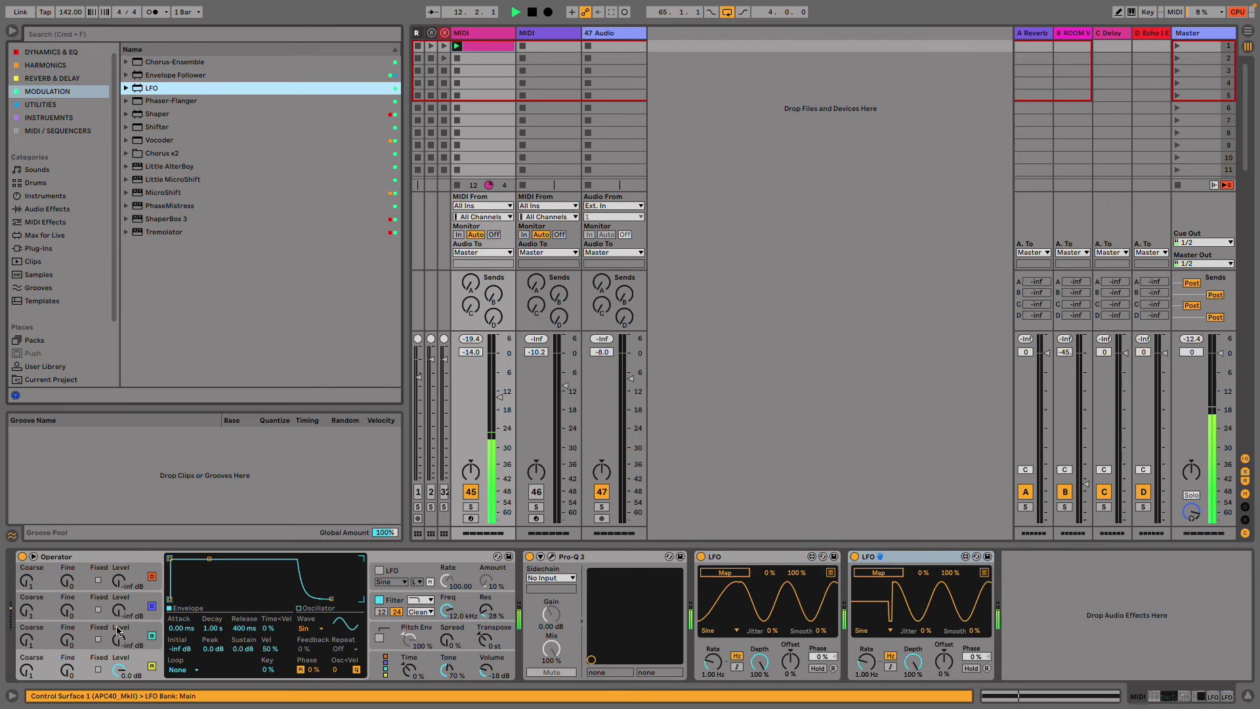
- Set oscillator B's level to -31 dB, its envelope decay to 3.02 s and sustain to 0 dB, and oscillator A's attack to 1.19 ms
drag(118, 630, 118, 620)
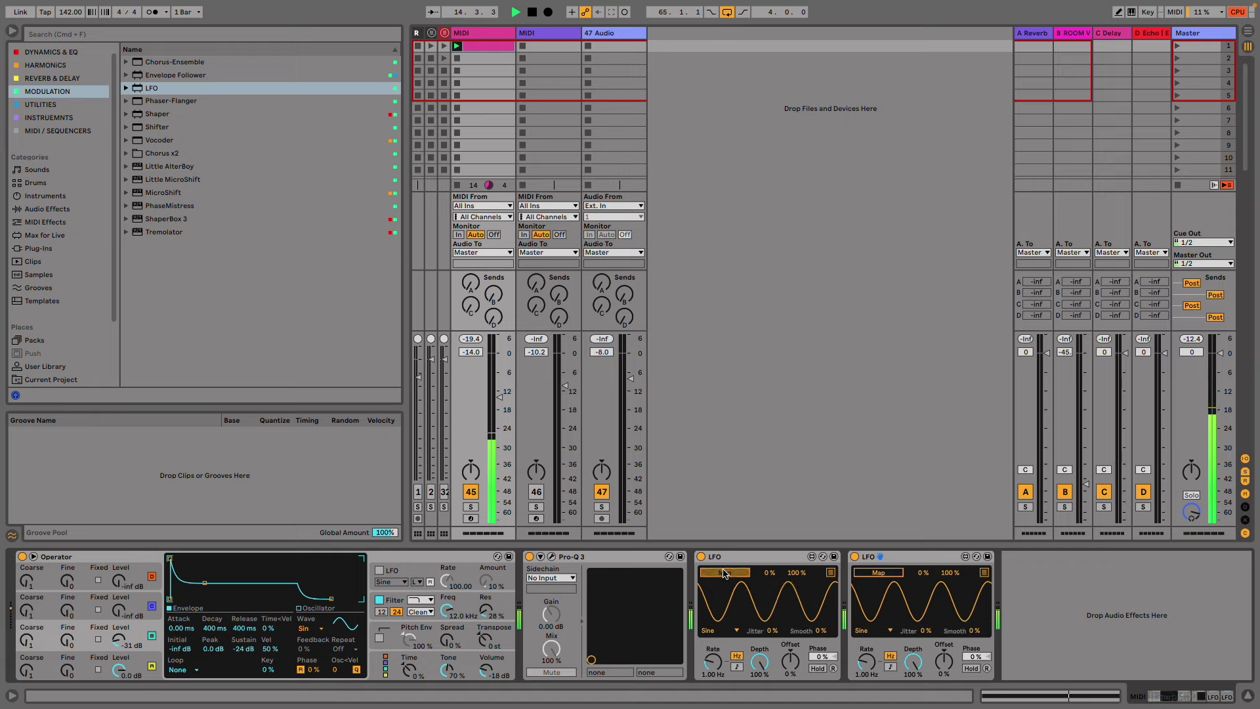
drag(205, 586, 222, 559)
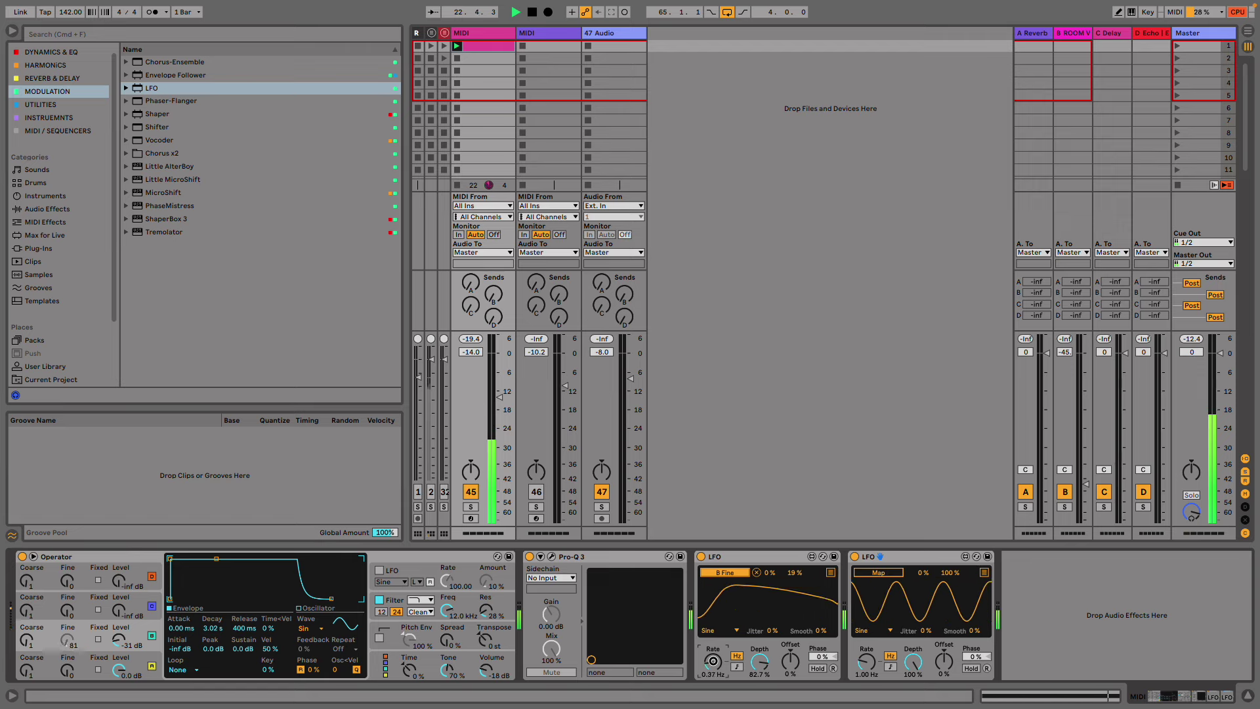
click(78, 666)
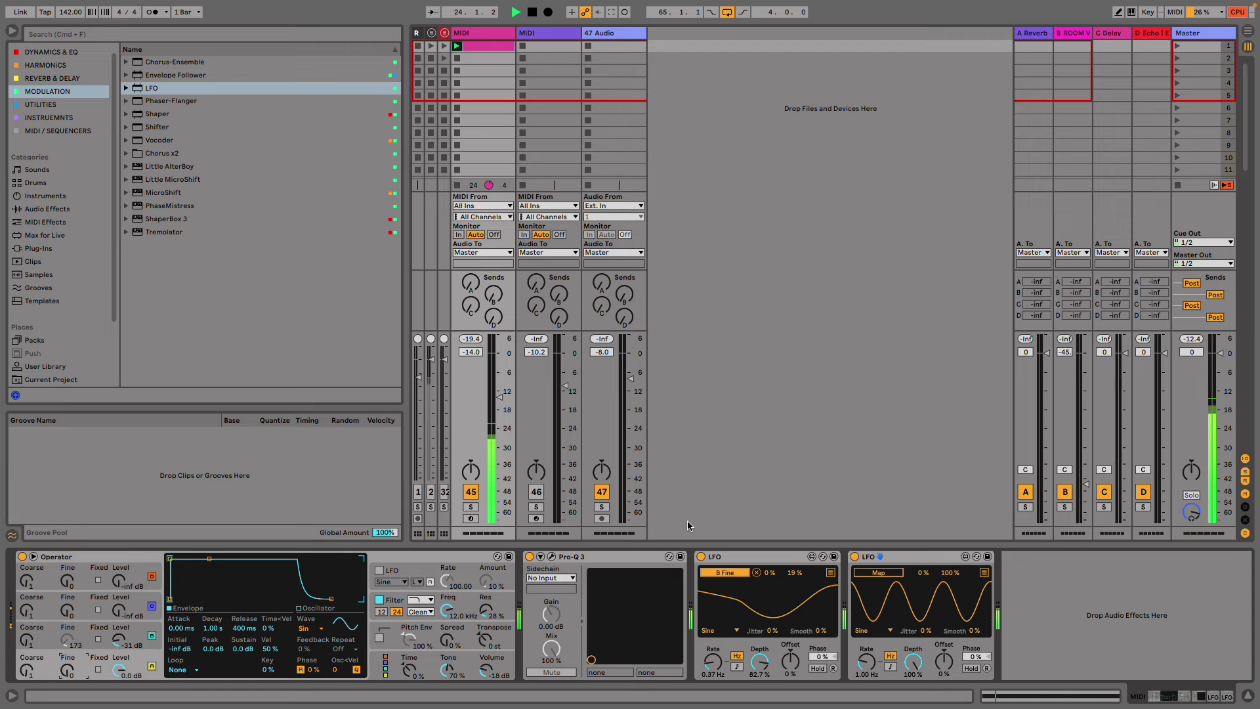
drag(181, 628, 181, 613)
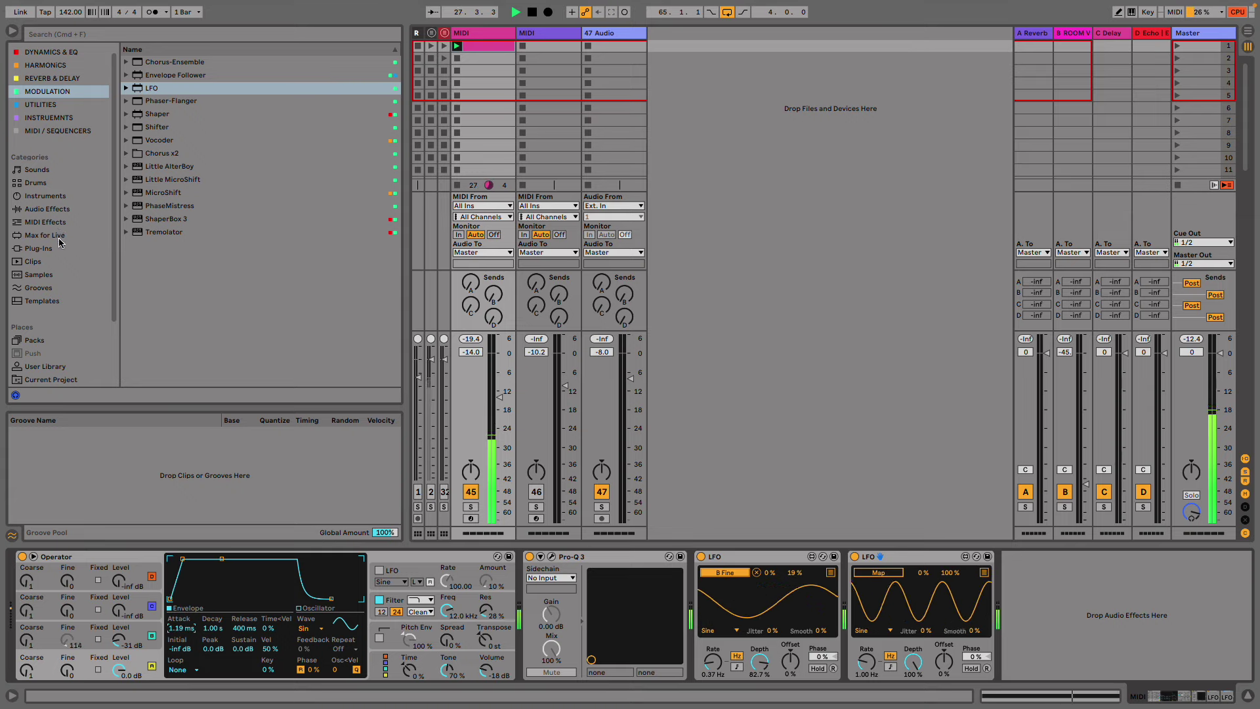
- Add the Expression Control MIDI effect in front of Operator on the first MIDI track
click(46, 222)
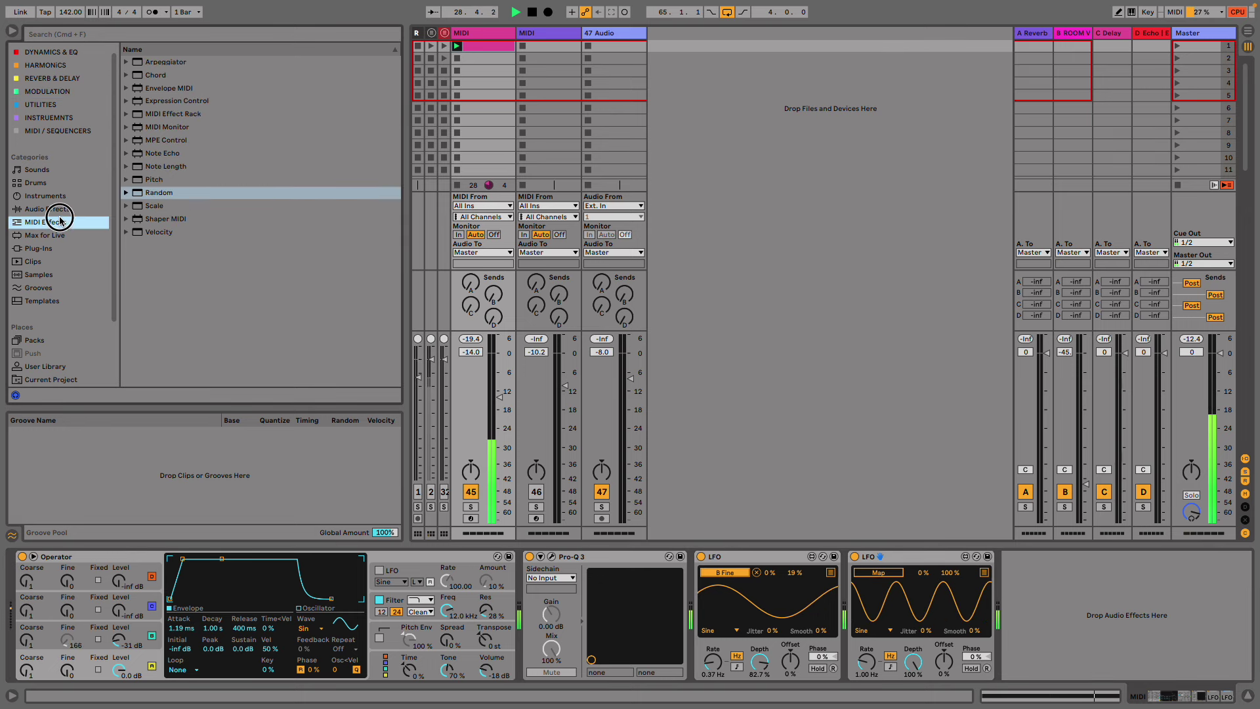
click(195, 104)
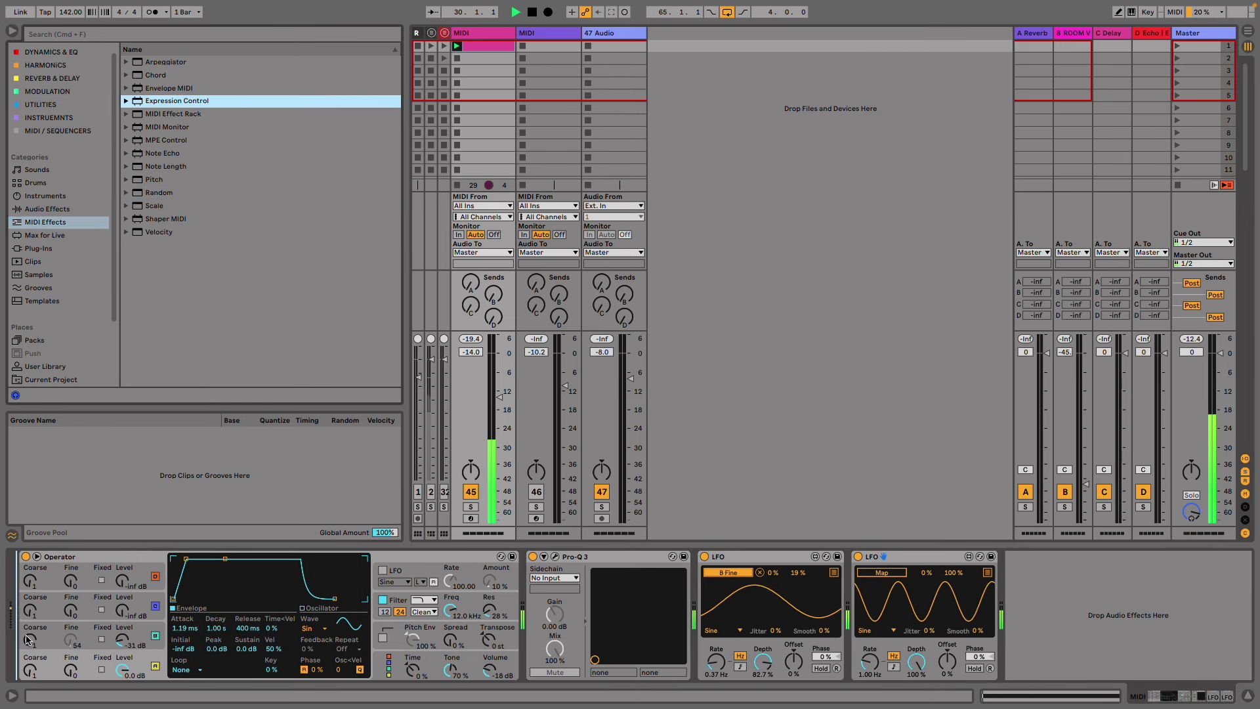
drag(43, 586, 42, 585)
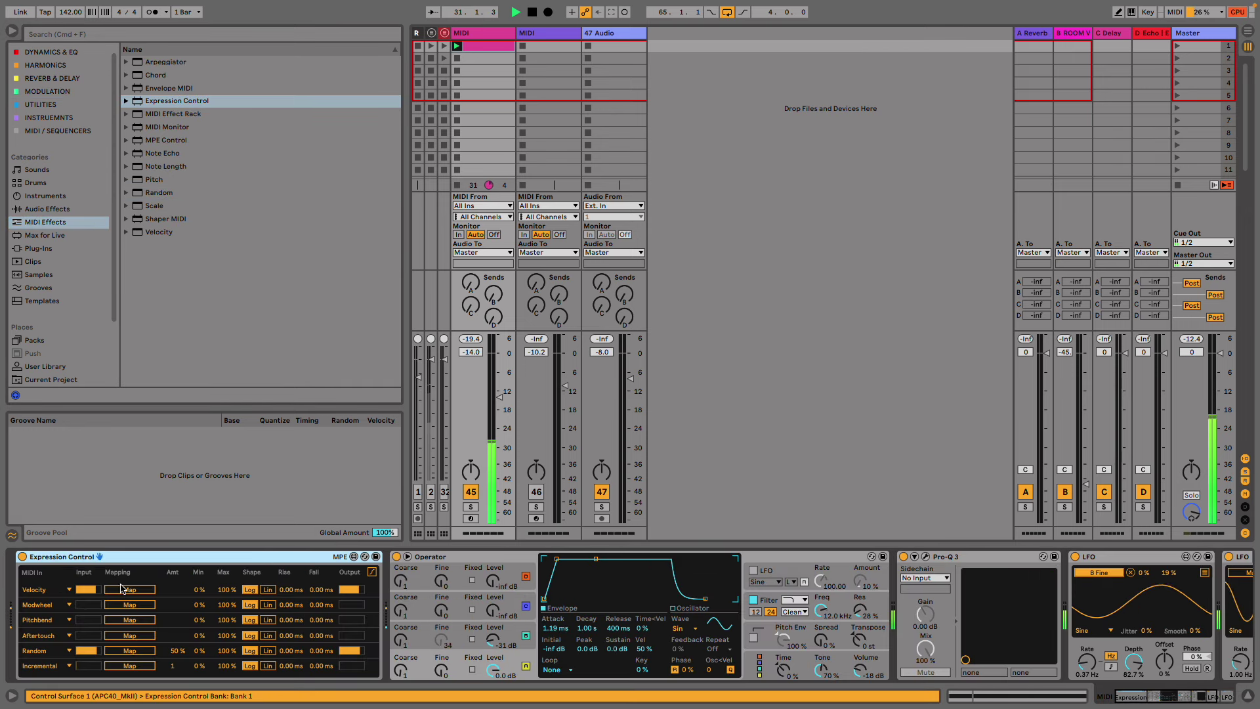
- Set the MIDI input source of all six Expression Control slots to Random
click(47, 593)
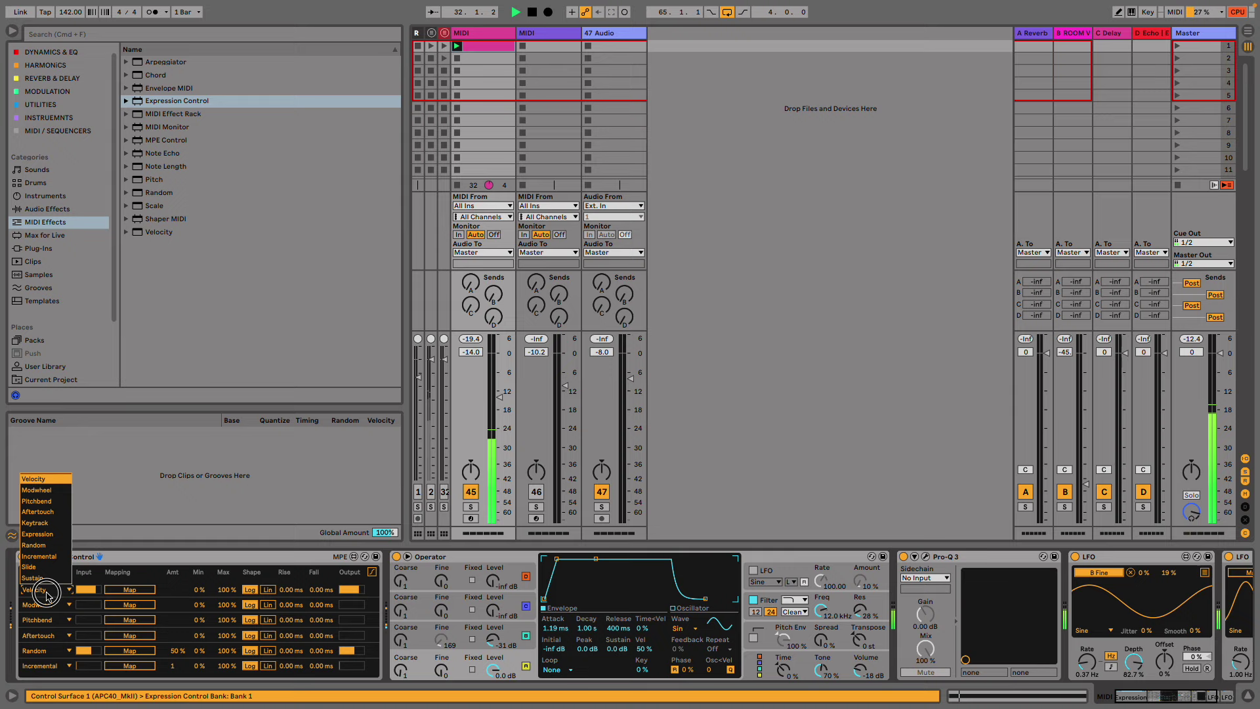
click(34, 544)
click(38, 604)
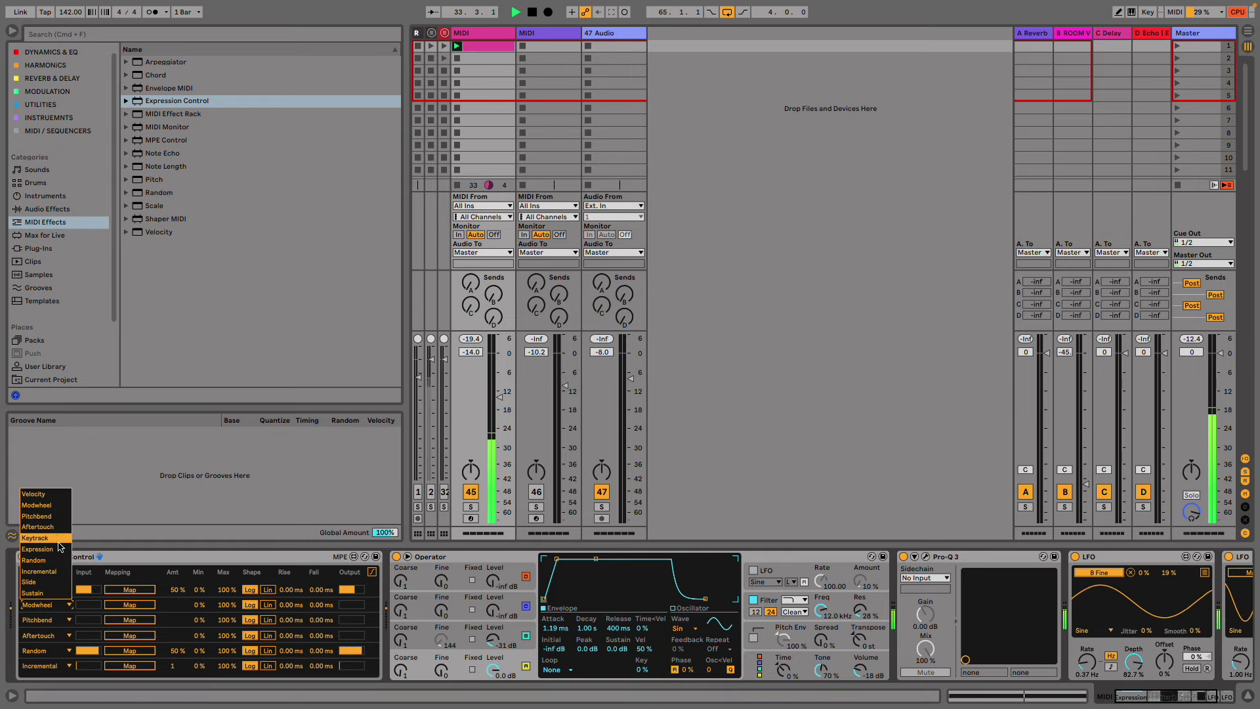
click(34, 559)
click(48, 622)
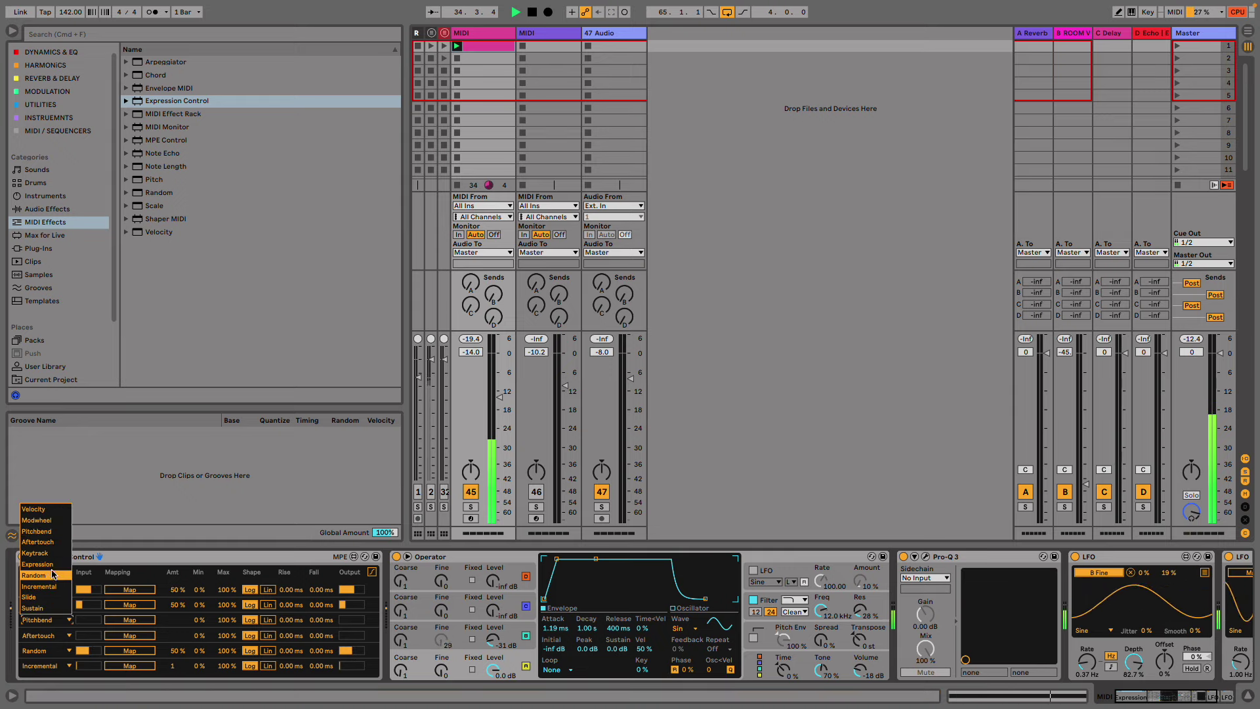
click(34, 575)
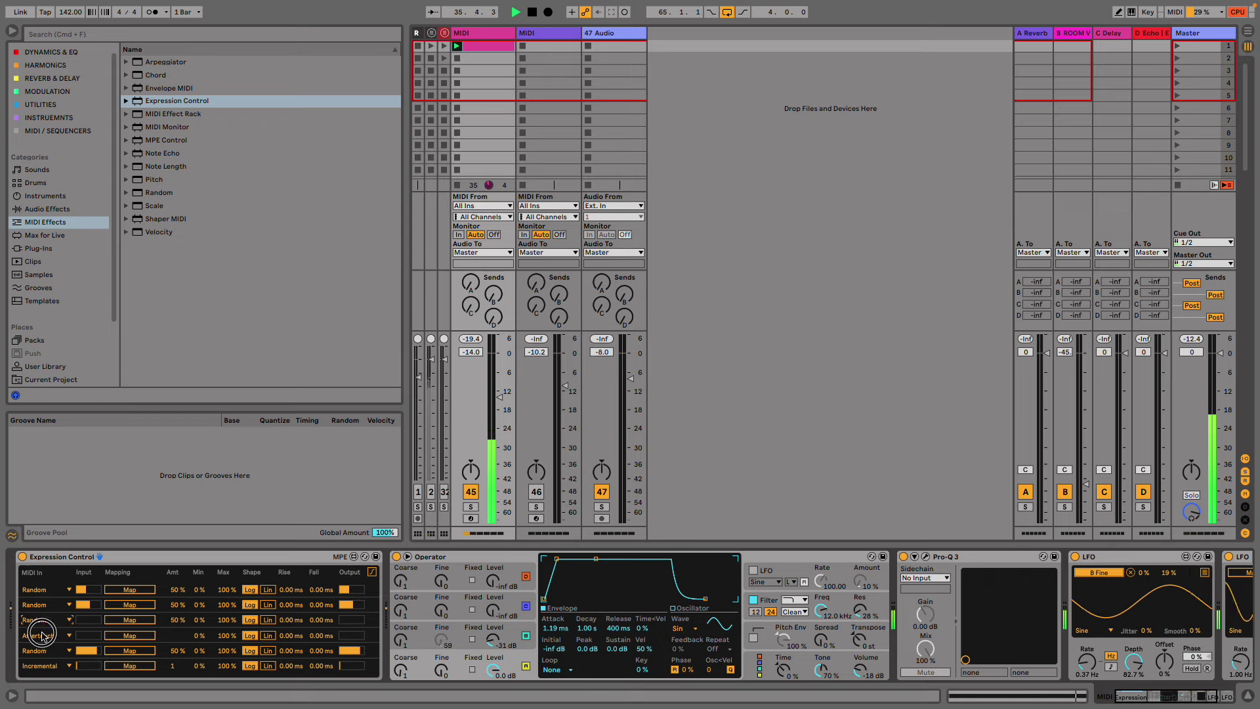
click(44, 636)
click(38, 594)
click(48, 649)
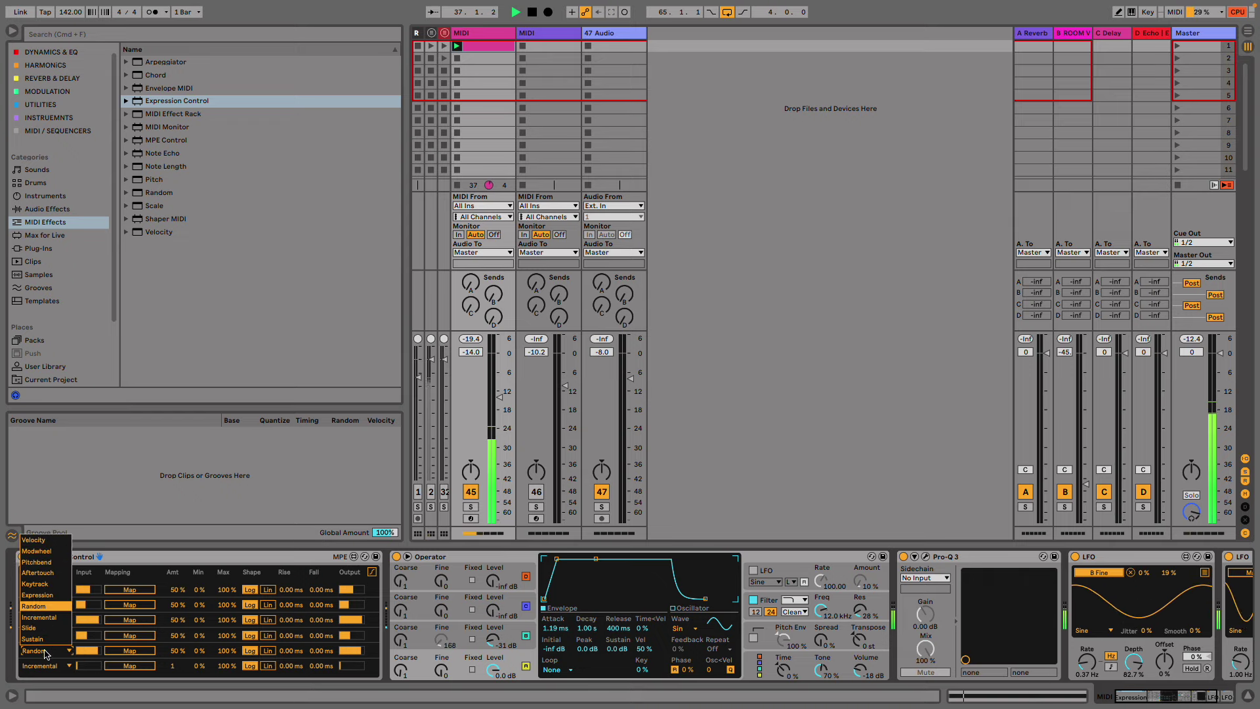
click(38, 607)
click(44, 665)
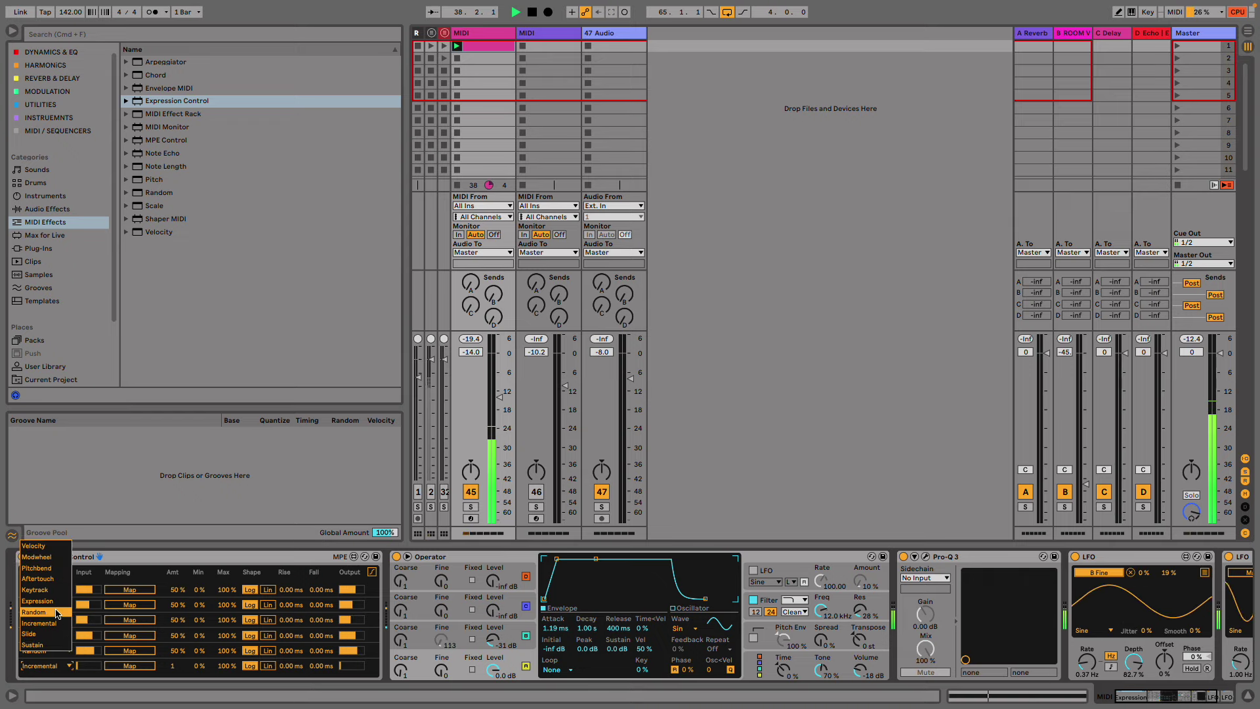
click(34, 611)
- Duplicate the Expression Control device and map the copy's first Random slot to oscillator C's level
click(95, 557)
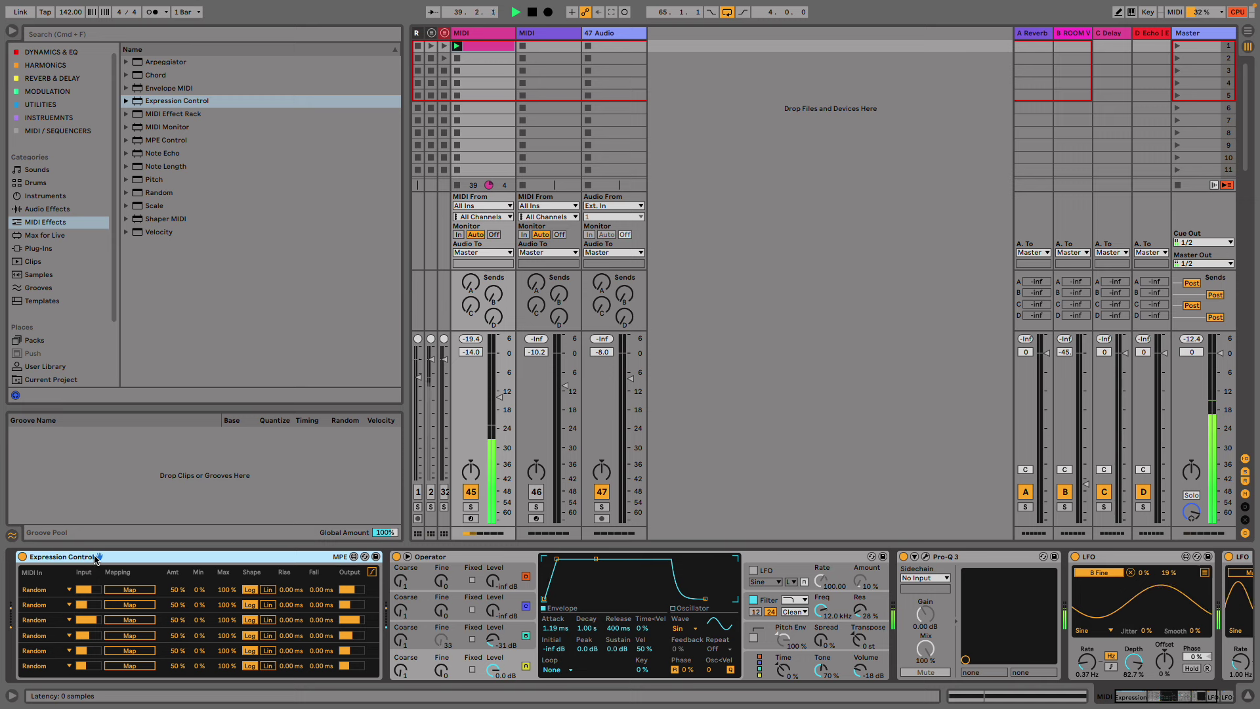
key(super+d)
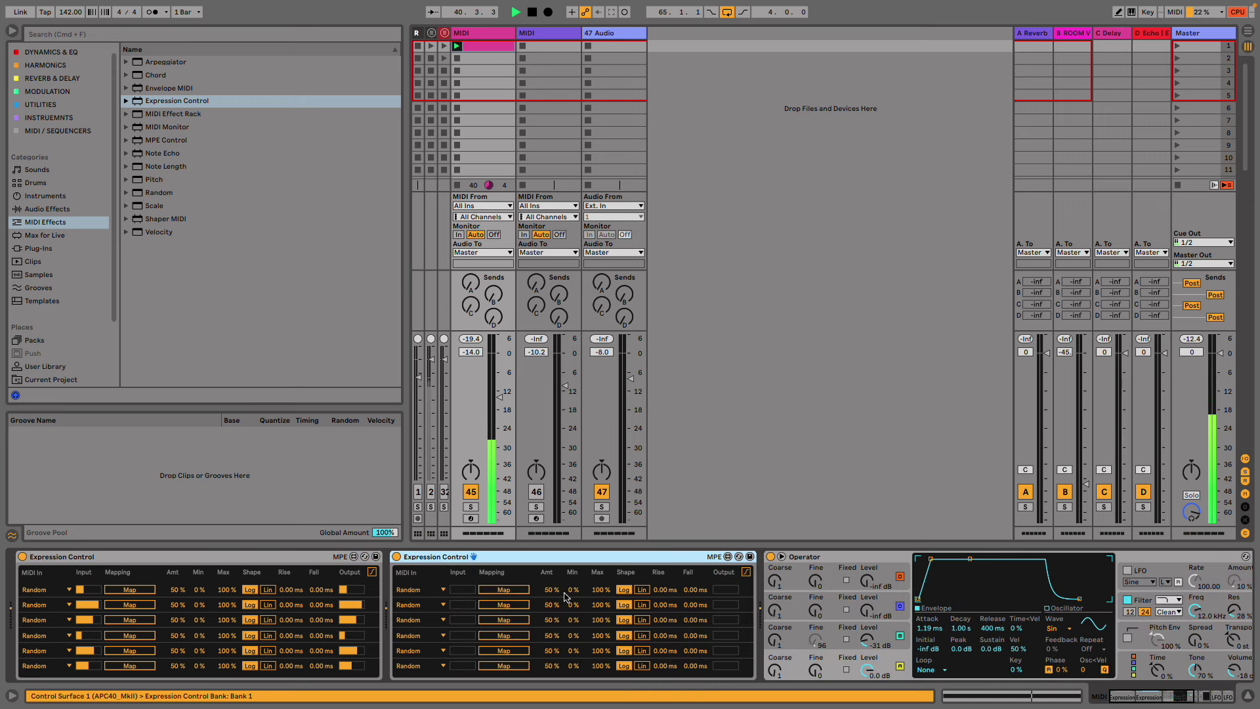
click(499, 590)
click(879, 614)
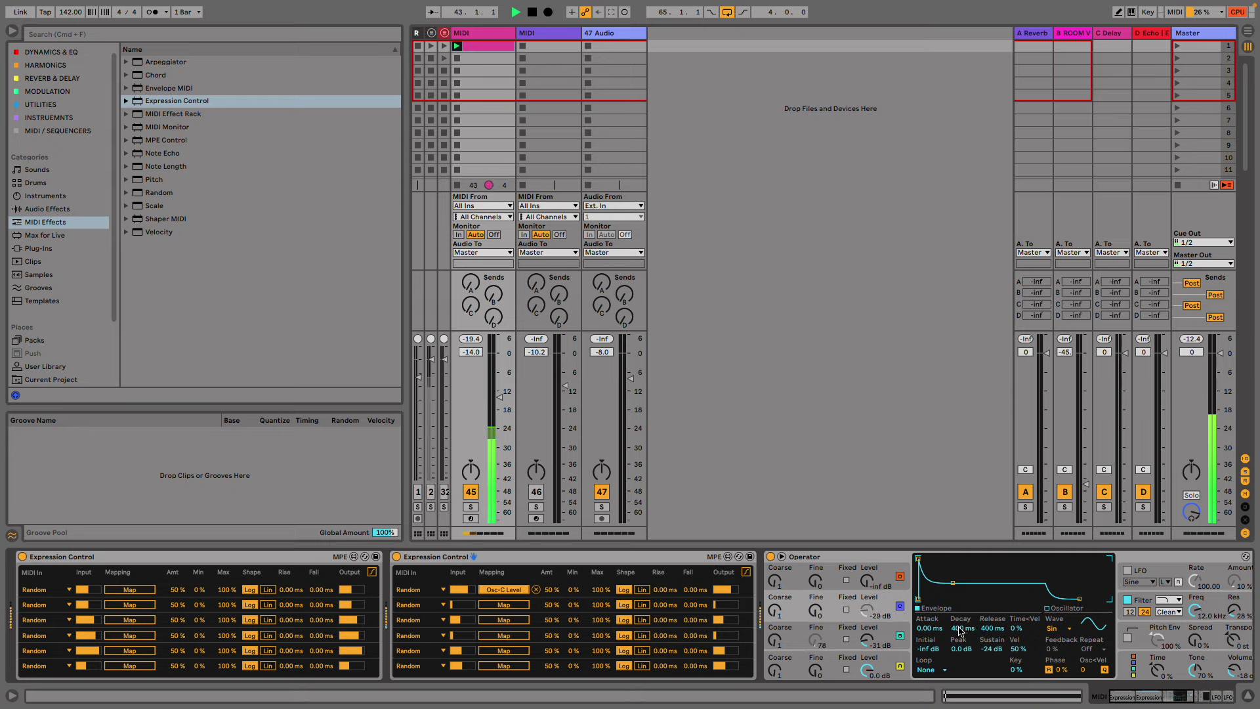
- Map the second Expression Control's next three Random slots to oscillator C's envelope decay, envelope sustain and Fine tuning
click(959, 627)
click(504, 604)
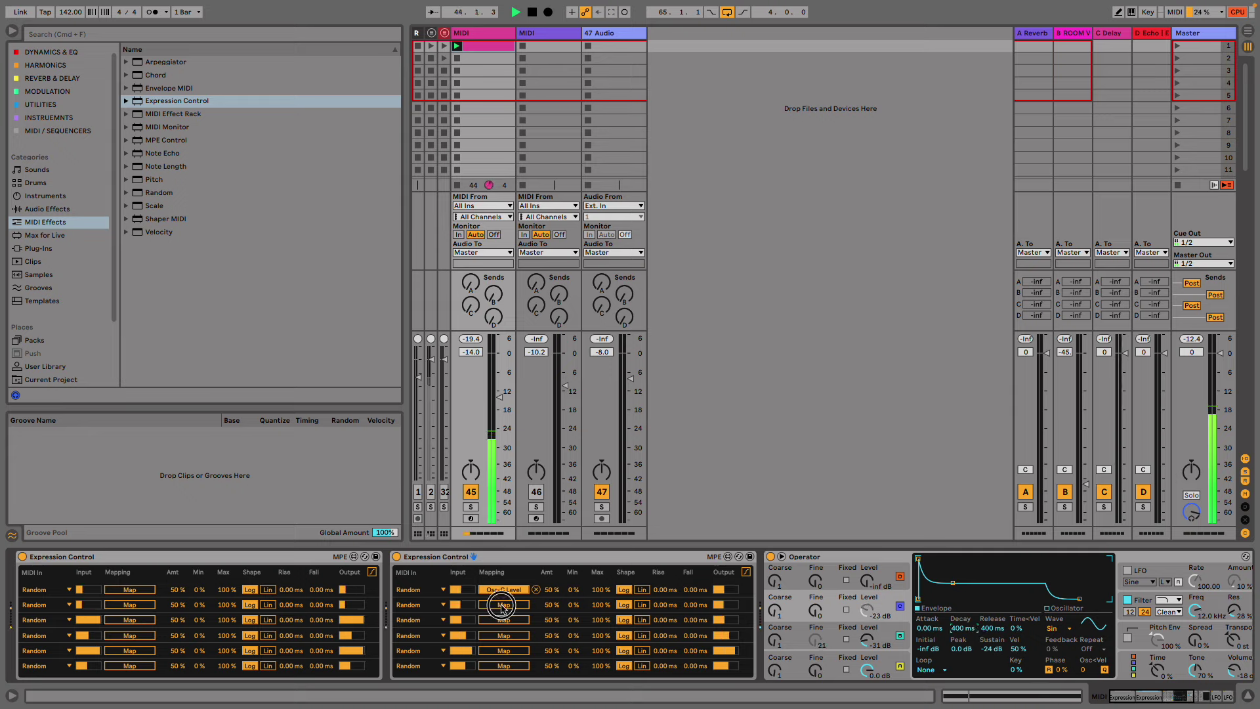
click(962, 628)
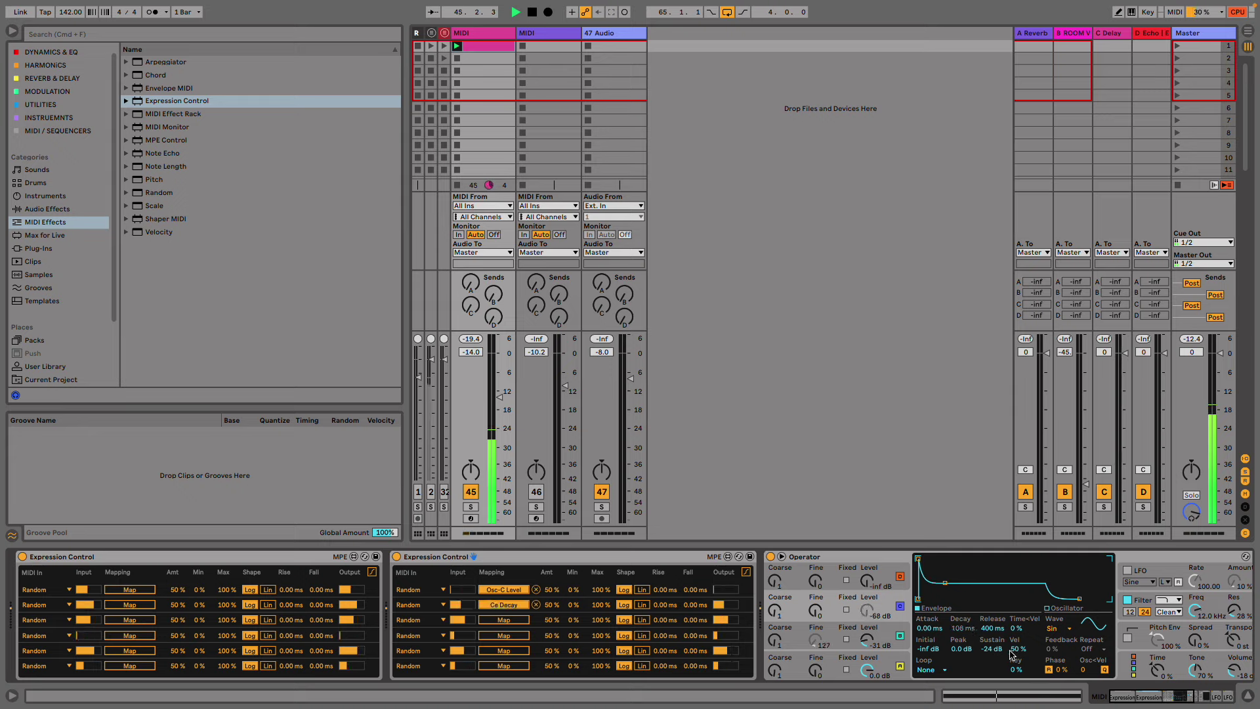
click(489, 620)
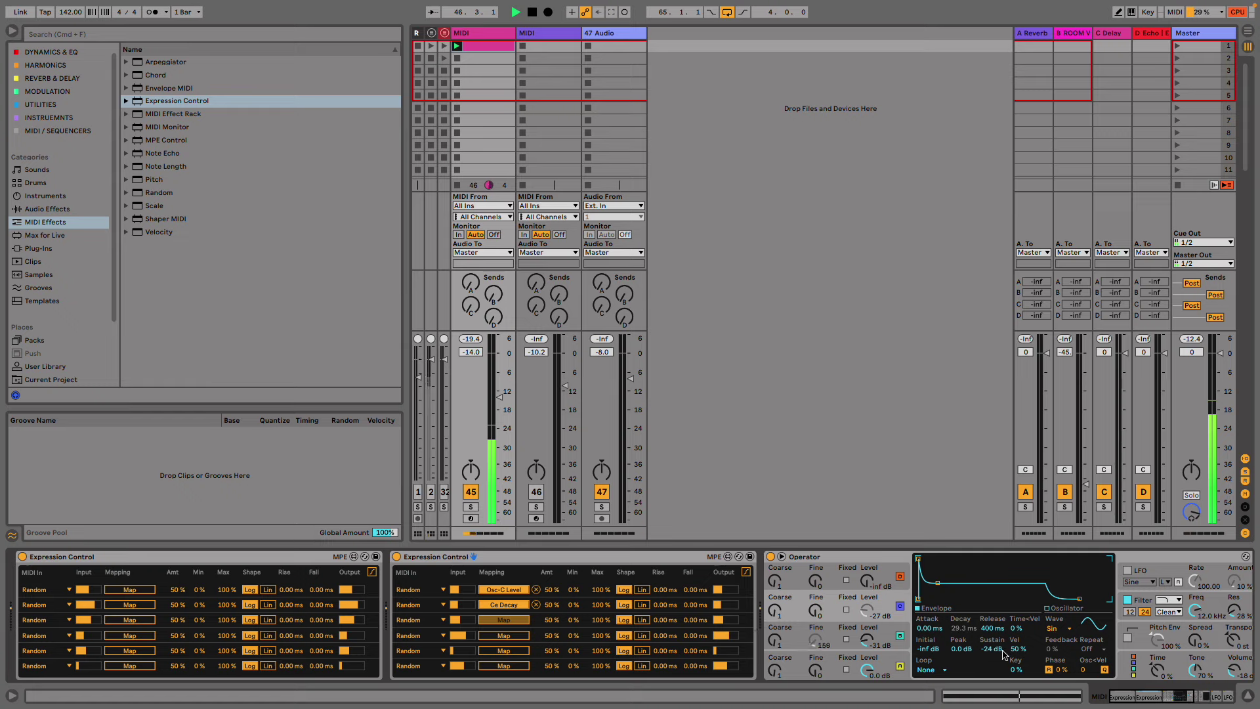
click(991, 628)
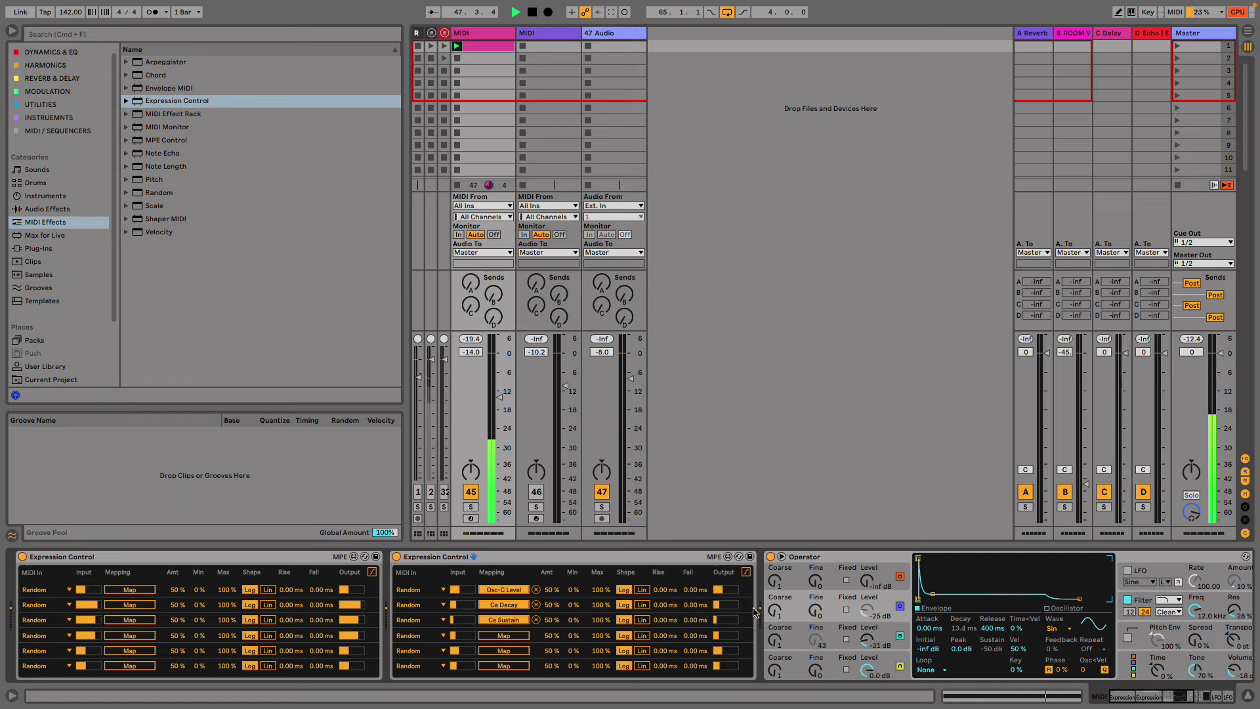
click(517, 633)
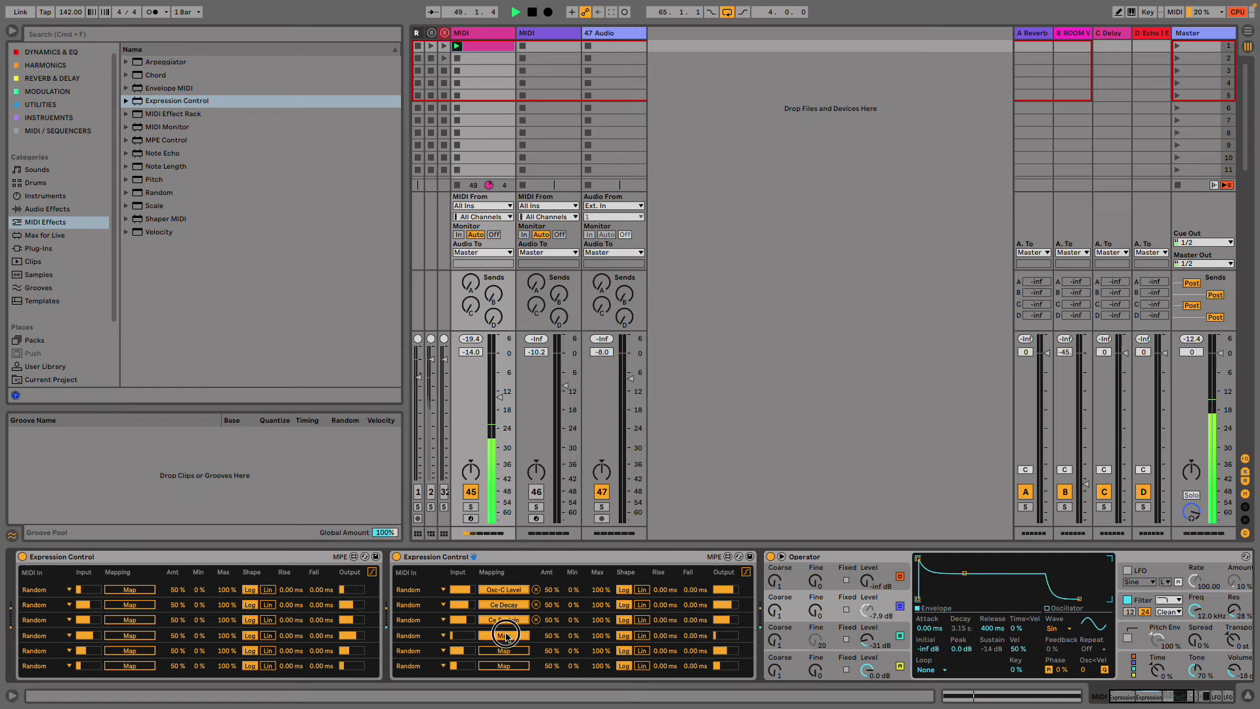
click(815, 611)
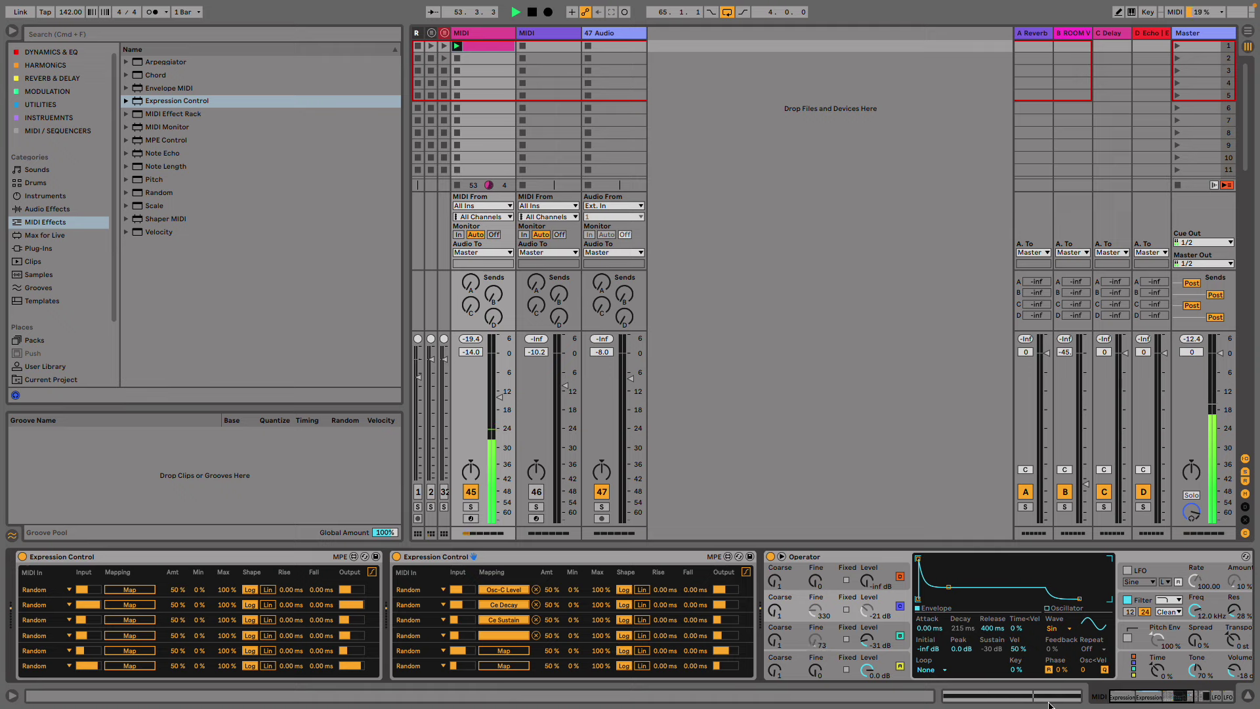
- Set Operator's filter frequency to 18.5 kHz and map the last two Random slots to Time and Spread, with Spread's maximum at 35%
drag(1195, 610, 1195, 600)
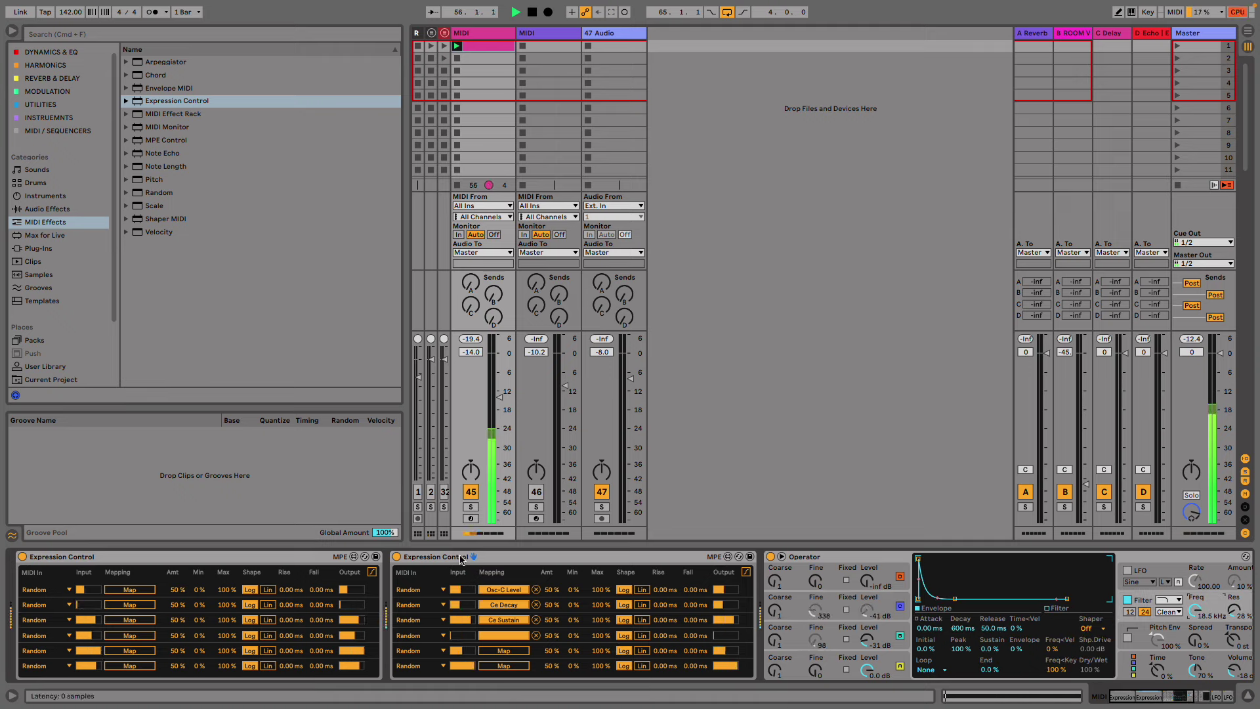
click(503, 650)
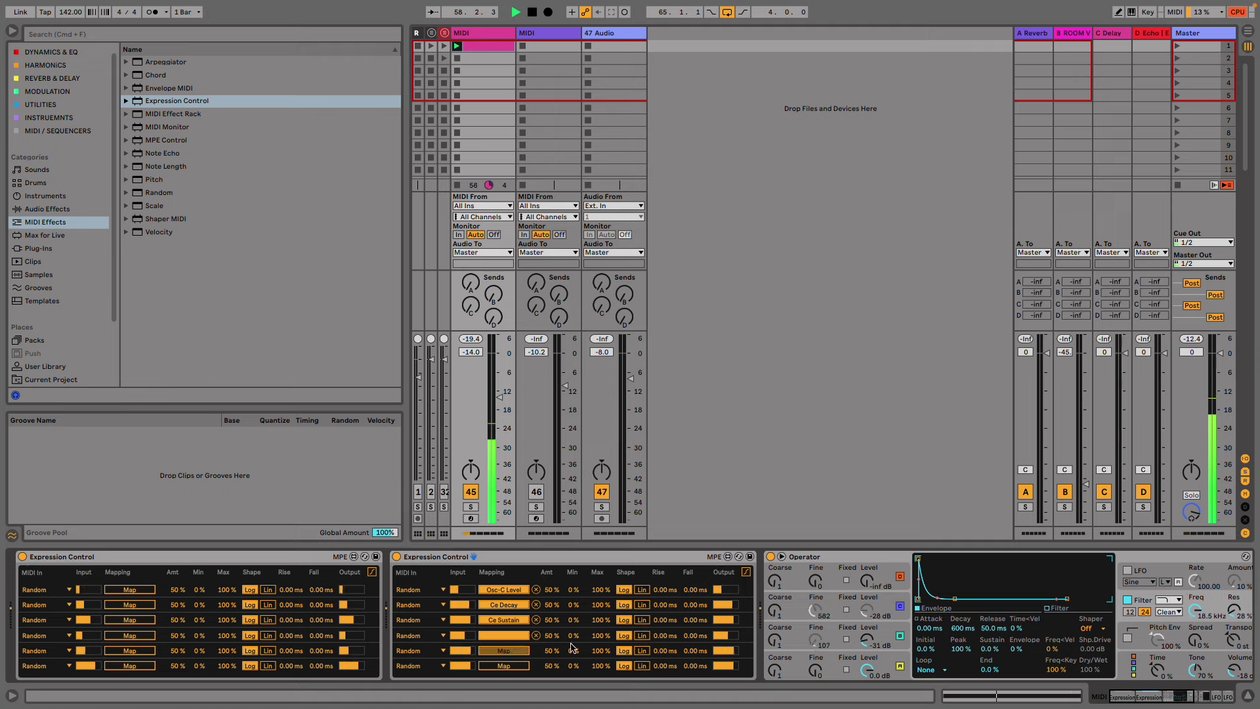
click(1158, 674)
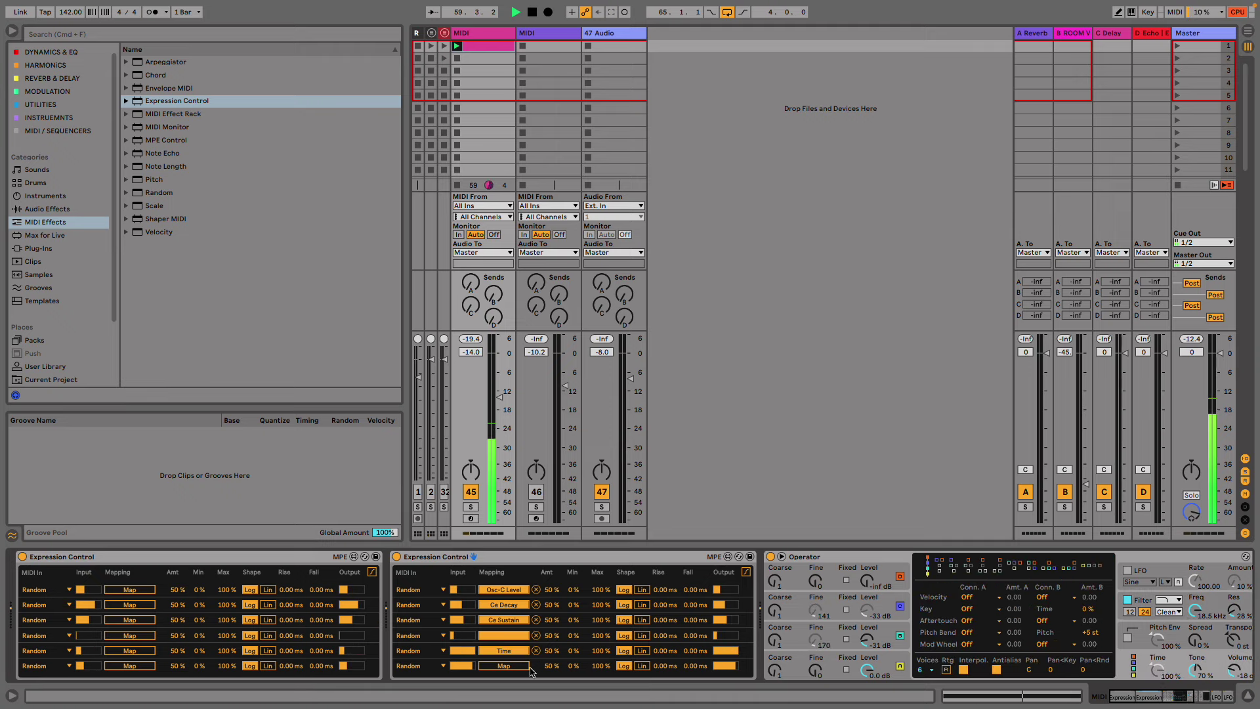
click(503, 666)
click(1196, 638)
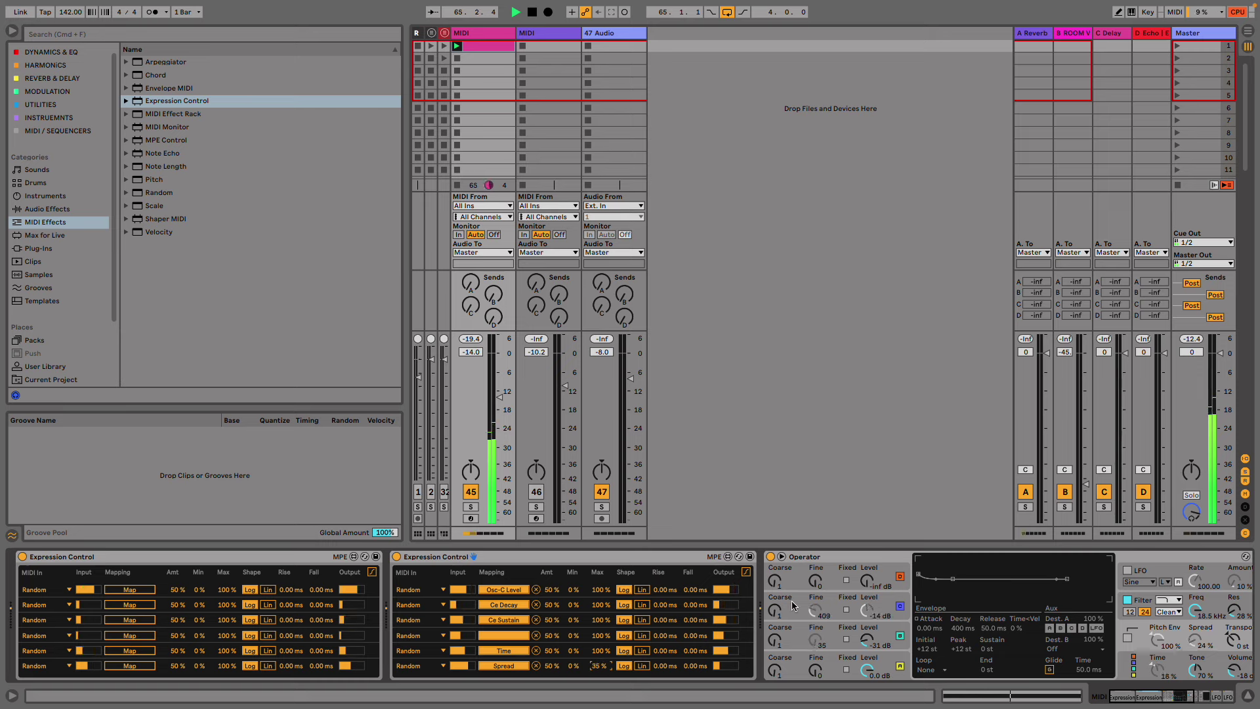
- Collapse Pro-Q 3 and the second Expression Control in the device chain, leaving Operator expanded
double_click(831, 556)
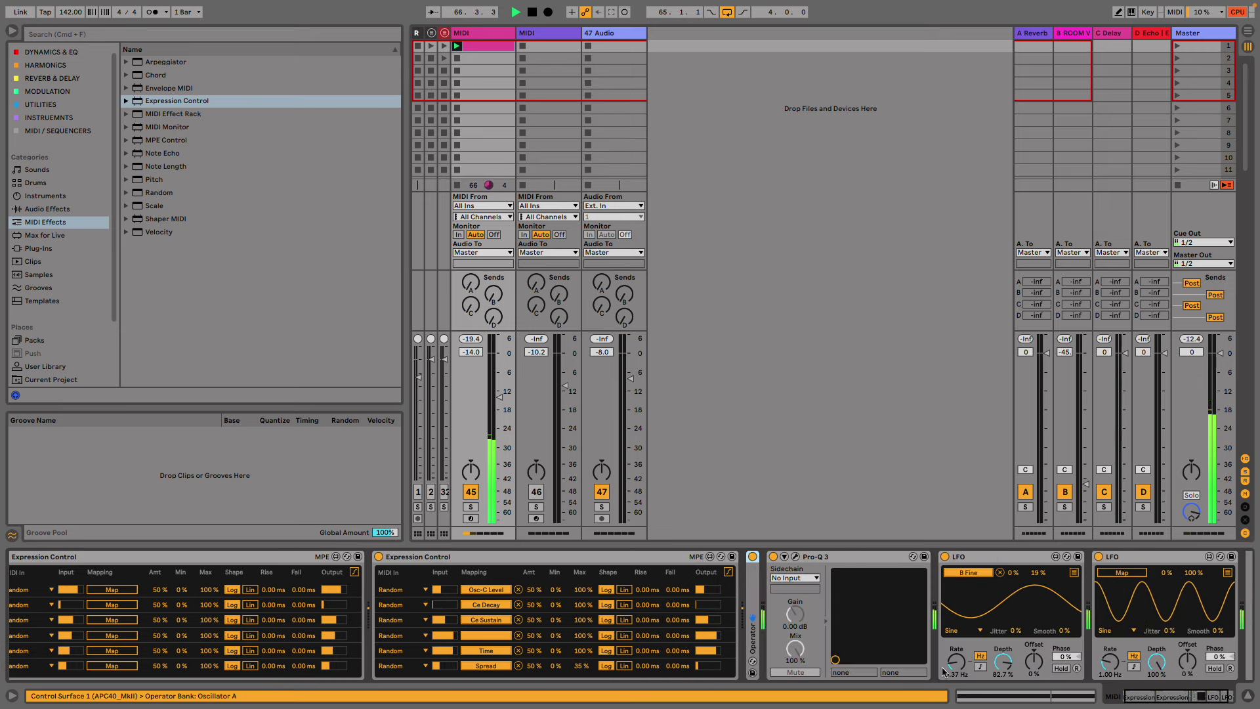
double_click(853, 556)
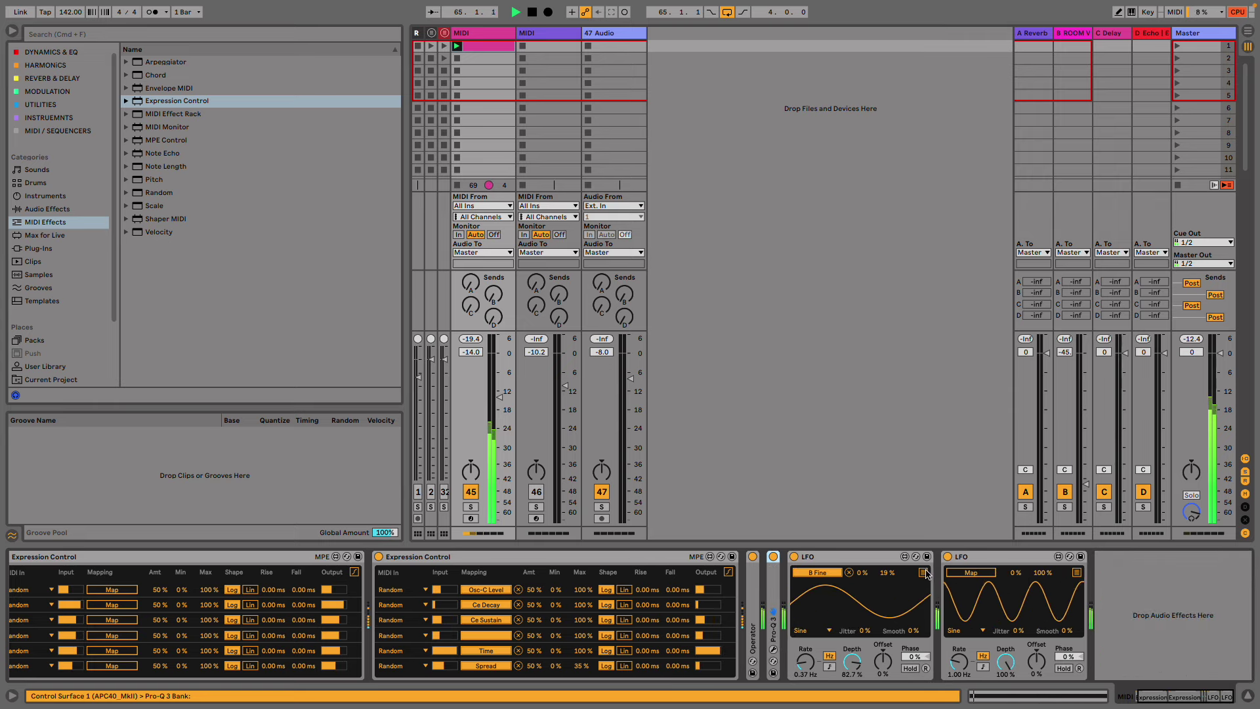
click(755, 595)
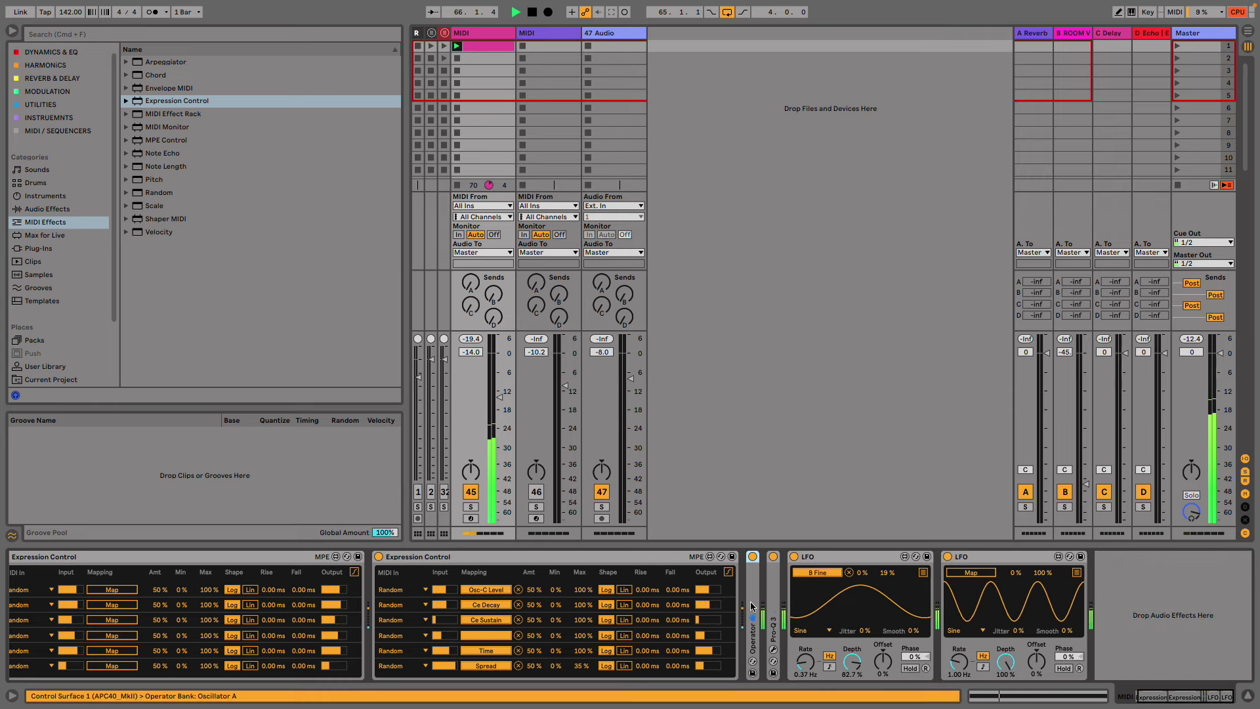
double_click(755, 594)
double_click(584, 558)
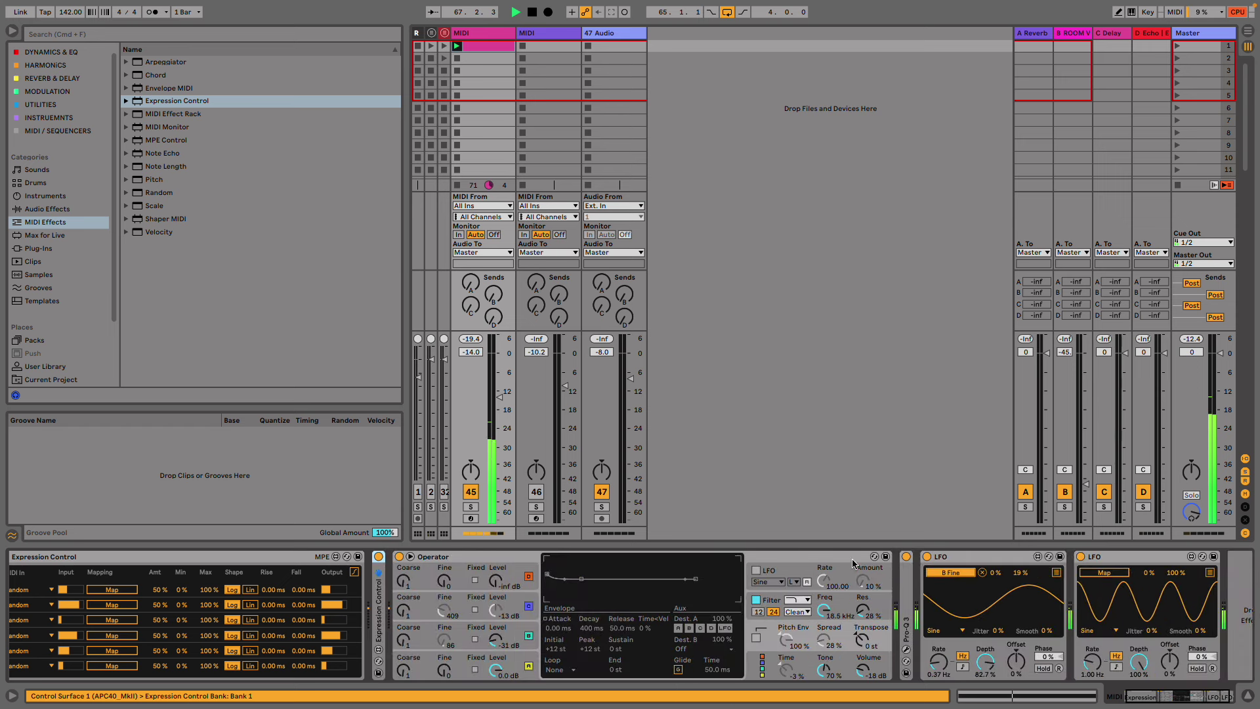
- Set Operator's filter shaper to Hard with Dry/Wet at about 77%, and map the first LFO's second slot to Shaper Mix
click(1056, 572)
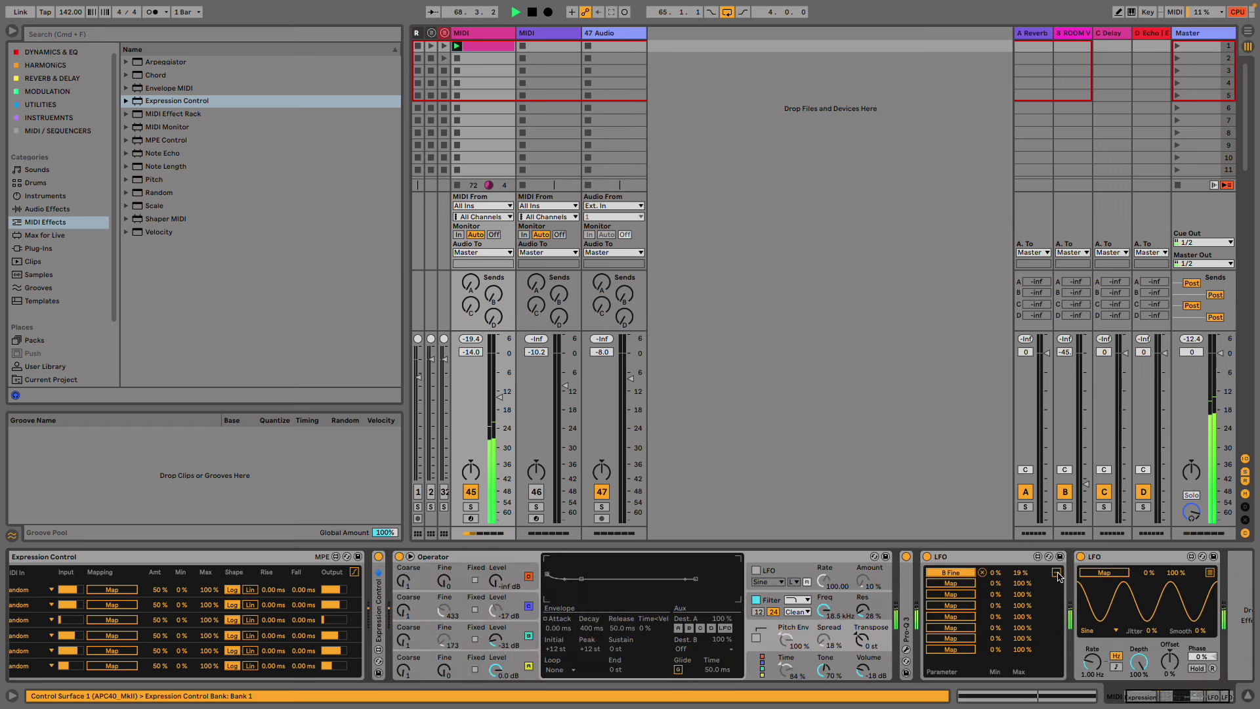
click(826, 609)
click(720, 628)
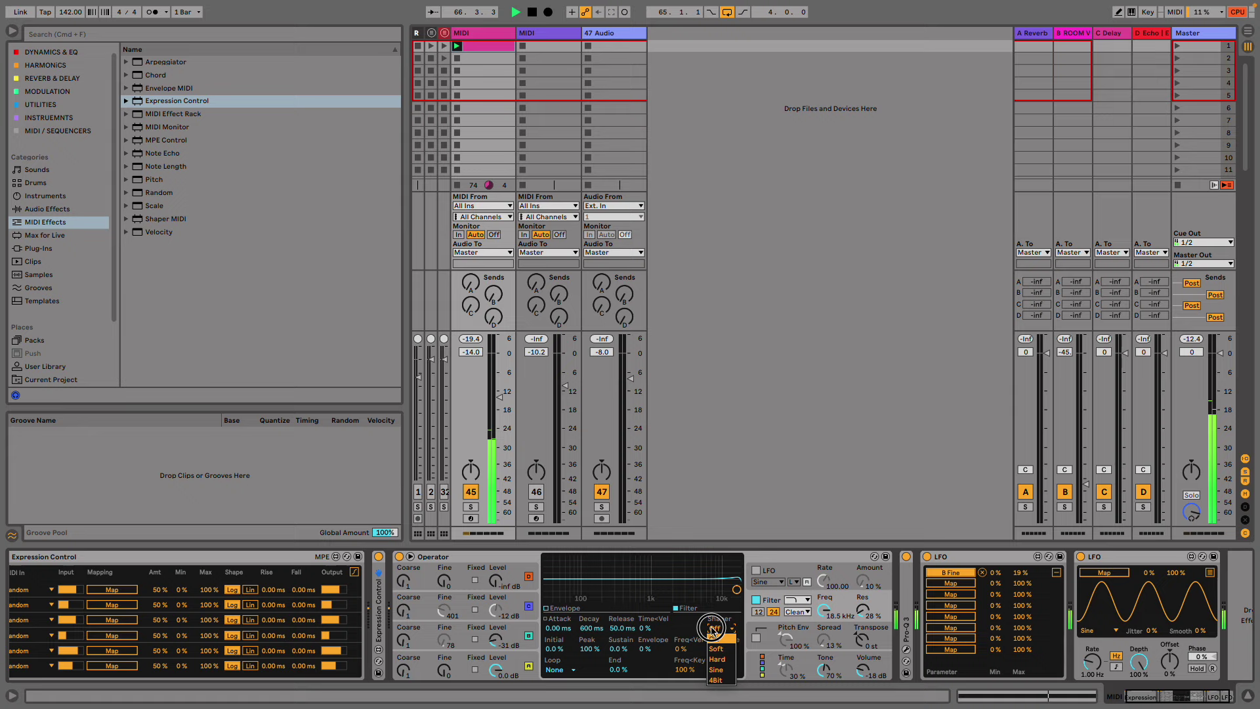
click(728, 661)
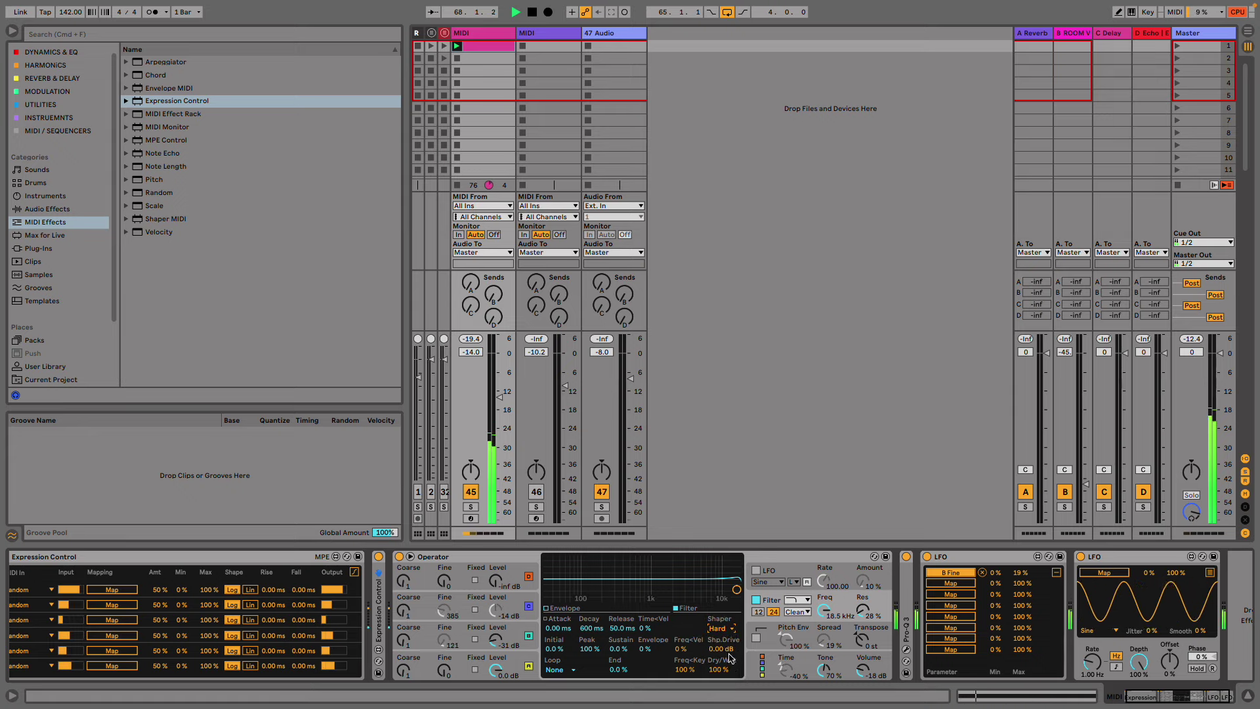
drag(718, 669, 718, 675)
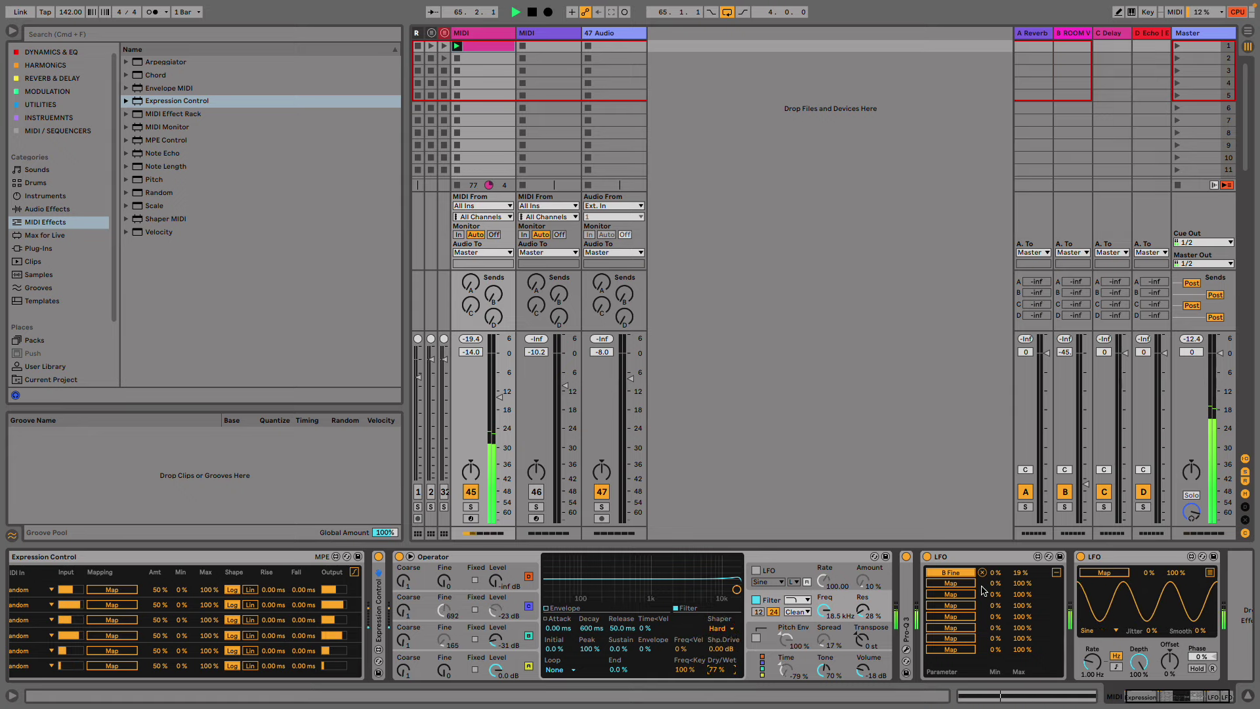
click(1055, 573)
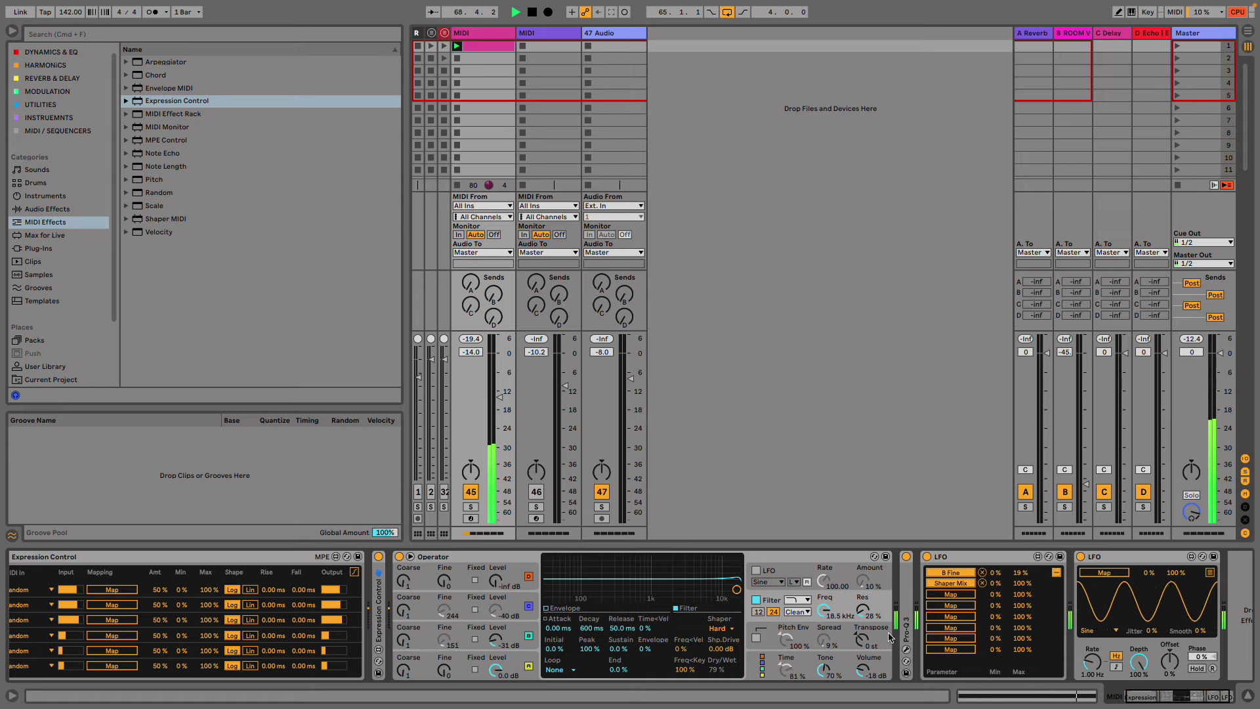
- Map the second LFO to Operator's Shaper Drive and set it to a Random waveform with Smooth 73% and Rate about 0.57 Hz
click(1114, 573)
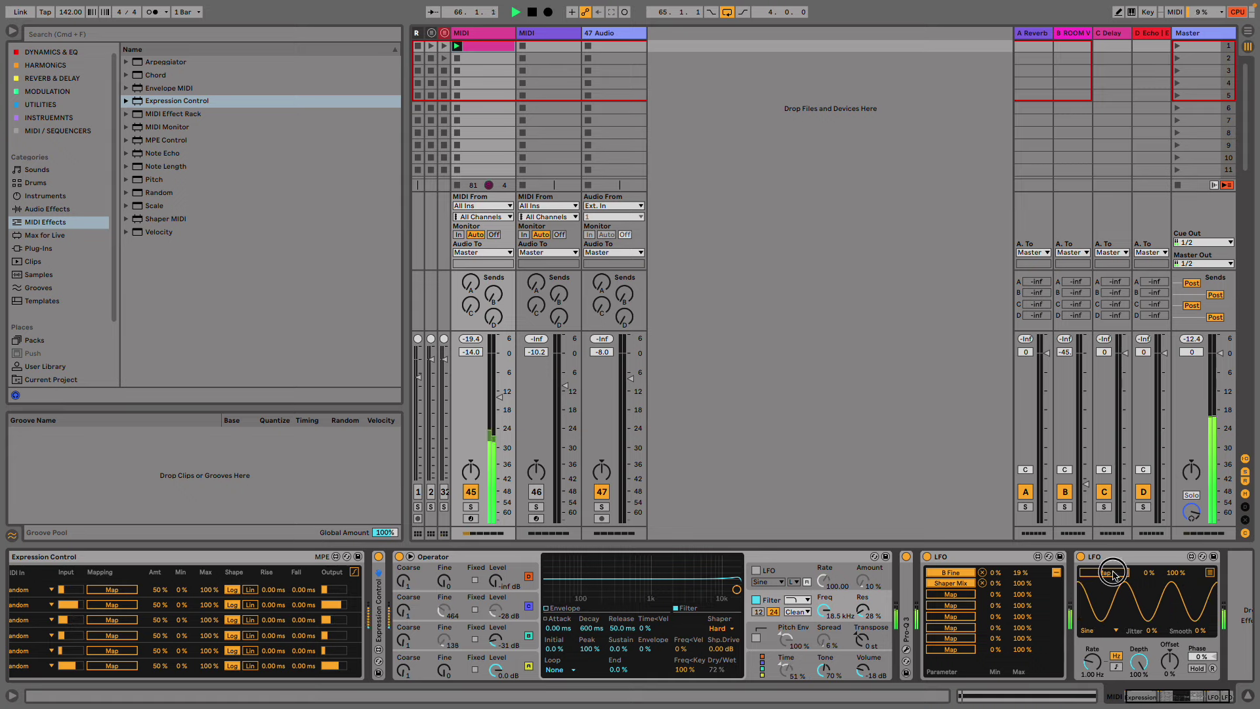
click(712, 648)
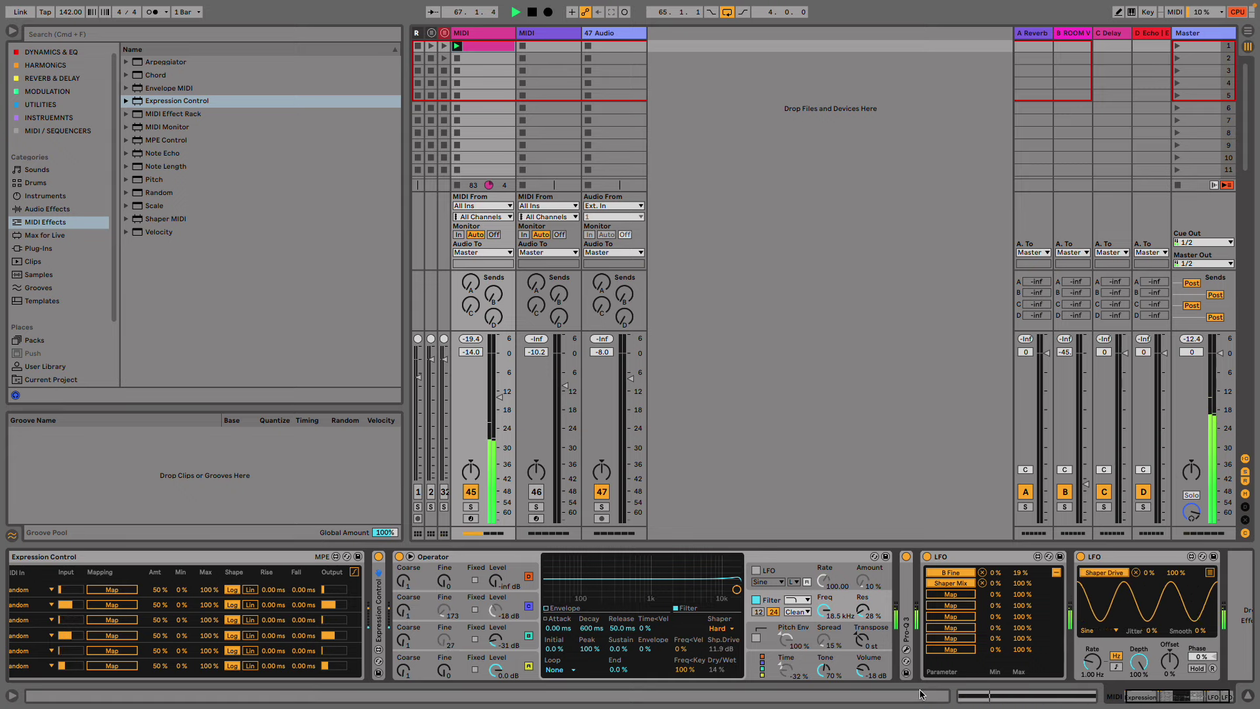
click(1102, 631)
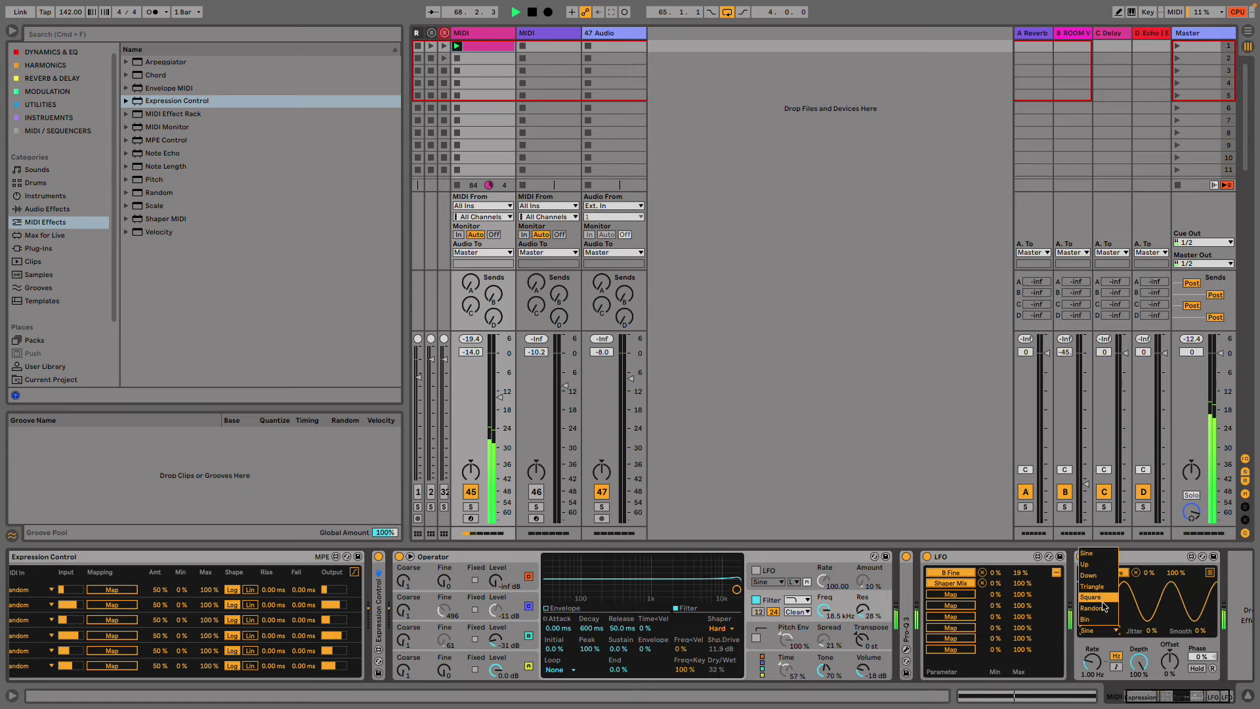
click(1106, 611)
drag(1194, 631, 1204, 610)
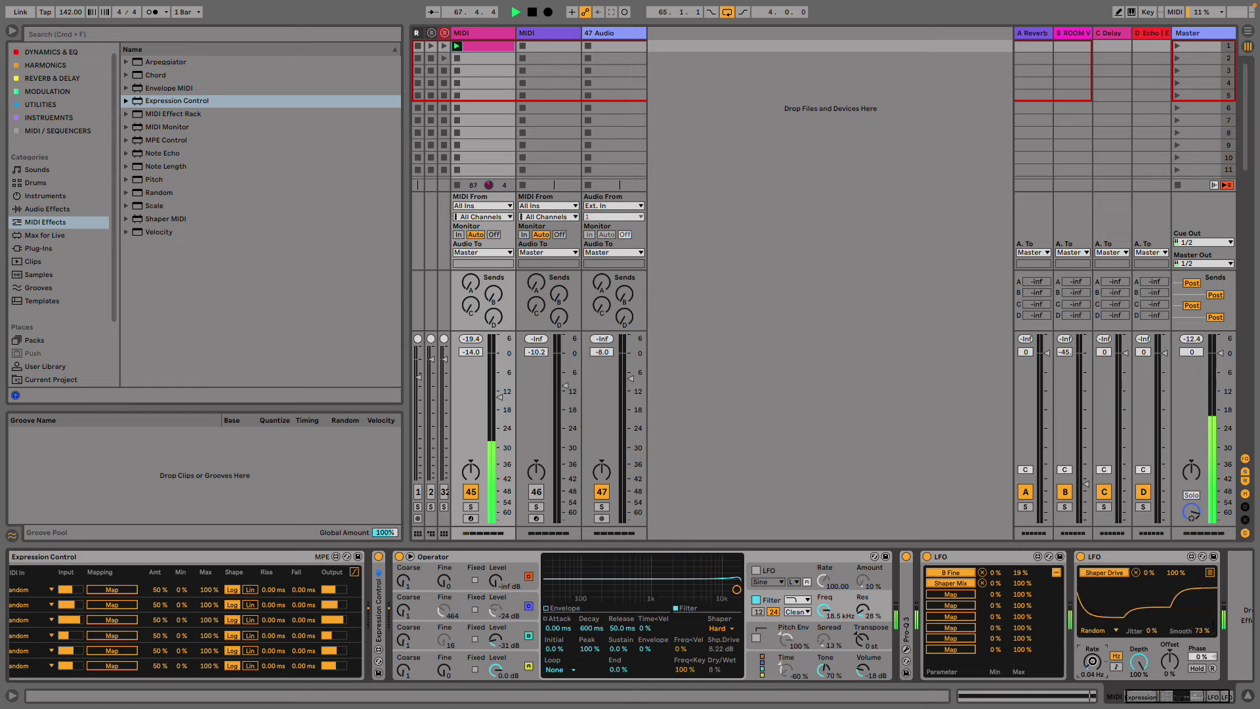
drag(1092, 661, 1092, 646)
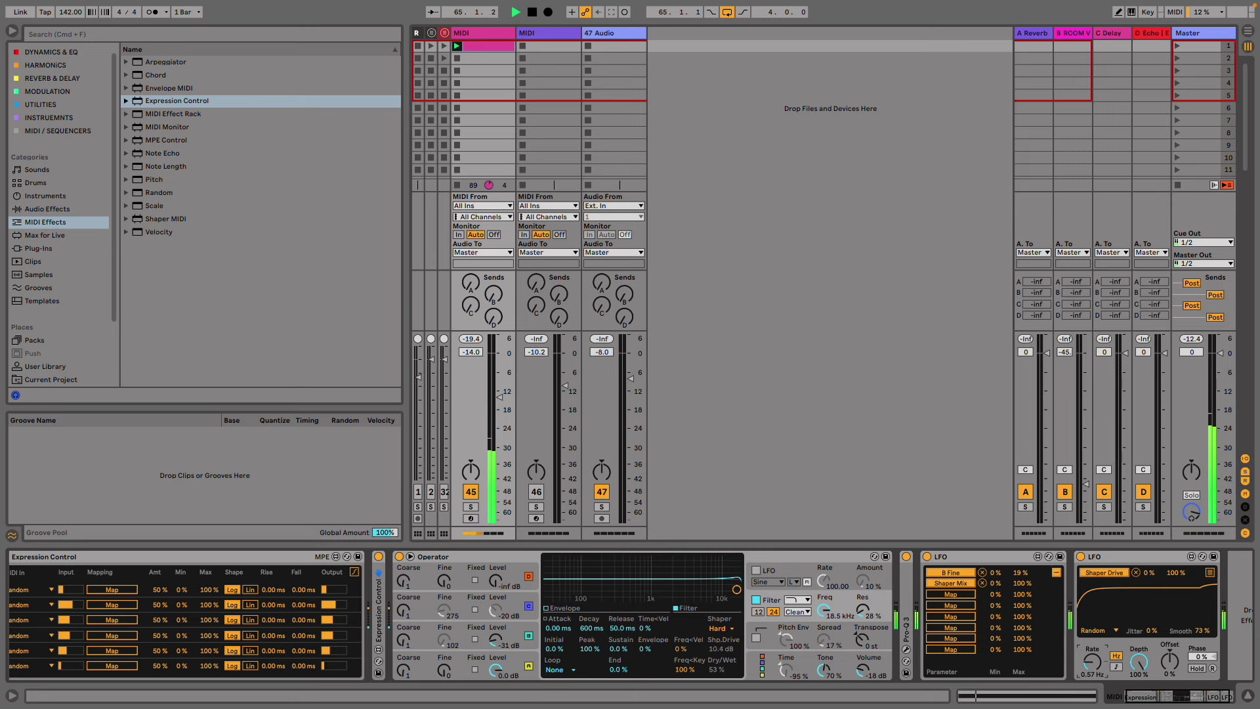
- Set the Coarse tuning of Operator's oscillator A to 0.5
drag(403, 669, 403, 675)
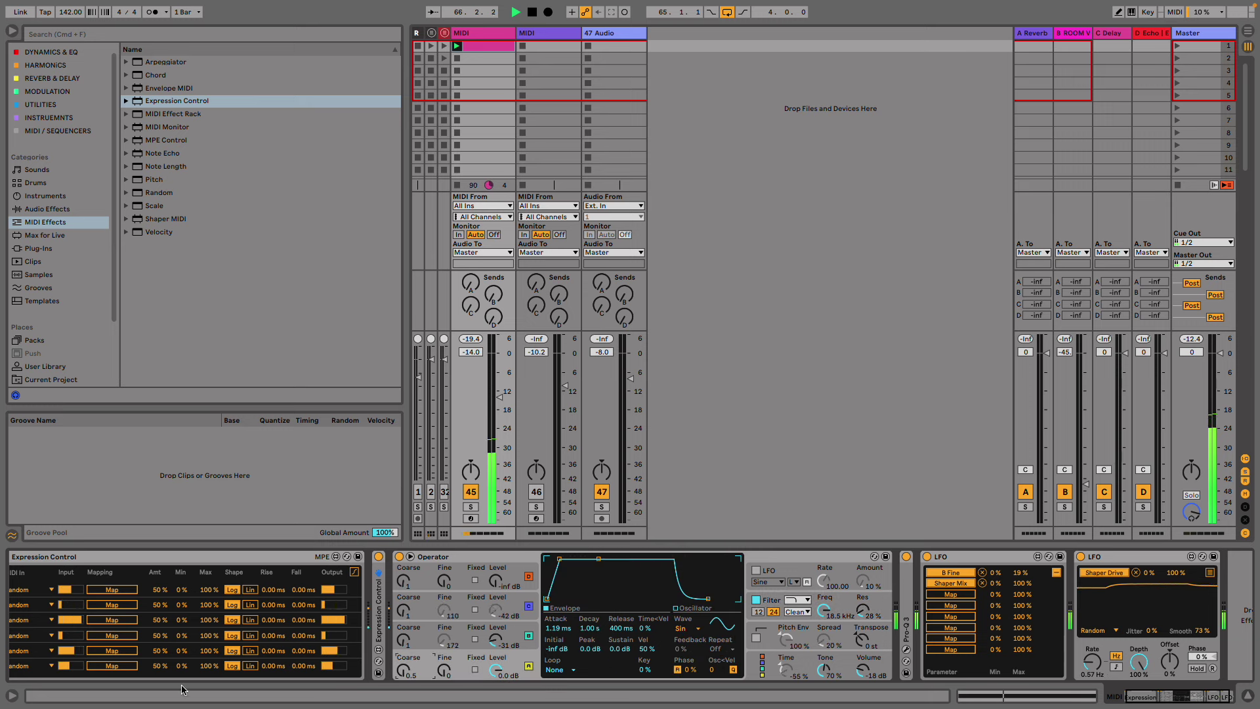
drag(1142, 691, 1125, 694)
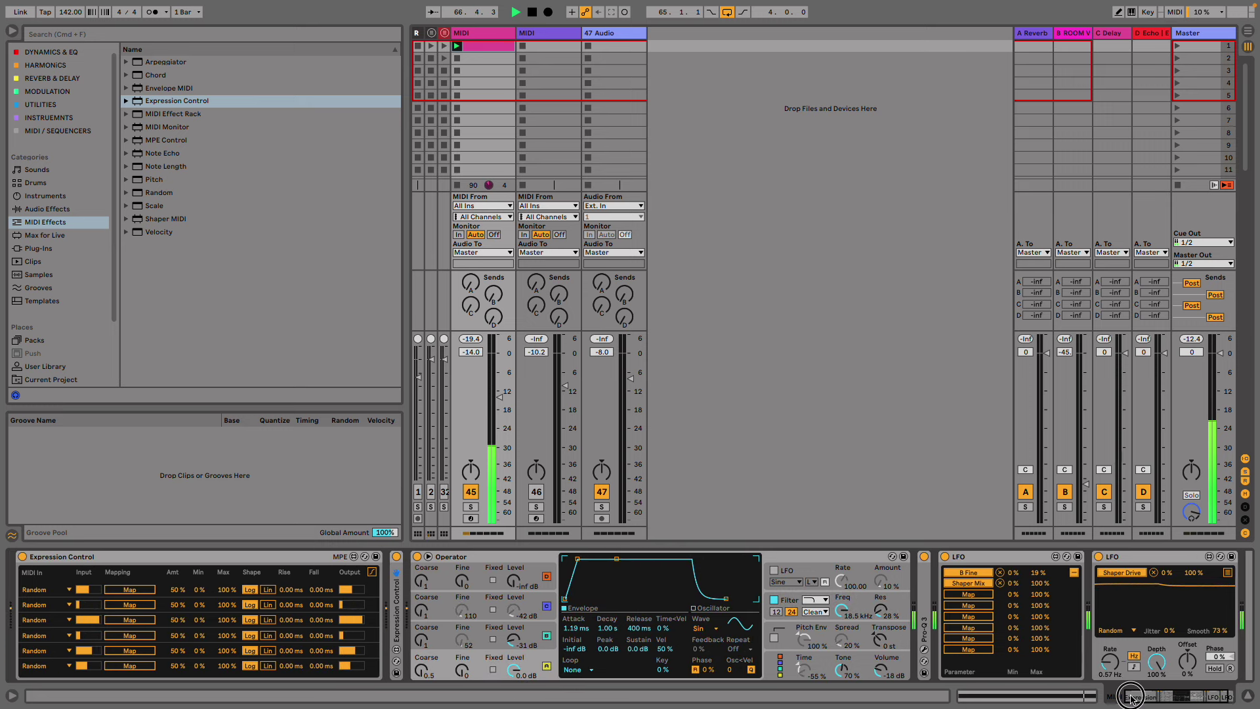
click(140, 590)
click(463, 582)
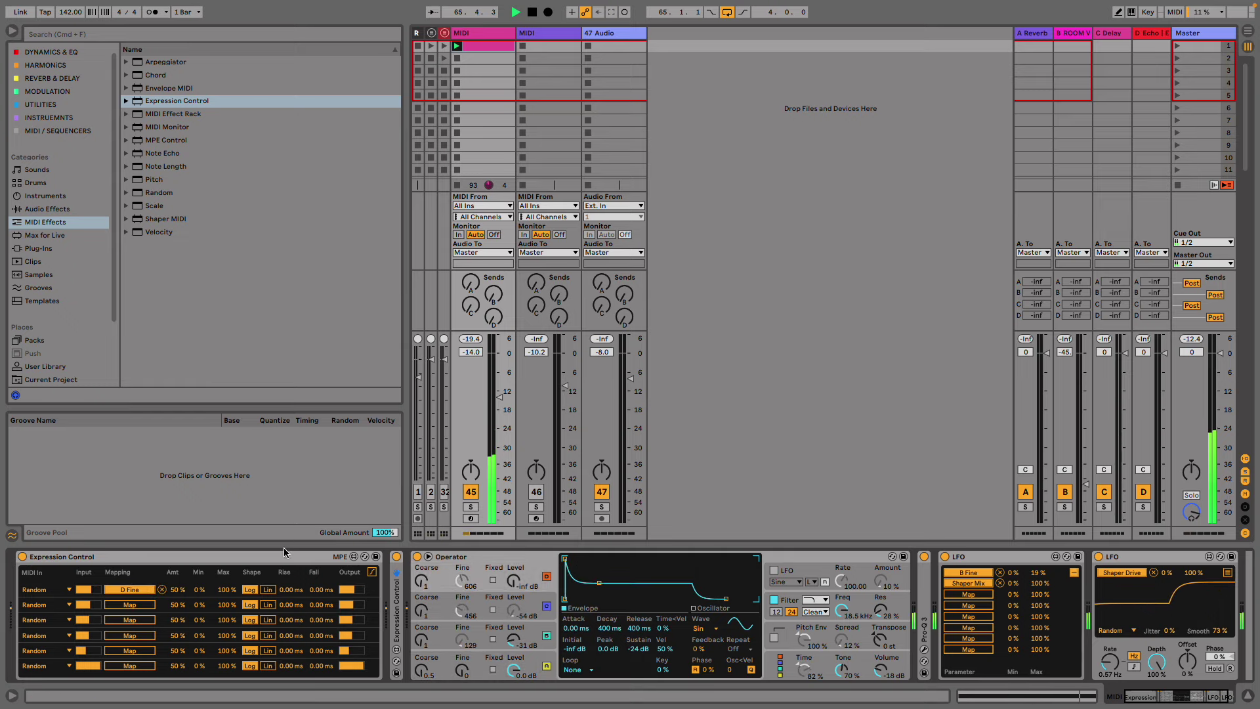
click(161, 590)
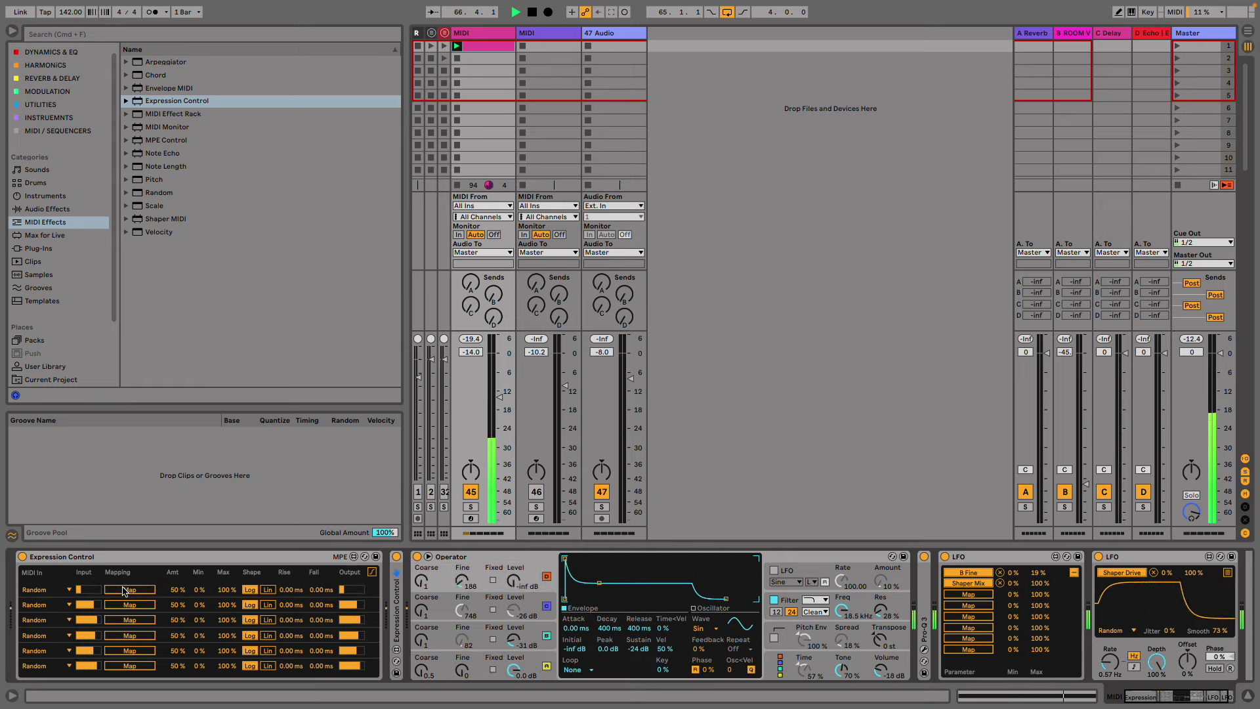
- Map the first Expression Control's first two Random slots to oscillator D's Coarse and Level, limiting the Level mapping's maximum to 43%
click(434, 572)
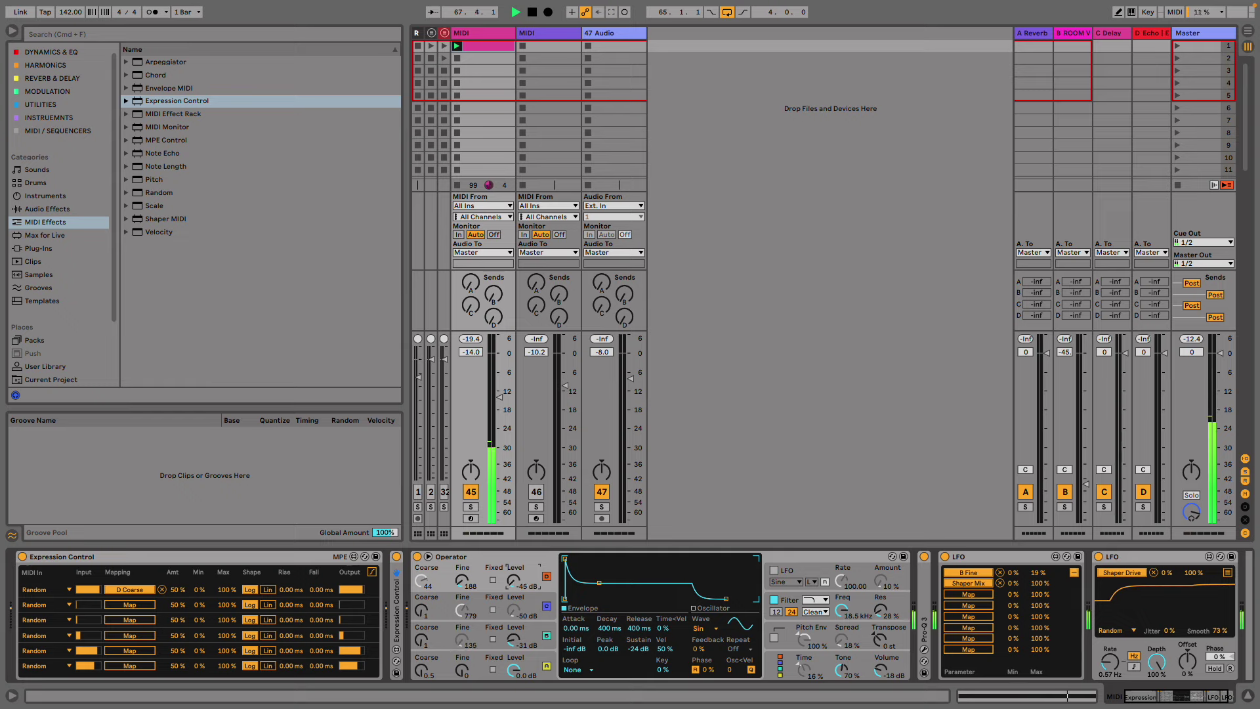
click(513, 578)
mouse_move(225, 604)
mouse_down()
mouse_move(230, 631)
mouse_move(231, 609)
mouse_up()
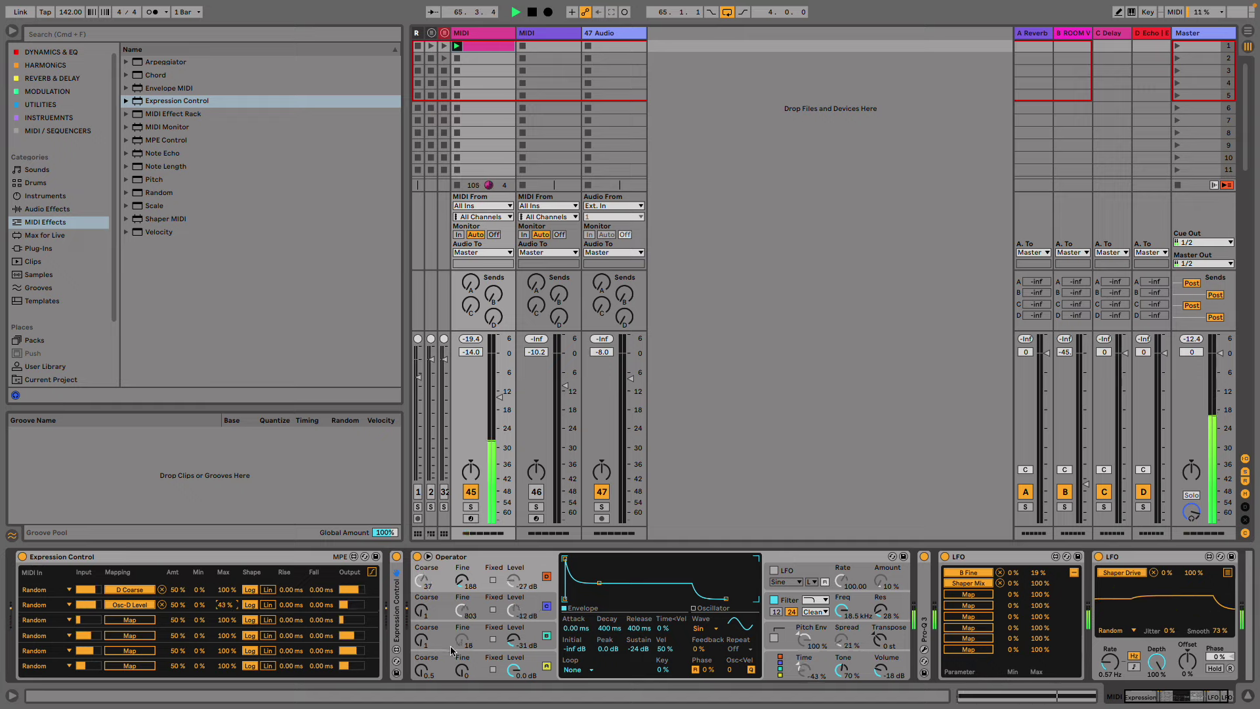
- Fold away the first LFO's mapping list and slow its Rate to about 0.03 Hz
click(1075, 572)
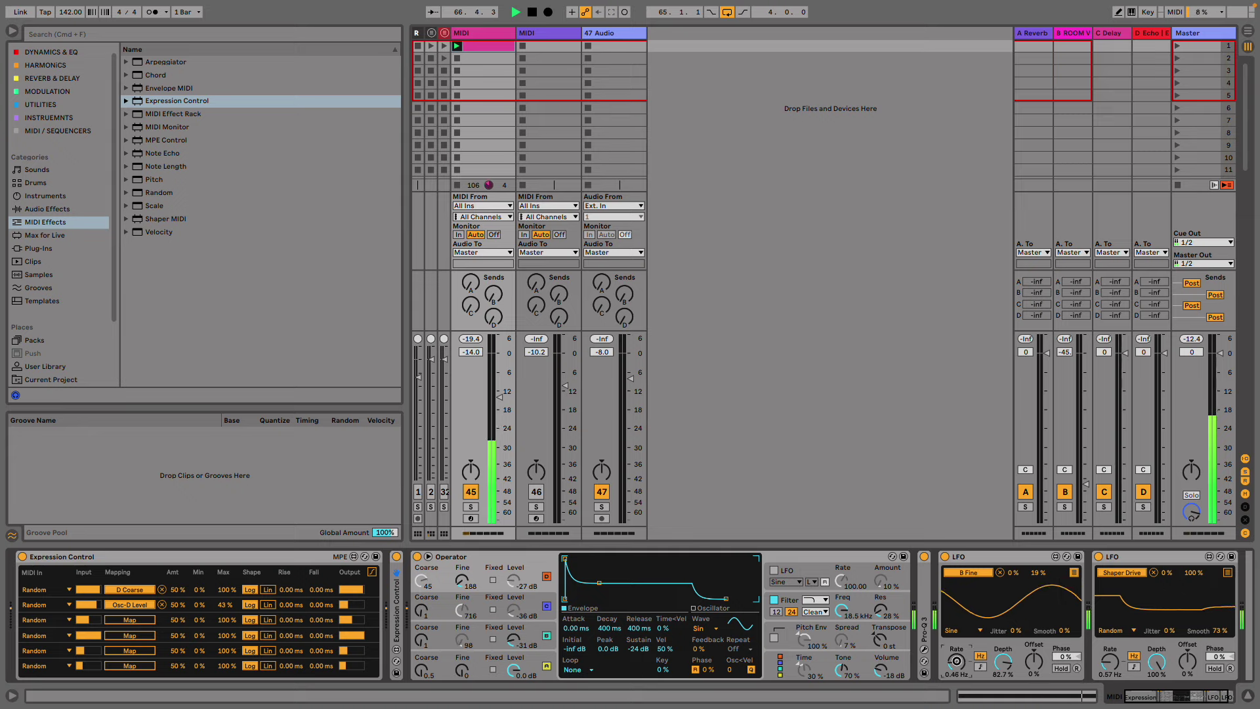
mouse_move(962, 657)
mouse_down()
mouse_move(963, 683)
mouse_move(957, 655)
mouse_up()
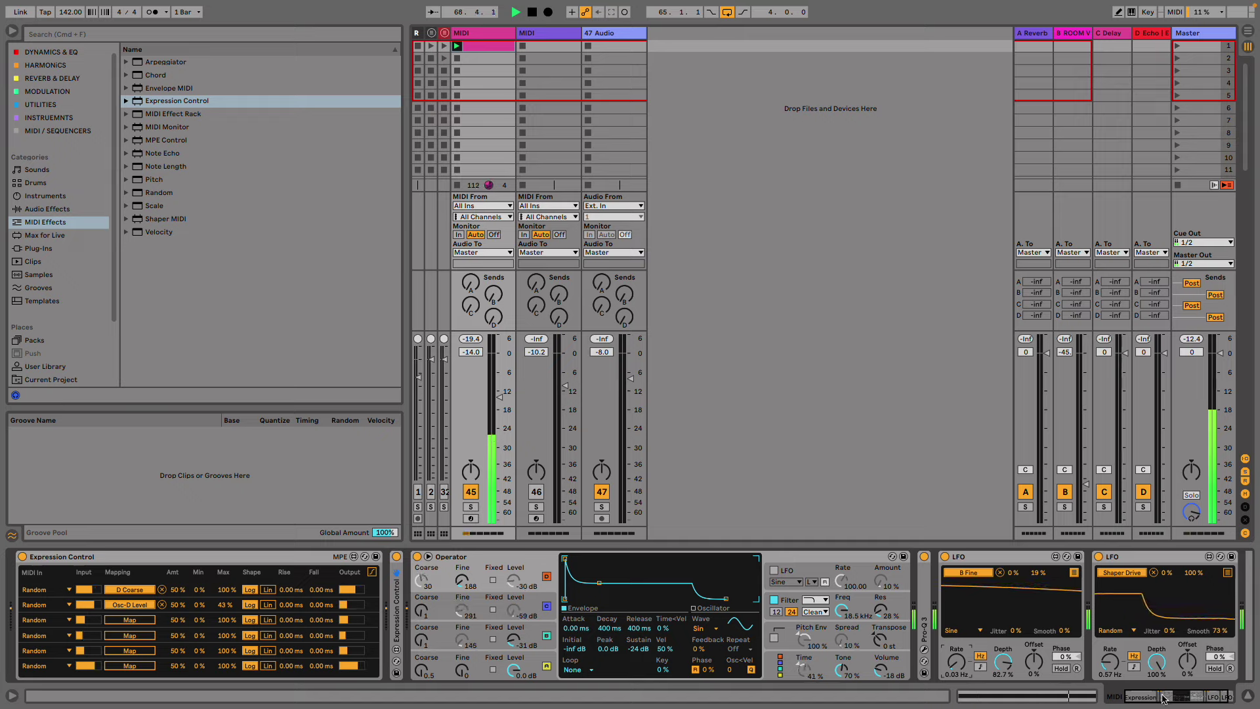
- Lower Operator's filter frequency to about 313 Hz and shape its filter envelope with Decay 8.85 s, Sustain 36% and Envelope amount 75%
drag(842, 610, 842, 684)
drag(664, 648, 665, 645)
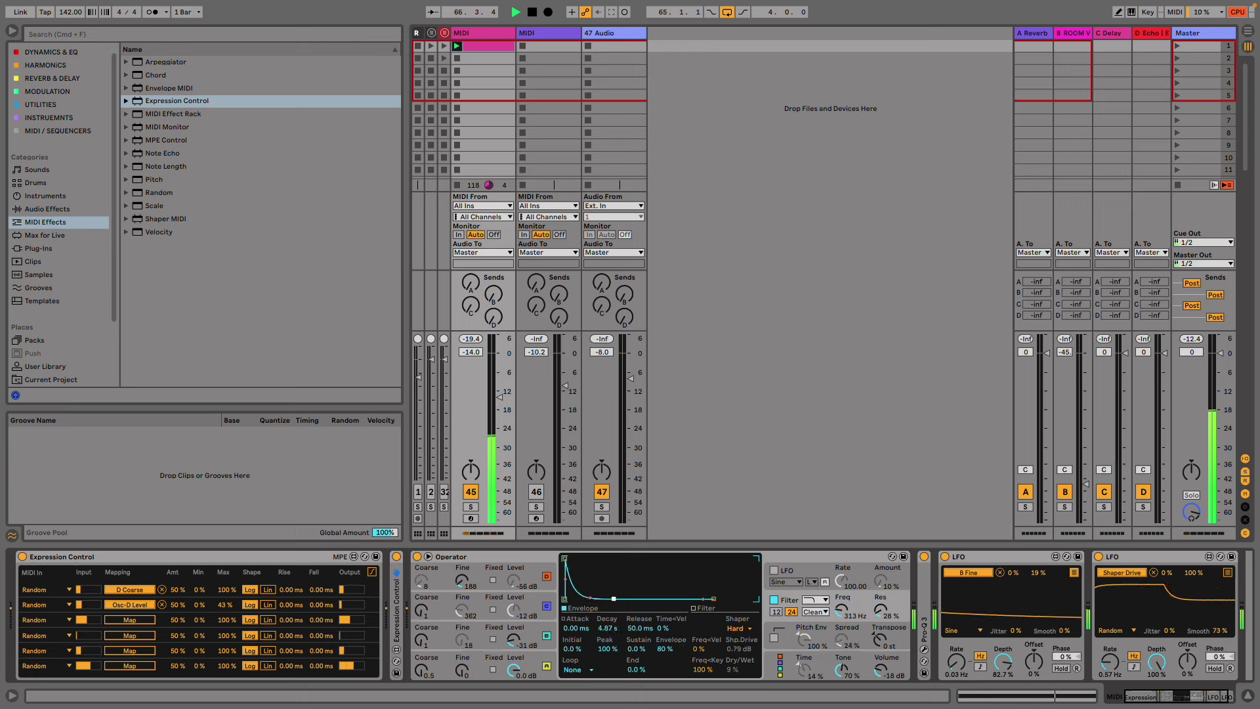
click(665, 649)
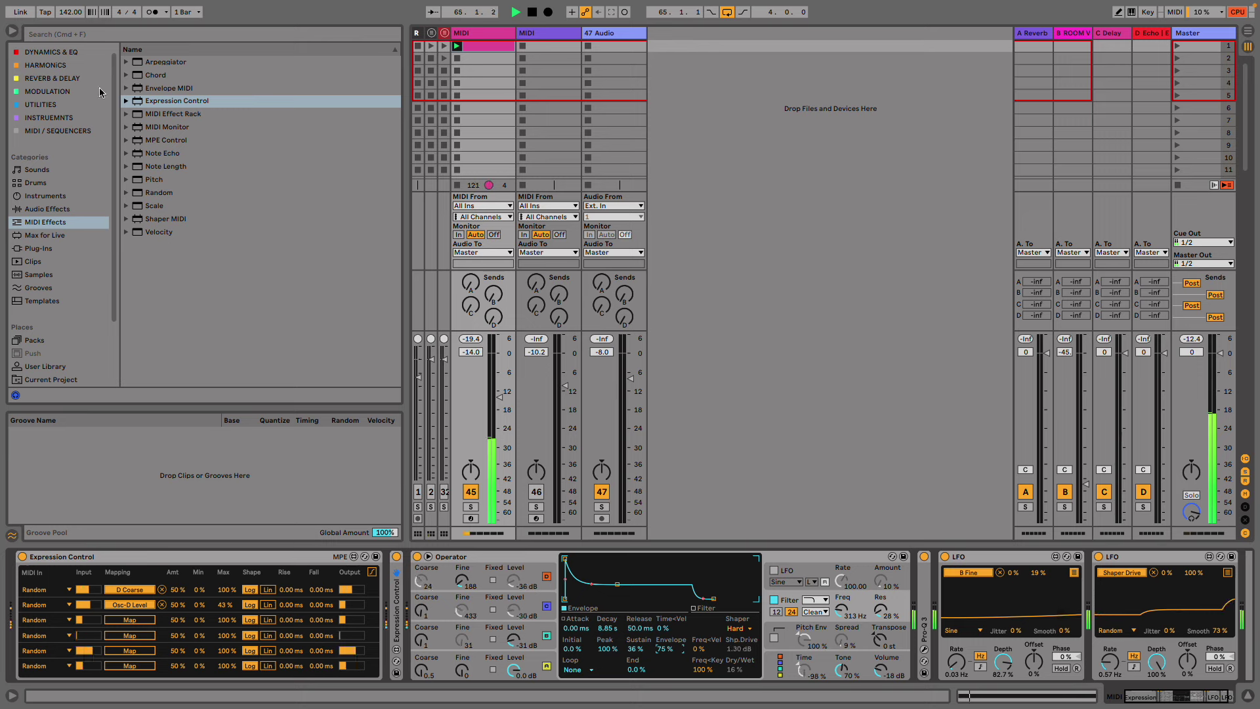
- Add Hybrid Reverb from the Reverb & Delay collection to the chain directly after Operator
click(39, 78)
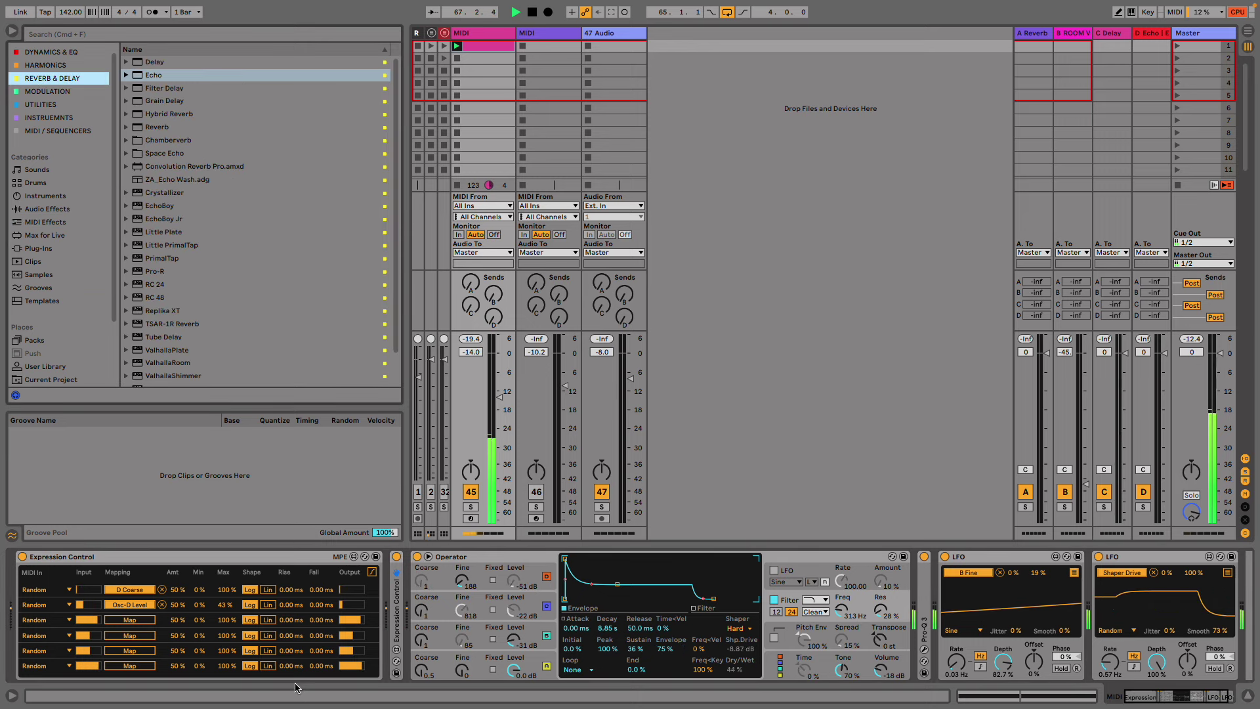
click(1156, 695)
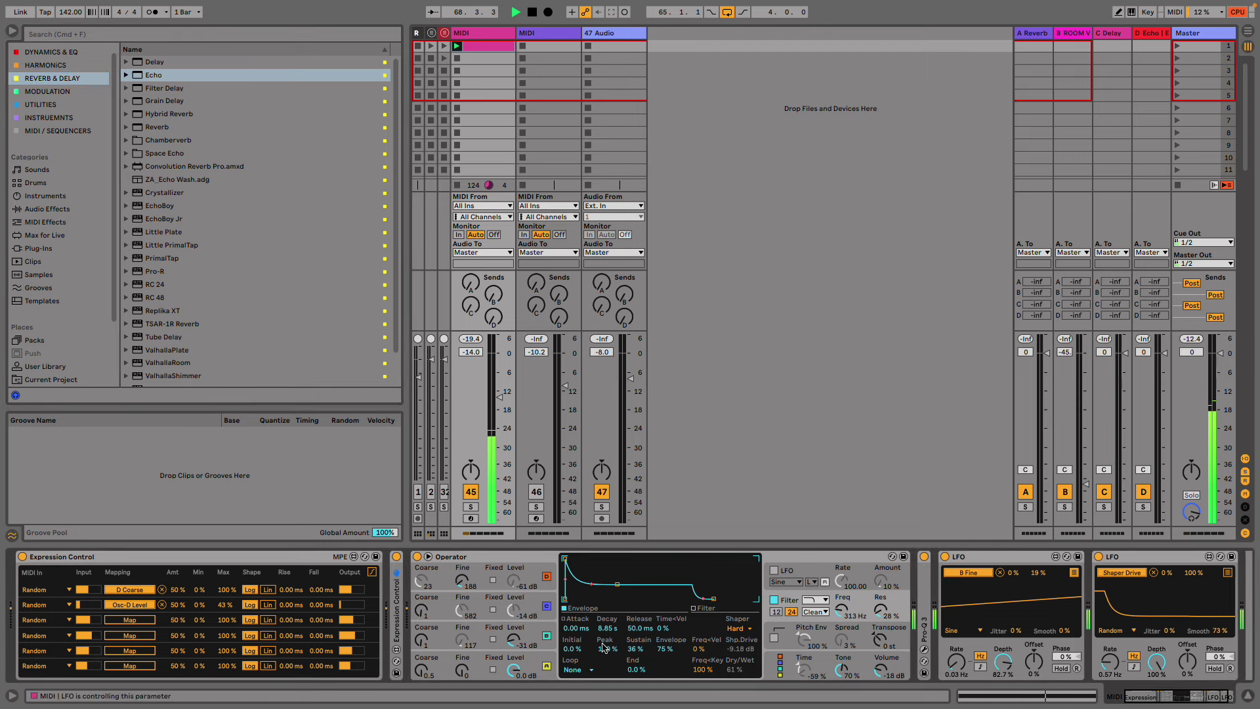
drag(200, 112, 925, 642)
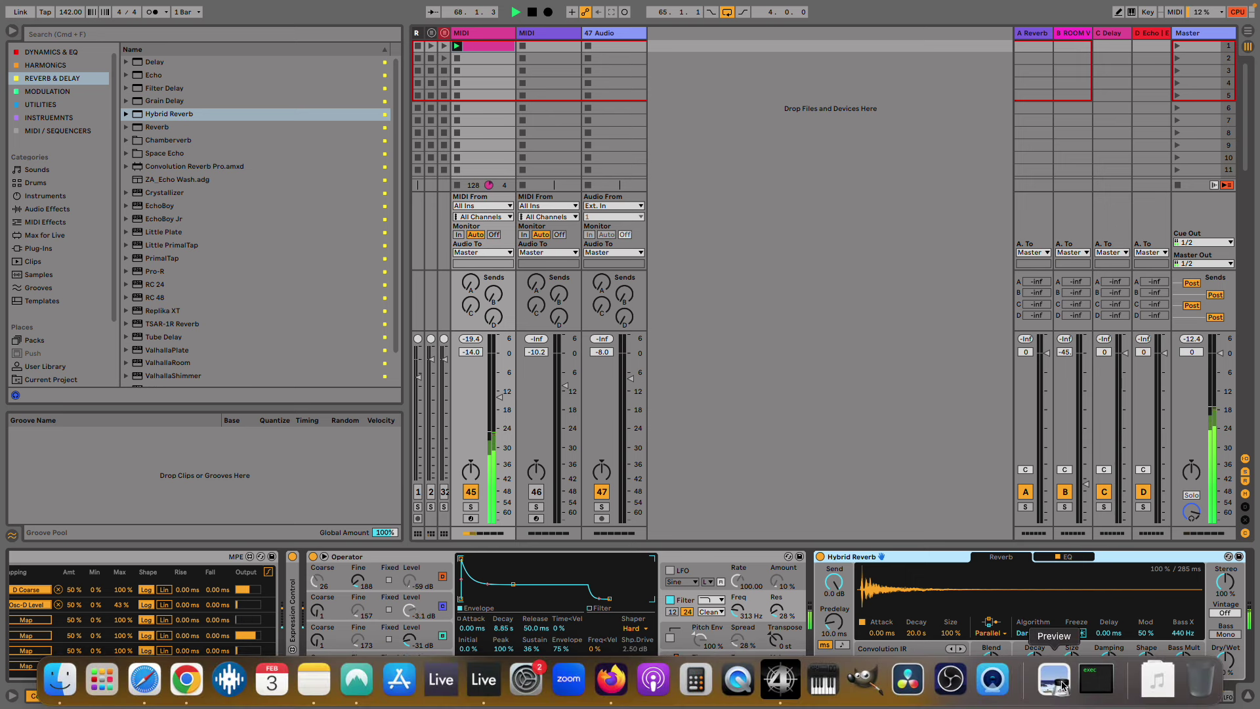
- Map the second LFO's second and third slots to Hybrid Reverb's Shape and Bass X, with the first LFO folded
click(1178, 699)
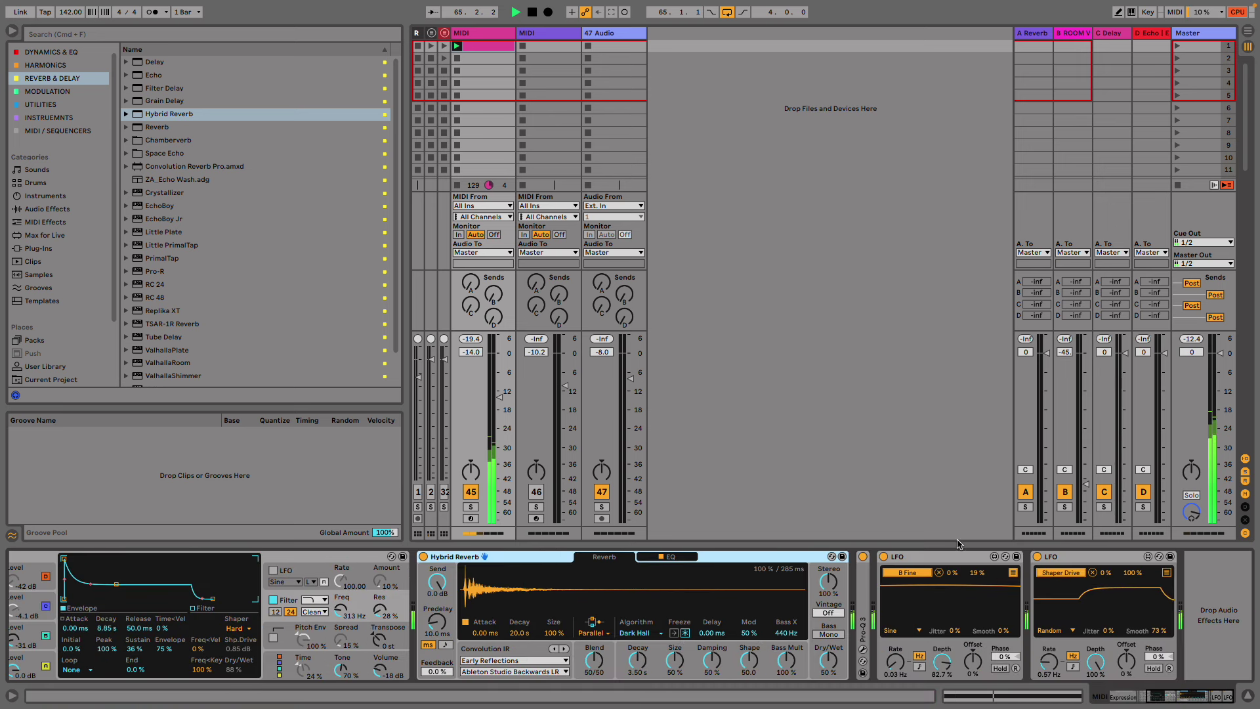
click(926, 556)
double_click(926, 556)
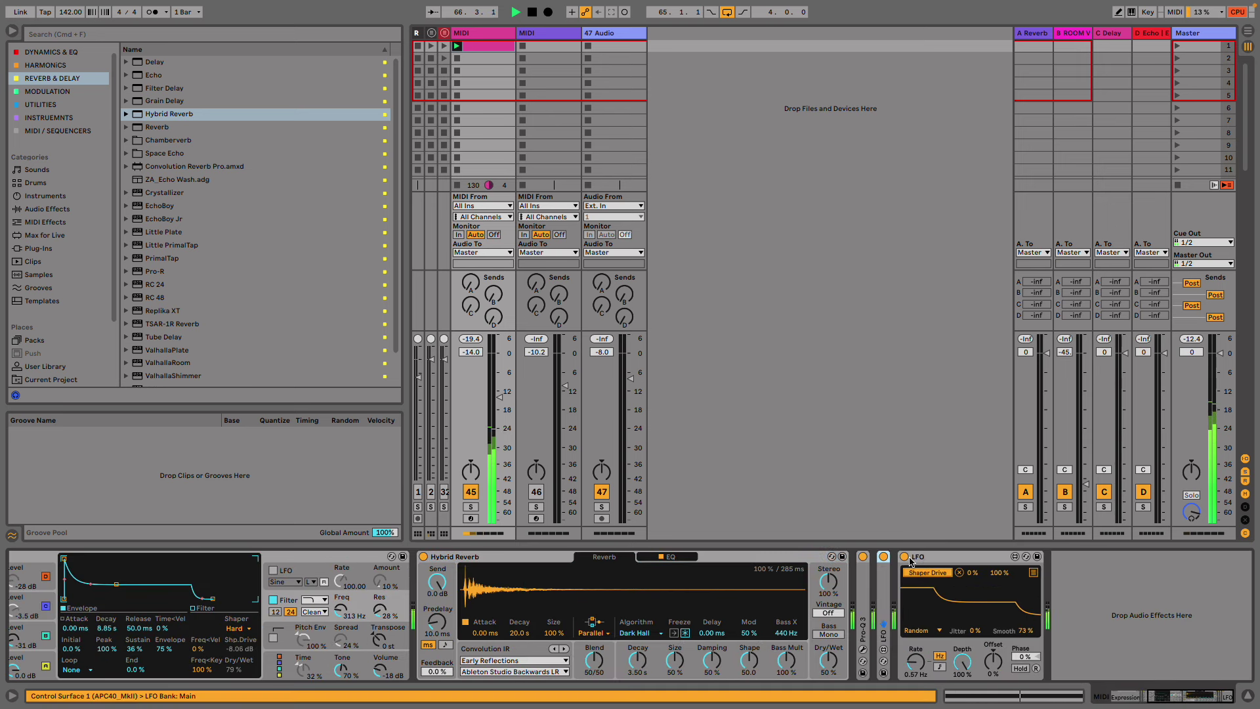
click(1034, 572)
click(932, 584)
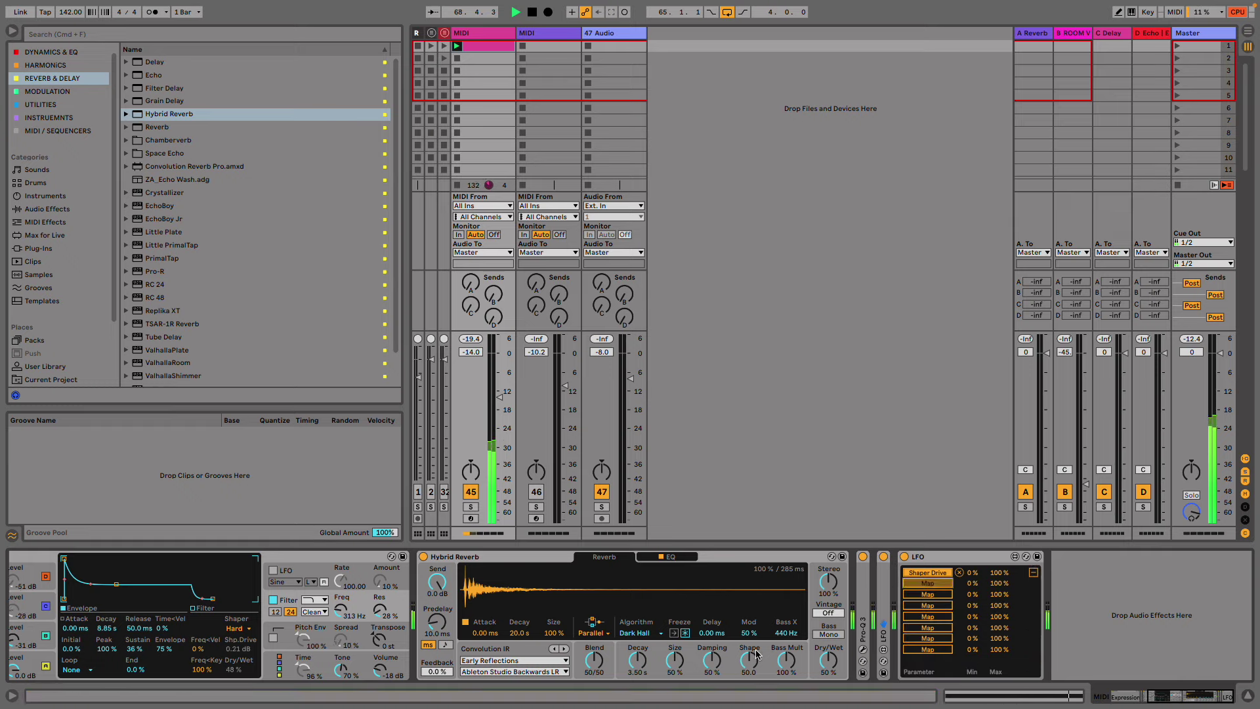
click(753, 666)
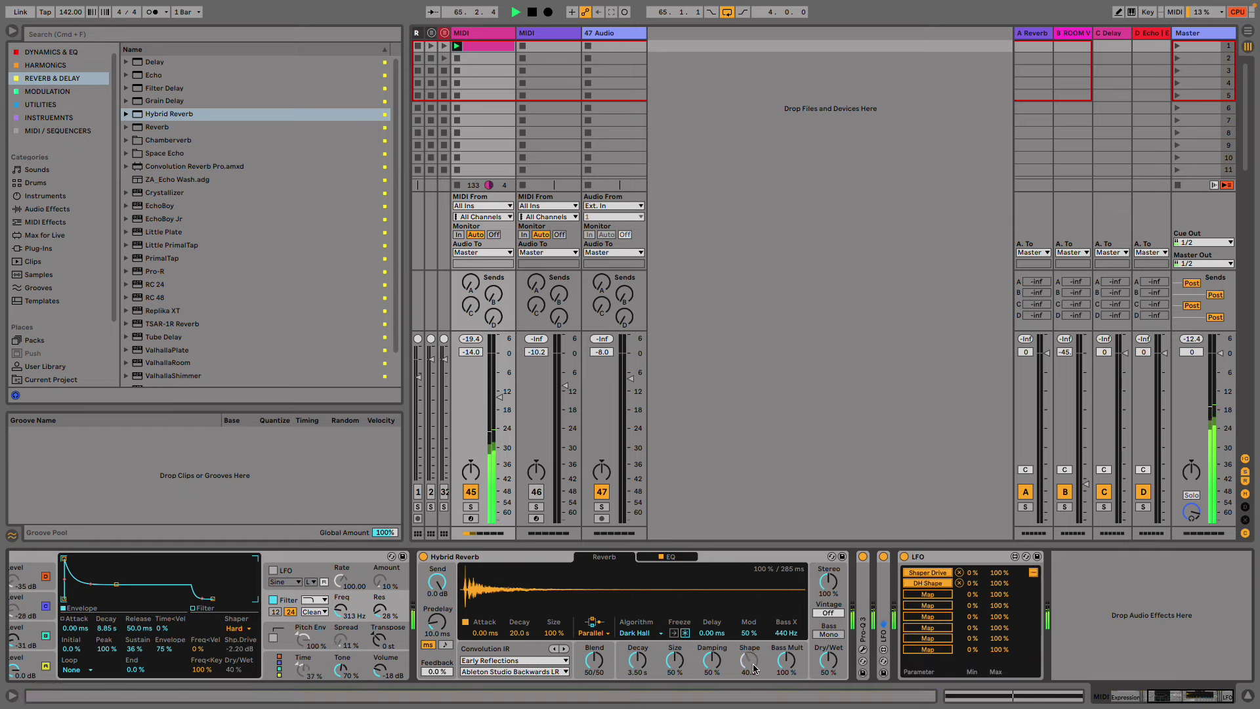
click(927, 594)
click(787, 632)
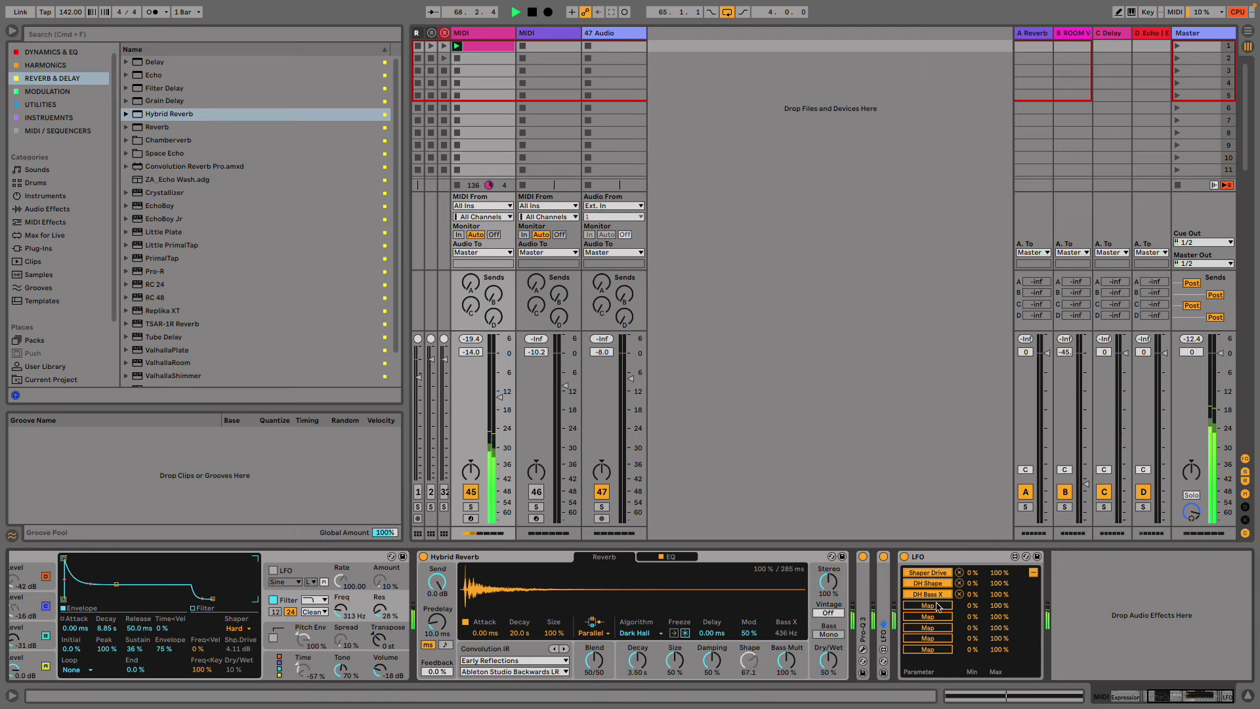
- Unfold the first LFO and map the second LFO's fourth and fifth slots to the first LFO's Rate and Hybrid Reverb's Decay
double_click(885, 608)
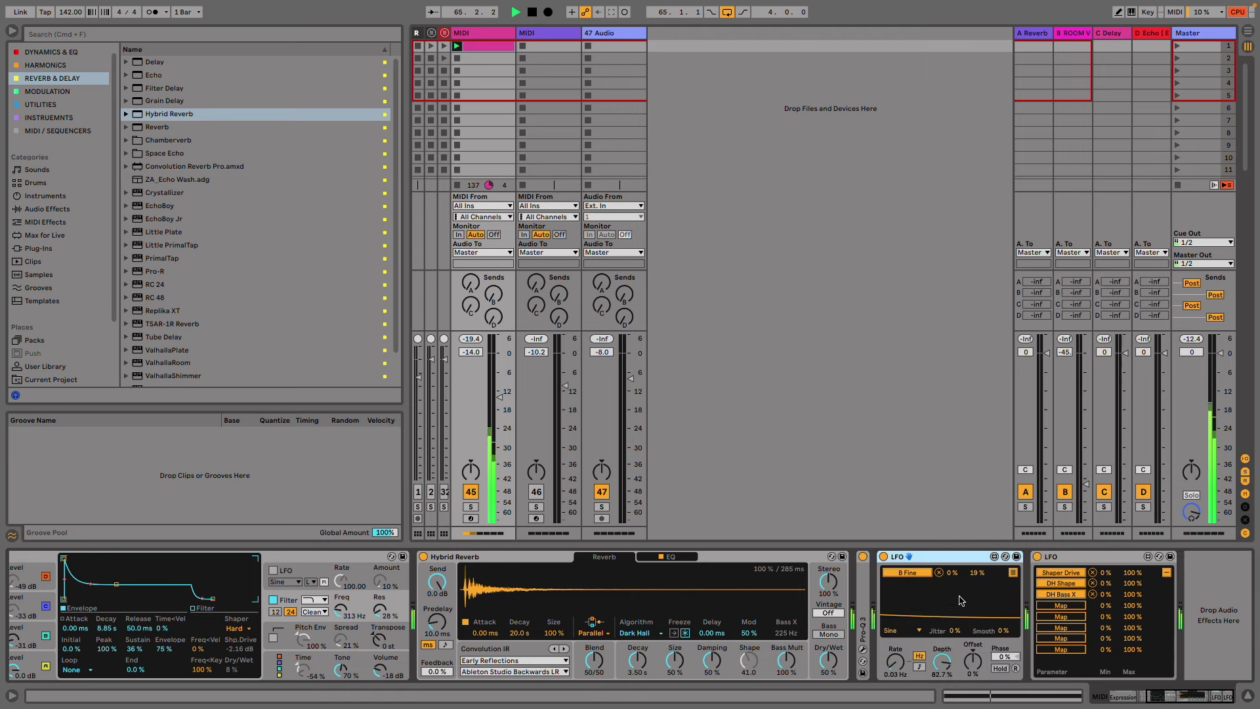
click(1168, 573)
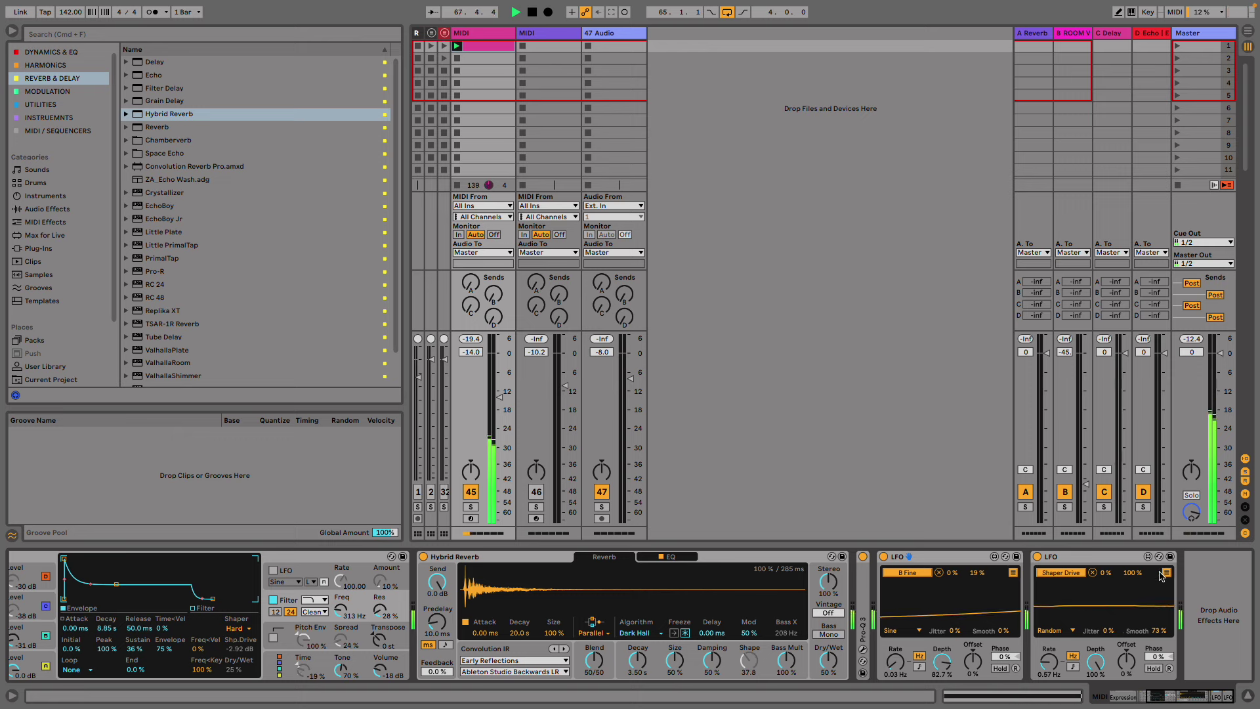
click(1166, 573)
click(1067, 609)
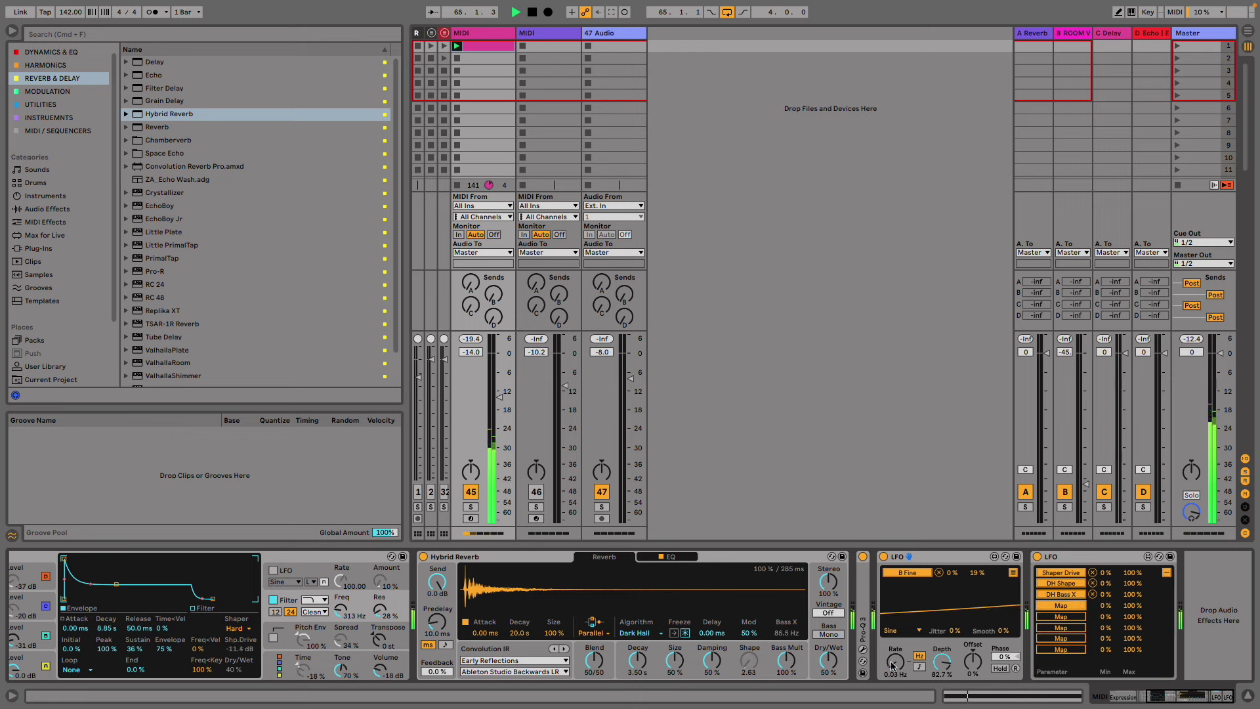
click(895, 661)
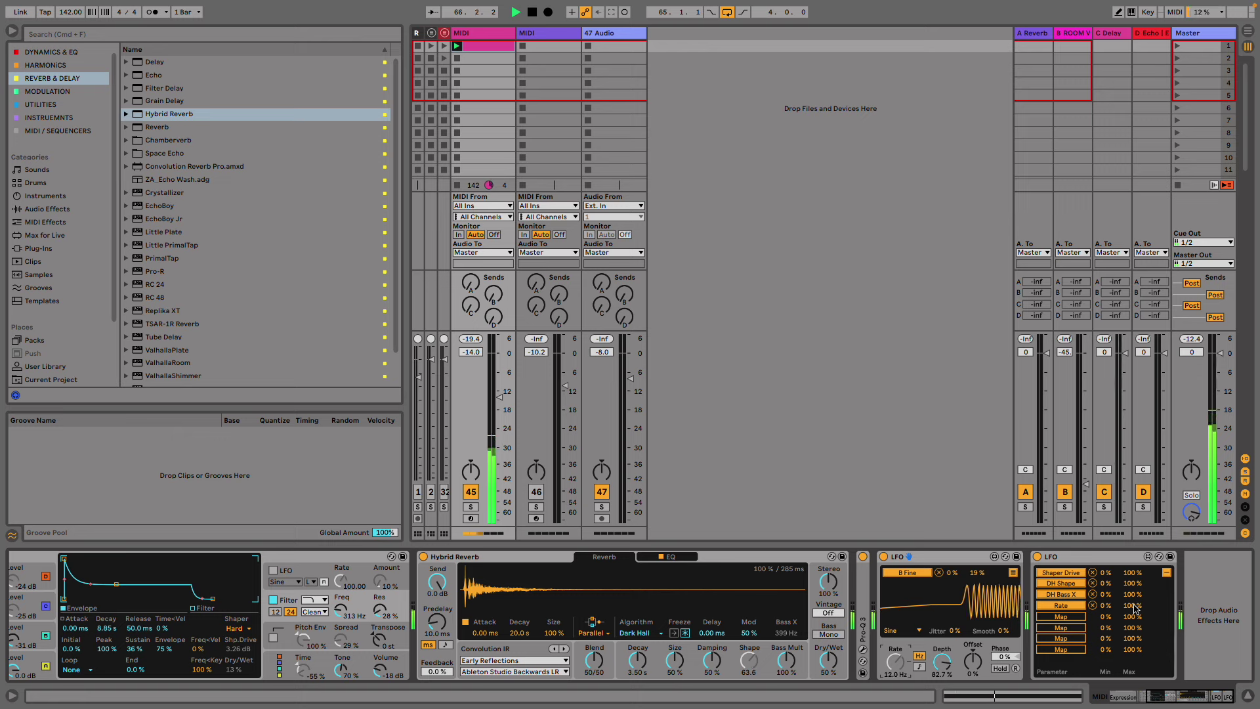
click(1061, 617)
click(637, 660)
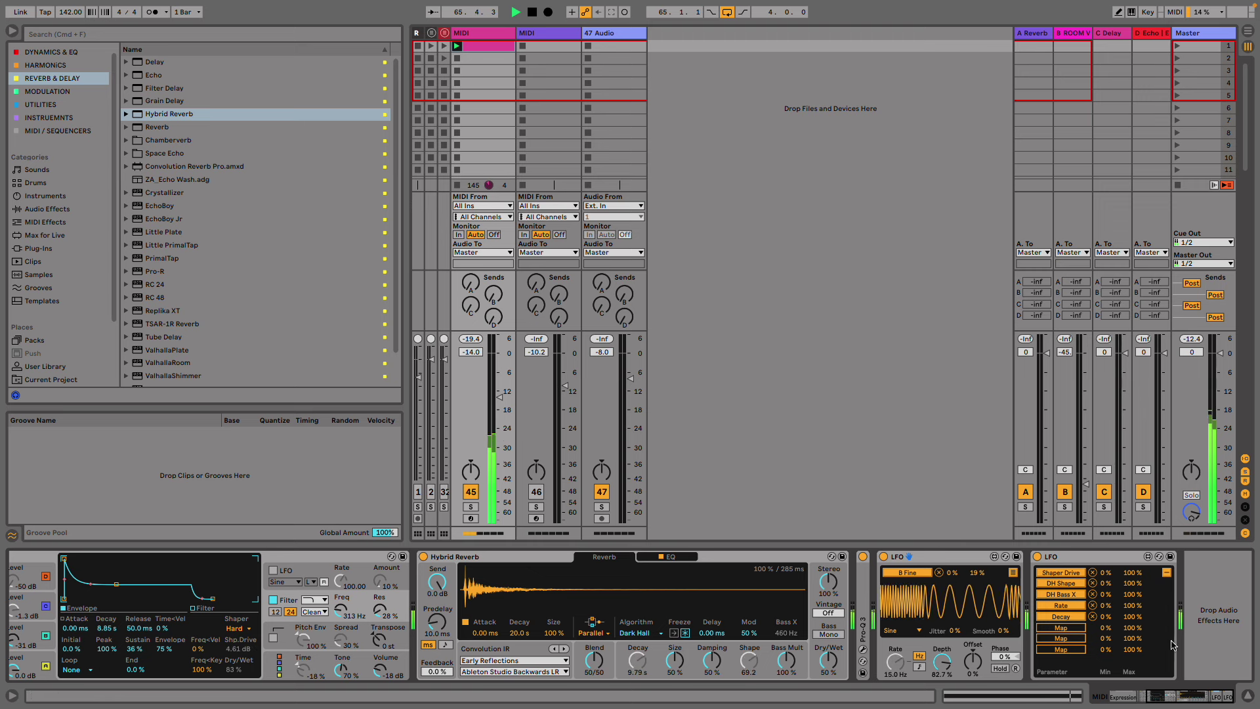
- Map the first Expression Control's third and fourth Random slots to Hybrid Reverb's Routing and Blend
drag(1163, 692, 1069, 692)
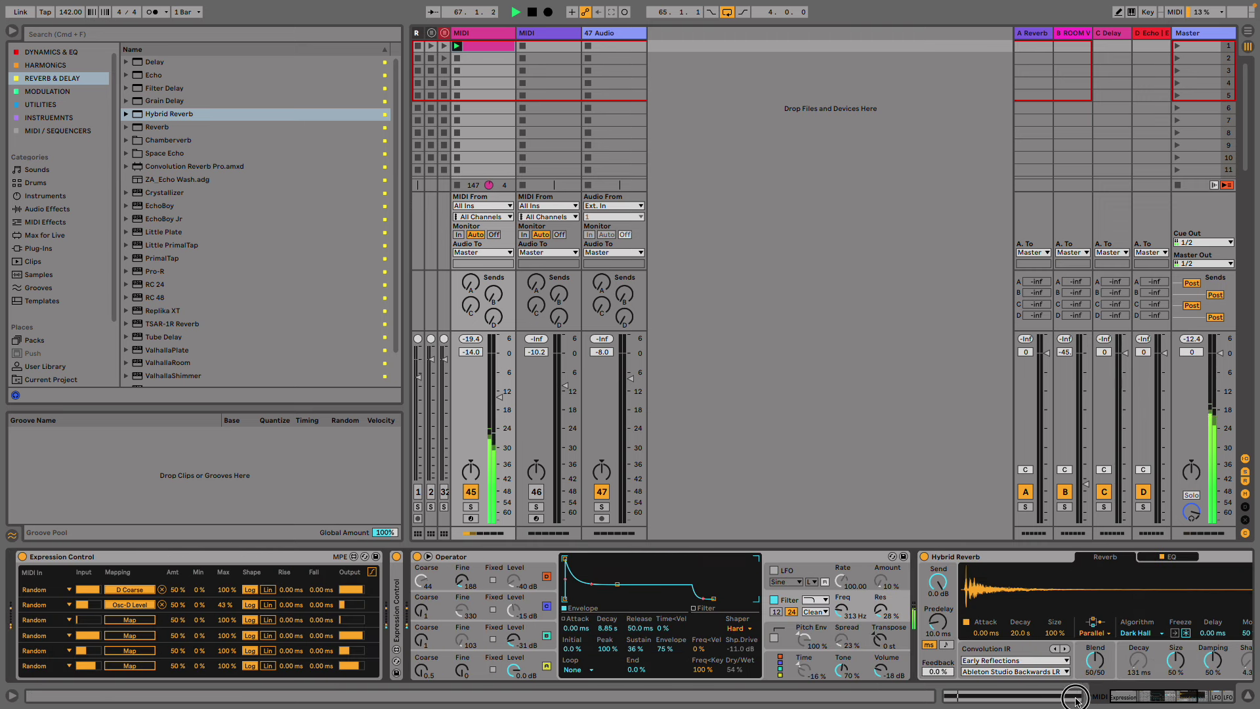
click(138, 622)
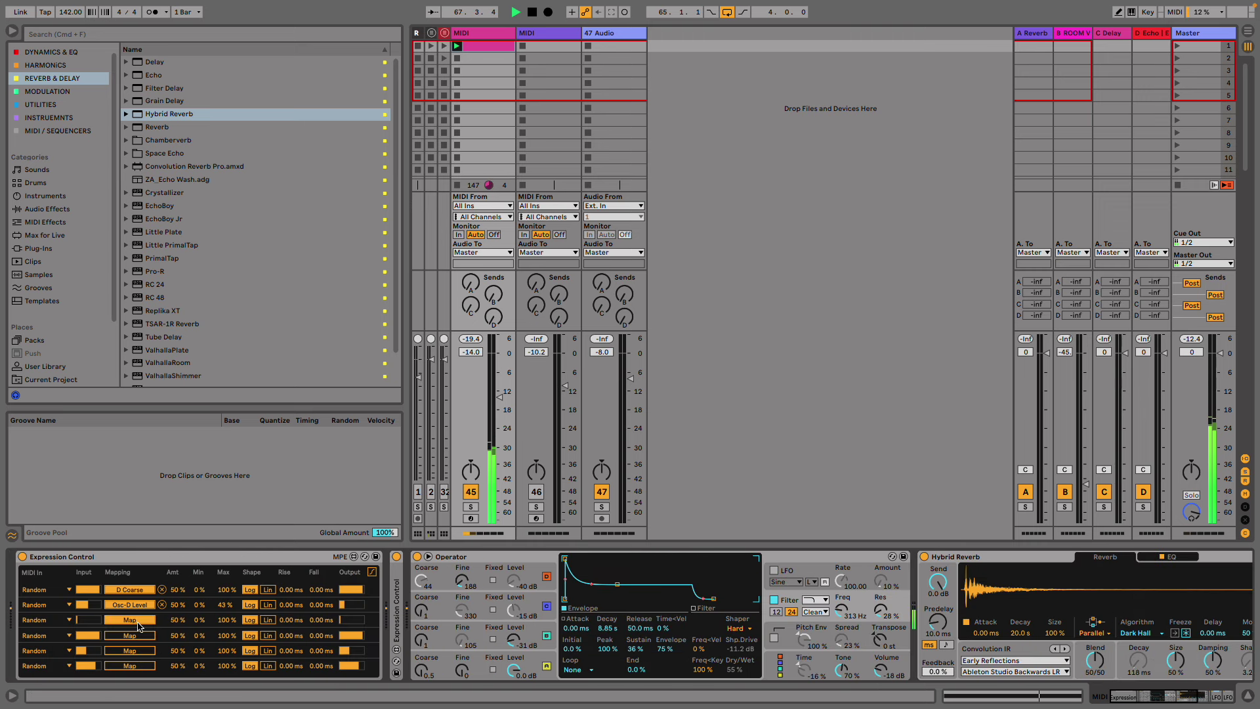
click(1095, 633)
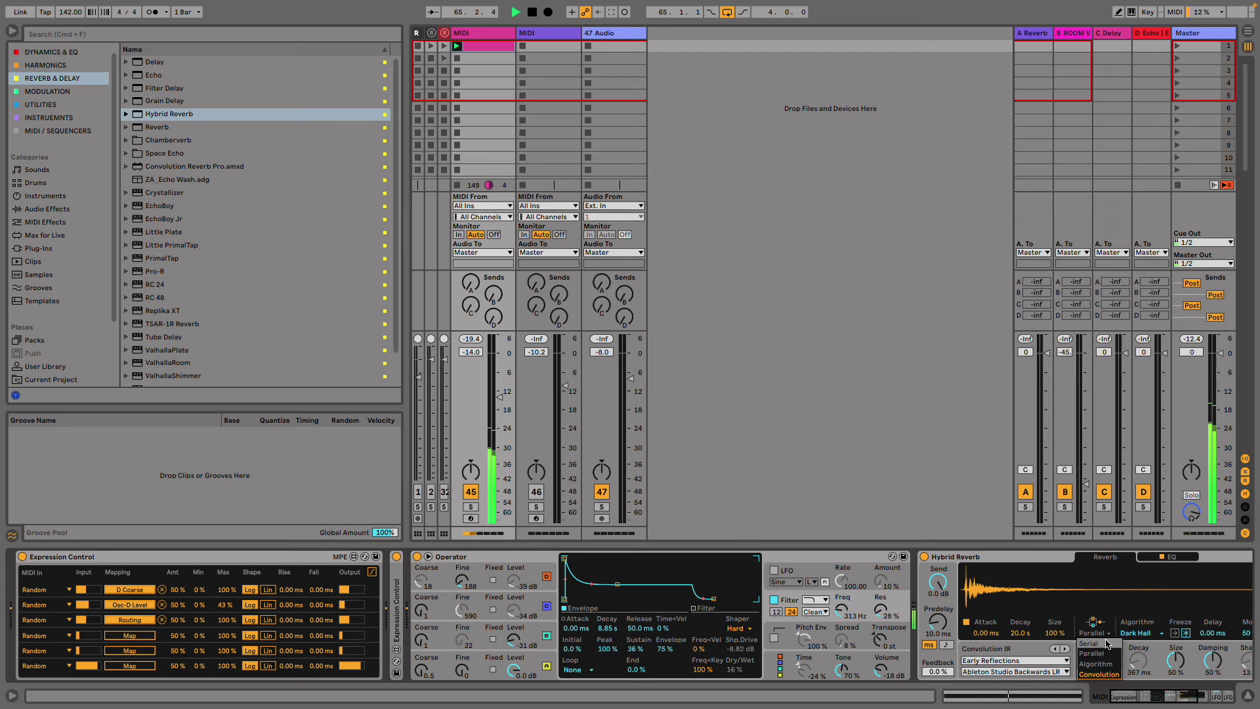
click(1101, 622)
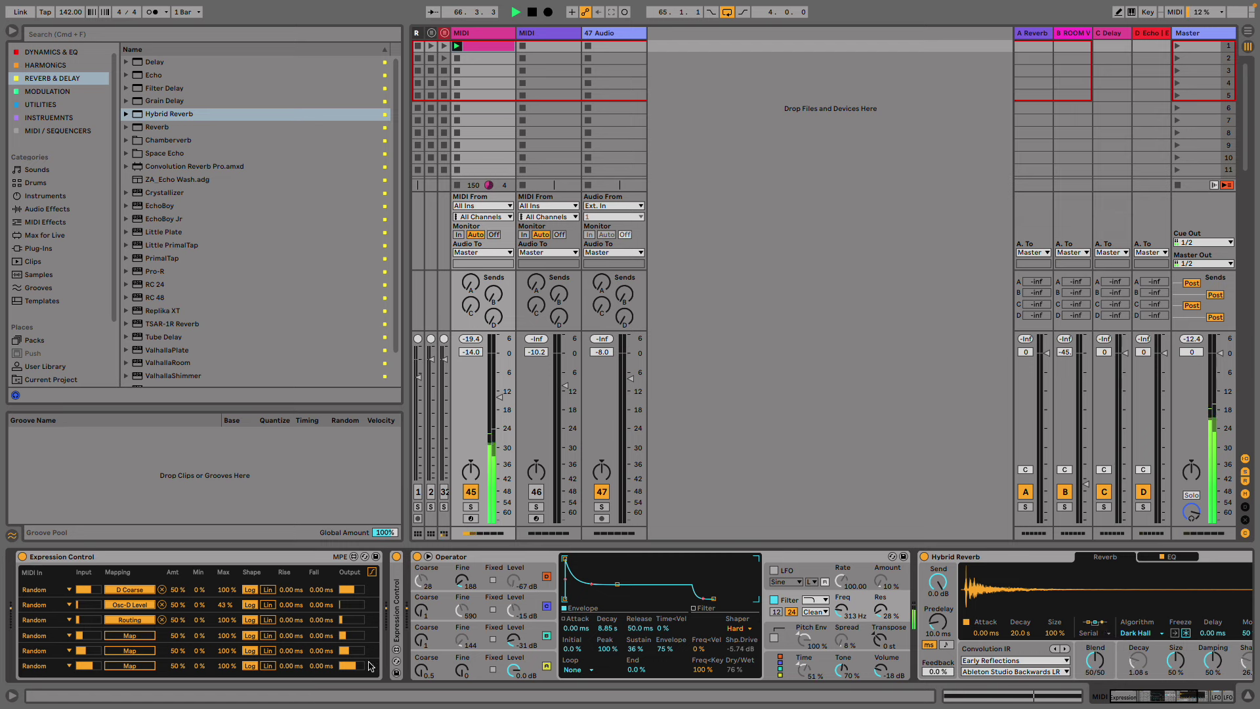
click(143, 637)
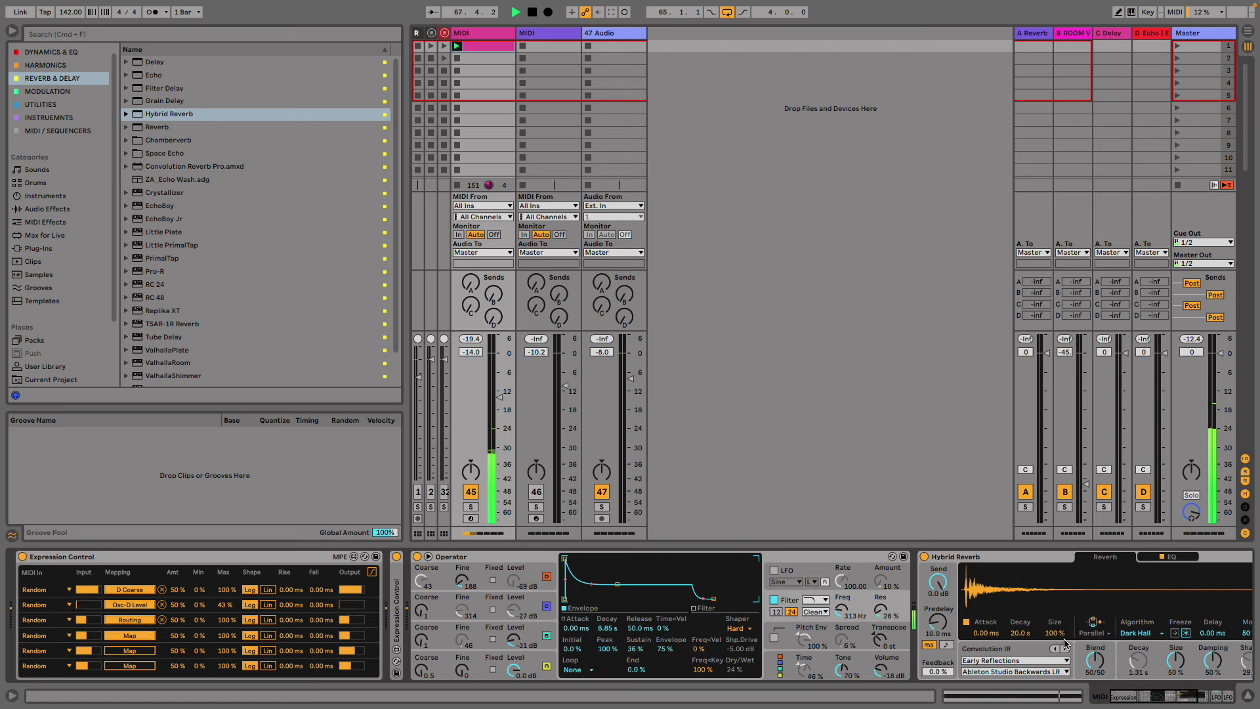
click(1093, 664)
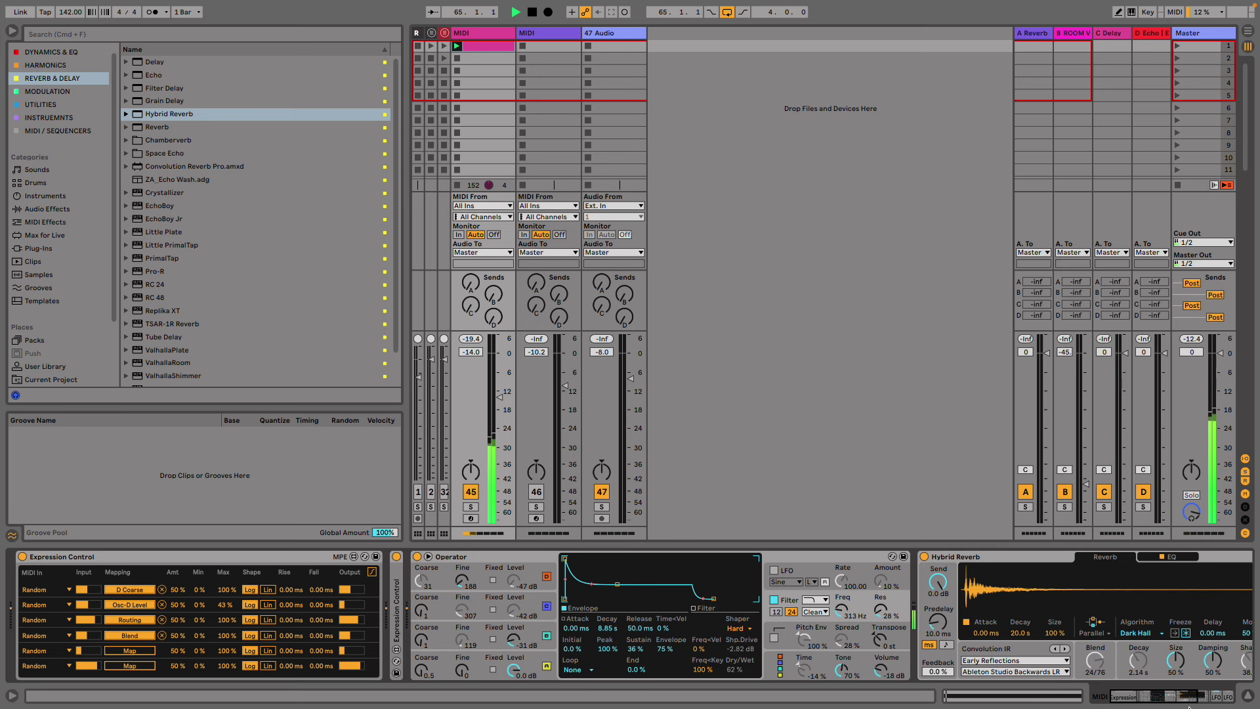
drag(1184, 694, 1224, 693)
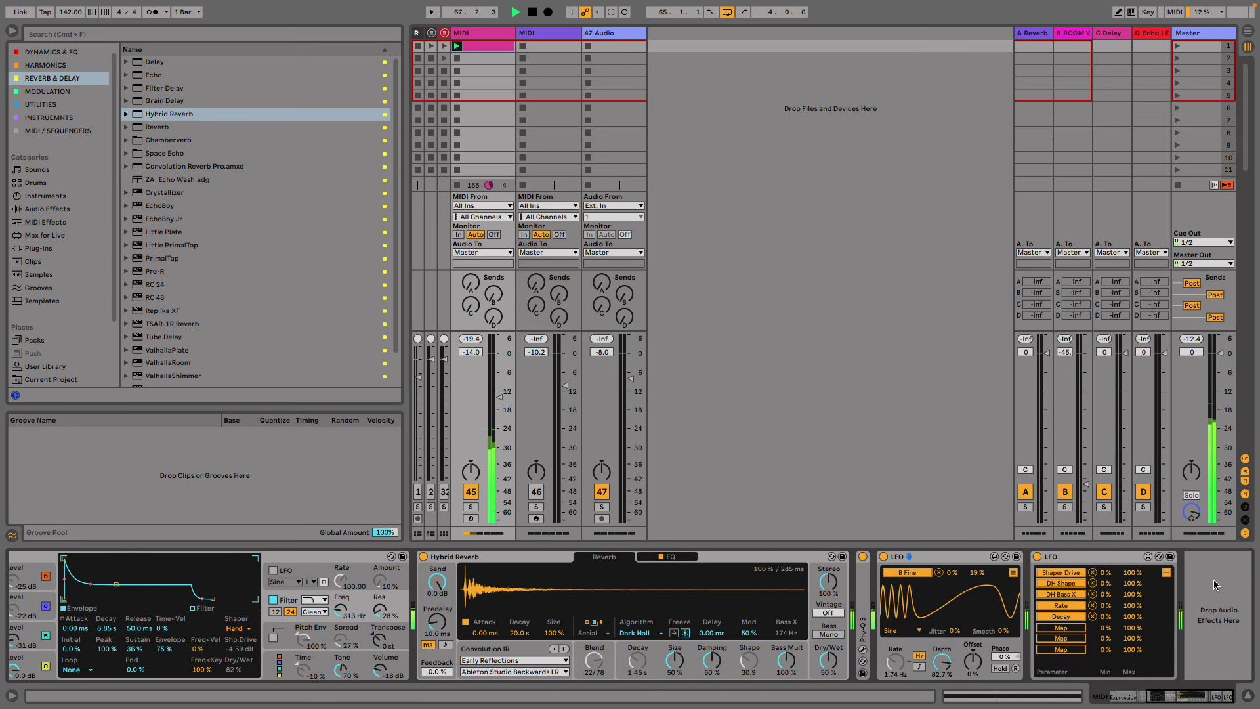
- Show the first LFO's mapping slots and limit its B Fine mapping to a range of 4 % to 8 %
click(1015, 571)
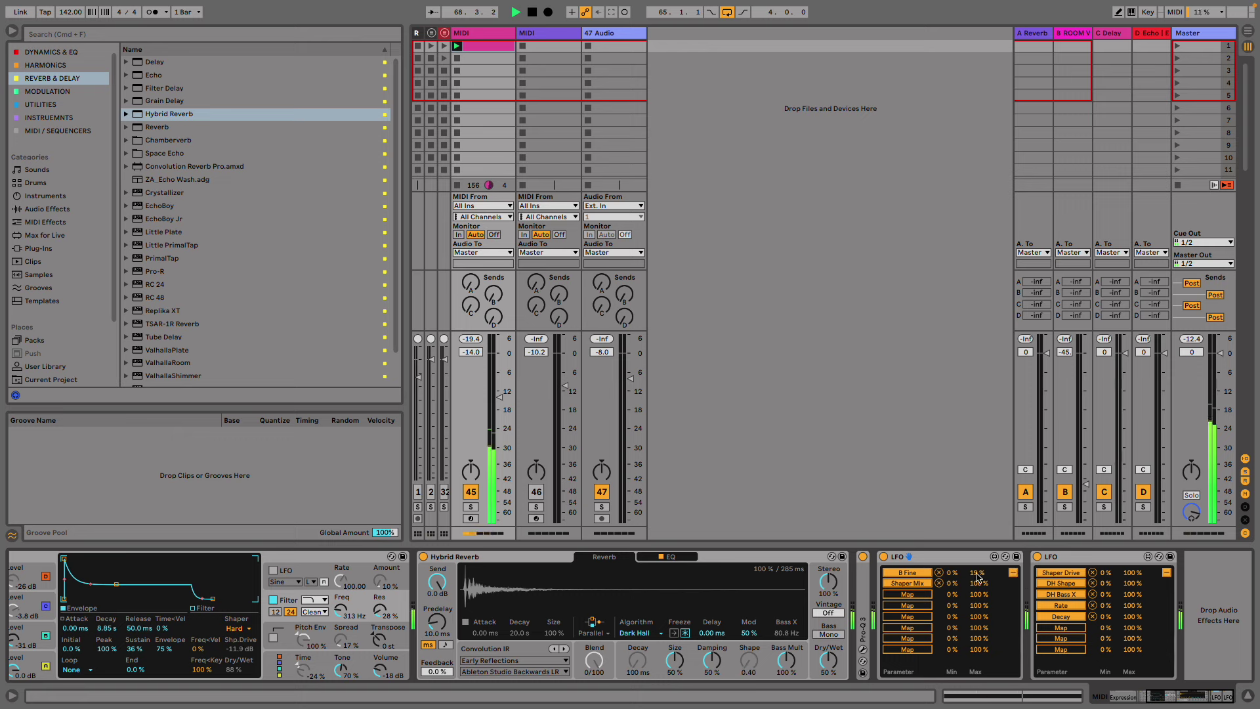
mouse_move(976, 577)
mouse_down()
mouse_move(990, 586)
mouse_move(957, 571)
mouse_up()
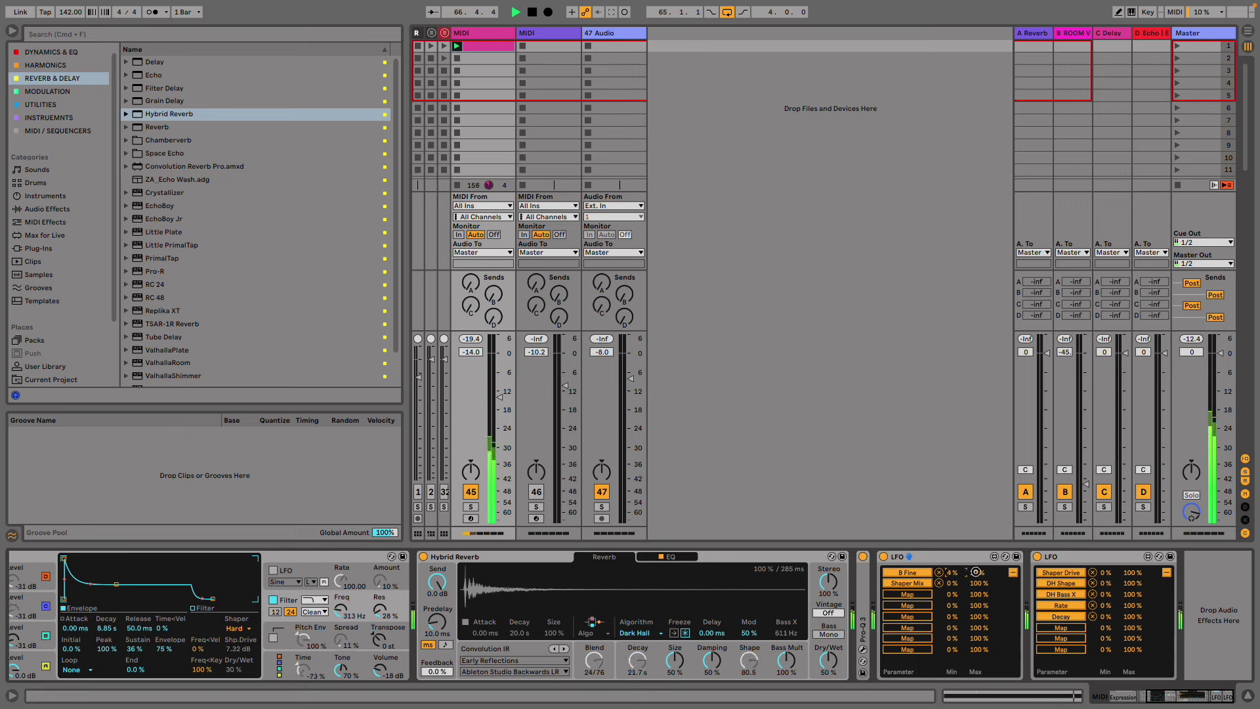
- Set Hybrid Reverb's Dry/Wet to 65 % and open its EQ
click(1192, 697)
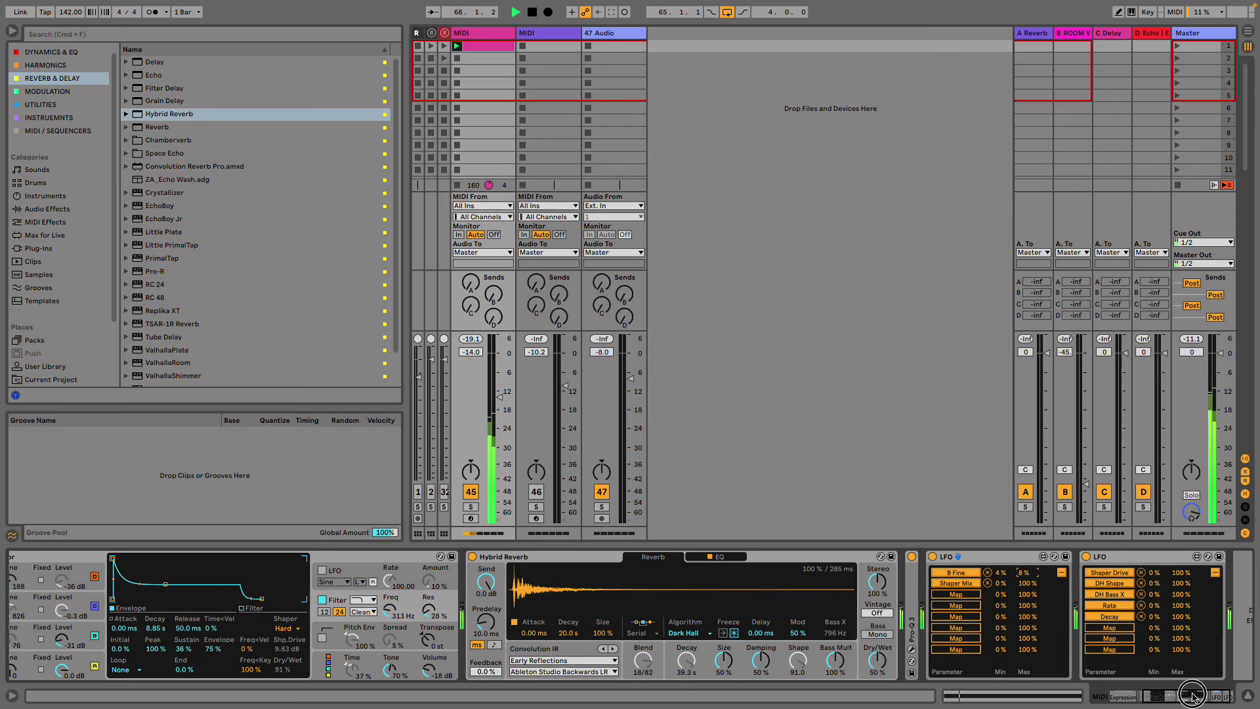
drag(1192, 697, 1180, 695)
drag(1051, 662, 1051, 649)
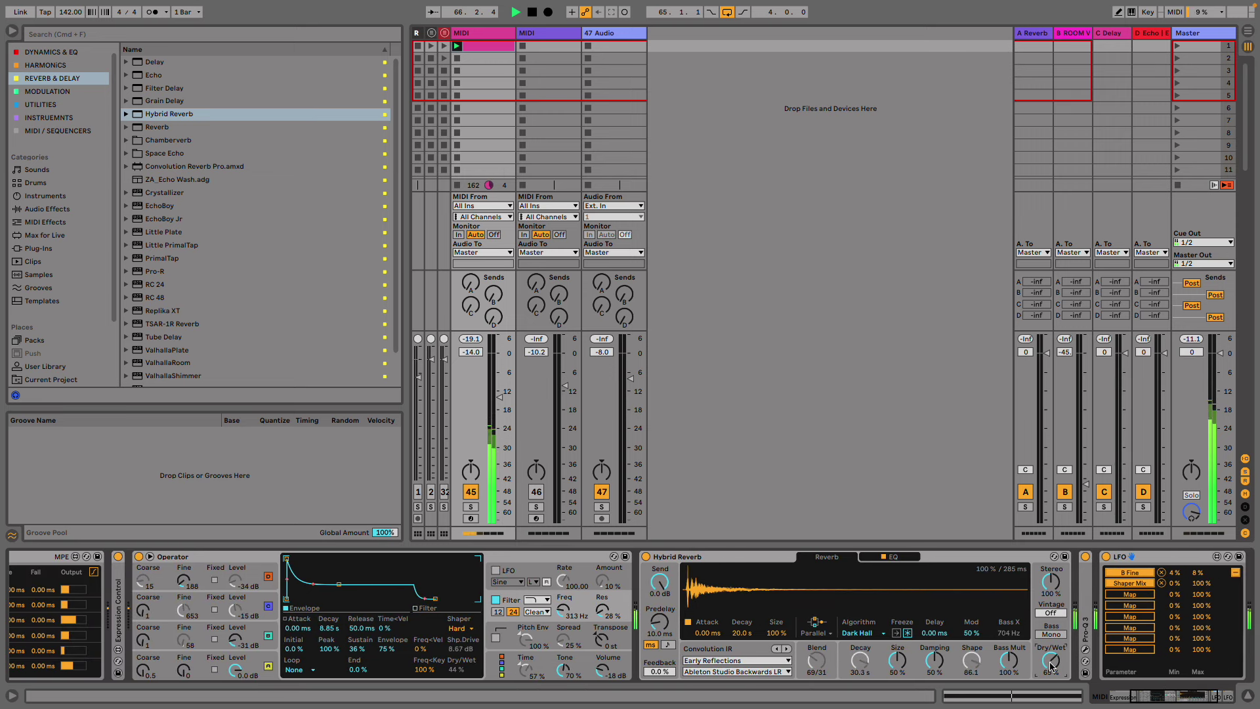
click(893, 556)
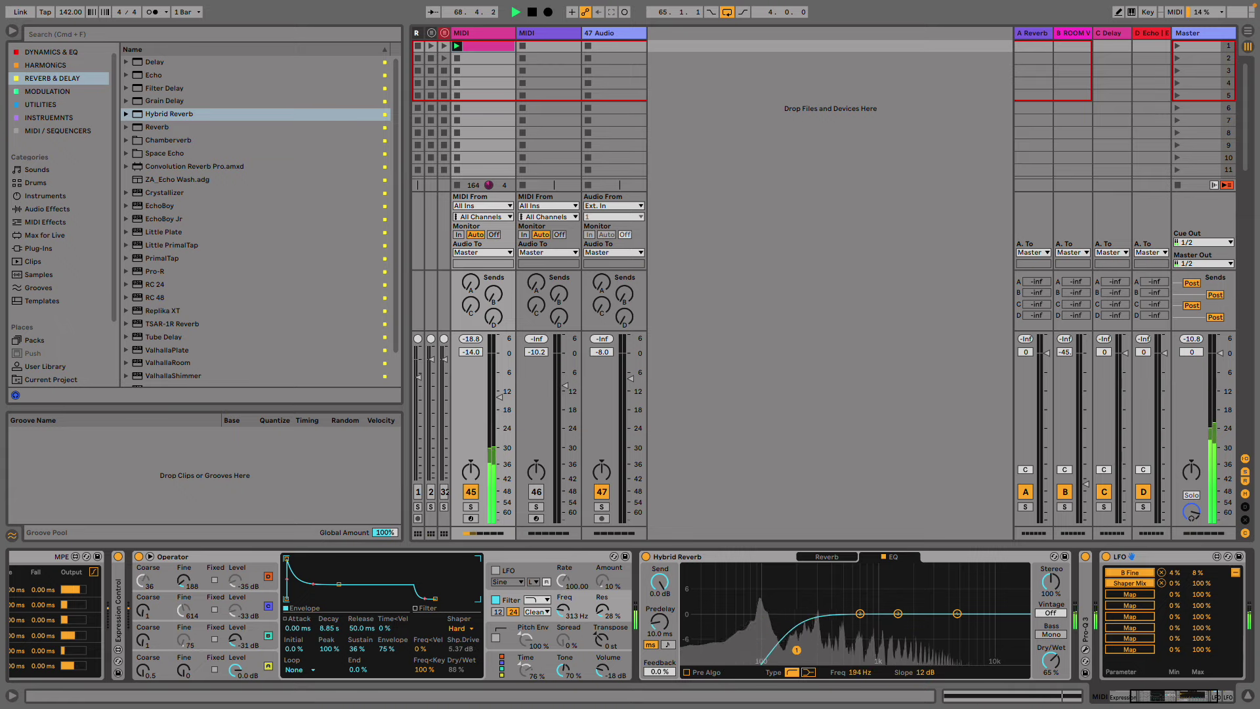
- Add Echo from the Reverb & Delay collection between Operator and Hybrid Reverb
click(151, 88)
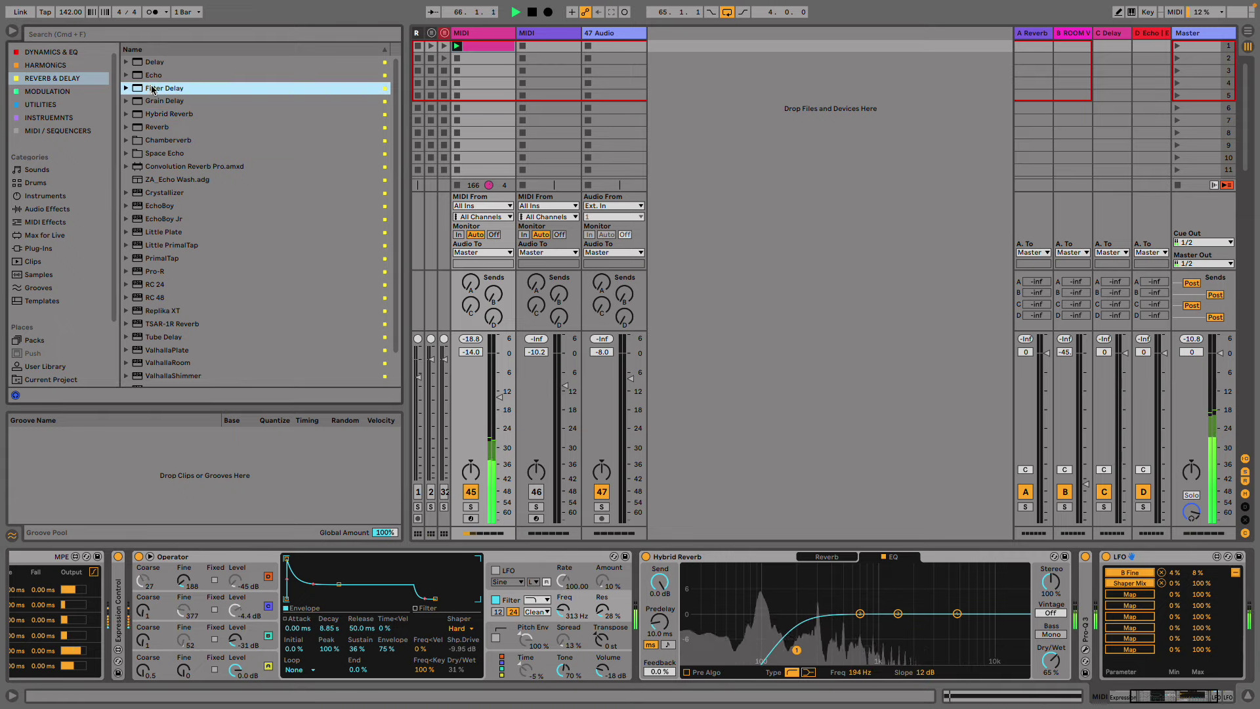
drag(153, 75, 542, 261)
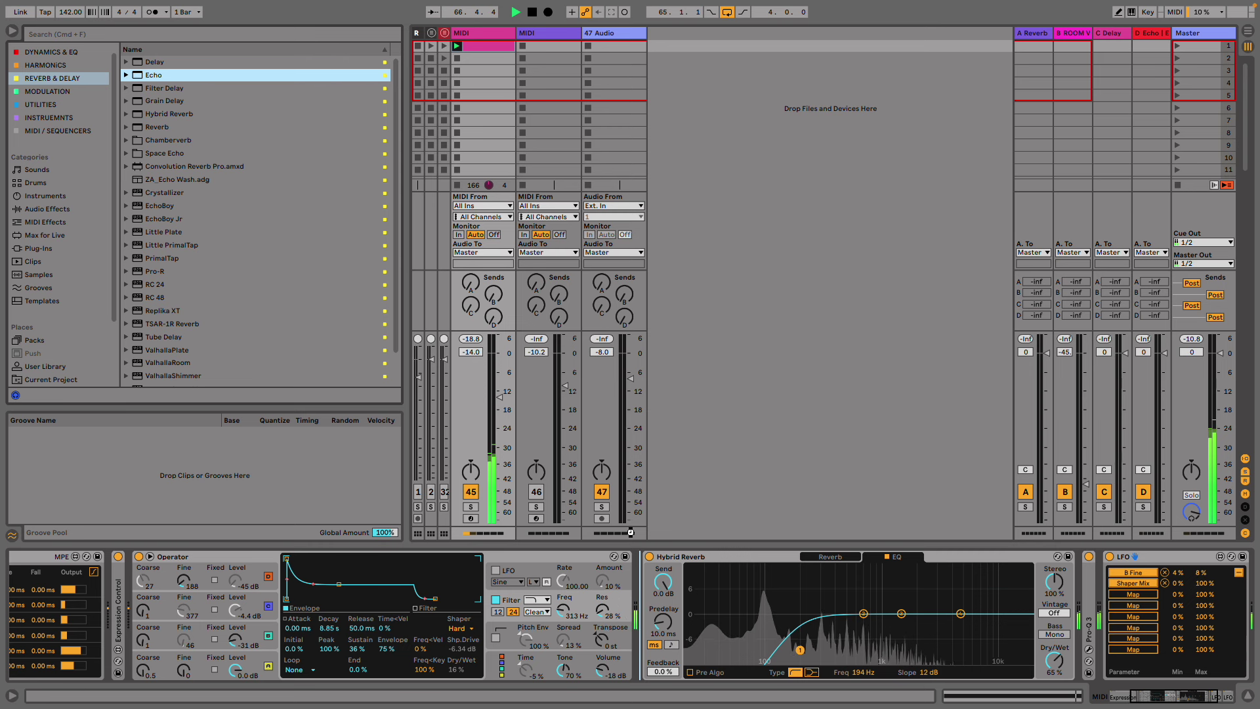
key(Return)
- Fold Hybrid Reverb and switch Echo to Ping Pong mode with Dry/Wet at 43 %
click(1080, 563)
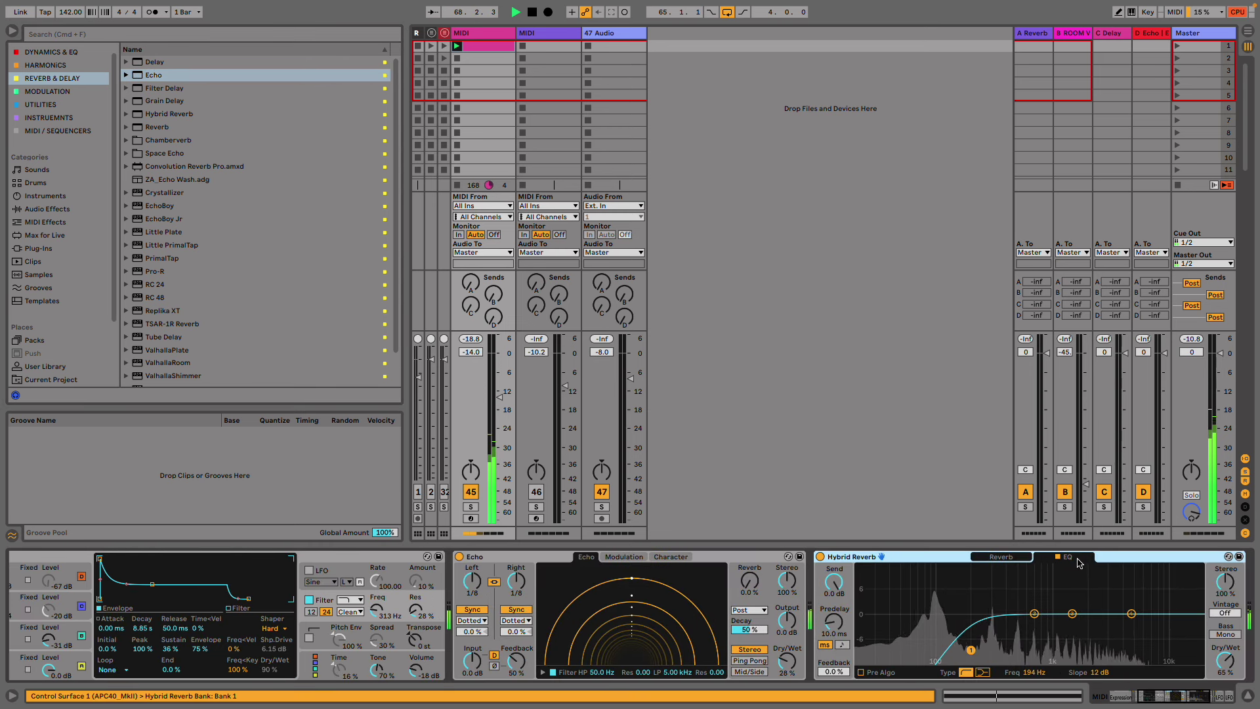
double_click(849, 550)
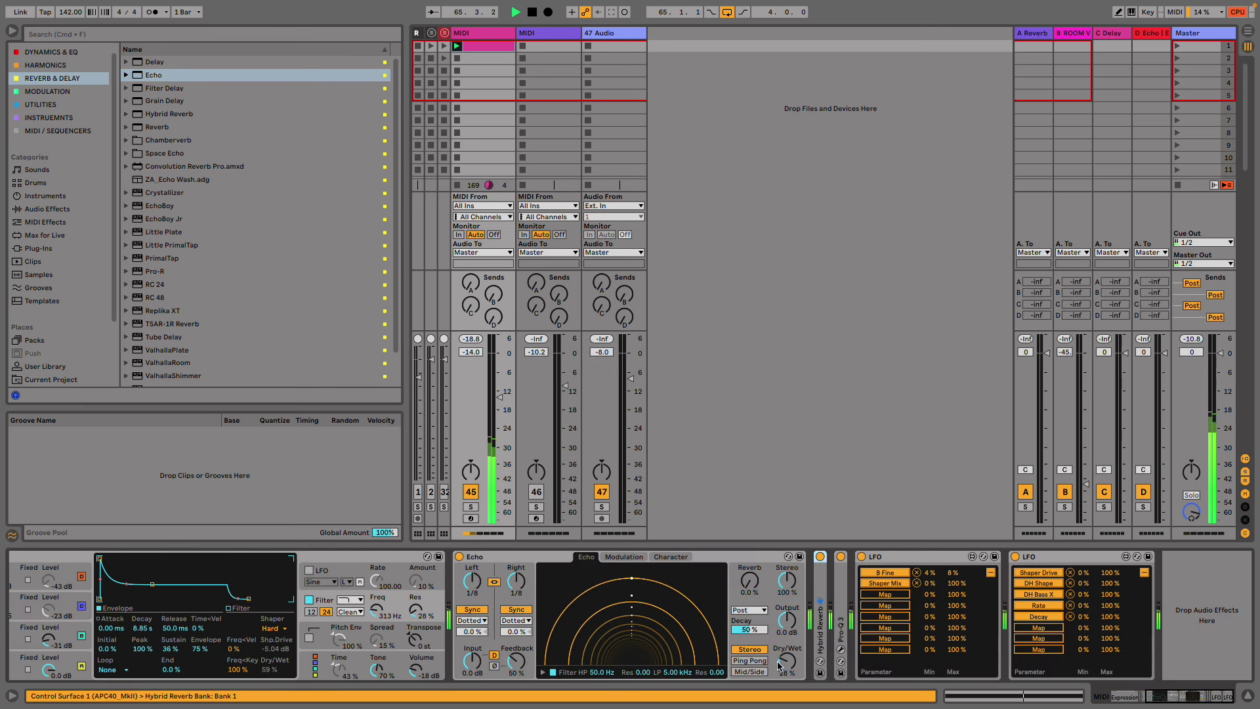
click(747, 660)
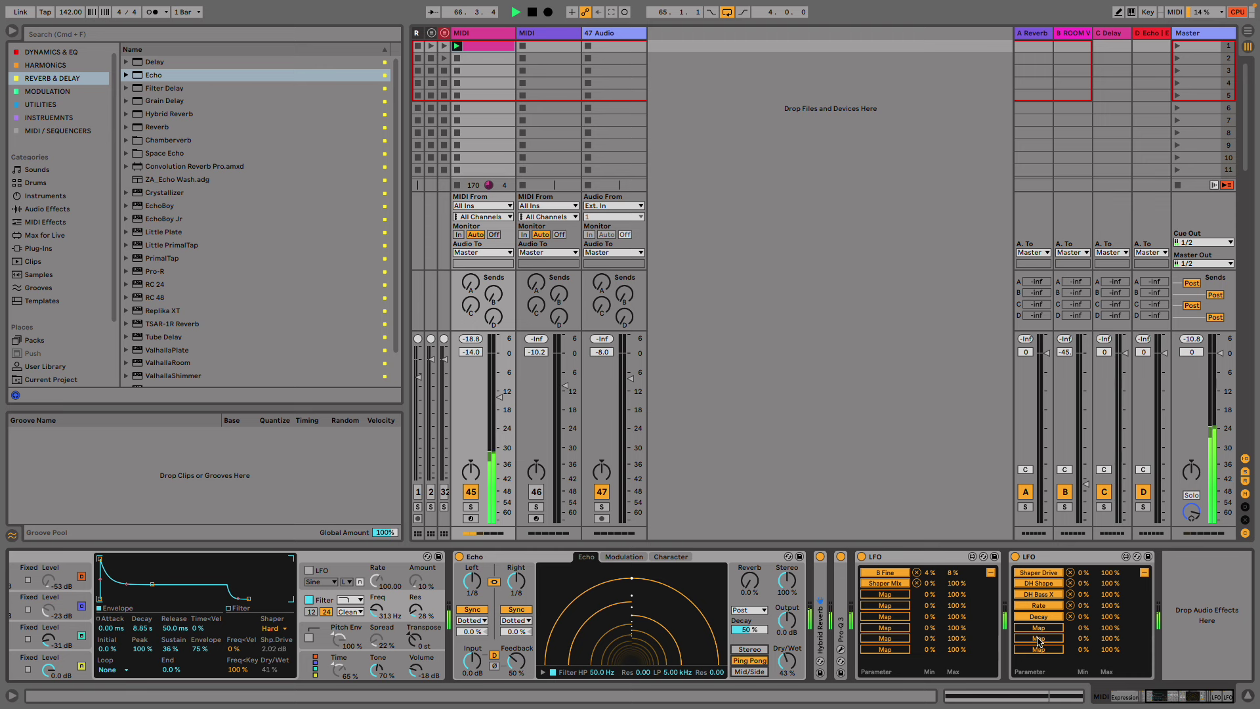
click(515, 580)
click(1126, 697)
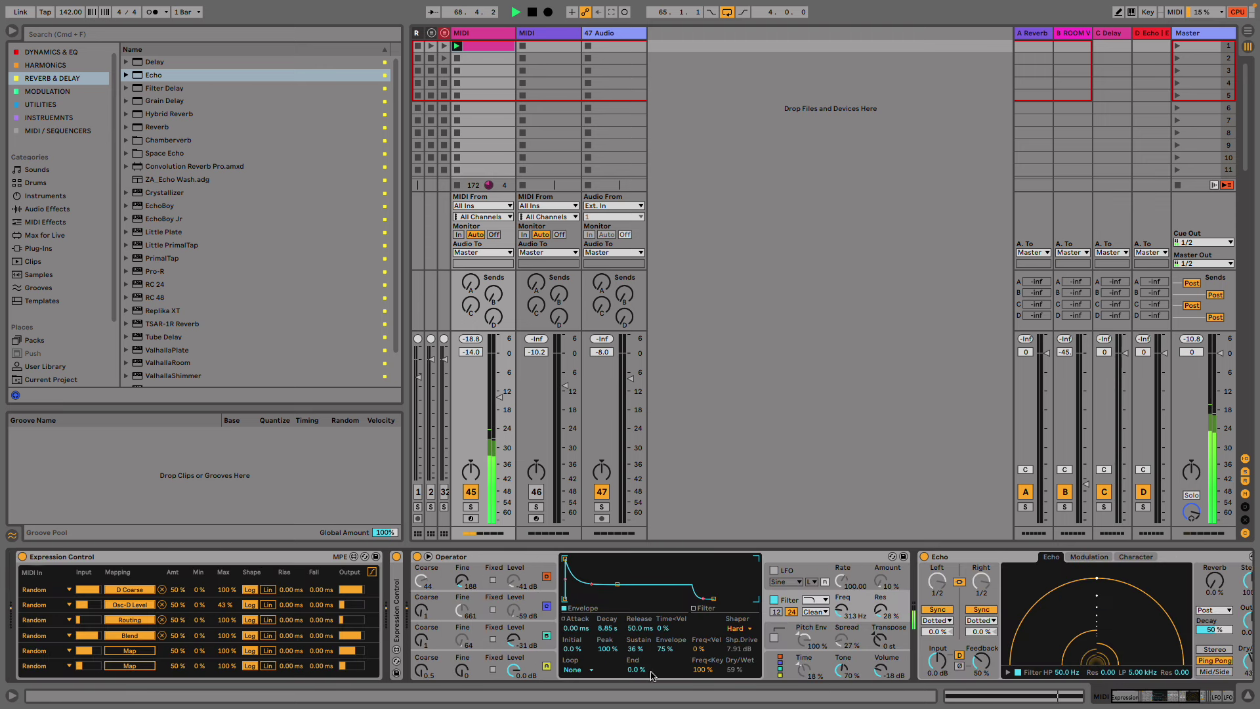
click(117, 650)
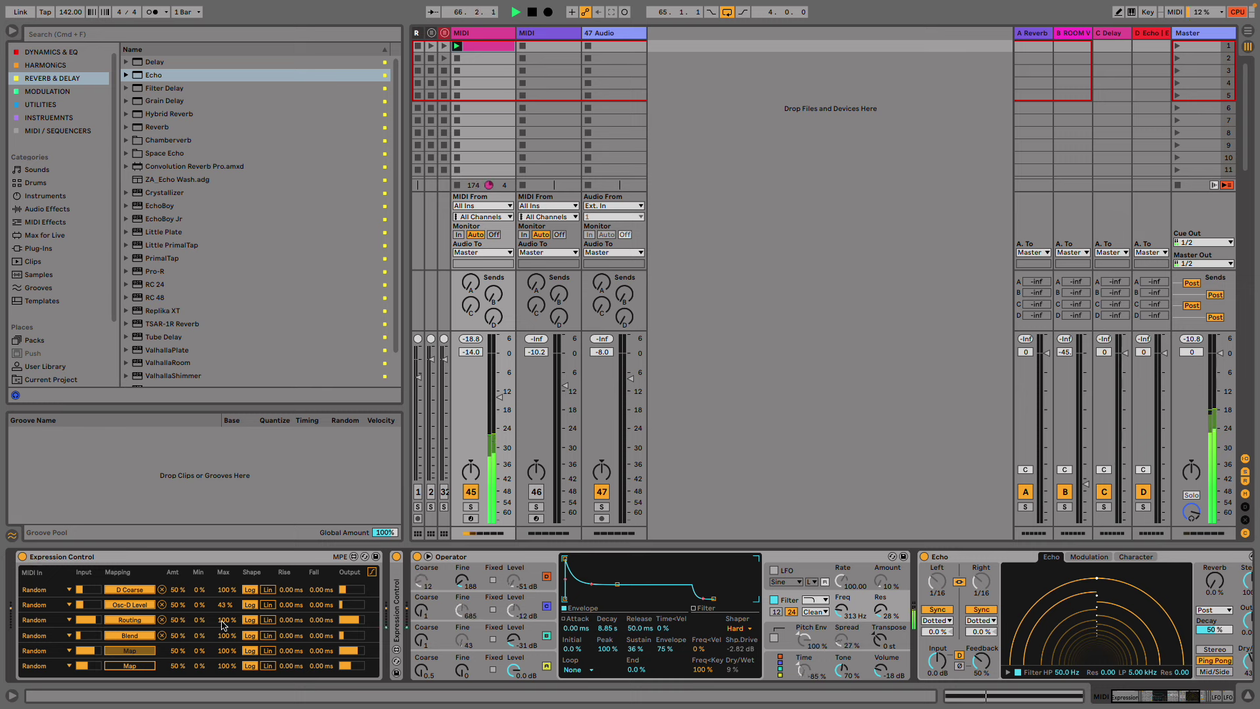
click(959, 583)
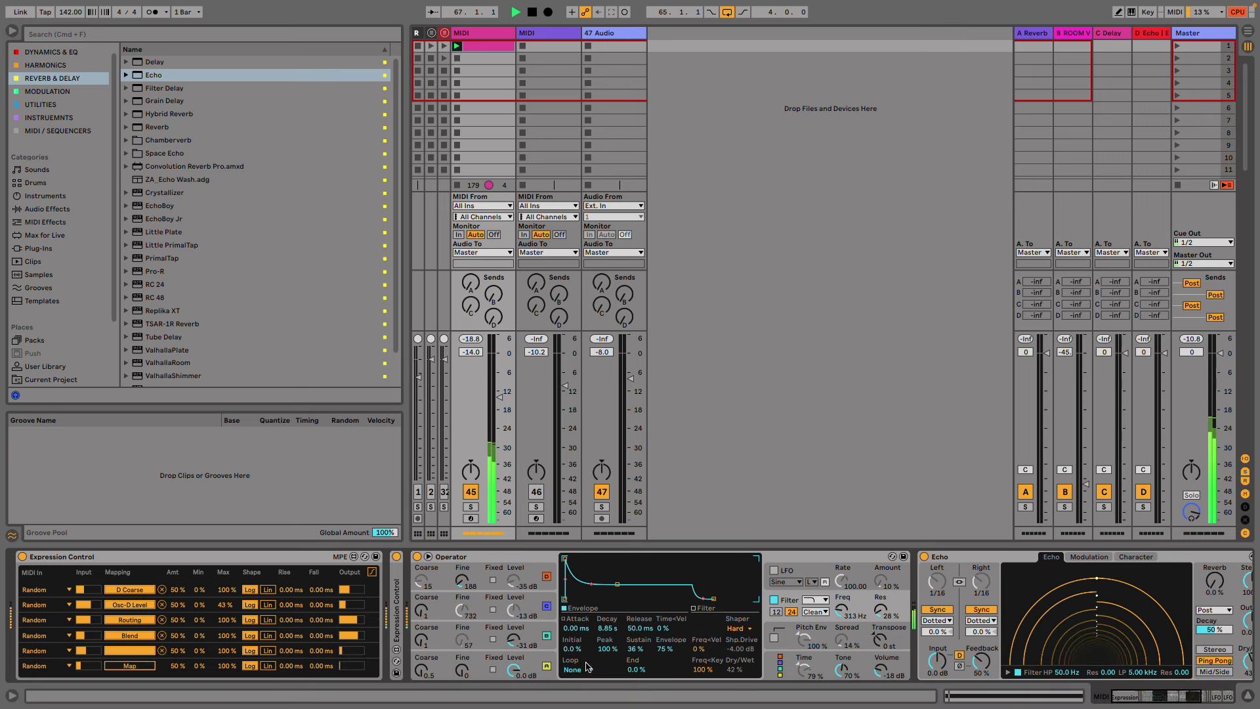
- Enable Noise and Wobble in Echo's Character settings, and display its Modulation settings
click(1145, 697)
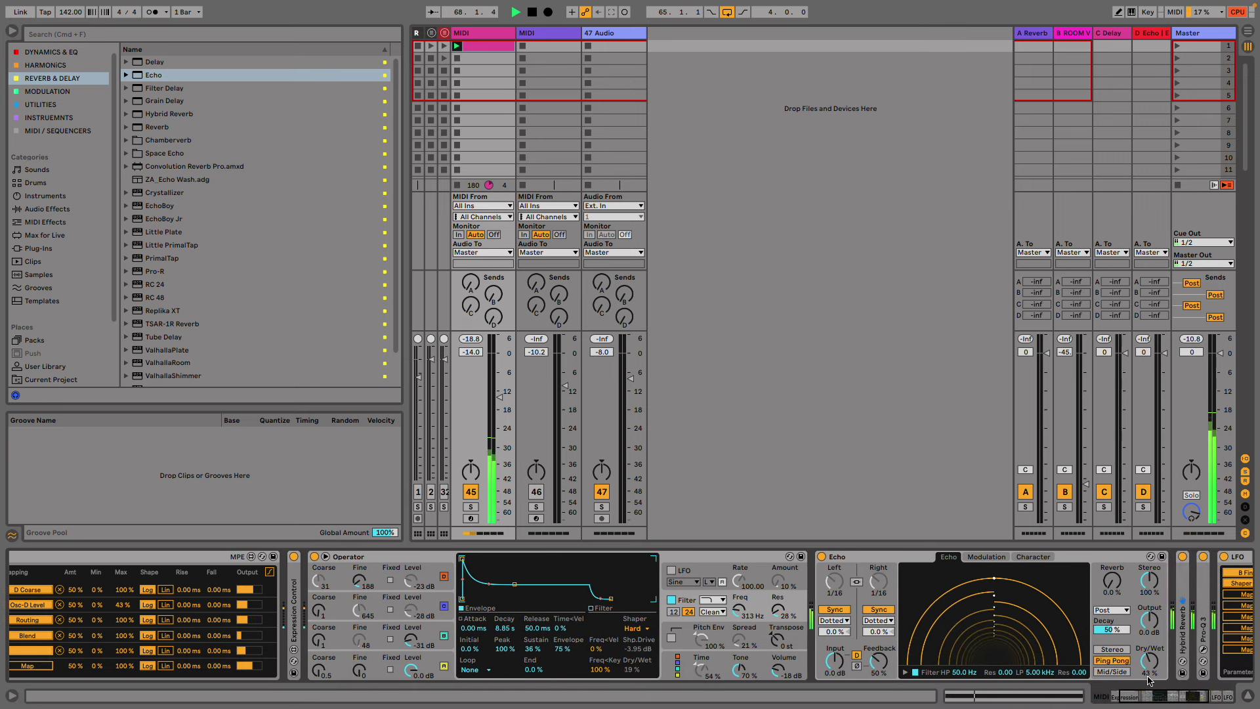
click(1016, 569)
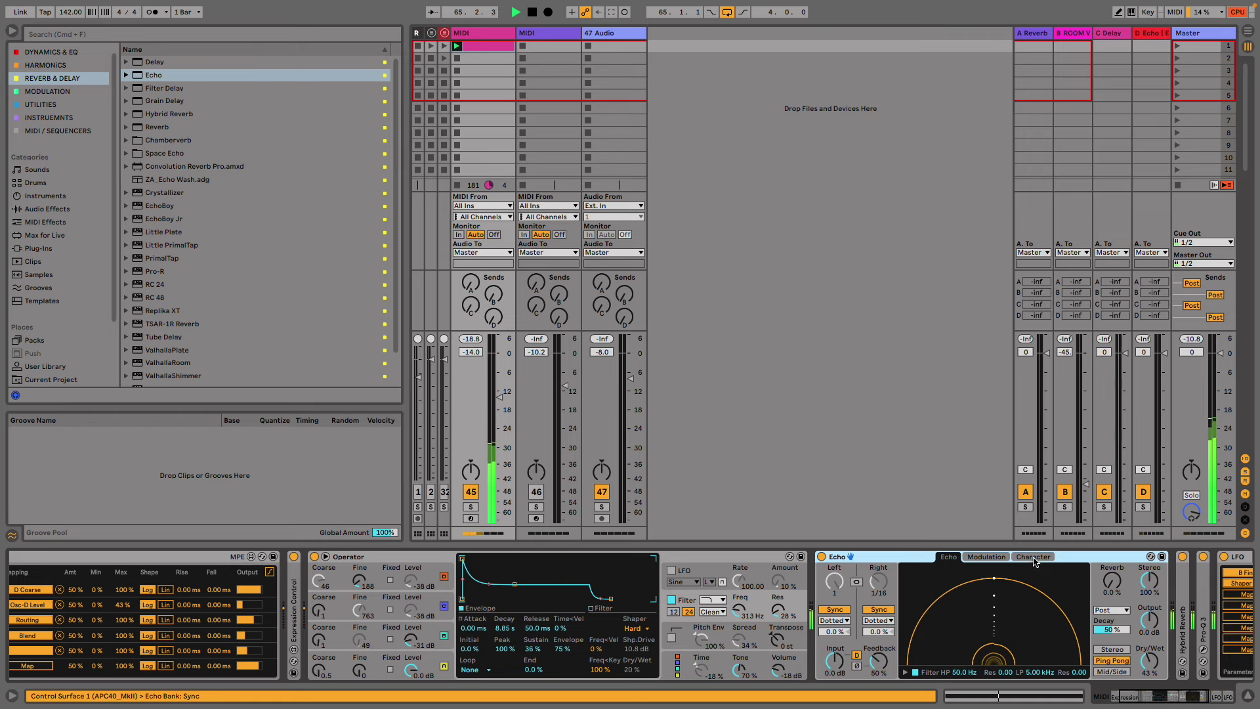
click(1033, 558)
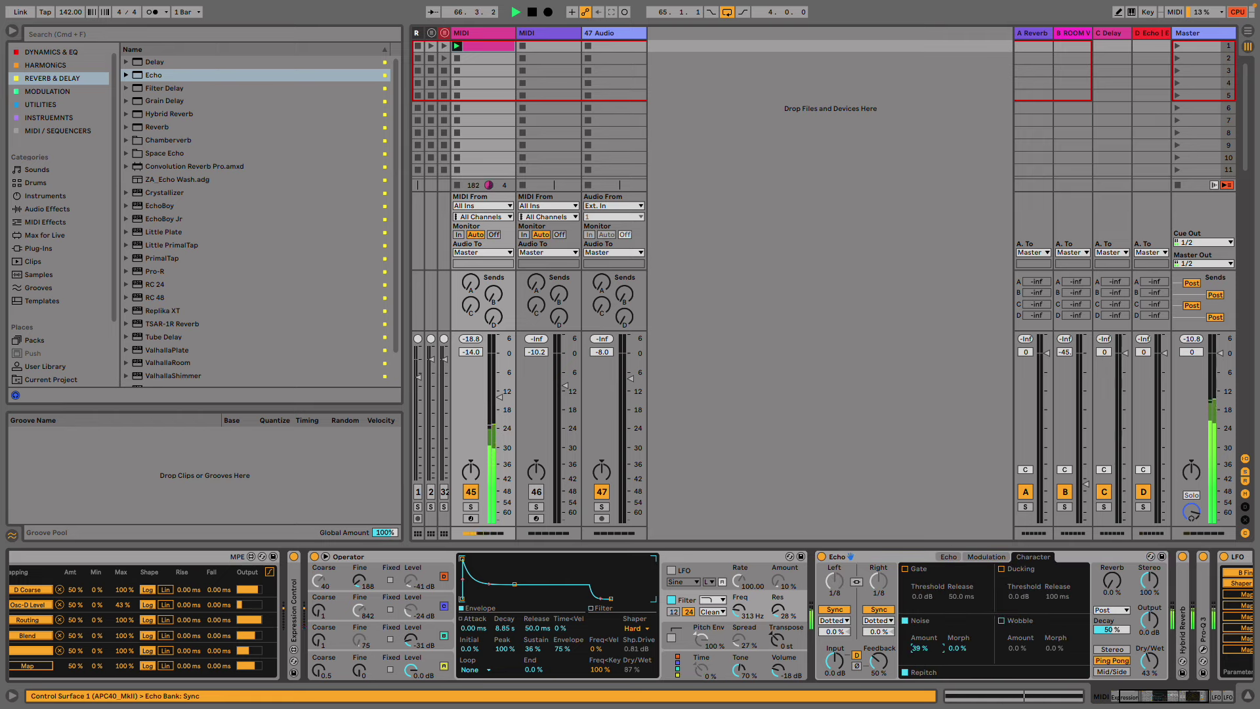
drag(961, 650, 1016, 633)
click(1003, 620)
click(1000, 558)
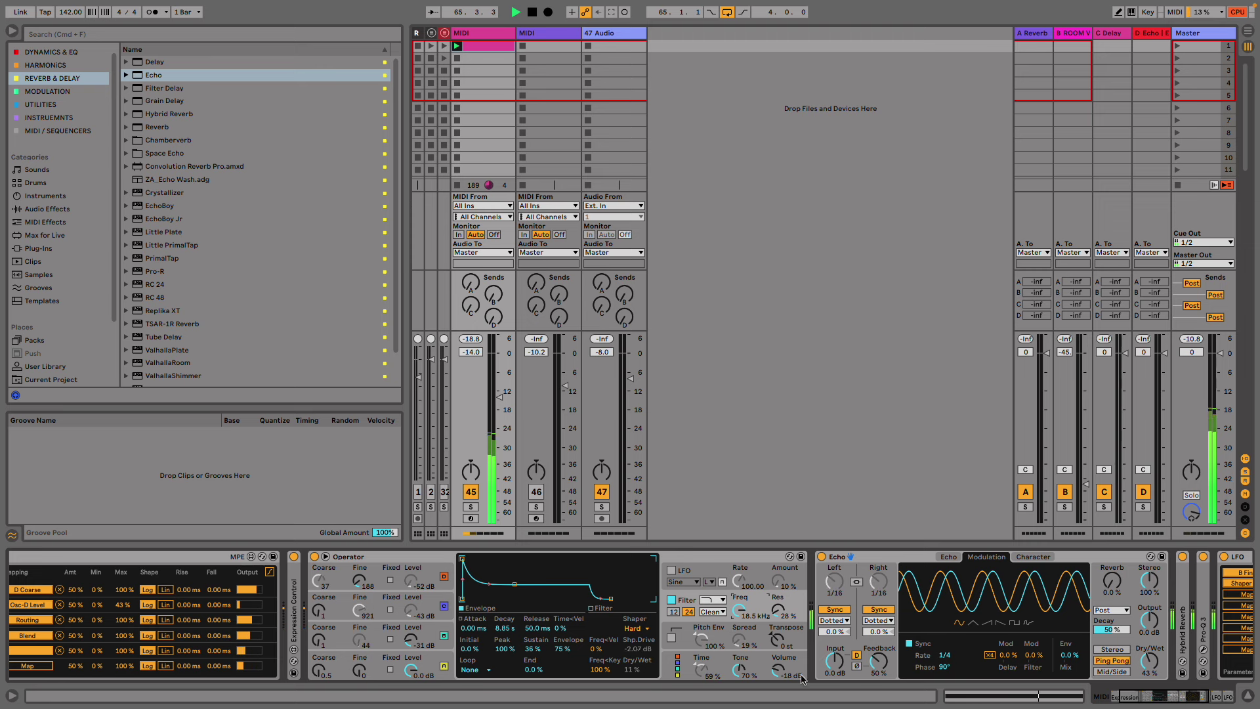
- Map the first Expression Control's sixth Random slot to Operator's B Coarse with a maximum of 31 %
drag(1222, 696, 1105, 694)
click(130, 665)
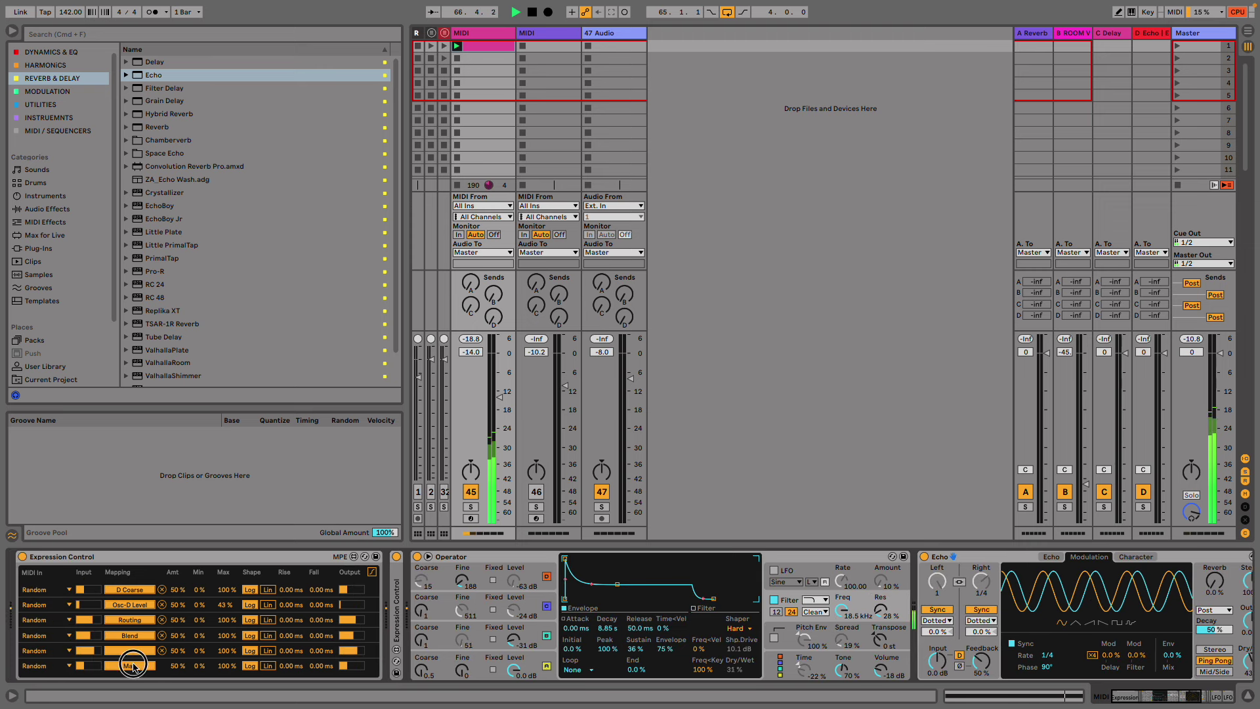
click(438, 643)
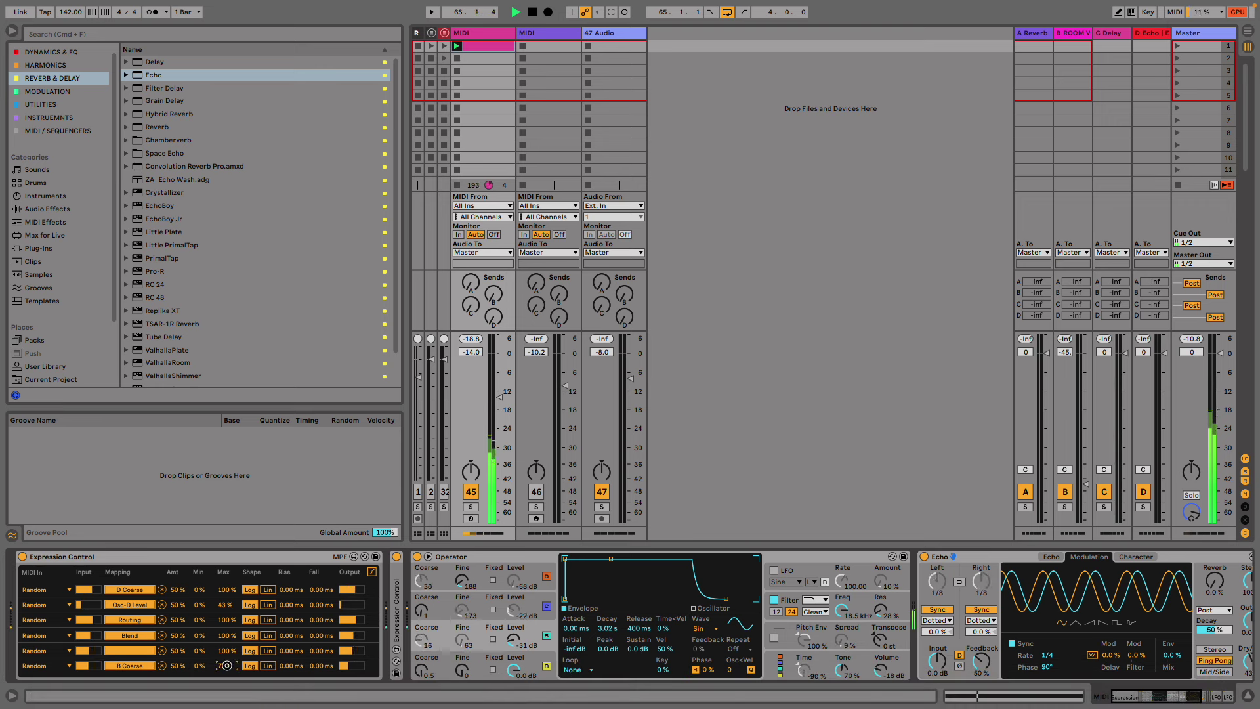
drag(227, 665, 227, 666)
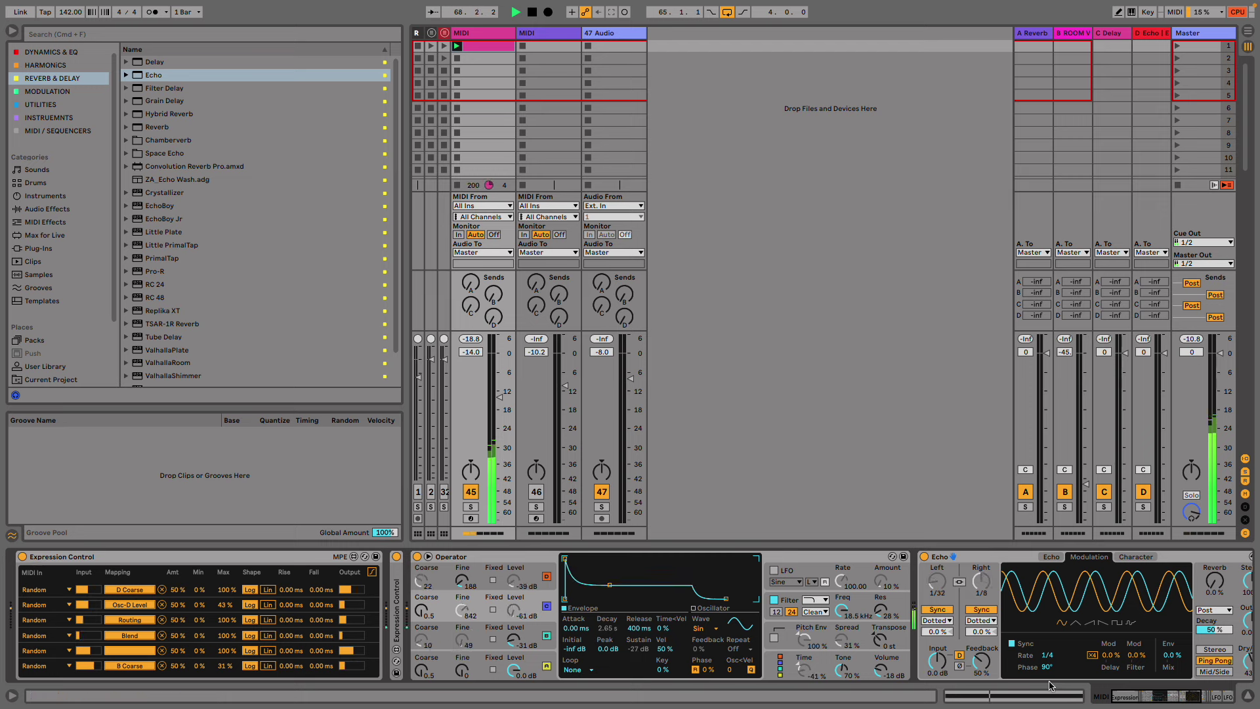
- Set Operator's filter frequency to 14.3 kHz and its Transpose to -12 st
click(863, 613)
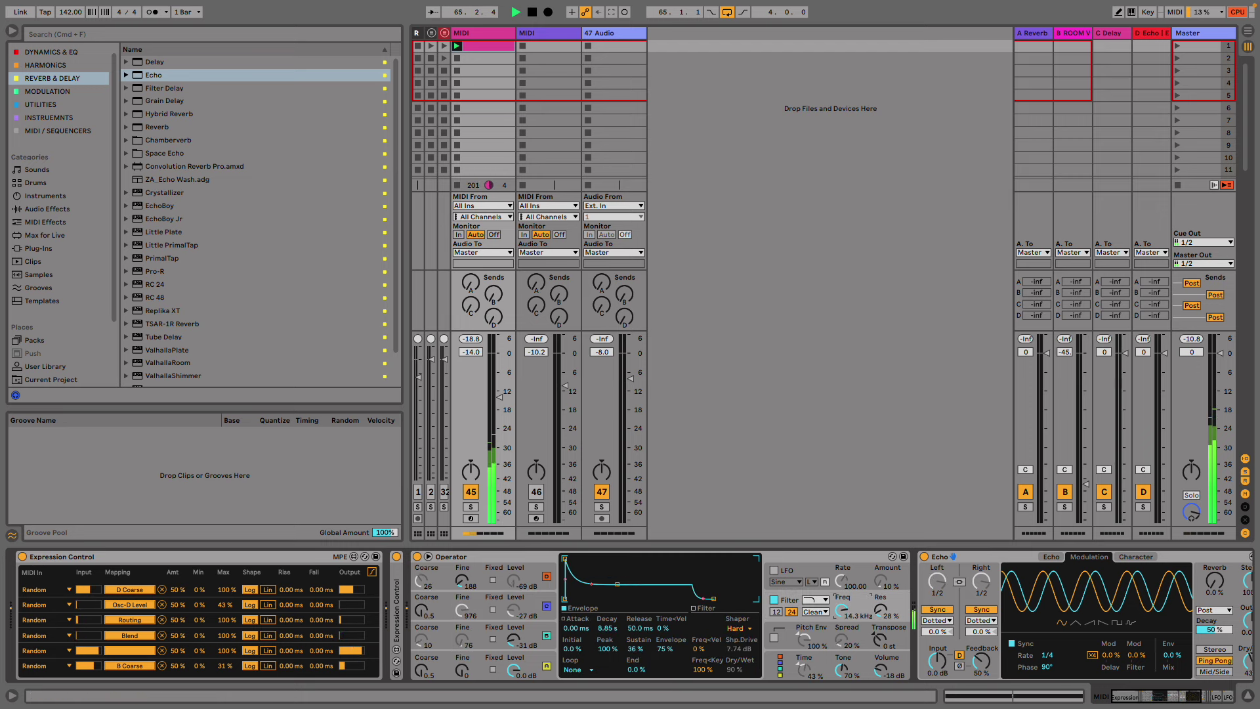
click(883, 642)
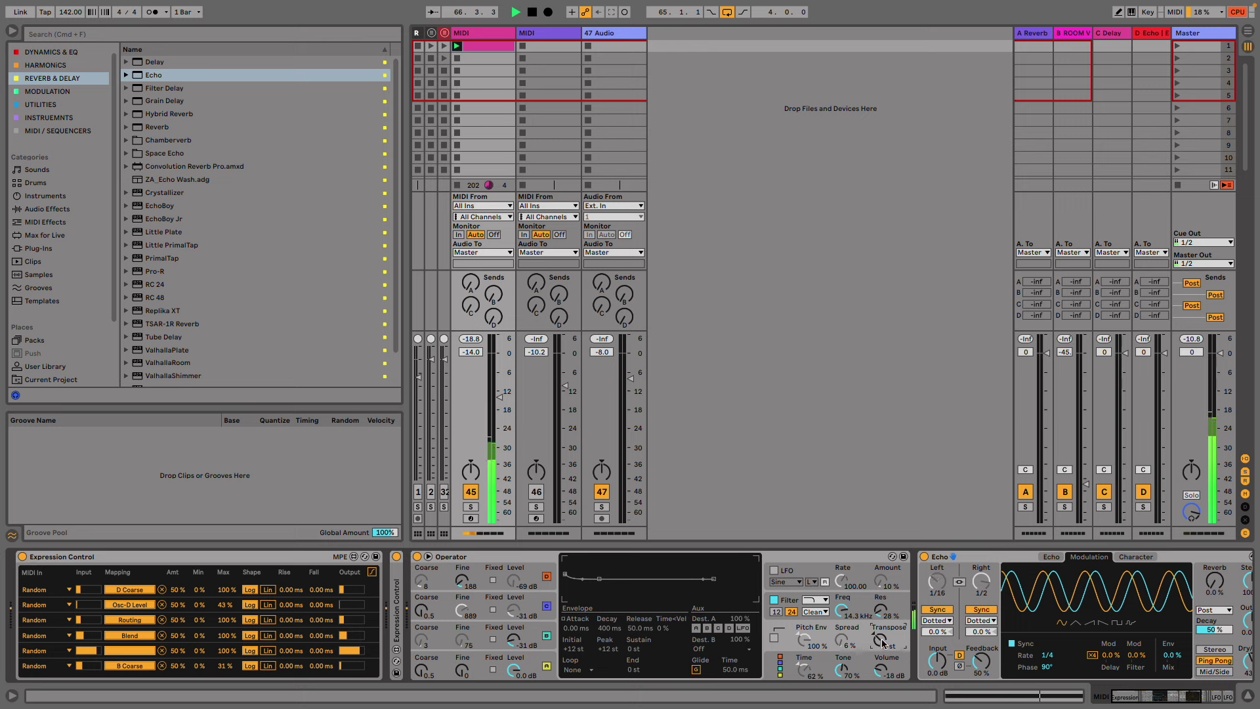
drag(882, 643, 878, 657)
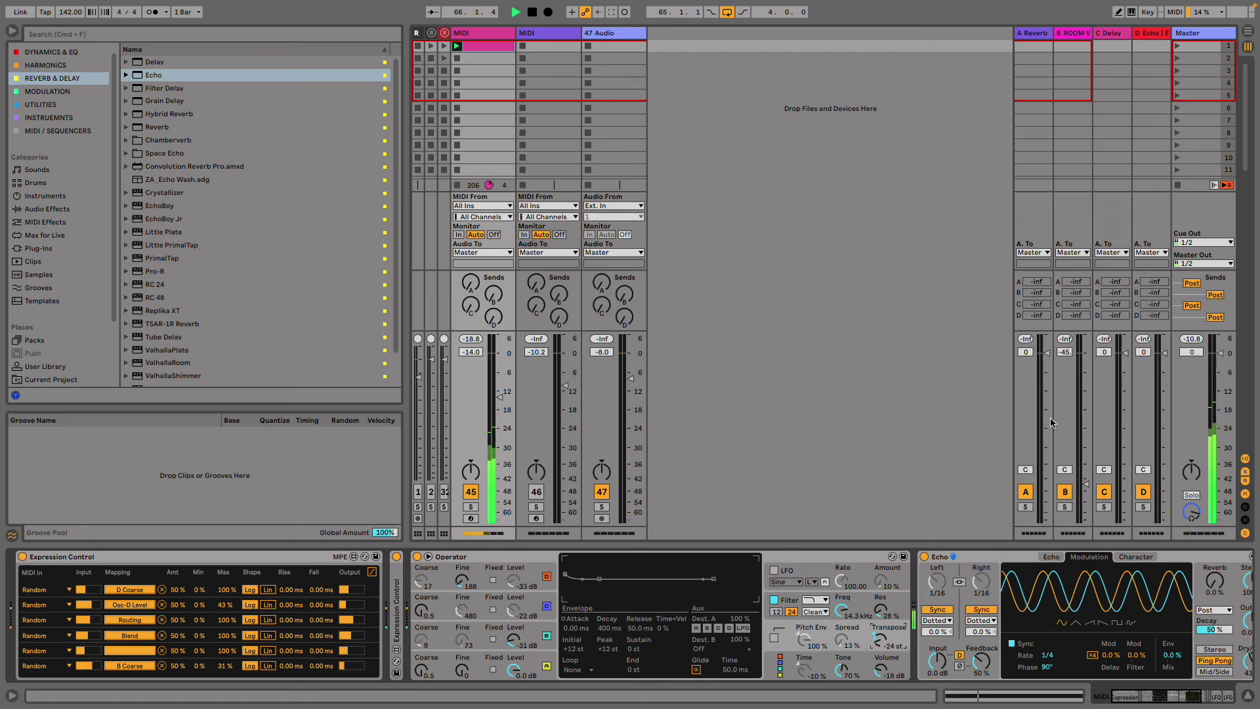
- Delete Pro-Q 3 from the device chain, and fold Echo and both LFO devices
double_click(970, 556)
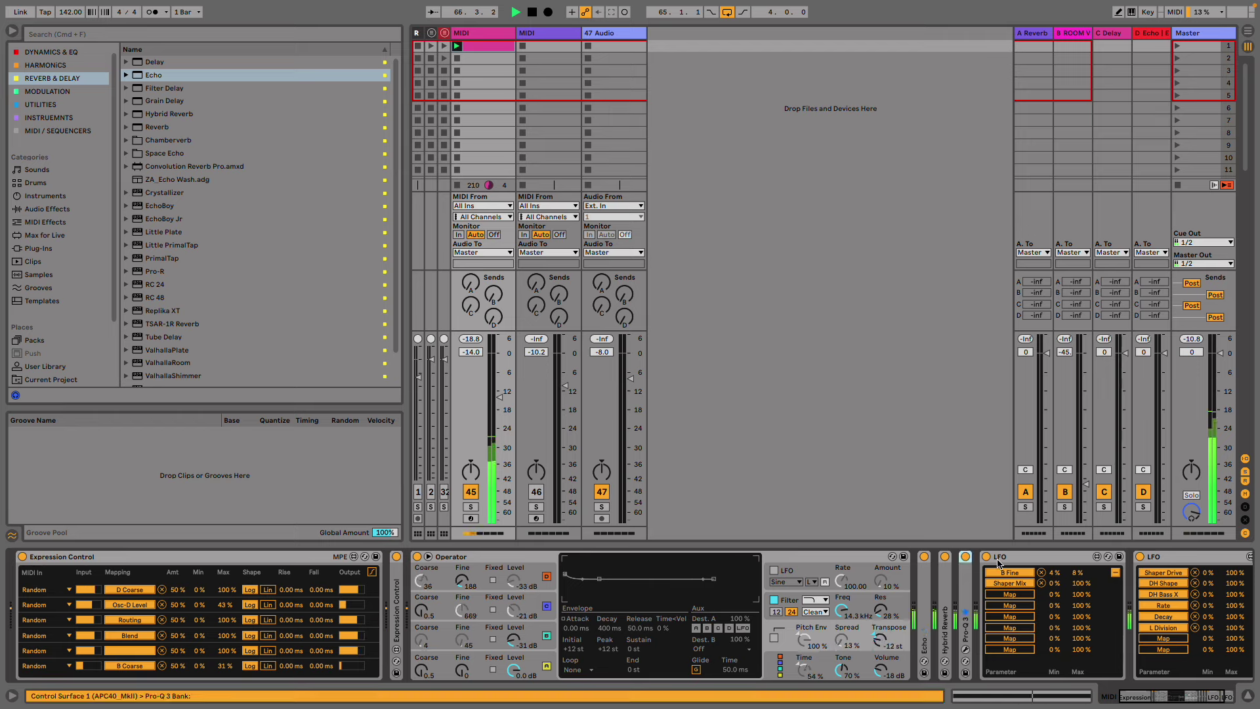
key(Delete)
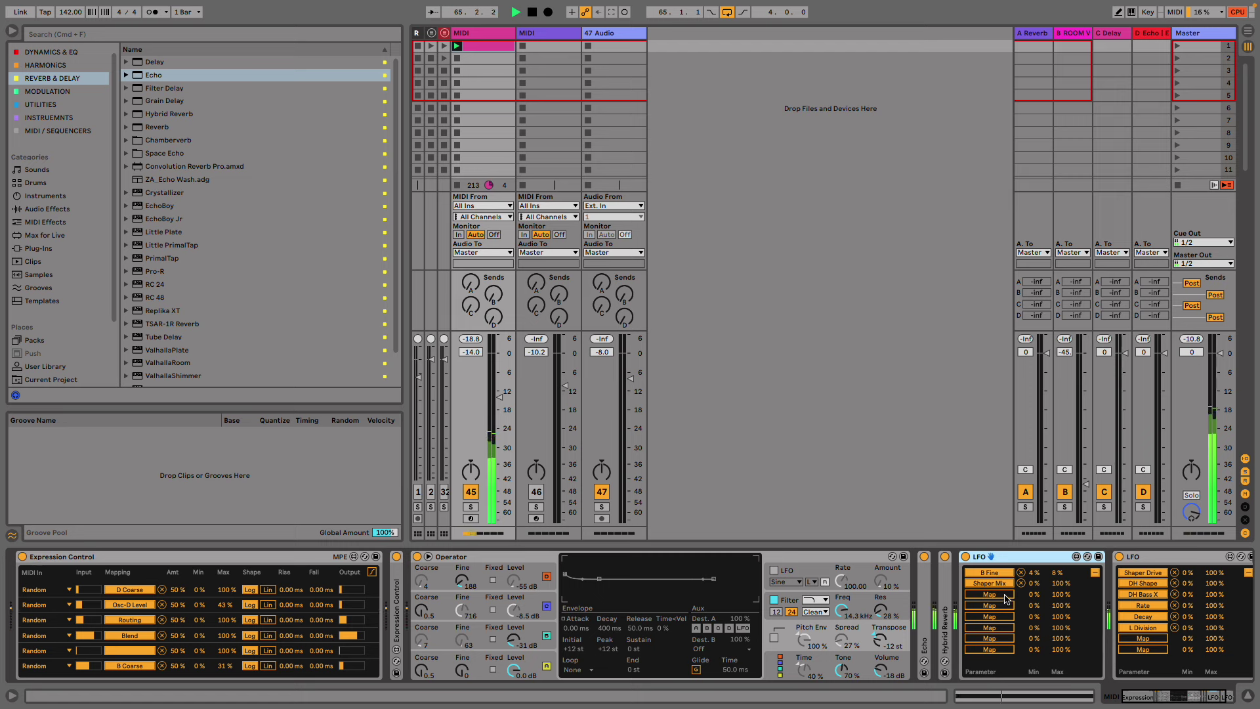
double_click(991, 556)
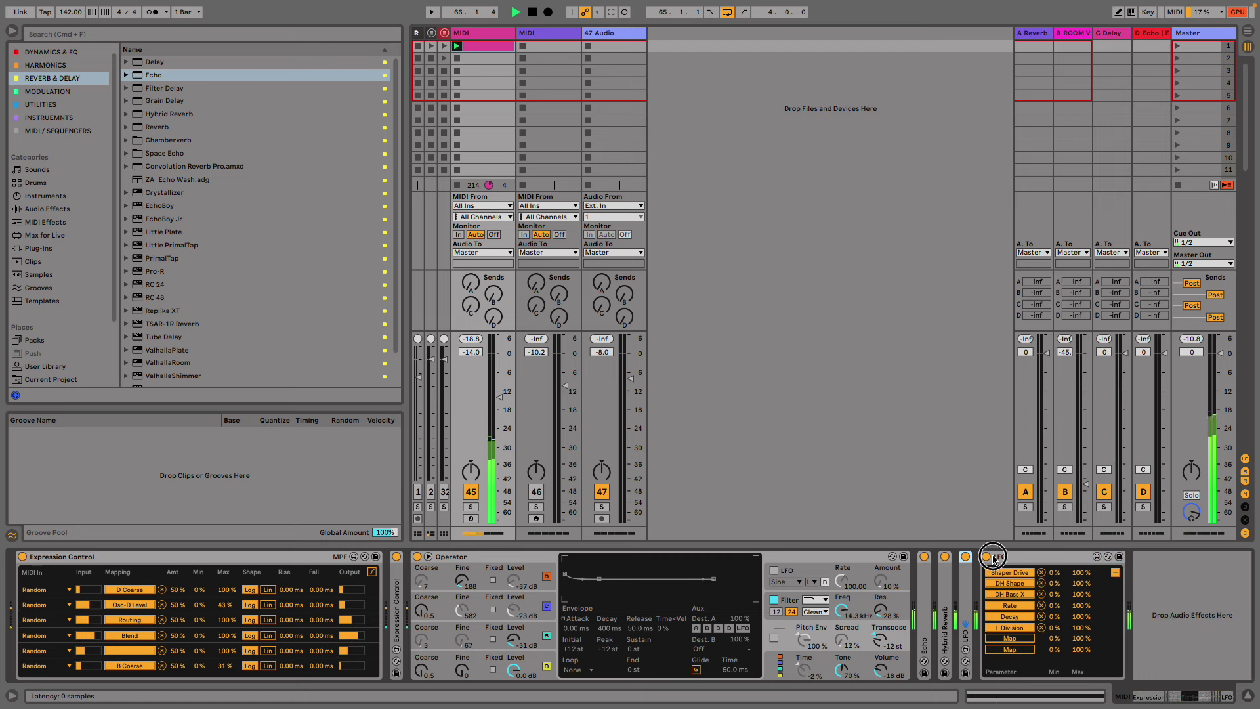
double_click(1029, 557)
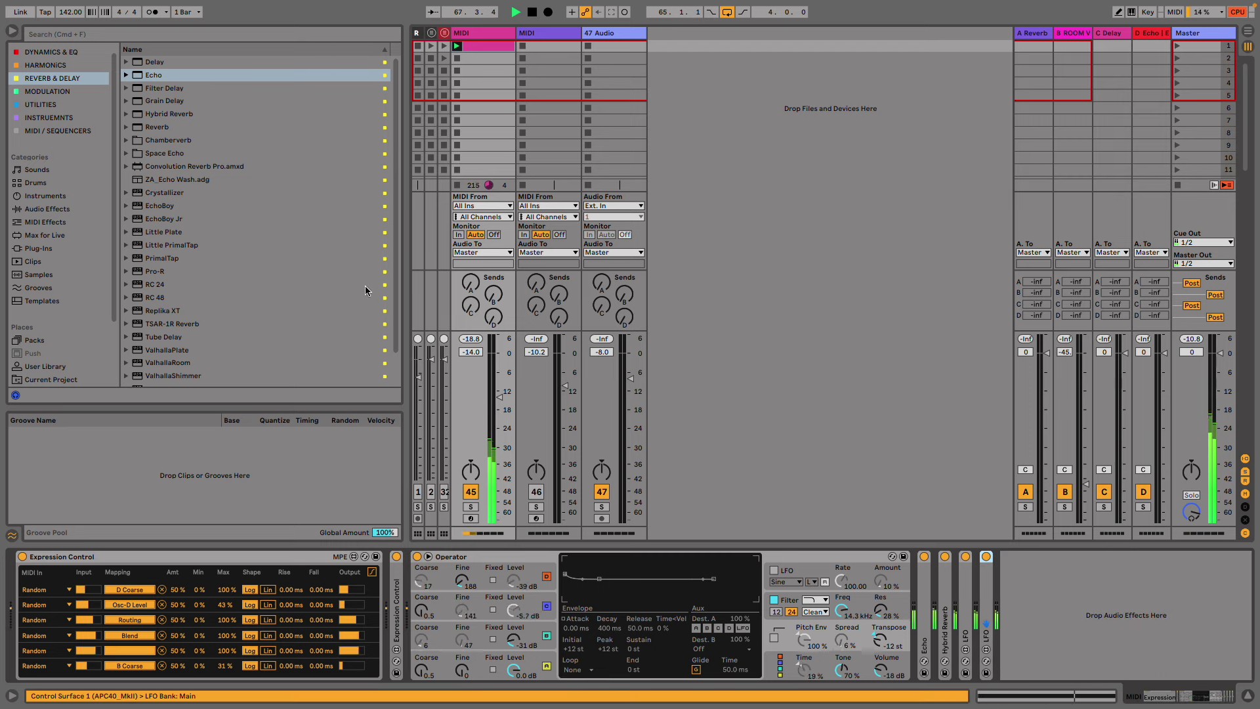
- Add Overdrive from the Harmonics collection to the end of the chain with Dry/Wet at 31 %
click(68, 65)
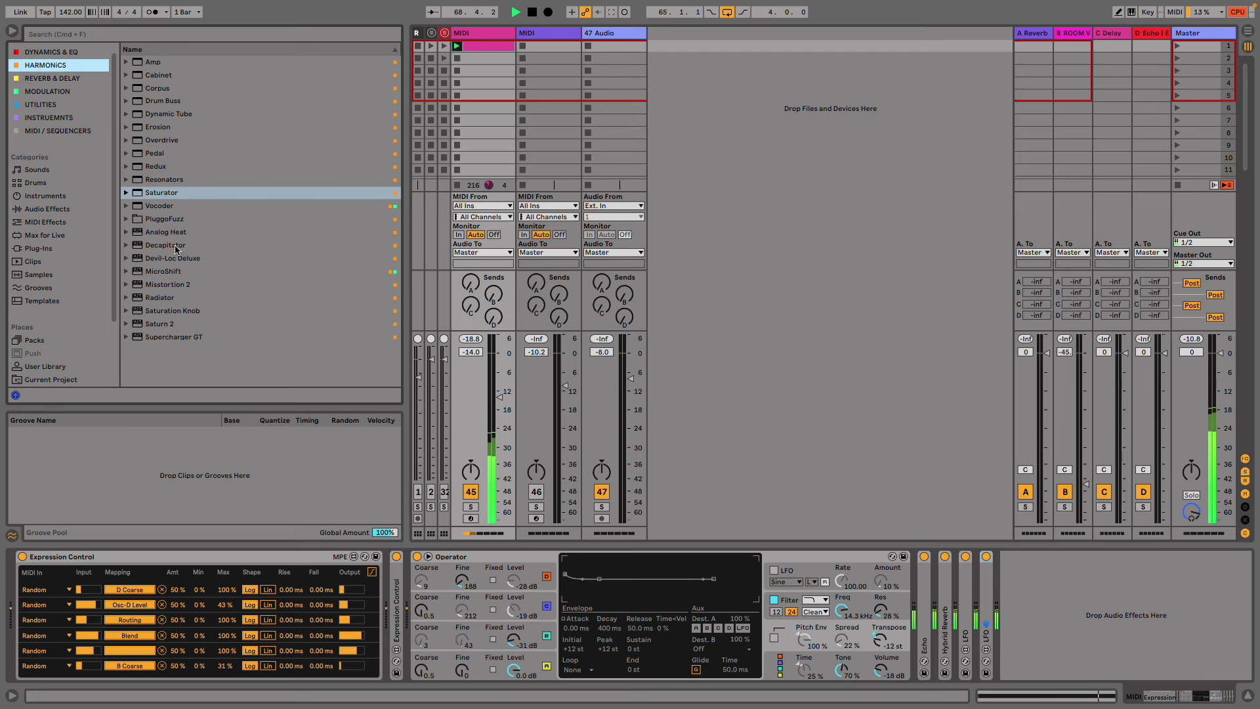
click(183, 140)
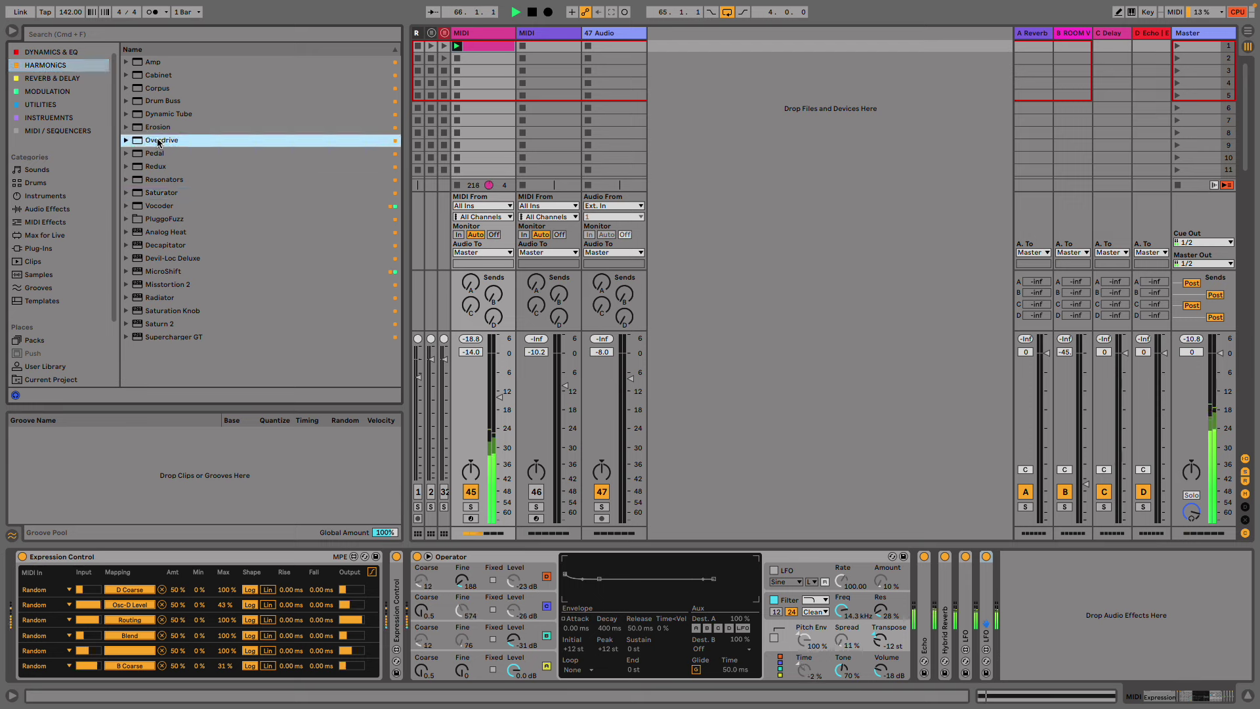
drag(158, 141, 1039, 579)
drag(1059, 673, 1059, 683)
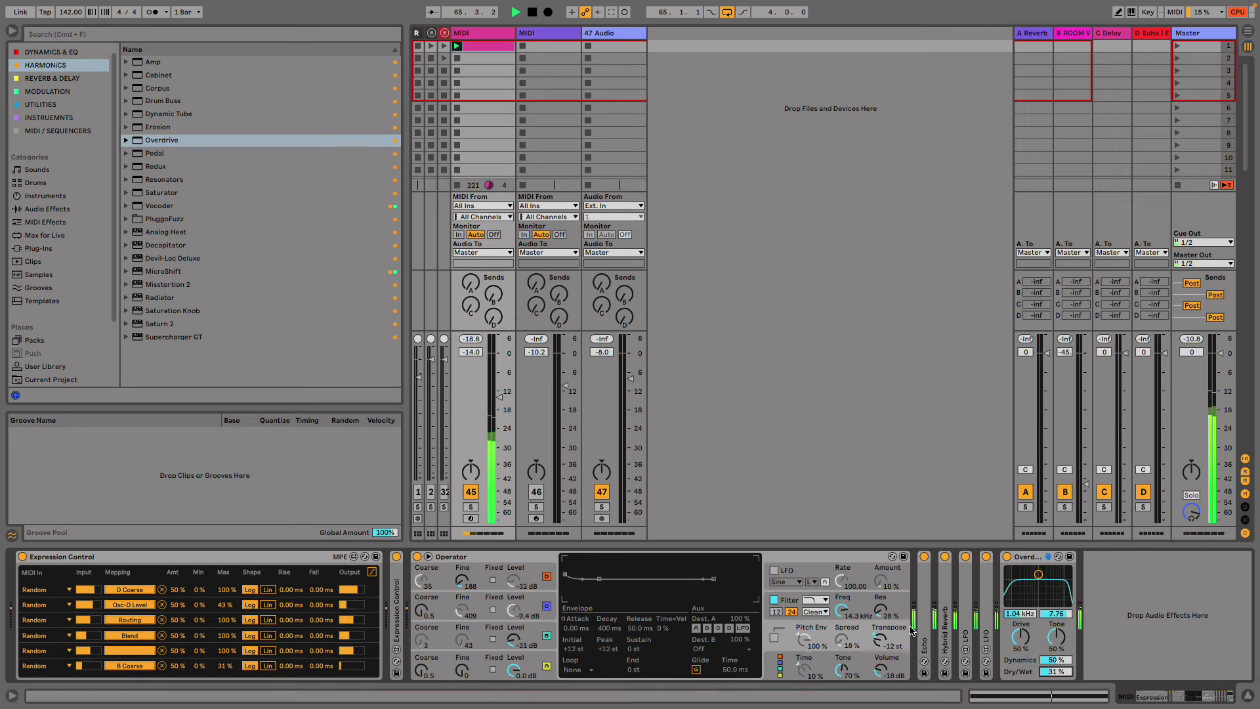
- Unfold the first LFO and map its third slot to Overdrive's Drive with minimum 61 % and maximum 0 %
double_click(960, 597)
click(991, 594)
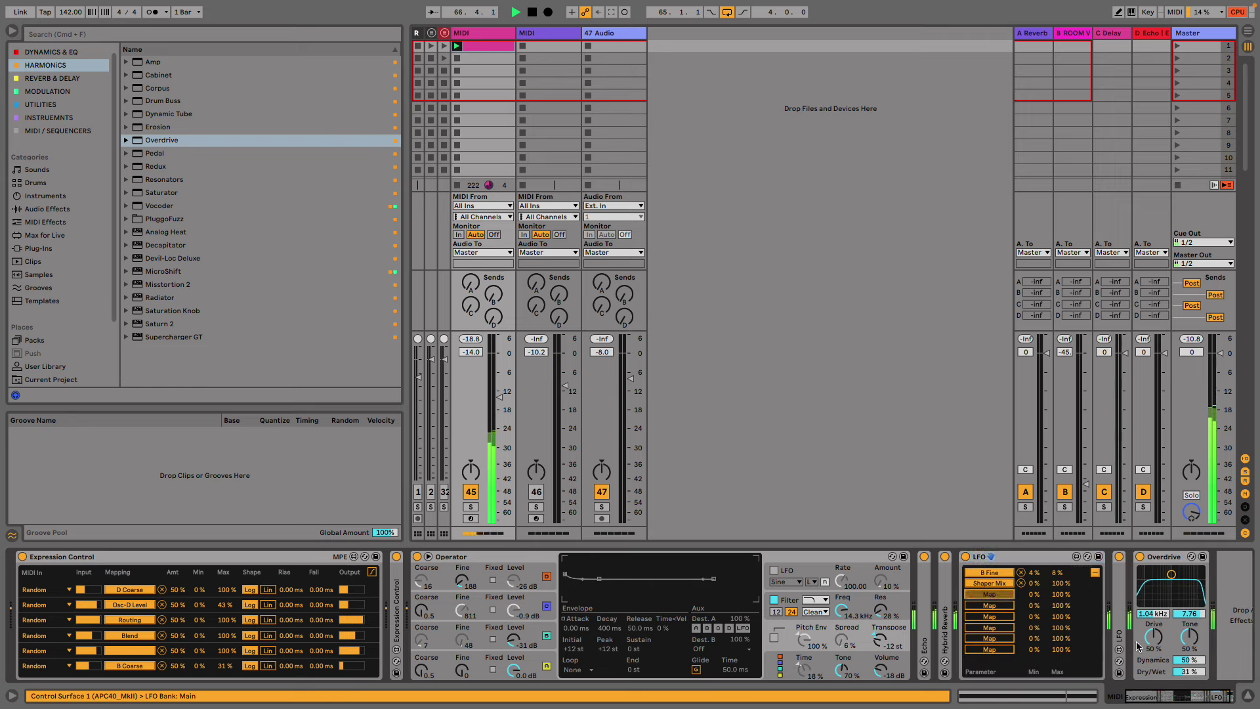
click(1152, 637)
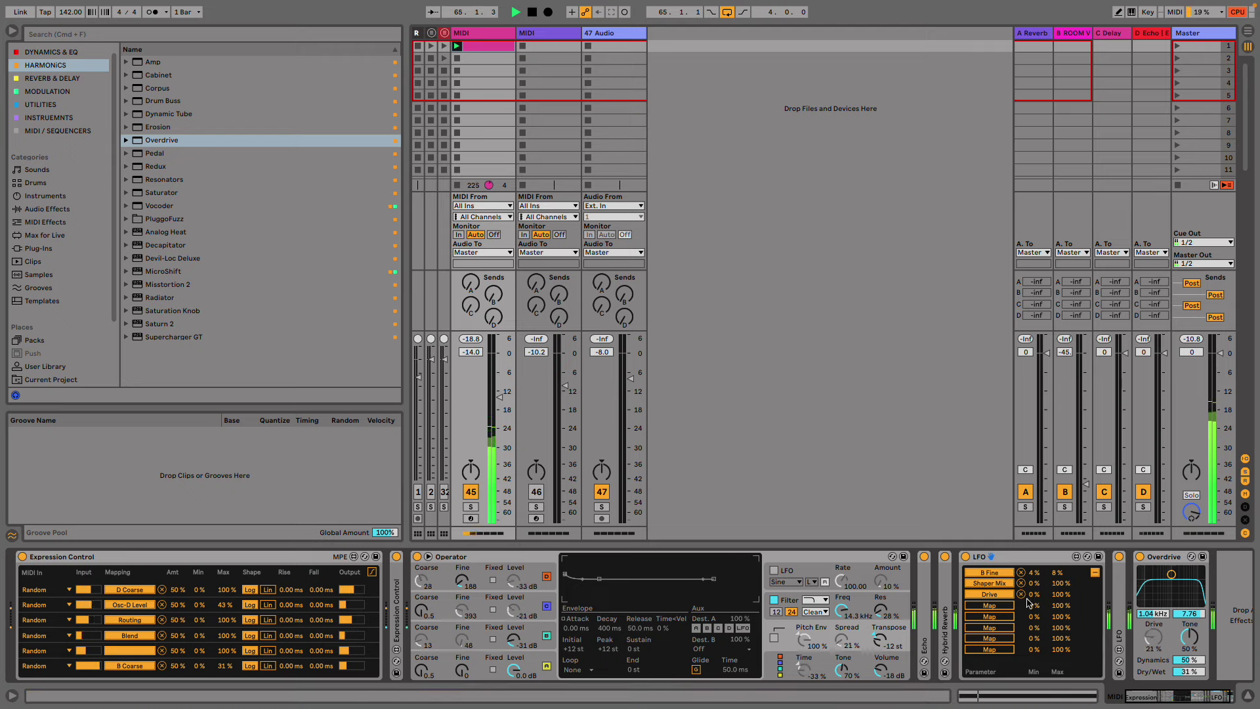
drag(1059, 594, 1059, 650)
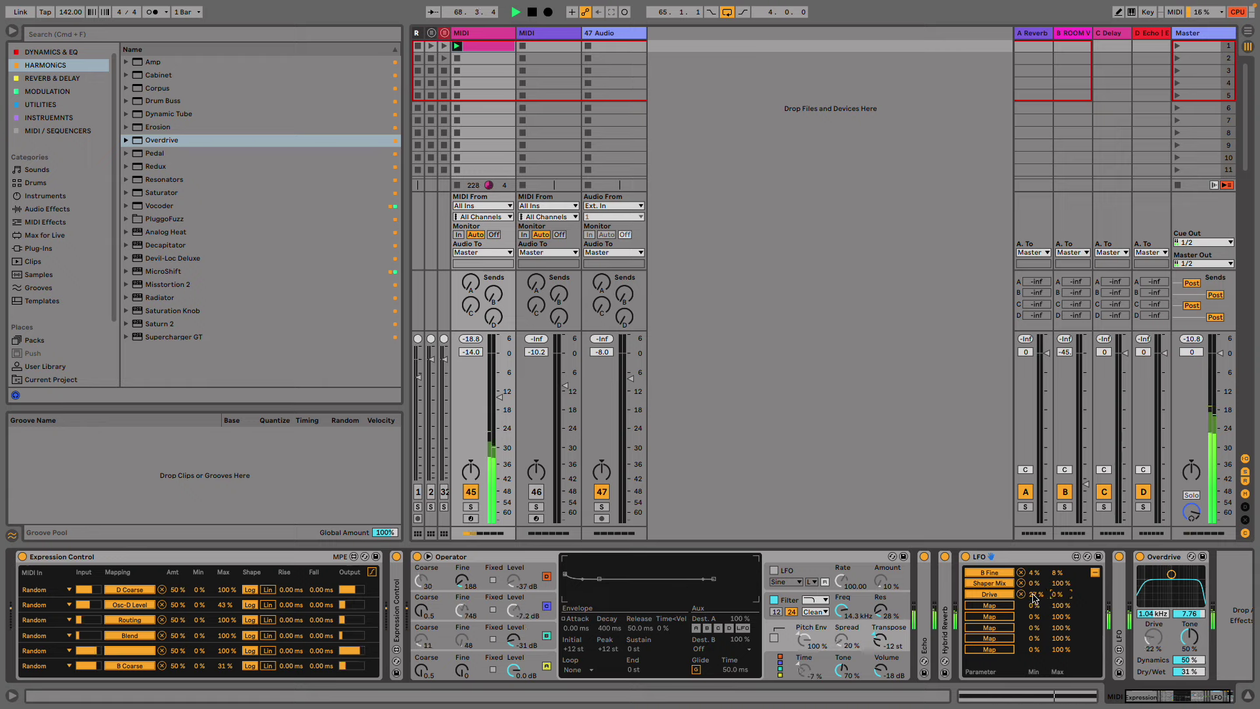
drag(1044, 534, 1048, 562)
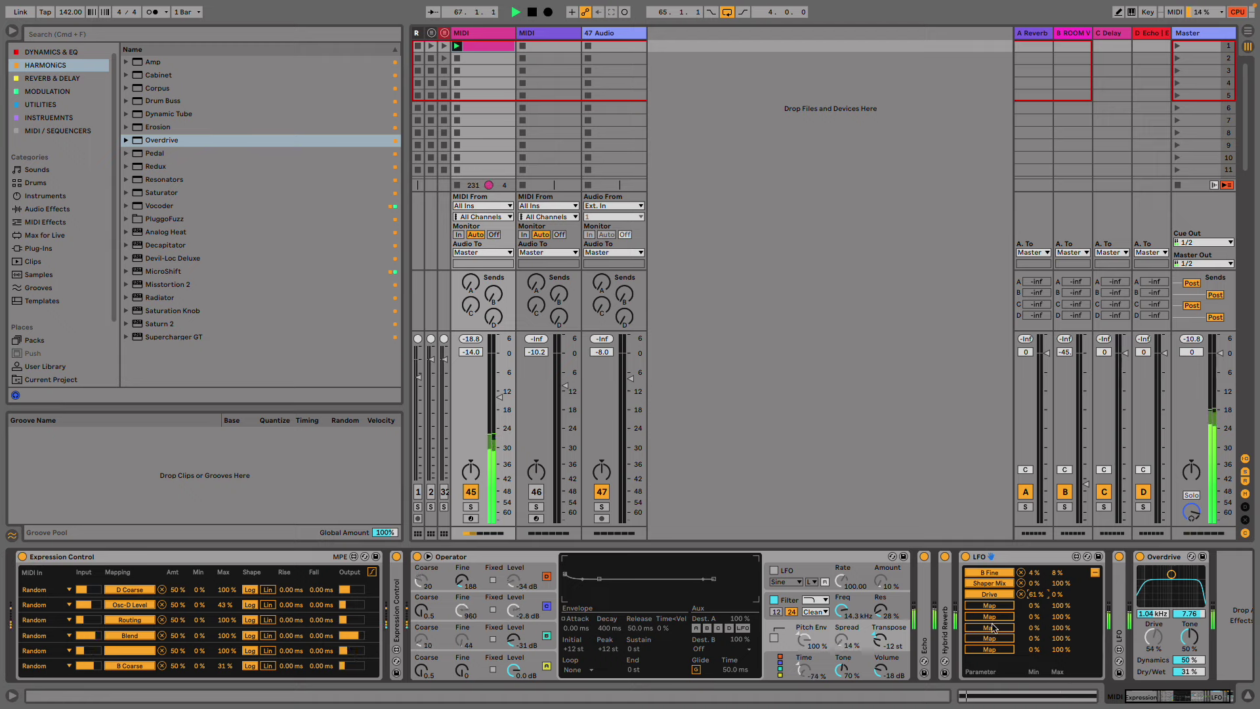
- Unfold the second LFO, set the maximum of its Rate mapping to 80 %, and fold it
double_click(1116, 581)
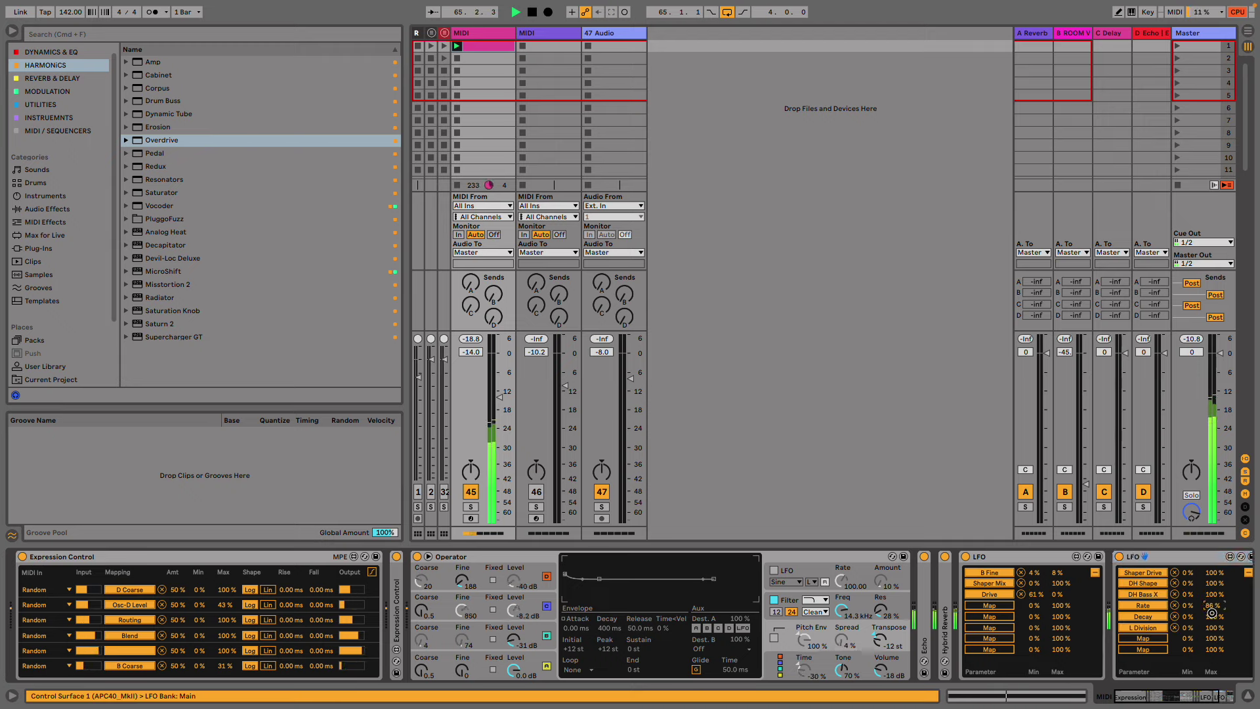
drag(1212, 613, 1213, 616)
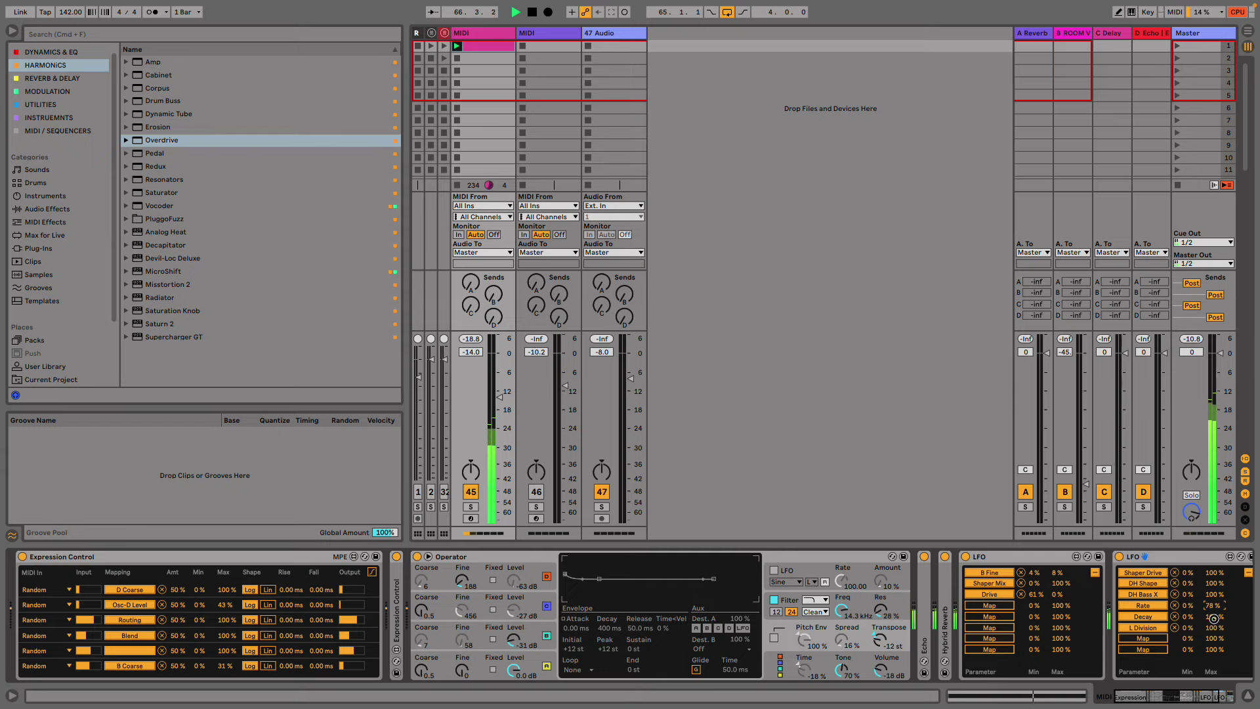
double_click(1153, 566)
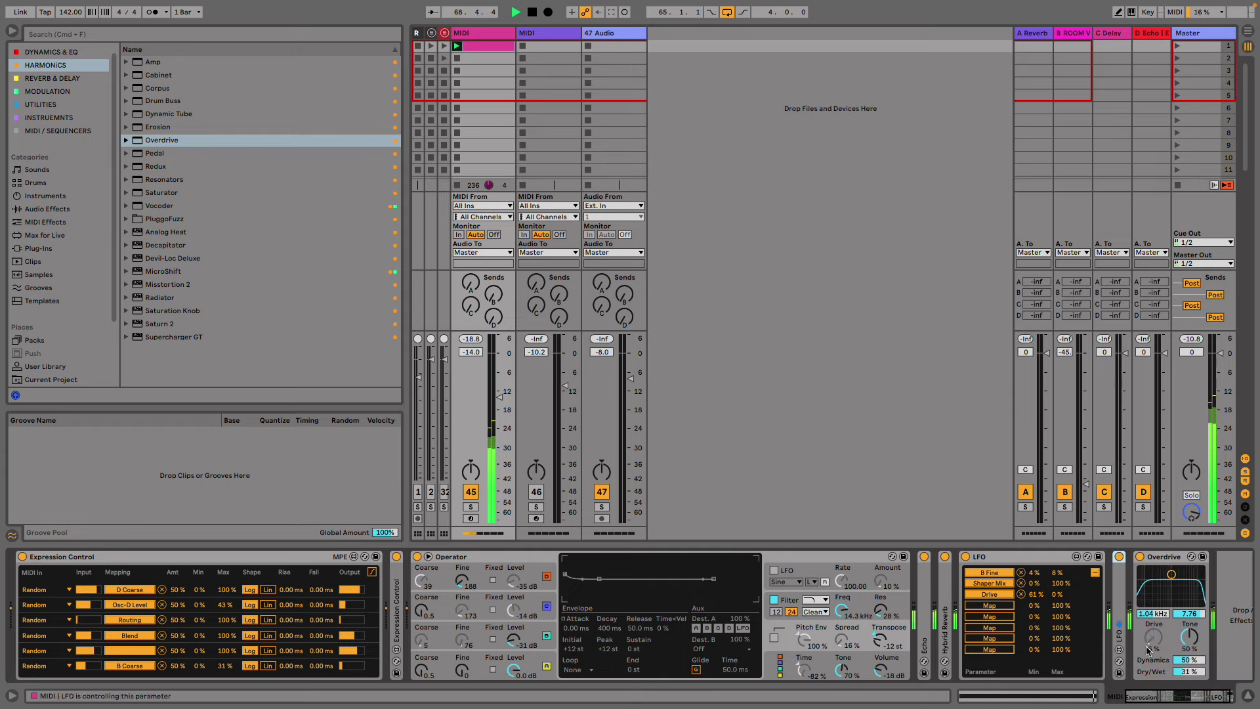
- Clear the Drive mapping in the first LFO and map the second LFO's seventh slot to Overdrive's Tone
click(1022, 594)
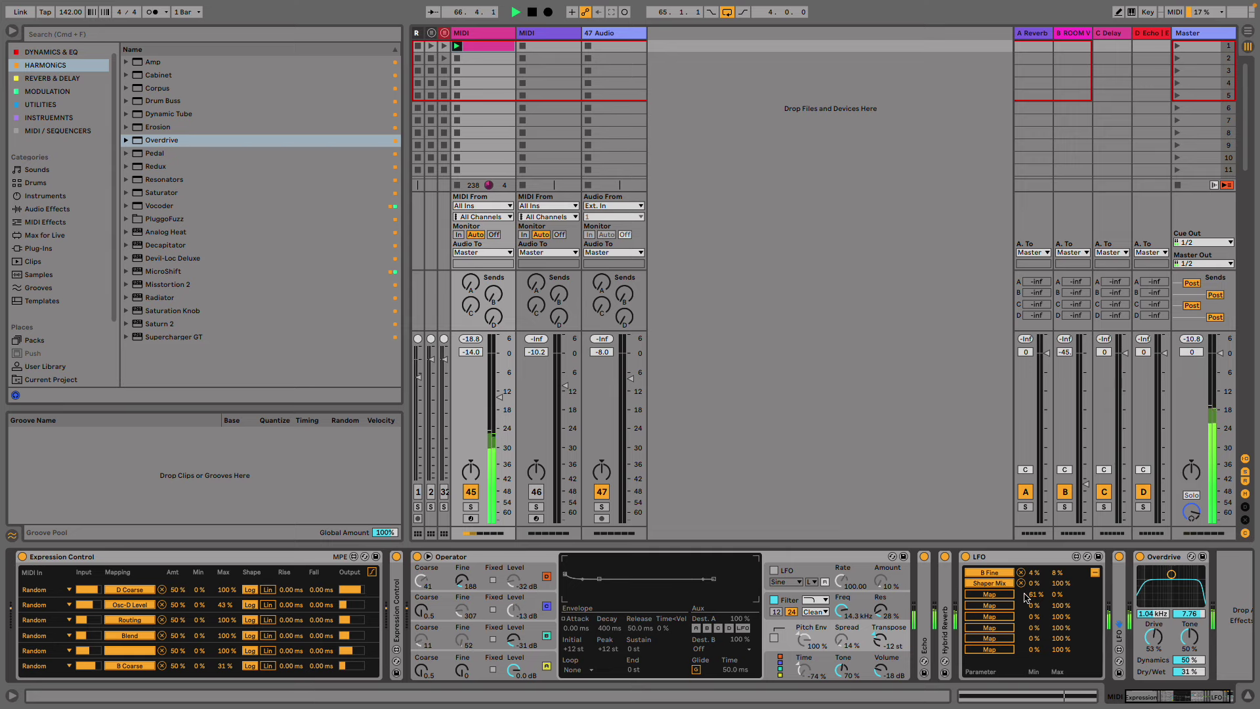
double_click(1121, 594)
drag(1148, 697, 1172, 696)
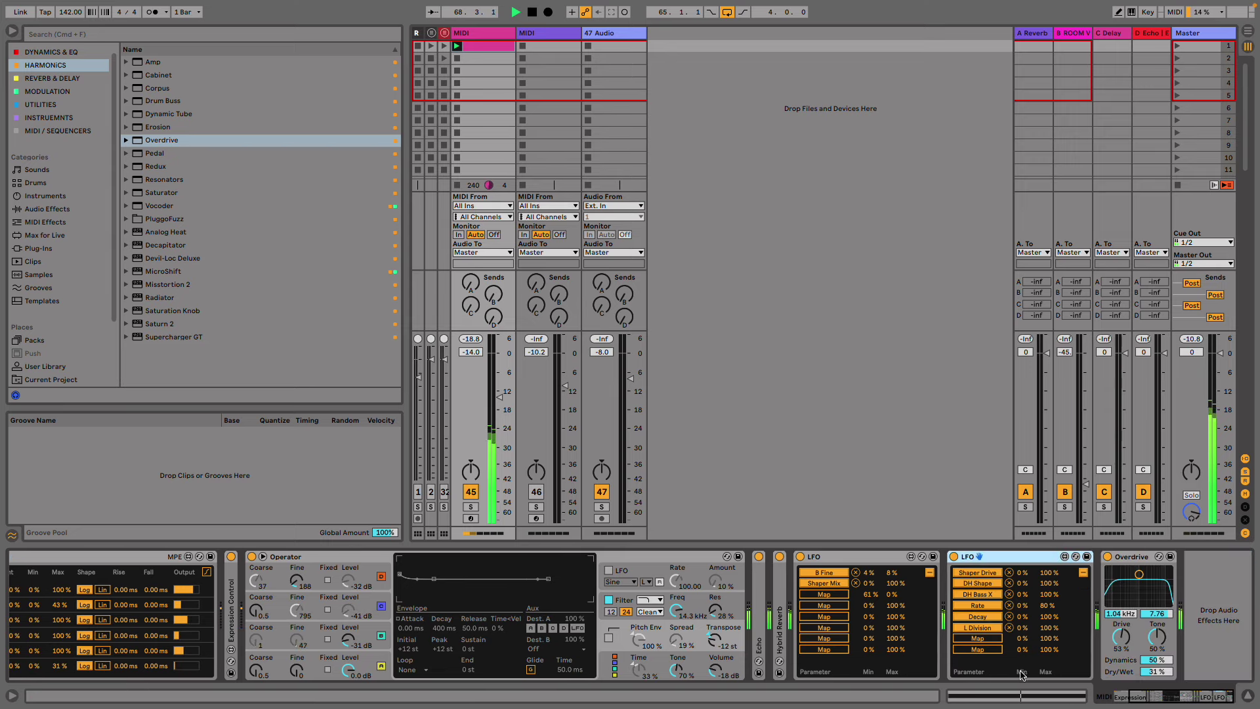
click(977, 638)
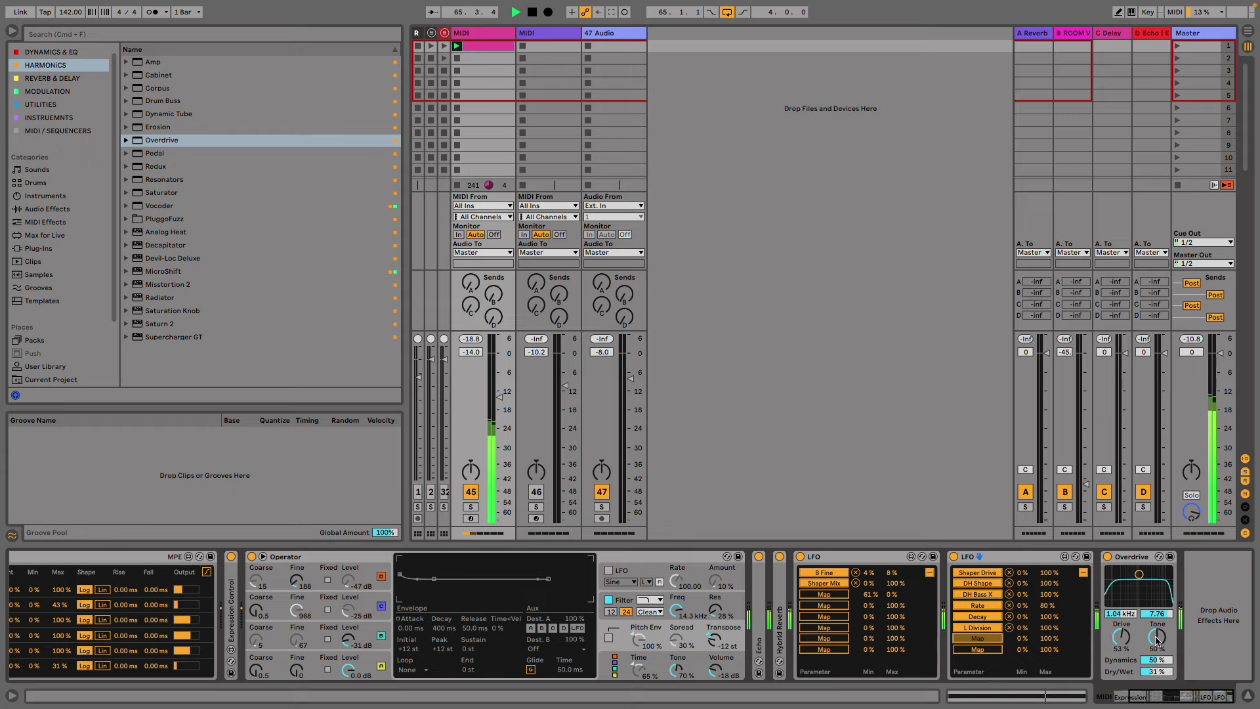
click(1157, 637)
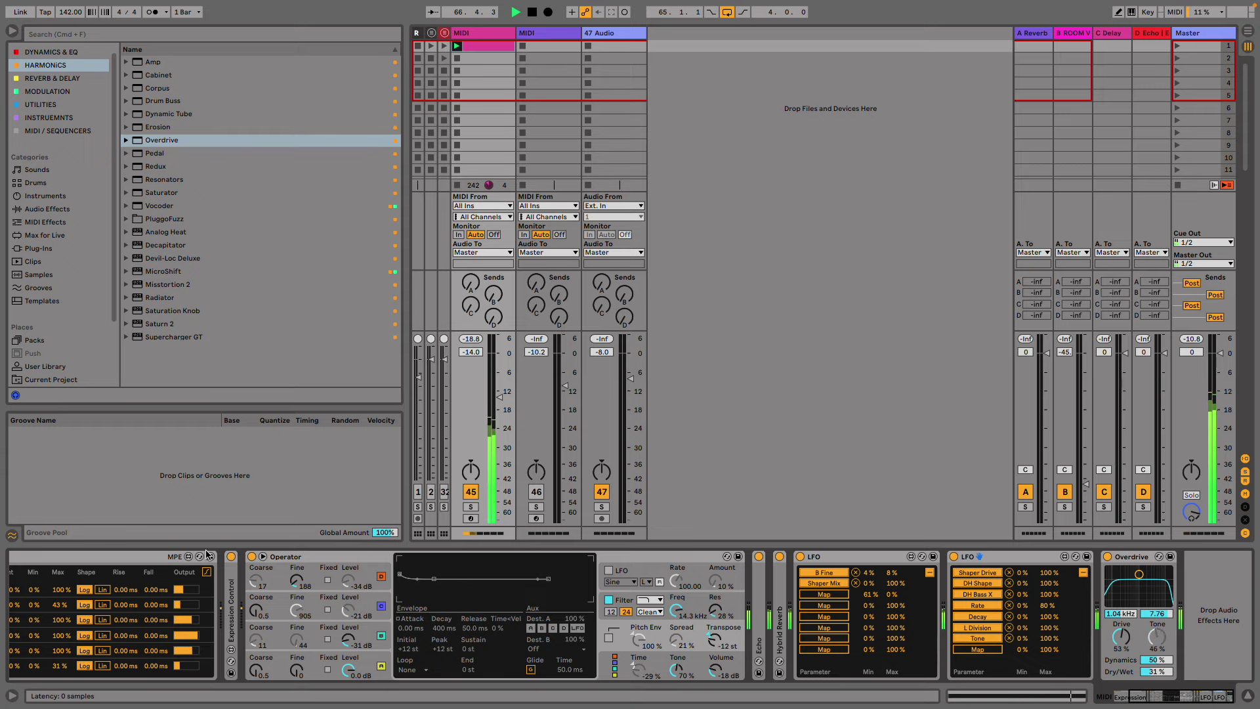
double_click(1004, 557)
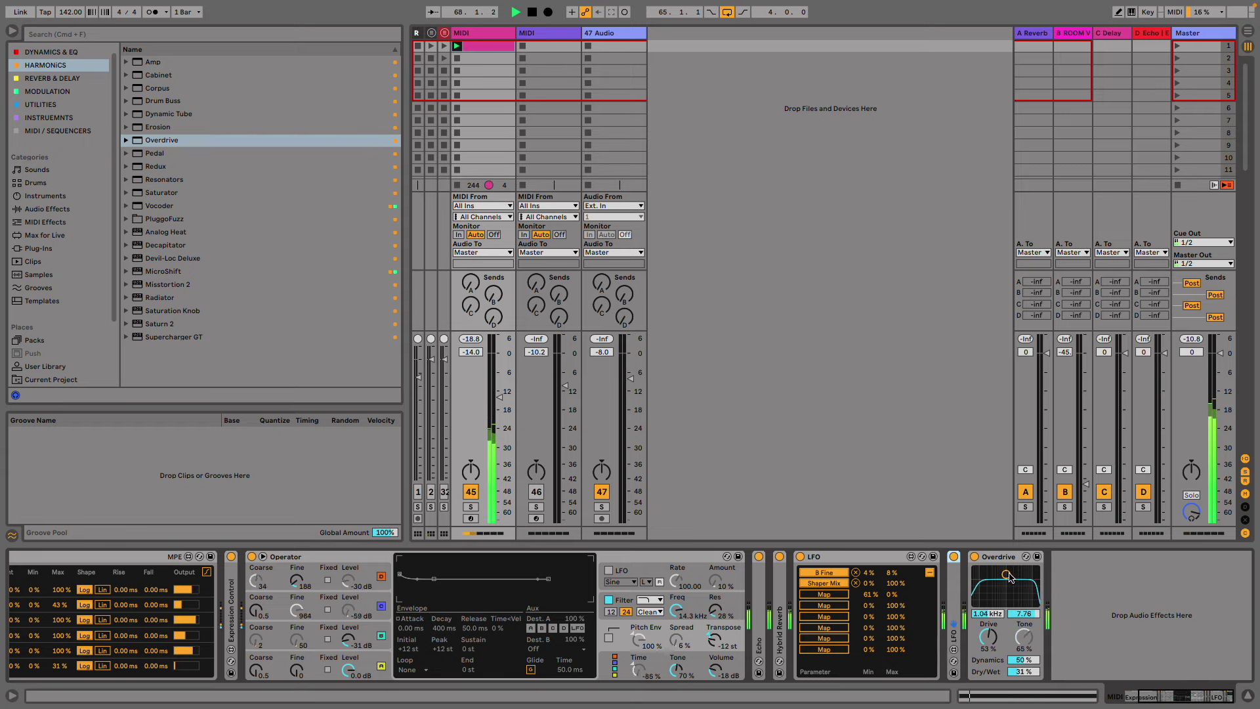
- Set Overdrive's Dry/Wet to 16 % and add Pedal after it with Gain at 27 % and Dry/Wet at 48 %
drag(1027, 672, 1027, 693)
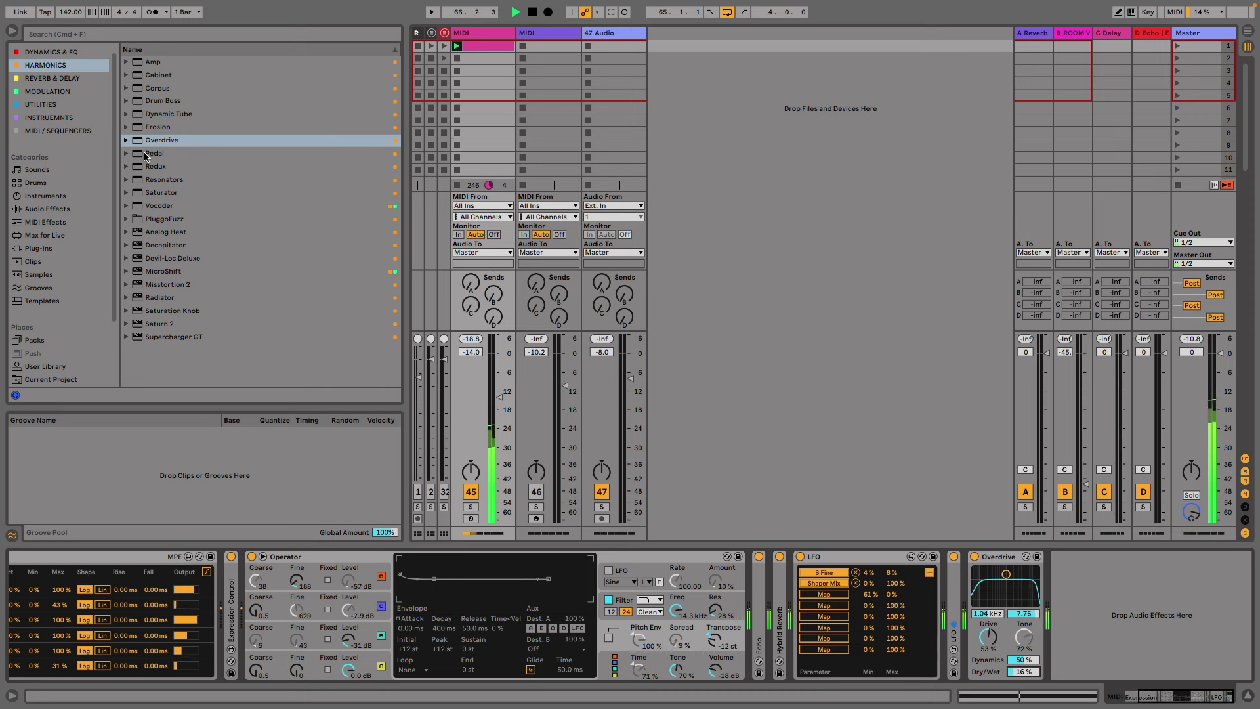
drag(146, 156, 1119, 599)
drag(1119, 594, 1119, 595)
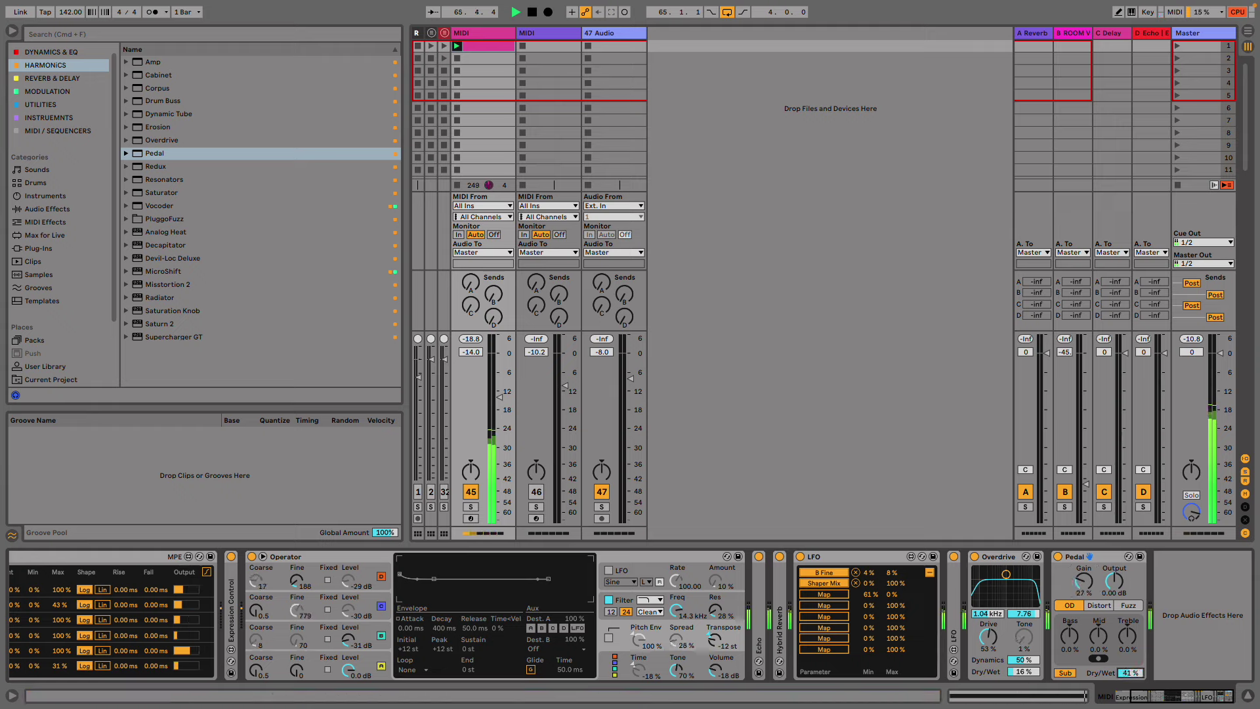
- Add the Warm Reverb Long preset from Reverb's Hall presets to the end of the device chain
click(40, 78)
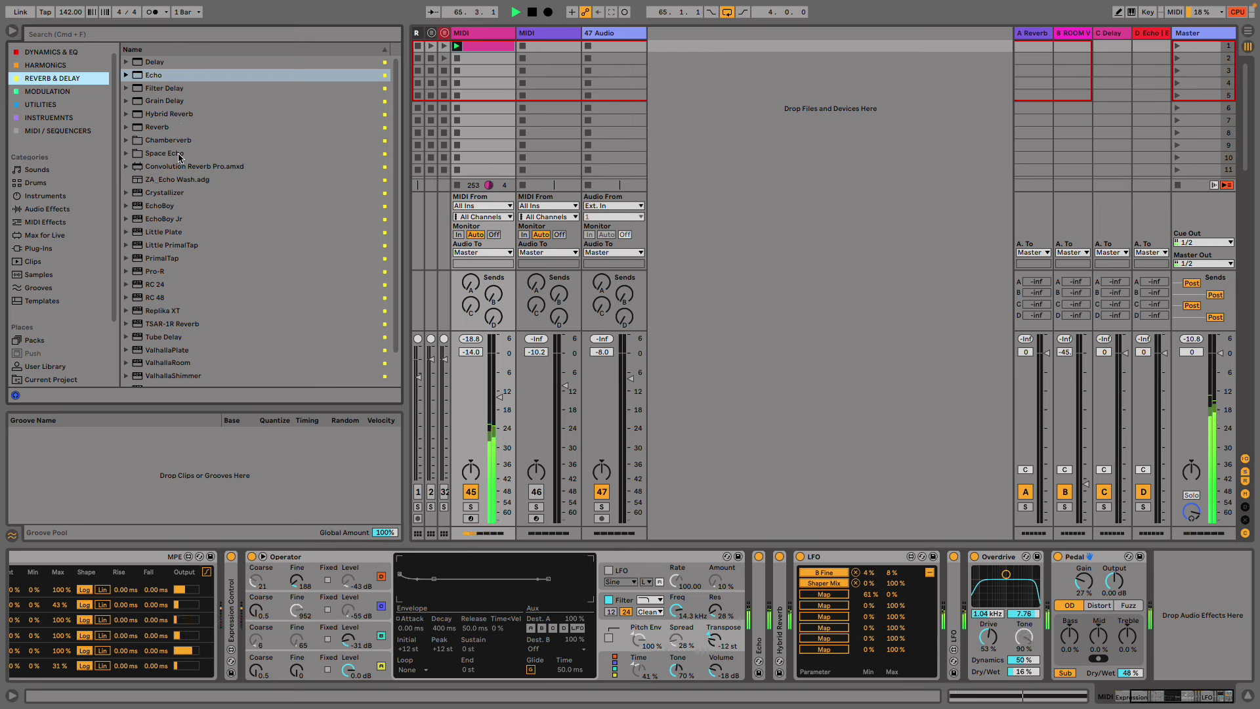
click(157, 127)
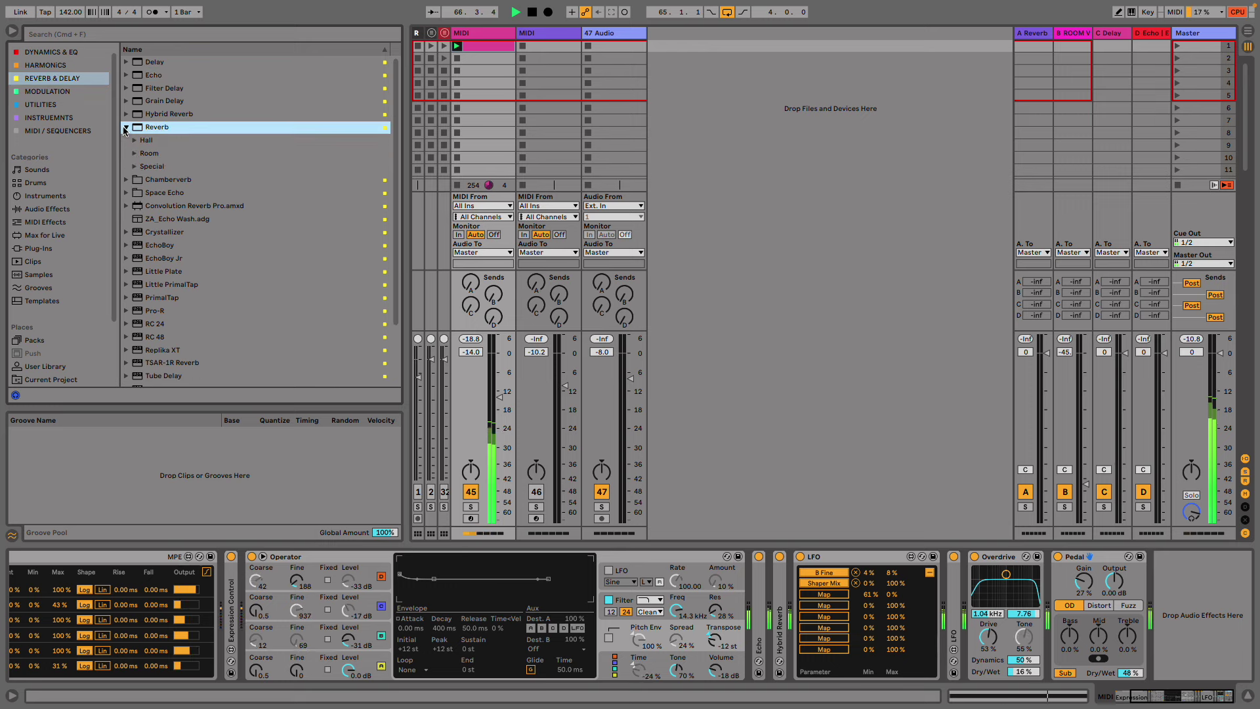
click(126, 127)
click(134, 140)
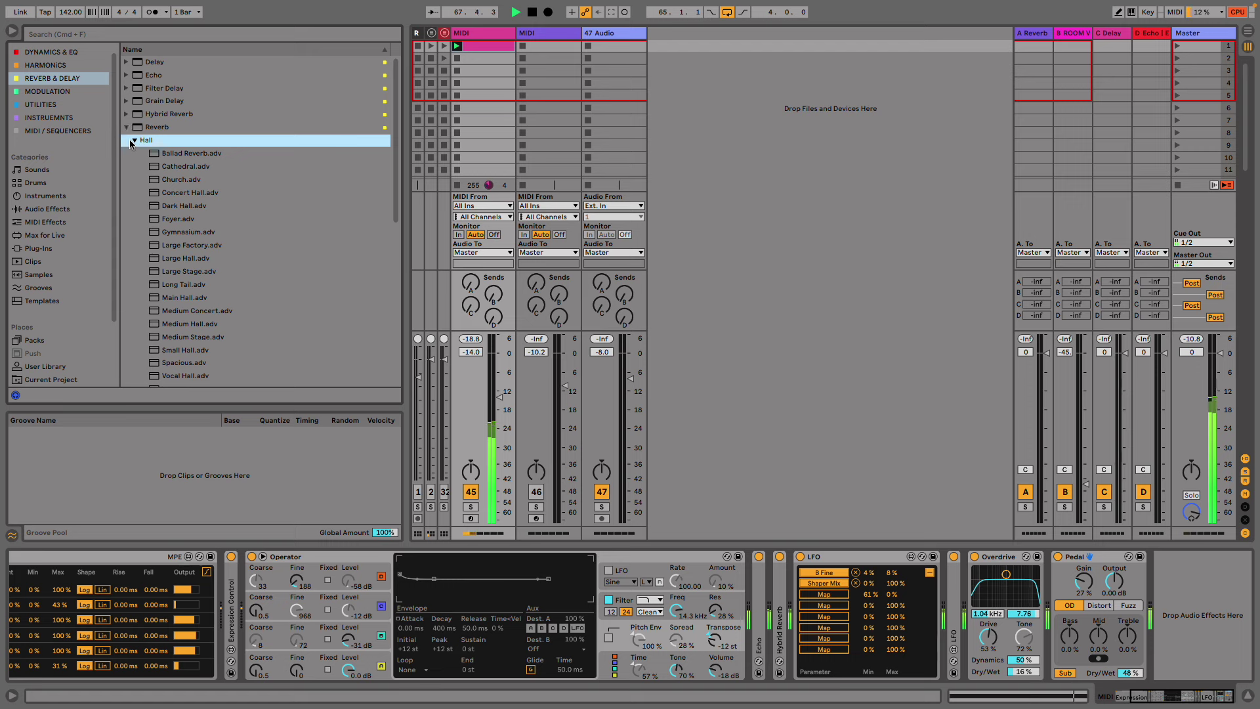
scroll(192, 327, down, 1)
click(194, 339)
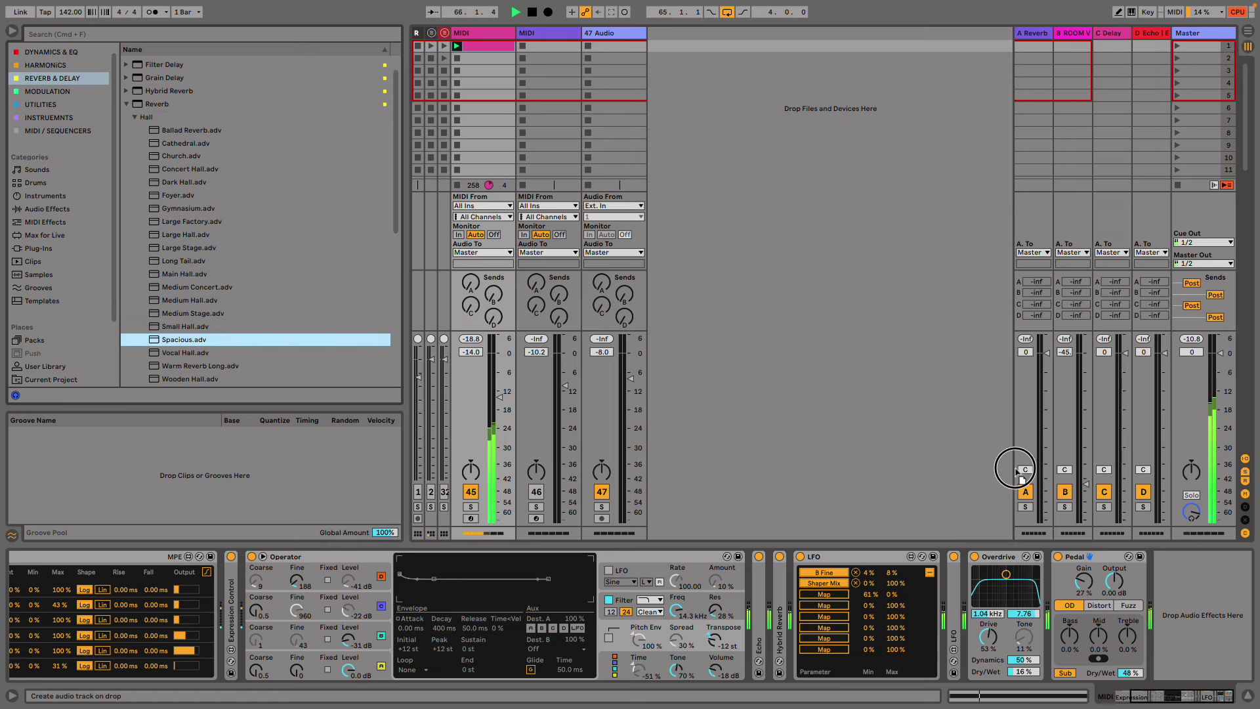
double_click(200, 364)
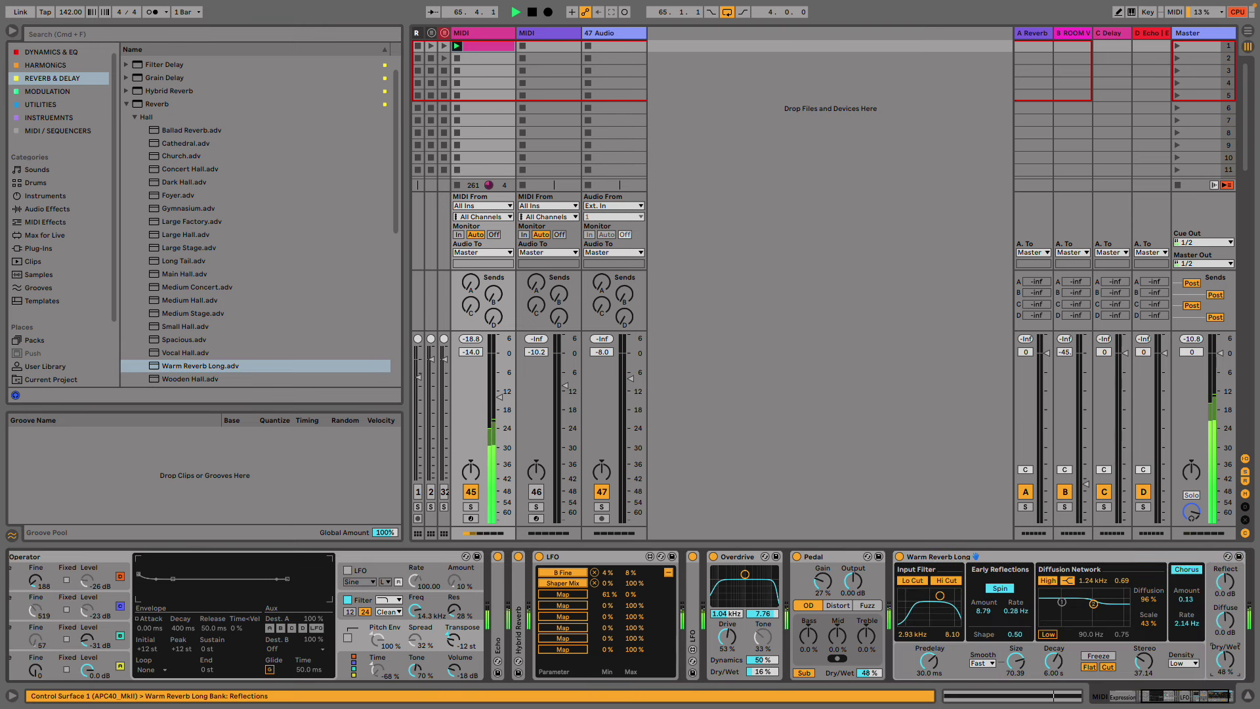
- Duplicate the MIDI clip's loop to four bars and delete the G2 notes in bars 3 and 4
double_click(479, 46)
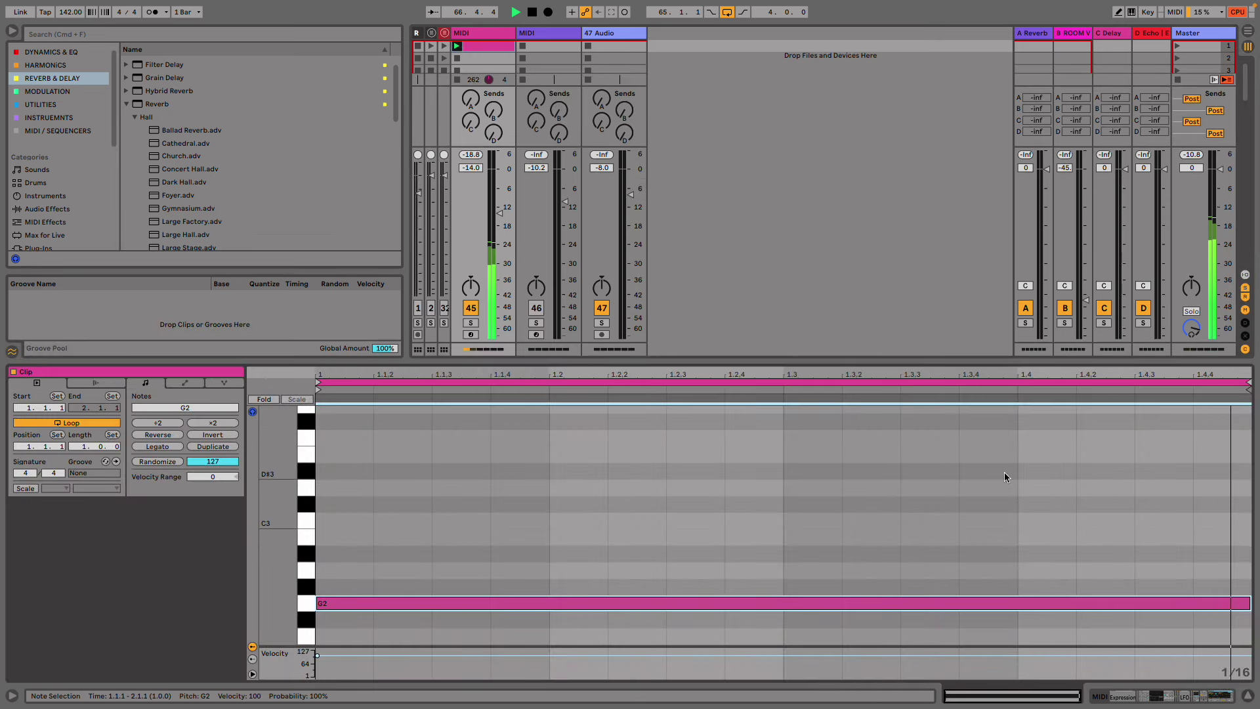
key(ctrl+d)
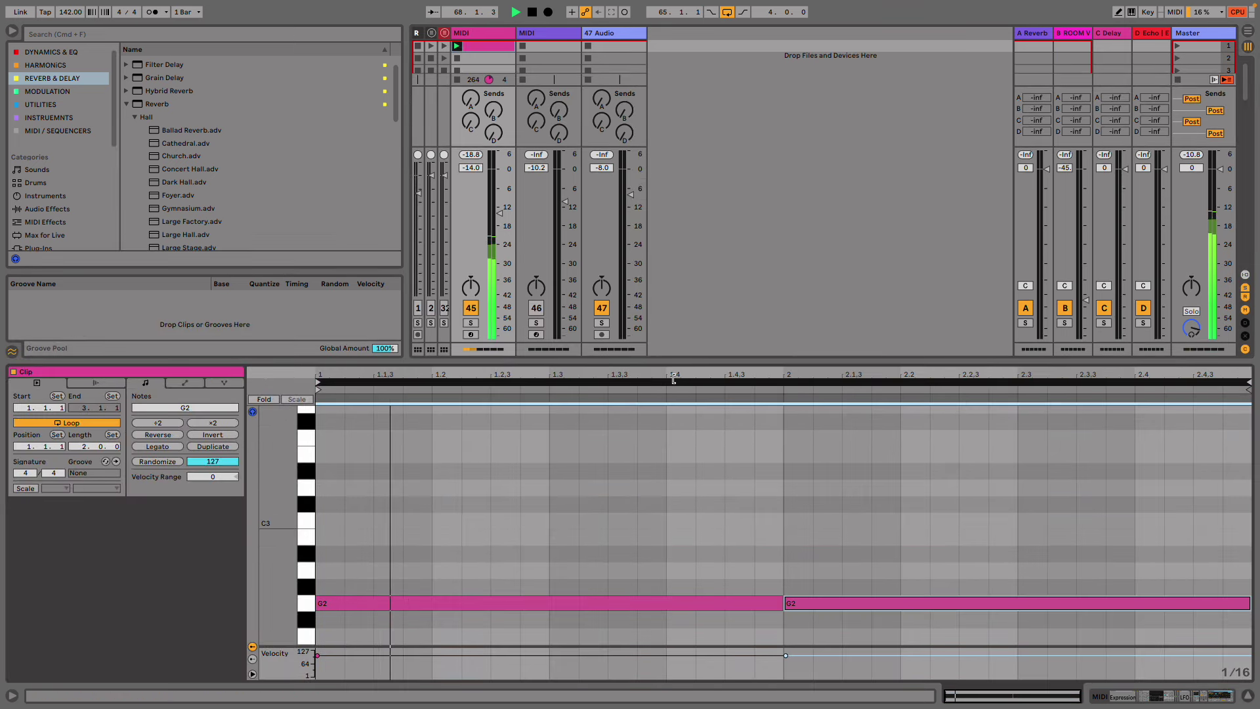
key(ctrl+d)
click(1052, 654)
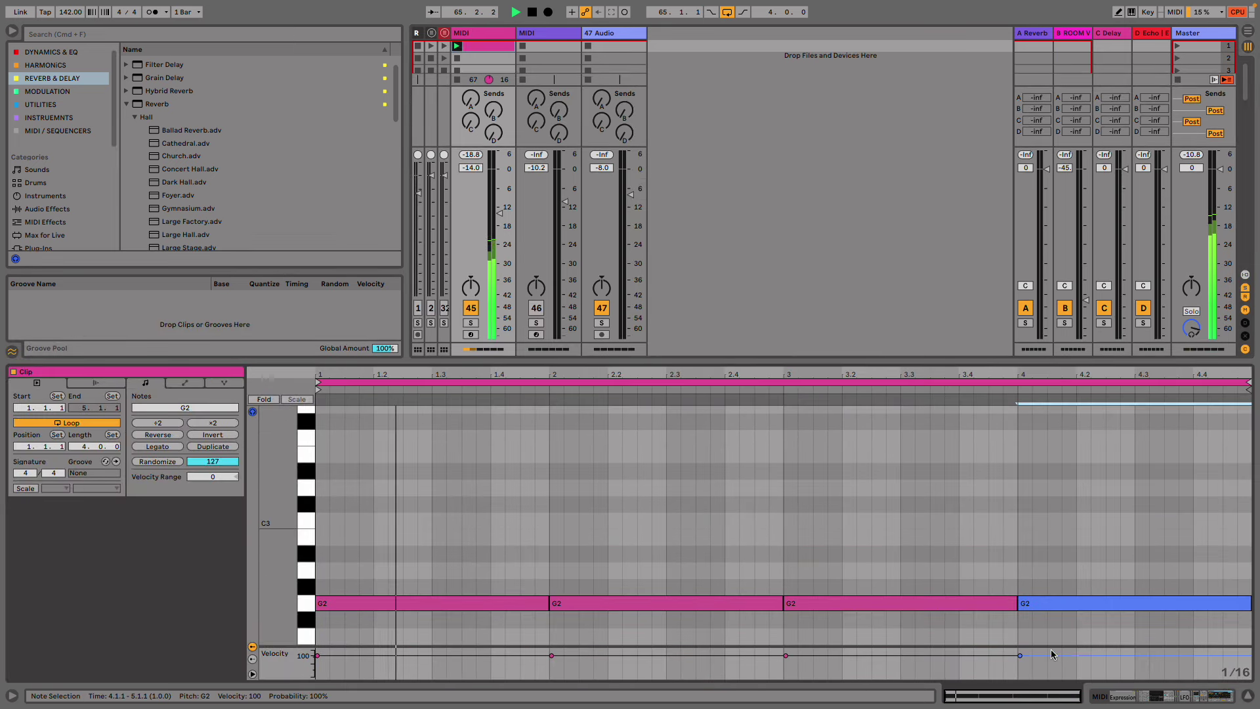
key(Delete)
click(856, 609)
key(Delete)
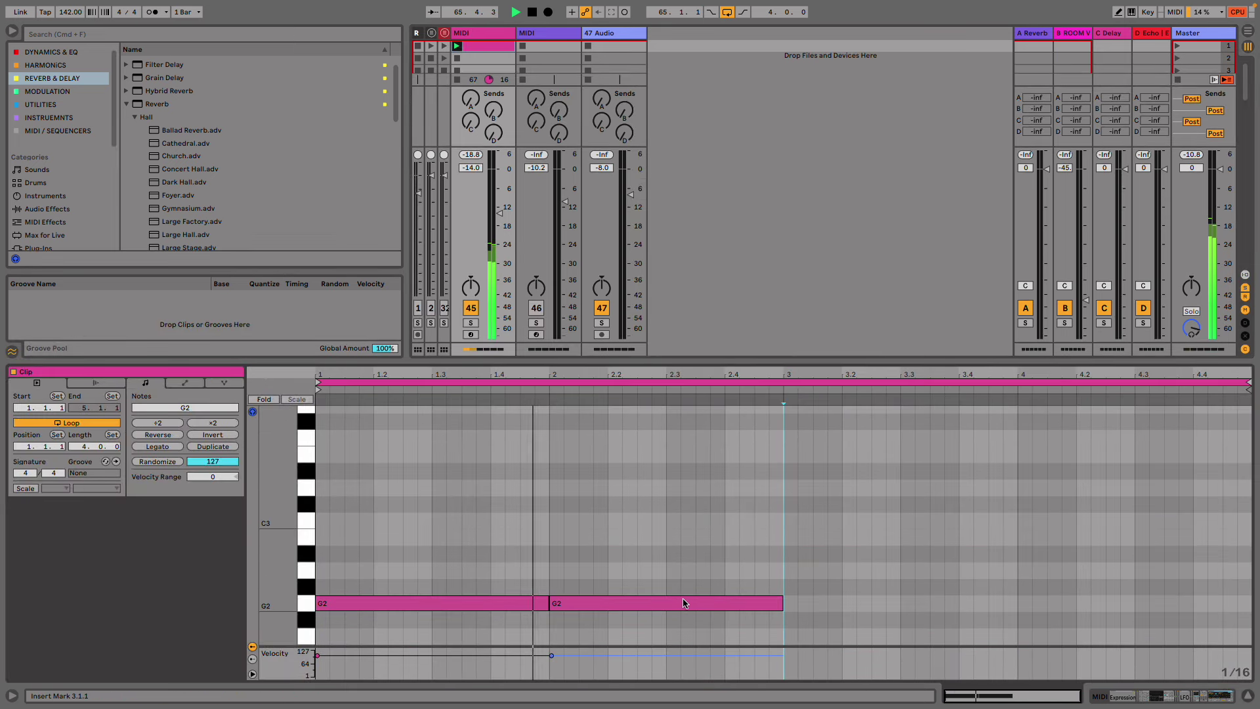
- Add shorter G2 notes at 3.2.3, 3.4.3, 4.2.3 and 4.3.3 in the clip
double_click(994, 604)
drag(1003, 603, 1013, 602)
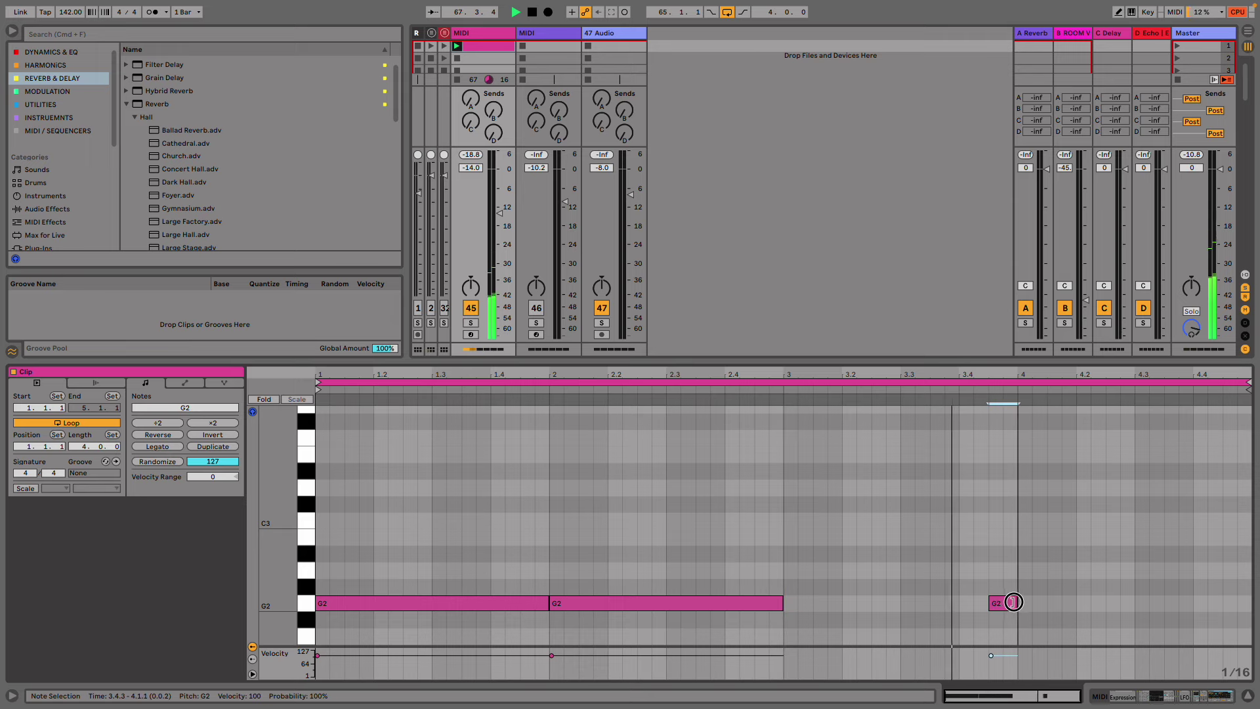
double_click(879, 603)
double_click(1126, 603)
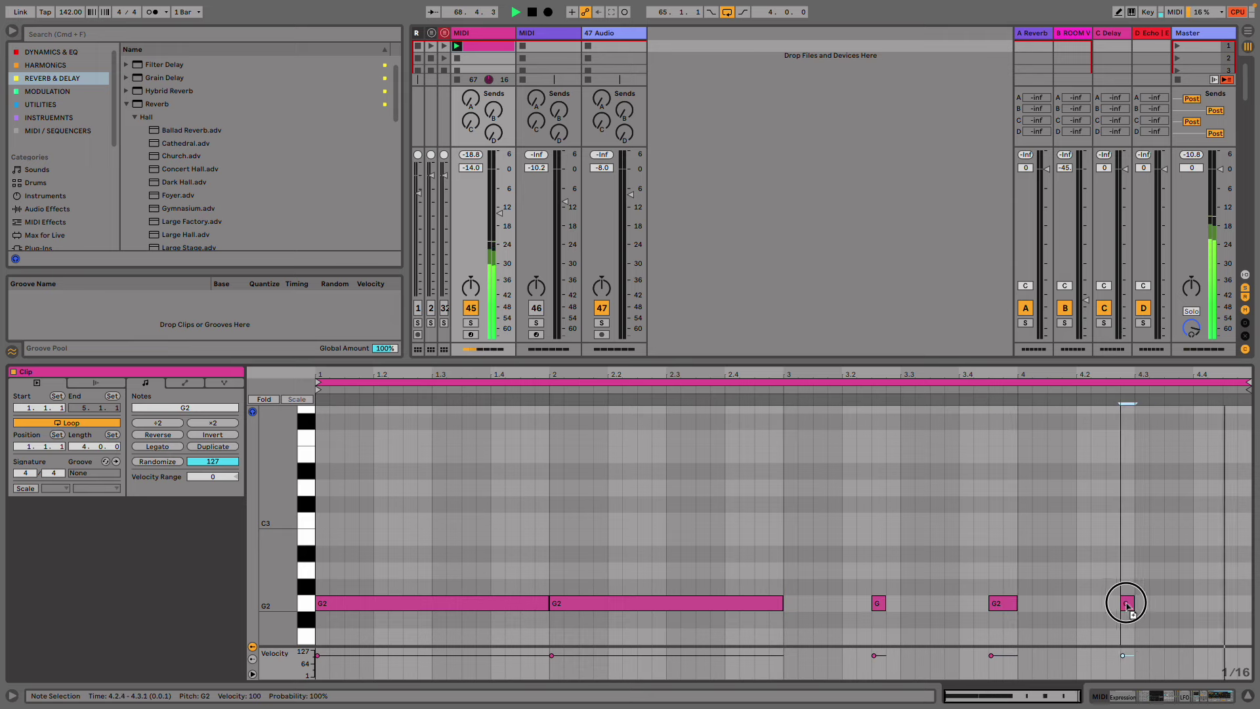
drag(1126, 605, 1237, 603)
double_click(1173, 603)
click(1196, 562)
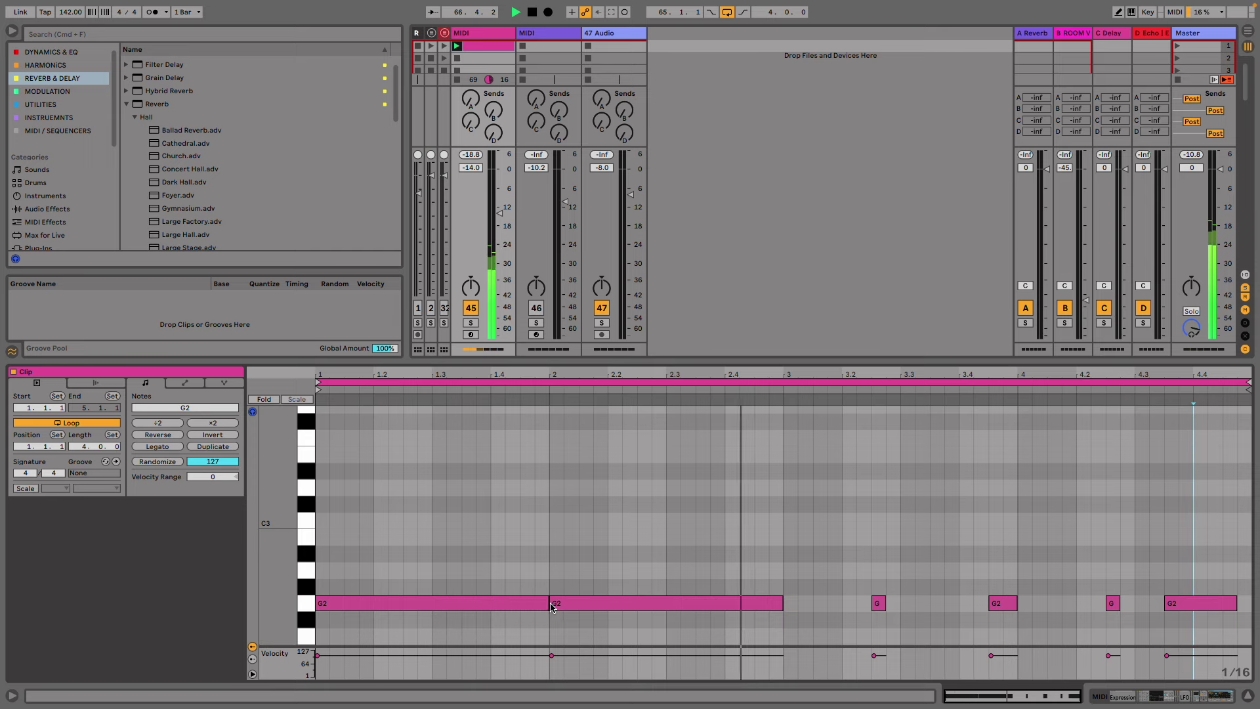
- Lengthen the G2 note at 3.2.3 to one beat
drag(514, 601, 2, 687)
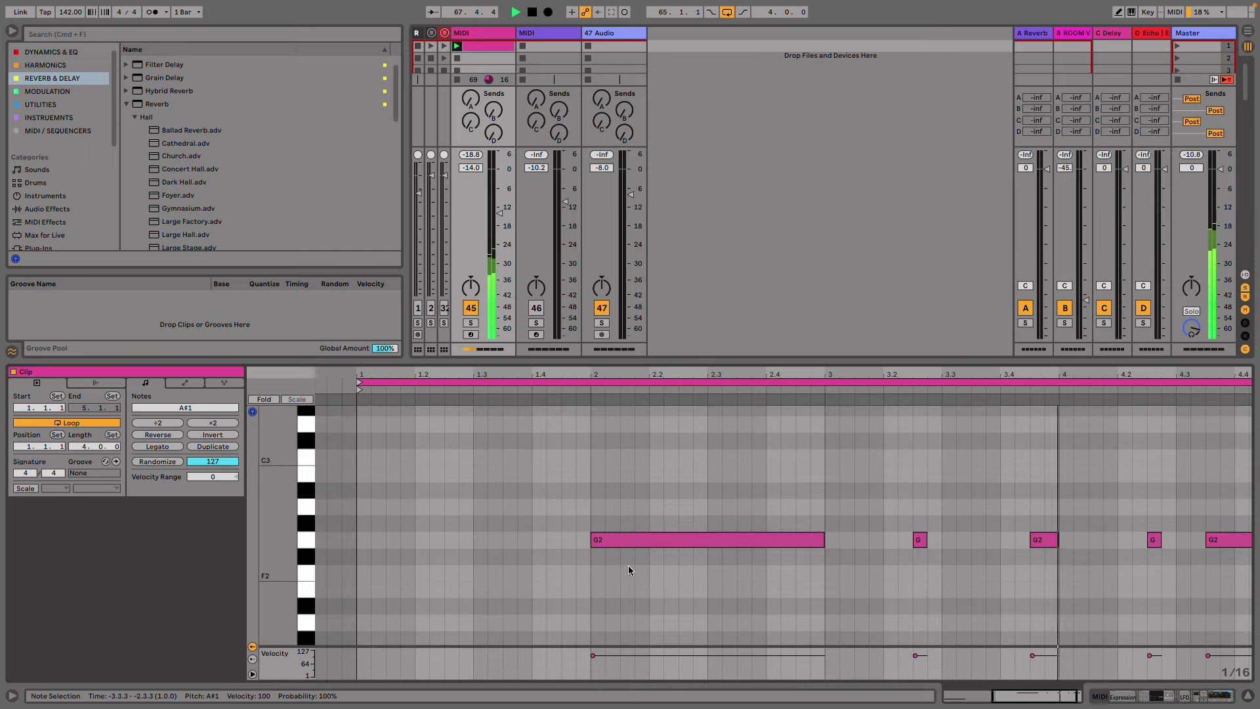
key(super+z)
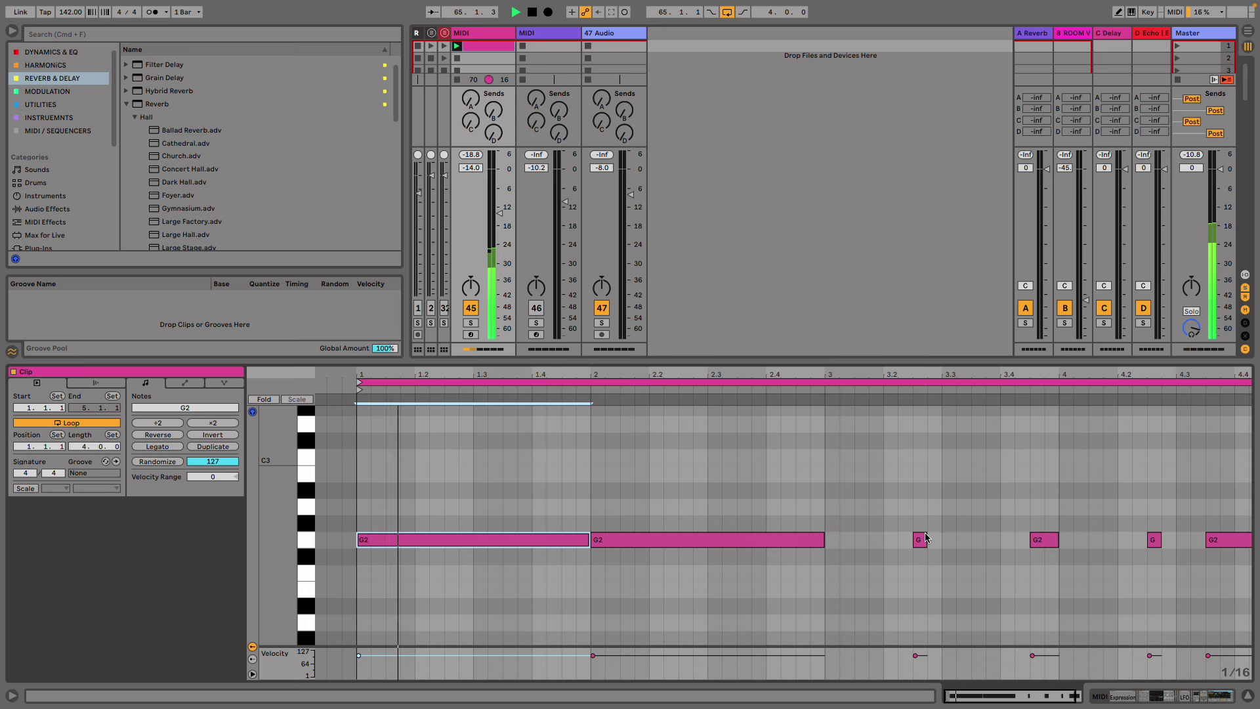
drag(926, 537, 972, 545)
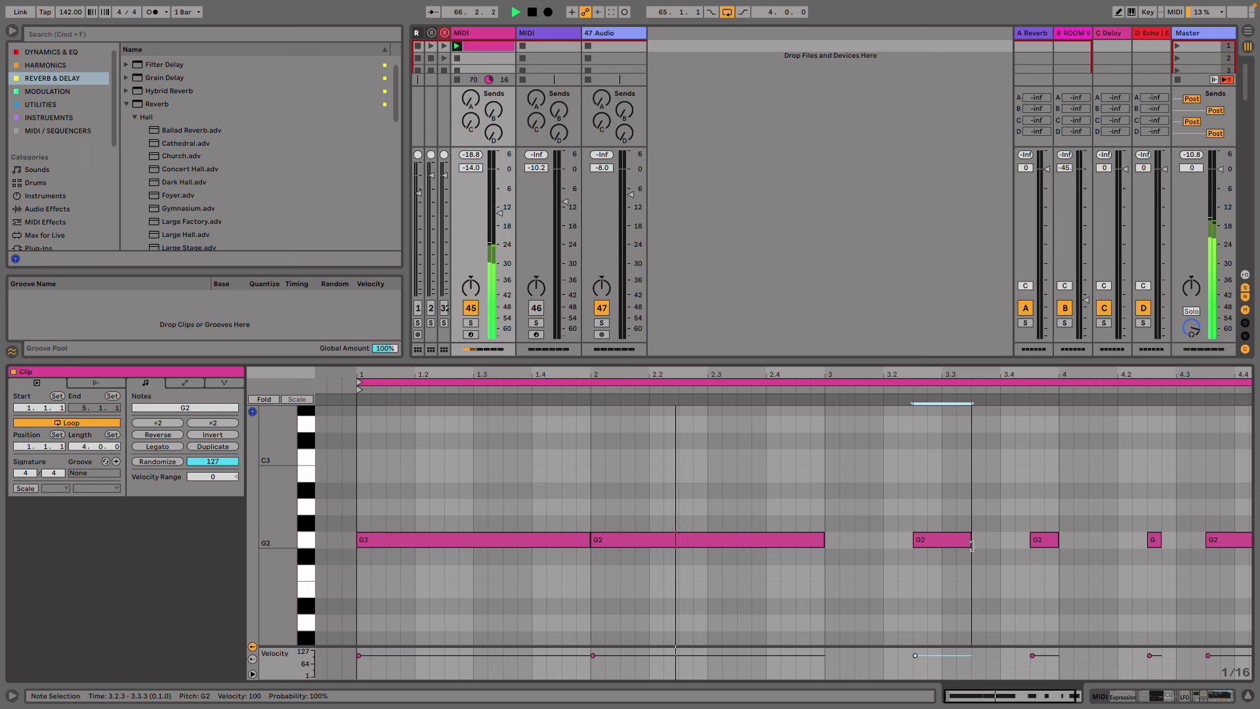
- Return to the device chain and set the Warm Reverb Long's Dry/Wet to 32 % and Decay to about 2.3 s
key(shift+Tab)
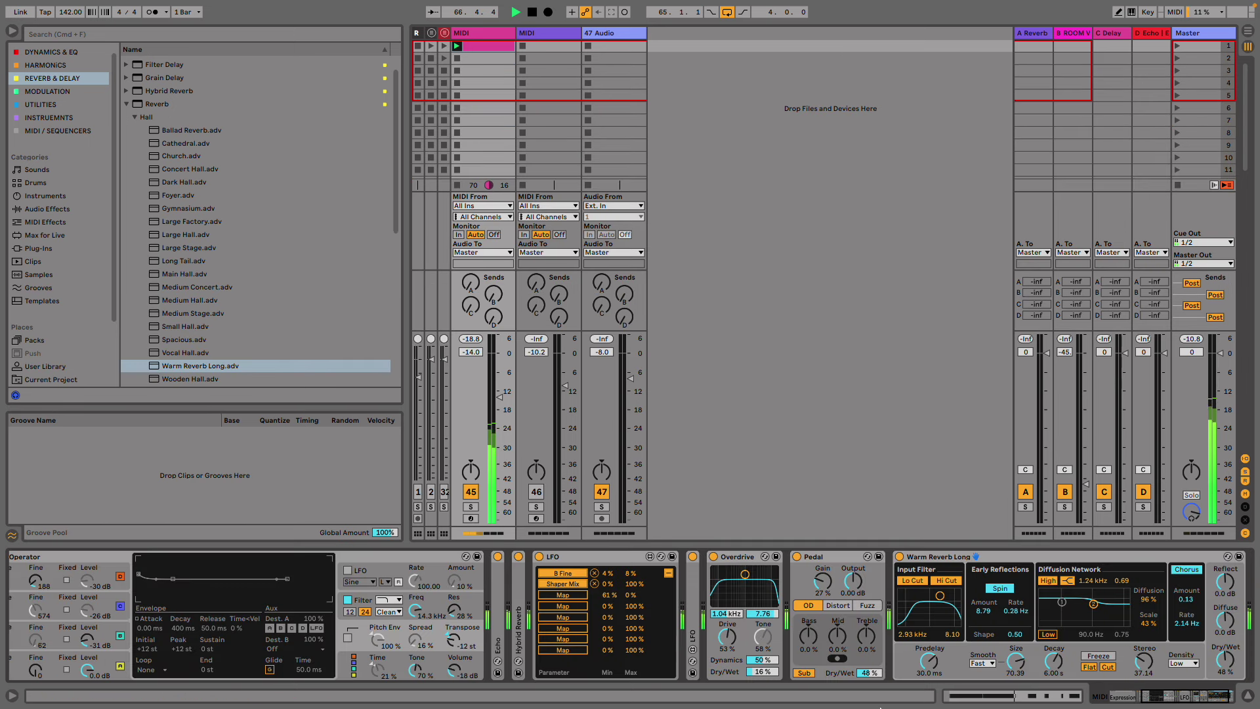
click(1224, 660)
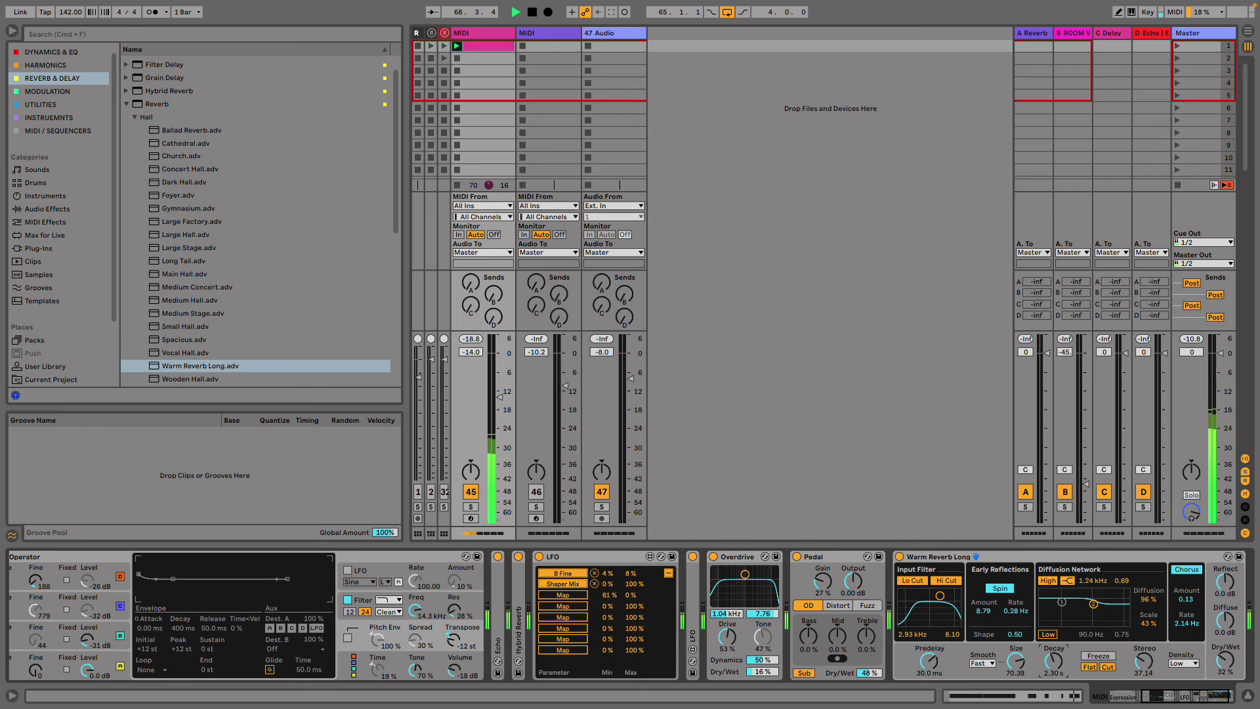
drag(1053, 662, 1053, 668)
drag(1190, 700, 1057, 686)
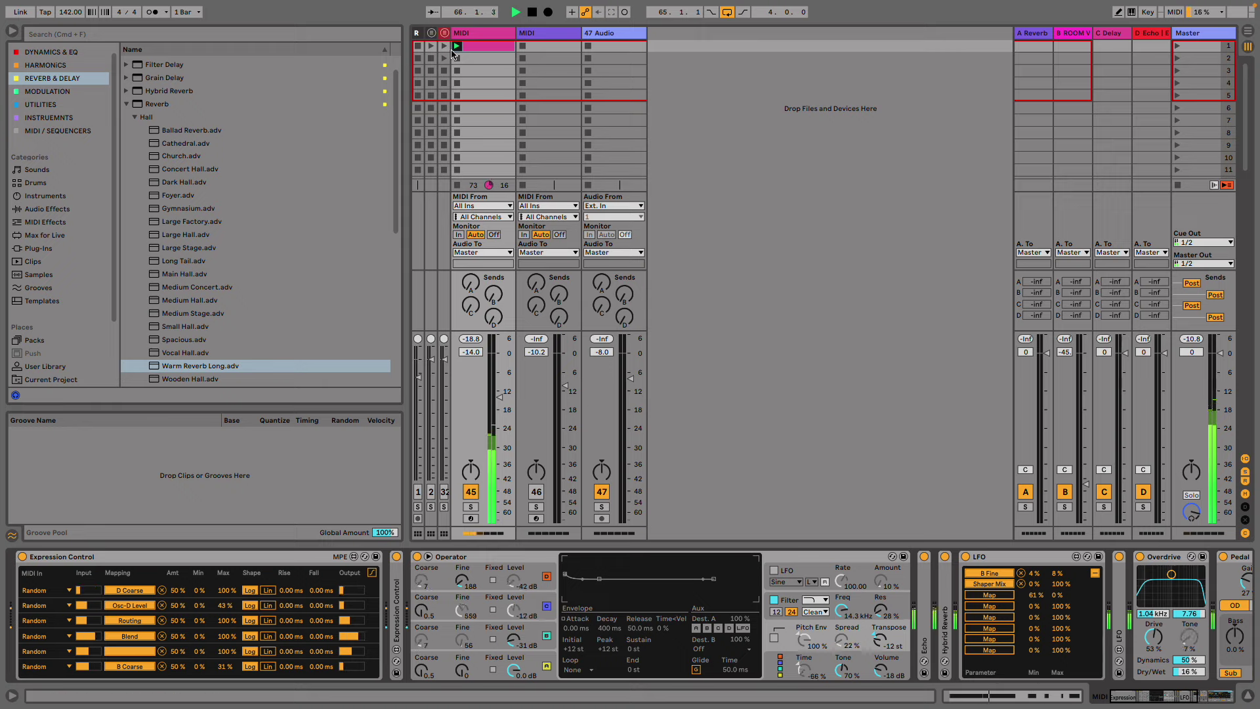
- Reopen the MIDI clip, delete all notes in bars 3 and 4, and move the second G2 note to the start of bar 3
double_click(491, 44)
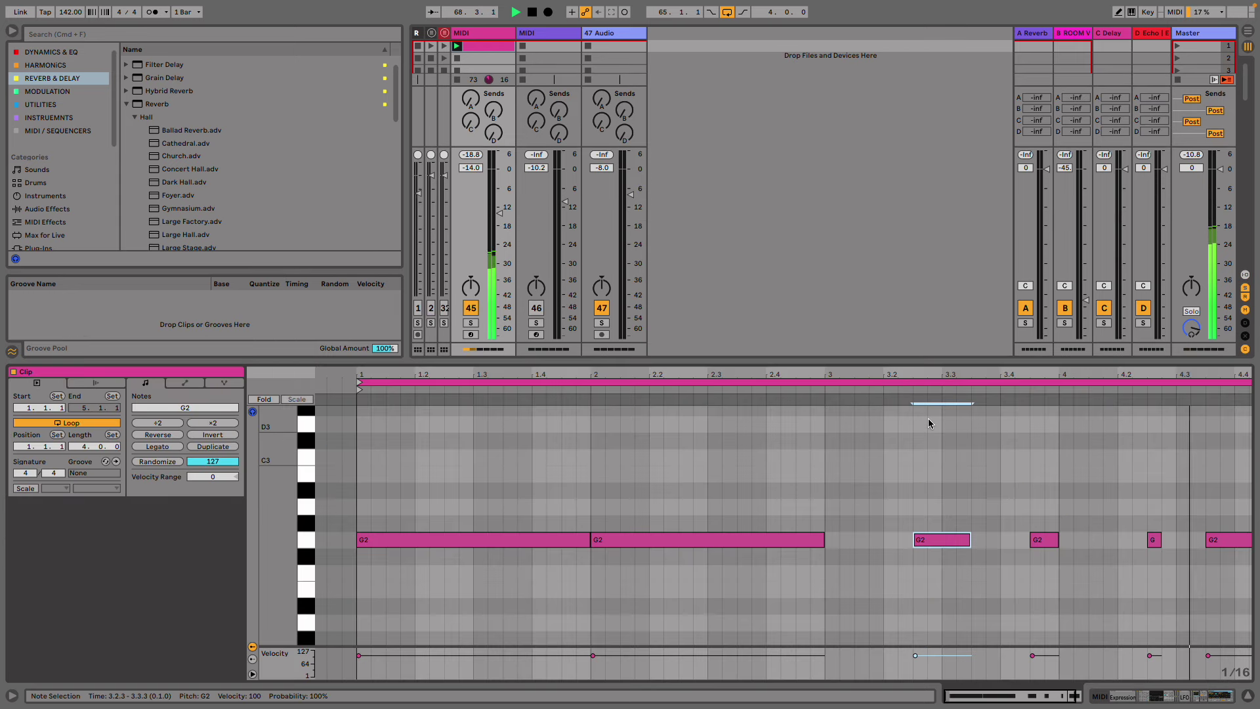
drag(1230, 594, 899, 486)
key(Delete)
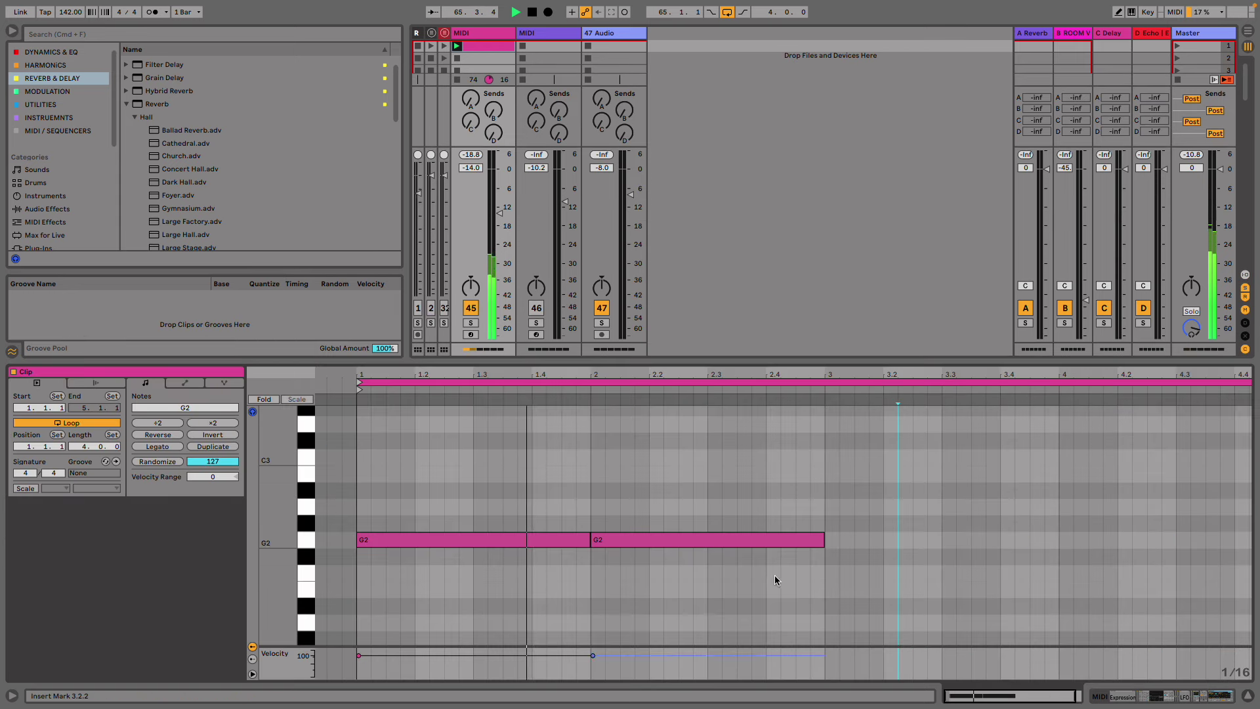
click(738, 540)
key(Right)
key(Right)
key(Right)
key(Right)
key(Right)
key(Right)
key(Right)
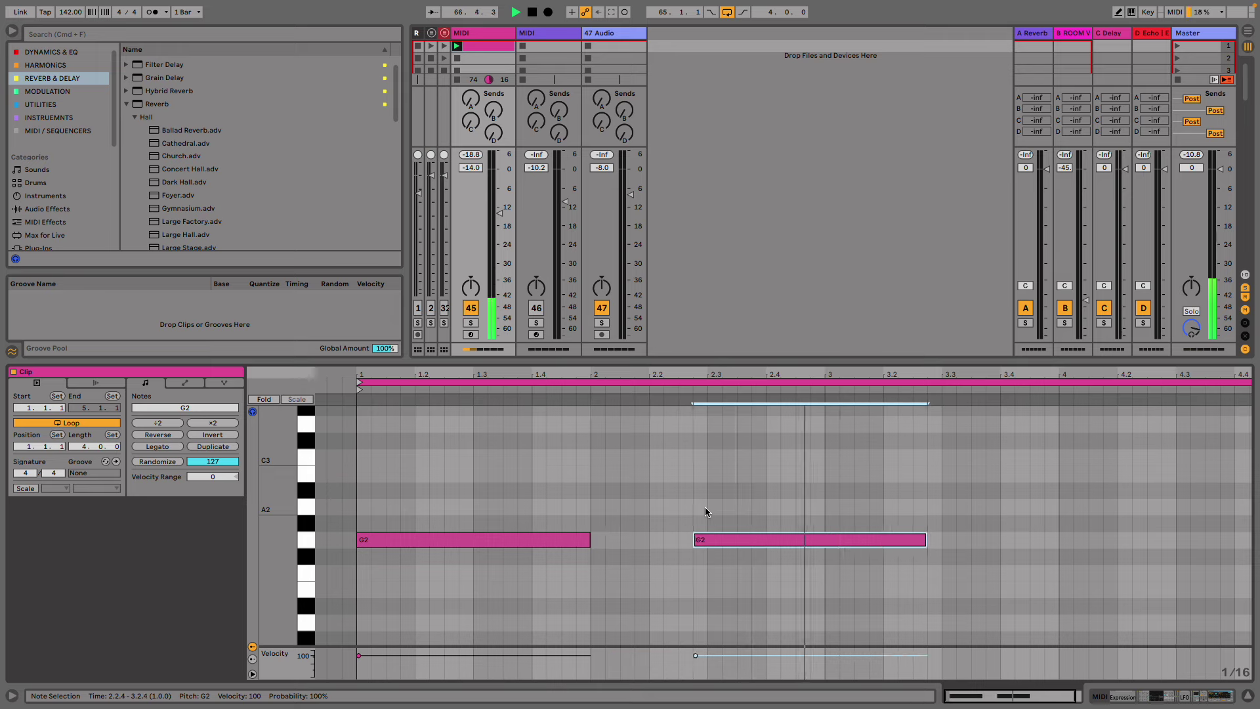
key(Right)
key(Right)
key(Right)
key(Right)
key(Right)
key(Right)
key(Right)
key(Right)
key(Right)
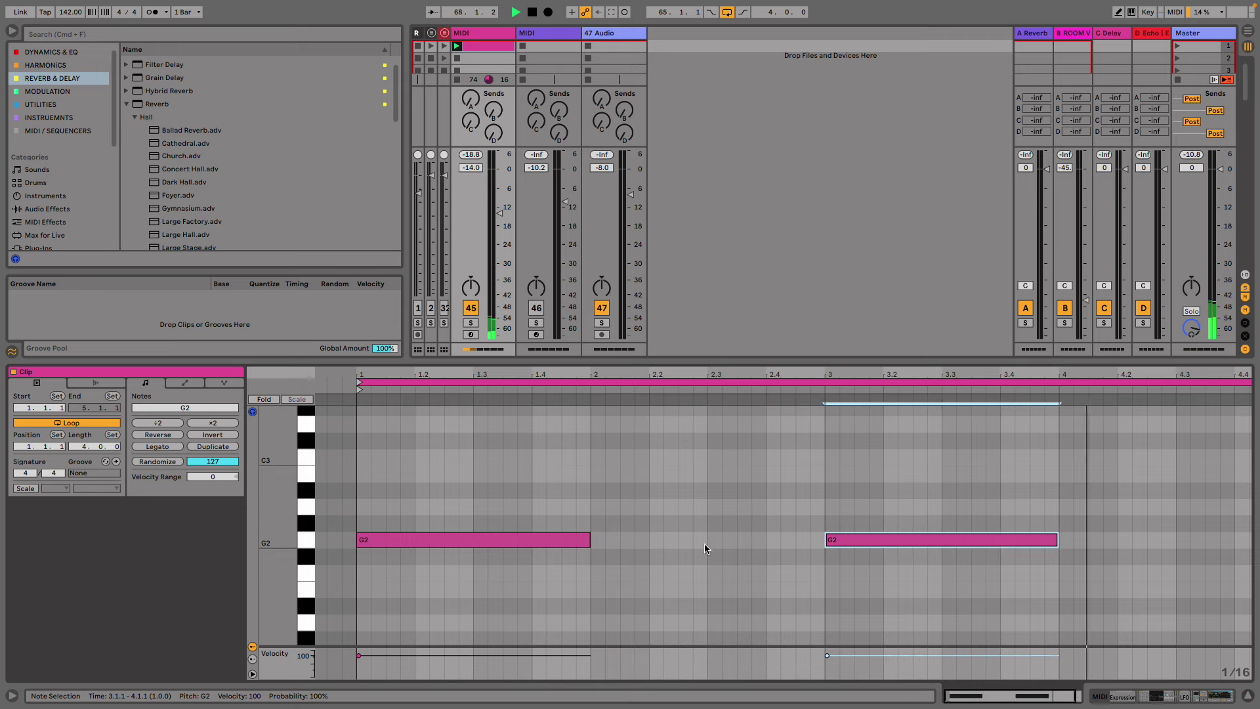
- Add a two-sixteenth G2 note at 2.3.1, copy it to 4.2.3, and return to the device chain
double_click(715, 540)
drag(720, 541, 1162, 544)
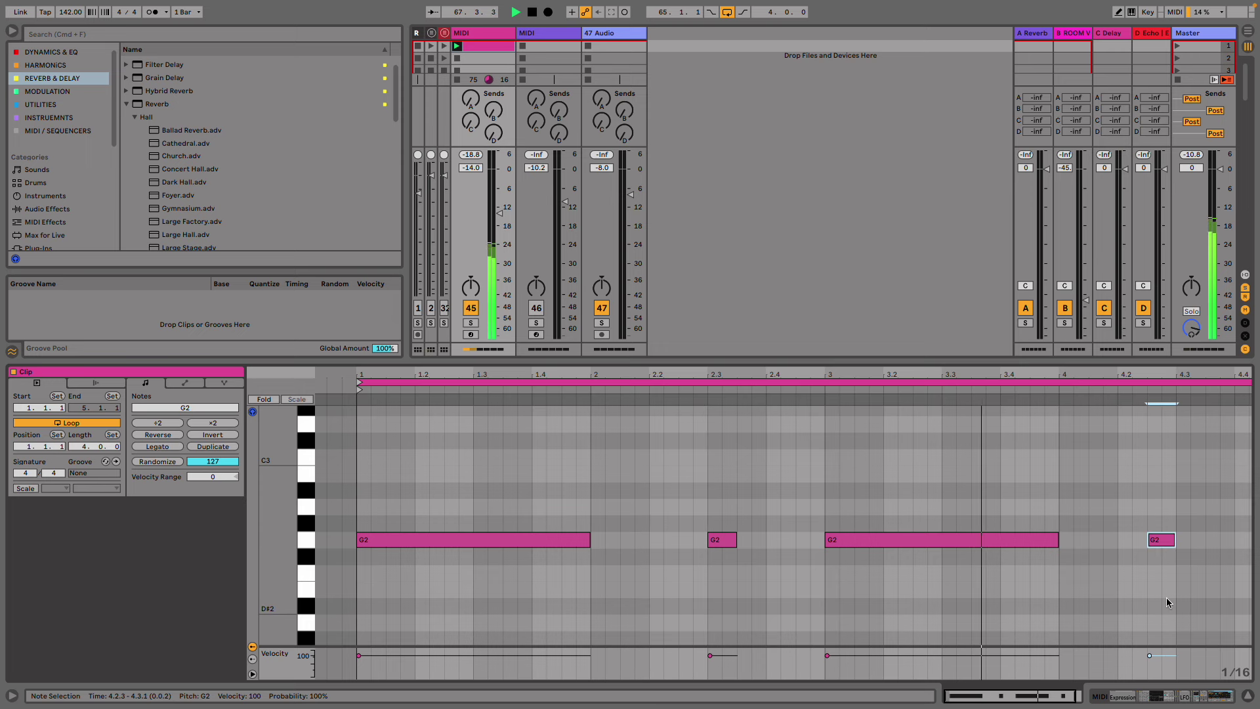
click(1146, 699)
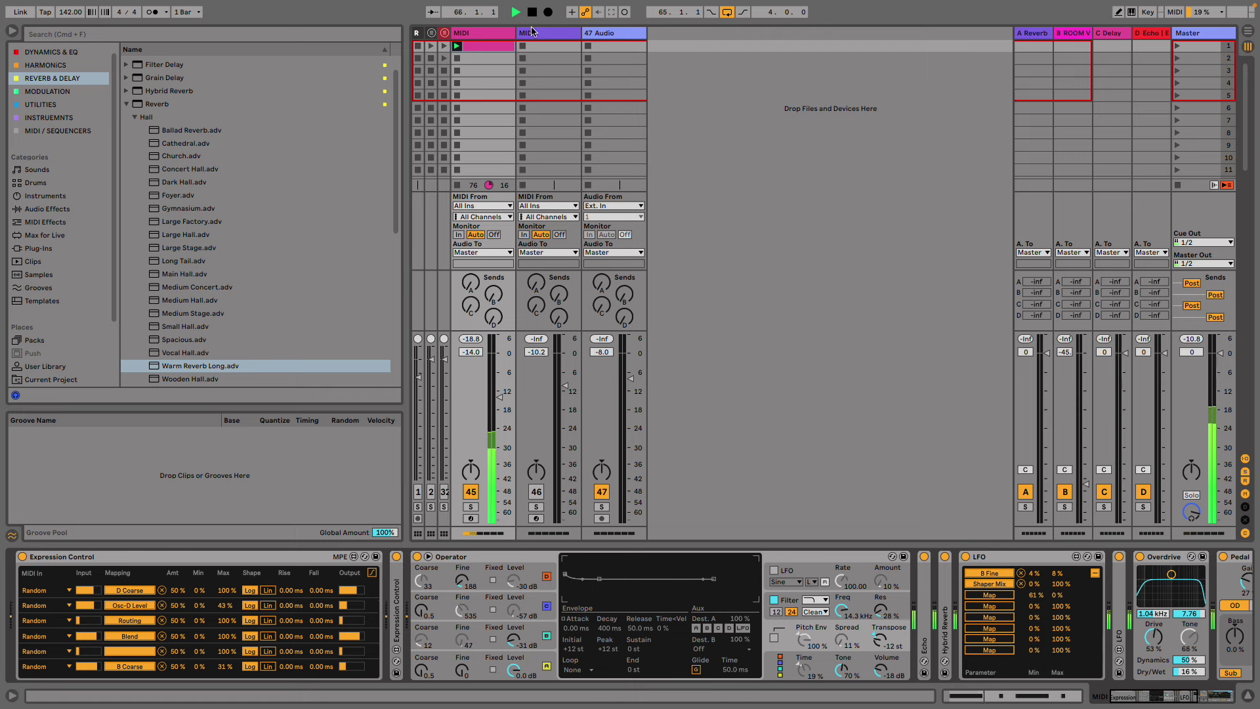
- Set the 47 Audio track's input to Resampling and the second LFO's Rate mapping maximum to 37 %
click(595, 209)
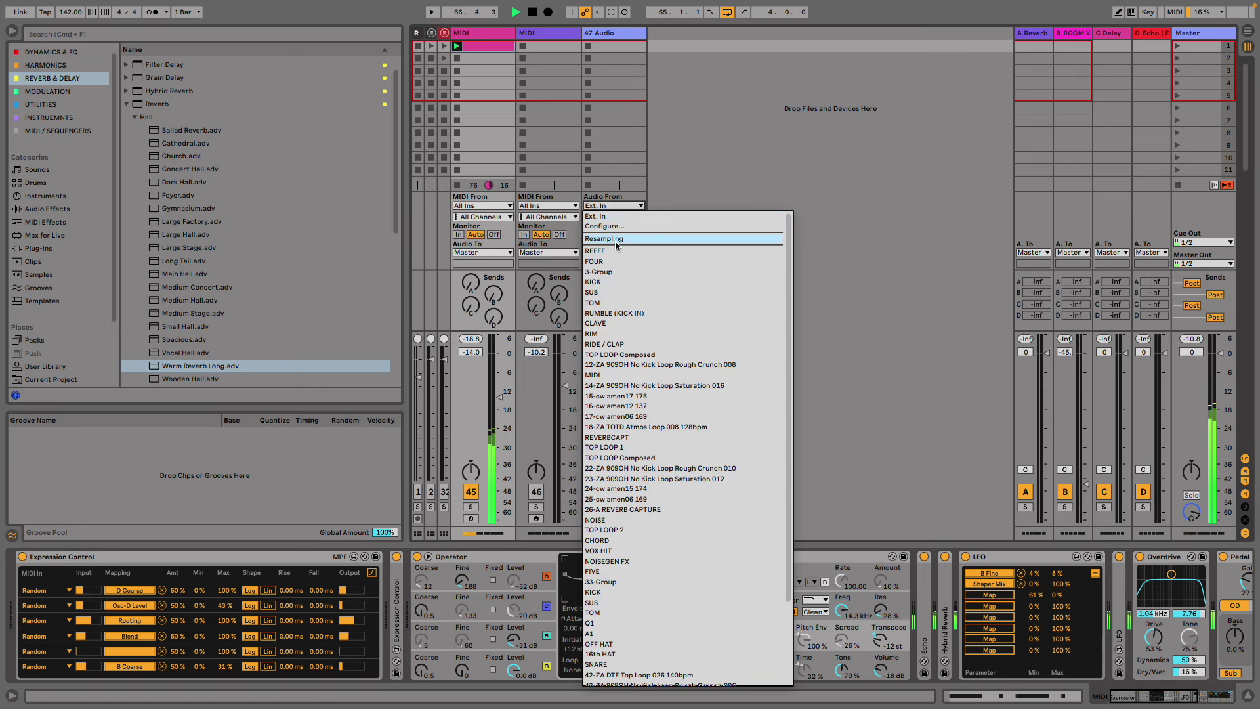
click(633, 212)
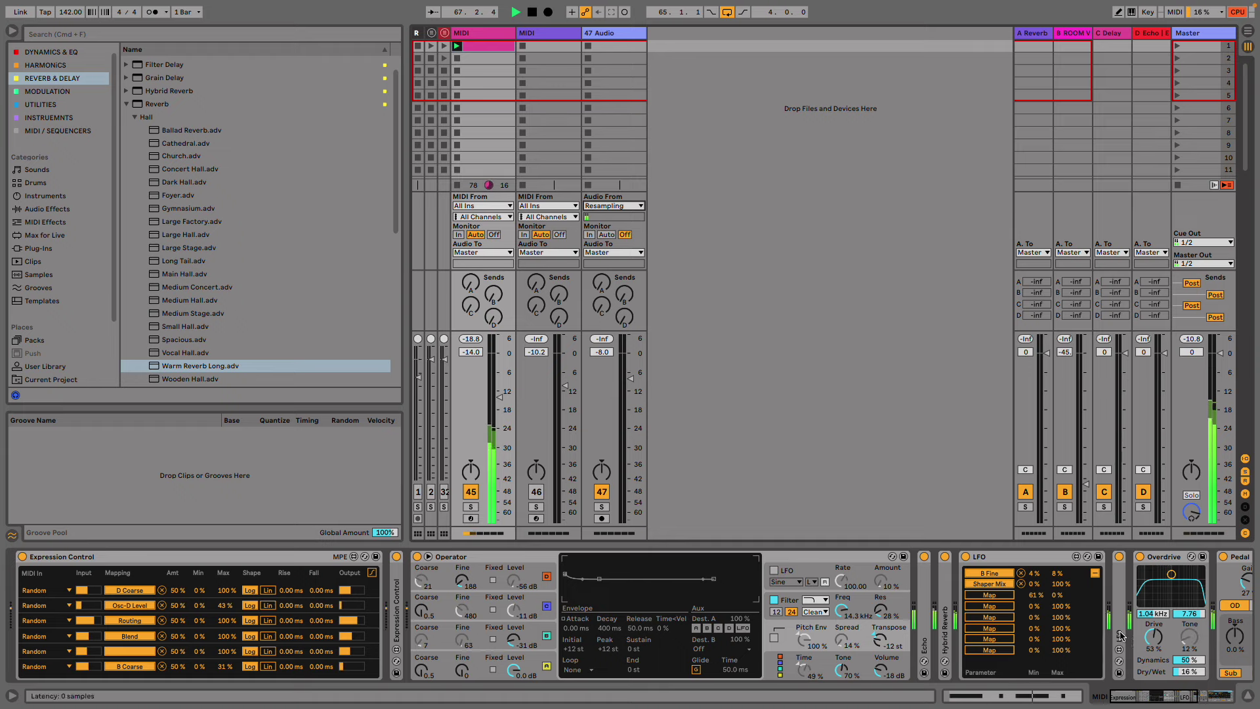
double_click(1119, 609)
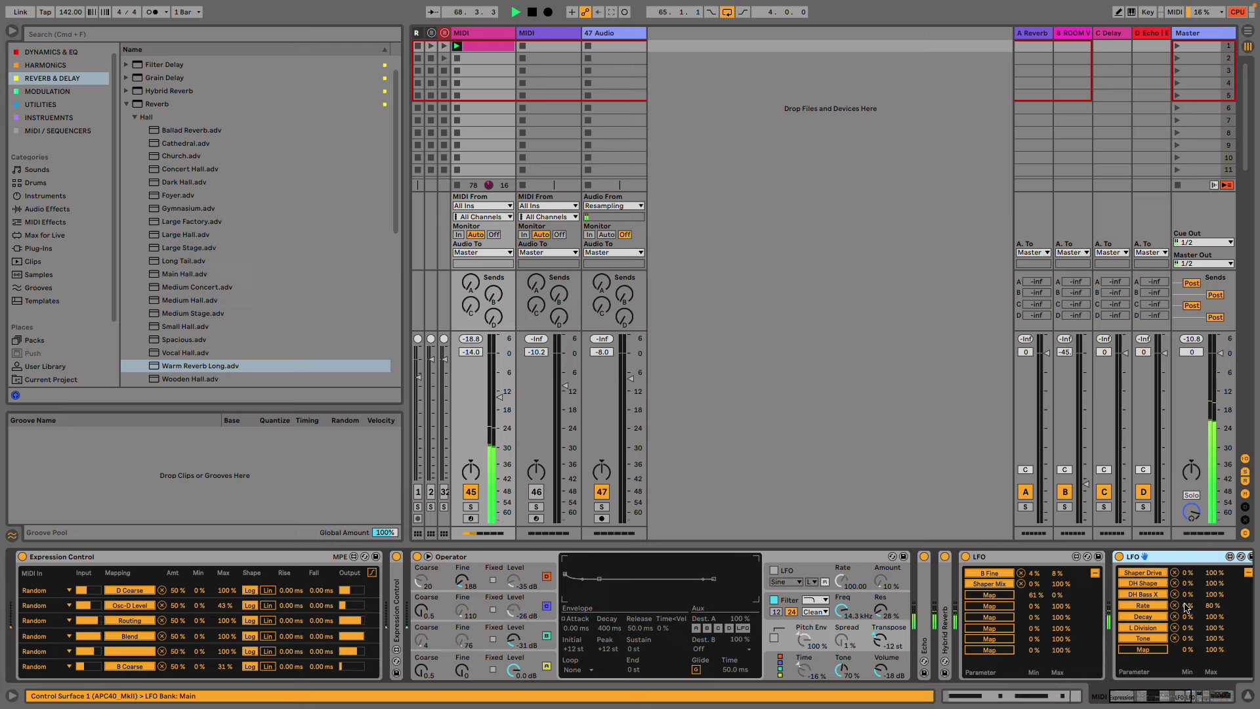
mouse_move(1210, 610)
mouse_down()
mouse_move(1215, 634)
mouse_move(1193, 603)
mouse_up()
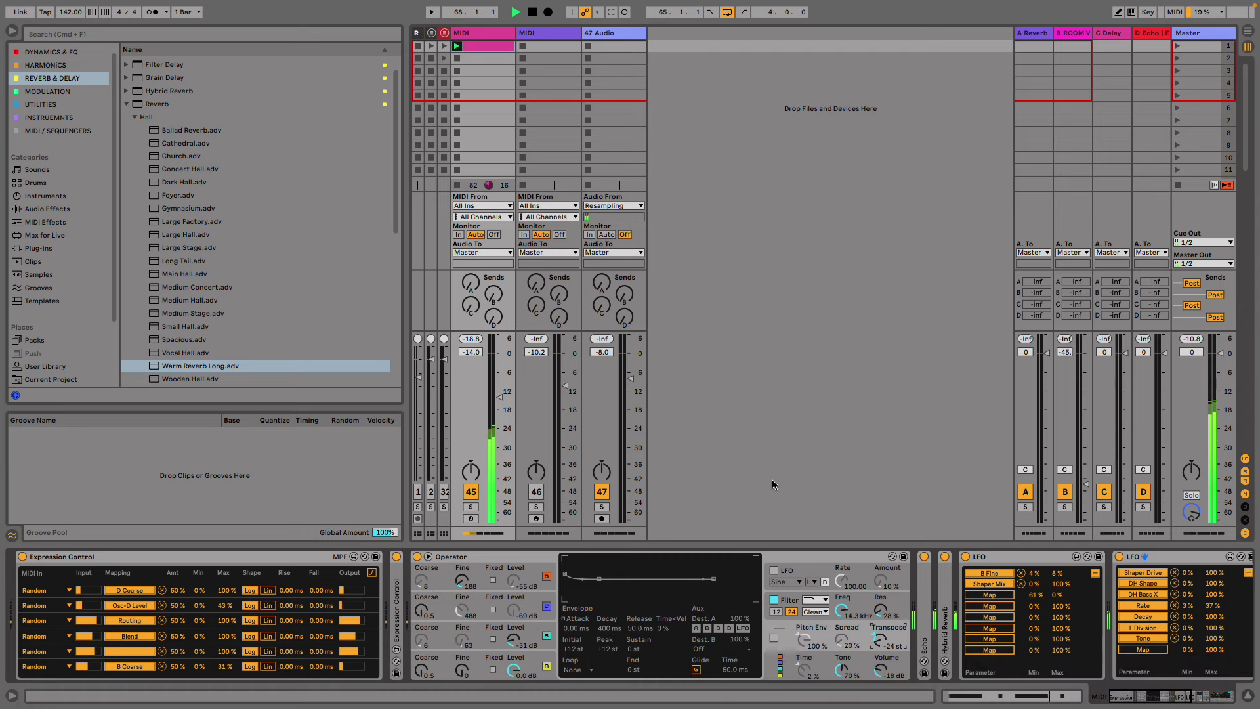
- Arm the 47 Audio track and start recording into its first clip slot
click(602, 519)
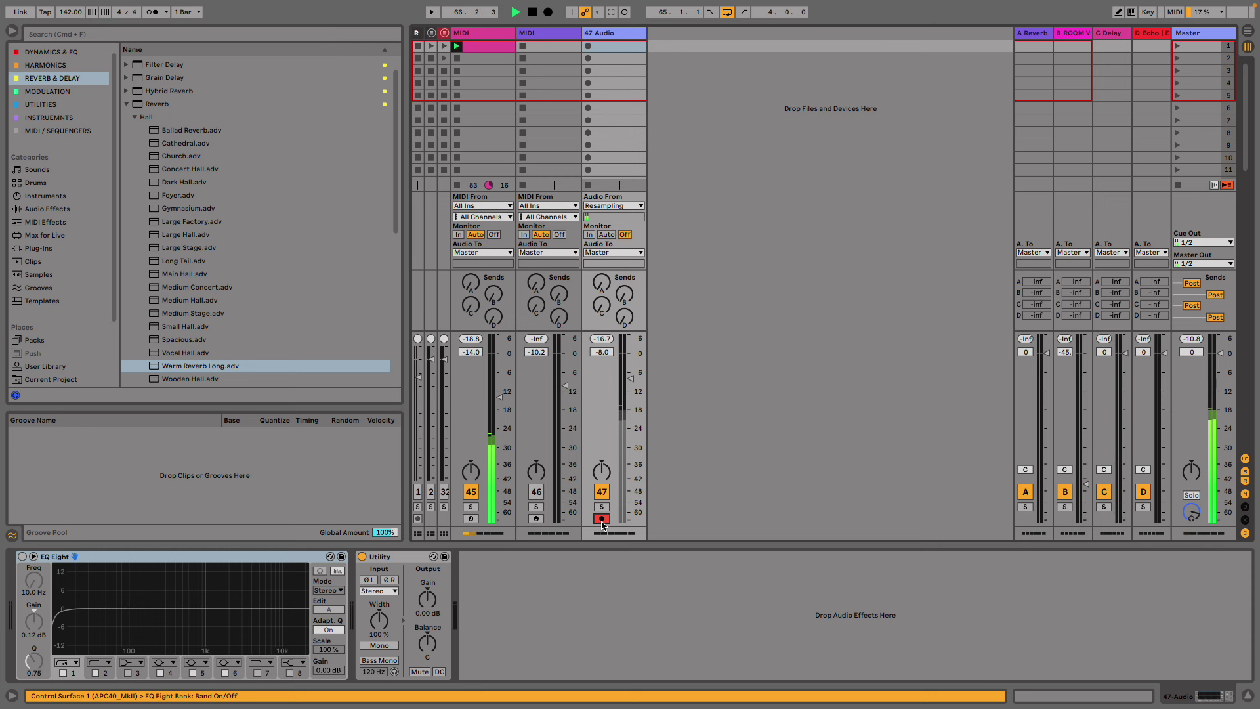
double_click(474, 45)
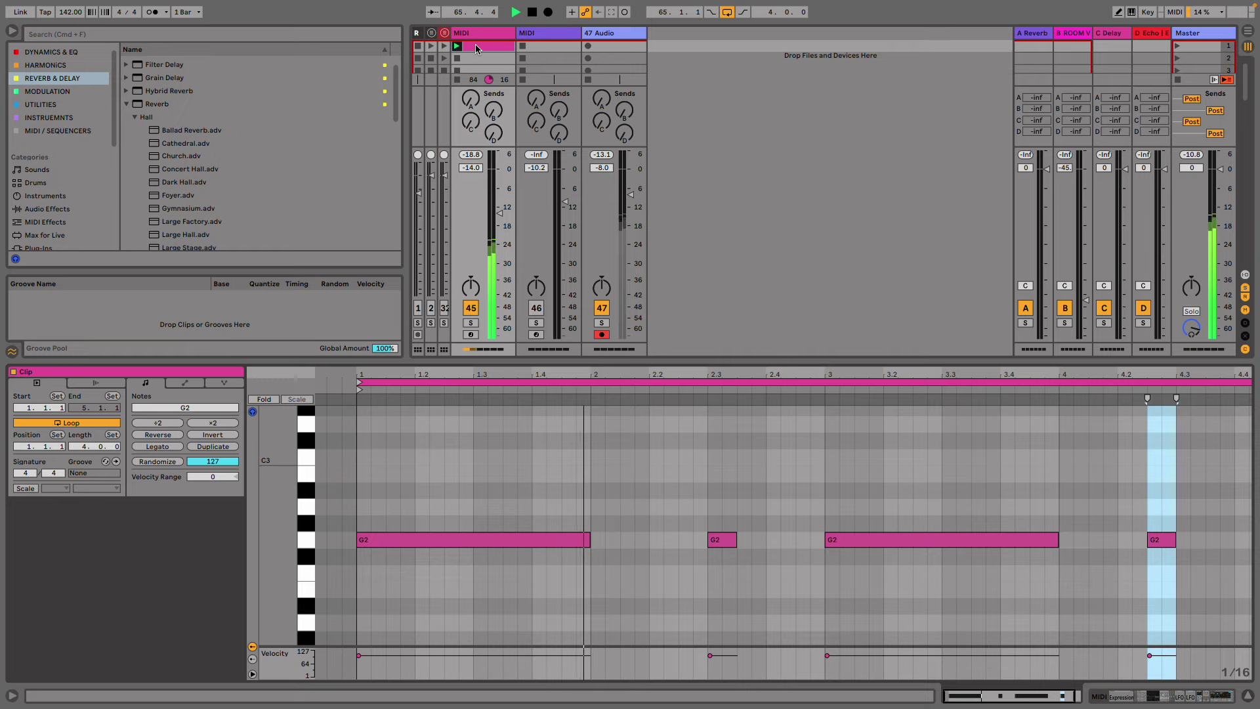
click(586, 46)
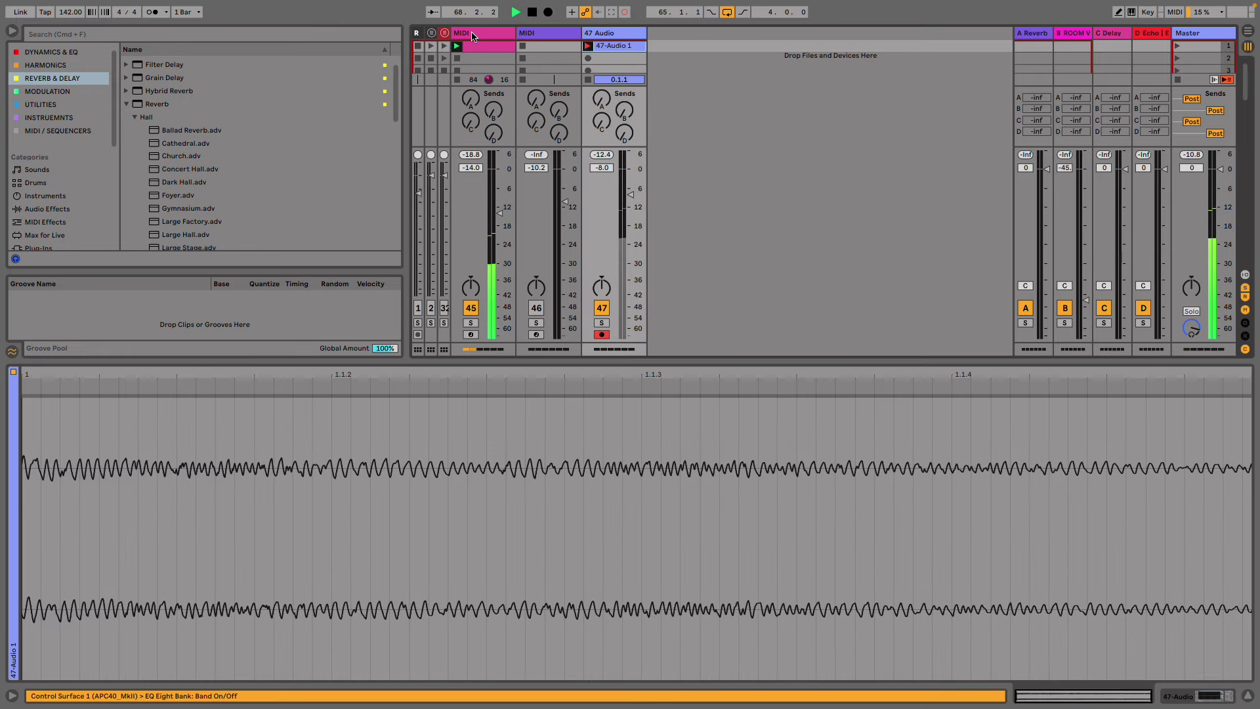
- Reopen the MIDI track's devices and, while recording, set Operator's oscillator B to -29 dB level, about 14.3 s decay and -10 dB sustain
click(473, 34)
double_click(473, 33)
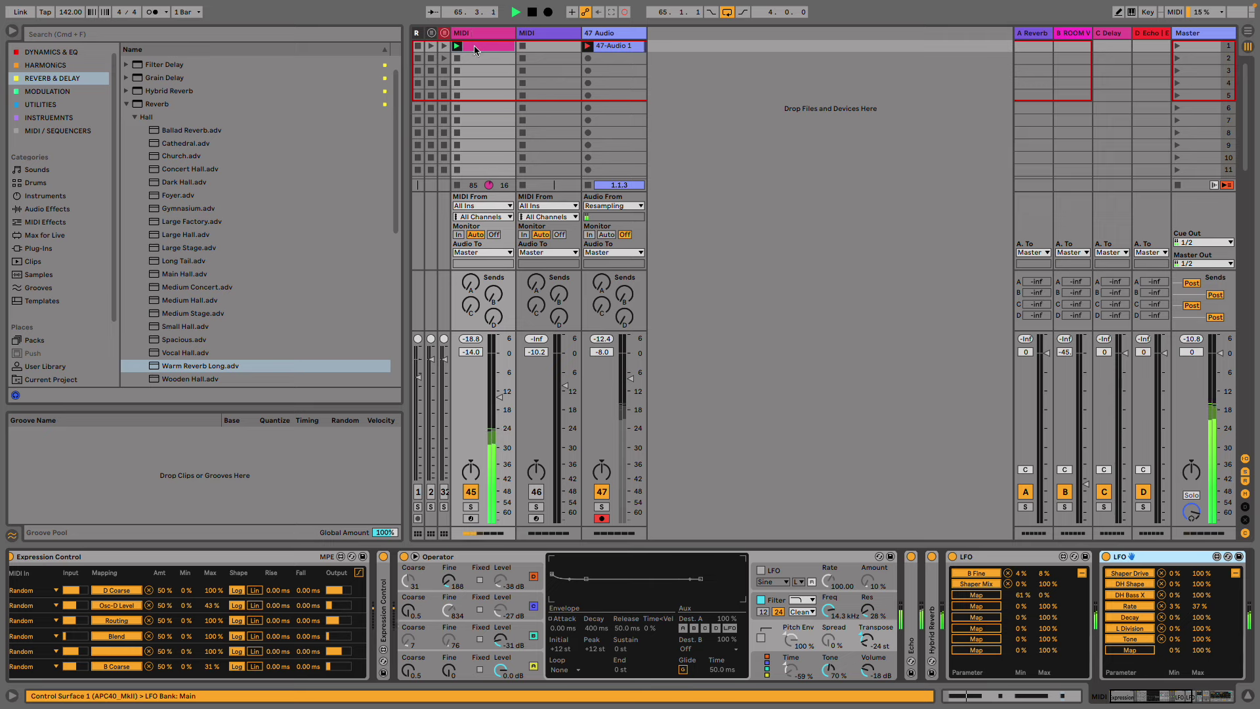
click(474, 46)
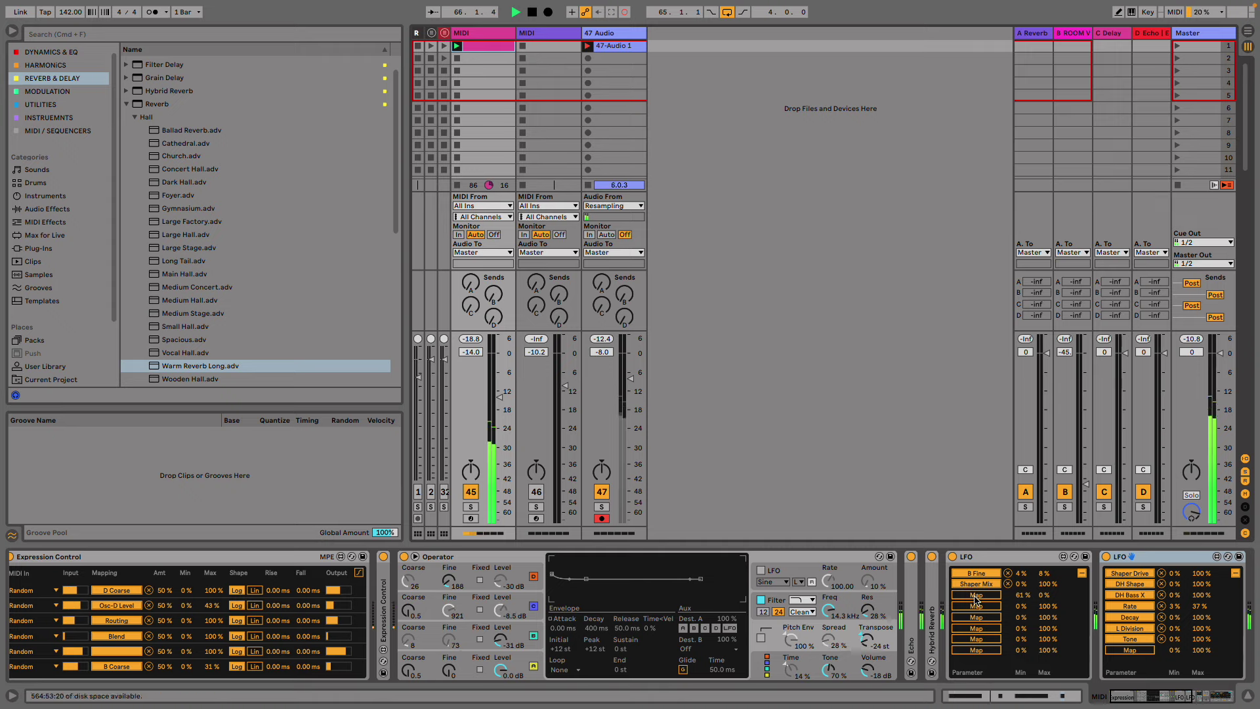
drag(500, 638, 501, 627)
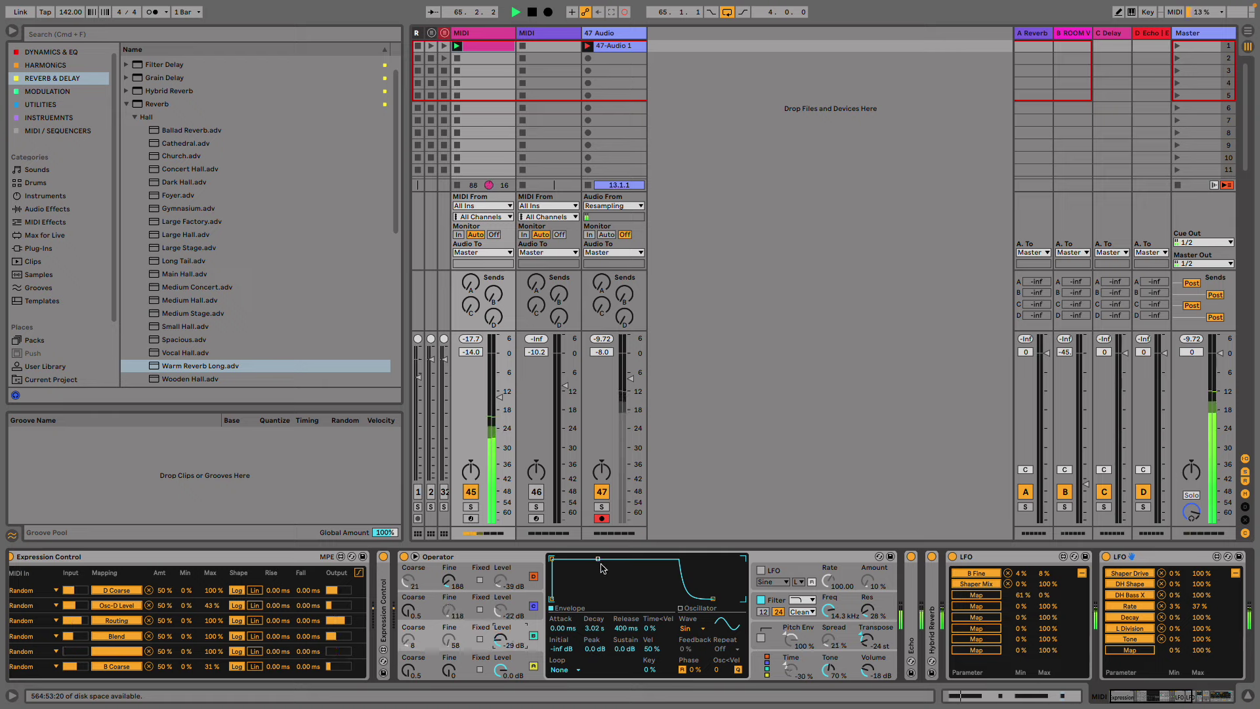
drag(601, 563, 610, 574)
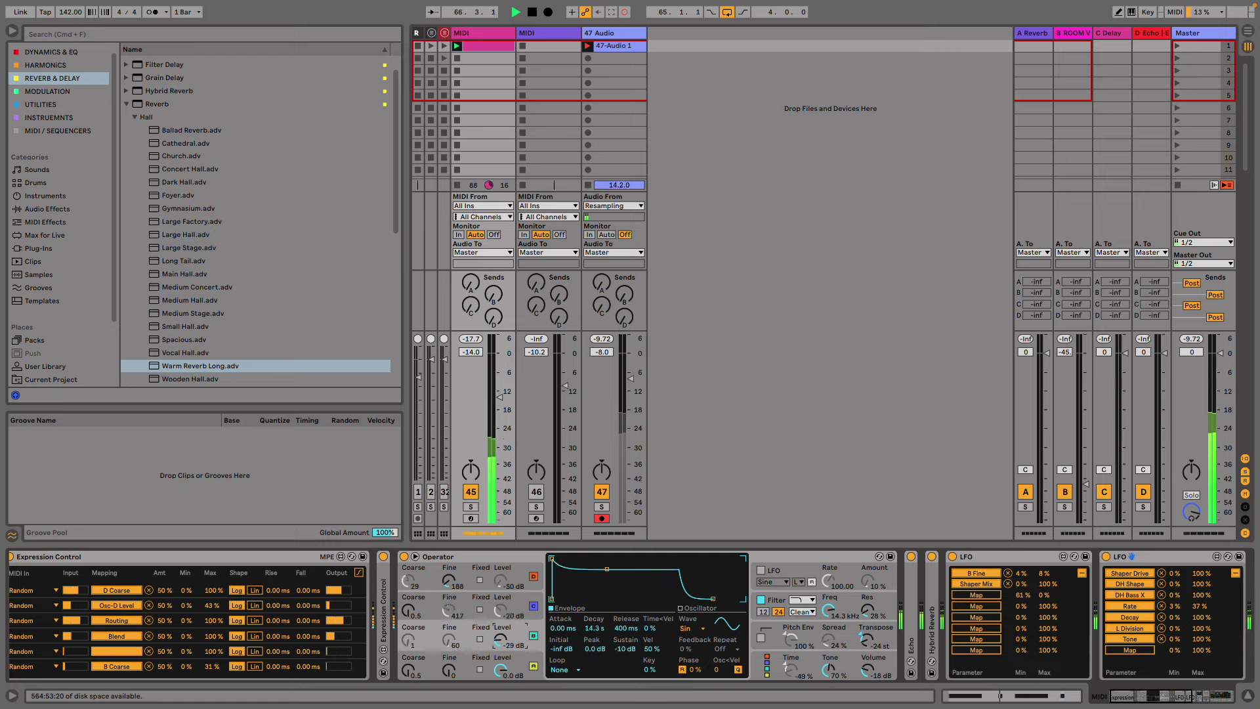
click(869, 641)
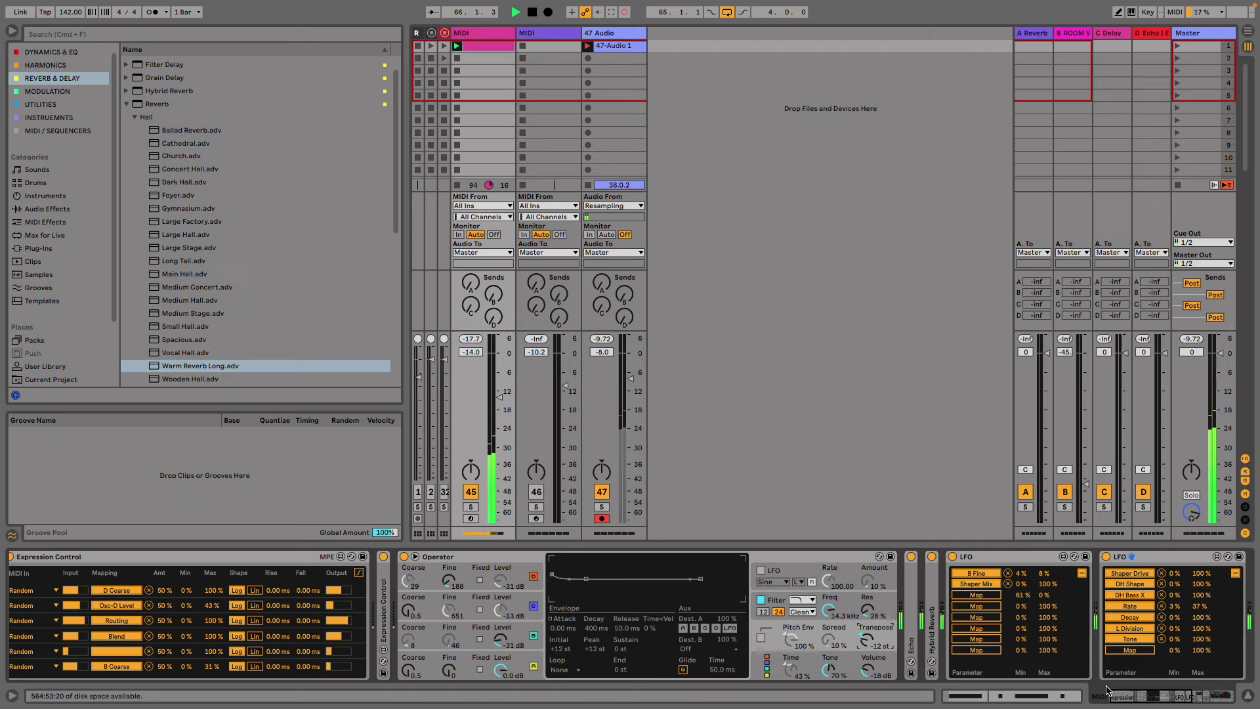
click(423, 674)
mouse_move(452, 706)
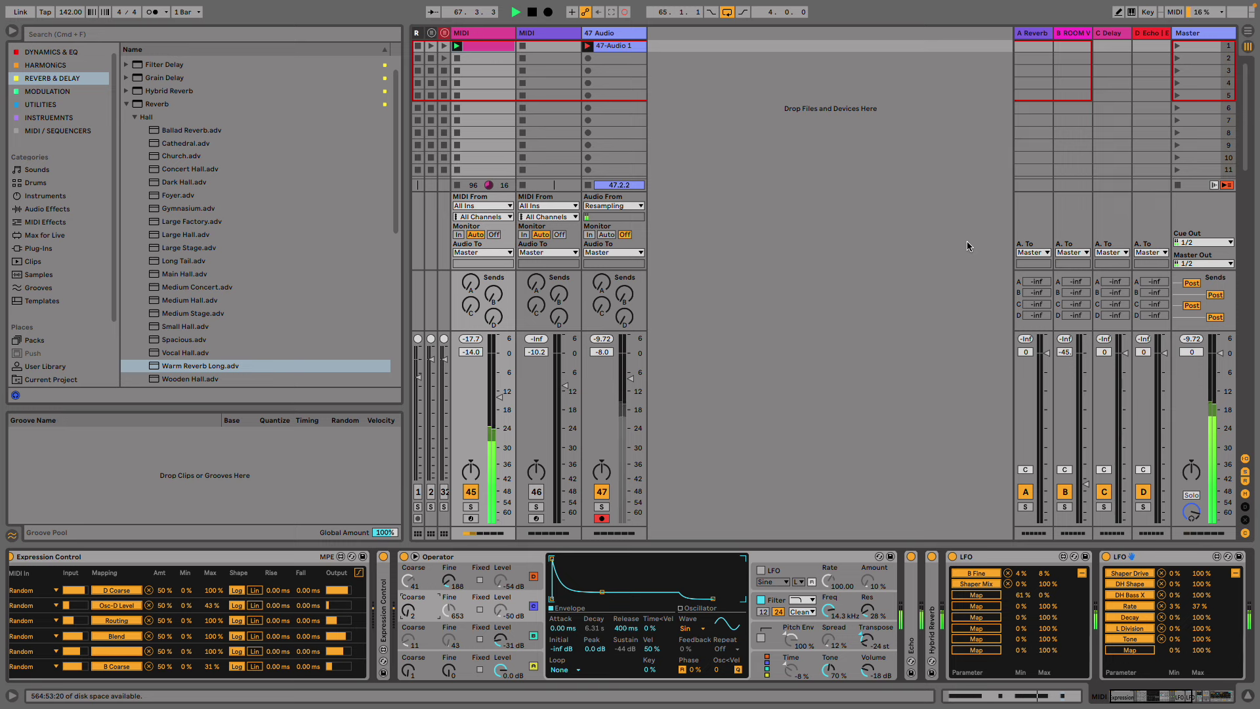
- Check the waveform being recorded on the 47 Audio track, stop recording, and open the finished 47-Audio 1 clip
double_click(615, 46)
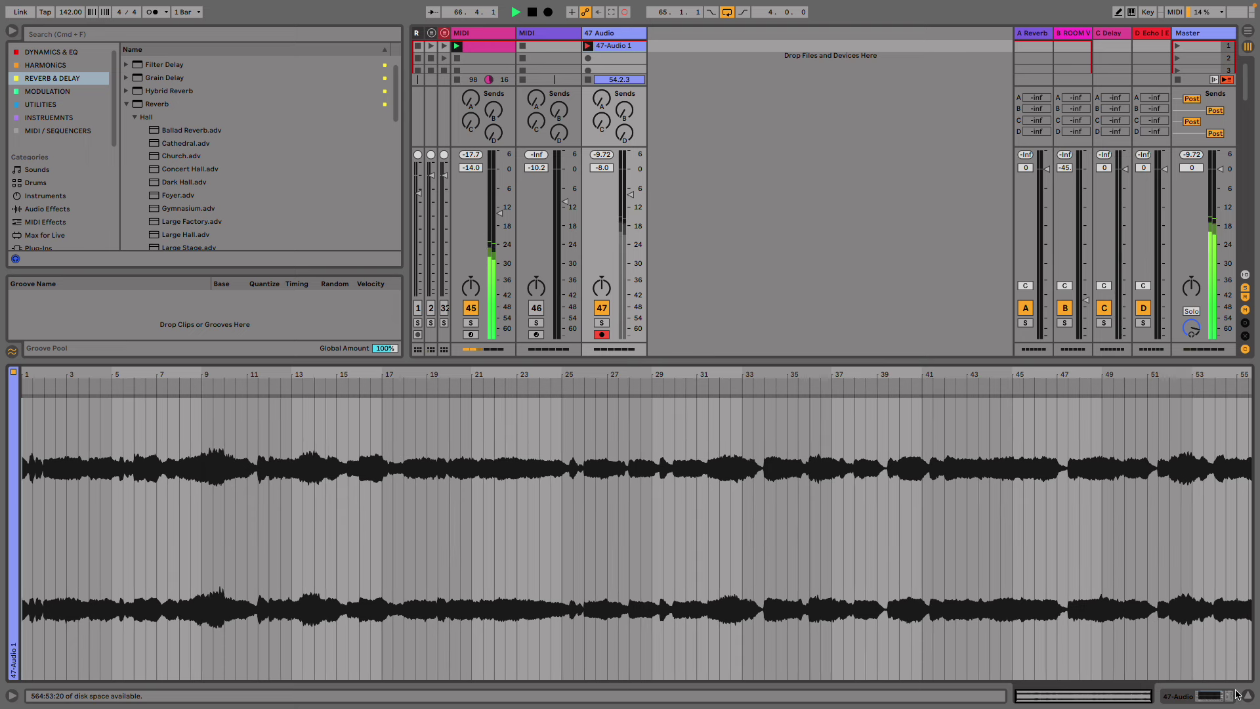
click(1171, 697)
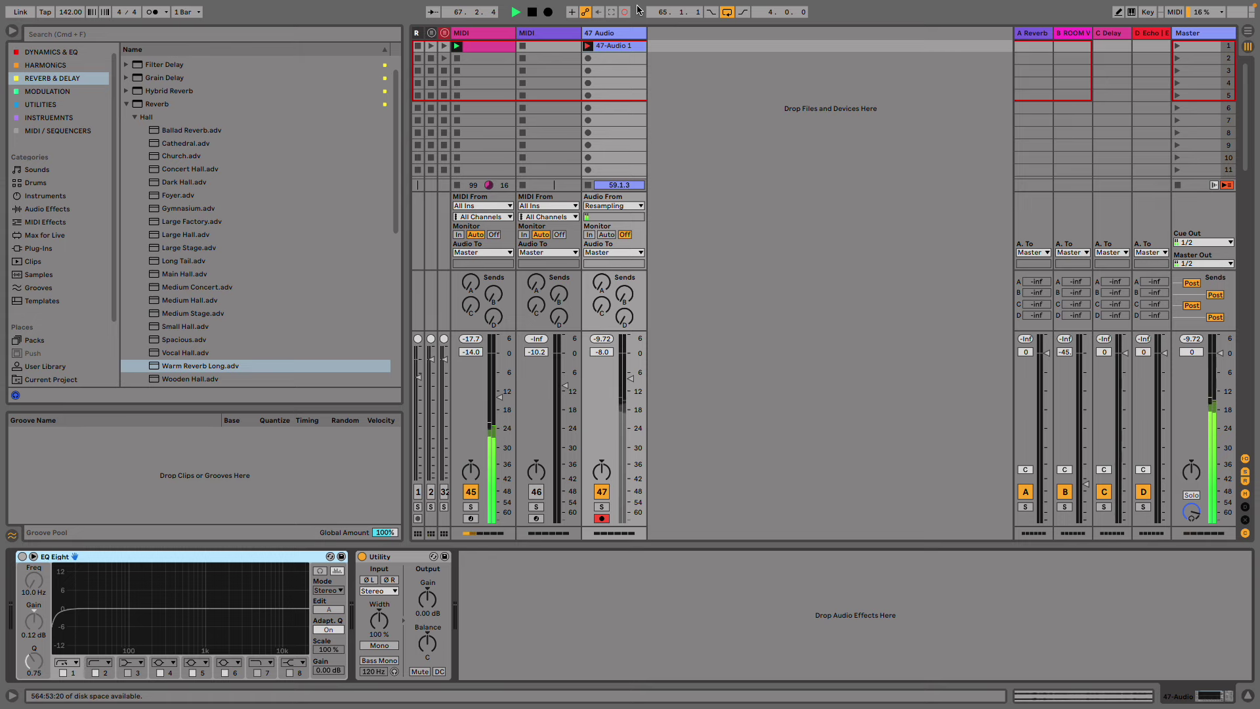
key(space)
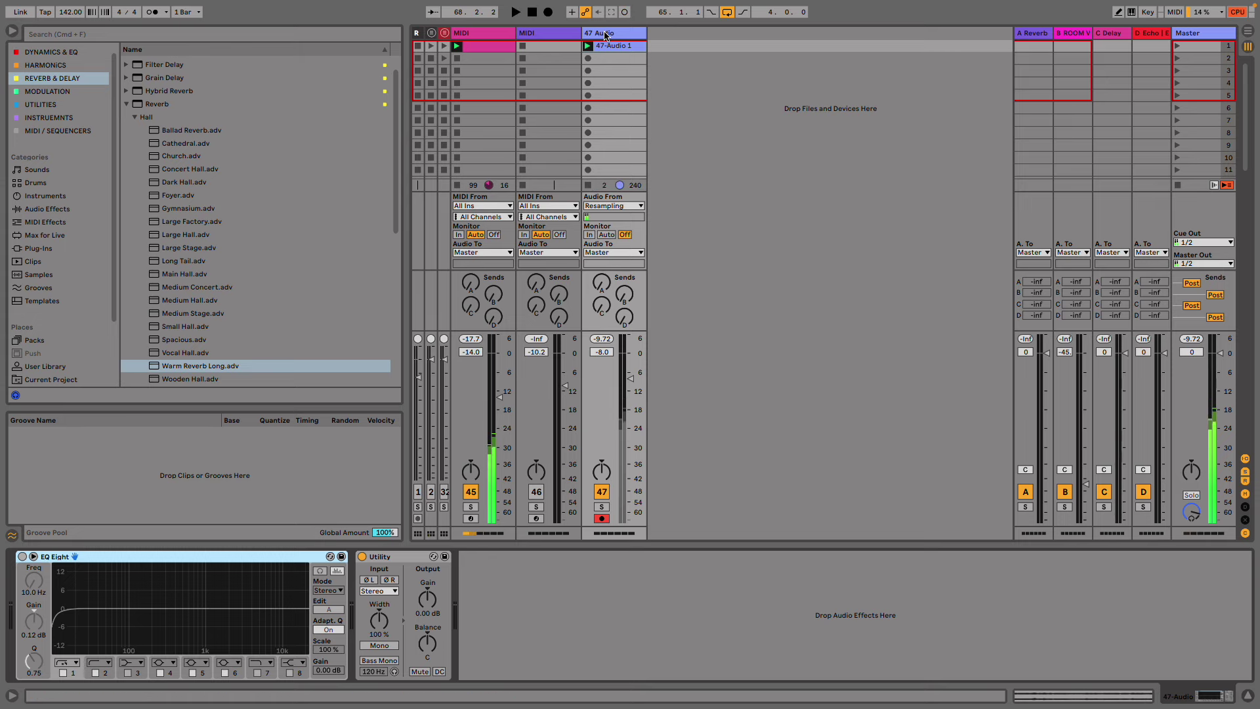
double_click(607, 46)
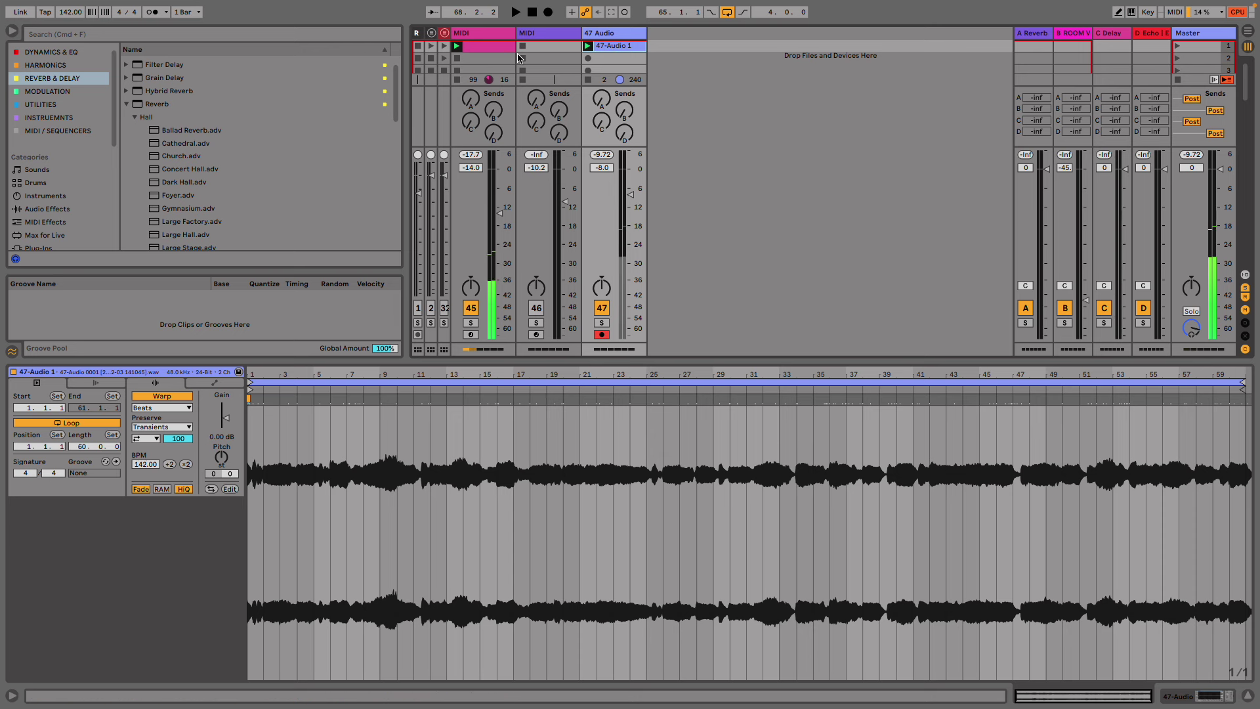
- Stop the MIDI clip and copy the 47-Audio 1 clip onto the 47 Audio track at bar 3 in Arrangement View
click(479, 47)
click(456, 80)
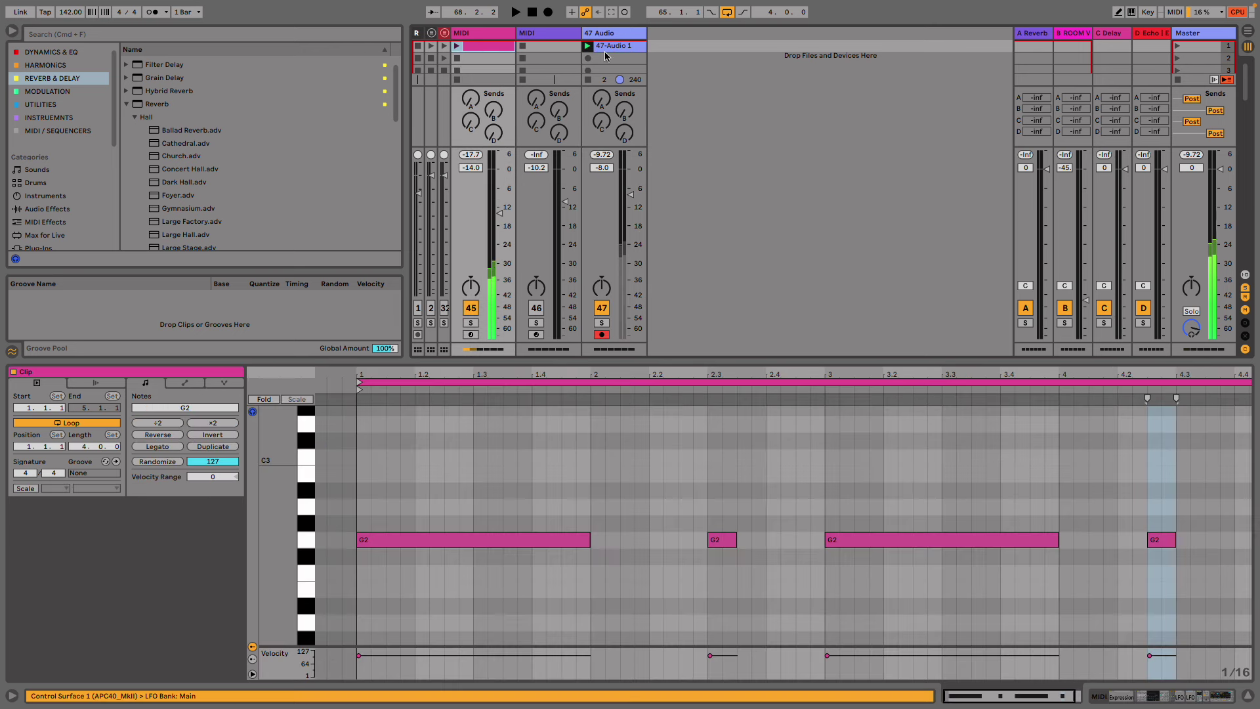
click(609, 47)
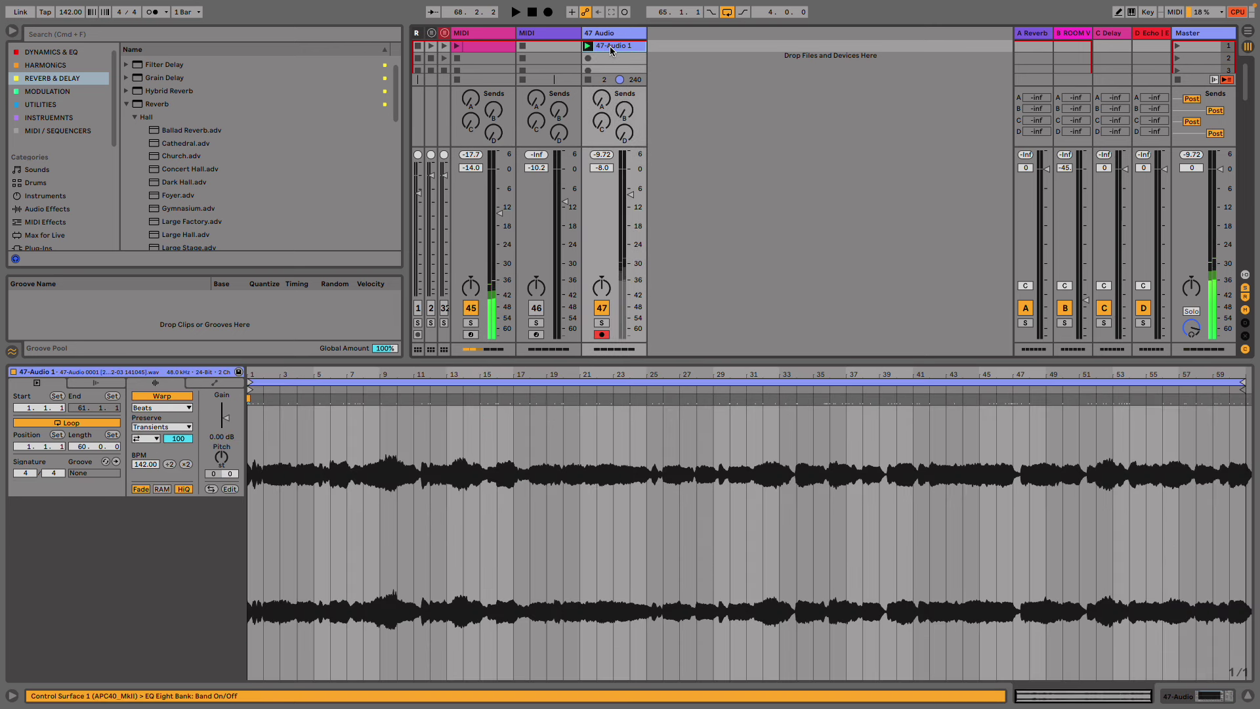
key(Tab)
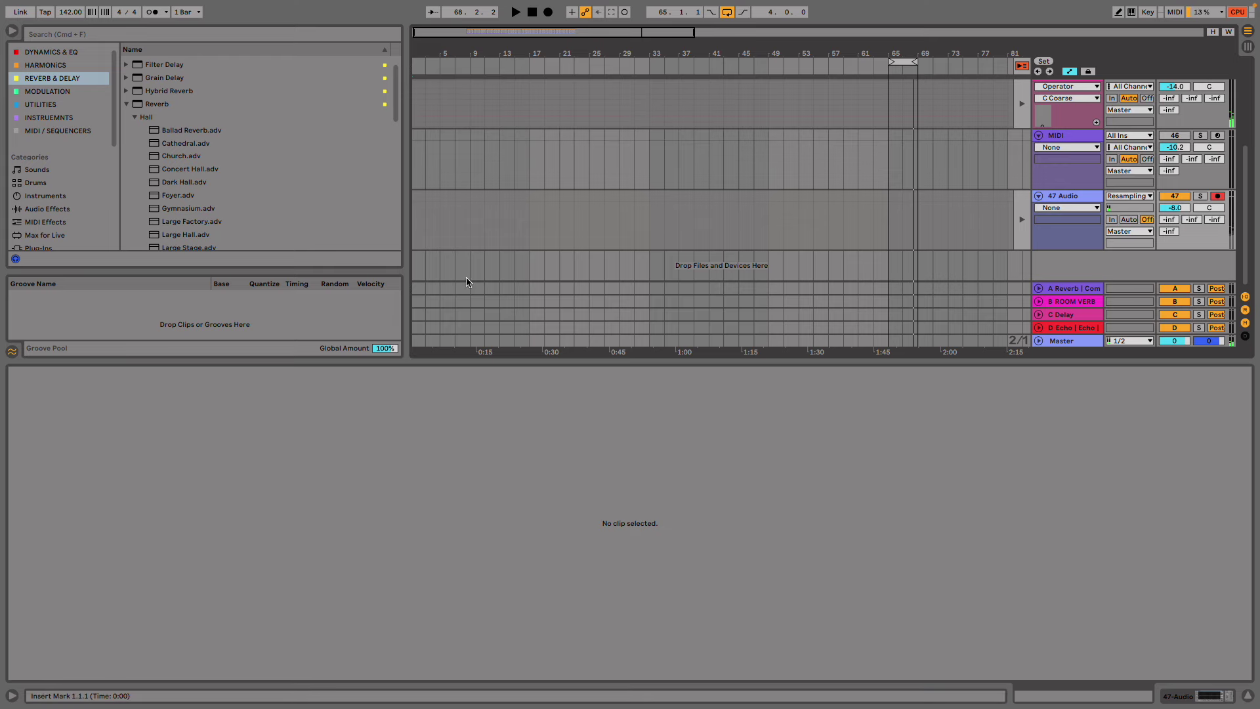
click(423, 217)
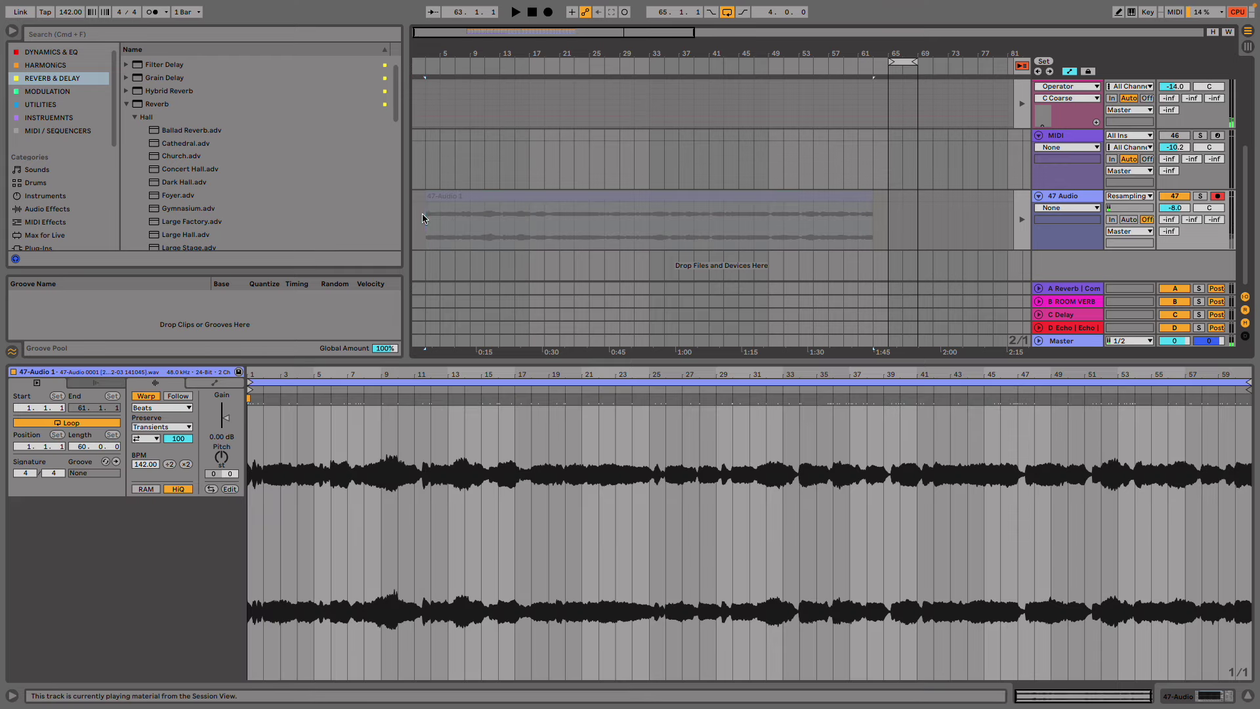
- Enlarge the 47 Audio track's height in the Arrangement
drag(1087, 247, 1087, 315)
scroll(735, 228, down, 2)
scroll(739, 227, up, 3)
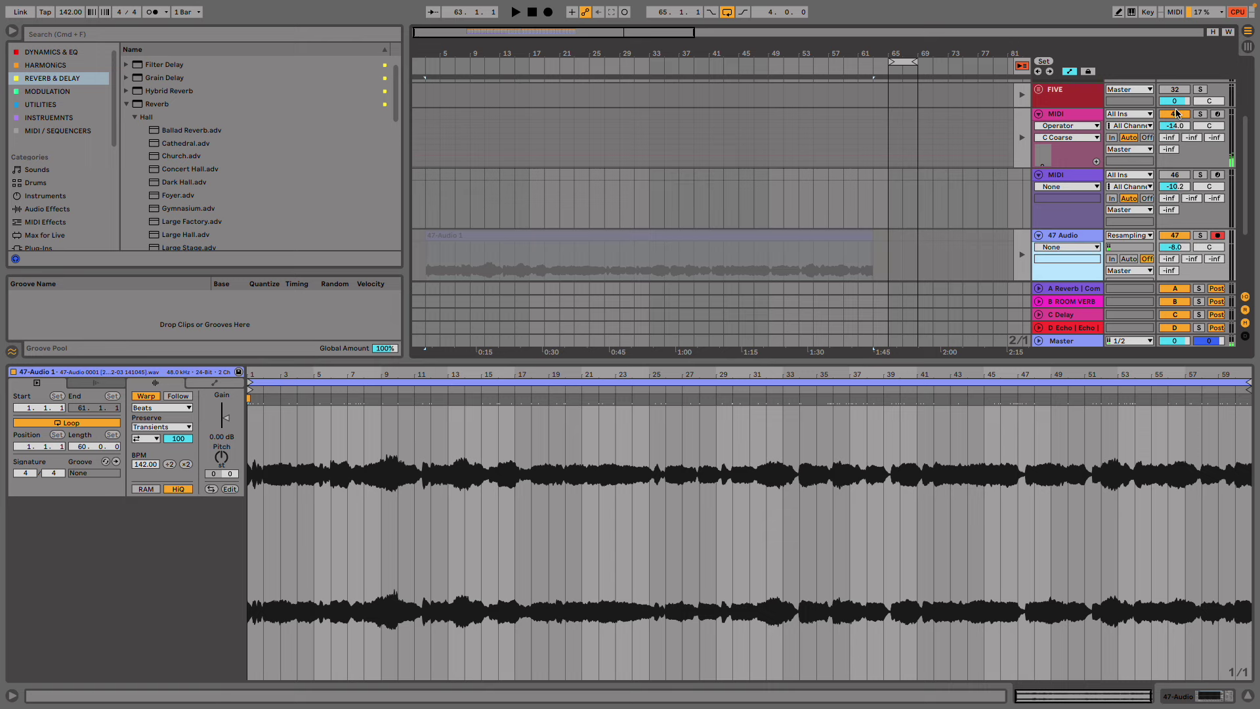
scroll(672, 227, down, 2)
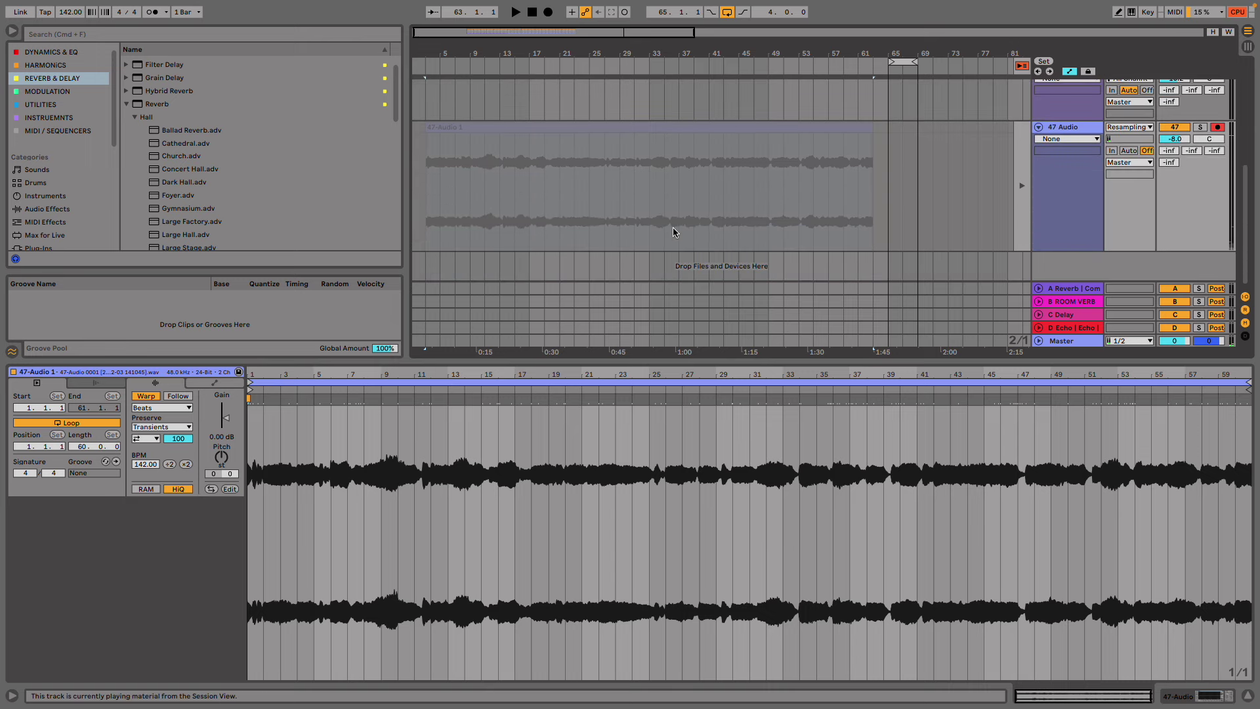
- Record a four-bar take onto the 47 Audio track in the Arrangement, starting at bar 65
click(885, 102)
scroll(1130, 151, up, 2)
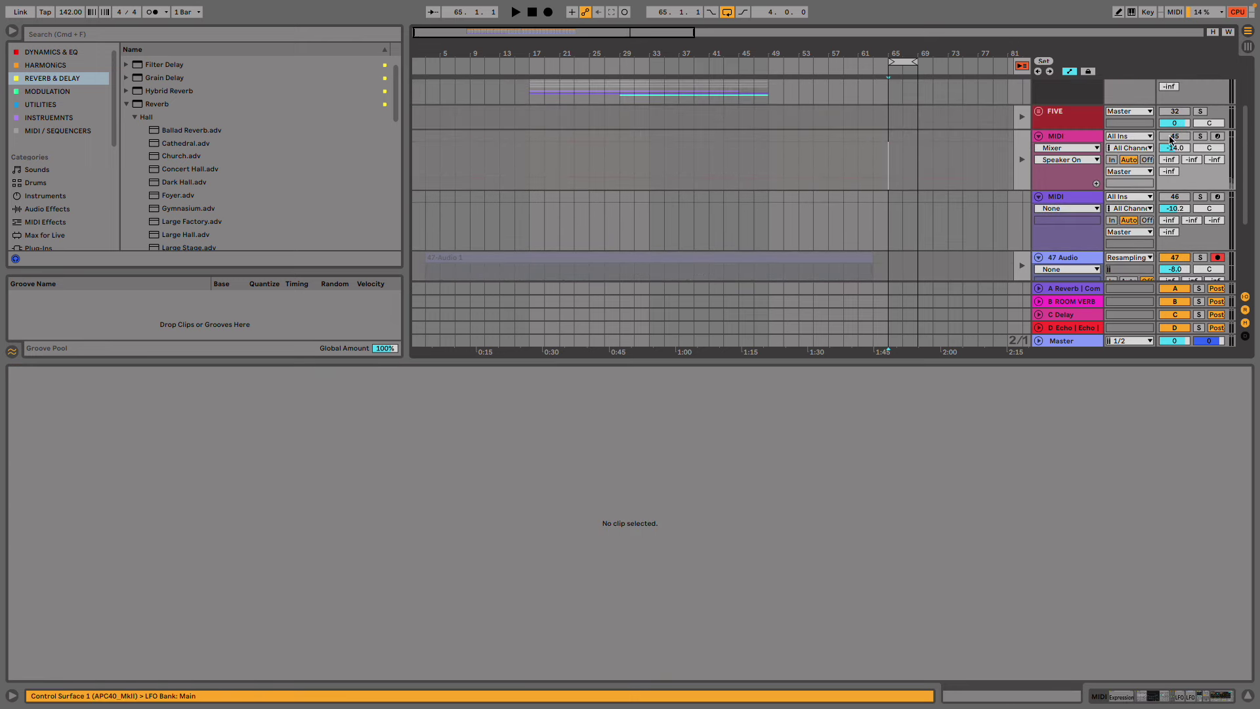
click(550, 12)
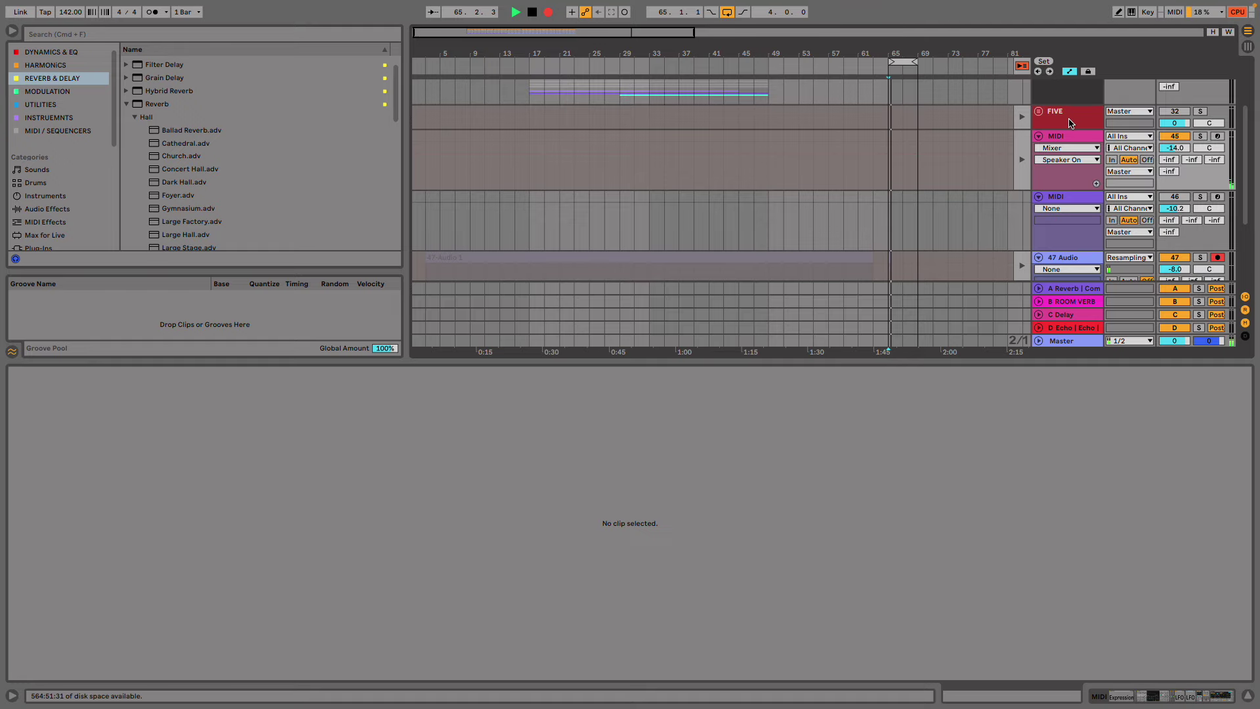
key(Tab)
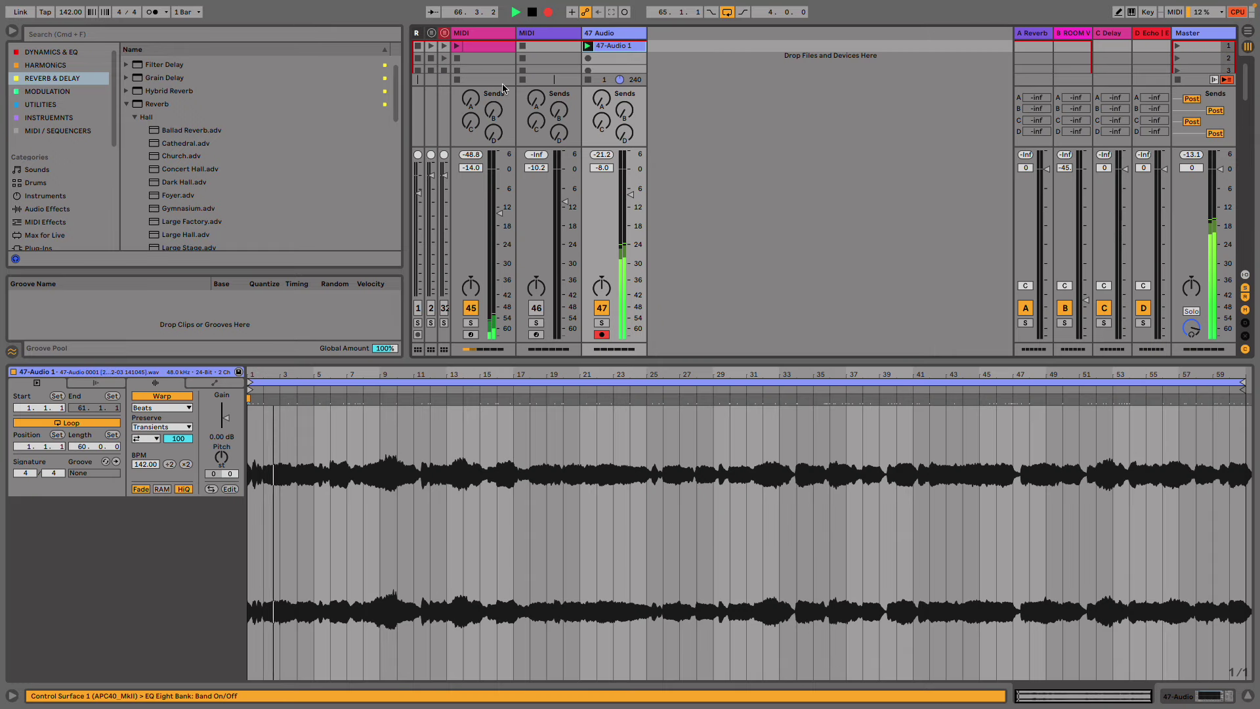
key(Tab)
key(Tab)
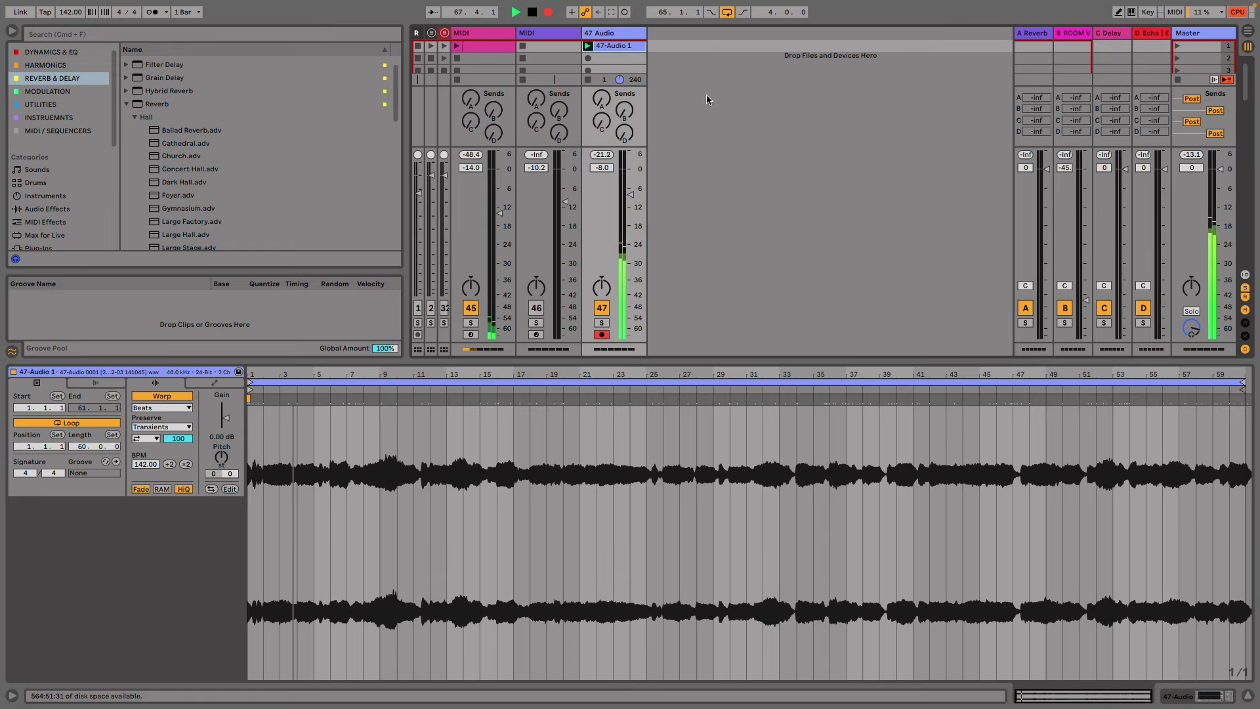
key(Tab)
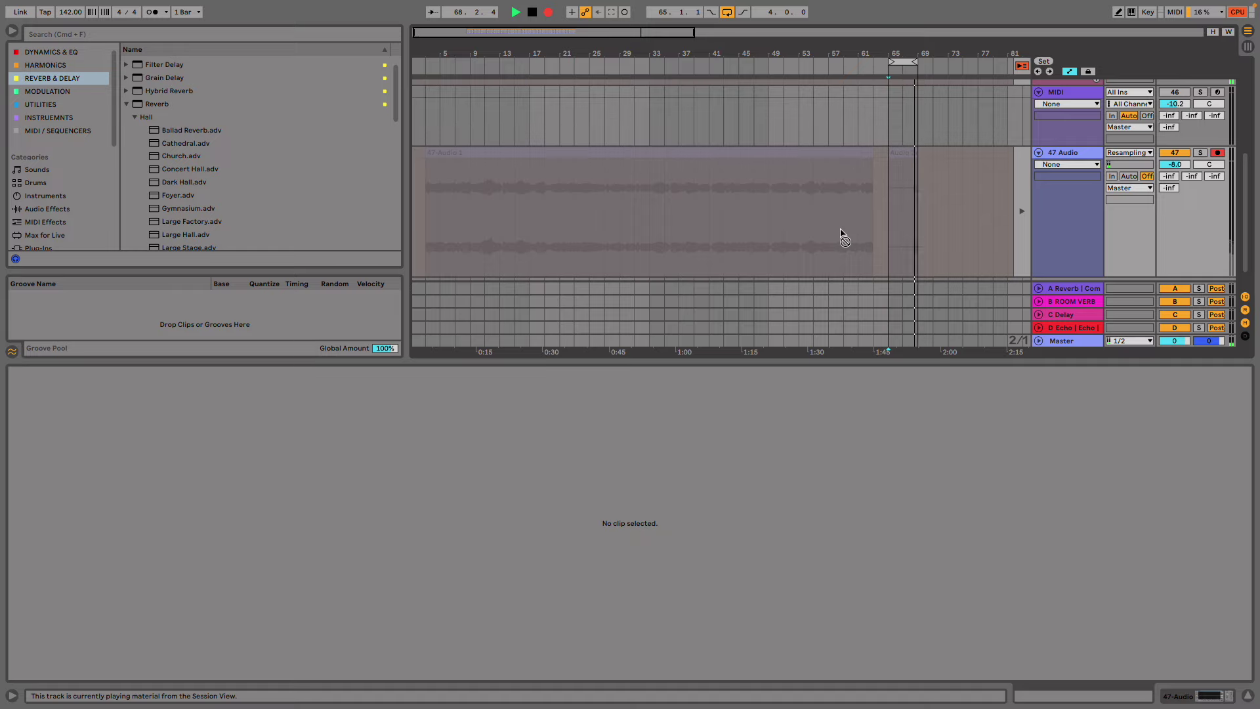
click(889, 153)
key(space)
- Move the Audio 2 take from the Arrangement to a new audio track in Session View
scroll(889, 153, down, 1)
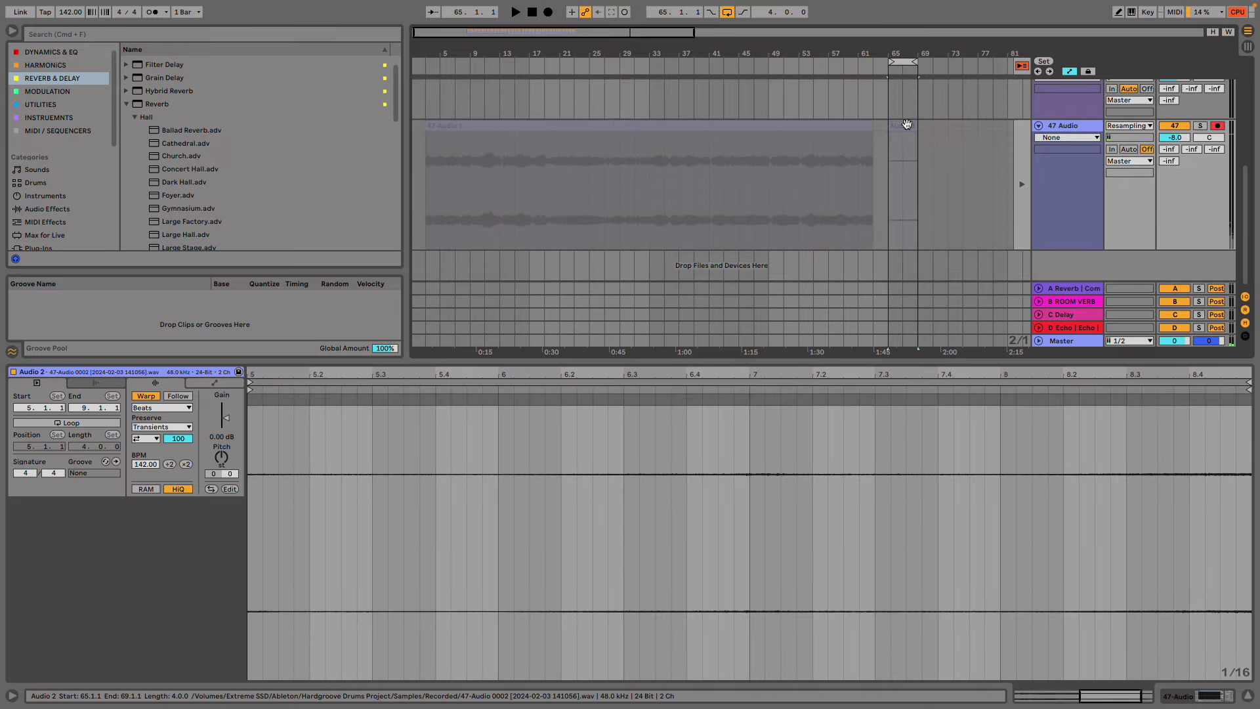
drag(903, 124, 663, 46)
key(Tab)
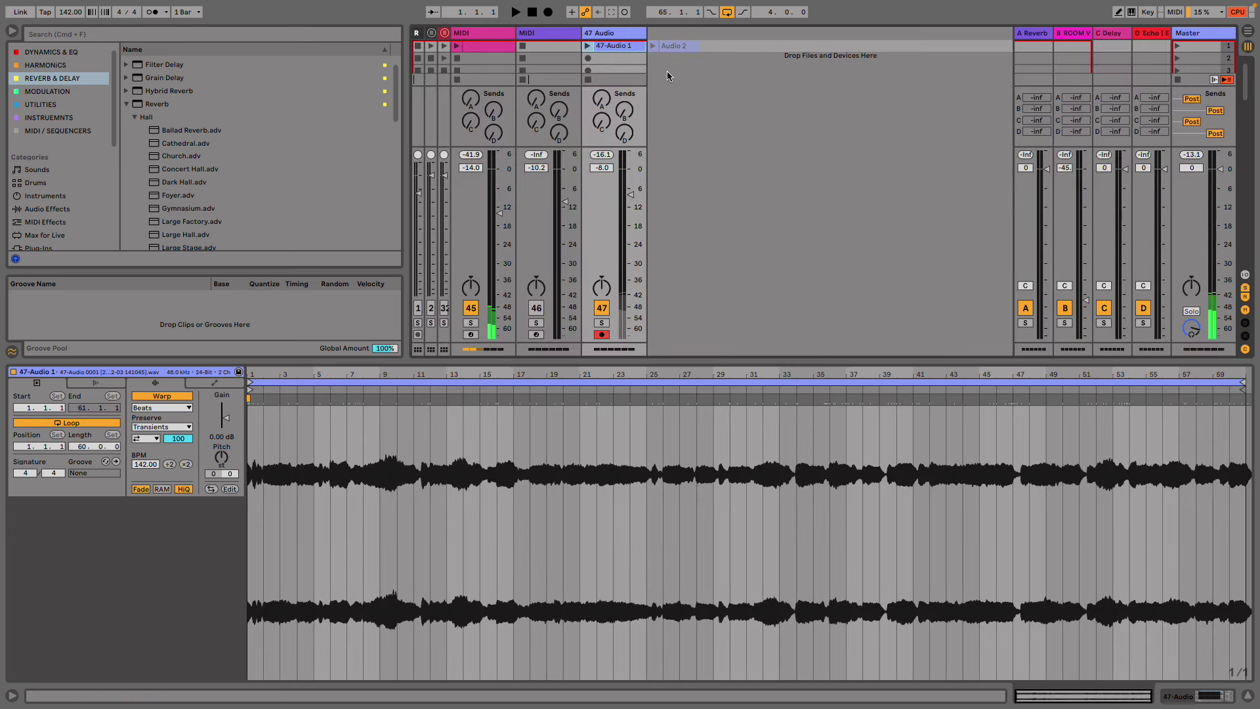
- Loop the Audio 2 clip from 6.4.1 with a length of three beats and raise its gain to 6.94 dB
drag(497, 451, 986, 467)
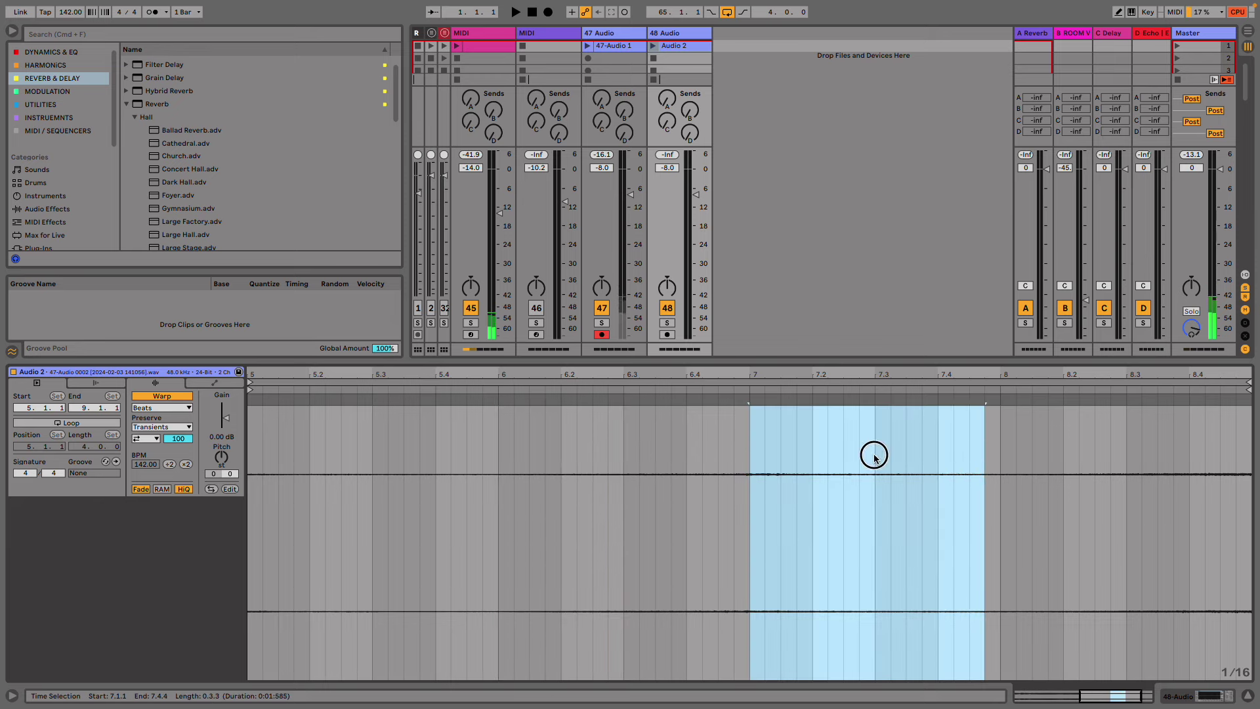
drag(874, 455, 672, 471)
key(super+l)
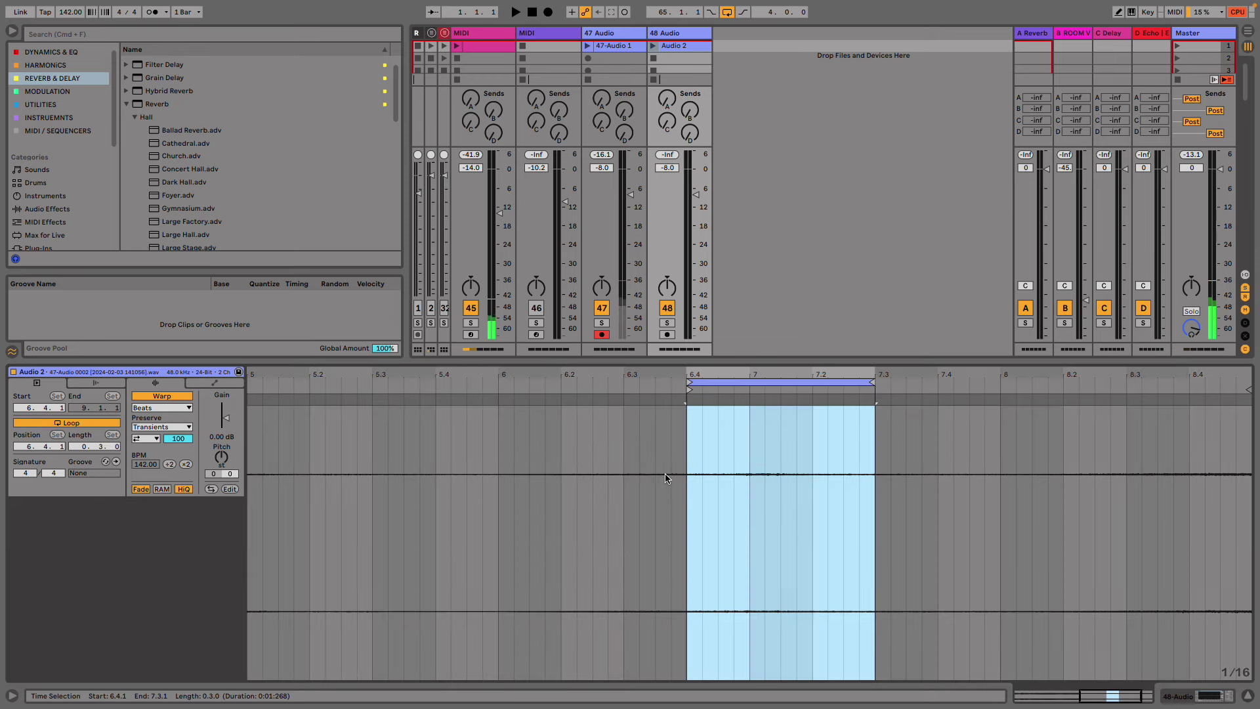
drag(224, 417, 224, 394)
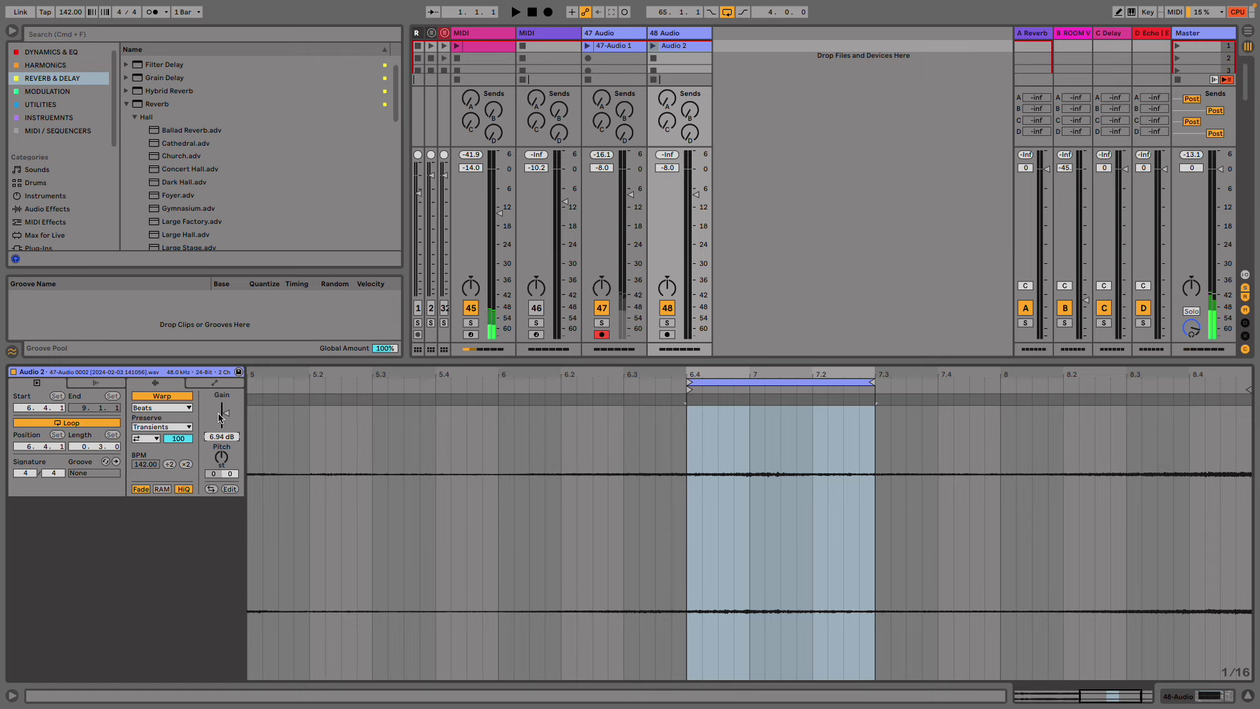
- Add the ZA_Chop n Chain Live 11.adg rack and a Compressor to the 48 Audio track
click(54, 55)
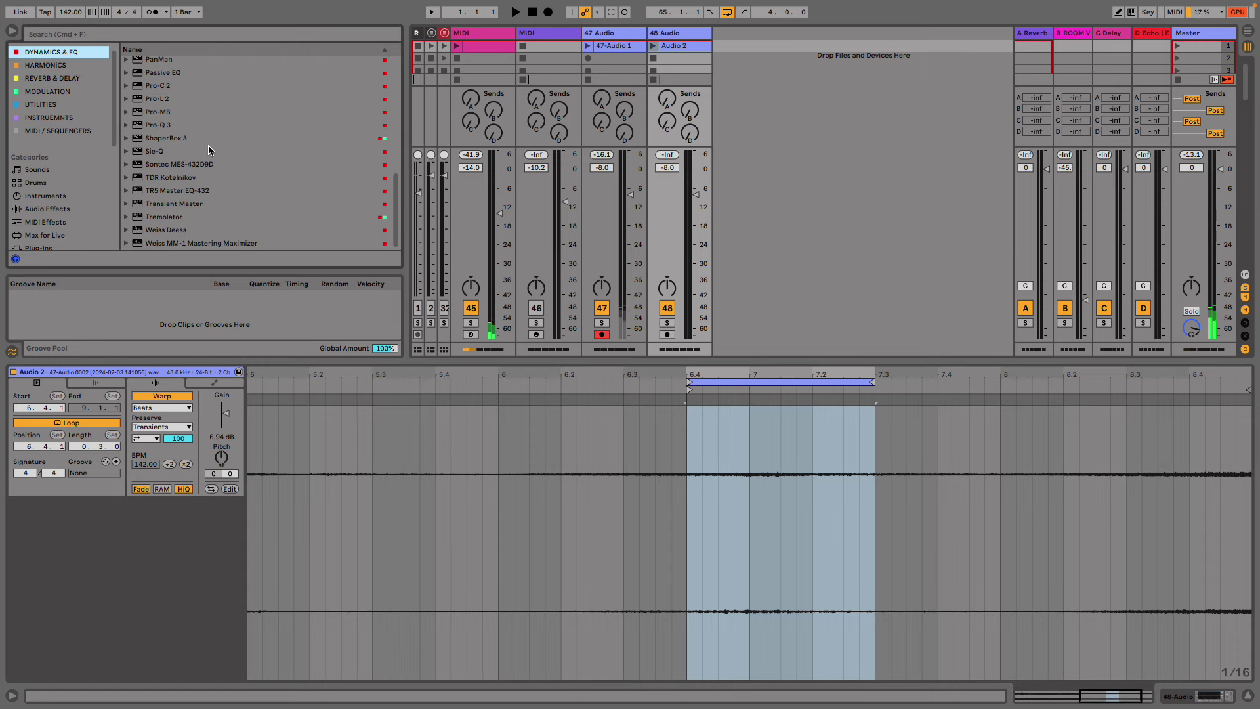
scroll(200, 135, up, 10)
click(226, 189)
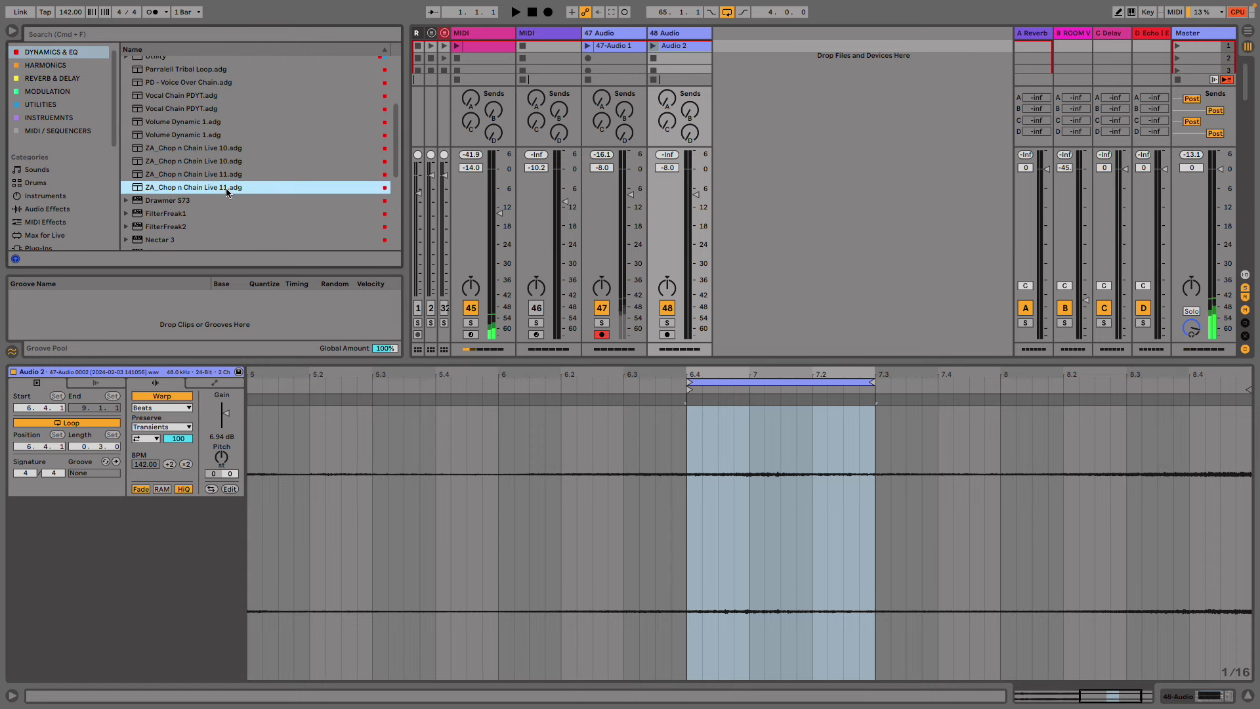
key(Return)
scroll(151, 137, up, 5)
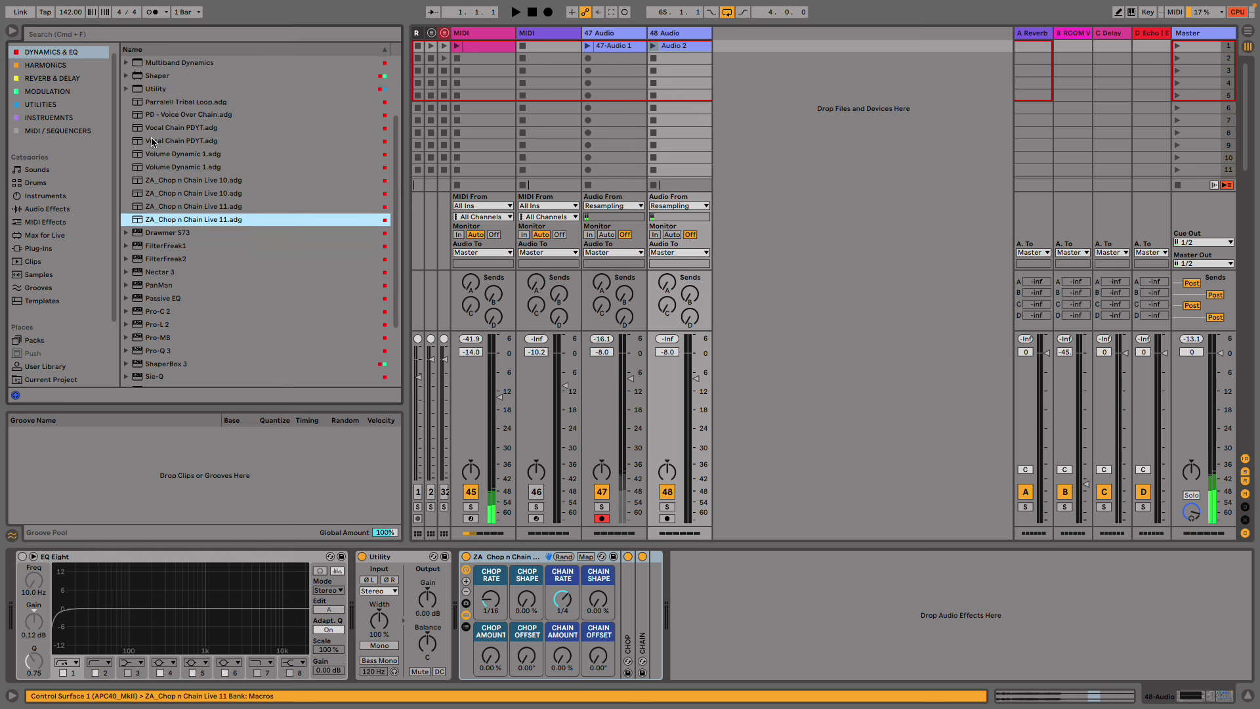
click(185, 87)
key(Return)
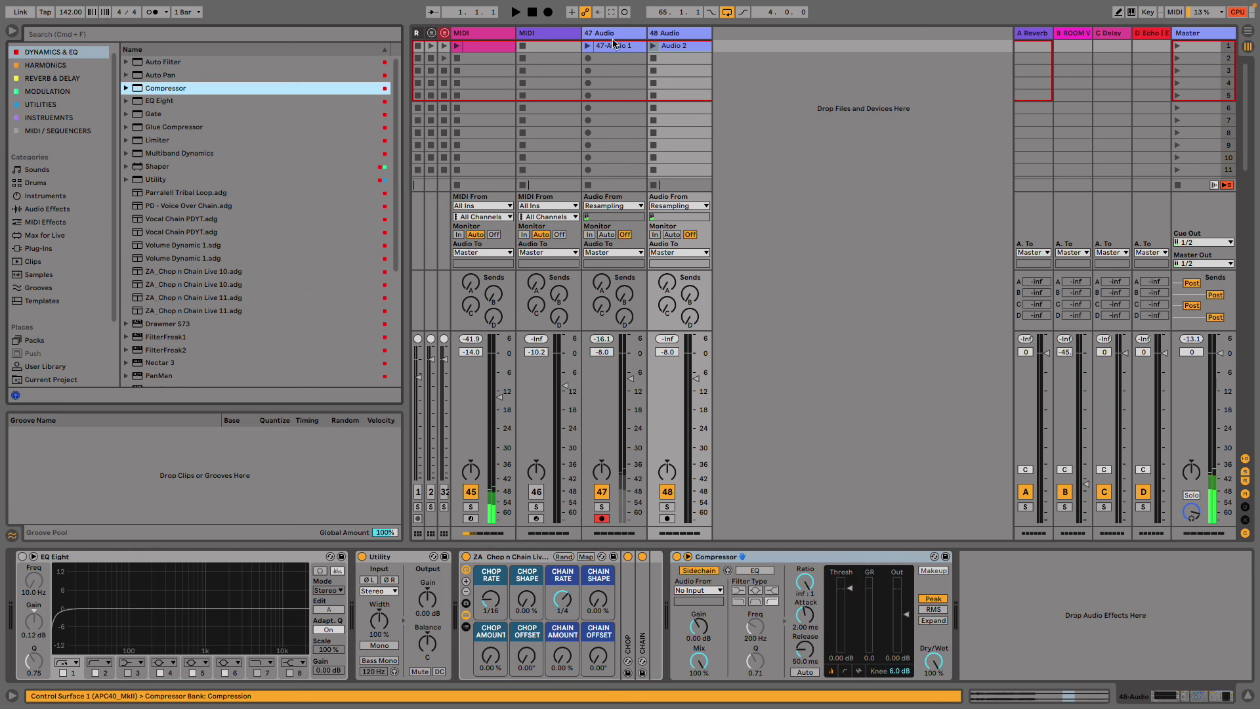
- Show the 47 Audio track in the Arrangement and restore playback of its arrangement clips
click(618, 33)
key(Tab)
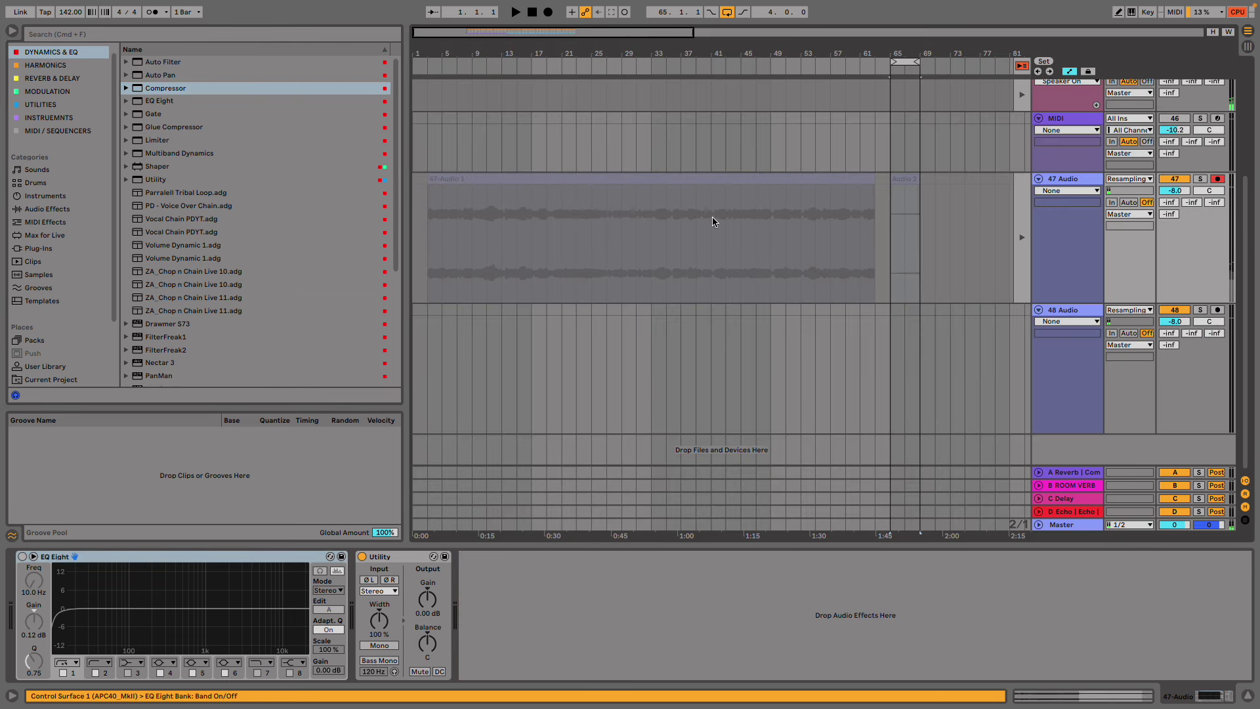
click(1021, 66)
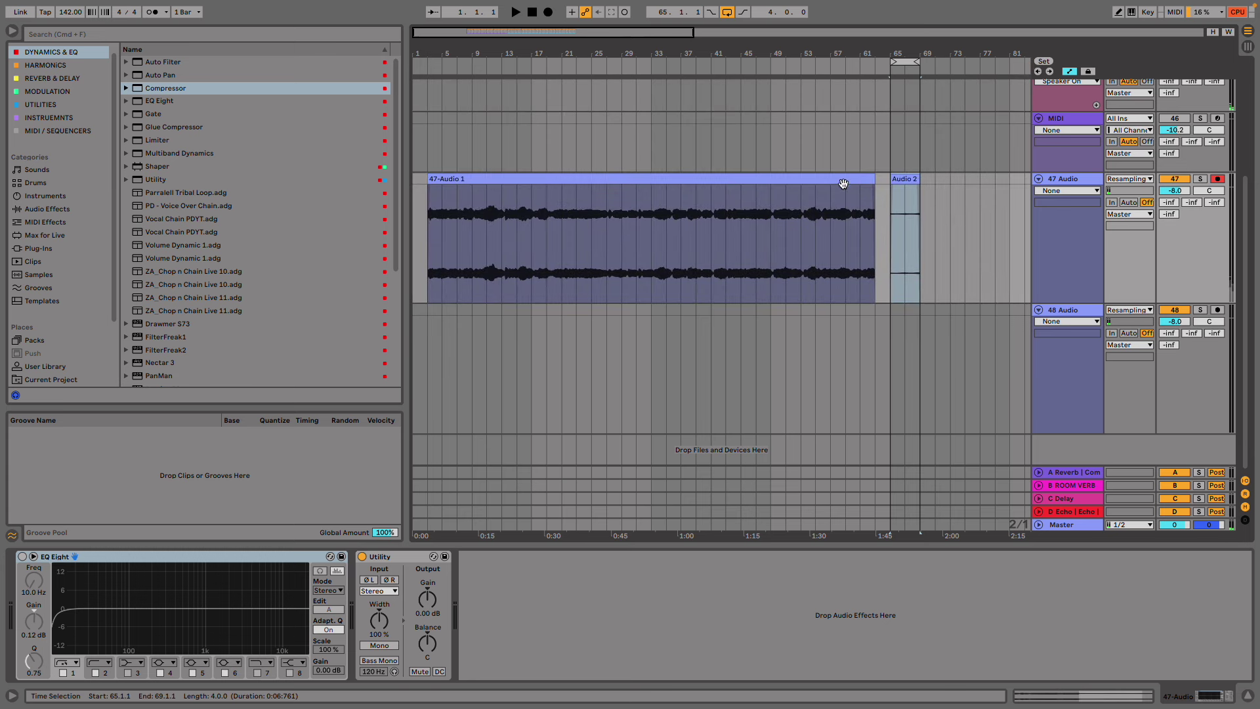
- Extend the 47-Audio 1 arrangement clip over the Audio 2 clip to bar 131 and turn off its looping
drag(873, 178, 1185, 190)
double_click(863, 175)
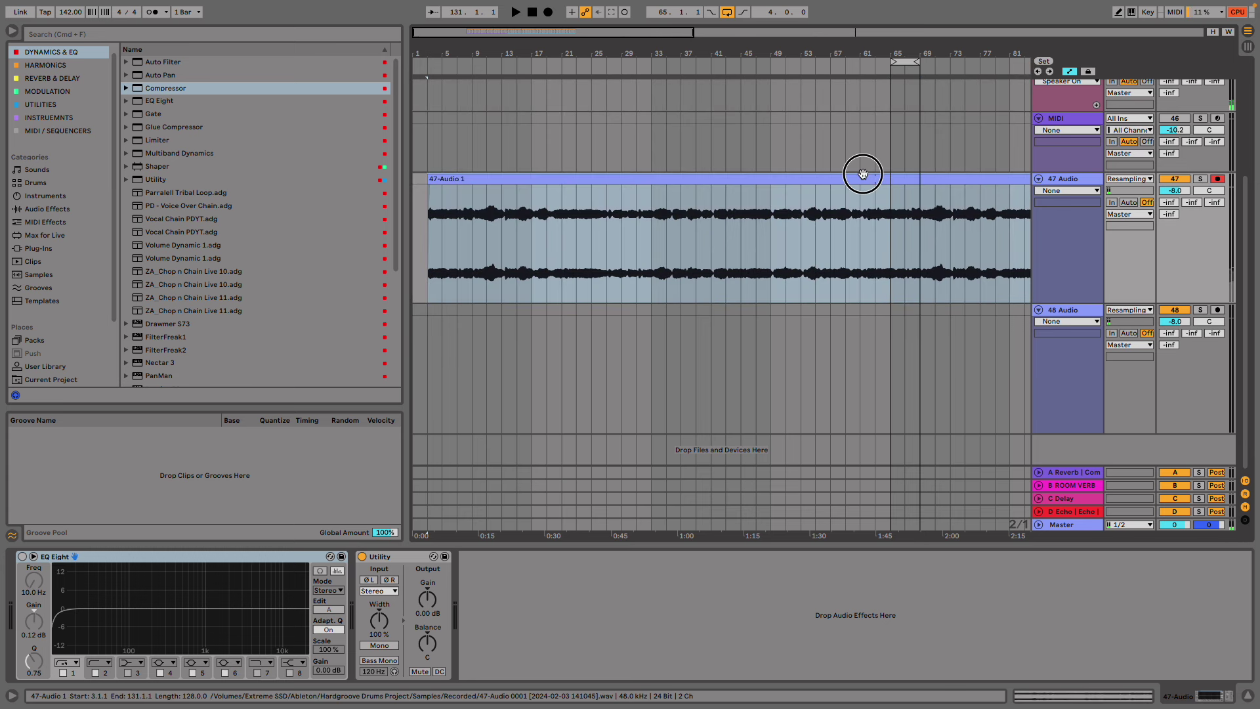
click(56, 421)
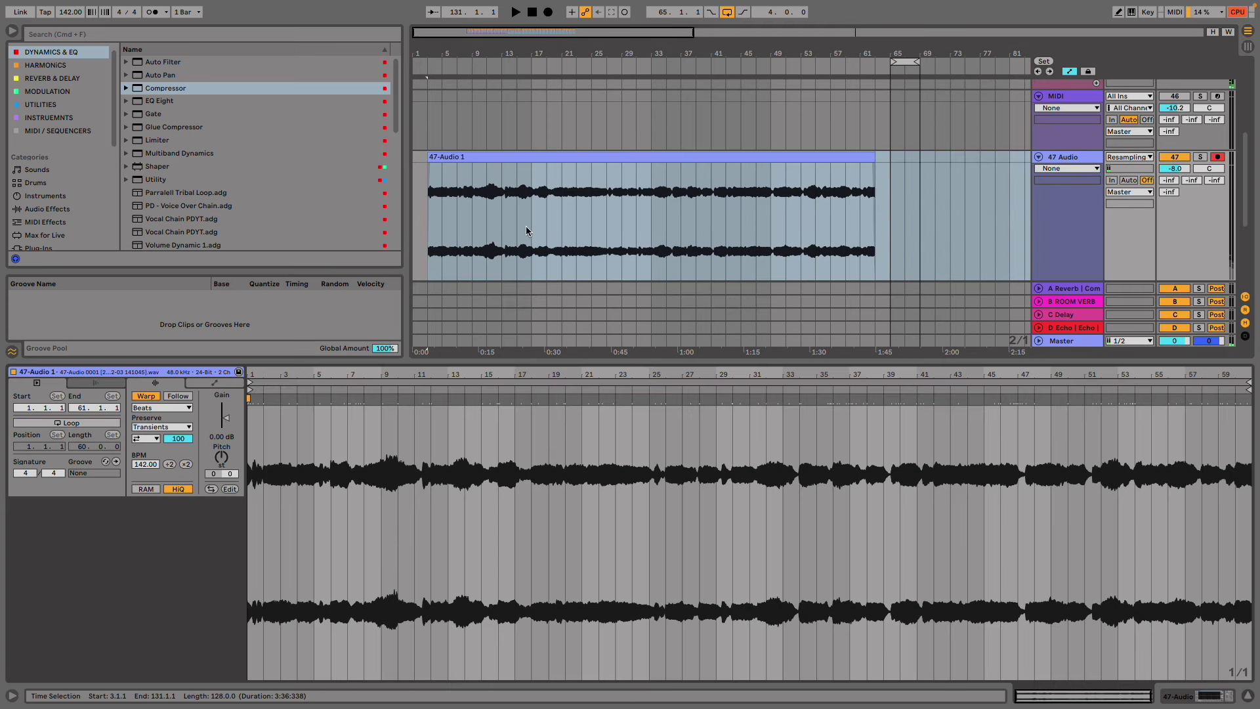
- Hide the clip details, solo the 47 Audio track and play its recording from bar 61
click(859, 225)
scroll(888, 226, down, 2)
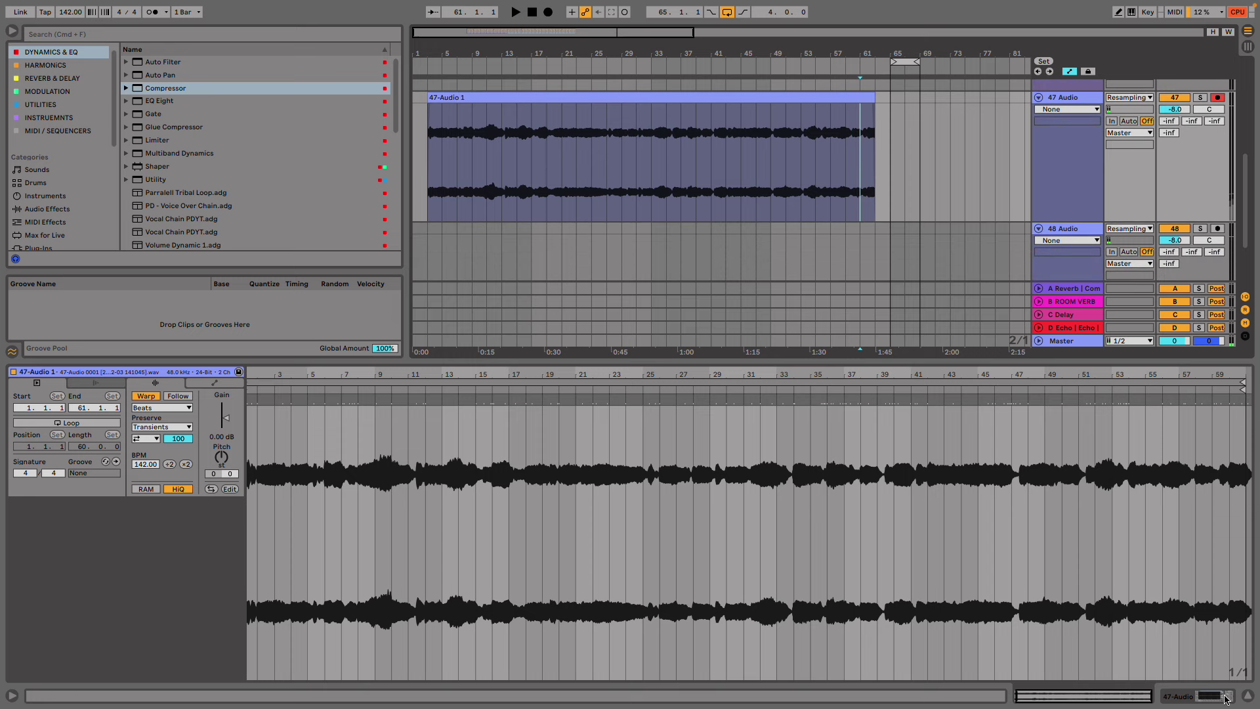
click(1250, 697)
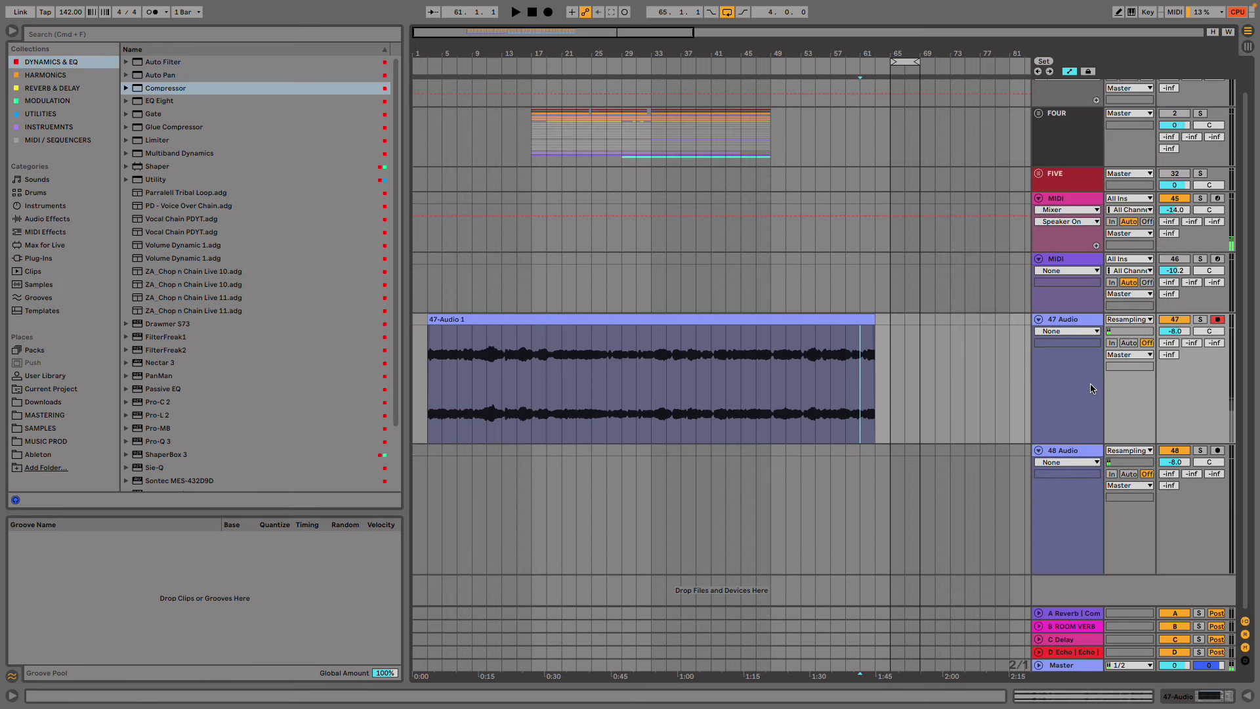
click(1073, 320)
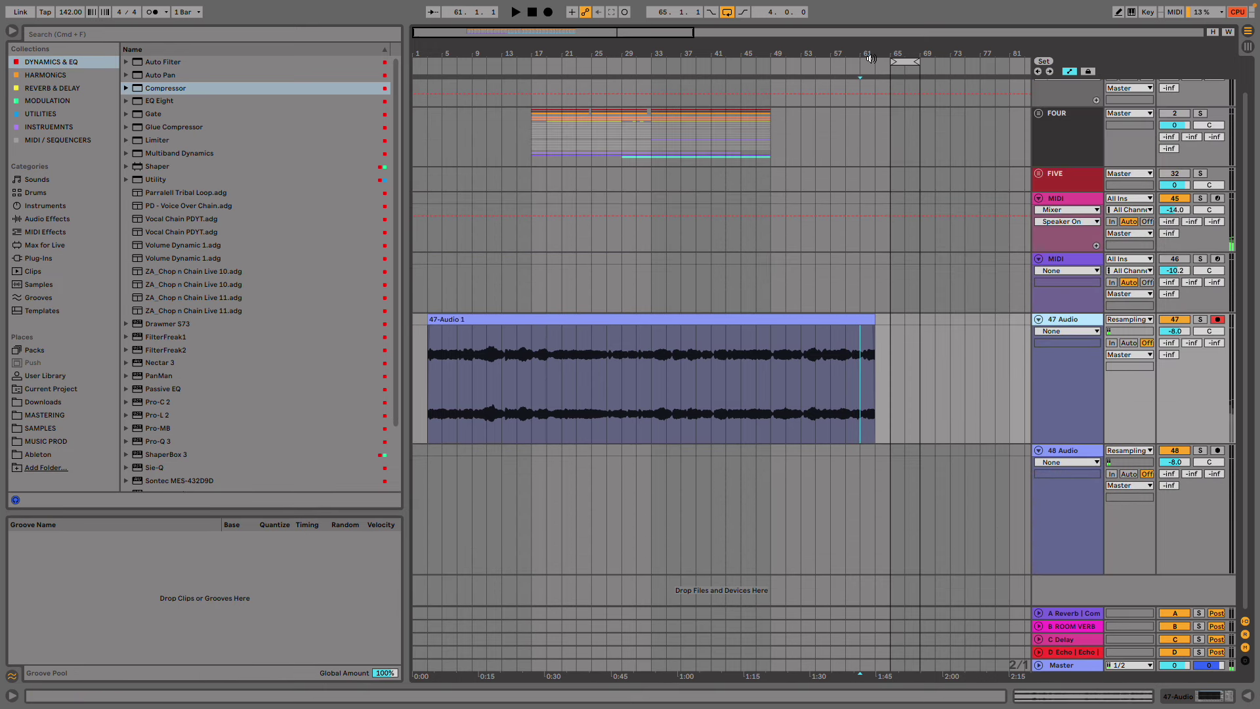
drag(872, 55, 872, 131)
key(s)
key(space)
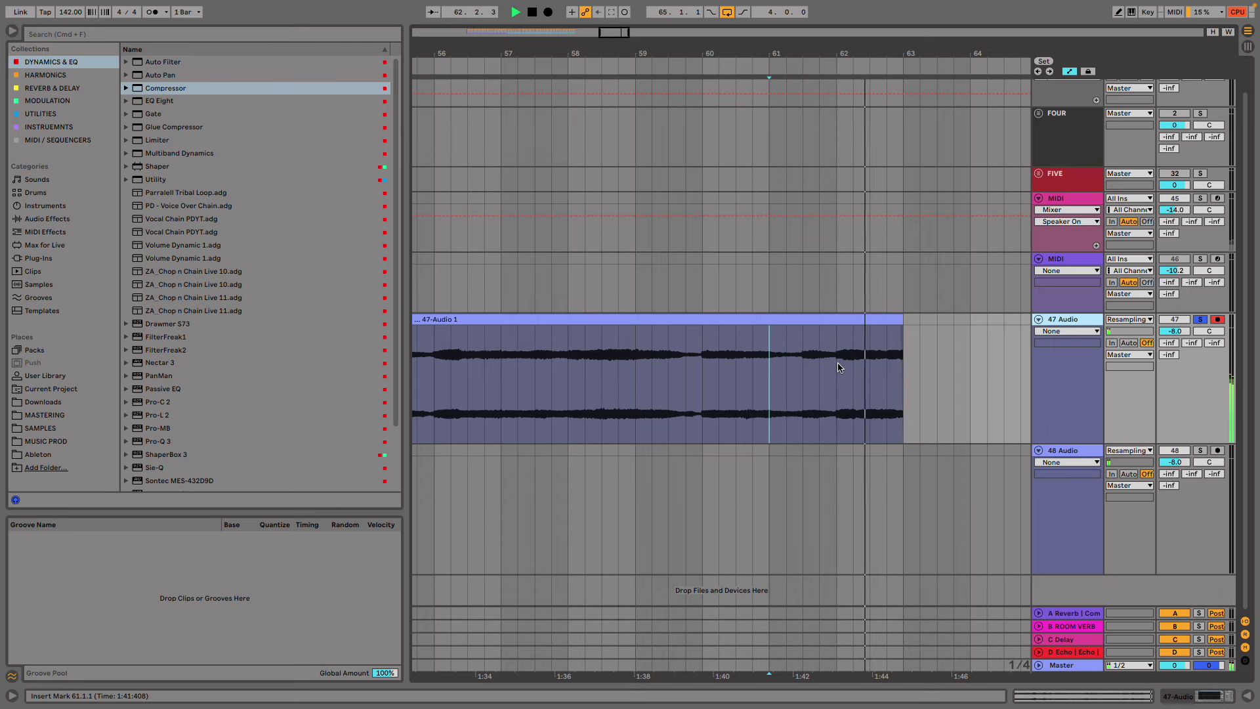
- Consolidate the one-bar section at bar 62 of the 47-Audio 1 clip and move it to bar 63
key(space)
drag(838, 365, 935, 318)
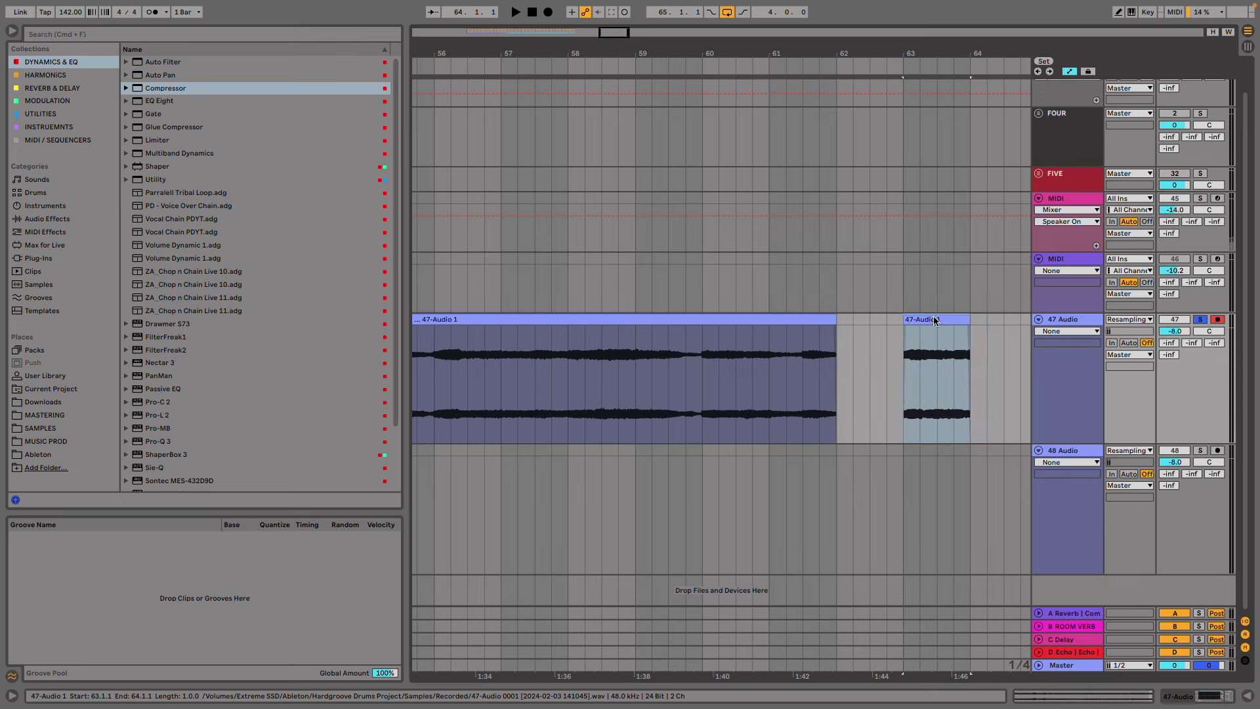
- Audition the 47-Audio 1 recording from 57.3.1 and mark a candidate section starting around bar 58
click(617, 381)
click(535, 378)
key(space)
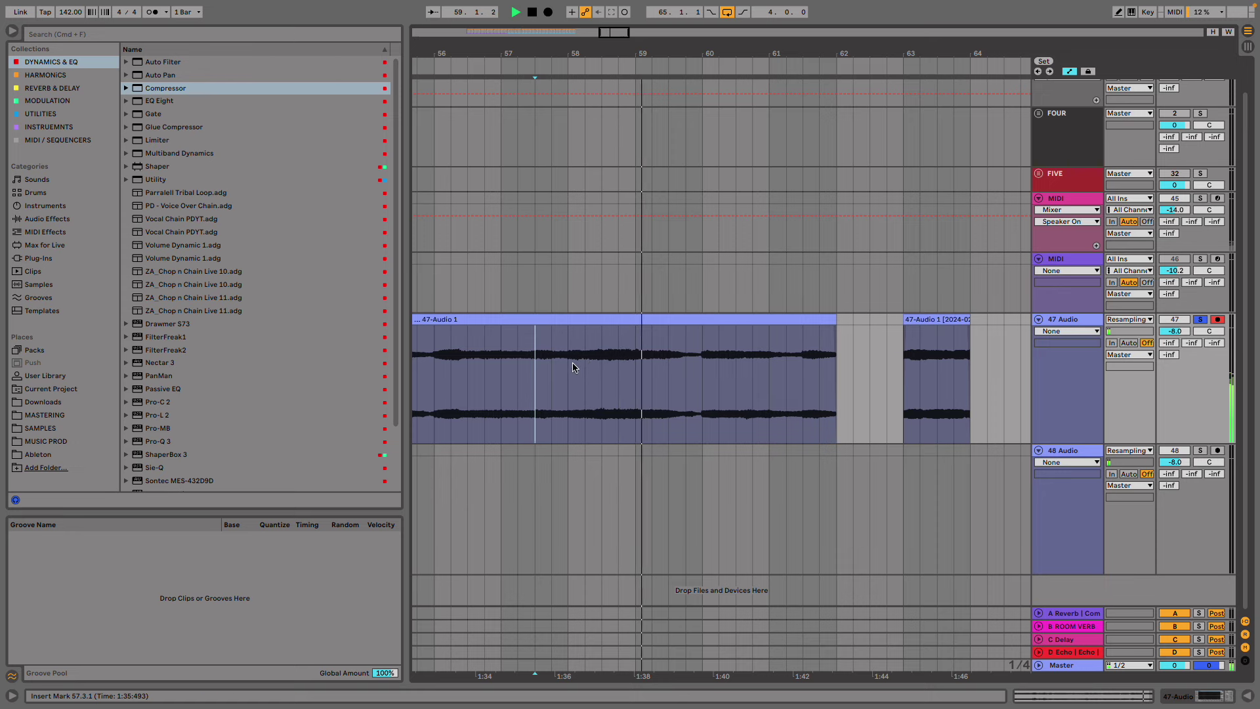
drag(573, 367, 683, 357)
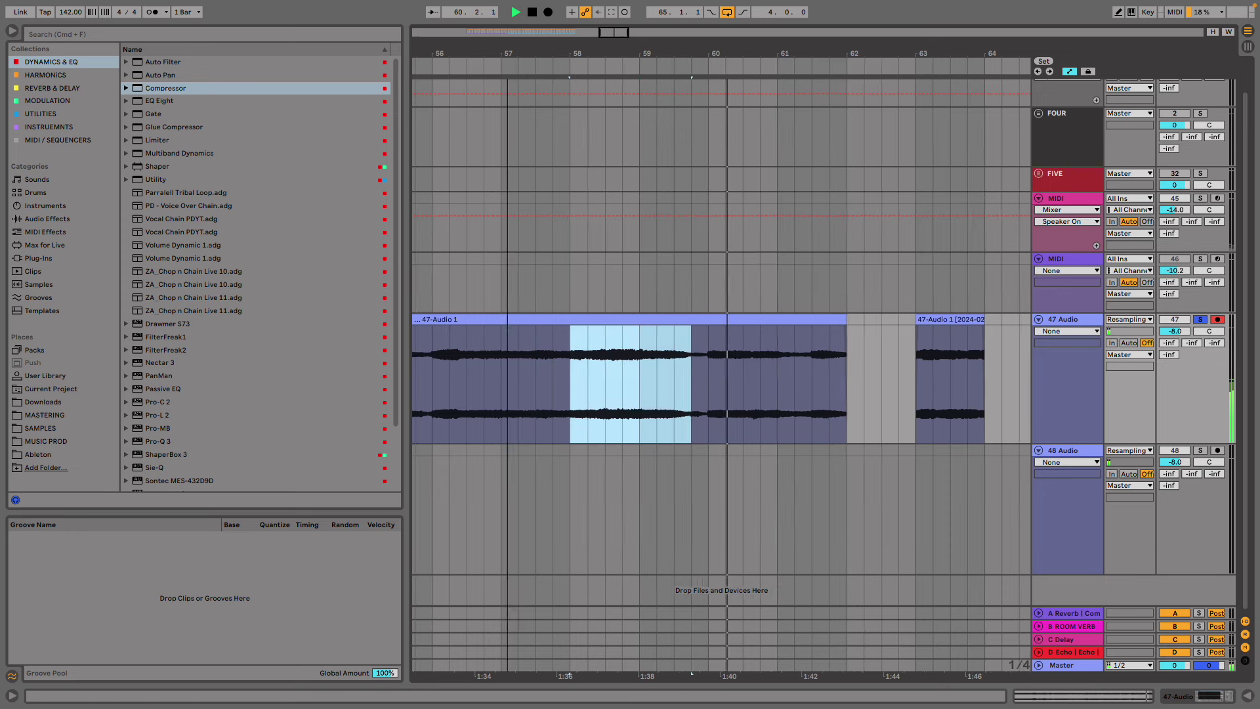
scroll(684, 357, down, 3)
- Audition the recording from 53.3.1 and consolidate the section from 54.1.1 to 55.2.1 into its own clip
drag(547, 391, 569, 380)
click(568, 380)
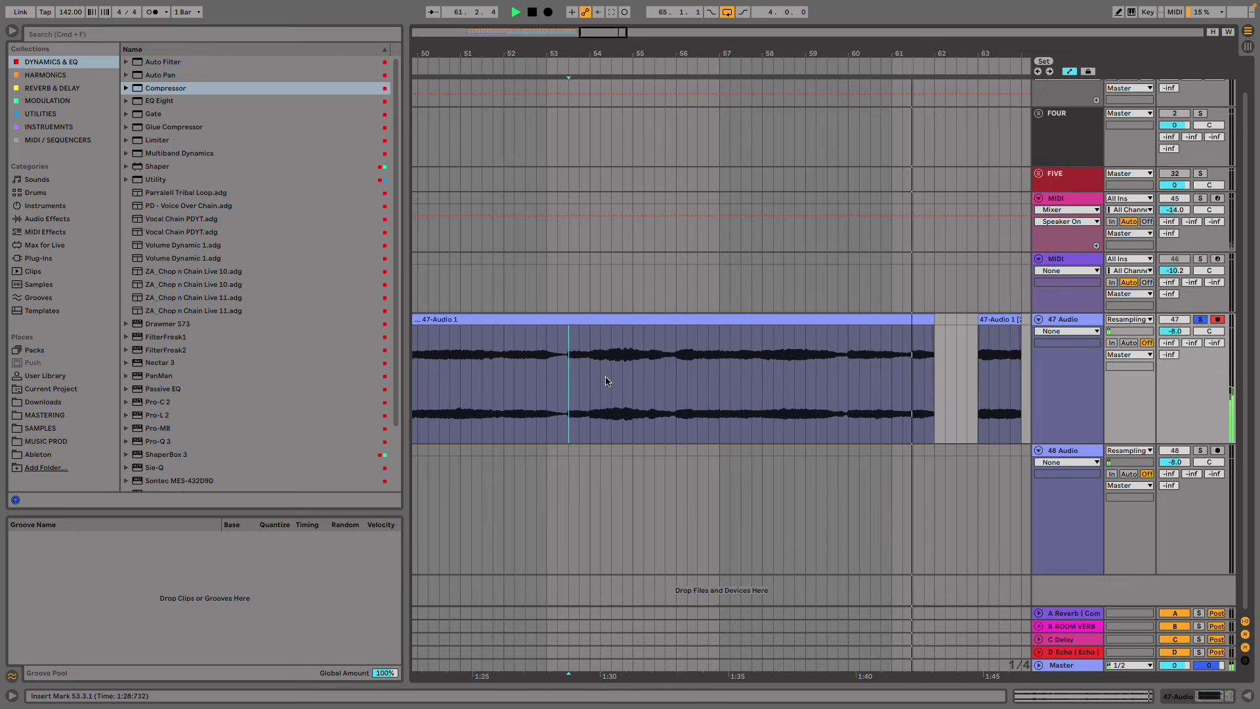
key(space)
key(space)
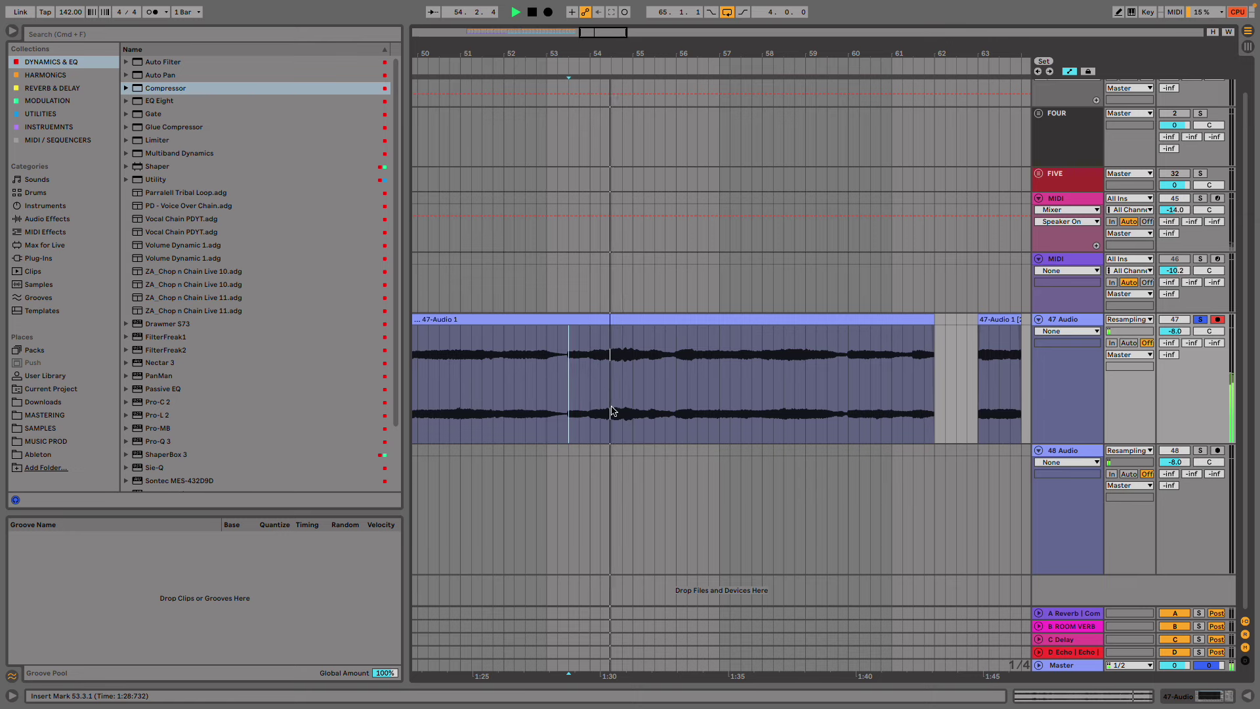
drag(591, 369, 643, 363)
key(space)
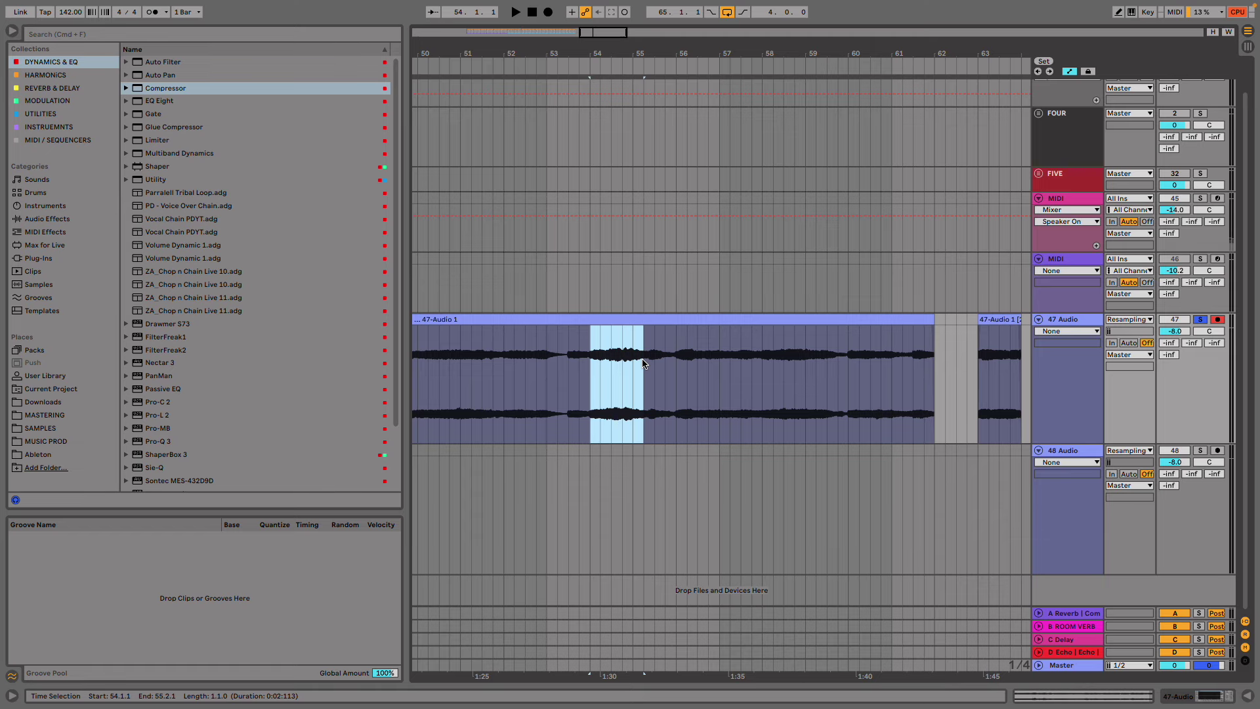
key(super+j)
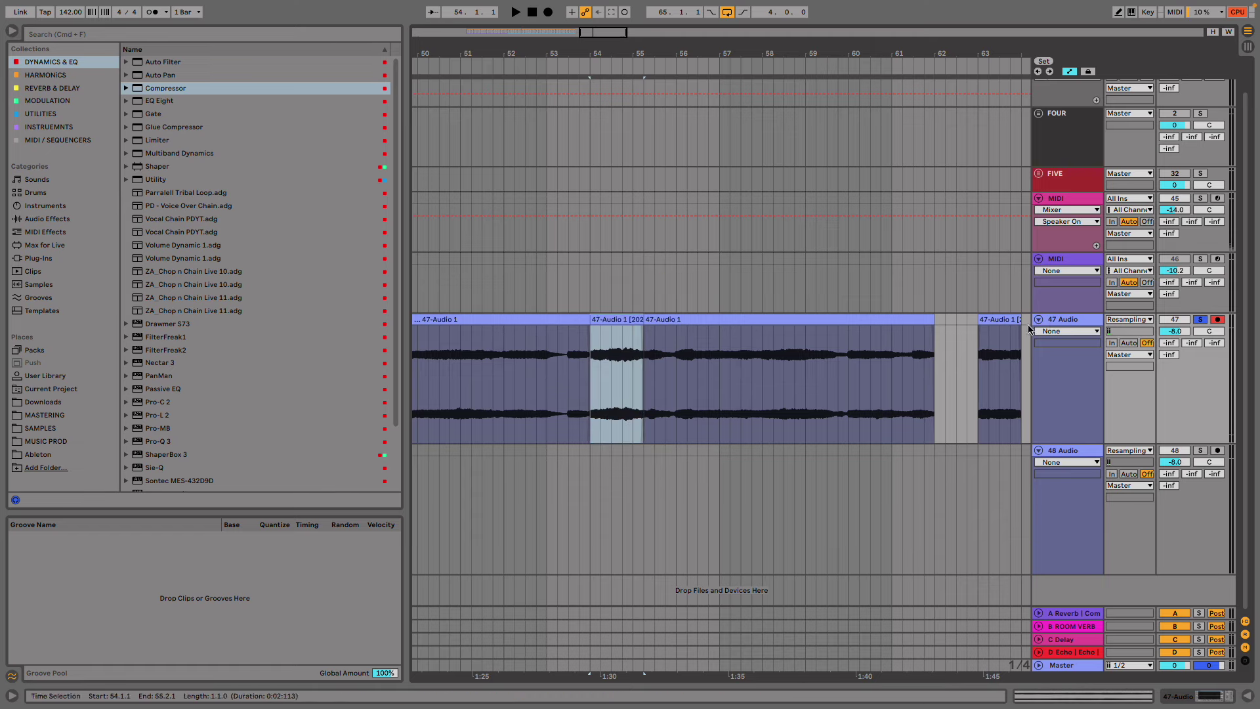
- Load the one-bar clip at bar 63 into a Simpler on MIDI track 46
drag(980, 321, 36, 607)
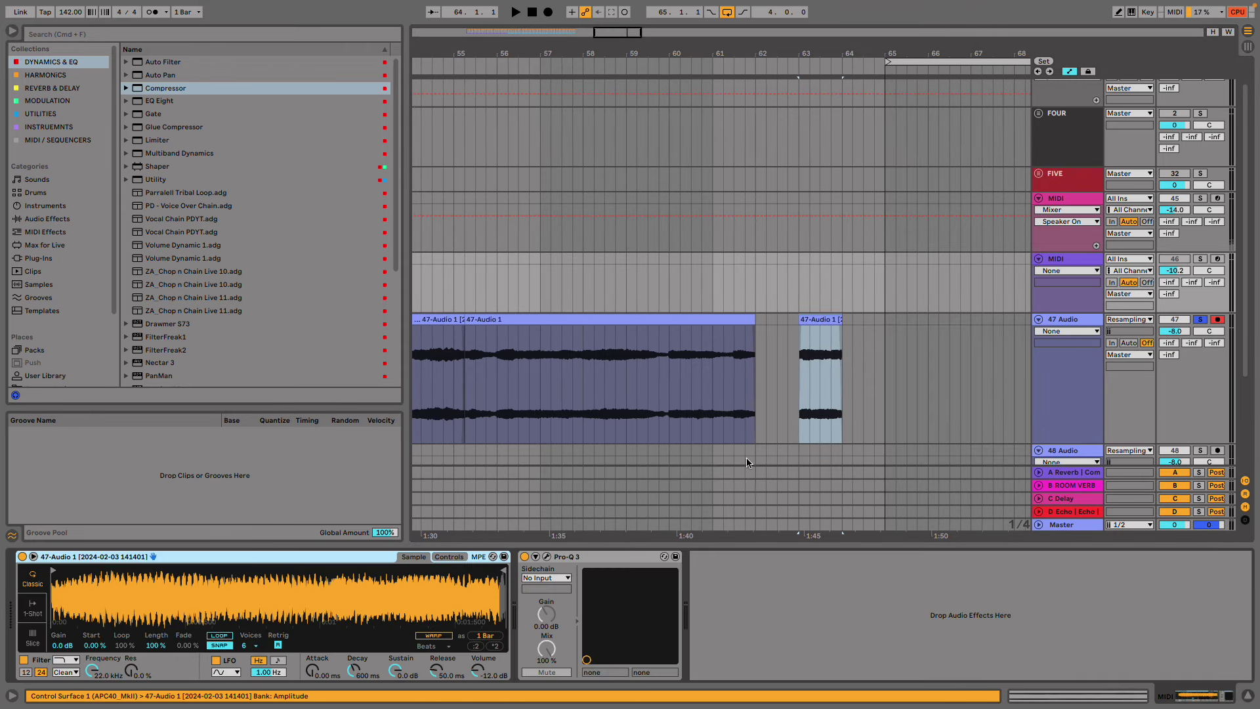
- Audition the soloed 47-Audio 1 recording from bar 26
mouse_move(454, 50)
mouse_down()
mouse_move(786, 40)
mouse_move(786, 26)
mouse_up()
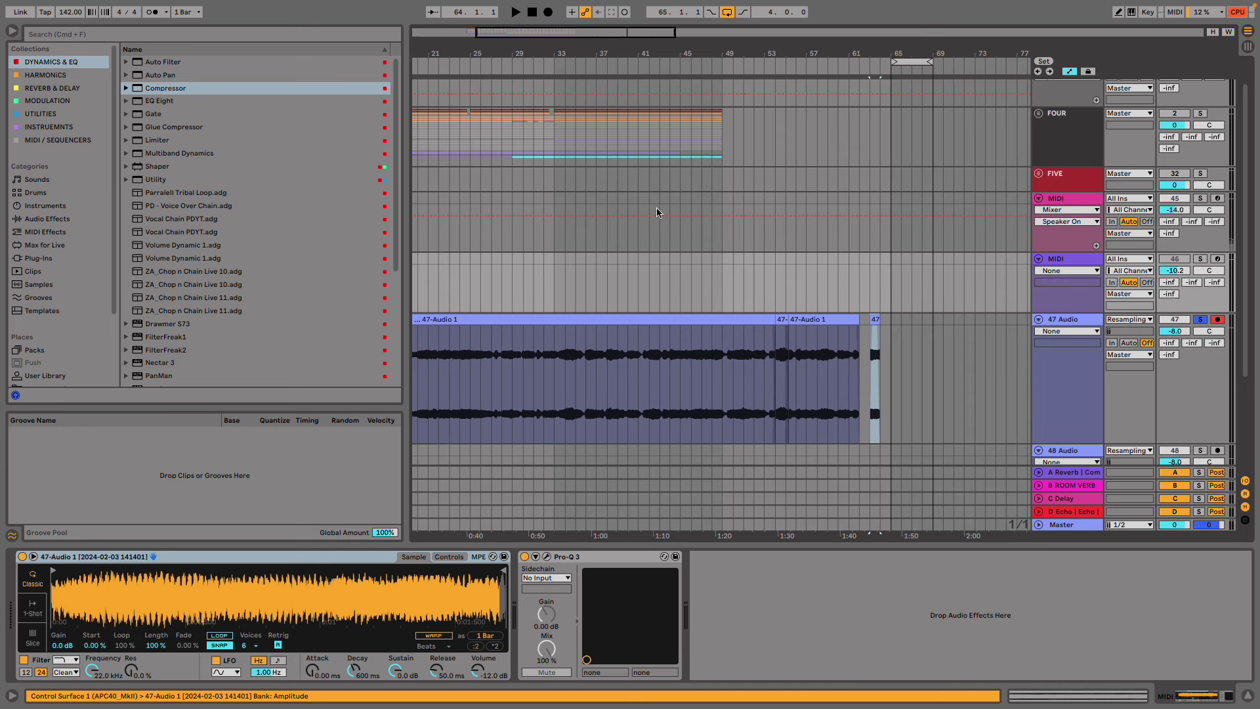
click(480, 394)
key(space)
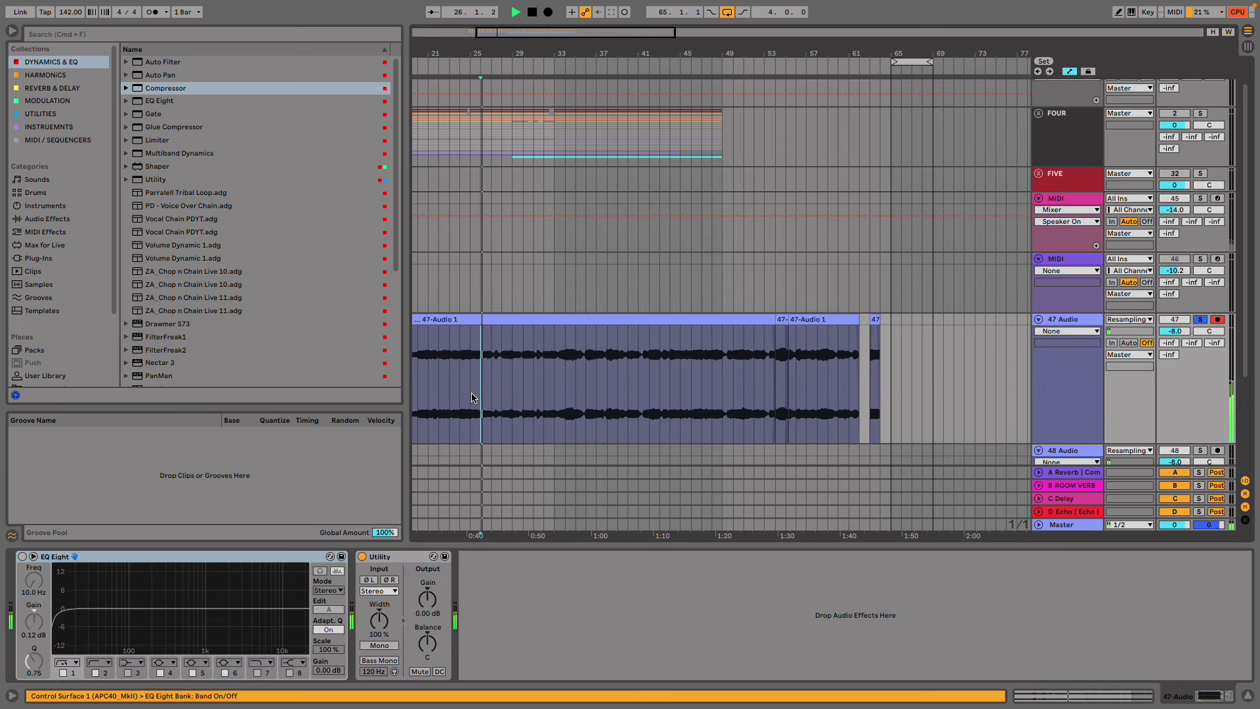
mouse_move(550, 38)
mouse_down()
mouse_move(555, 62)
mouse_move(555, 36)
mouse_up()
drag(452, 51, 452, 105)
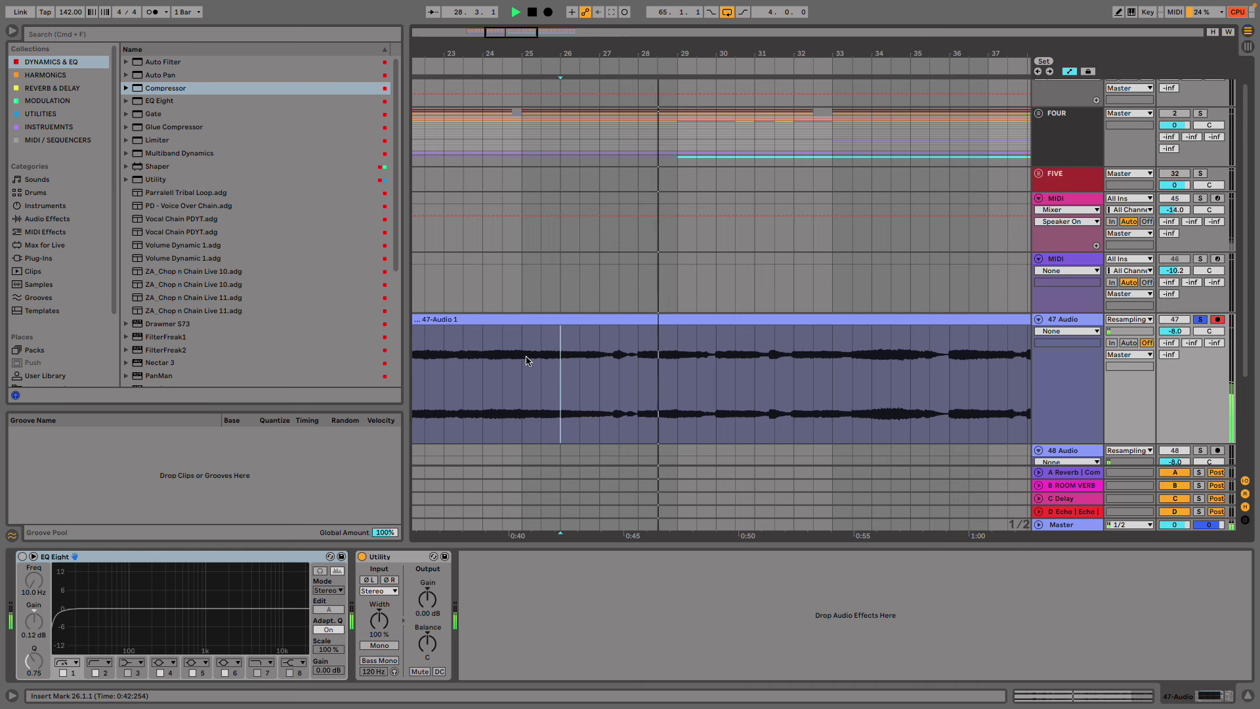
- Copy the section from 25.1.1 to 27.1.1 of the 47-Audio 1 clip onto a new audio track in Session View
drag(523, 377, 595, 368)
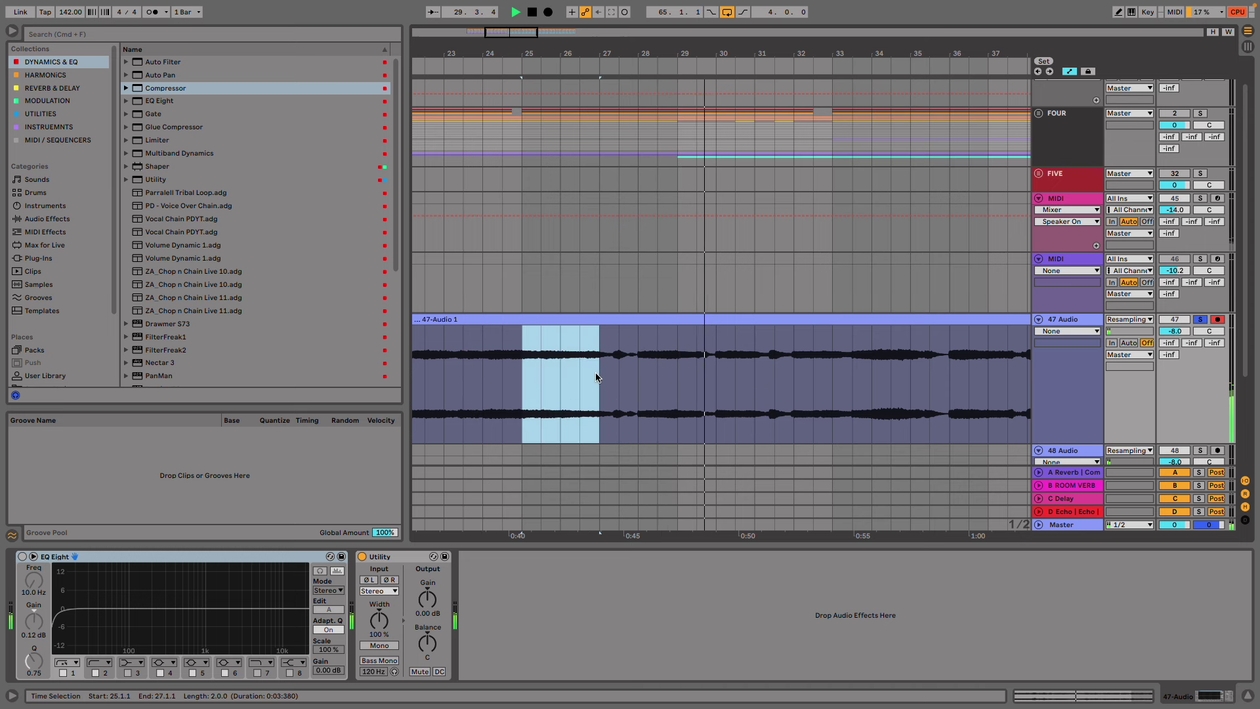
key(Tab)
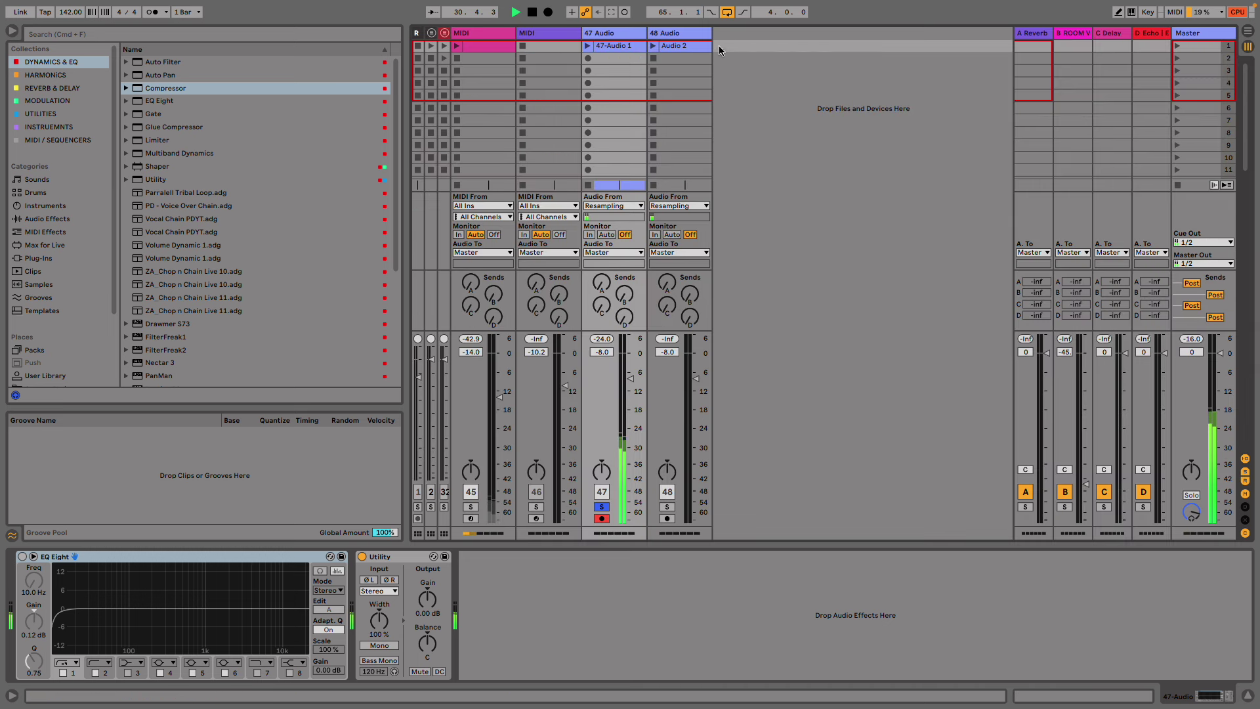
click(676, 70)
key(ctrl+v)
drag(676, 71, 747, 46)
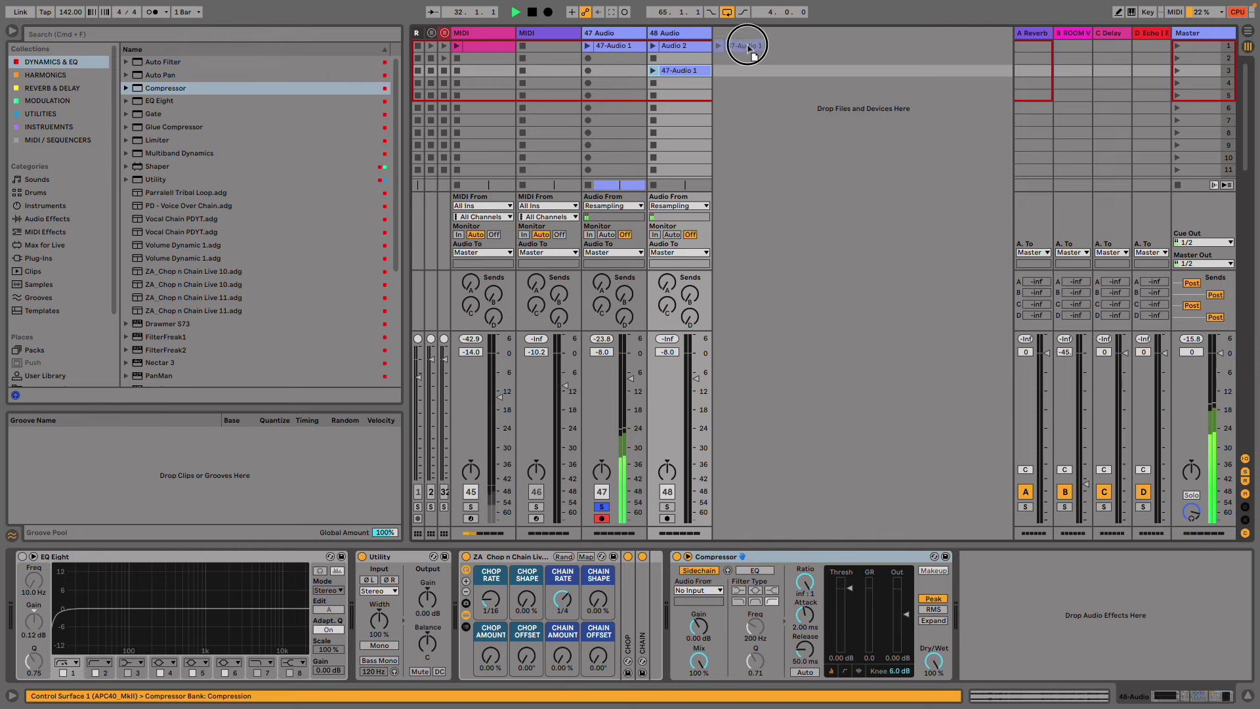
- Rename the 48 Audio track as NOISE LOOP
click(684, 30)
key(super+r)
text(N)
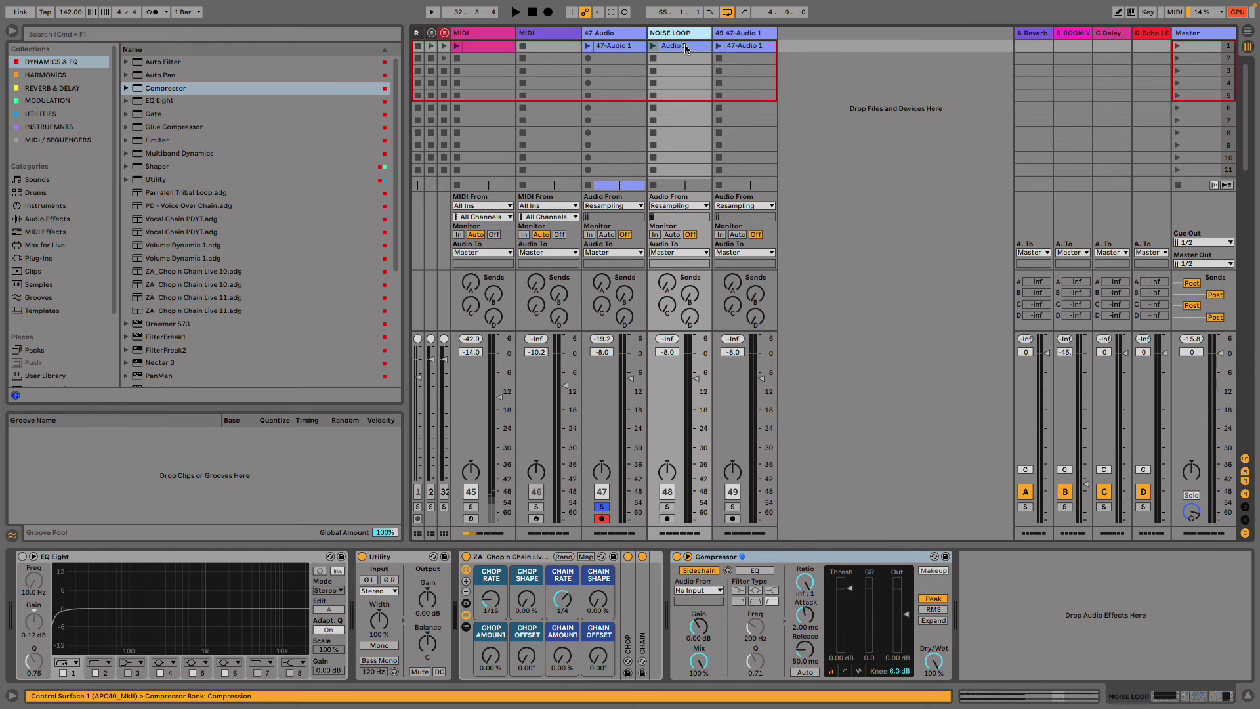
- Create an empty MIDI clip in the first slot of track 46 and rename the Operator track MADNESS
click(549, 35)
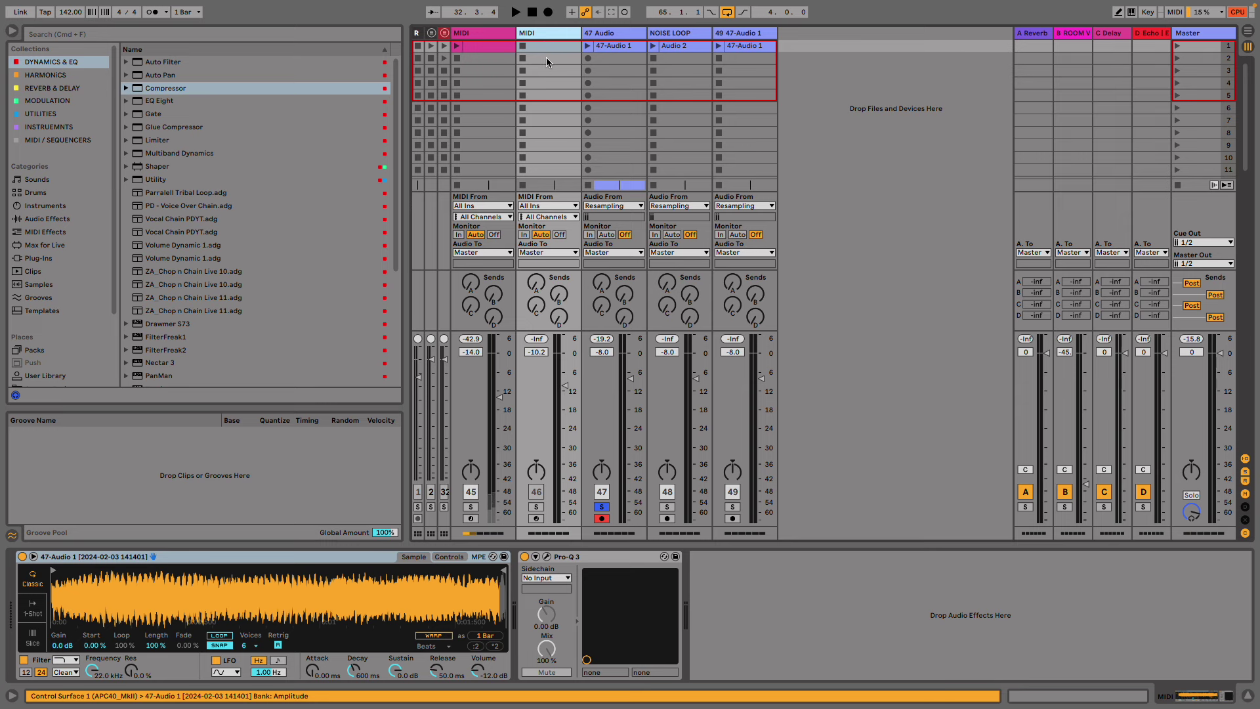
double_click(540, 46)
double_click(477, 32)
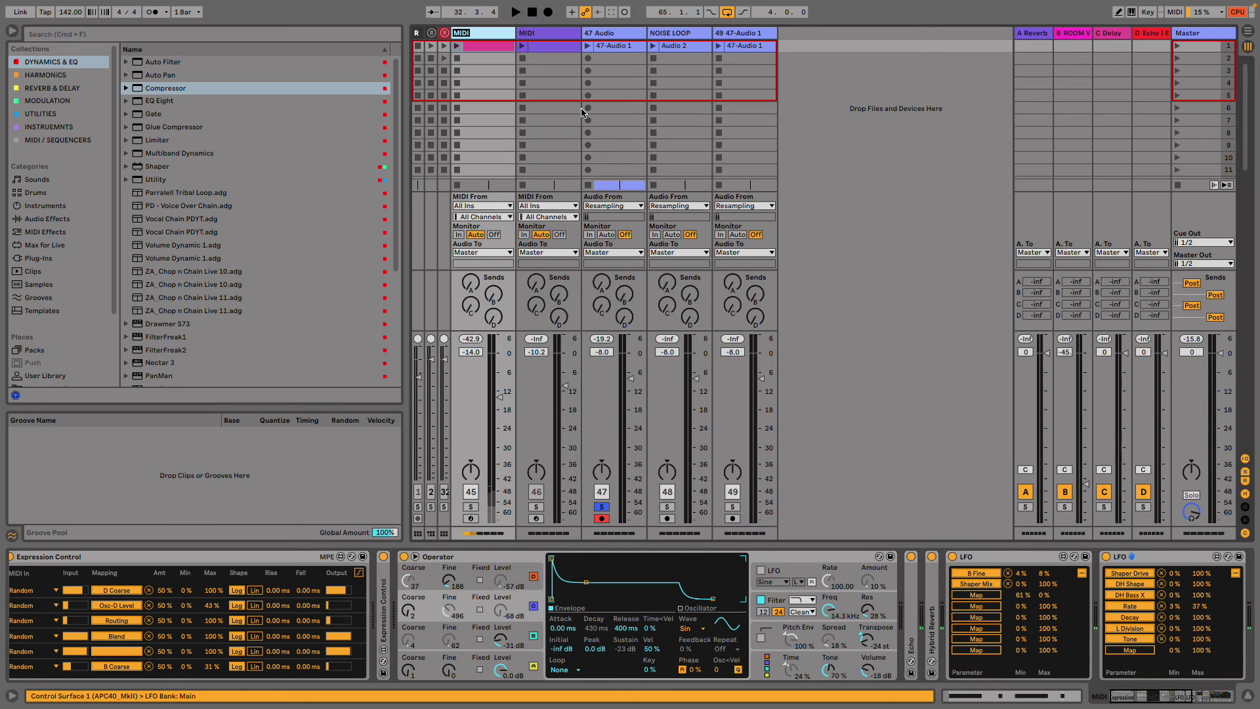
text(MADNESS)
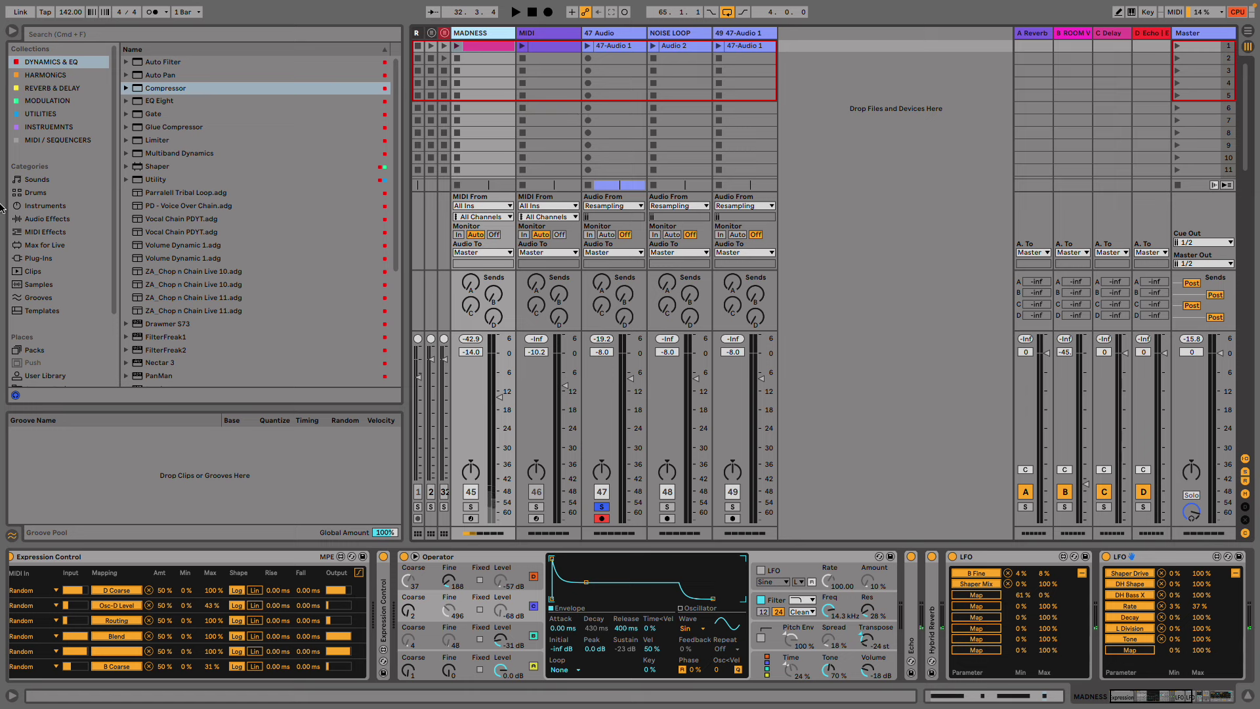
- Browse the MUSIC PROD samples to the 02 ONE SHOTS folder of the ZA_909_On_Heat pack
scroll(36, 280, down, 3)
click(58, 341)
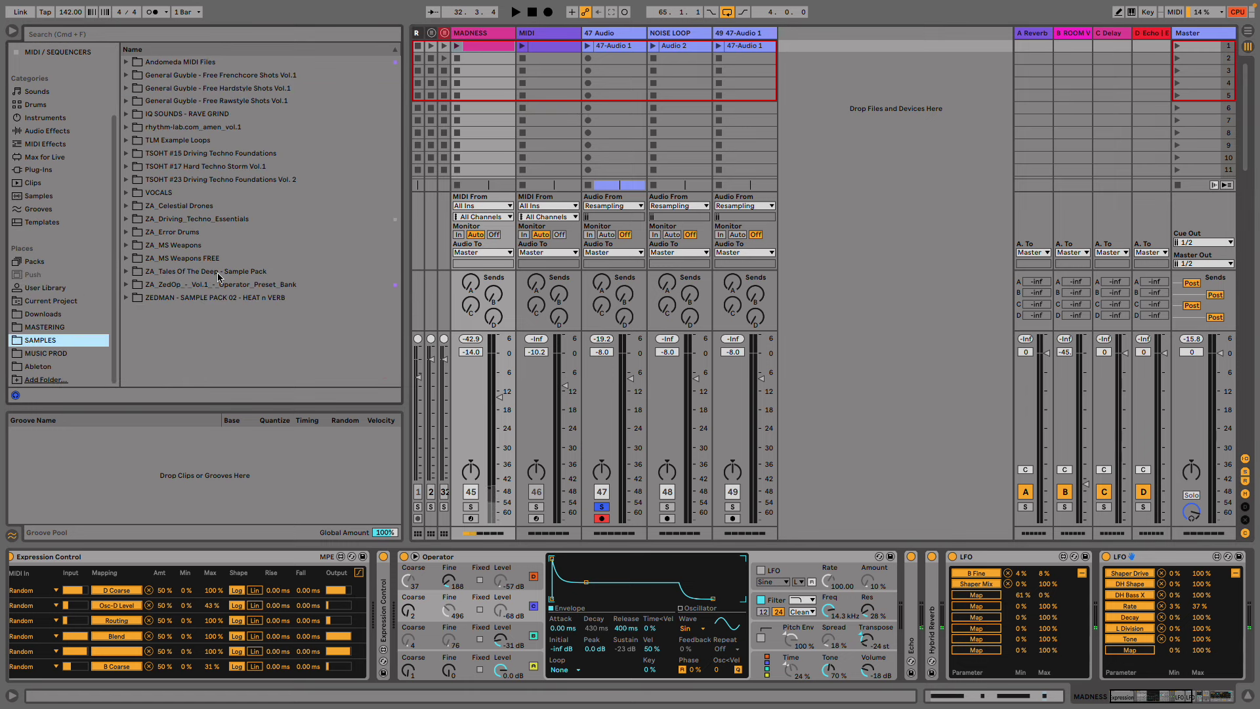
click(76, 354)
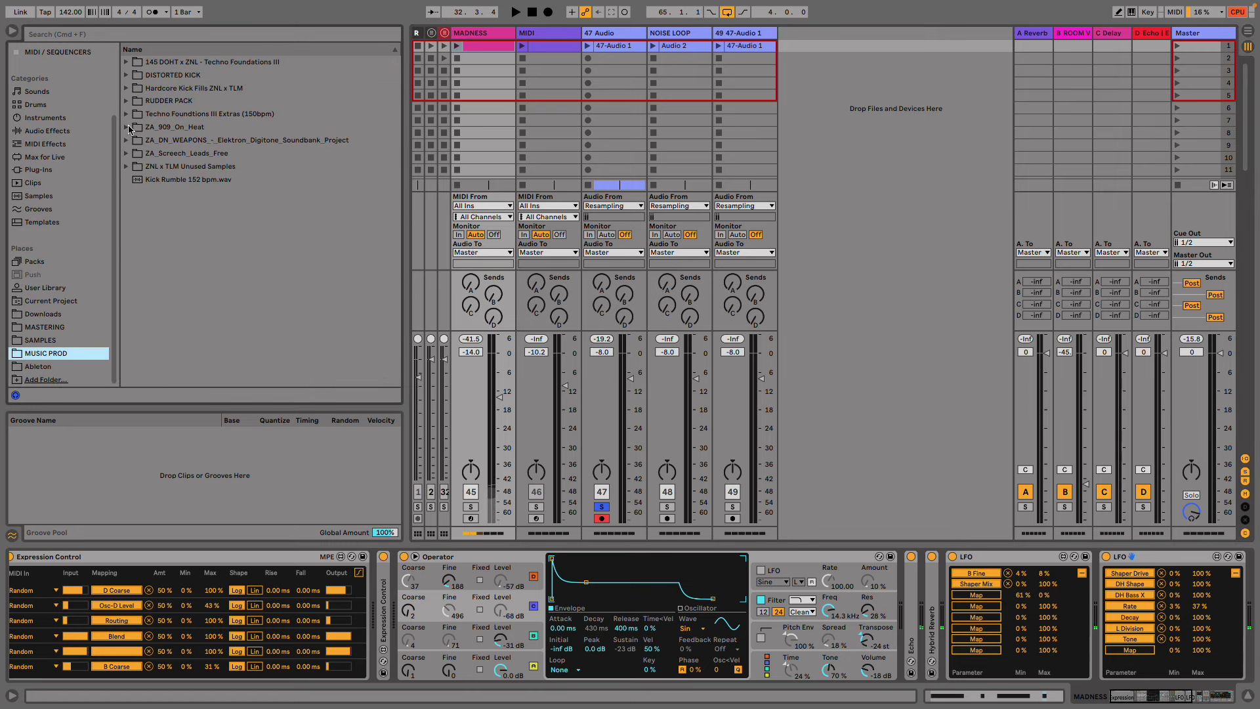
click(128, 127)
click(134, 154)
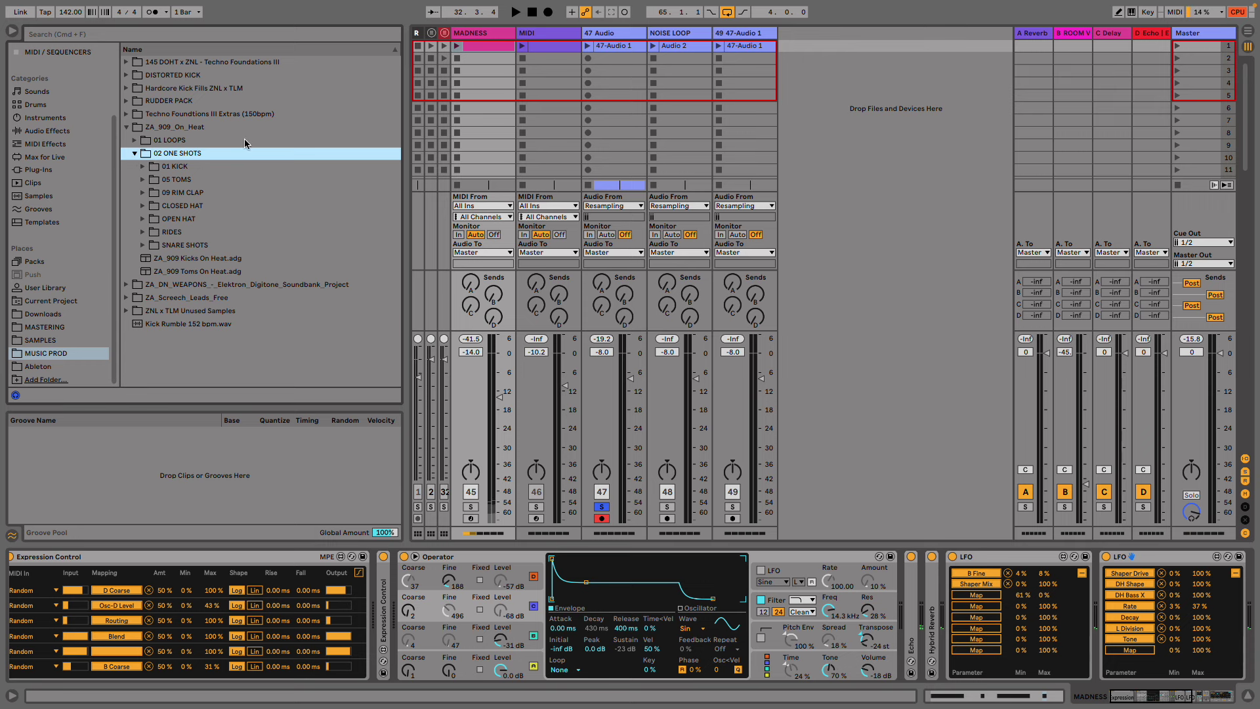
- Unfold the FIVE group in Session View and show the KICK track's devices
click(443, 32)
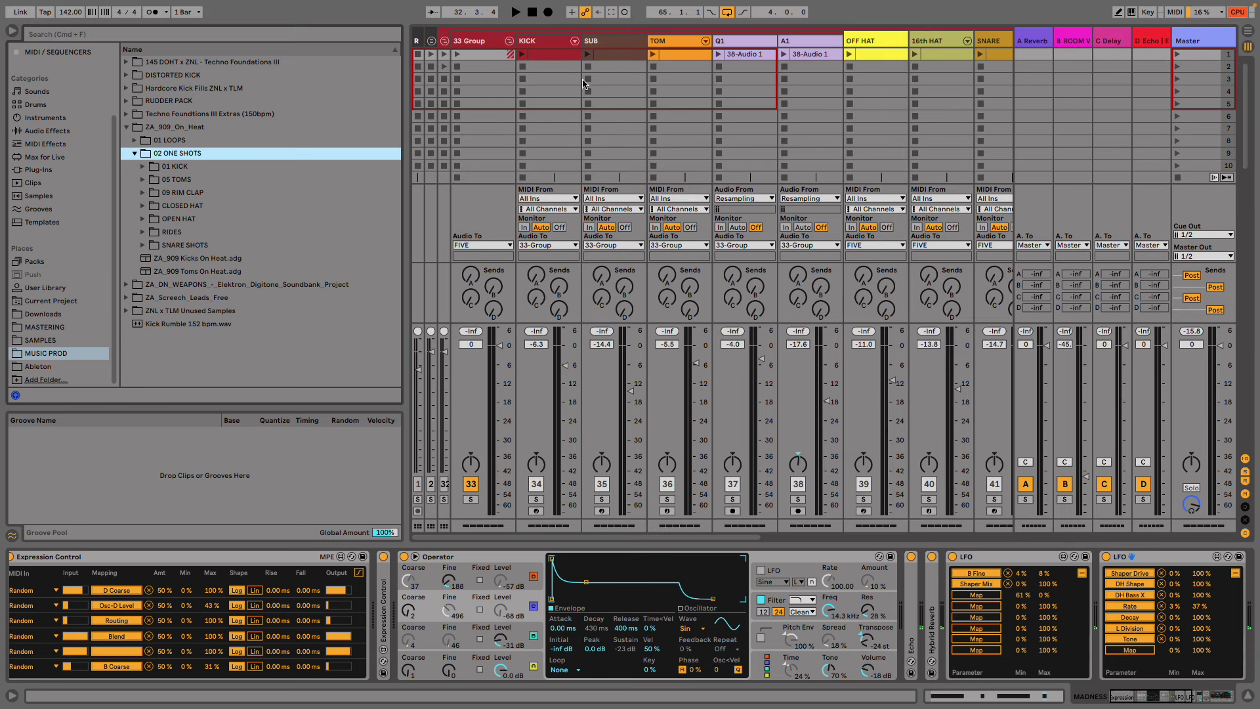
click(548, 42)
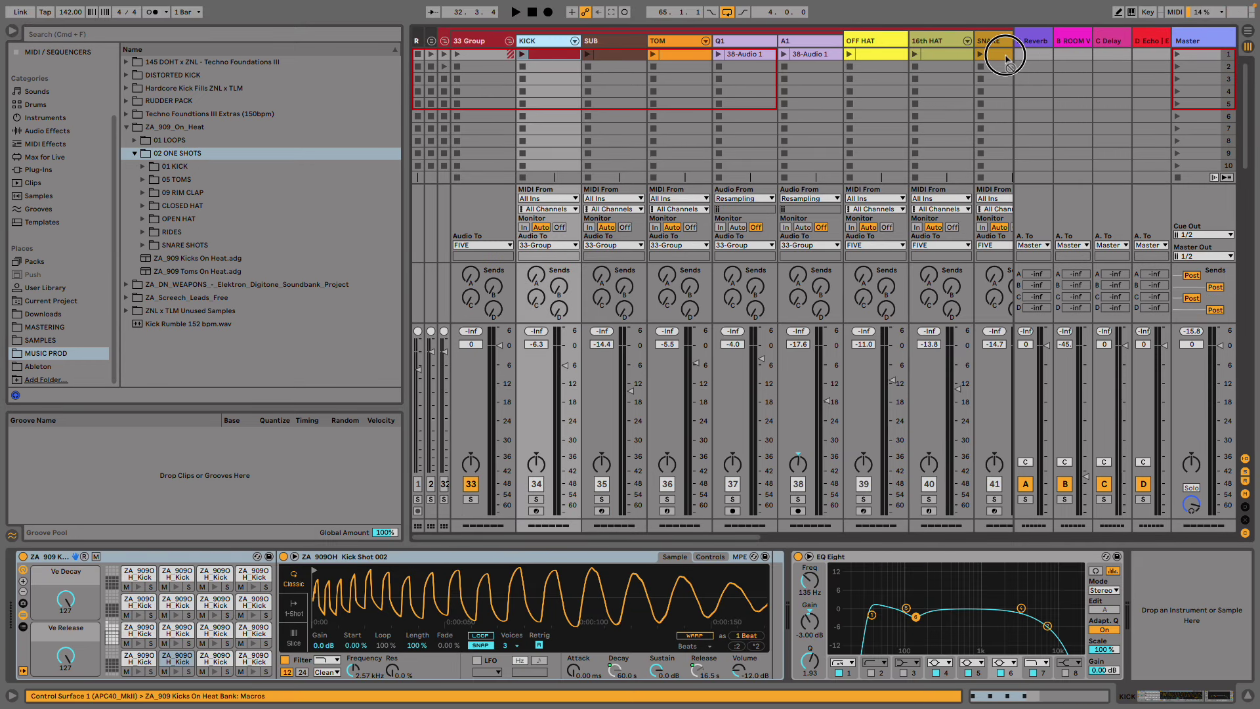
- Copy the KICK track out of the 33 Group and place the copy directly before the MADNESS track
click(1015, 53)
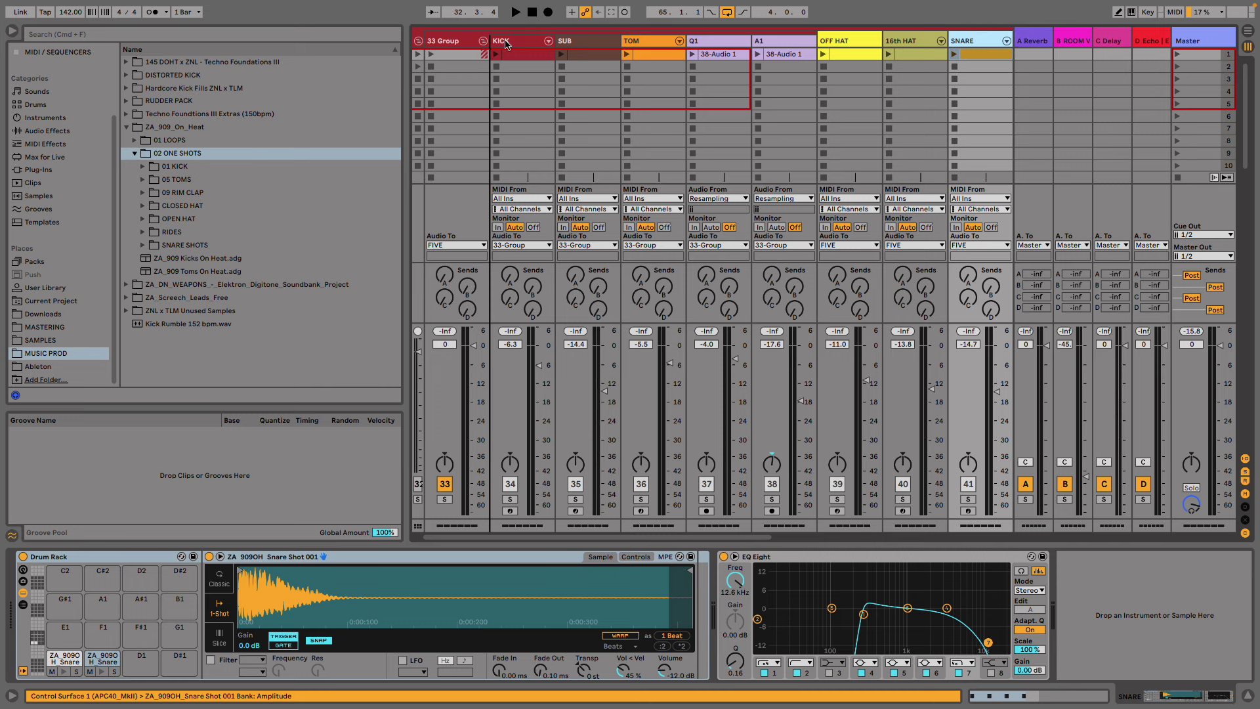
drag(488, 100, 512, 53)
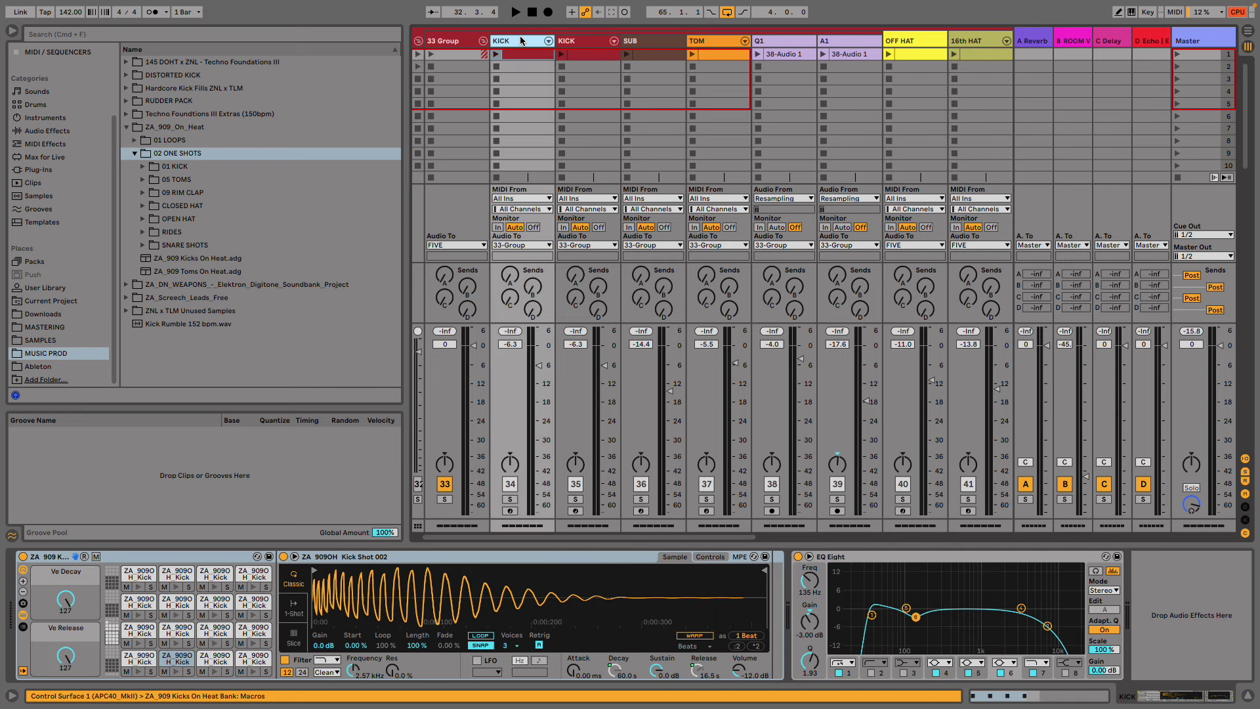
click(483, 41)
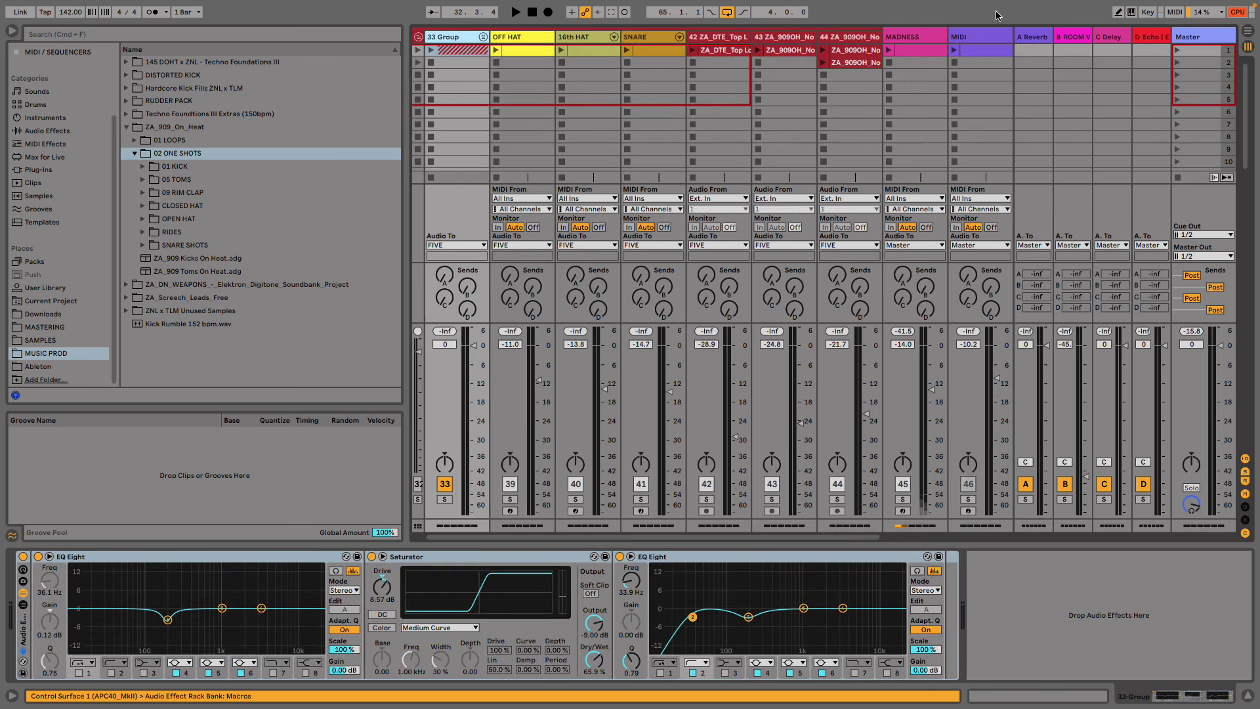
click(420, 37)
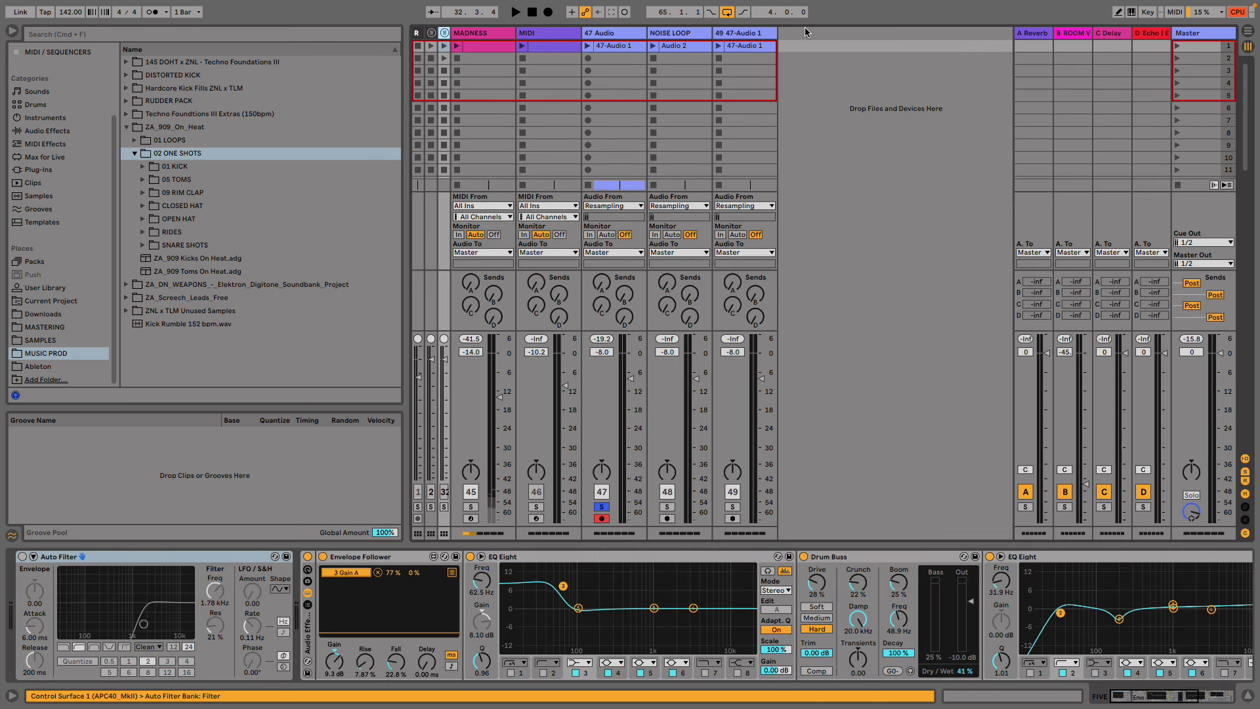
click(746, 36)
key(super+v)
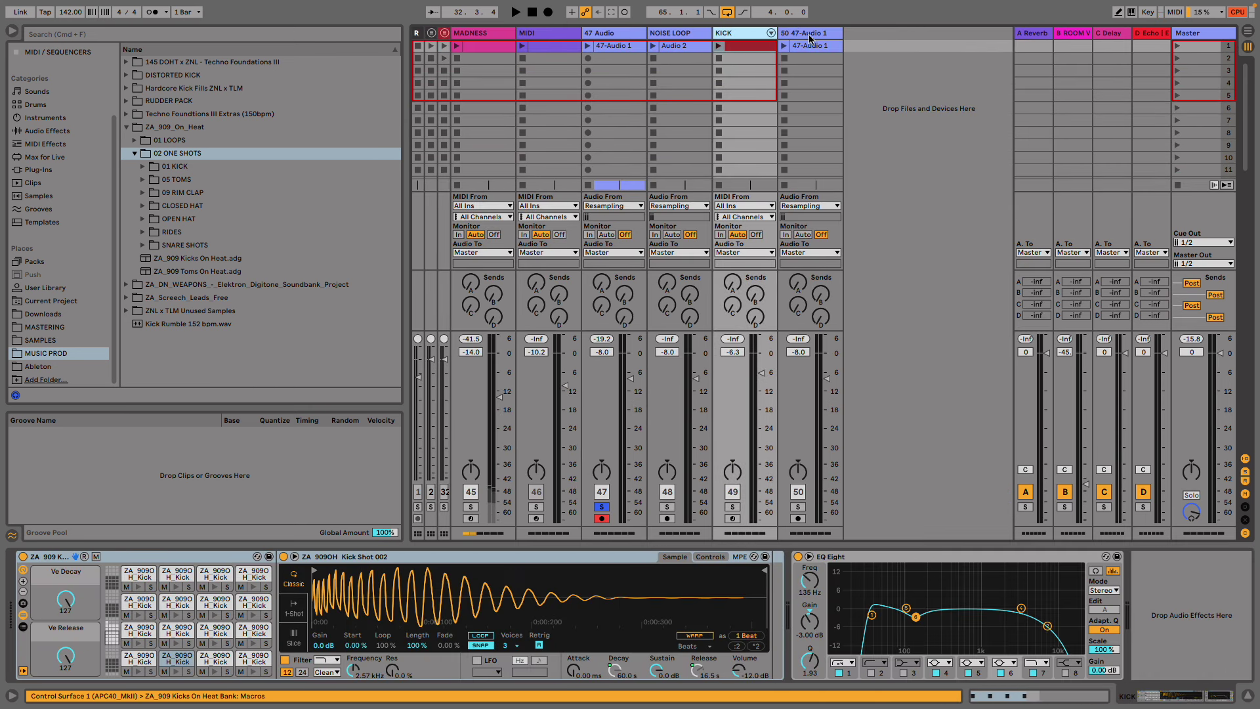
drag(613, 41, 466, 38)
- Open the copied KICK track's clip, play it back soloed, and take the 48 Audio track out of solo
click(477, 46)
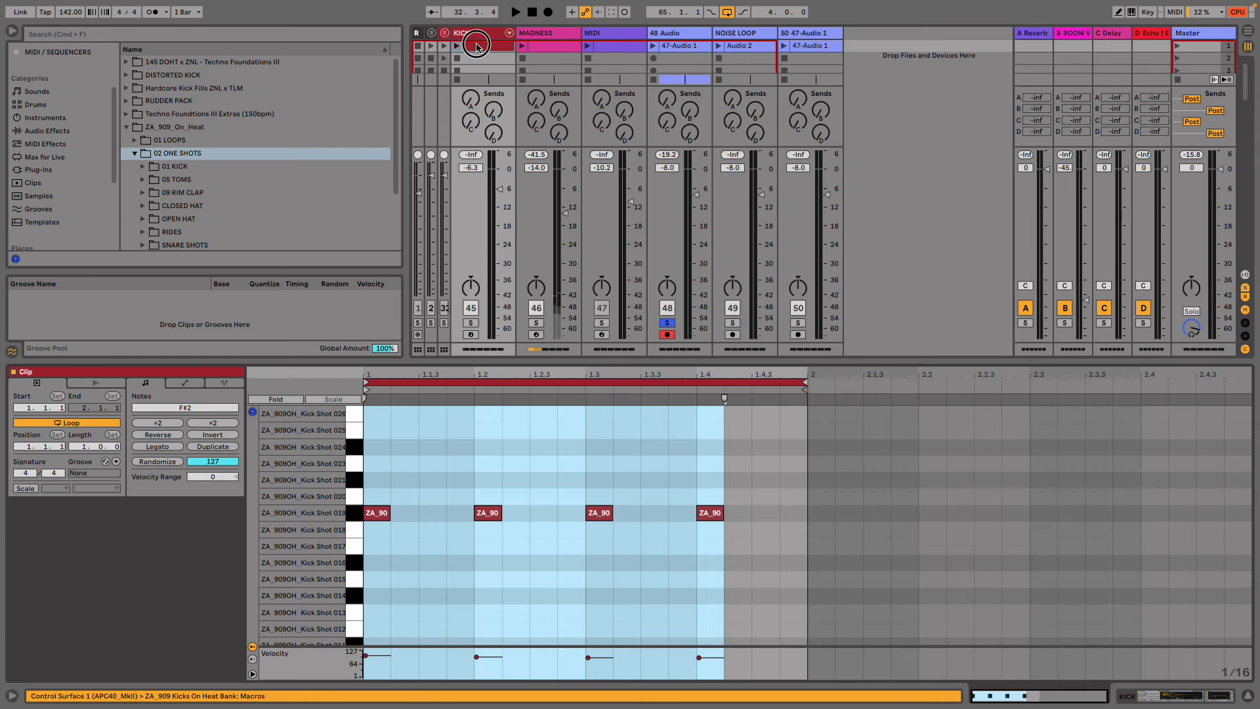
key(space)
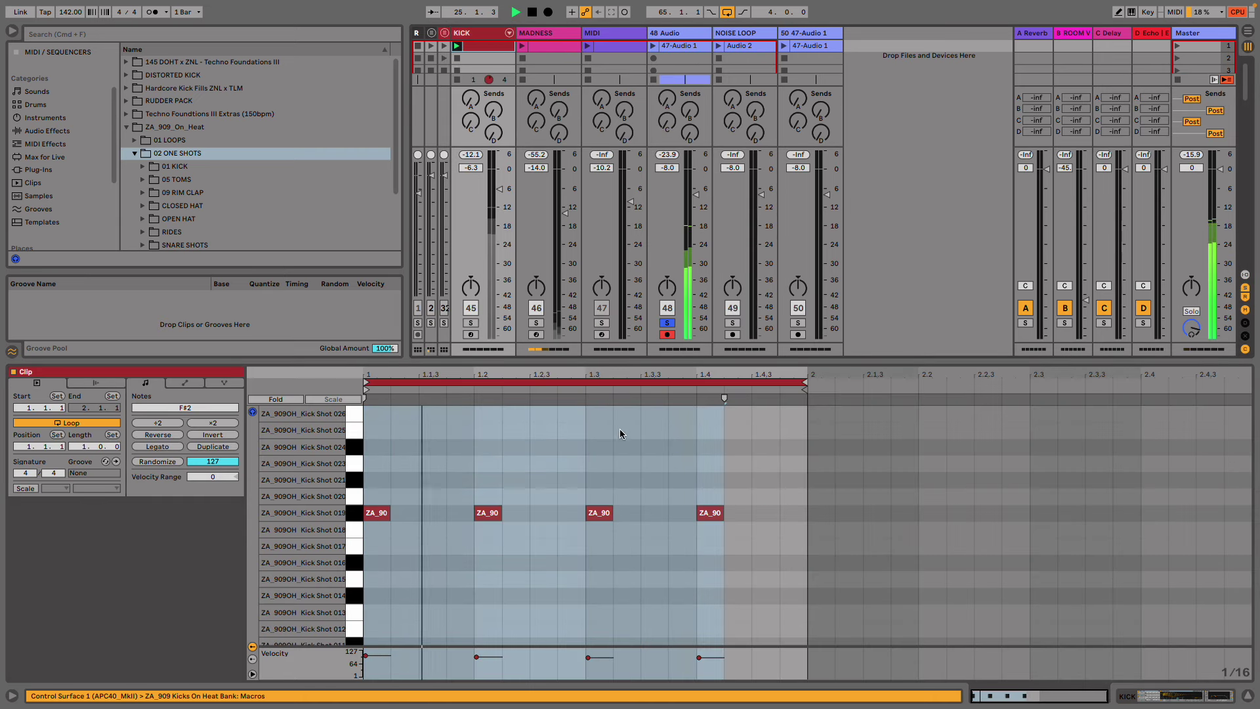
super+click(471, 322)
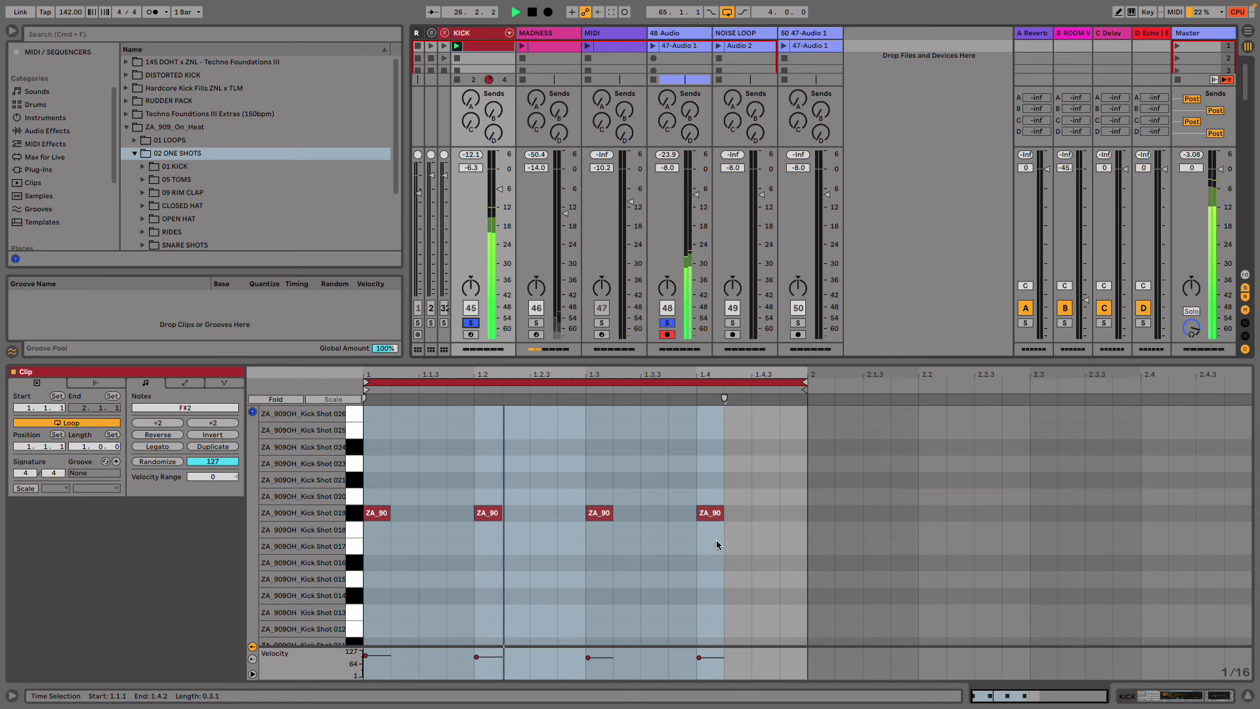
key(space)
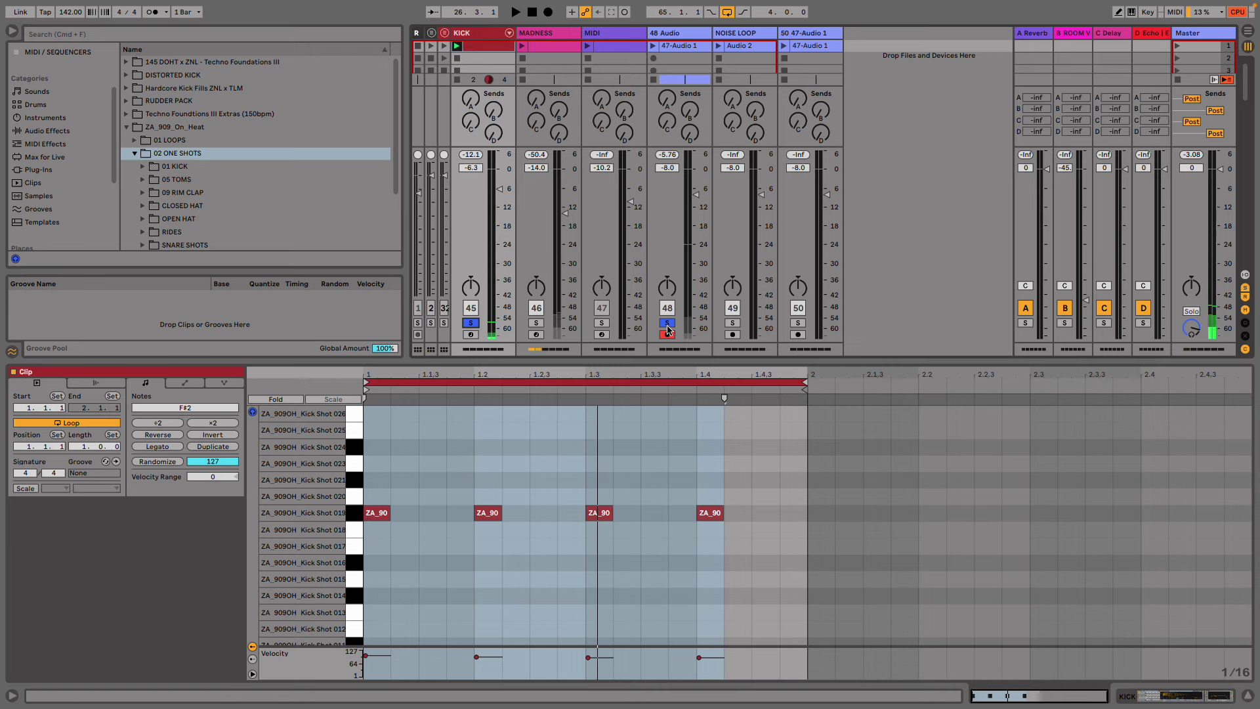
click(667, 323)
- Transpose all four notes of the copied kick clip down to D2 and raise the KICK track volume to -4.3 dB
drag(759, 562, 372, 447)
key(Down)
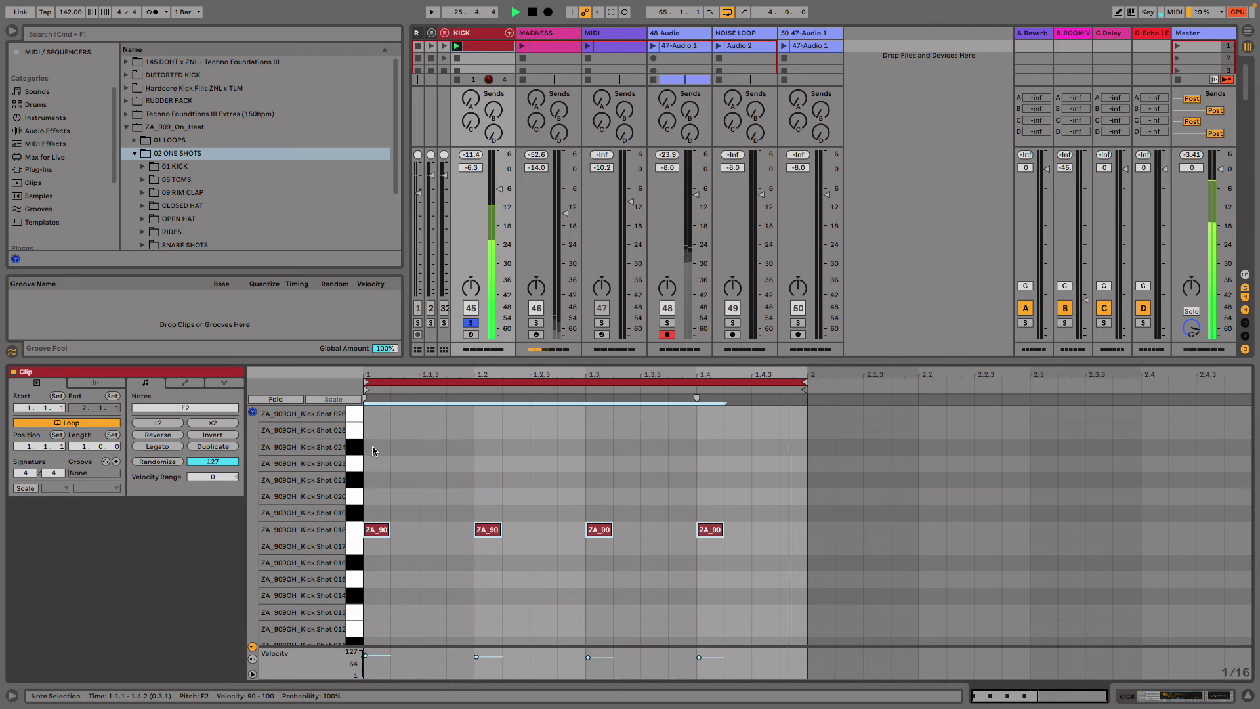
key(Down)
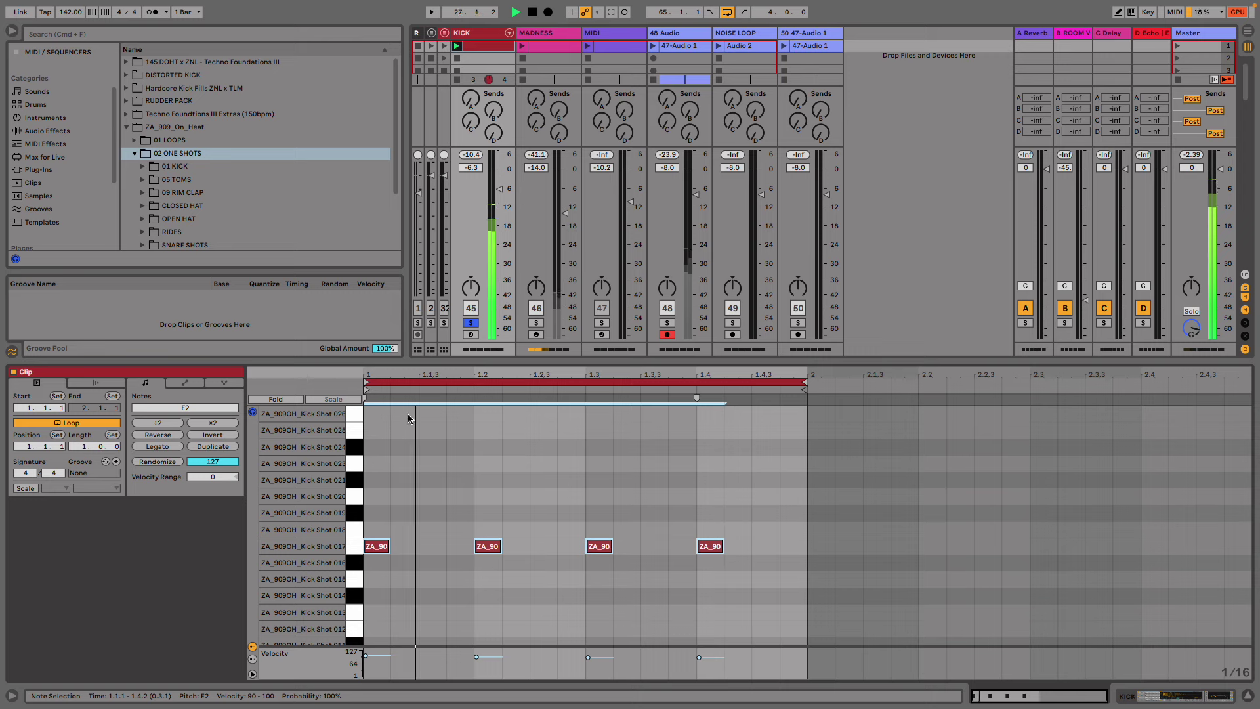
key(Down)
key(Down)
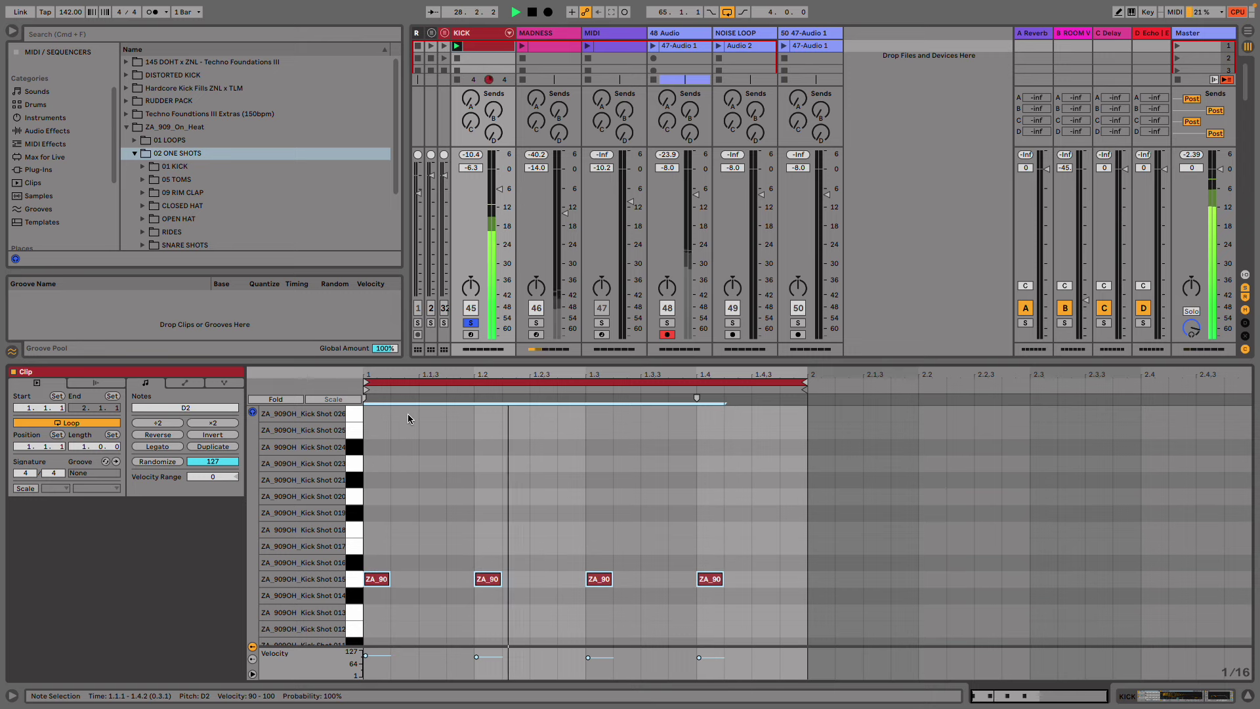
drag(500, 189, 500, 184)
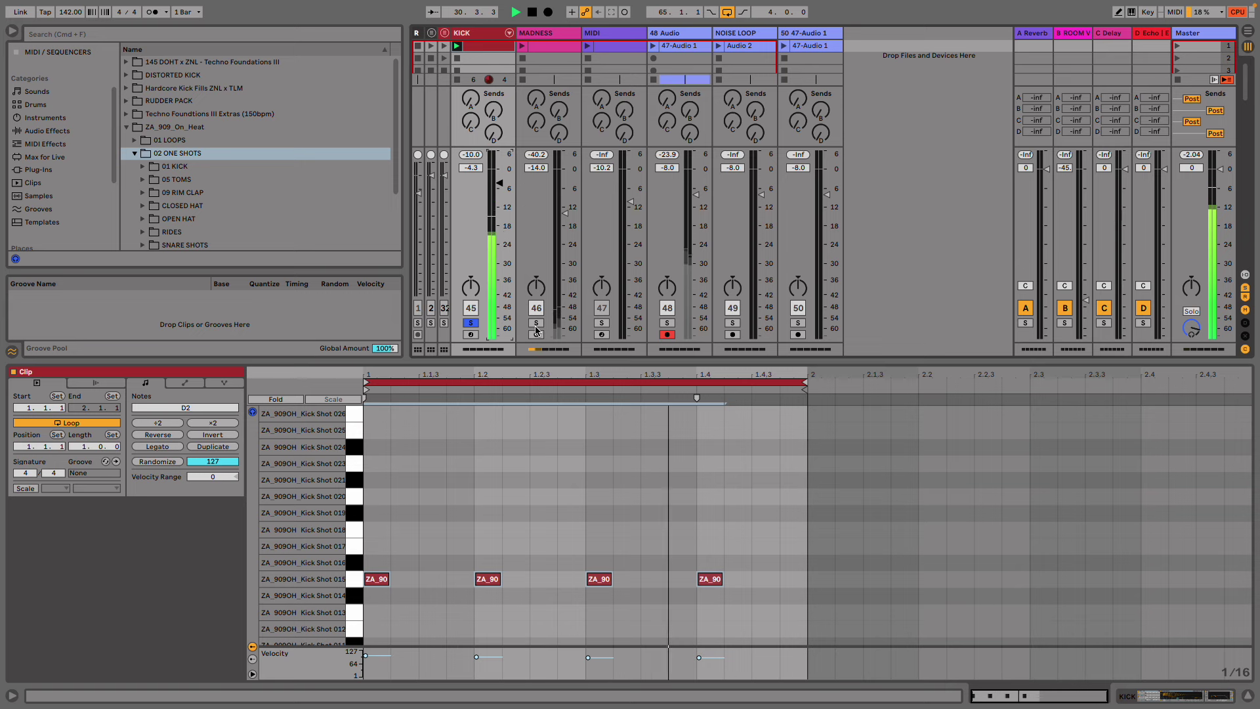
- Solo the MIDI track alongside the kick, launch its first clip and add a C3 sixteenth-area note at 1.4.3
click(602, 323)
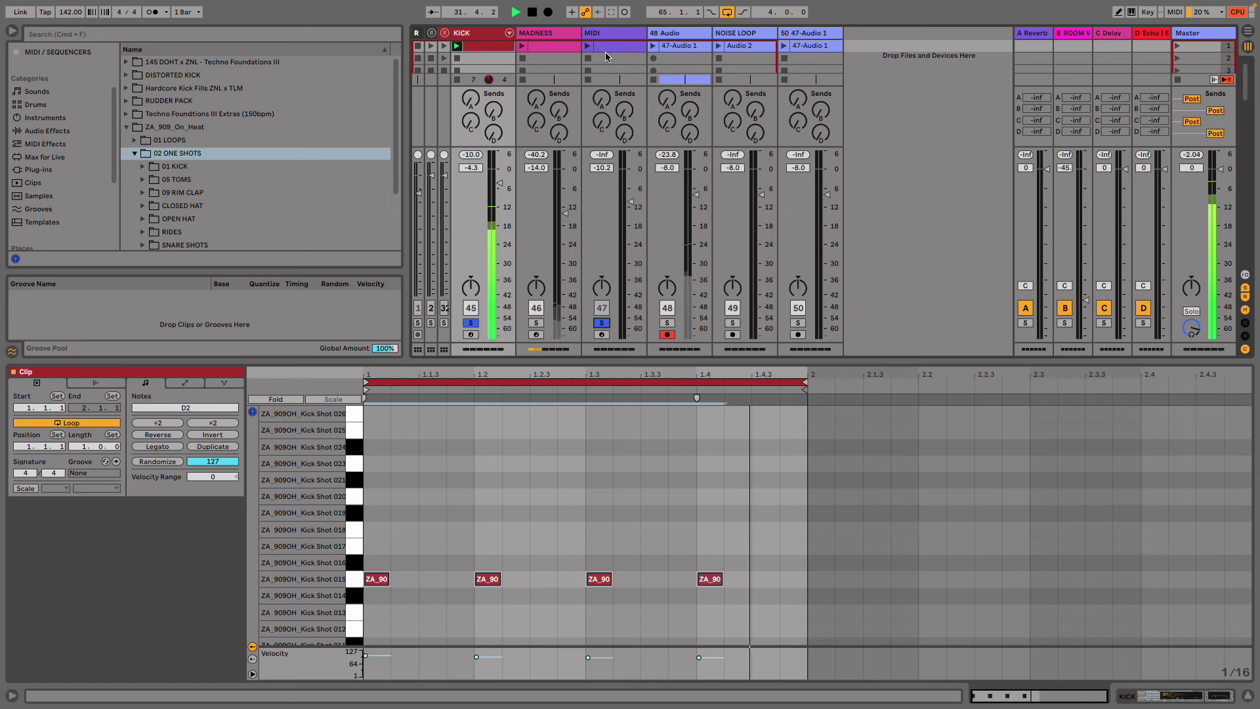
drag(605, 50, 605, 69)
key(super+z)
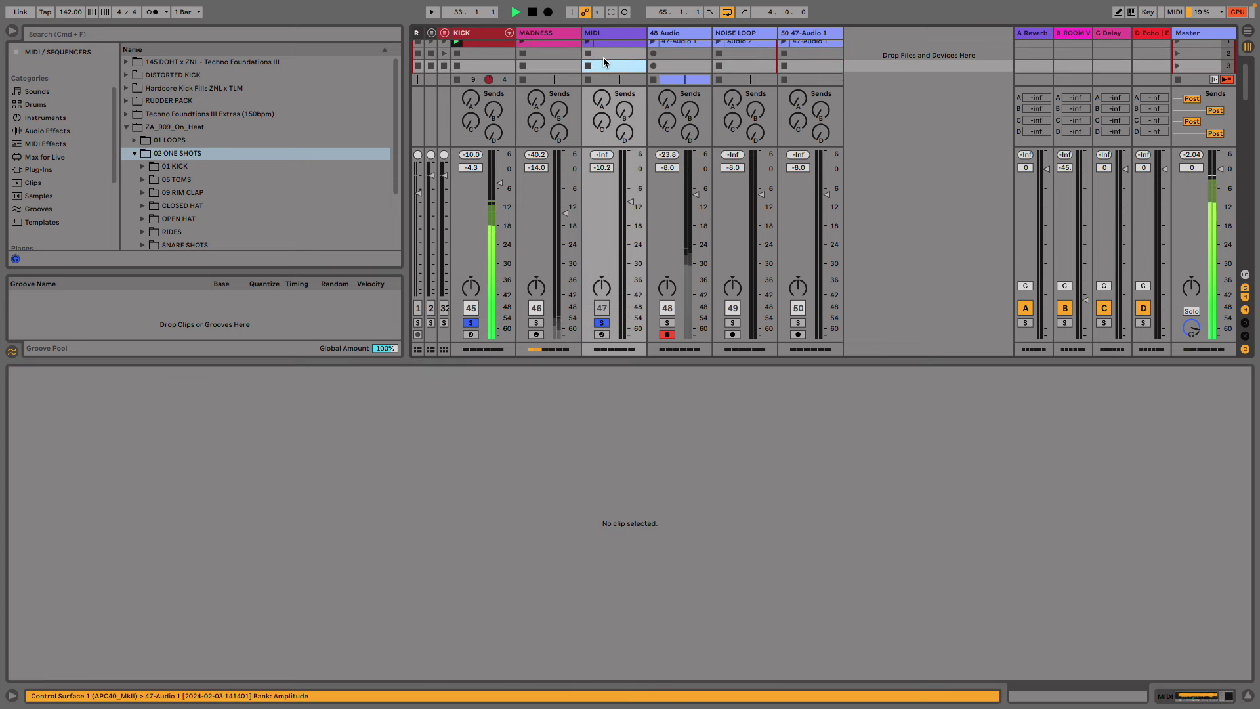
double_click(606, 41)
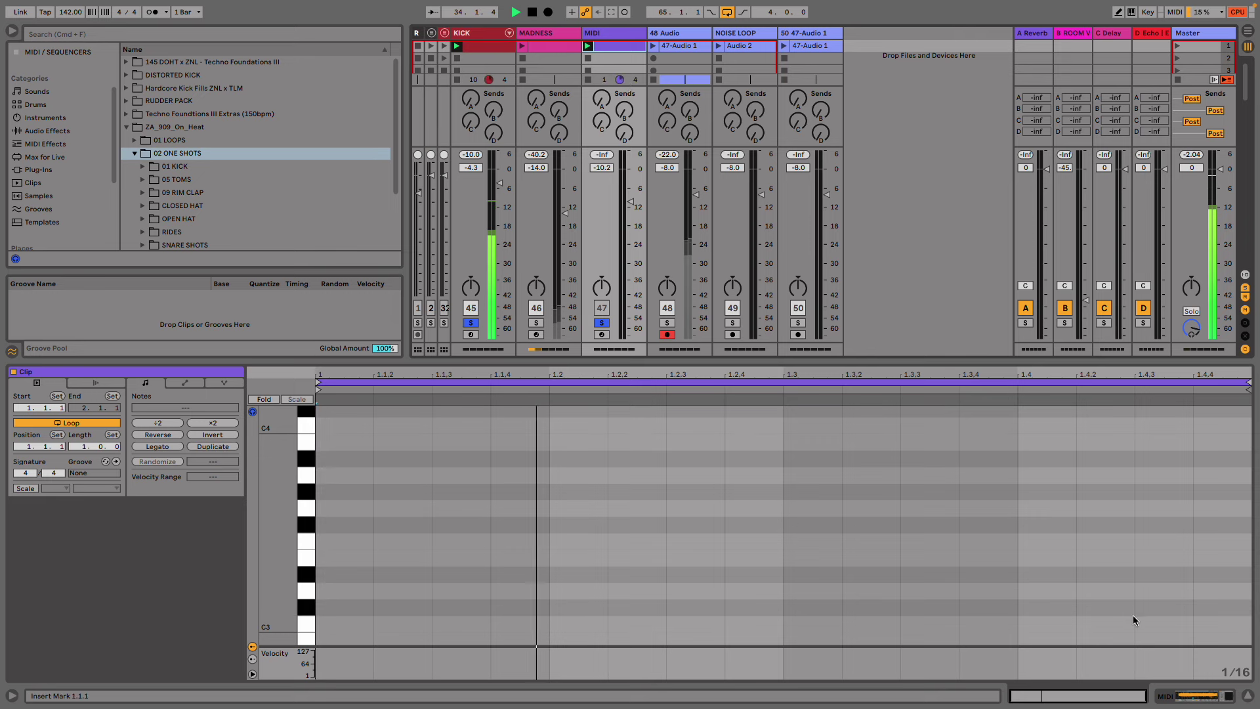
double_click(1153, 622)
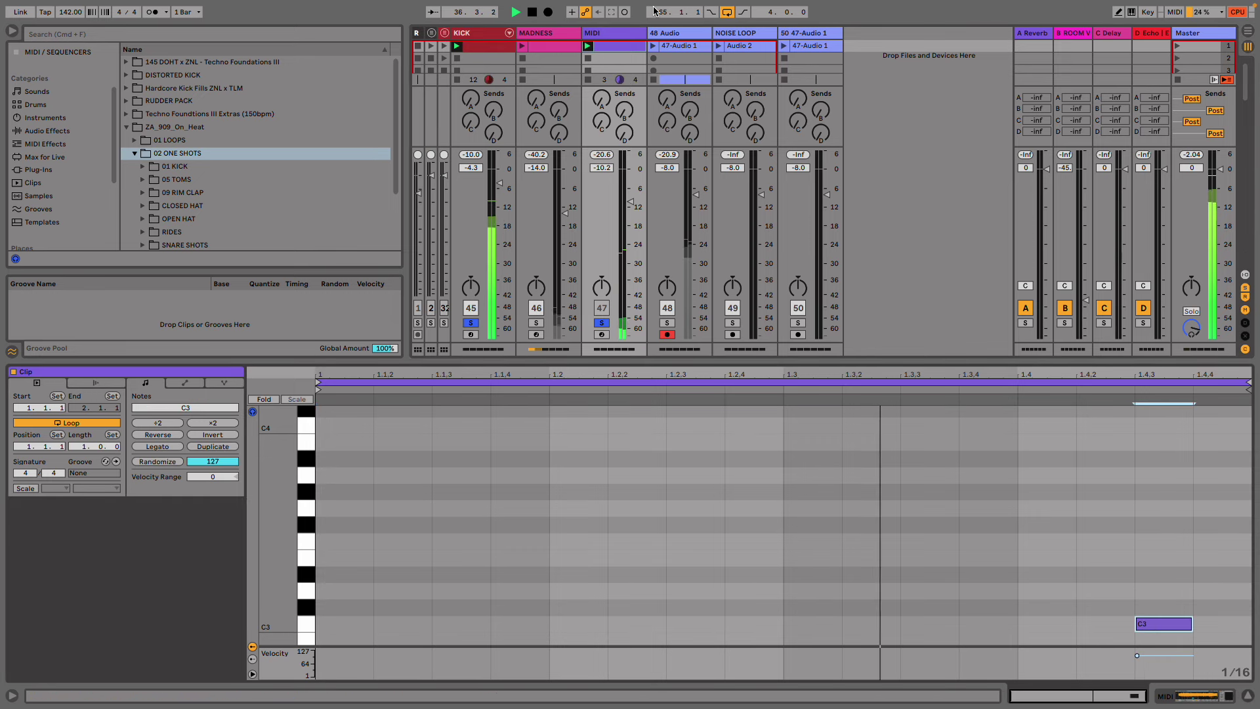
- Launch the NOISE LOOP clip and set the KICK track as the sidechain source of its Compressor
click(720, 50)
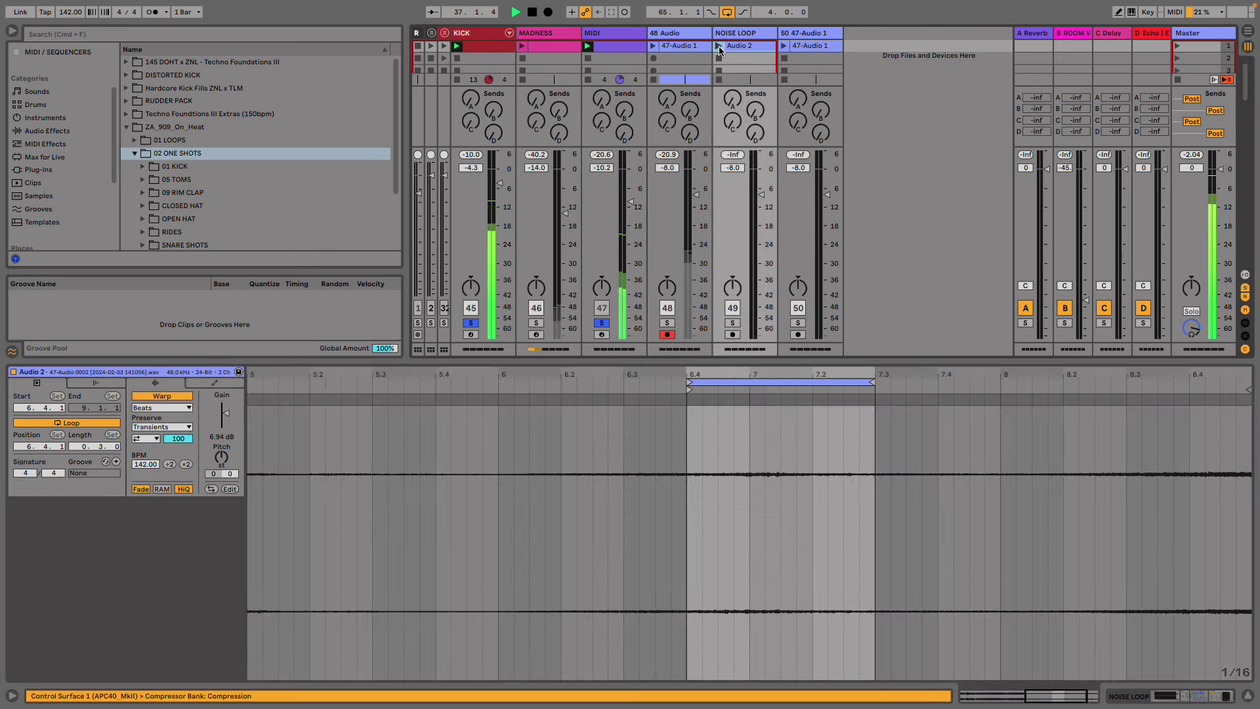
click(754, 34)
click(700, 591)
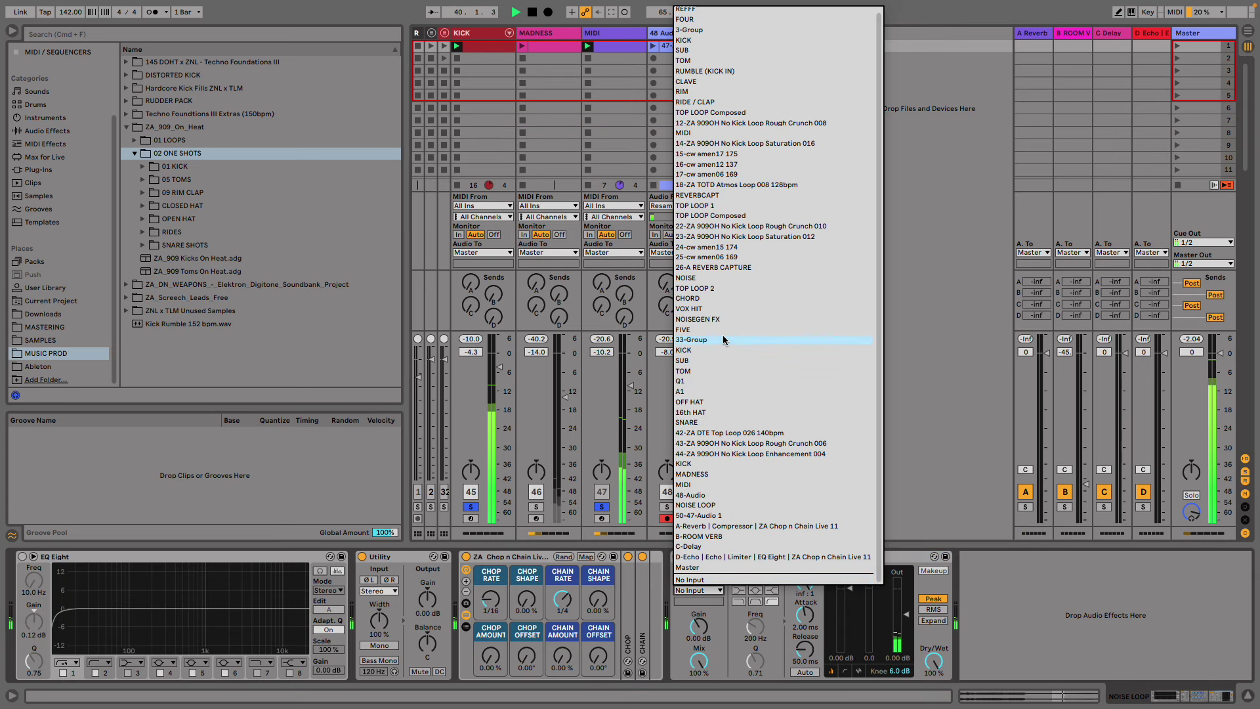
key(Return)
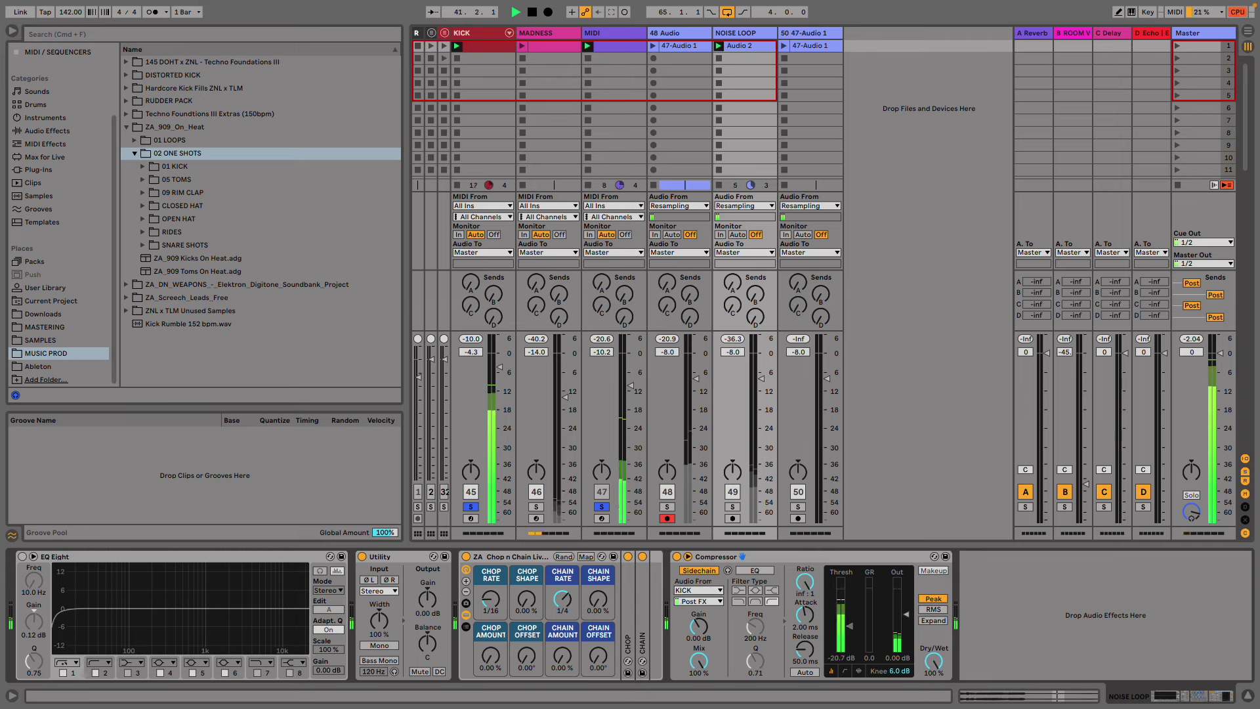
- Clear the track solos and deactivate the 48 Audio track so the noise loop plays with the kick
click(729, 506)
click(729, 506)
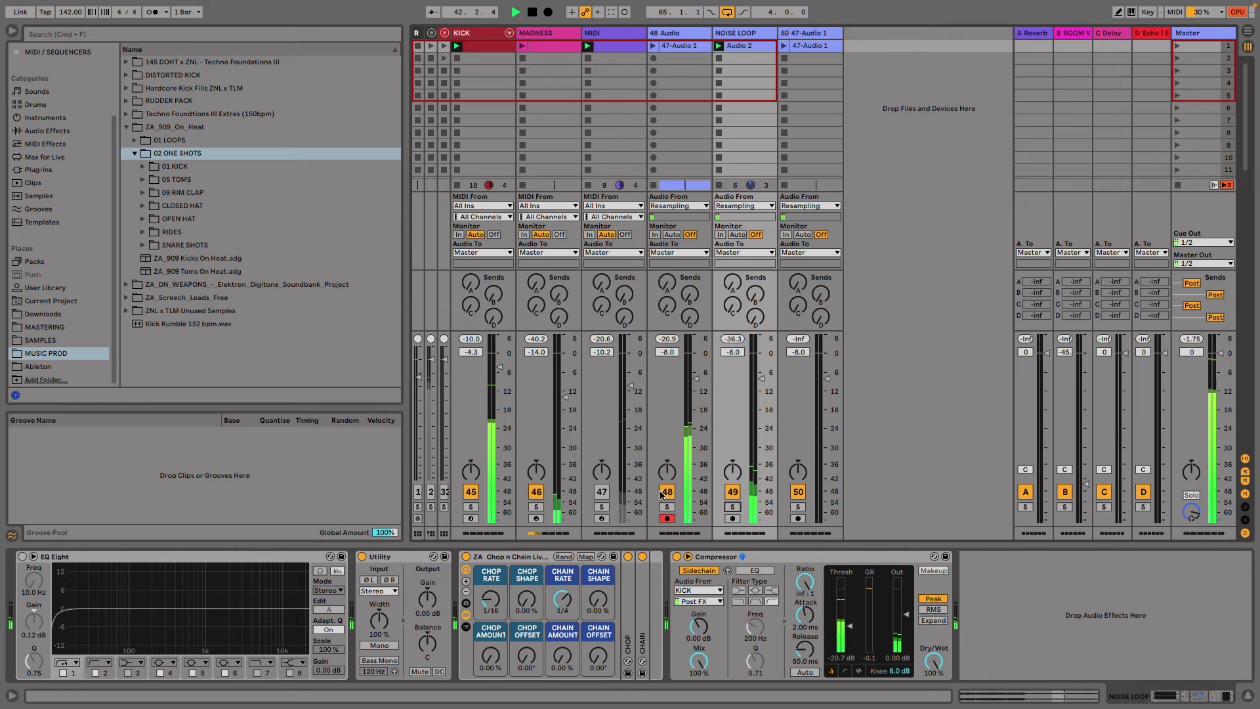
click(666, 492)
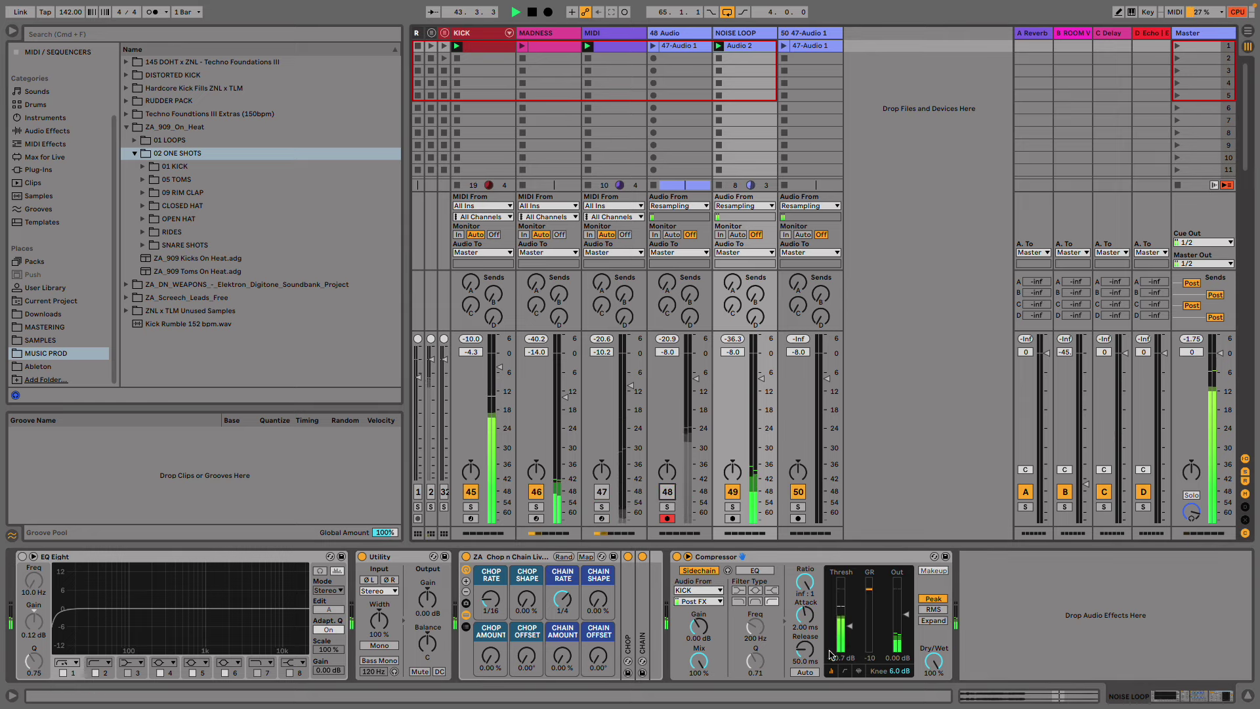
- Set the NOISE LOOP Compressor threshold to -35.3 dB, Chop Amount to 68.5 % and Chain Amount to 41.7 %, and enable its EQ Eight low cut at 182 Hz
drag(830, 654, 830, 676)
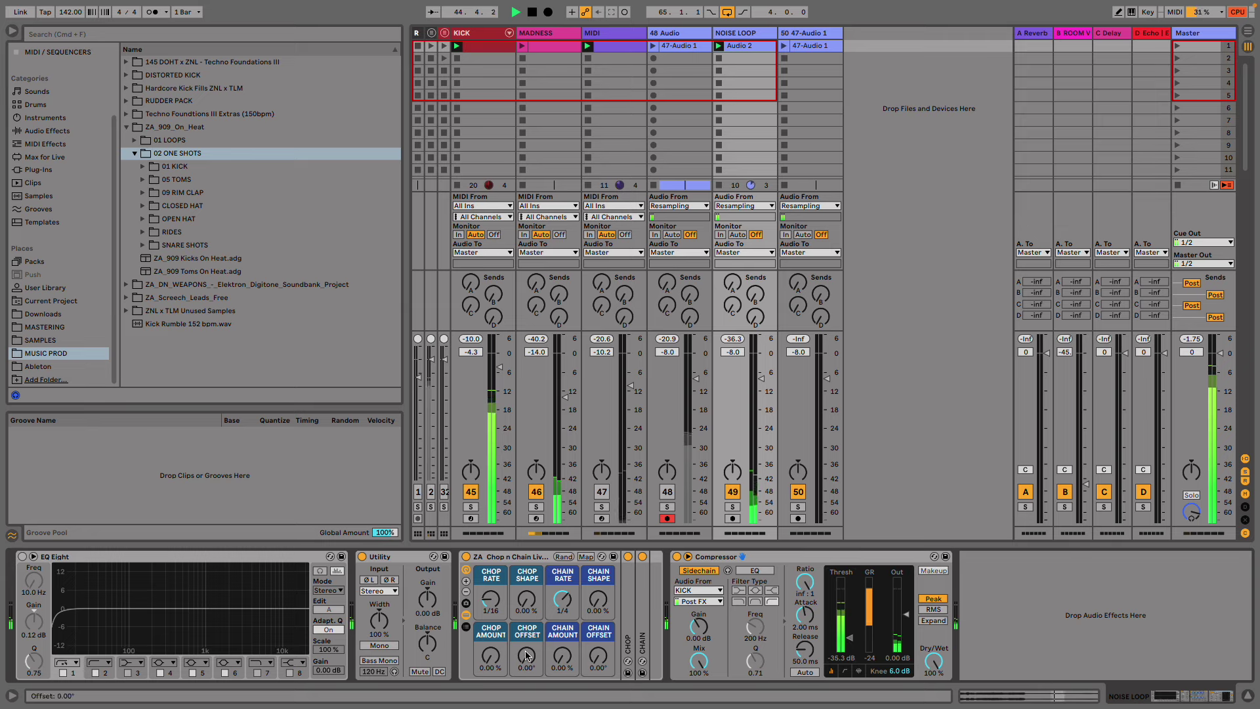
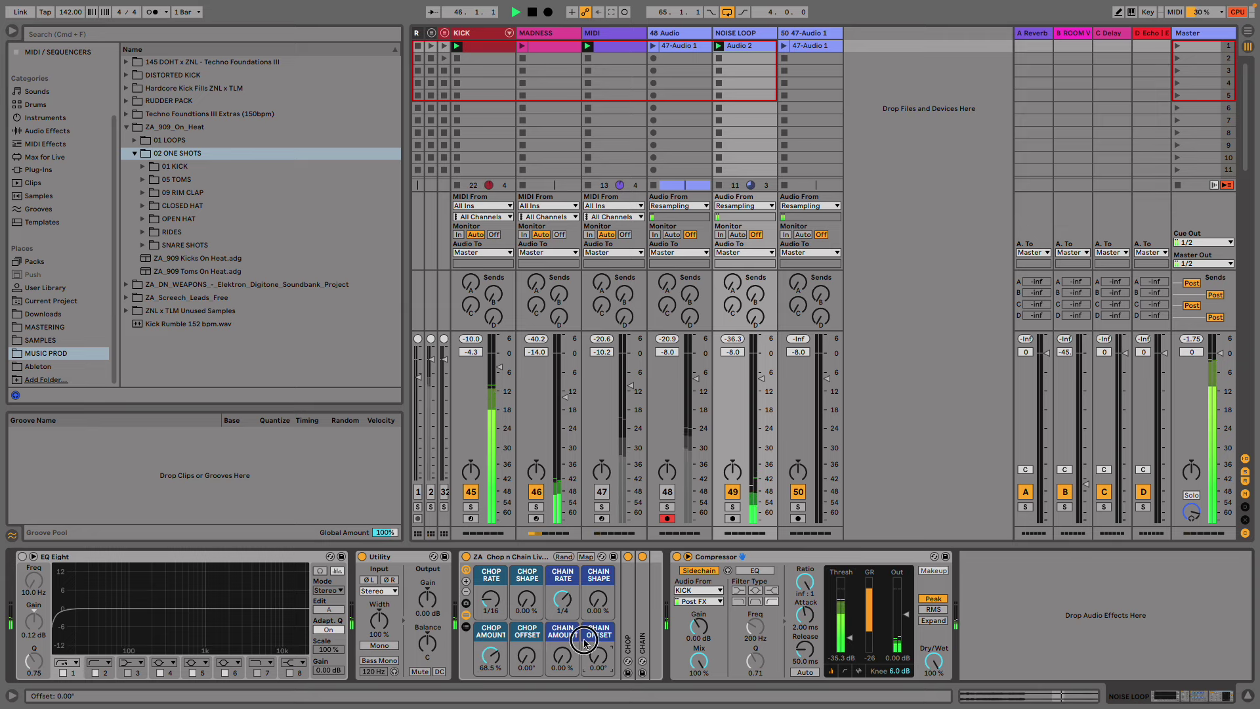
click(18, 556)
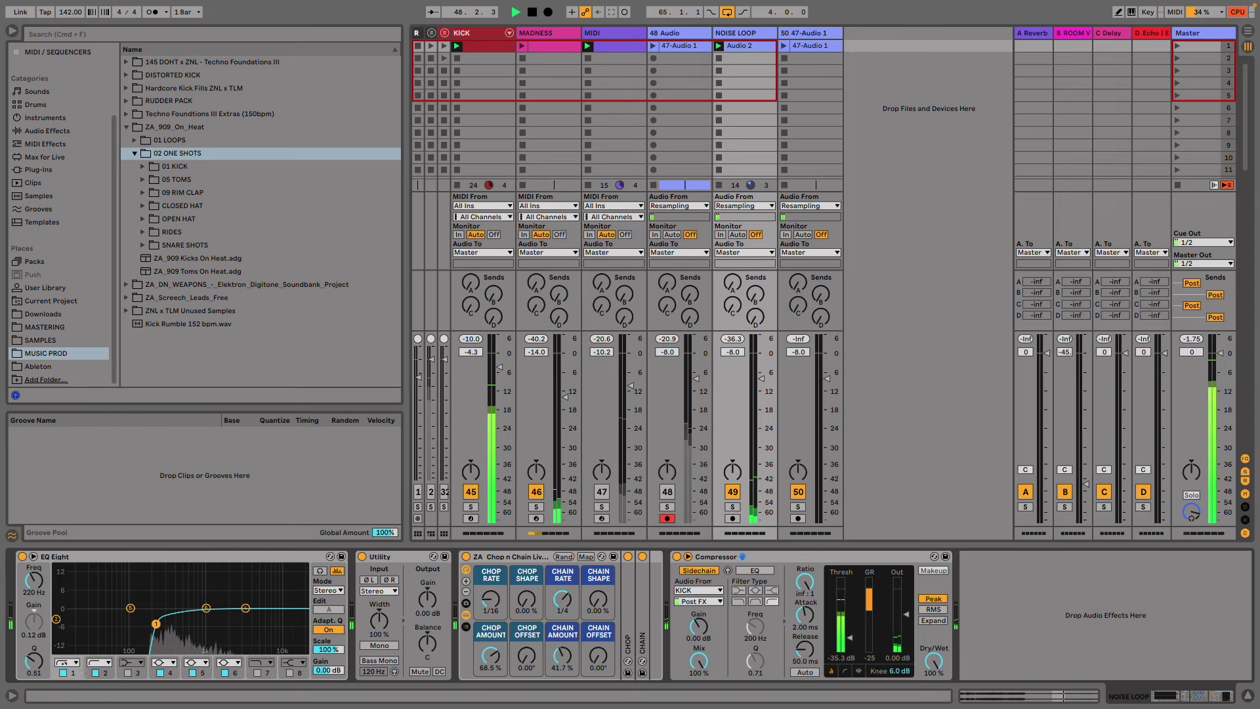
- Solo the 48 Audio track and replay its full 47-Audio 1 recording, then stop playback
click(666, 508)
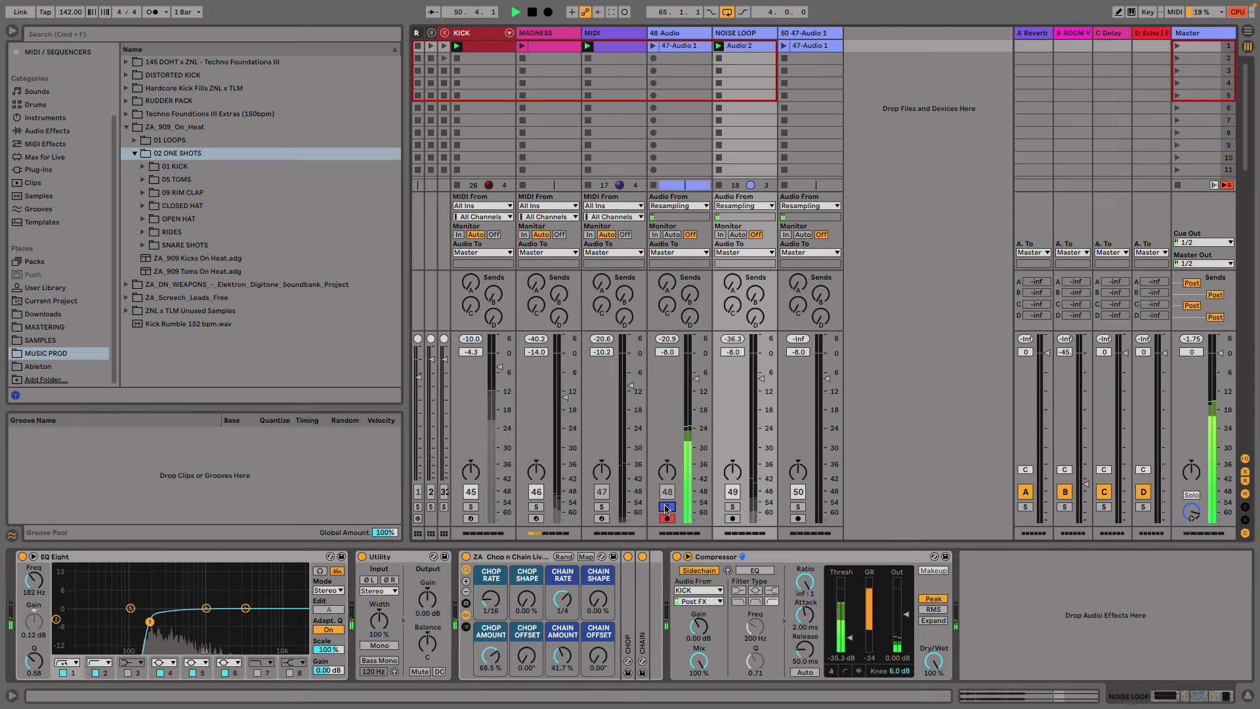
click(644, 47)
click(680, 47)
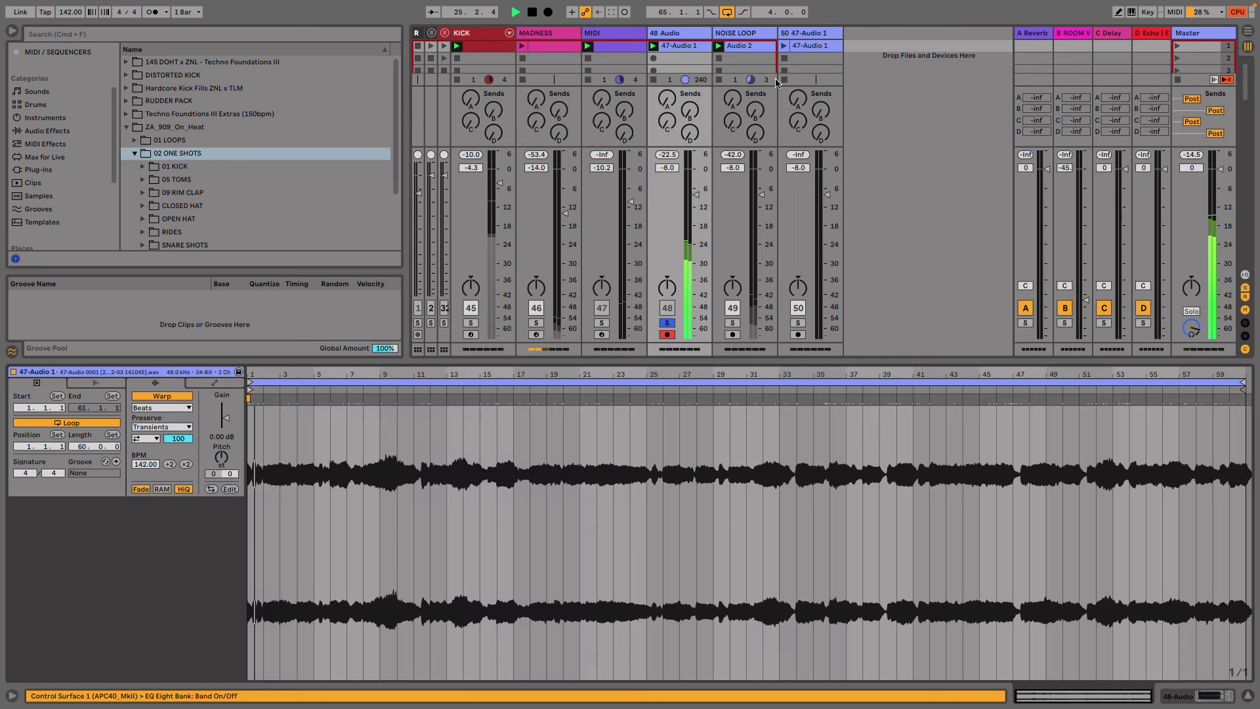
click(812, 45)
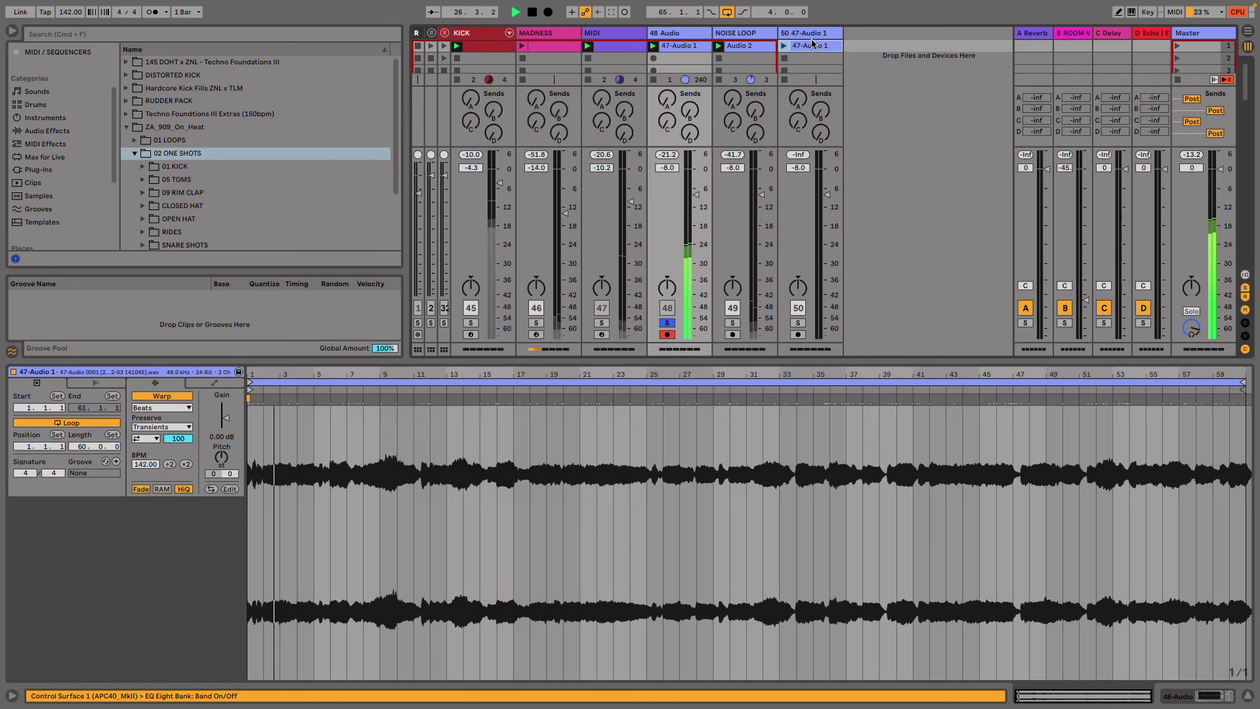
key(space)
click(680, 46)
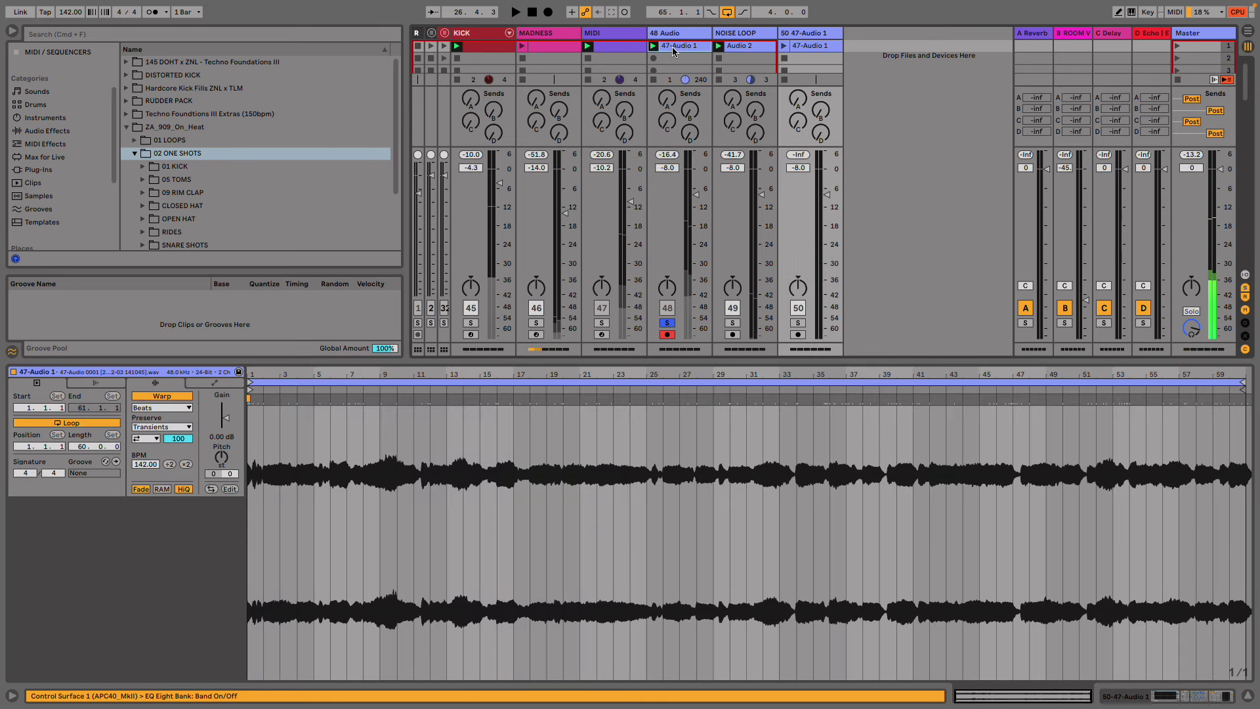
- Loop the four bars from 21.1.1 to 25.1.1 in the 47-Audio 1 clip on track 50
click(814, 52)
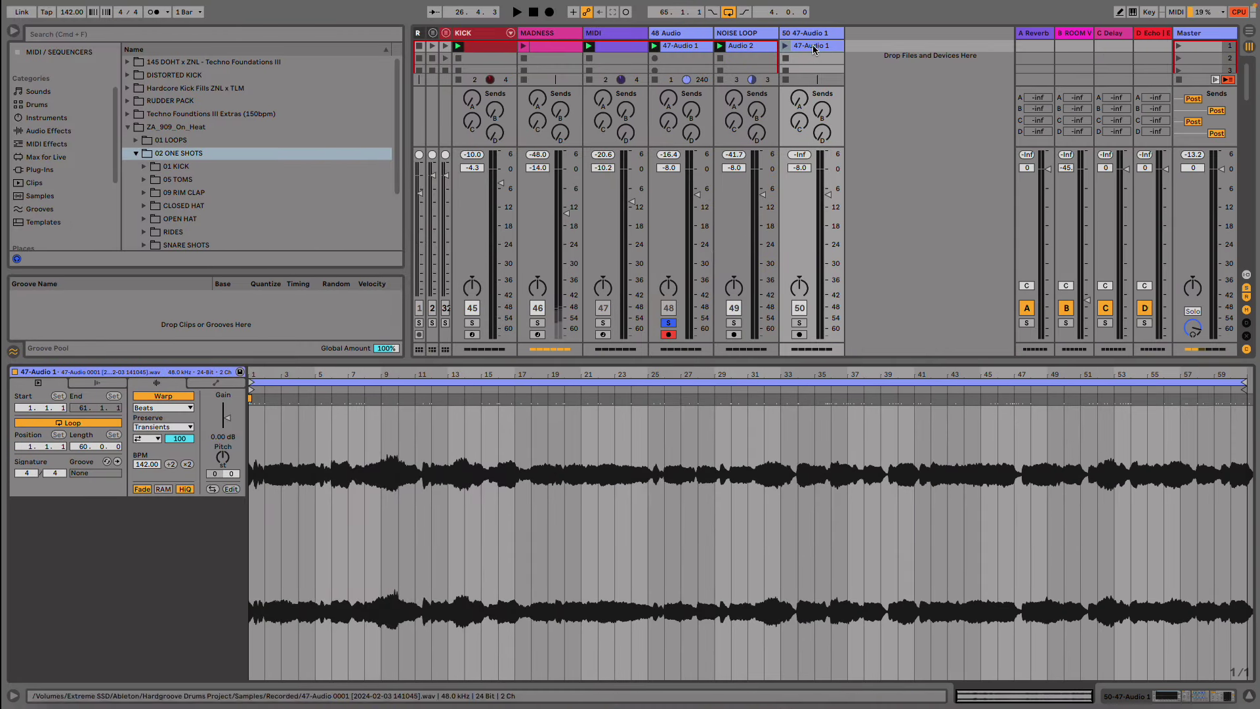
drag(578, 494, 643, 490)
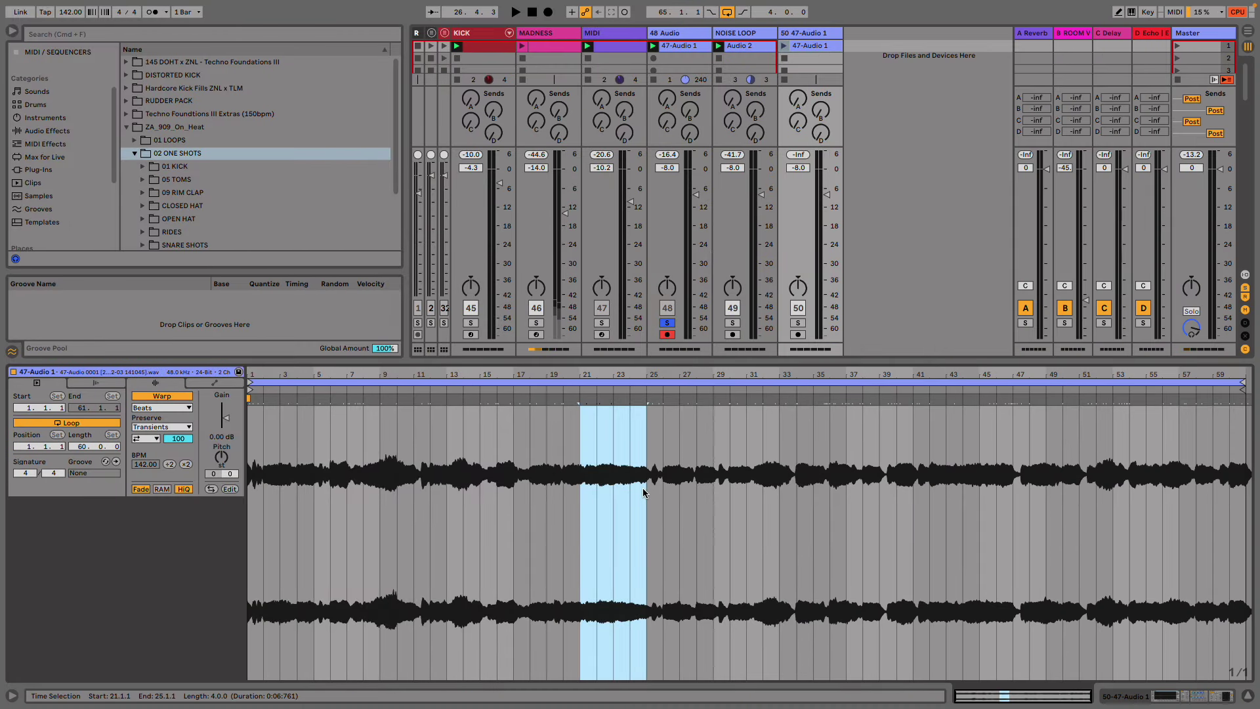
key(super+l)
- Lower the clip Gain envelope of track 50's 47-Audio 1 clip to its minimum and restart playback
click(230, 383)
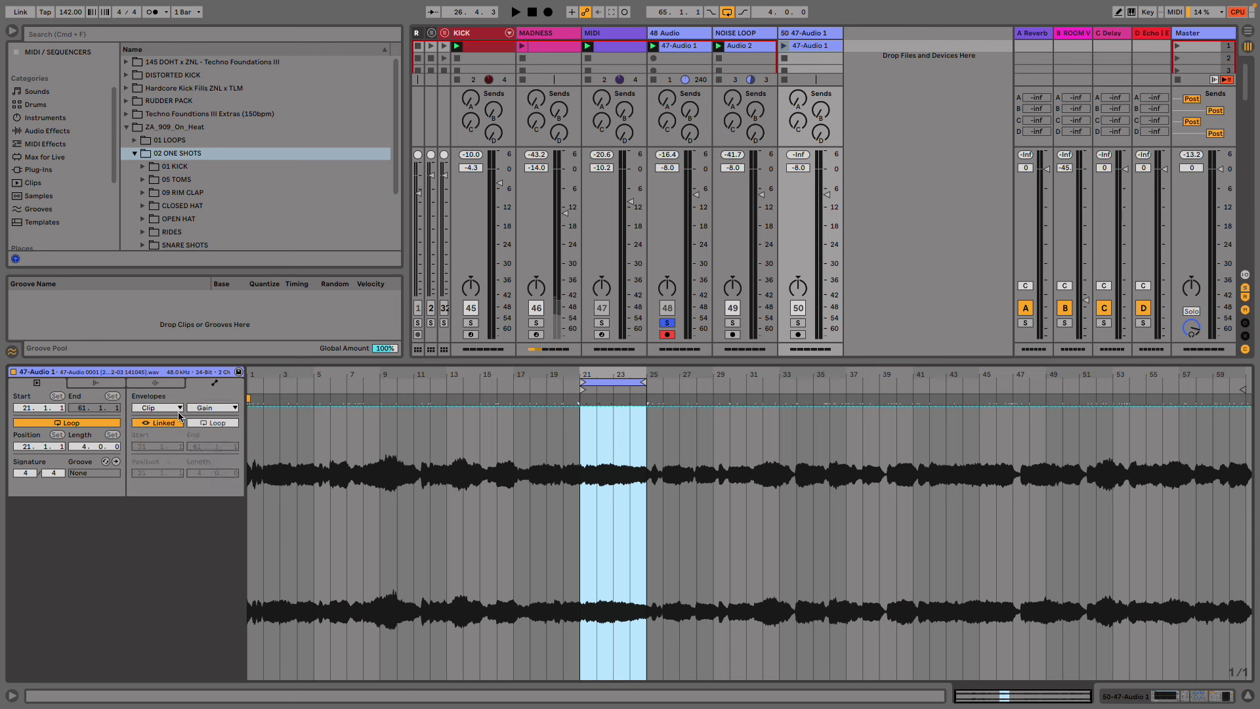
click(202, 408)
click(202, 414)
drag(576, 407, 577, 680)
key(space)
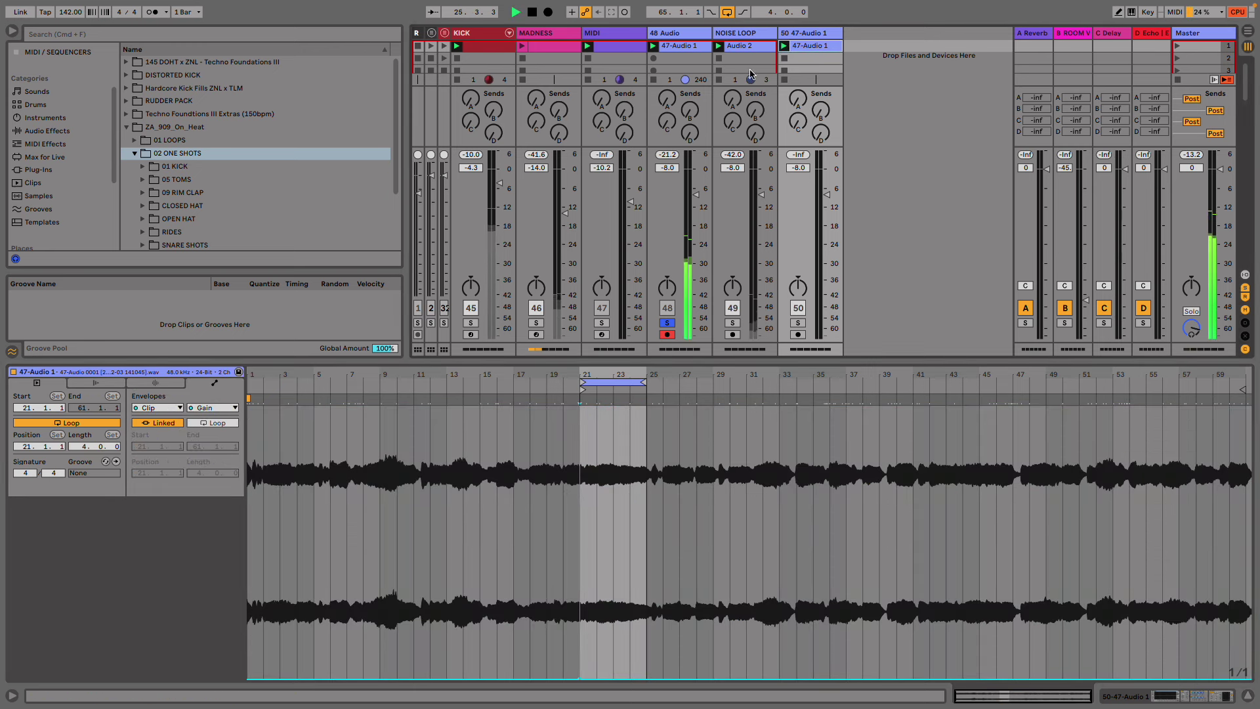
- Loop the single bar from 32.1.1 in the 48 Audio track's 47-Audio 1 clip and unsolo the track
click(665, 48)
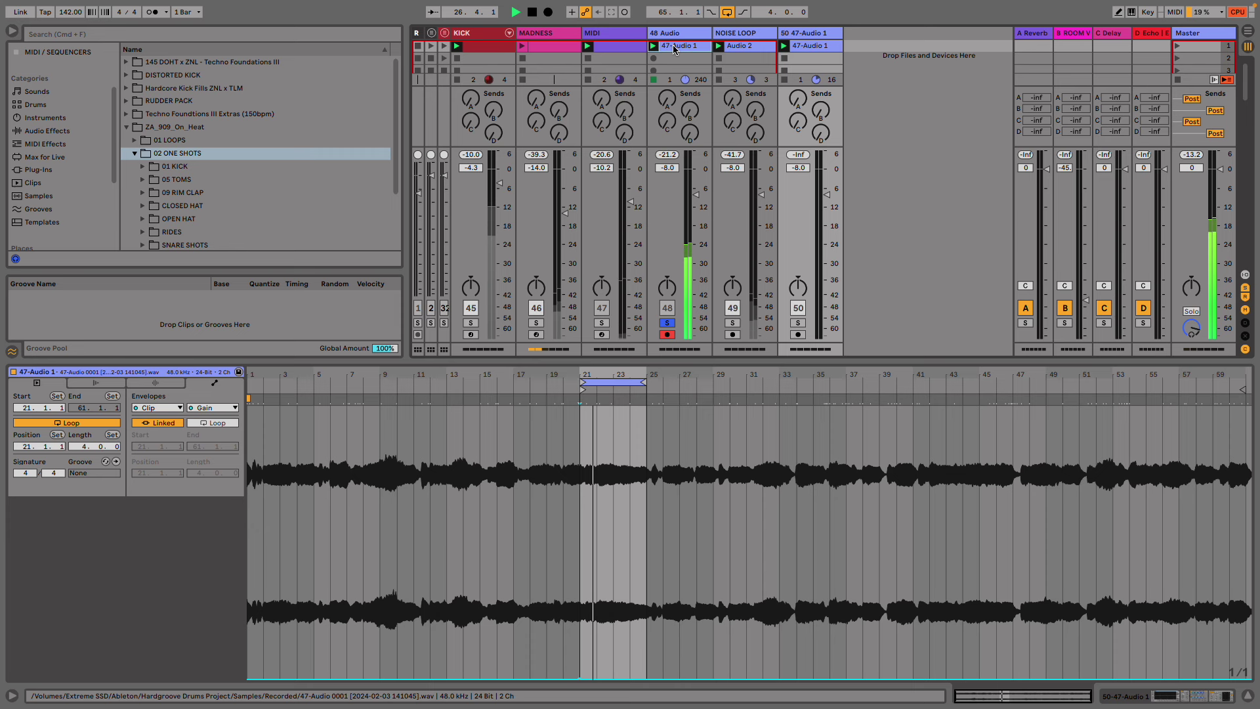
click(757, 481)
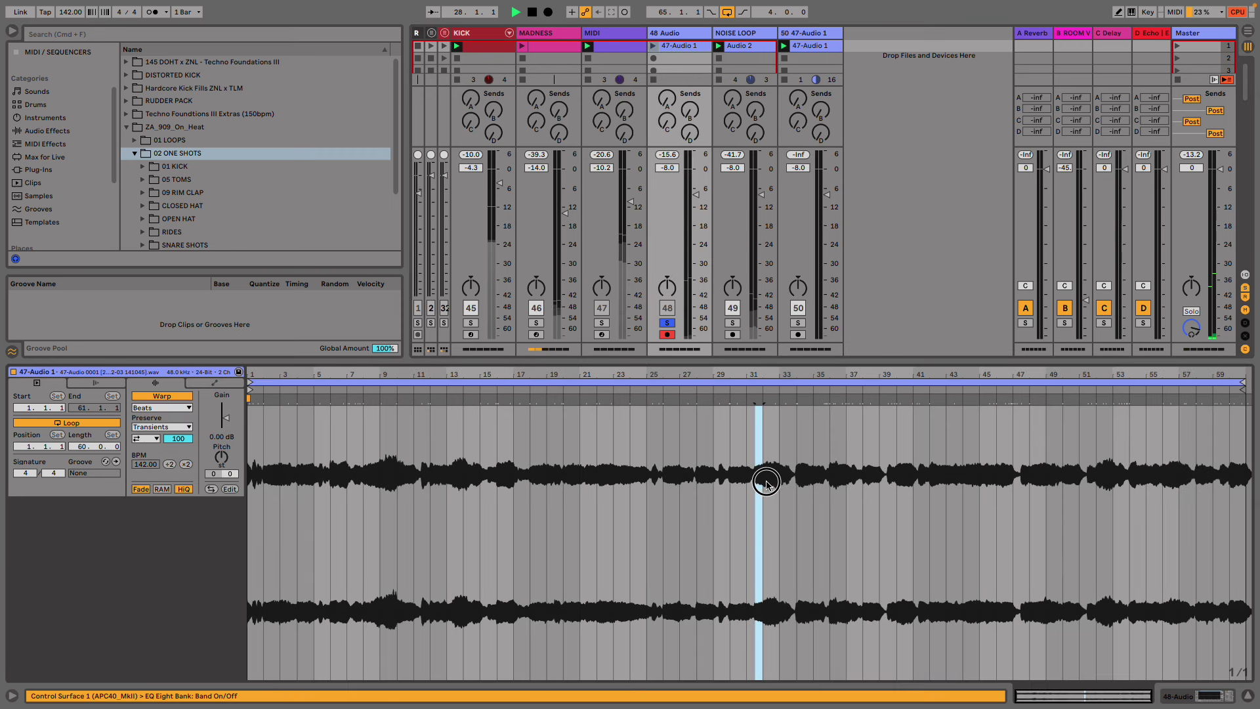
drag(762, 482, 772, 484)
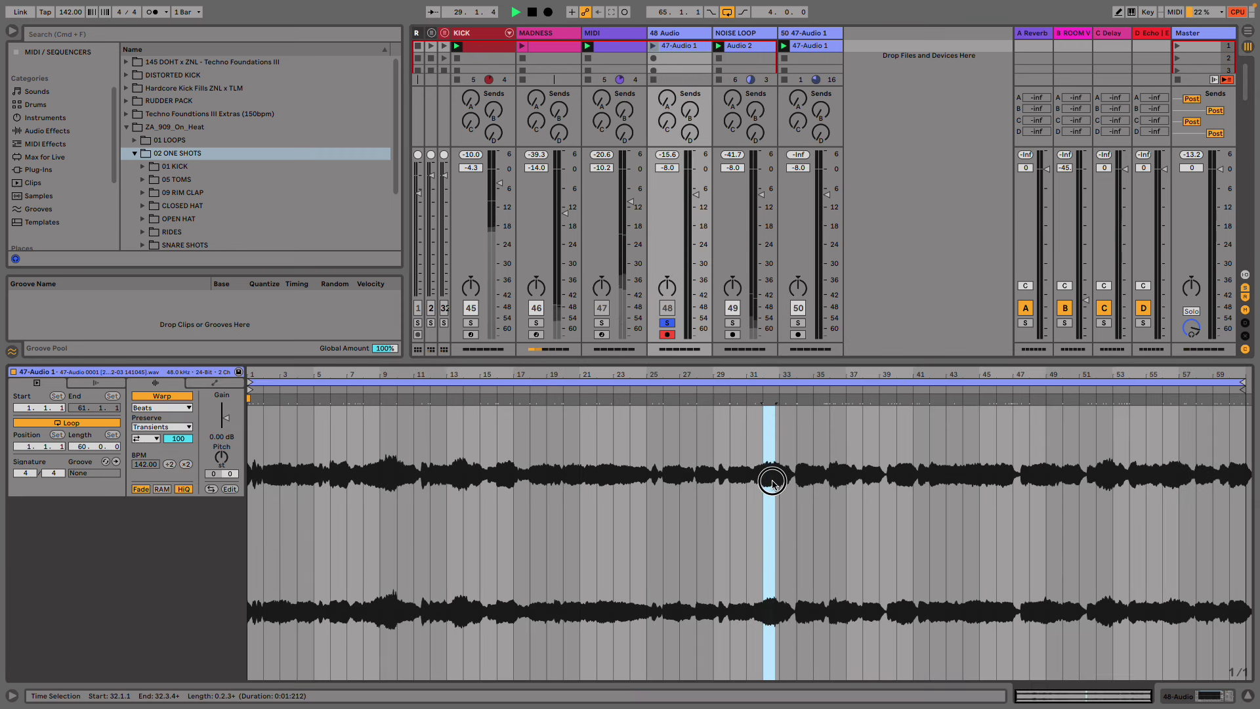
key(super+l)
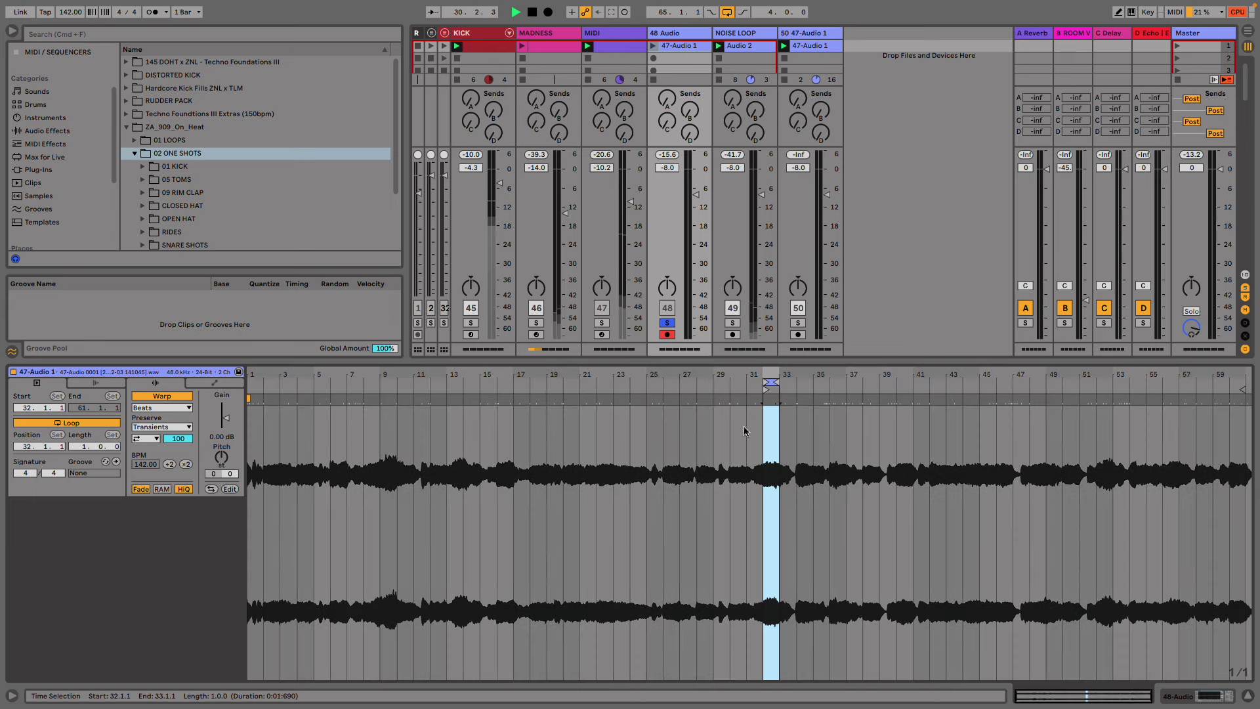
click(667, 323)
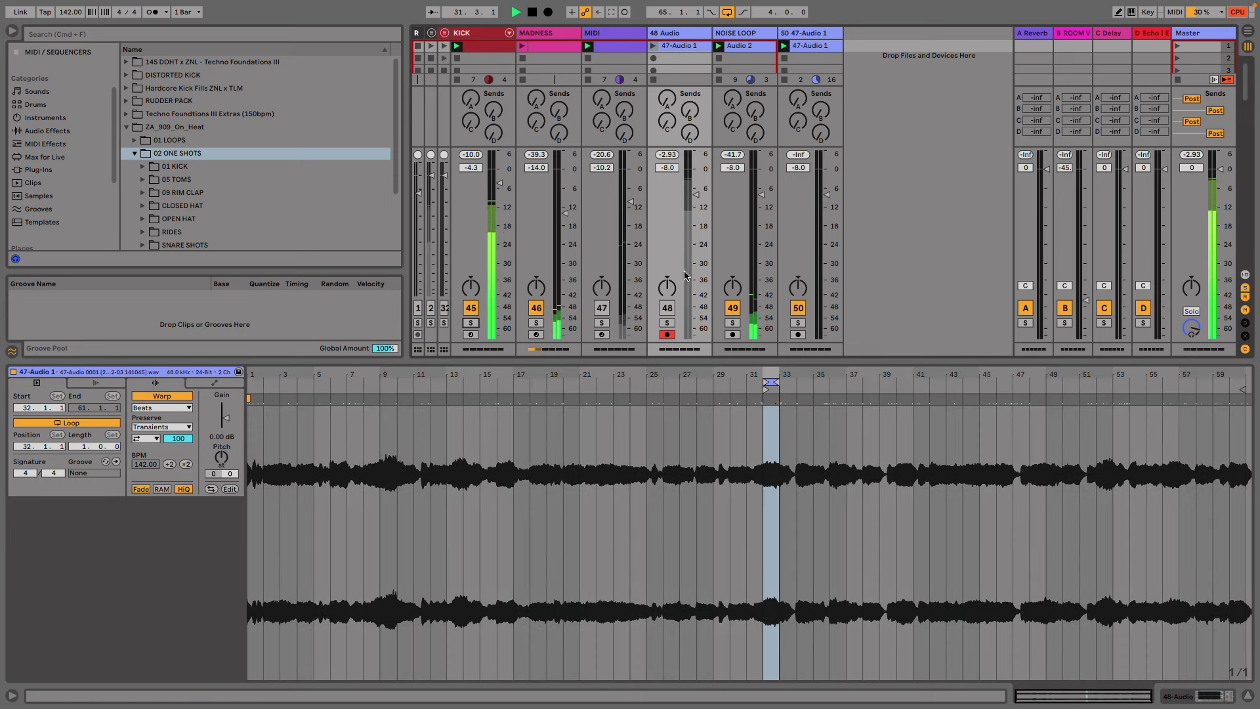
- Set the 48 Audio track's volume to -17.3 dB and its audio input to No Input
drag(695, 194, 696, 224)
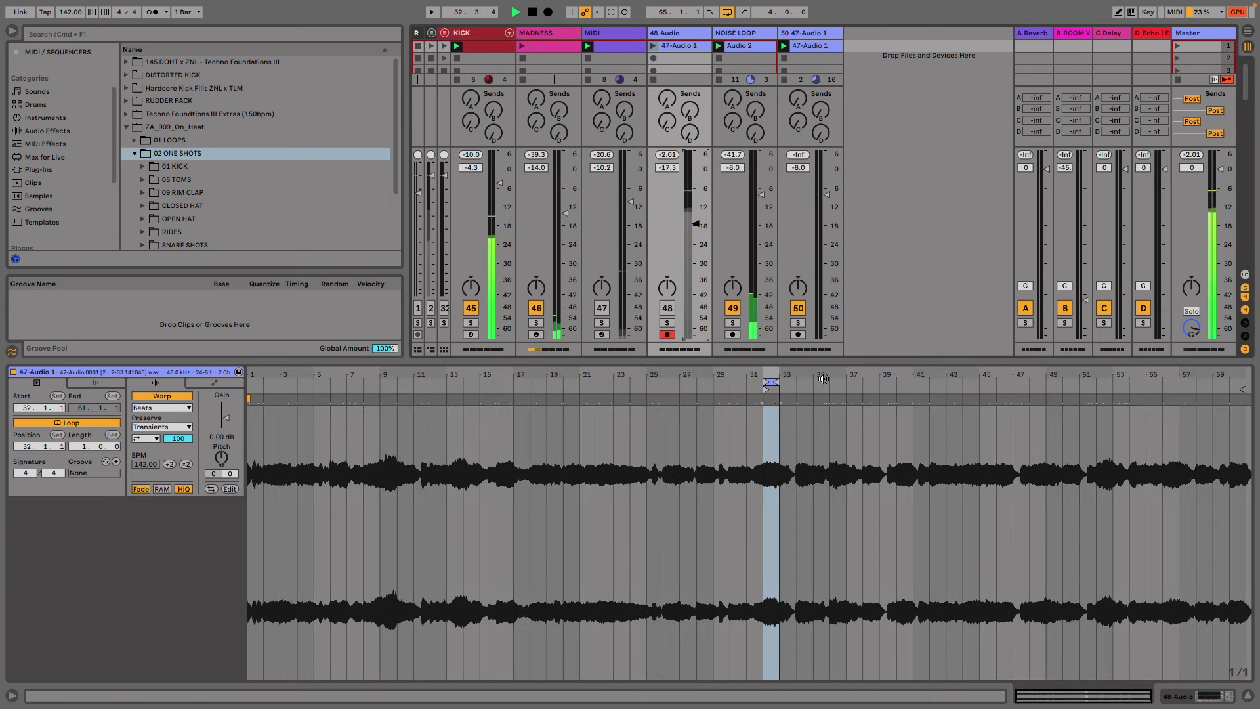
key(super+alt+i)
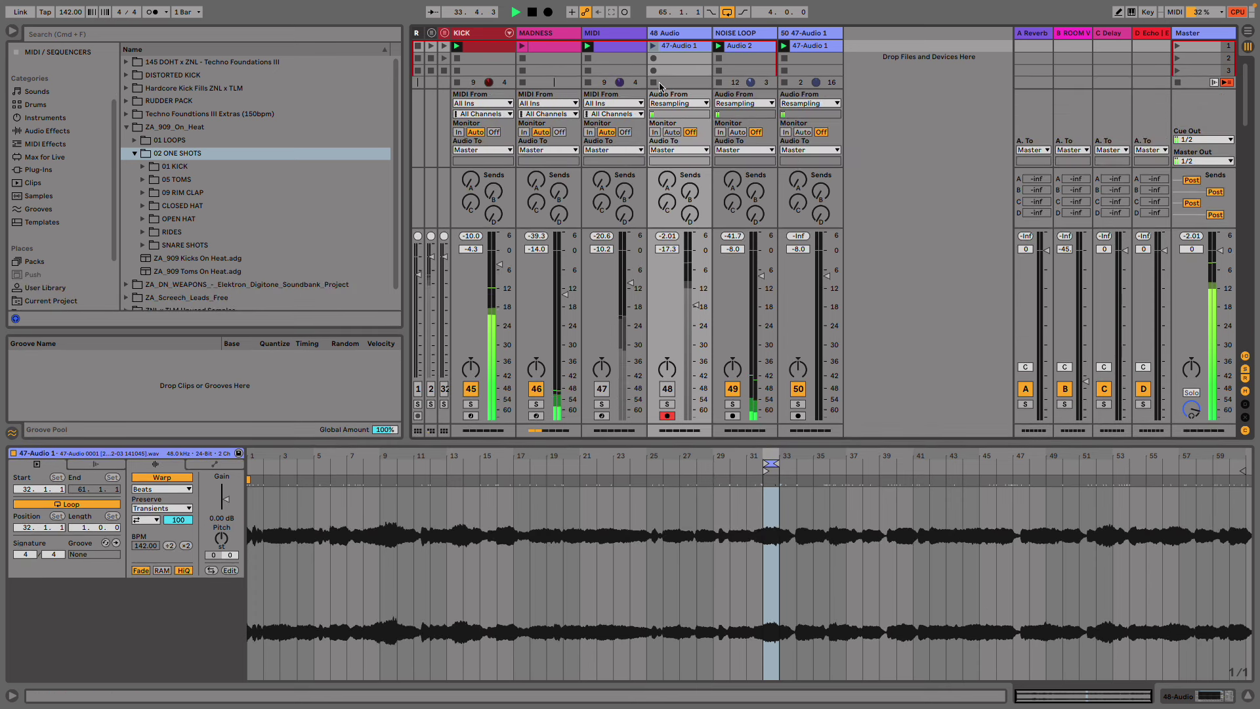
click(677, 103)
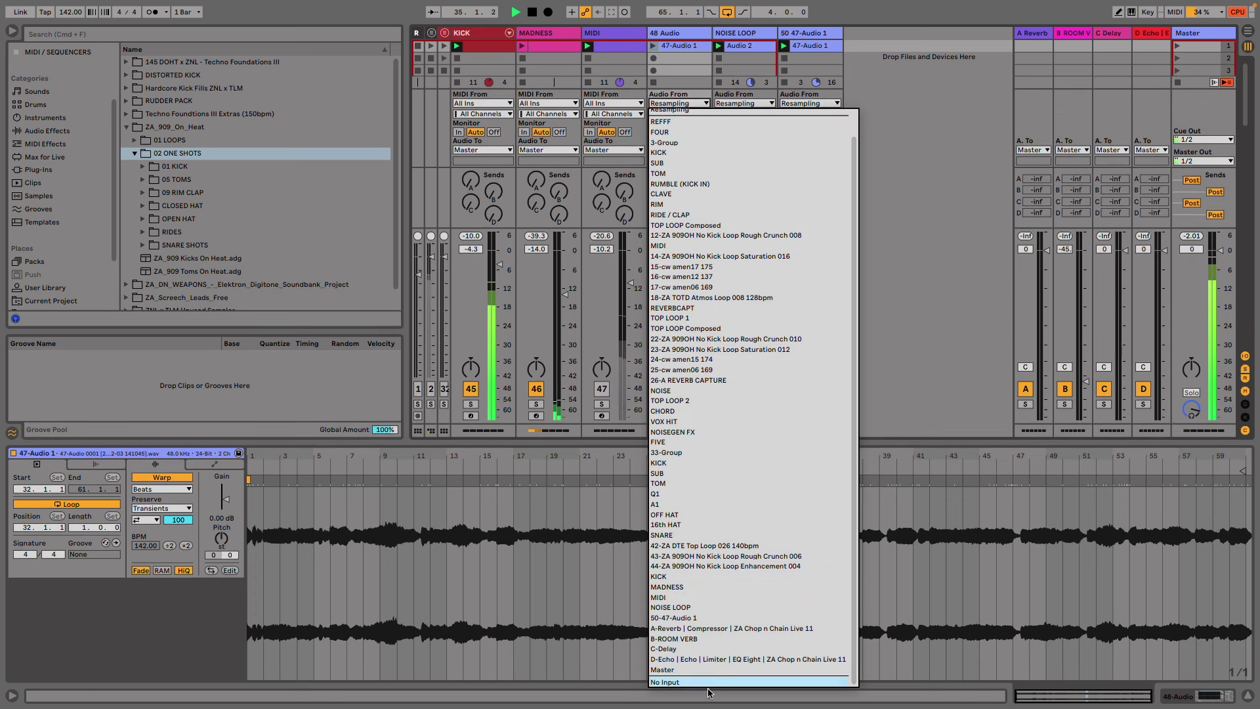
key(Return)
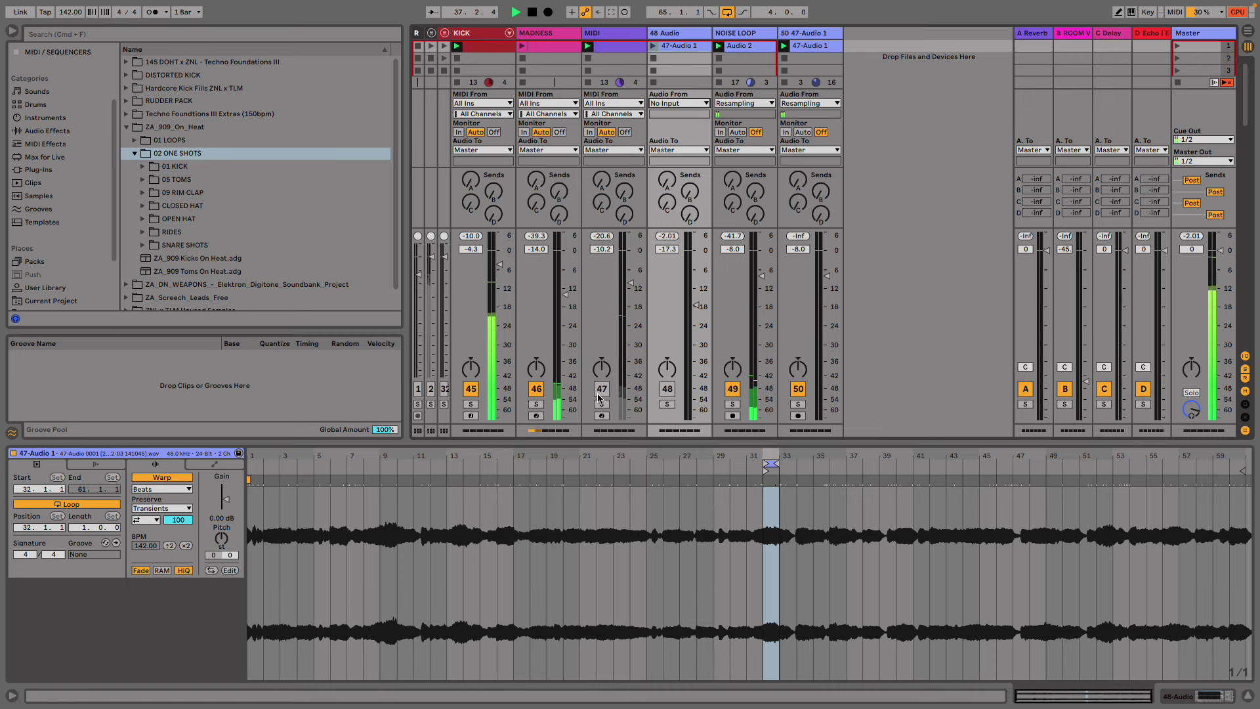
- Try drawing full-gain blocks at 22.4 and 21.4.3 in the Gain envelope of track 50's 47-Audio 1 clip
click(809, 46)
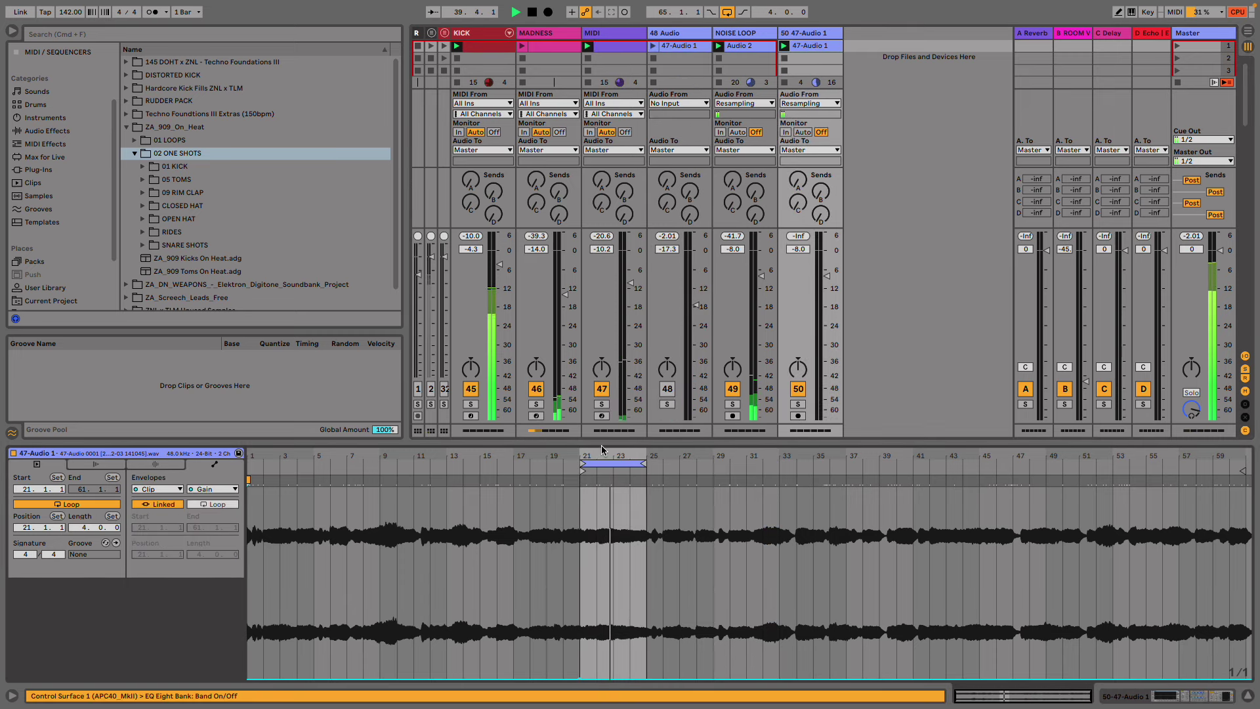
mouse_move(602, 451)
mouse_down()
mouse_move(617, 551)
mouse_move(578, 571)
mouse_move(607, 459)
mouse_move(596, 452)
mouse_up()
key(b)
key(b)
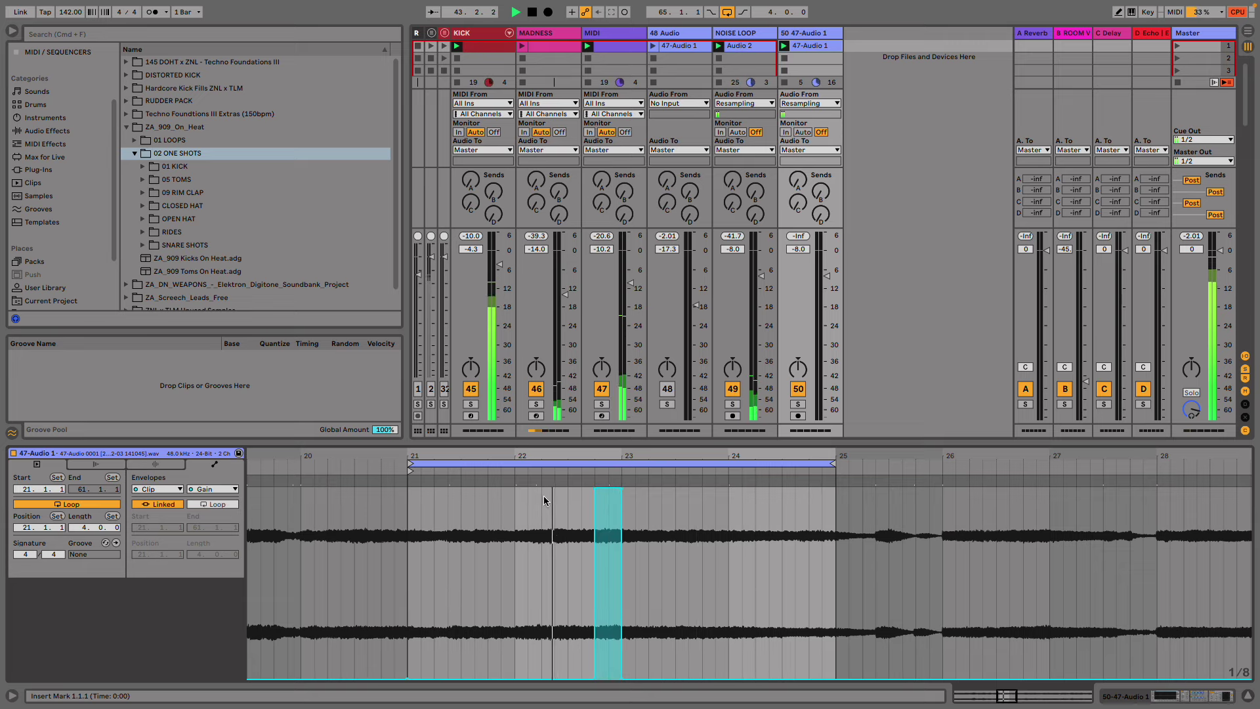
mouse_move(506, 514)
mouse_down()
mouse_move(518, 525)
mouse_move(523, 697)
mouse_up()
key(b)
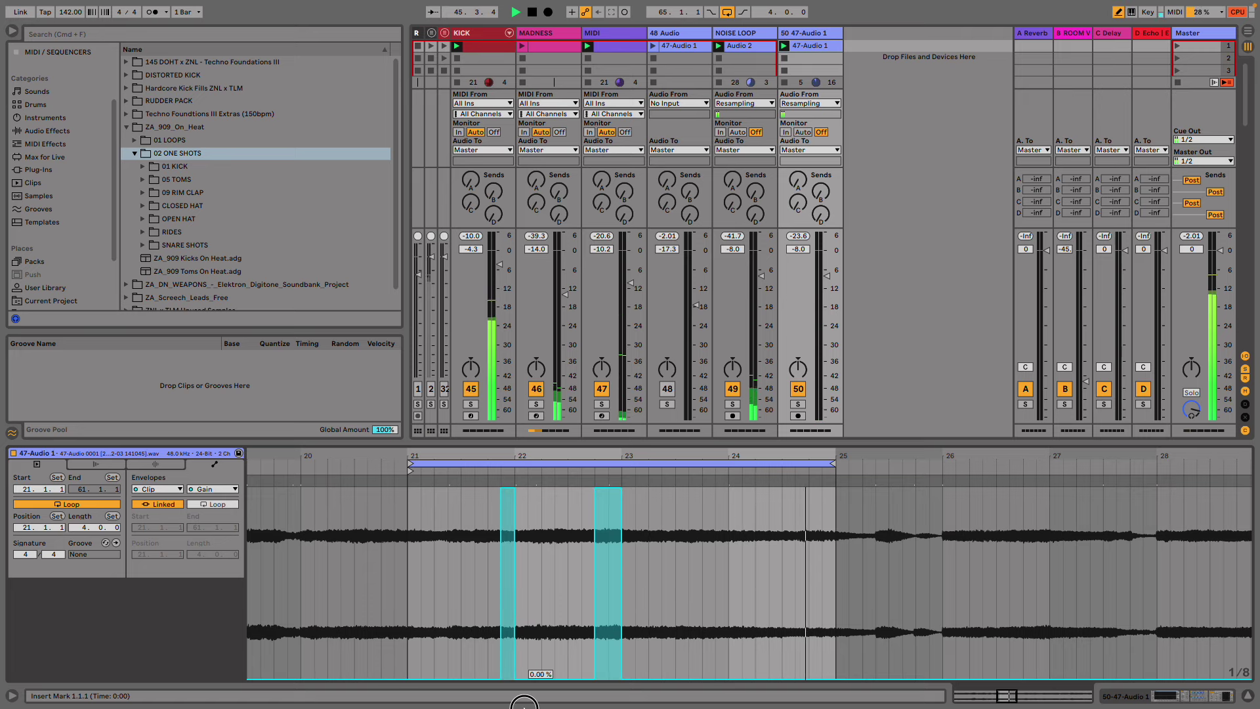
key(b)
drag(514, 460, 619, 525)
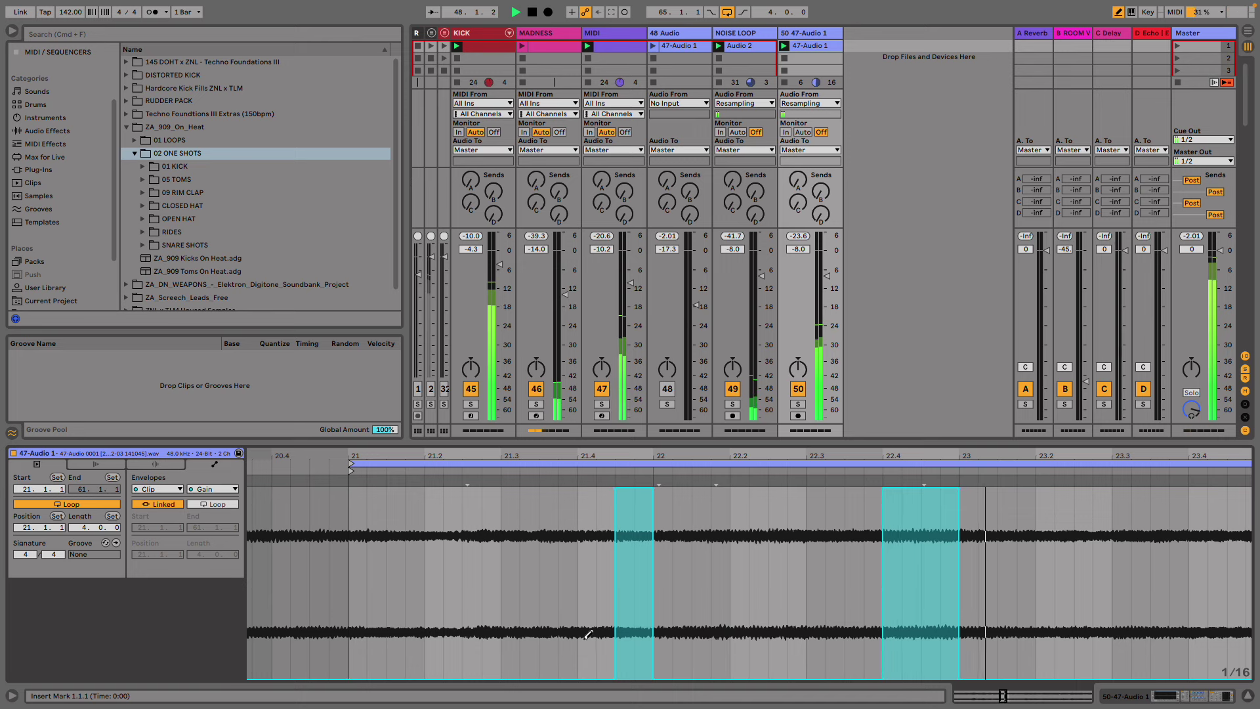
- Replace the gain block before bar 22 with one from 21.3 to 21.4 and shape it into a curved rise
drag(606, 597, 650, 679)
drag(575, 484, 510, 447)
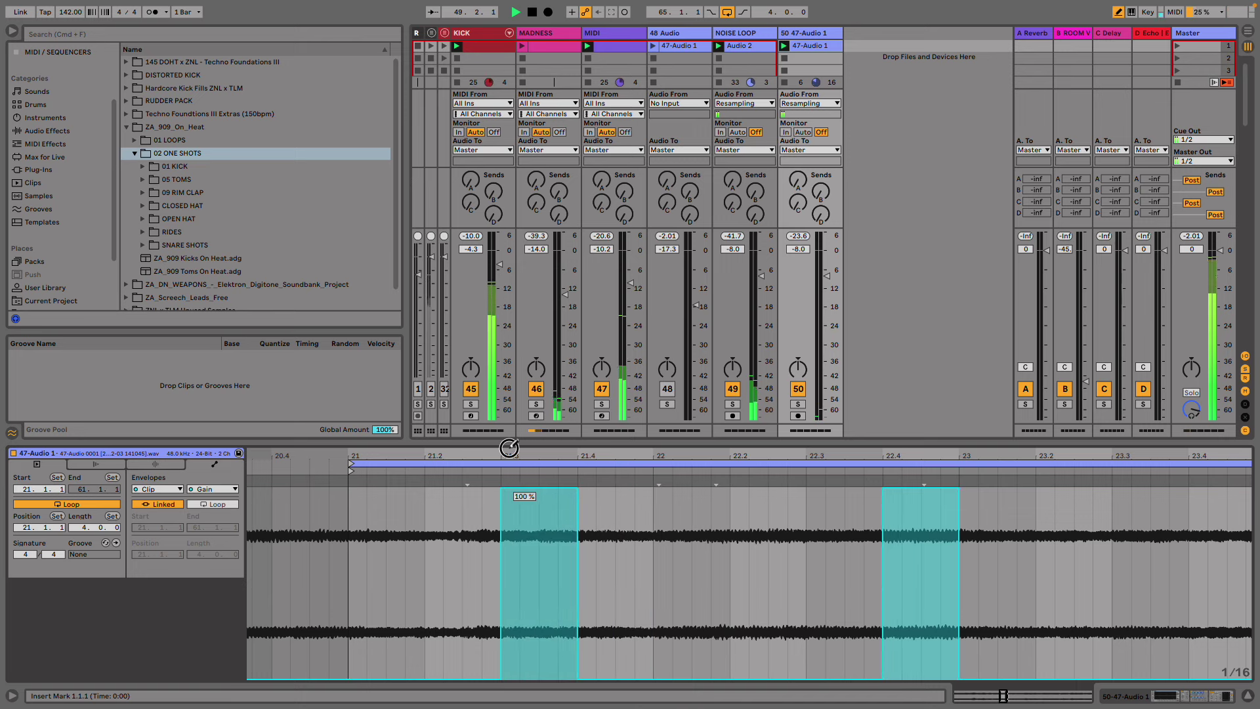
click(502, 489)
alt+drag(552, 552, 541, 568)
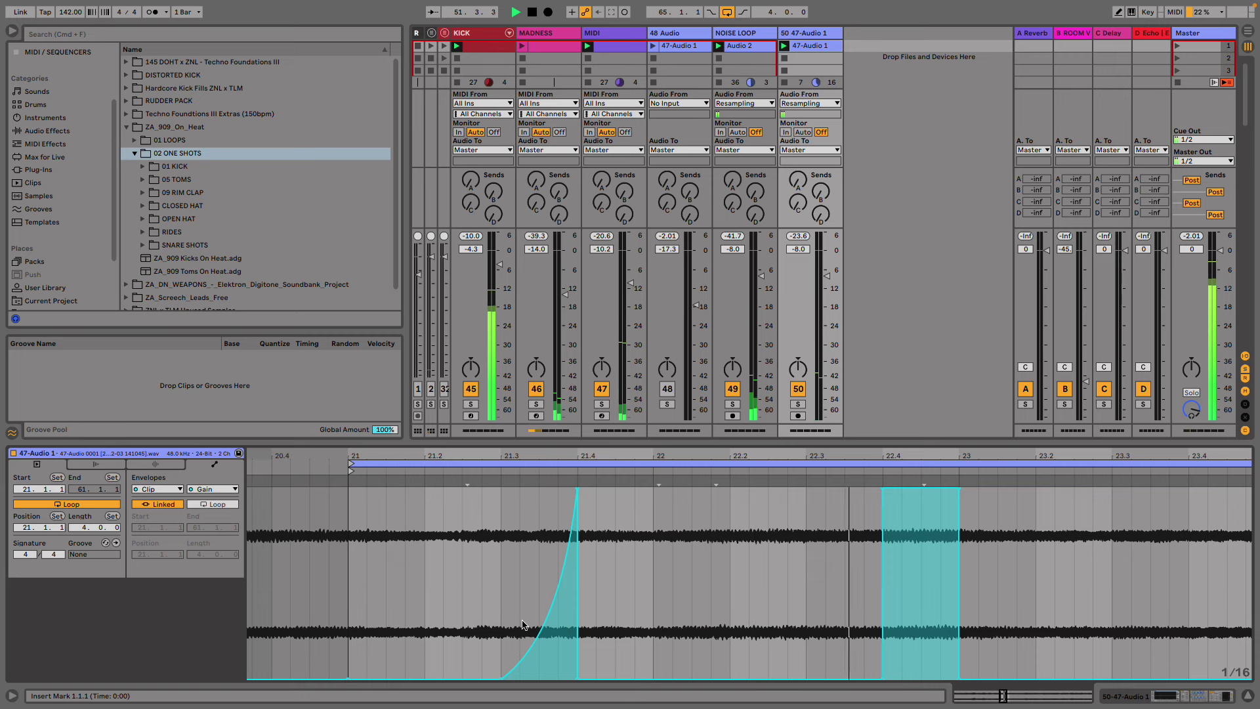
- Duplicate bar 21 of track 50's Gain envelope four times so the curved swell repeats in every following bar through bar 25
drag(352, 568, 651, 552)
key(super+d)
key(super+d)
key(super+d)
key(super+d)
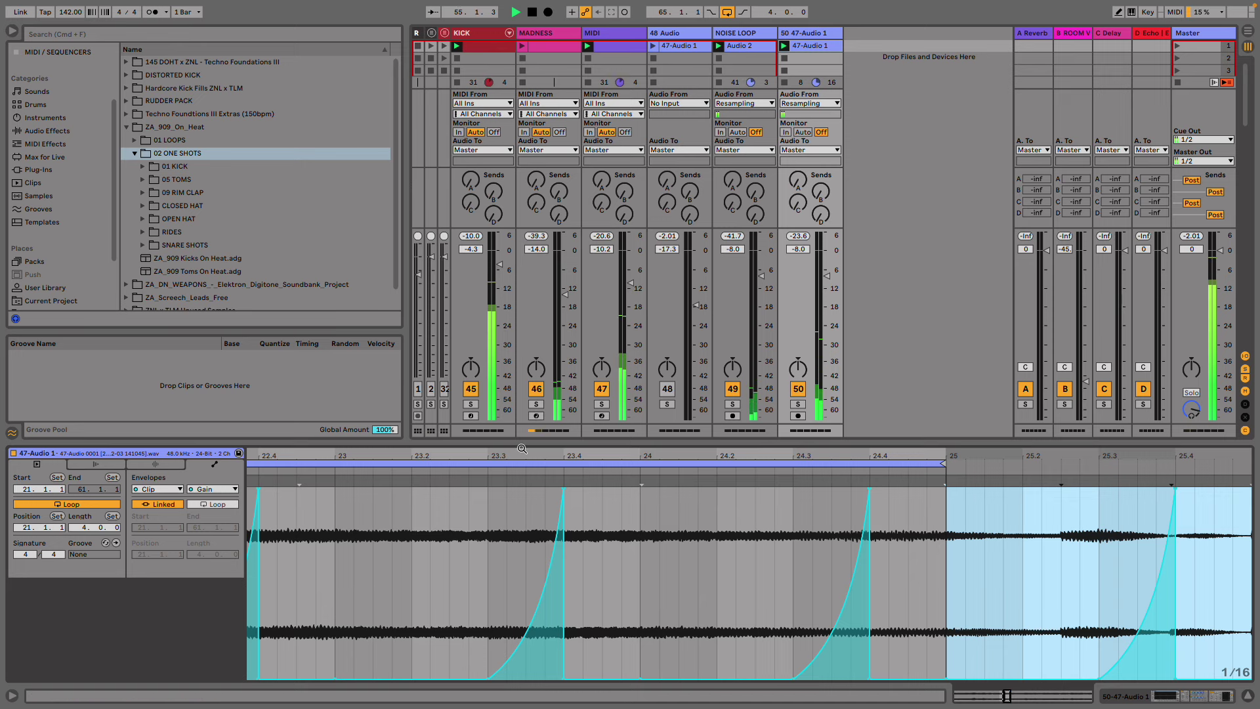
drag(524, 452, 614, 412)
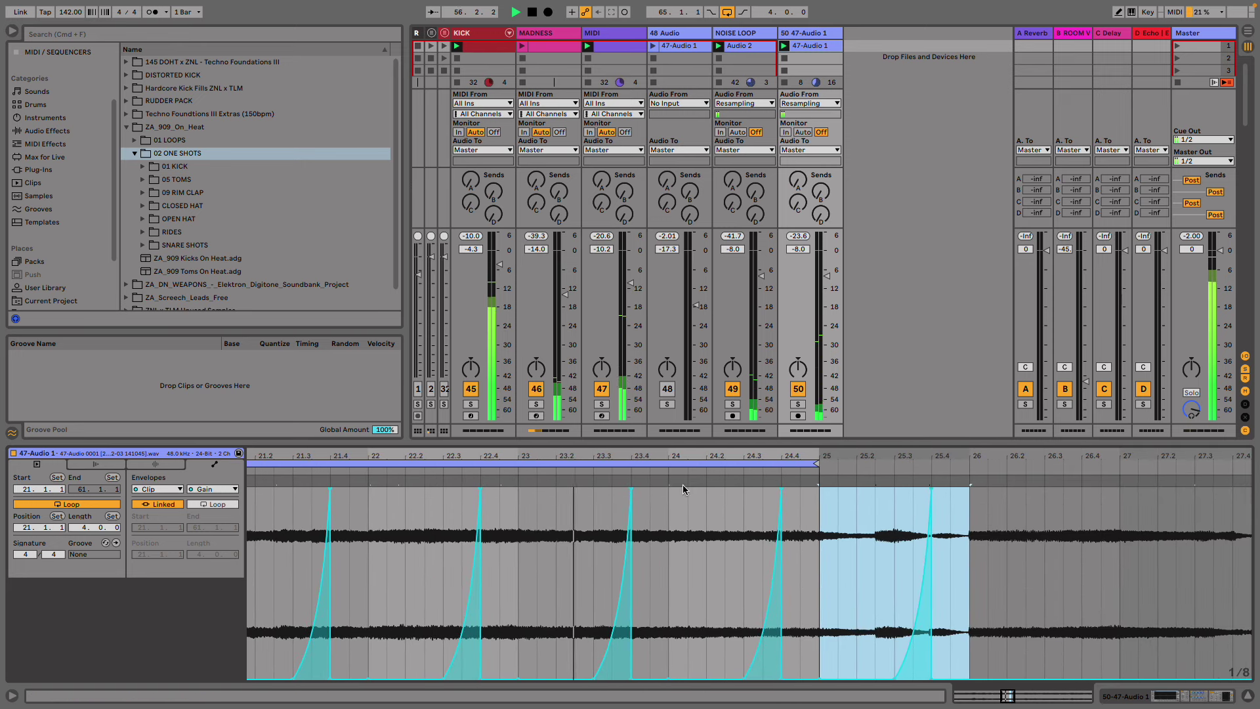
click(837, 617)
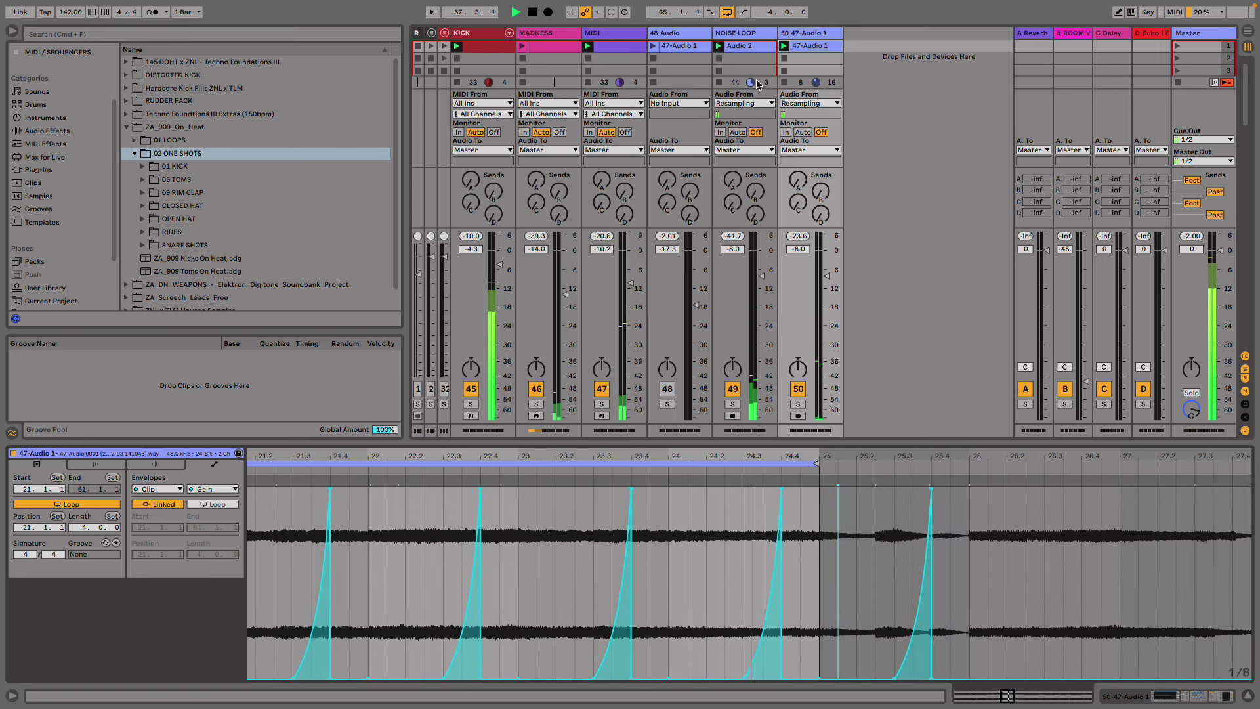
- Activate the 48 Audio track, launch its one-bar 47-Audio 1 loop and set the track volume to -13.0 dB
click(682, 49)
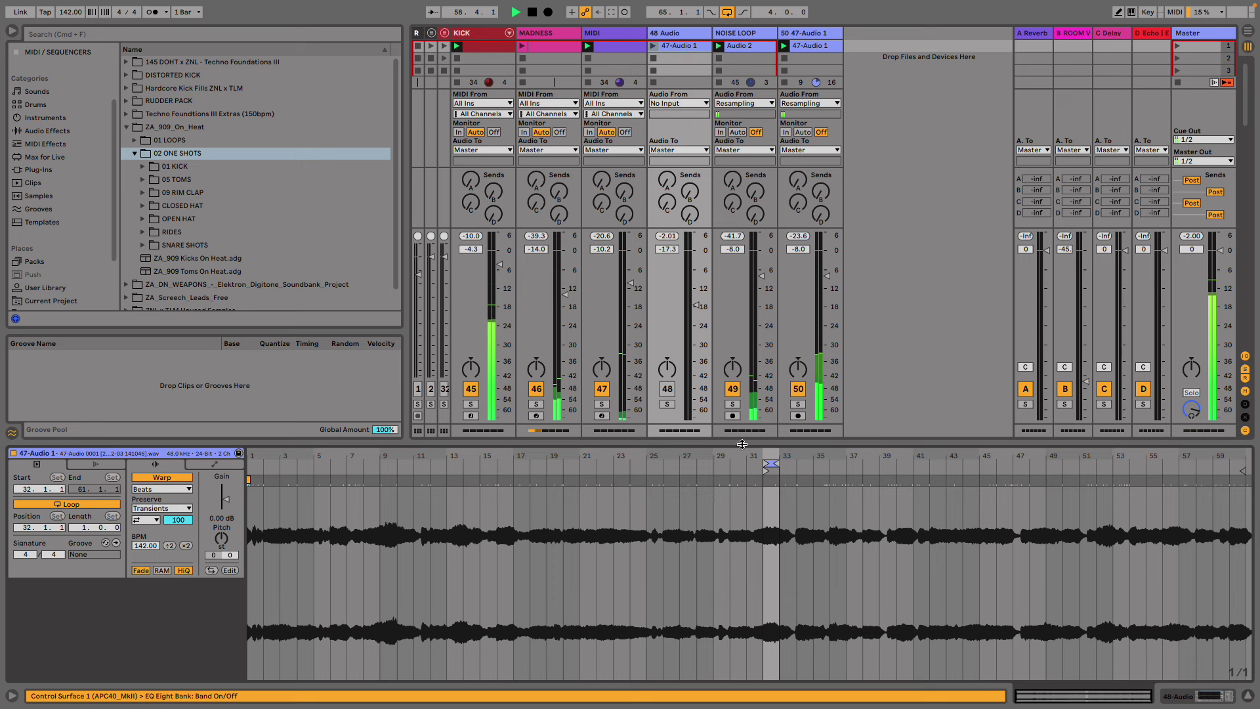
drag(772, 455, 736, 505)
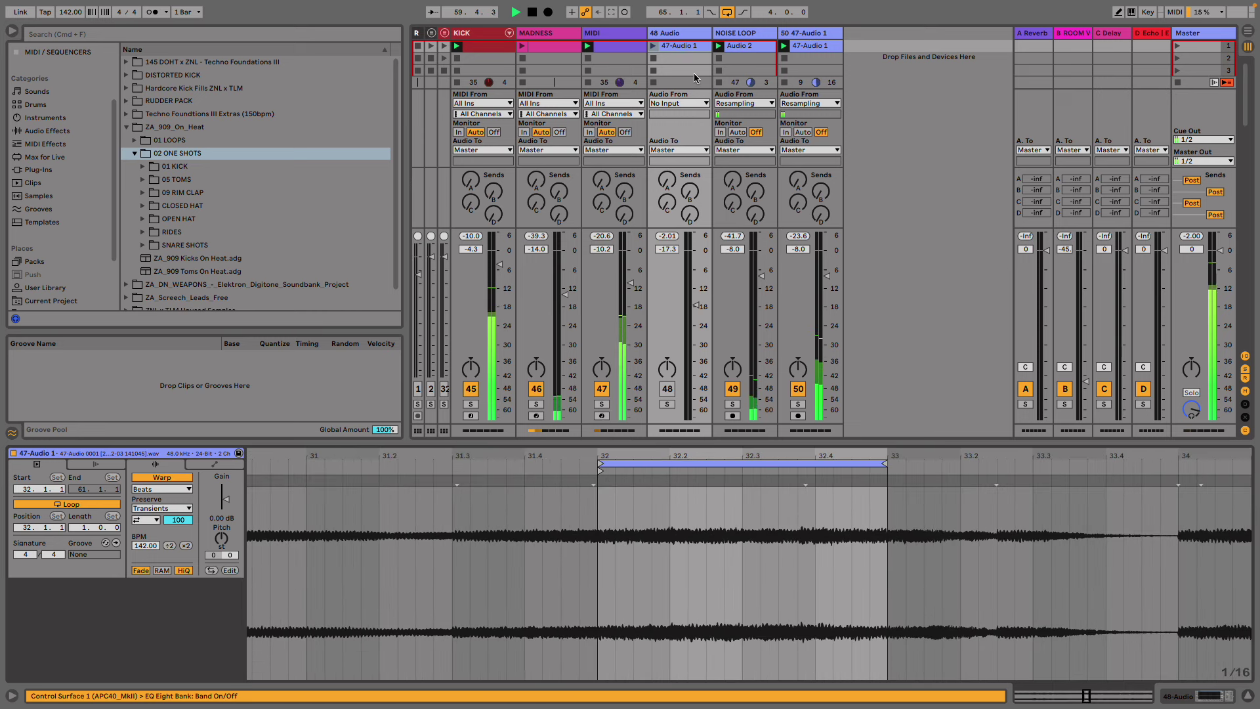
drag(694, 305, 694, 331)
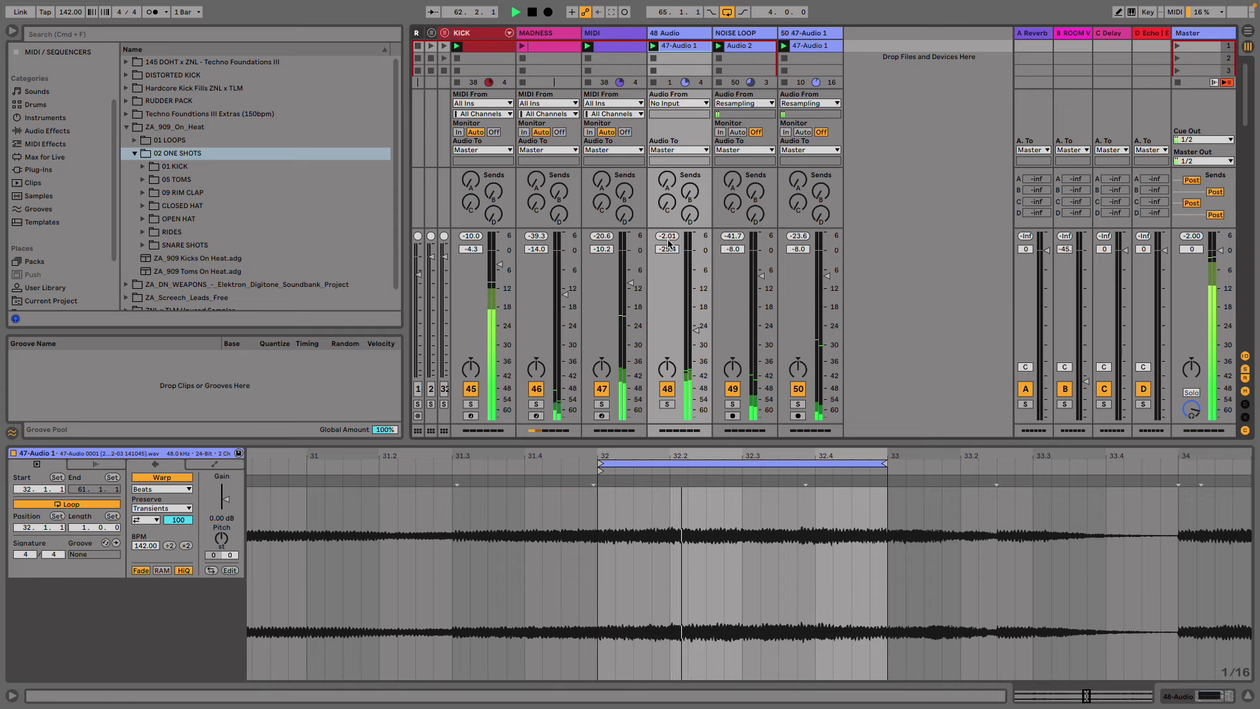
drag(696, 330, 696, 290)
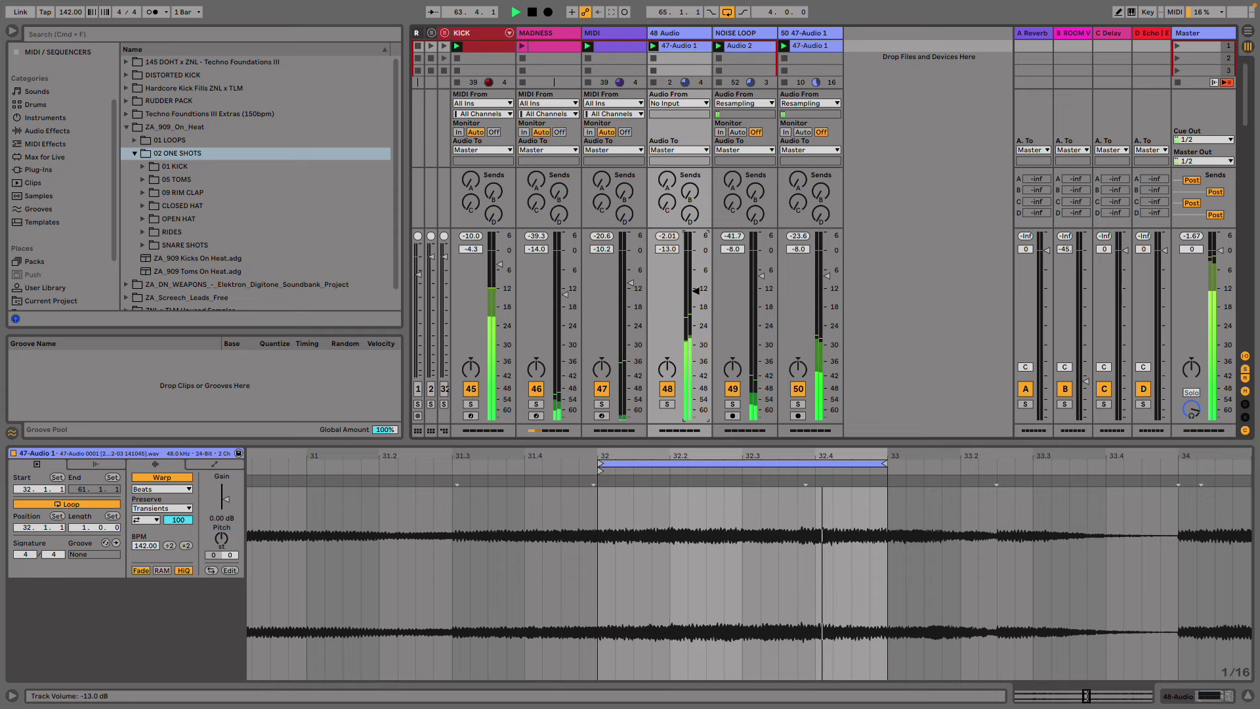
- Shift the one-bar loop of the 48 Audio clip forward bar by bar until it starts at 38.1.1
click(714, 462)
key(Up)
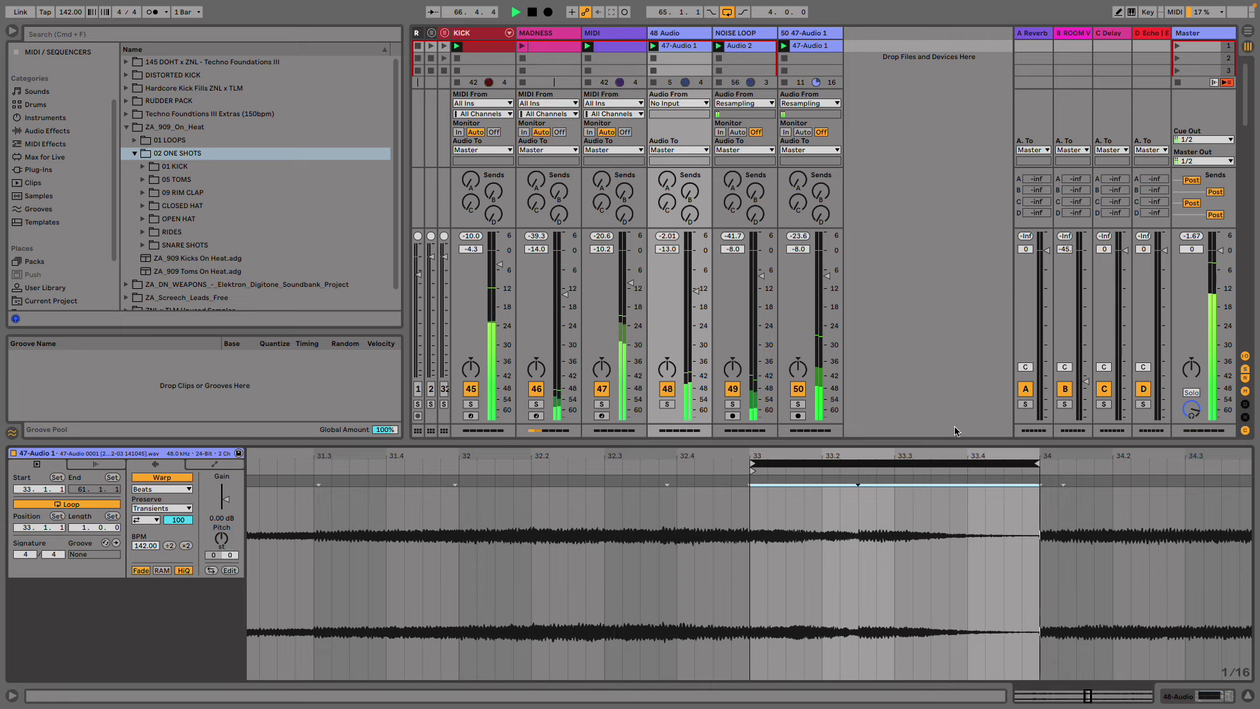
key(Up)
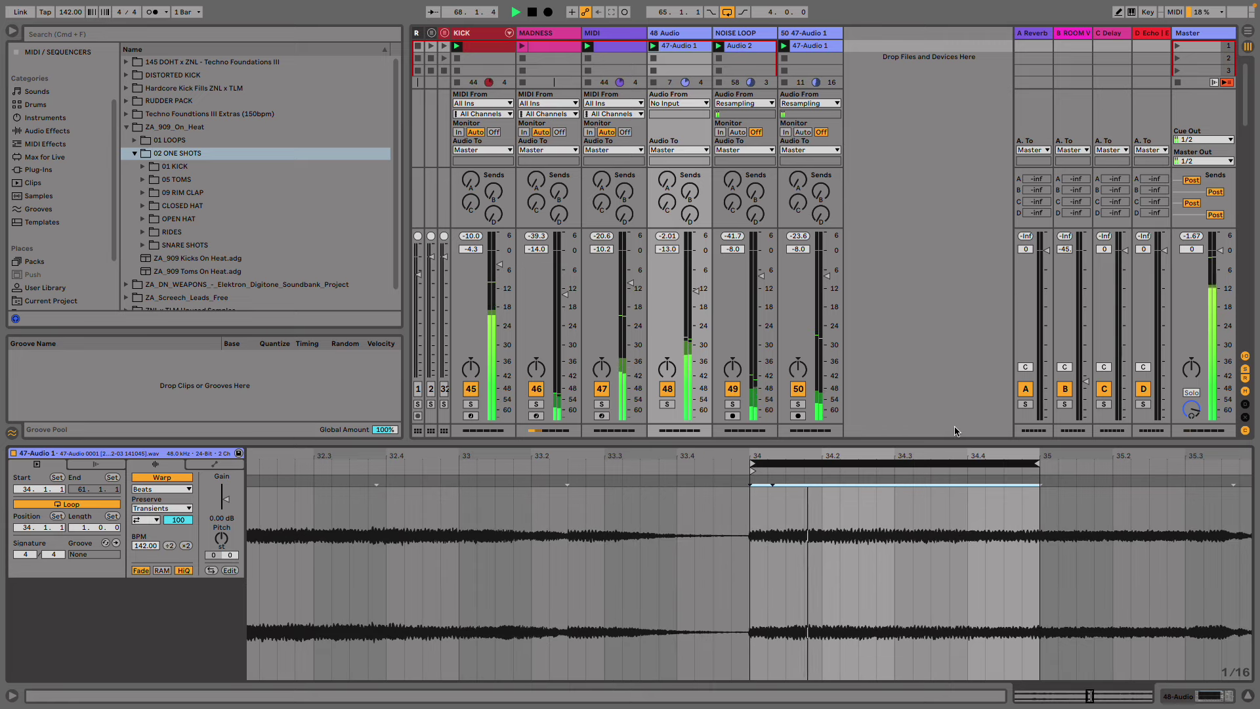
key(Up)
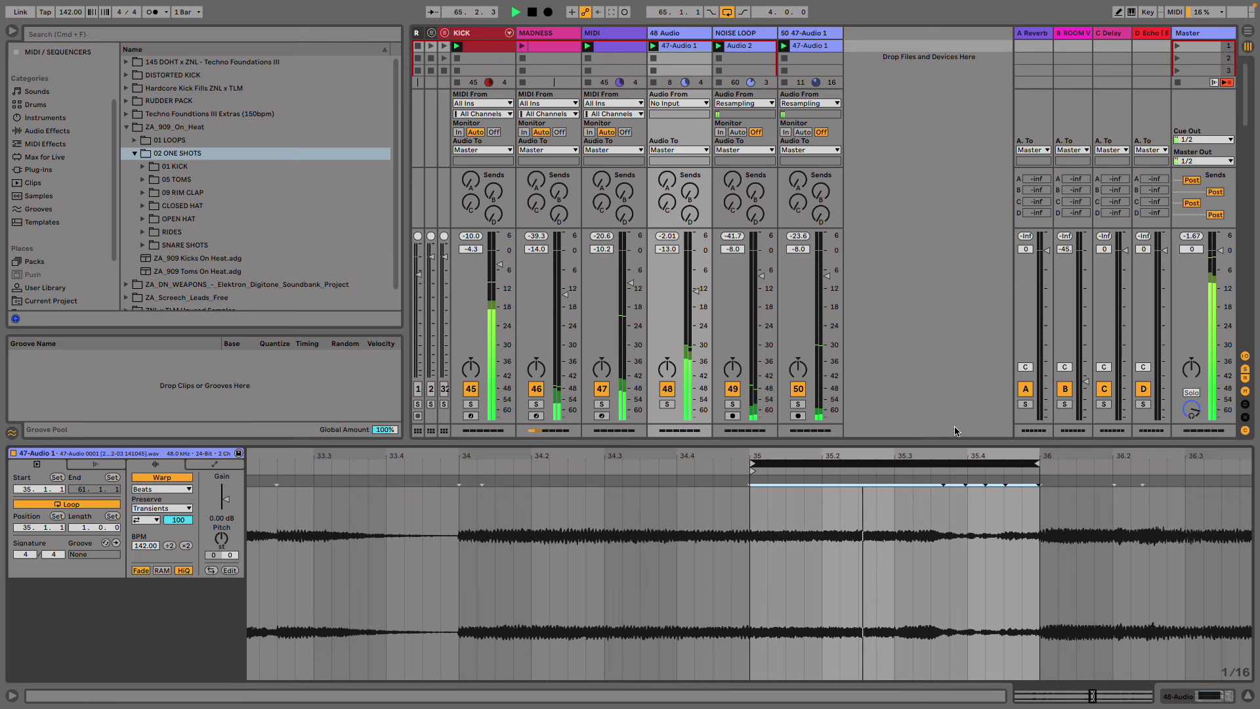
key(Up)
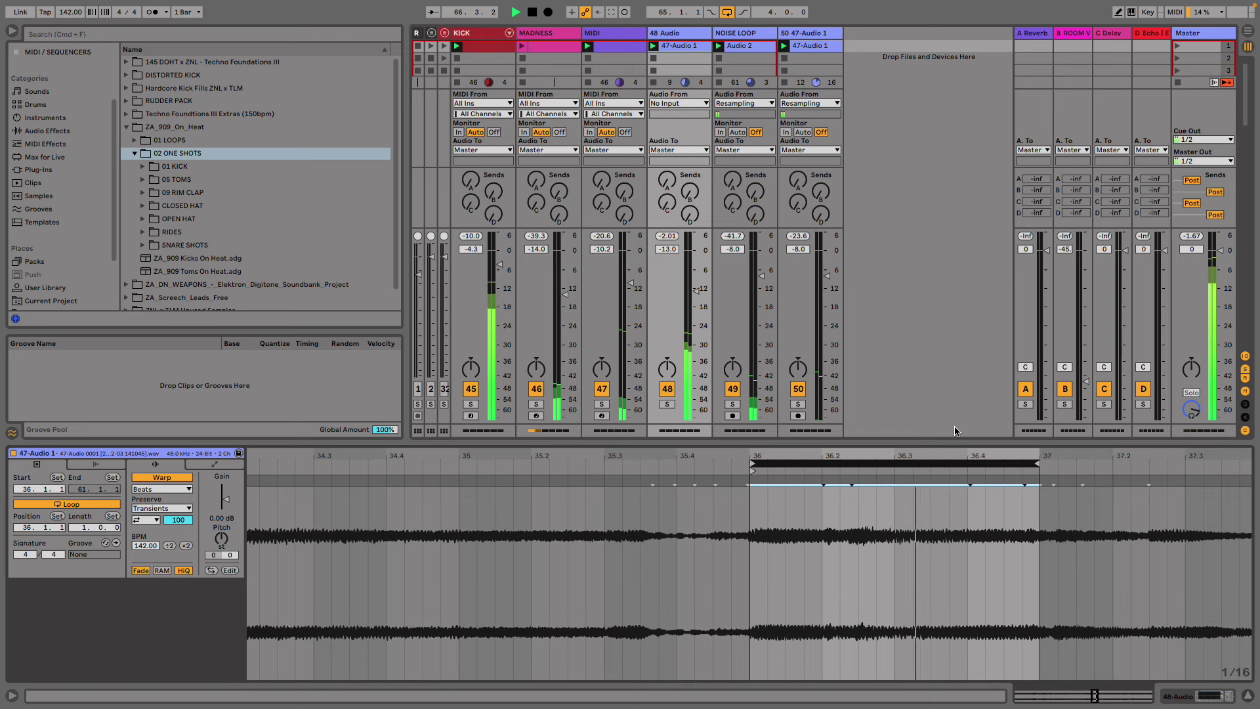
key(Up)
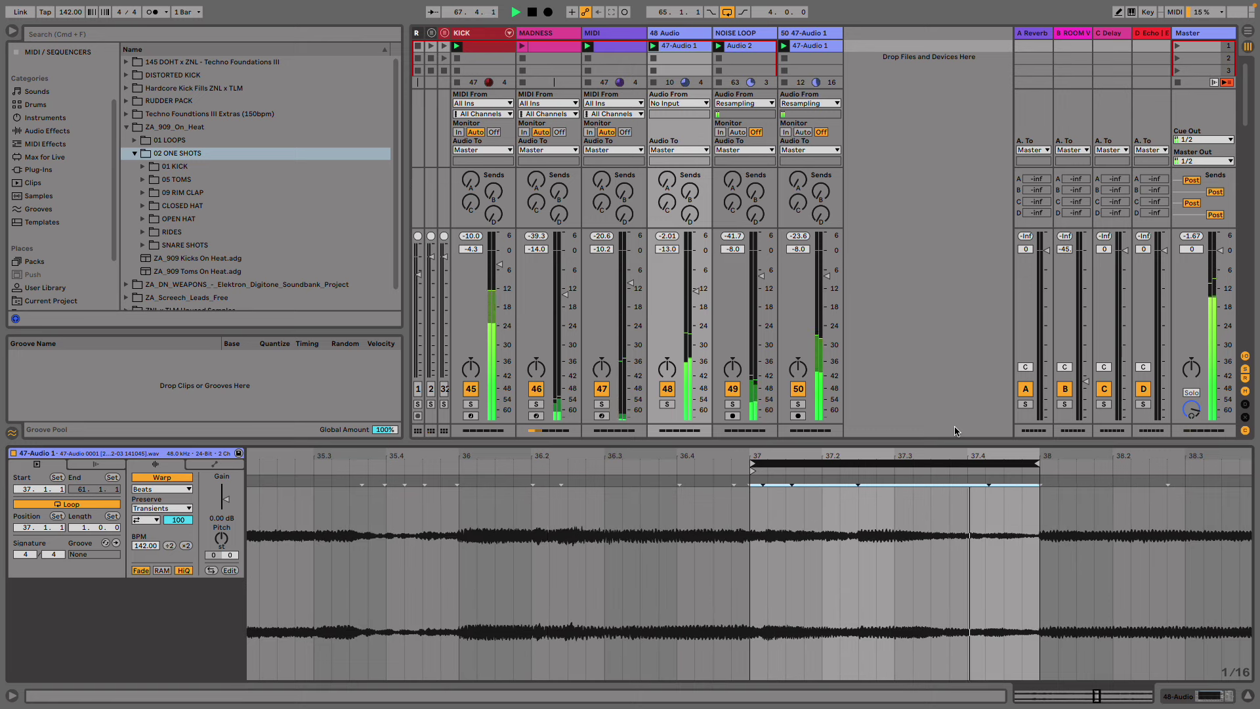
key(Up)
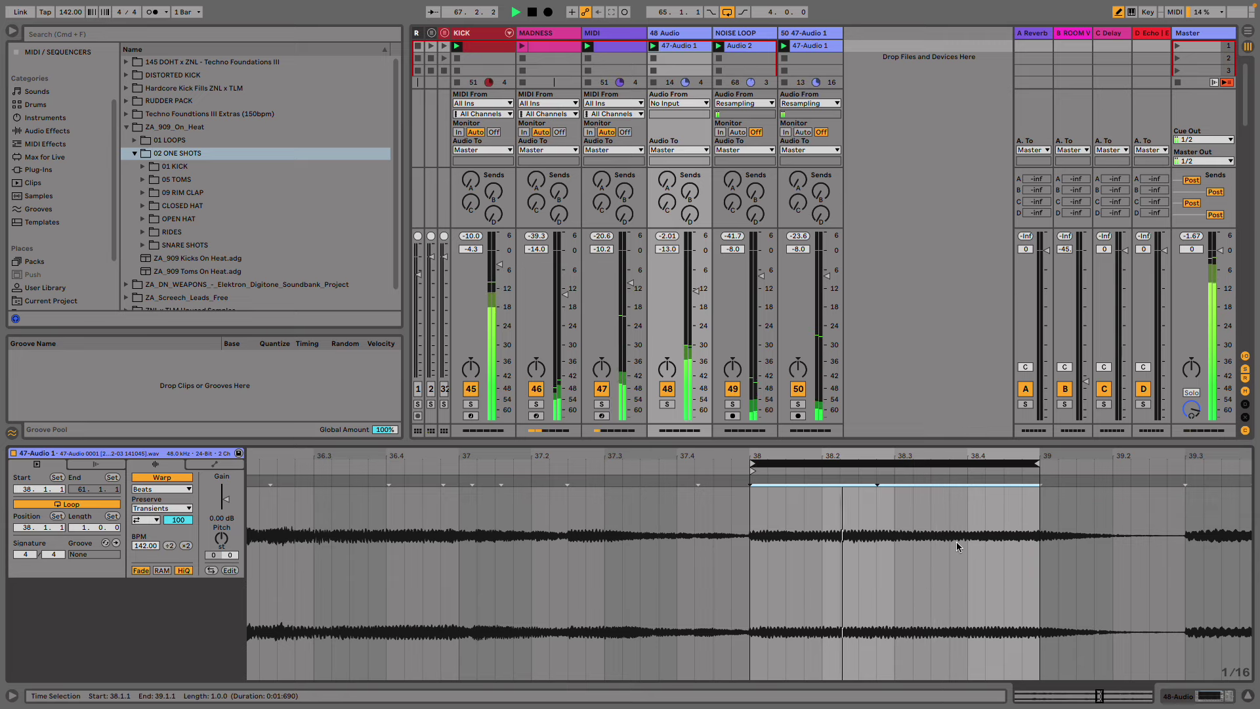
key(b)
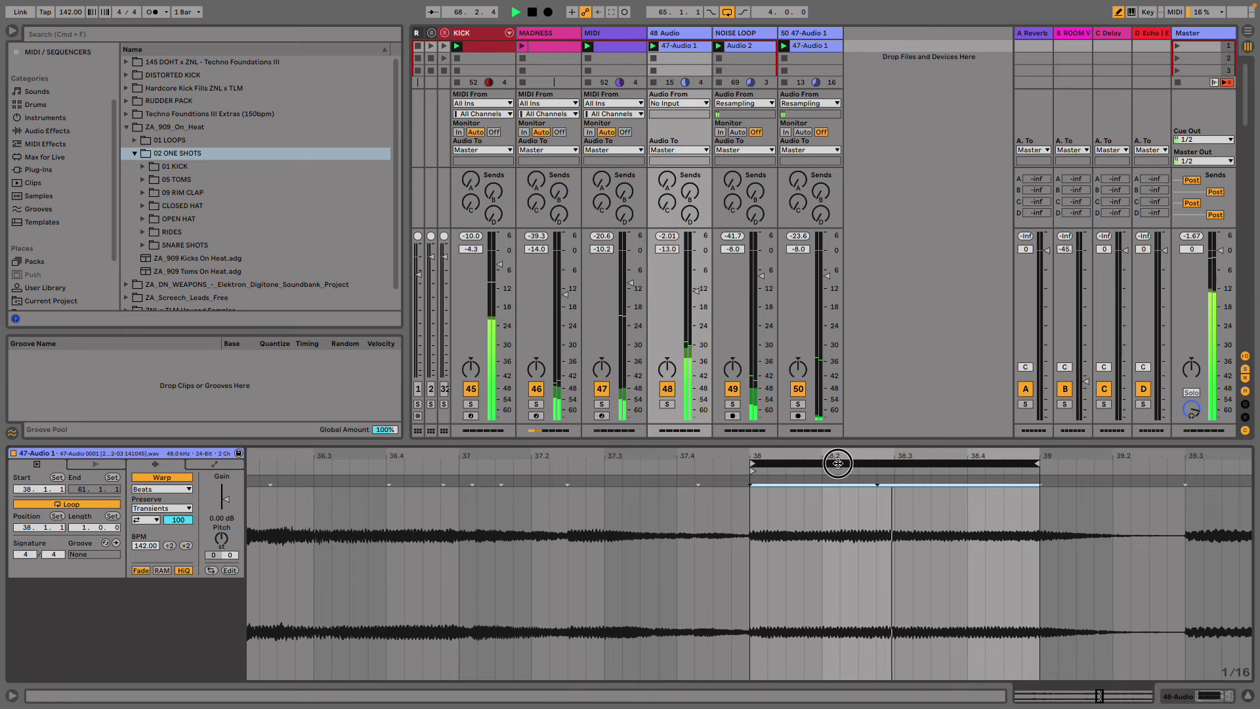
mouse_move(836, 463)
mouse_down()
mouse_move(985, 468)
mouse_move(829, 468)
mouse_up()
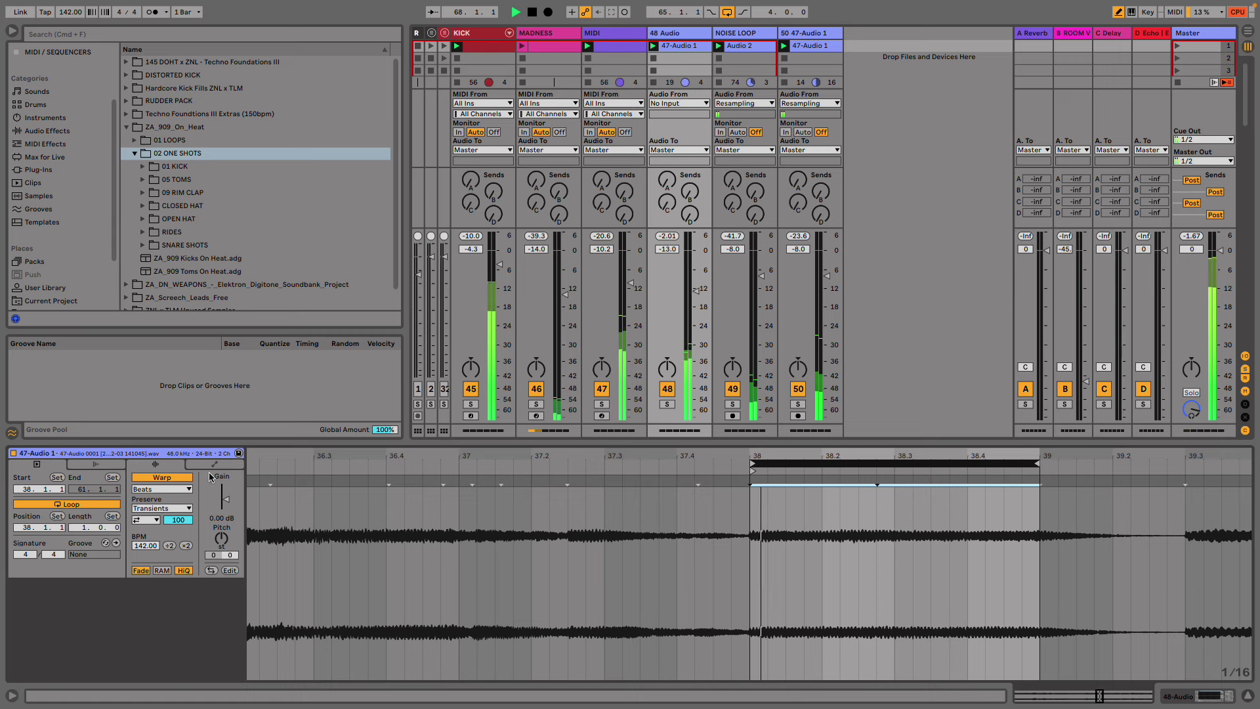
- Show the Clip Gain envelope of the 48 Audio track's 47-Audio 1 clip
click(215, 465)
click(158, 489)
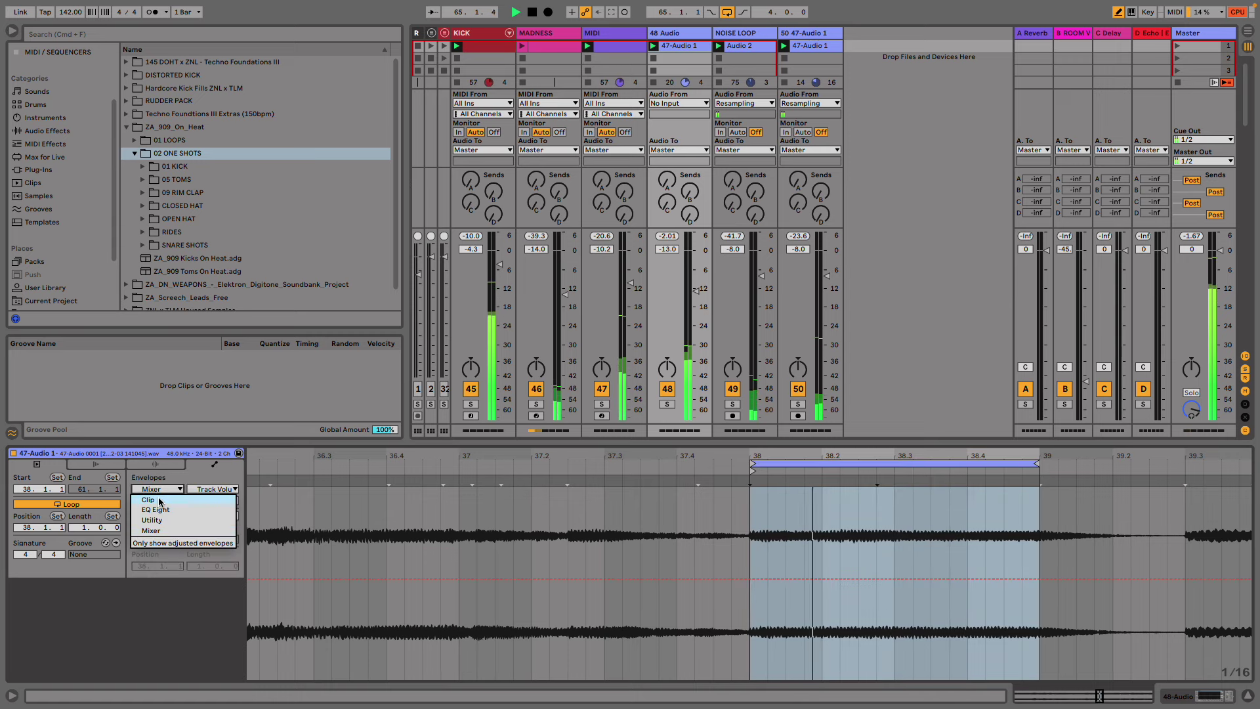
click(159, 501)
click(858, 670)
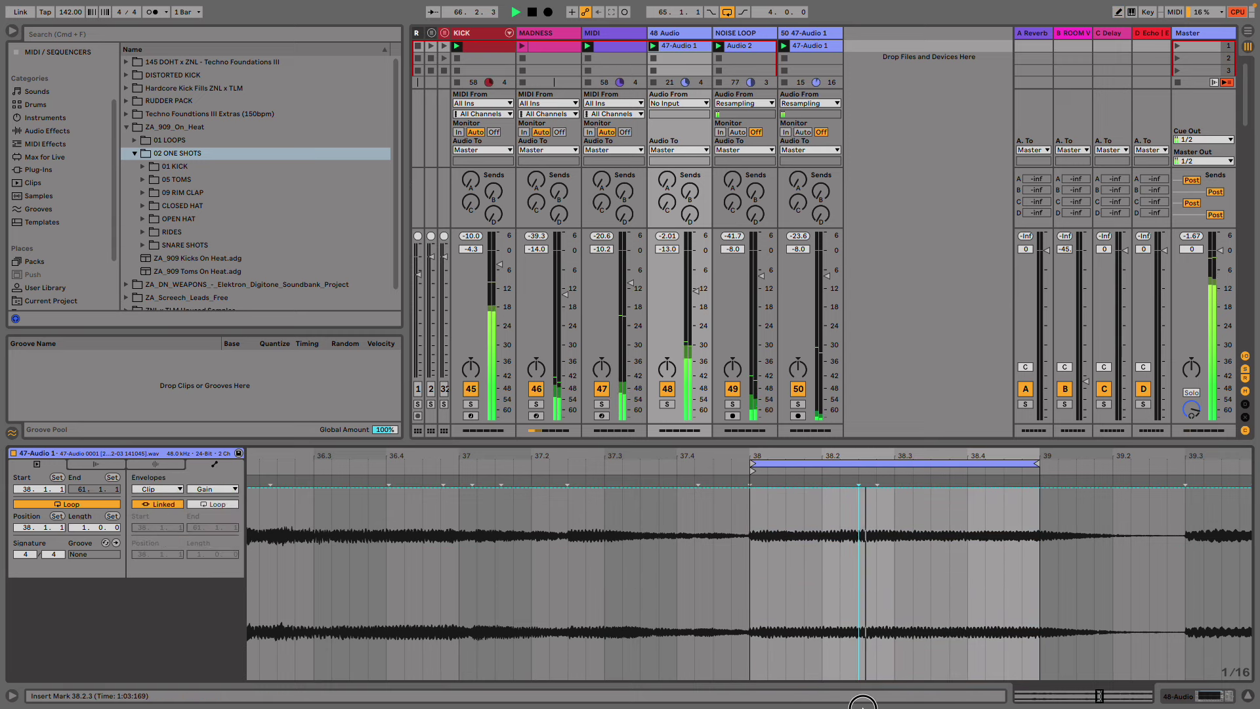
- Draw the Gain envelope at minimum across bar 38, with full-gain sixteenth blocks at 38.1.3 and 38.3.3
key(b)
mouse_move(838, 655)
mouse_down()
mouse_move(695, 701)
mouse_move(1085, 706)
mouse_move(1091, 677)
mouse_up()
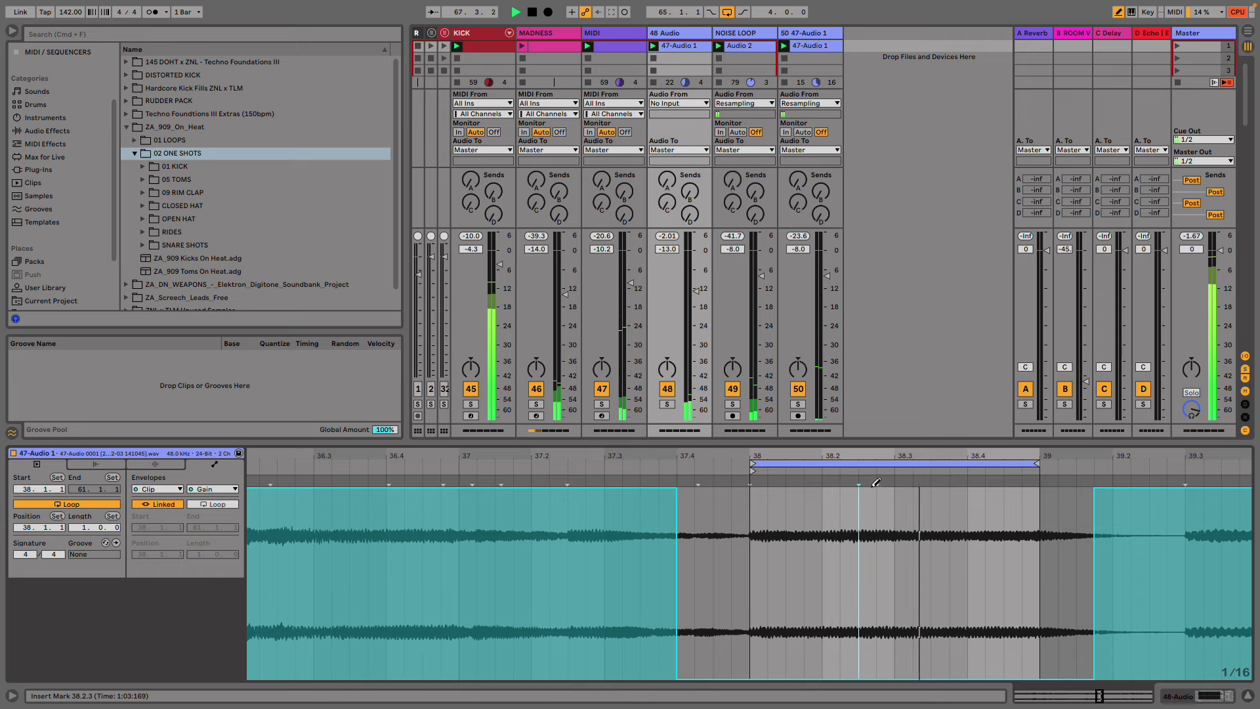
click(940, 484)
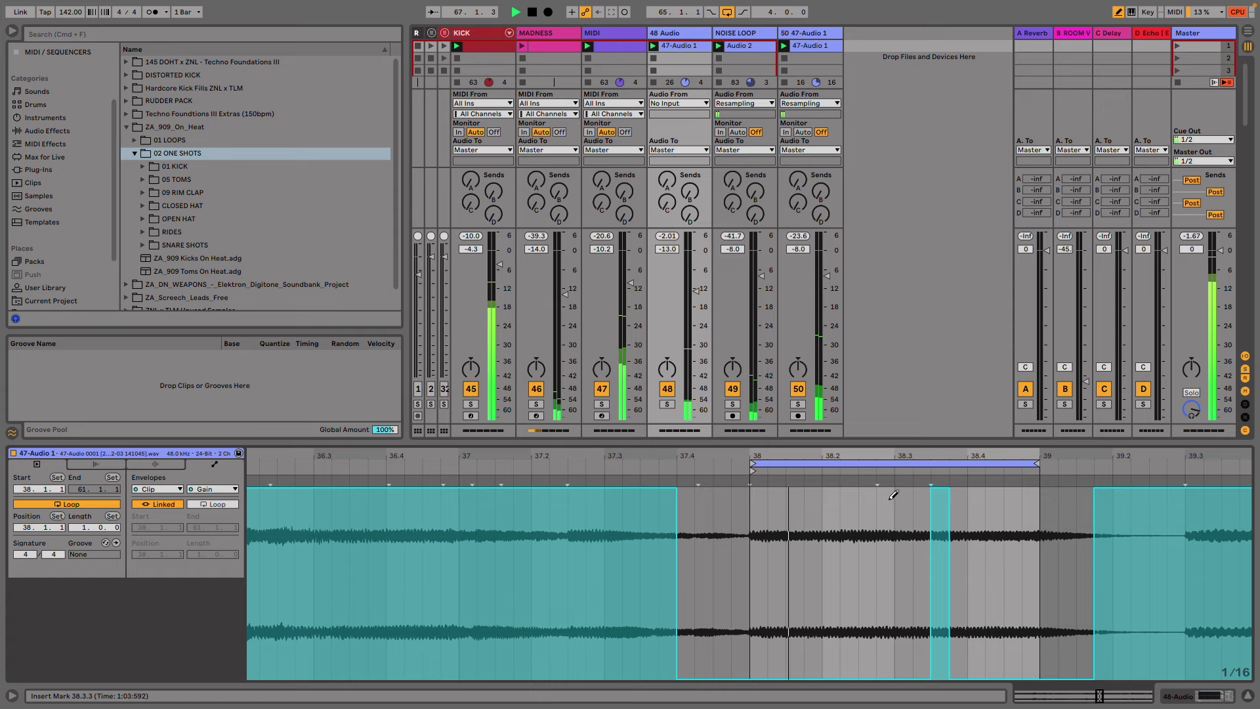
click(798, 486)
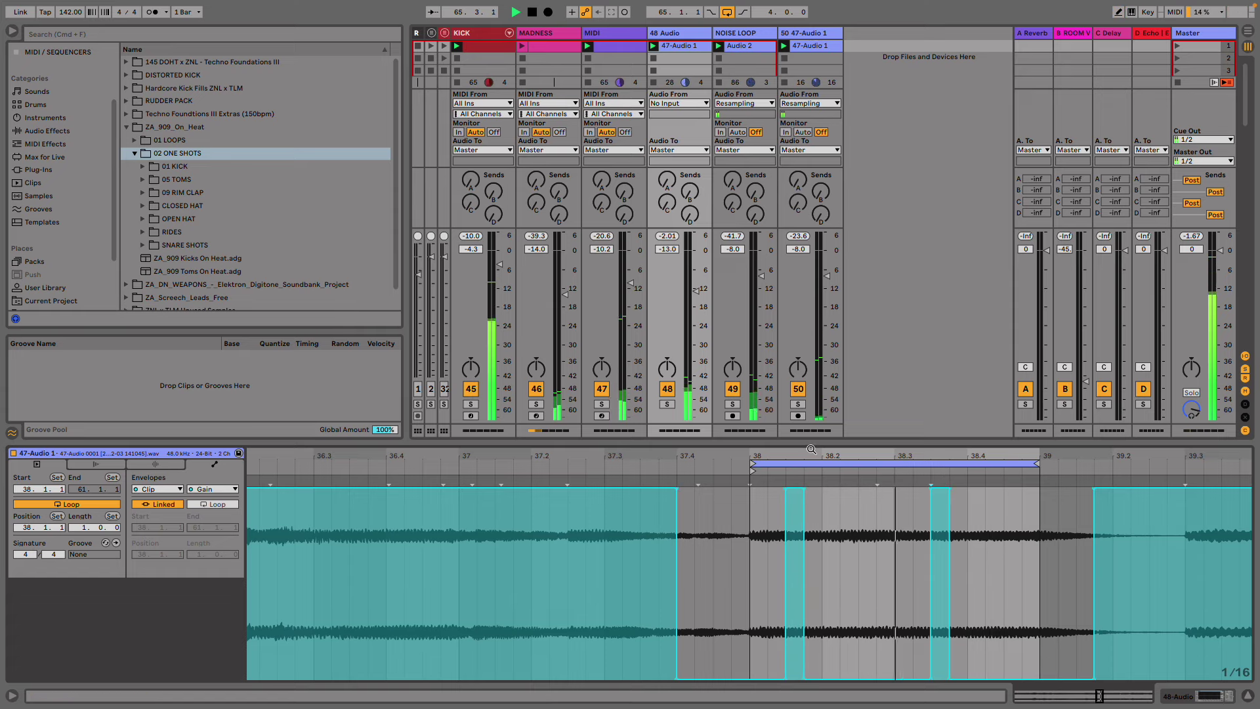
- Slope the falling edges of both full-gain blocks in bar 38 of the 48 Audio clip's Gain envelope
scroll(805, 481, up, 5)
drag(806, 489, 794, 489)
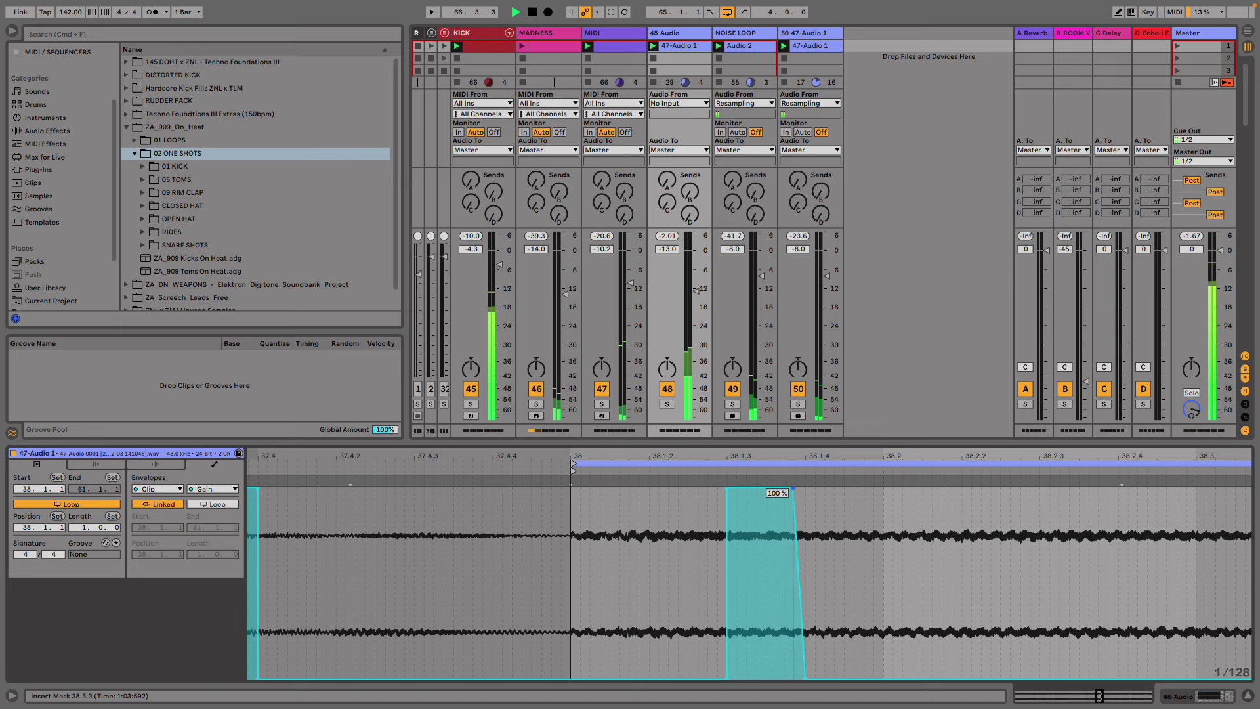
scroll(1050, 525, down, 2)
click(1080, 487)
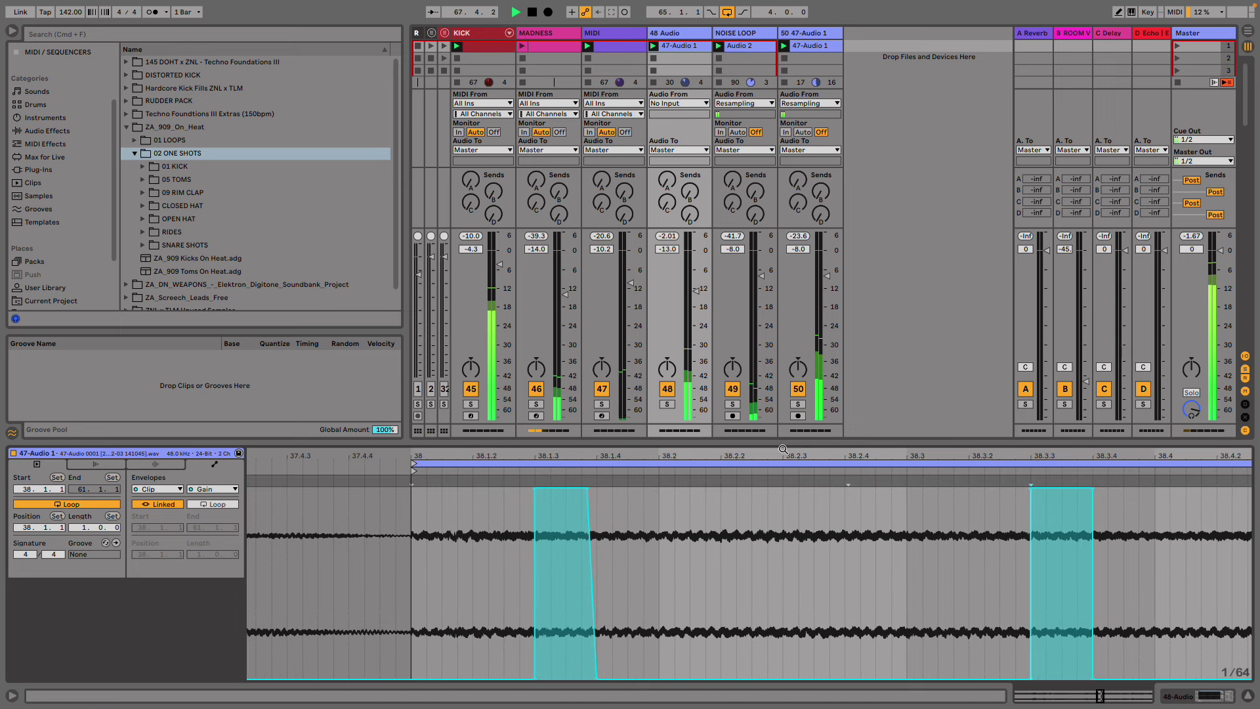
drag(1096, 493, 1083, 491)
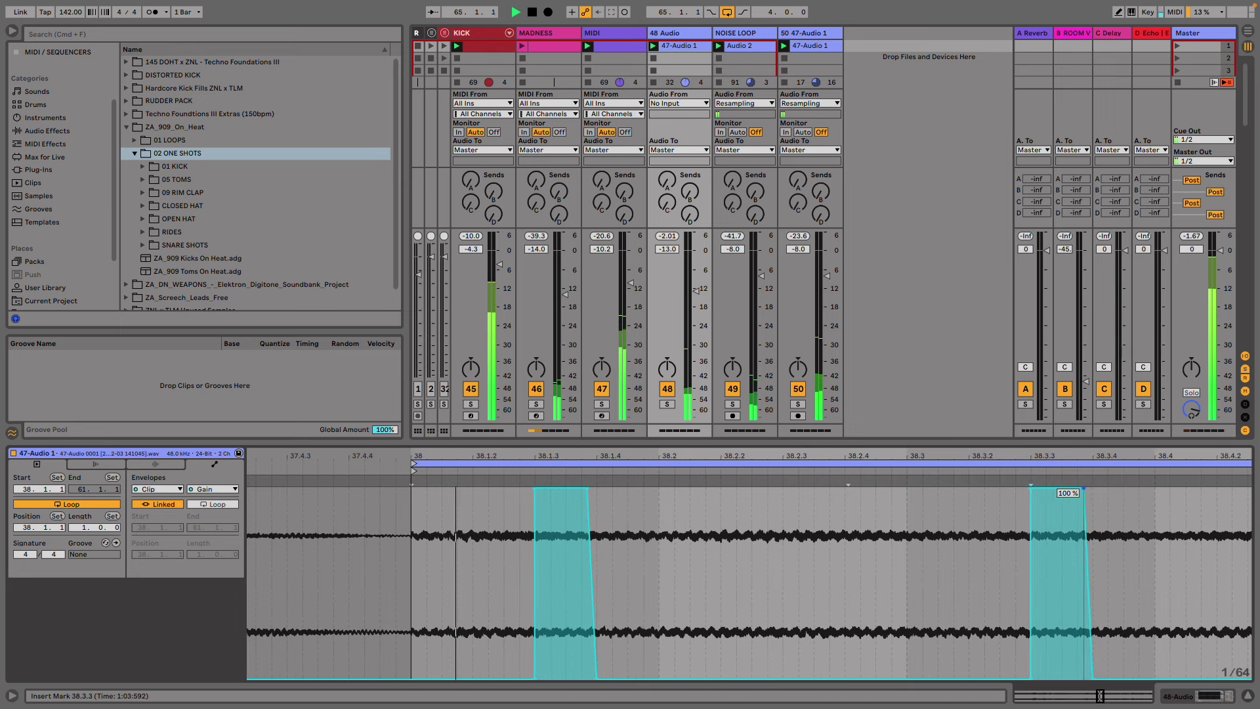
- Lengthen the C3 note at 1.4.3 in the MIDI track's clip past 1.4.4 and add a sixteenth C3 note at 1.2.3
click(1249, 695)
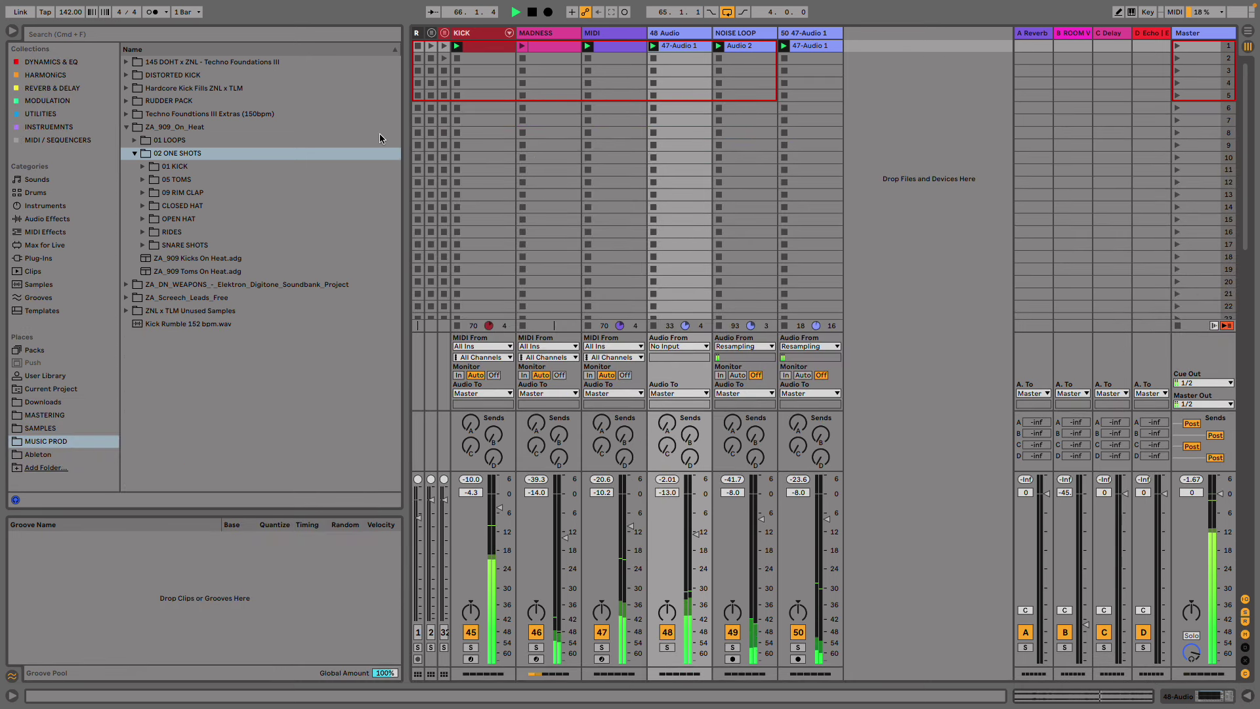
double_click(604, 45)
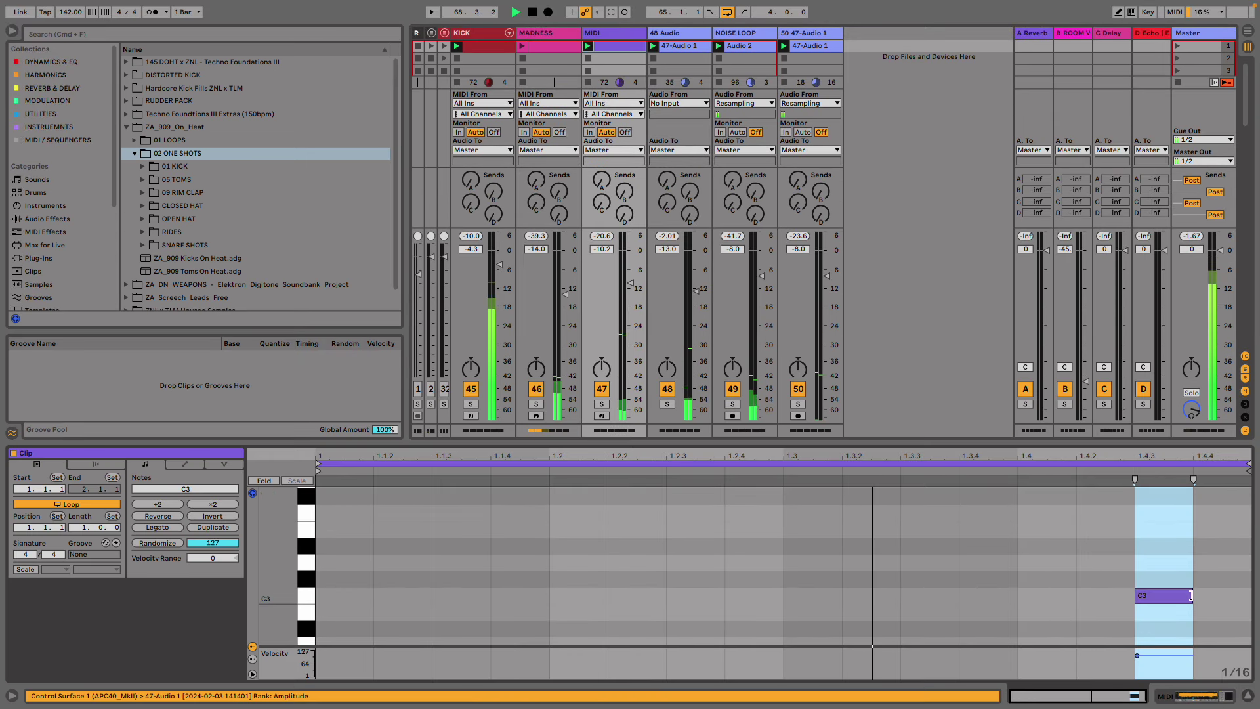
drag(1192, 595, 1231, 593)
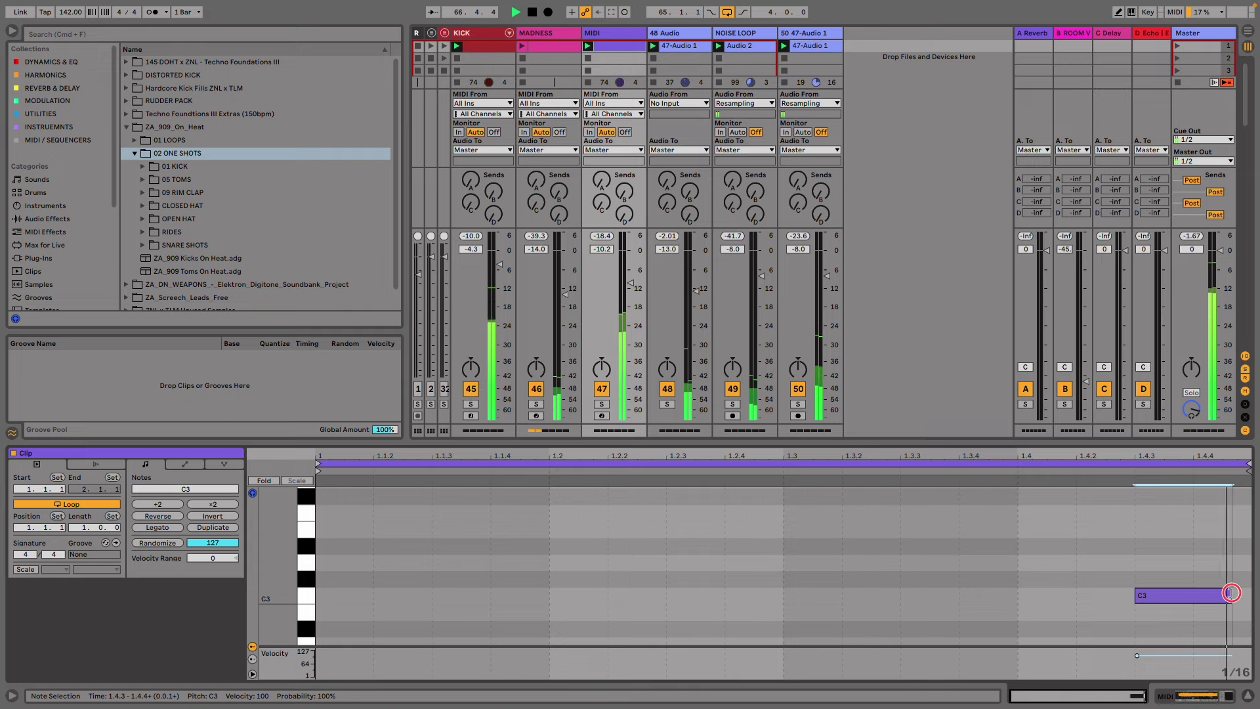
double_click(684, 611)
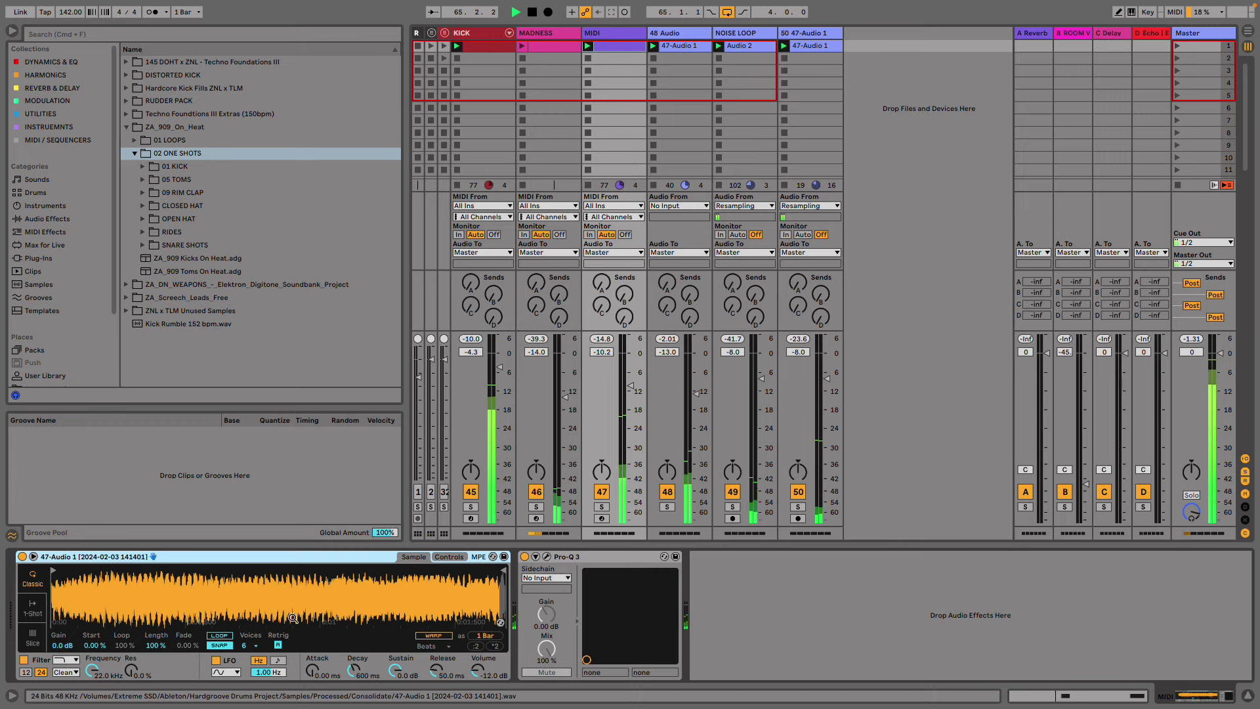
- Trim the end of the MIDI track's Simpler sample slightly and delete Pro-Q 3 from the track
mouse_move(506, 582)
mouse_down()
mouse_move(505, 653)
mouse_move(505, 584)
mouse_up()
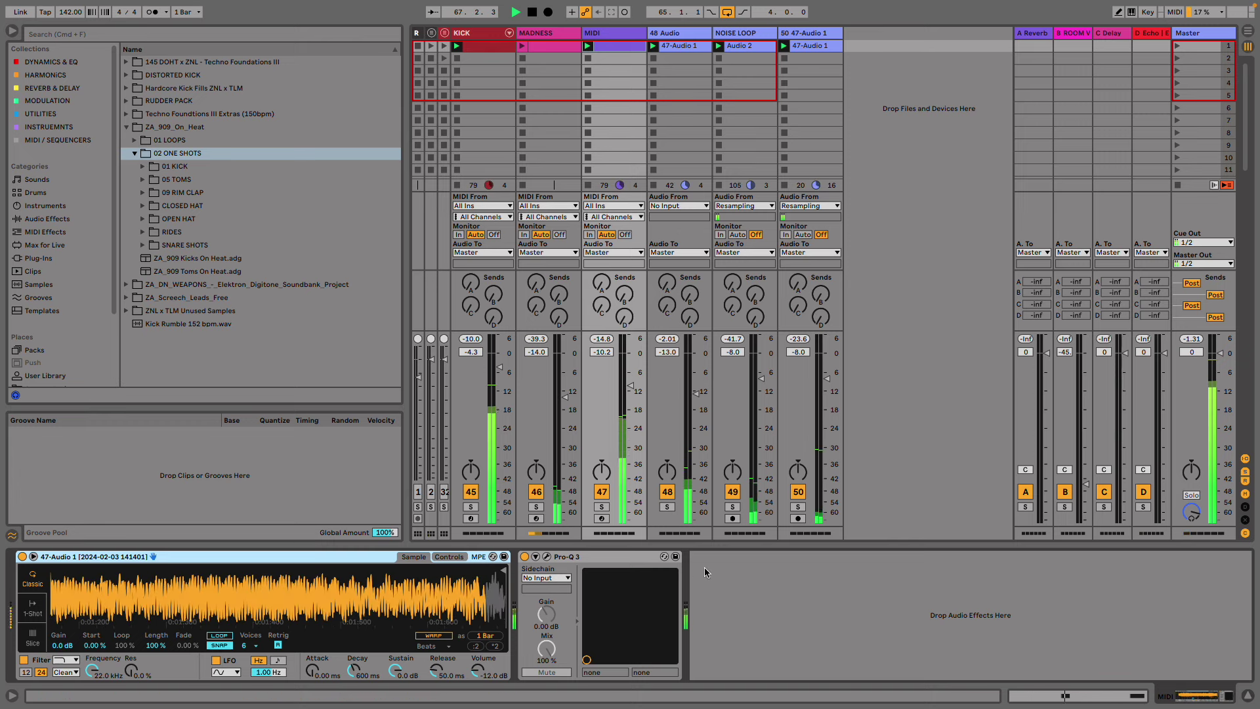
click(608, 559)
key(Delete)
- Add EQ Eight after Simpler on the MIDI track and cut the lows with band 1 at 74.2 Hz
click(46, 62)
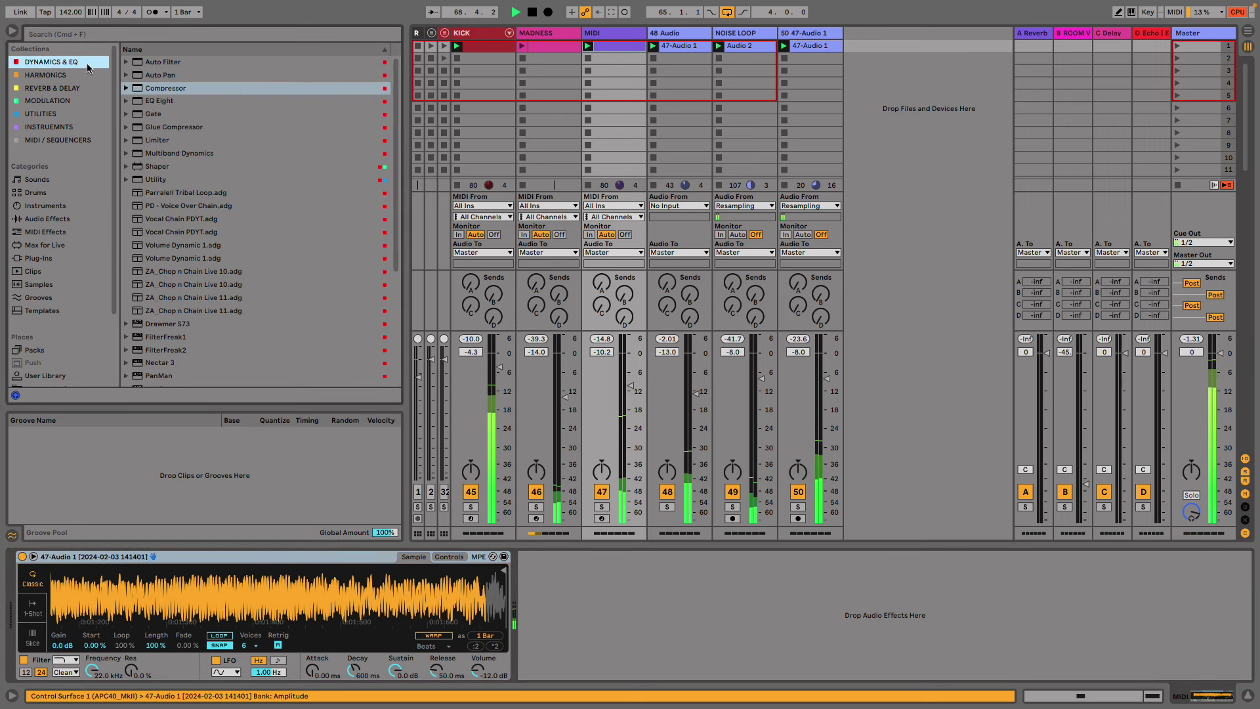
click(164, 101)
drag(570, 630, 623, 618)
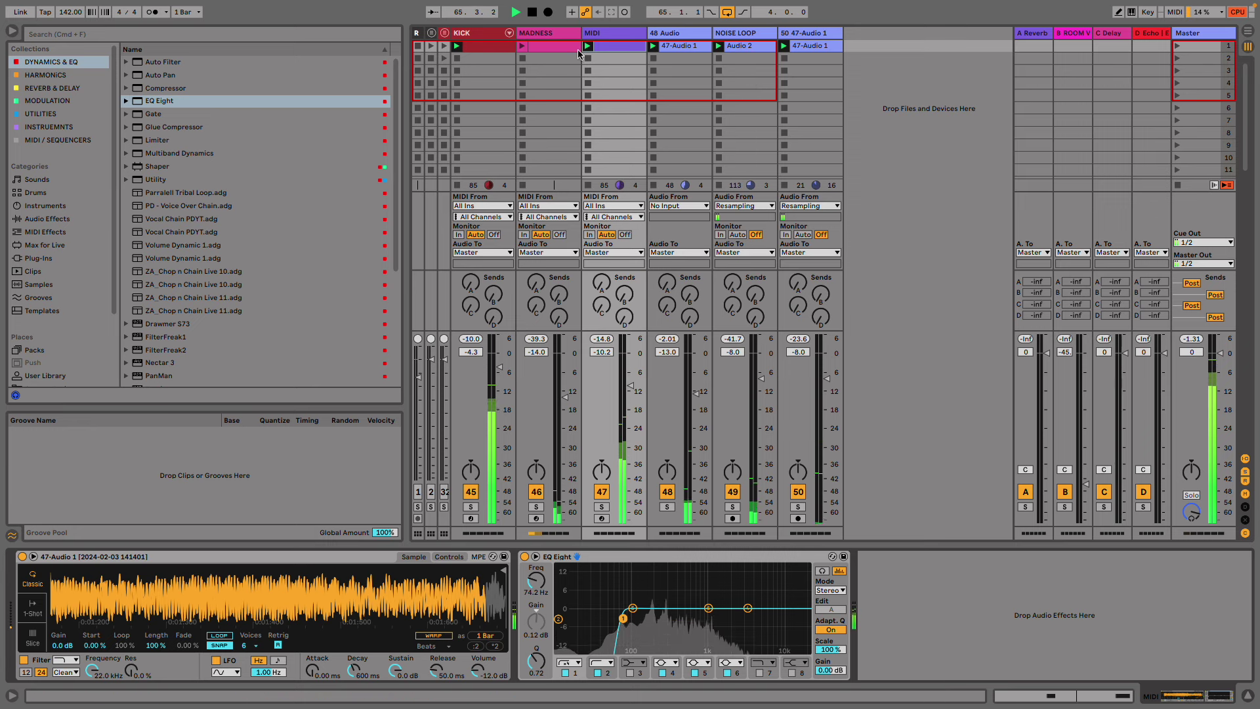
- Compare the mix with the 48 Audio track muted and unmuted, and set its clip's pitch to 0 semitones
double_click(607, 46)
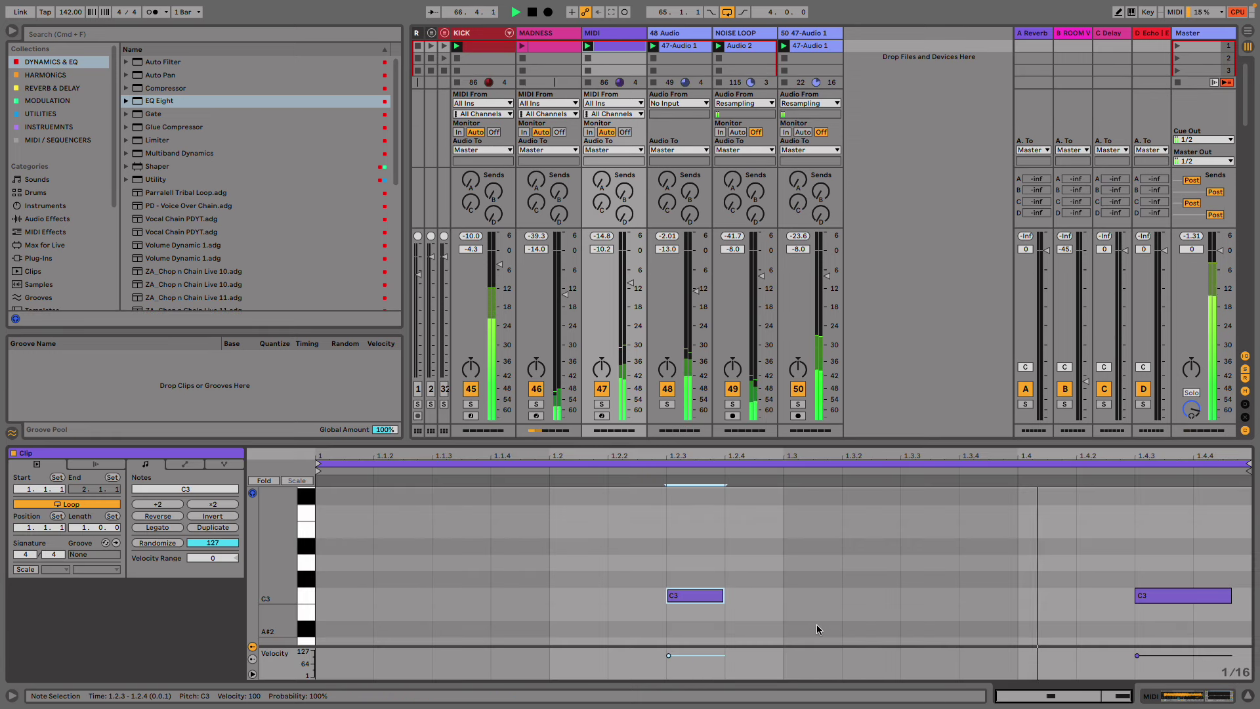
click(669, 390)
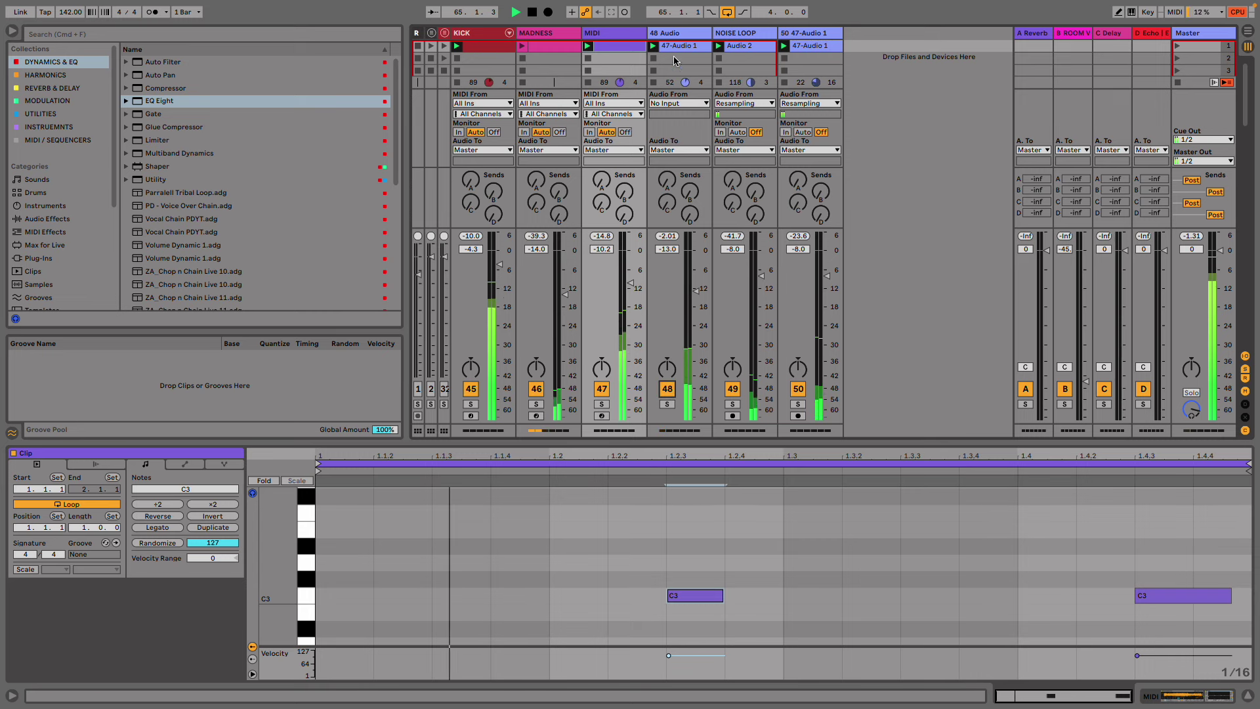
click(668, 389)
click(676, 46)
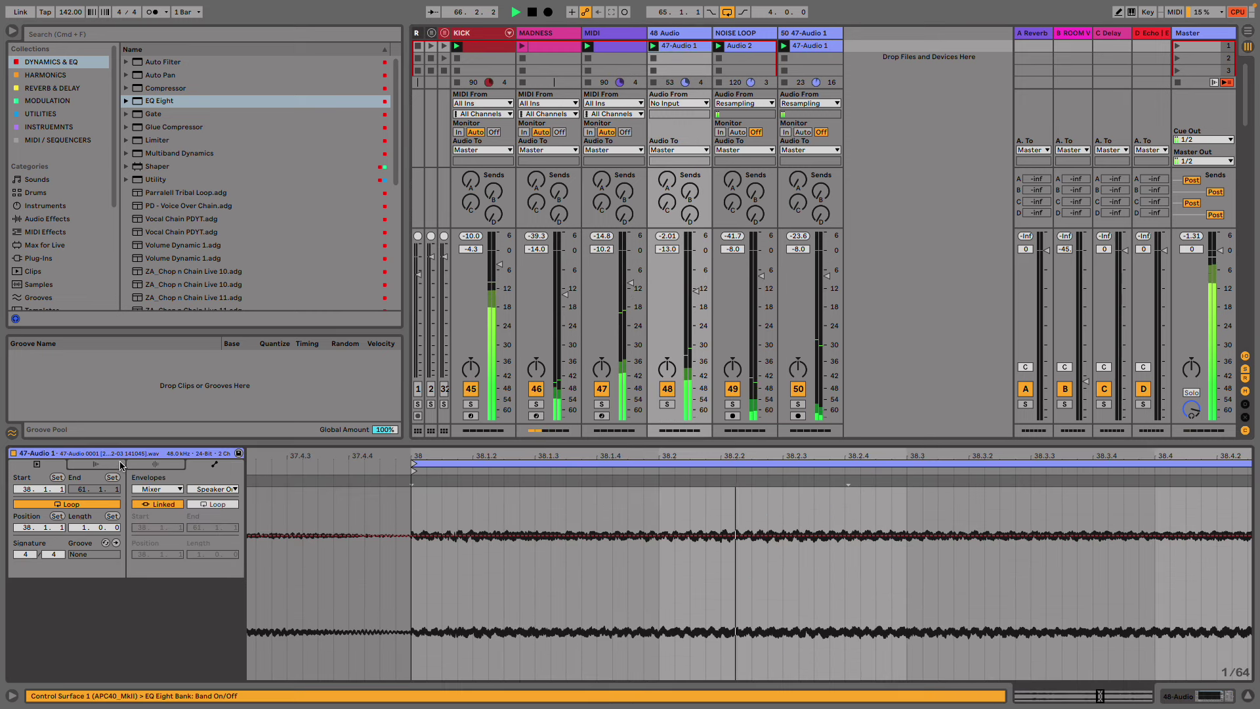
click(62, 464)
click(64, 467)
click(155, 464)
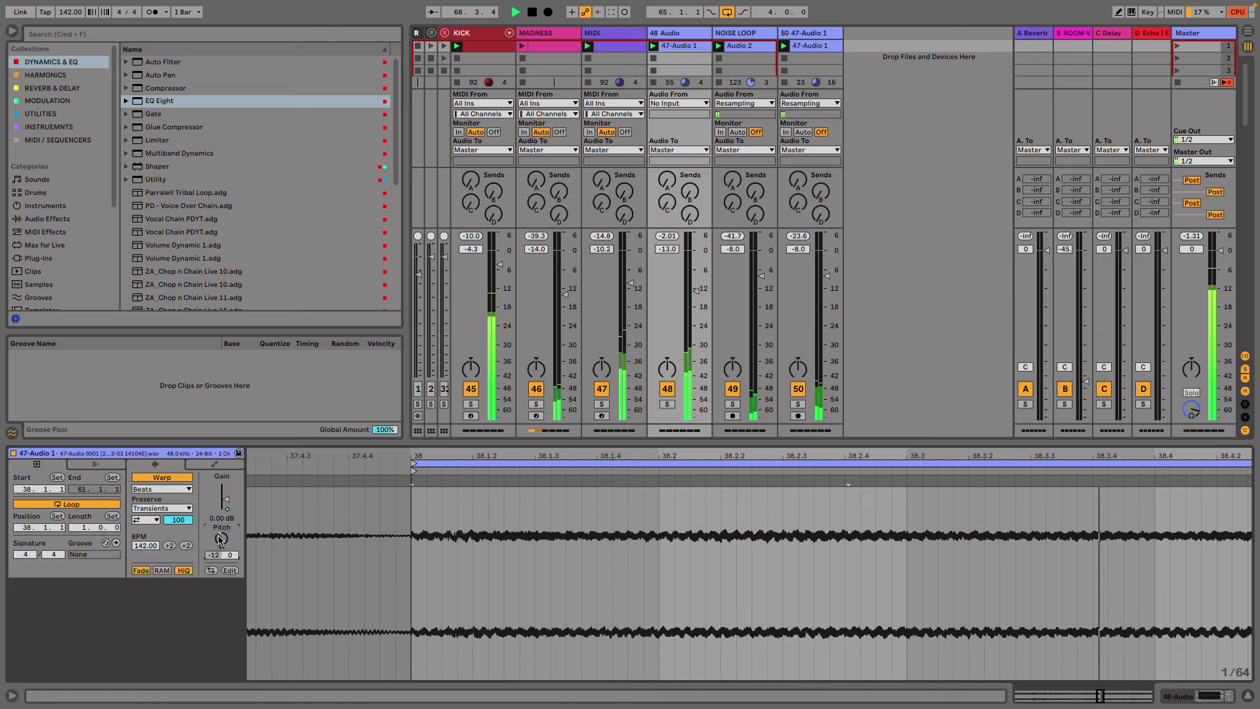
drag(739, 512, 613, 459)
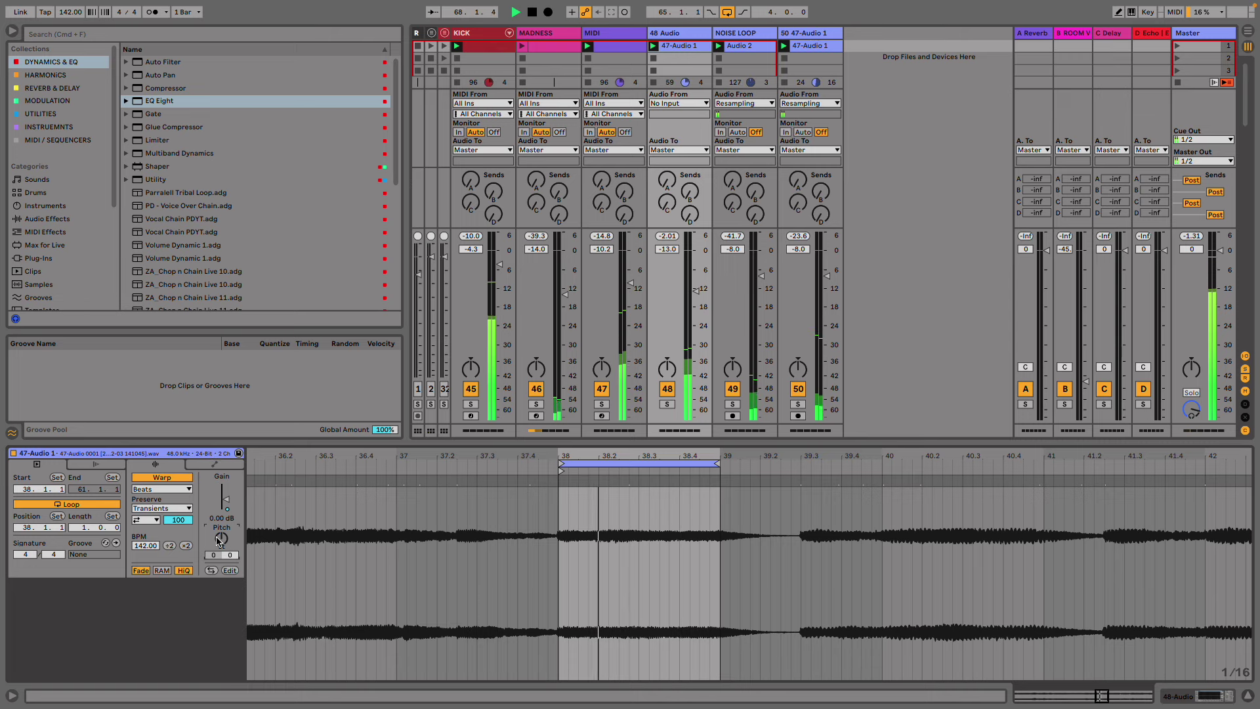
- Show the 48 Audio clip's Gain envelope and flatten both full-gain blocks in bar 38 to minimum
click(200, 463)
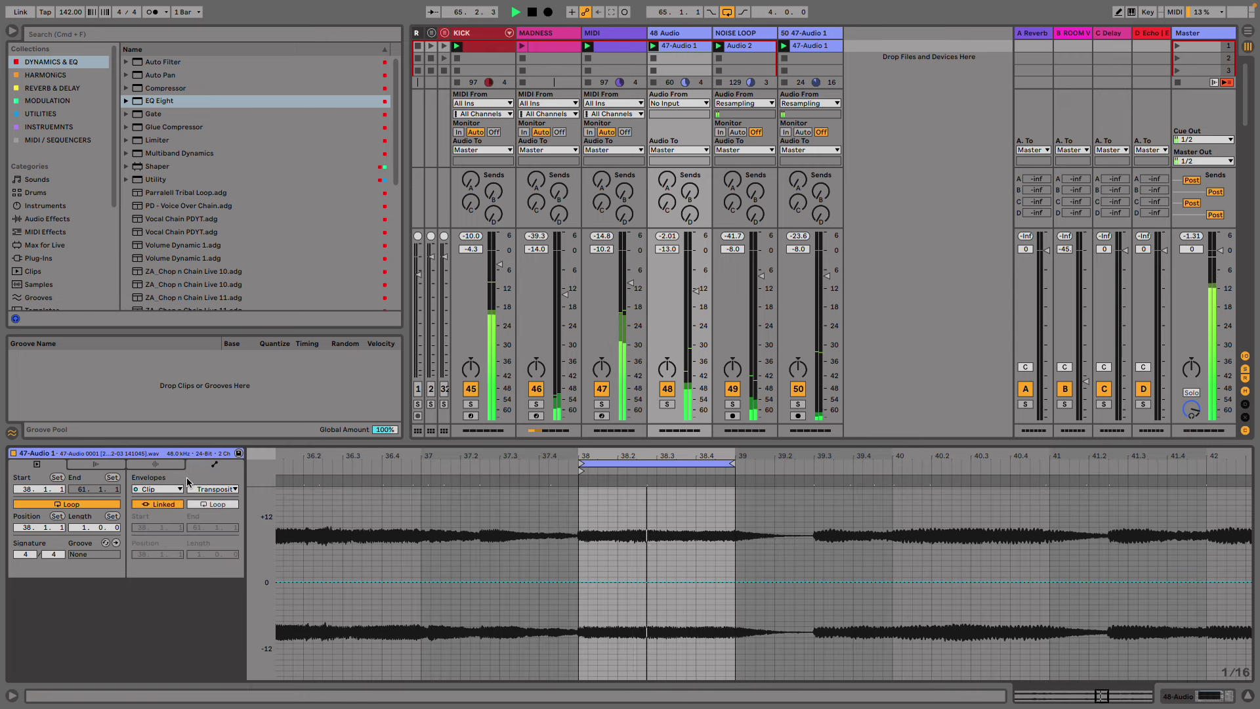
click(157, 489)
click(157, 500)
click(211, 489)
click(206, 499)
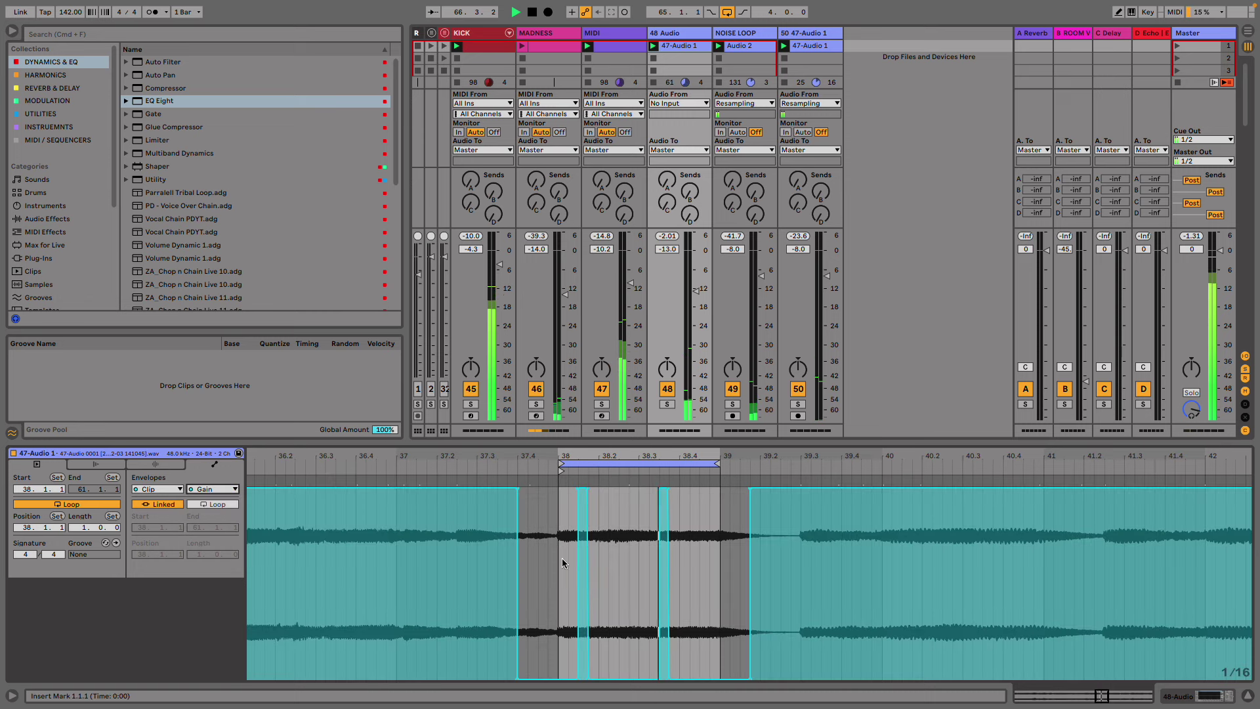
key(b)
mouse_move(642, 602)
mouse_down()
mouse_move(594, 706)
mouse_move(675, 701)
mouse_up()
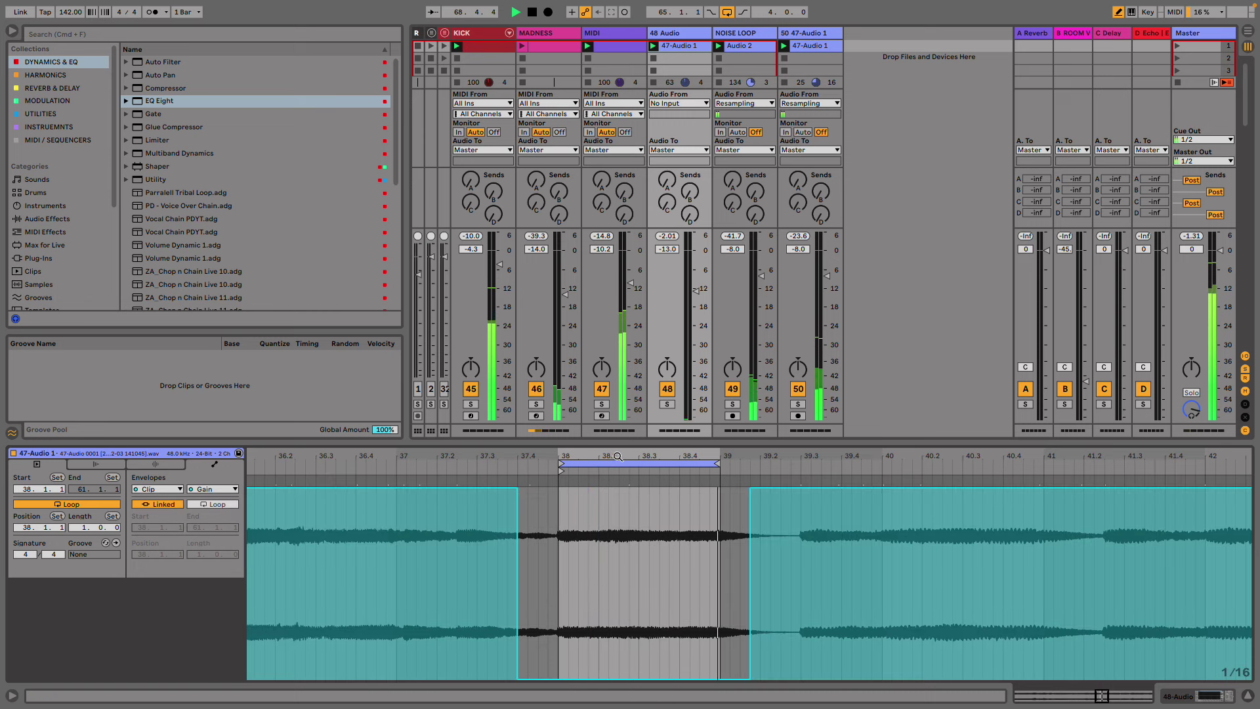
- Raise the Gain envelope's point at the end of bar 38 to 89.6 % to form a rising ramp, and lower the ramp slightly
drag(616, 456, 616, 502)
key(b)
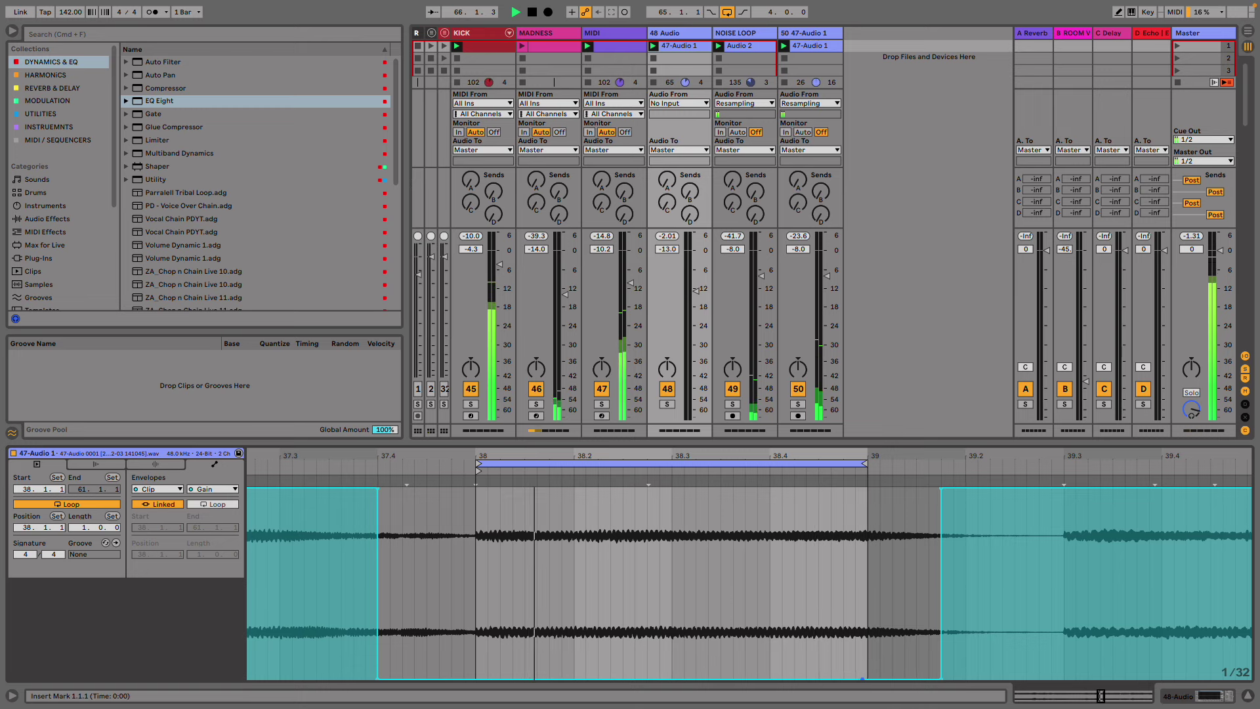
drag(863, 678, 867, 508)
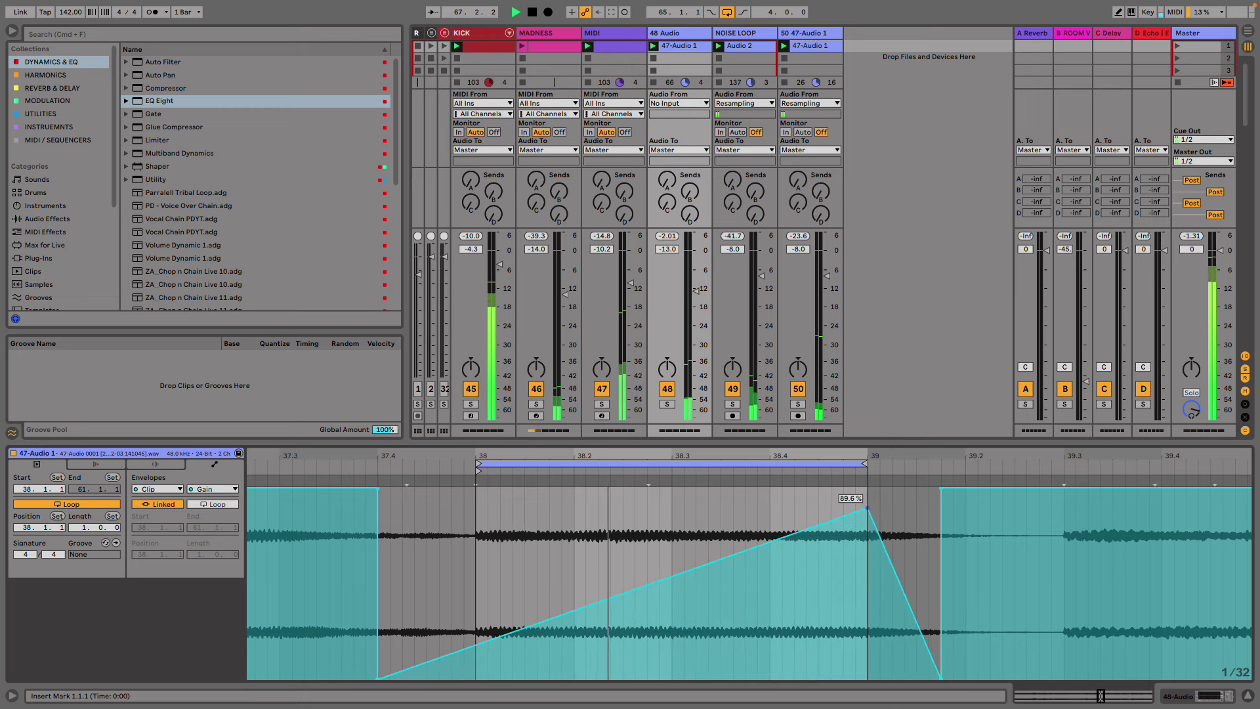
drag(667, 576, 667, 590)
click(656, 646)
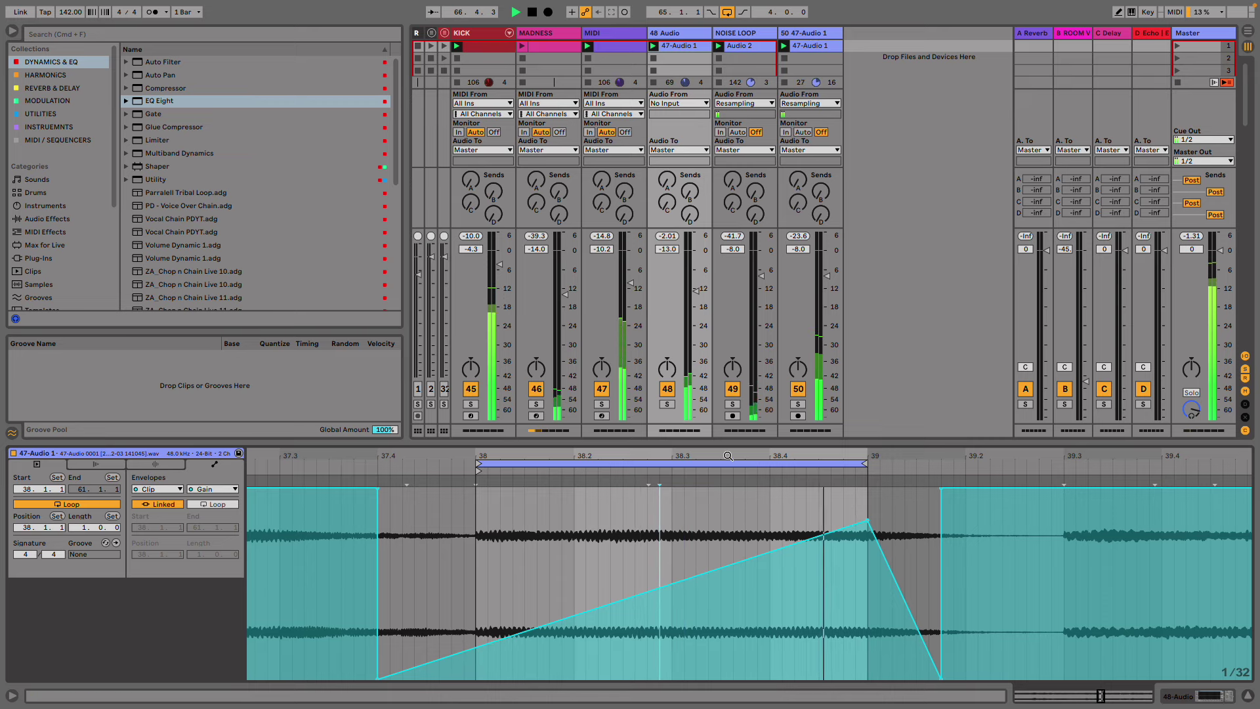
key(minus)
mouse_move(792, 456)
mouse_down()
mouse_move(793, 414)
mouse_move(793, 441)
mouse_up()
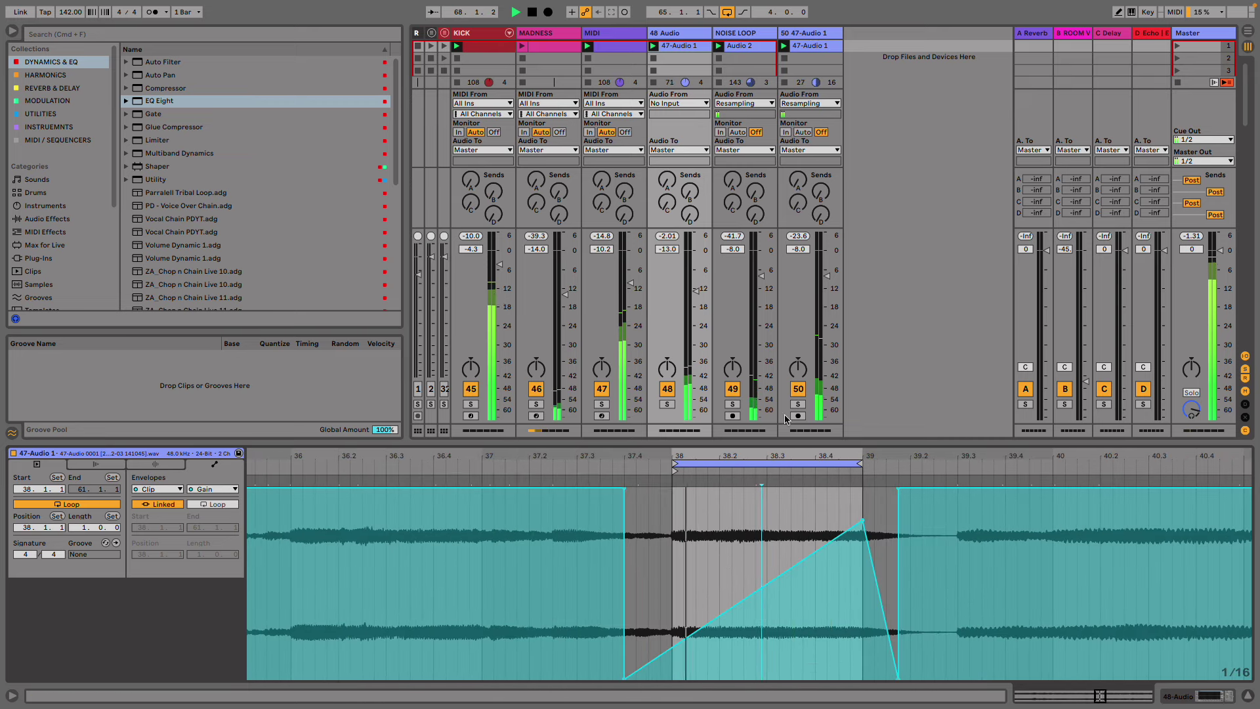
- Set the attack of the MIDI track's Simpler to 54.1 ms
click(605, 46)
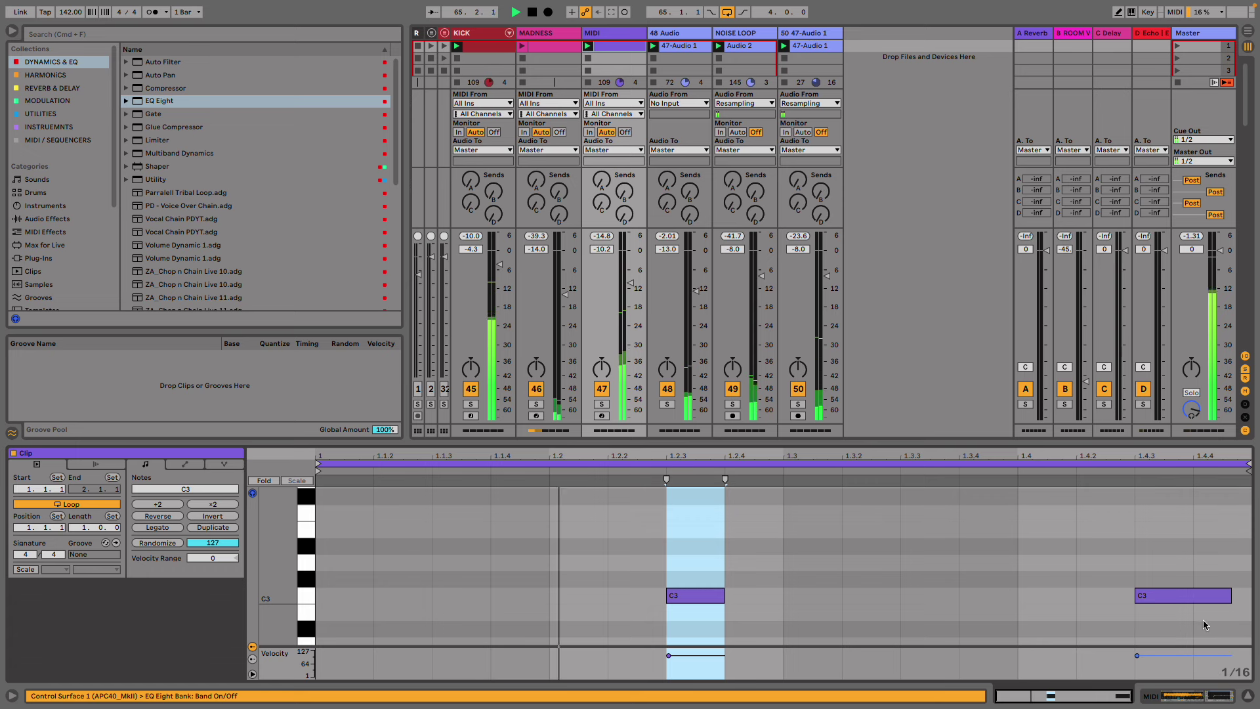
key(shift+Tab)
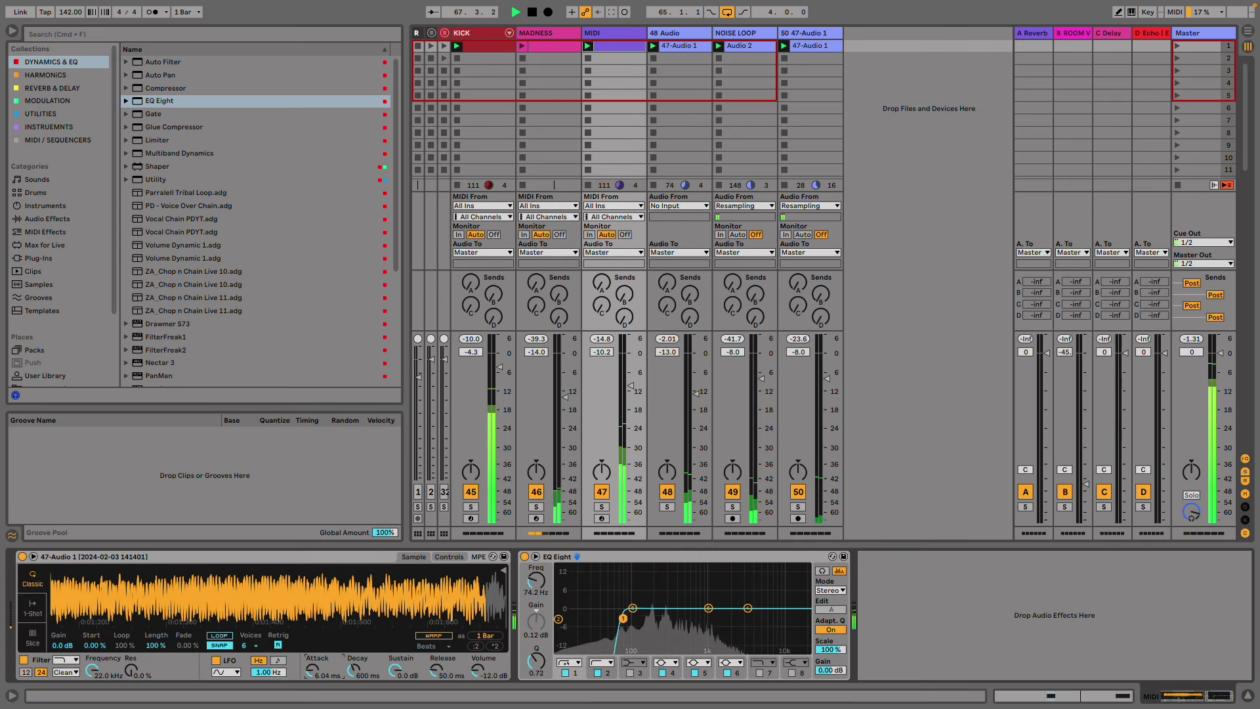
drag(313, 670, 313, 627)
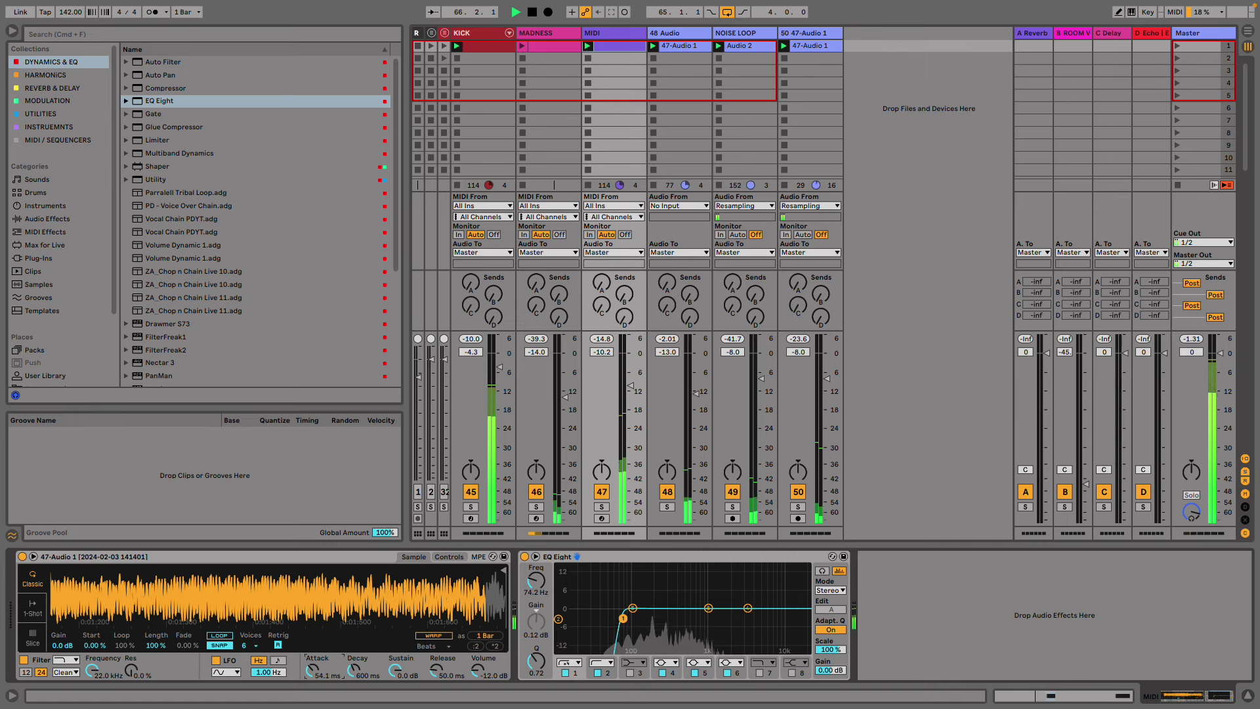
- Insert a new MIDI track after the KICK track and load Wavetable on it
click(486, 34)
key(super+shift+t)
click(48, 127)
double_click(163, 179)
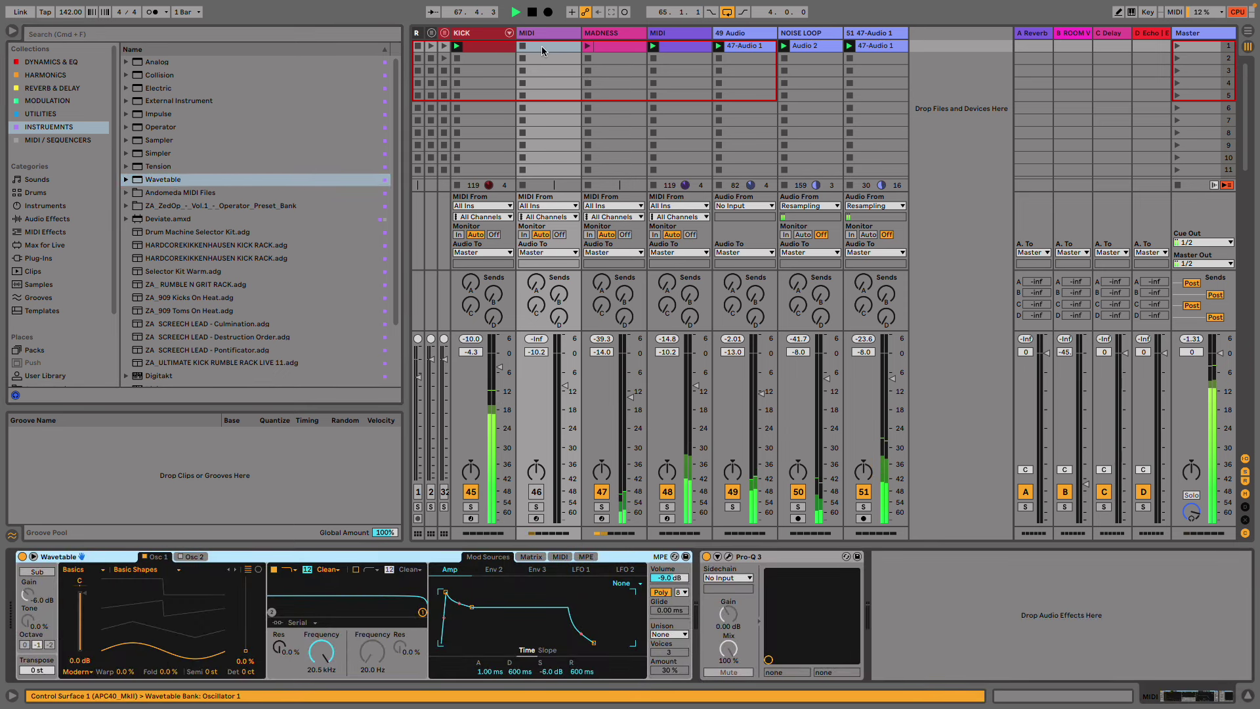
- Create a one-bar clip on the Wavetable track with three consecutive C3 sixteenth notes at 1.1.2, 1.1.3 and 1.1.4
double_click(541, 46)
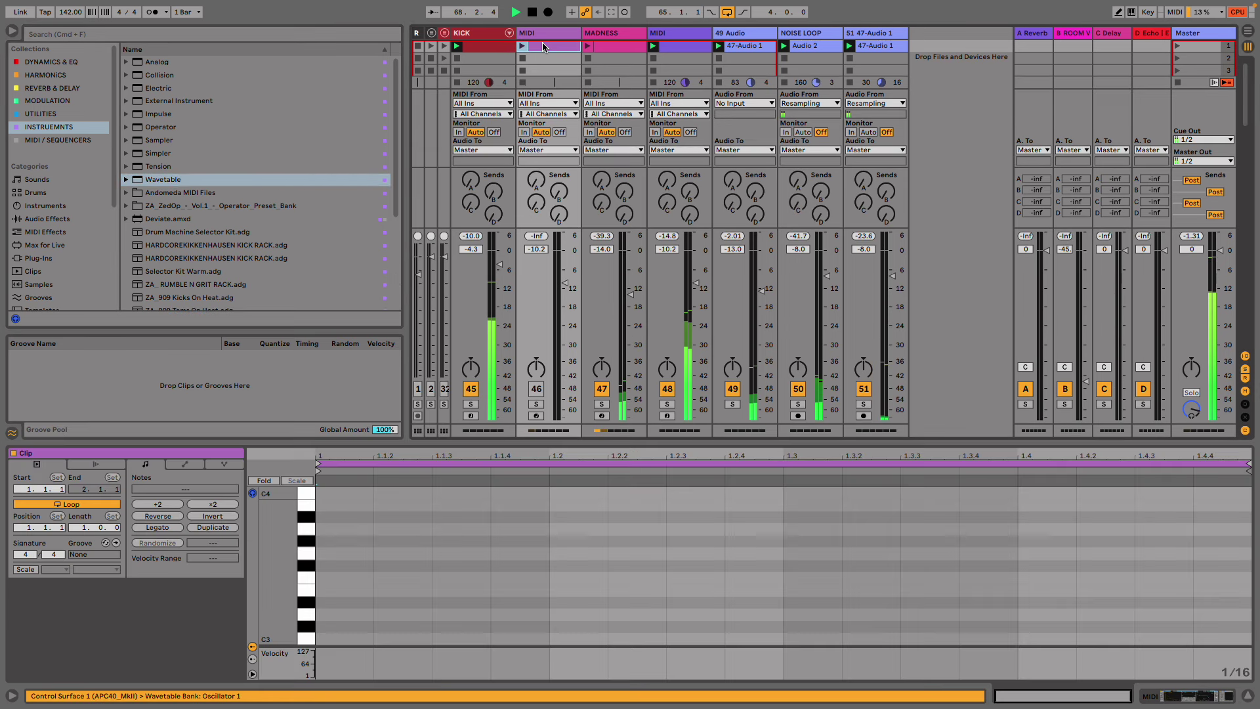
double_click(461, 636)
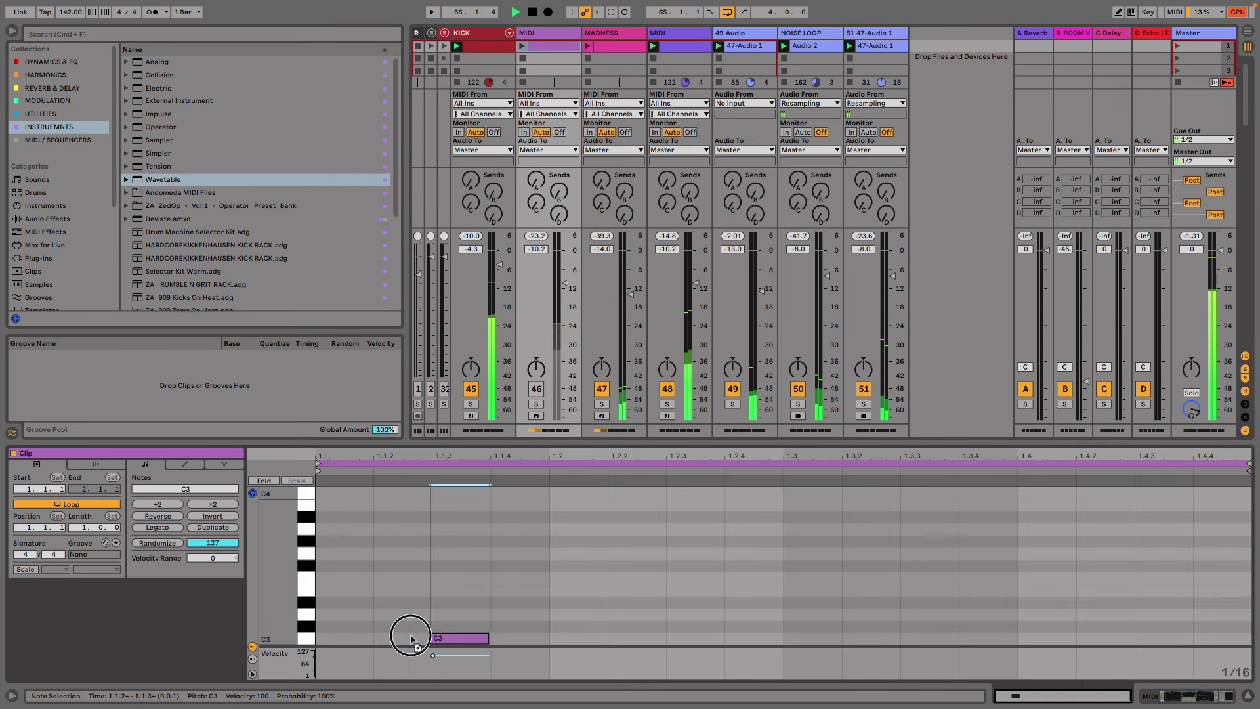
mouse_move(411, 636)
mouse_down()
mouse_move(352, 637)
mouse_move(419, 636)
mouse_up()
click(464, 630)
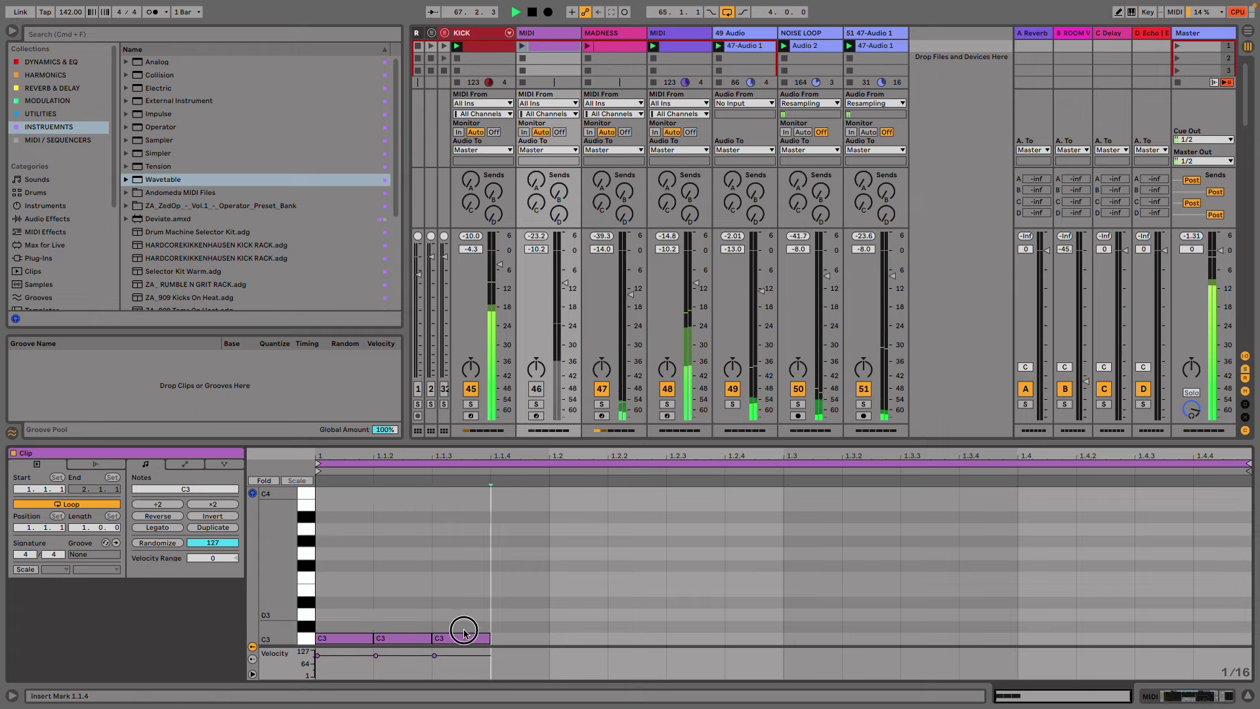
key(super+a)
key(Right)
click(487, 607)
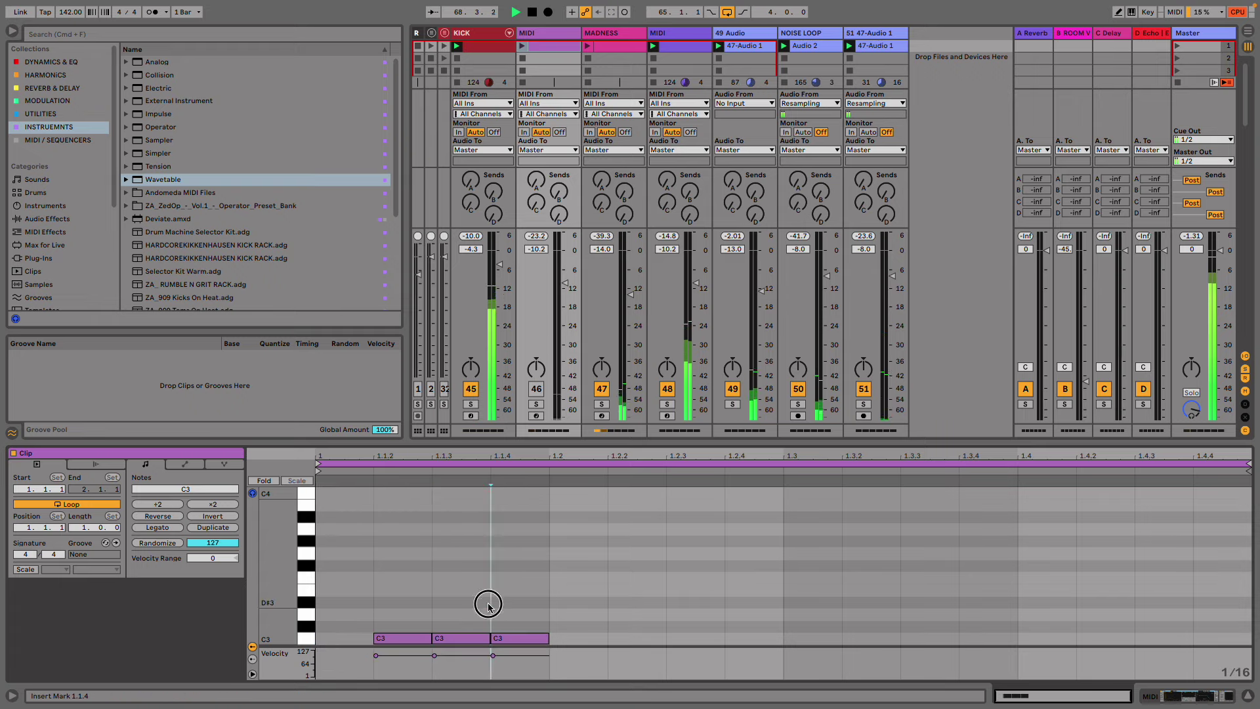
- Vary the C3 notes' velocities in beat 1, using 41 at 1.1.4, and repeat the group in beat 2 at velocities 78, 55 and 127
drag(517, 596, 408, 664)
click(407, 612)
drag(517, 635, 517, 674)
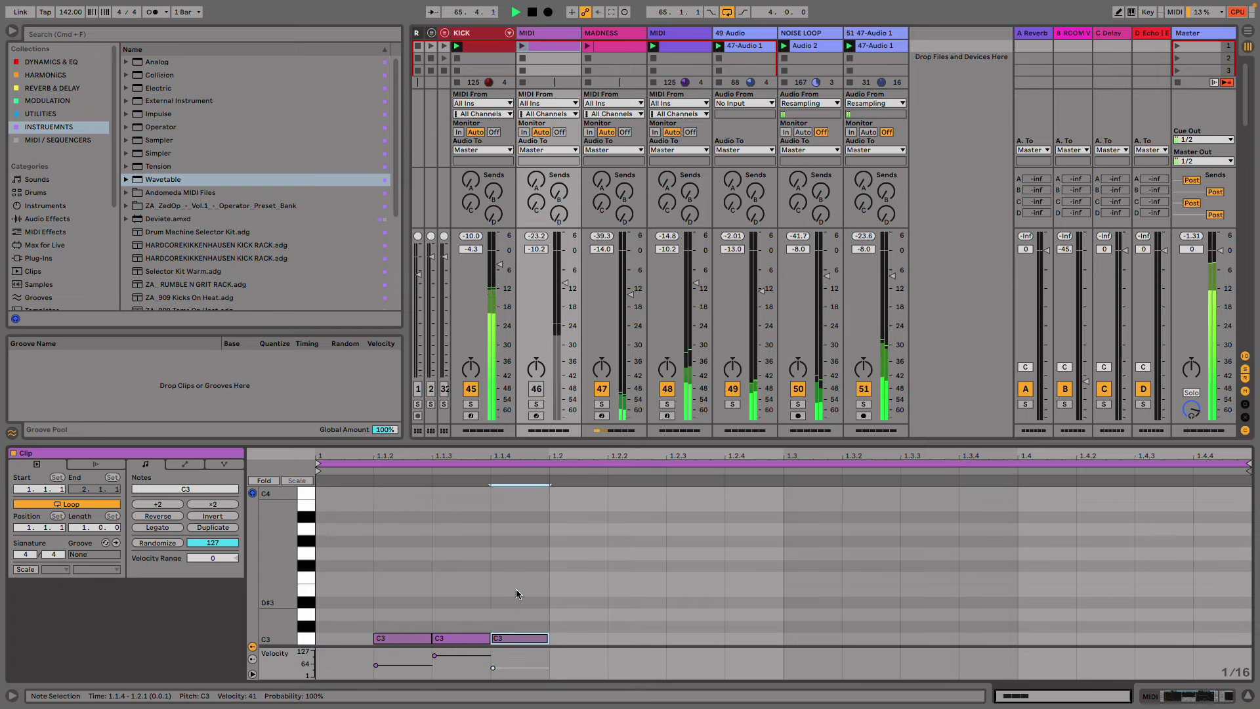
drag(517, 594, 753, 642)
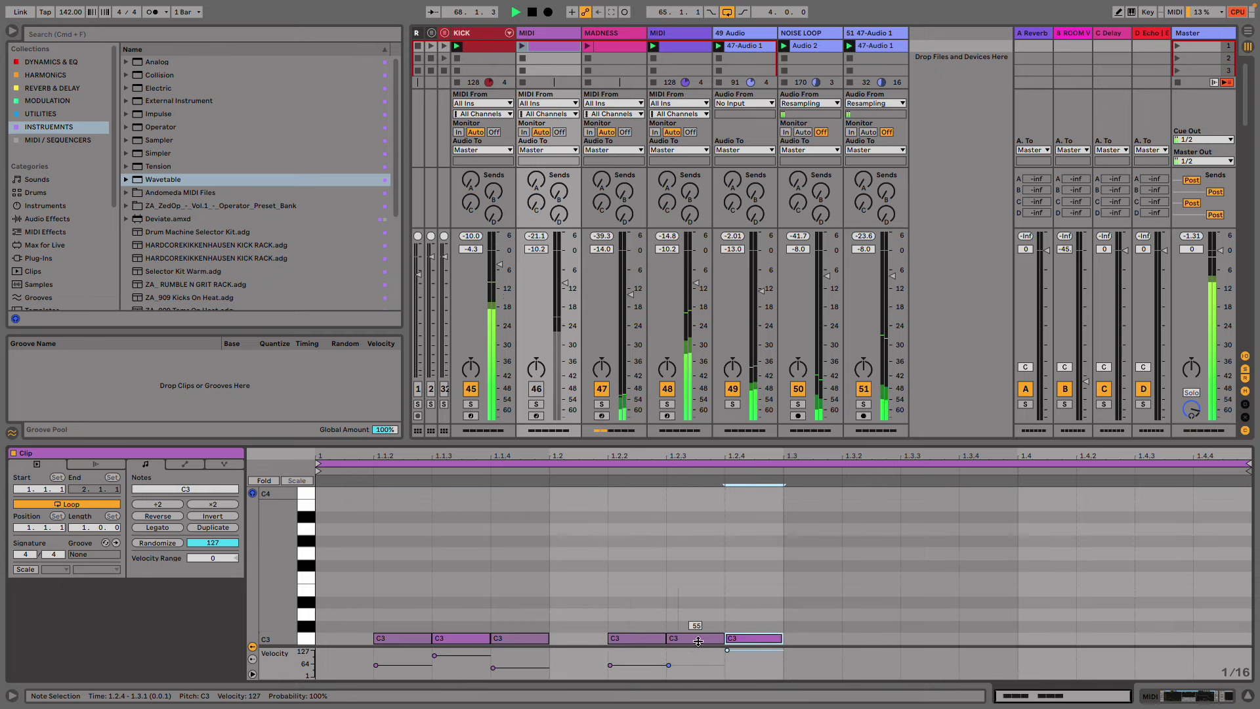
drag(617, 638, 617, 632)
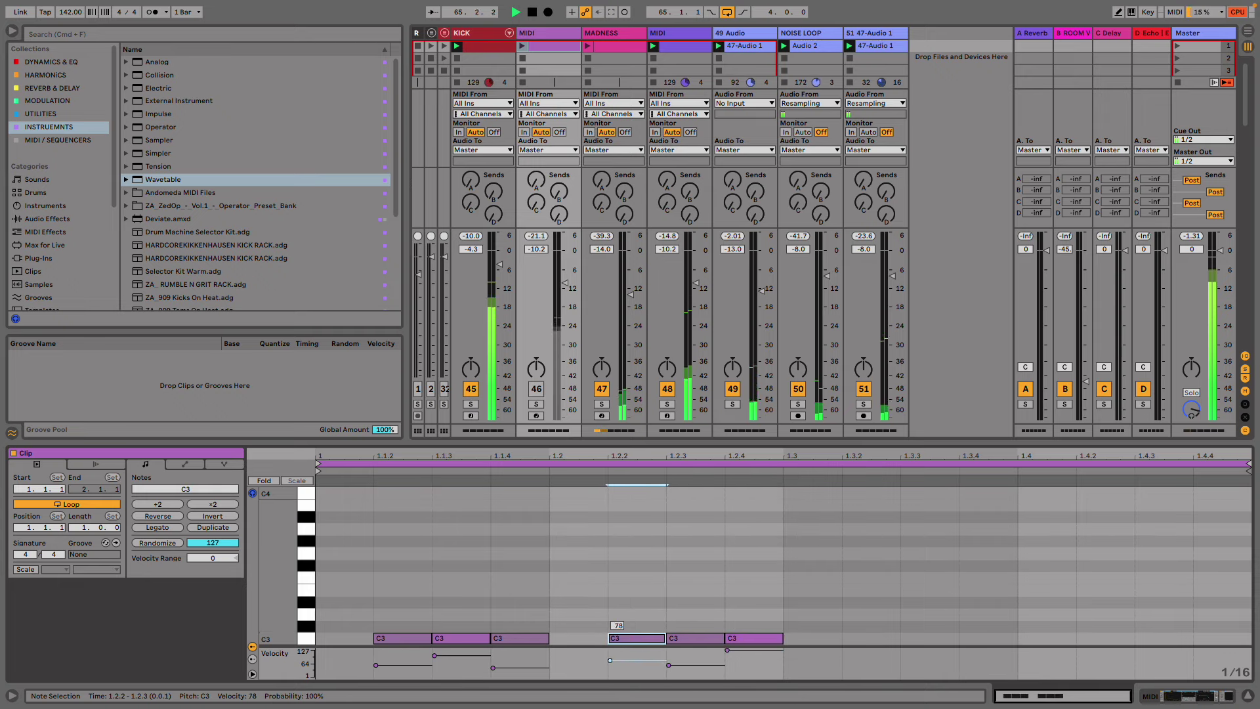
- Duplicate the two-beat C3 pattern into beats 3 and 4 and select the note at 1.4.4
drag(779, 590, 317, 653)
key(super+d)
click(1173, 593)
click(1221, 638)
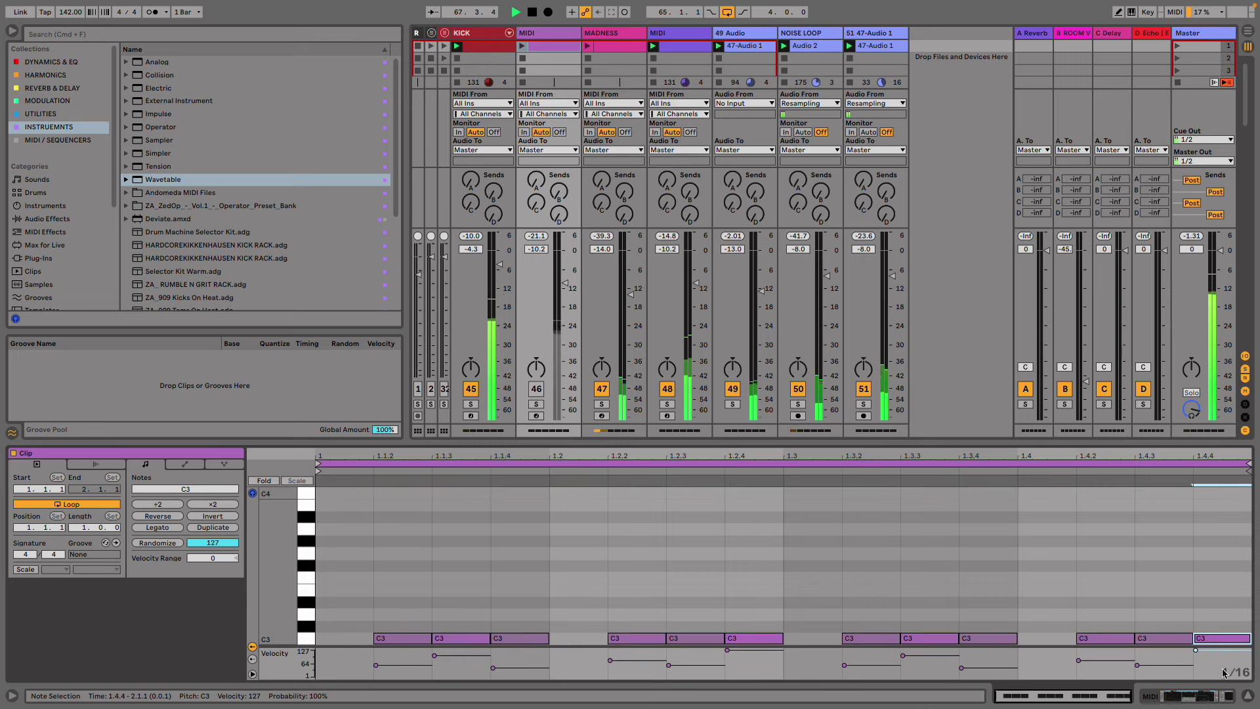
- Raise the C3 notes at 1.4.4 and 1.2.4 by an octave to C4 and launch the clip on track 46
key(shift+Up)
click(755, 638)
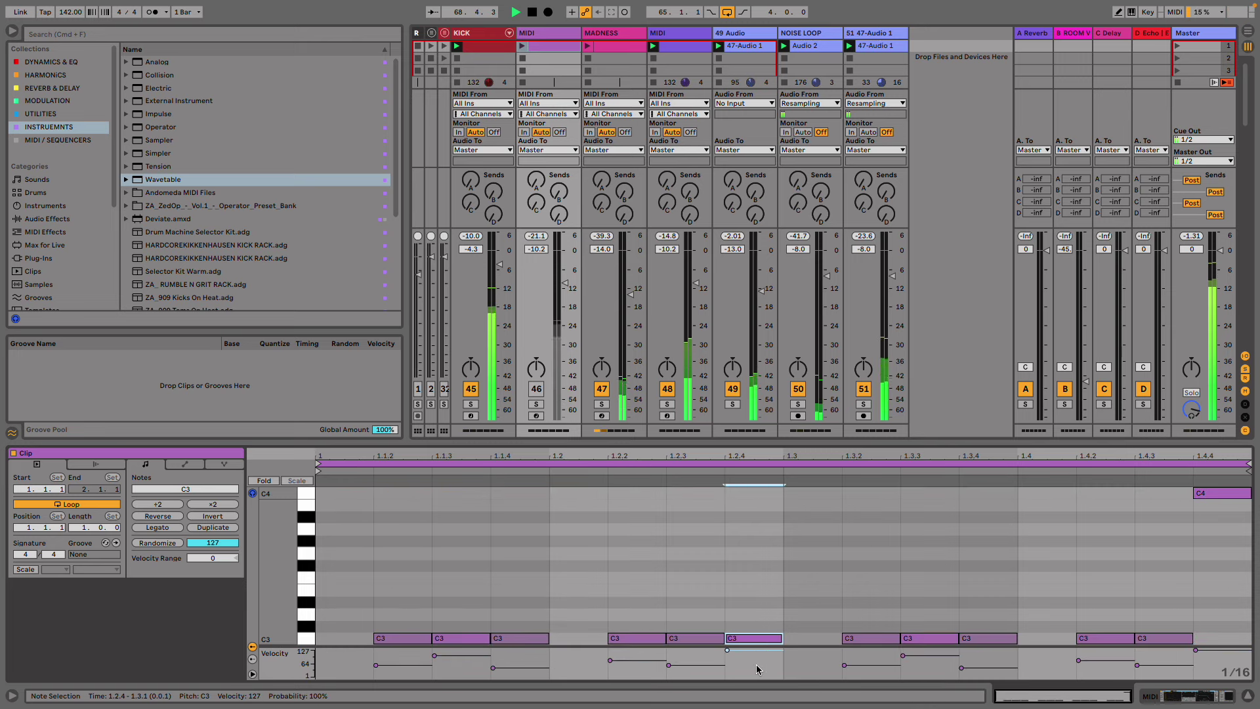
key(shift+Up)
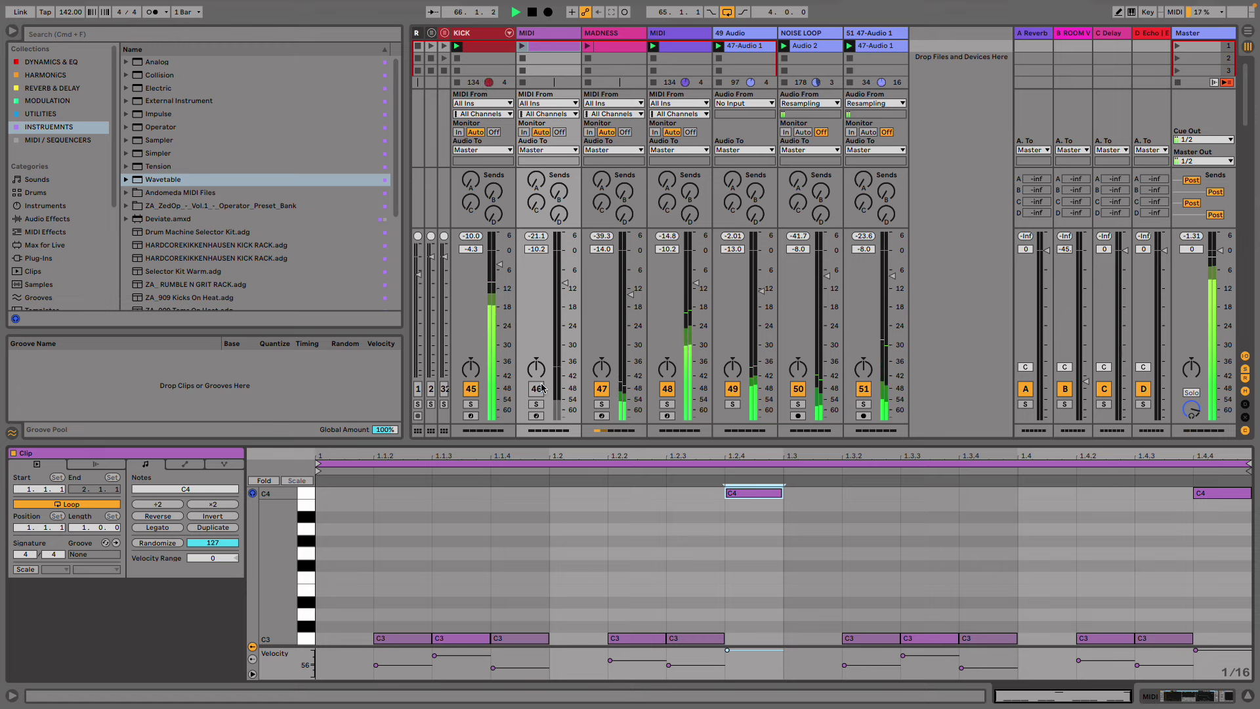
click(522, 46)
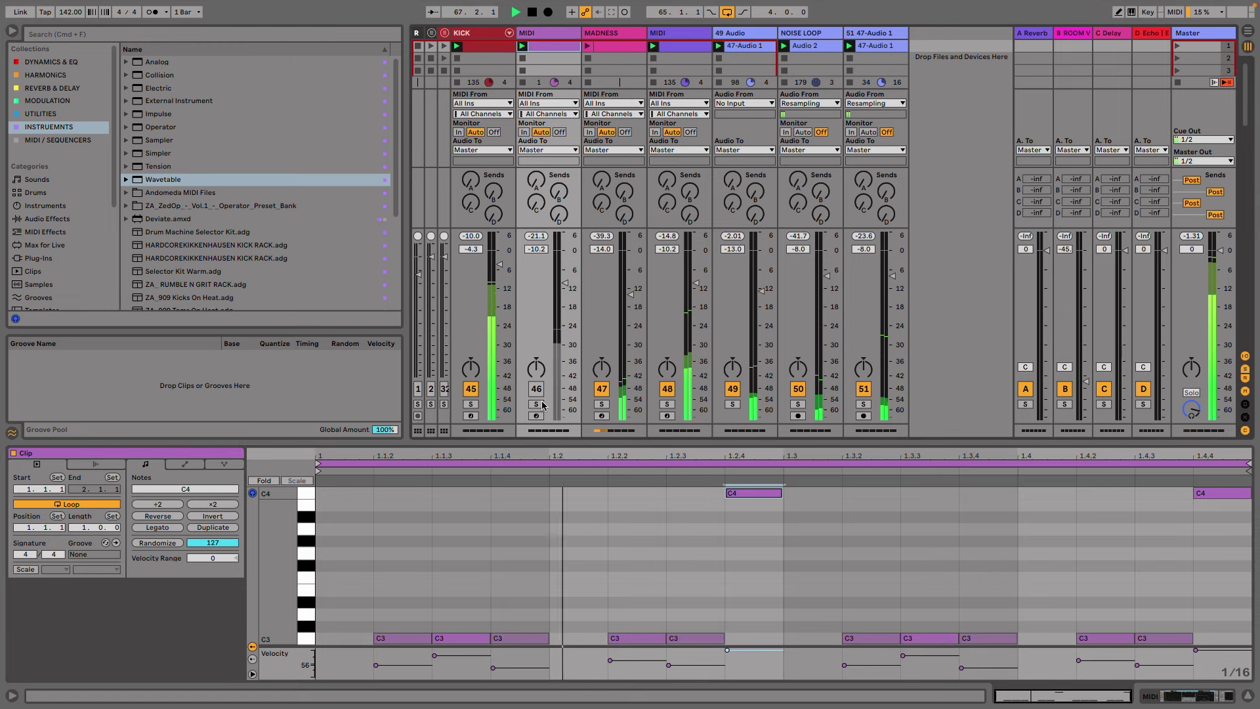
- Transpose all notes in the track 46 clip down to the G2–G3 range
key(super+a)
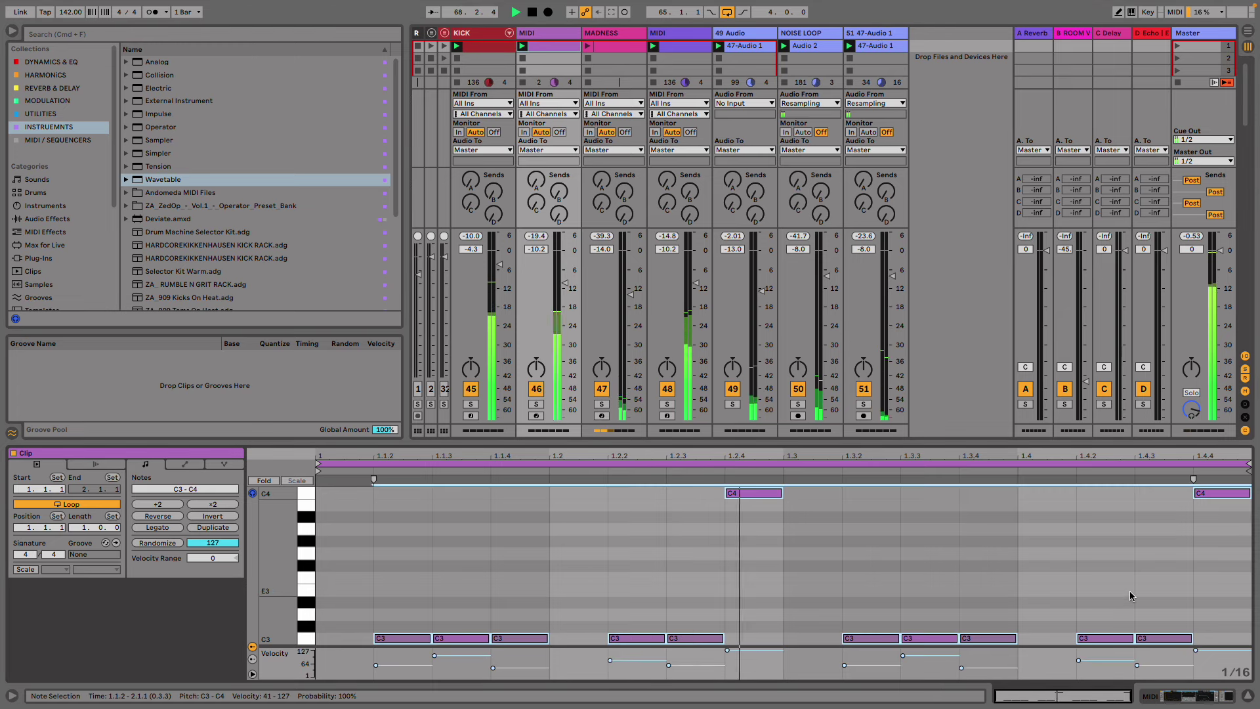
key(Down)
key(Down)
key(Down)
key(Down)
key(shift+Down)
key(Down)
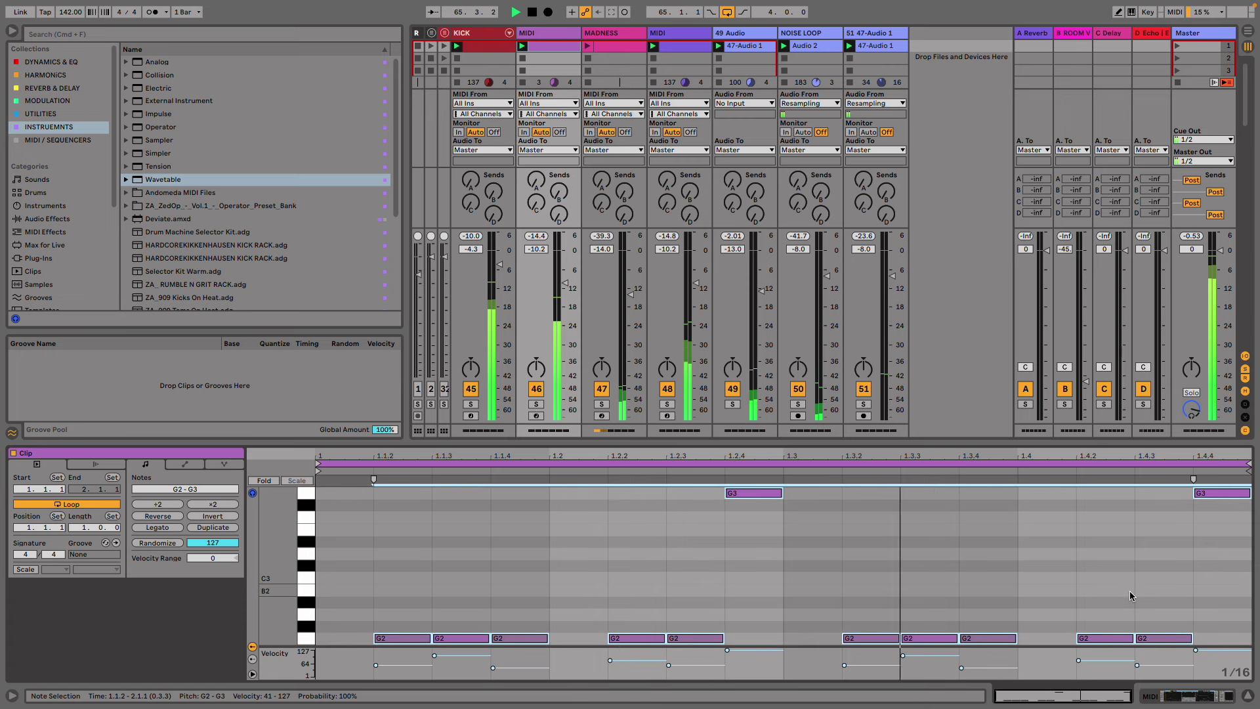
- Shape Wavetable's amp envelope with a 1.05 s decay and a sustain of -inf dB
key(shift+Tab)
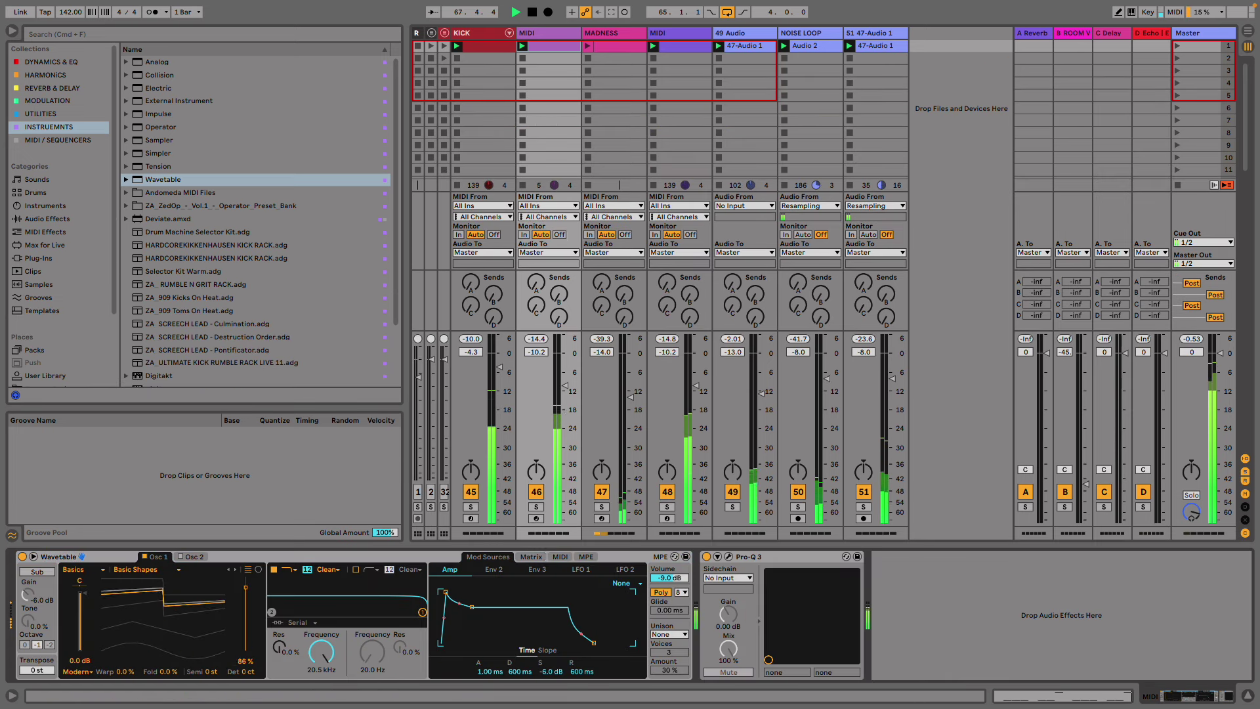
drag(470, 609, 476, 643)
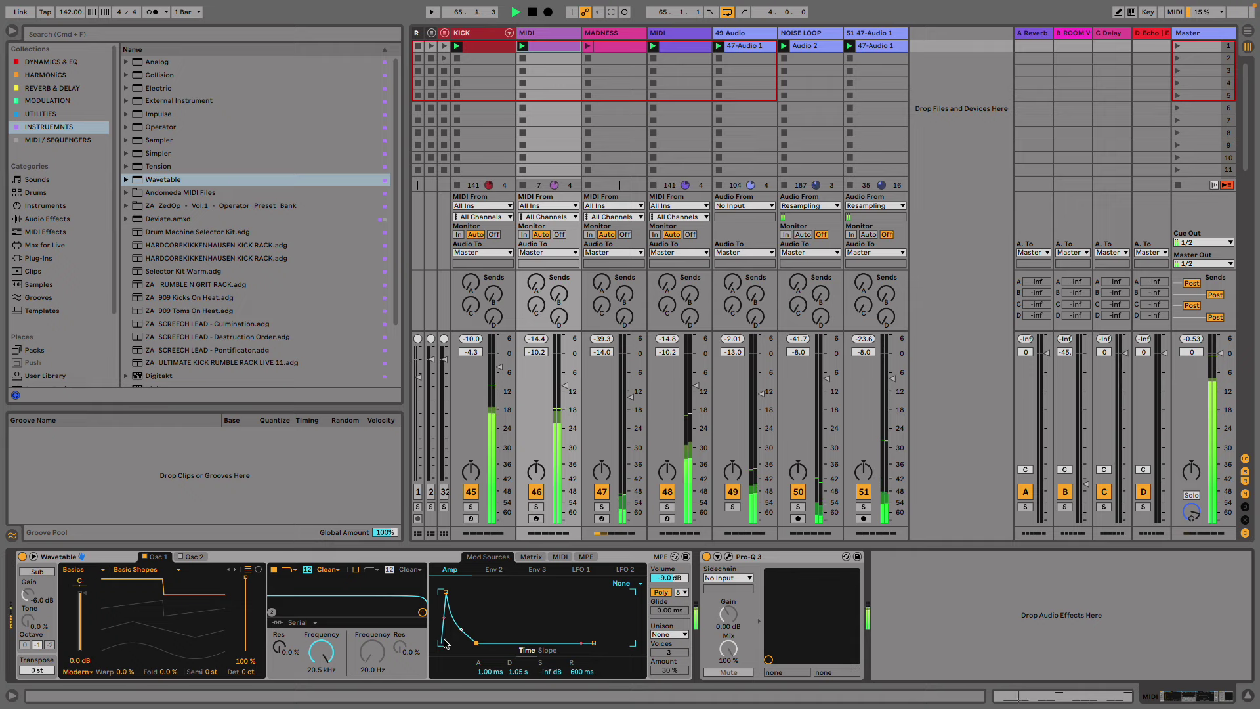
- Set Env 2 to a 259 ms decay with no sustain, and modulate Filter 1 Freq with it by 39 from a 225 Hz cutoff
click(487, 573)
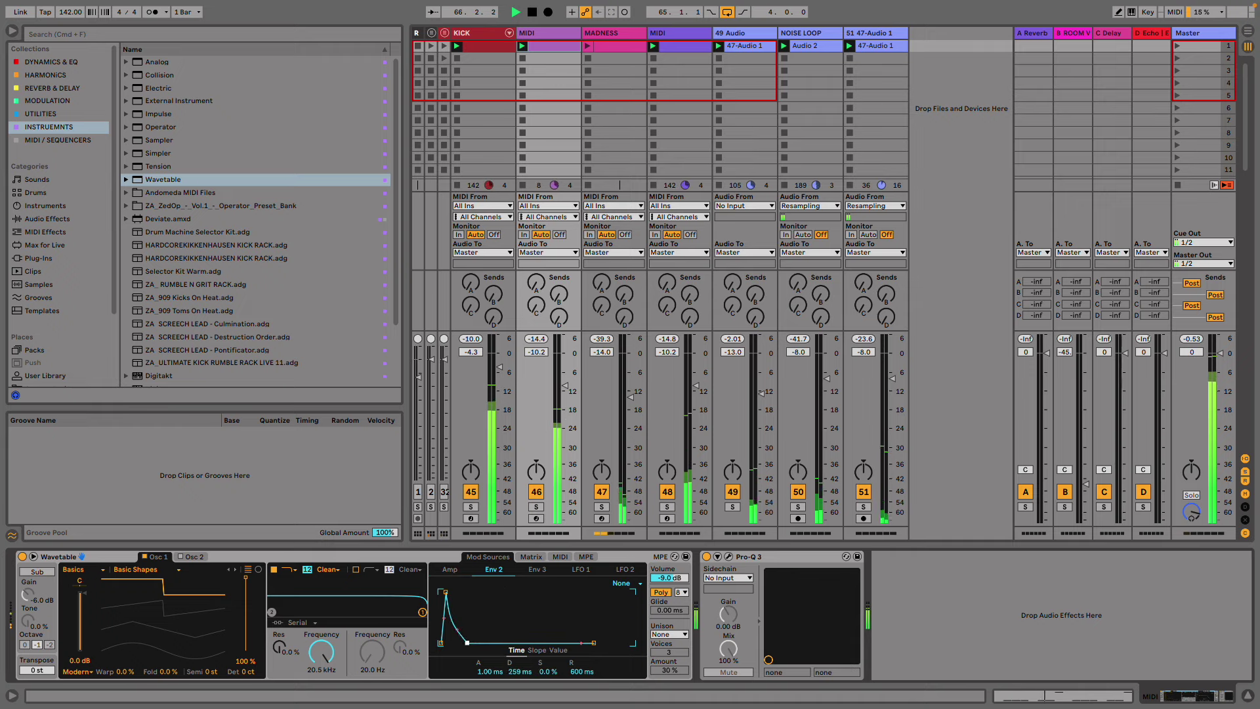
click(530, 558)
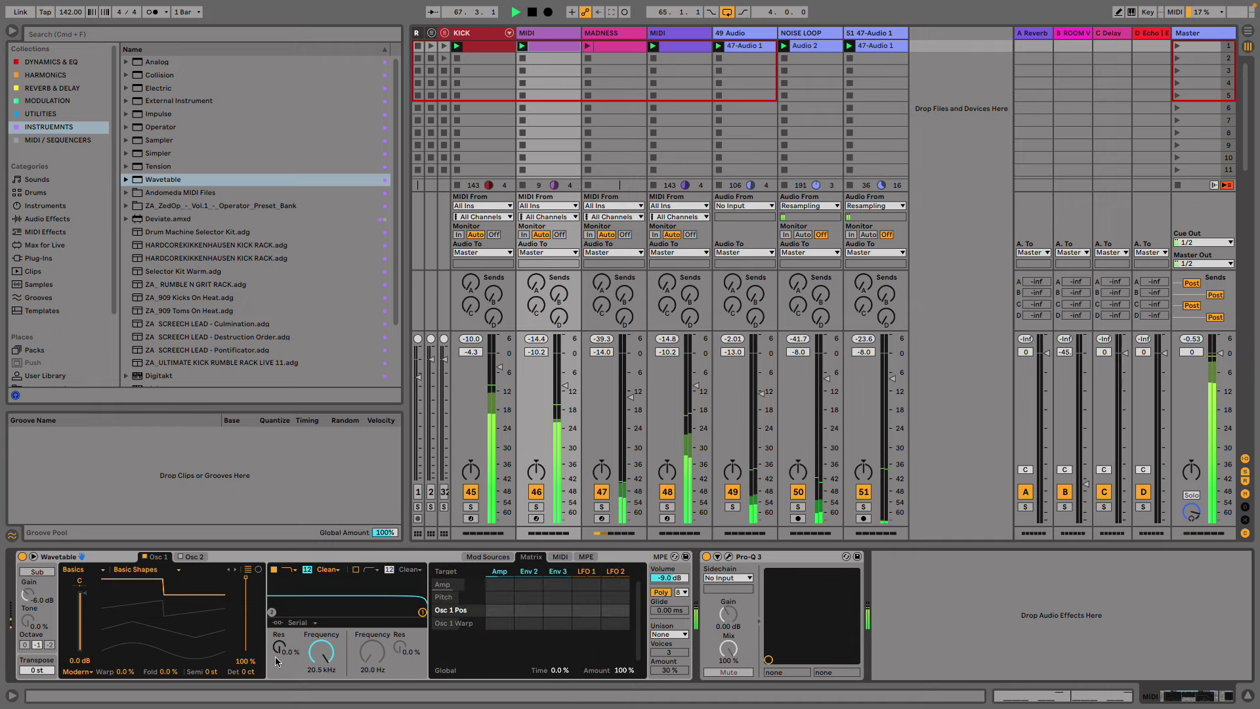
drag(331, 654, 332, 683)
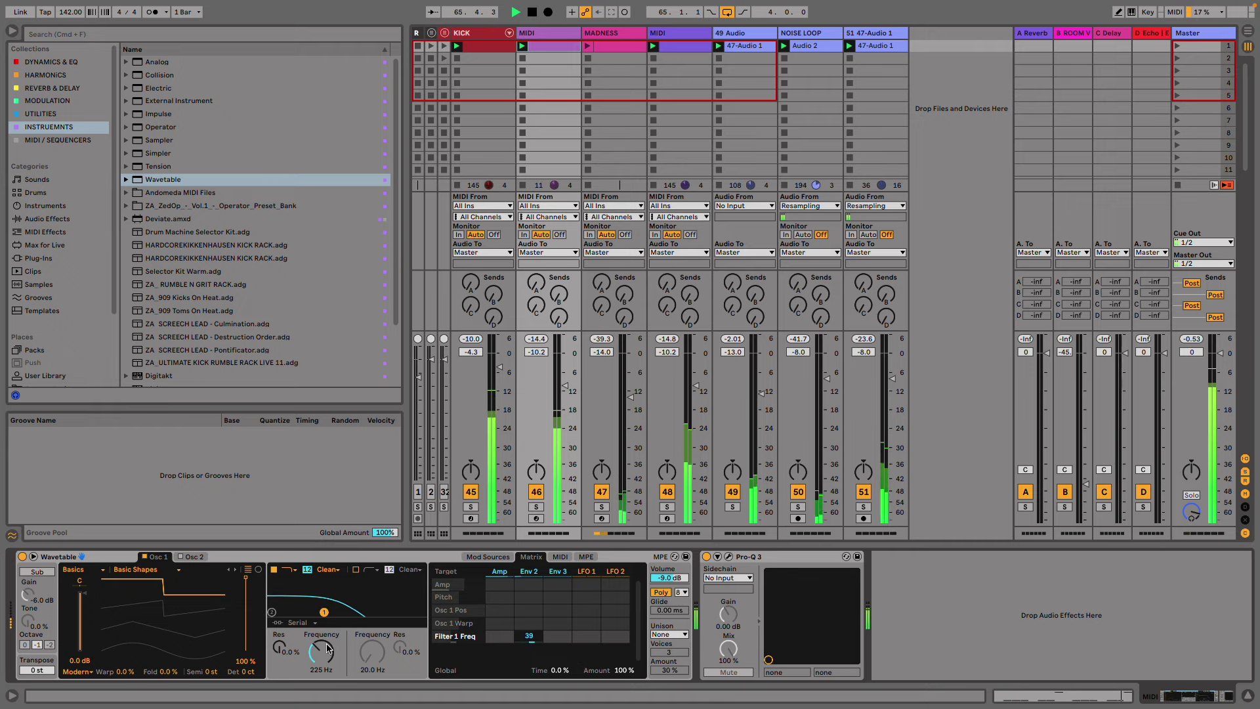
- Set filter 1 to the MS2 circuit with 8.25 dB drive and a 202 Hz cutoff, and lower track 46's volume to -19.3 dB
click(327, 570)
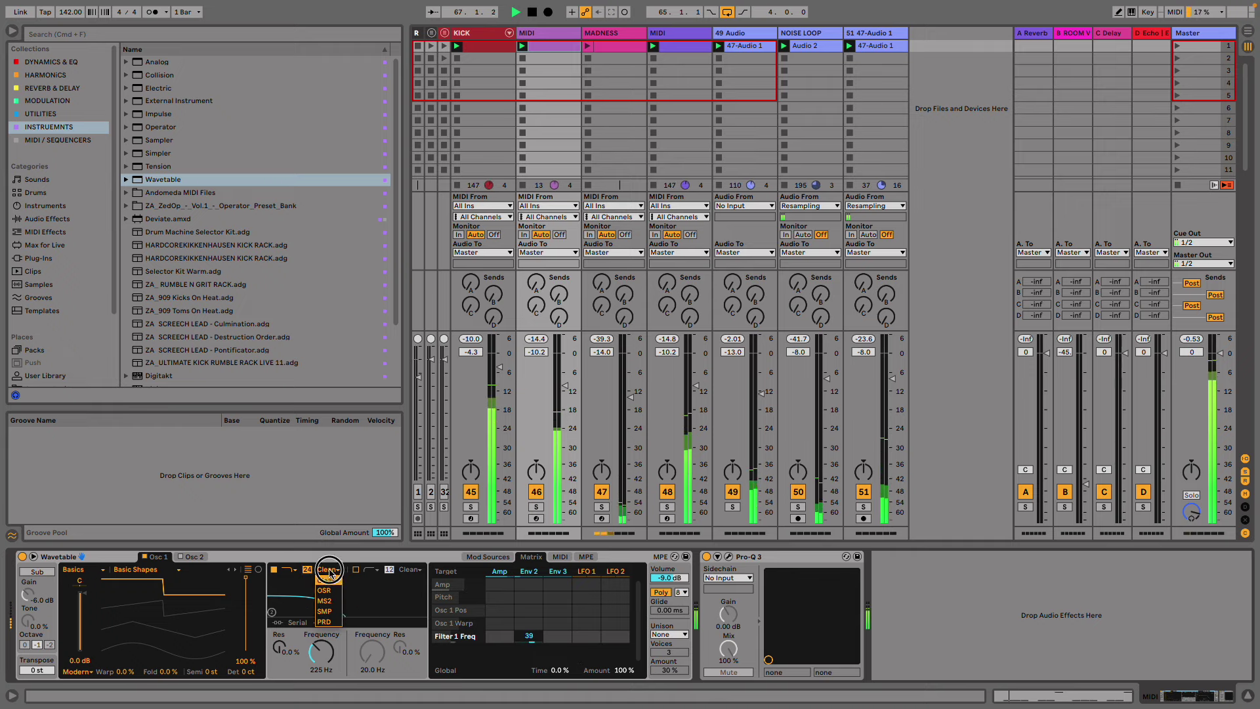
click(327, 596)
drag(286, 671, 321, 655)
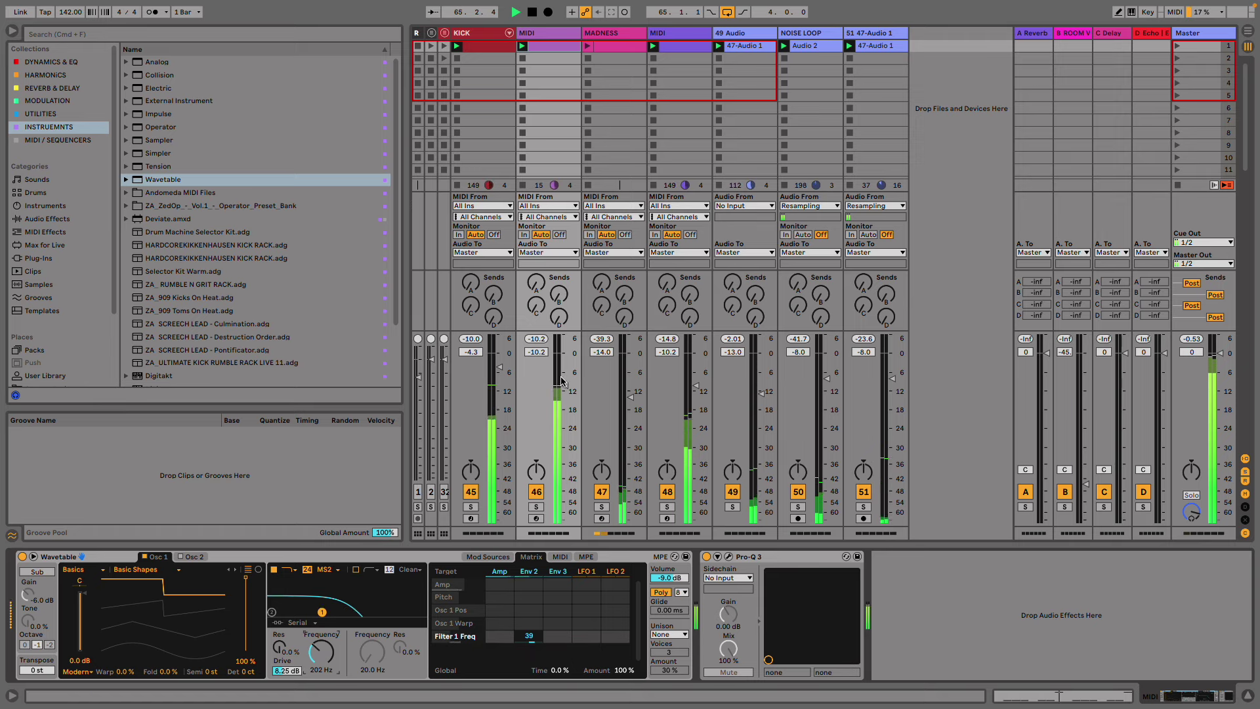
drag(561, 380, 563, 406)
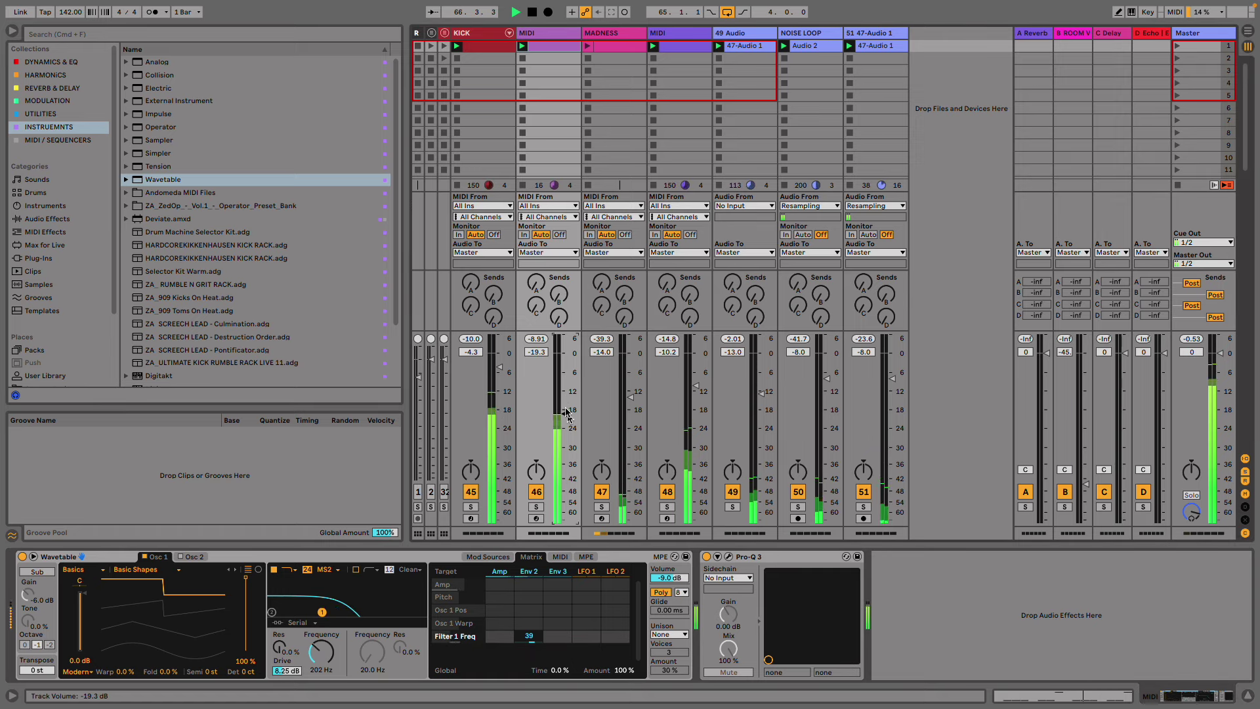
click(538, 48)
click(599, 463)
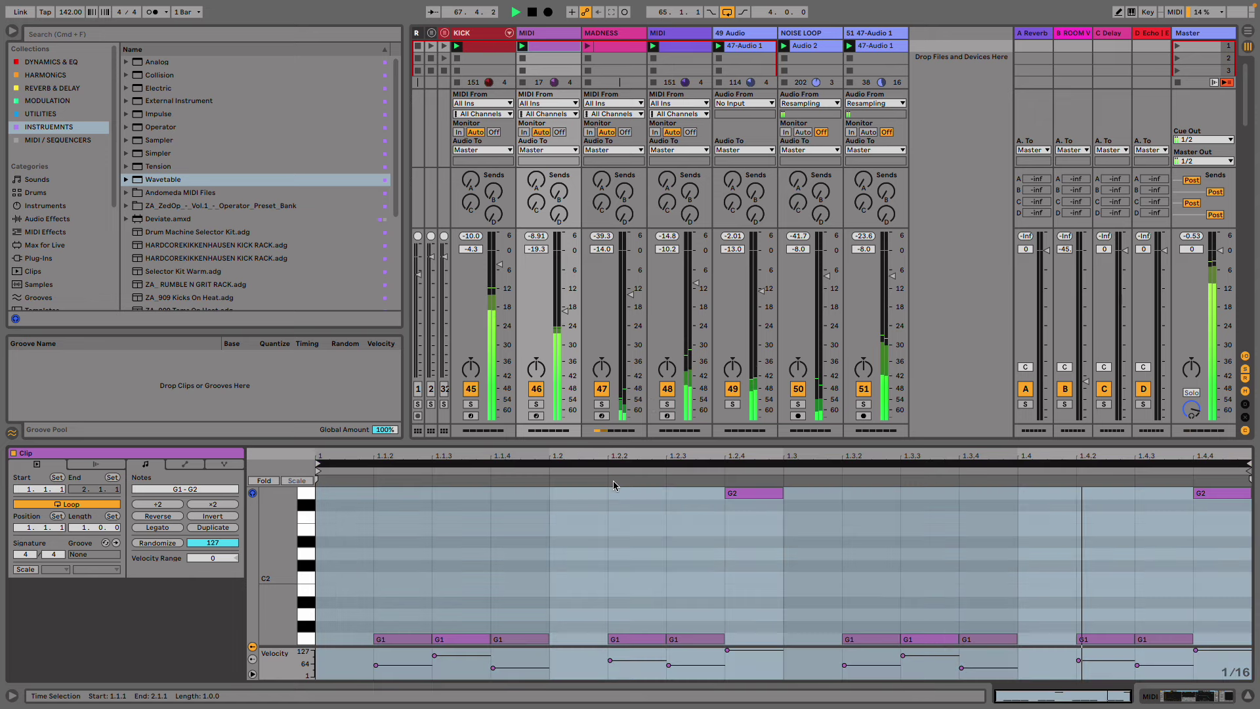
key(Down)
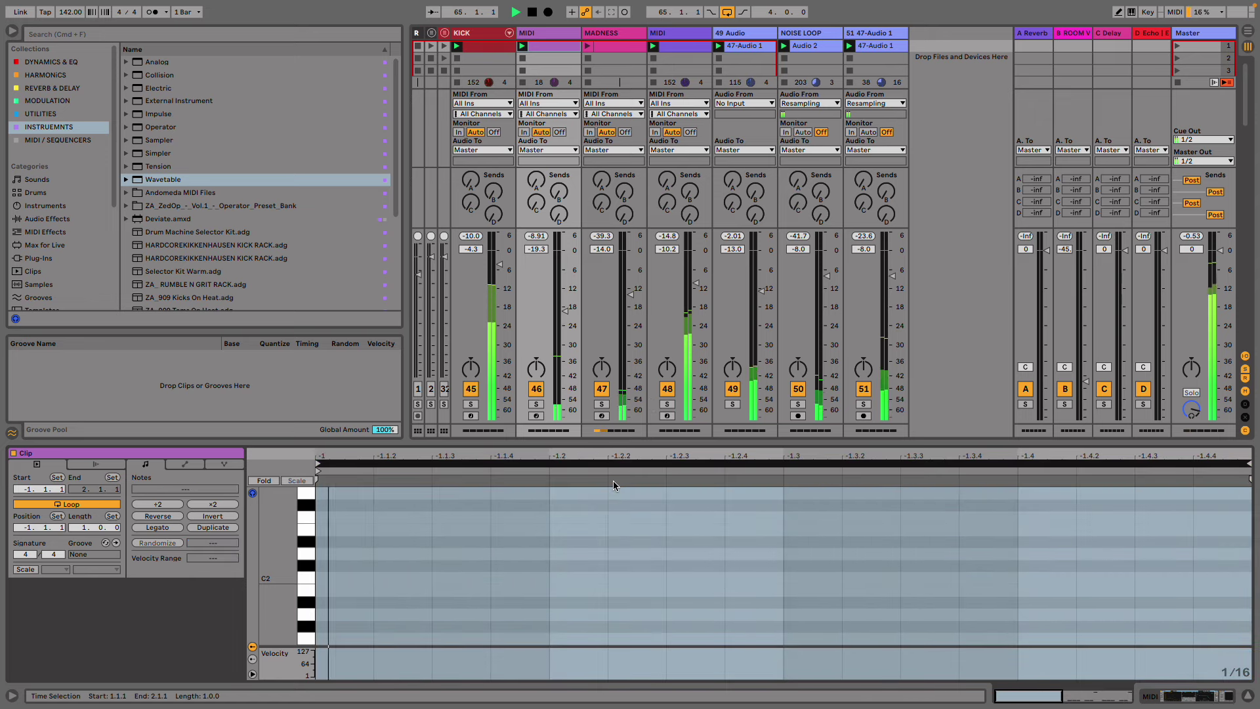
key(ctrl+z)
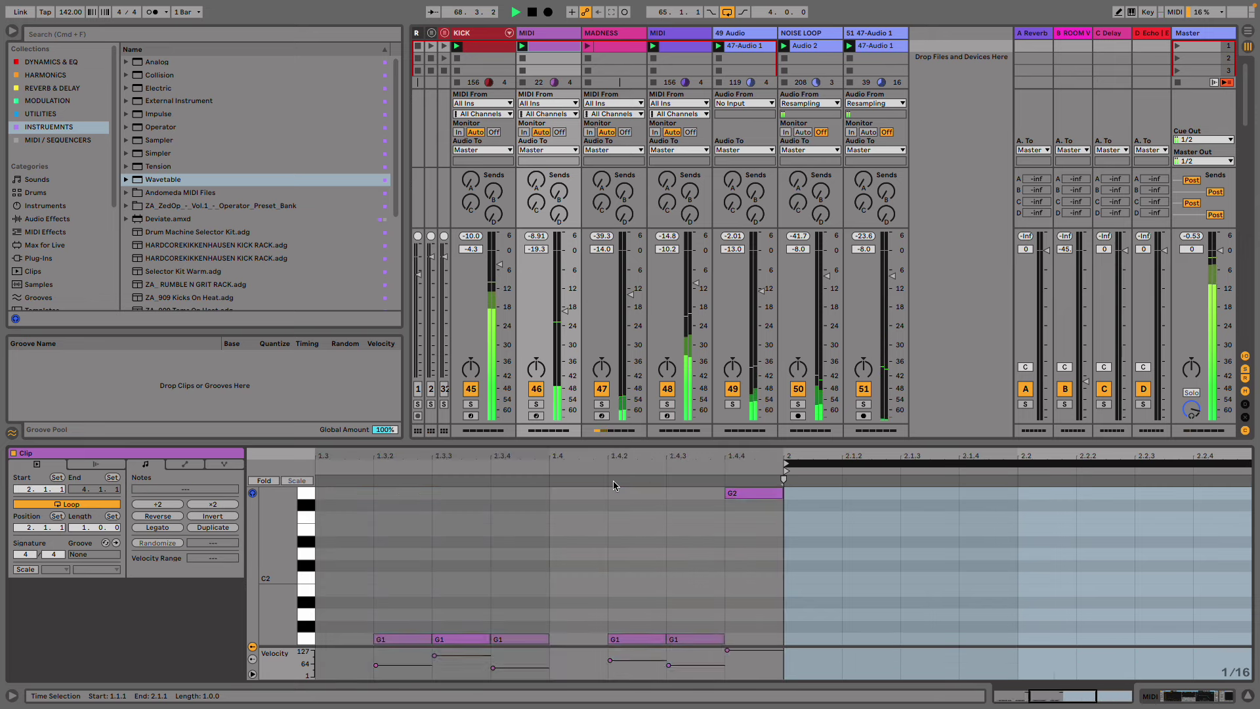
- Transpose all notes in the clip down an octave to the G0–G1 range
click(578, 547)
key(super+a)
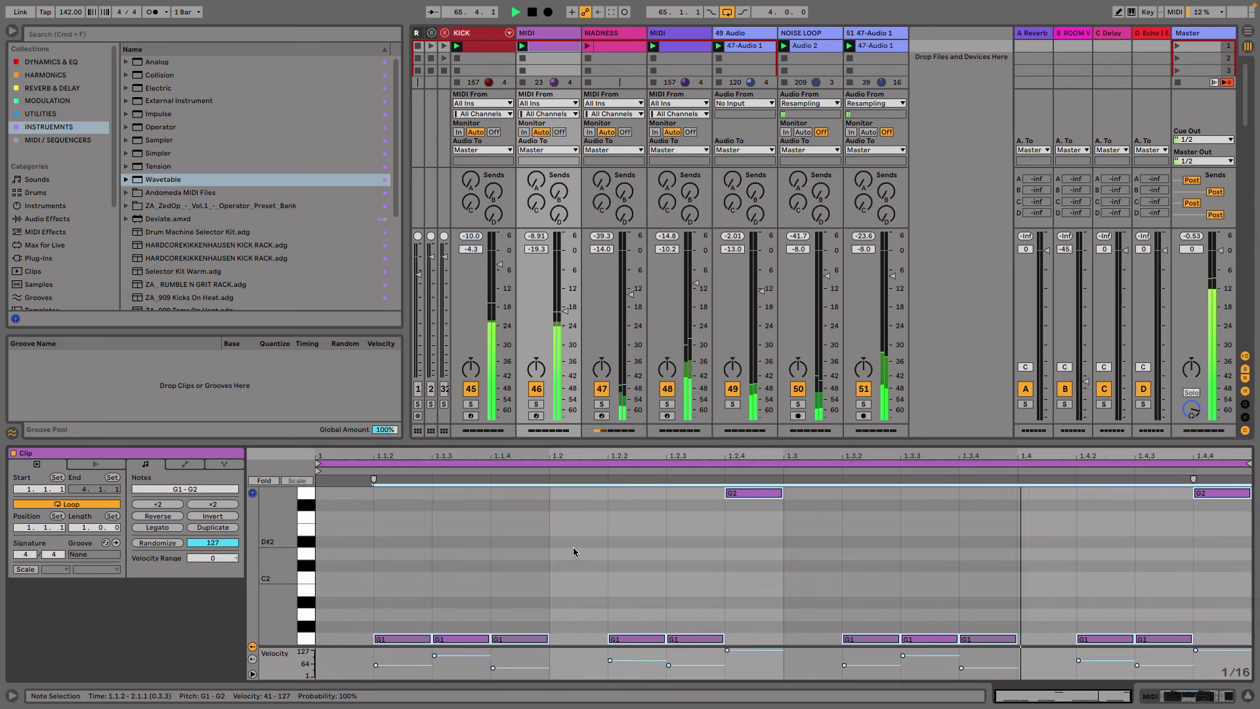
key(shift+Down)
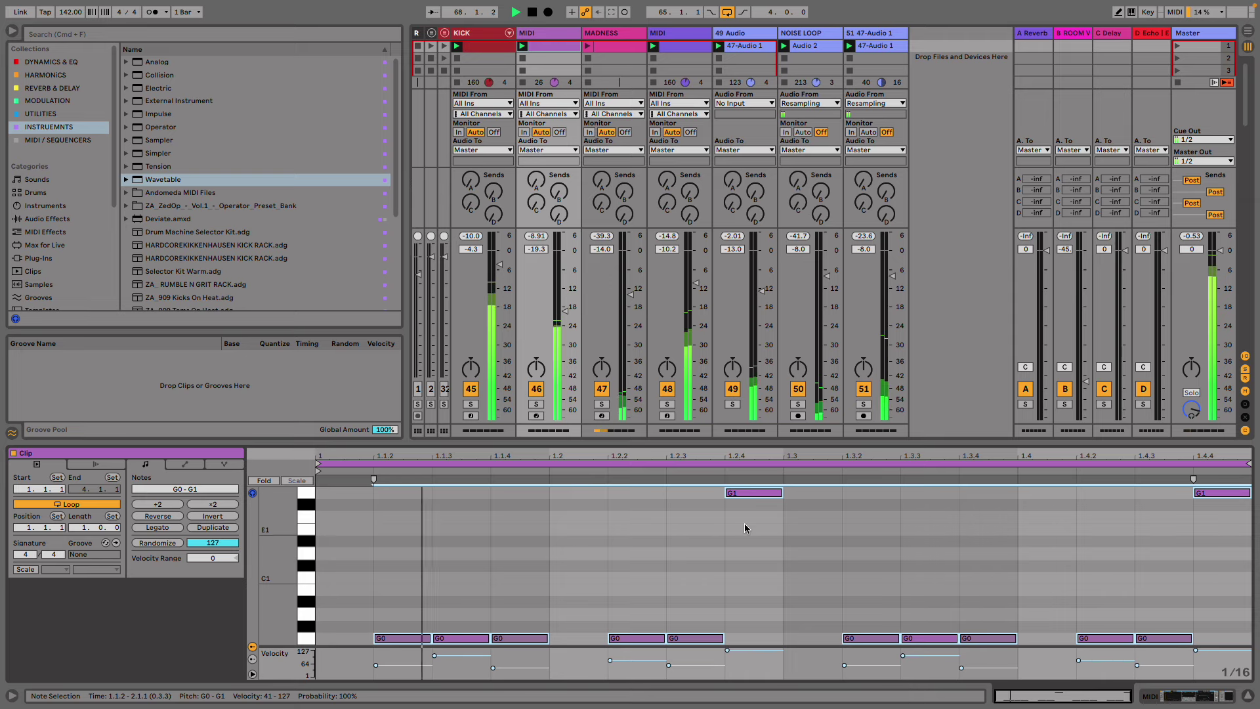
- Lower the two G1 notes at 1.2.4 and 1.4.4 by an octave to G0
drag(748, 524, 1213, 392)
key(shift+Down)
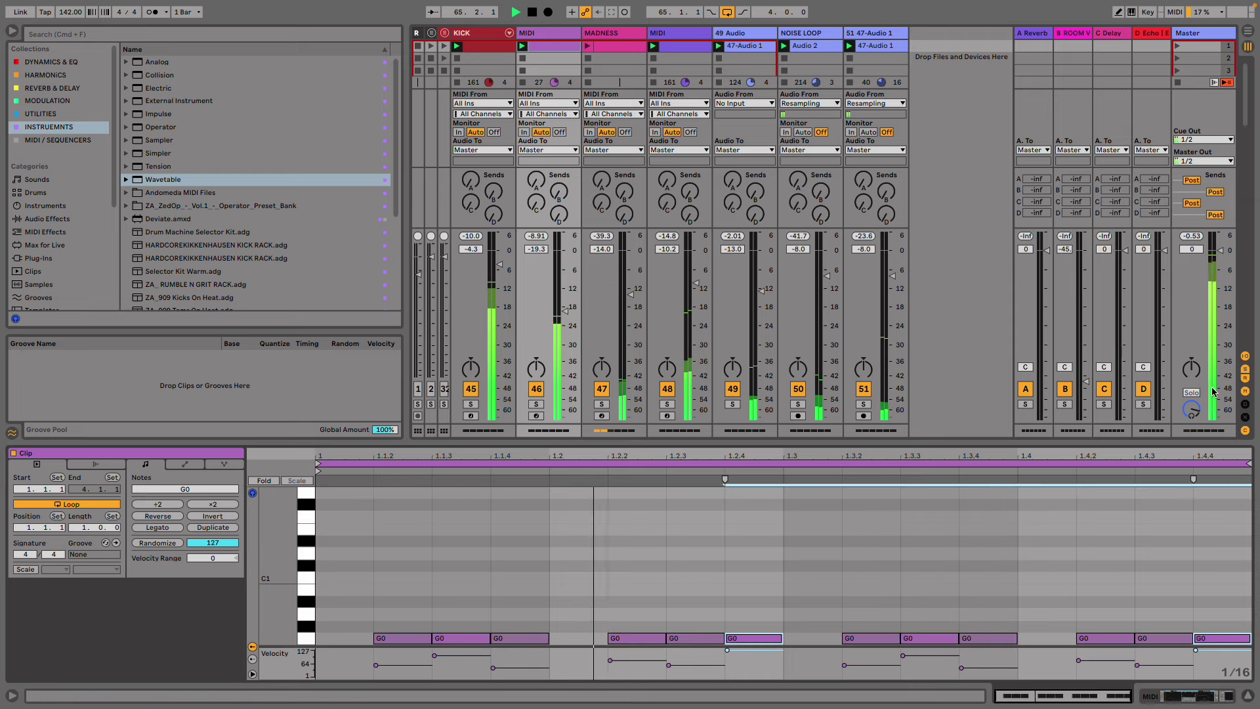
- Try the notes at 1.2.4 and 1.4.4 at C1 and at C0, and bring them back to G0
key(Up)
key(Up)
key(Up)
key(Up)
key(Up)
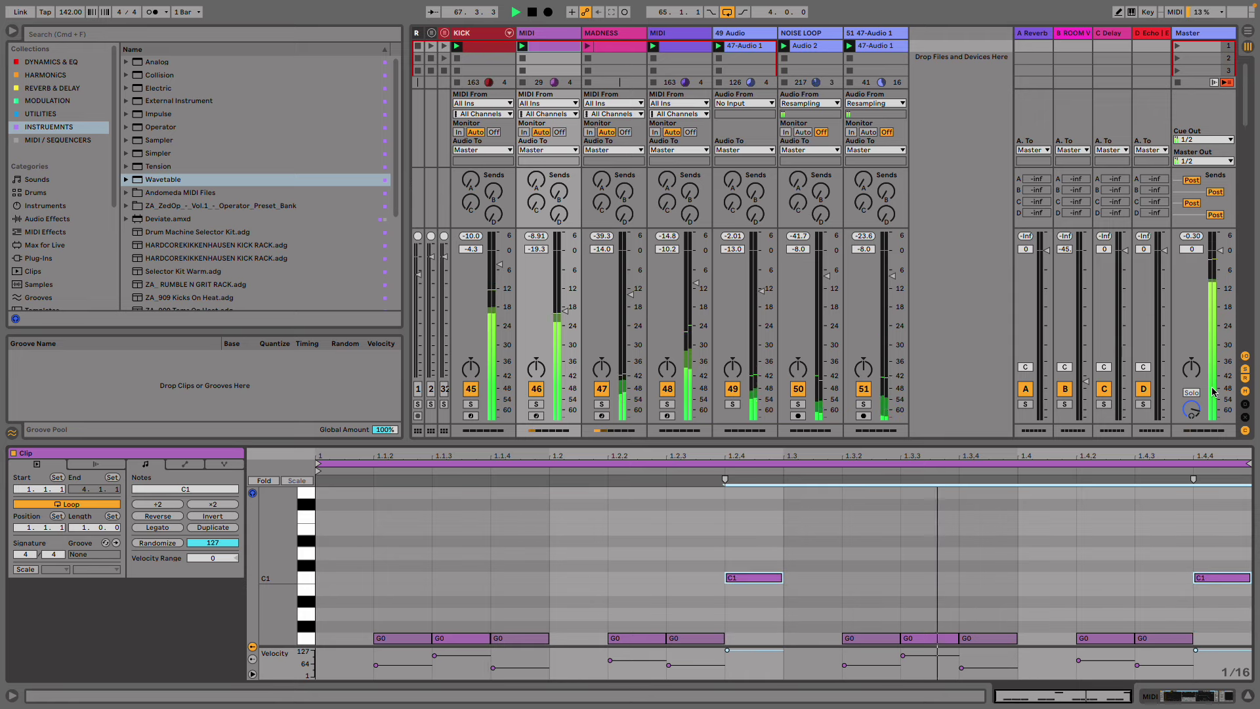
key(shift+Down)
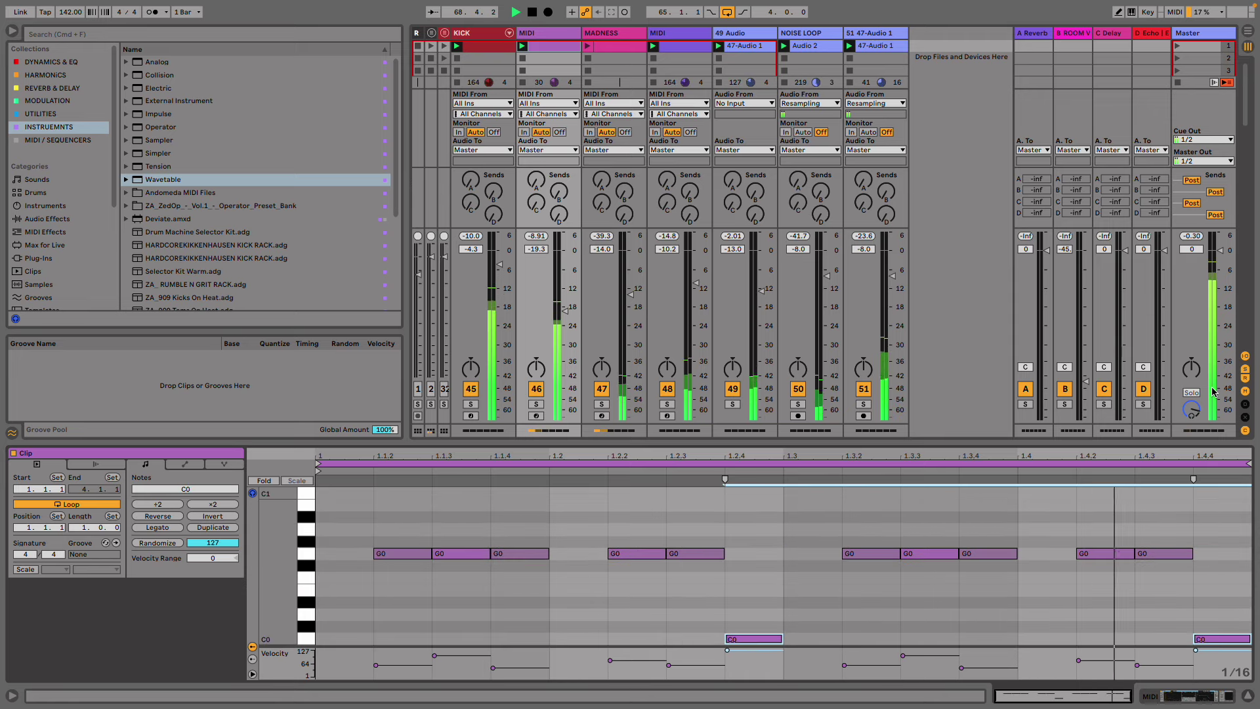
key(Up)
key(Up)
key(Up)
key(Up)
key(Up)
key(Up)
key(Up)
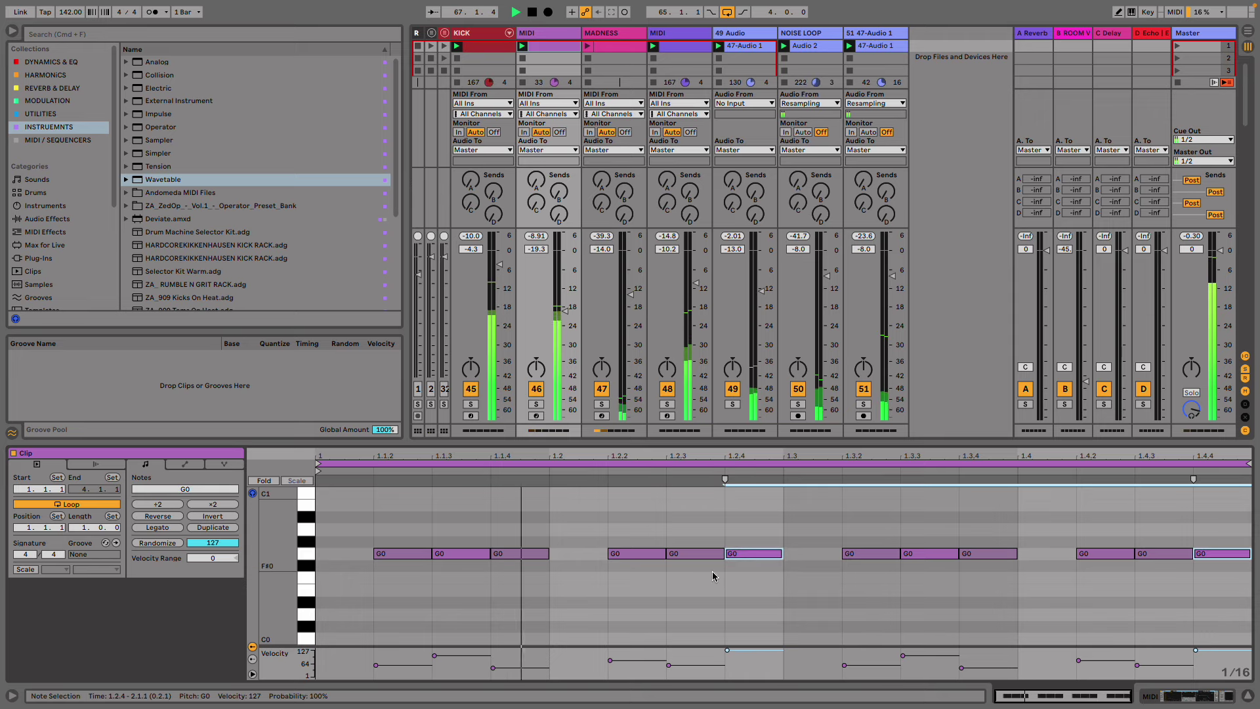
- Shorten all the G0 notes together to less than a sixteenth, leaving a small gap after each one
key(super+a)
drag(780, 551, 763, 552)
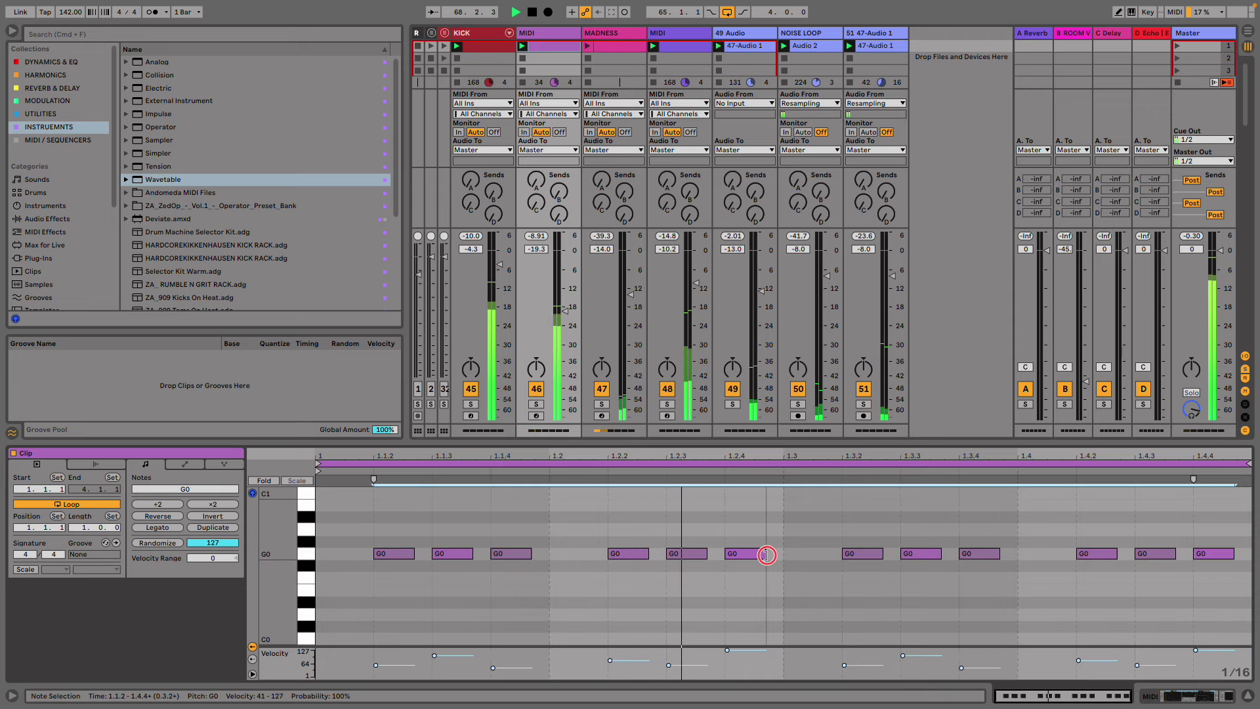
- Switch Wavetable from Poly to Mono and set its volume to -13 dB
key(shift+Tab)
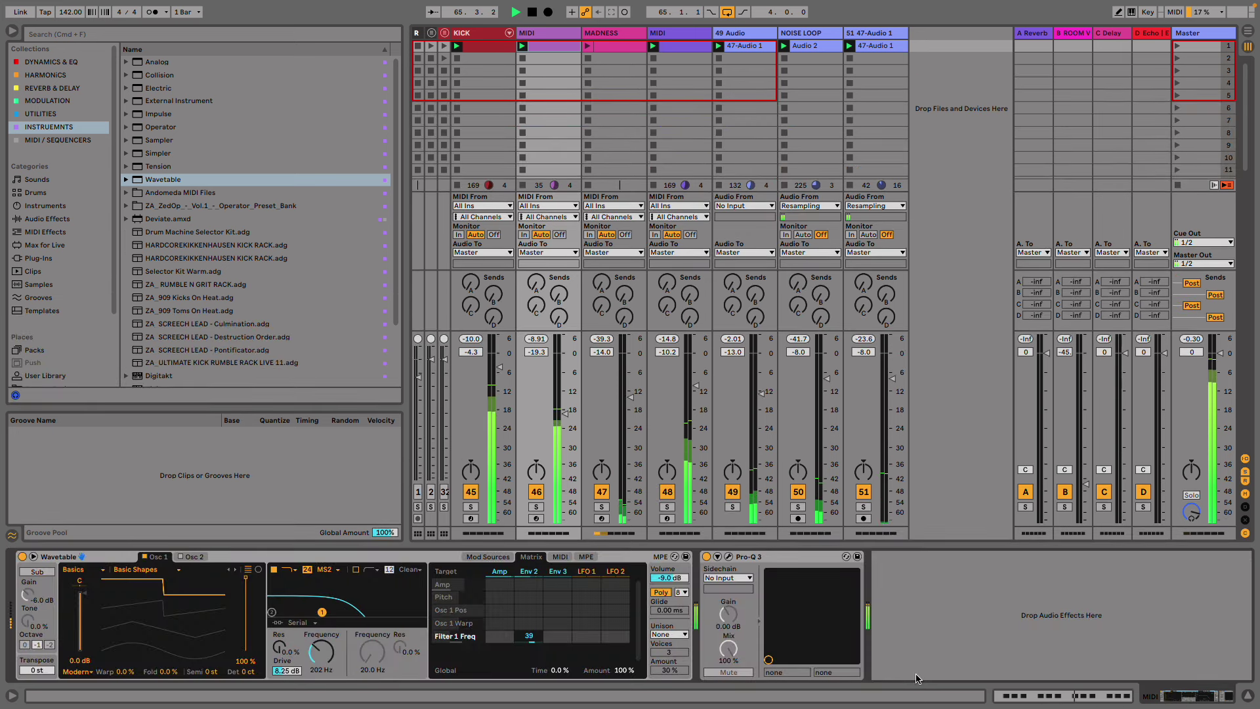
click(676, 650)
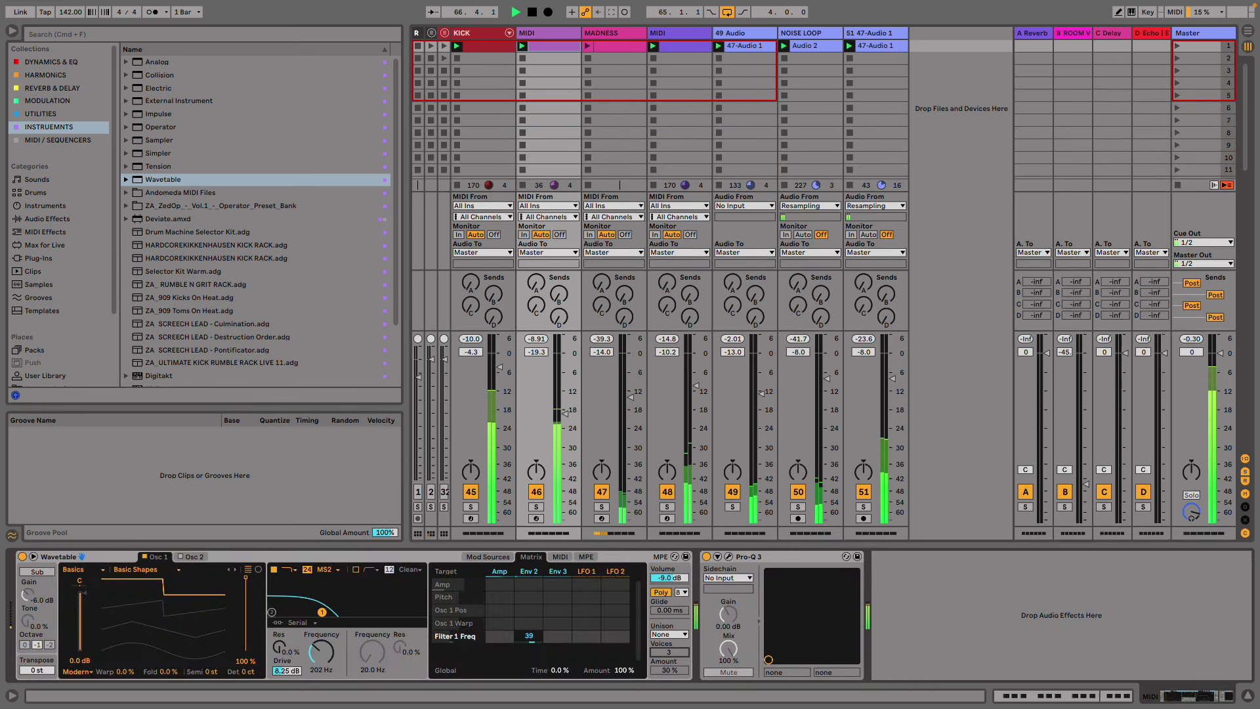
click(664, 588)
click(664, 592)
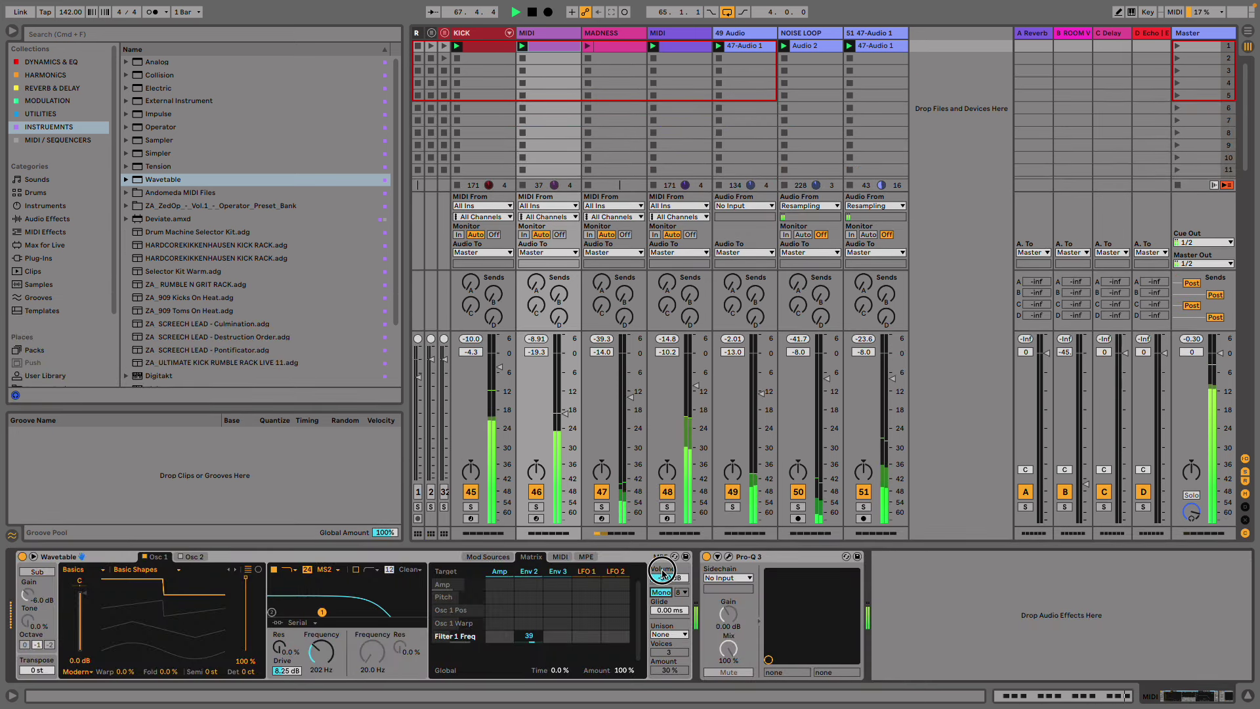
- Delete the Pro-Q 3 device after Wavetable and set track 46's volume to -18.2 dB
click(783, 563)
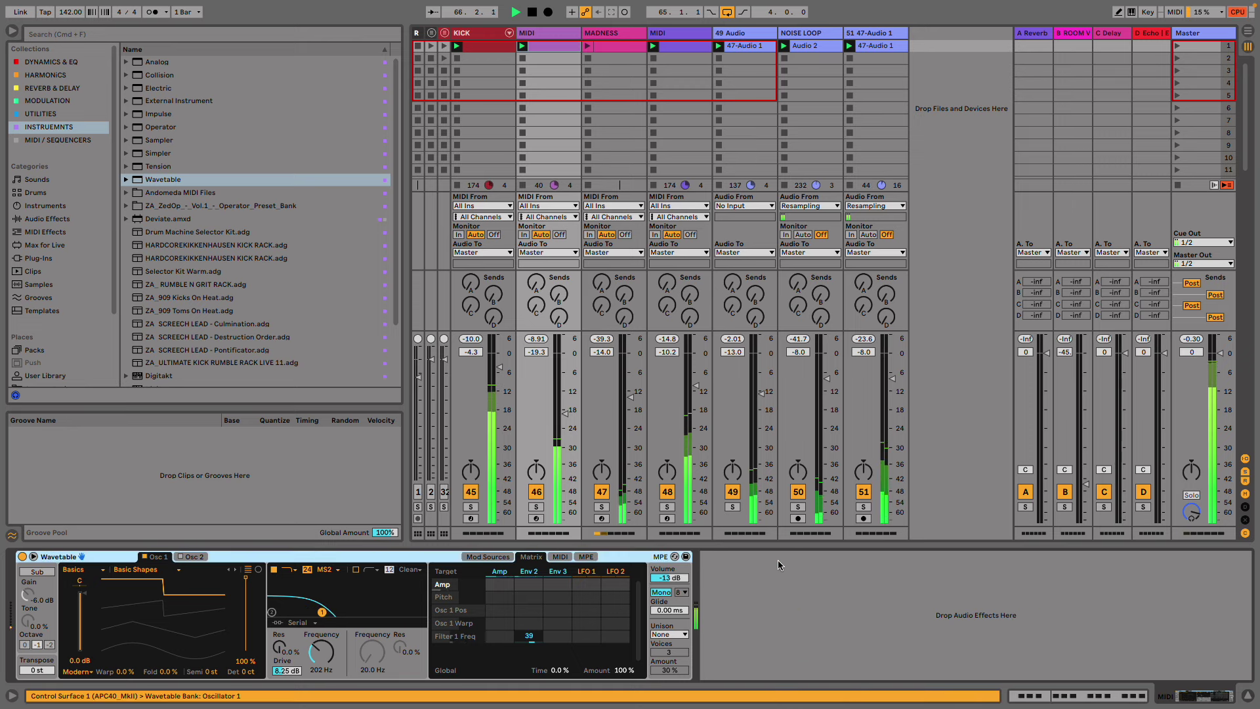
key(Delete)
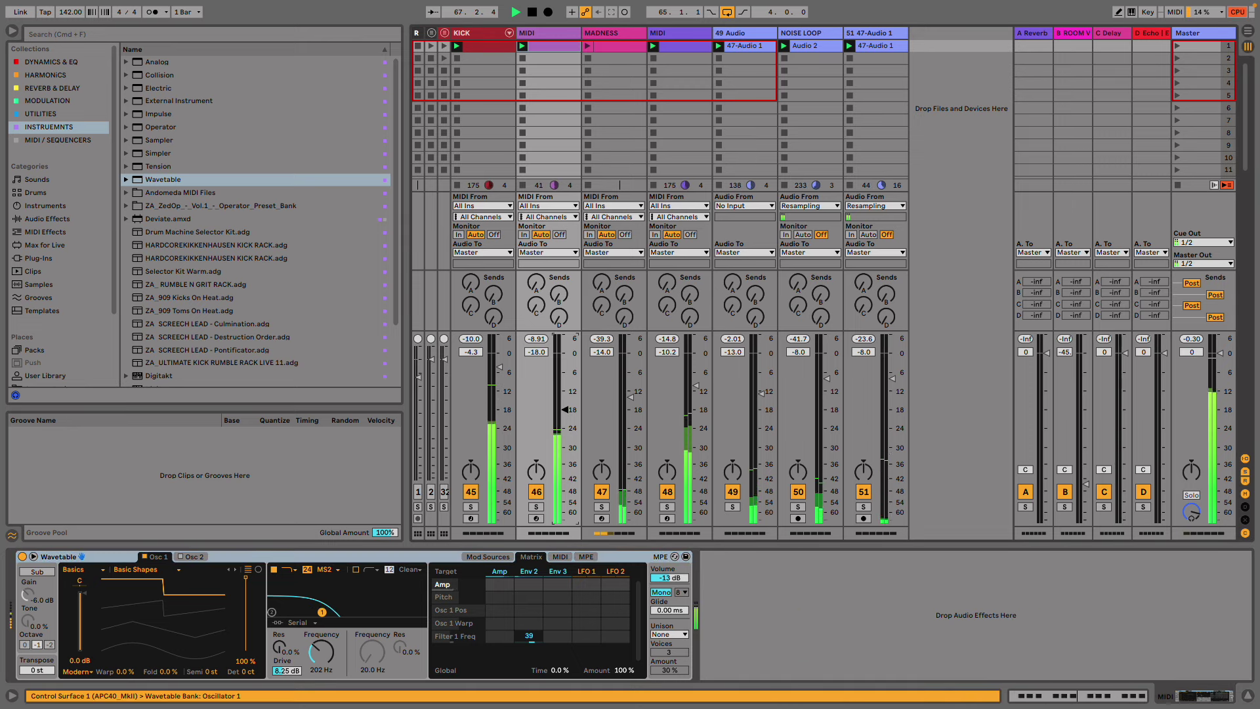
drag(565, 409, 565, 413)
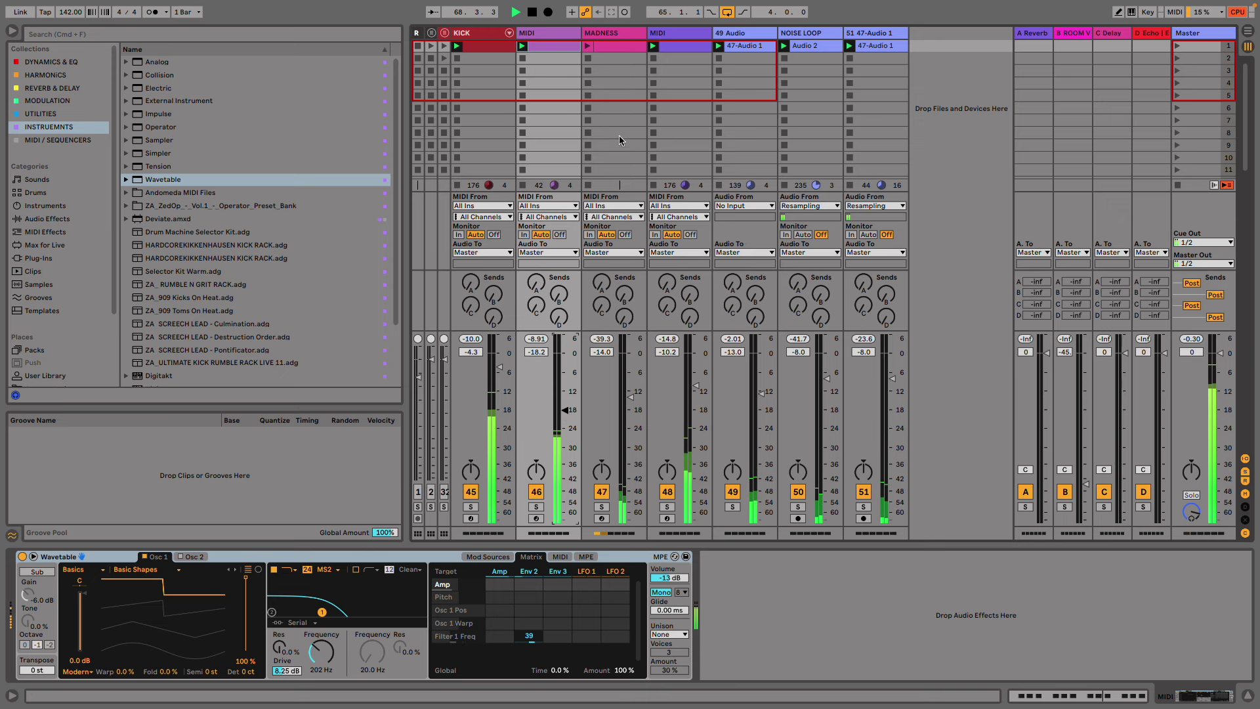
- Mute the MADNESS track and narrow its column to the minimum width
click(617, 30)
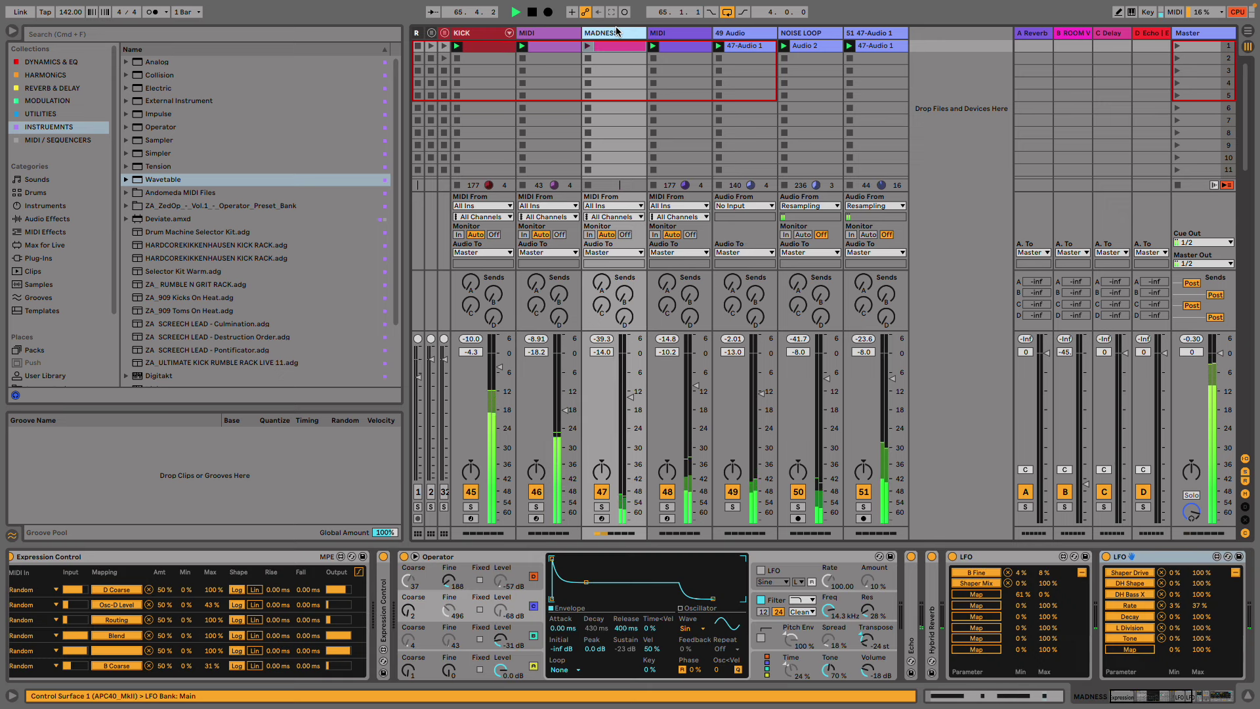
click(602, 492)
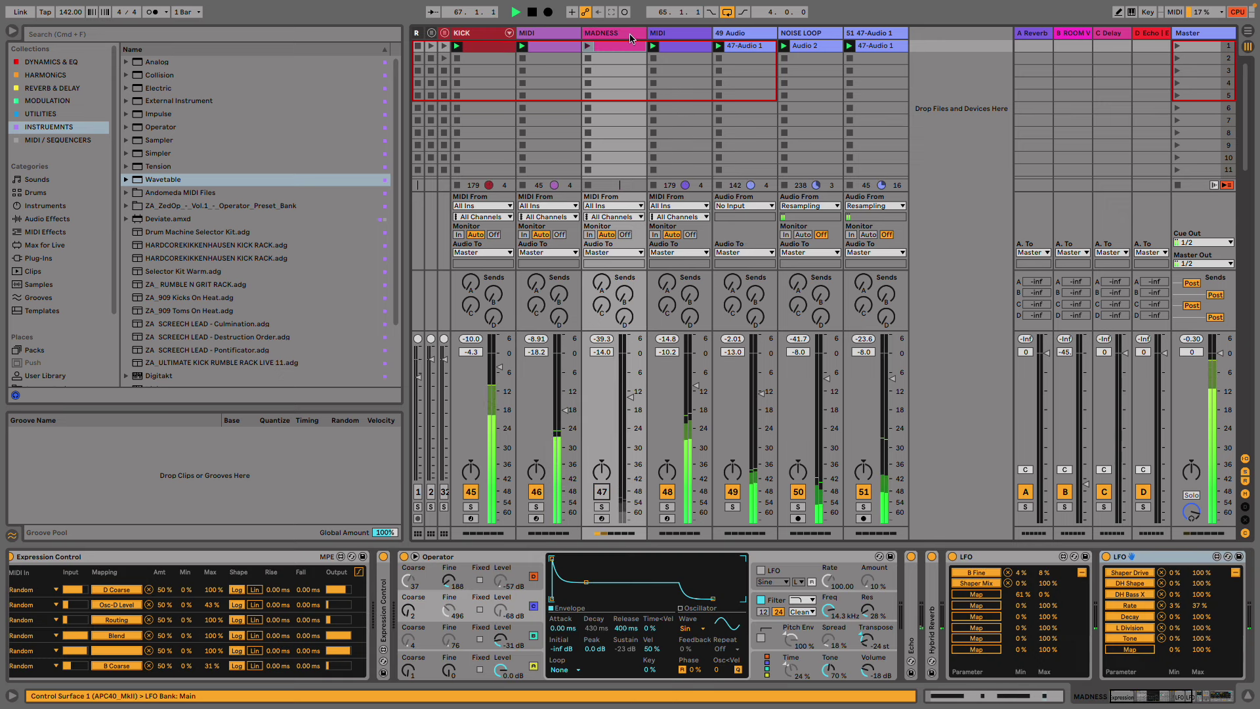
drag(646, 33, 604, 30)
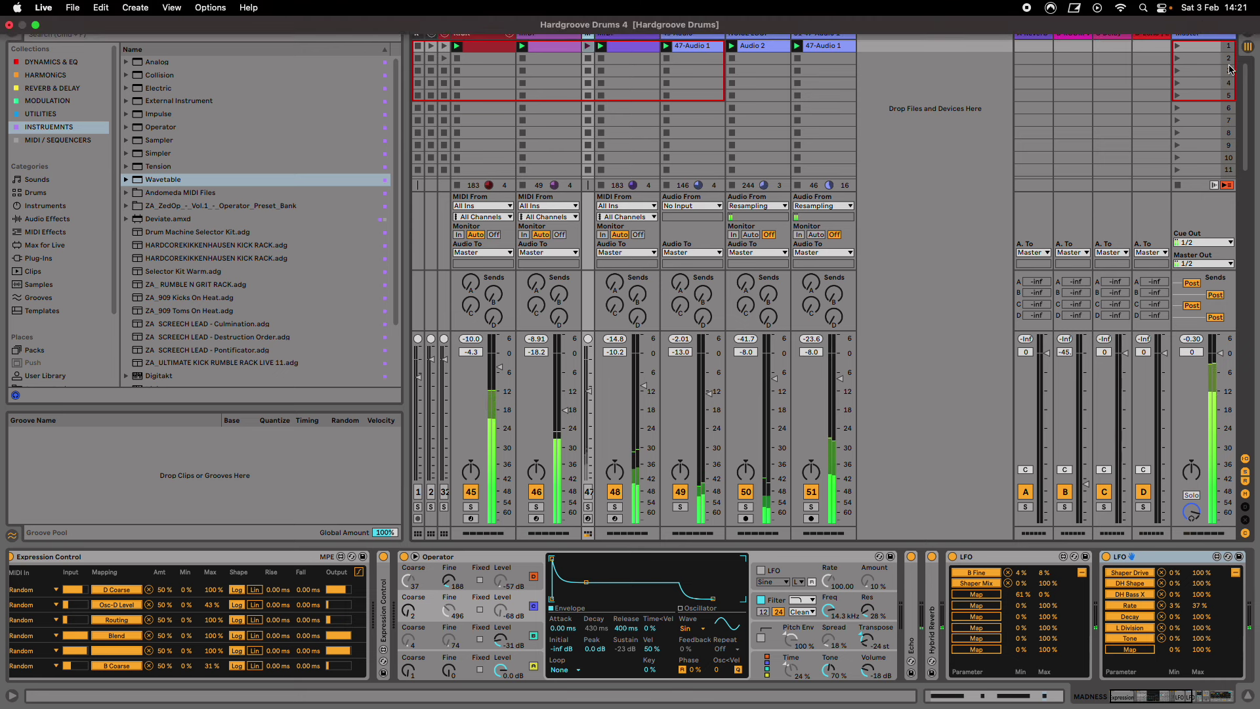
- Select the 47-Audio 1 track and switch to the Arrangement View
double_click(827, 33)
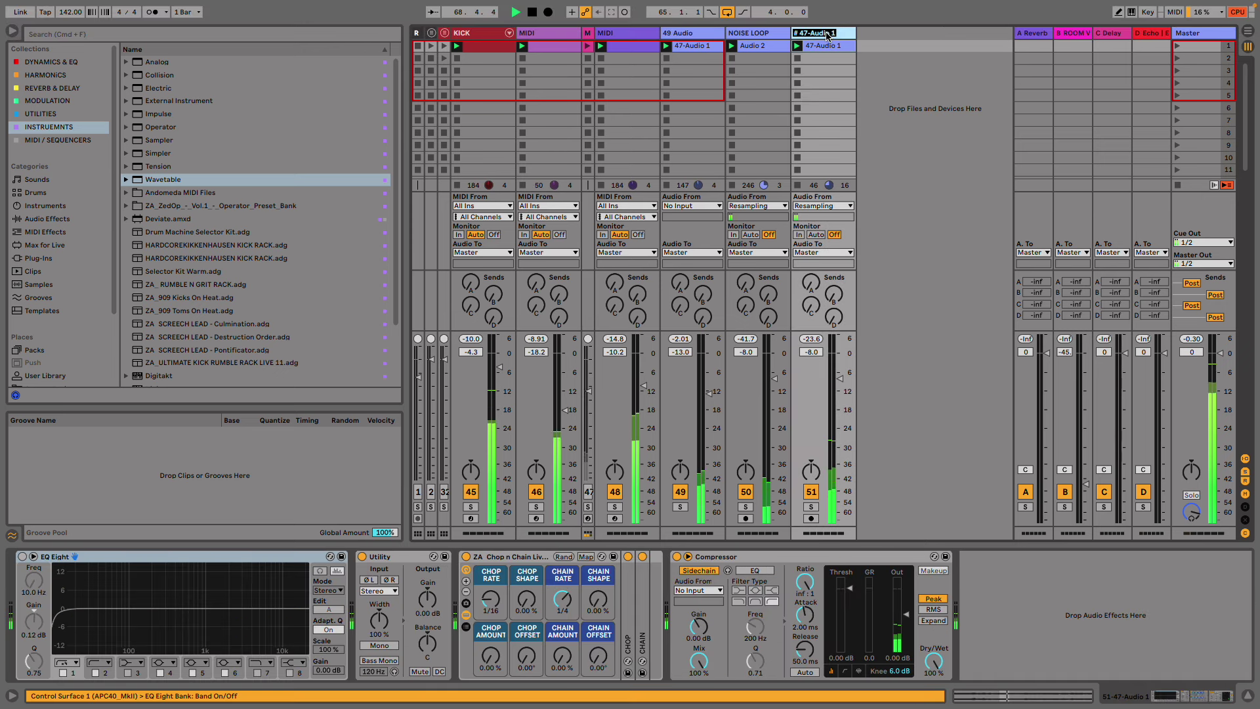
click(823, 105)
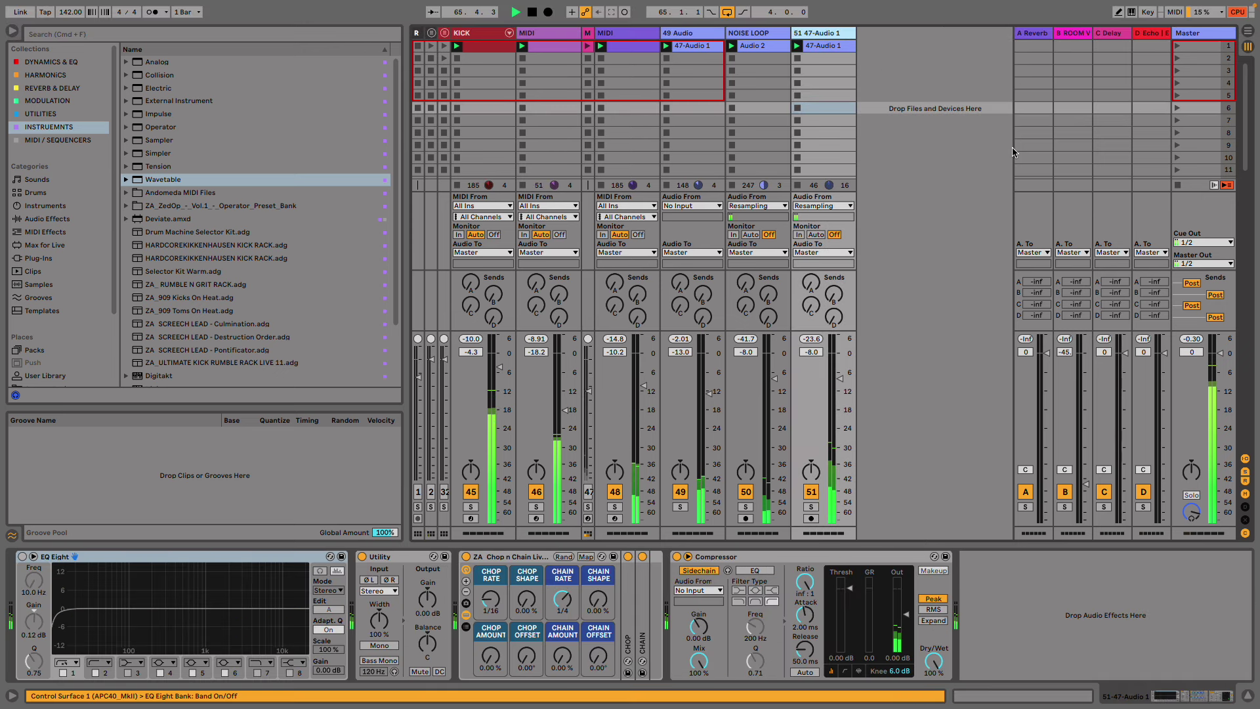
key(super+t)
key(Tab)
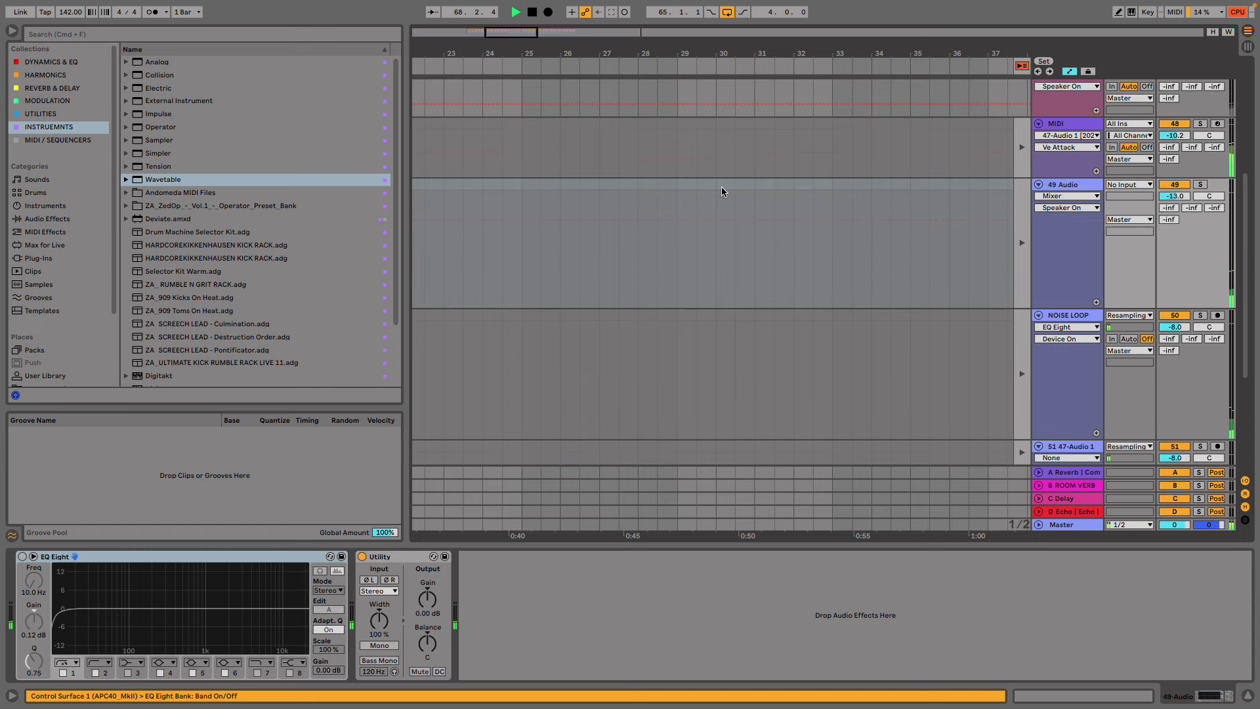
- Switch to the Session View and paste the 47-Audio 1 track as a new track at the end of the set
key(Tab)
click(896, 48)
key(super+v)
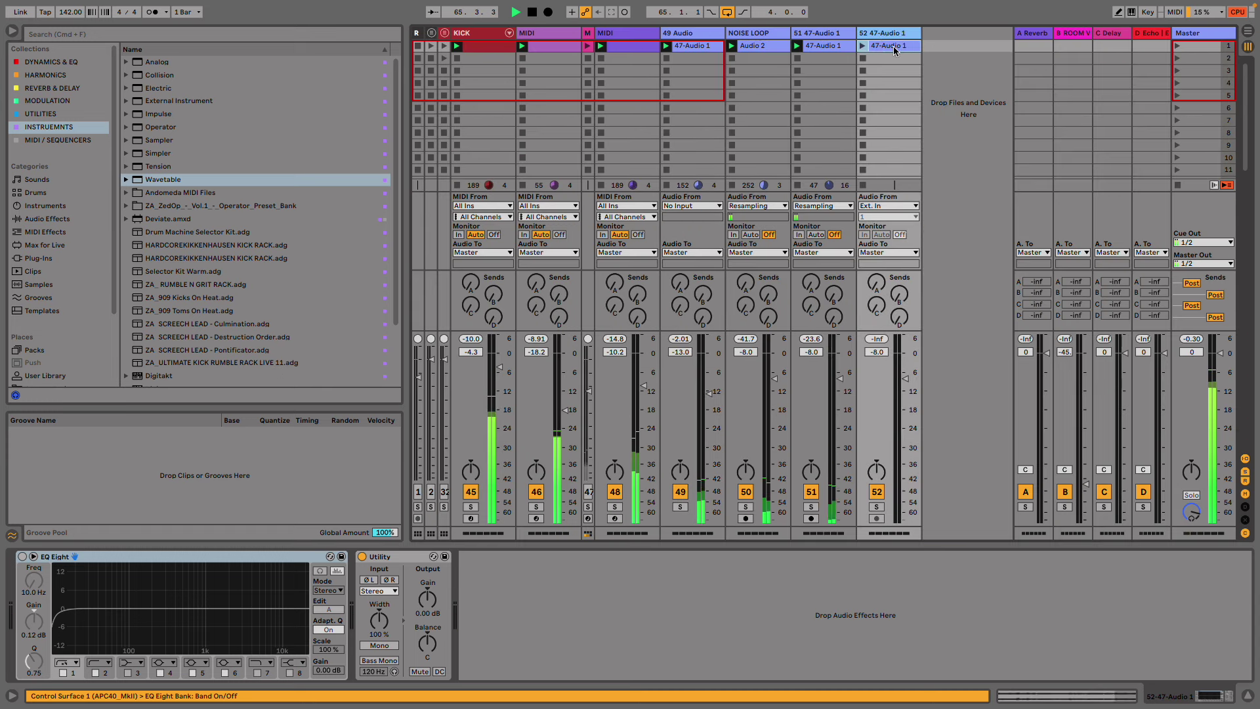
- Loop track 52's 47-Audio 1 clip from bar 9 to bar 33
double_click(889, 46)
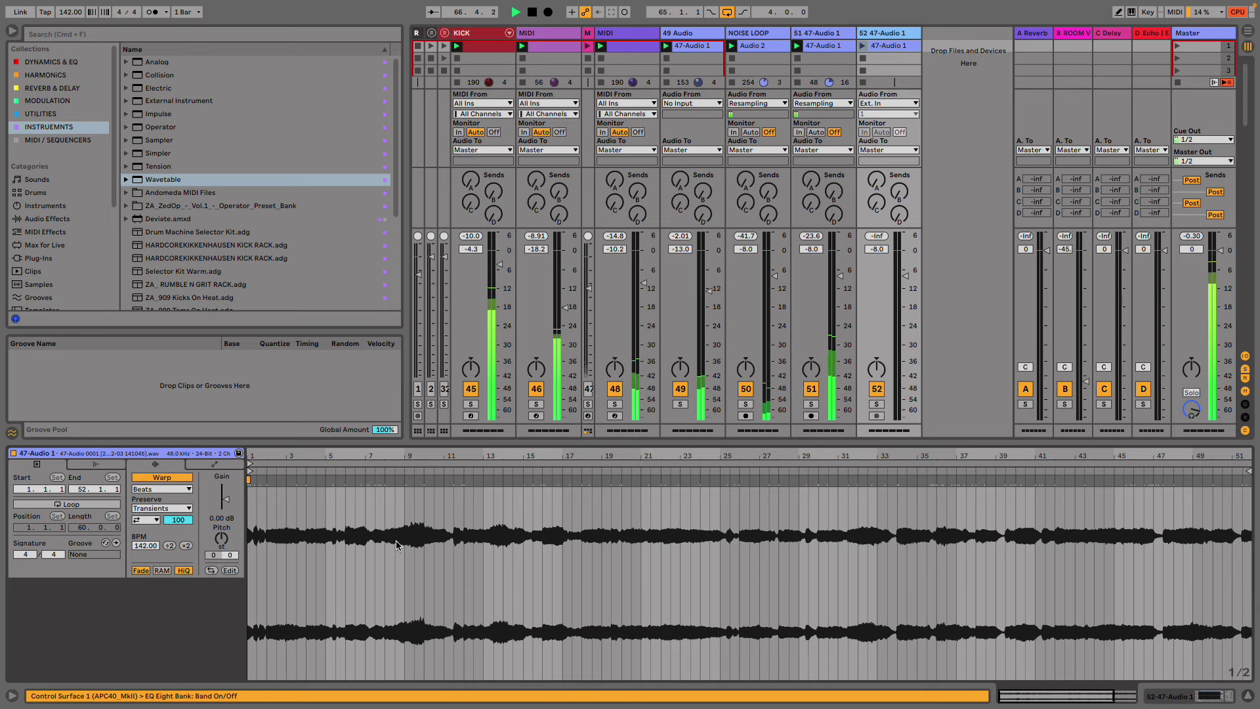
drag(404, 535, 879, 556)
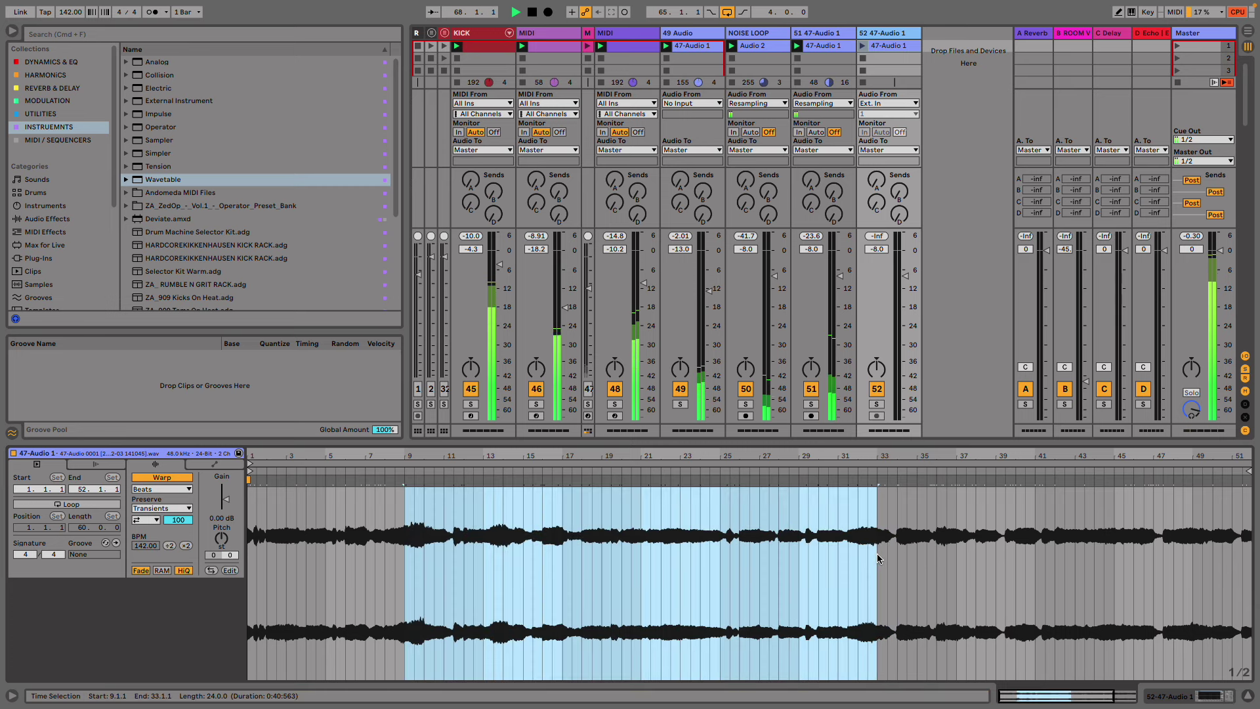
key(super+l)
- Launch track 52's 47-Audio 1 clip and set the track's volume to -24.1 dB
click(905, 321)
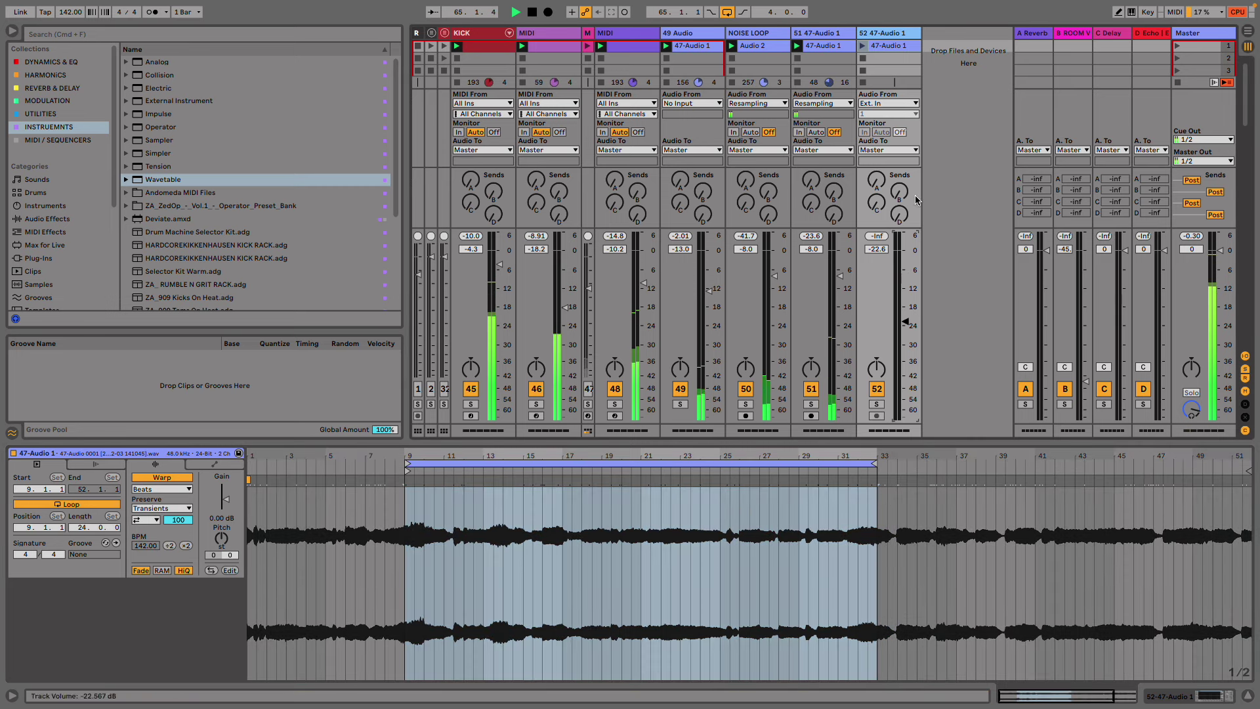
click(863, 46)
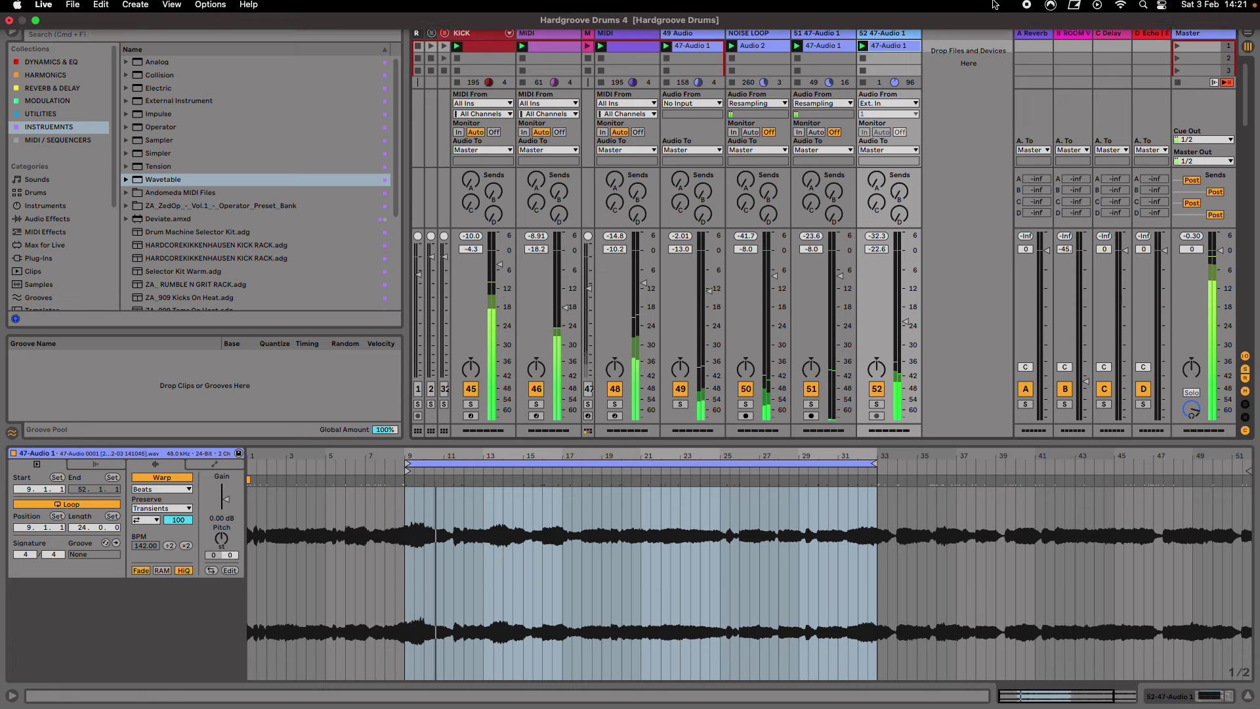
drag(905, 321, 905, 326)
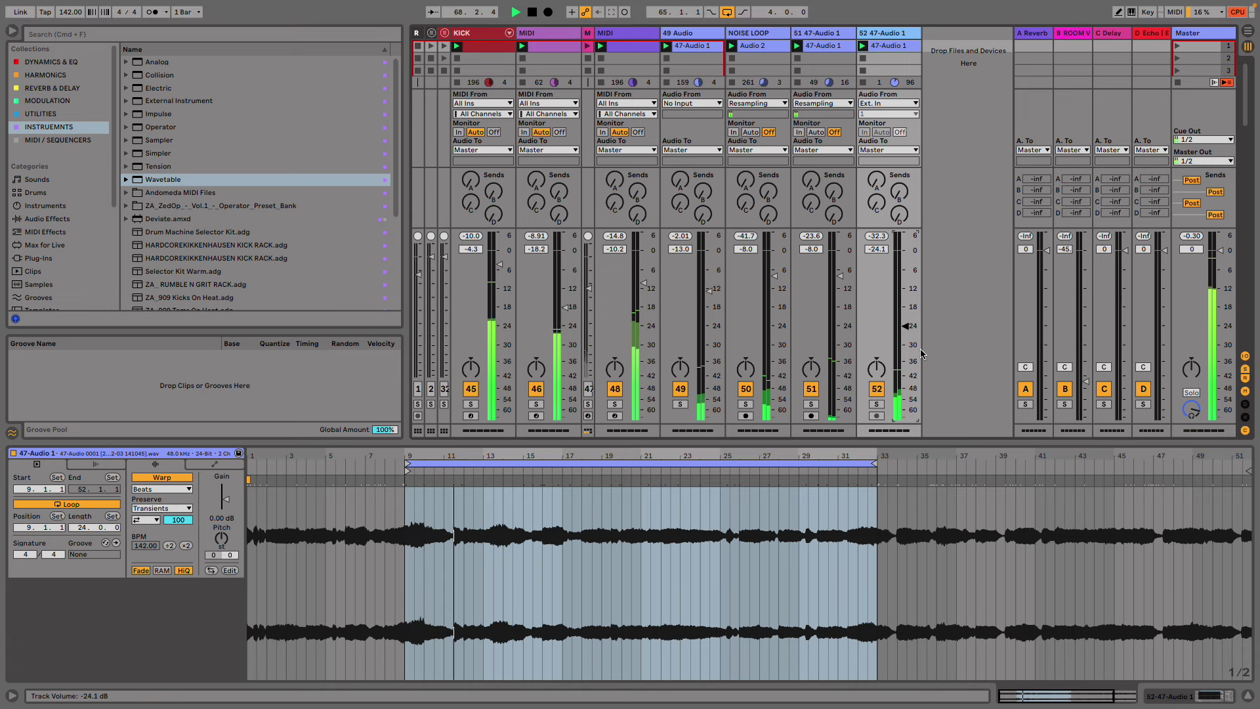
- Show track 52's device chain and add a Compressor from the DYNAMICS & EQ collection after Utility
click(1168, 696)
click(59, 62)
drag(166, 88, 456, 627)
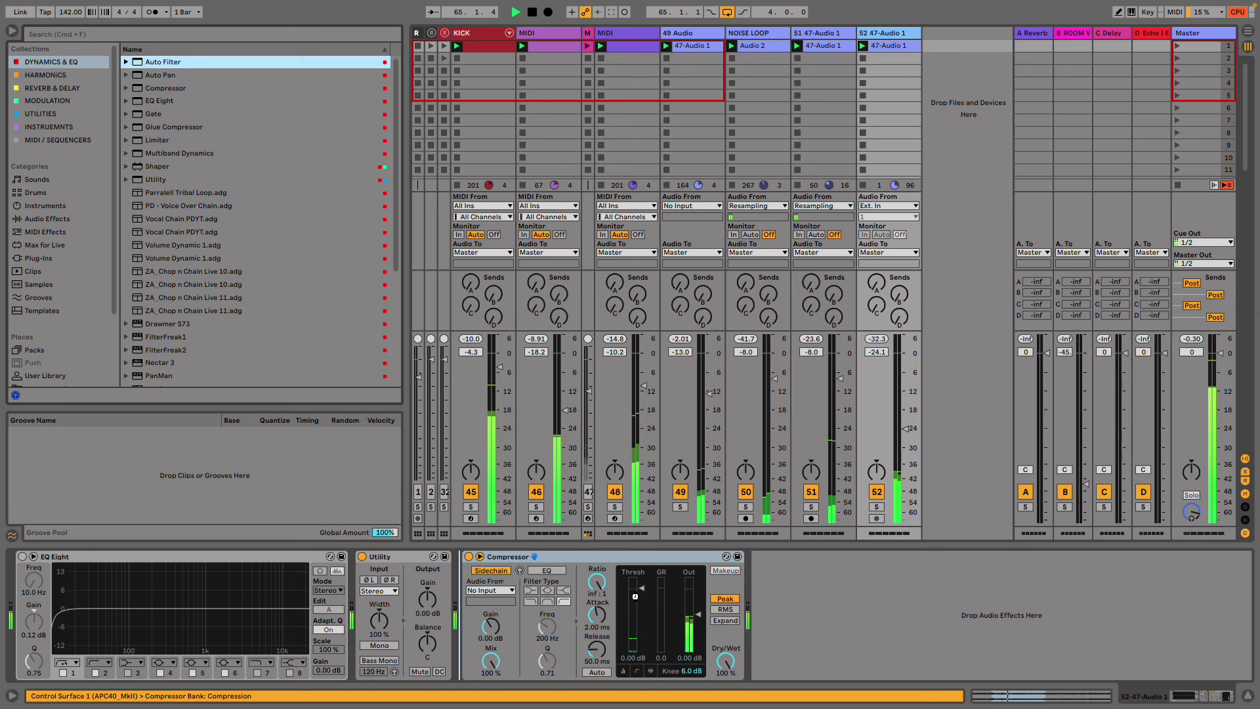
- Insert a band-pass Auto Filter before the Compressor, with about 1.01 kHz frequency, 41% resonance, LFO amount 27.2 and LFO rate 0.08 Hz
key(Return)
click(535, 653)
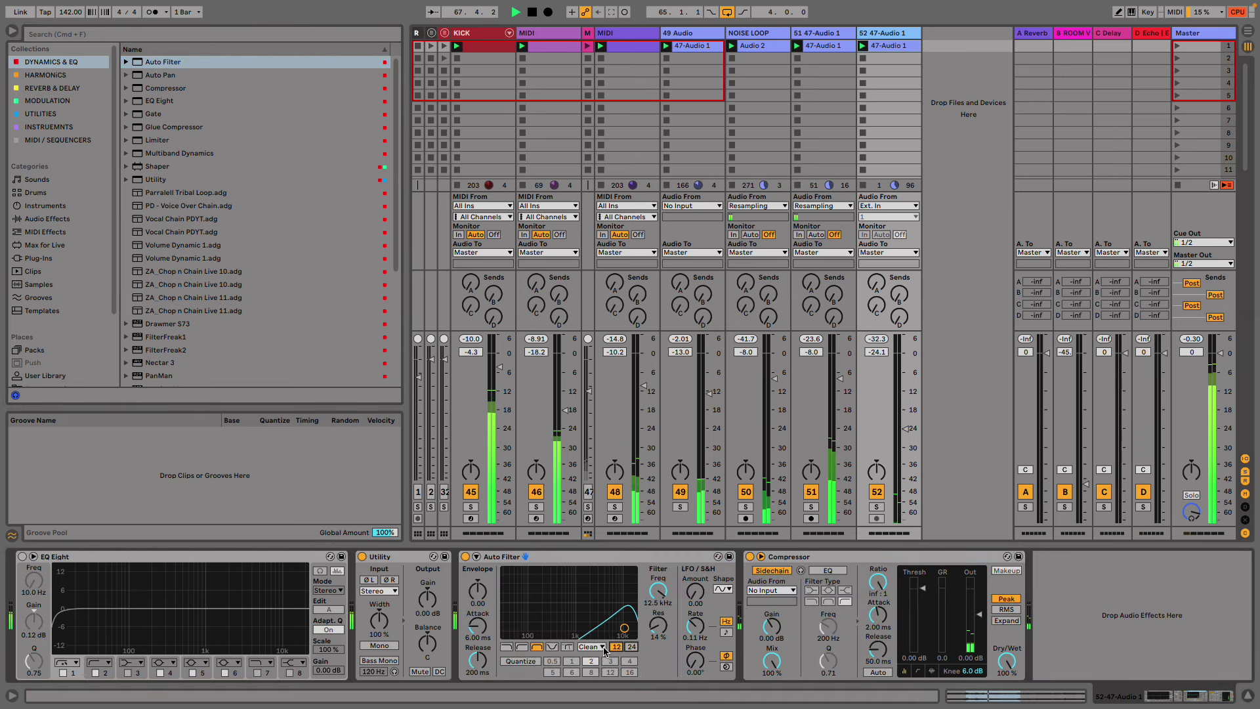
drag(624, 628, 556, 613)
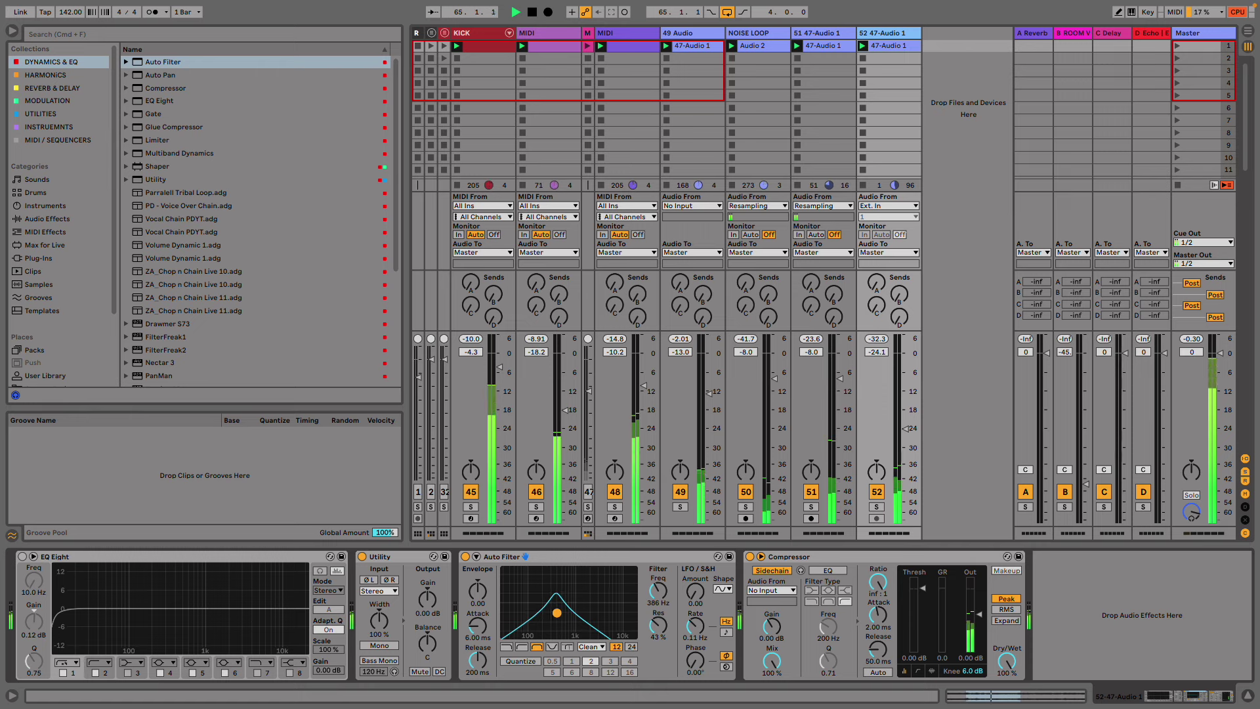
drag(695, 590, 696, 571)
drag(694, 622, 692, 627)
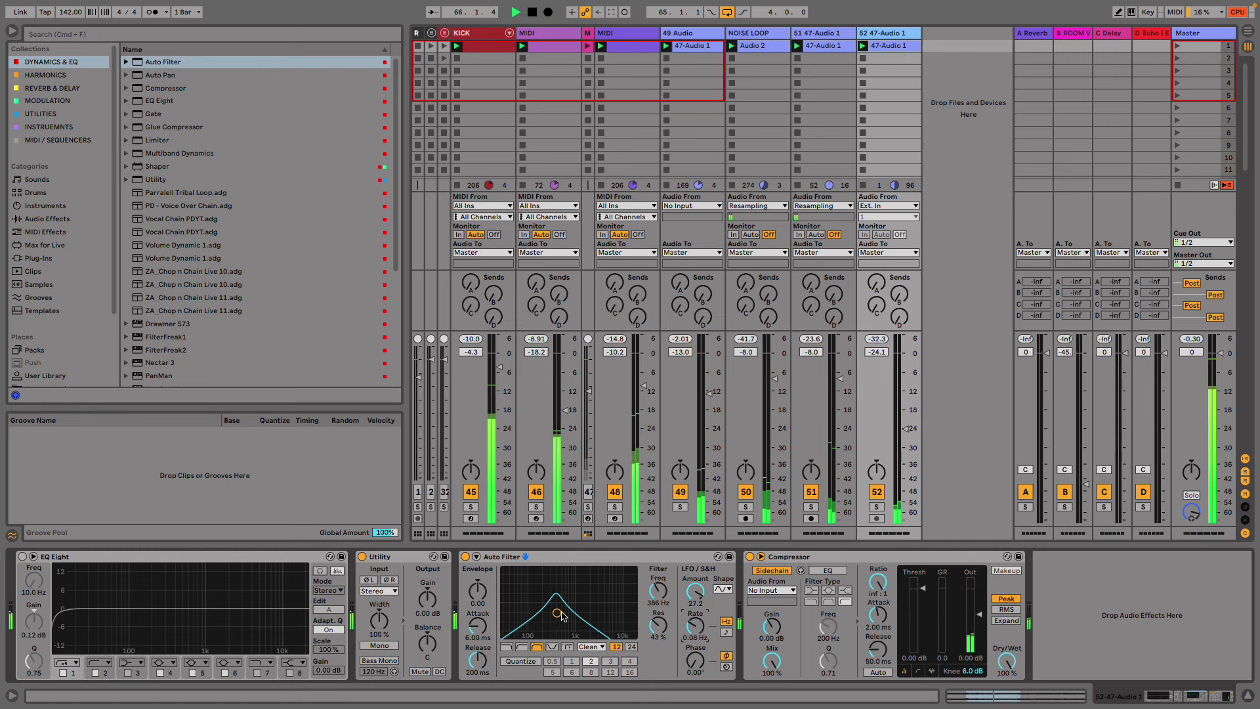
drag(561, 612, 576, 614)
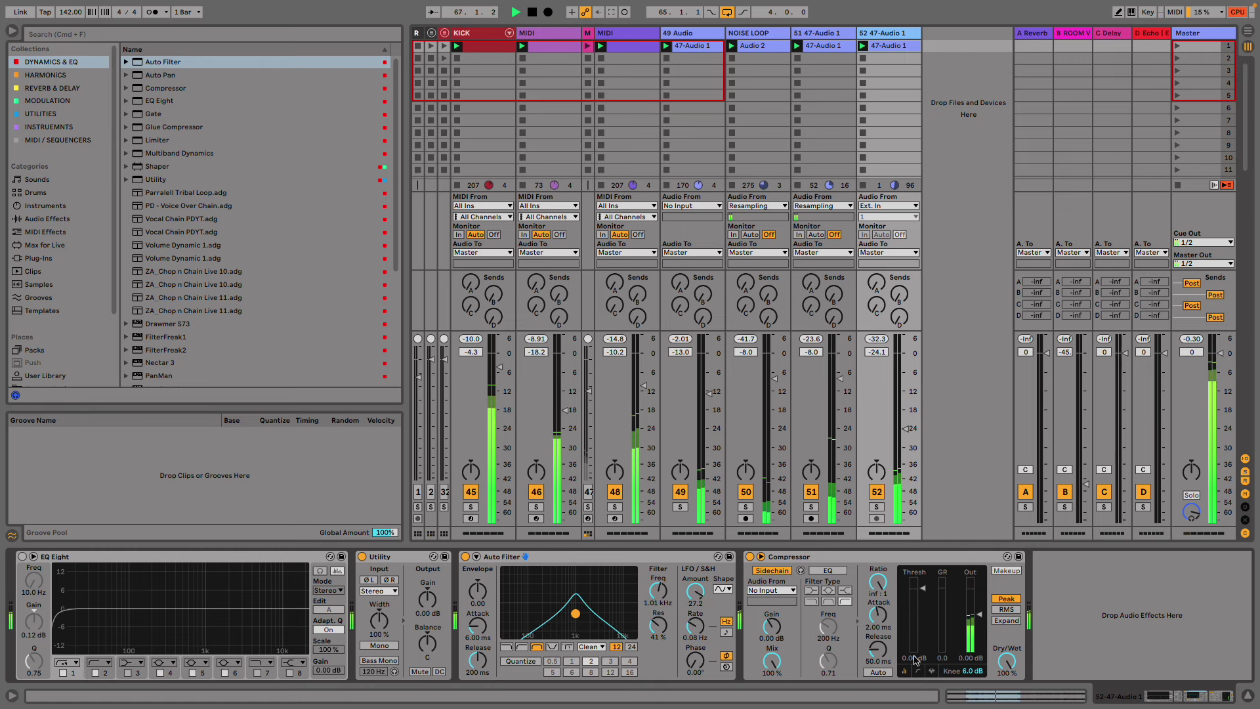
- Sidechain track 52's Compressor from KICK with a threshold of about -20.7 dB and a 24.8 ms release
click(772, 590)
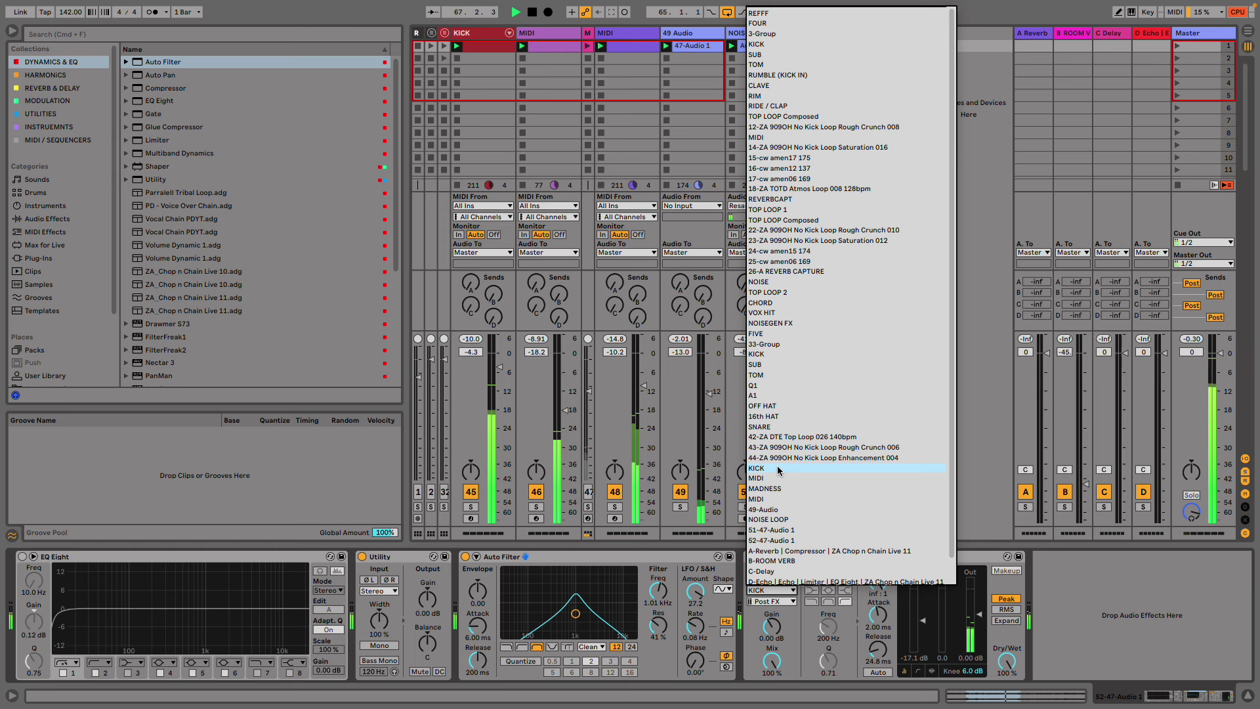
click(820, 468)
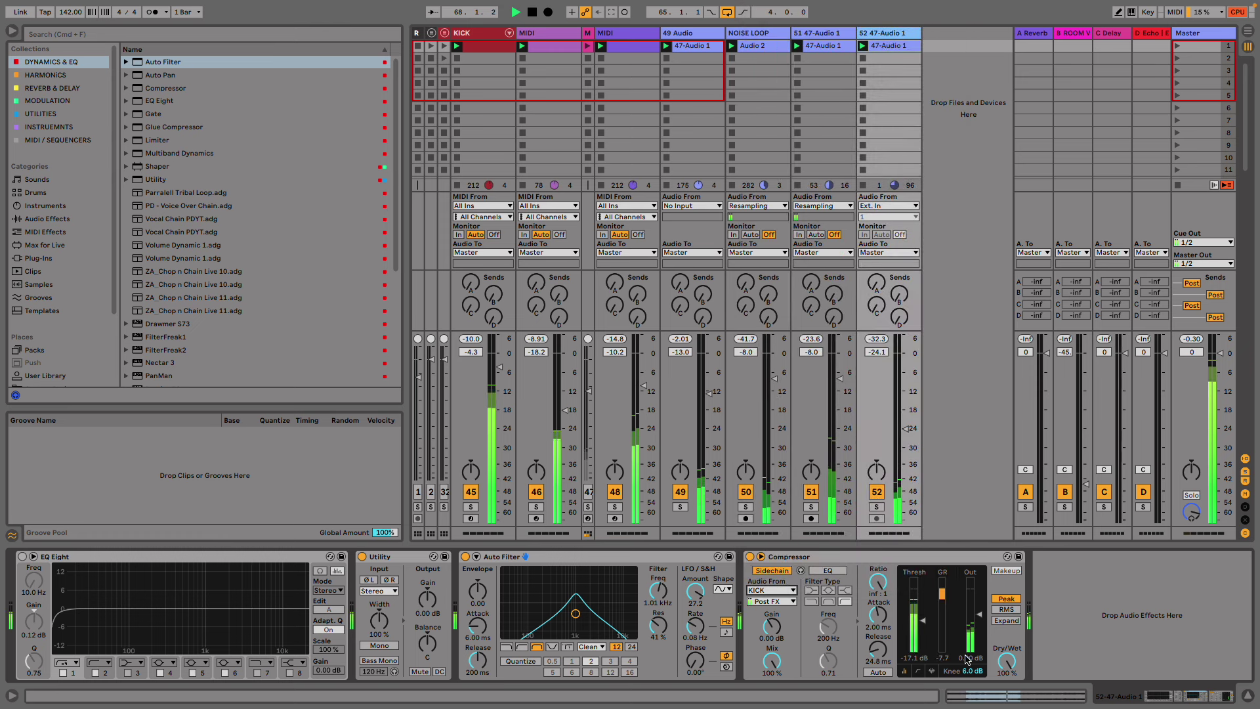
- Insert an Echo from the REVERB & DELAY collection between Auto Filter and Compressor
click(39, 75)
click(42, 88)
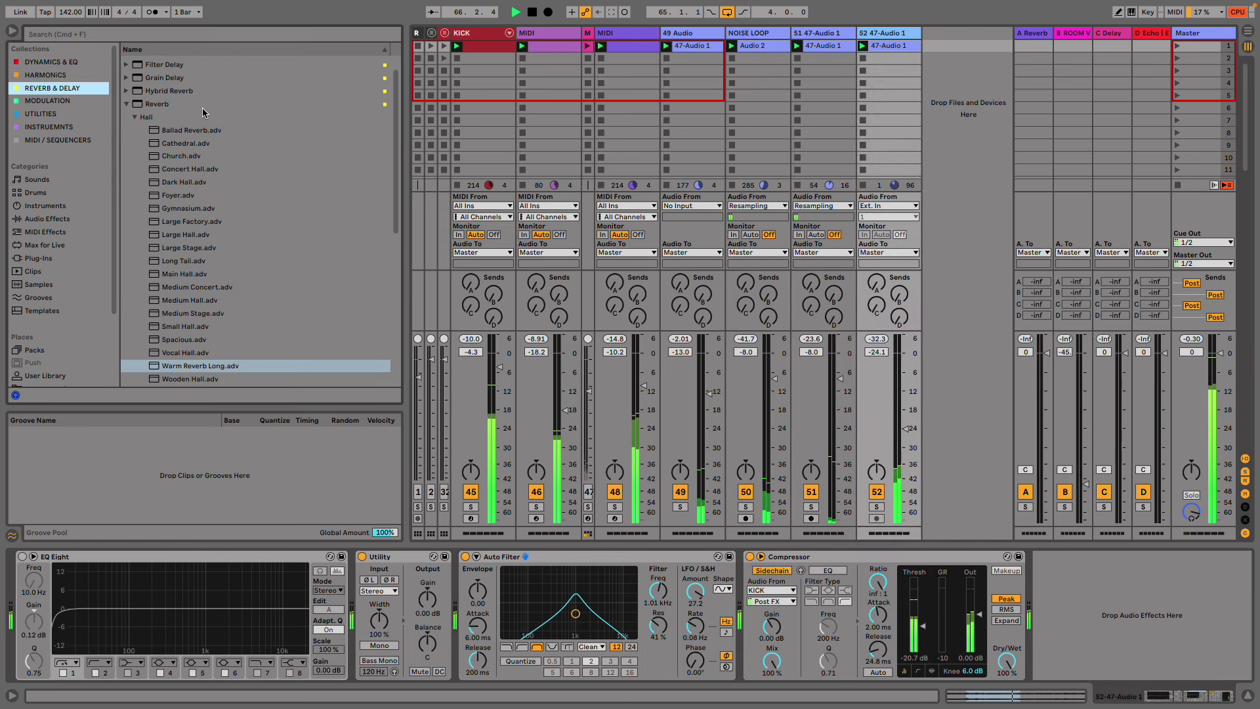
click(197, 105)
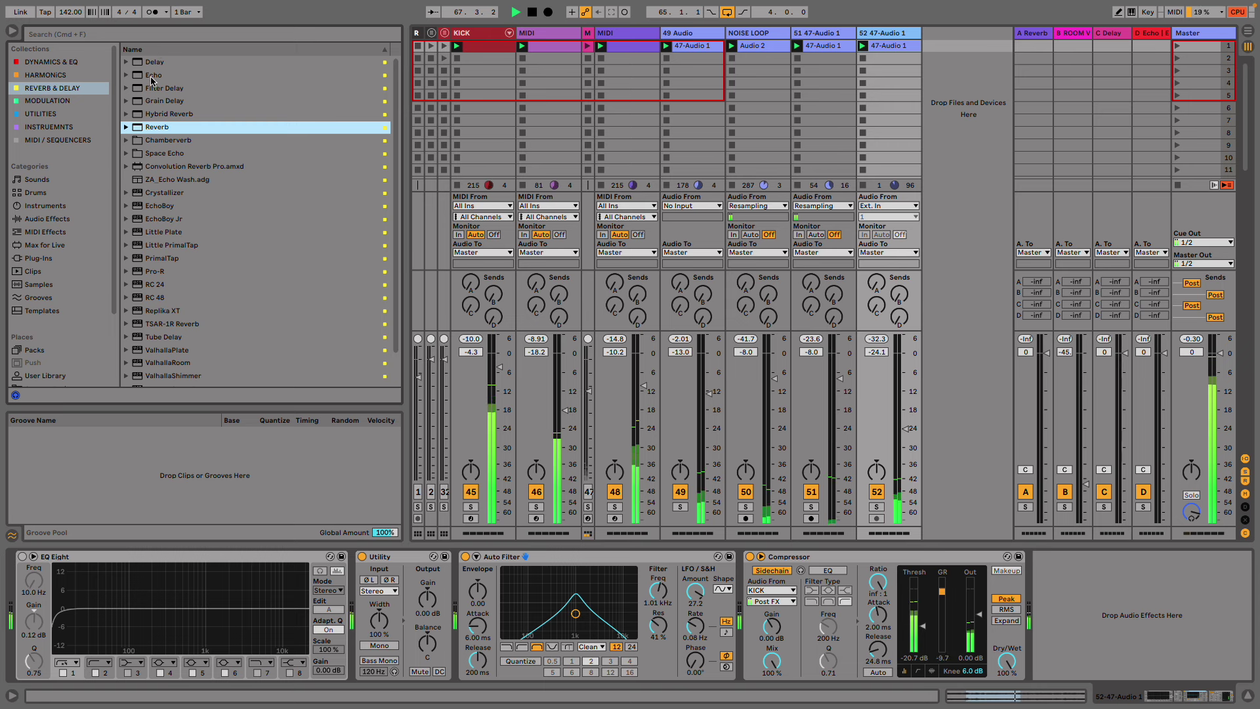
drag(153, 80, 743, 612)
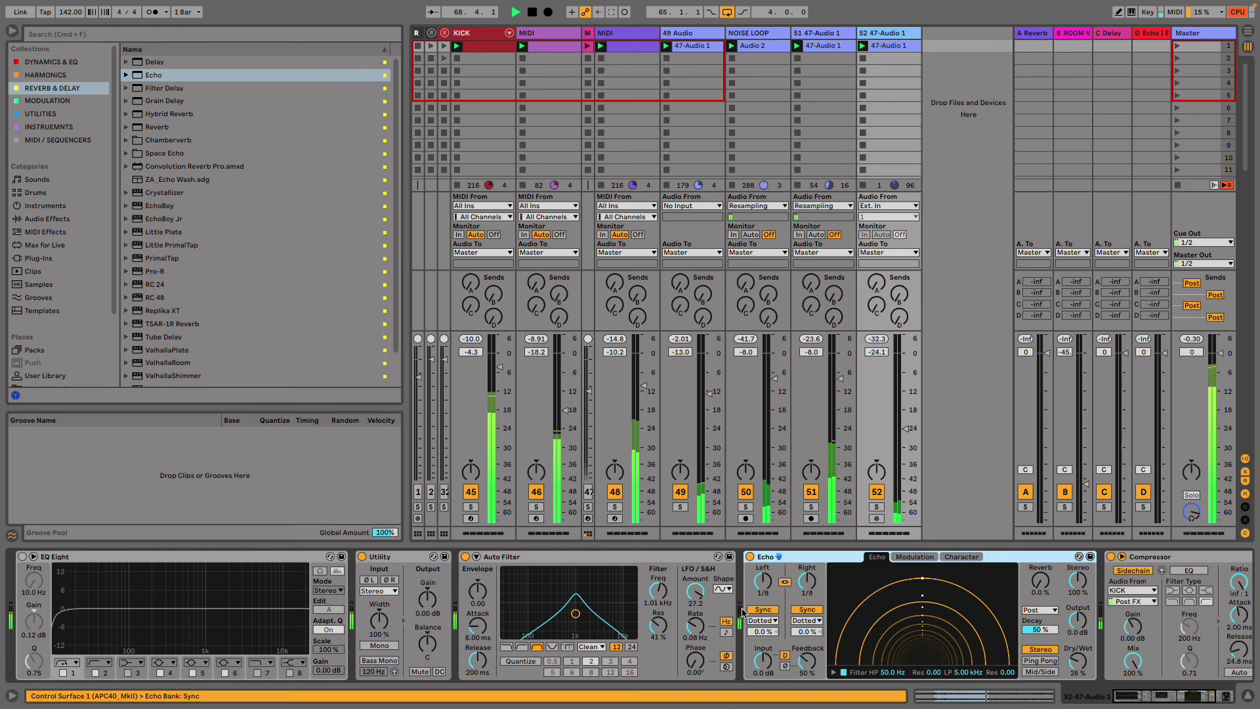
- Set Echo to Ping Pong with 34% dry/wet and 64% feedback, and modulate its delay by 13% and its filter by 84%
drag(1076, 658, 1077, 649)
click(1040, 660)
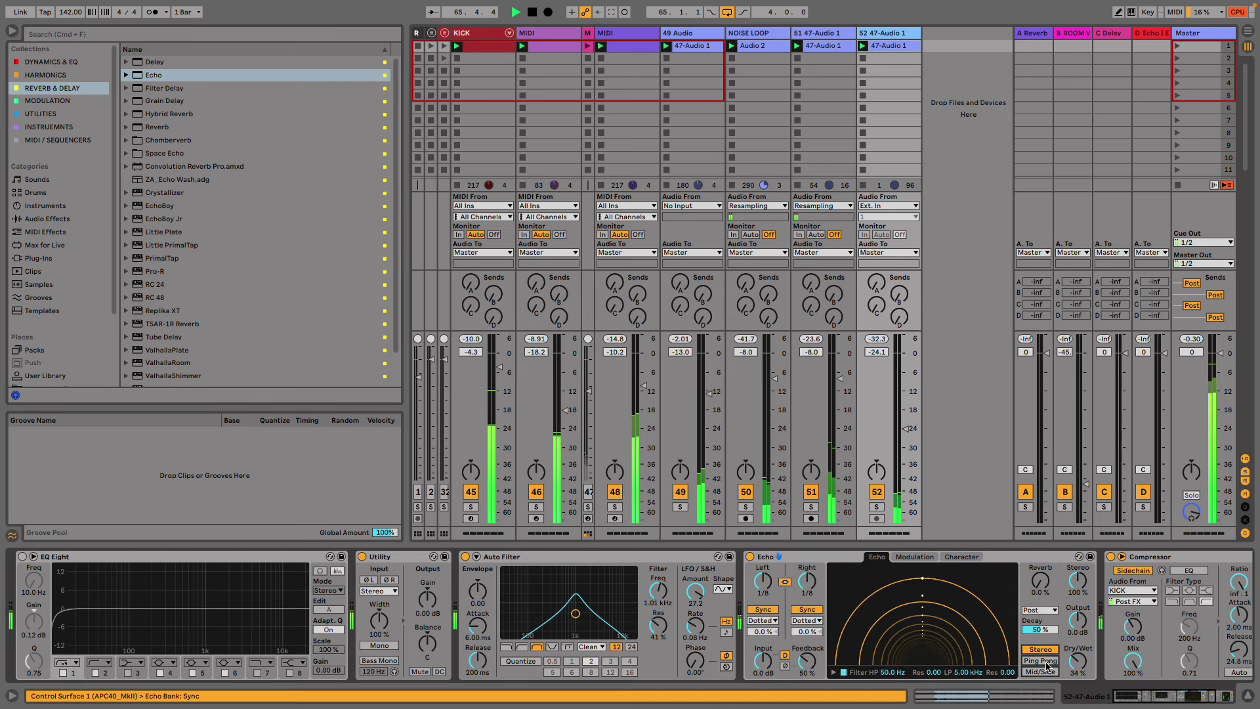
drag(804, 659, 872, 669)
click(894, 558)
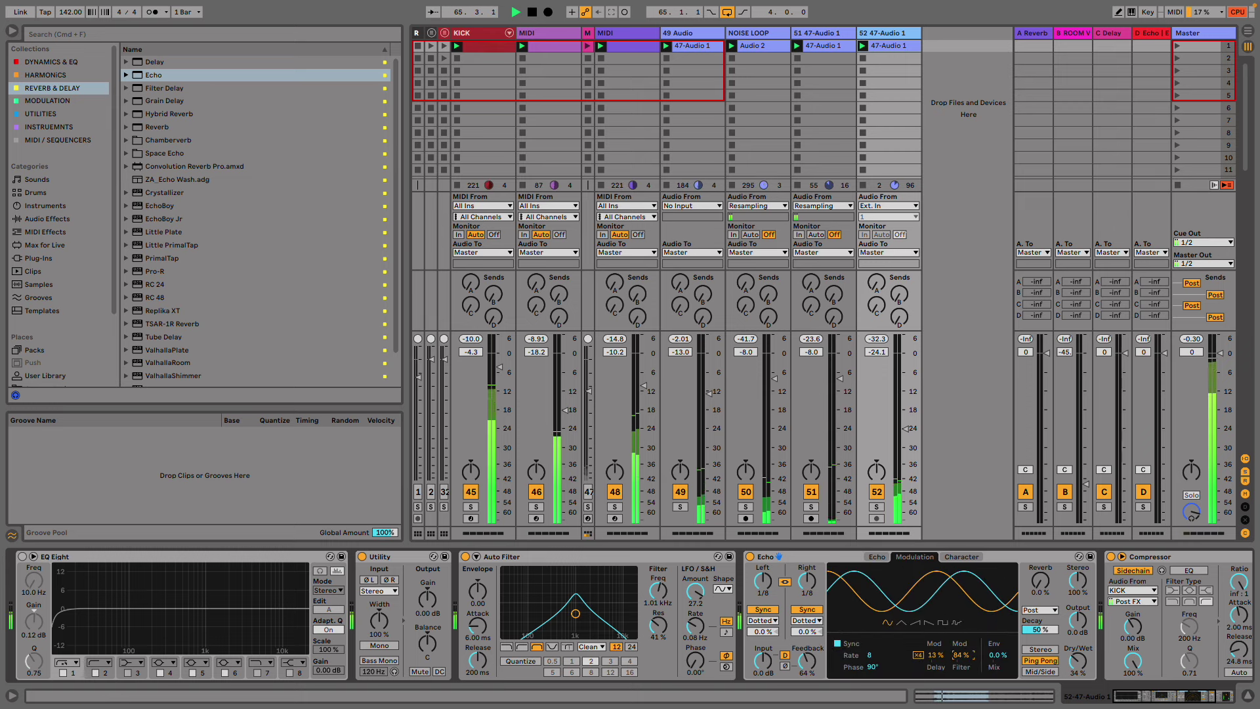
click(881, 557)
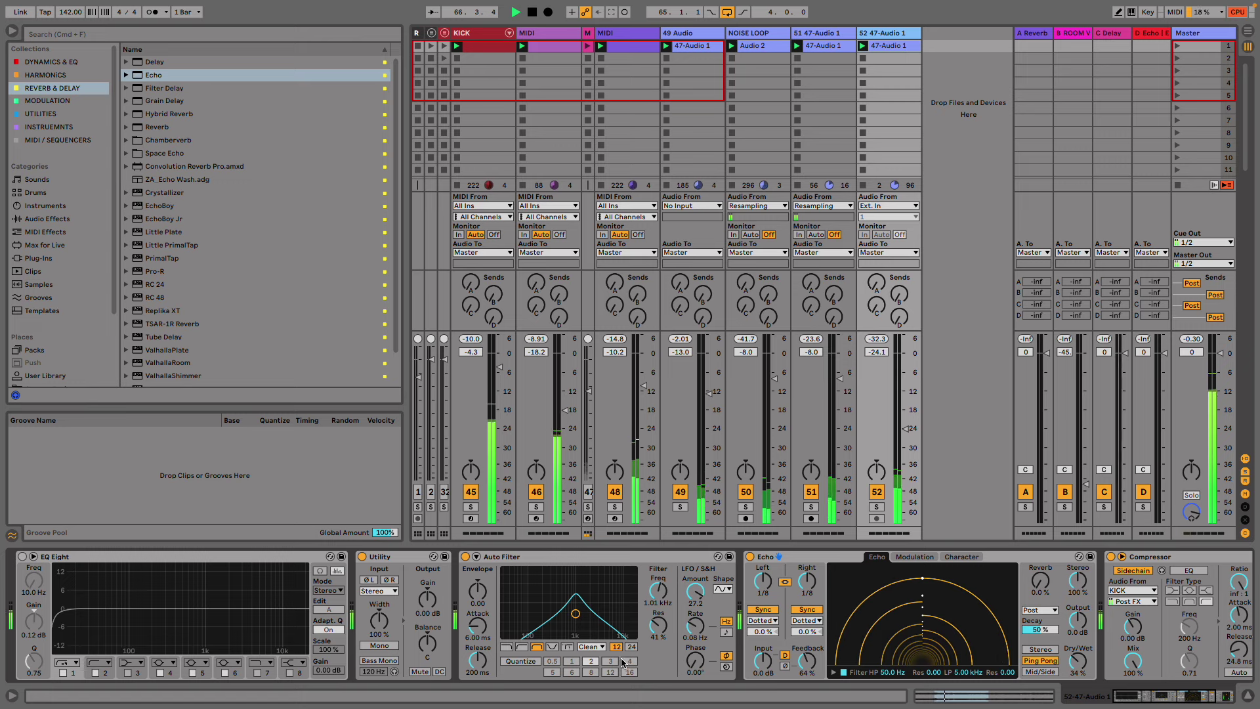
- Change the Auto Filter's circuit type to OSR with a drive of 1.90 dB
click(597, 648)
click(589, 667)
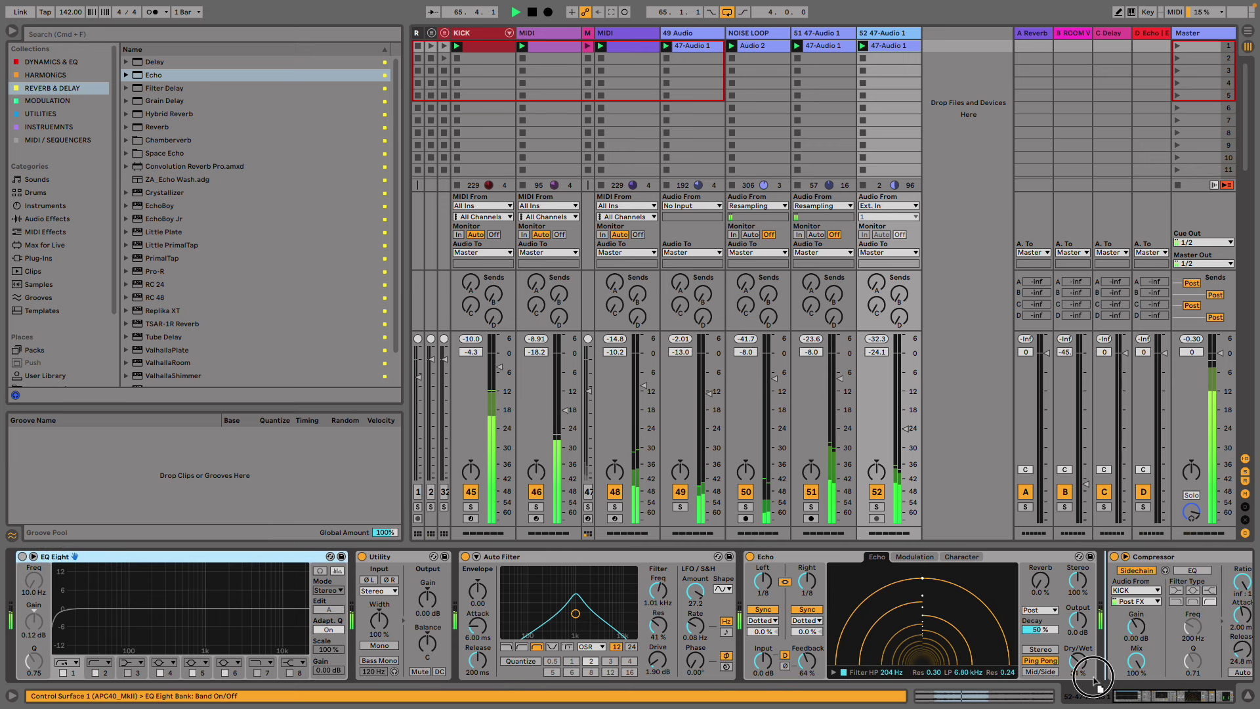
- Place an EQ Eight after the Compressor, enable it, and cut lows below about 206 Hz with band 2 and highs with band 7
scroll(1191, 627, right, 5)
drag(1190, 627, 1191, 629)
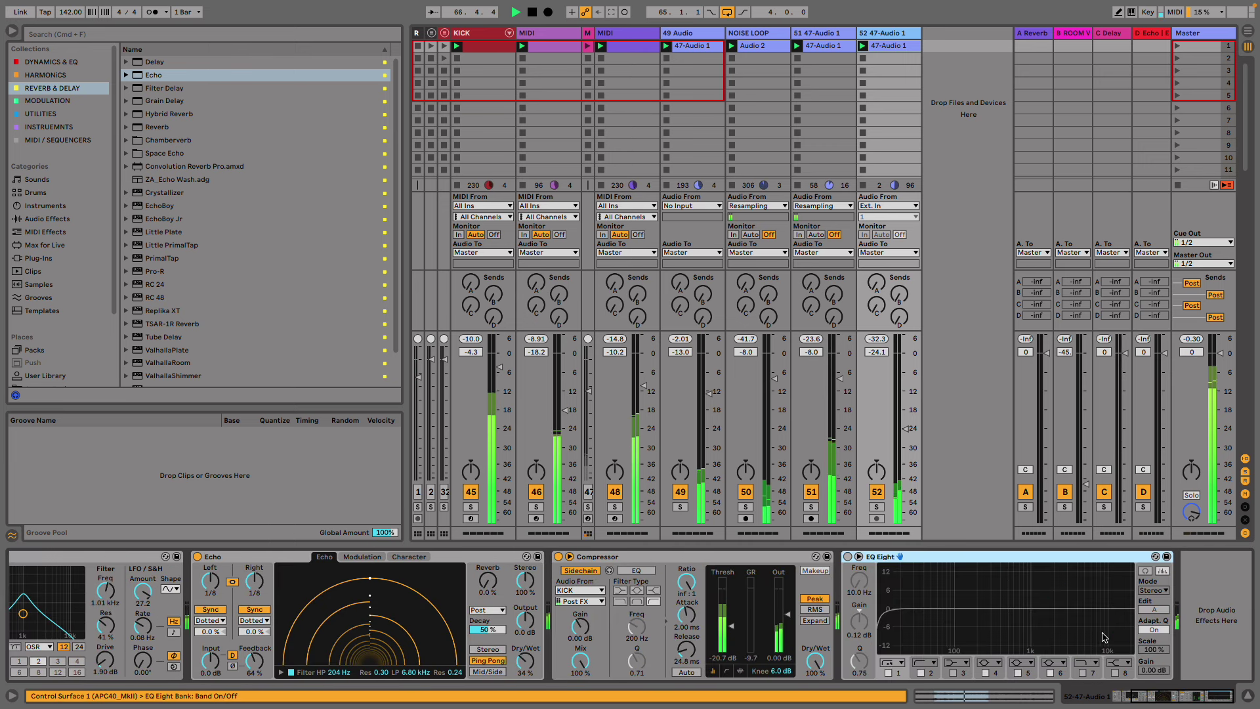
click(848, 556)
drag(889, 621, 979, 619)
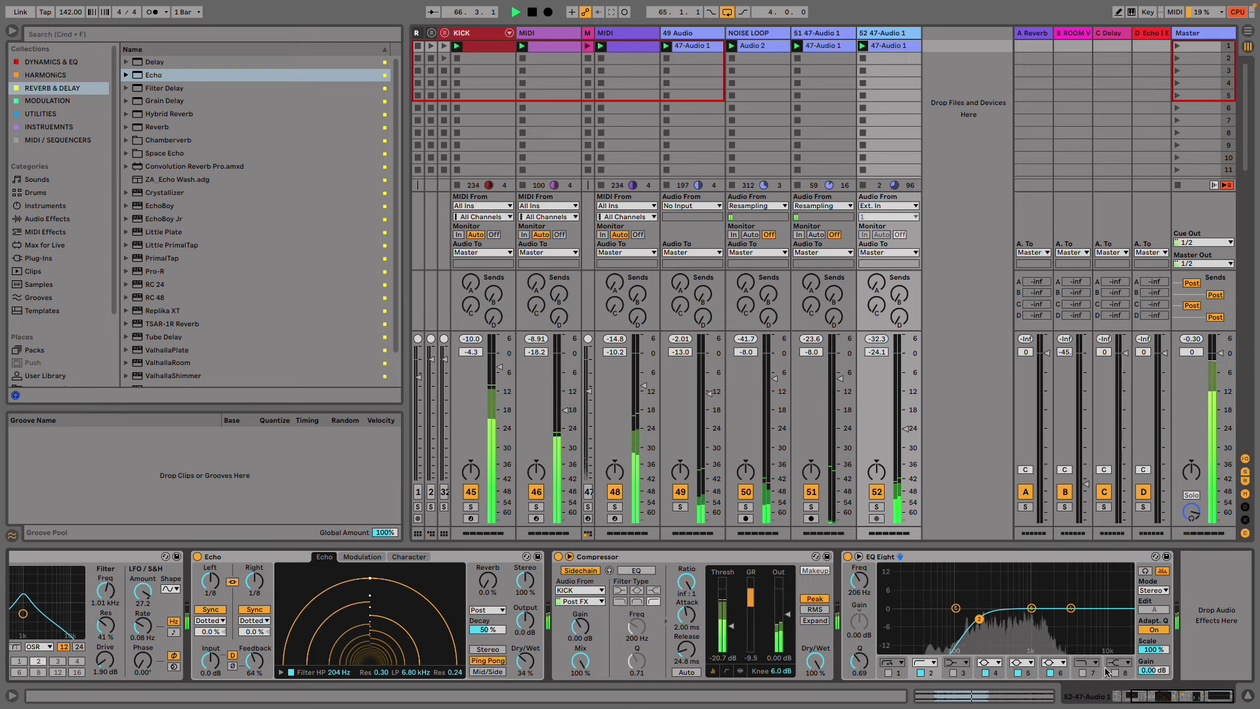
click(1084, 674)
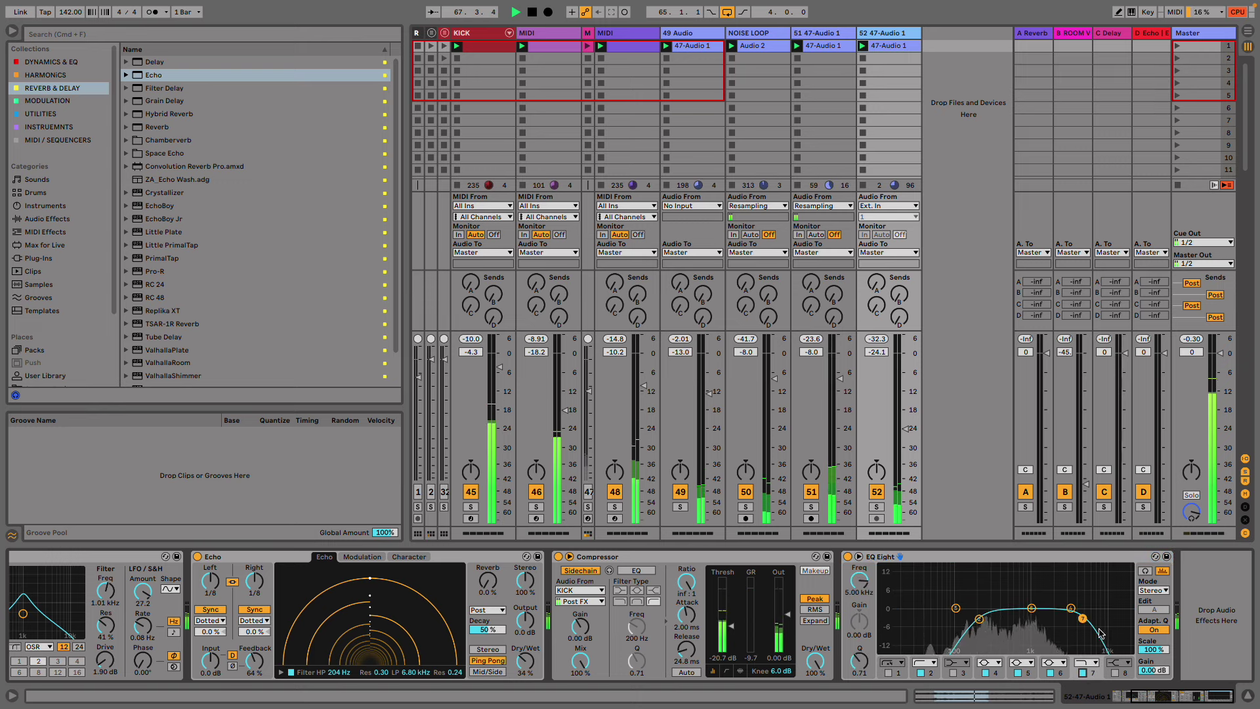
drag(1083, 619, 1086, 628)
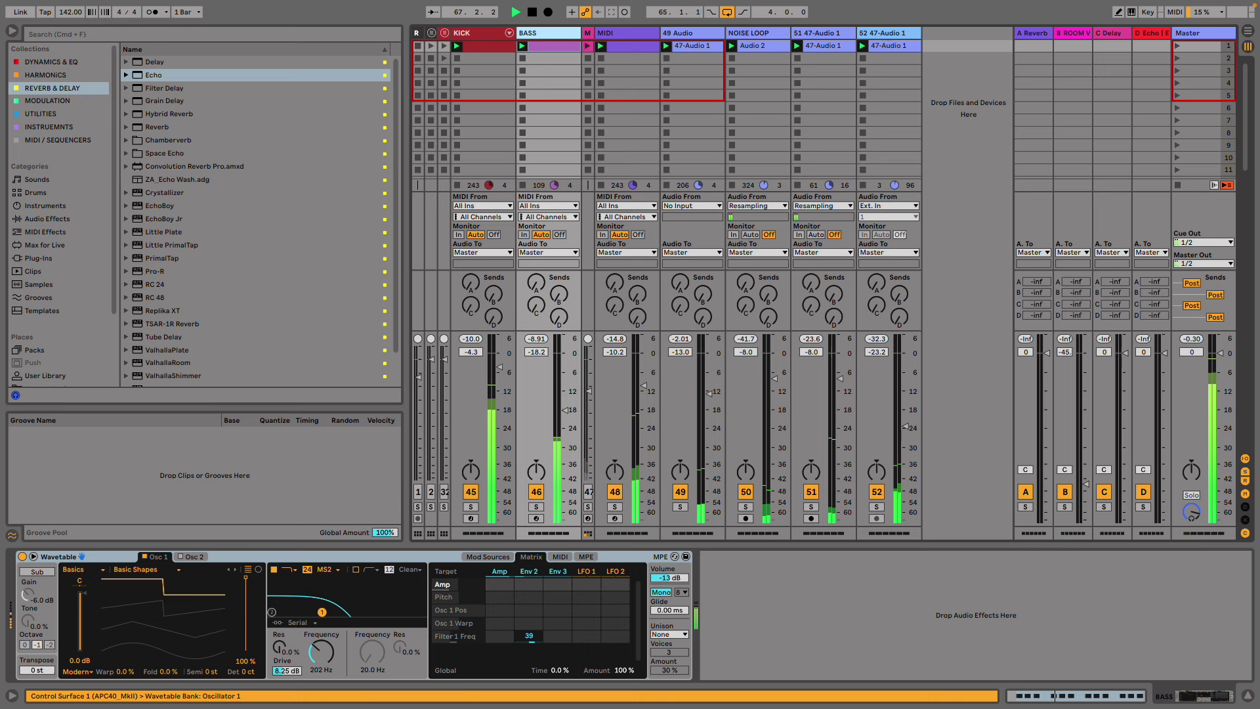
- Rename track 46 to BASS and insert a new MIDI track after it
click(616, 34)
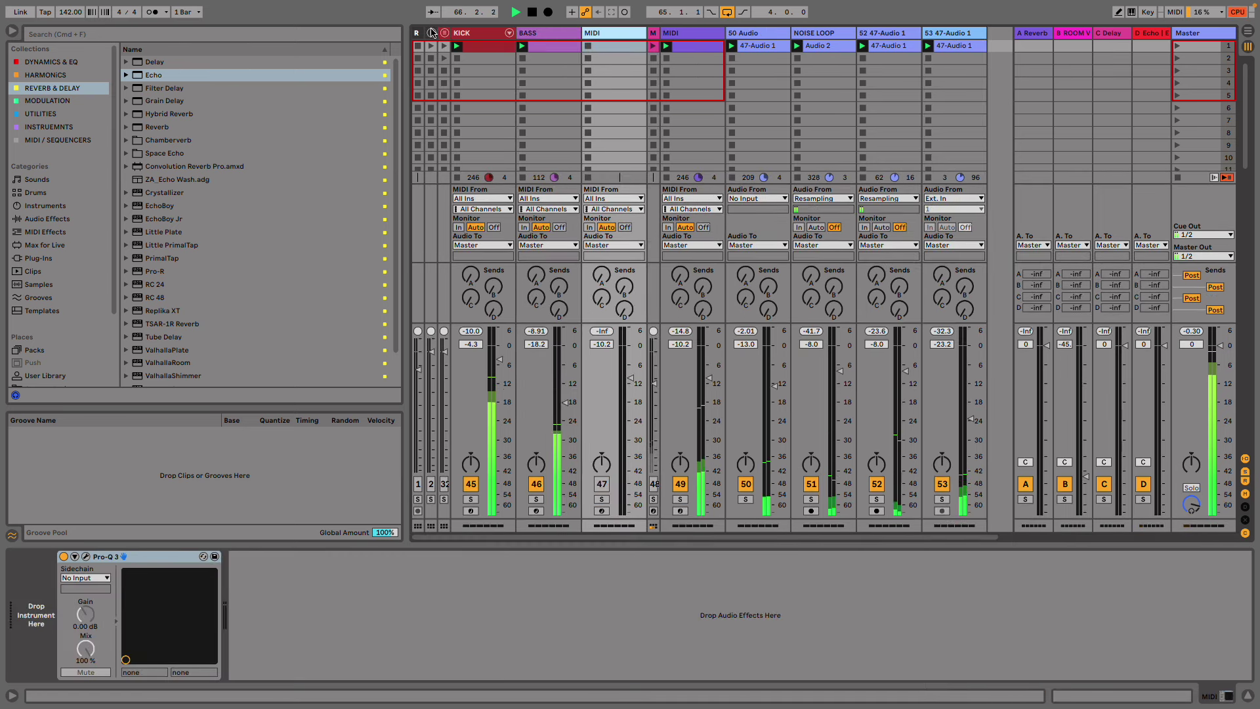
- Look through the devices on the 16th HAT and OFF HAT tracks inside group FIVE
click(446, 33)
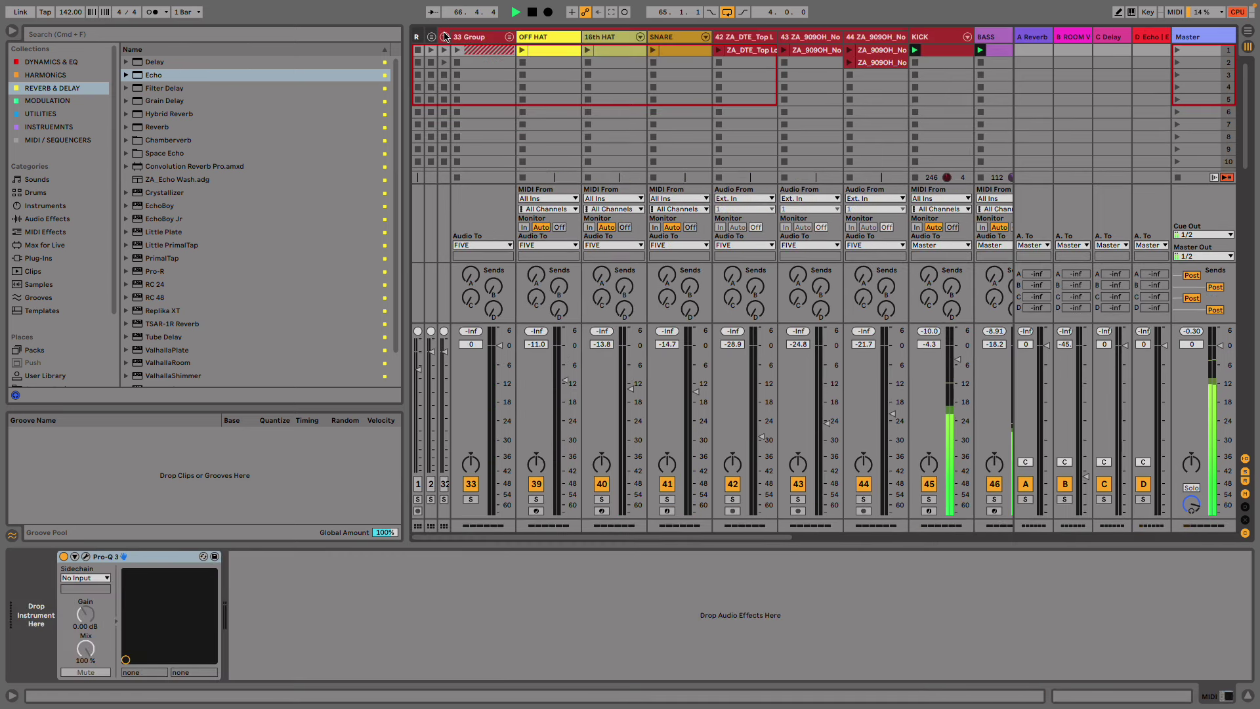
click(598, 36)
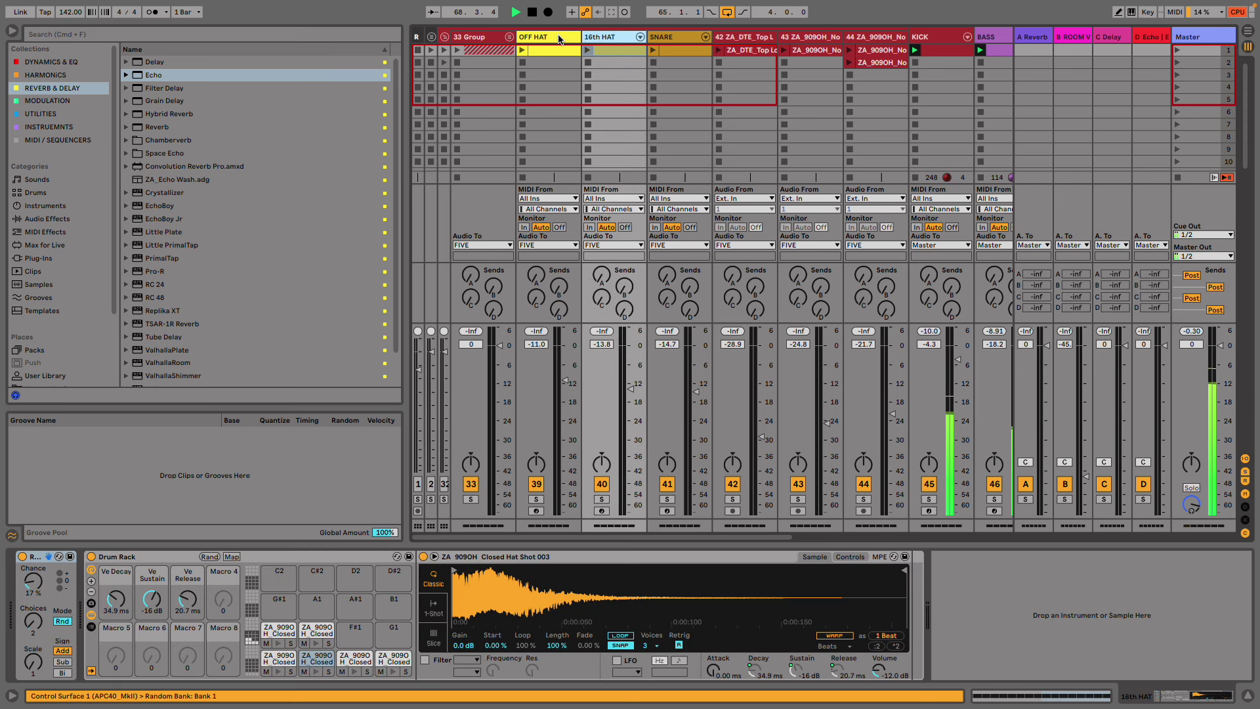
click(558, 39)
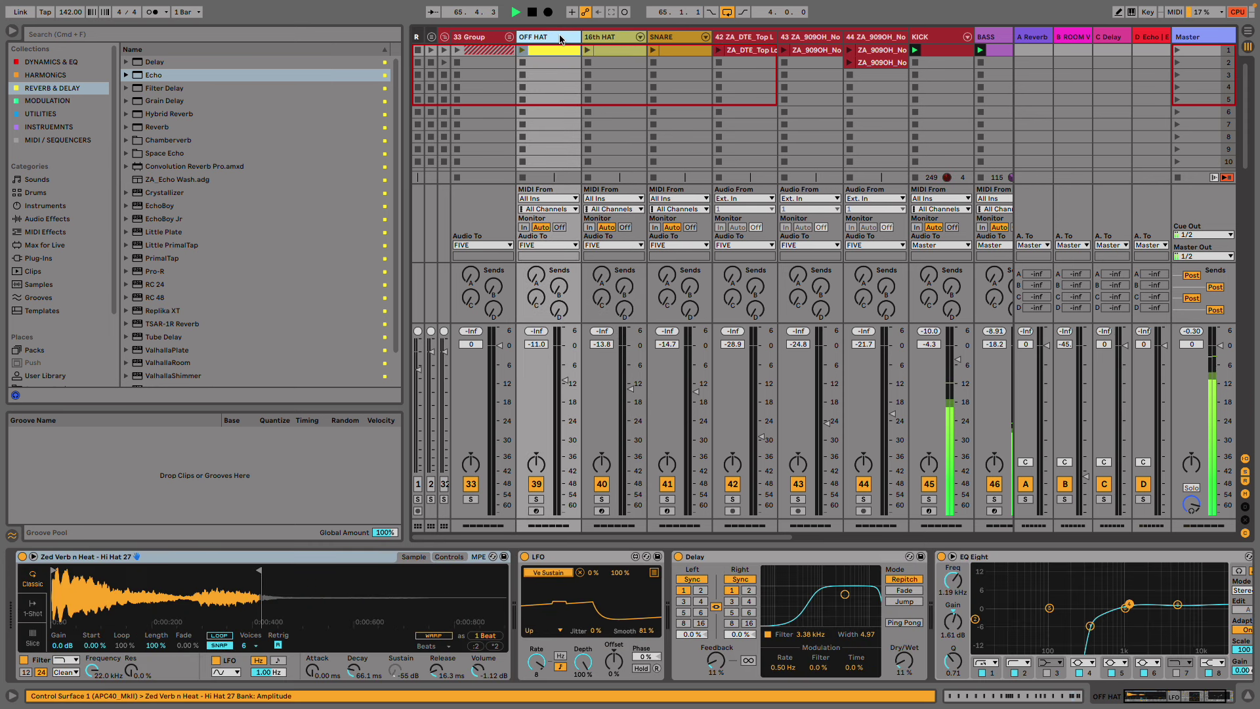
click(605, 39)
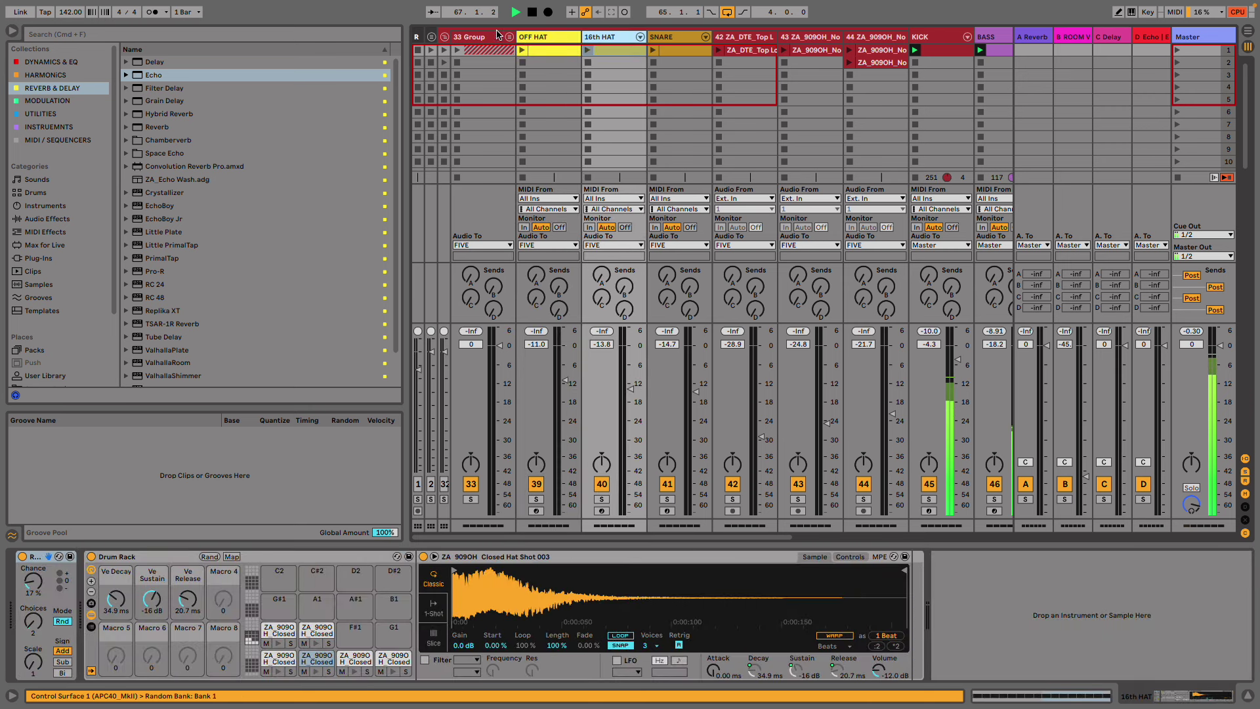
click(443, 38)
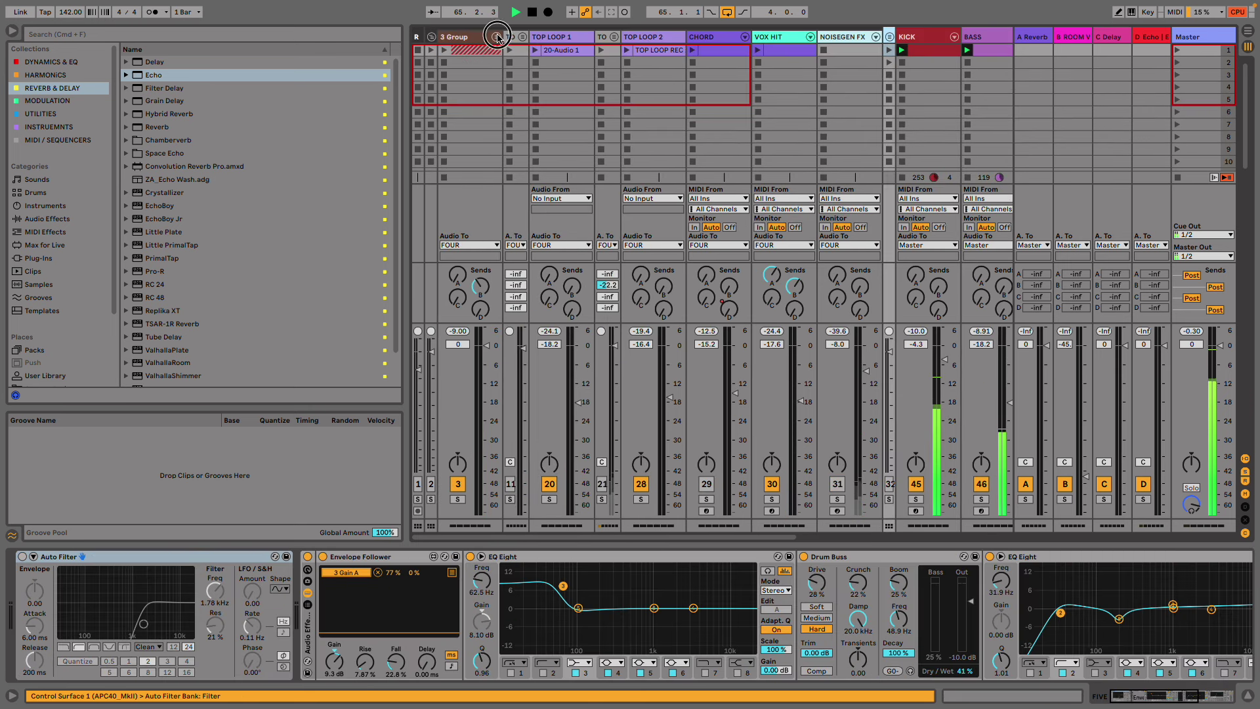
- Copy the RIM track from inside 3 Group and fold the group closed again
click(497, 38)
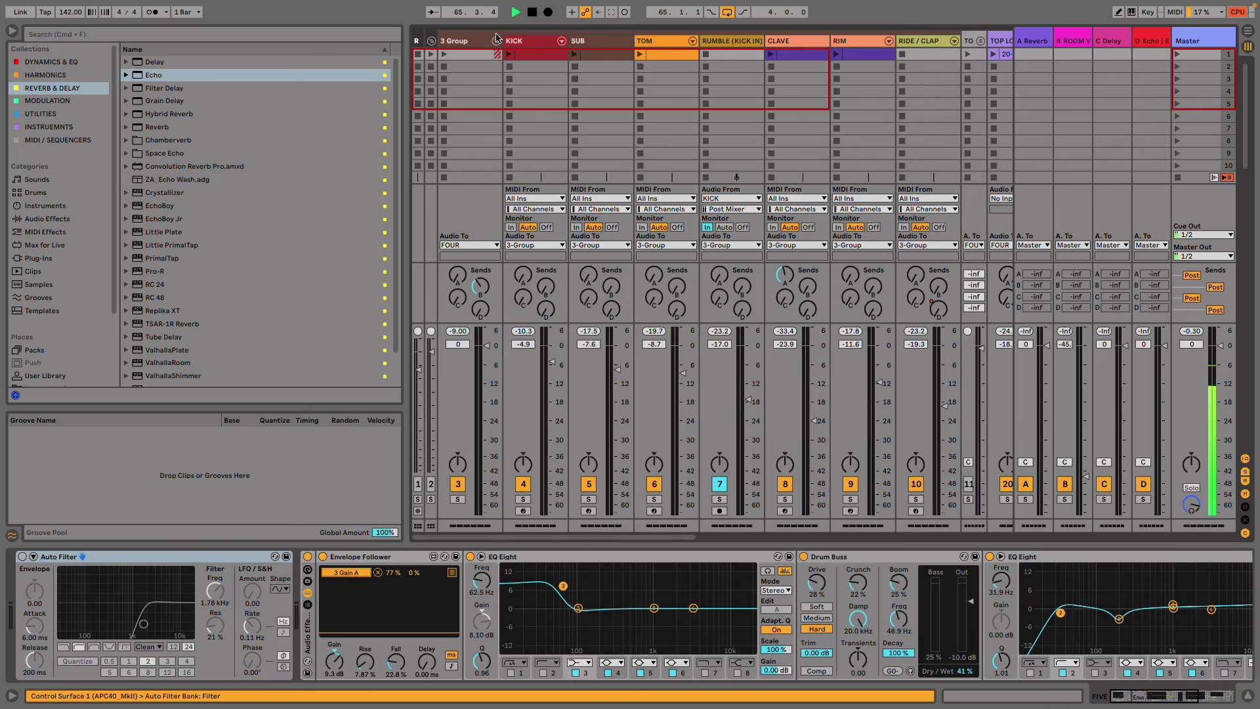
click(872, 42)
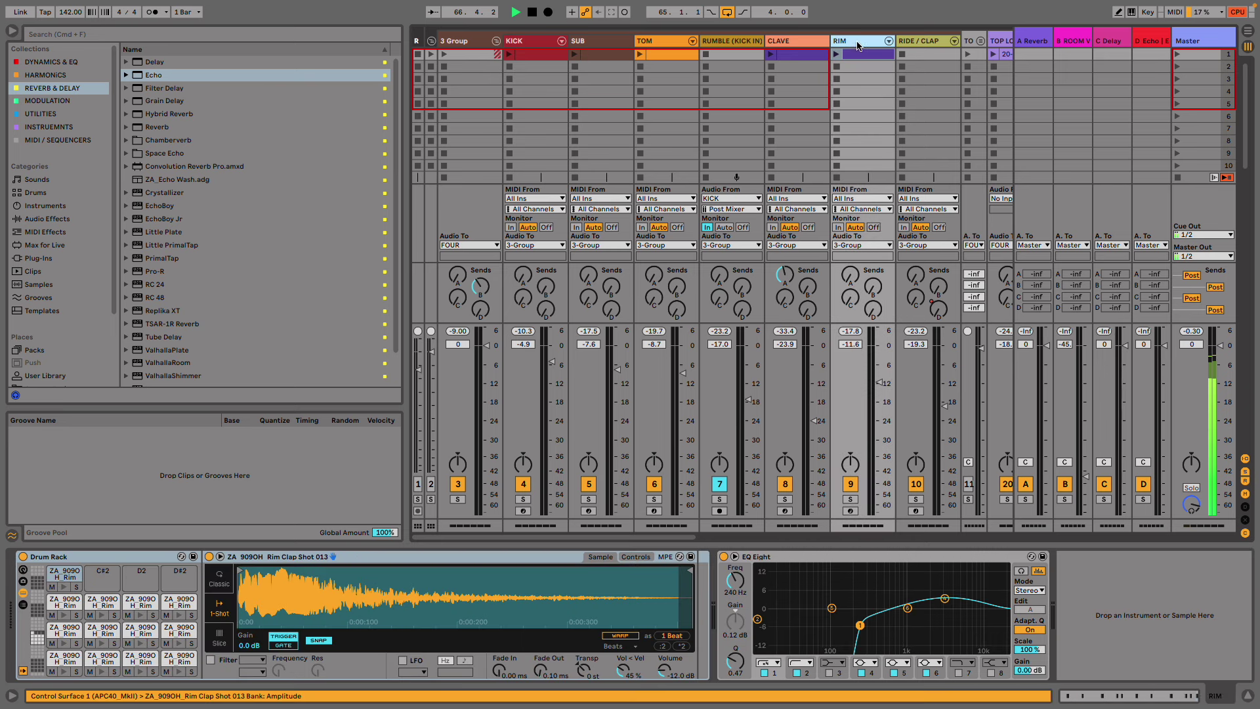
click(927, 41)
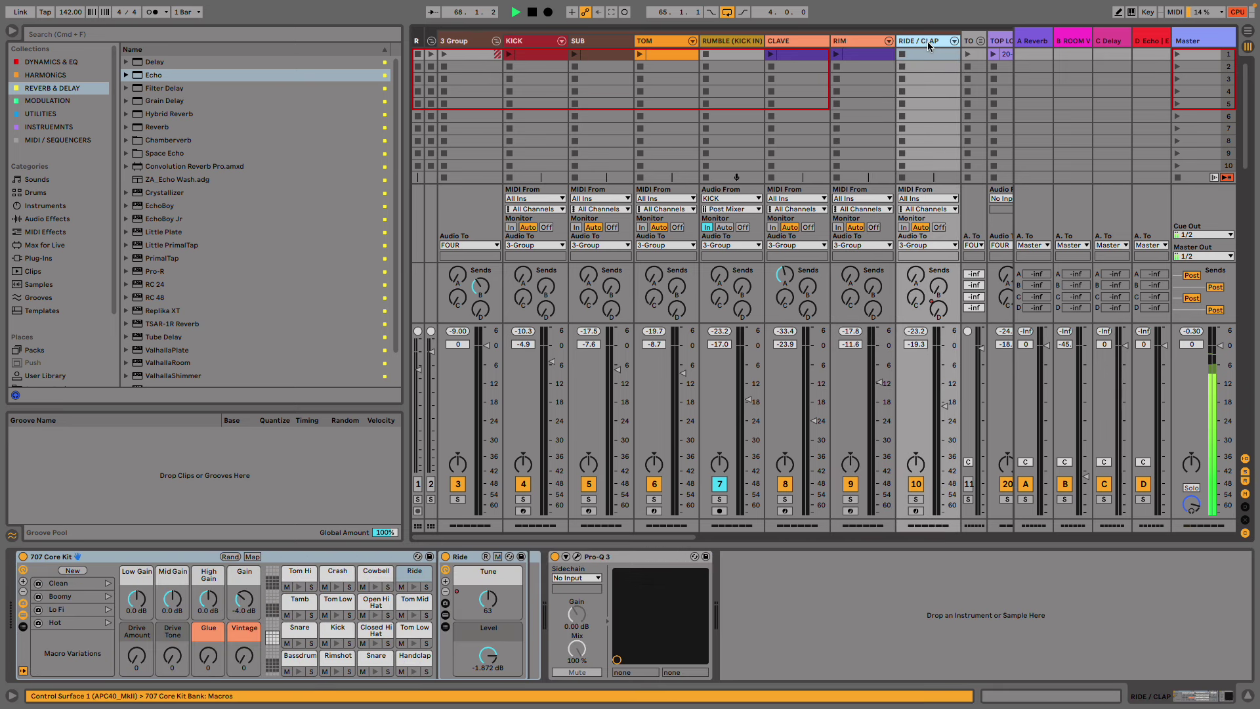
click(852, 44)
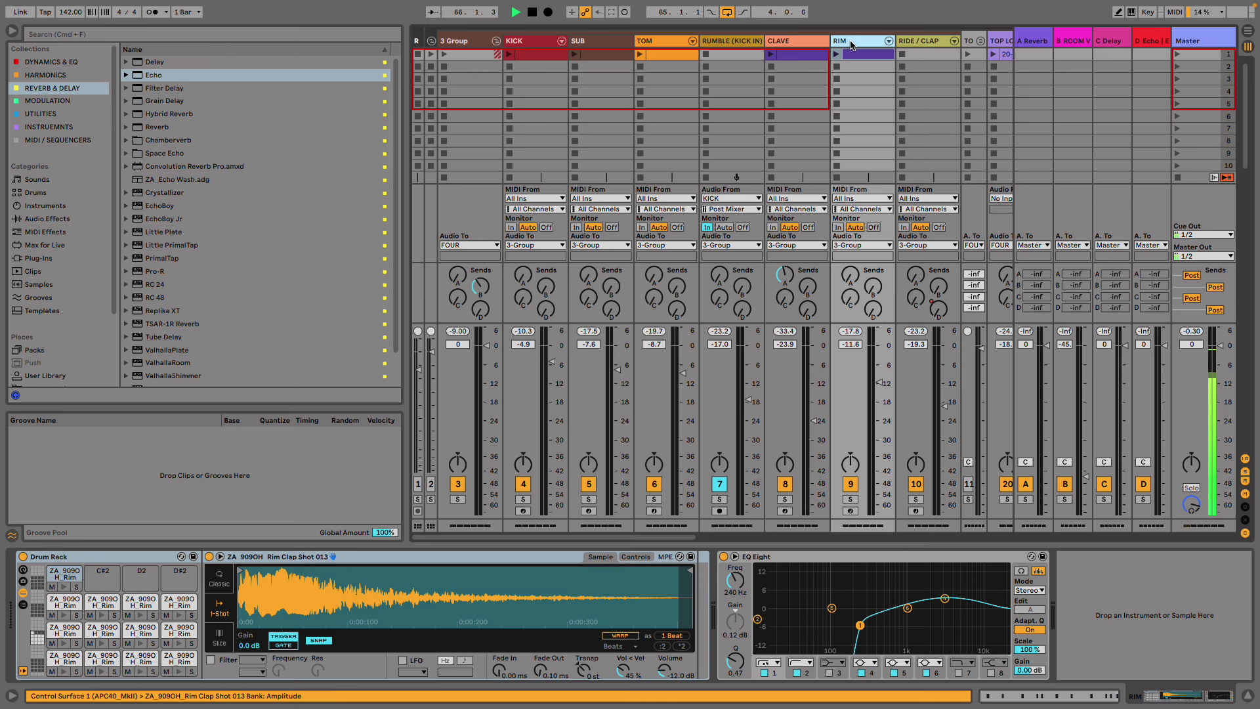
right_click(834, 42)
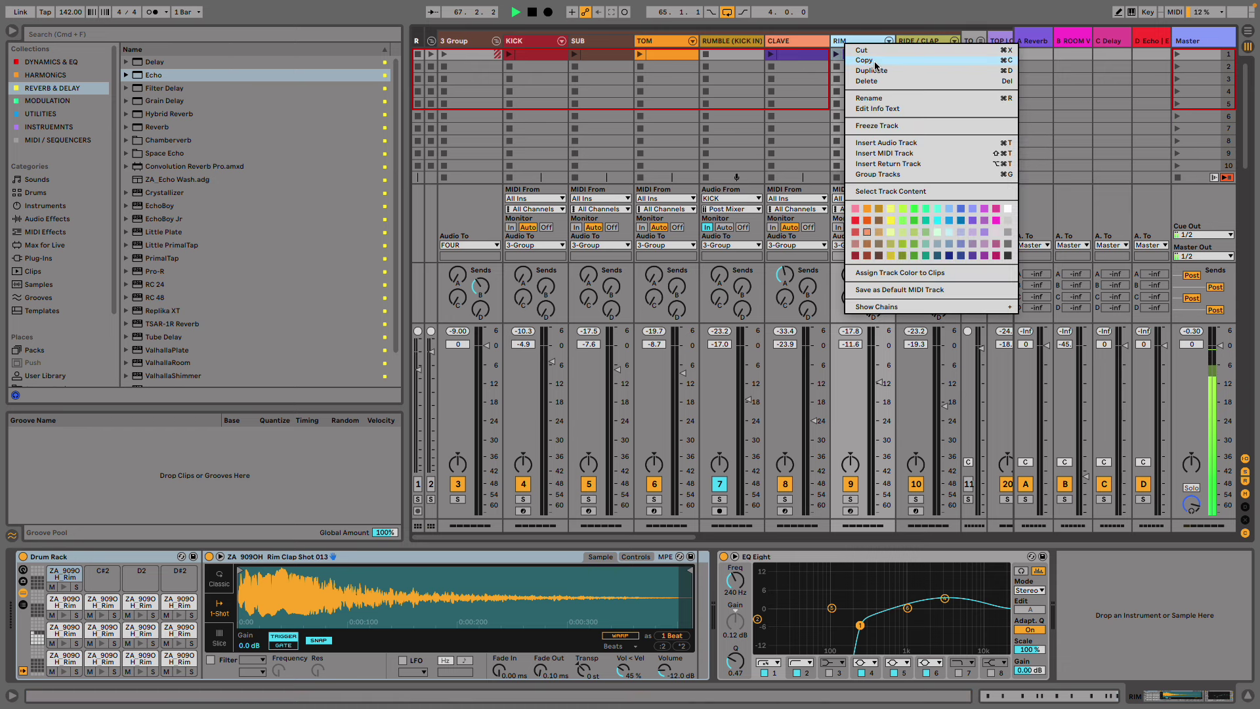
click(472, 54)
click(496, 41)
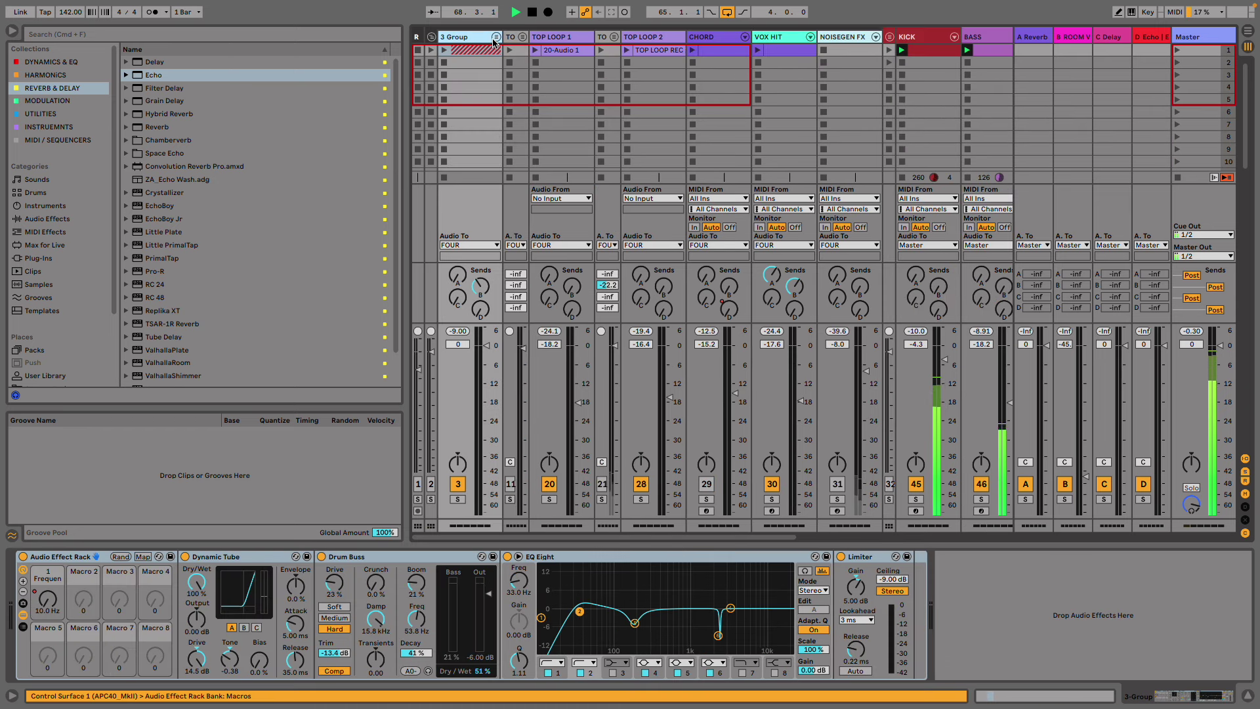
- Paste the copied RIM track and place it directly after the new BASS track
click(431, 38)
click(914, 32)
key(super+v)
drag(910, 31, 554, 44)
- Delete all the notes in the pasted RIM track's clip and launch the clip
double_click(579, 47)
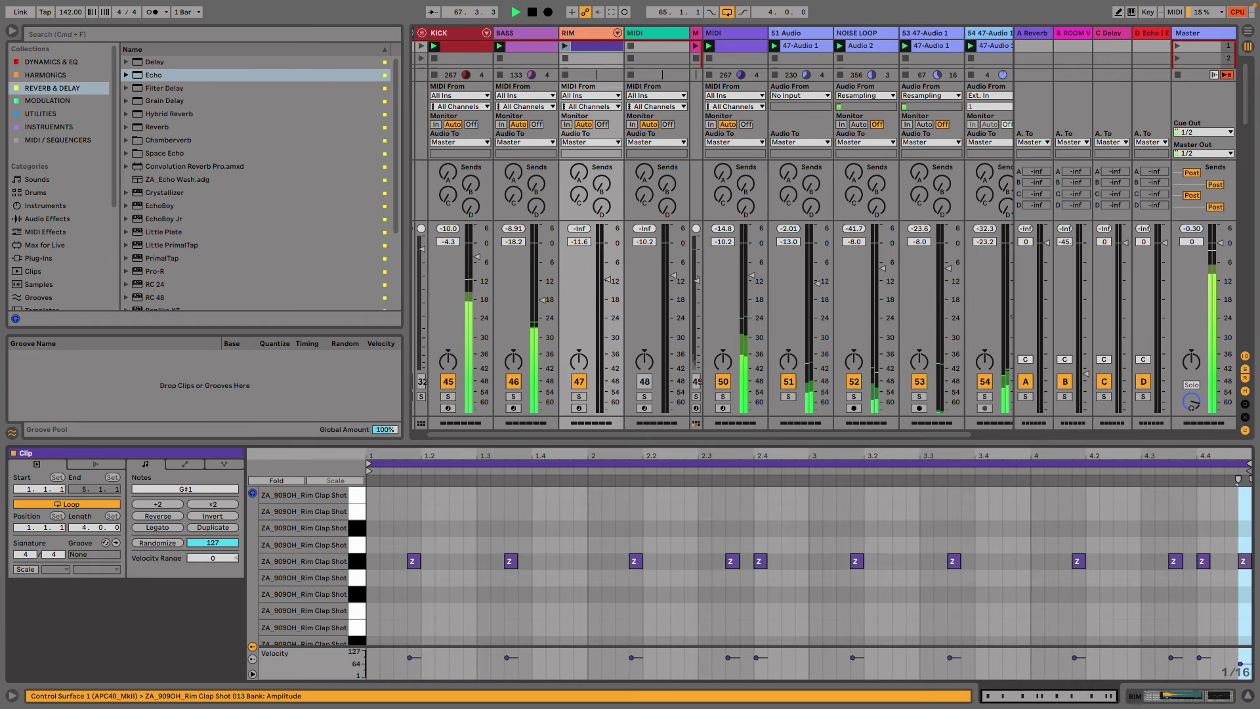
drag(1247, 583, 408, 531)
key(Delete)
click(565, 46)
- Draw four sixteenth-note G#1 rim hits at 1.1.4, 1.2.3, 1.3.2 and 1.4.1
double_click(414, 561)
double_click(456, 561)
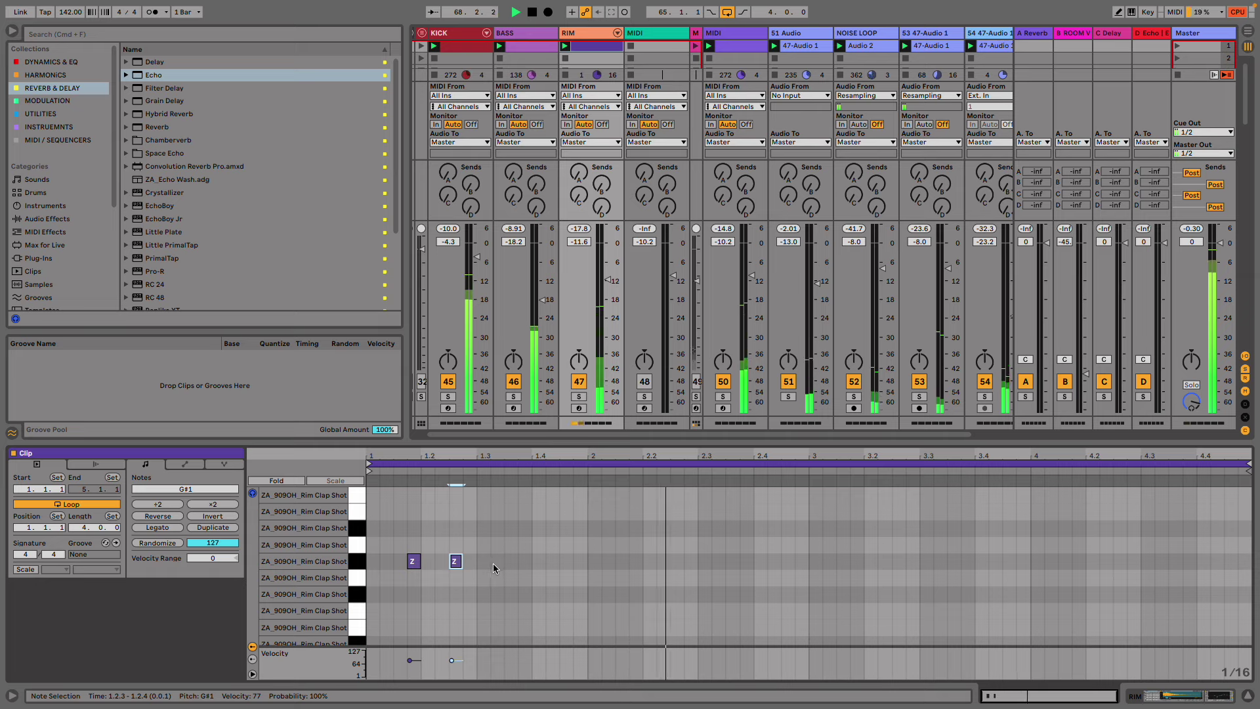
double_click(497, 561)
double_click(538, 562)
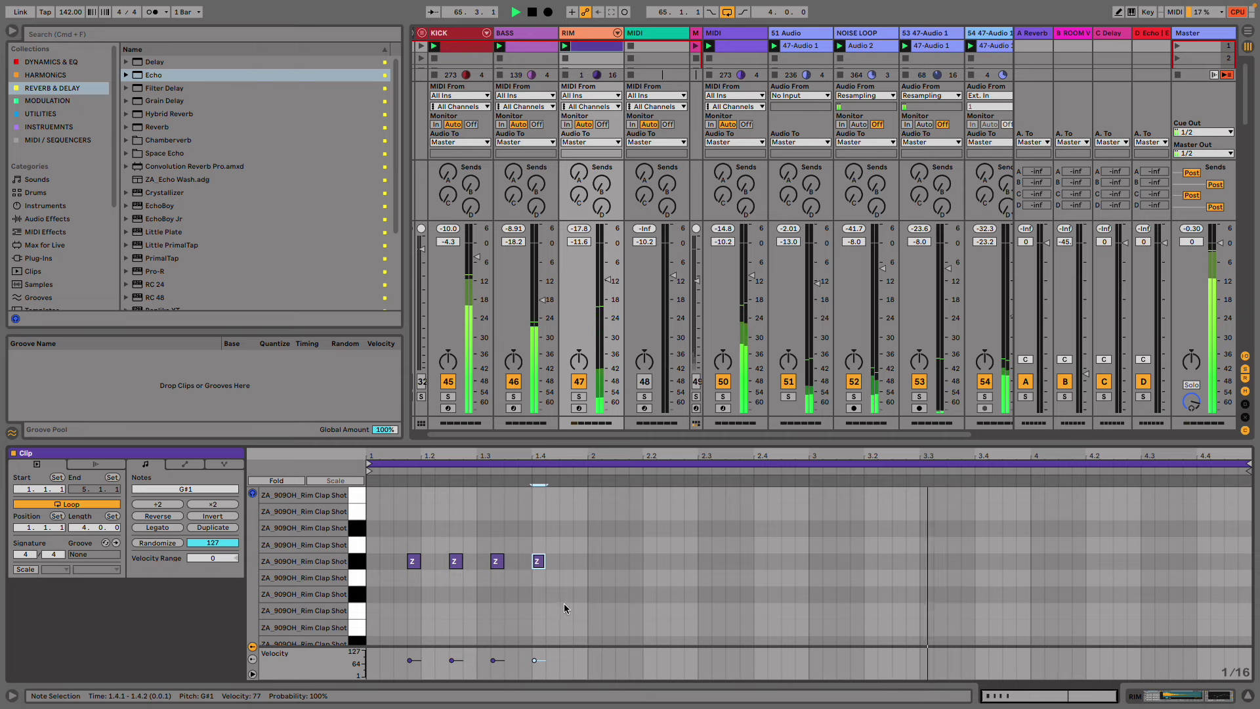
- Duplicate the four-note rim pattern along G#1, with the second group starting at 2.1.1, to fill the four-bar clip
click(560, 590)
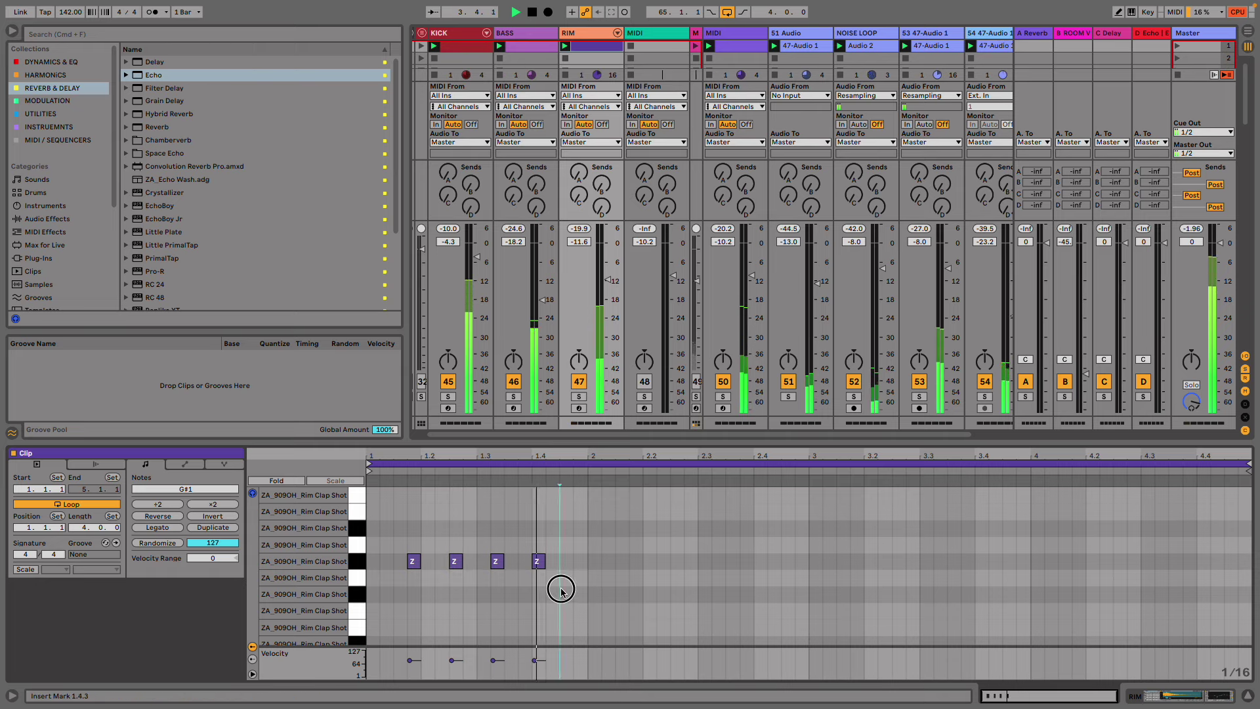
click(584, 583)
mouse_move(584, 582)
mouse_down()
mouse_move(437, 581)
mouse_move(370, 559)
mouse_move(577, 565)
mouse_up()
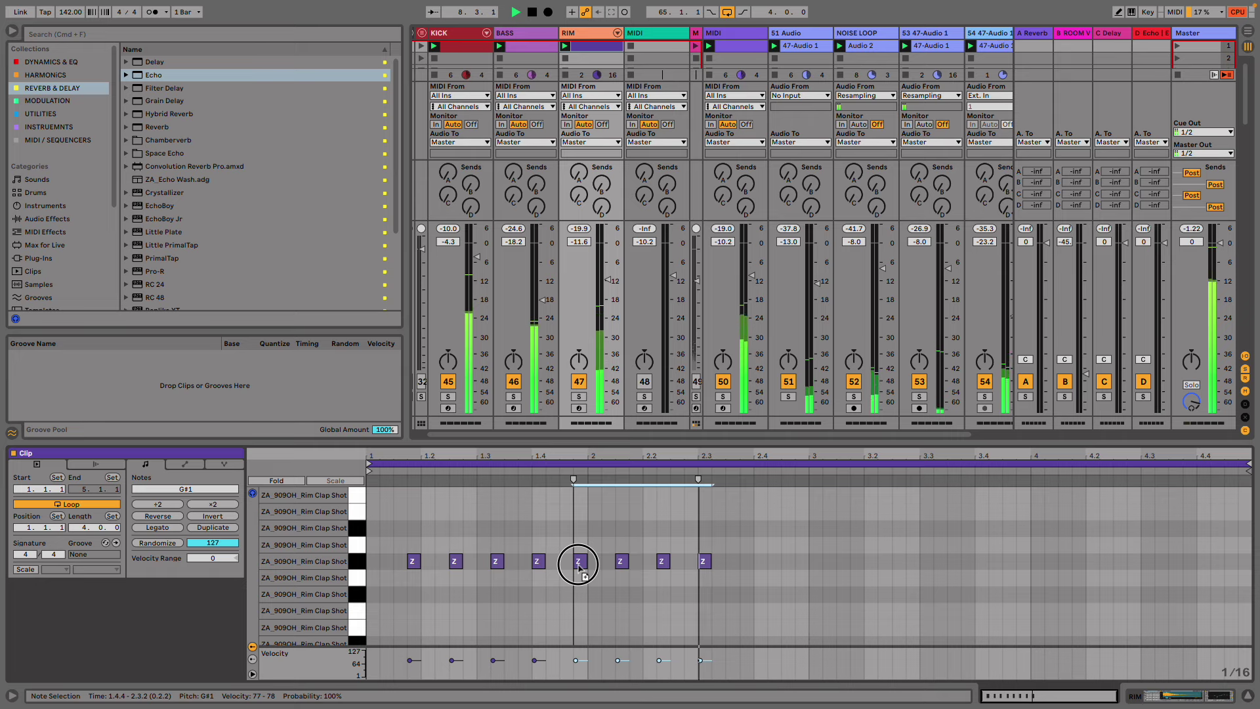
drag(577, 565, 956, 566)
drag(956, 565, 1136, 563)
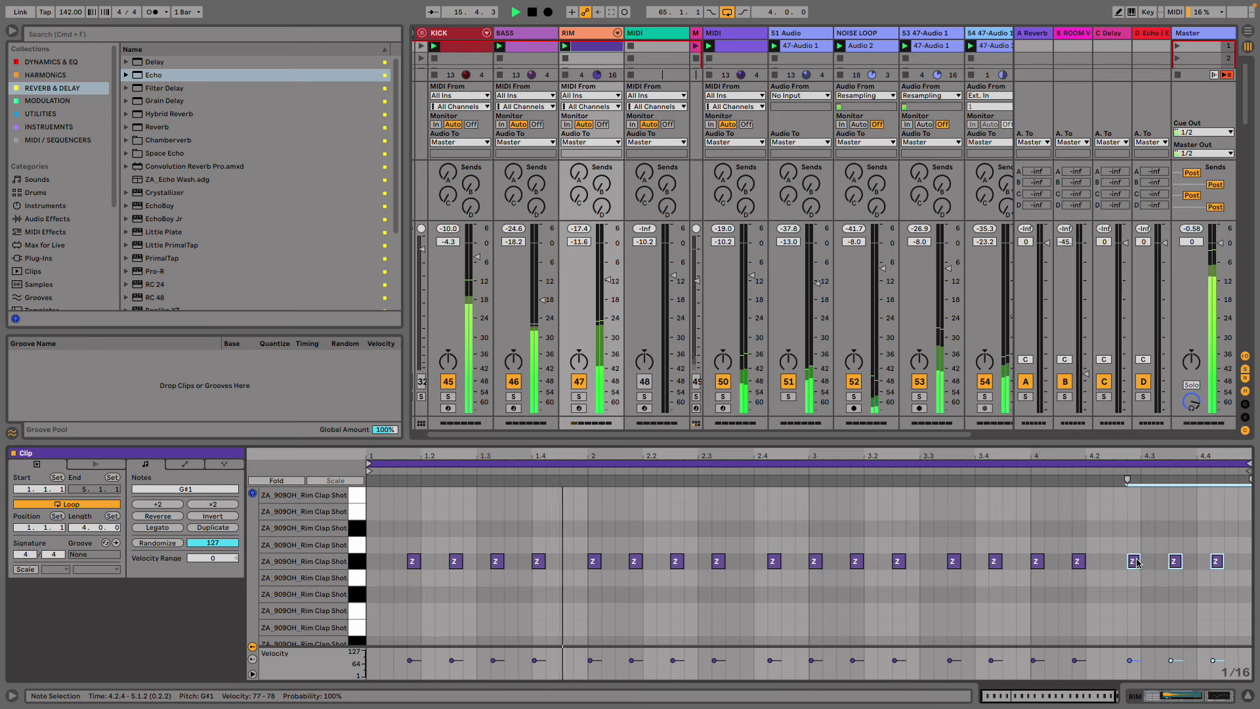
- Add lower G1 rim accents at 2.3.4, 4.2.1 and 1.4.3
double_click(746, 578)
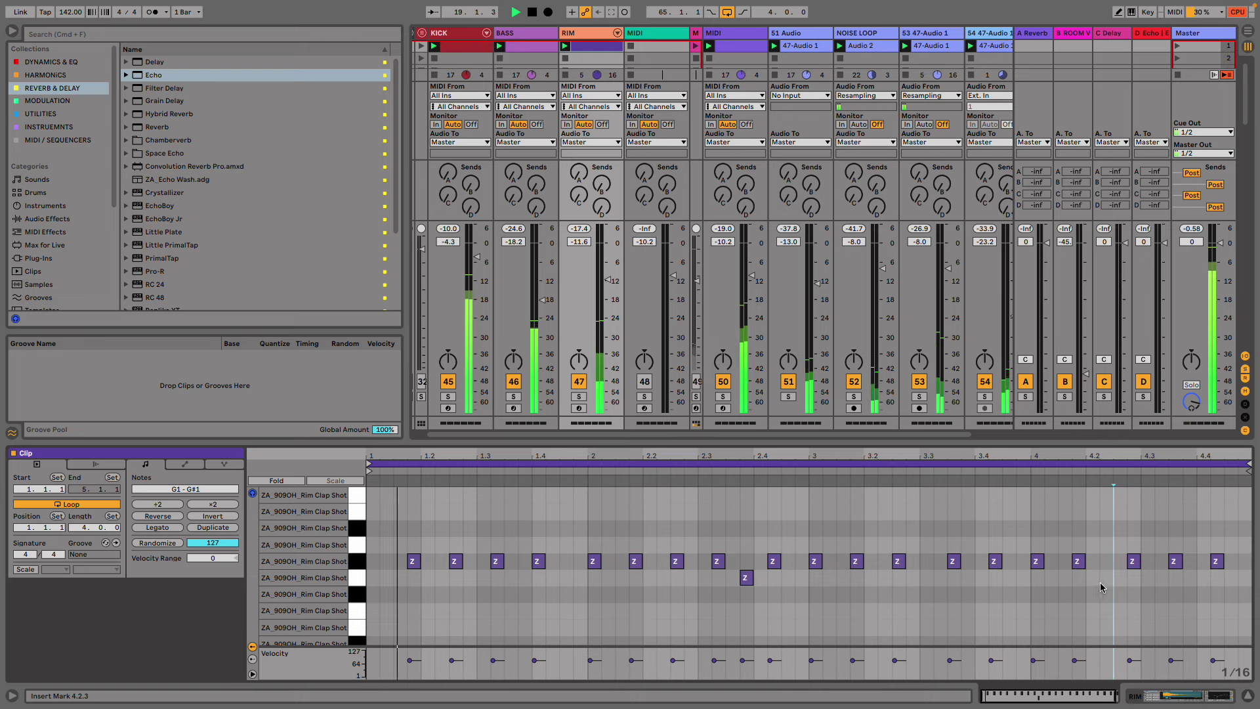
double_click(1094, 580)
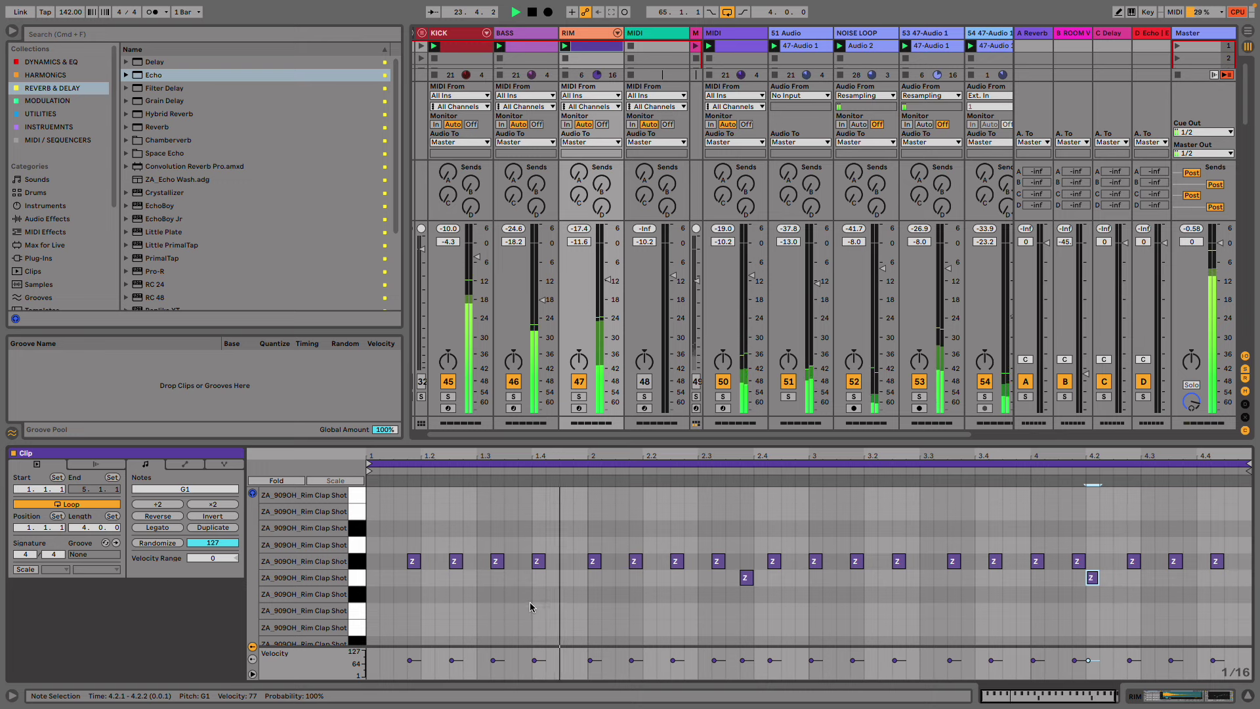
double_click(566, 577)
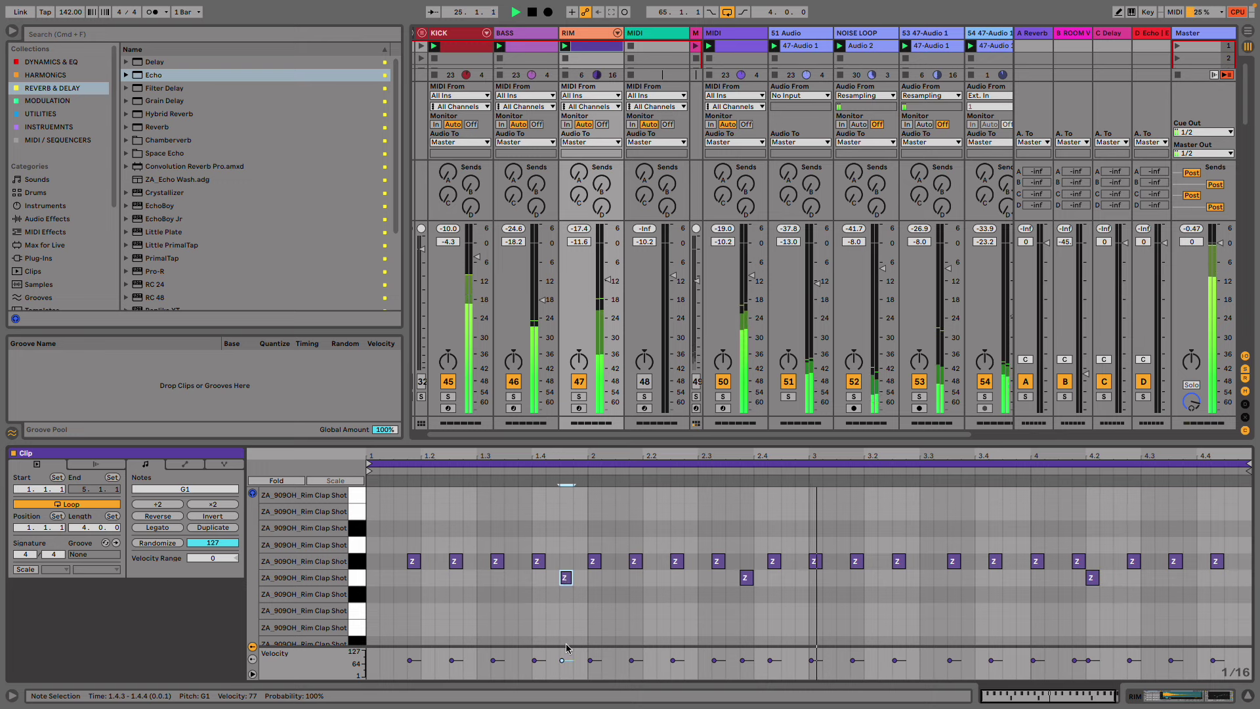
- Browse the instruments collection and look through its 909 kick and tom rack presets
click(50, 127)
click(207, 179)
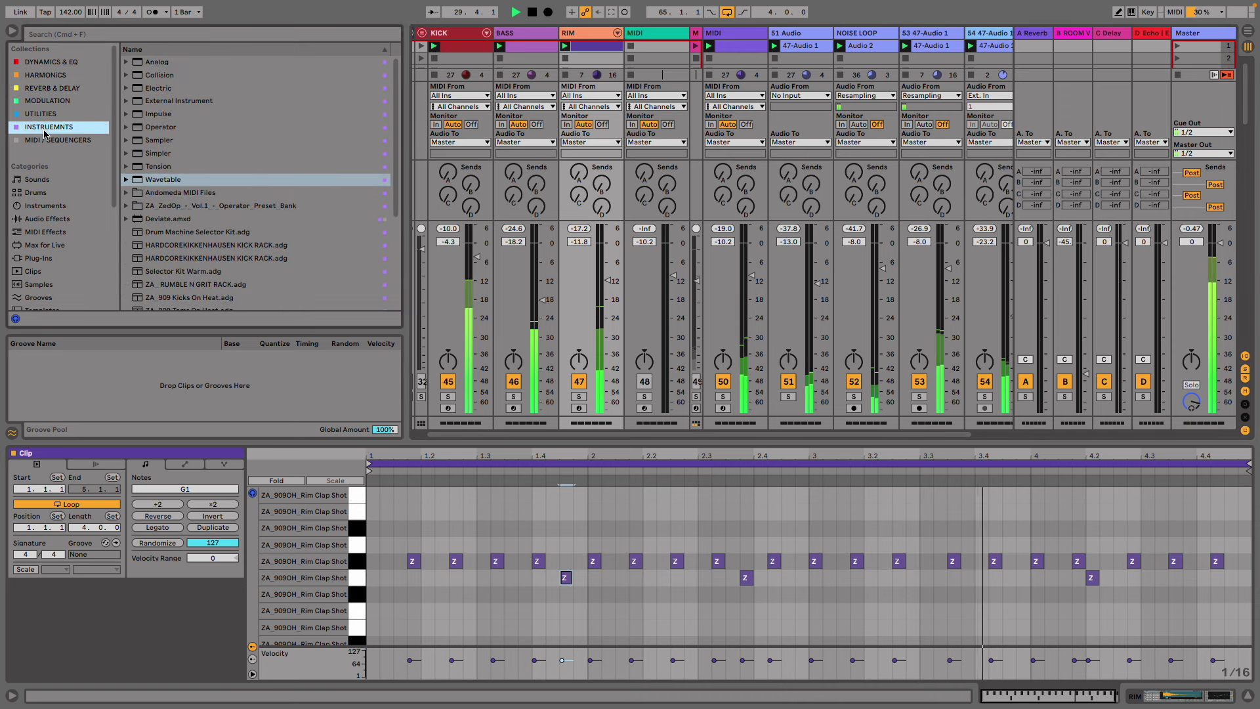
scroll(216, 197, down, 3)
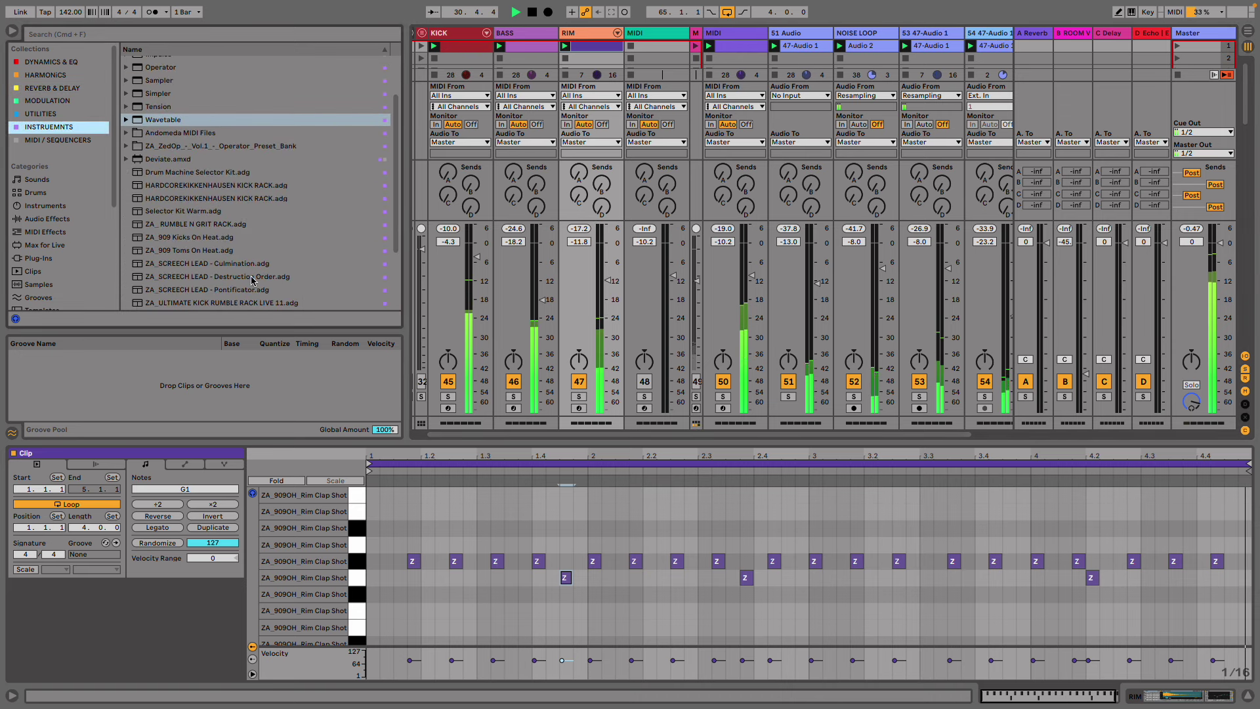
click(249, 251)
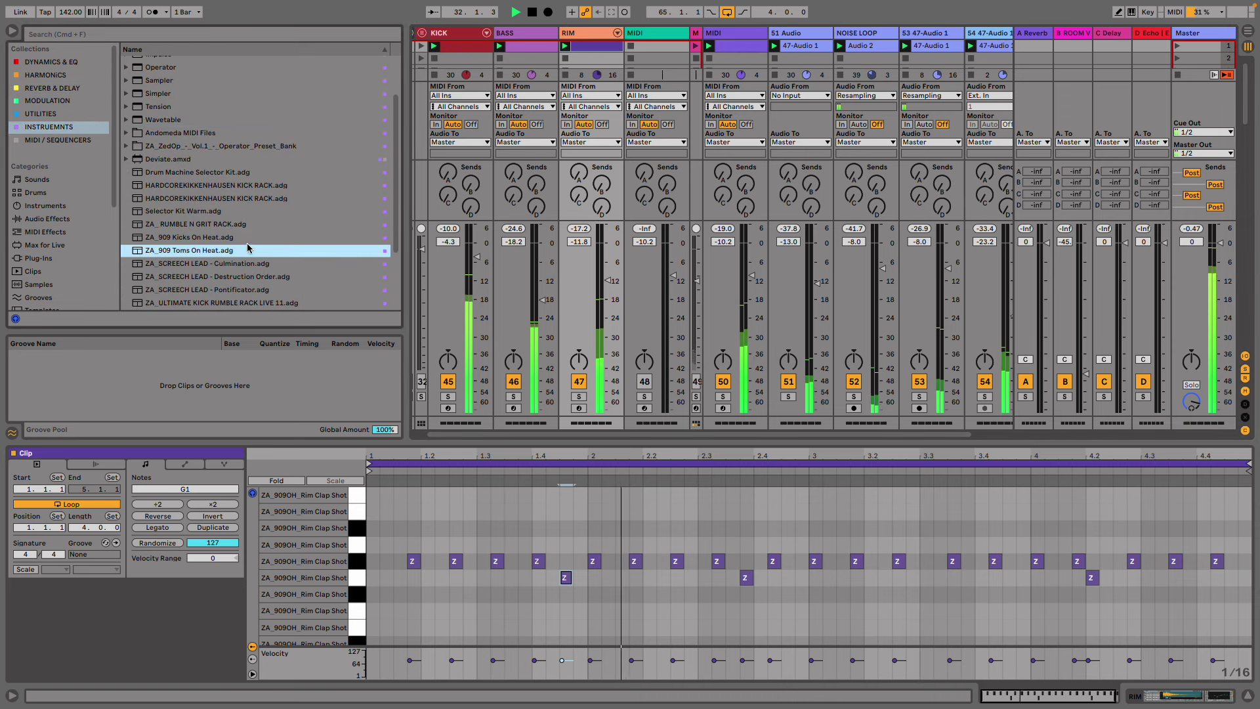
click(245, 239)
scroll(310, 234, down, 4)
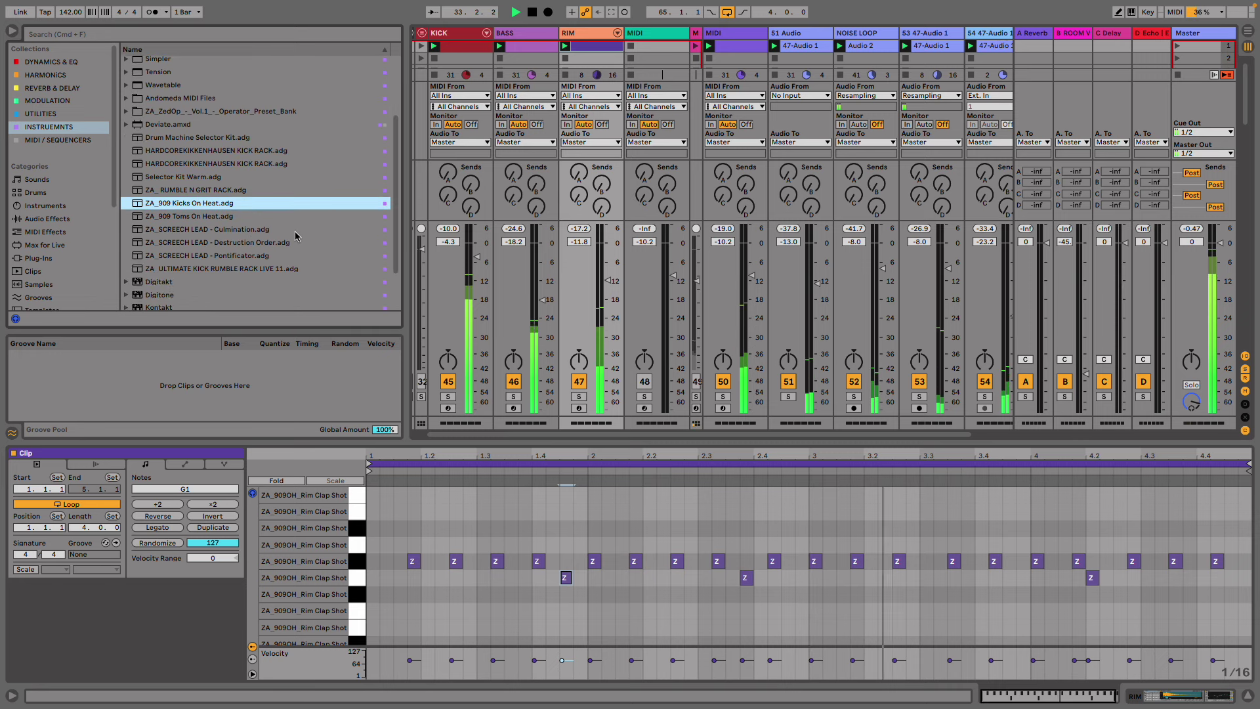
scroll(388, 199, up, 7)
- Insert a MIDI track after RIM and open the CLOSED HAT one-shots of ZA_909_On_Heat in the MUSIC PROD folder
click(581, 36)
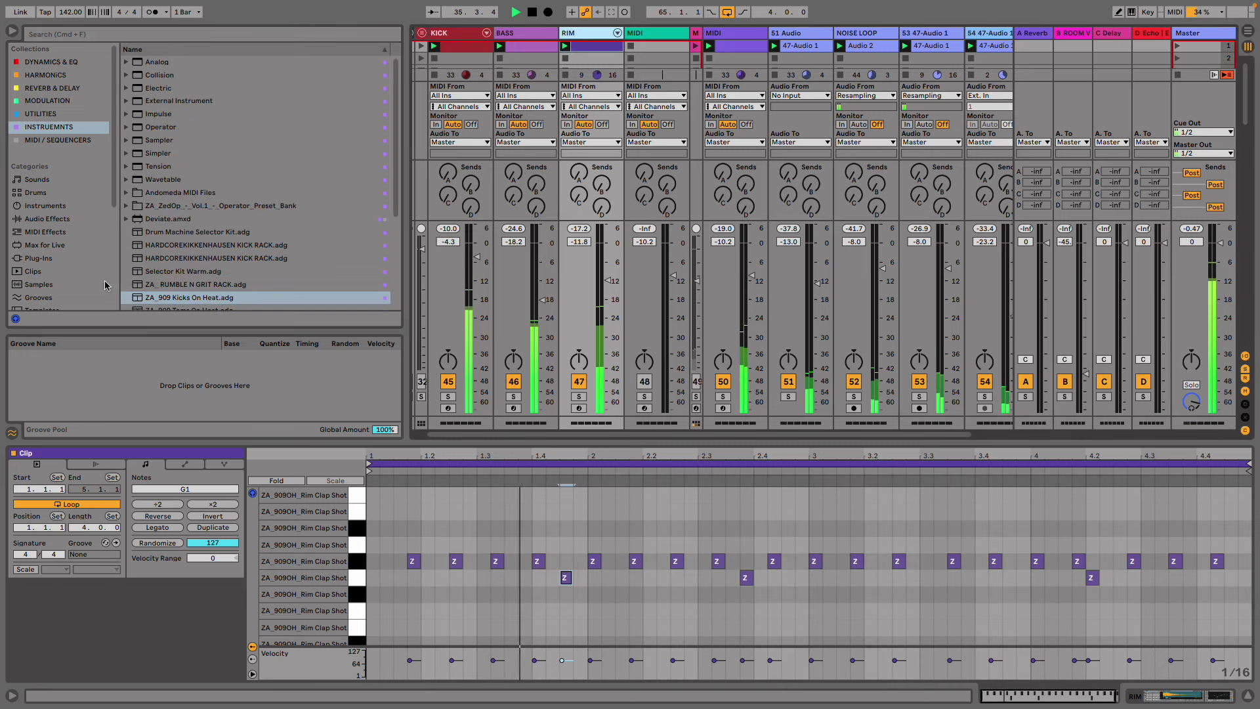
key(super+shift+t)
scroll(56, 254, down, 5)
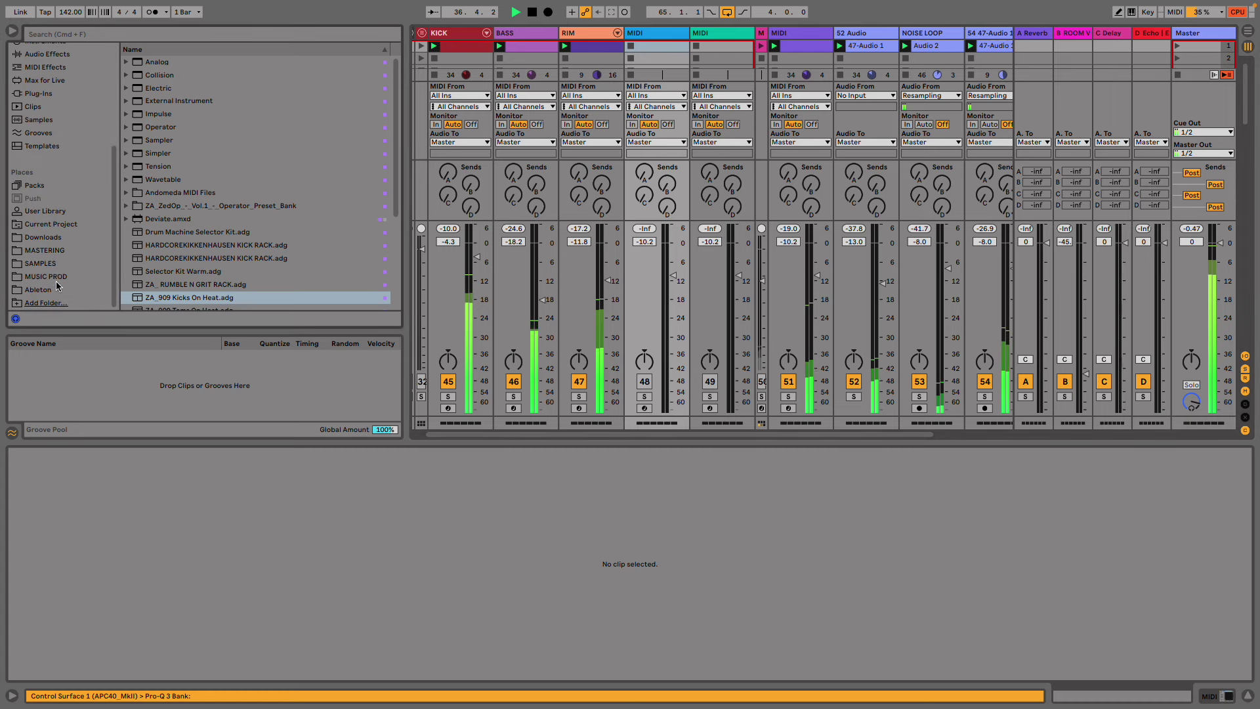
click(46, 263)
click(59, 277)
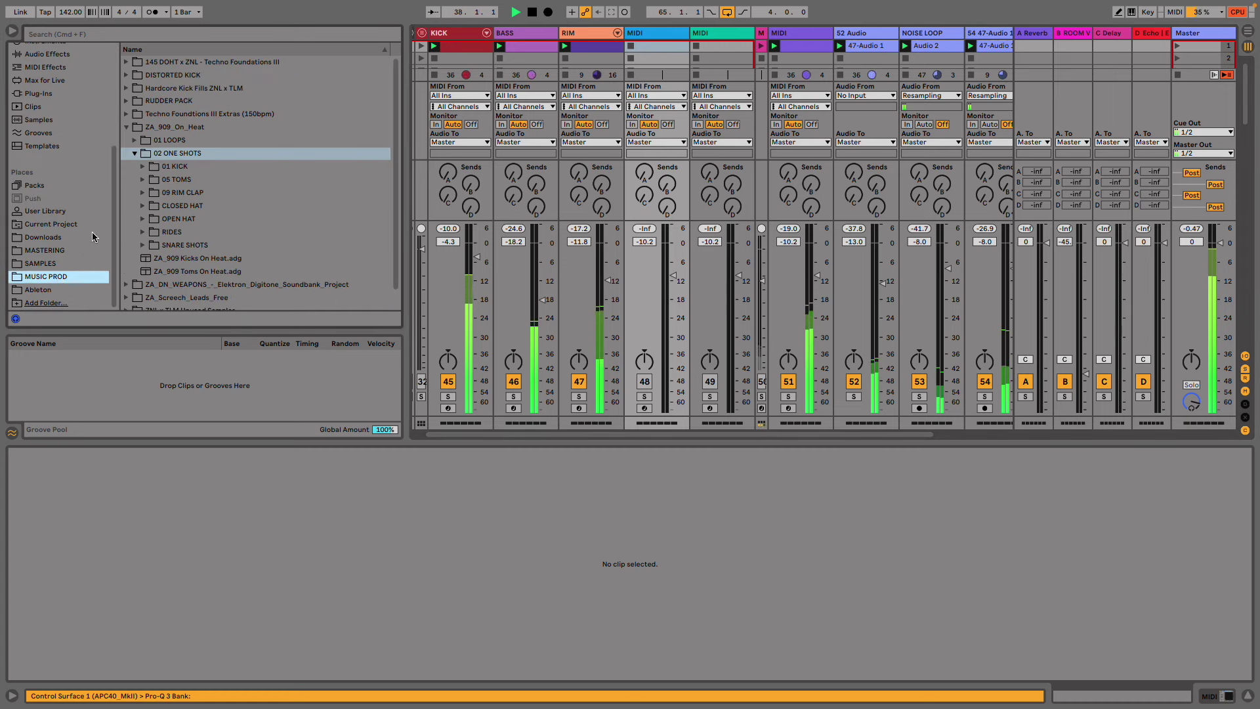
click(134, 154)
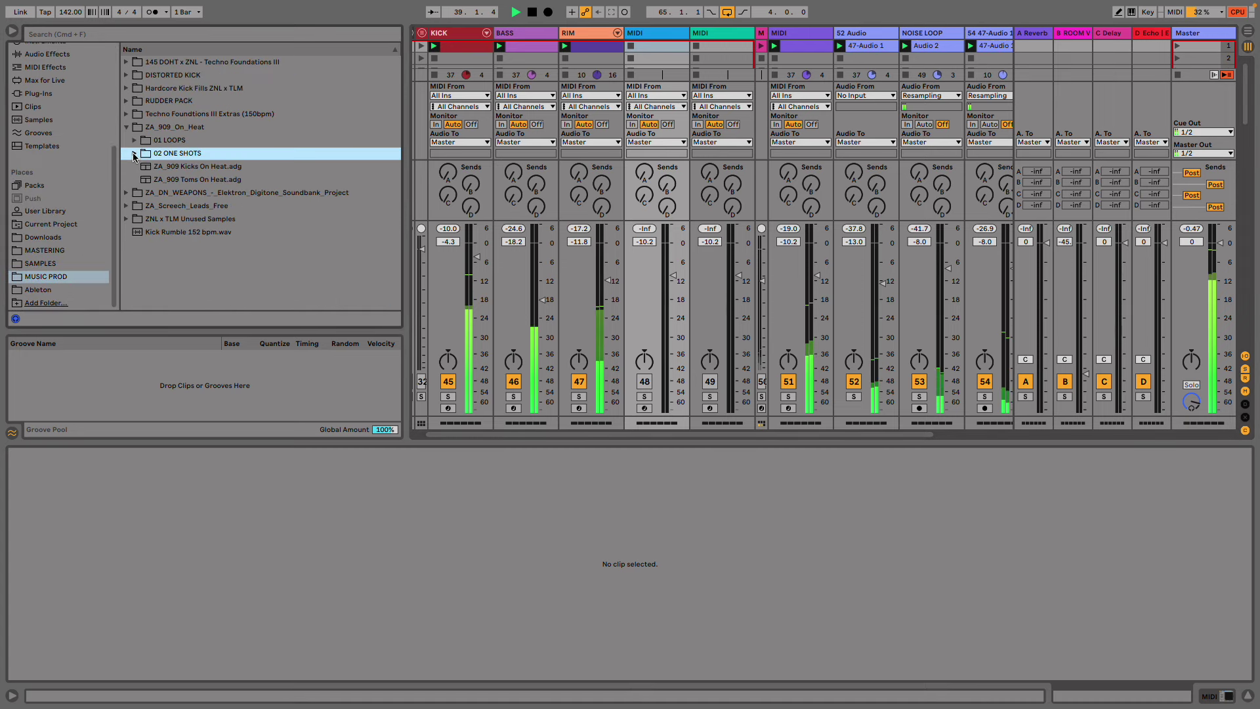
click(134, 153)
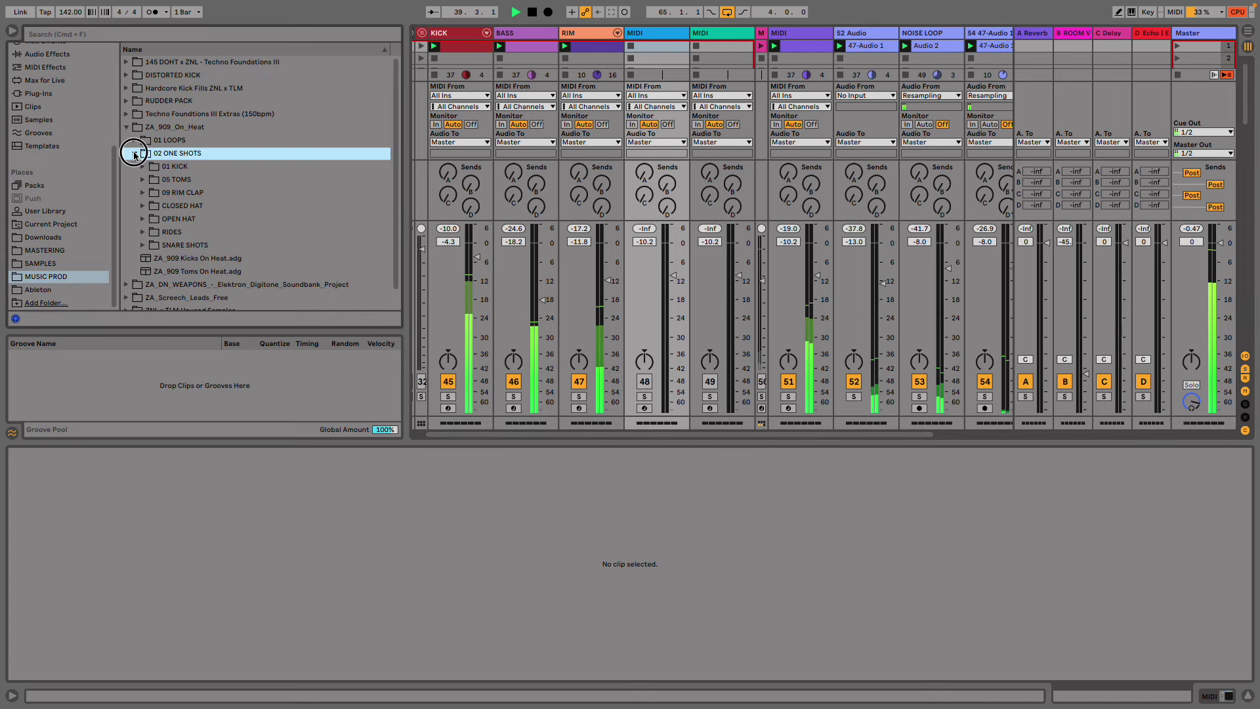
click(142, 207)
- Load ZA_909OH_Closed Hat Shot 001.wav as the instrument of the new MIDI track, before its Pro-Q 3
click(197, 218)
scroll(201, 222, down, 3)
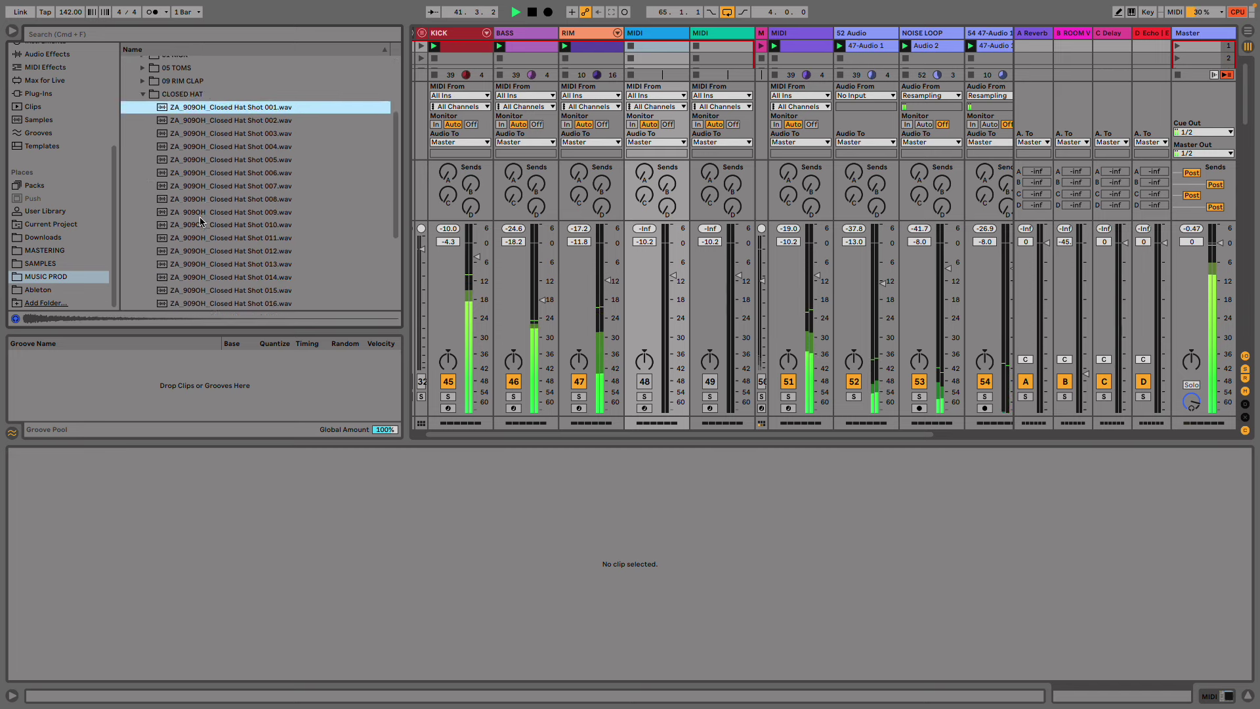
scroll(200, 222, down, 2)
super+click(229, 126)
super+click(229, 165)
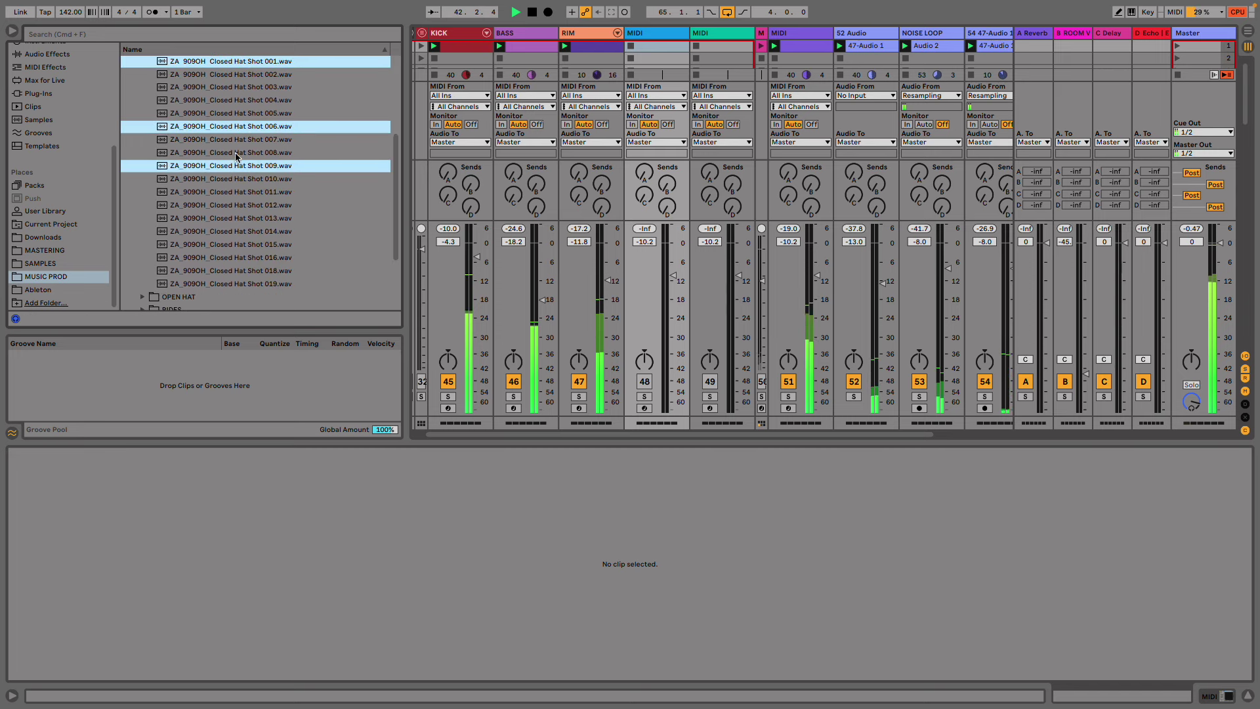
click(282, 74)
click(264, 62)
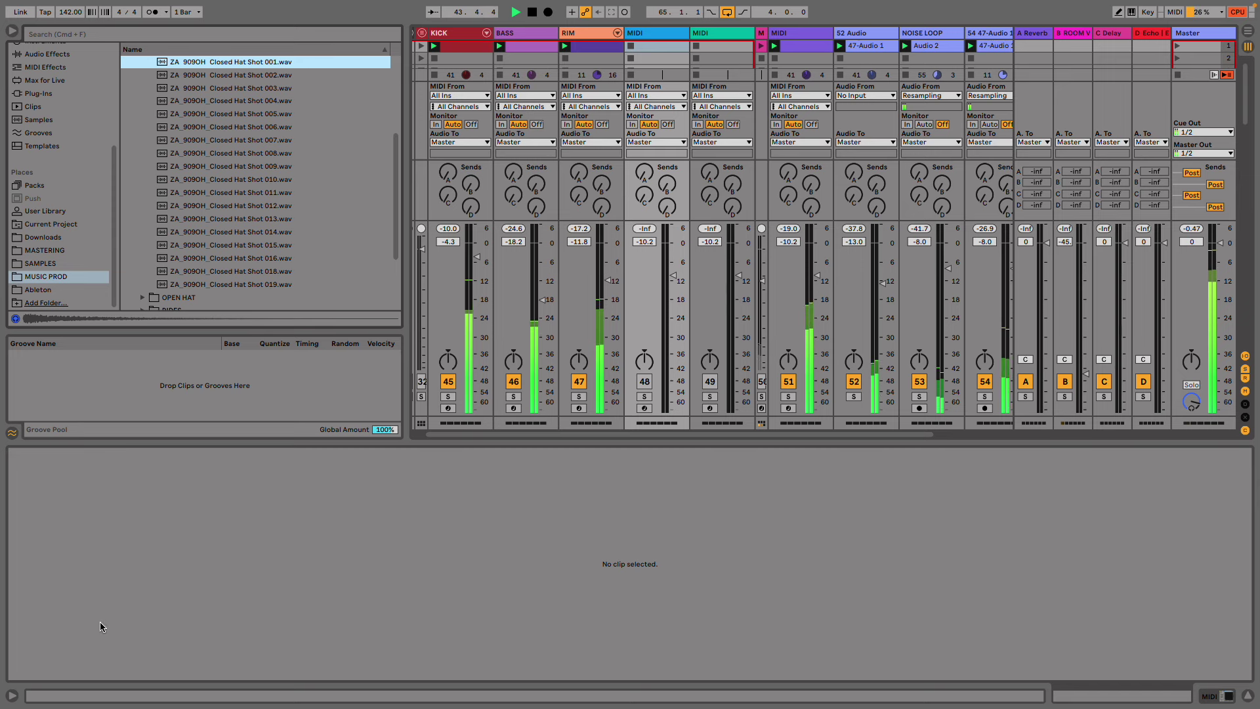
drag(220, 62, 655, 33)
click(654, 34)
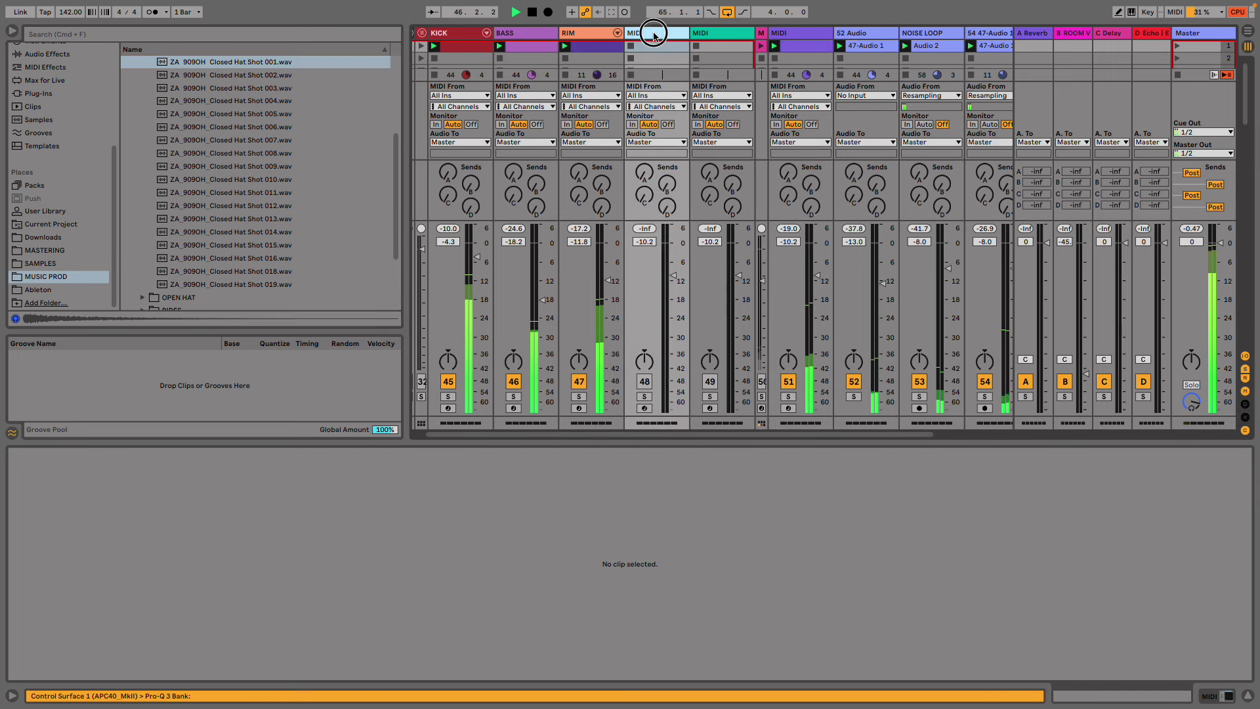
click(1209, 695)
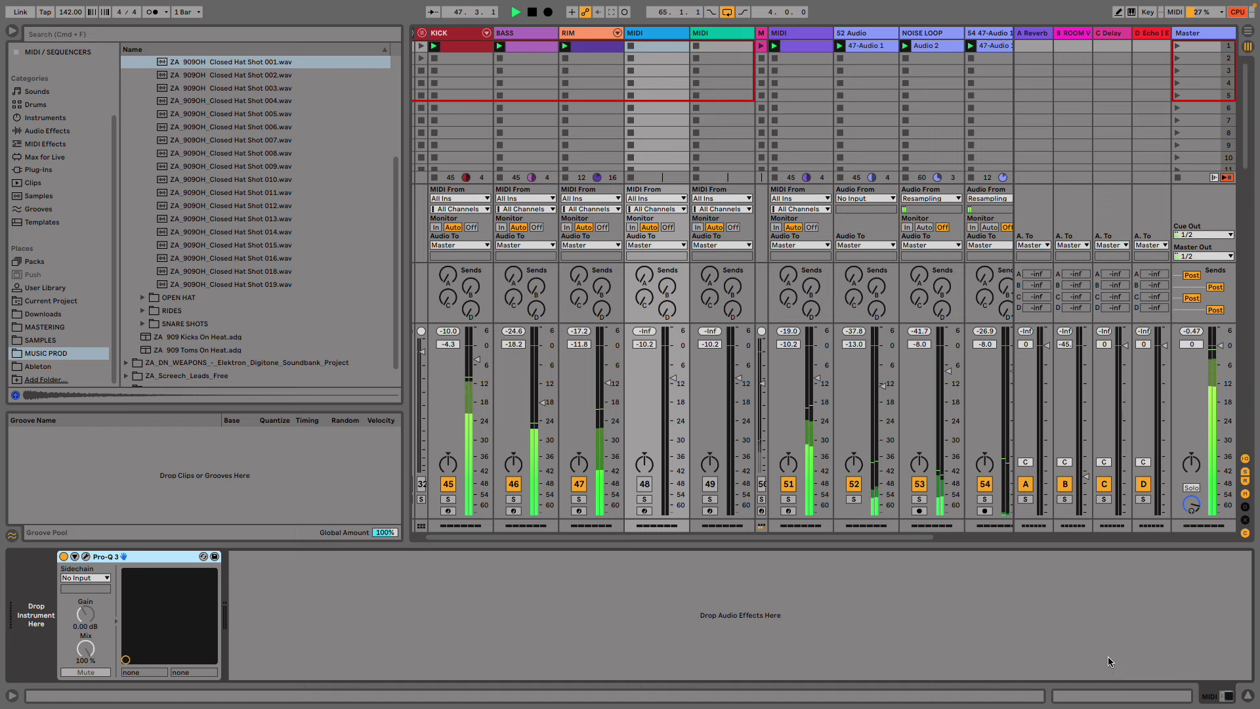
drag(181, 61, 33, 624)
double_click(288, 61)
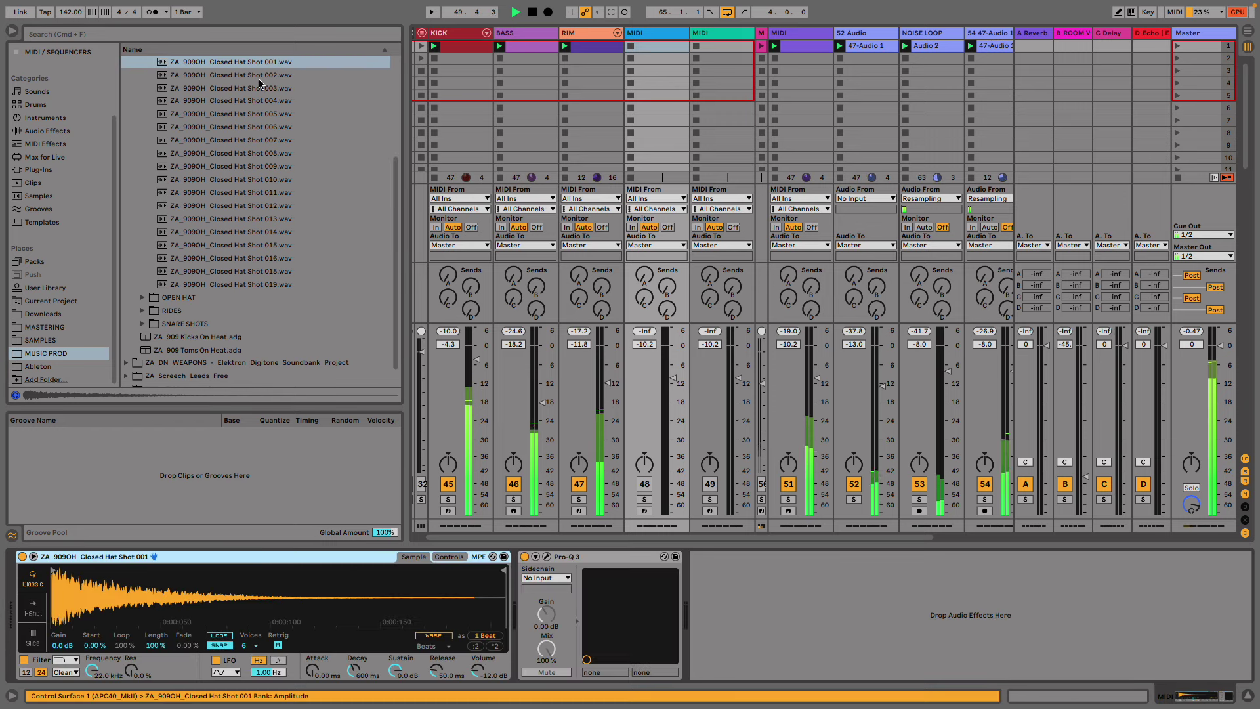
click(250, 74)
shift+click(245, 193)
drag(249, 75, 440, 517)
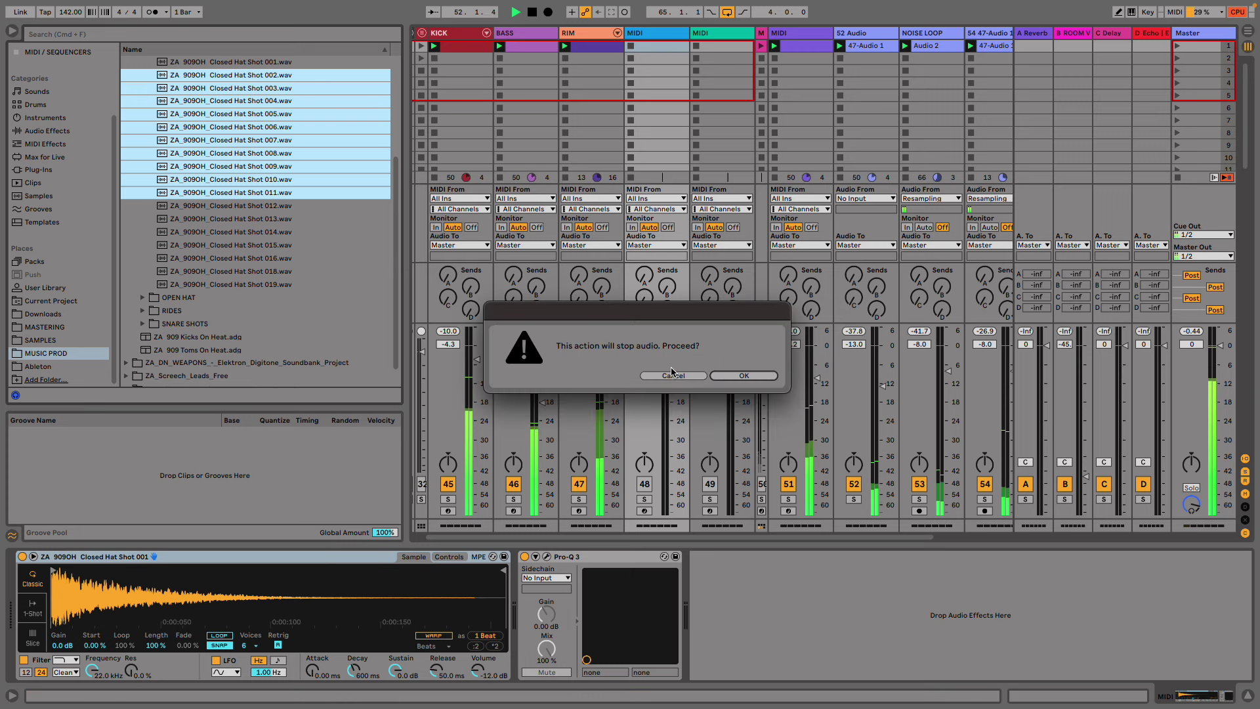
key(Escape)
- Group the closed hat Simpler into a Drum Rack and fill further pads with Closed Hat Shots 002 to 019
right_click(289, 555)
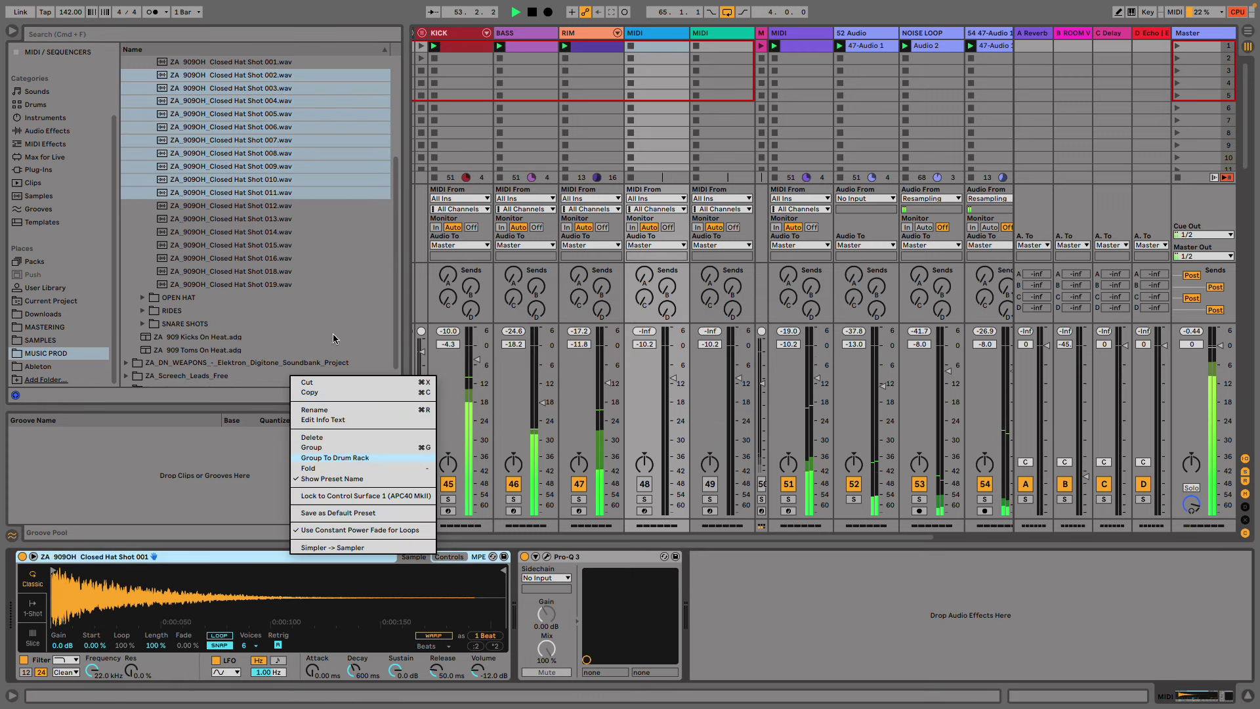
key(Return)
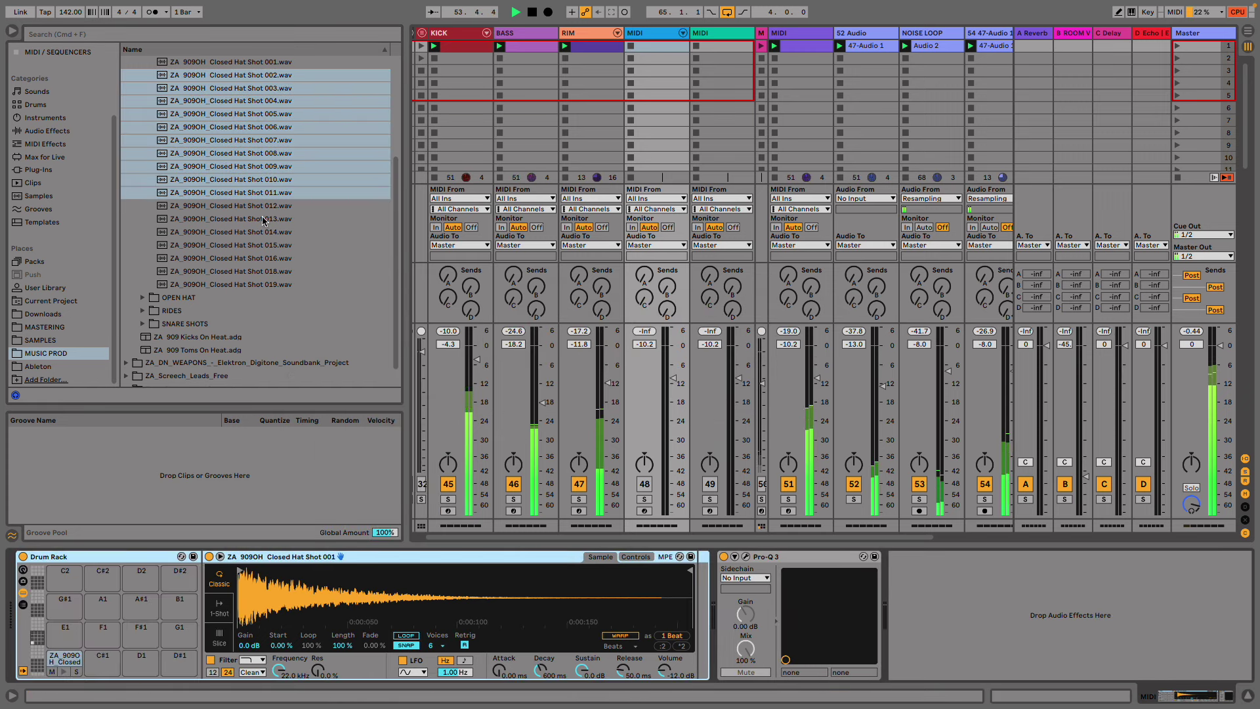
click(262, 75)
shift+click(269, 284)
drag(269, 284, 99, 660)
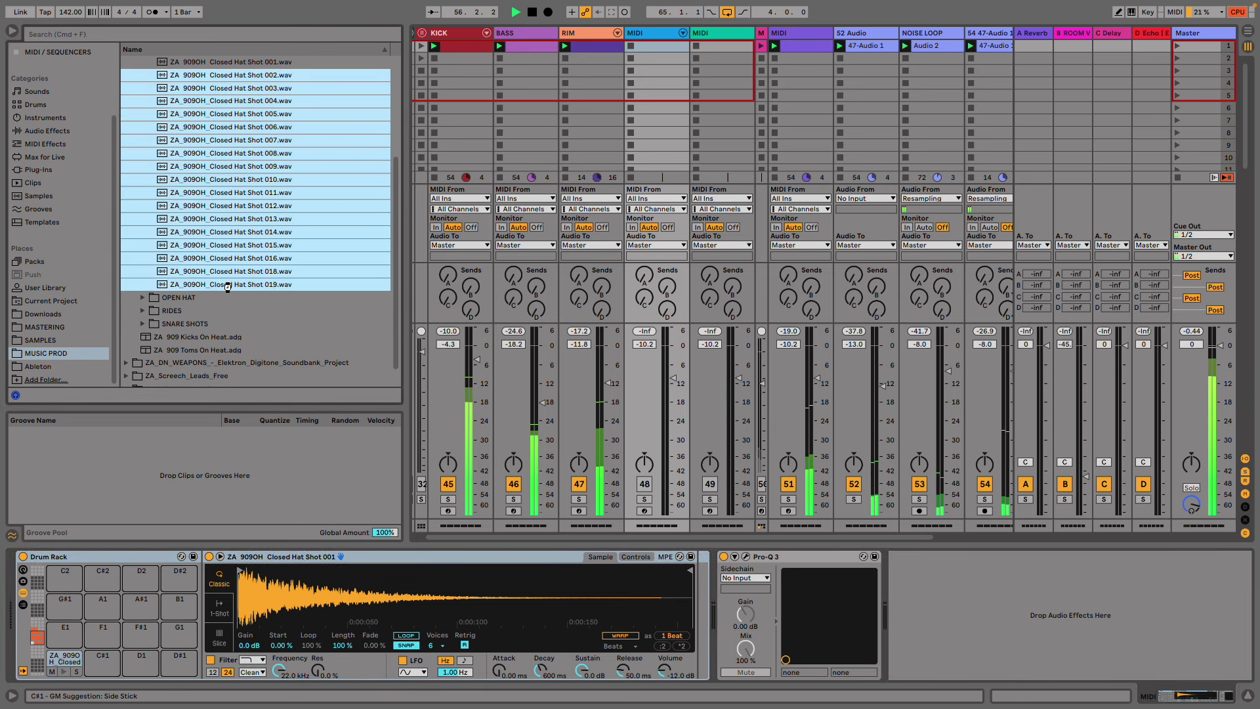
- Fill further Drum Rack pads with the one-shots from the OPEN HAT folder of ZA_909_On_Heat
click(143, 300)
click(256, 235)
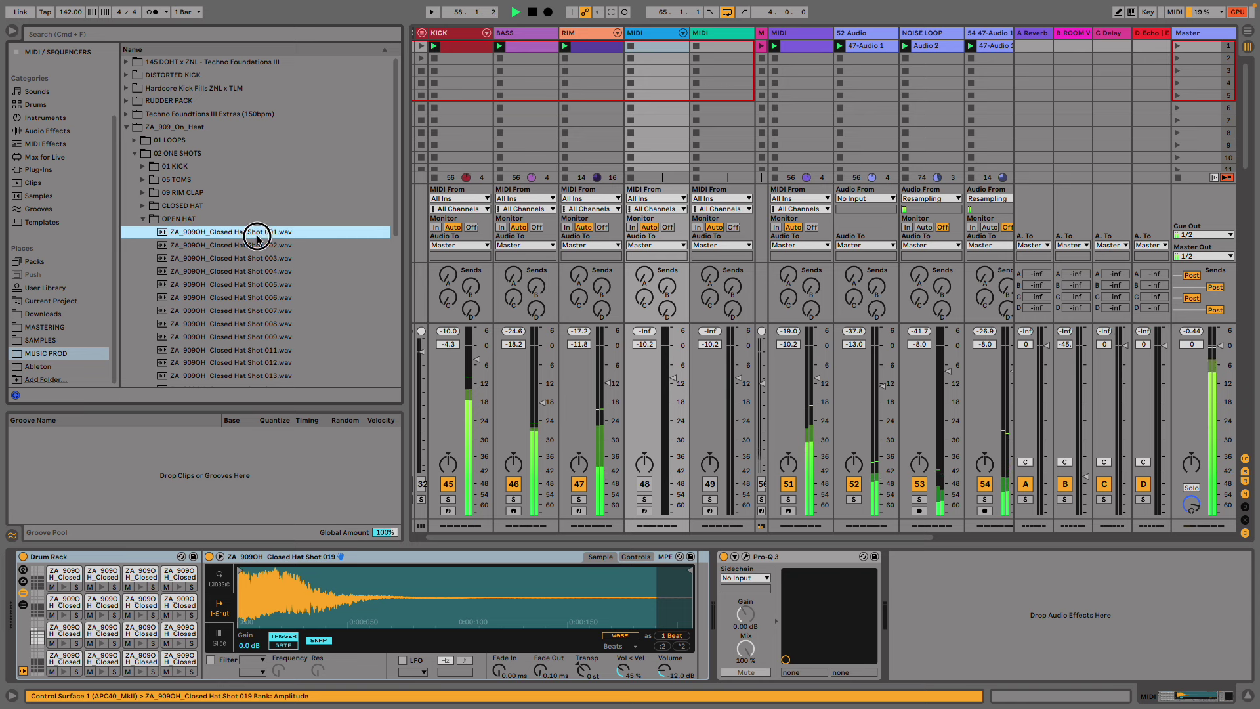
scroll(256, 246, down, 6)
shift+click(249, 295)
shift+click(248, 296)
drag(248, 296, 144, 662)
- Search all browser results for "snak", insert MDD SNAKE_V3.2.3.amxd before the Drum Rack, and clear the search
click(56, 33)
text(snak)
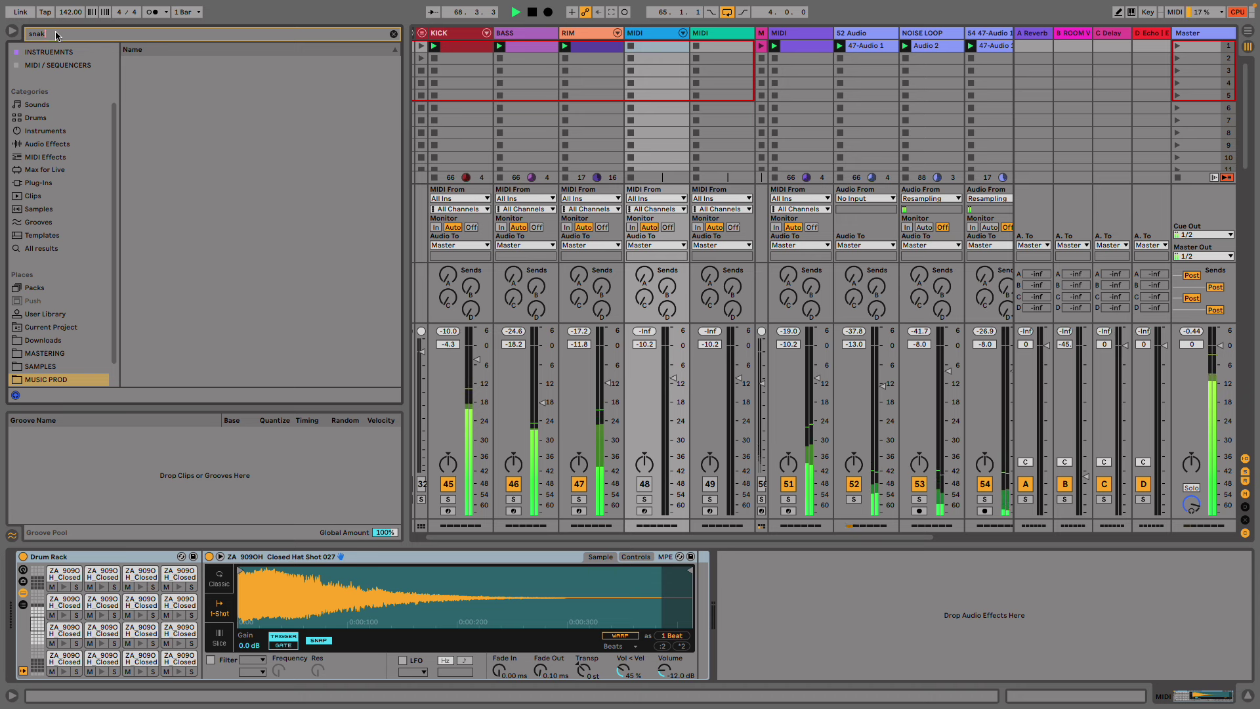
click(61, 248)
scroll(211, 355, down, 3)
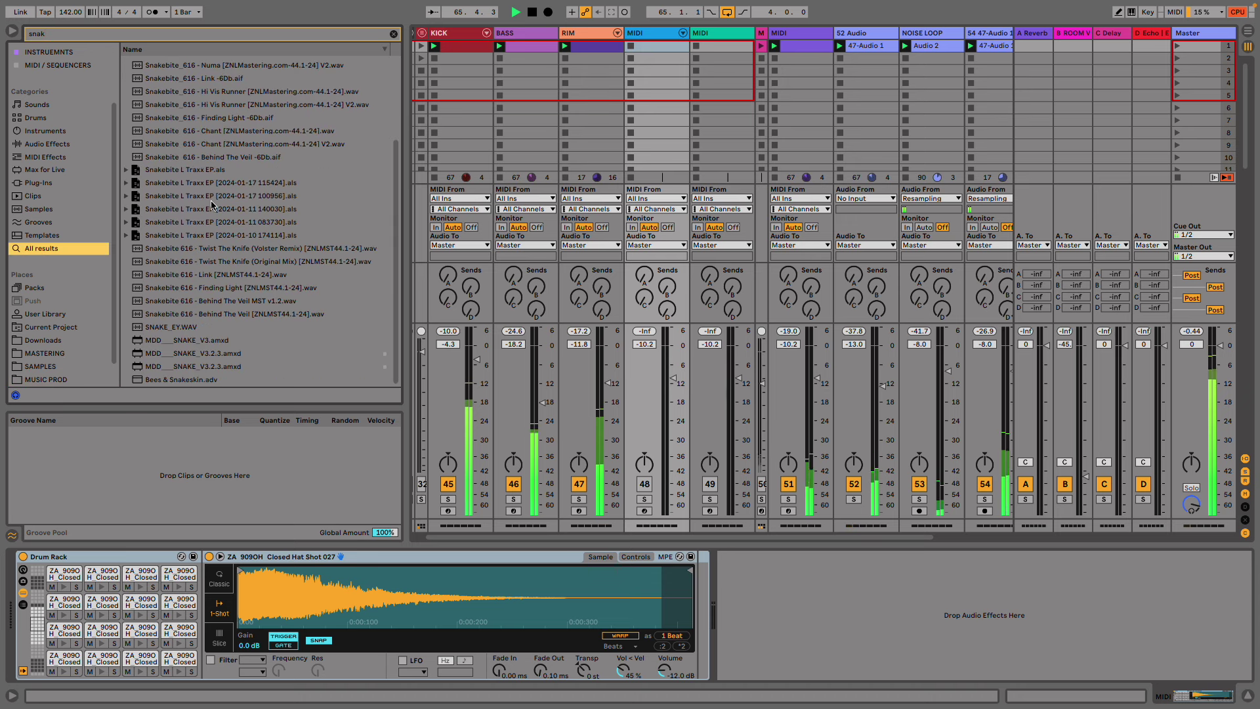
click(212, 356)
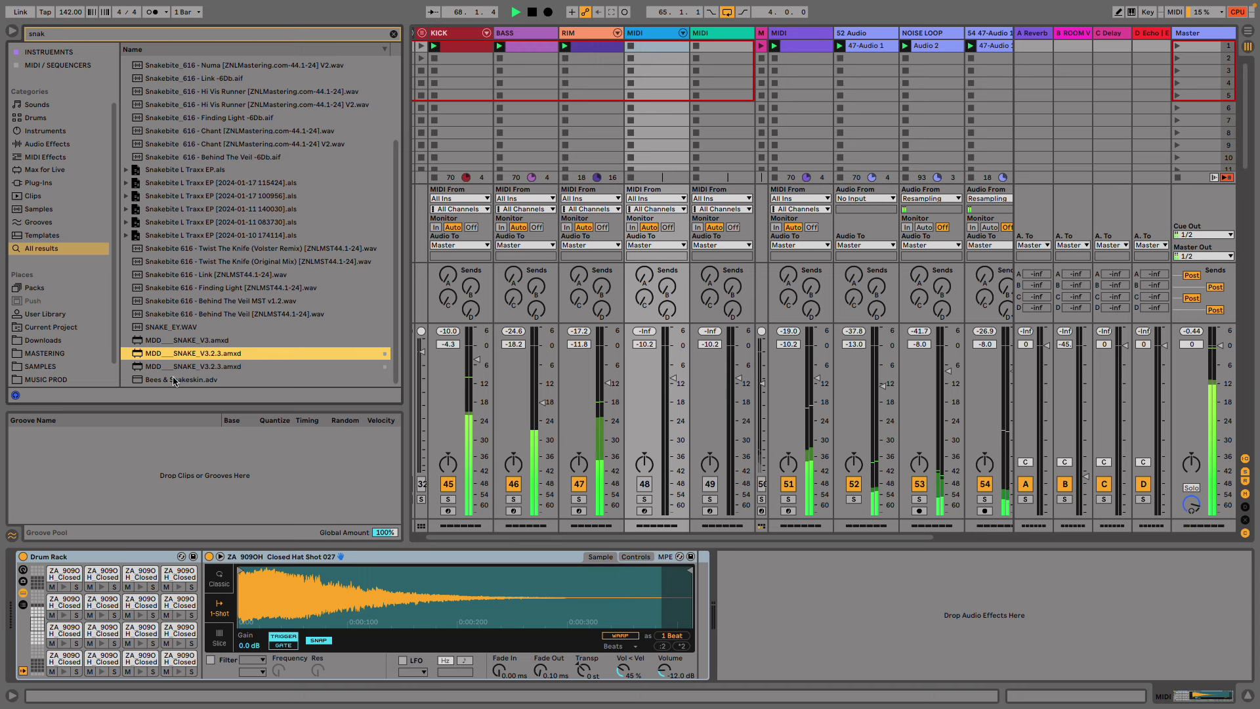
drag(191, 353, 21, 602)
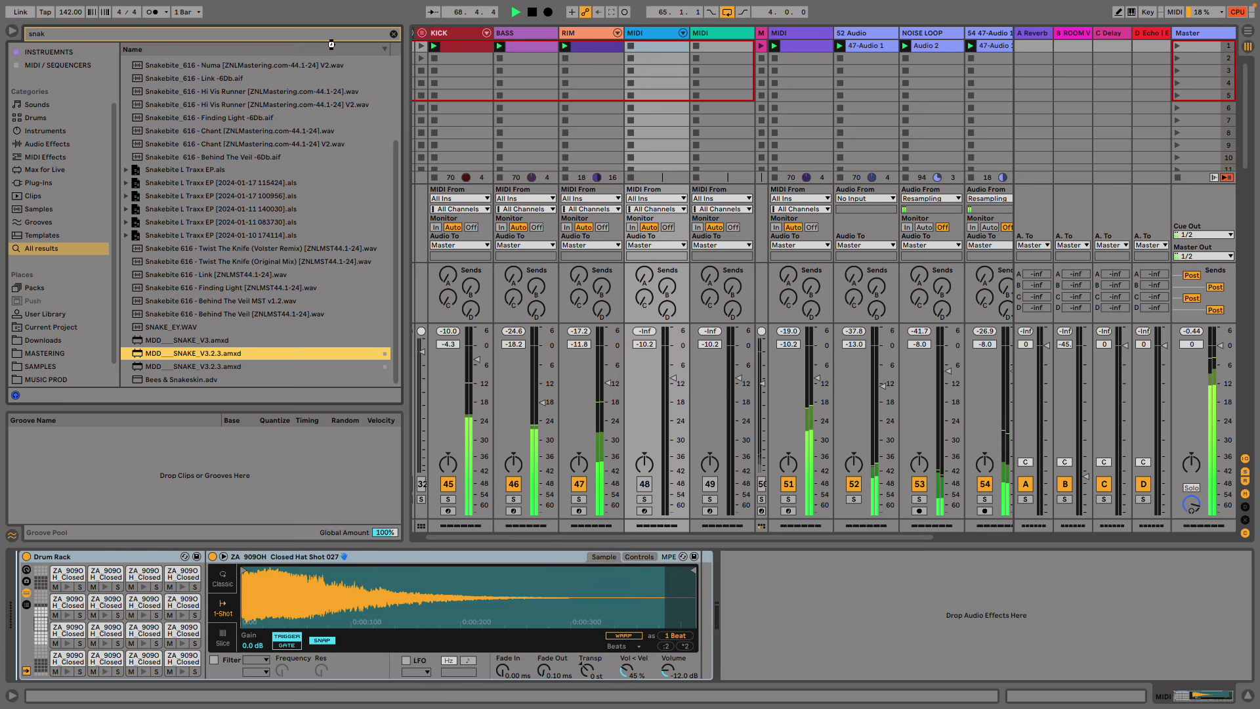
click(394, 34)
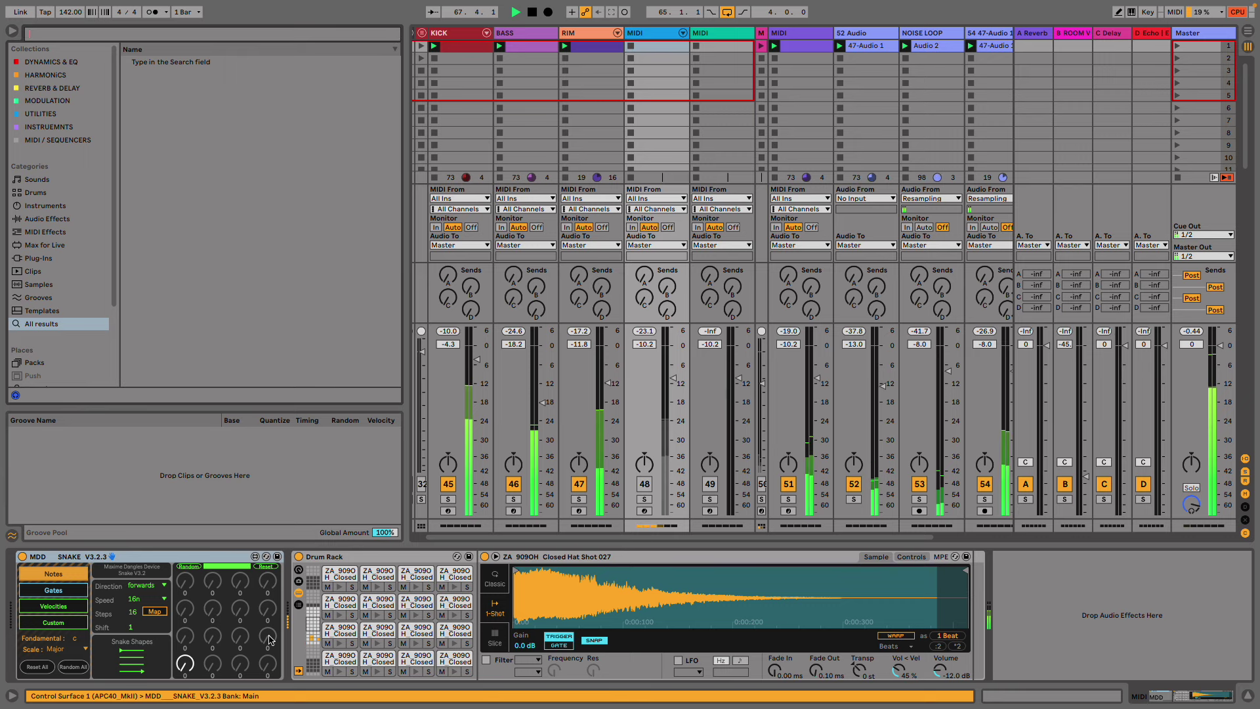
- Randomize Snake's sixteen step values within a narrower range and activate the hat track
click(58, 577)
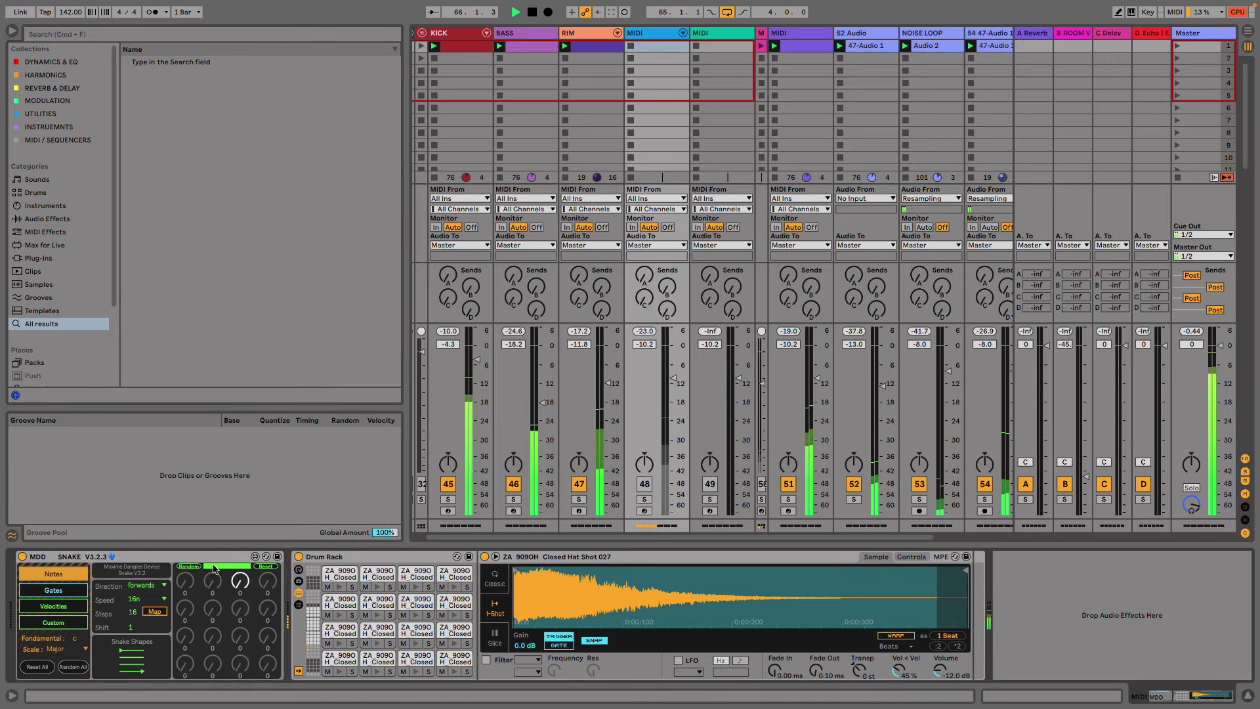
click(188, 566)
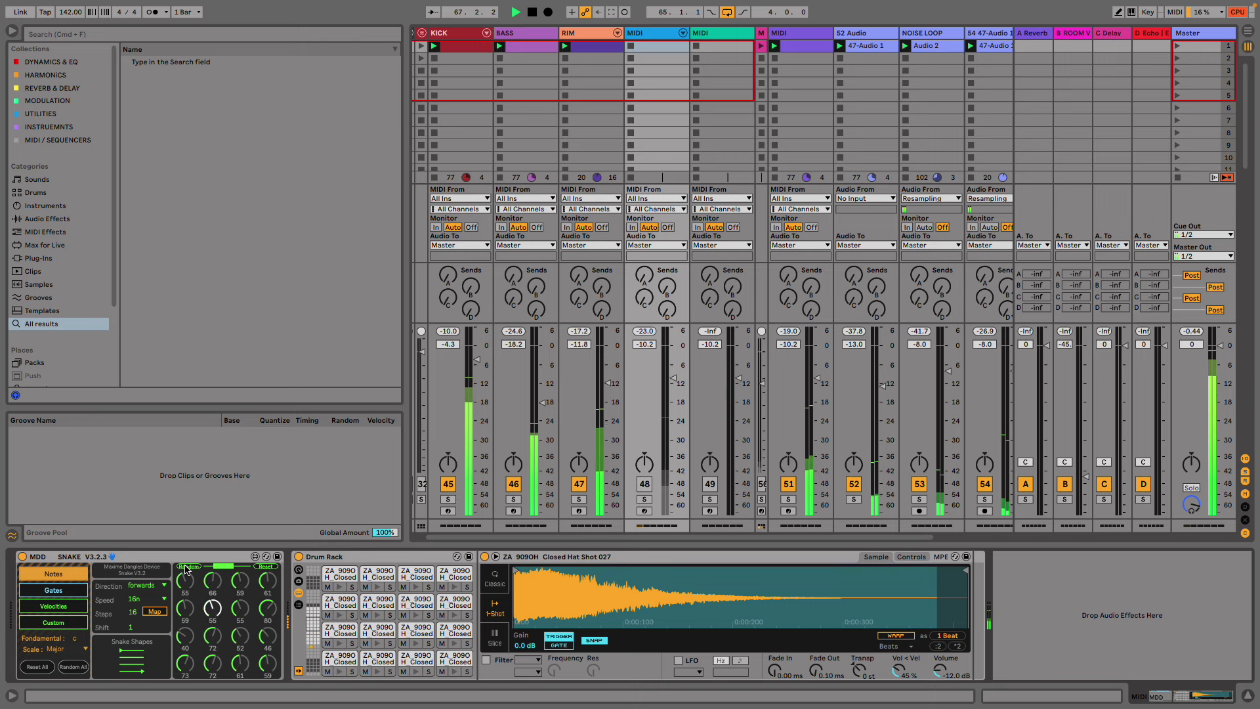
click(186, 567)
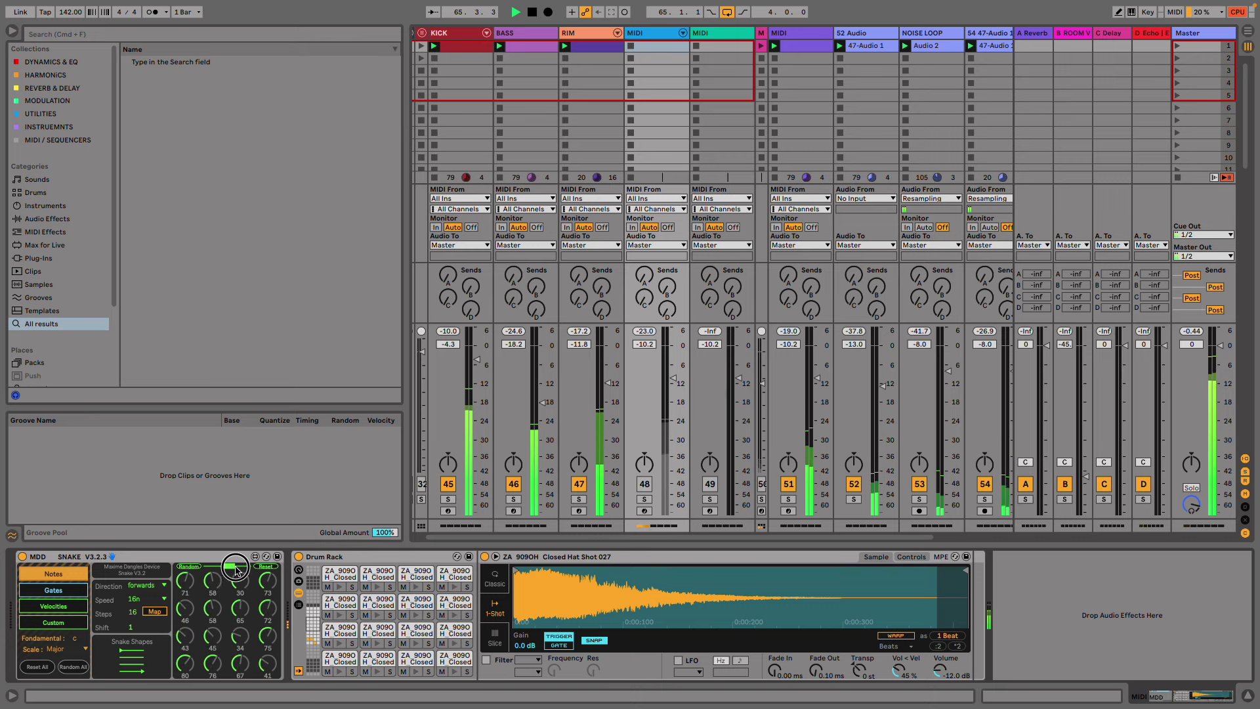
click(187, 567)
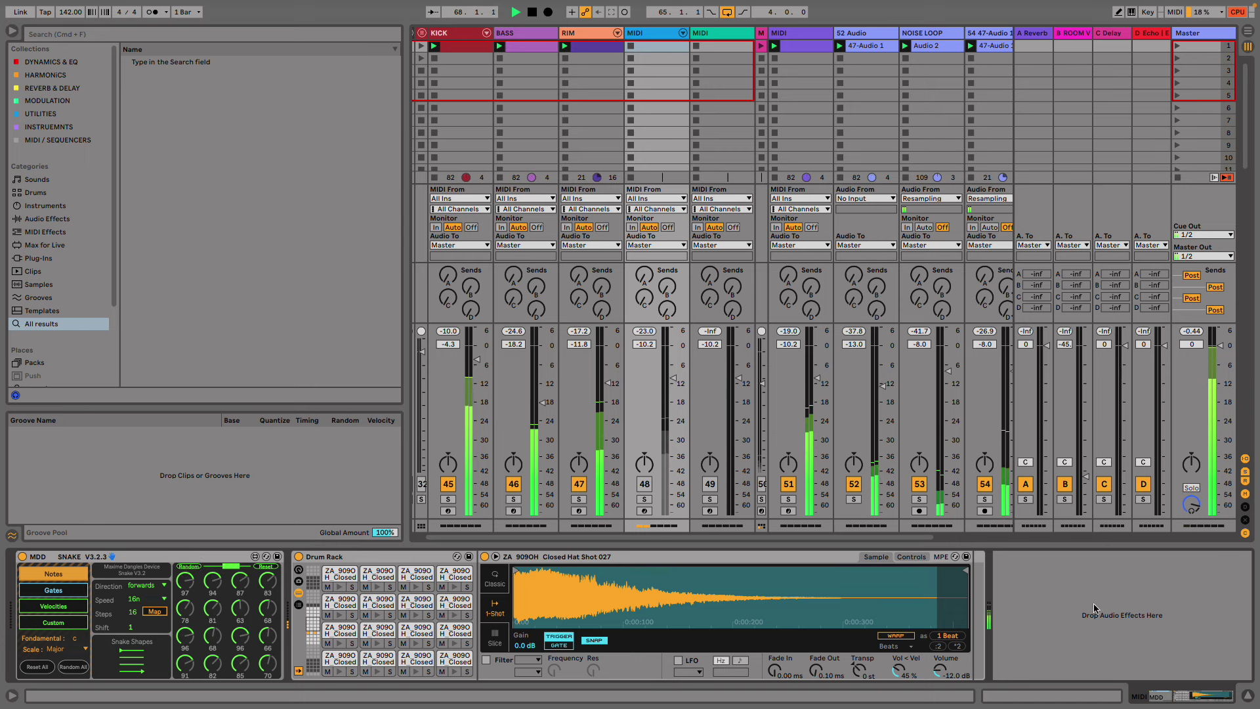
click(644, 485)
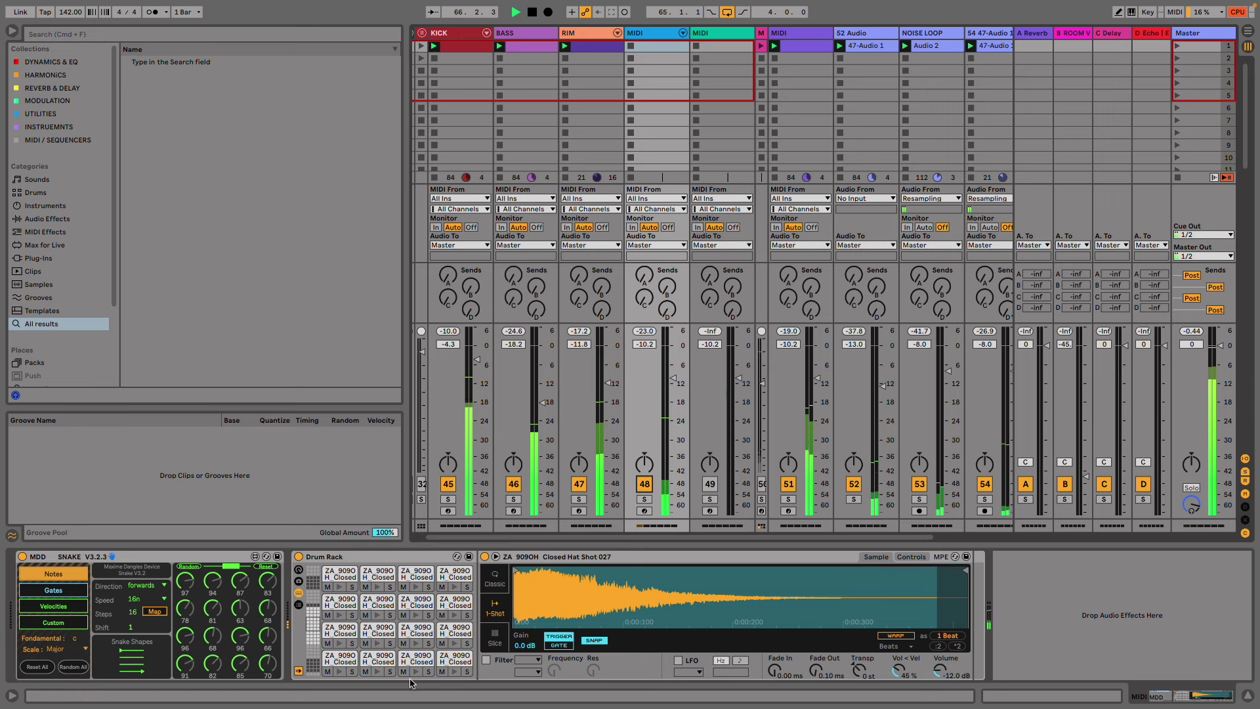
click(337, 659)
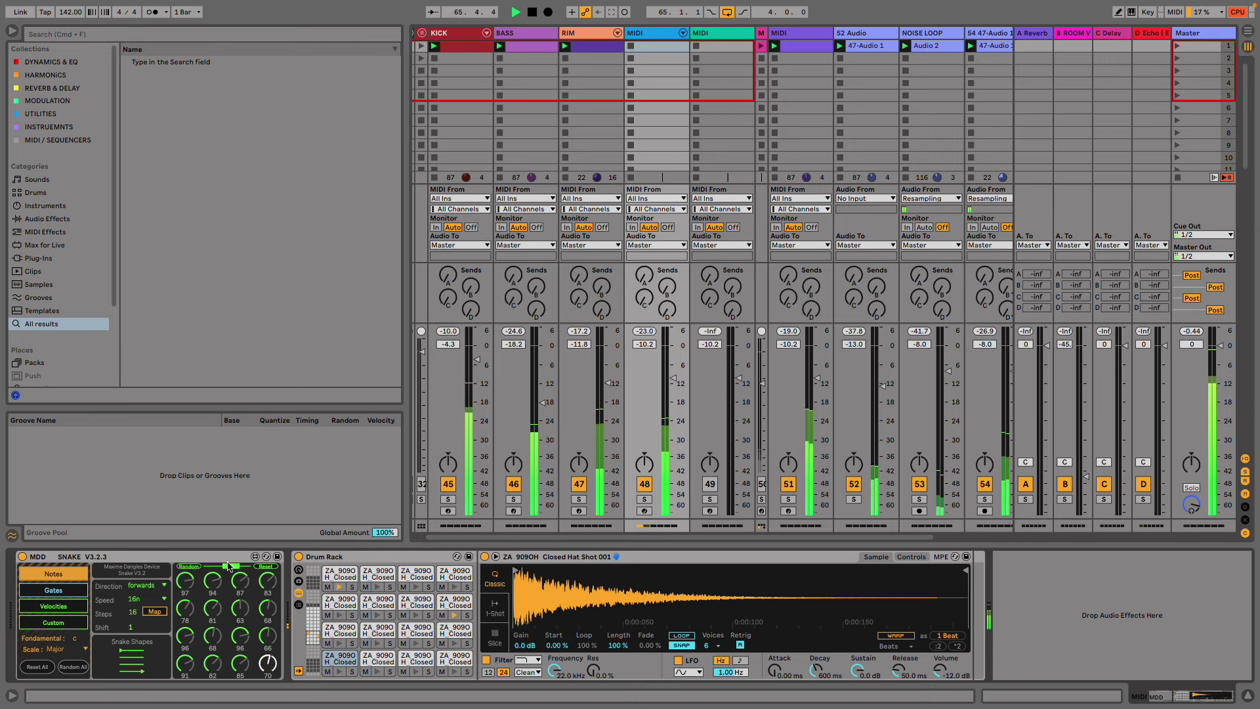
- Shift Snake's randomization range upward and randomize its step values again
click(197, 568)
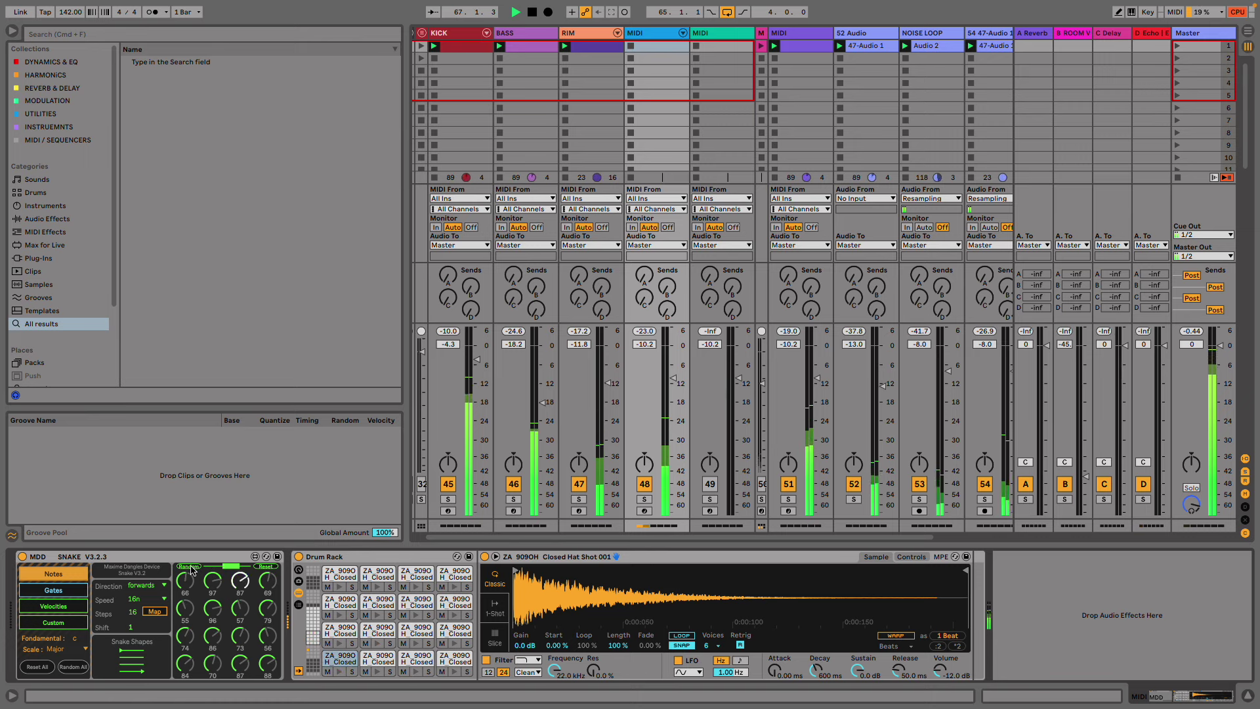
click(188, 567)
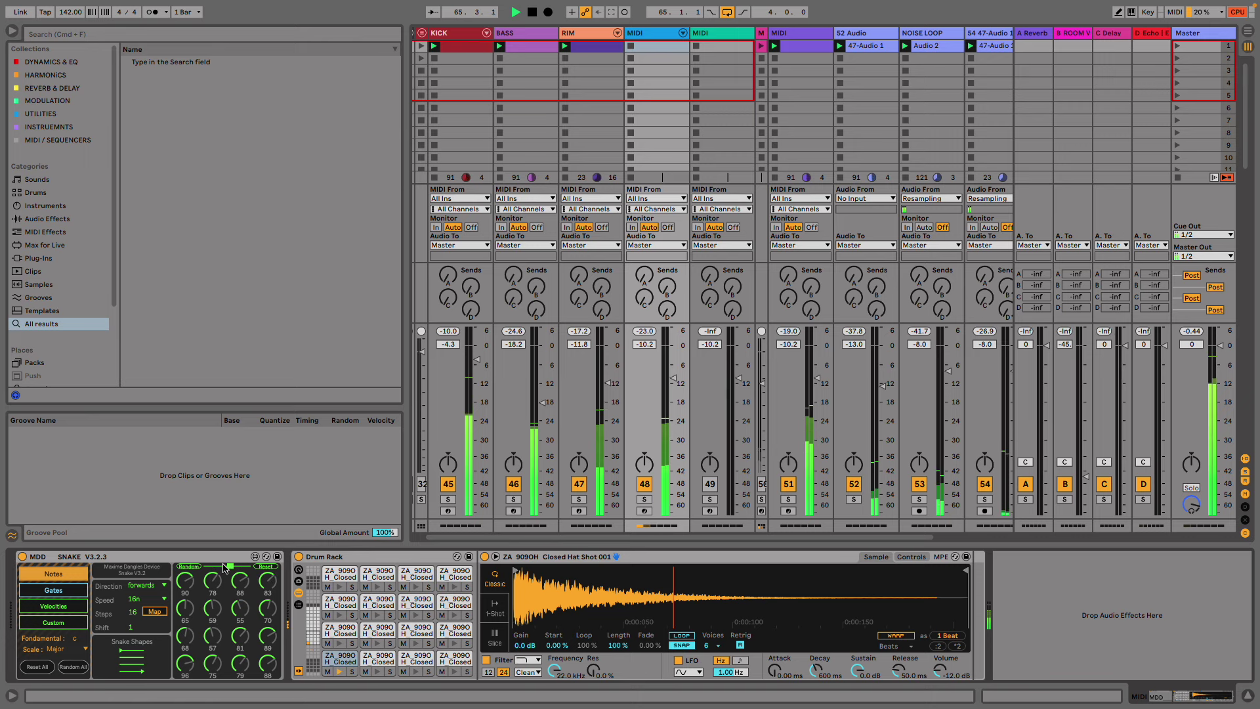
click(193, 567)
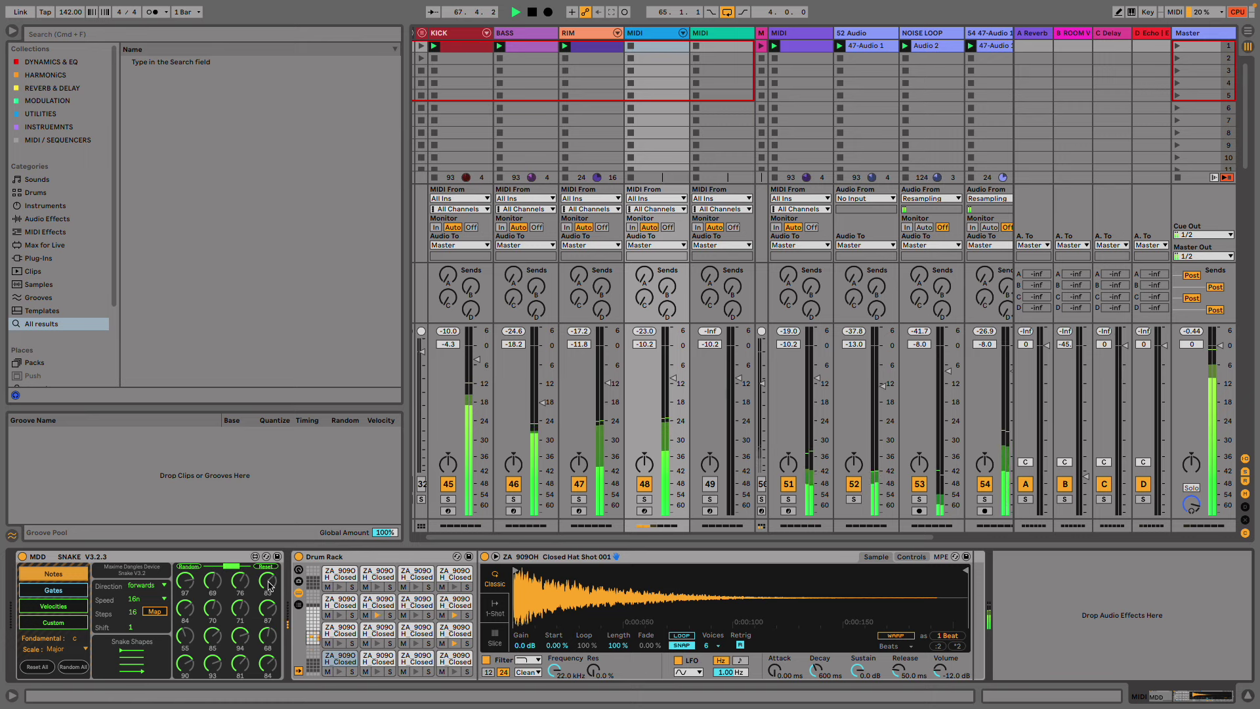
drag(239, 566, 250, 567)
click(188, 567)
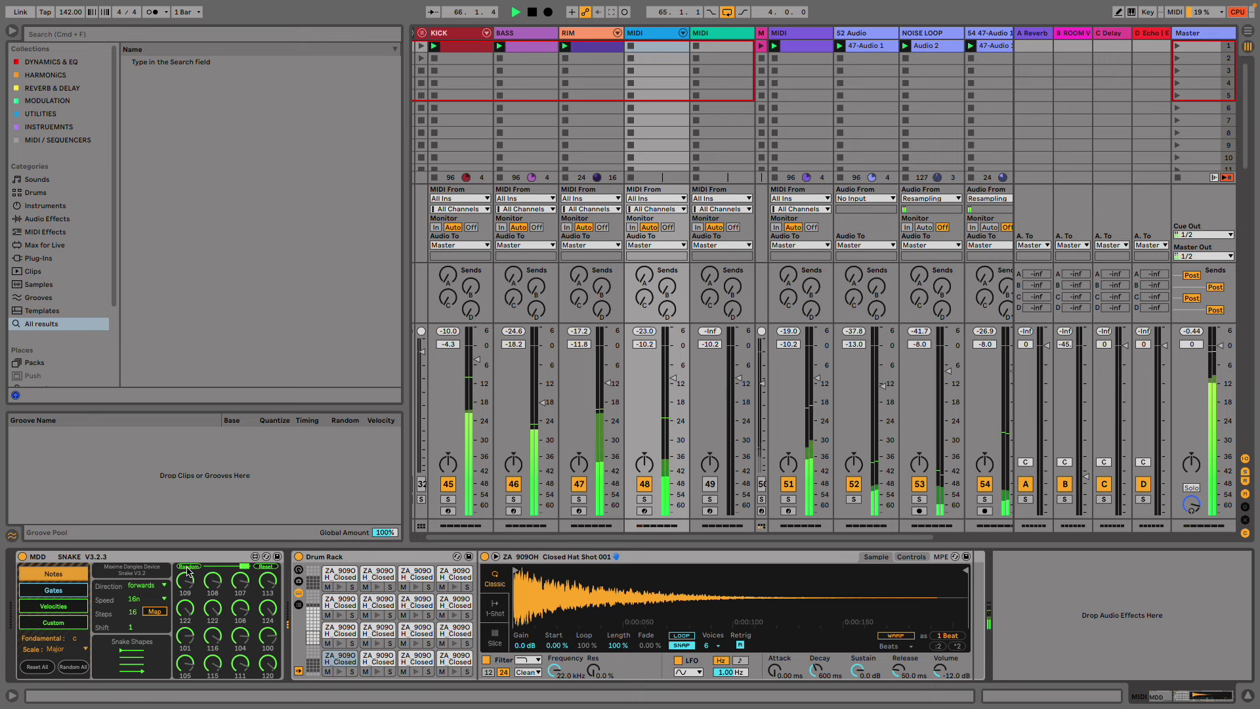
click(188, 567)
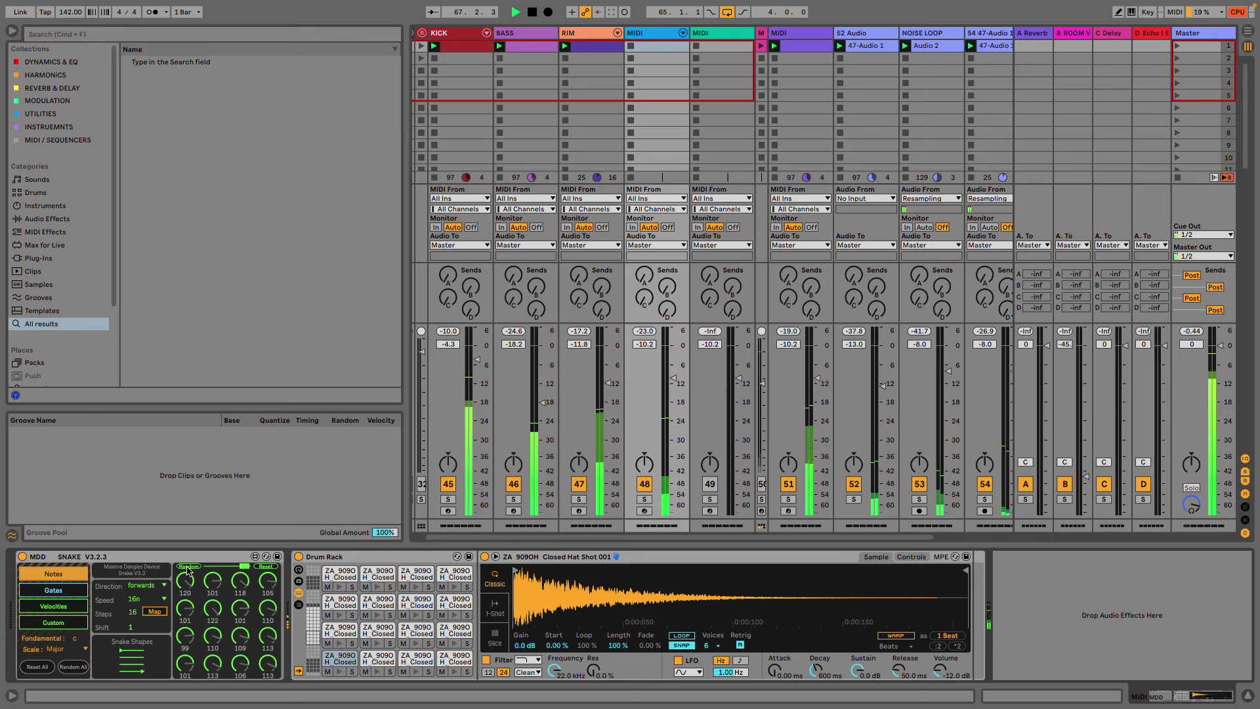
- Check Snake's gates, randomize its step velocities, and return to the note sequence
click(54, 590)
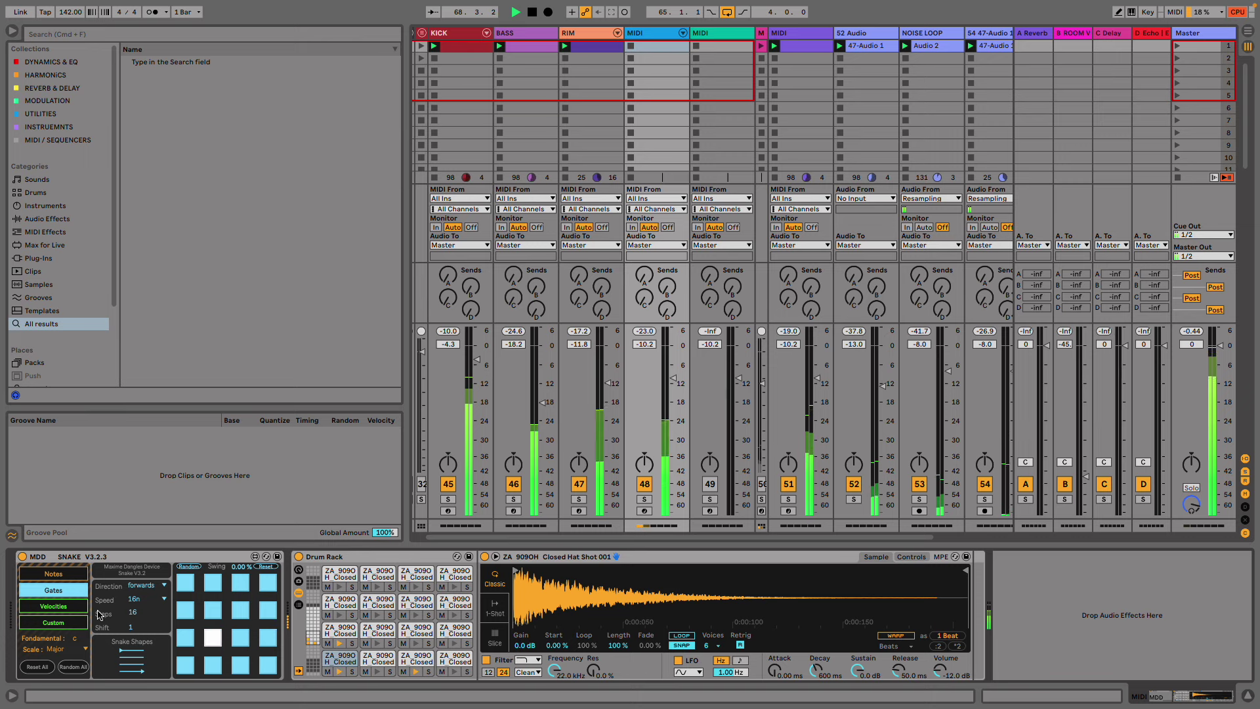
click(70, 609)
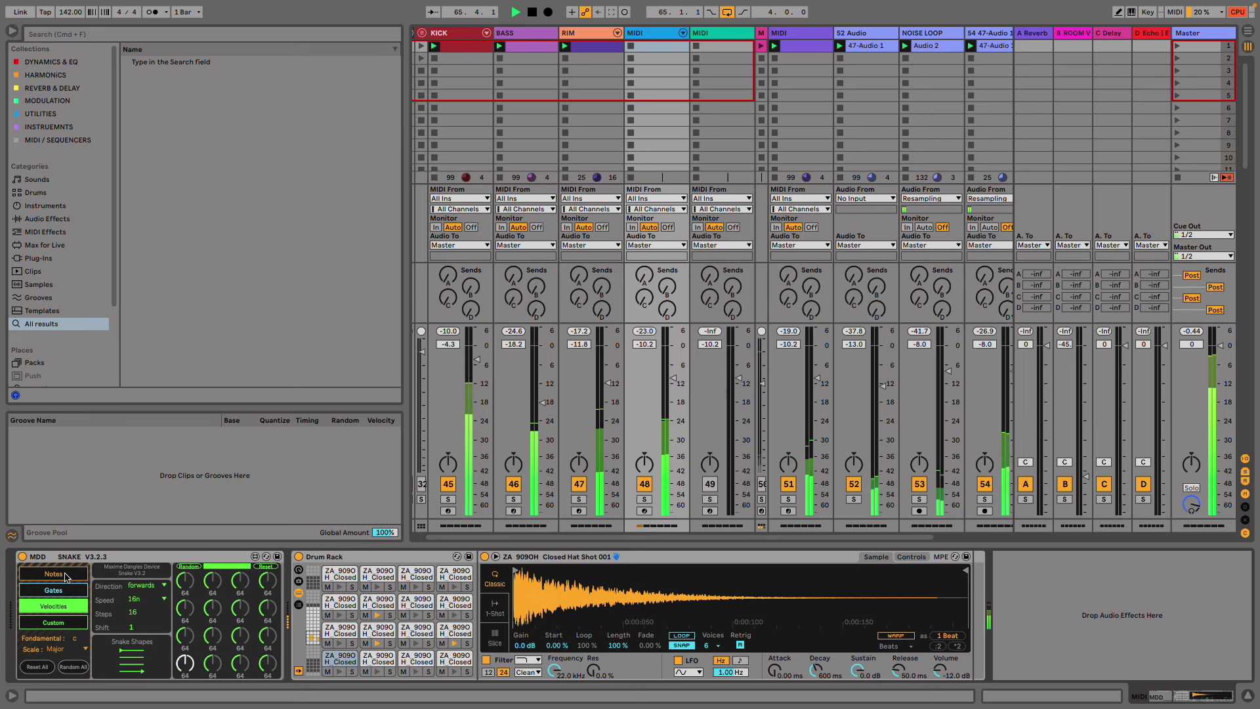
click(65, 575)
click(62, 606)
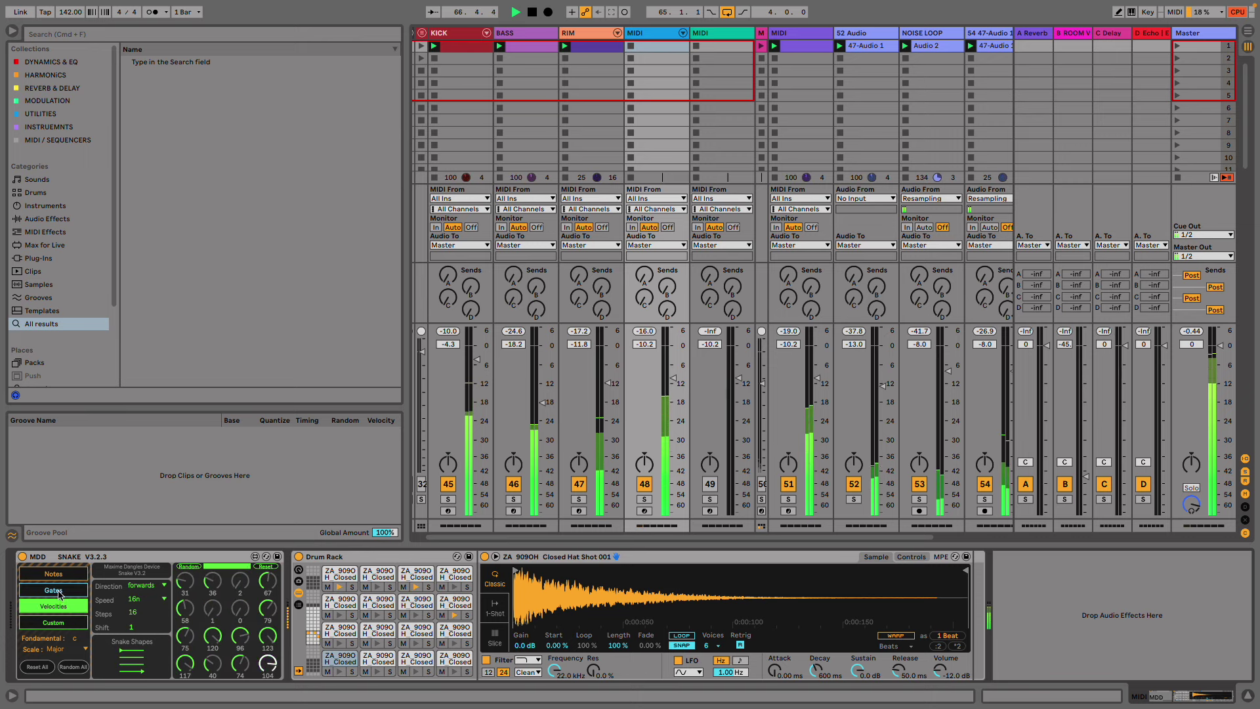
click(49, 575)
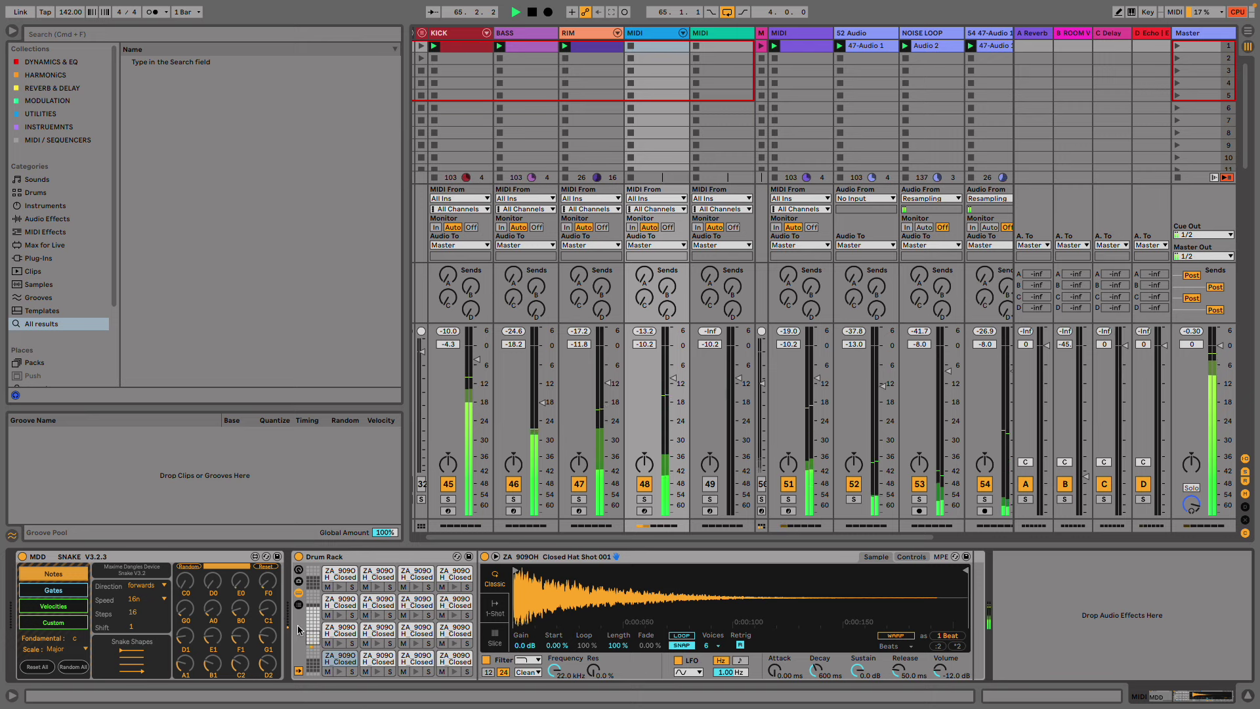
- Randomize Snake's notes repeatedly, limiting the range to a narrower, lower span that reaches the filled Drum Rack pads
click(318, 626)
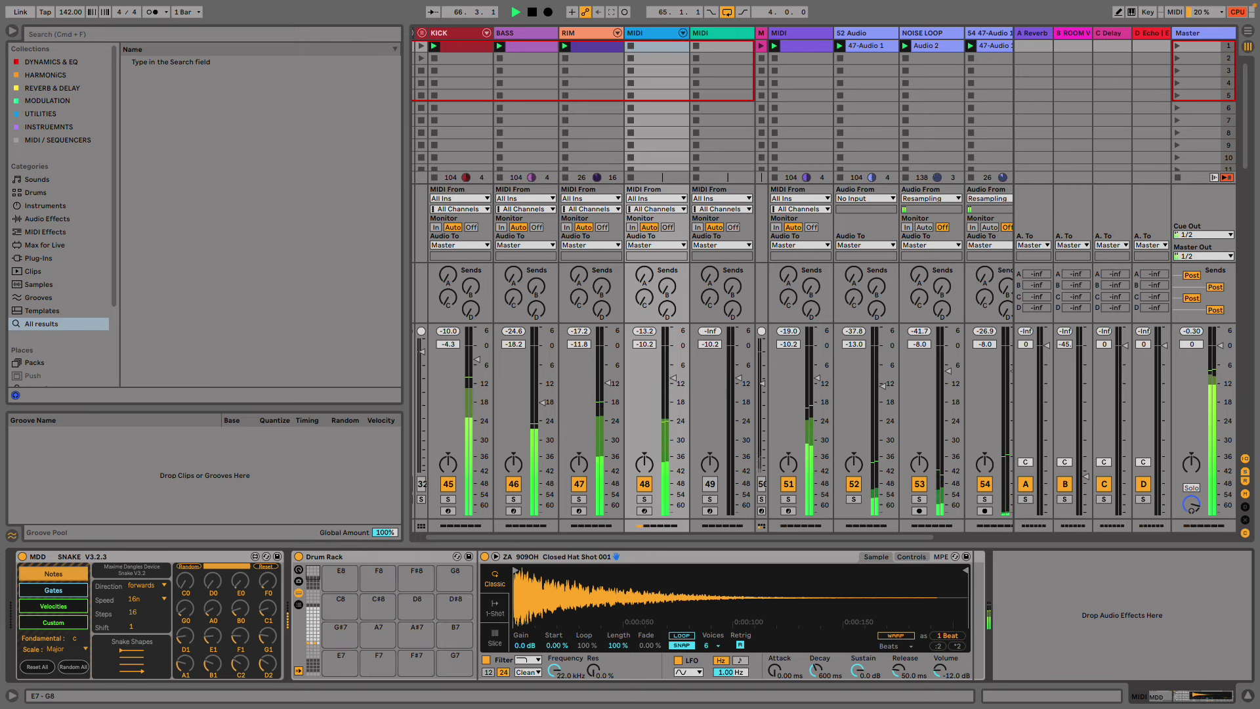
click(313, 639)
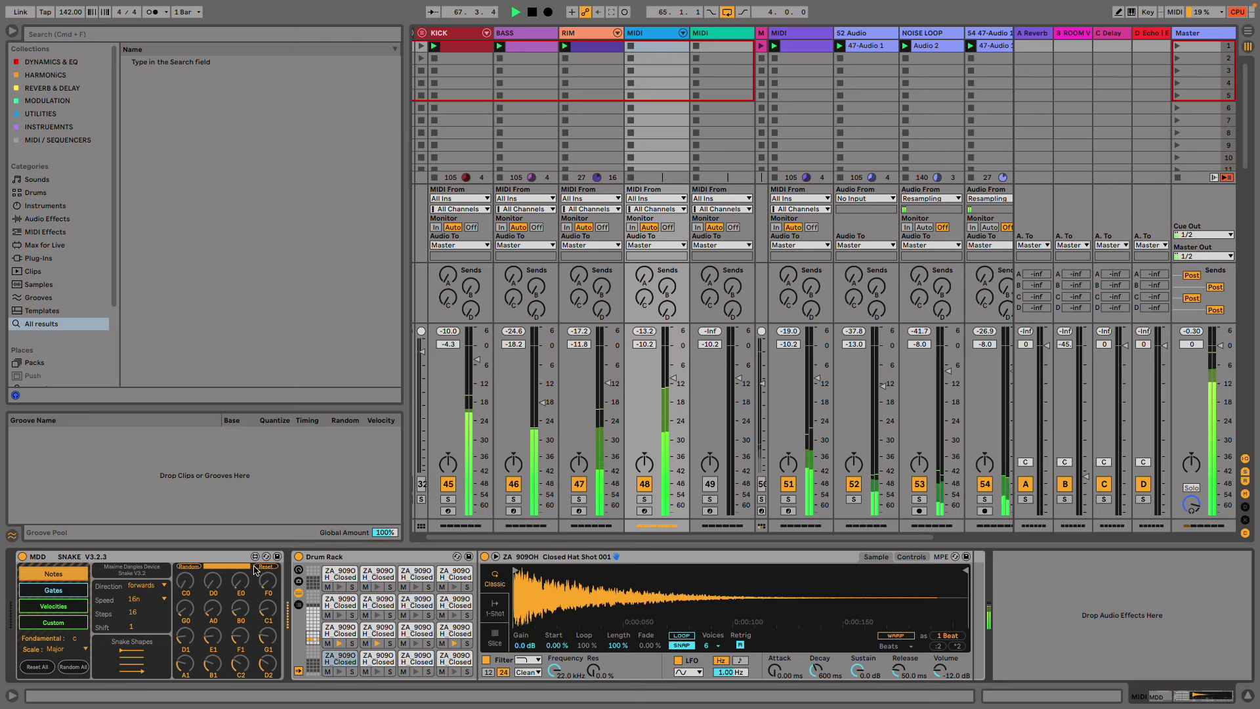
click(195, 567)
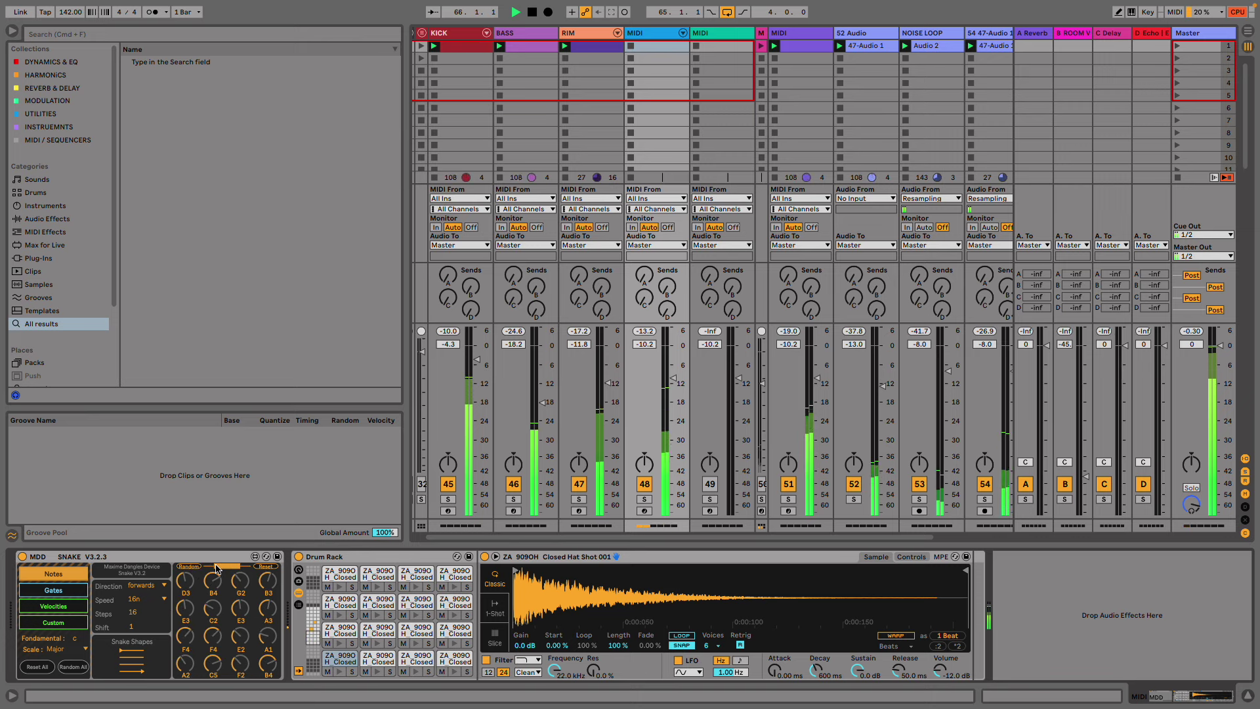
click(193, 567)
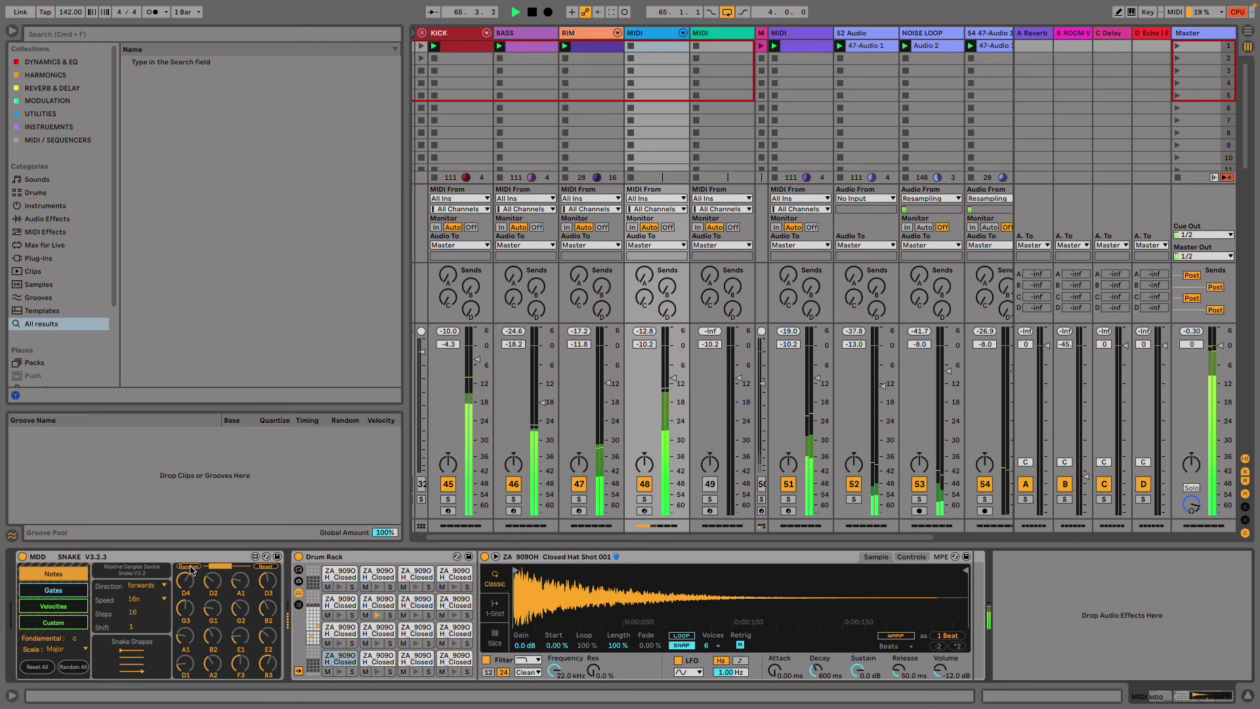
click(191, 568)
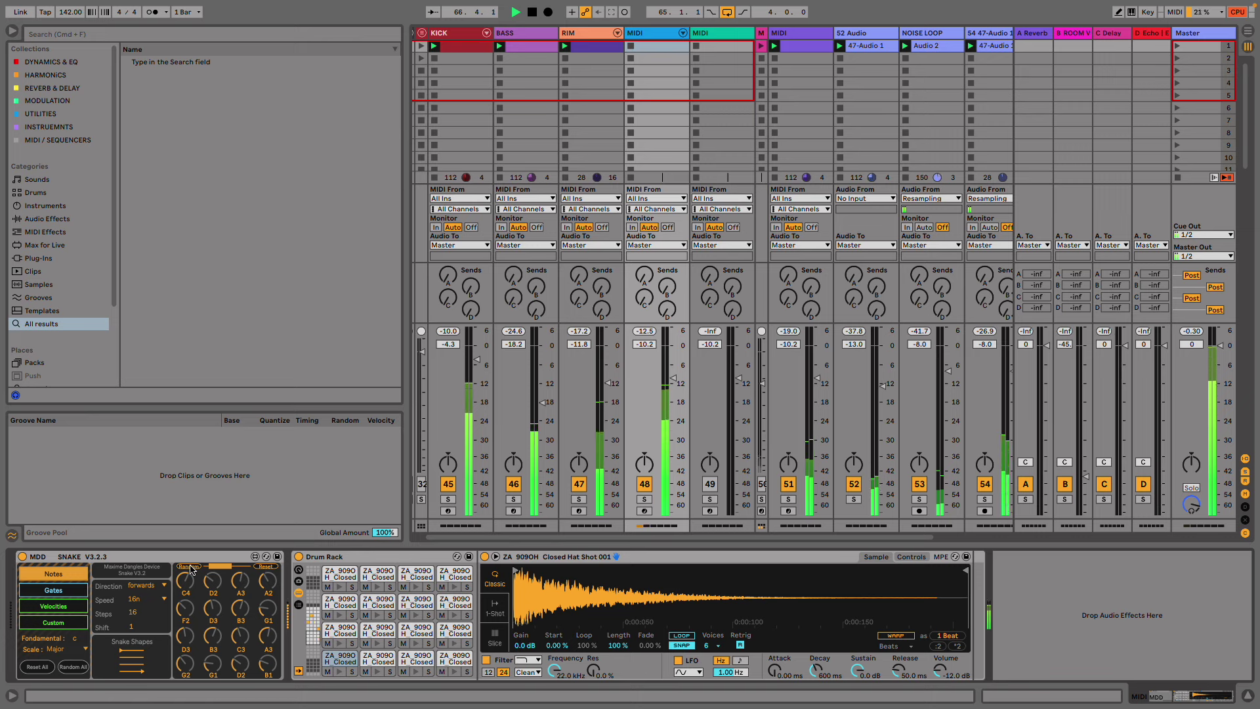
click(191, 568)
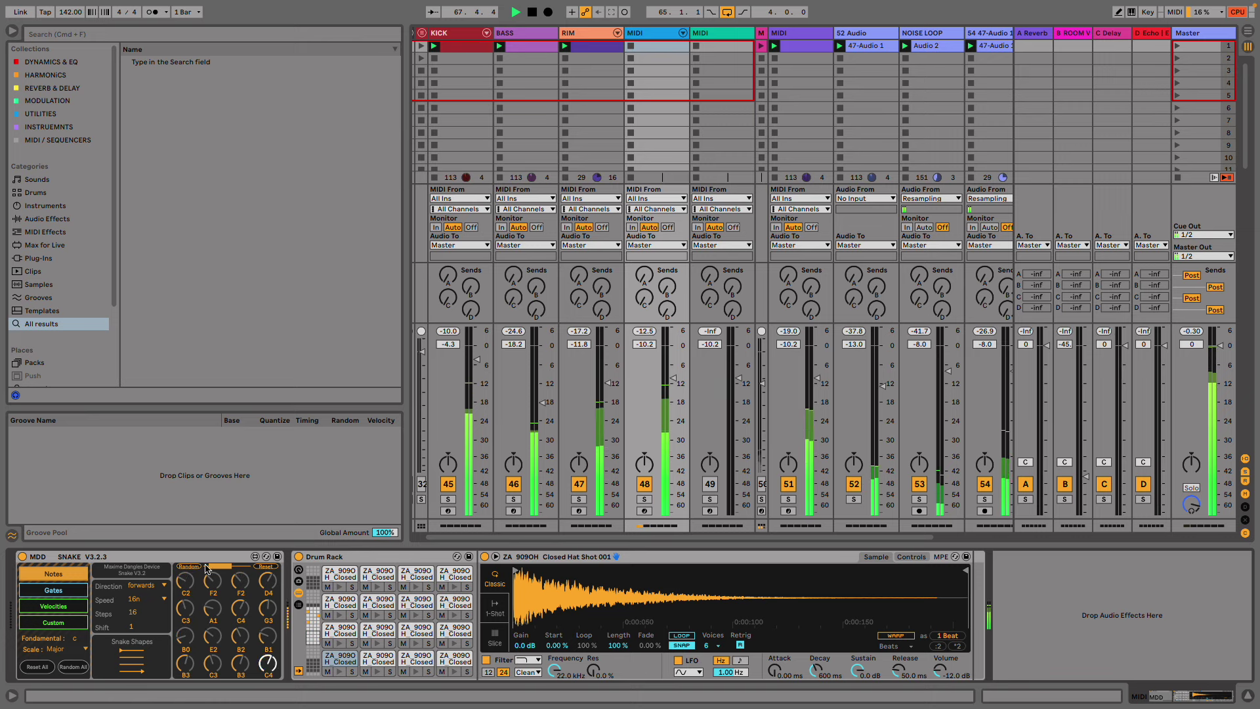
- Lower the note randomization range slightly, randomize Snake's notes again, and set the sequence length to 5 steps
drag(216, 566, 217, 567)
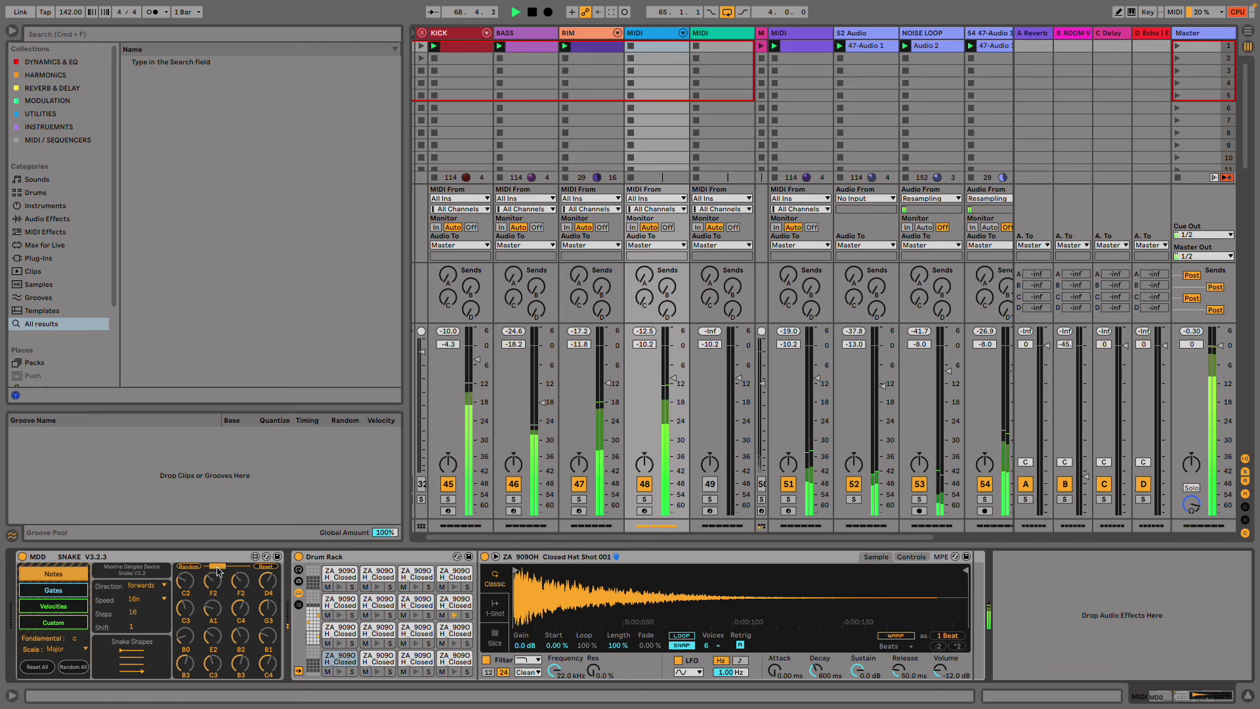
click(179, 567)
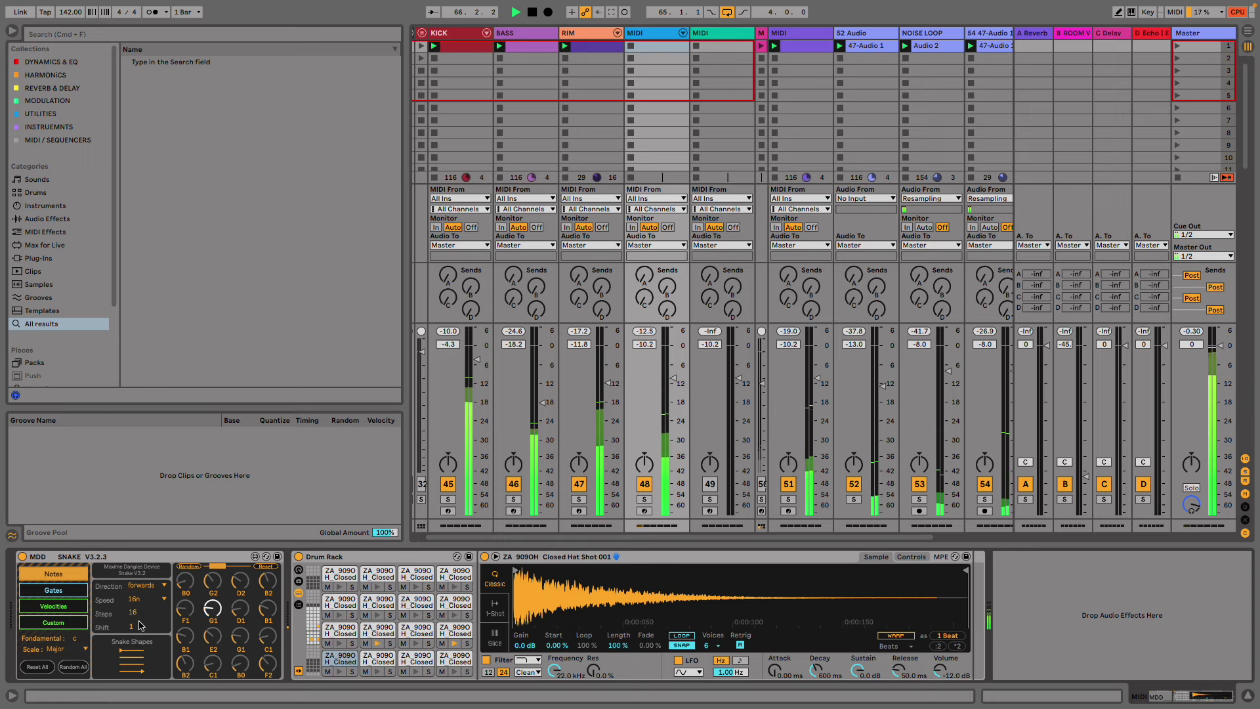
drag(140, 611, 150, 630)
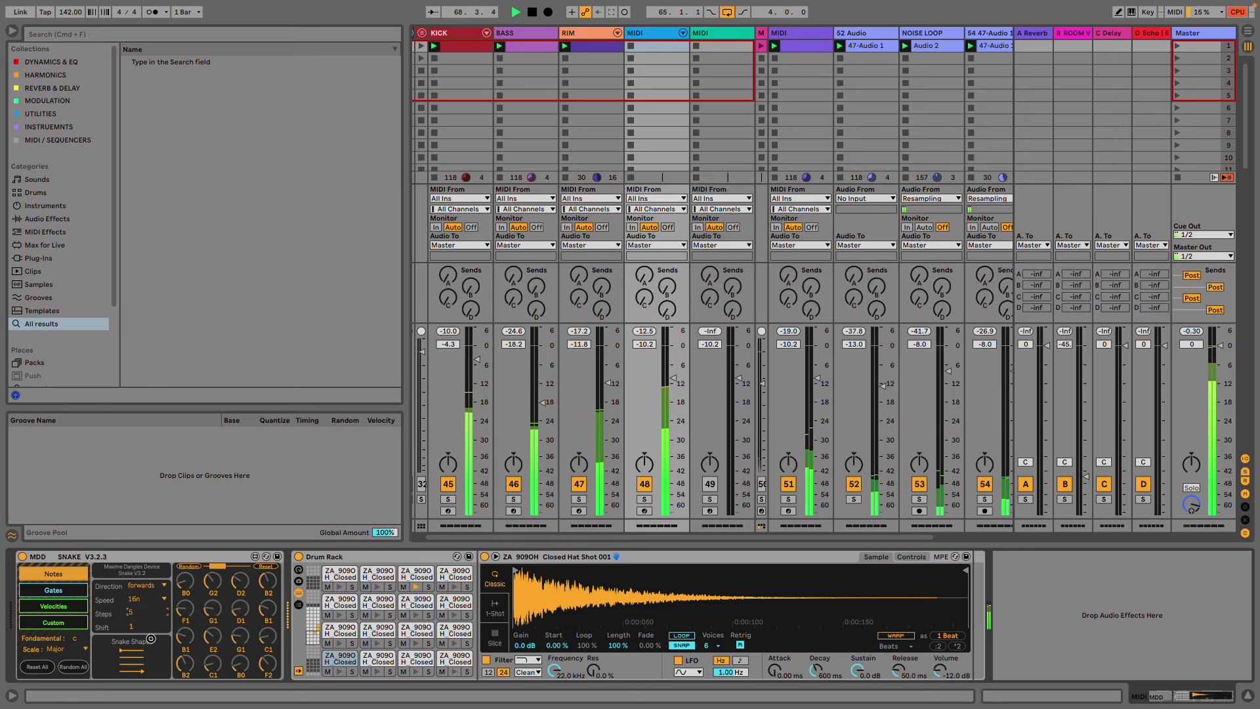
drag(151, 635, 150, 631)
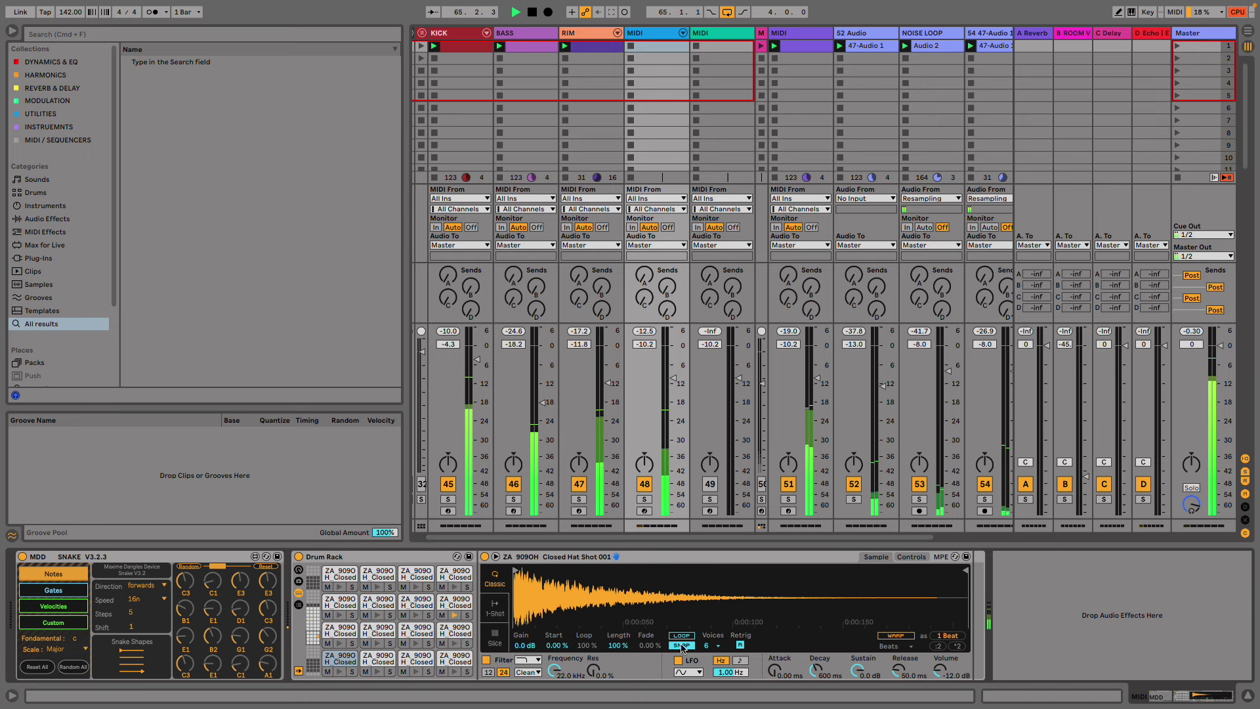
- Switch the Simplers in the lower two rows of the current pad bank, including Closed Hat Shots 007, 003 and 005, to Classic mode
click(417, 630)
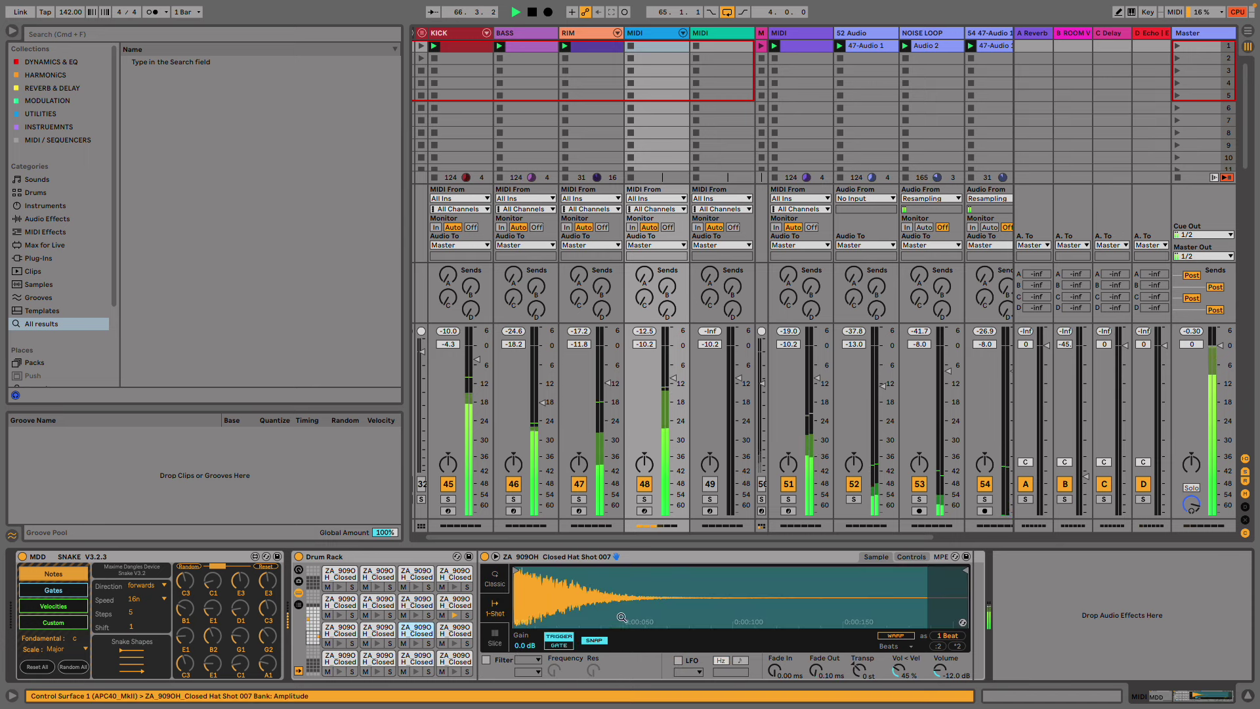
click(496, 579)
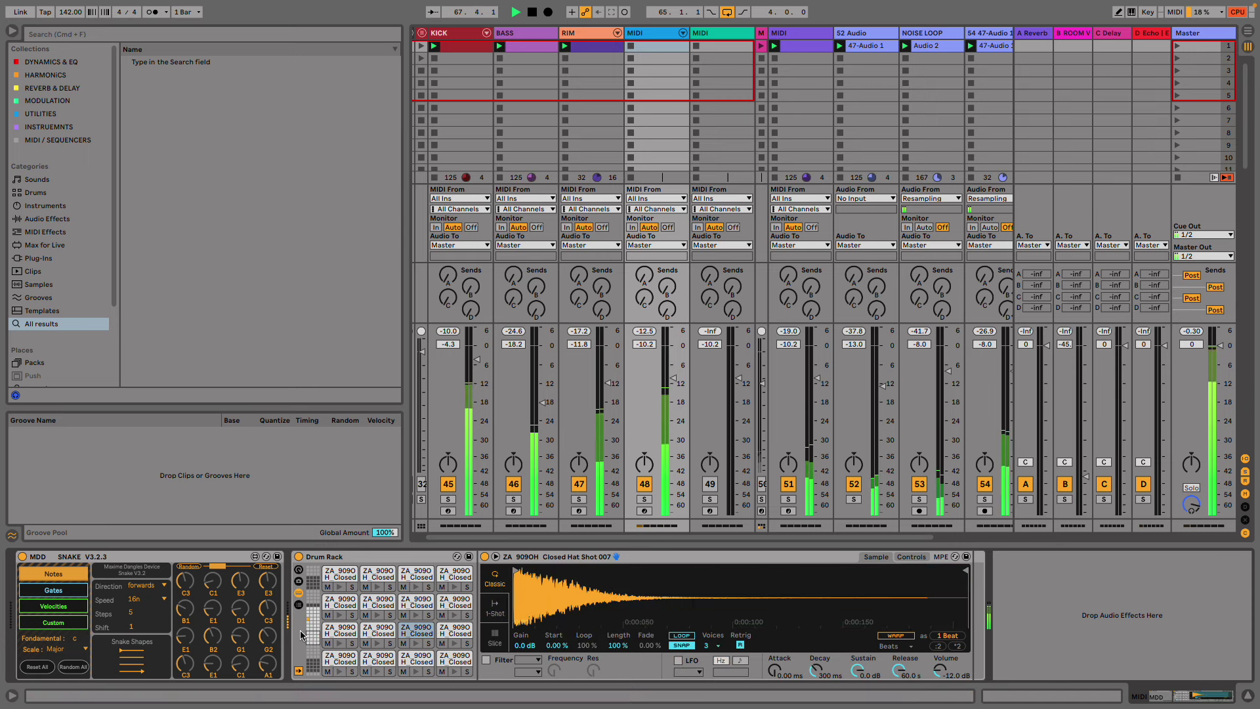
click(340, 670)
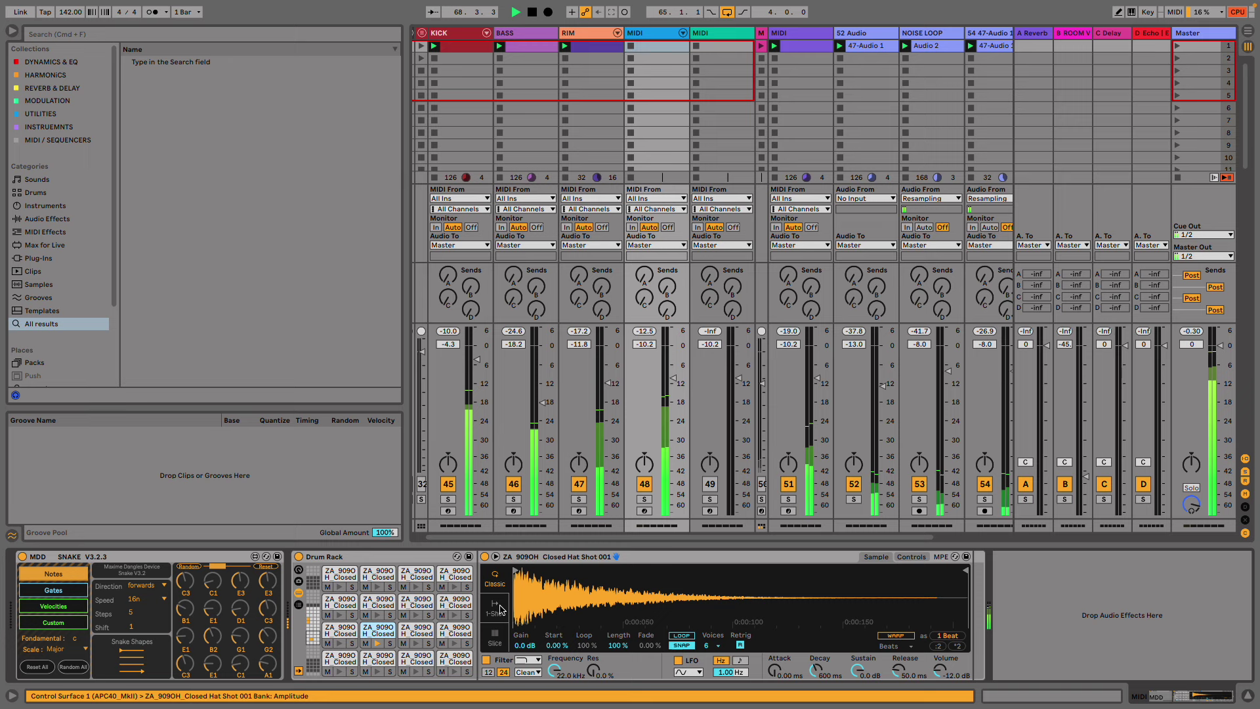
click(372, 660)
click(495, 580)
click(423, 657)
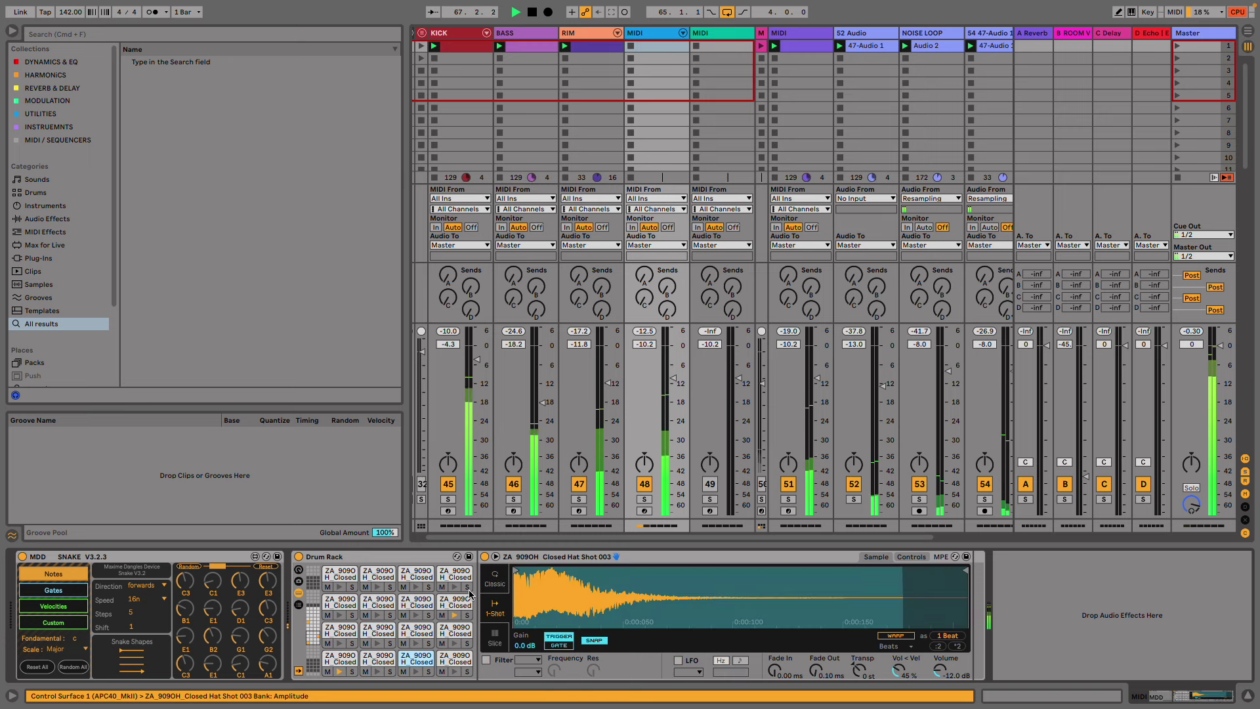
click(504, 579)
click(416, 630)
click(378, 630)
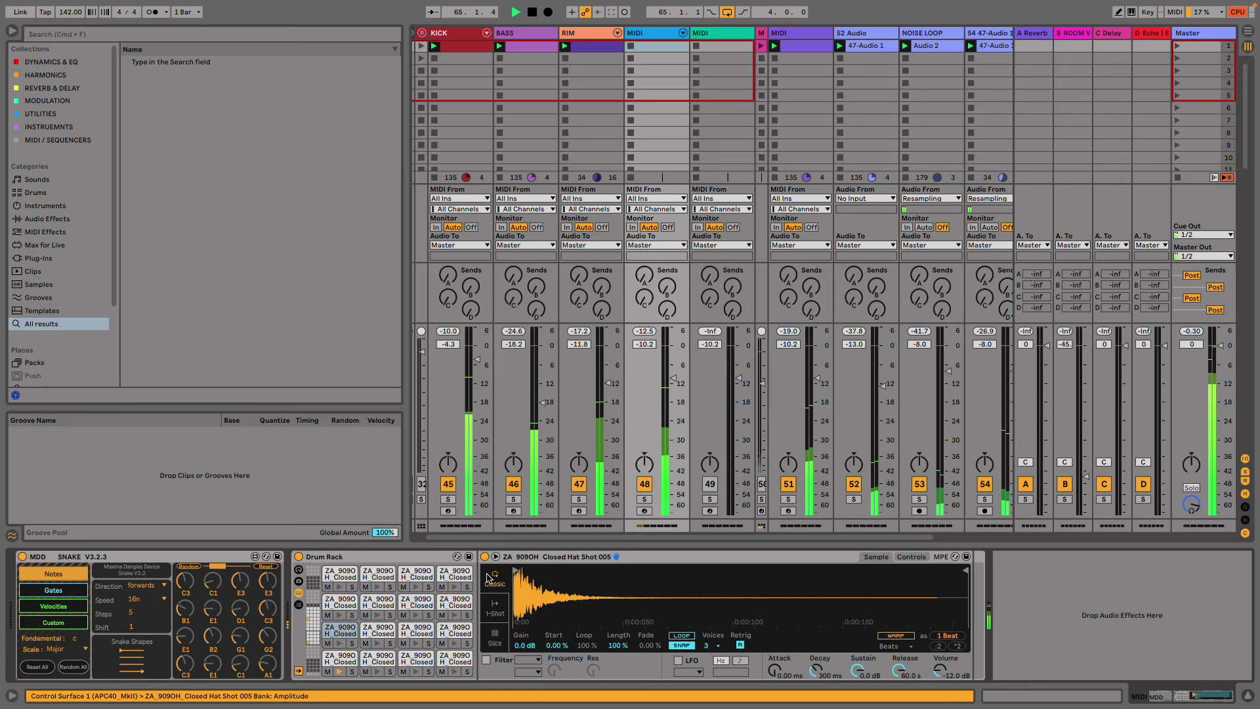
- Switch the Simplers in the bank's upper two rows, including Closed Hat Shots 010, 016 and 014, to Classic mode
click(448, 604)
click(402, 605)
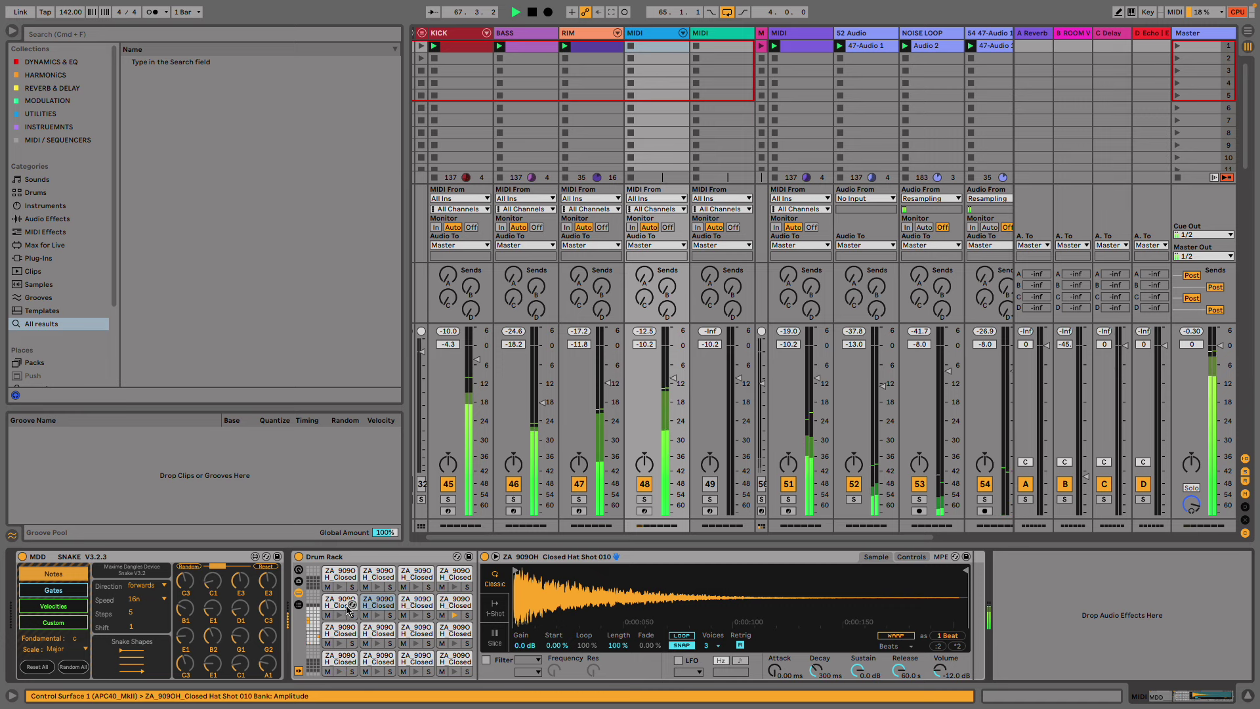
click(495, 578)
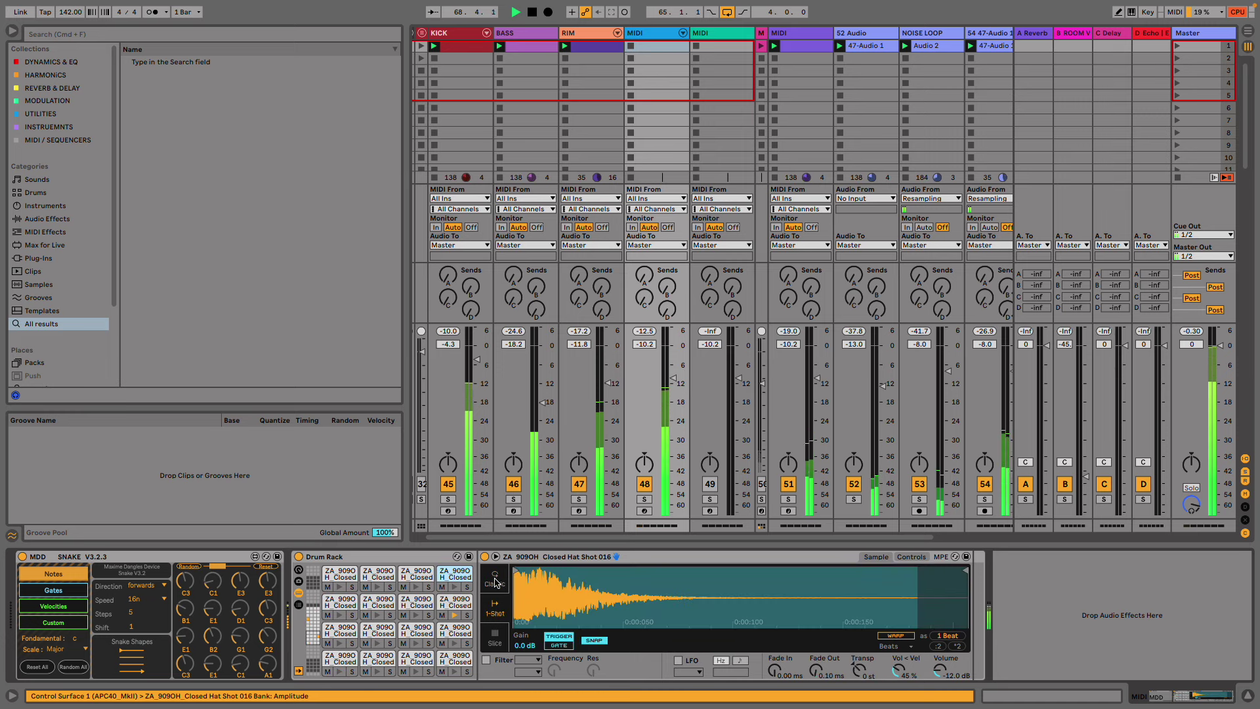
click(398, 575)
click(391, 575)
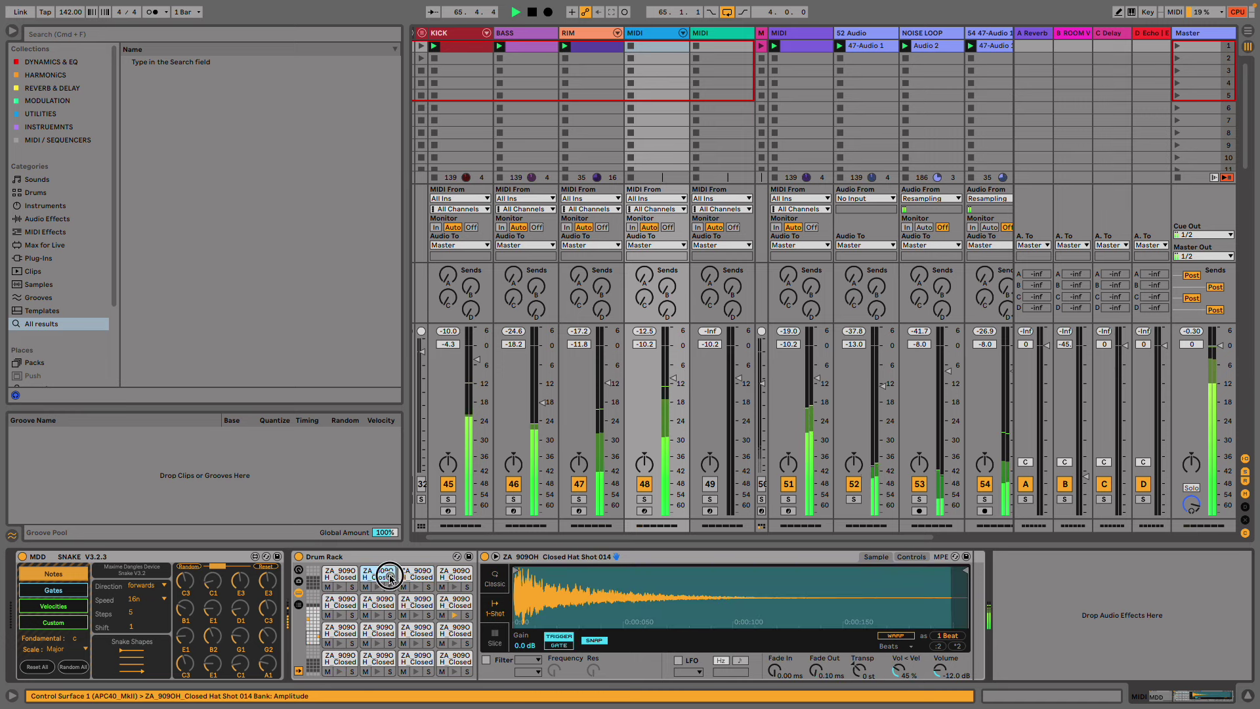
click(493, 574)
- Show the next Drum Rack pad bank and switch the Simplers on its lowest row, Closed Hat Shots 018, 019, 001 and 002, to Classic mode
click(318, 620)
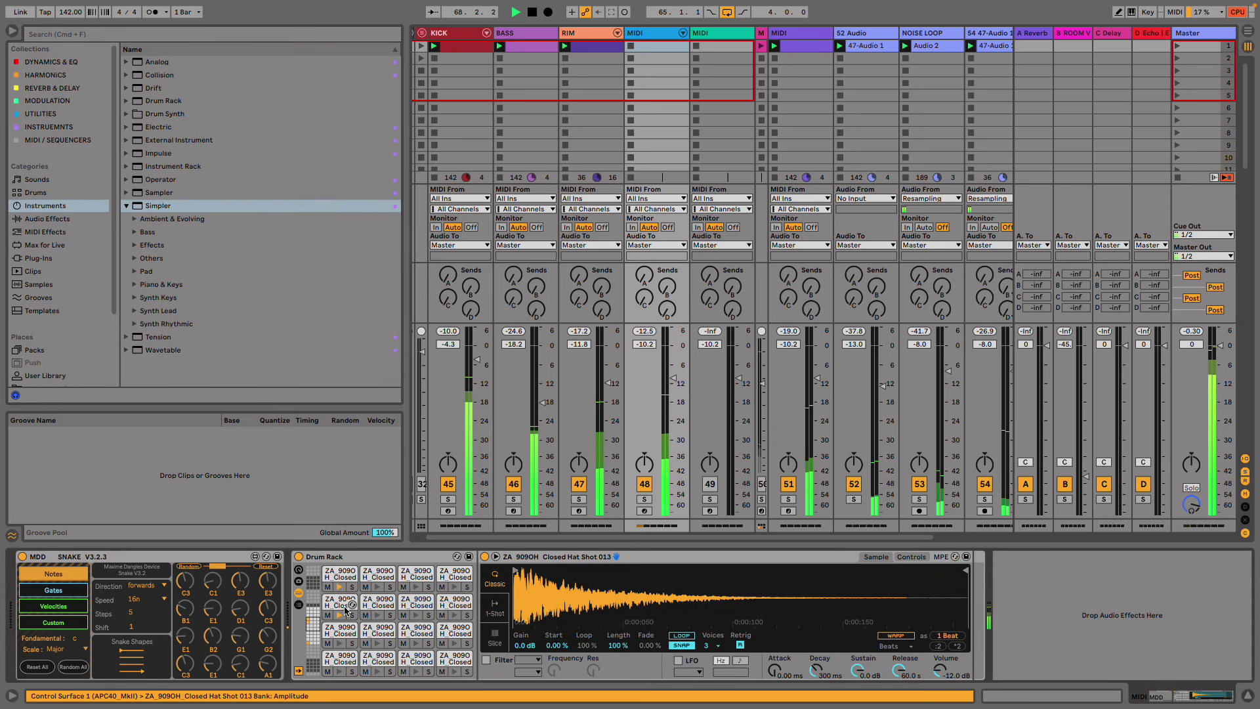
click(341, 660)
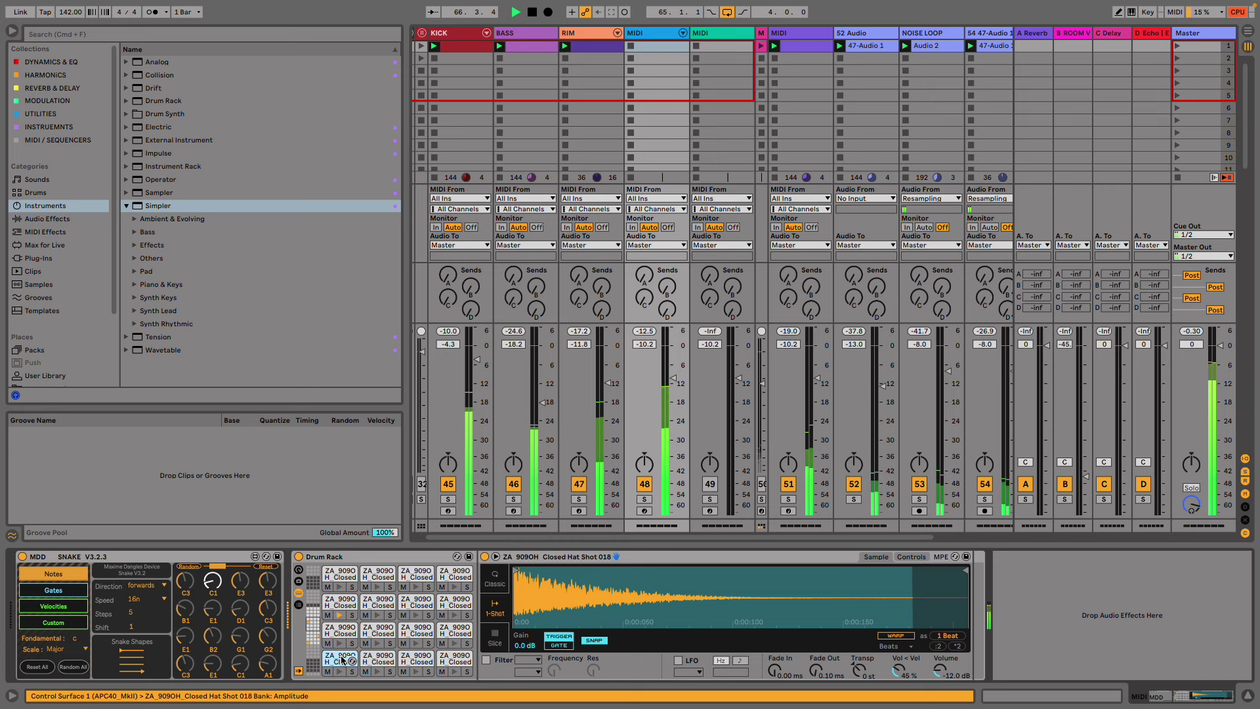
click(372, 659)
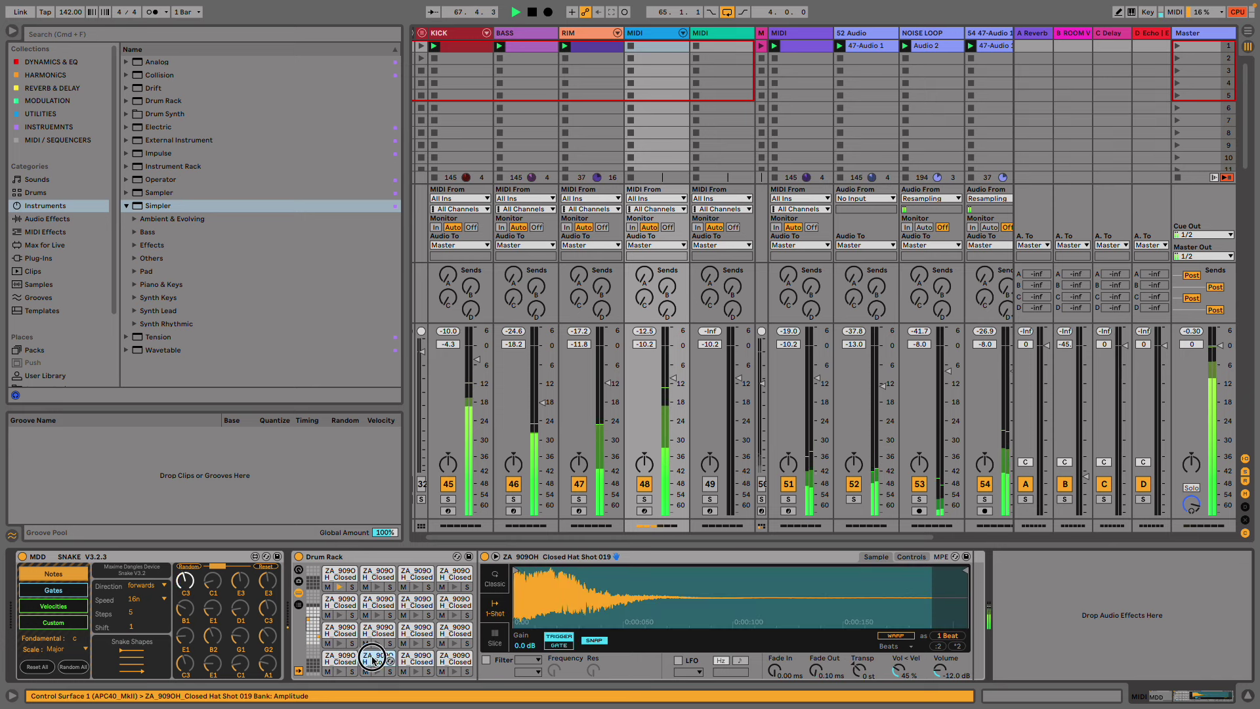
click(494, 579)
click(416, 658)
click(495, 578)
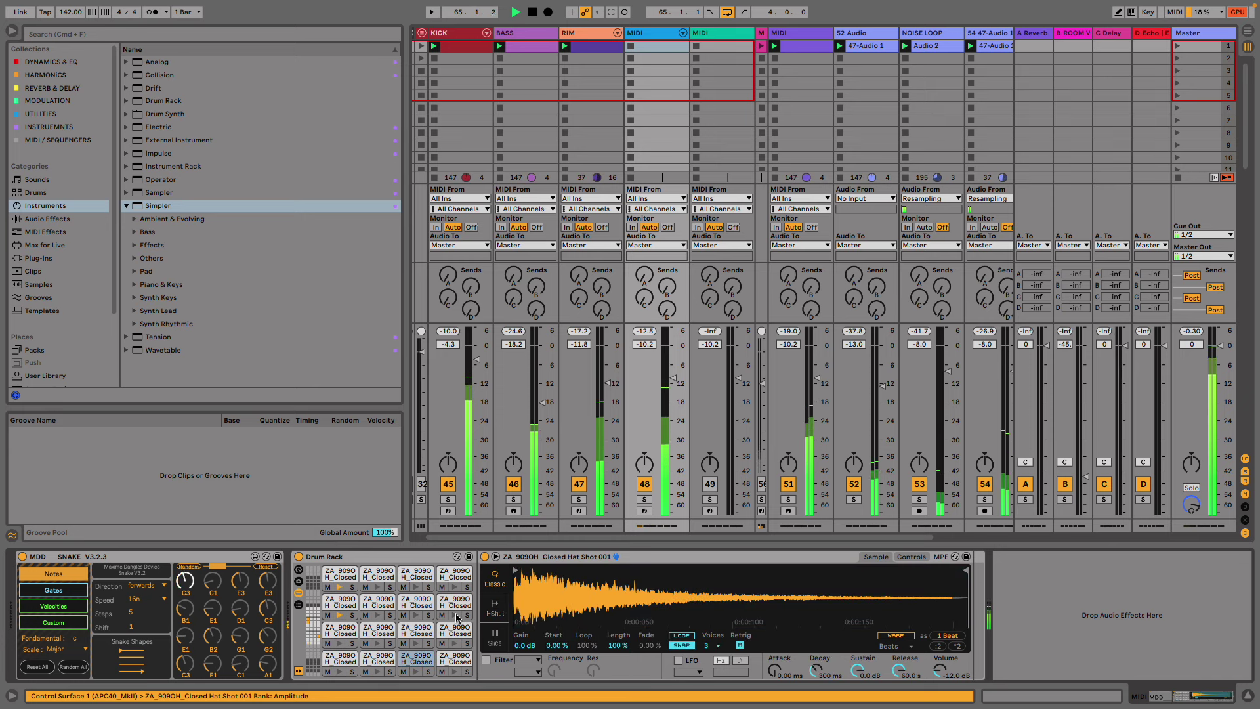
click(455, 659)
click(495, 576)
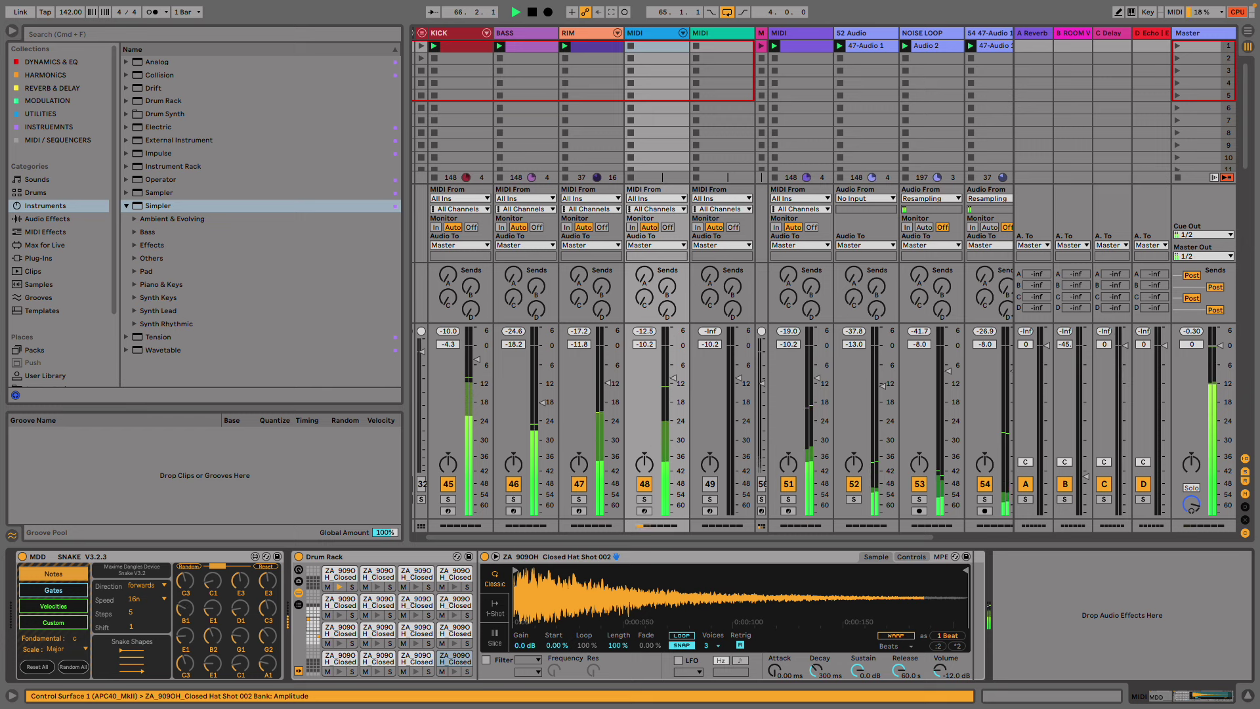
- Switch the remaining Simplers in this bank, including Closed Hat Shots 006, 004, 011, 008 and 015, to Classic mode
click(413, 630)
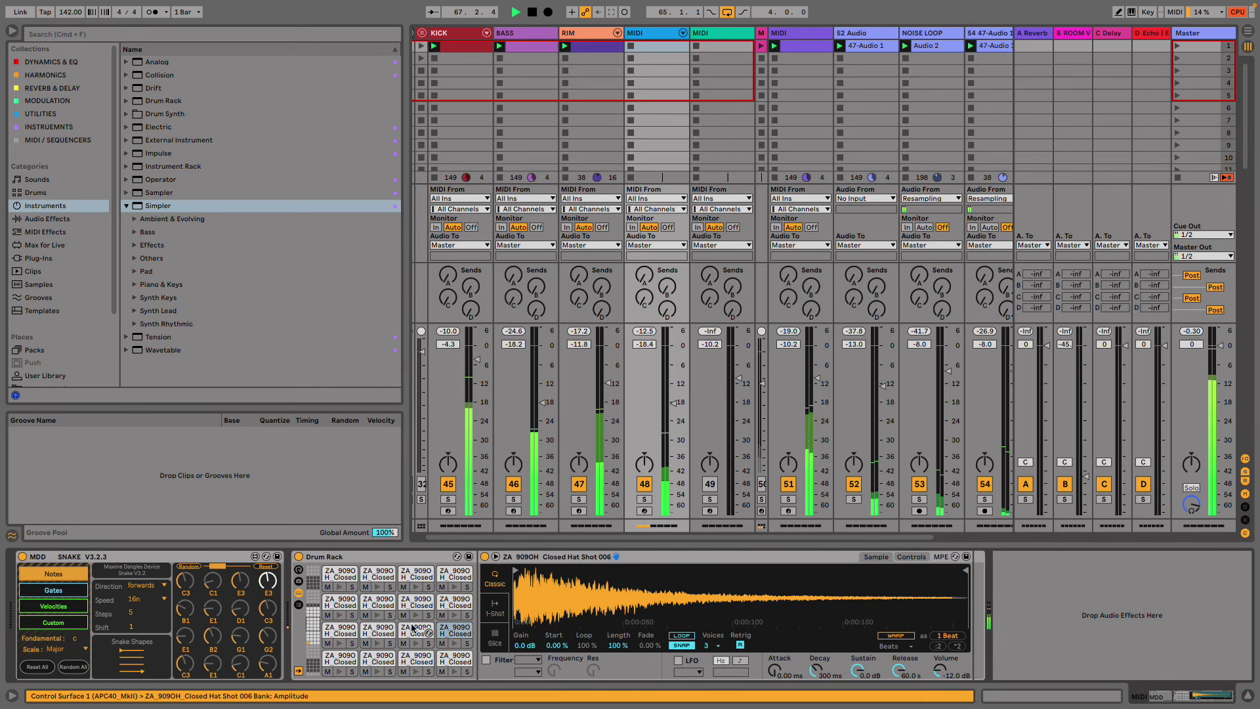
click(377, 631)
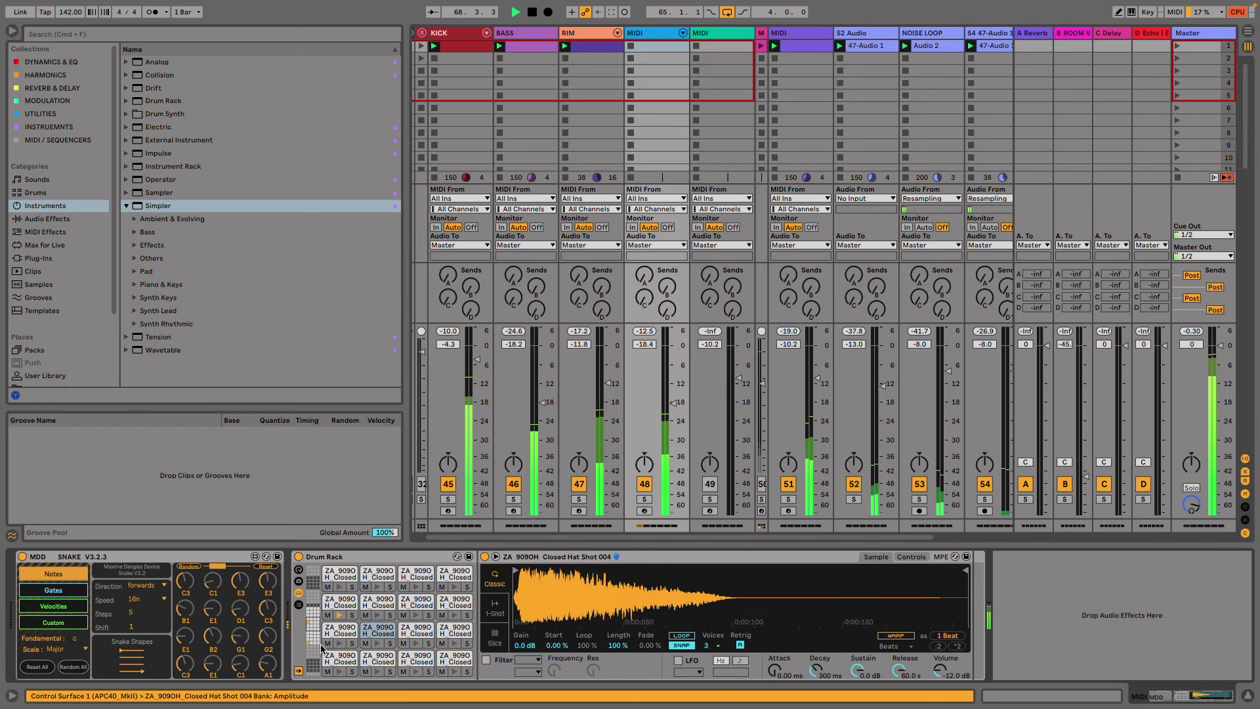
click(345, 628)
click(458, 602)
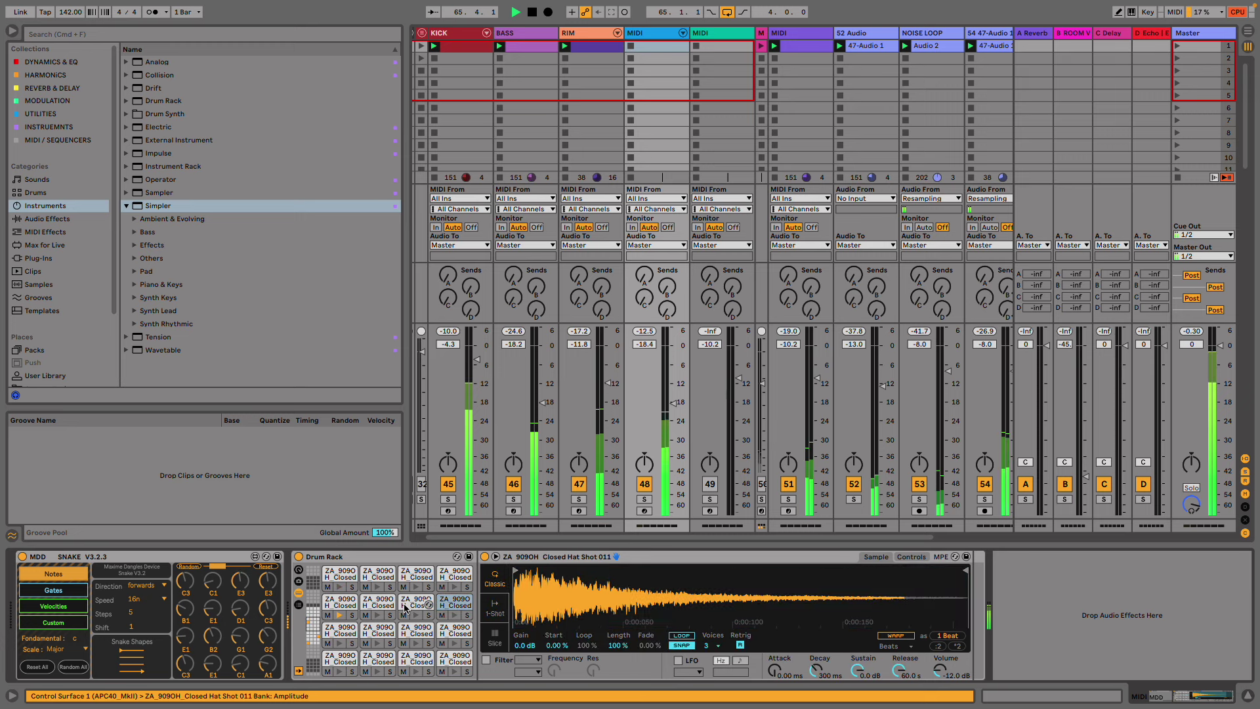
click(378, 603)
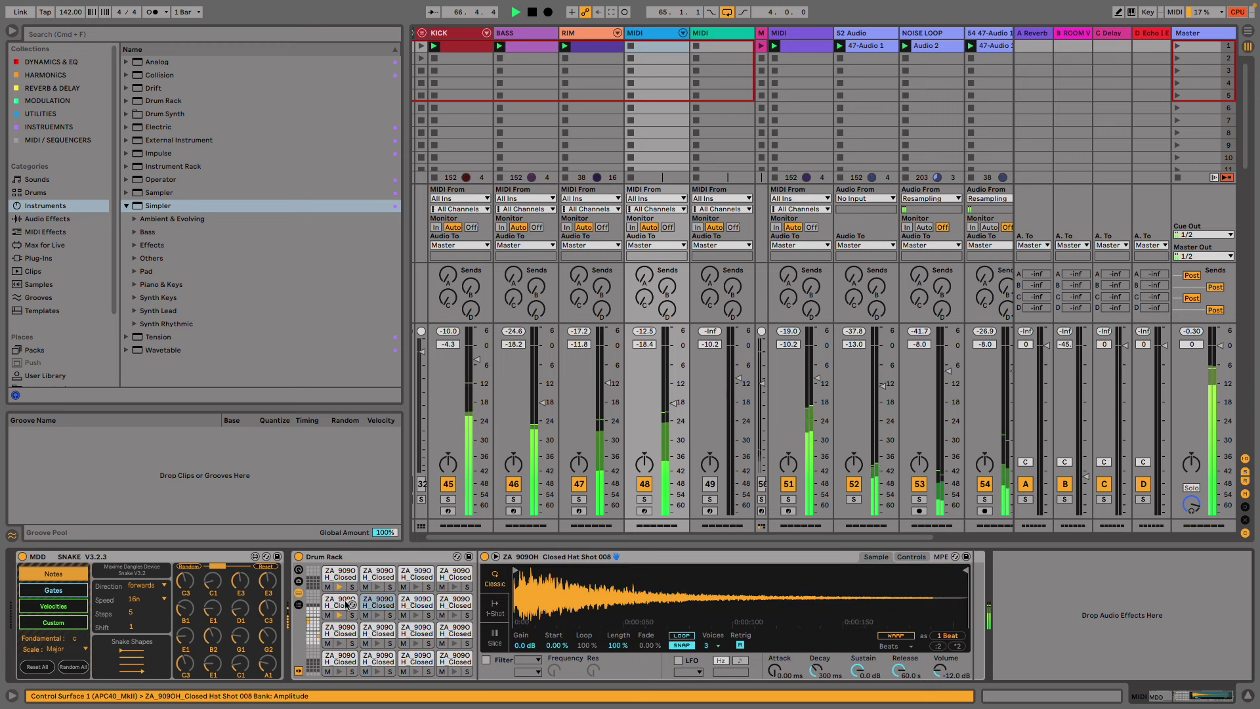
click(347, 604)
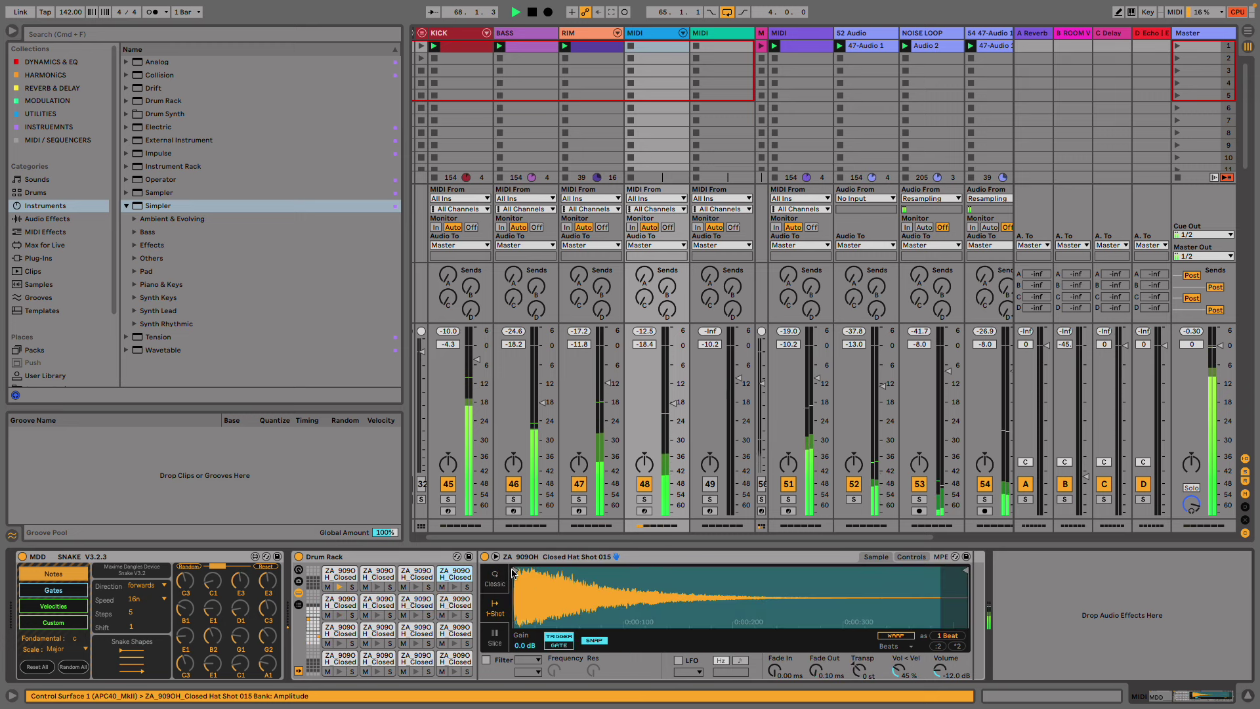
click(500, 579)
- Switch the Simplers on the highest filled pads, including Closed Hat Shots 017, 018, 023, 024 and 026, to Classic mode
scroll(416, 617, up, 4)
click(378, 658)
click(495, 579)
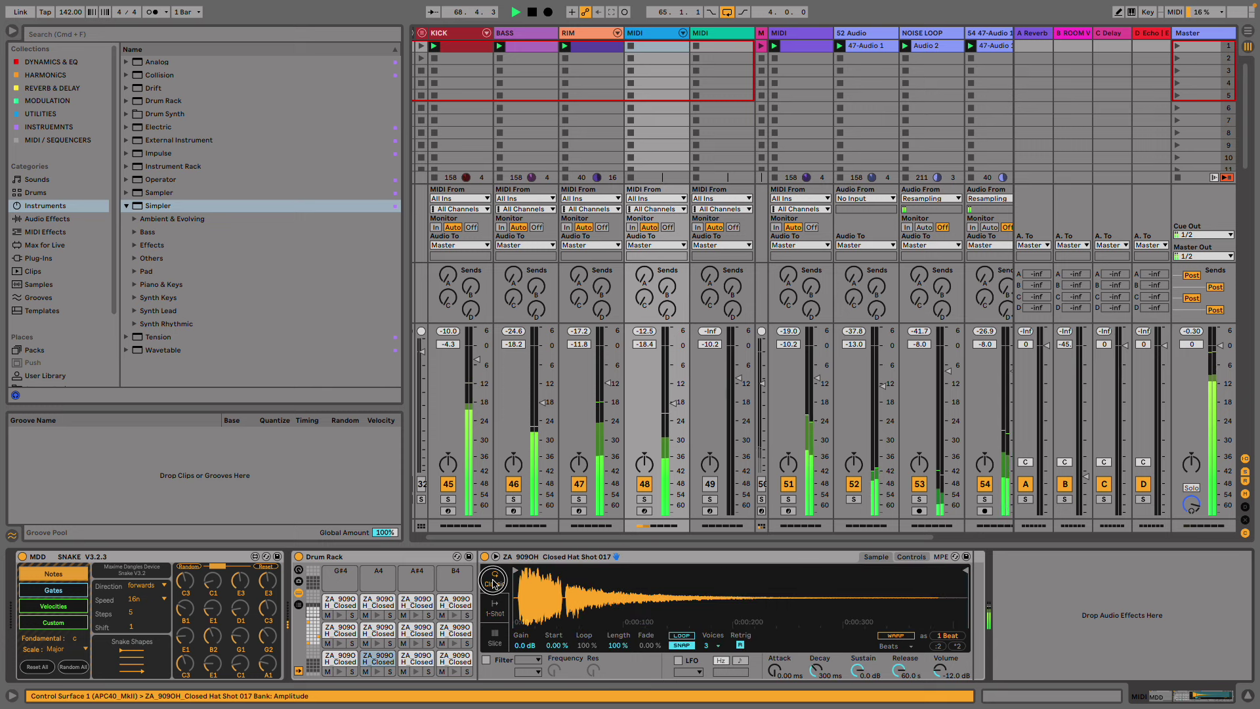
click(410, 655)
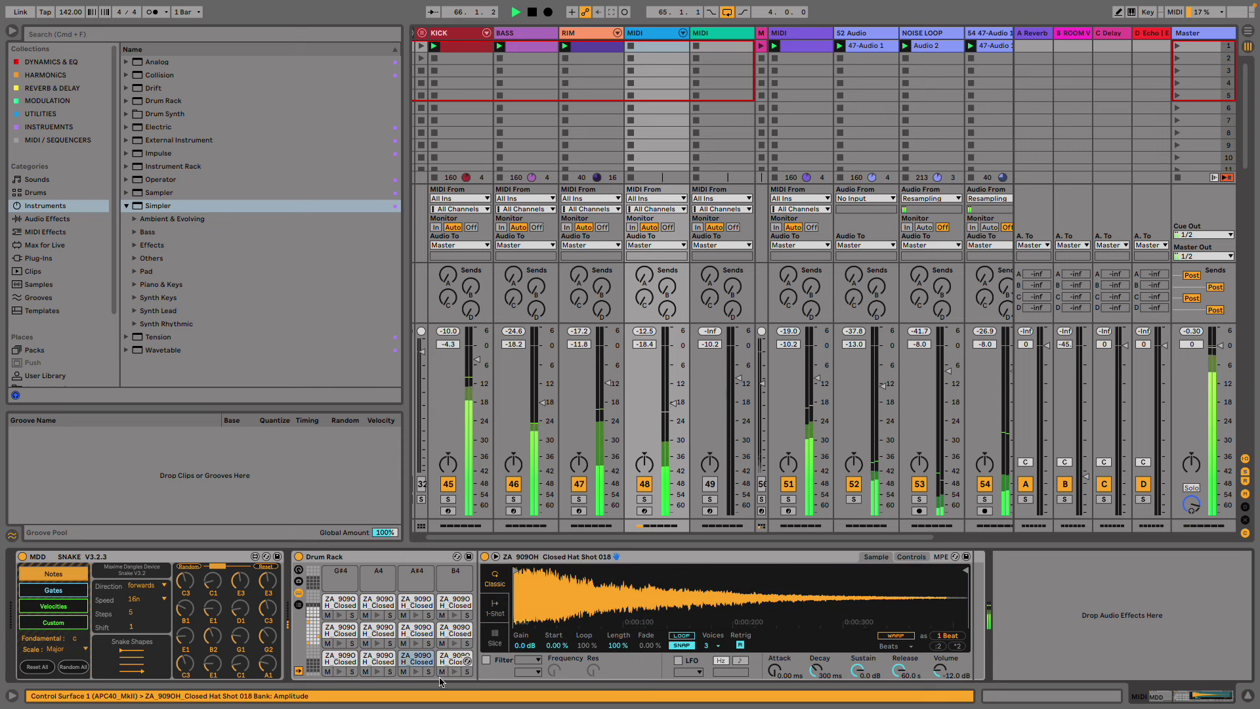
click(492, 582)
click(457, 632)
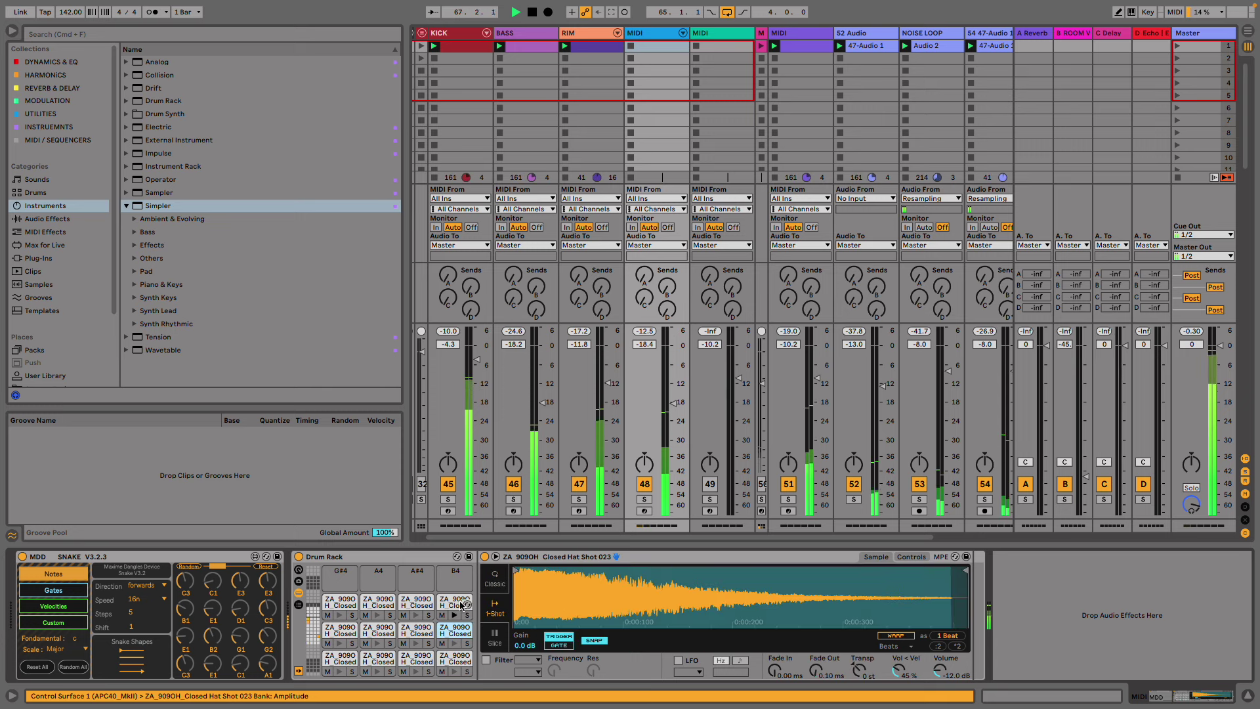
click(494, 579)
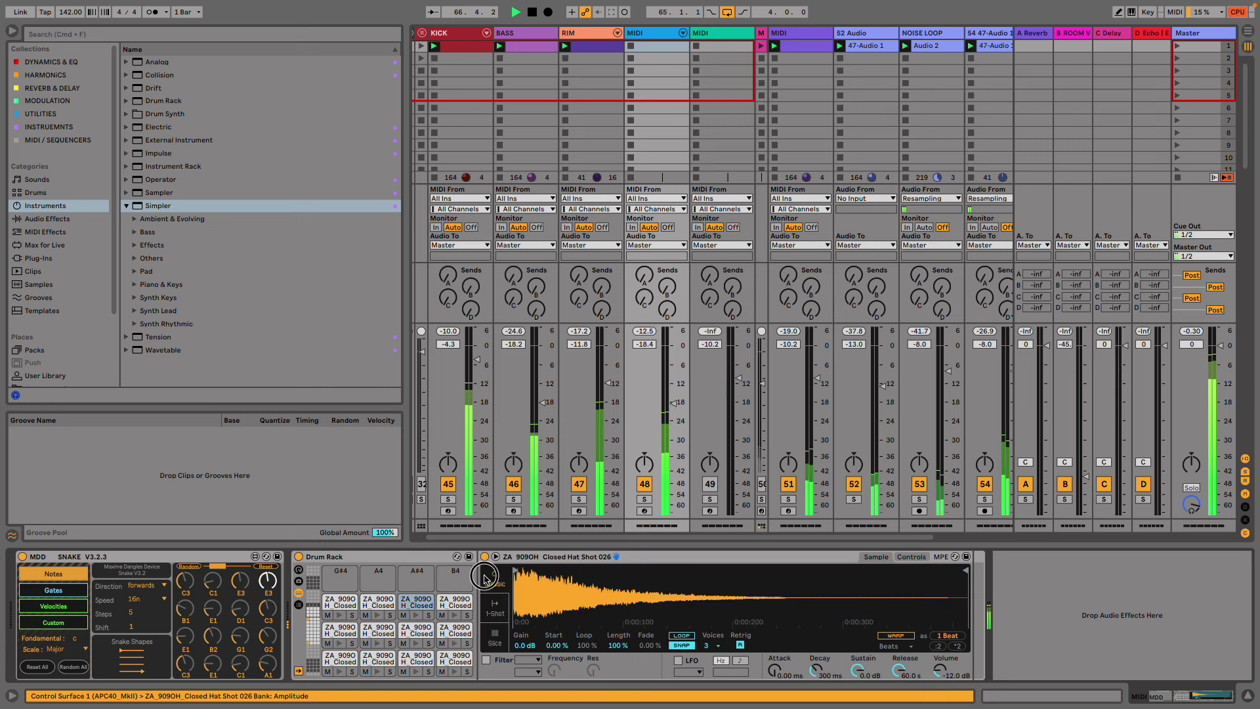
click(494, 577)
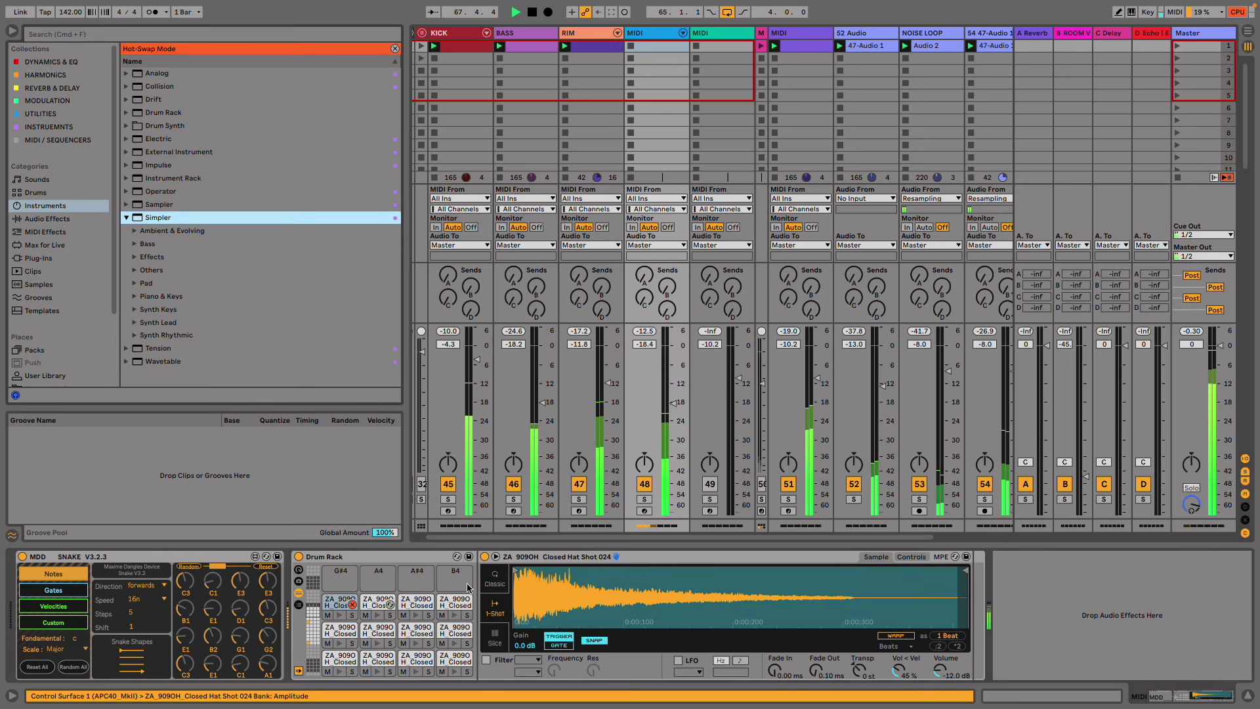
click(498, 577)
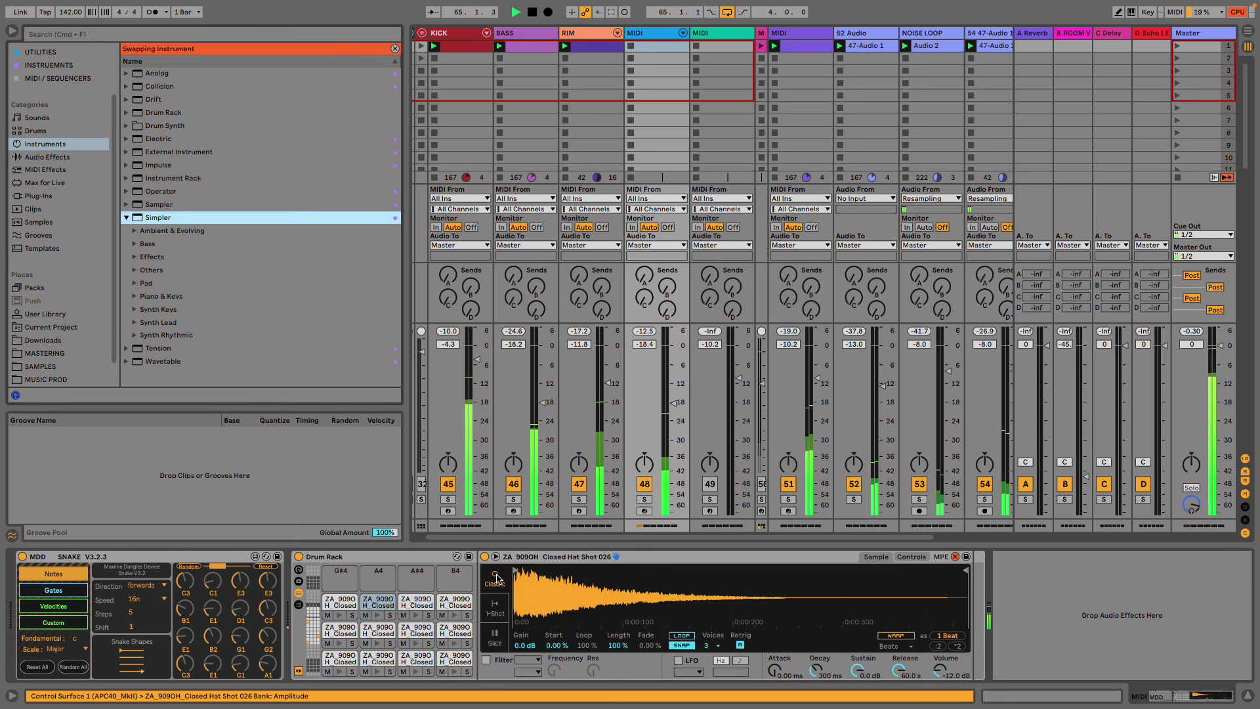
- Map the Simpler's volume envelope Attack to Macro 1 and extend the mapping to all siblings
right_click(801, 671)
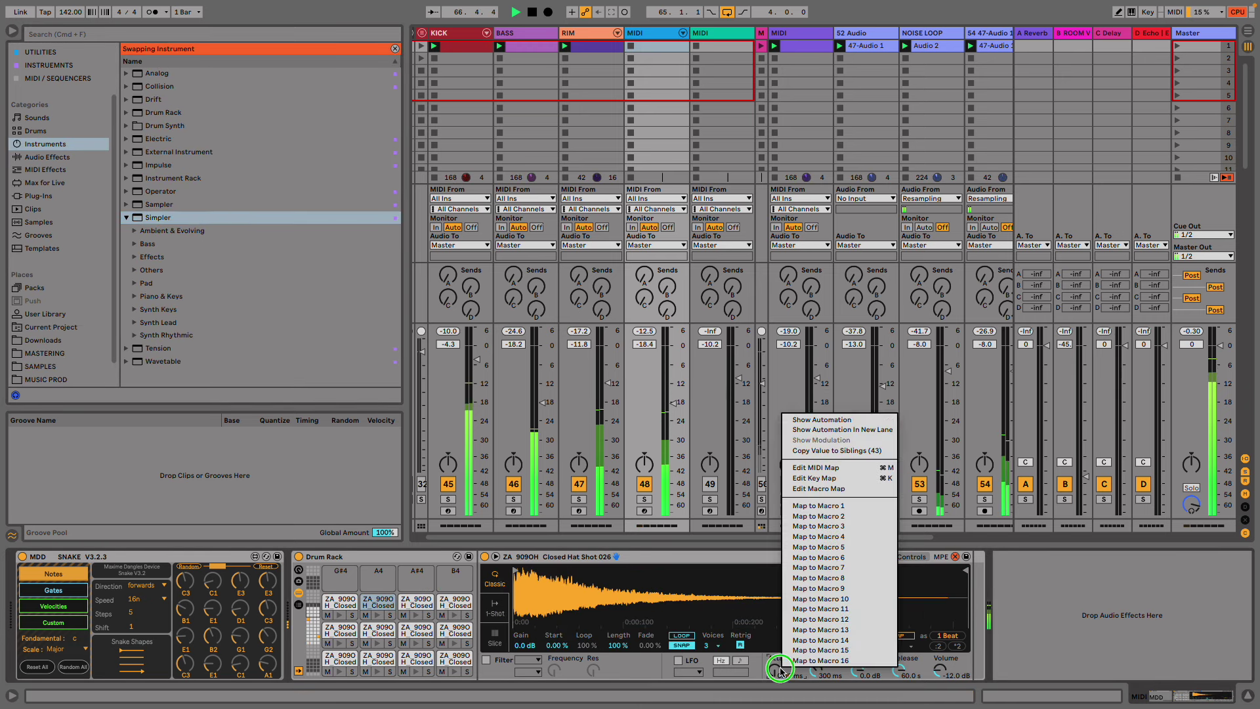
click(842, 513)
right_click(928, 669)
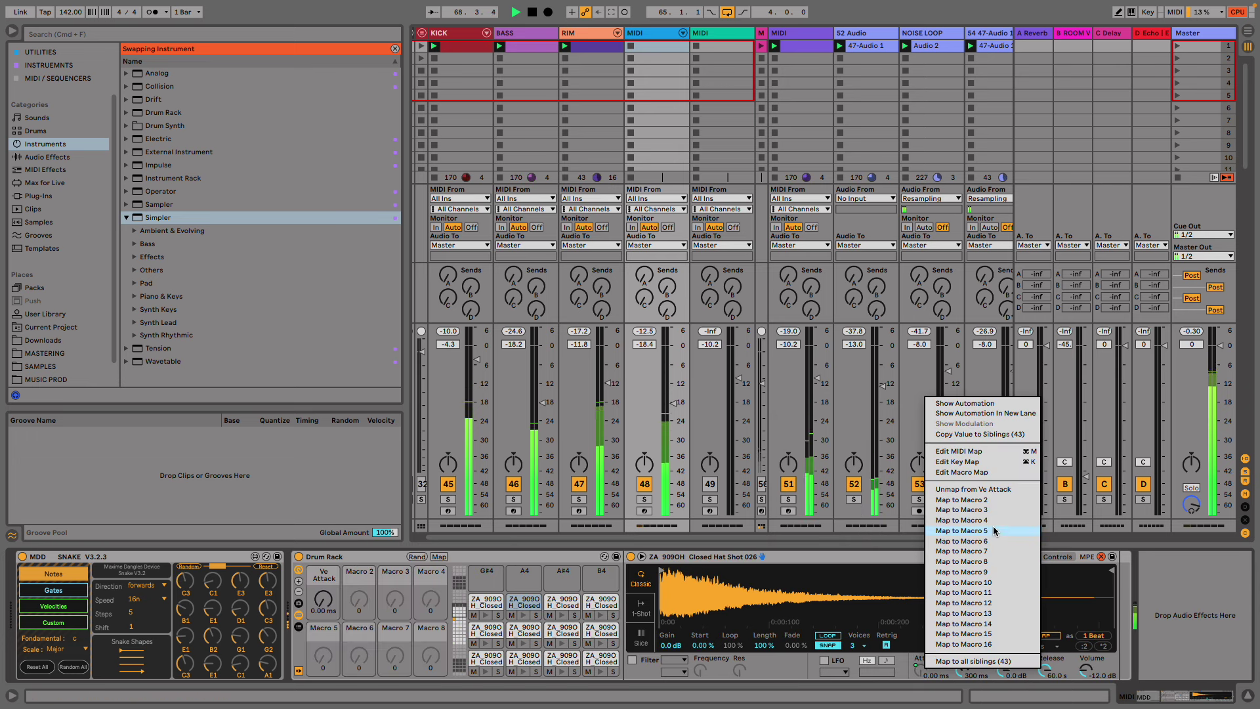
click(992, 661)
- Map the Simpler's volume envelope Decay to Macro 2 and extend the mapping to all siblings
right_click(961, 670)
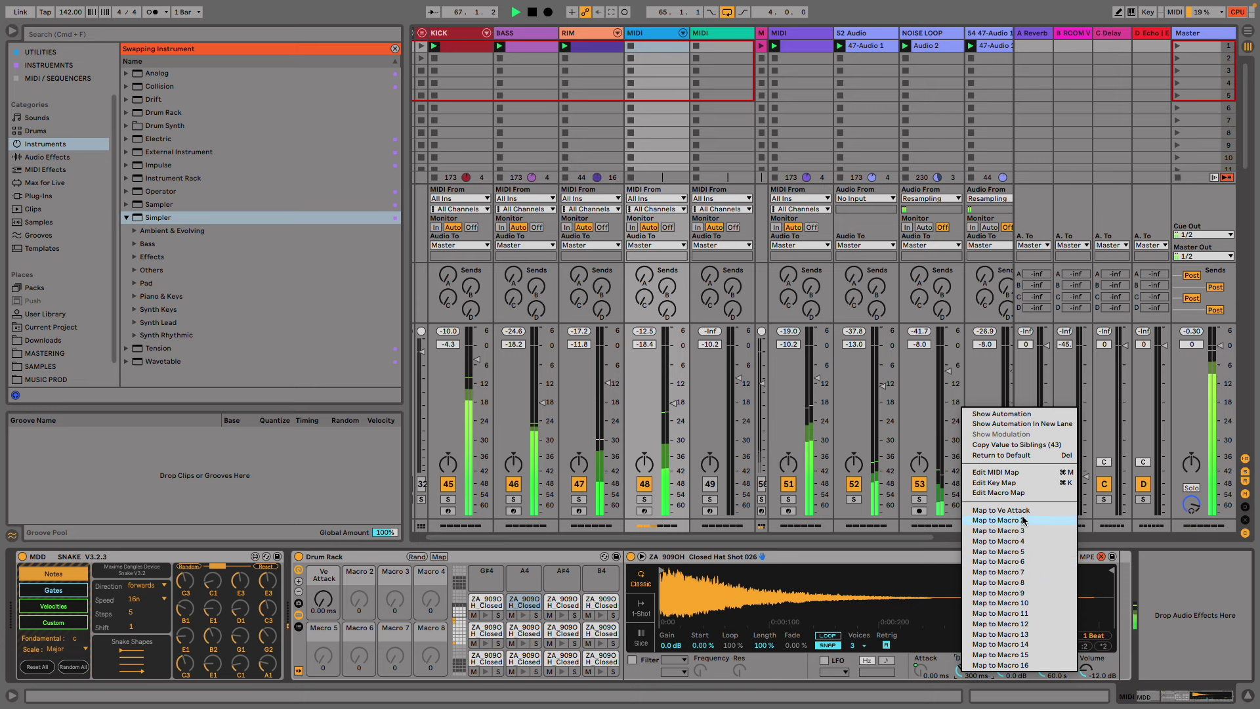
click(1022, 520)
right_click(965, 671)
click(989, 662)
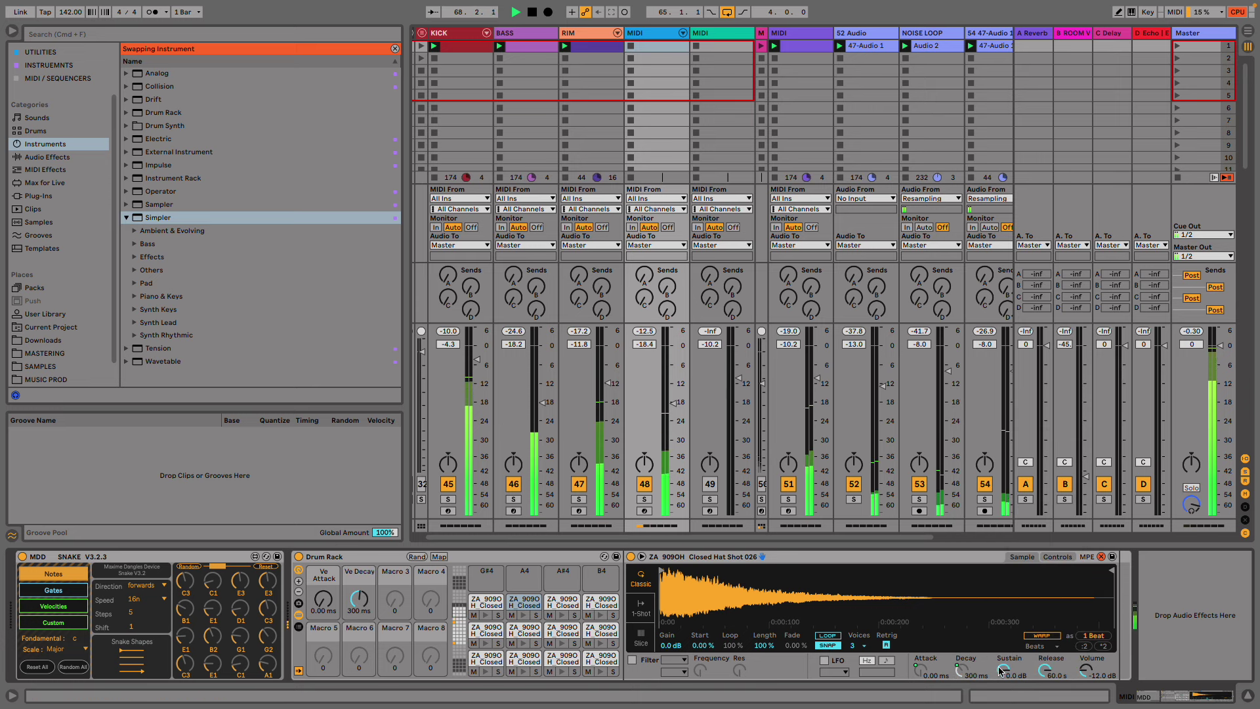
- Map the Simpler's volume envelope Sustain to Macro 3 and extend the mapping to all siblings
right_click(1005, 670)
click(1084, 523)
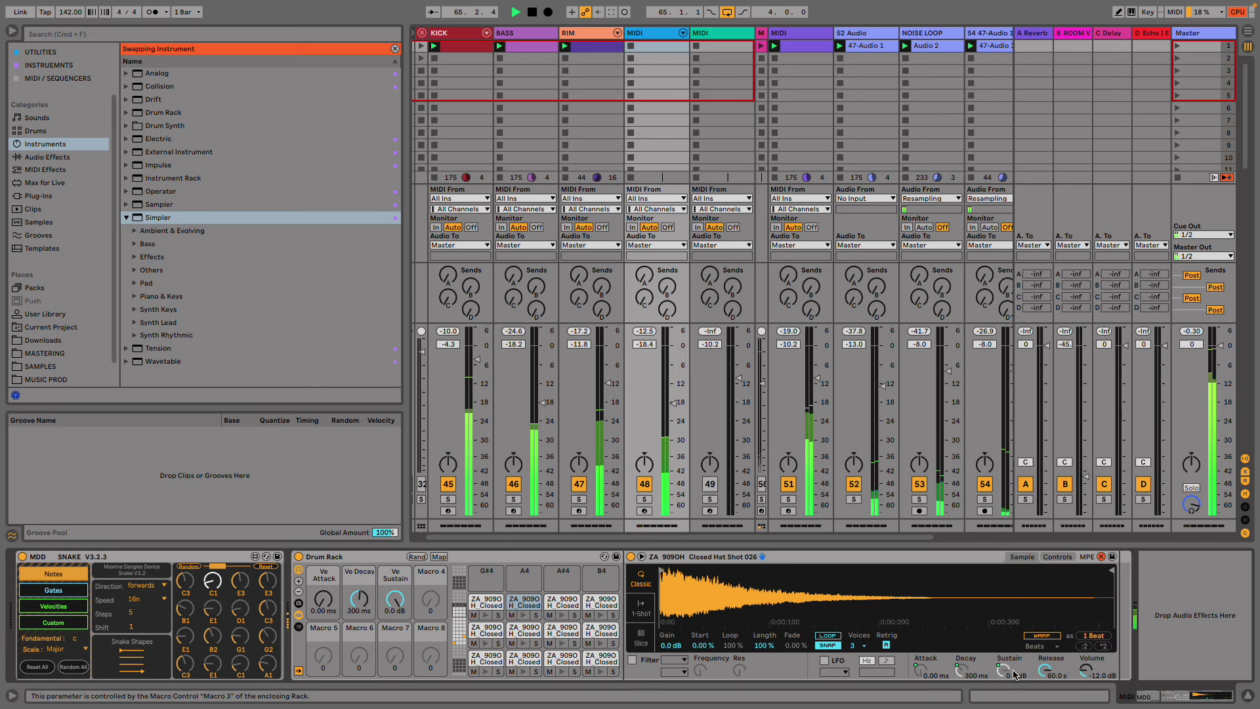
right_click(1004, 669)
click(1041, 661)
- Map the Simpler's volume envelope Release to Macro 4 and extend the mapping to all siblings
right_click(1045, 670)
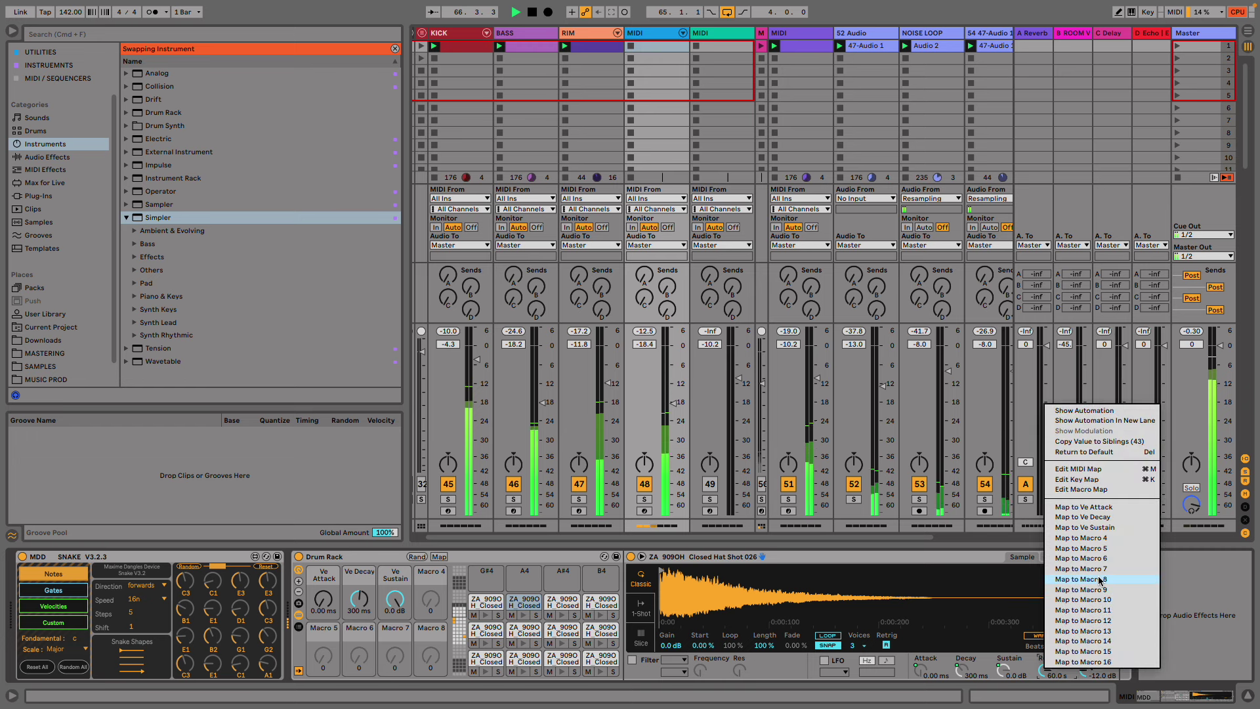
click(1113, 538)
right_click(1044, 669)
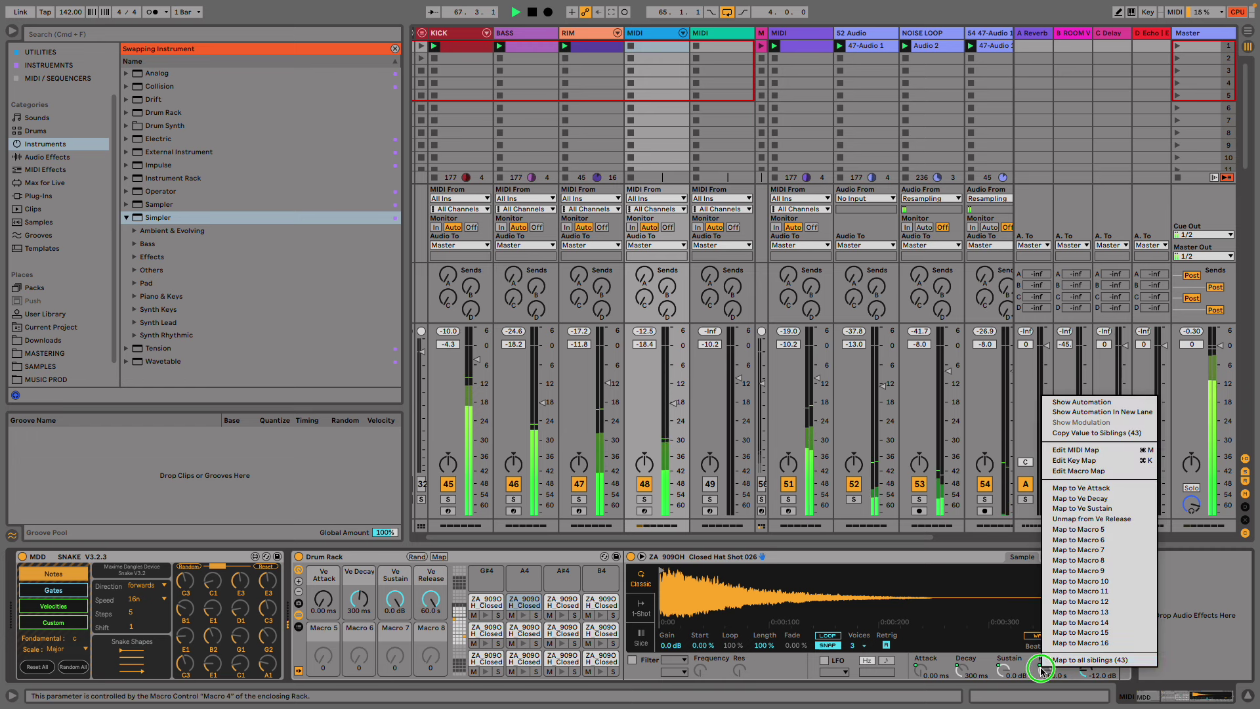
click(1088, 660)
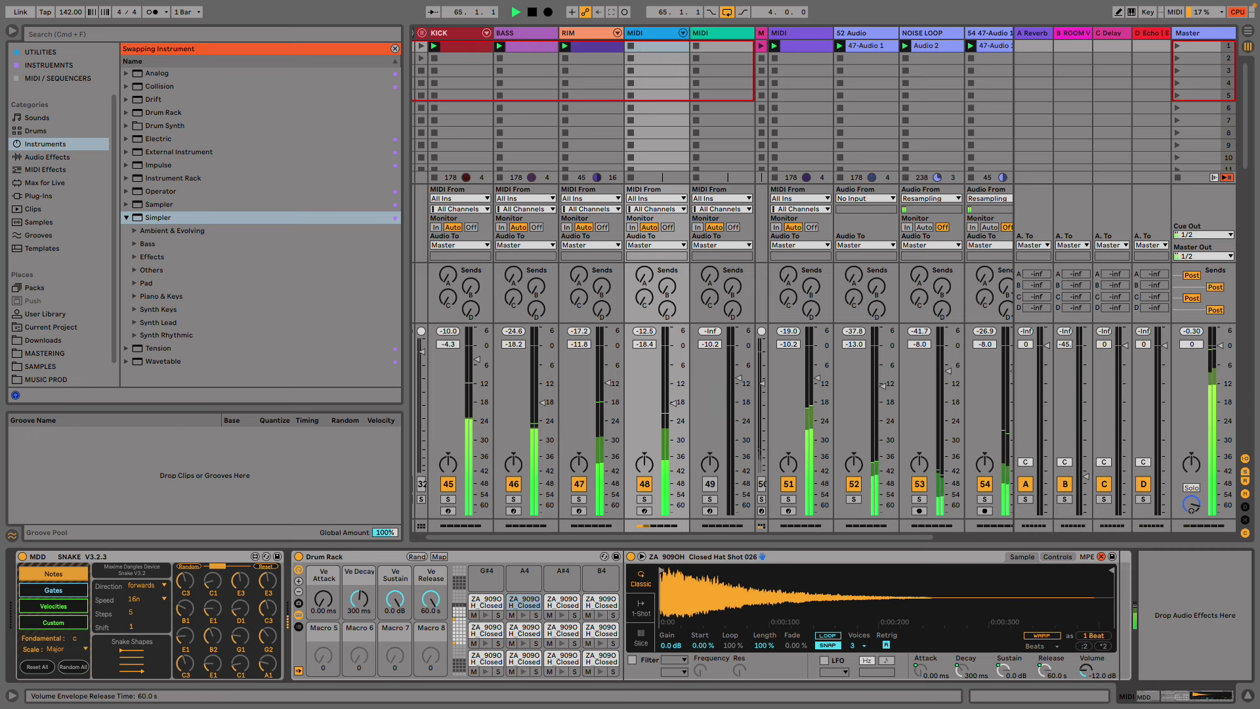
- Shorten the hats with the rack macros: Decay about 98.6 ms, Sustain -inf dB and Release about 279 ms
drag(431, 598, 394, 662)
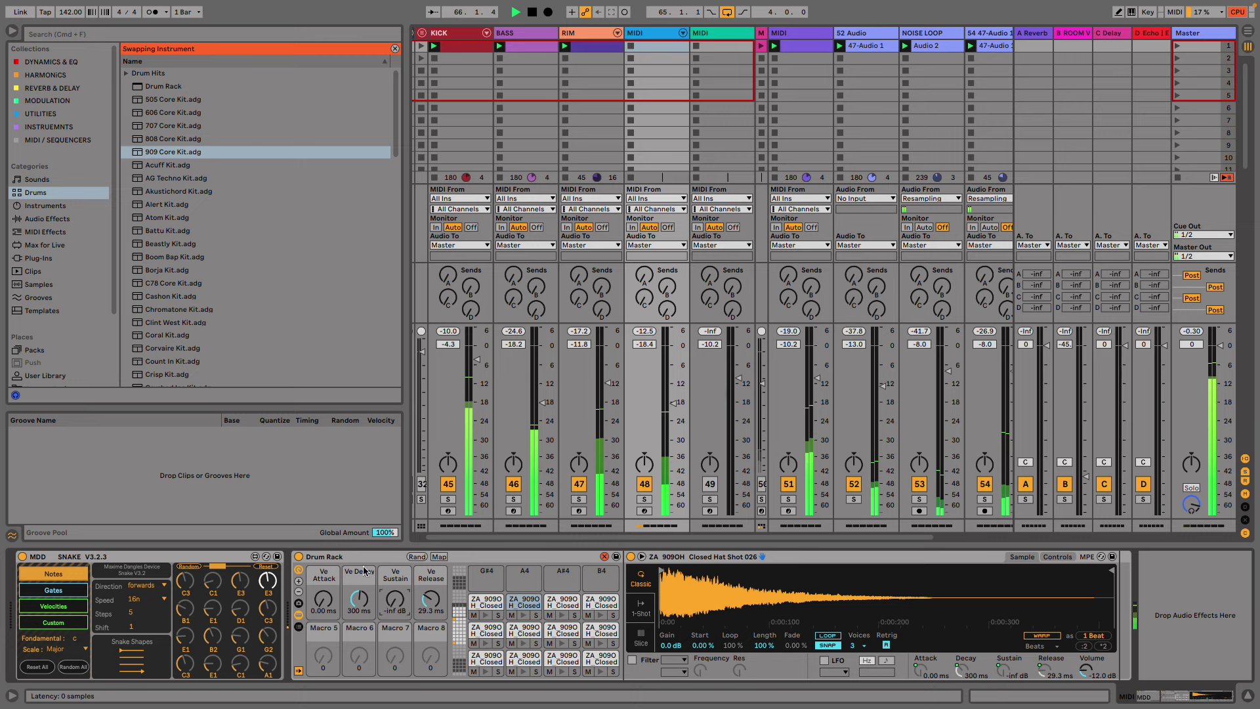
mouse_move(359, 599)
mouse_down()
mouse_move(359, 640)
mouse_move(359, 614)
mouse_up()
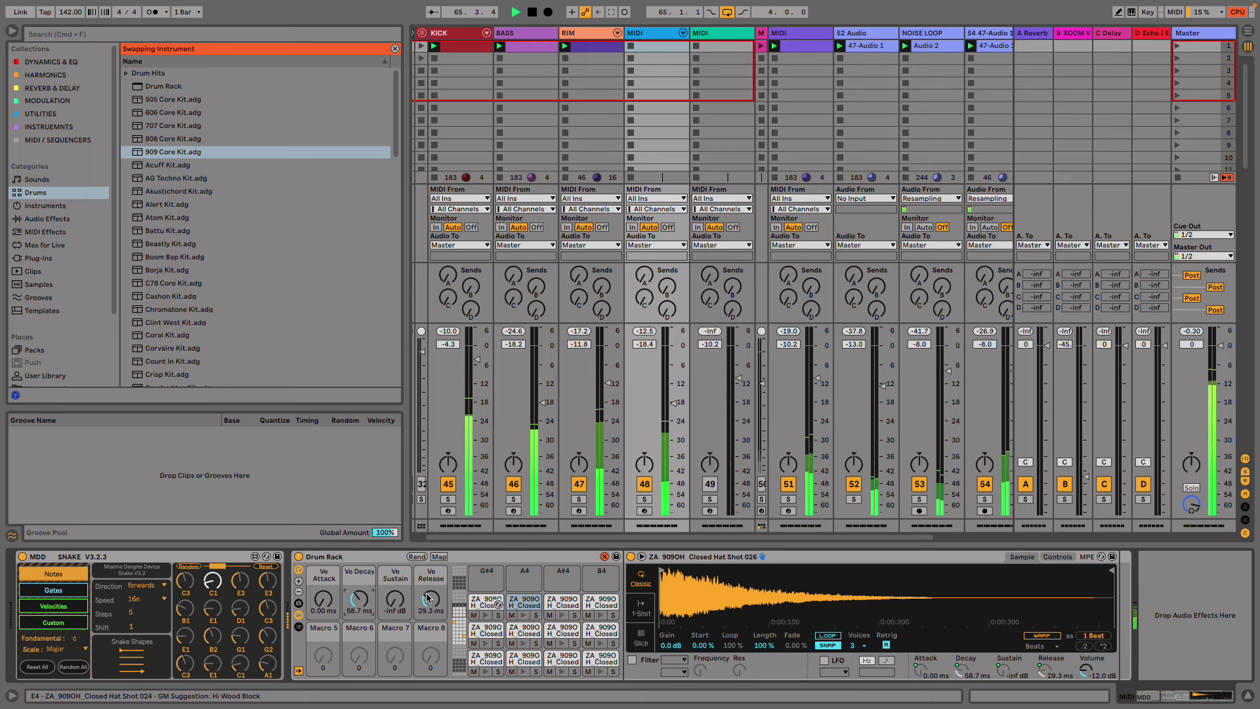
drag(359, 599, 430, 572)
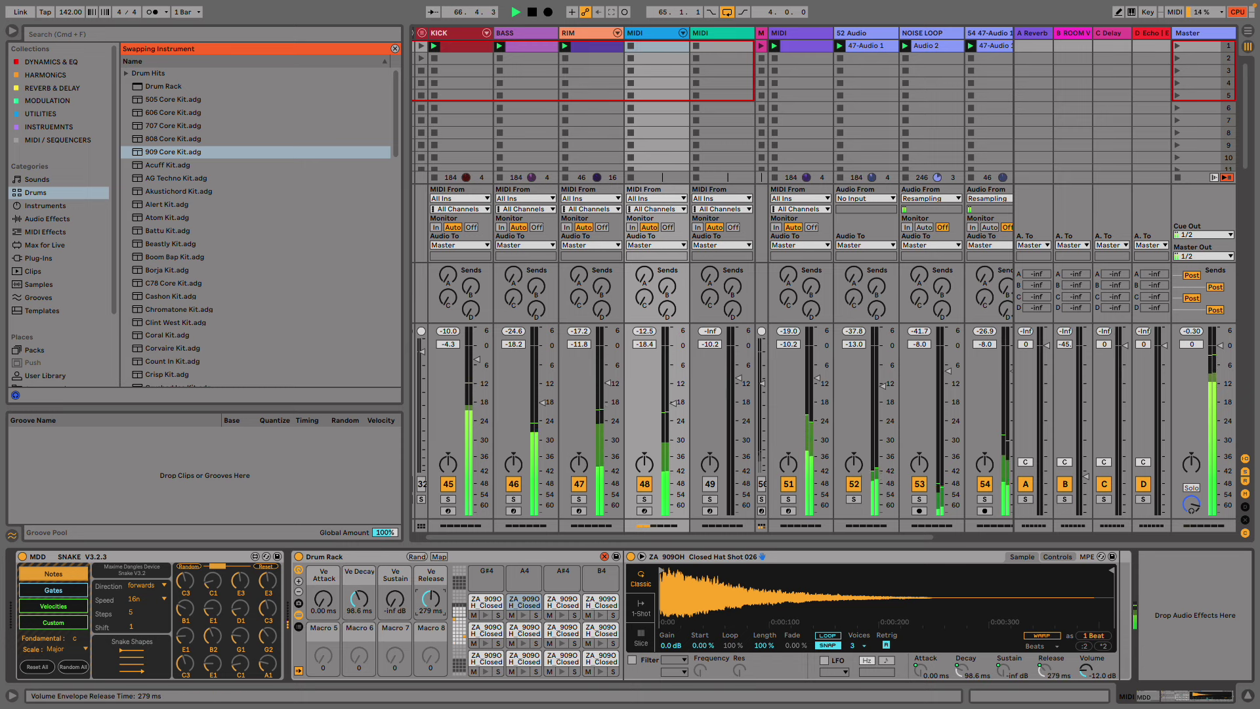
- Set Snake's velocity sequence to 6 steps, randomize it and even out the first five velocities to 92, 76, 54, 99 and 75
click(62, 609)
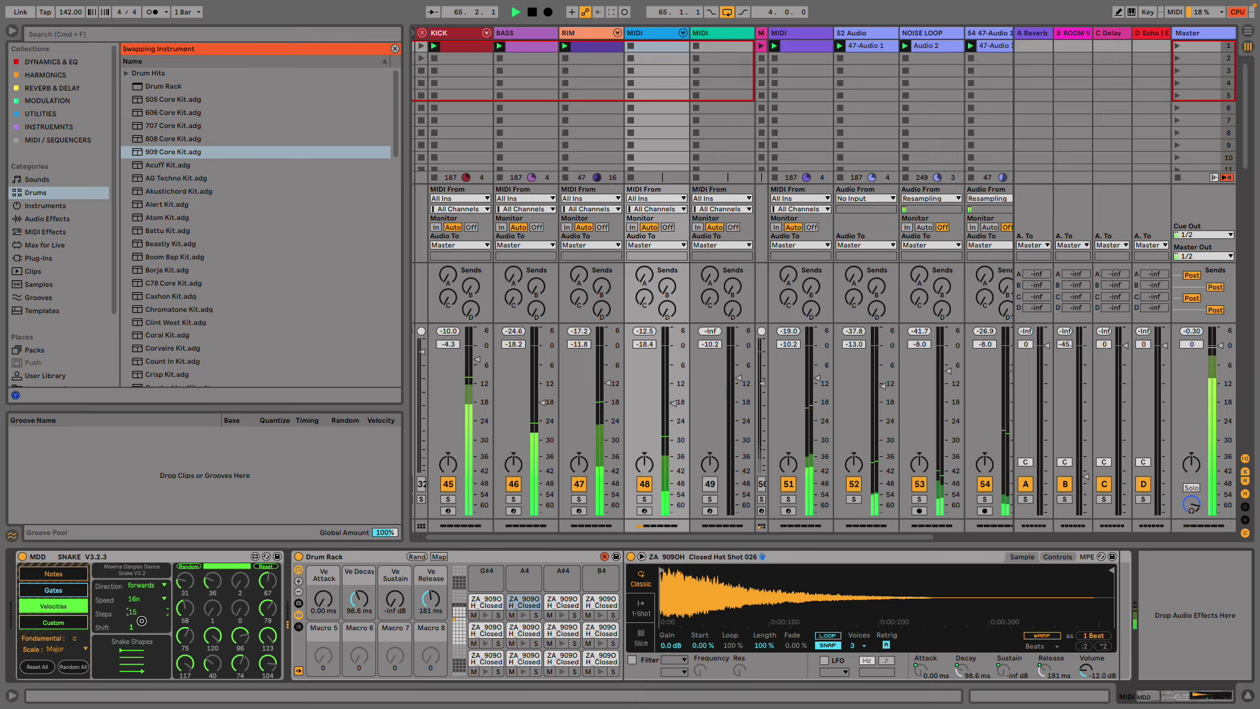
drag(142, 621, 145, 646)
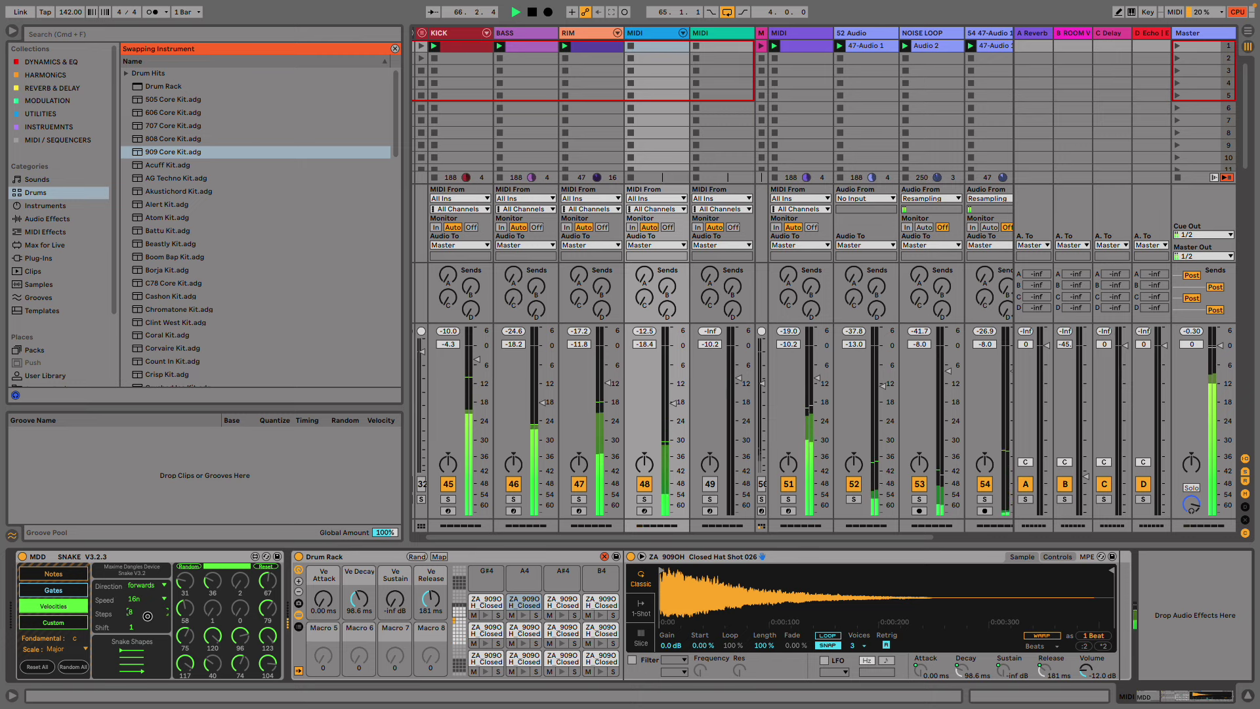
scroll(147, 621, down, 1)
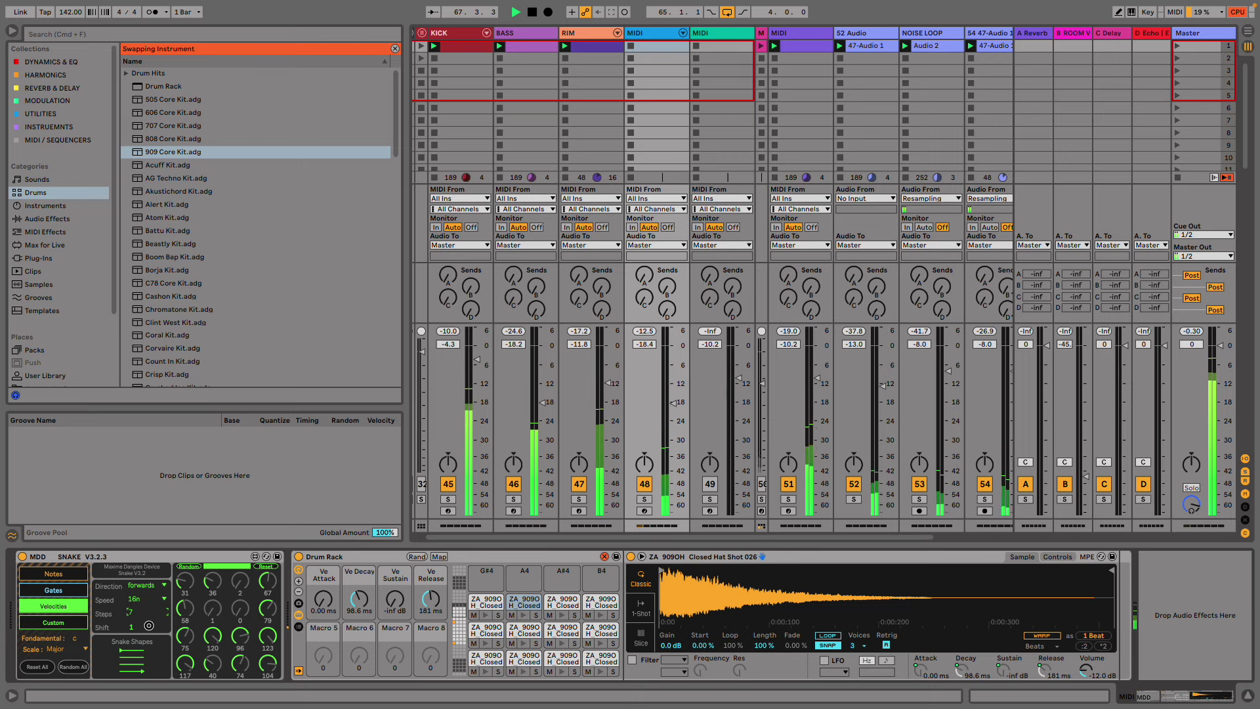
scroll(147, 623, down, 1)
click(188, 566)
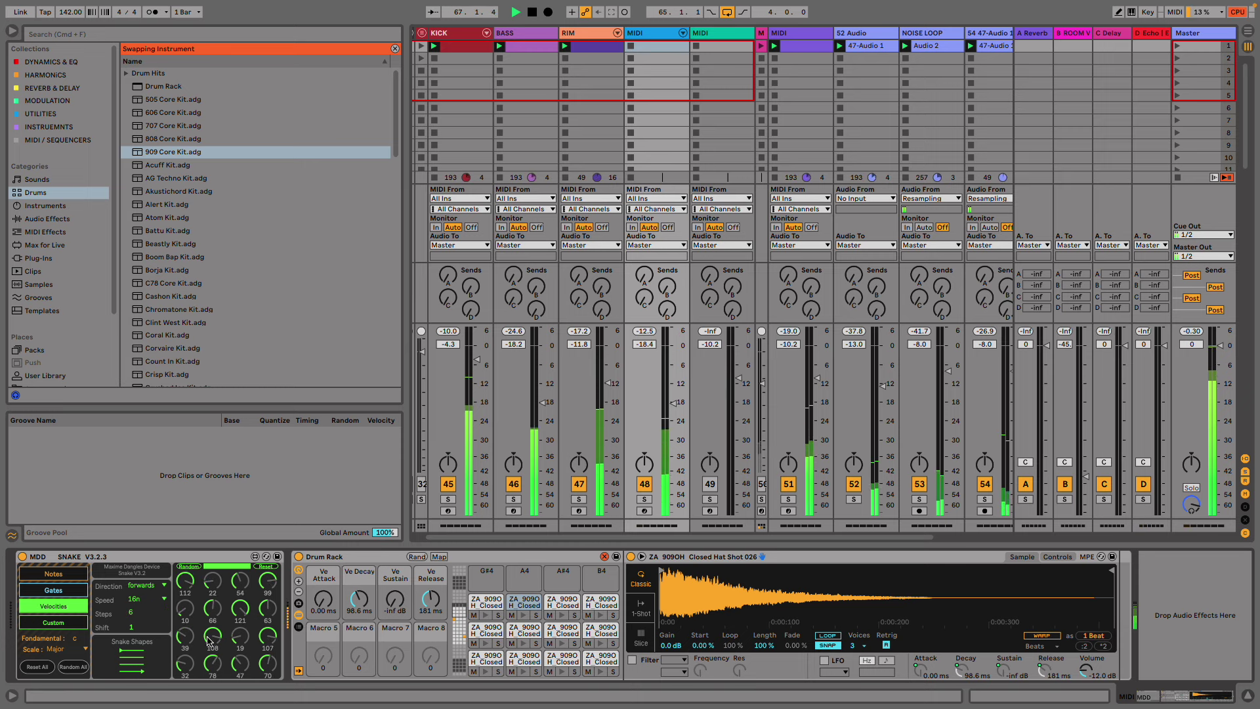
mouse_move(191, 576)
mouse_down()
mouse_move(192, 590)
mouse_move(205, 562)
mouse_up()
drag(189, 614, 213, 562)
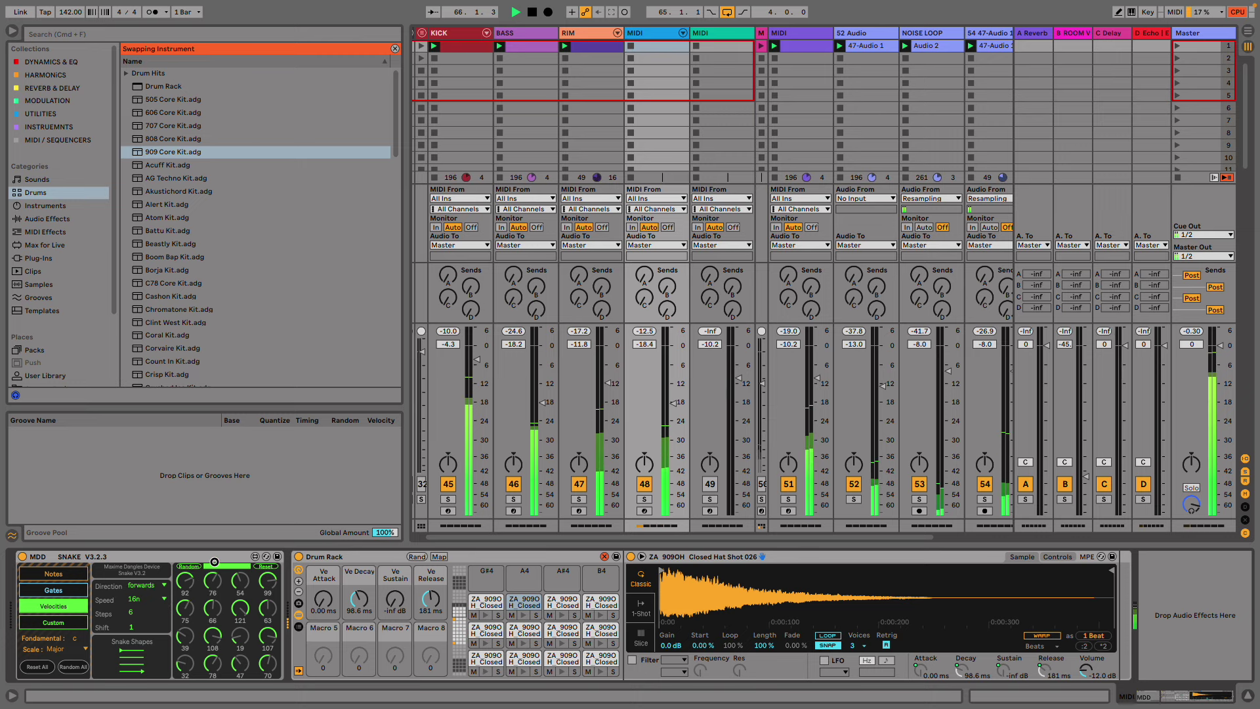
- Randomize Snake's notes and set the hat rack macros to Decay 215 ms, Sustain -32 dB and Release 197 ms
click(56, 575)
click(190, 566)
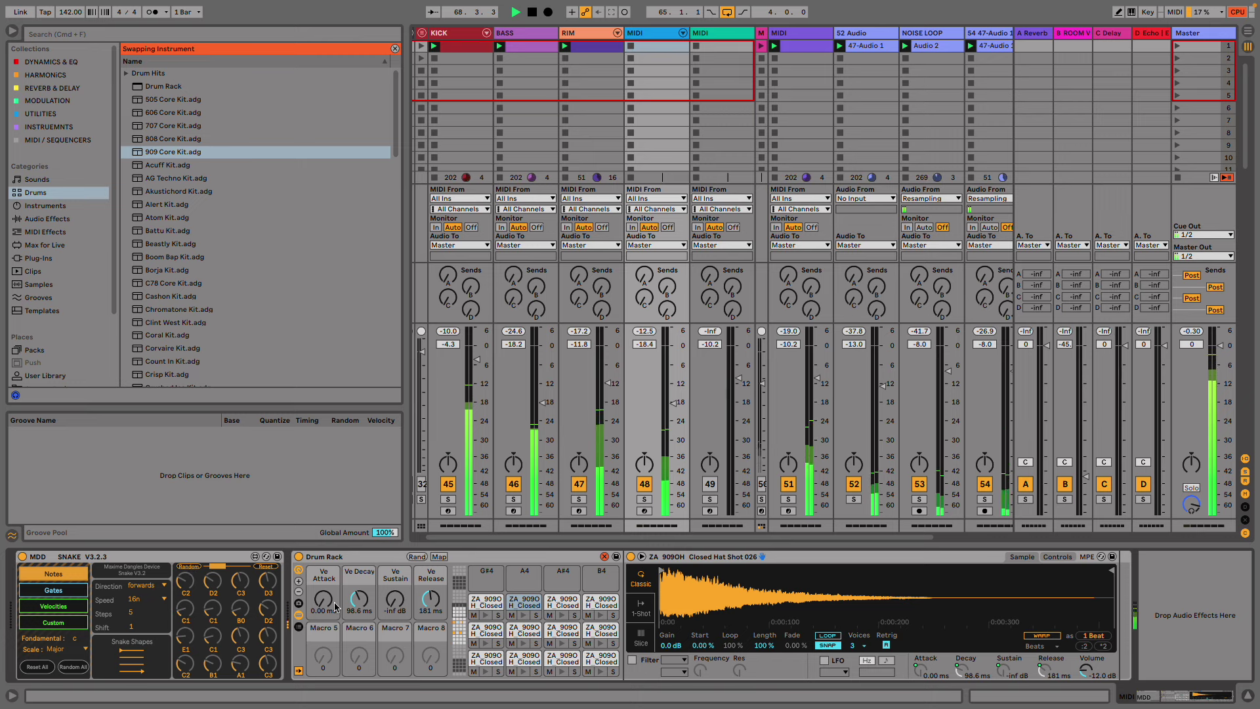
mouse_move(394, 599)
mouse_down()
mouse_move(394, 581)
mouse_move(395, 601)
mouse_up()
drag(359, 599, 428, 599)
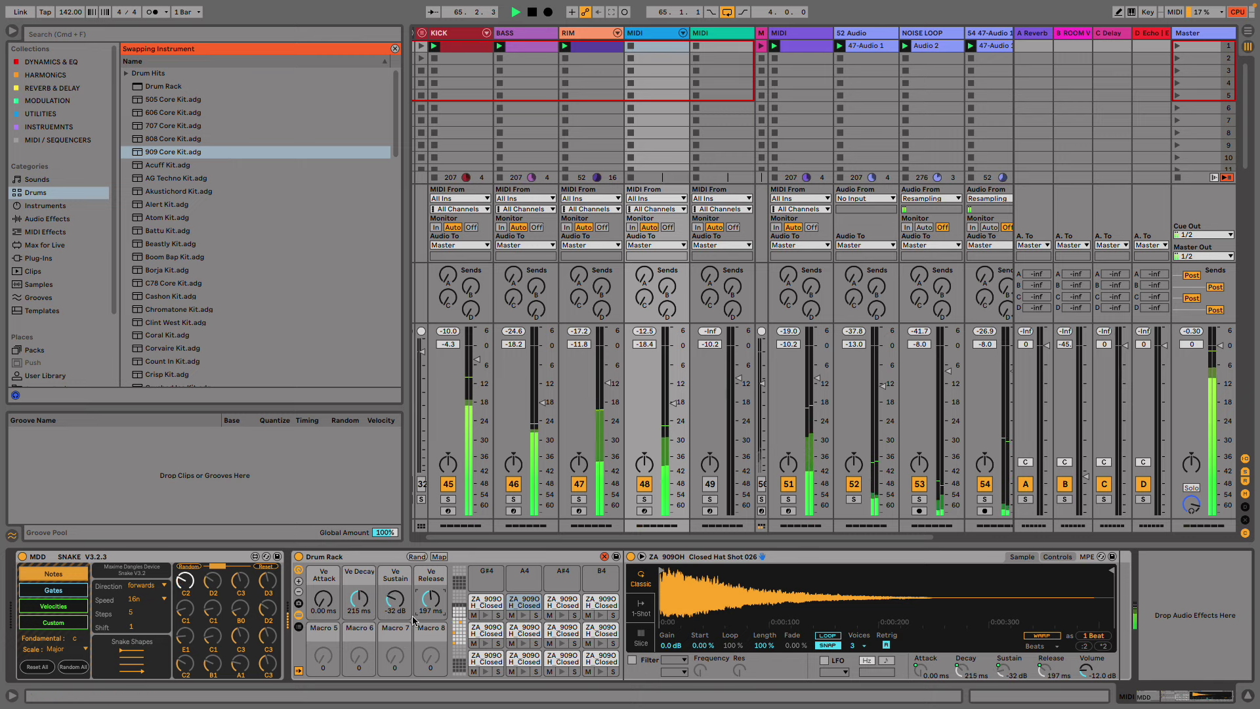
- Add an EQ Eight after the hat rack and low-cut the hats at about 235 Hz
click(65, 62)
click(395, 49)
double_click(159, 101)
drag(695, 609, 767, 618)
- Add a Compressor after the hat's EQ Eight and enable its sidechain with KICK as the input
double_click(166, 88)
click(972, 556)
click(990, 570)
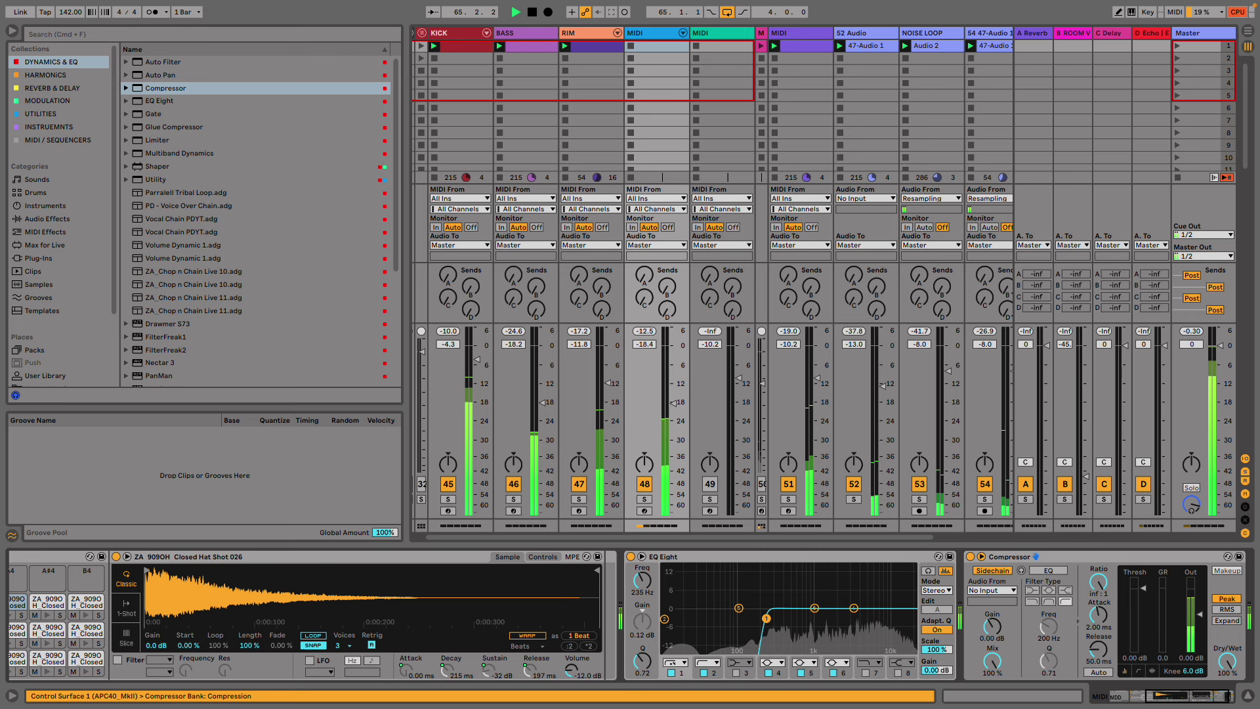
click(991, 590)
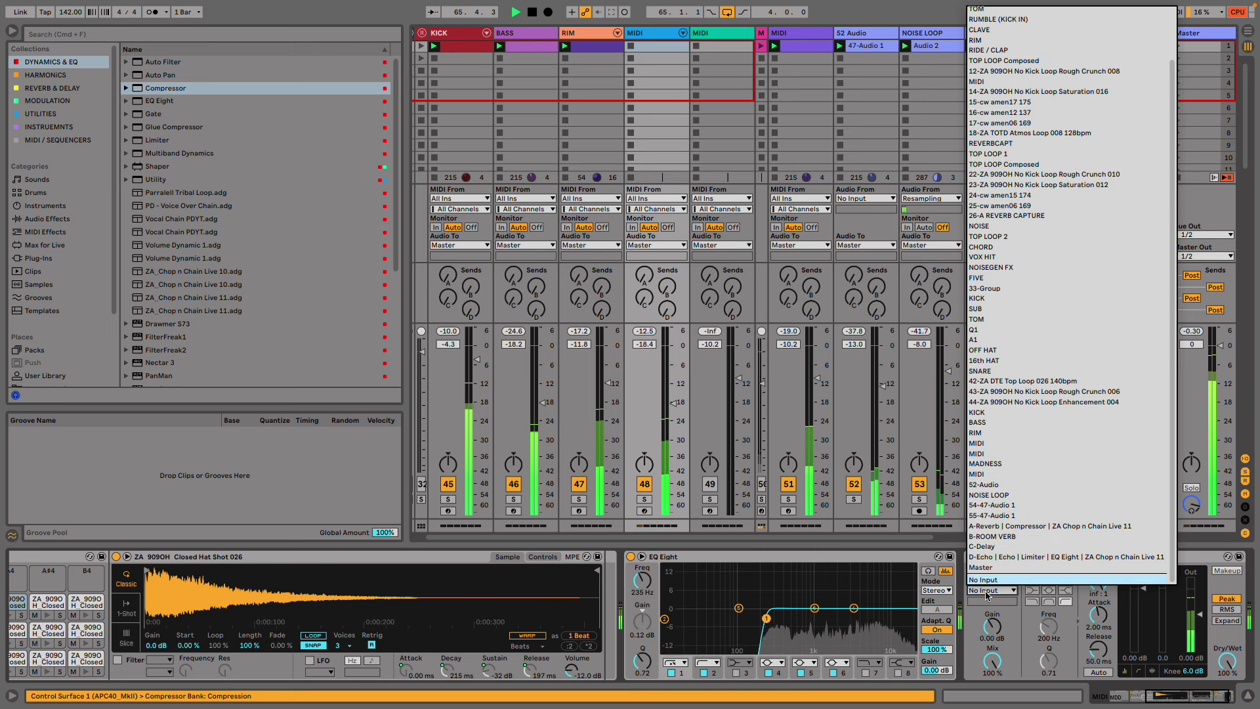
click(1025, 414)
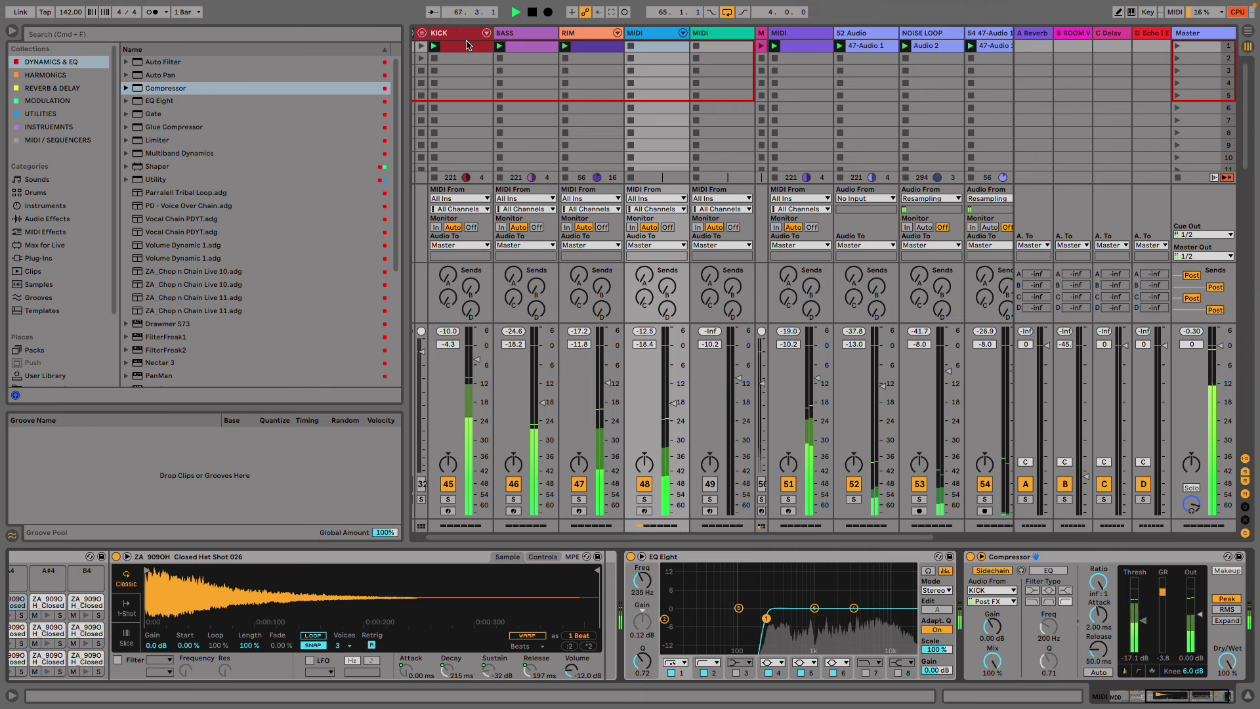
- Group all the loop's tracks from KICK through the last 47-Audio 1 track, with the browser hidden
click(459, 32)
key(super+alt+b)
shift+click(698, 33)
key(super+g)
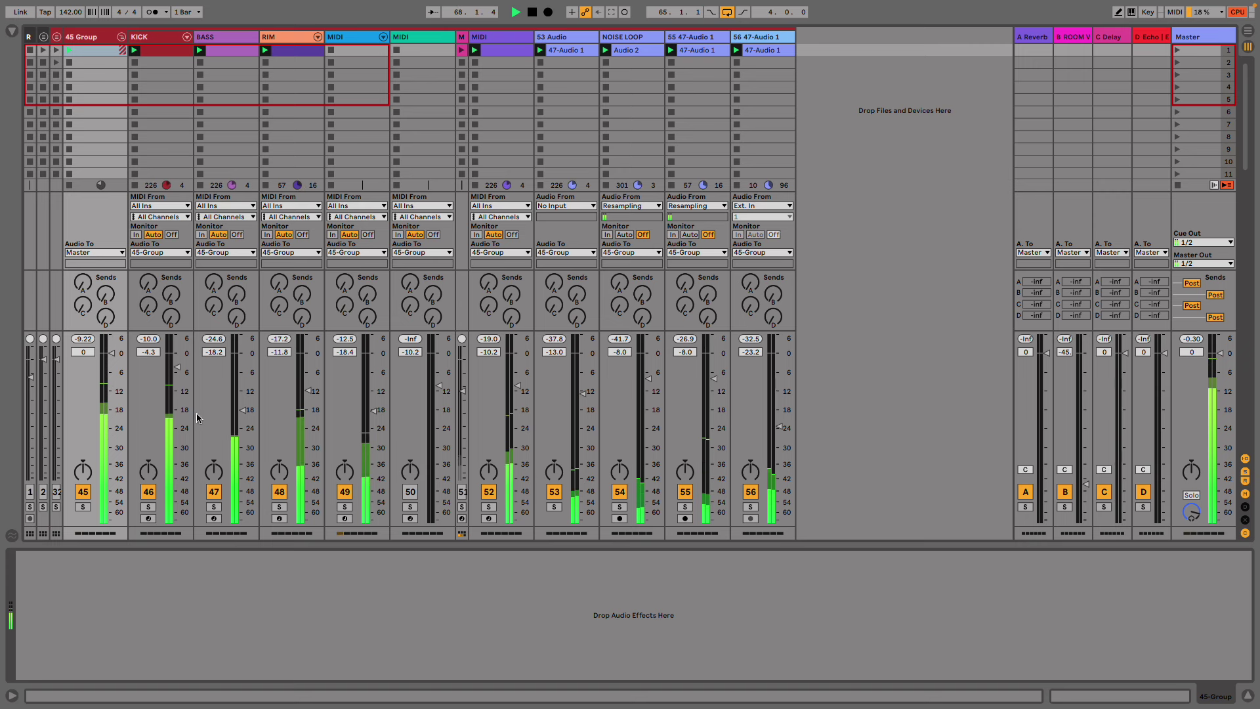
click(88, 36)
click(152, 37)
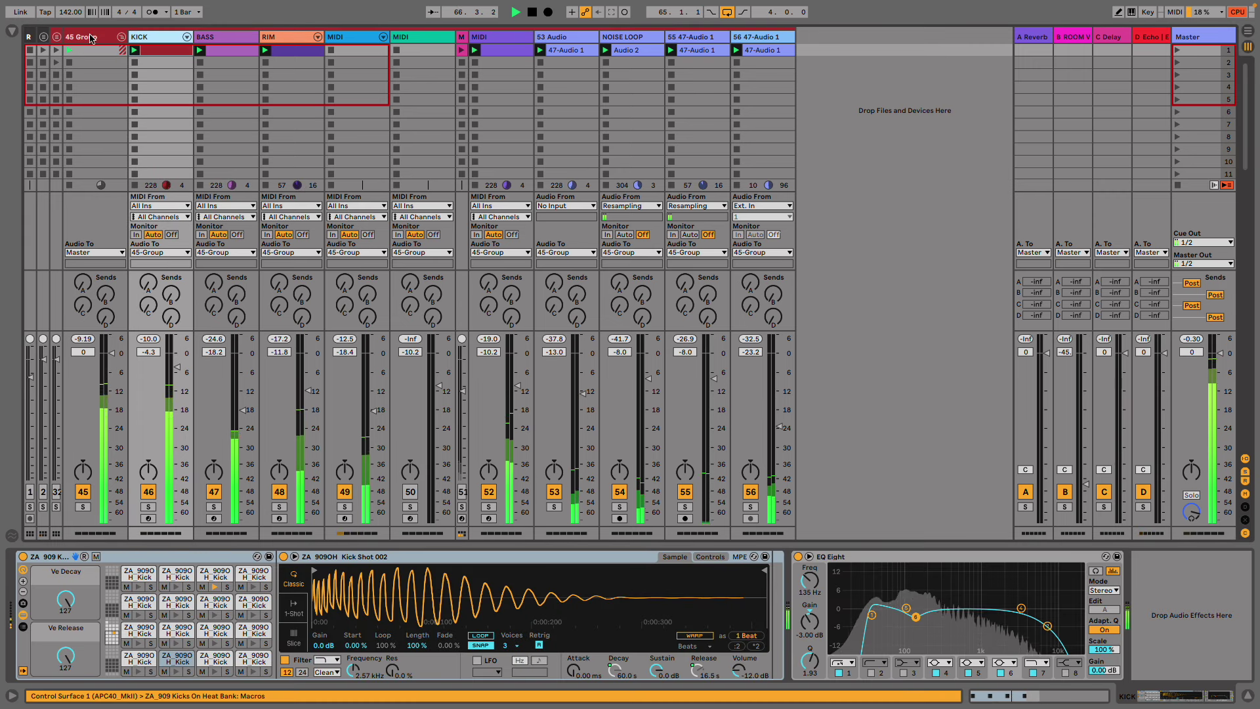
click(90, 37)
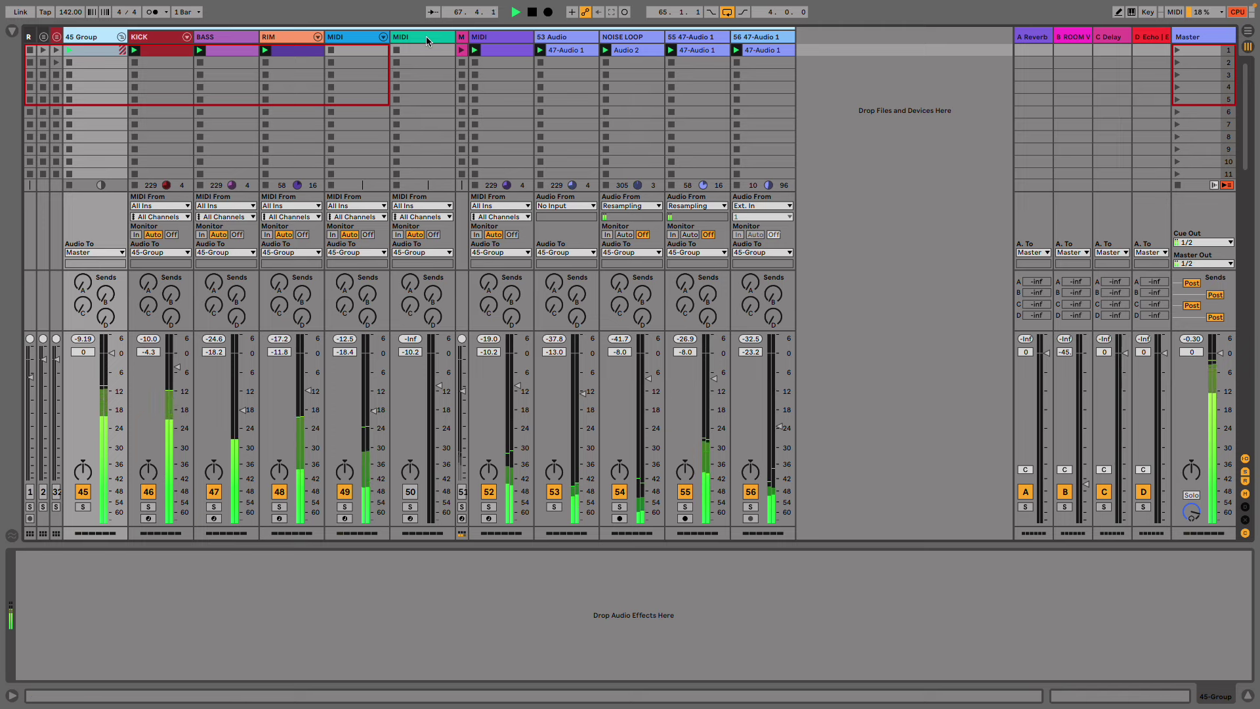
- Delete the empty MIDI track beside the hats and rename the hat track HAT
click(405, 39)
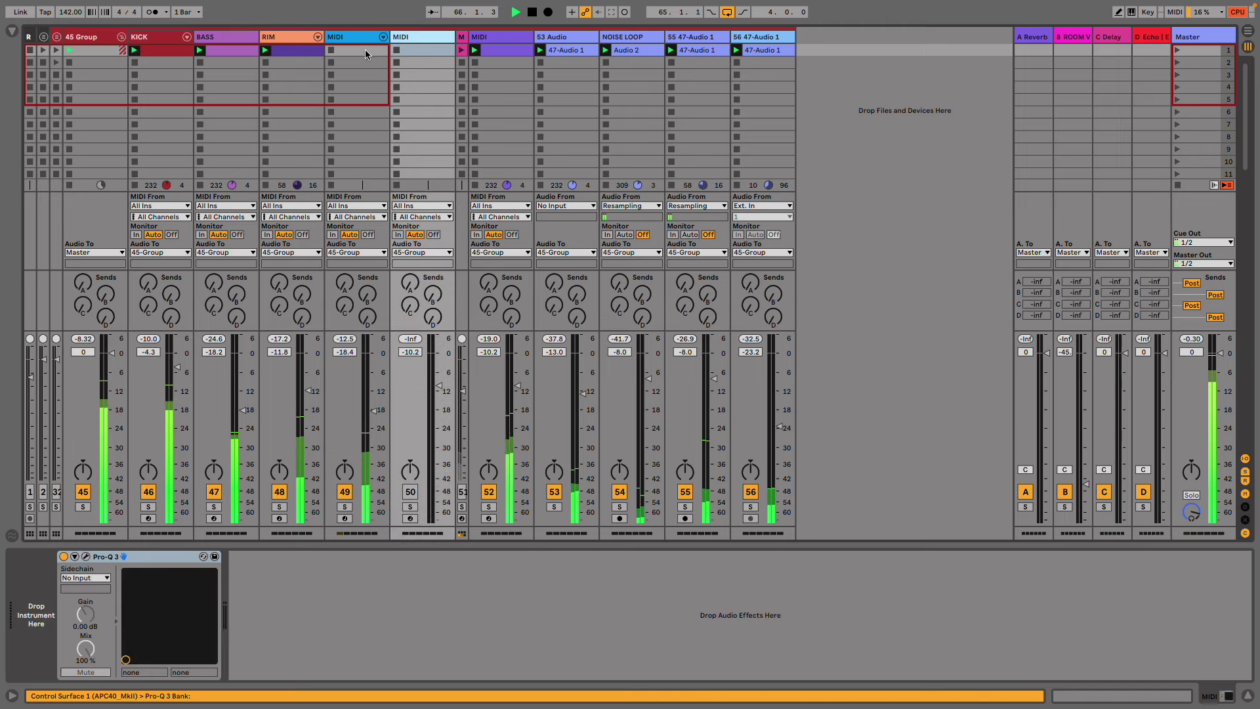
key(Delete)
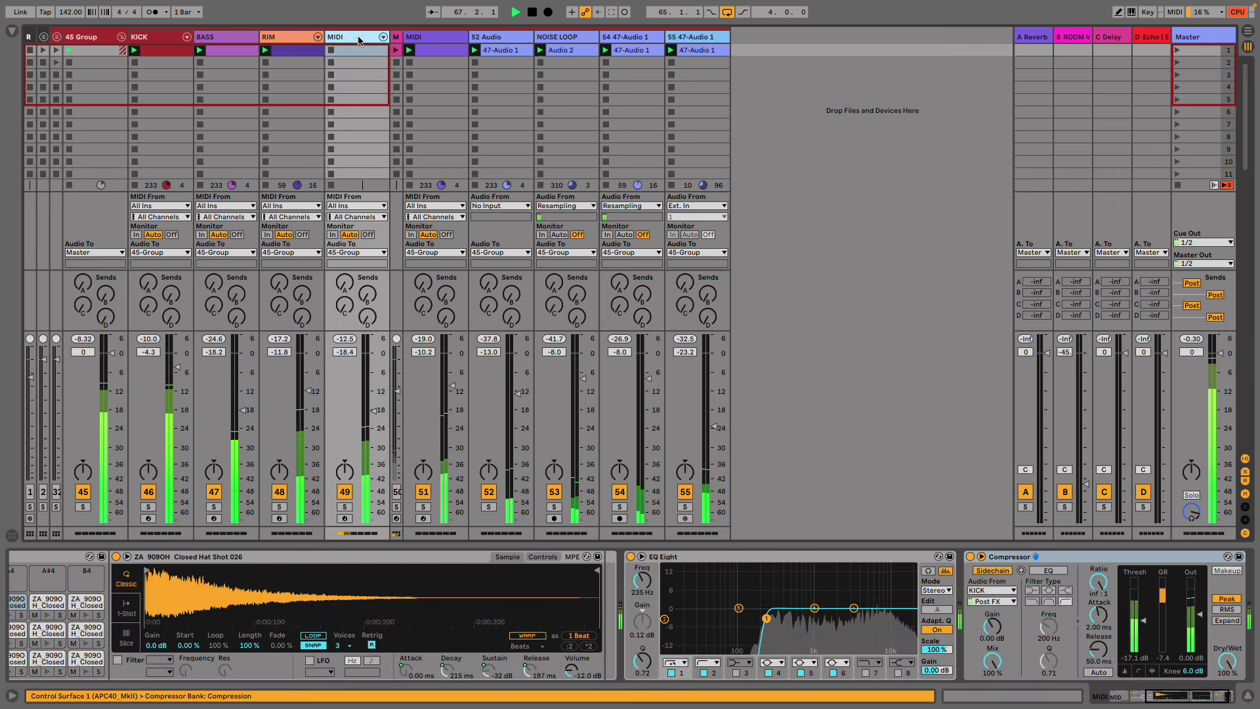
click(359, 39)
key(ctrl+r)
text(HAT)
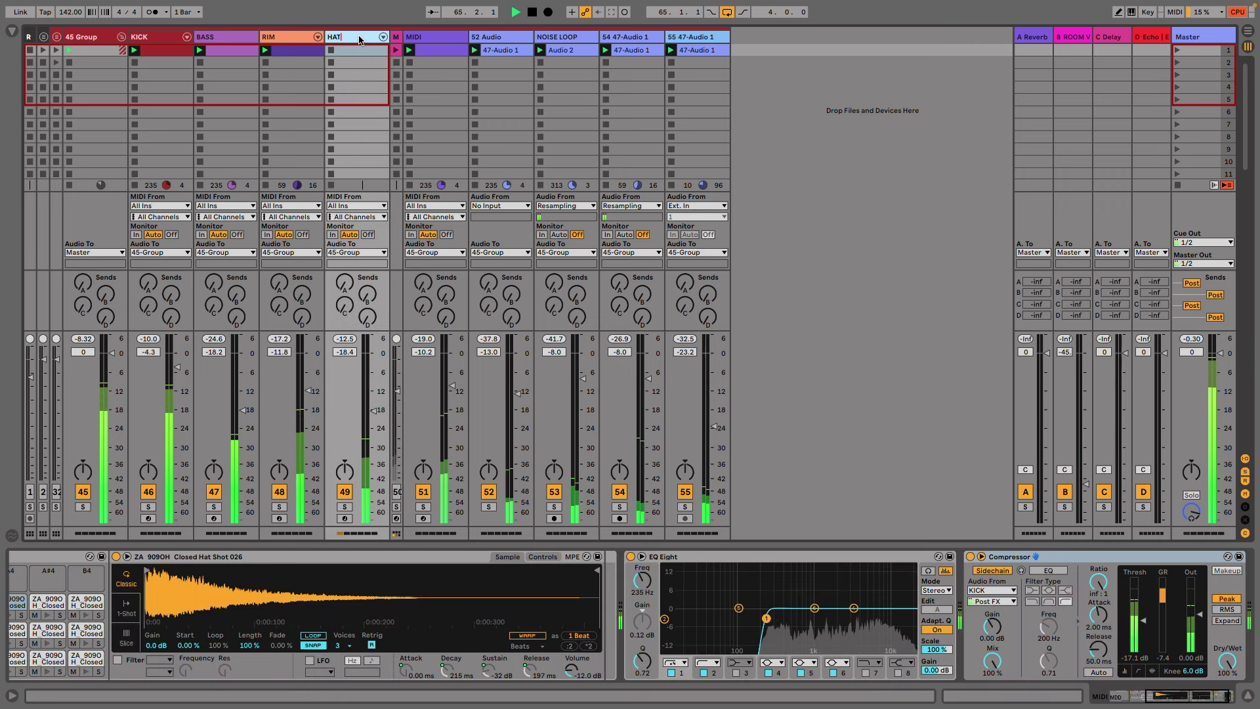
key(shift+Tab)
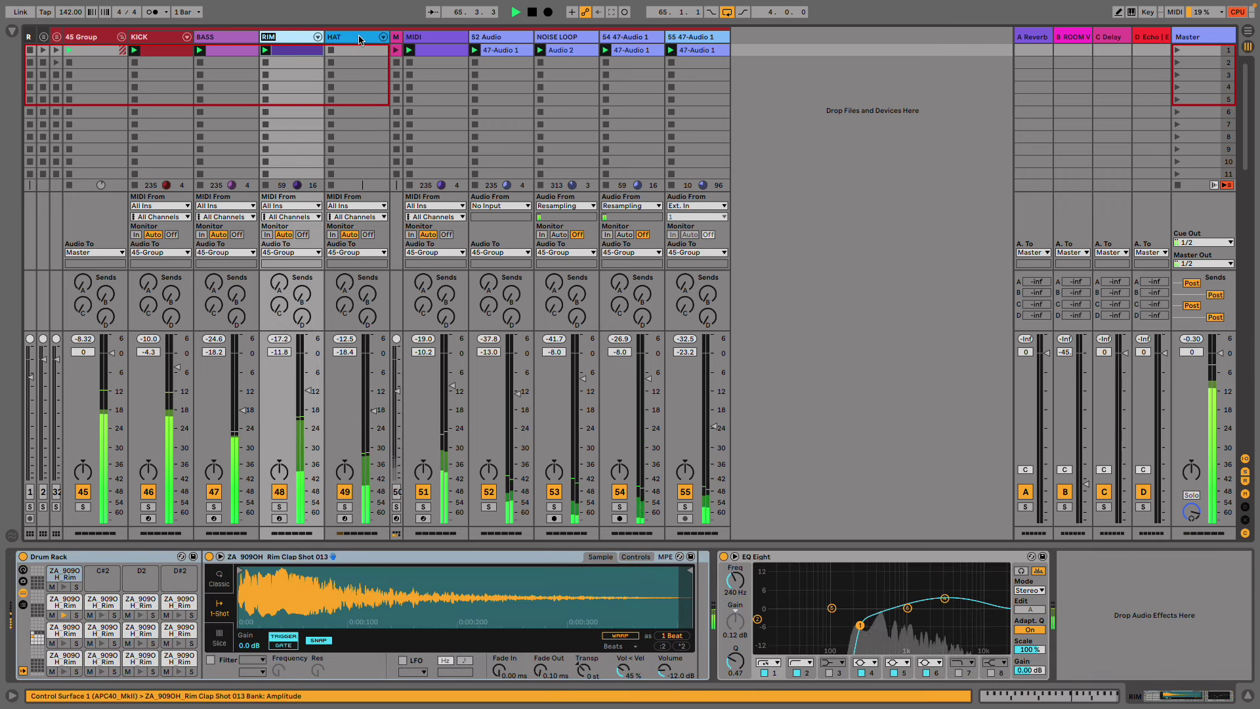
click(354, 75)
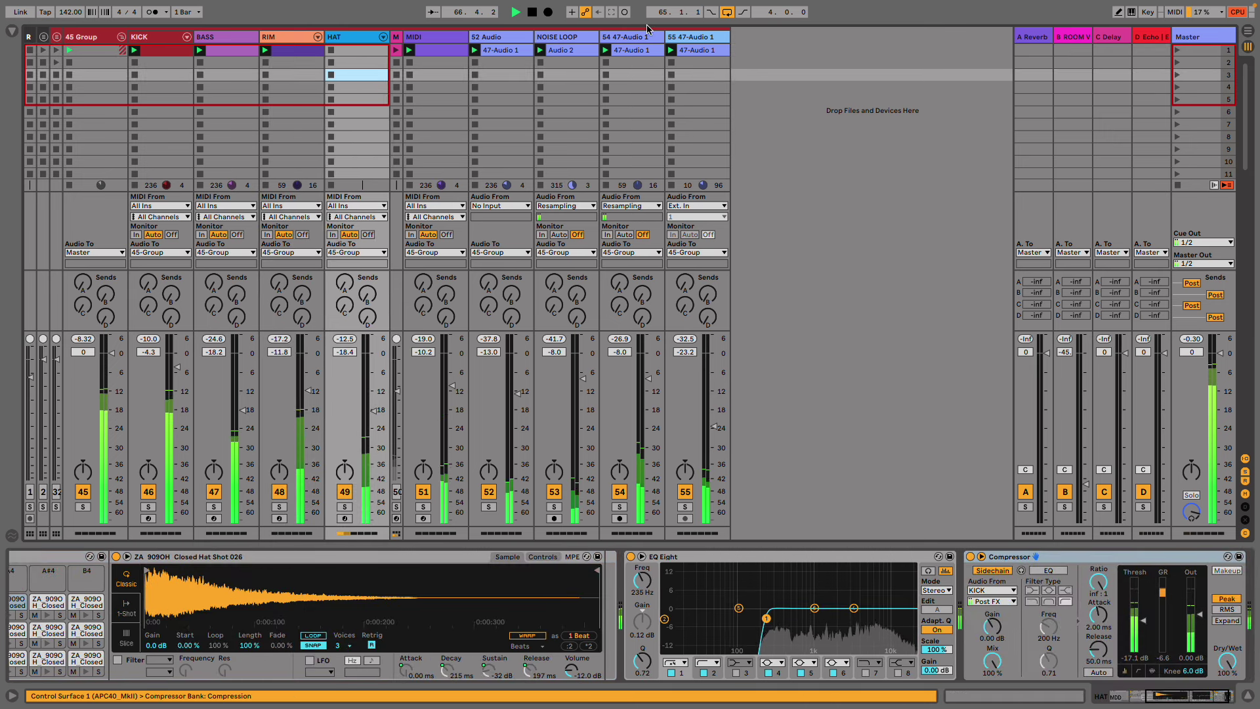
- Insert two new audio tracks after the last 47-Audio 1 track in the group
click(689, 36)
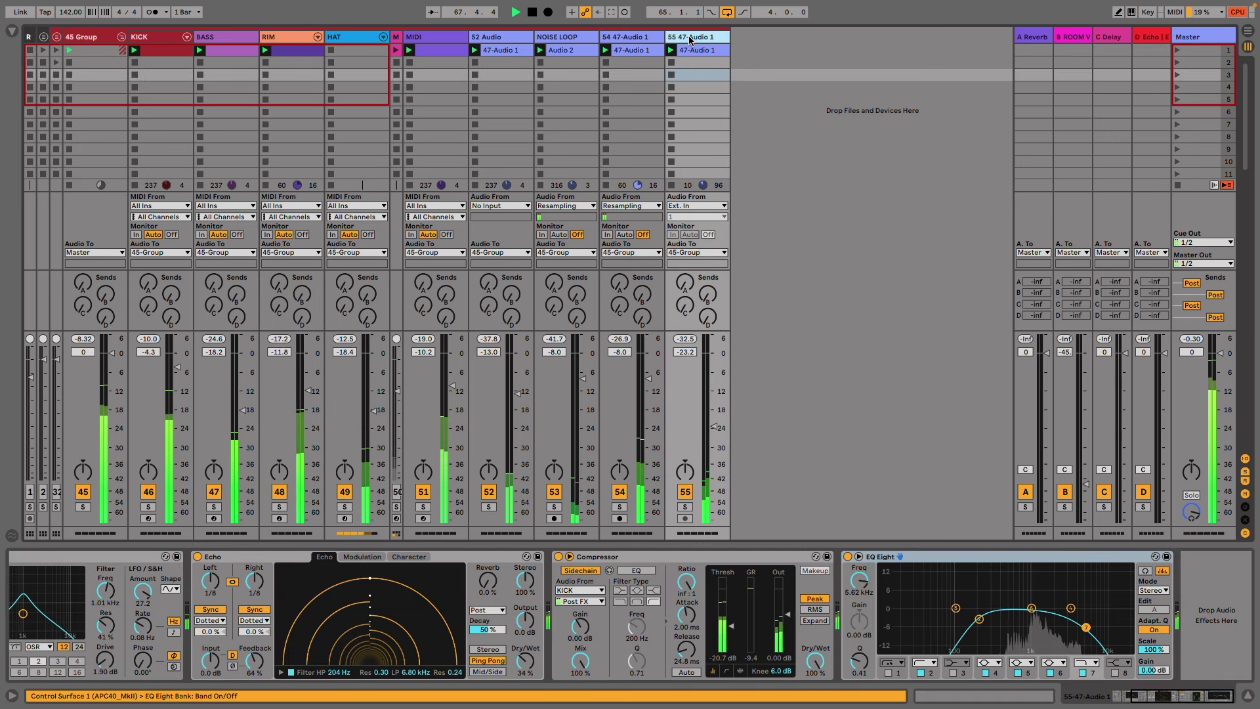
key(super+t)
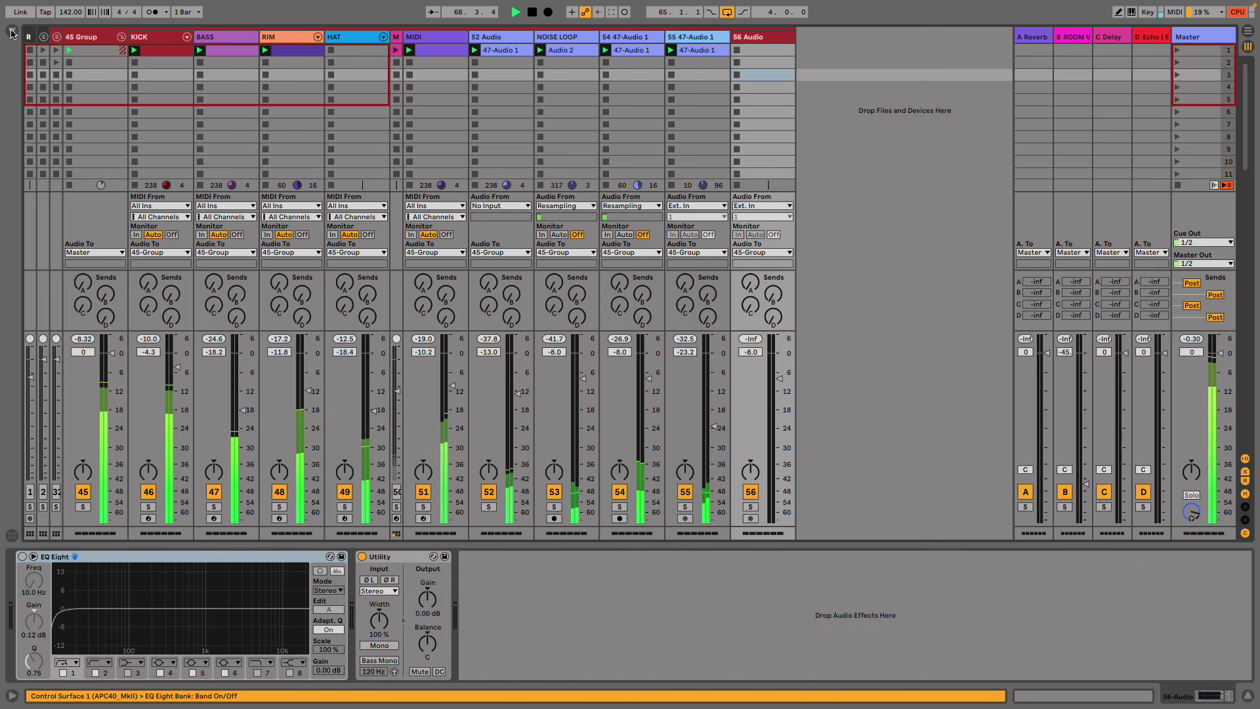
key(super+t)
- Search the browser for amen and load cw_amen11_145.wav into the first slot of audio track 56
click(12, 31)
click(74, 34)
text(amen)
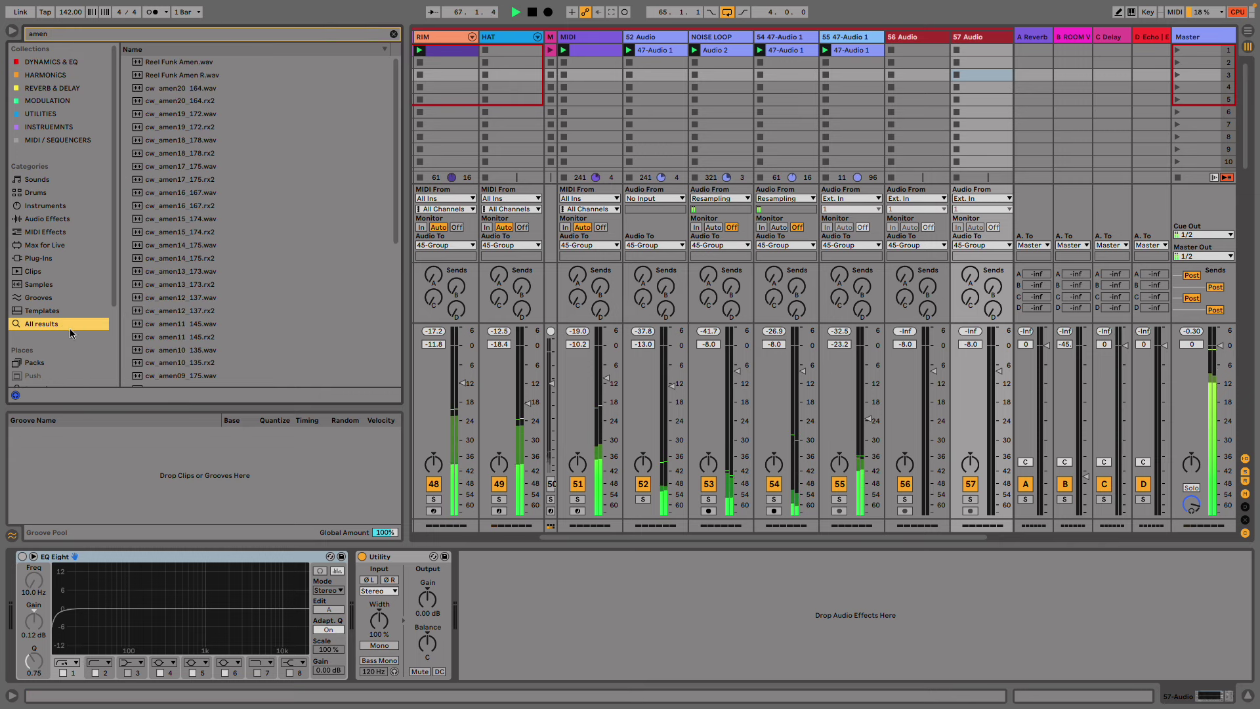
click(258, 324)
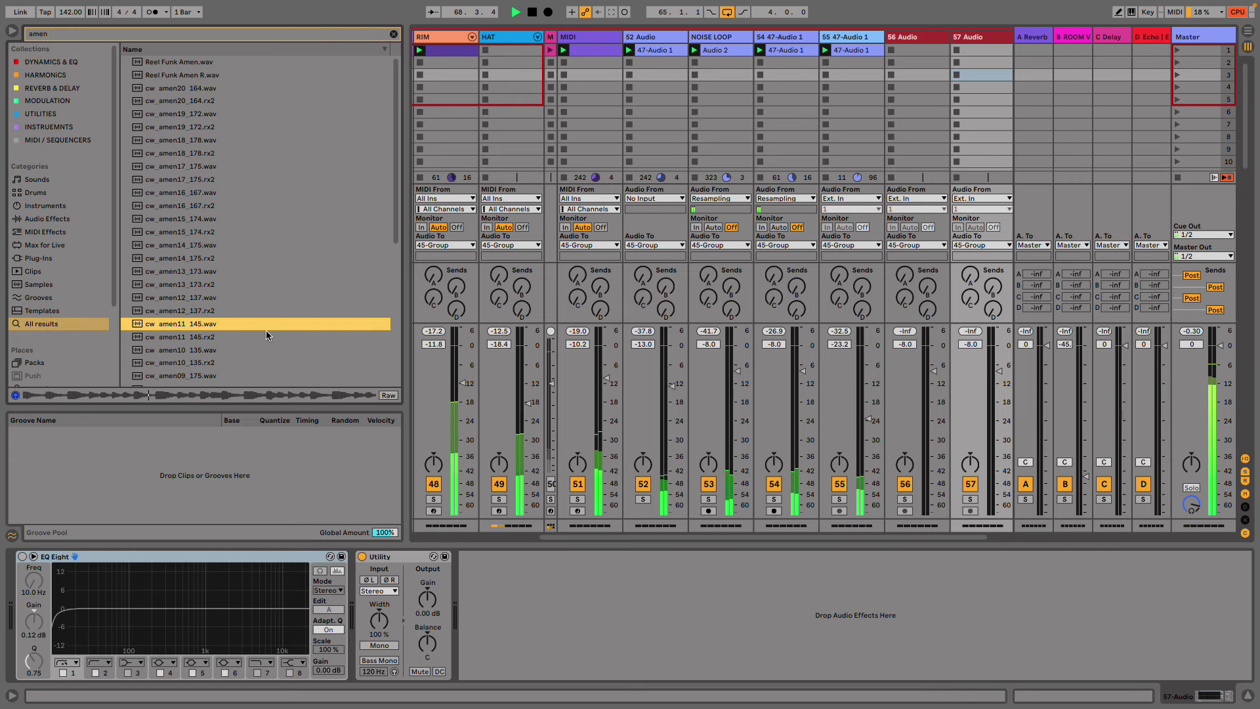
scroll(269, 336, down, 4)
drag(227, 225, 919, 51)
- Audition more amen breaks and load cw_amen04_170.wav into the first slot of audio track 57
click(250, 353)
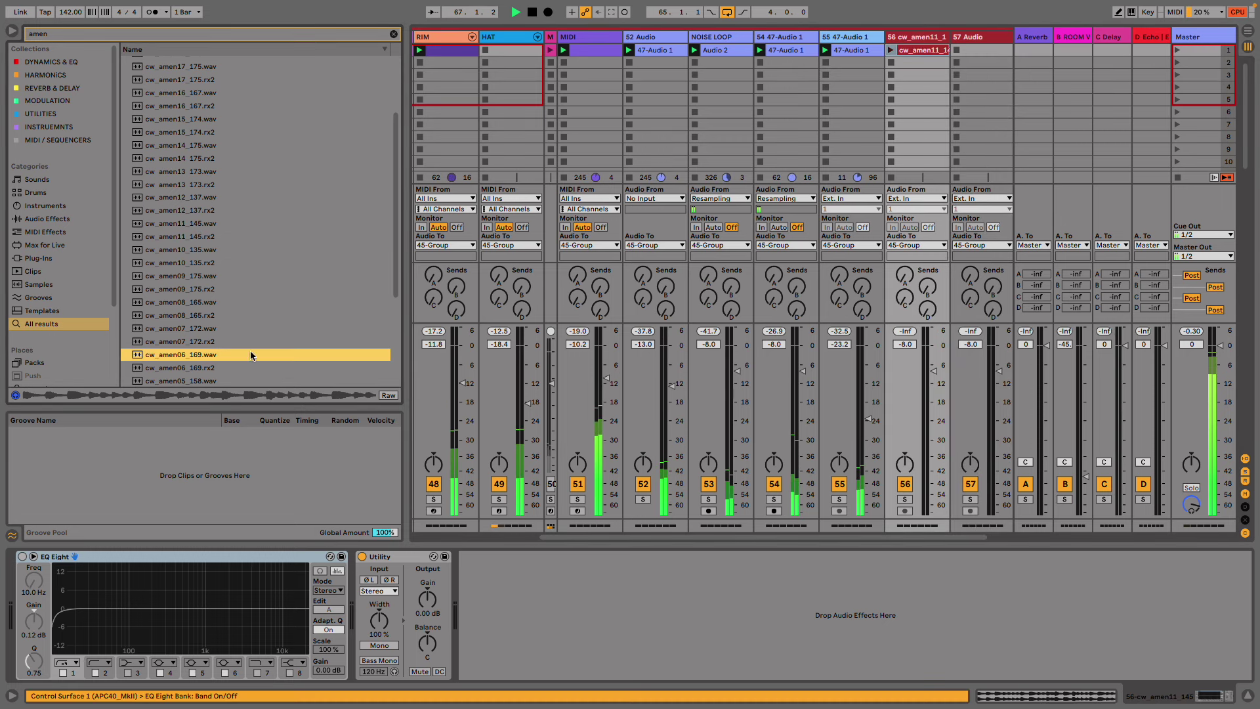
scroll(246, 309, down, 4)
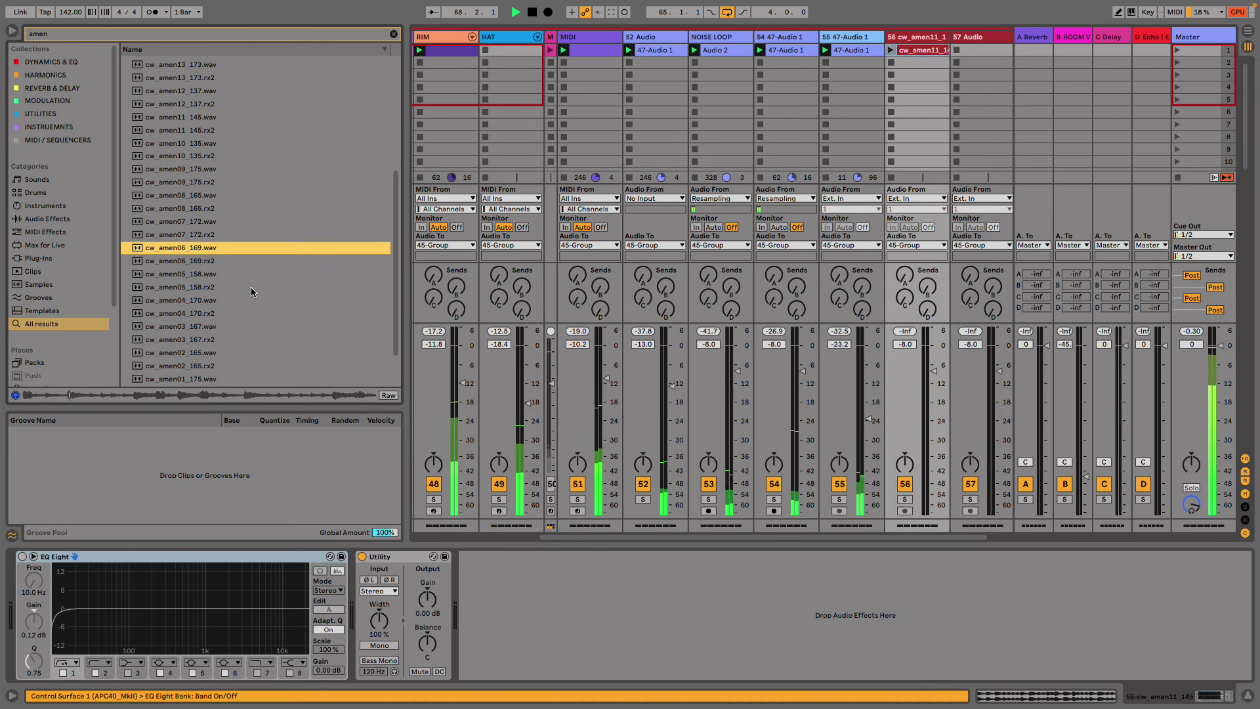
scroll(252, 302, down, 2)
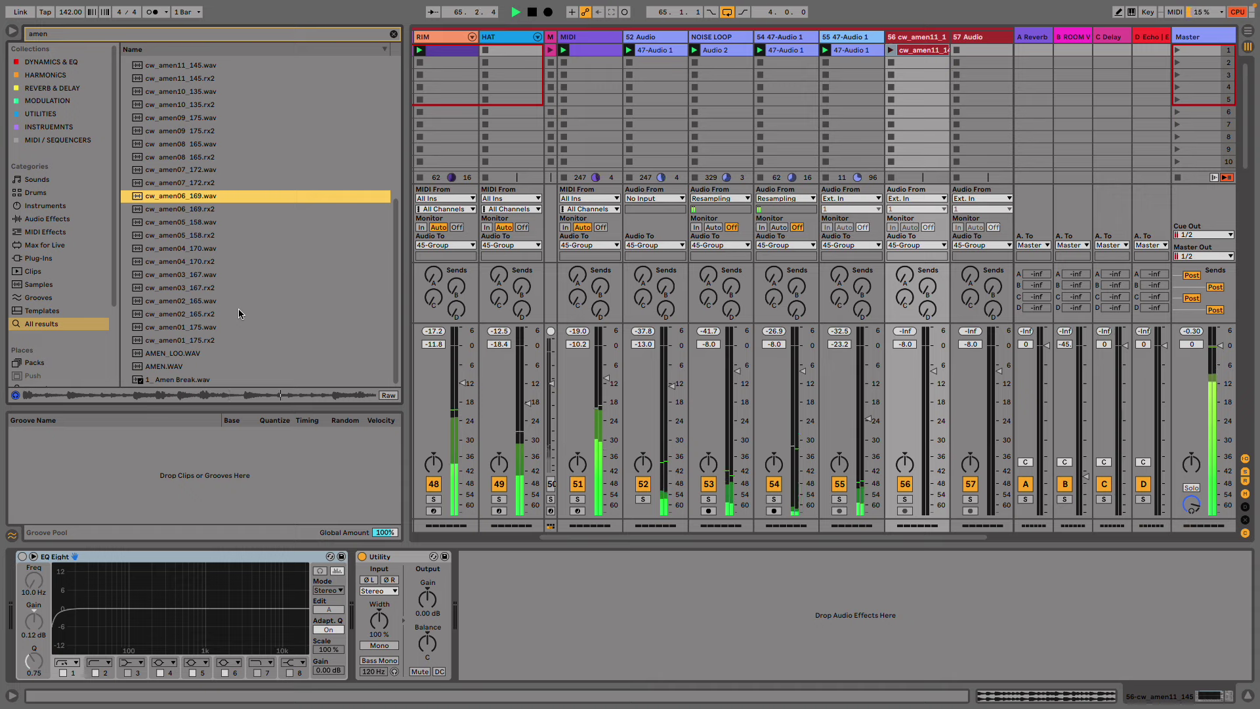
click(216, 225)
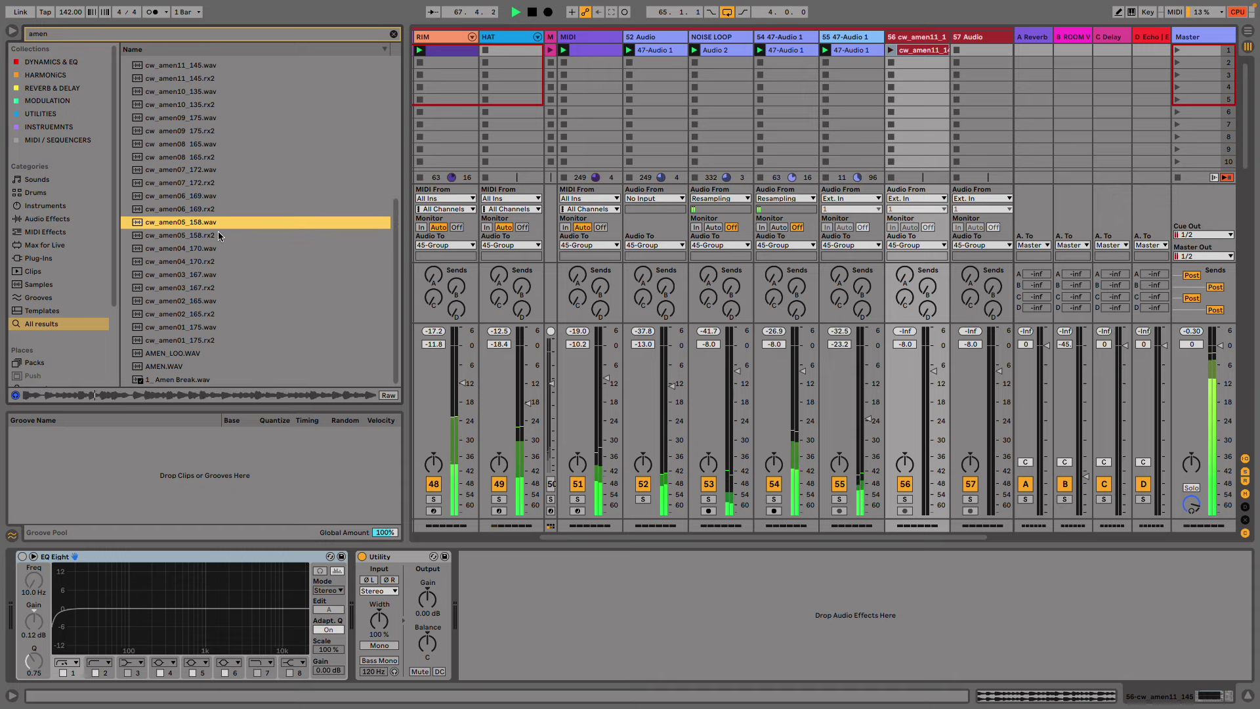
click(220, 250)
drag(220, 250, 983, 50)
- Loop the one-beat section from 1.4.1 in the cw_amen04_170 clip, launch it and lower its track volume to -19.3 dB
double_click(983, 49)
drag(624, 540, 752, 541)
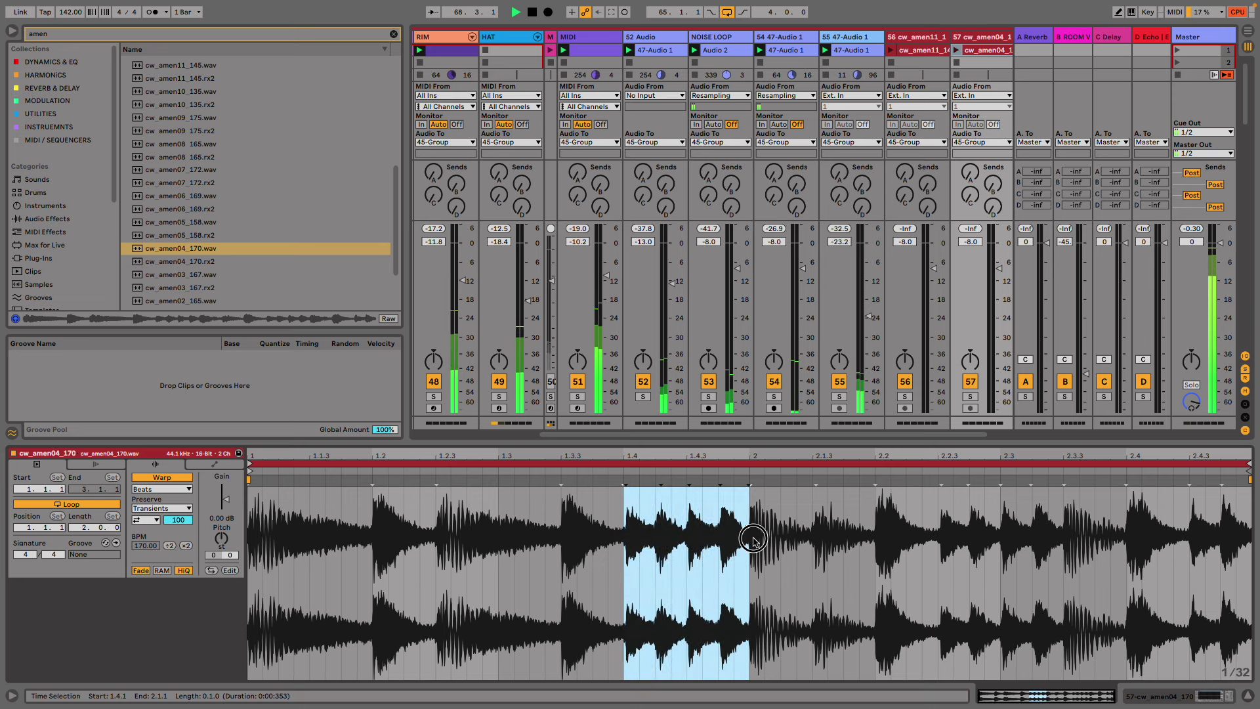
key(super+l)
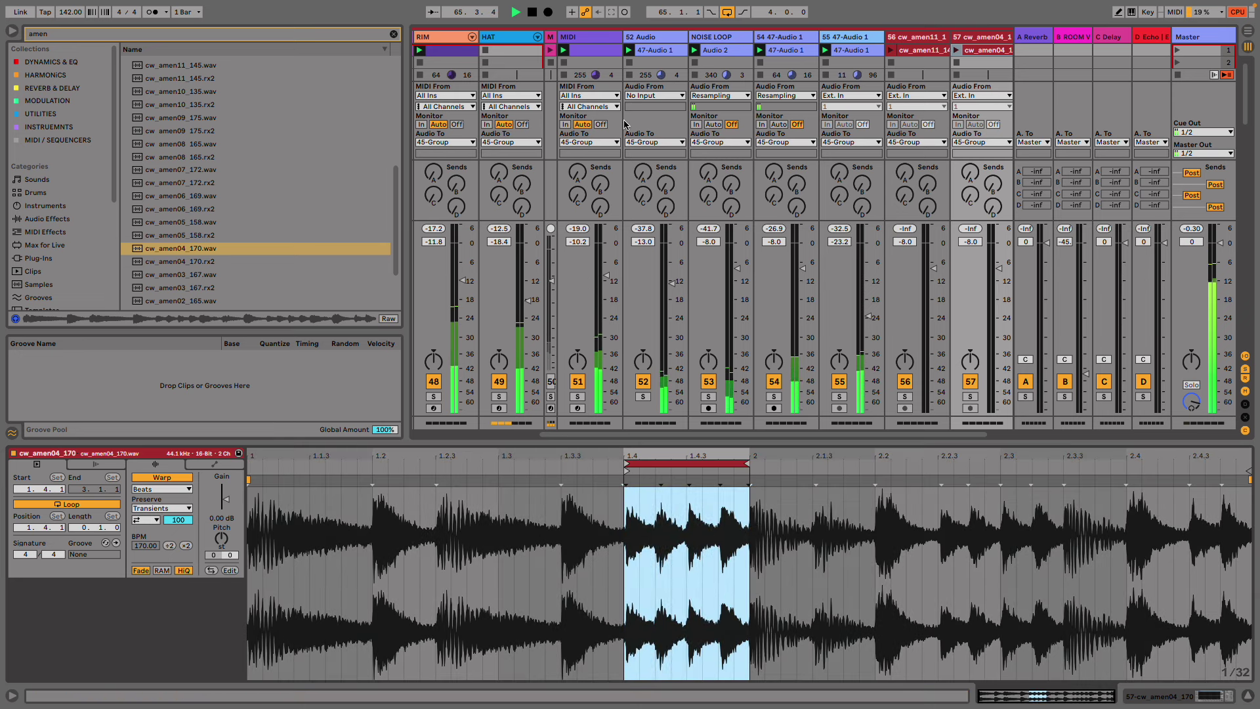
click(956, 50)
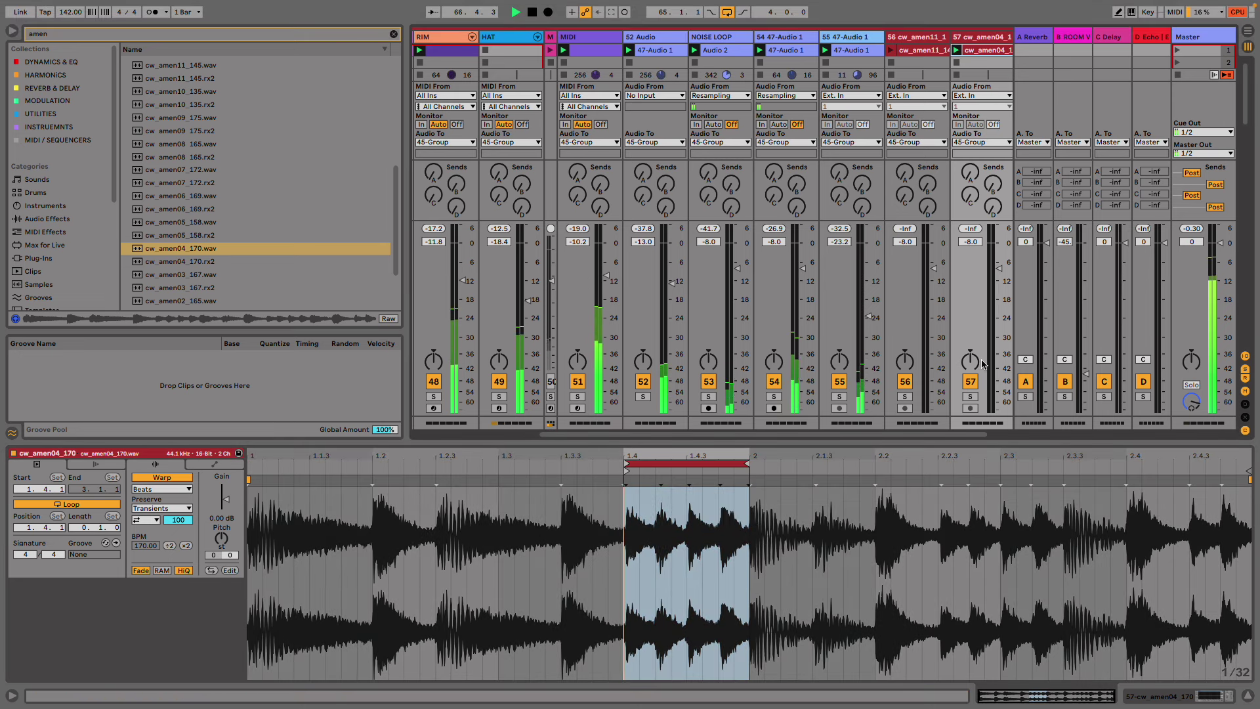
drag(999, 268, 999, 304)
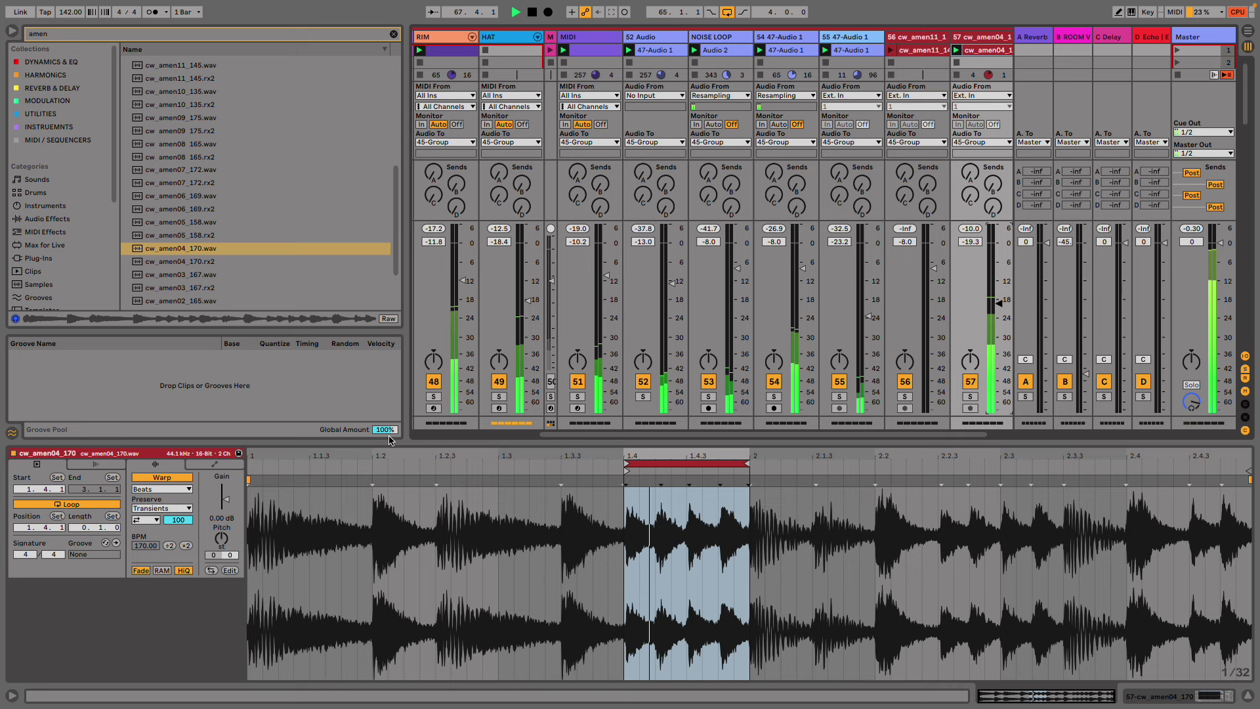
- Turn off transient looping for the amen clip's Beats warping and set its transient envelope to 58
click(145, 520)
click(146, 531)
drag(181, 519, 182, 547)
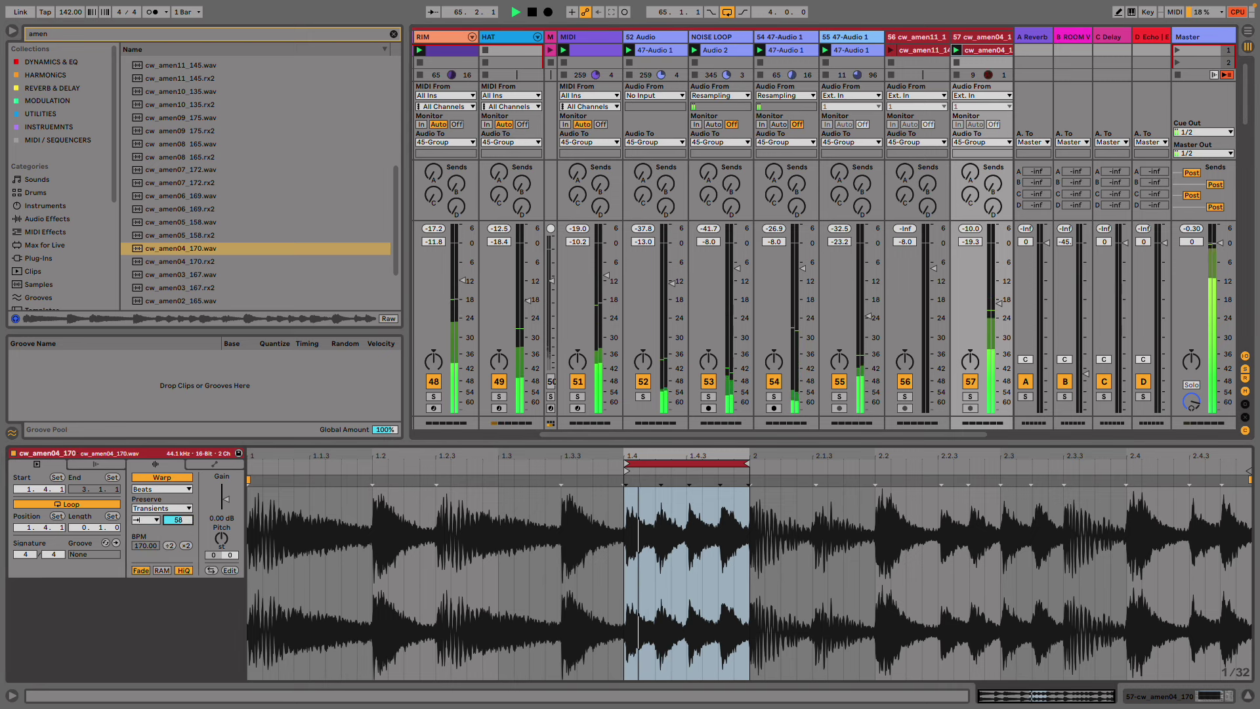
- Turn off the clip grid, then add warp markers at both ends of the amen loop, nudging the first slightly earlier
right_click(656, 550)
click(668, 524)
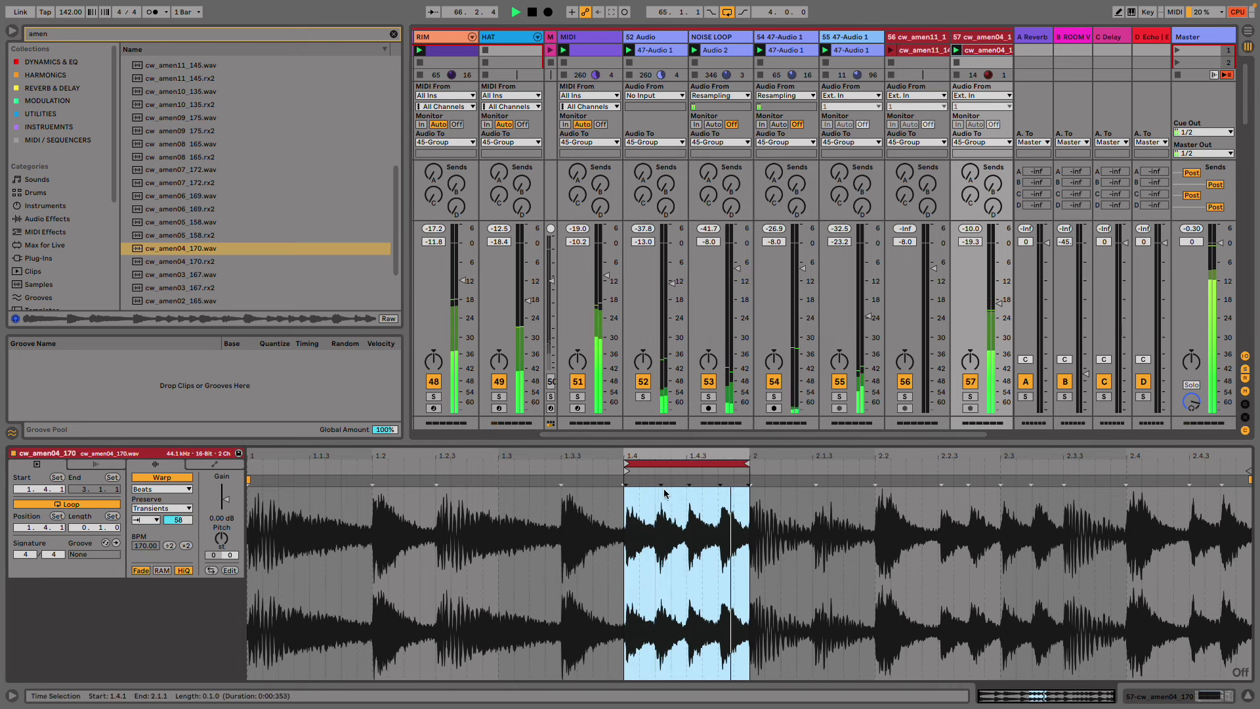
drag(653, 456, 653, 498)
double_click(515, 484)
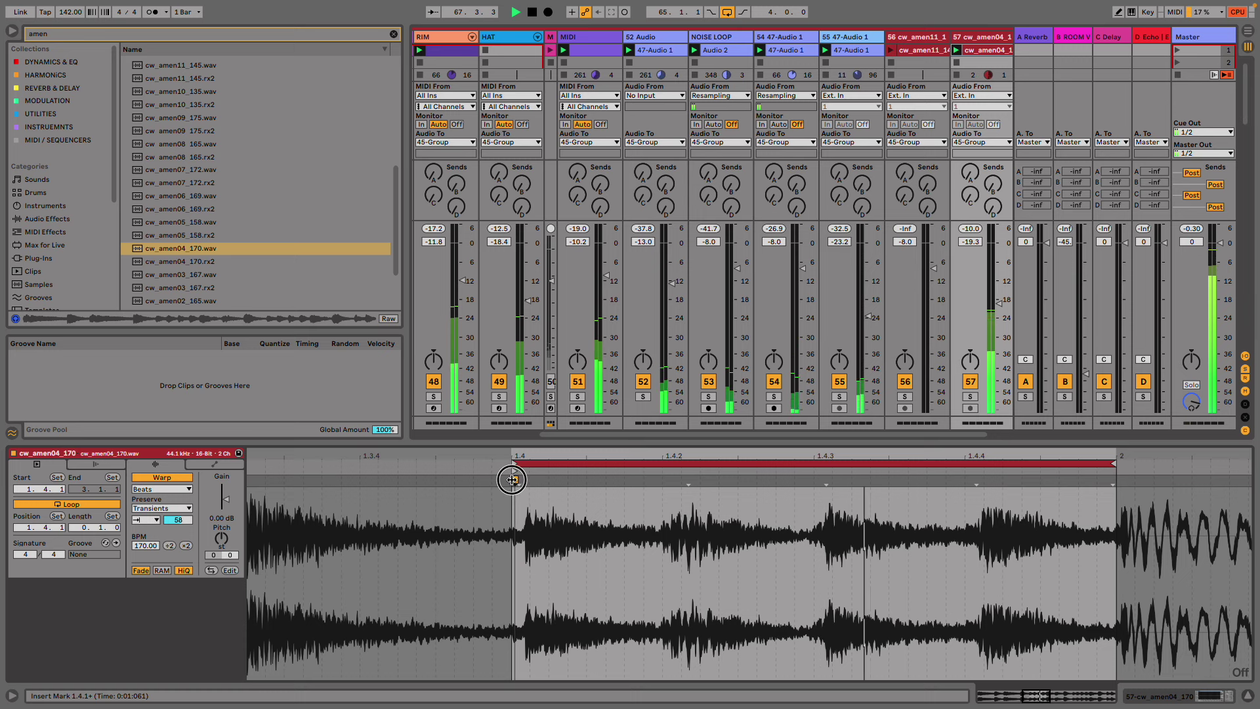
drag(512, 480, 507, 480)
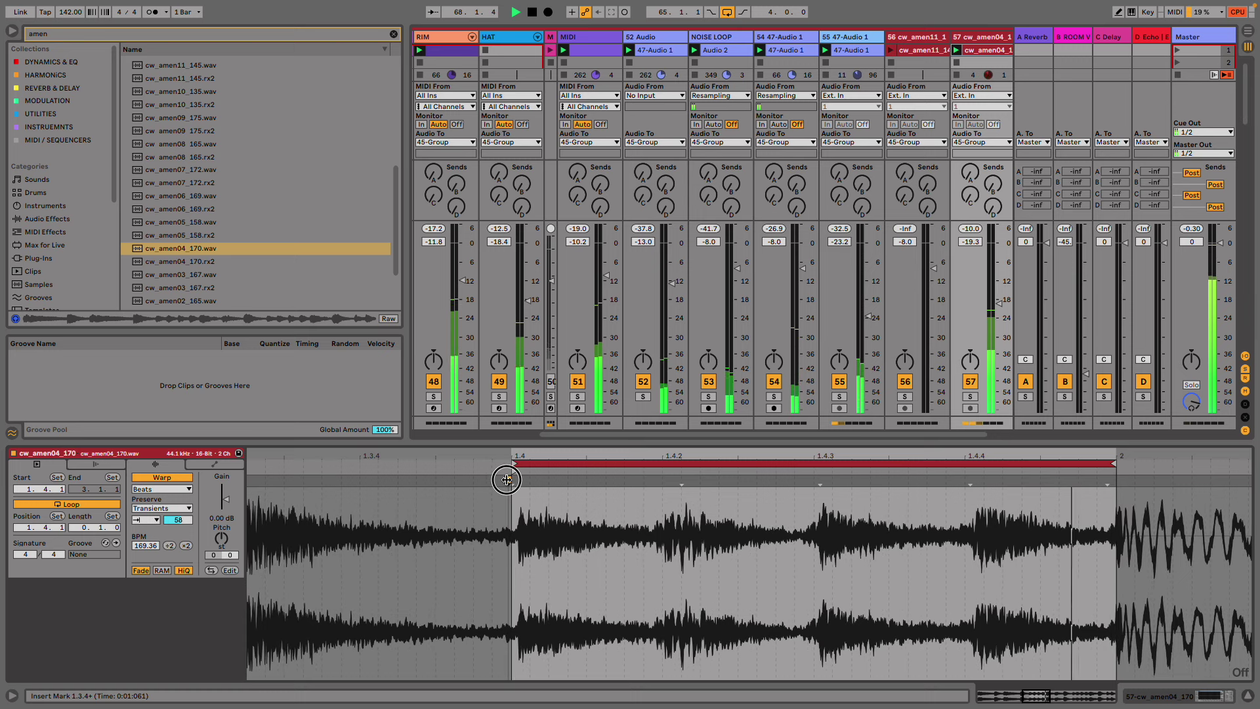
double_click(1114, 484)
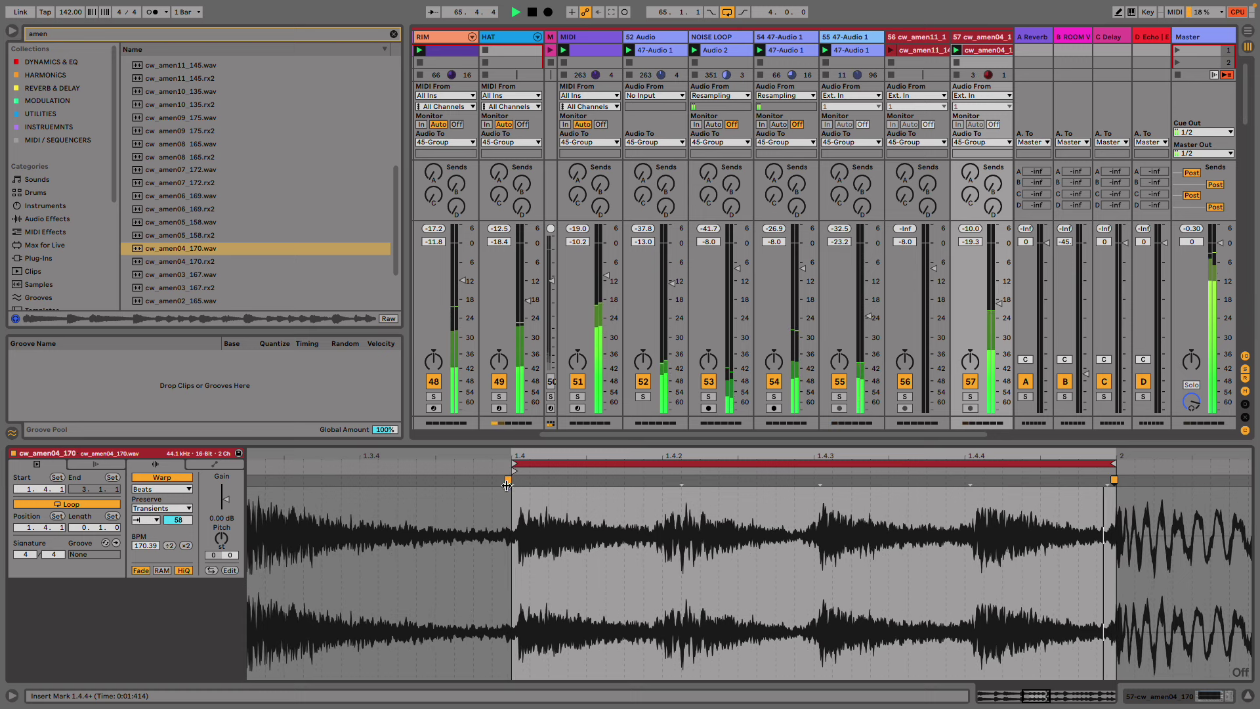
- Move the cw_amen04_170 loop's first warp marker slightly earlier, and play the cw_amen11_145 clip with its track volume at -19.5 dB
drag(508, 480, 500, 480)
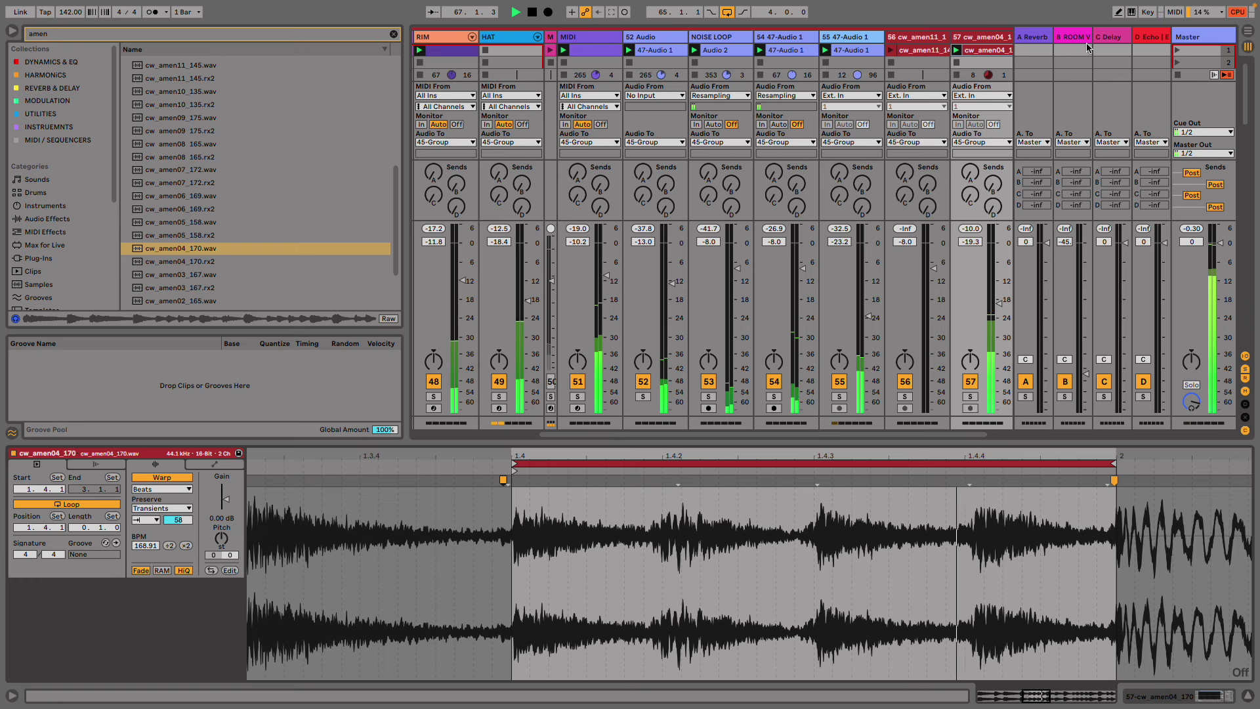
click(894, 50)
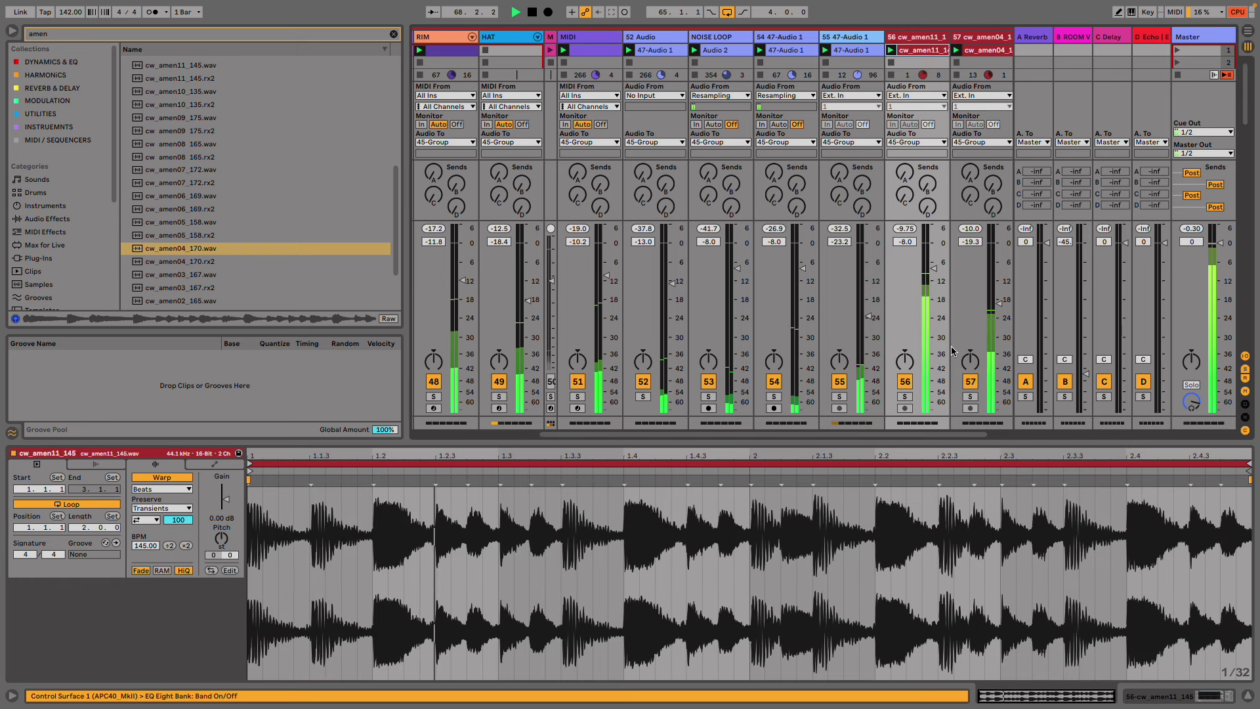
drag(933, 267, 933, 304)
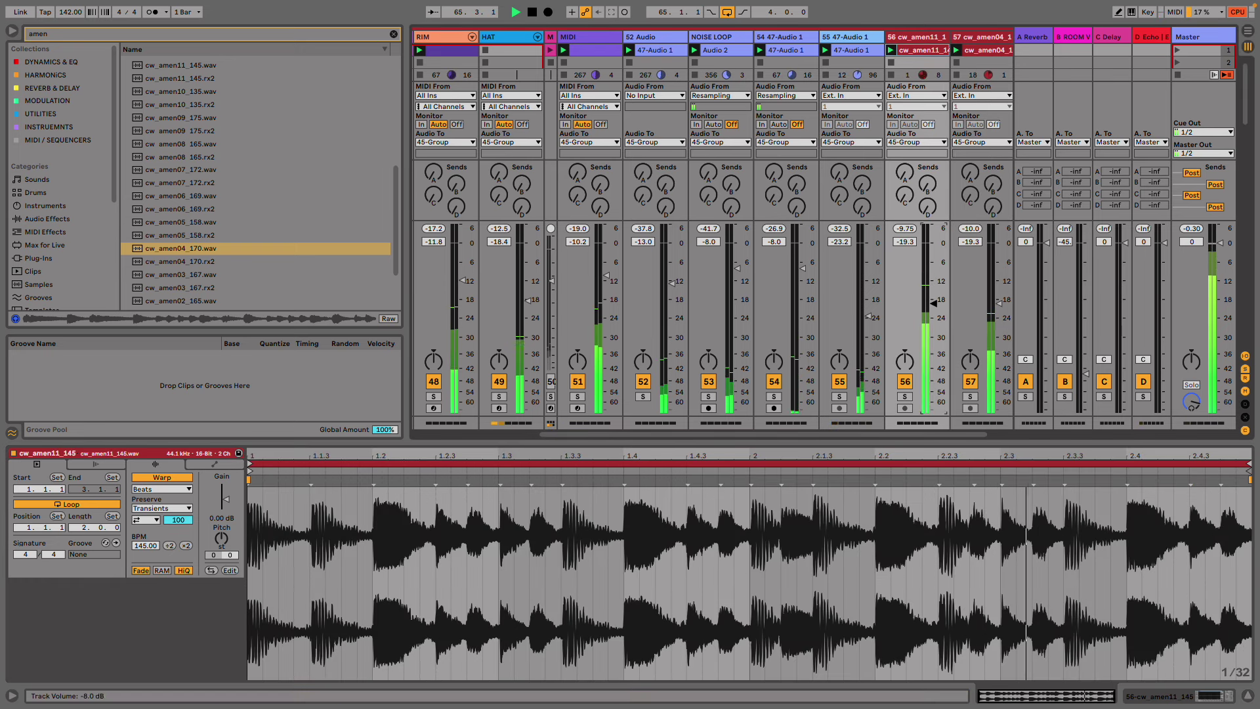
- Loop the section starting at 2.2.3 with length 0.1.2 in the cw_amen11_145 clip
drag(939, 544, 1031, 544)
shift+click(1089, 532)
drag(1088, 535, 1126, 535)
key(super+l)
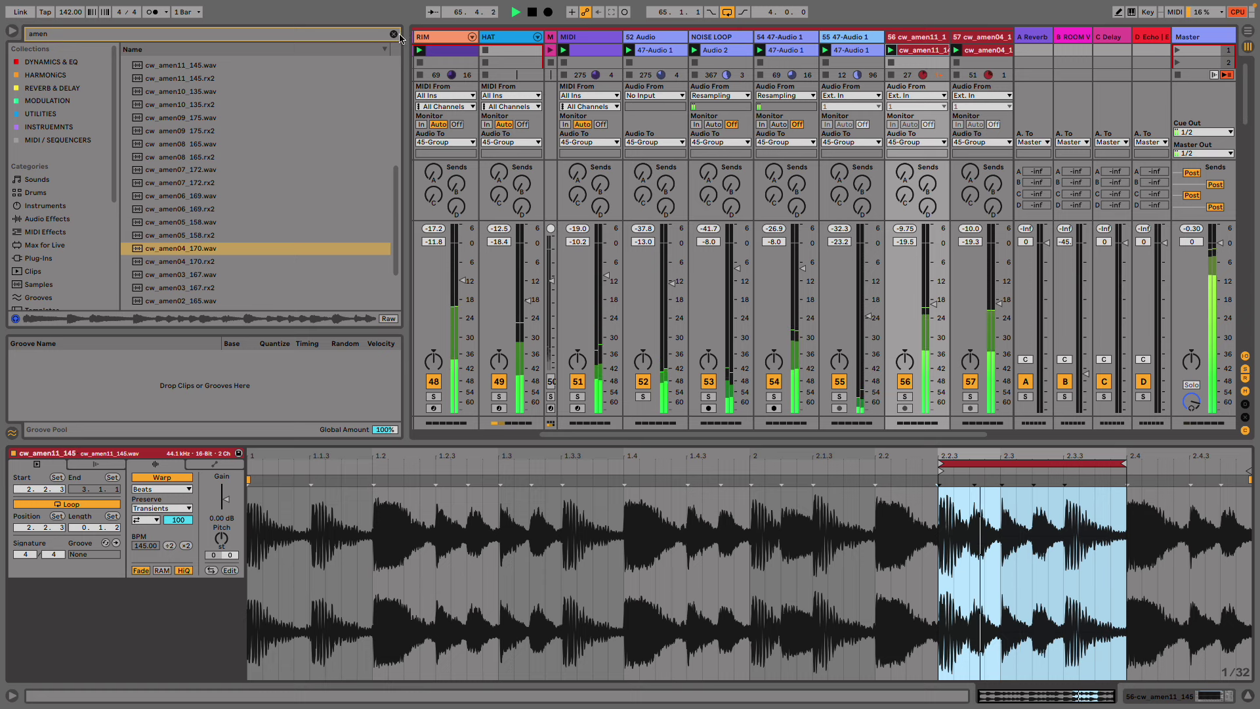
- Clear the browser search and list the Dynamics & EQ collection
key(super+f)
scroll(72, 142, up, 3)
click(46, 62)
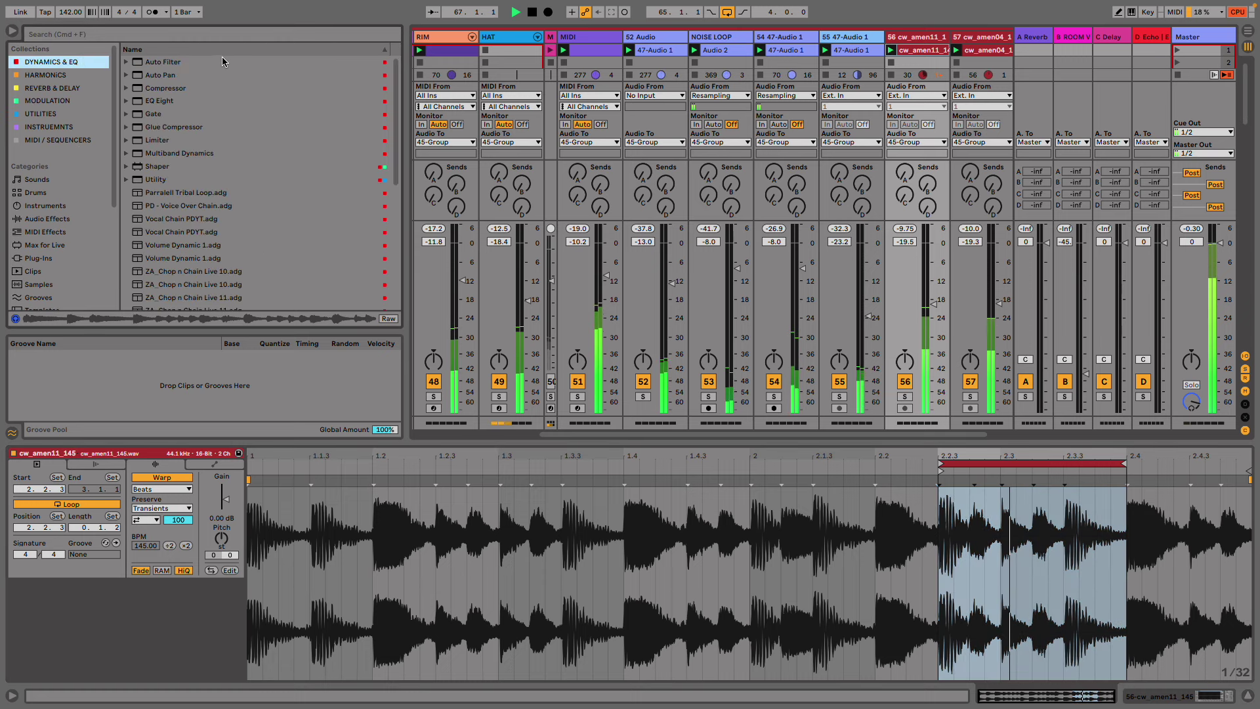
- Turn off transient looping for the cw_amen11_145 clip's Beats warping and lower its transient envelope
click(146, 520)
click(140, 532)
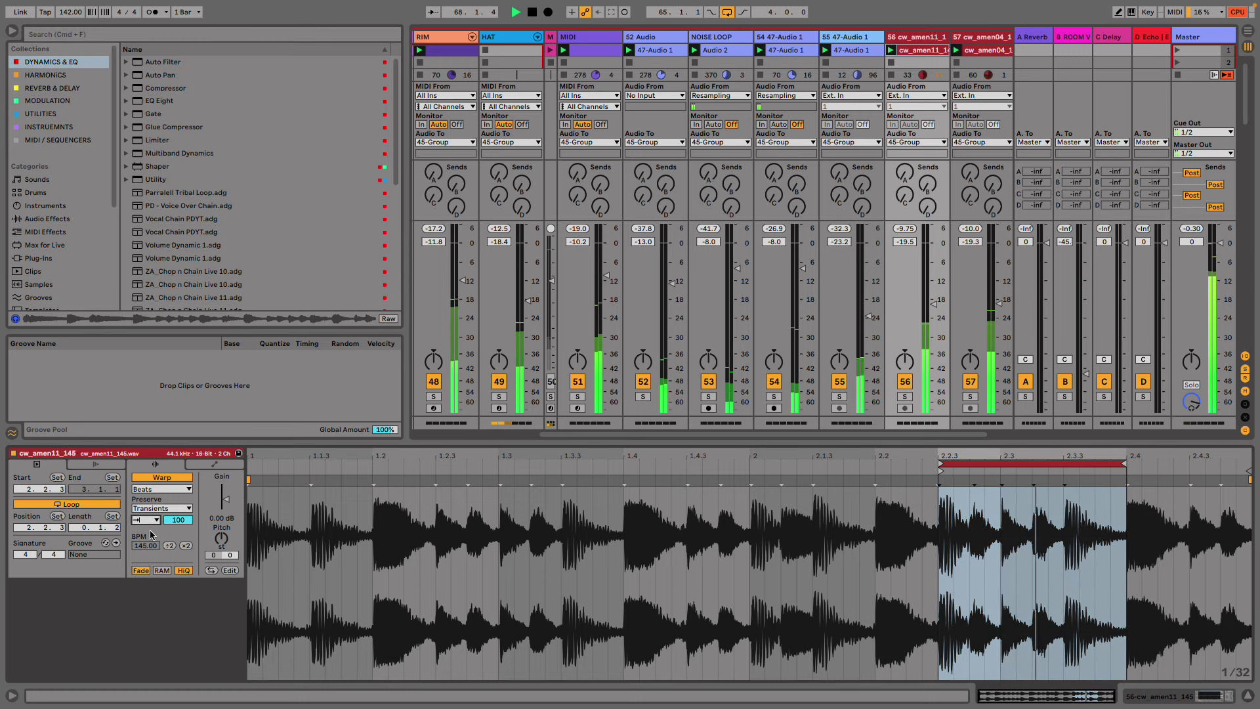
drag(177, 519, 177, 547)
- Add a Compressor sidechained from KICK to the cw_amen11 track, threshold -21.9 dB, and lower both amen tracks to -22.3 dB
double_click(203, 87)
click(480, 557)
click(486, 569)
click(487, 591)
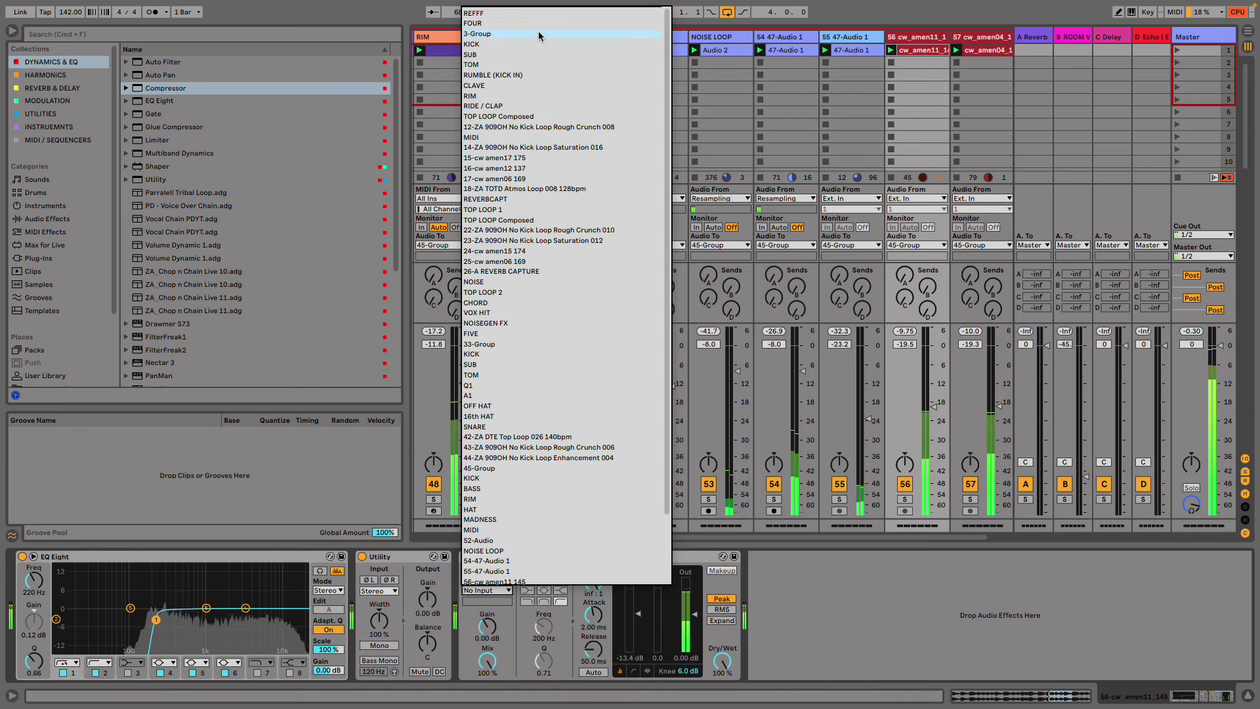
scroll(530, 451, down, 3)
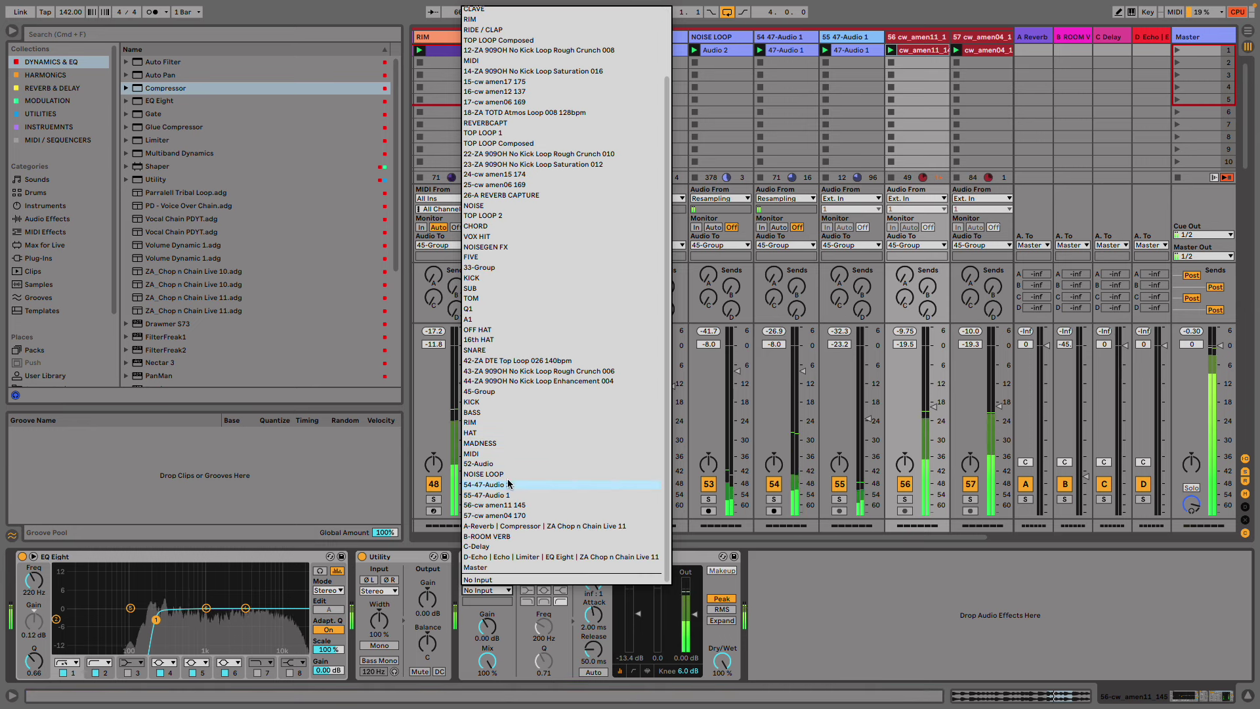
click(507, 402)
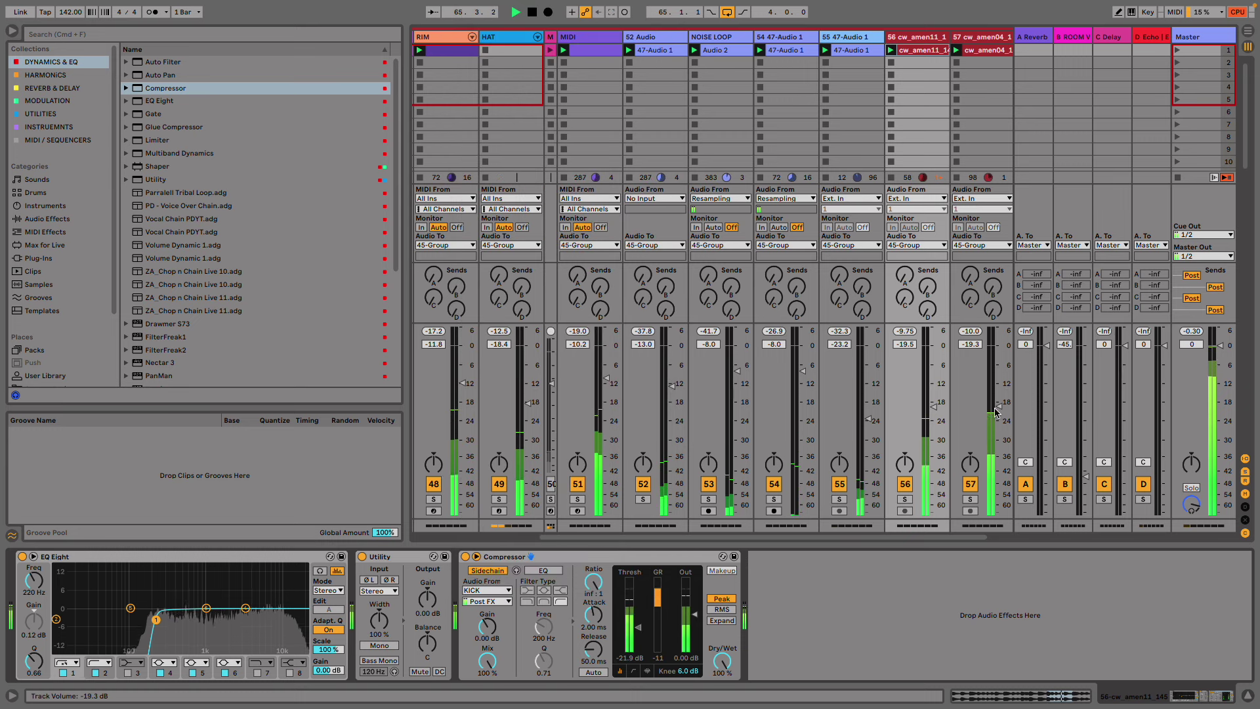
drag(940, 417, 934, 416)
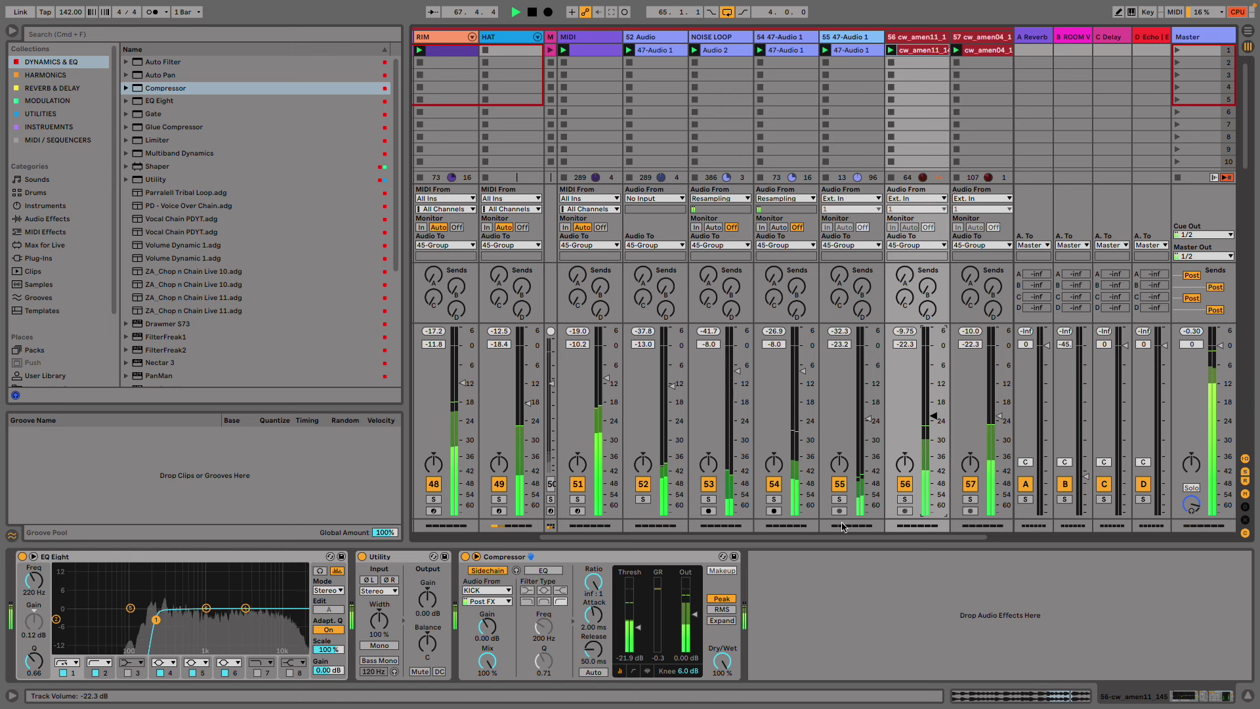
- Insert an audio track after the cw_amen04 track and group it with the two amen tracks
scroll(934, 416, right, 2)
click(921, 39)
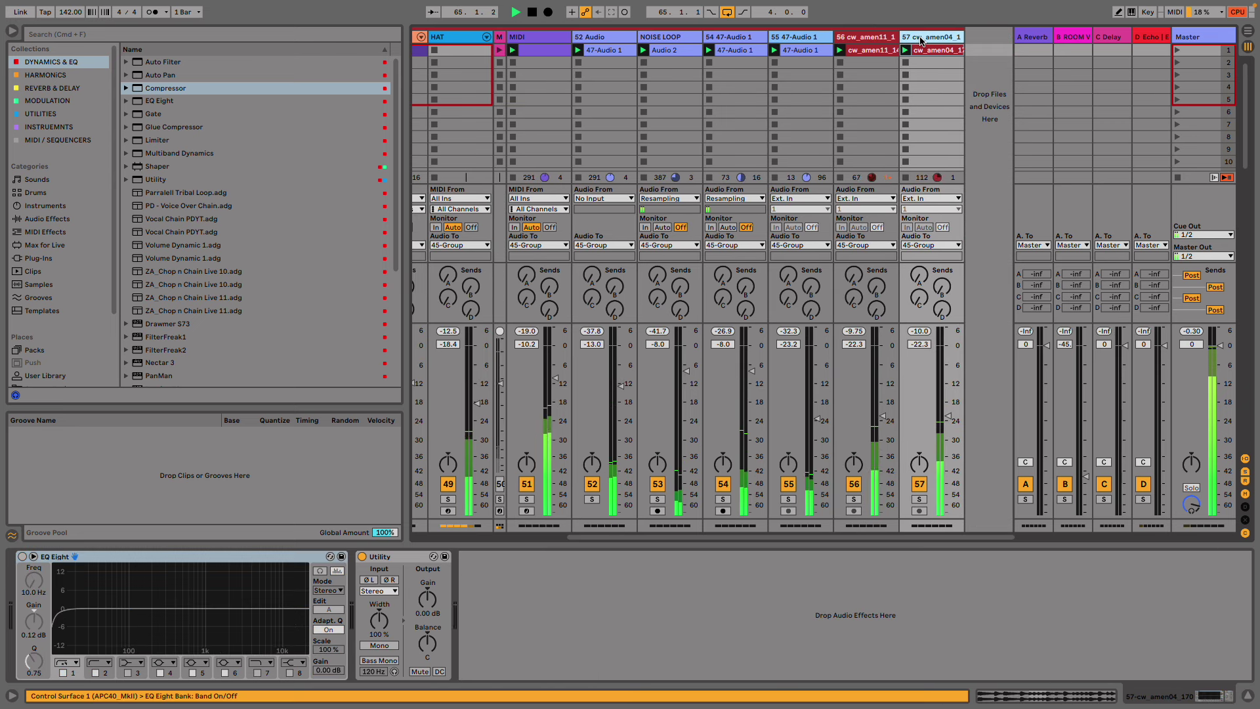
key(super+t)
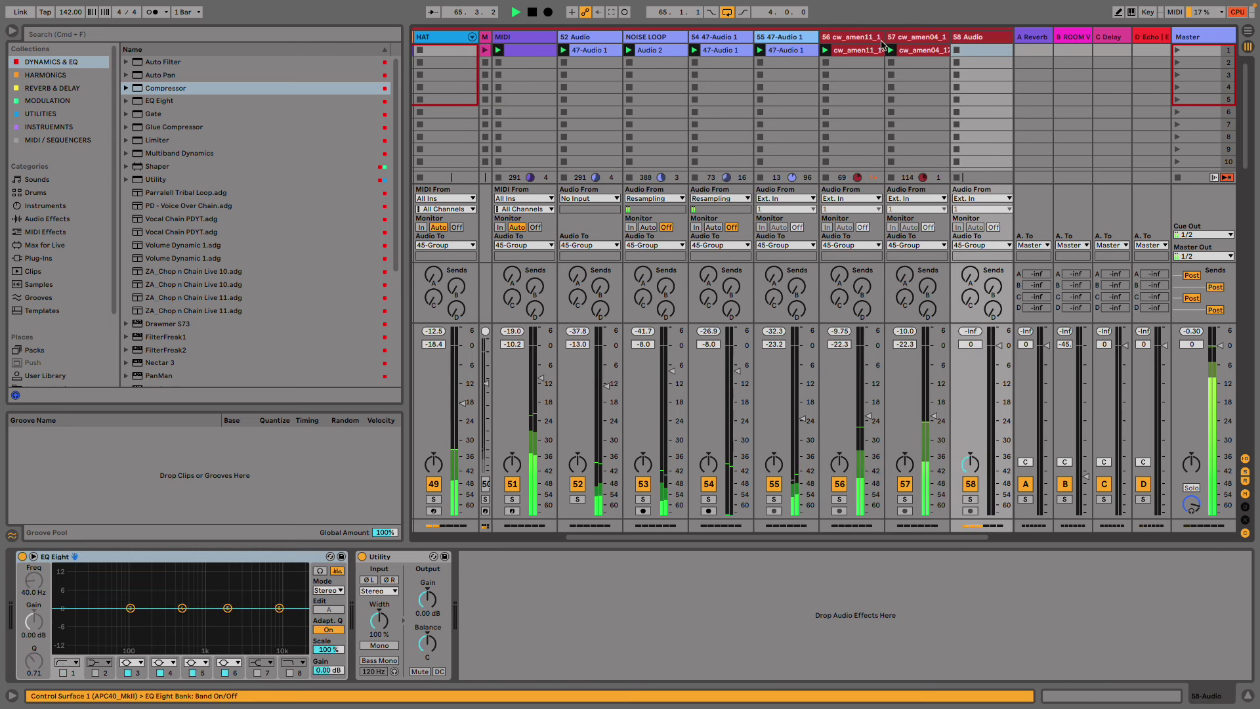
click(848, 37)
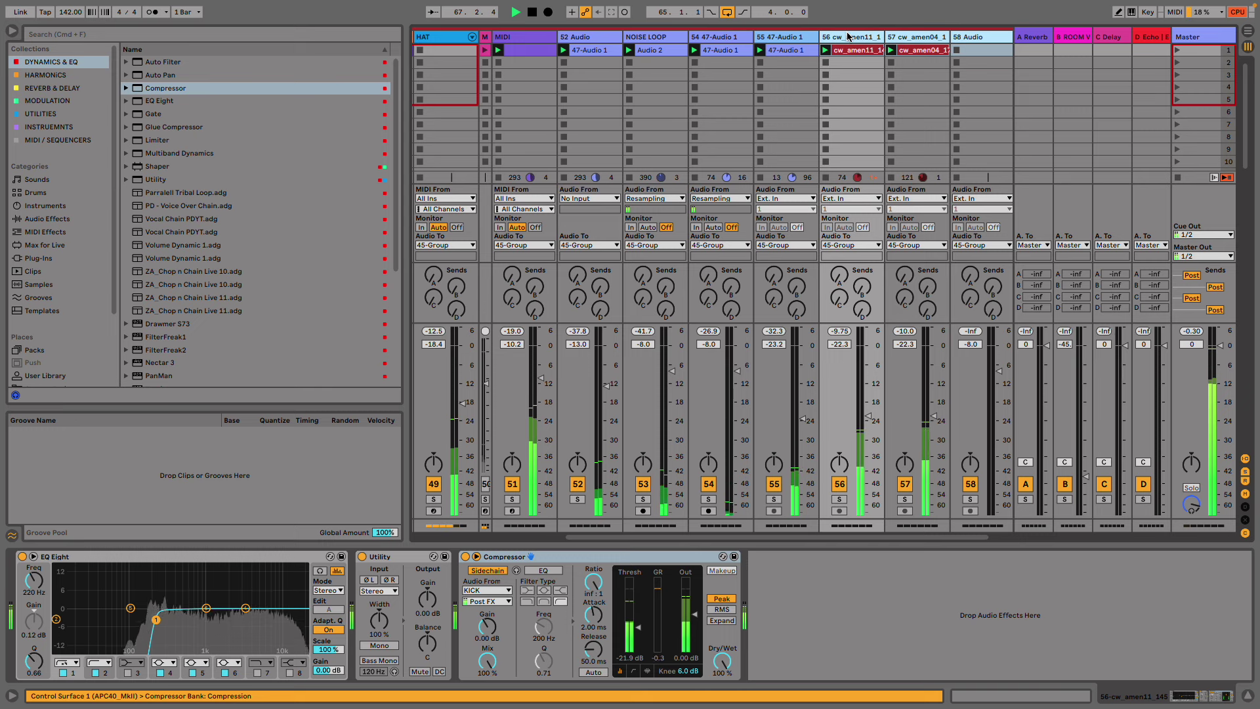
key(super+g)
- Browse the SAMPLES folder to ZA_Tales Of The Deep's 06 TOP LOOPS and preview Top Loop 012 128bpm
scroll(59, 269, down, 3)
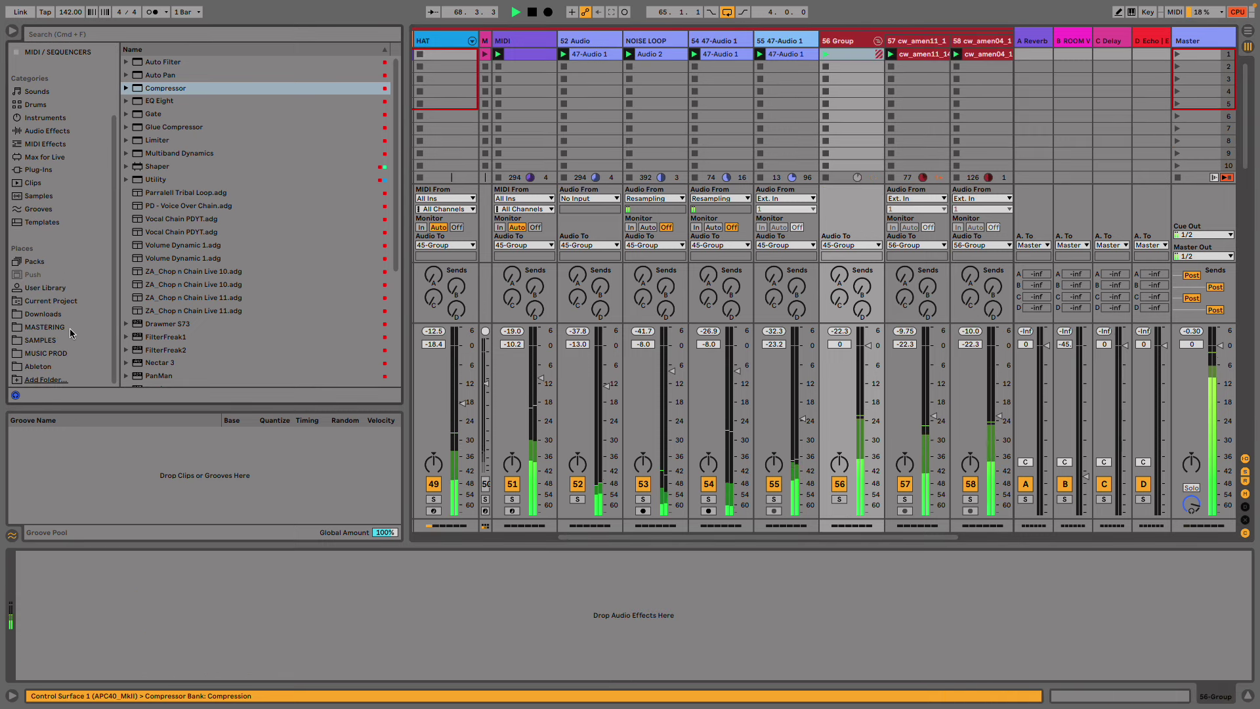
click(50, 340)
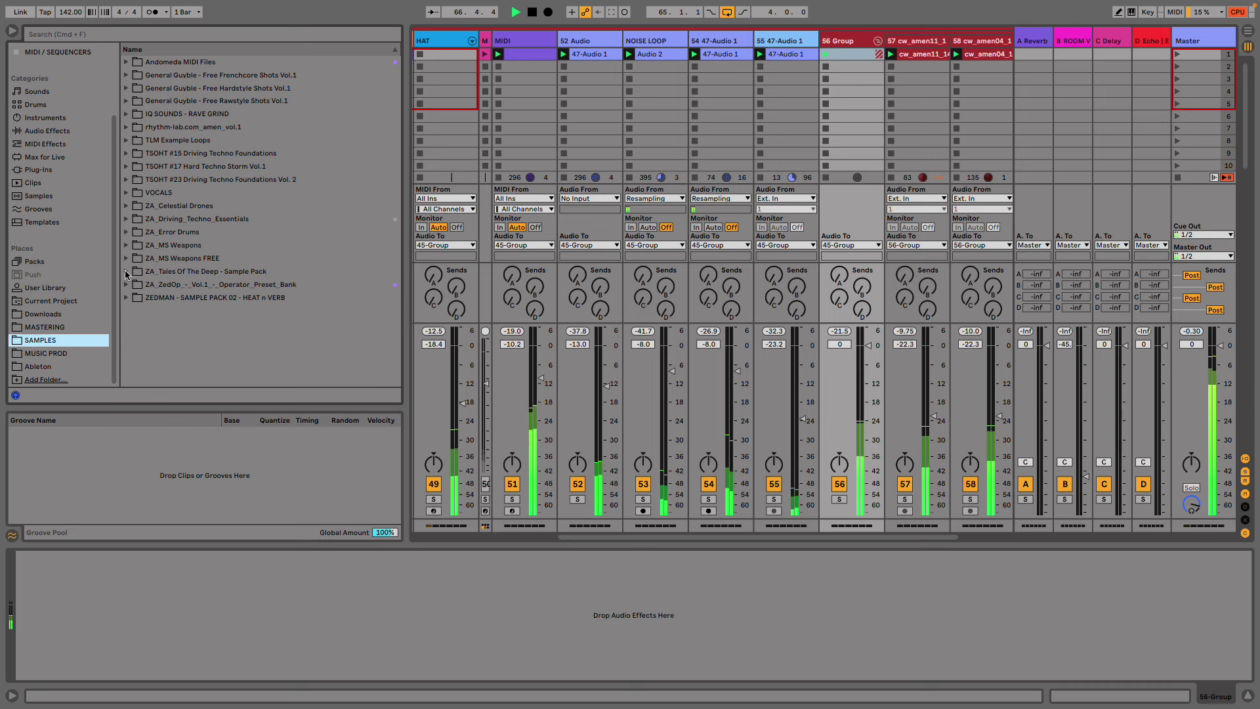
click(126, 272)
click(133, 284)
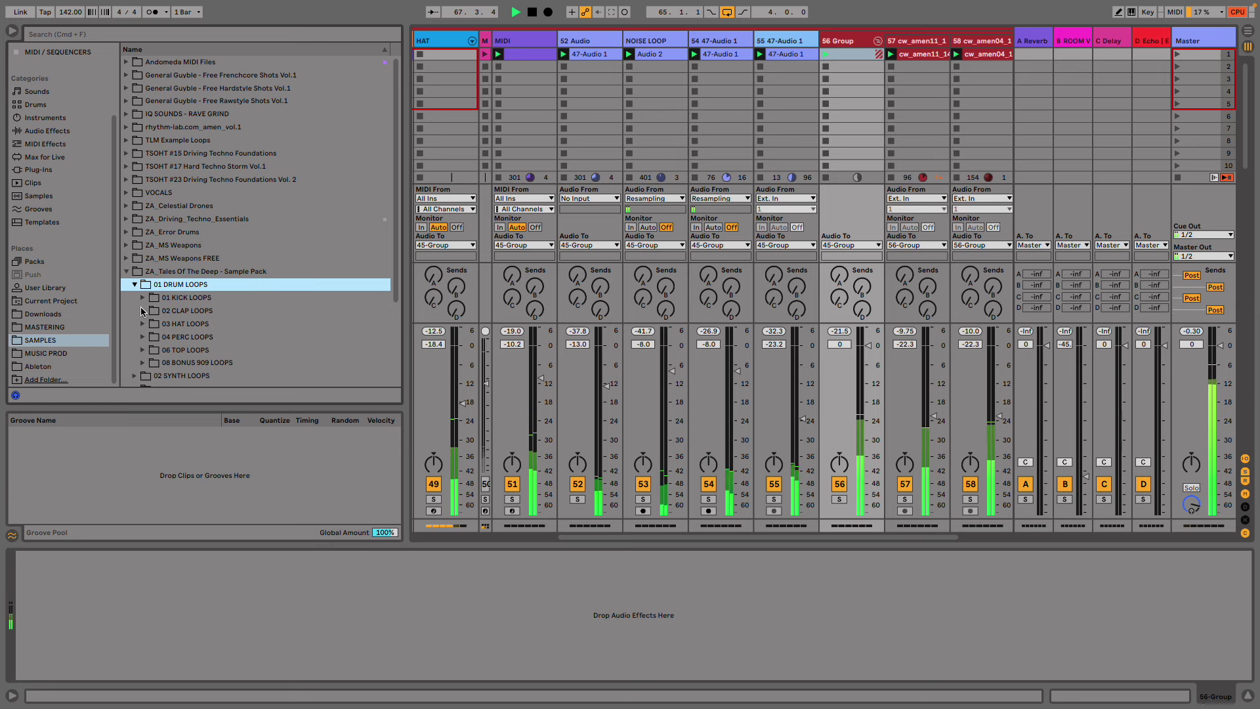
click(142, 350)
scroll(142, 350, down, 5)
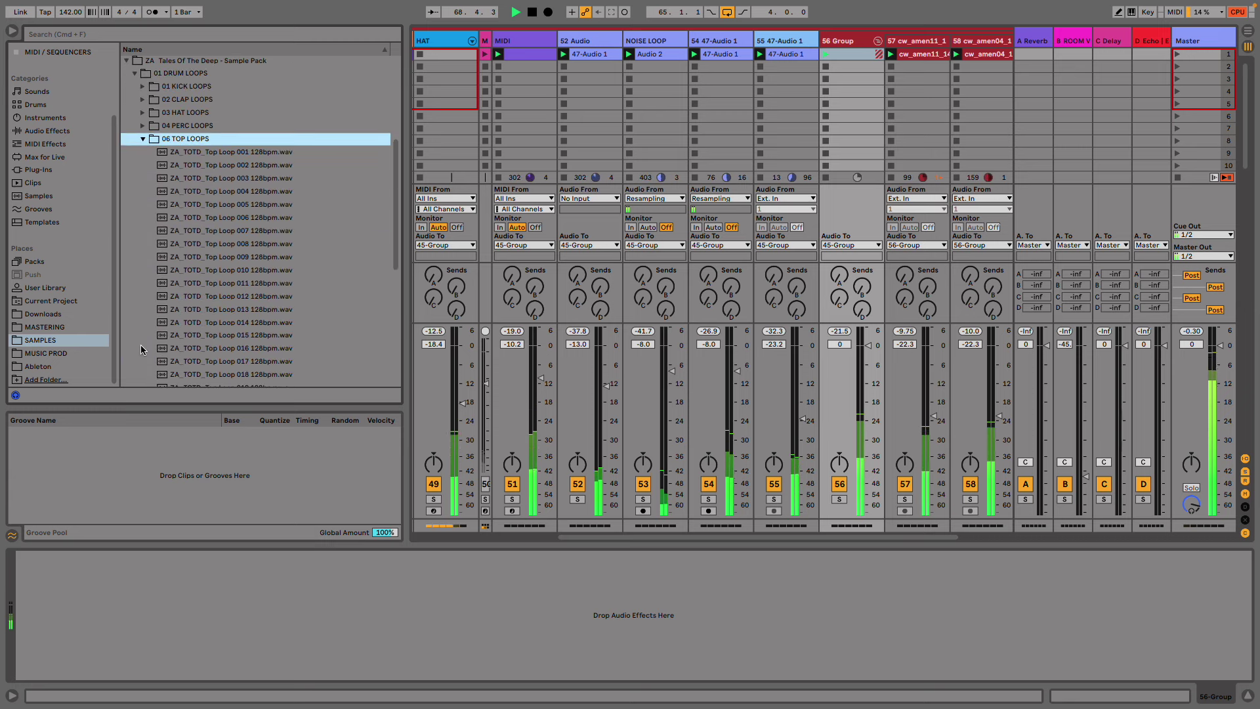
click(274, 296)
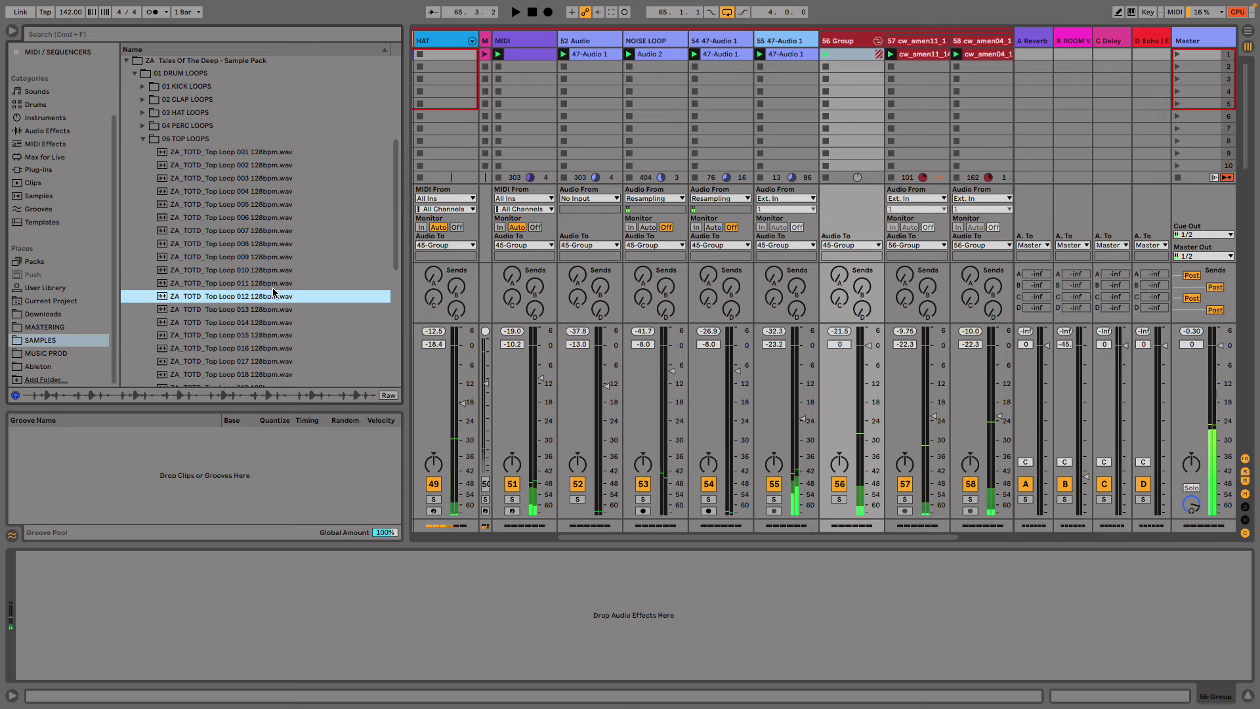
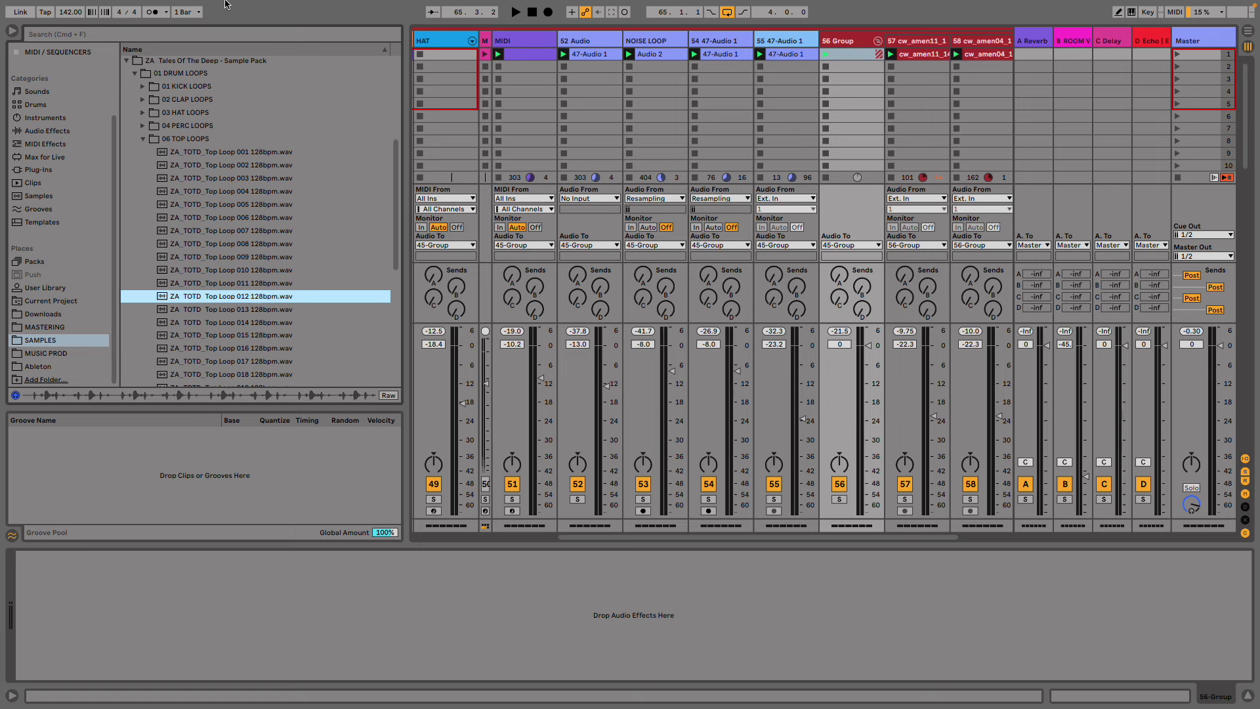
- Restart playback, load ZA_TOTD_Top Loop 012 into the empty grouped audio track and lower its volume to -13.8 dB
key(space)
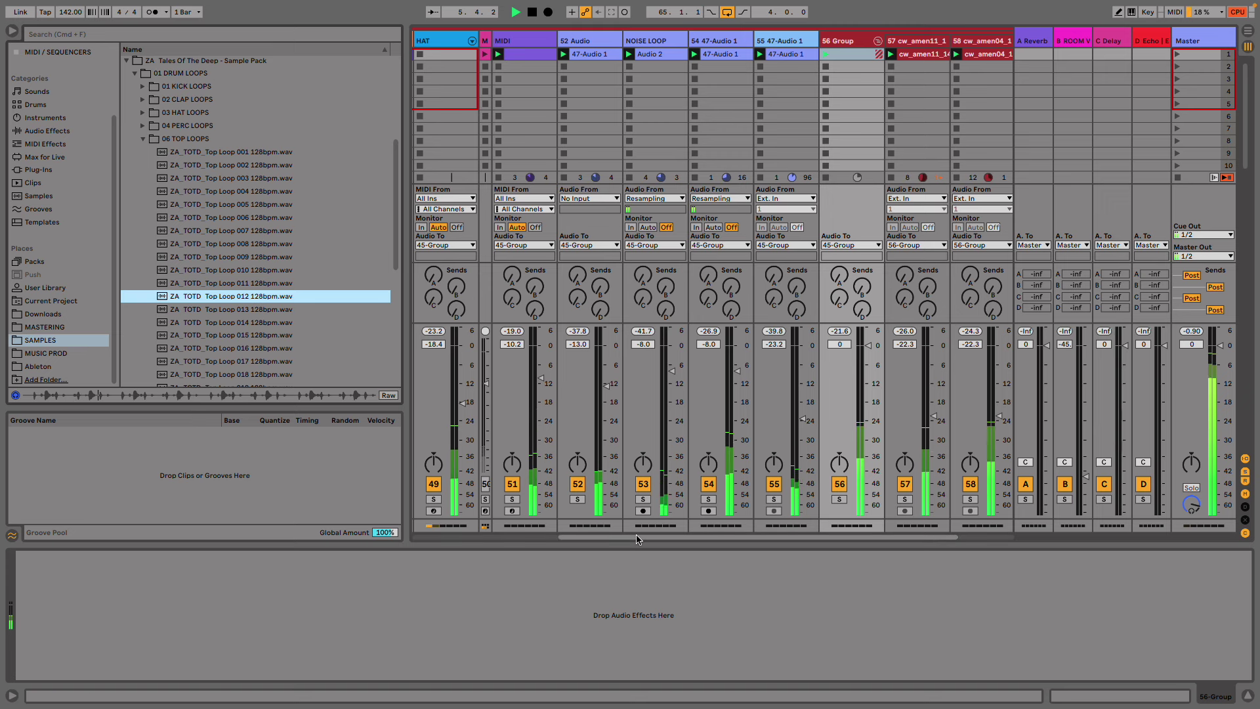
click(814, 525)
key(ctrl+t)
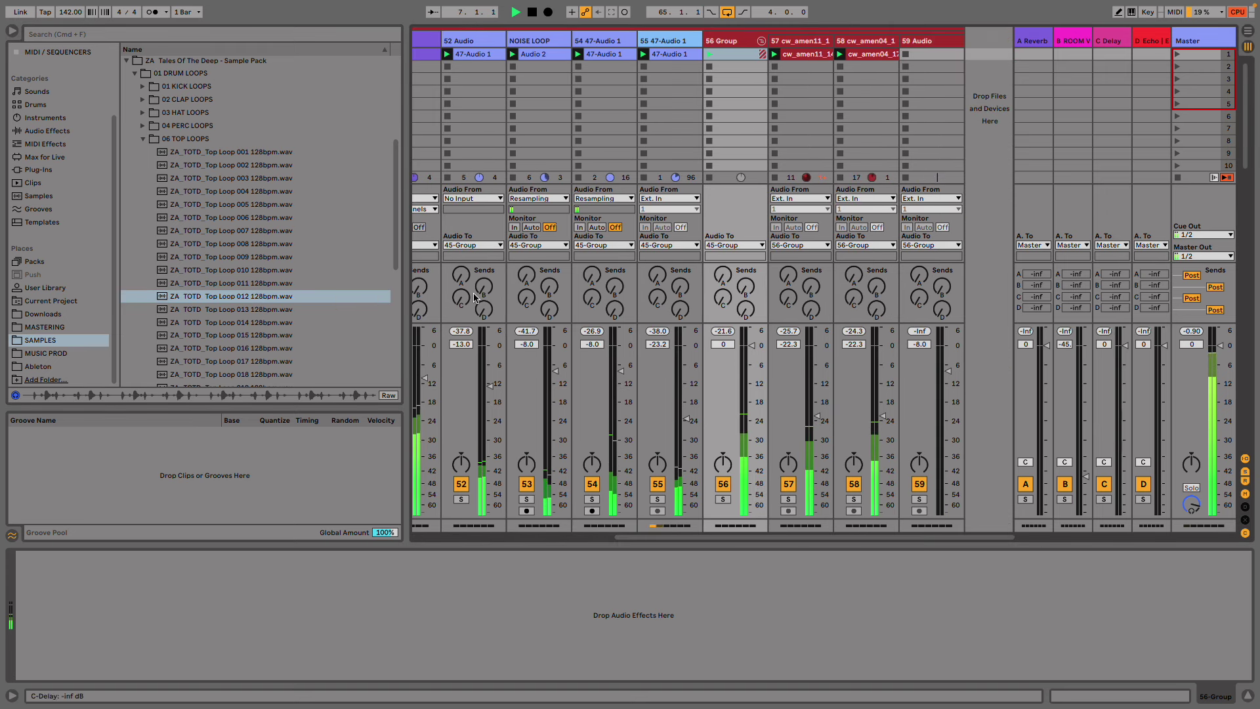
drag(235, 300, 932, 54)
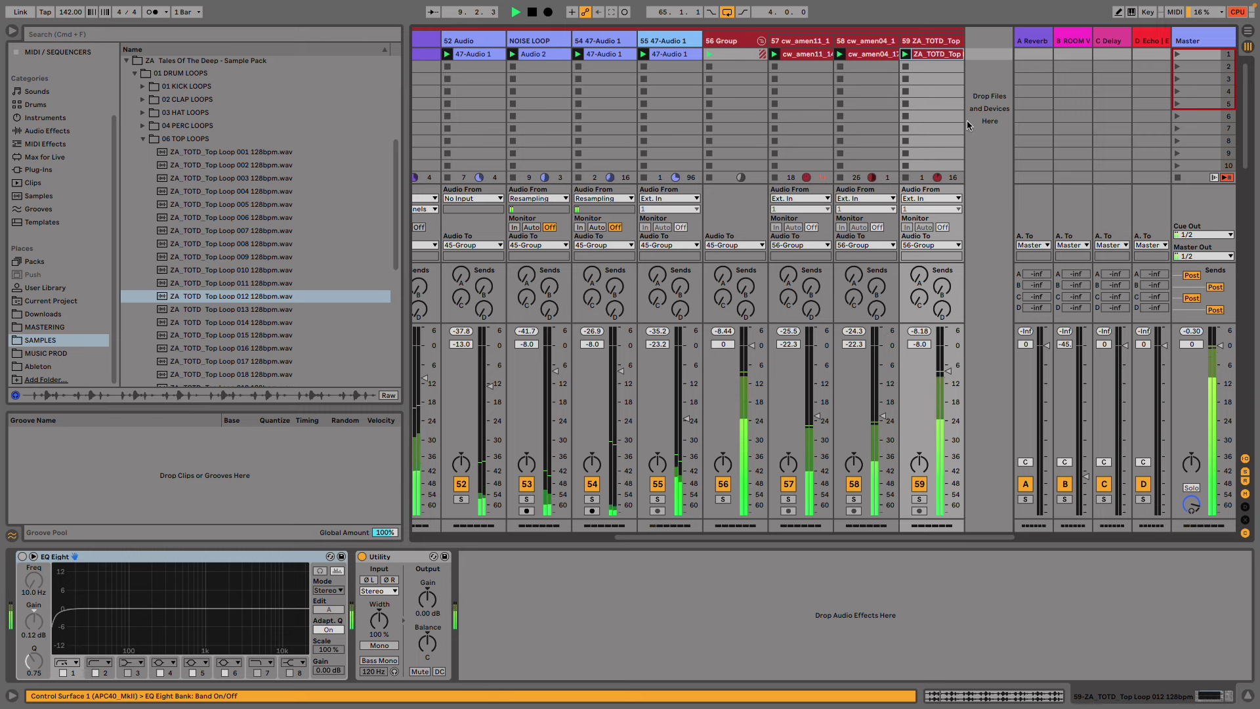
drag(948, 371, 947, 390)
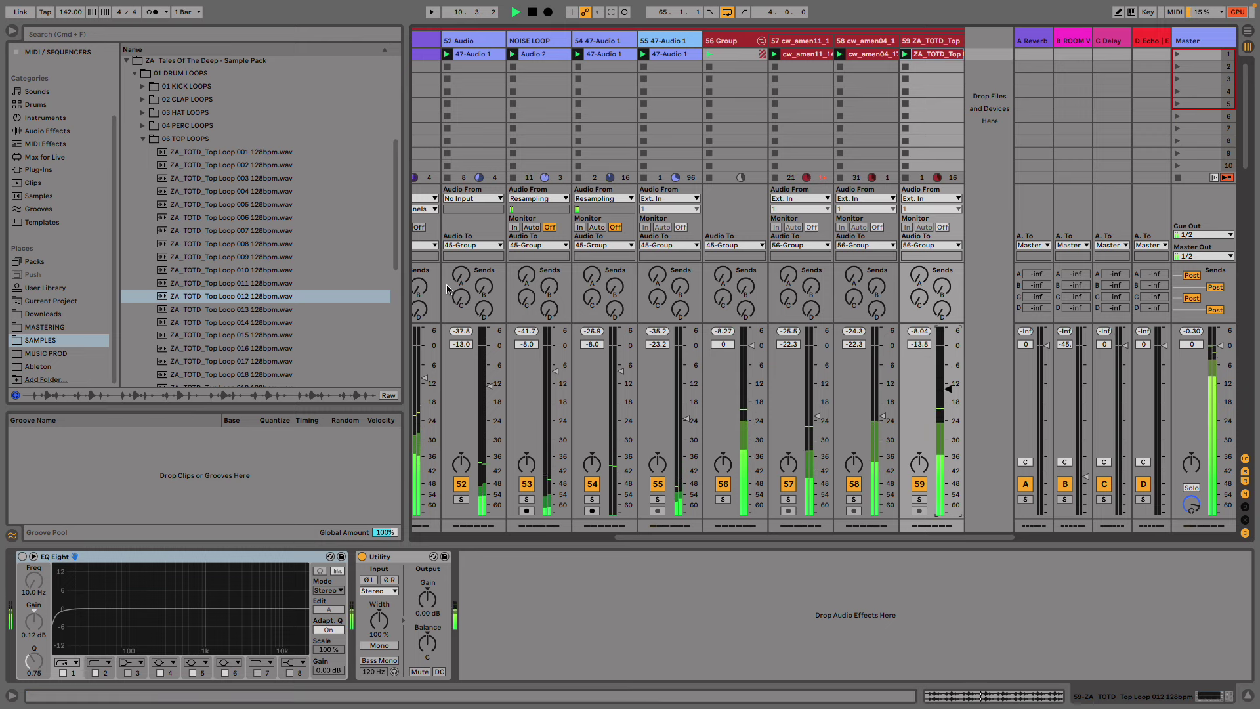
- Try ZA_TOTD Top Loops 013, 020, 021 and 022 in track 59, with its volume lowered to -18.6 dB
drag(197, 309, 936, 57)
scroll(256, 263, down, 5)
drag(230, 193, 932, 55)
drag(230, 206, 941, 57)
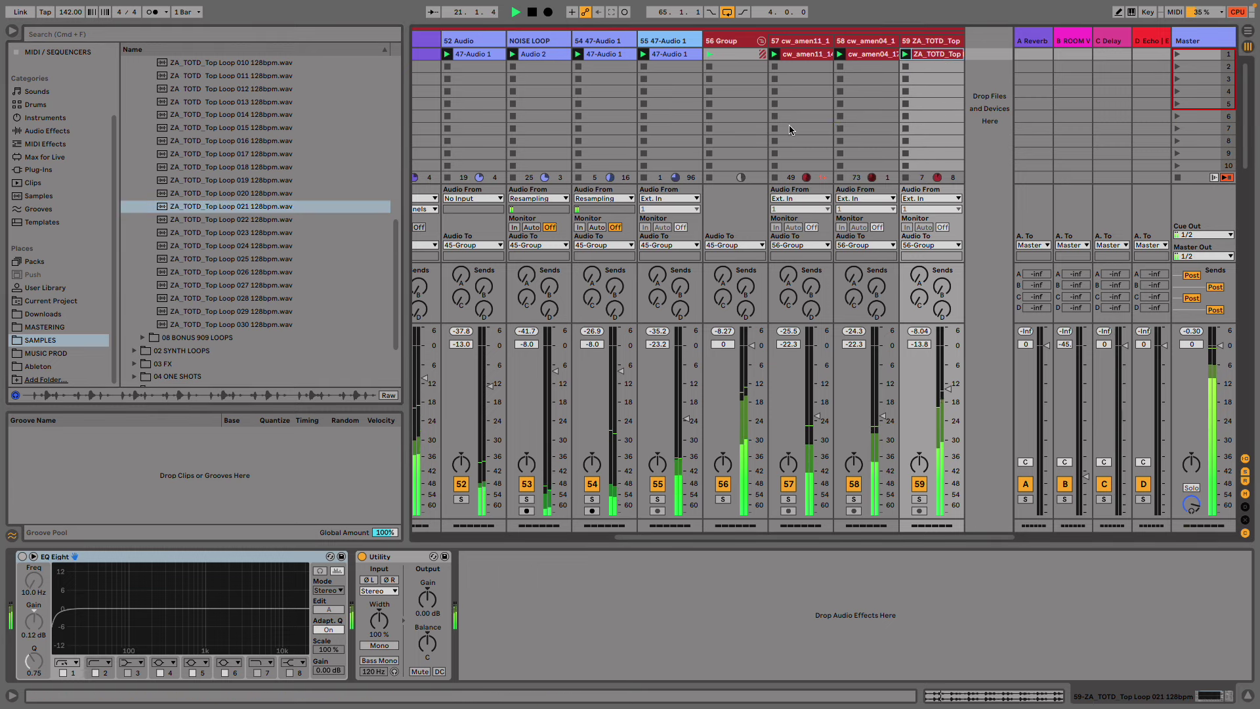
drag(233, 219, 935, 54)
drag(950, 390, 949, 405)
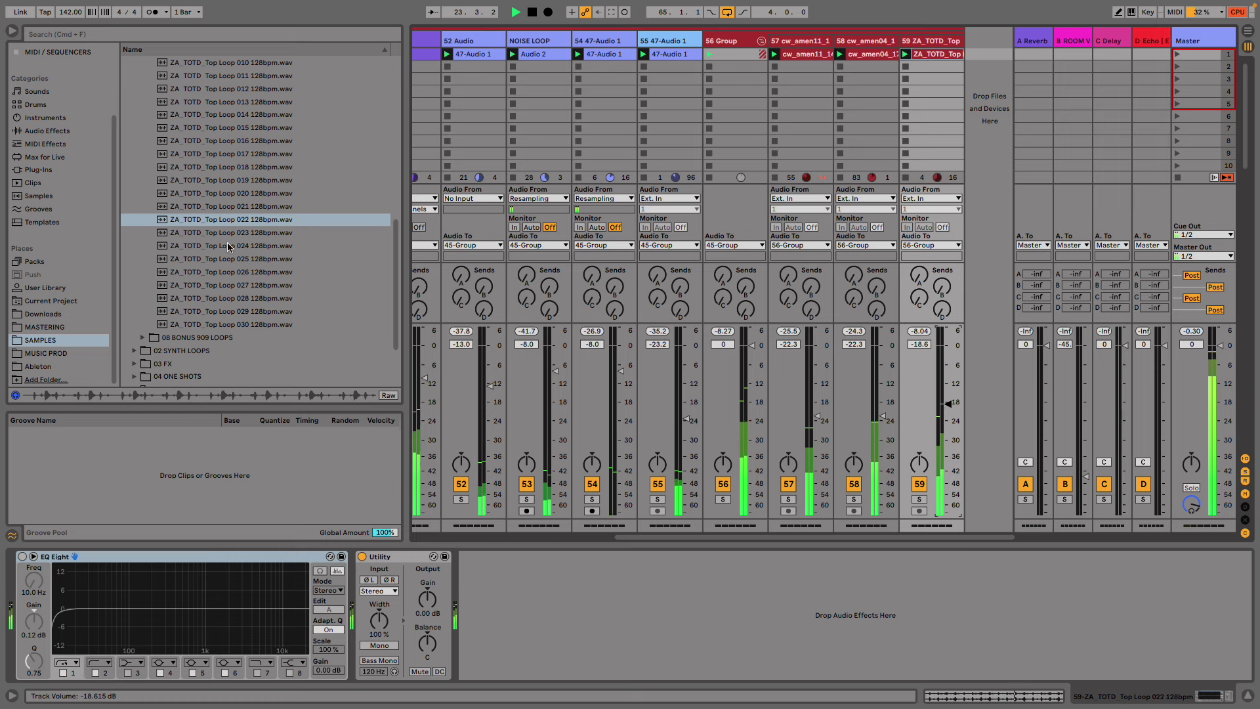
- Try Top Loops 023 and 024, then load Top Loop 025 into track 59 and set its volume to -20.4 dB
drag(238, 237, 931, 55)
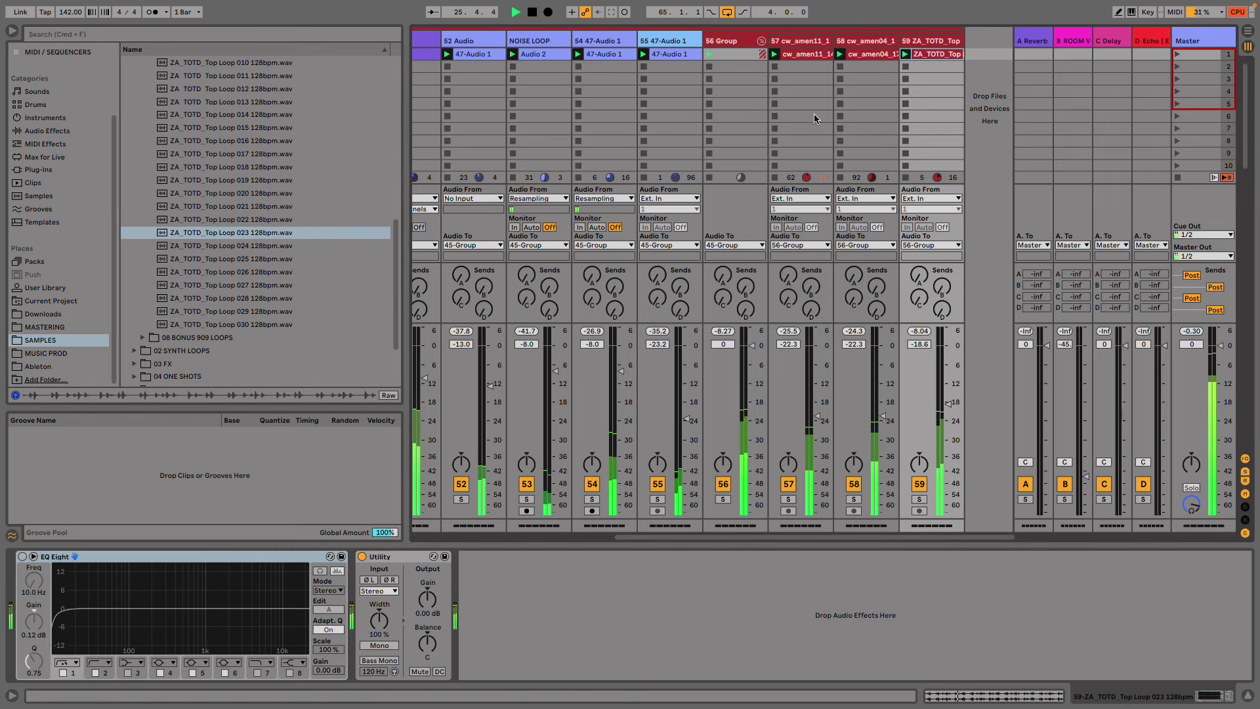
drag(245, 246, 931, 55)
drag(256, 259, 937, 54)
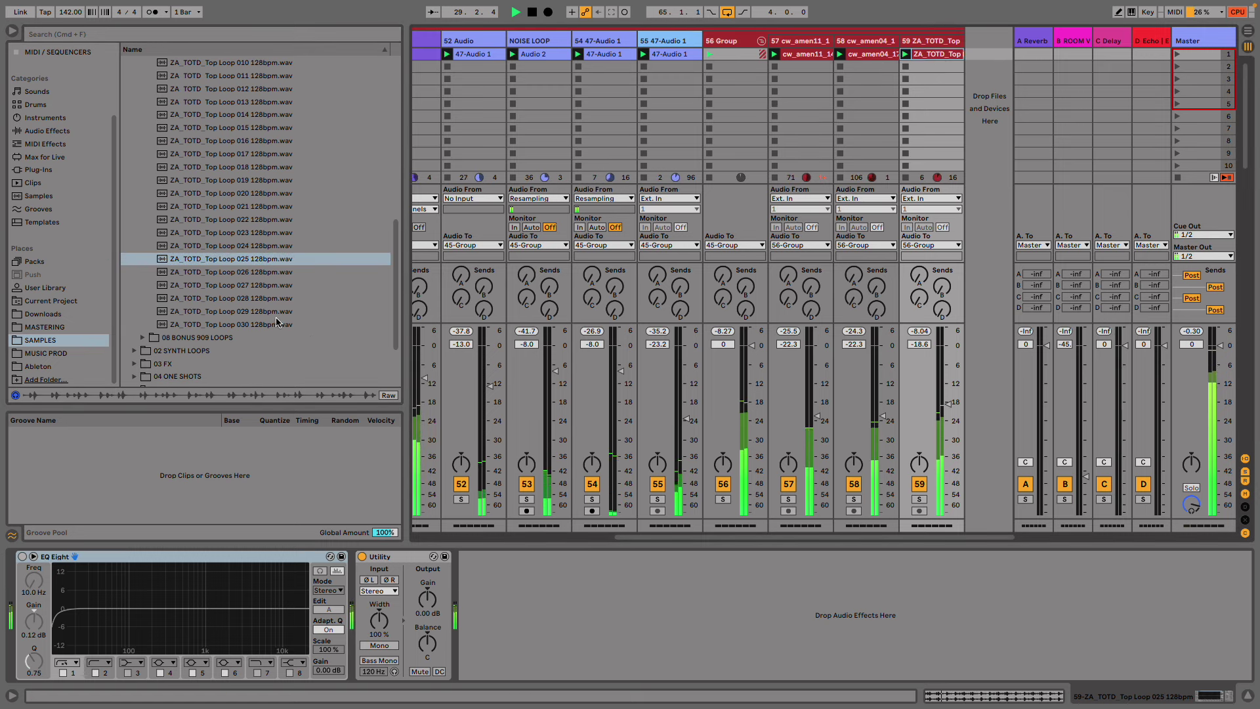
drag(948, 403, 948, 410)
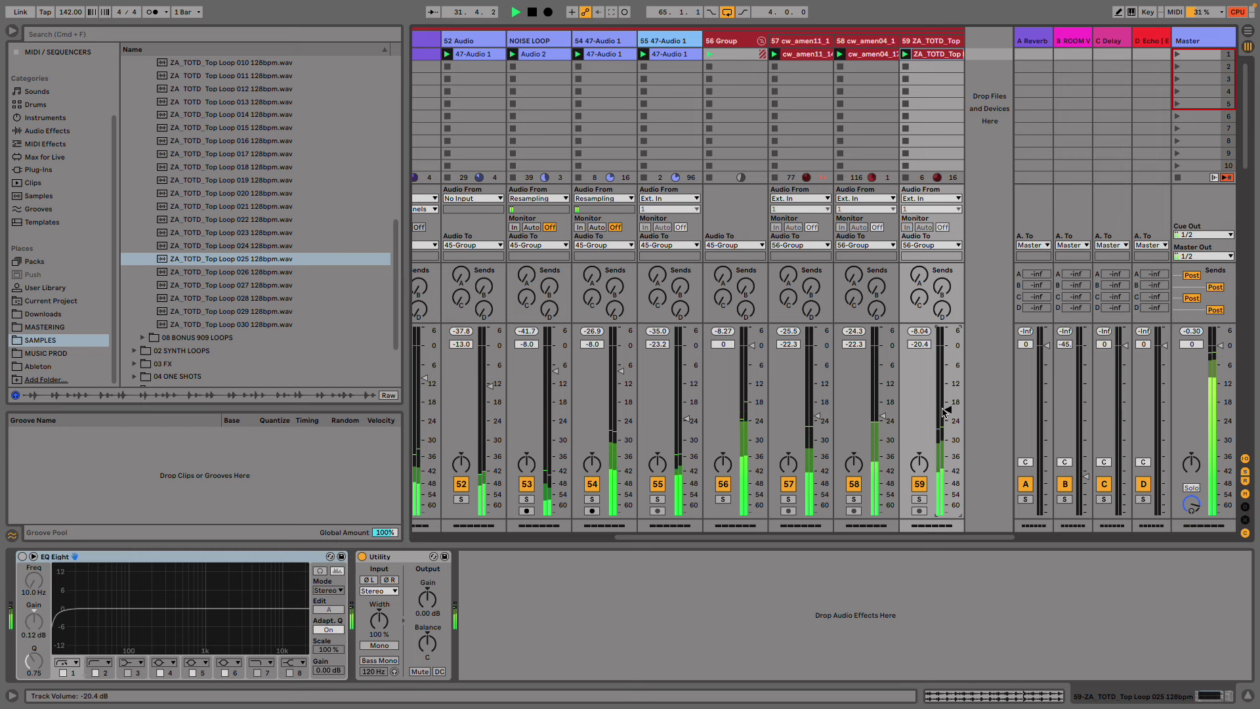
- Open the BASS clip's notes and try the note at 1.1.3 an octave higher, returning it to G0
scroll(537, 517, left, 10)
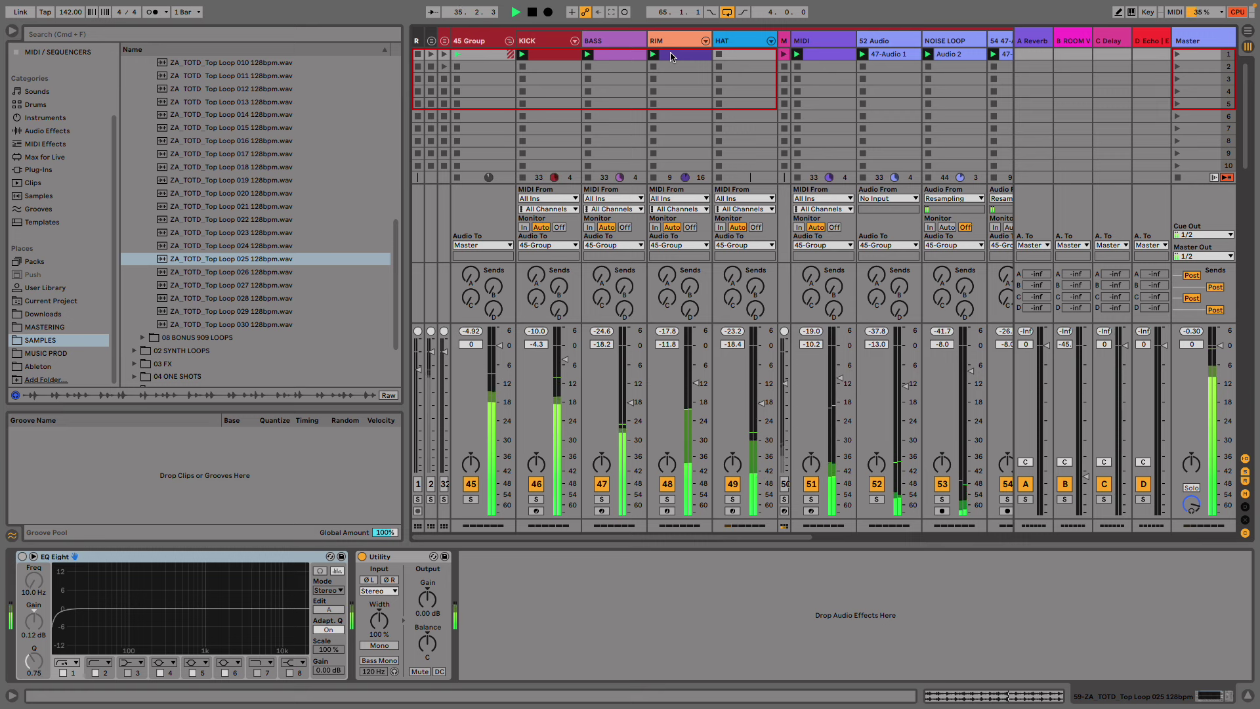
click(616, 52)
double_click(616, 52)
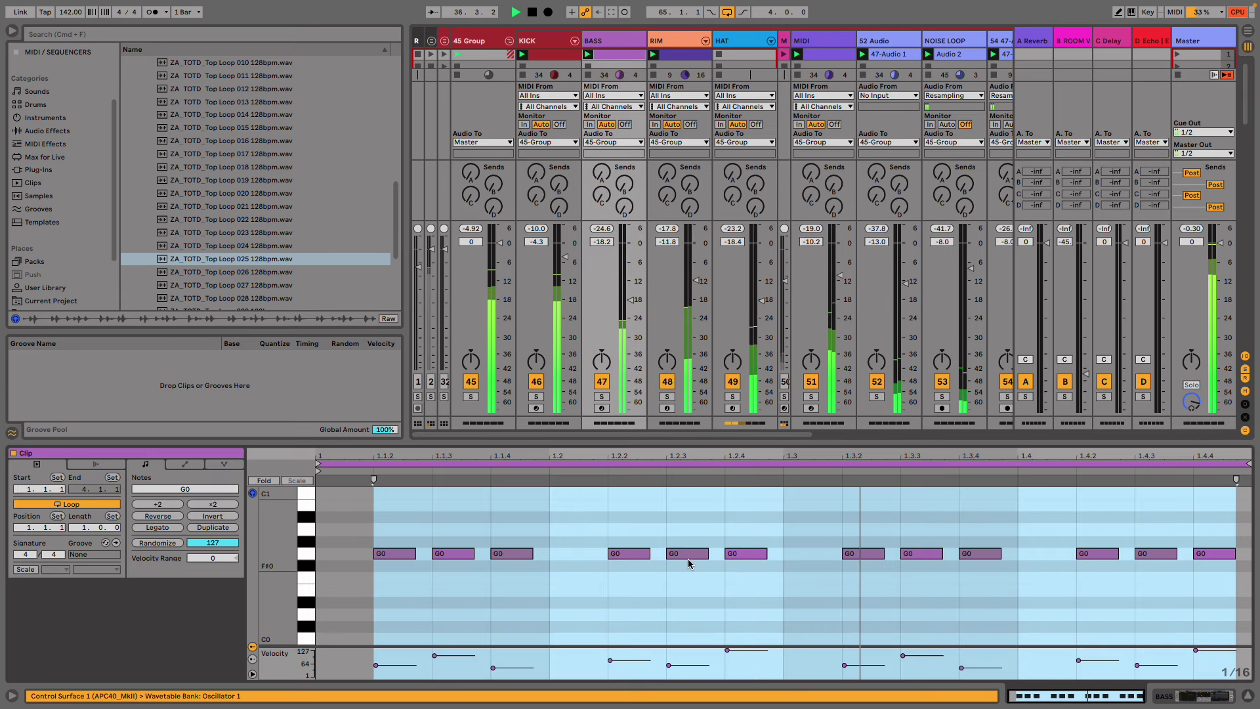
click(473, 583)
drag(445, 586, 459, 523)
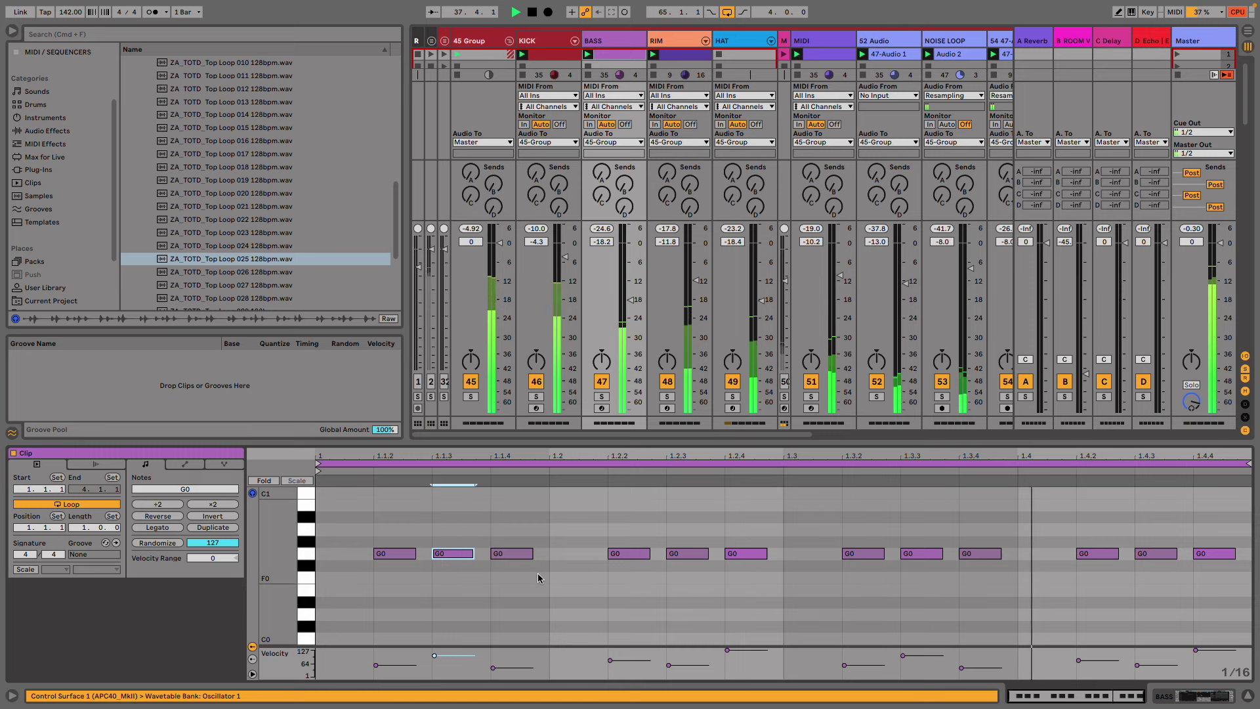
key(shift+Up)
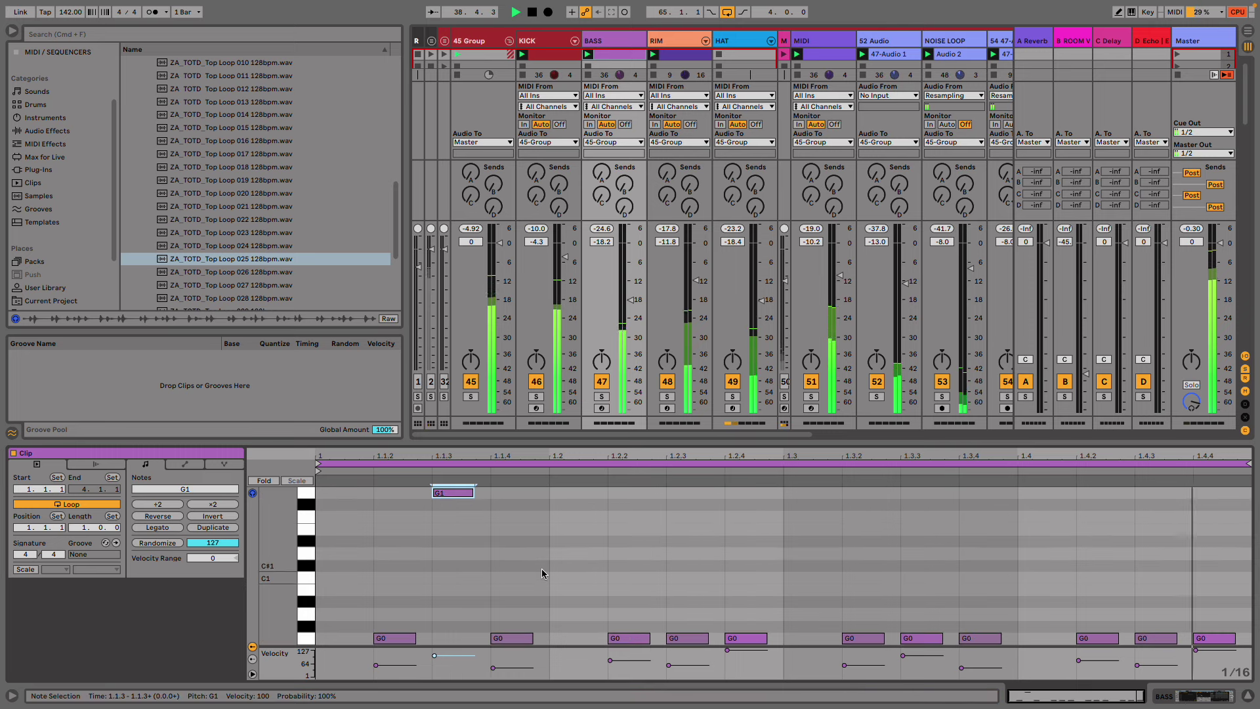
key(shift+Down)
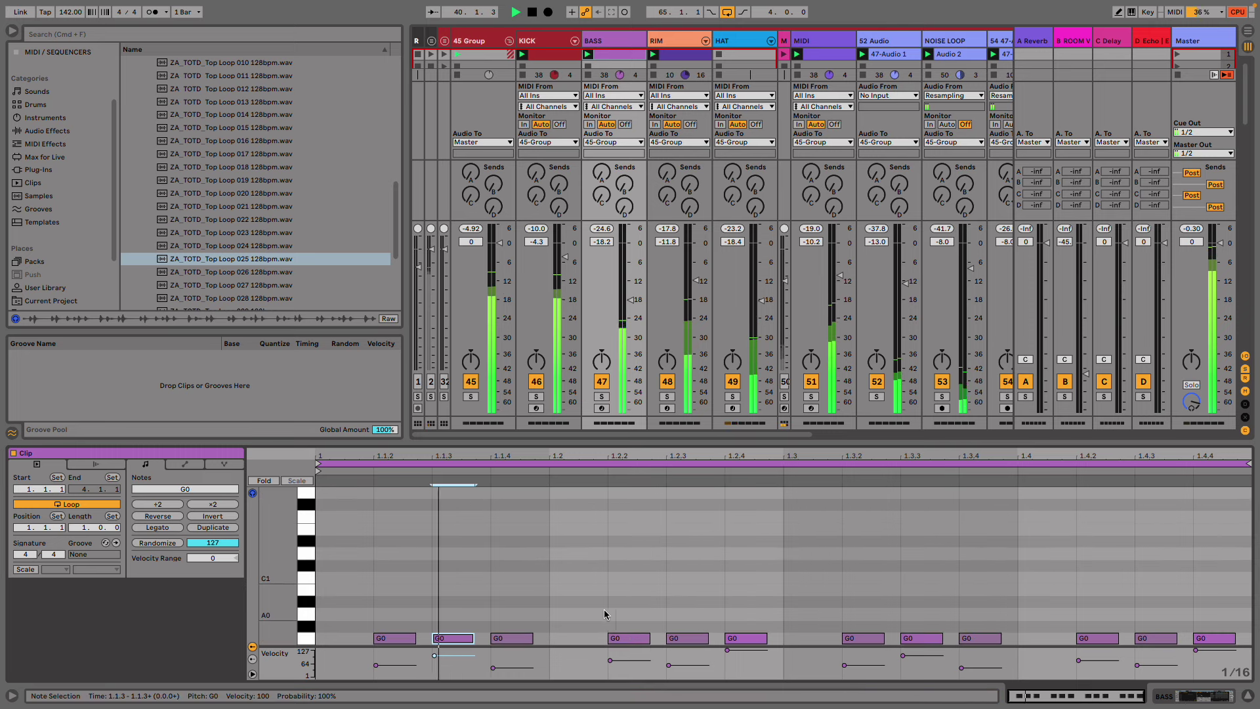
- Raise the bass notes on the third sixteenth of all four beats by an octave to G1
shift+click(688, 638)
shift+click(921, 637)
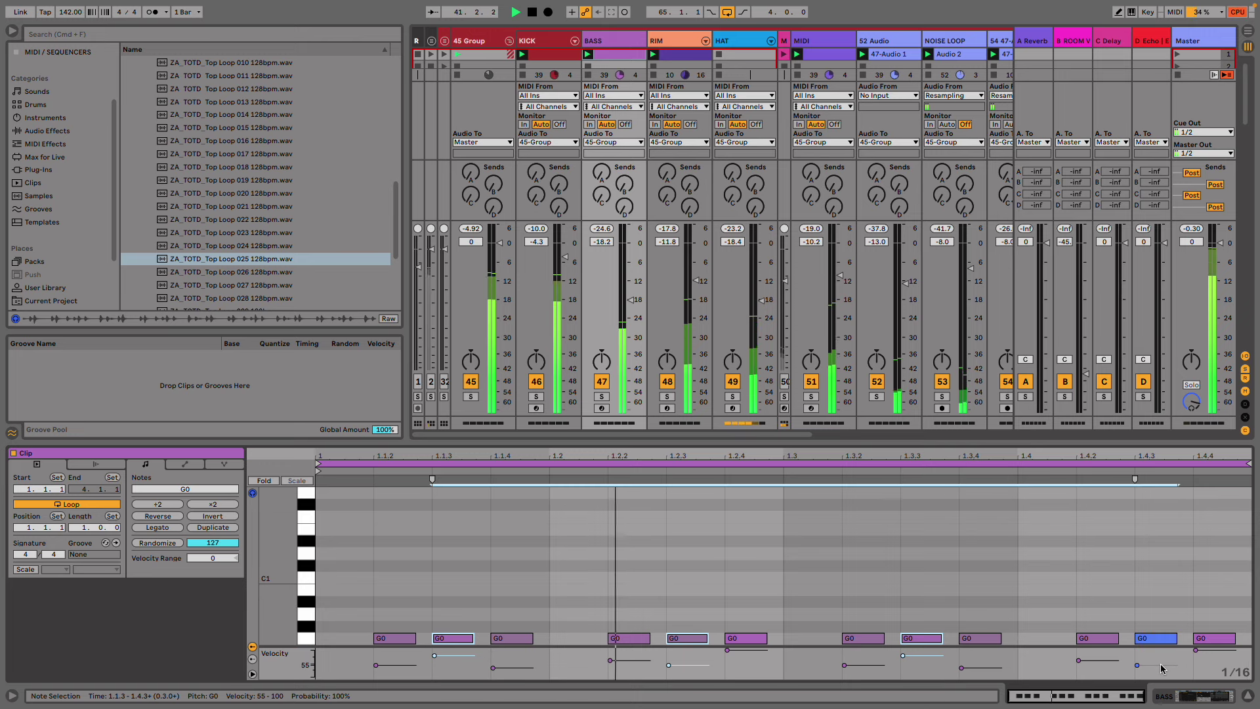
shift+click(1156, 638)
key(shift+Up)
- Raise the bass notes on the fourth sixteenth of all four beats by five semitones to C1
click(505, 638)
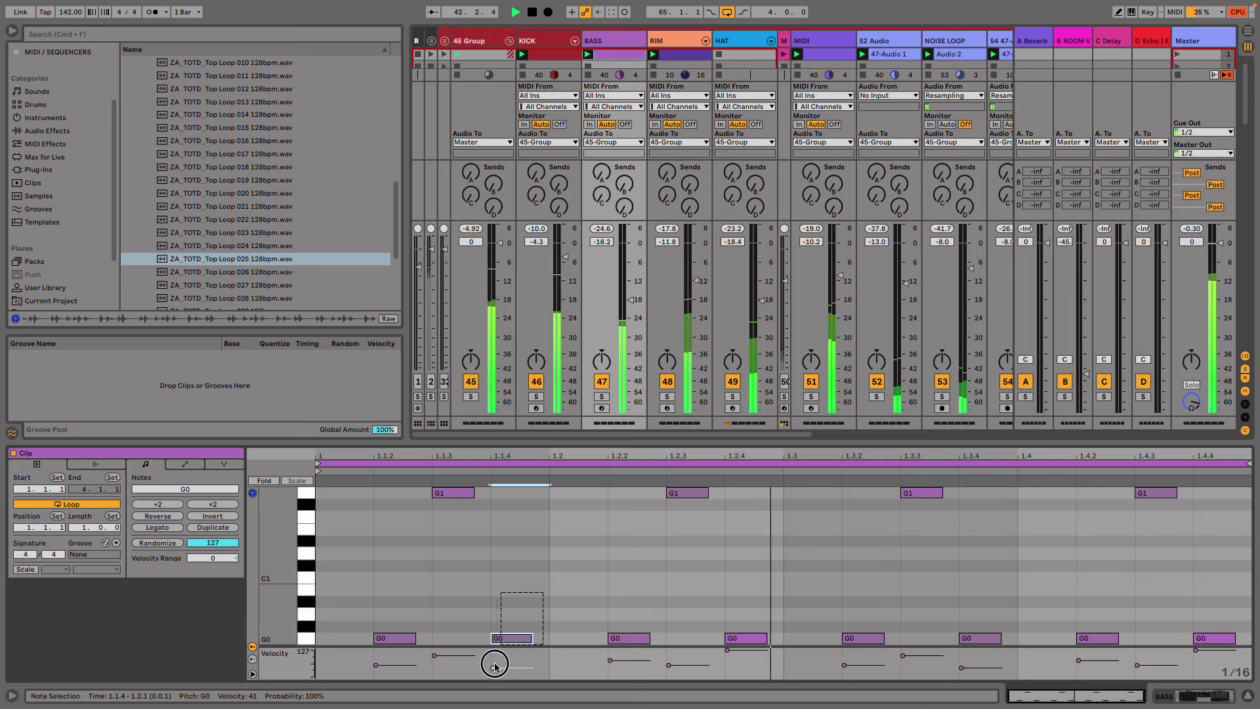
shift+click(745, 638)
shift+click(980, 638)
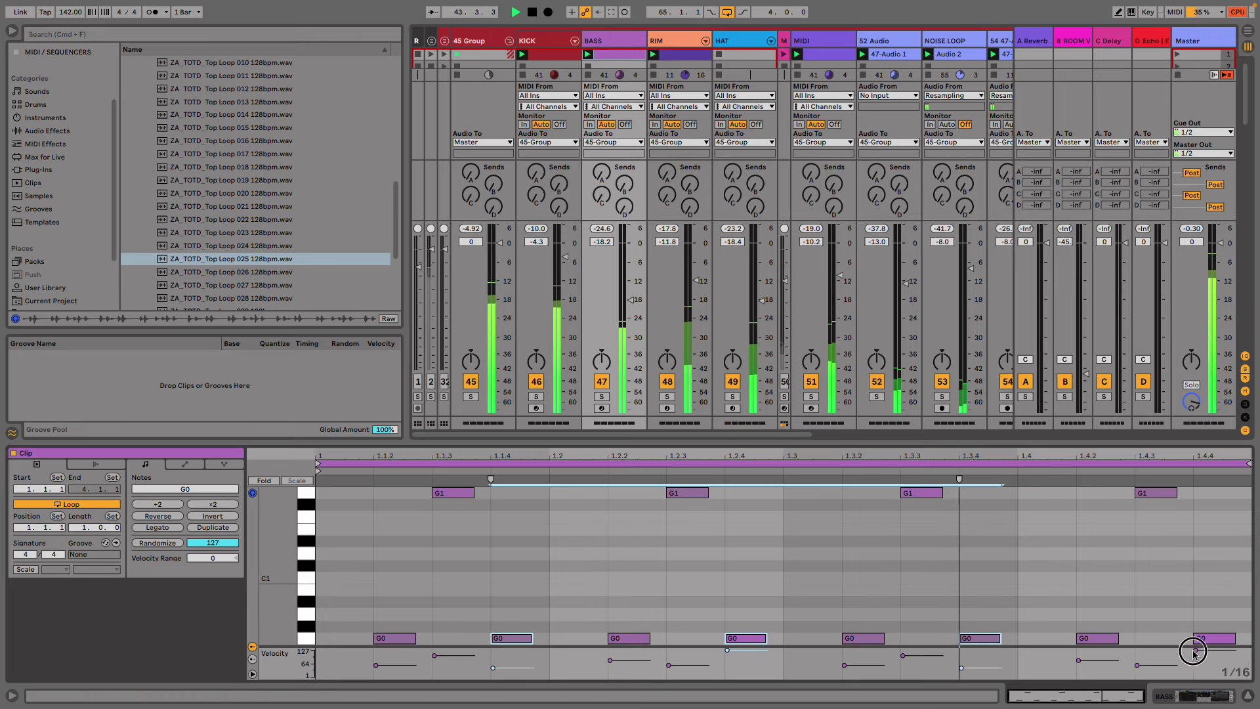
shift+click(1211, 638)
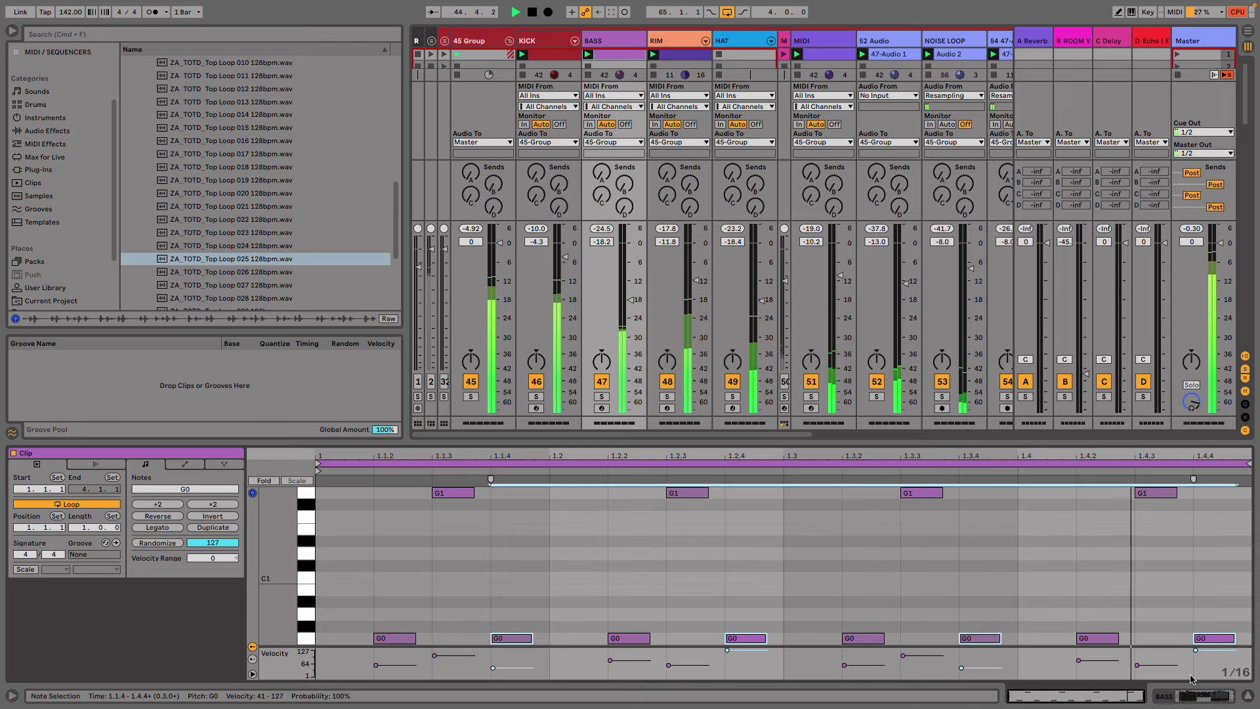
key(Up)
key(Up)
key(Up)
key(Up)
key(Up)
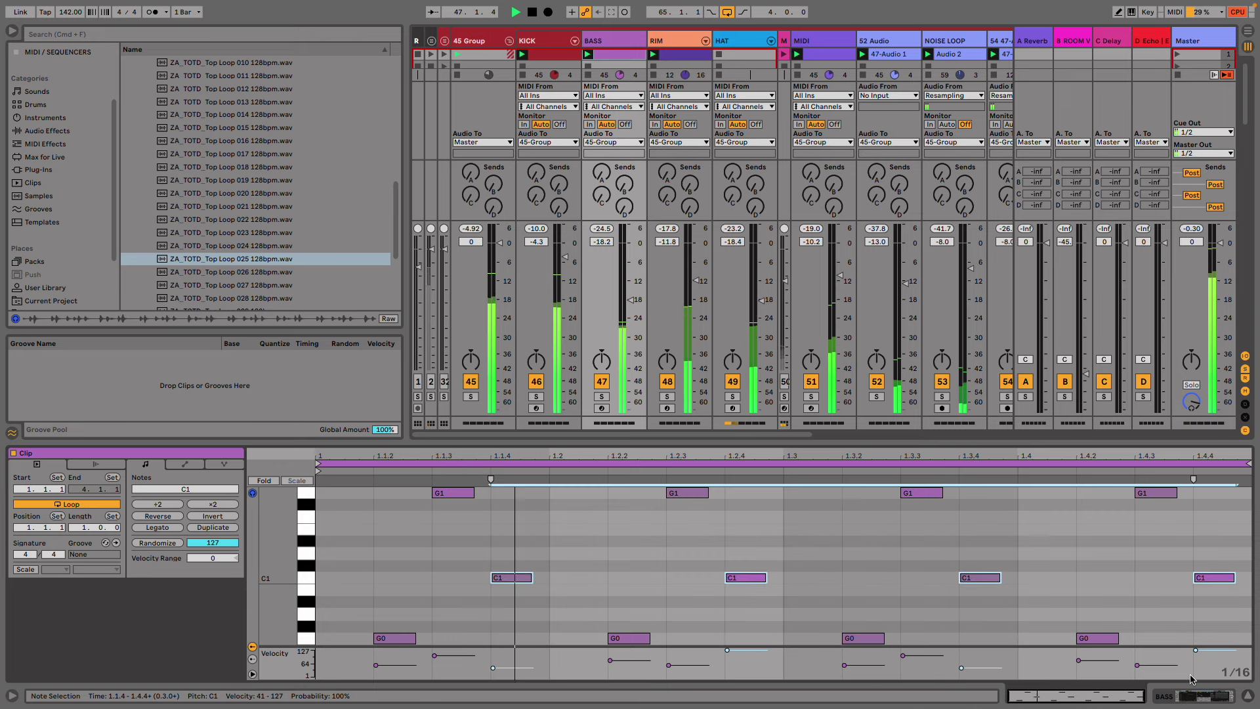
- Set the BASS volume to -12.2 dB and transpose the third- and fourth-sixteenth bass notes of every beat to C1 and F0
drag(630, 300, 630, 281)
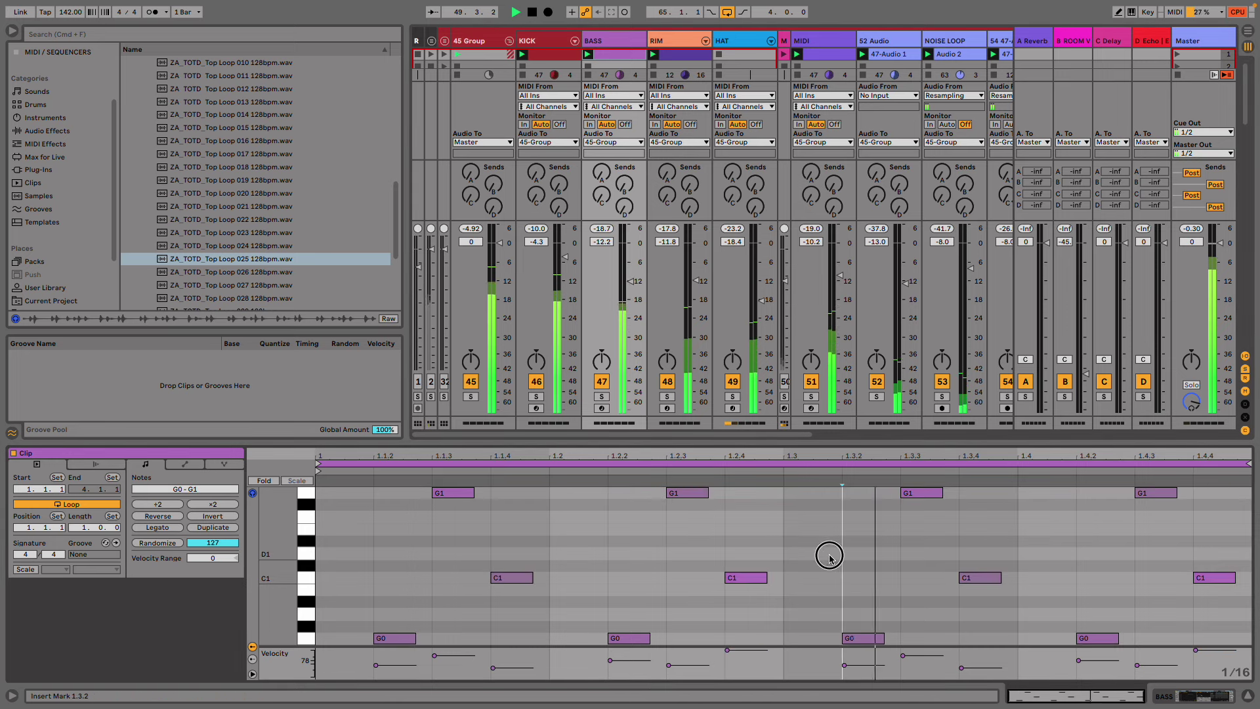
drag(1210, 584, 431, 485)
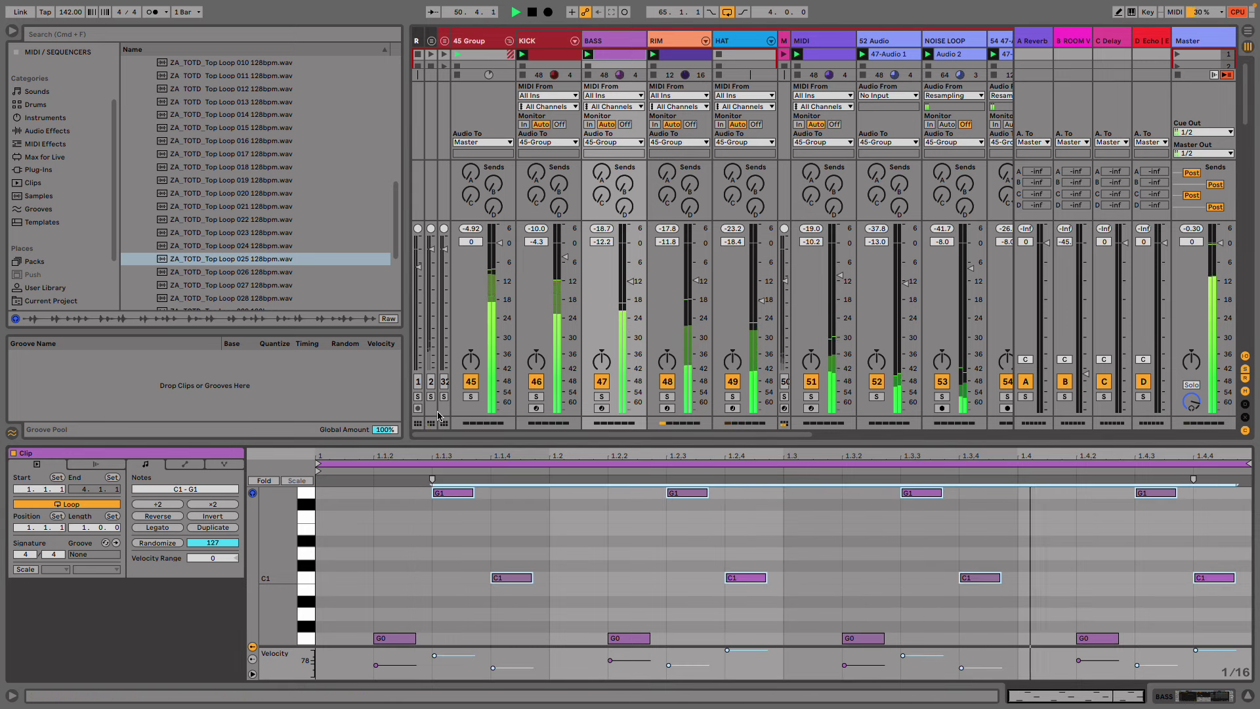
key(shift+Down)
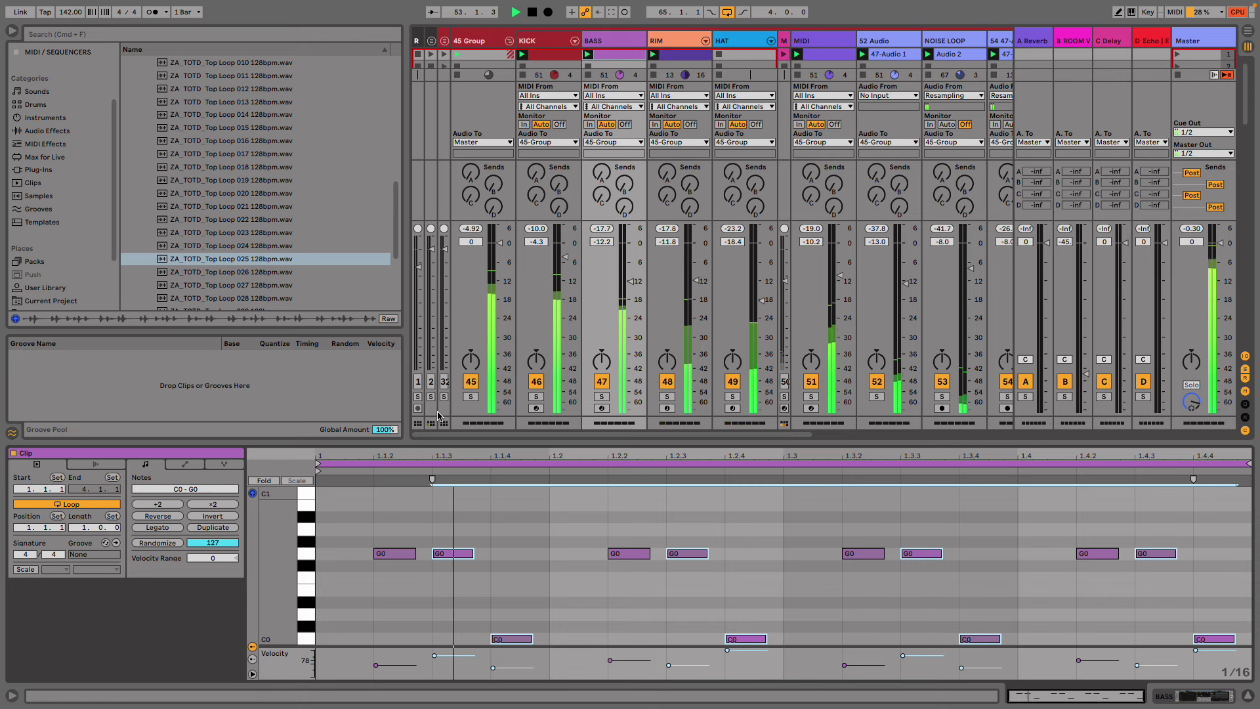
key(Up)
key(Up)
key(Up)
key(Up)
key(Up)
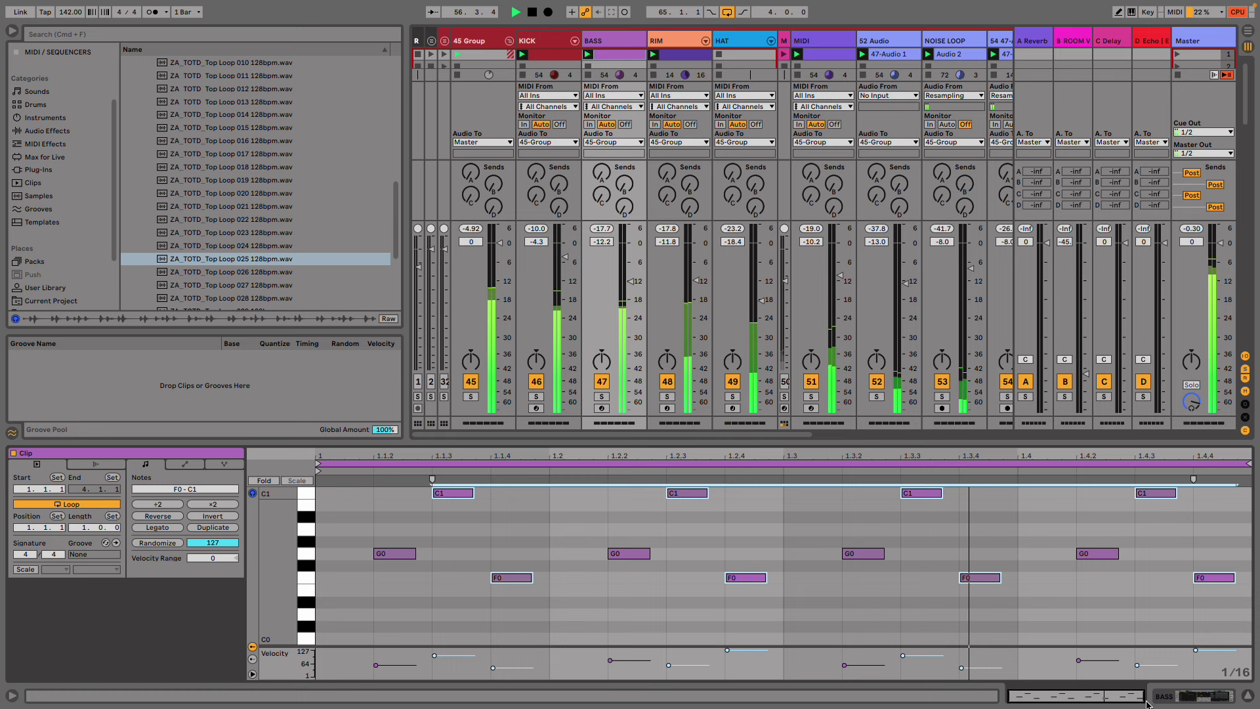
- Solo KICK and BASS with BASS lowered to -14.4 dB, and show the modulation matrix of the bass Wavetable
click(1043, 697)
click(488, 556)
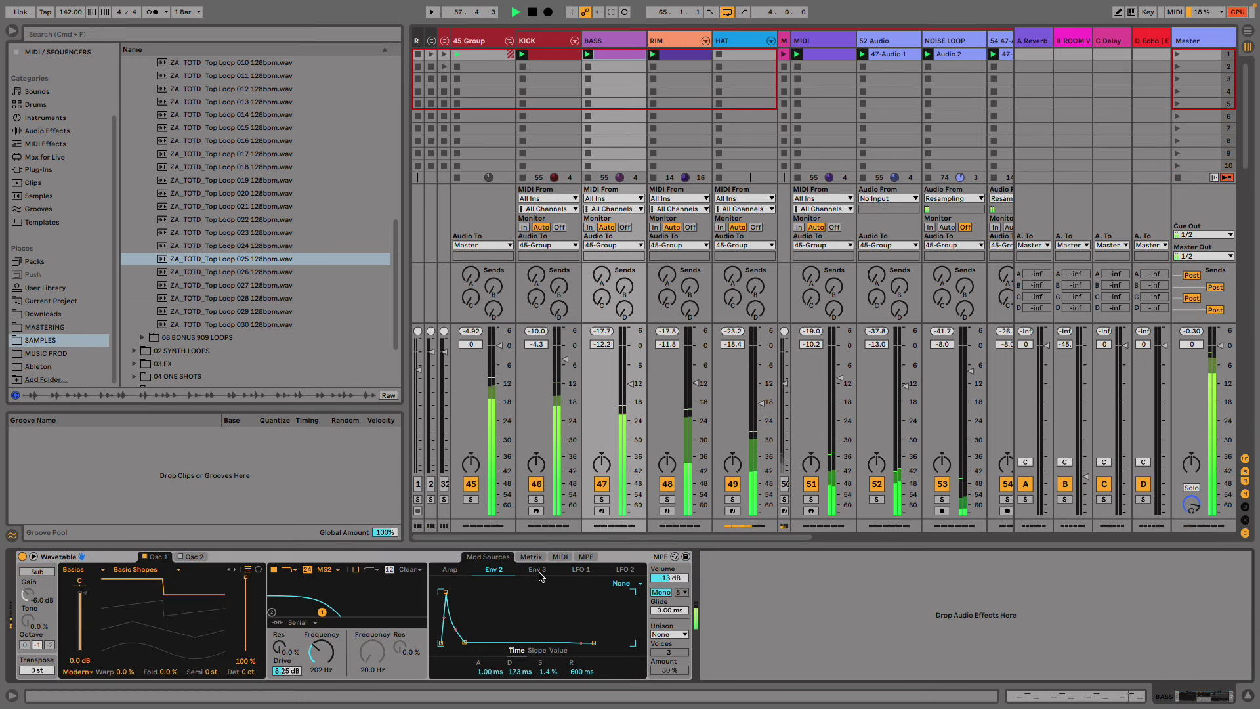
click(536, 498)
click(601, 500)
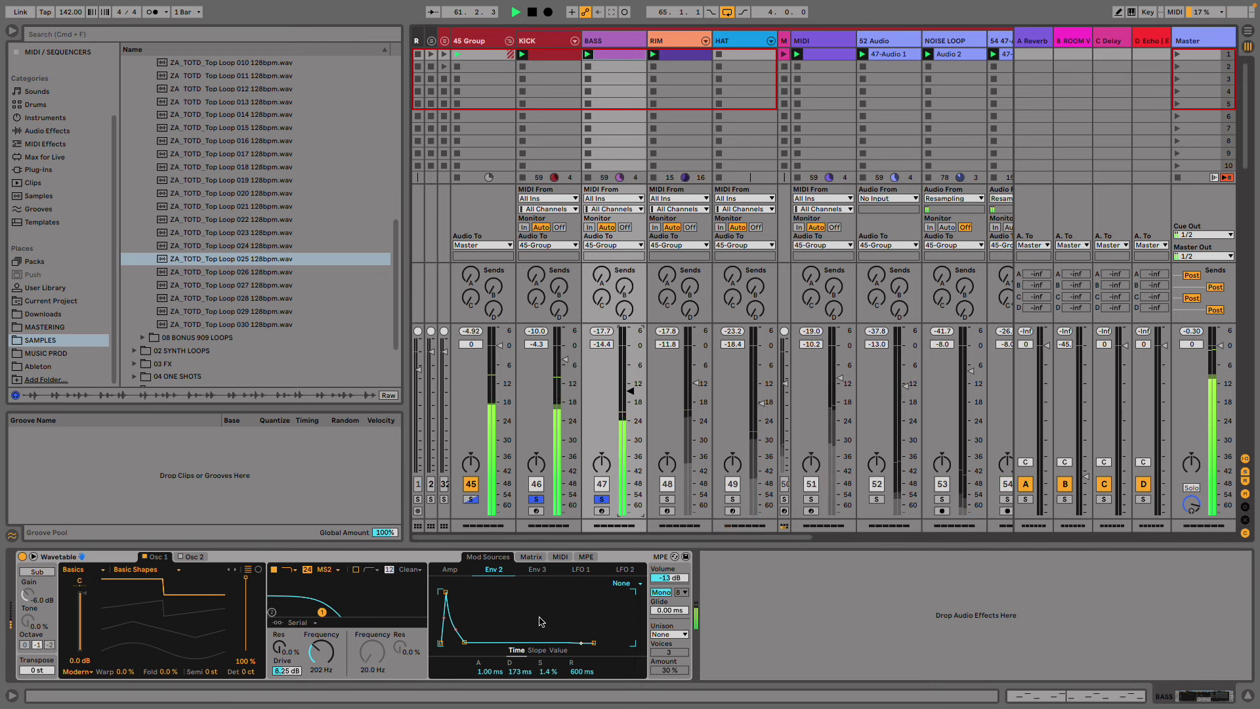
click(530, 556)
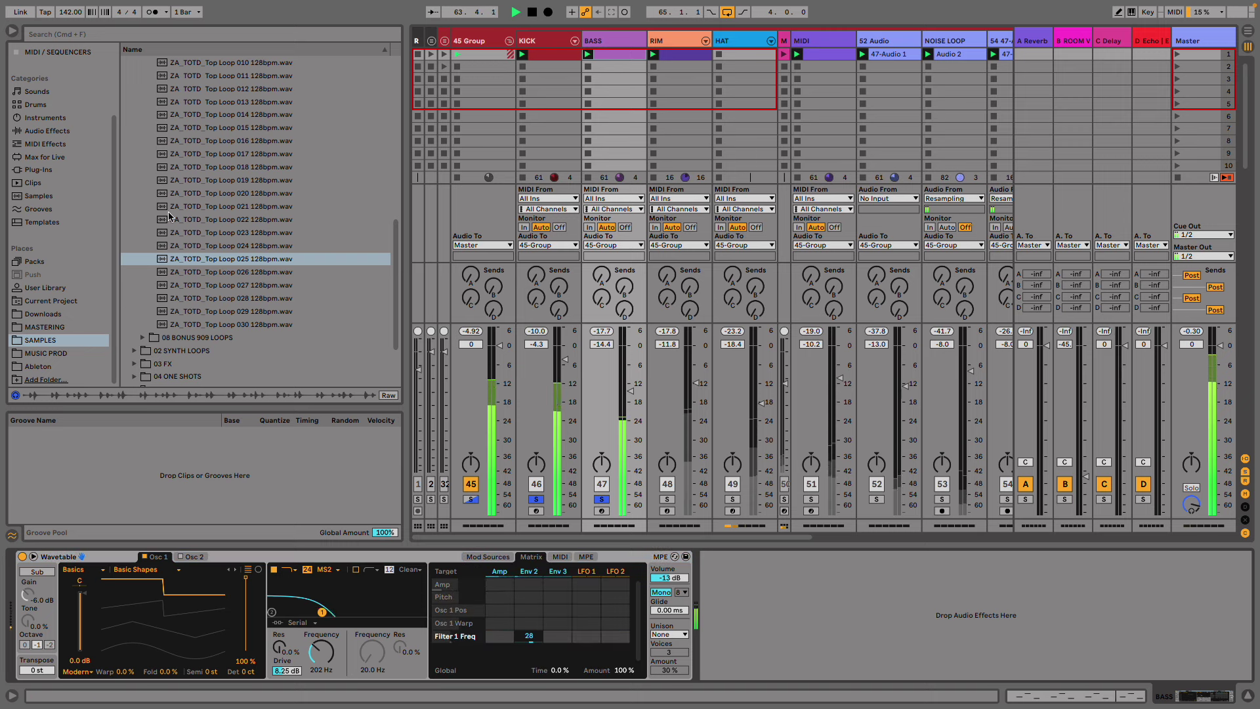
- Add a Compressor after Wavetable on the BASS track and insert an EQ Eight between them
scroll(60, 92, up, 3)
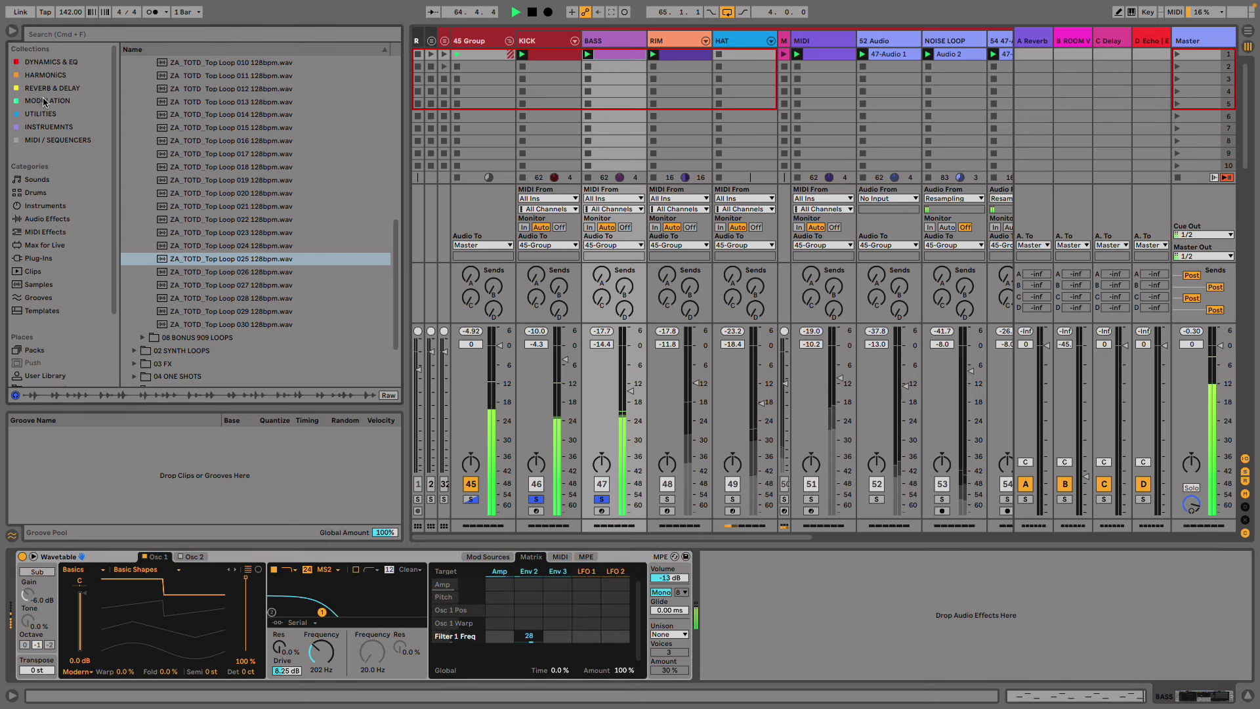
click(44, 101)
click(37, 62)
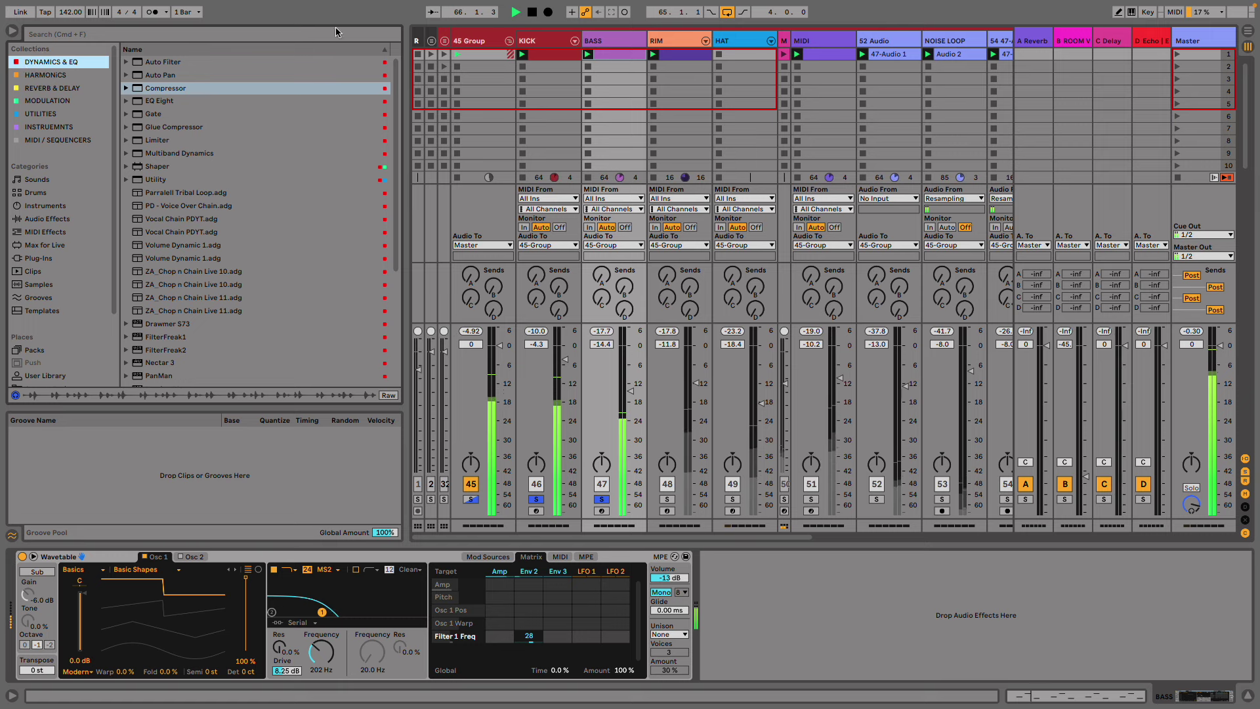
click(165, 89)
double_click(165, 88)
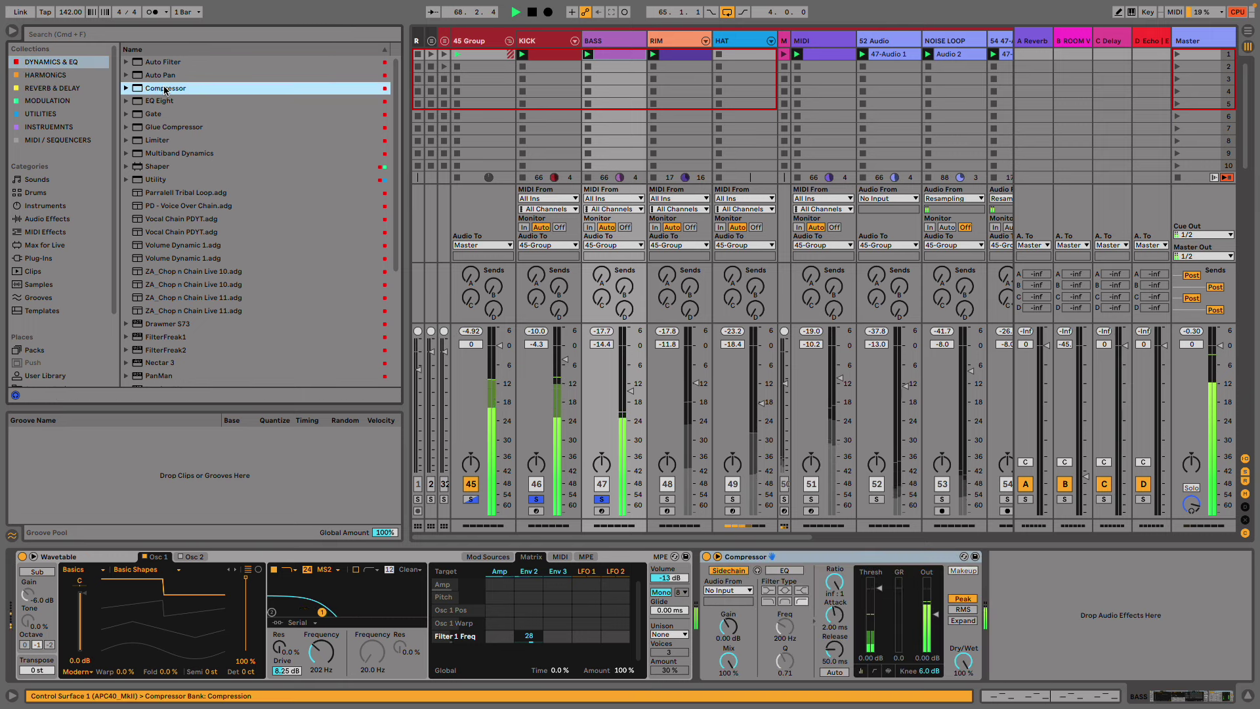
drag(157, 105, 683, 601)
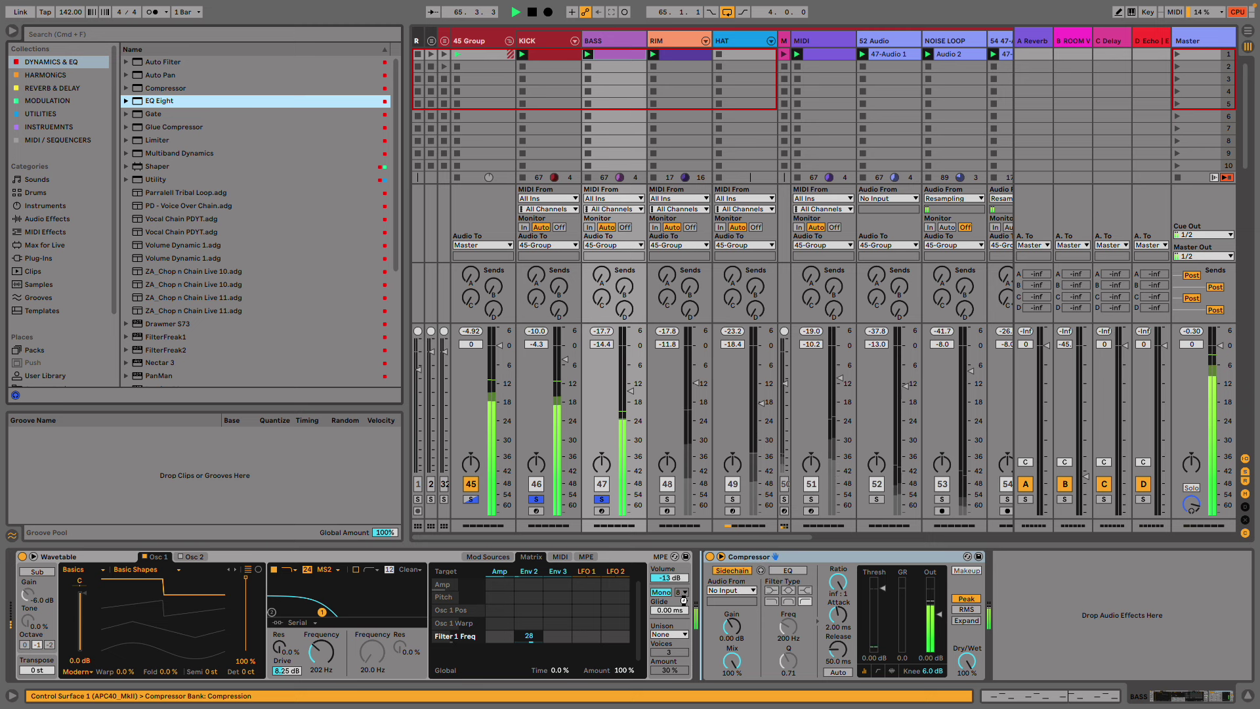
- Insert a Saturator before EQ Eight on BASS with 5 dB drive, -5 dB output and 100% dry/wet
click(55, 75)
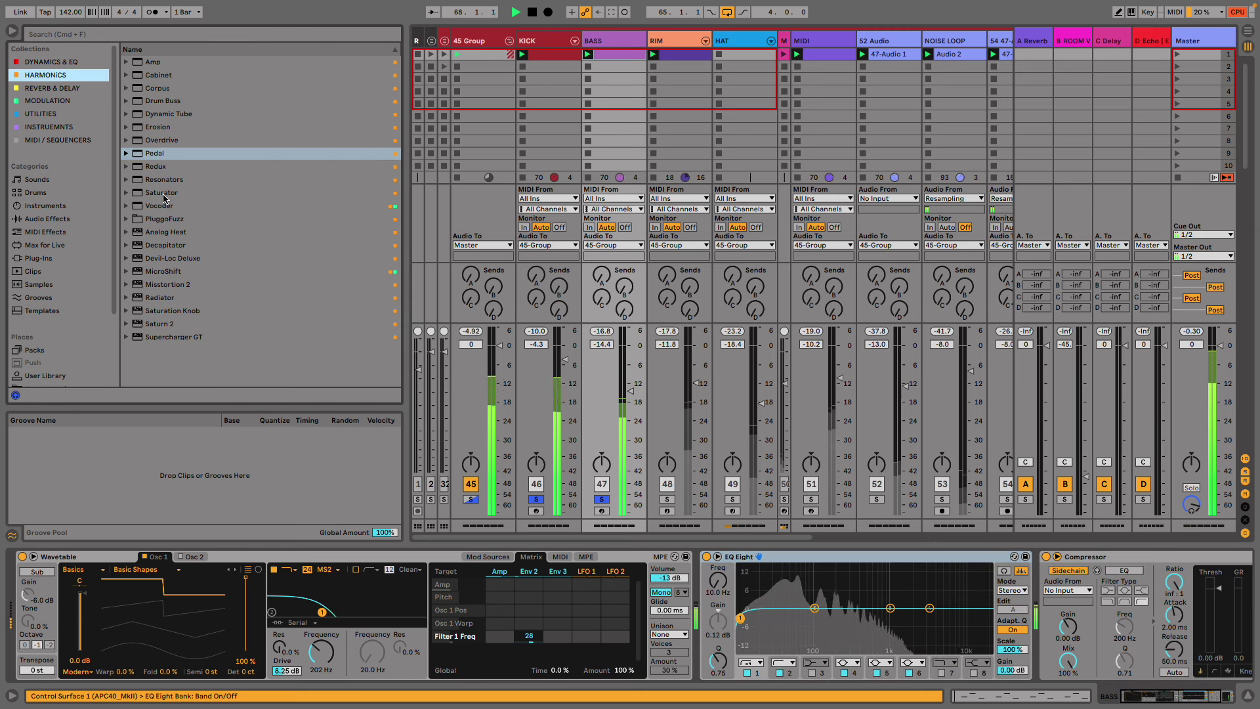
drag(162, 192, 752, 636)
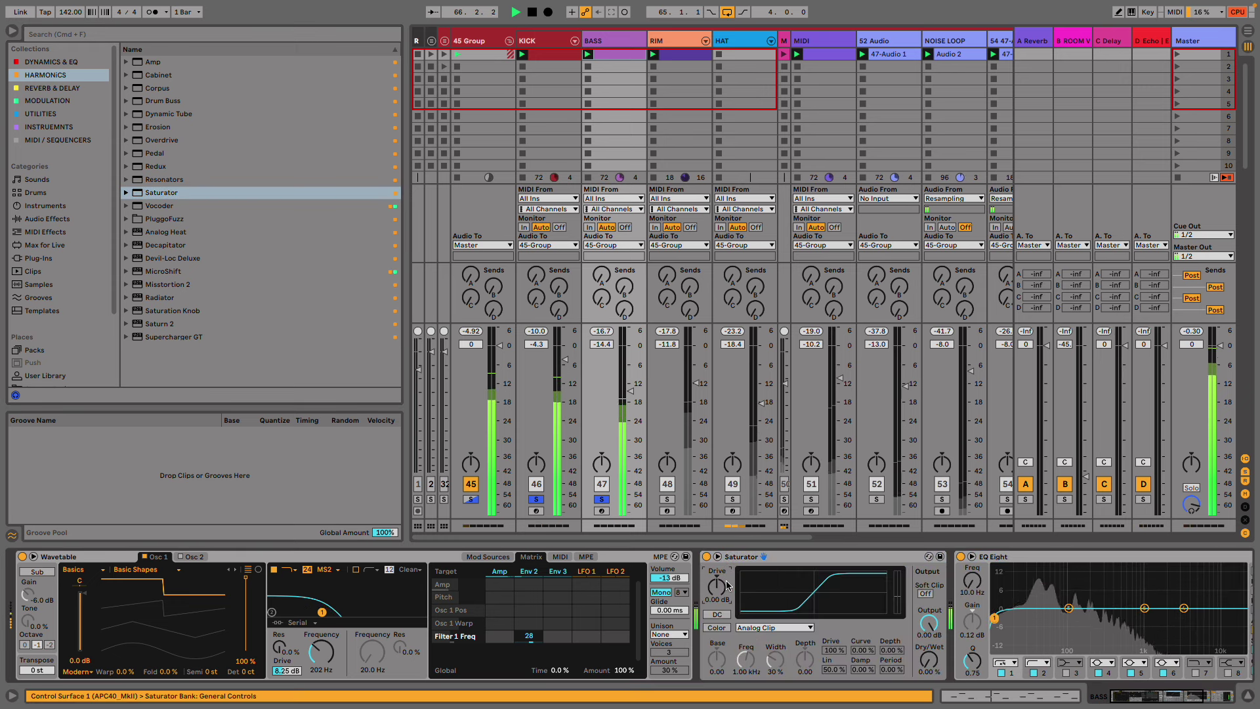
click(939, 618)
text(-5)
key(Return)
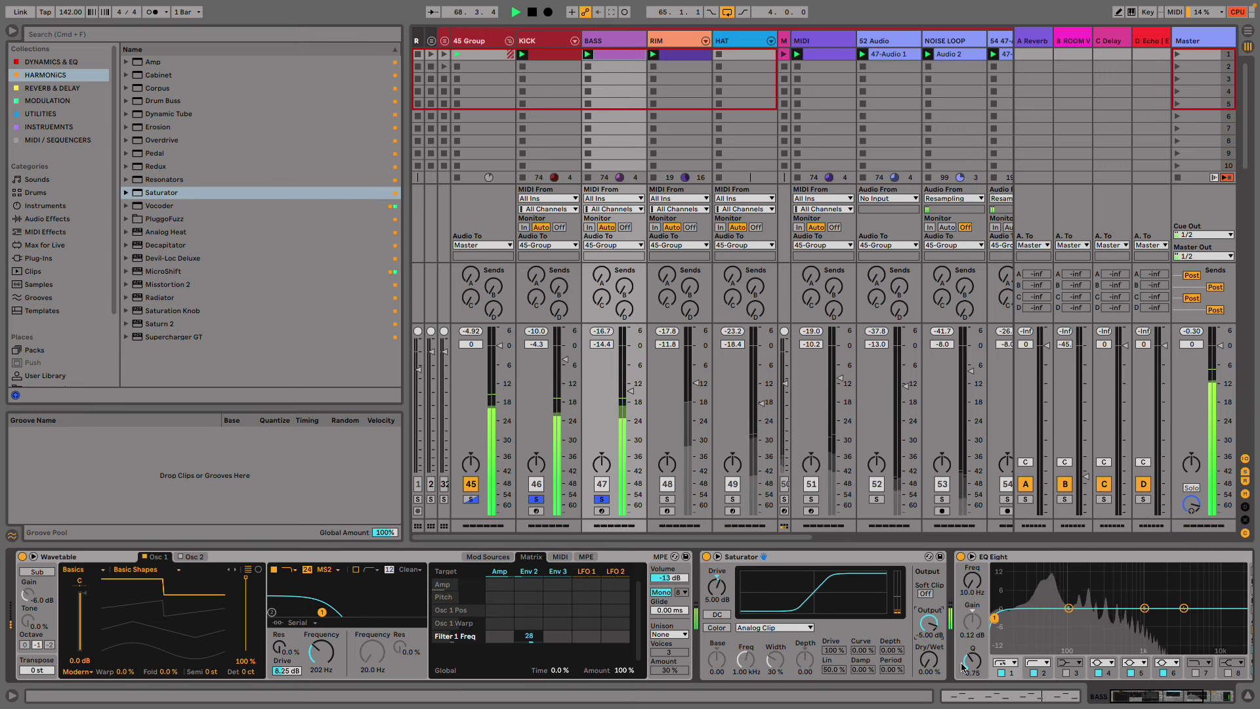
drag(930, 660, 930, 592)
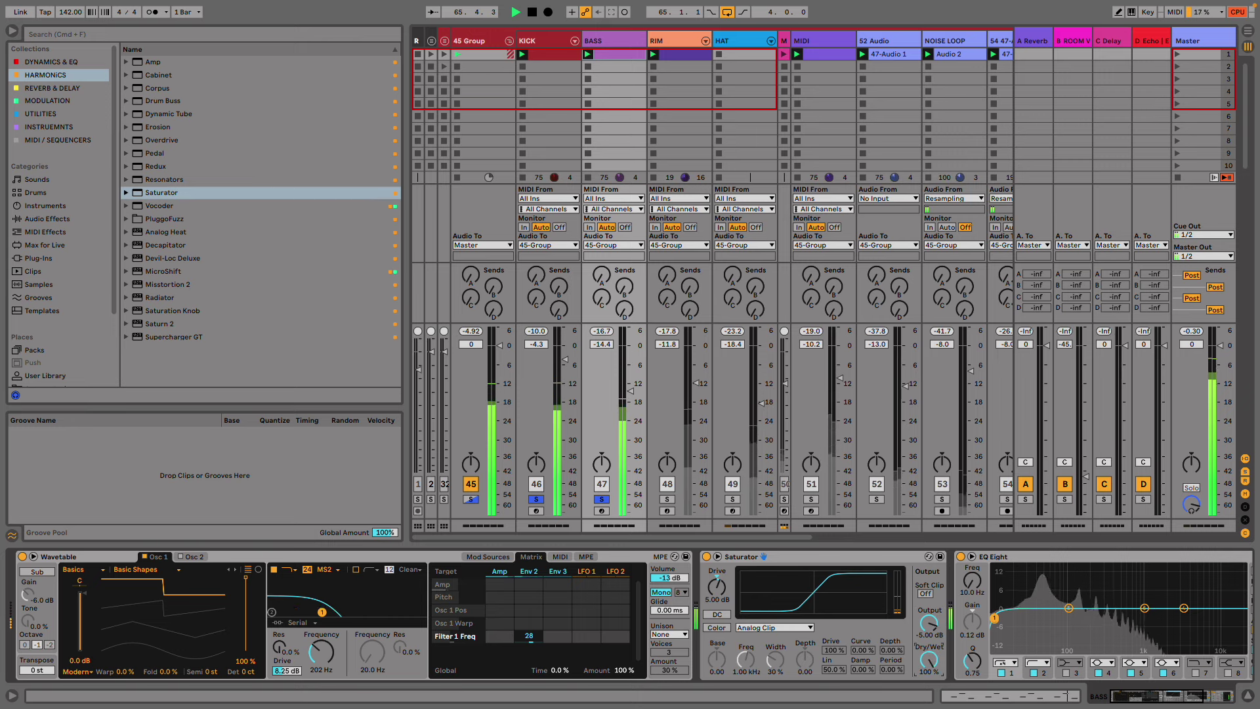
- Cut the bass by 3.10 dB at 272 Hz in EQ Eight and set the BASS track volume to -14.9 dB
drag(1069, 610, 1101, 617)
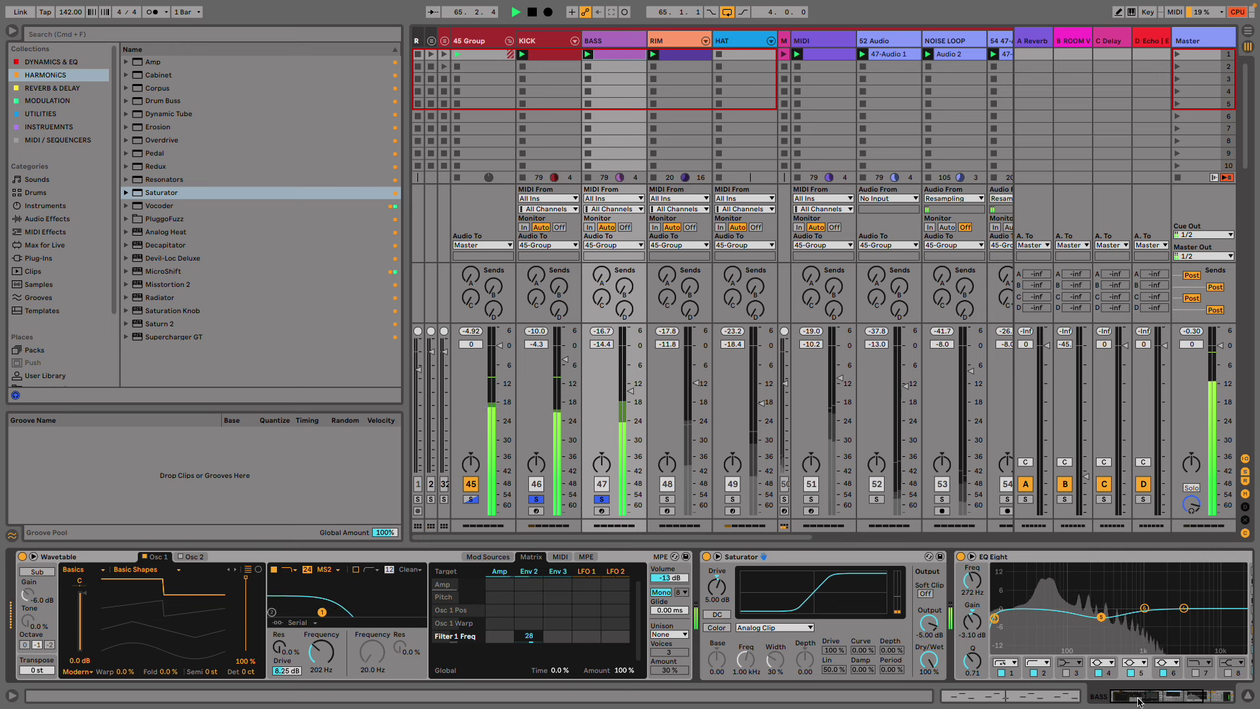
scroll(1124, 658, right, 6)
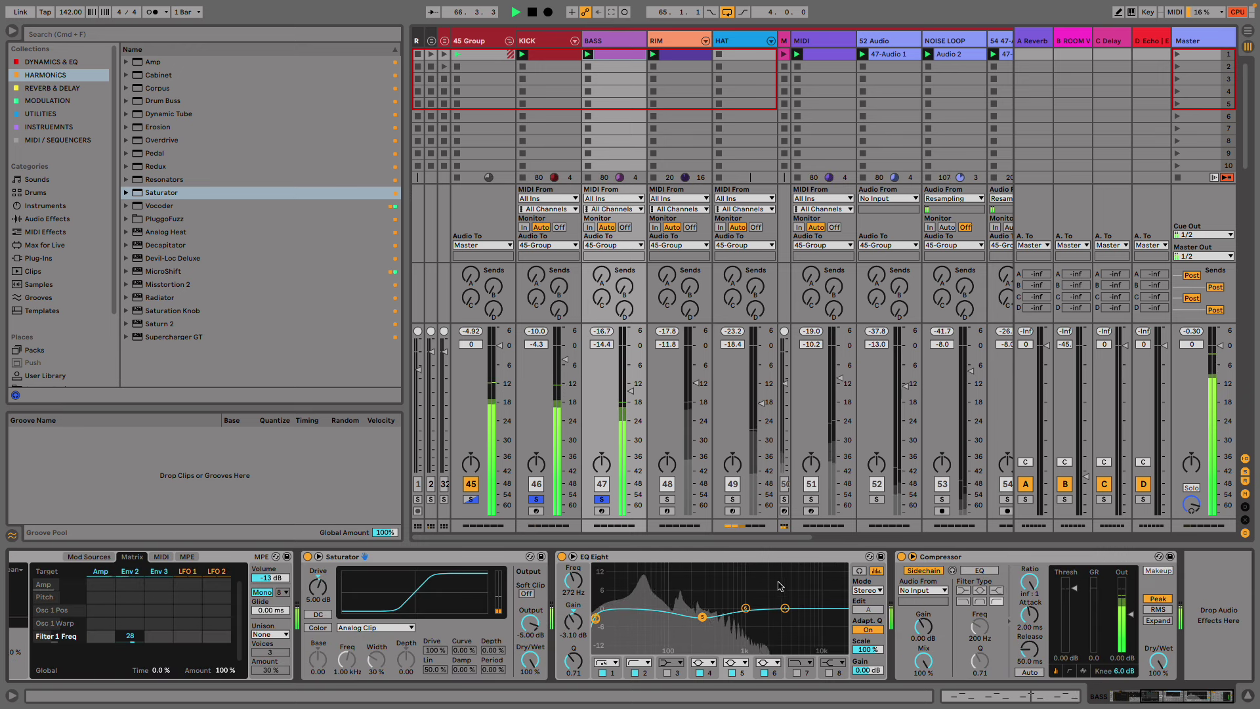
drag(631, 391, 638, 398)
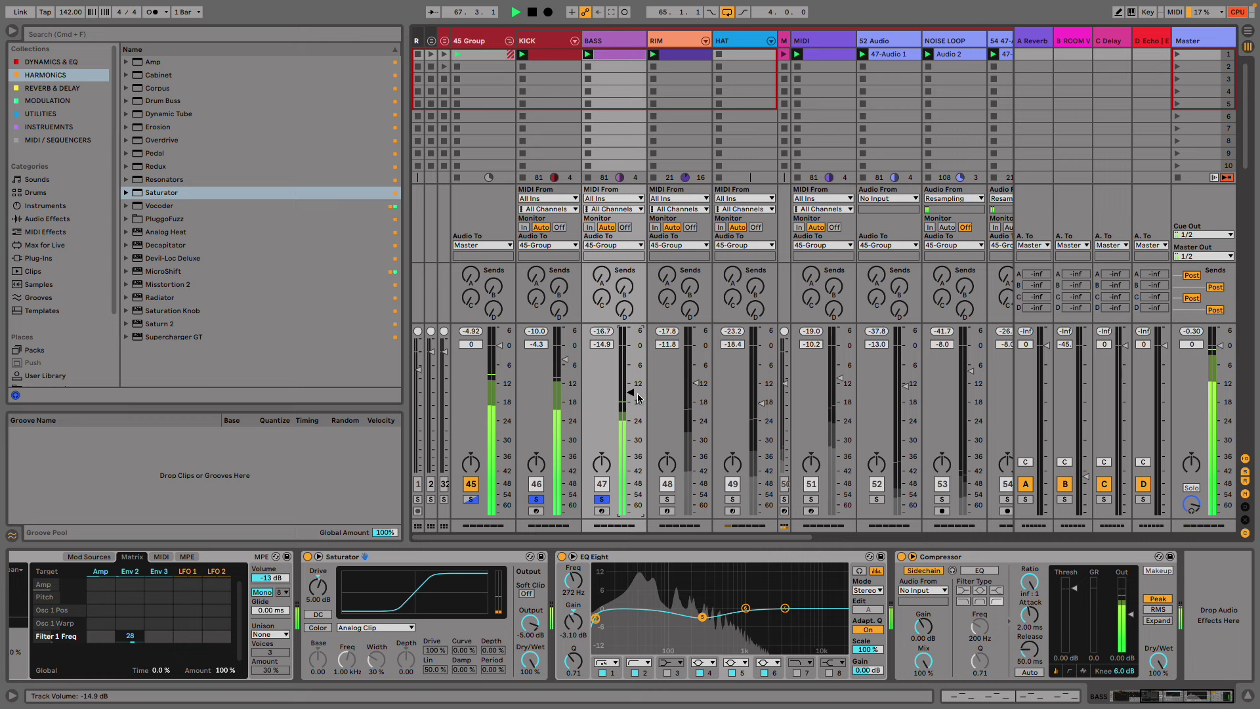
- Solo RIM, HAT and MIDI as well, setting RIM to -11.6 dB and slightly raising its send to A Reverb
click(668, 500)
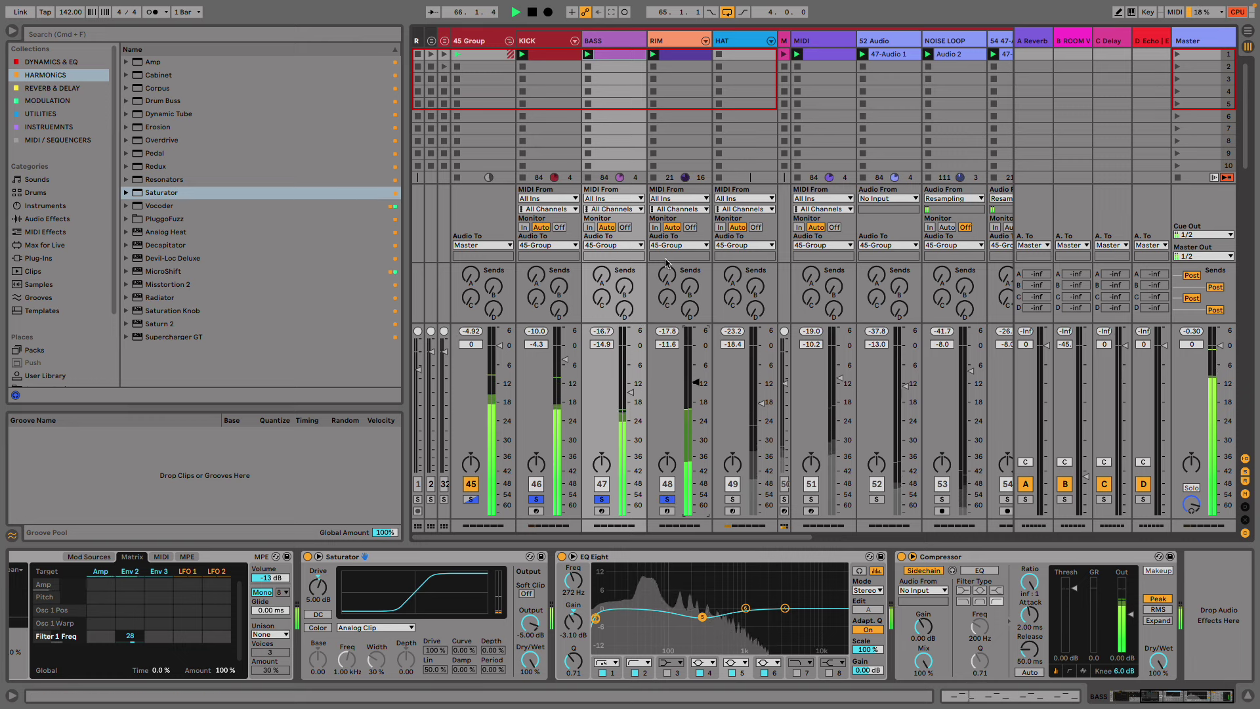
drag(666, 275, 666, 266)
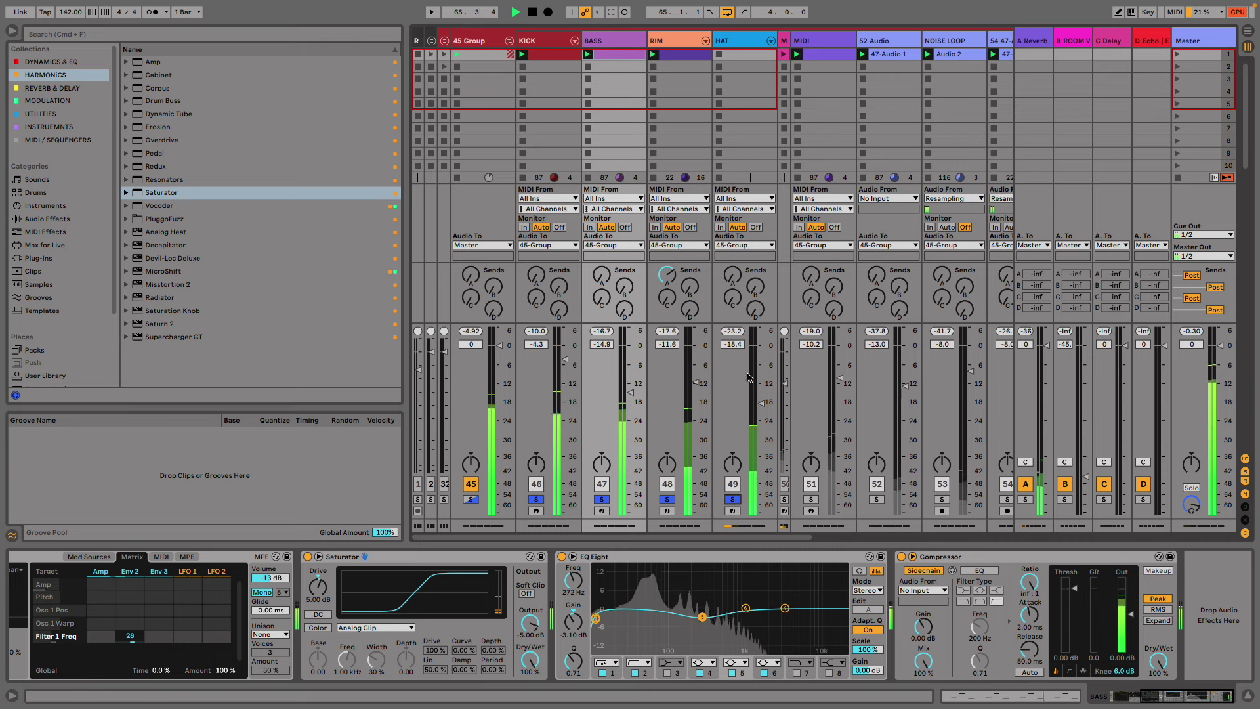
click(811, 510)
click(811, 501)
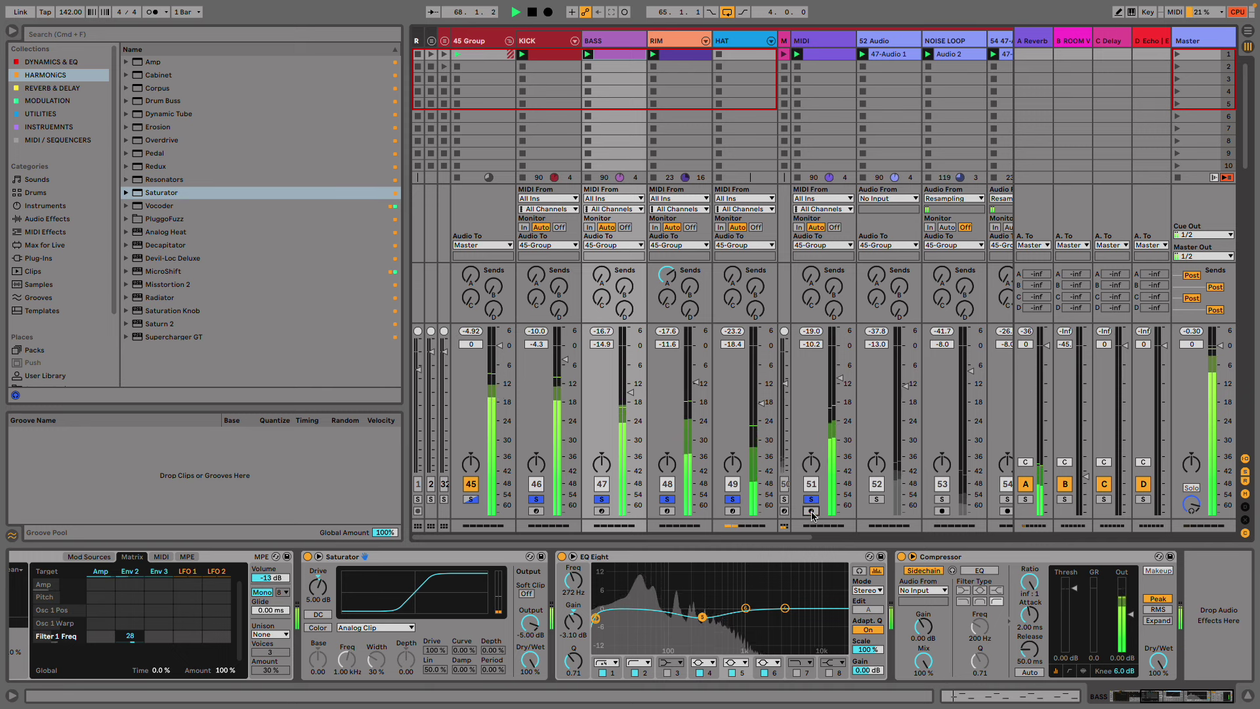
- Rename the MIDI track NOISE PERC and audio track 52 REV NOISE, soloing track 52 as well
click(825, 40)
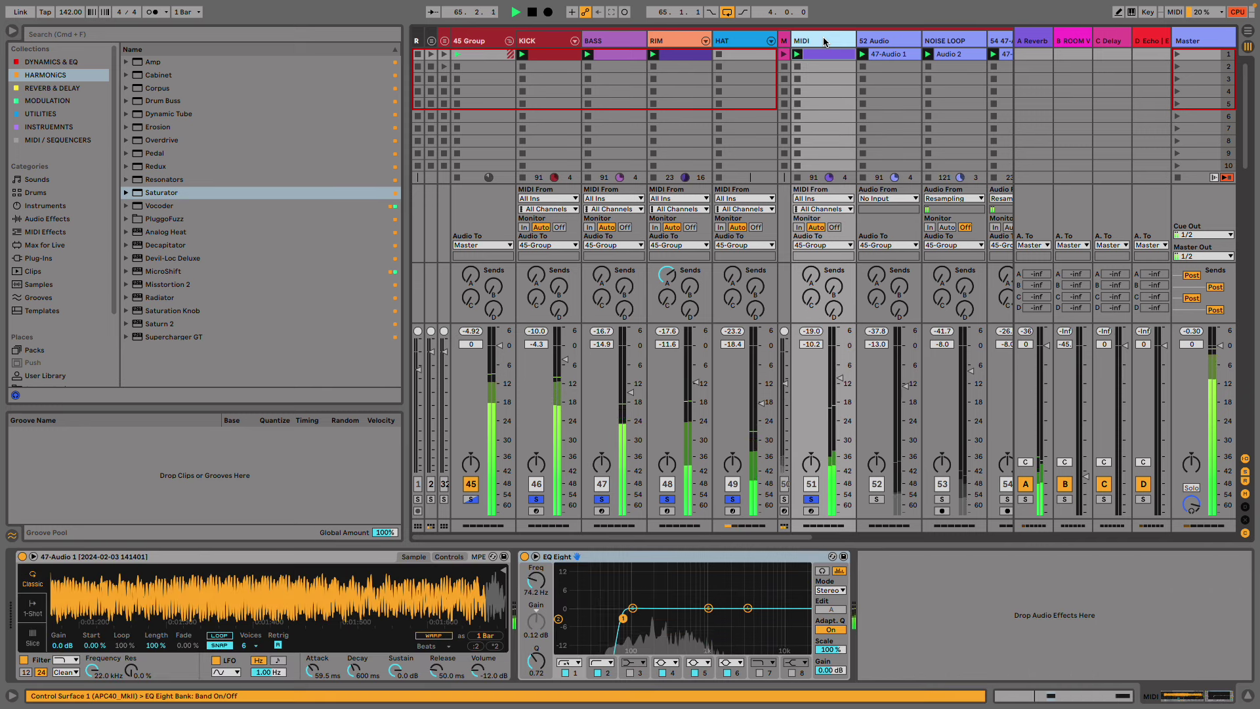
text(ISE)
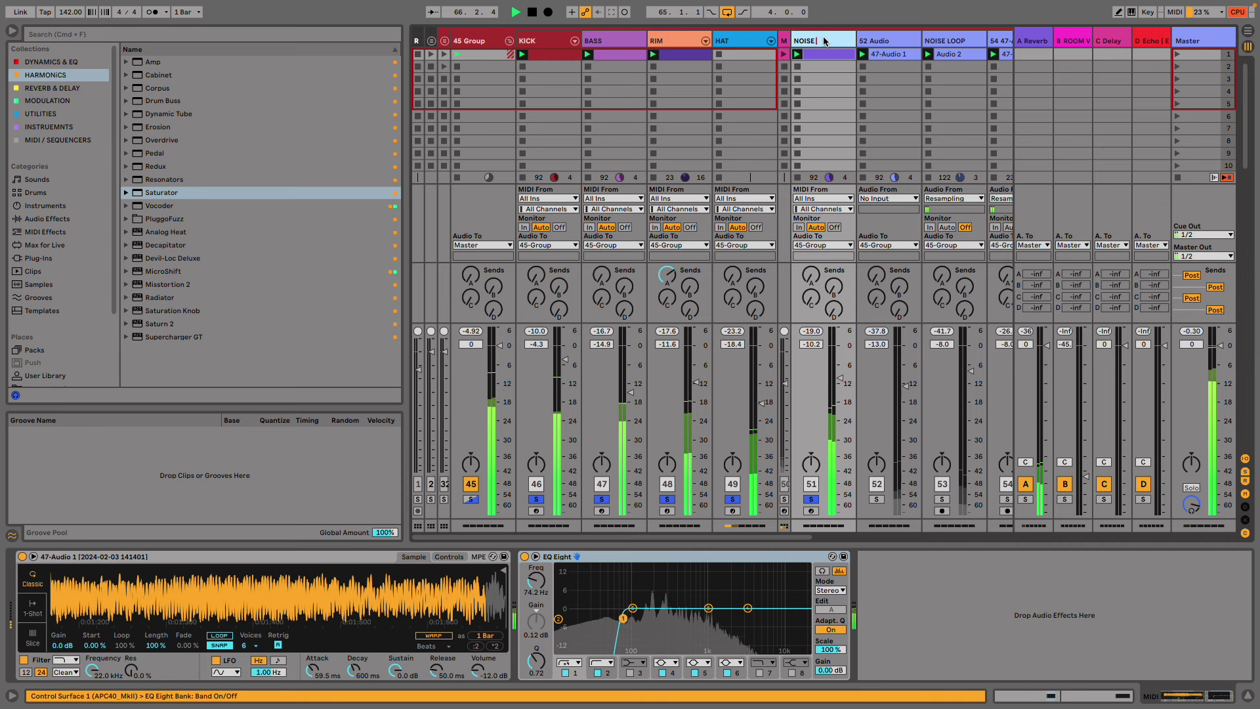
text( PERC)
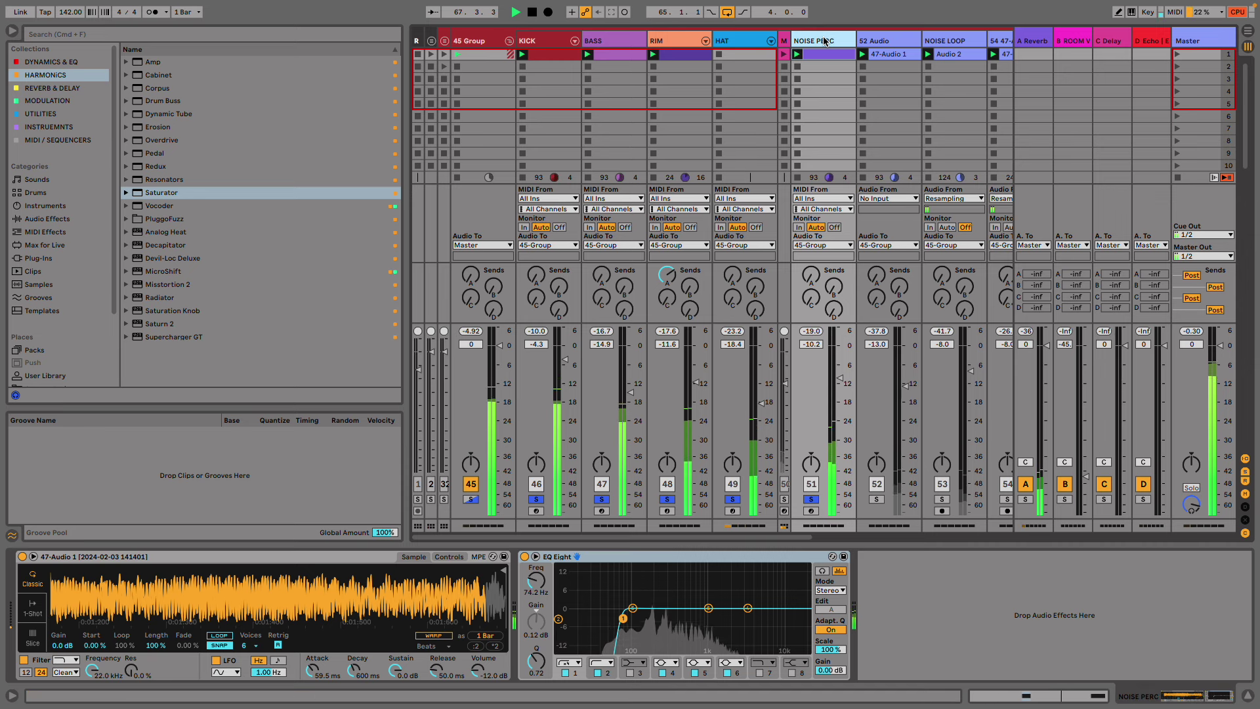
key(Return)
key(Tab)
key(Tab)
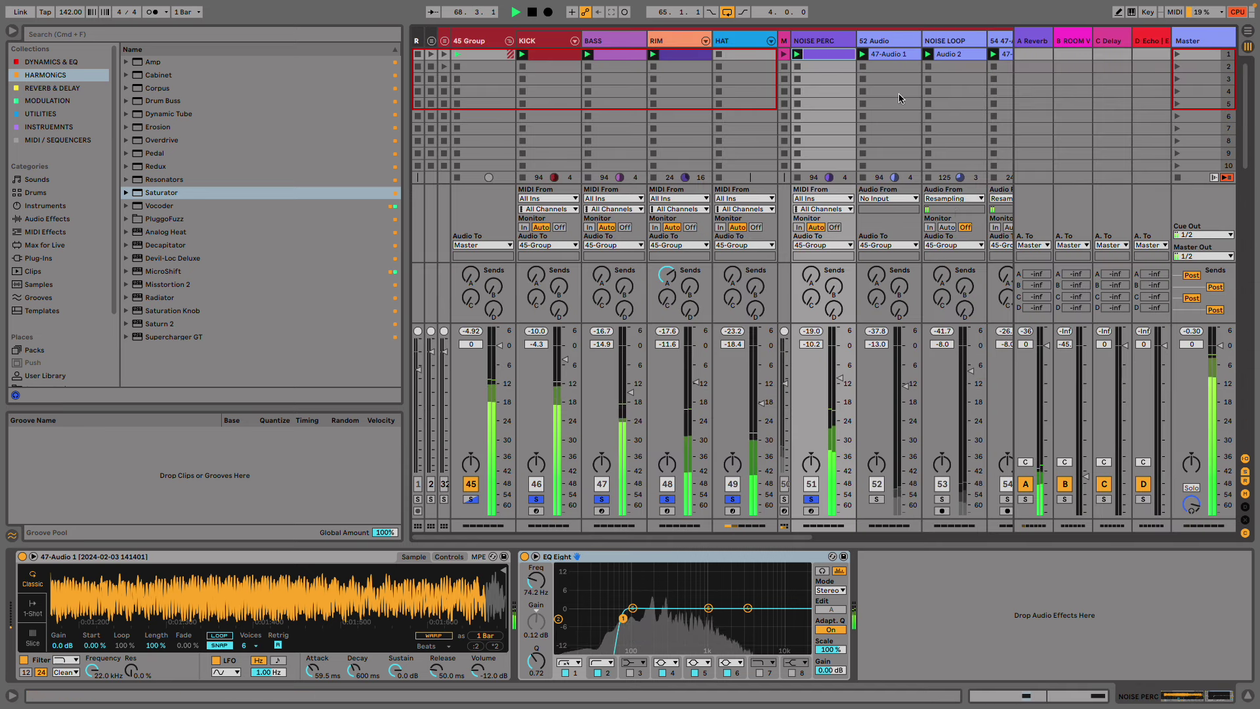
click(882, 48)
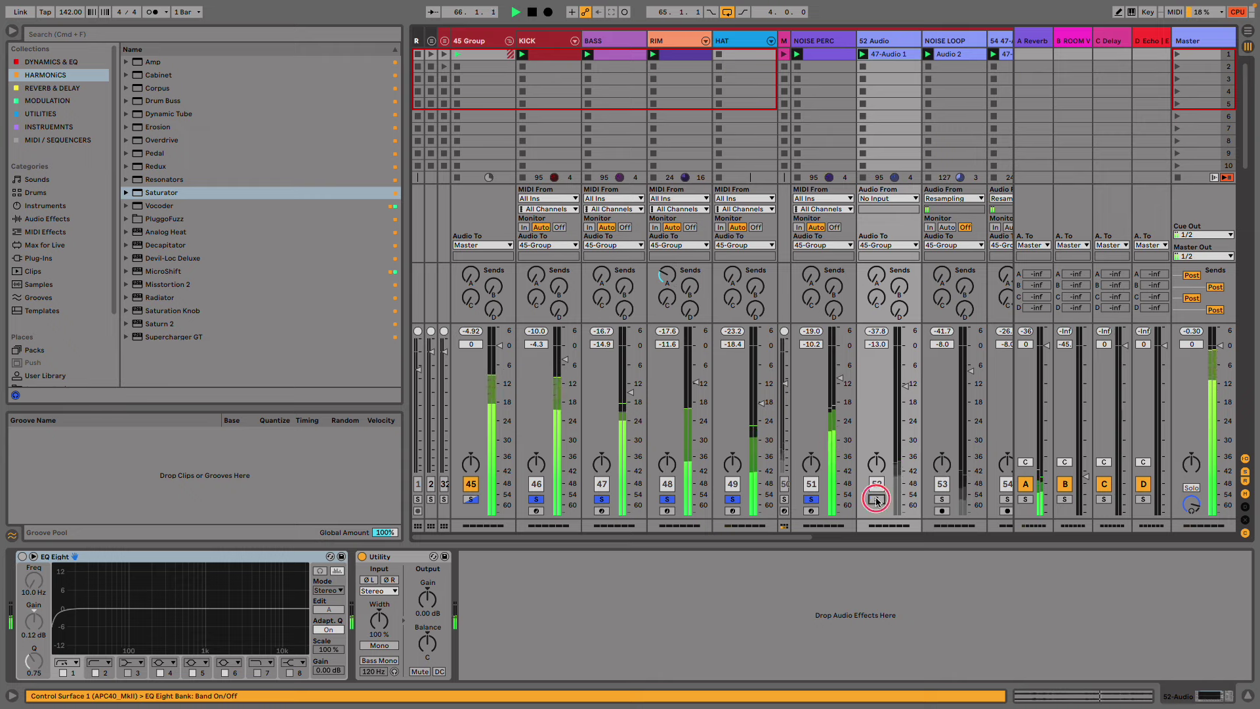
key(super+r)
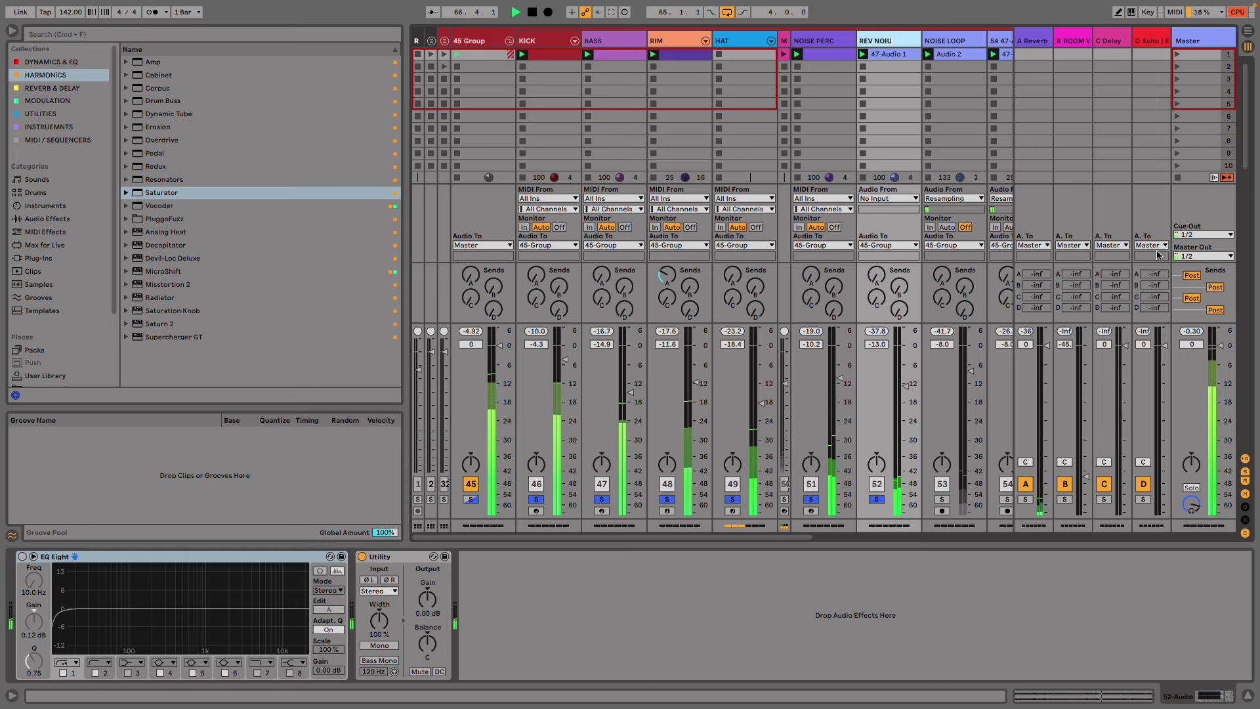
- Solo NOISE LOOP at -5.2 dB, audio tracks 54 and 55, and the 56 Group
click(941, 500)
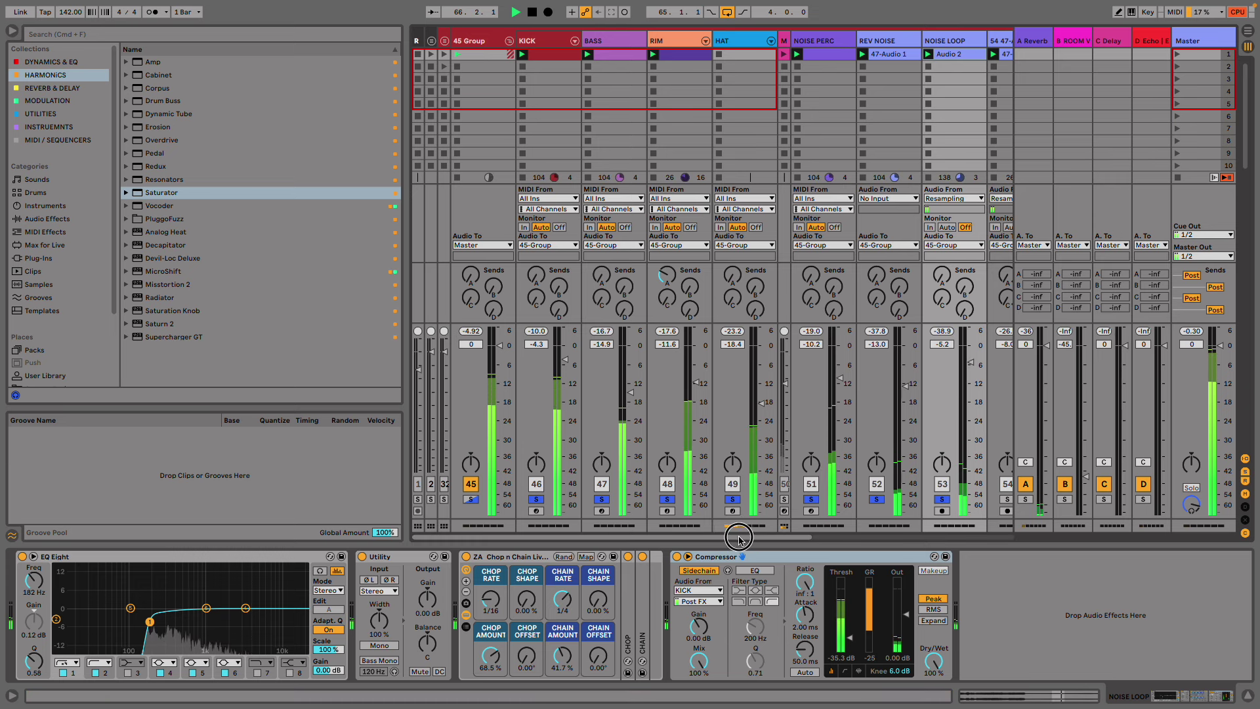
drag(735, 537, 839, 537)
click(793, 498)
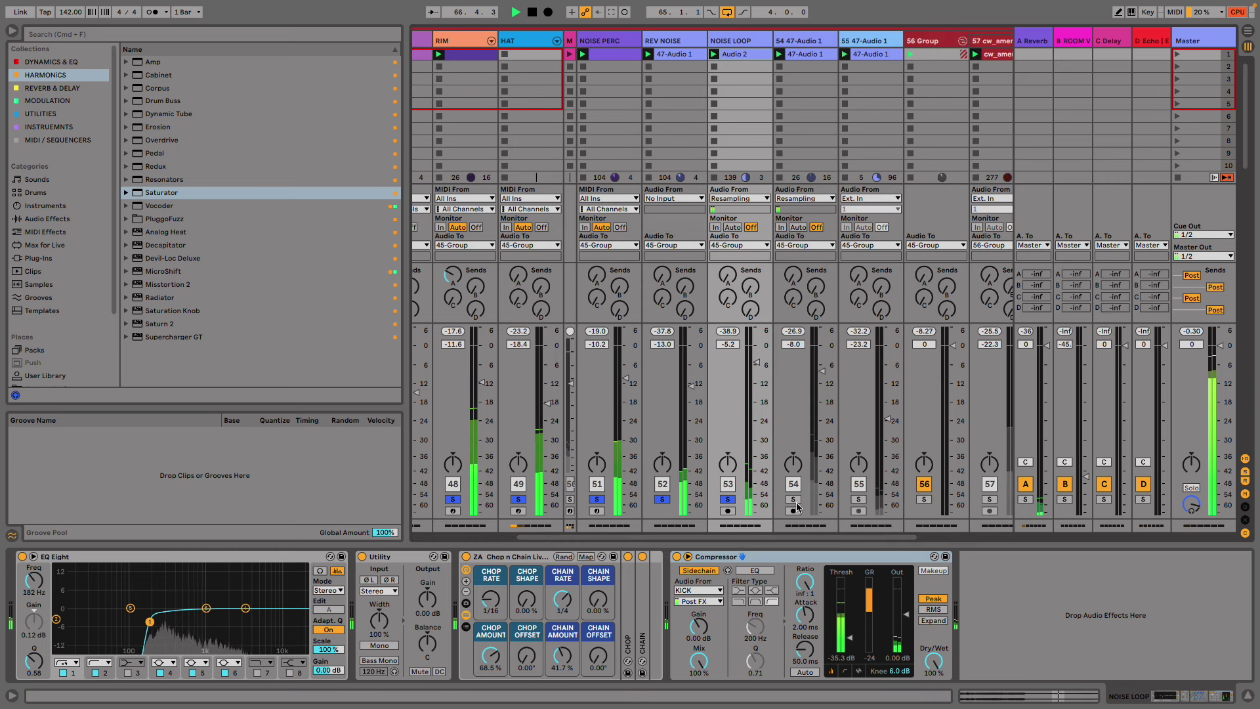
click(858, 499)
drag(828, 537, 991, 537)
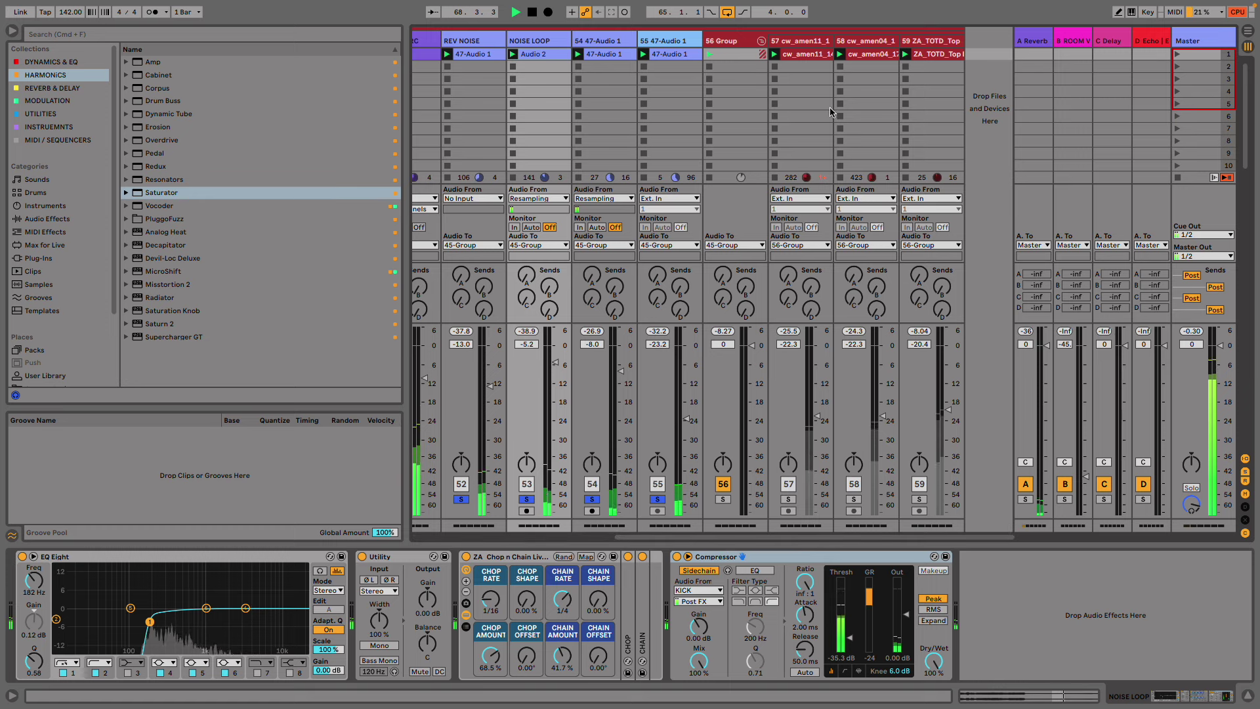
click(722, 499)
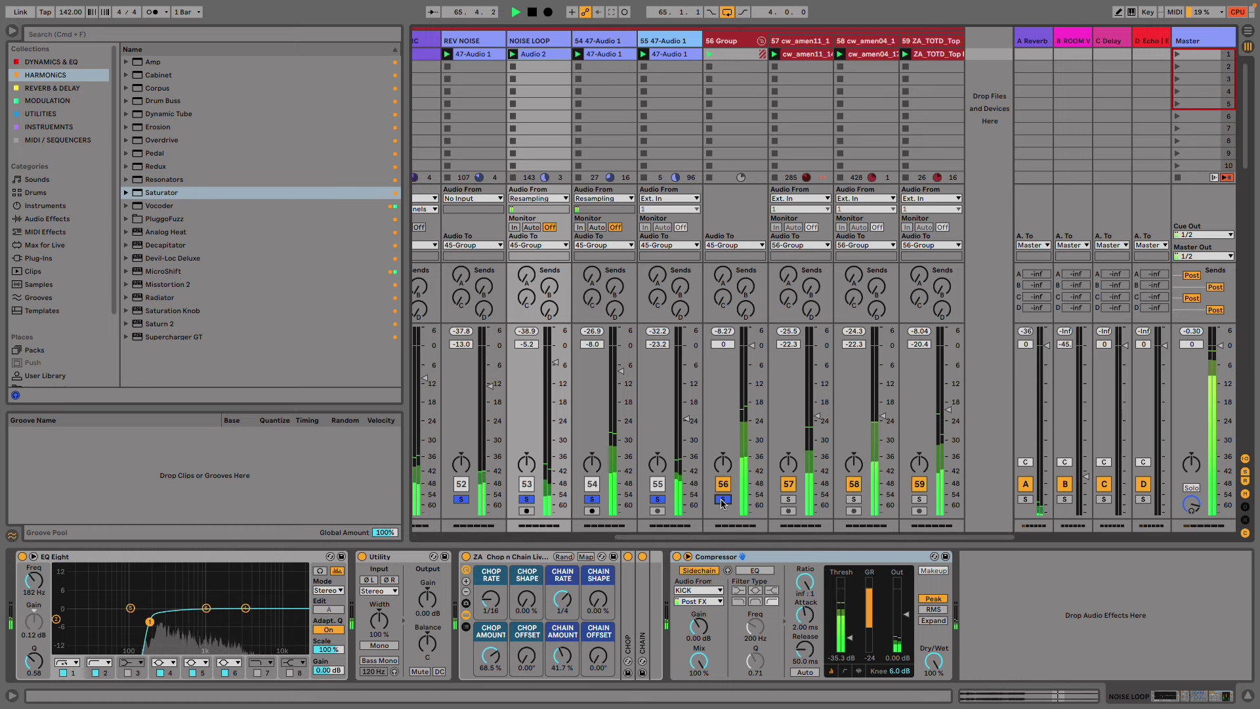
- Copy the Compressor sidechained to KICK from amen break track 57 onto the 56 Group
click(745, 42)
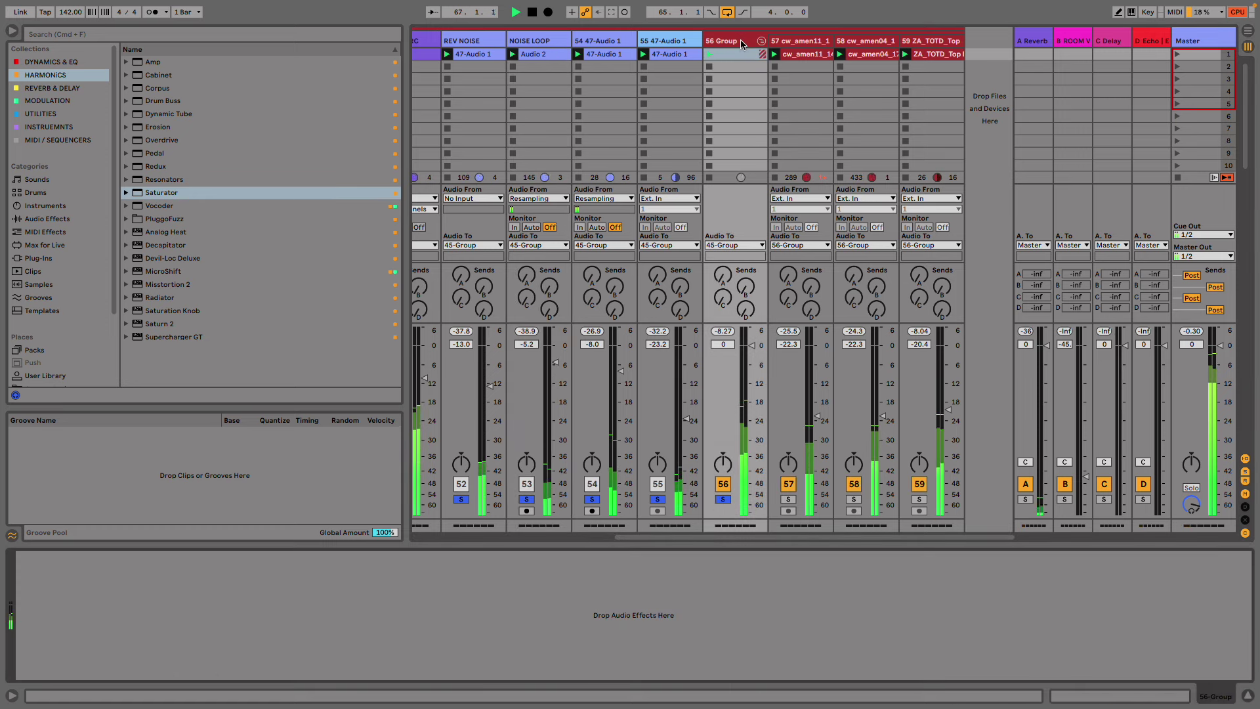
click(796, 40)
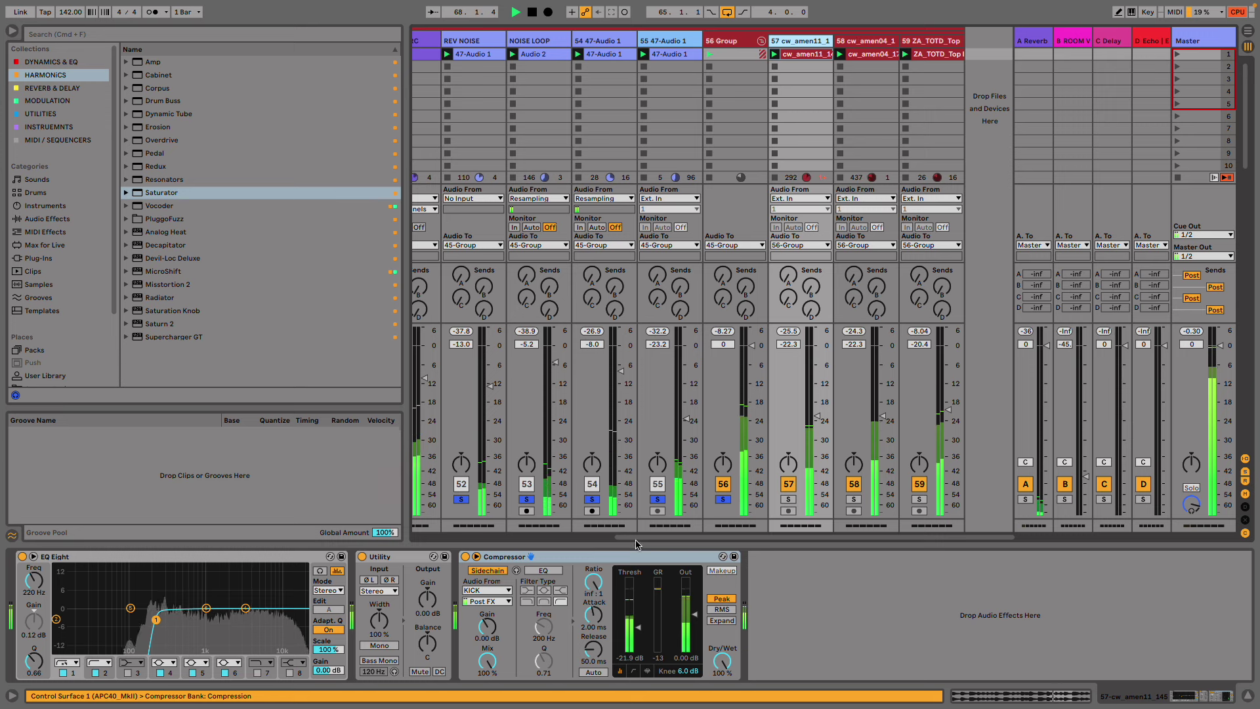
click(739, 40)
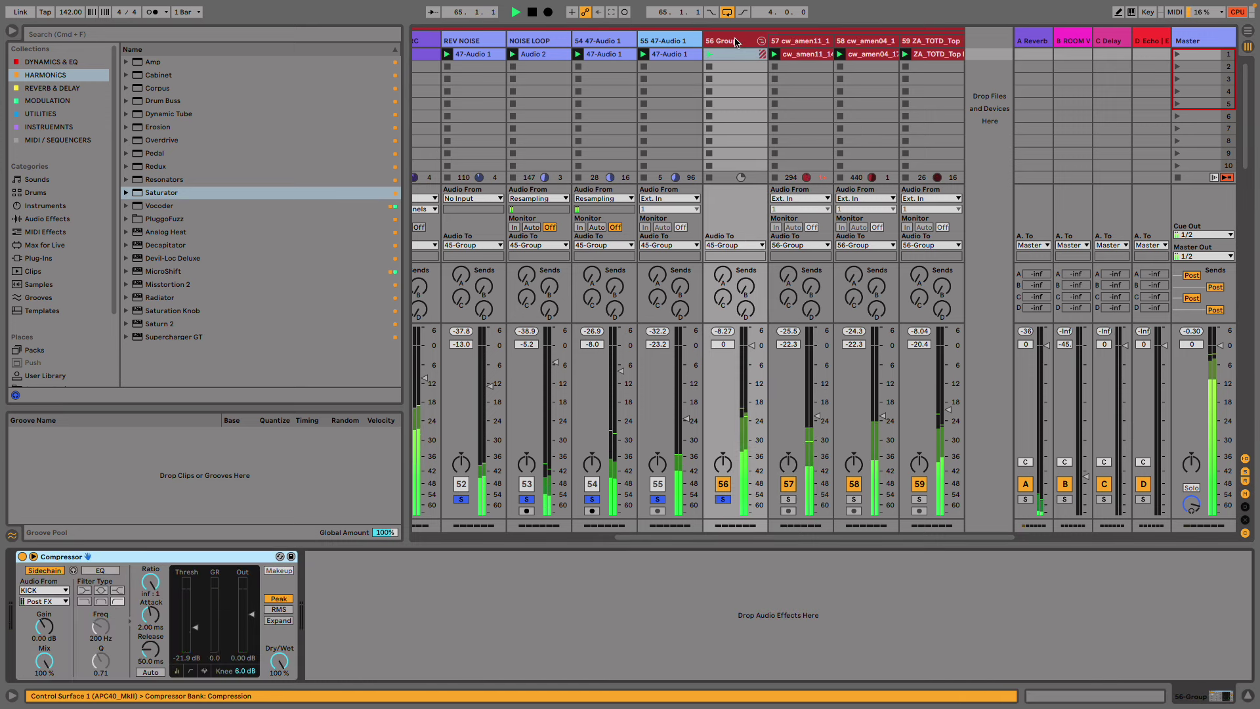
- Add EQ Eight to the 56 Group with a 330 Hz low cut, and set the Compressor's attack to 0.03 ms and release to 13.6 ms
click(65, 62)
drag(164, 104, 39, 624)
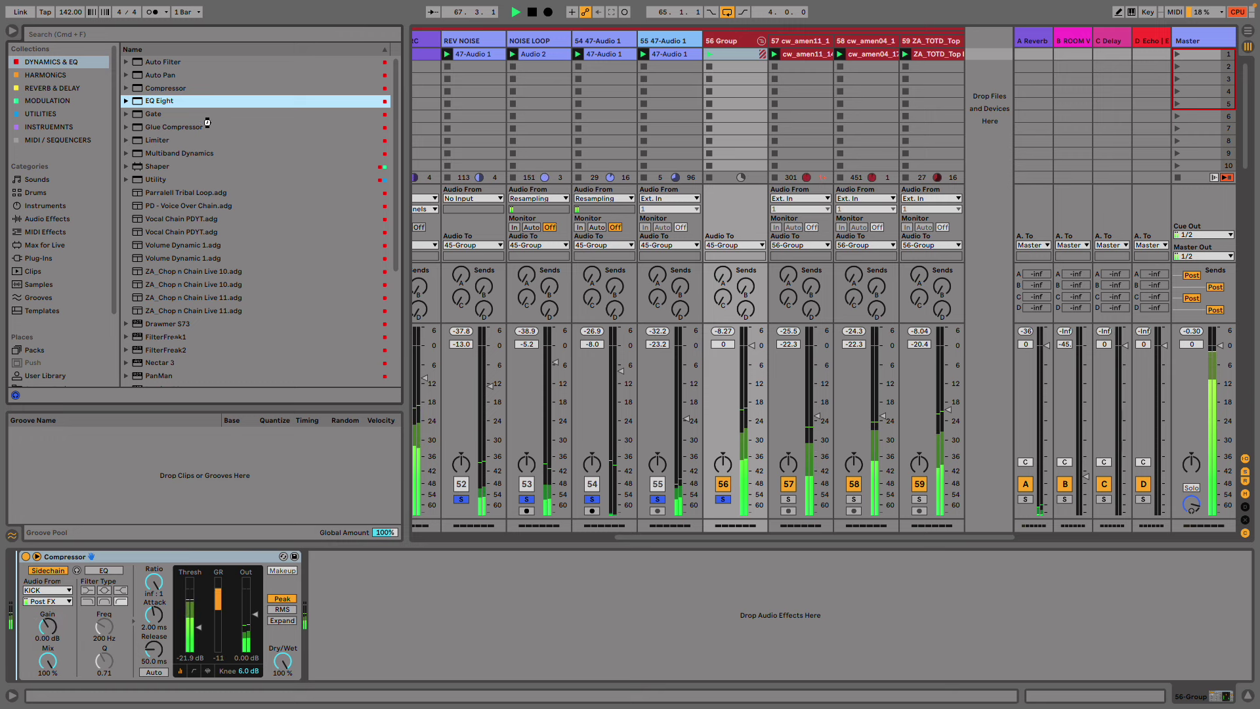
double_click(166, 102)
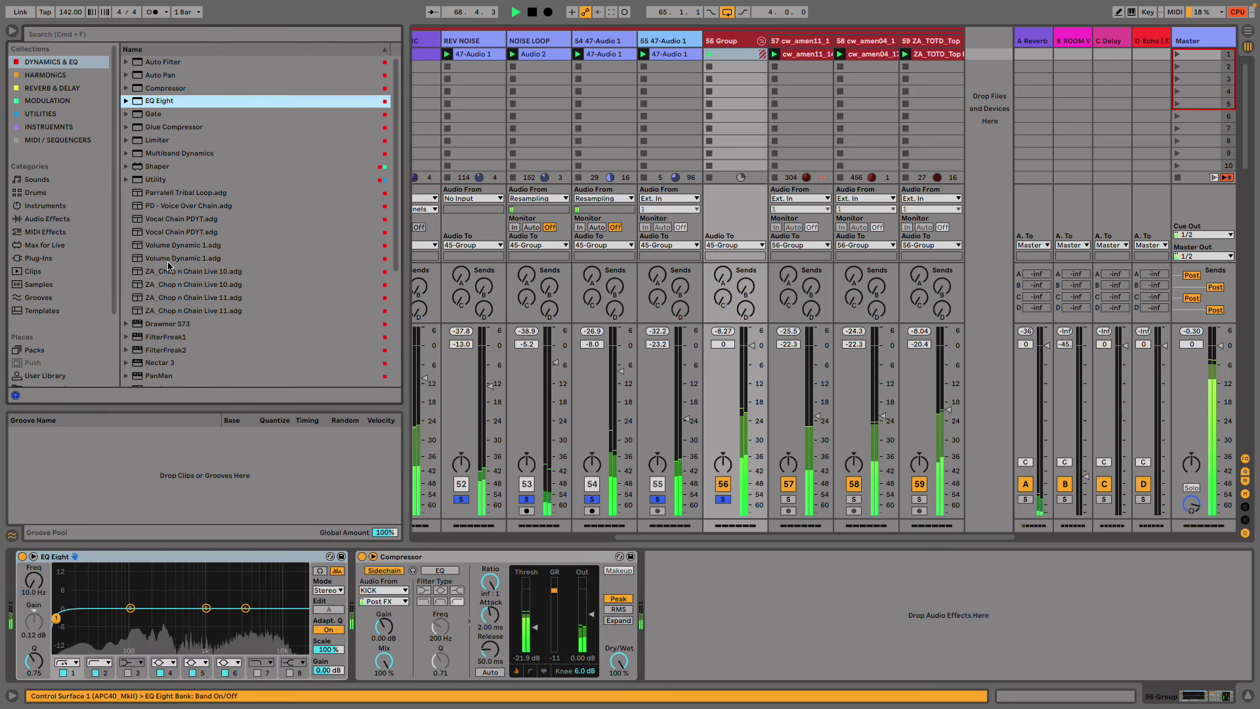
drag(62, 611, 169, 620)
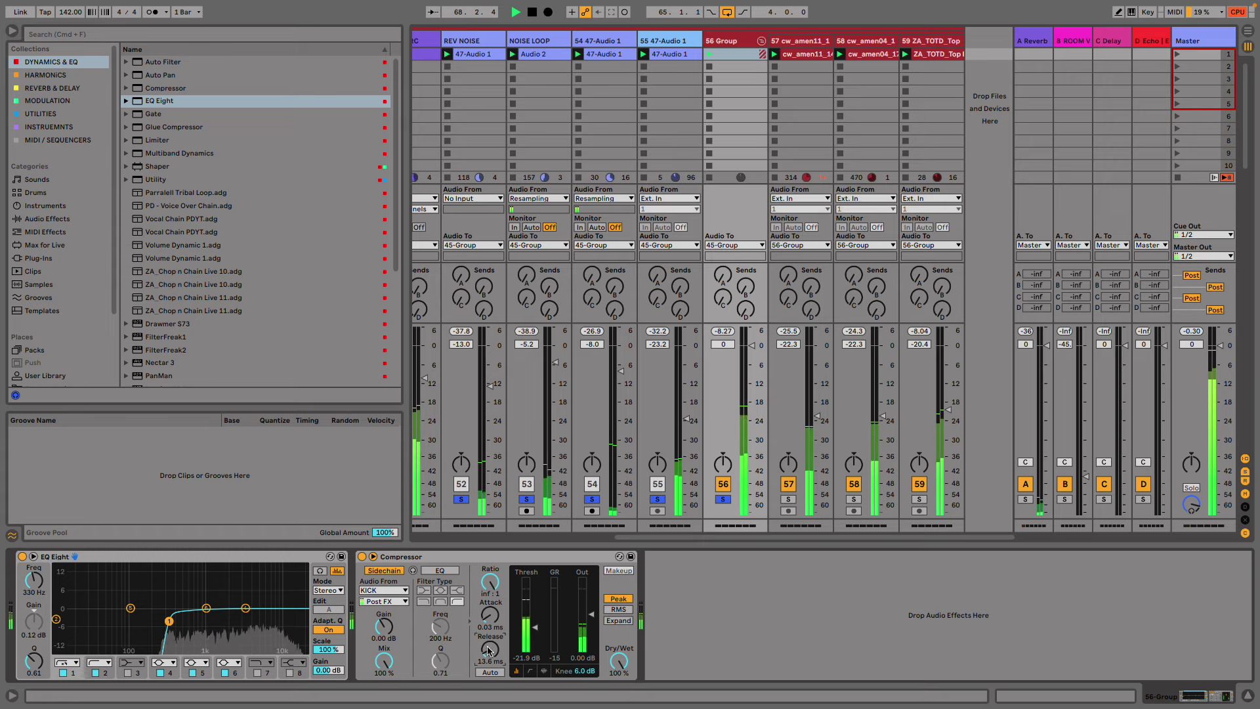
- Insert a Delay before the group's Compressor with 16% feedback, 26% dry/wet, and its filter at 2.11 kHz with width 4.64
click(66, 102)
click(46, 62)
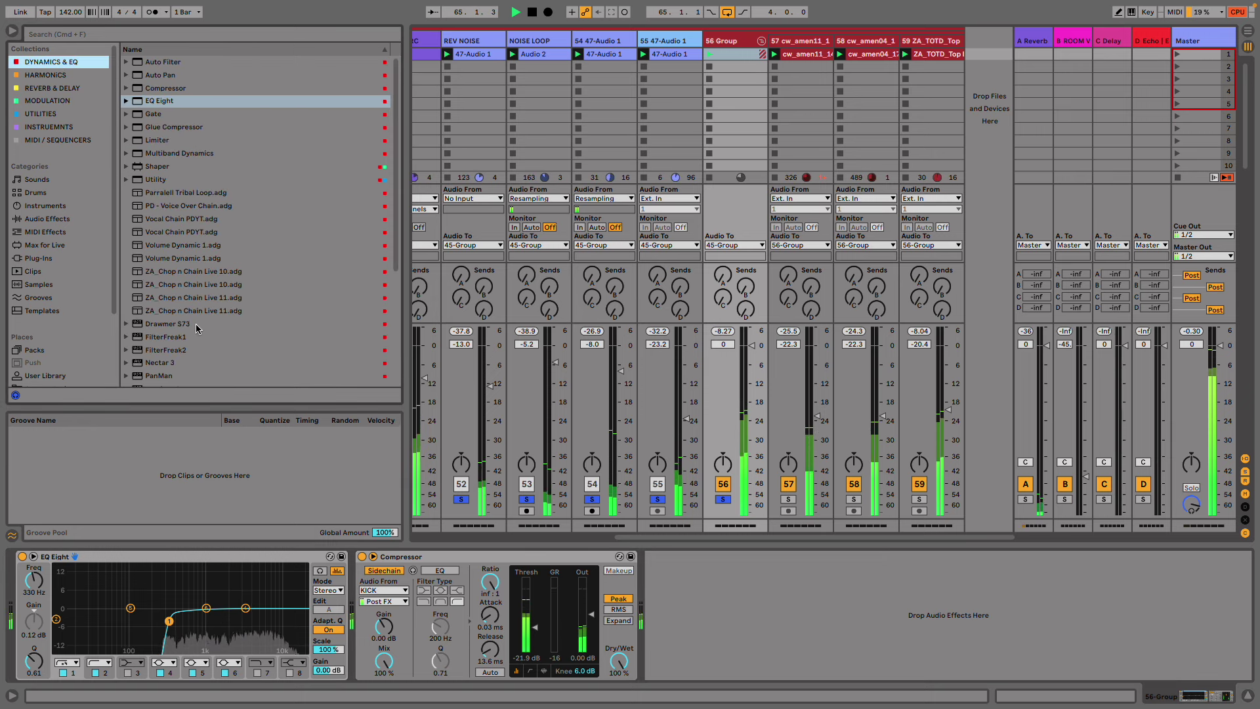
click(75, 90)
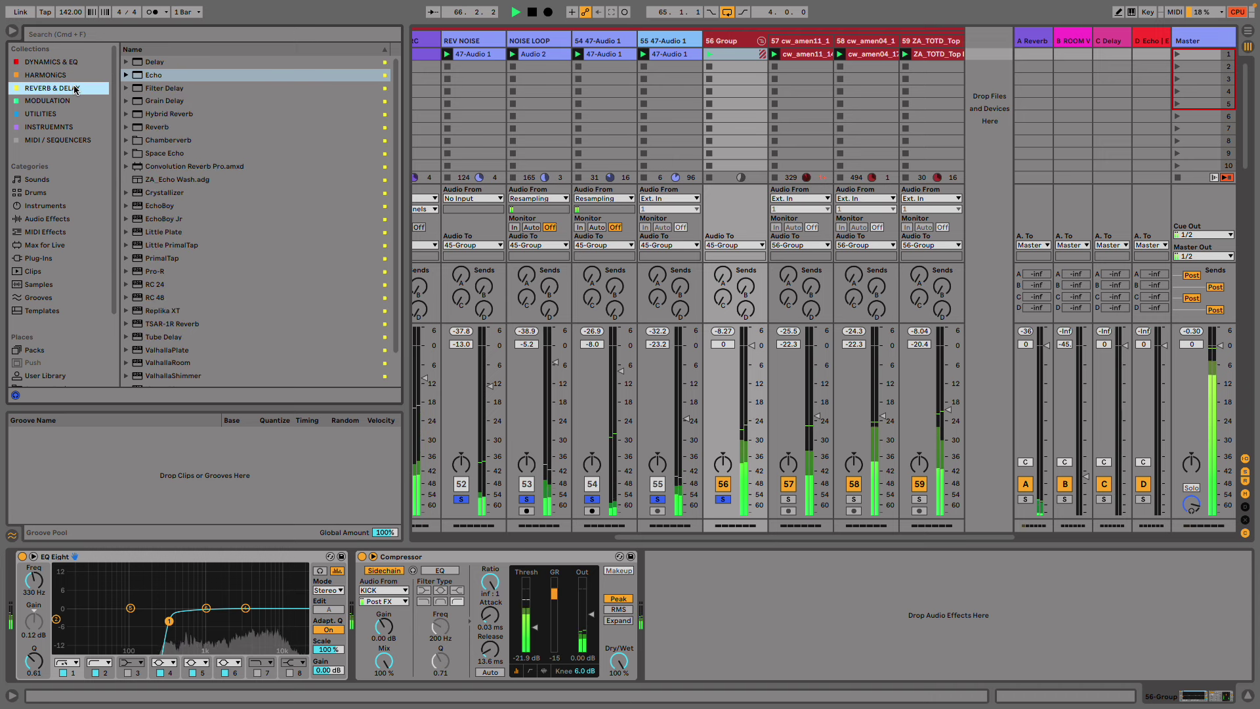
drag(155, 66, 368, 631)
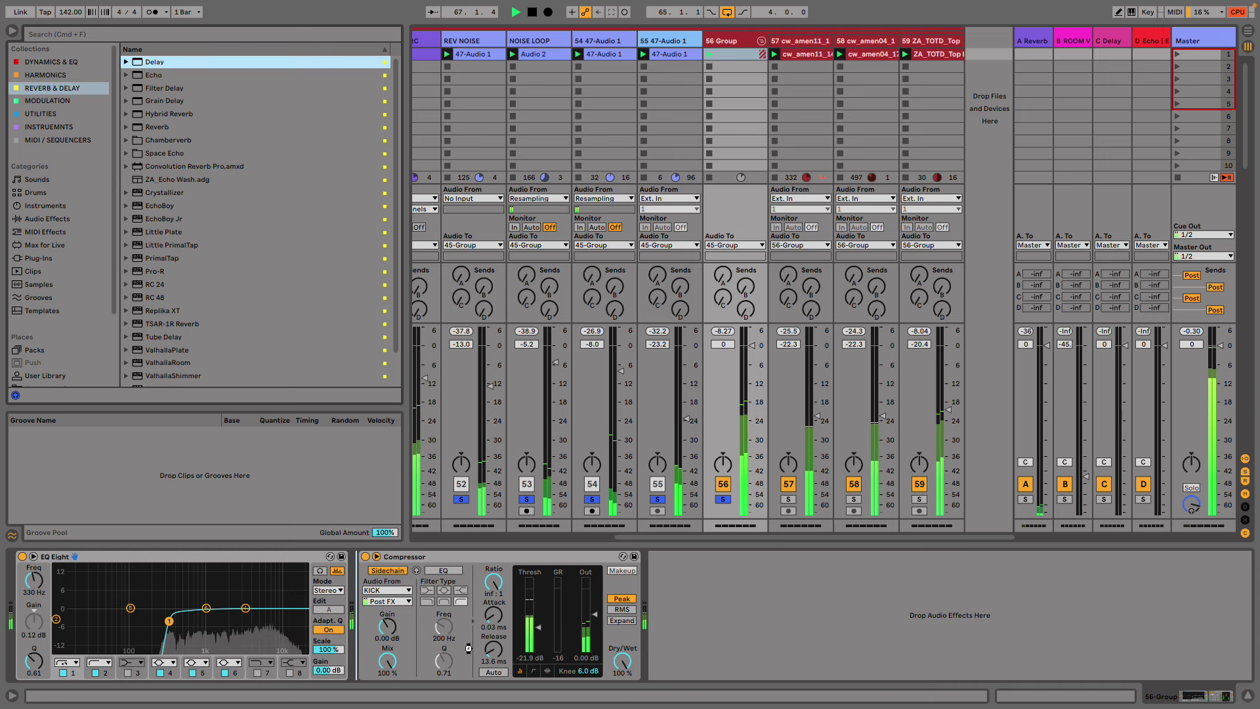
drag(468, 650, 464, 649)
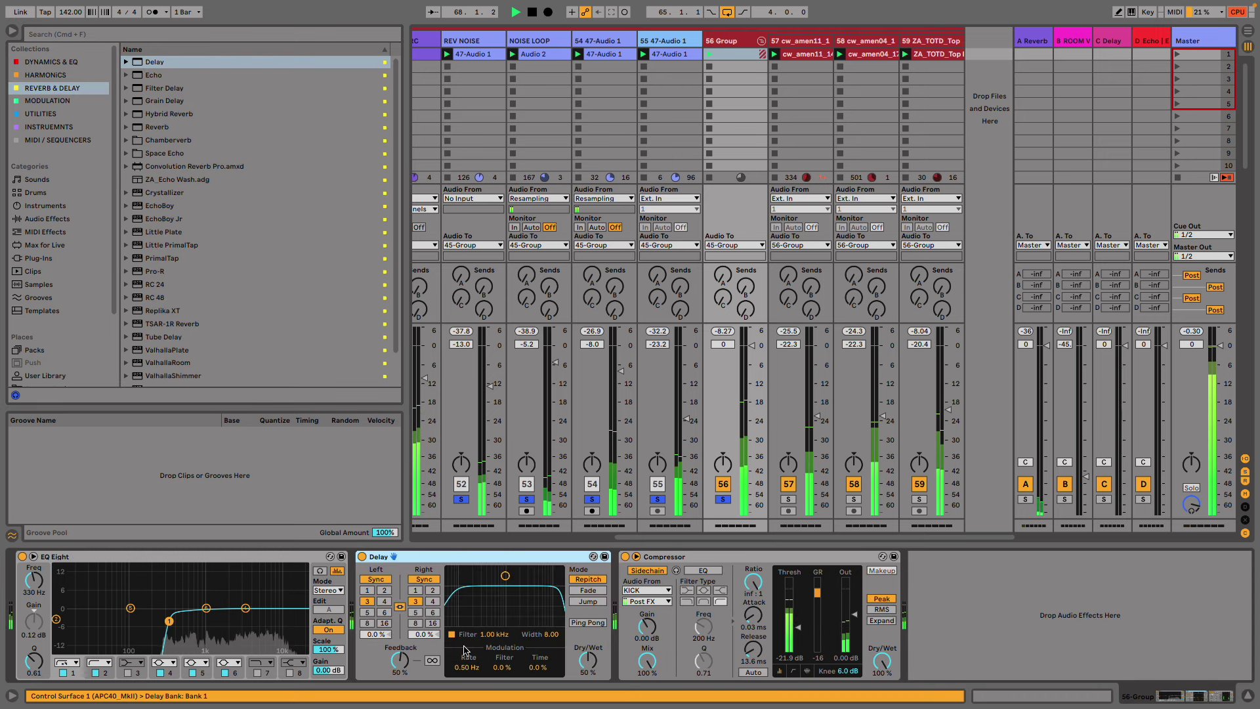
click(587, 671)
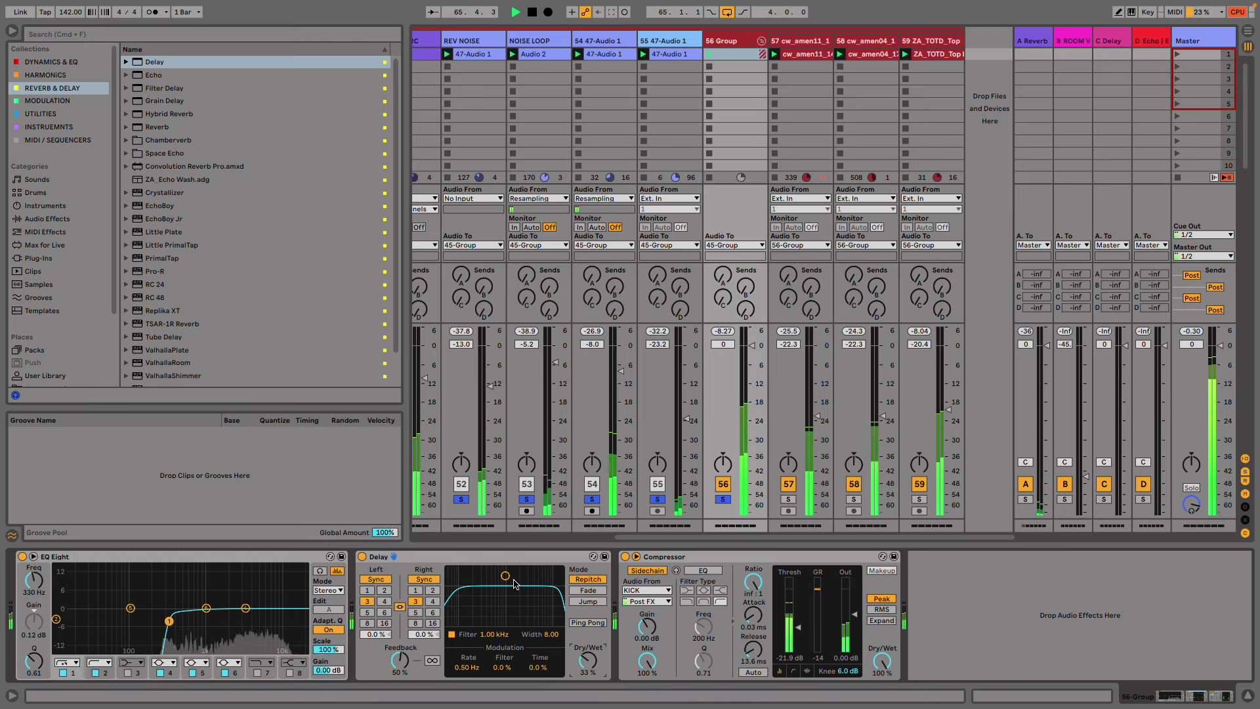
drag(505, 575, 520, 601)
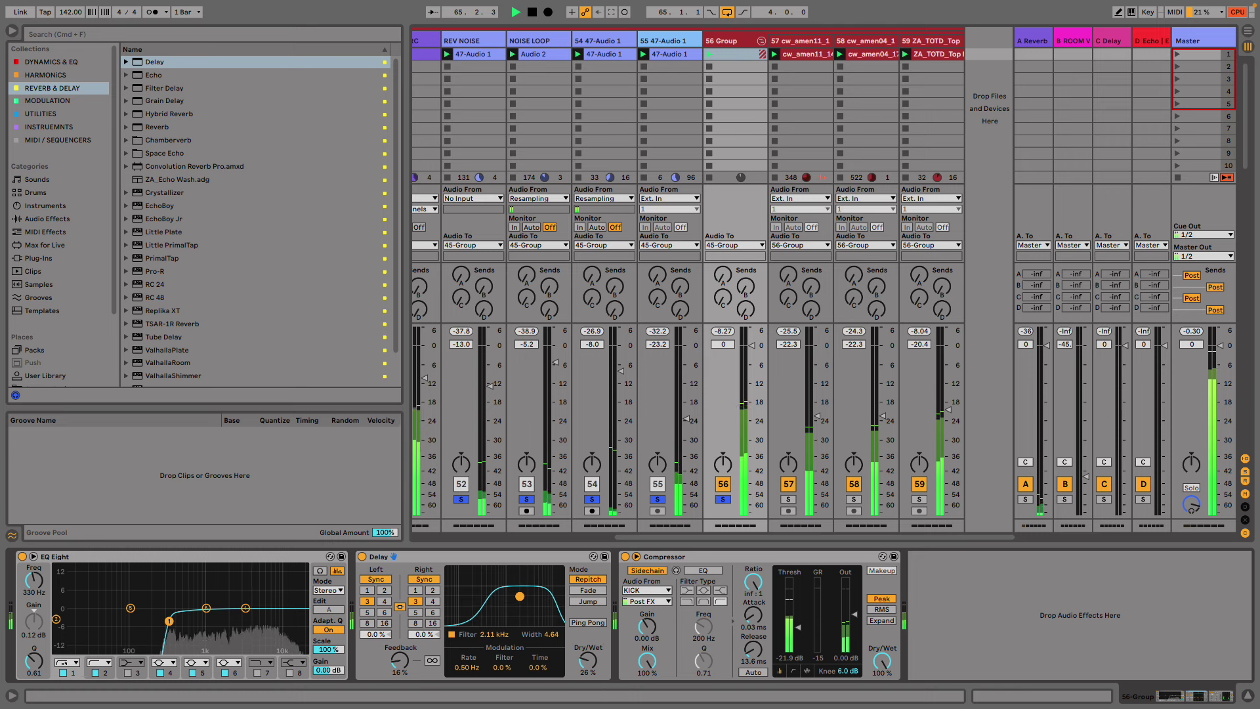
- Look through the MUSIC PROD and SAMPLES folders, including the Tales Of The Deep drum loops, for another loop to layer
scroll(57, 316, down, 5)
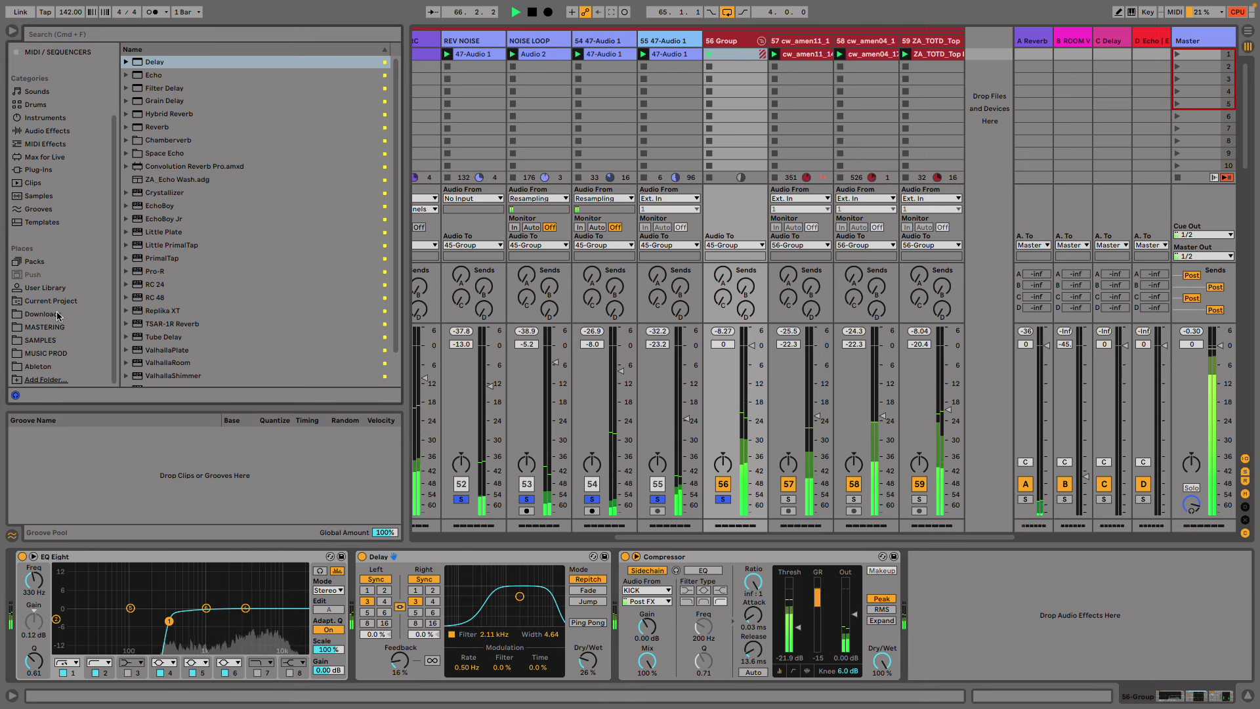
click(58, 355)
scroll(234, 188, up, 7)
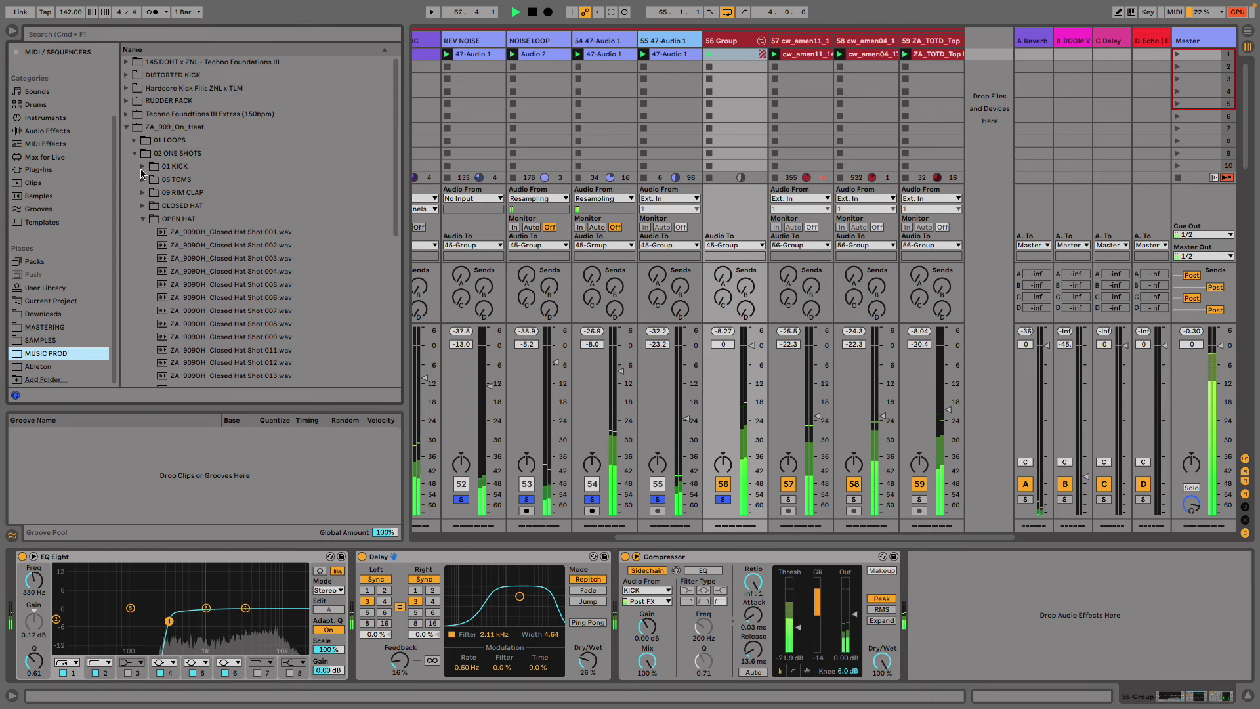
click(143, 219)
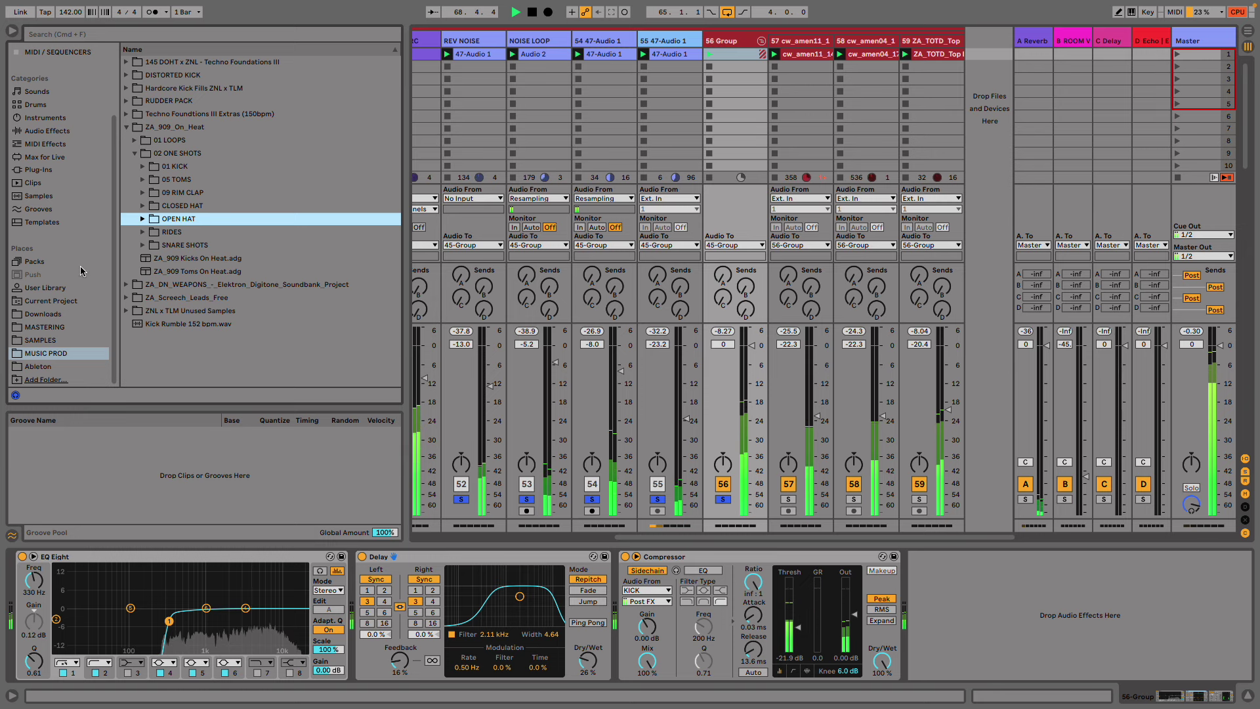
click(61, 340)
scroll(207, 200, up, 8)
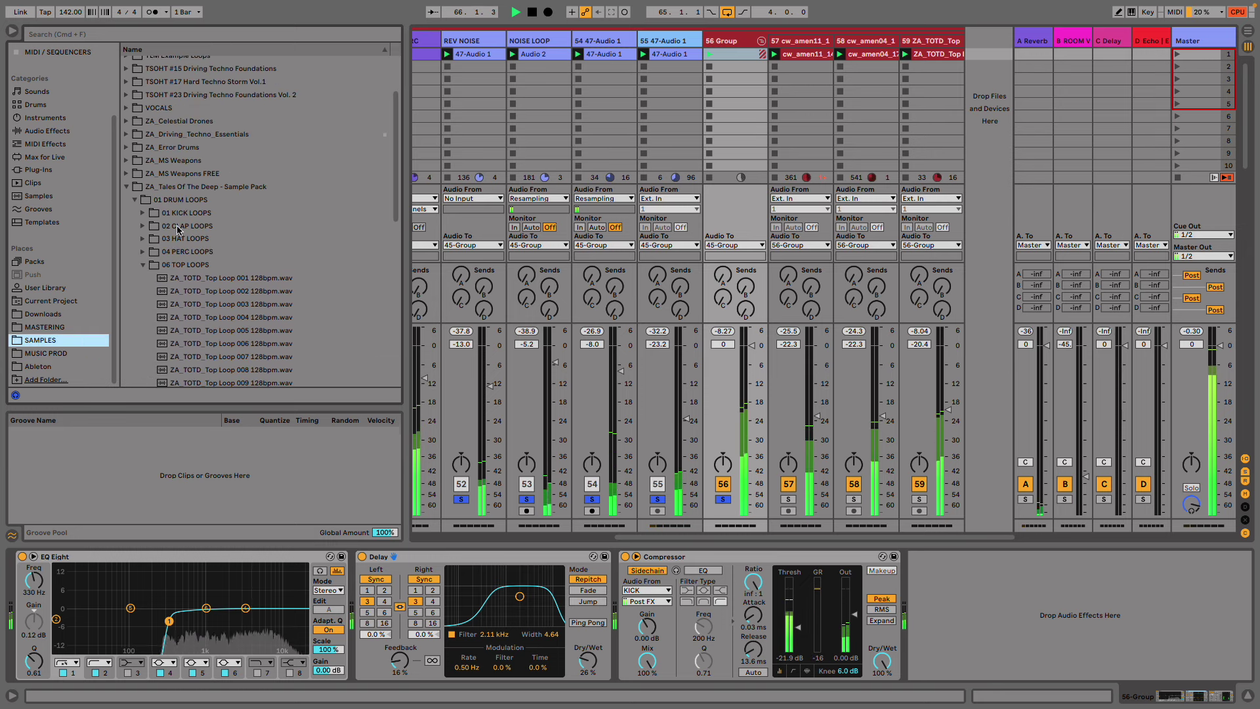
click(144, 265)
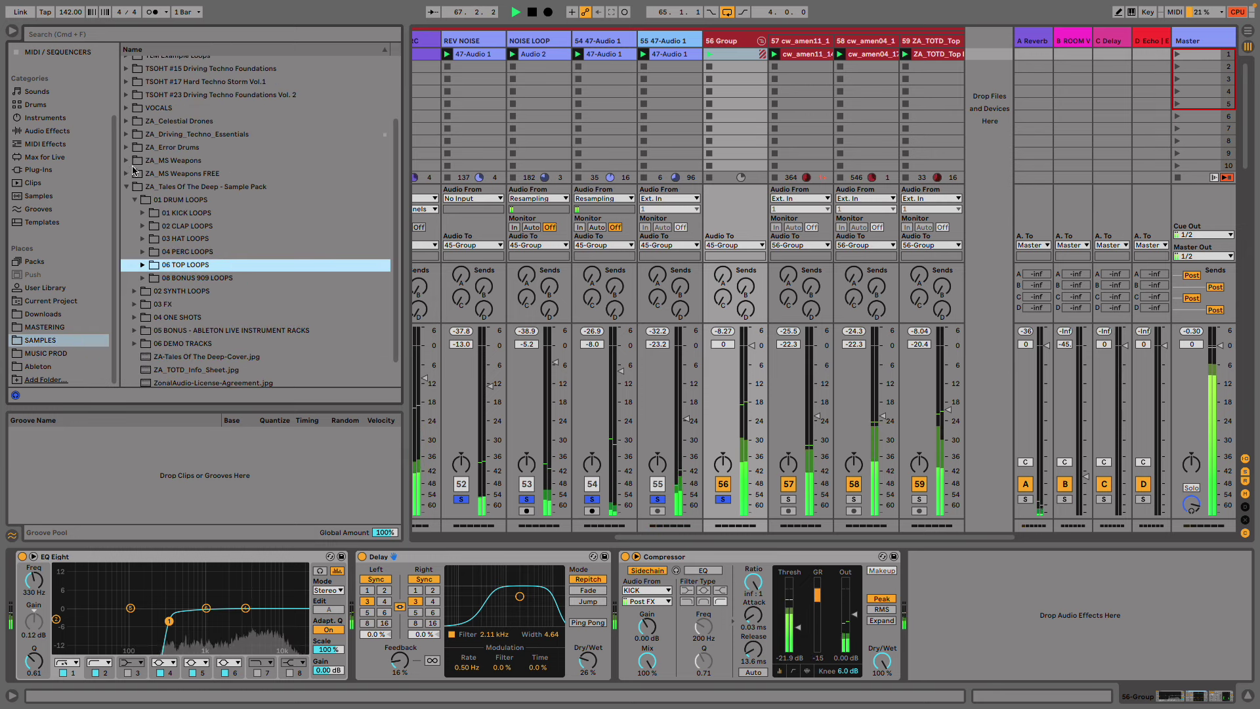
scroll(152, 245, down, 2)
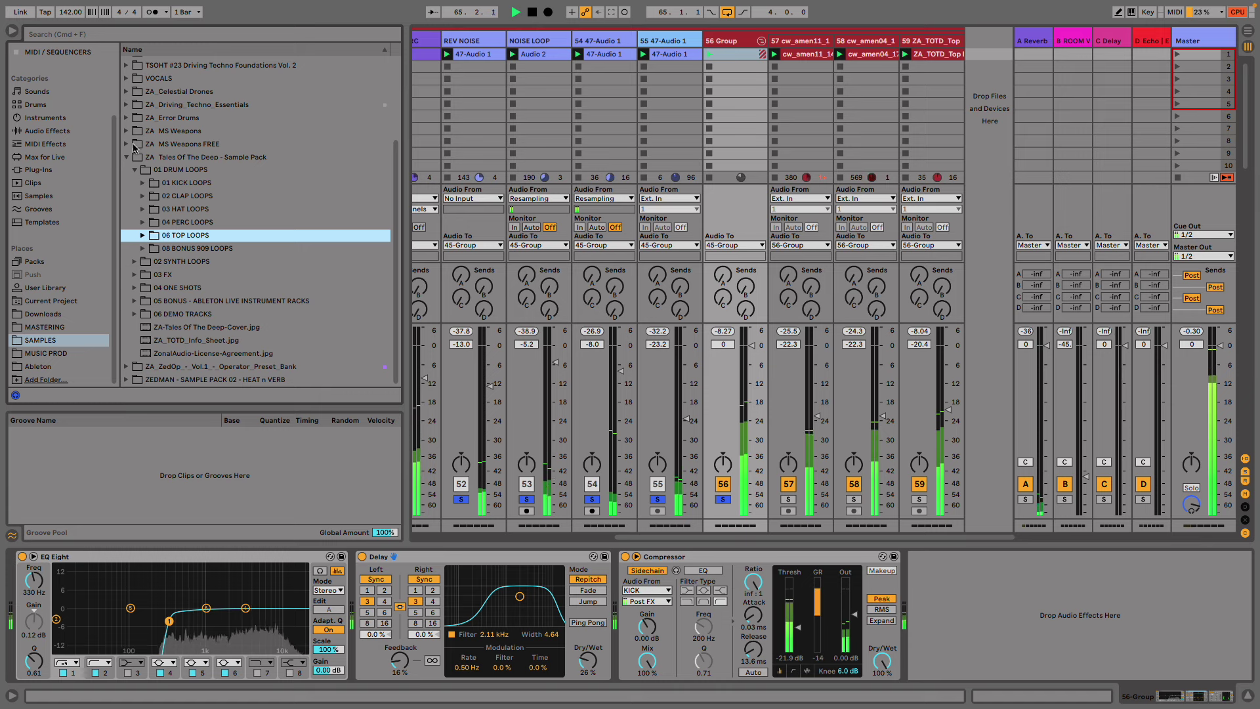
click(129, 158)
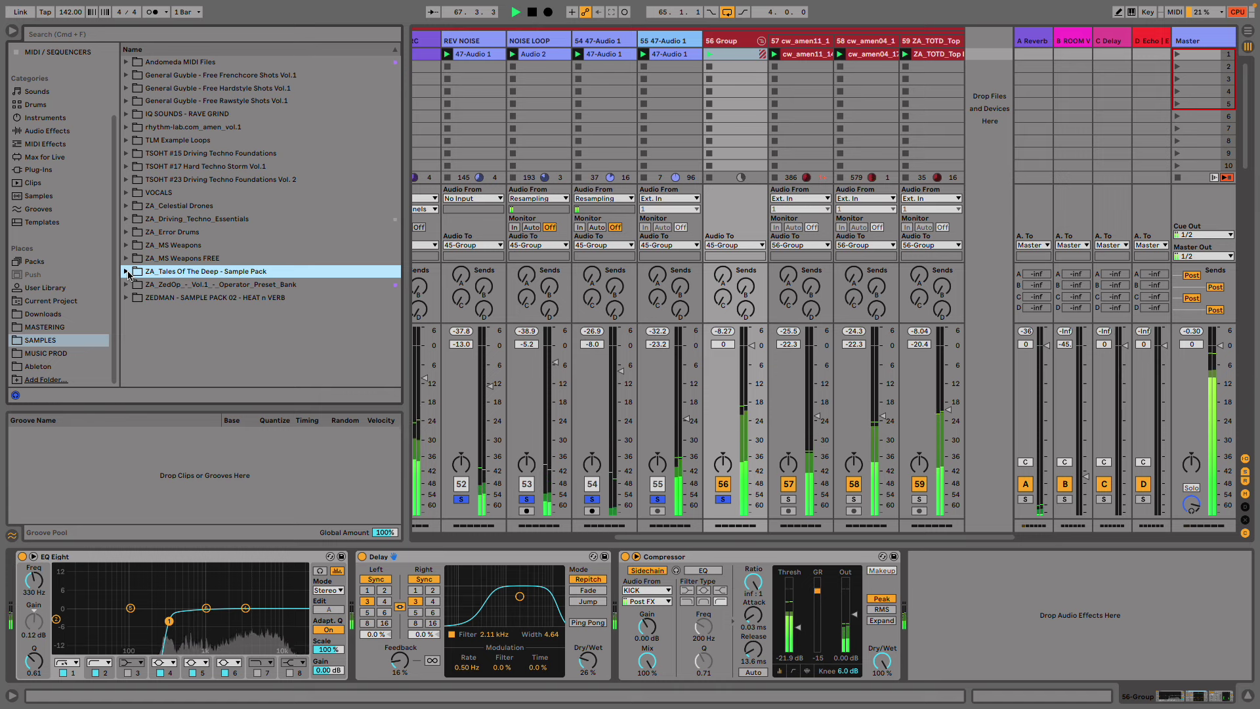
click(127, 272)
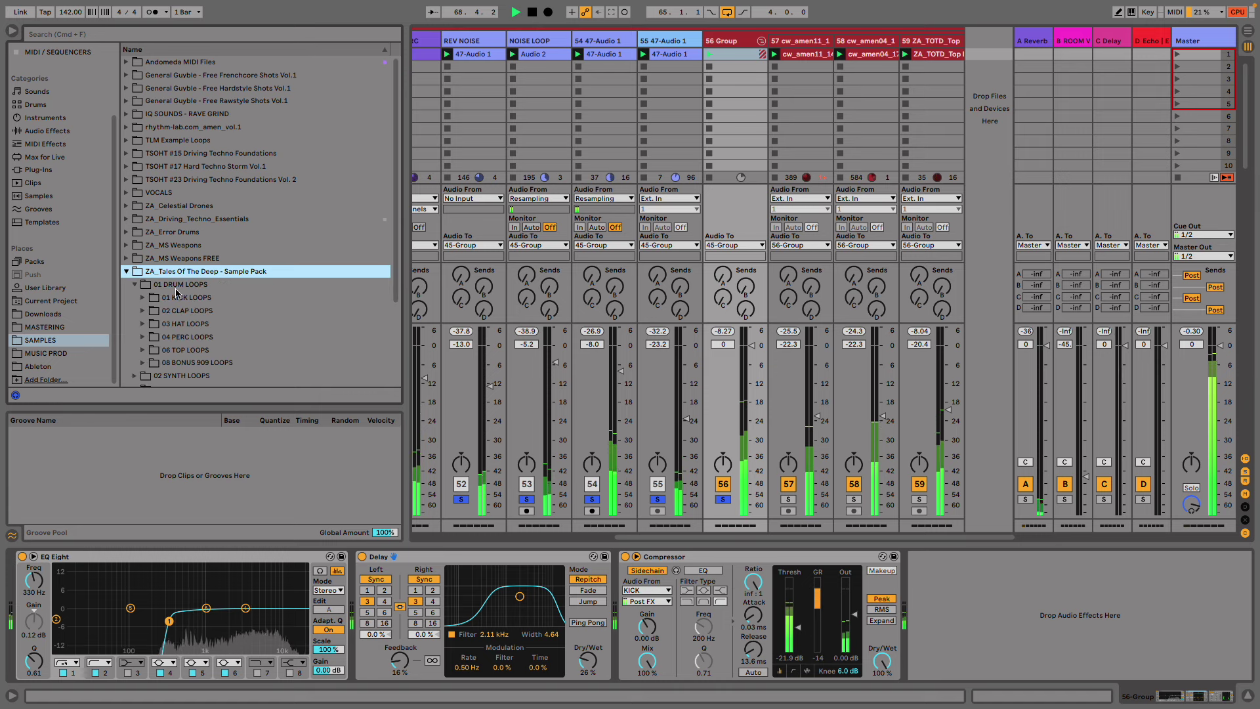
scroll(156, 309, down, 1)
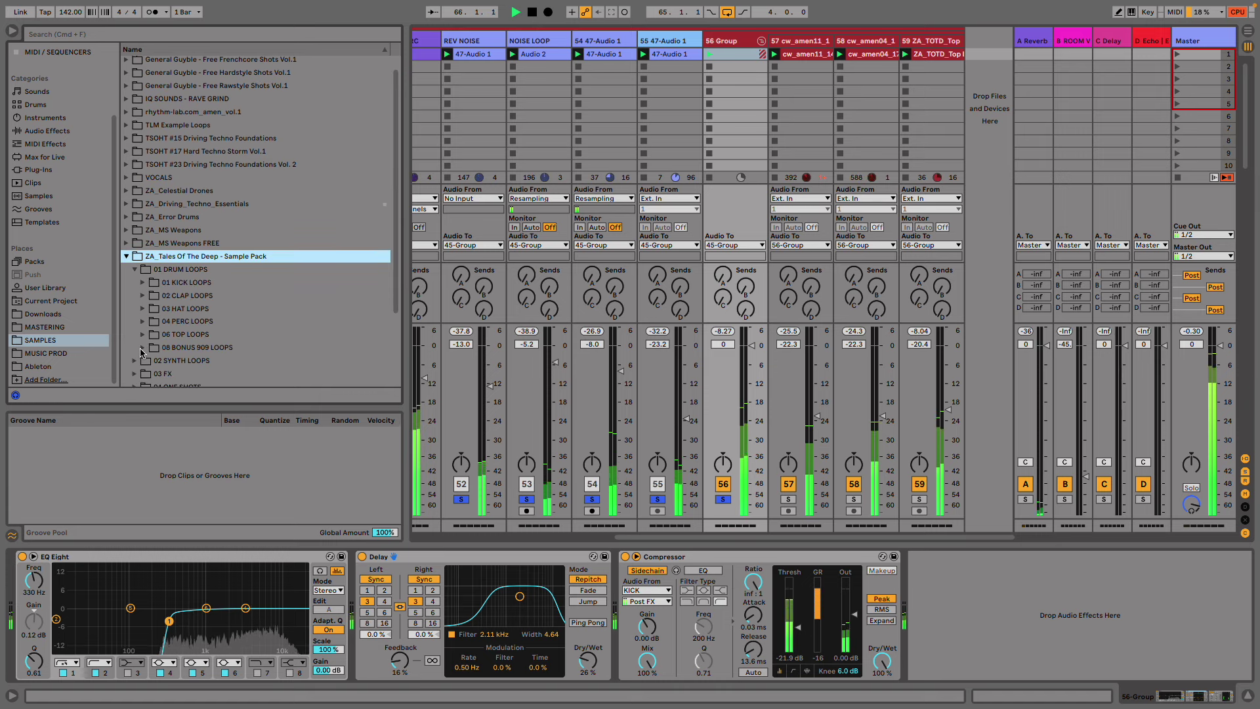
click(142, 335)
click(143, 336)
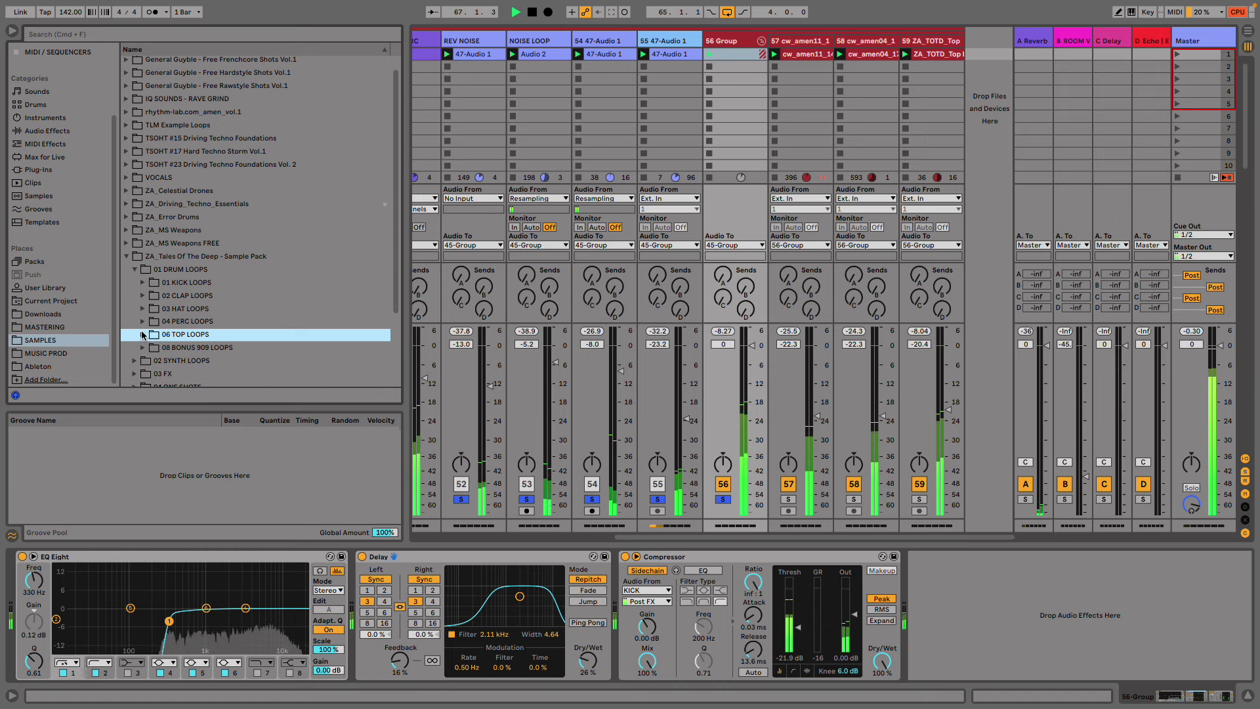
- Add ZA_TOTD_Atmos Loop 008 128bpm from the Tales Of The Deep atmosphere loops as a new track after track 59
click(136, 270)
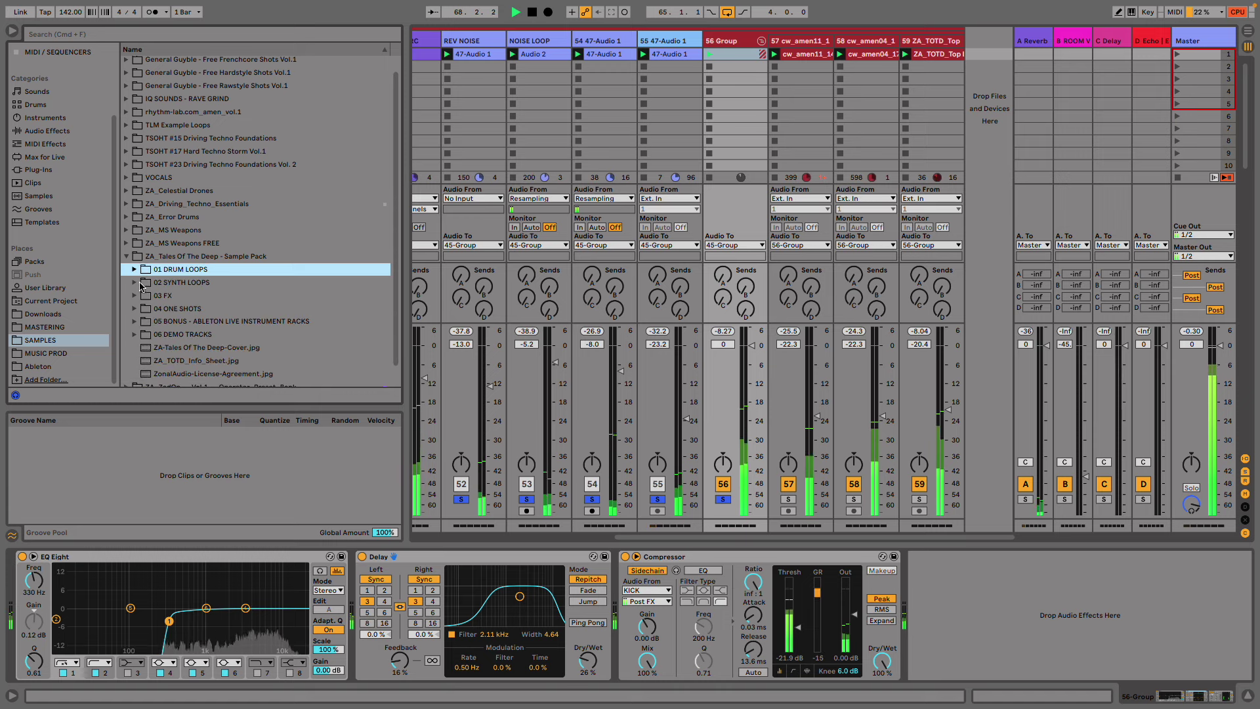
click(135, 297)
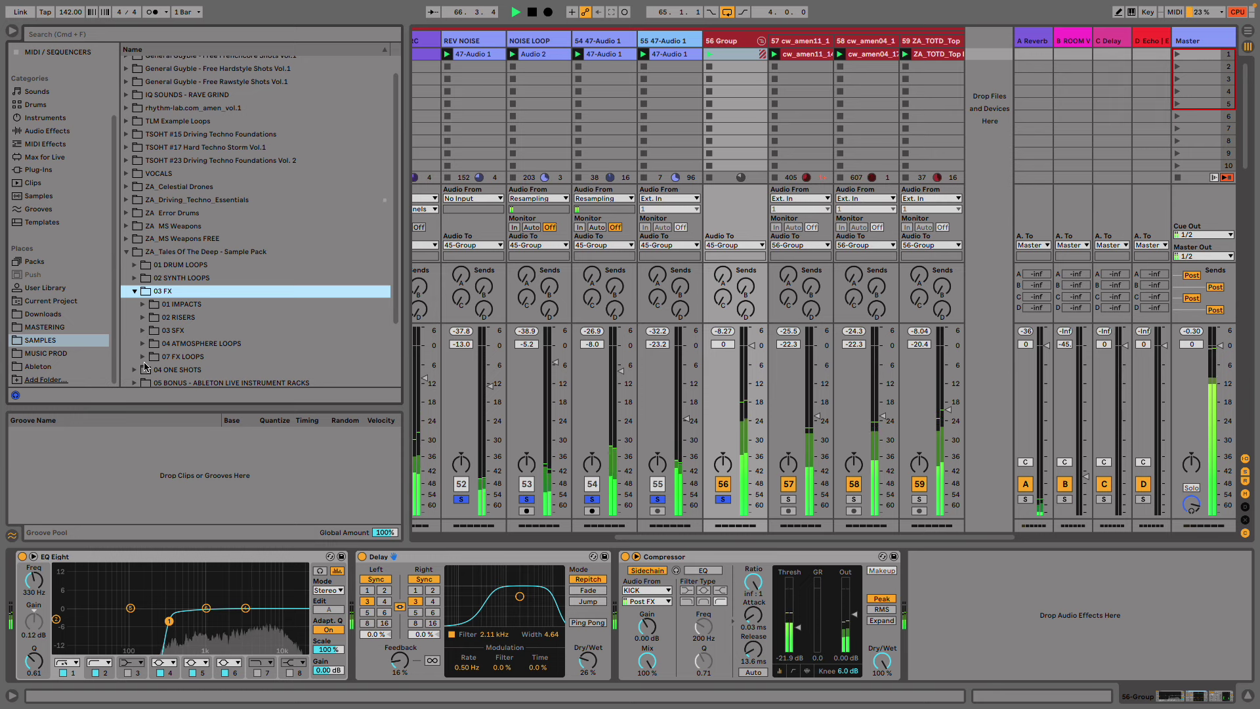
click(142, 343)
click(255, 250)
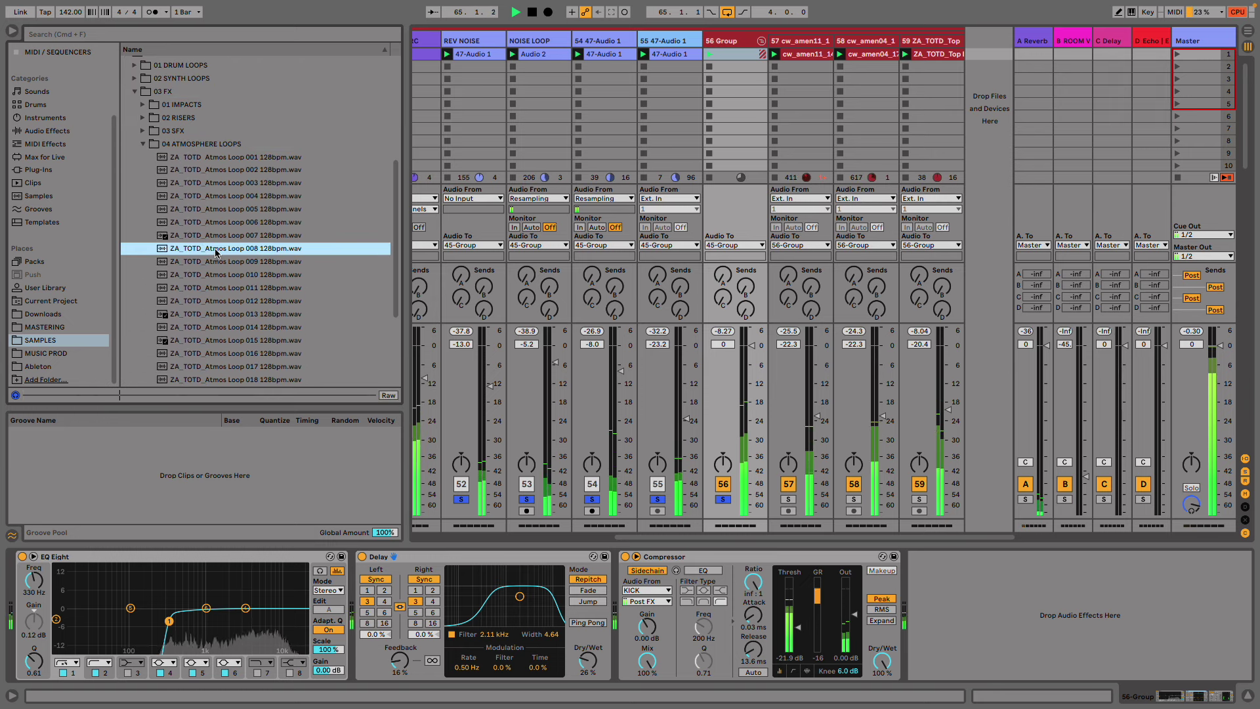
drag(216, 252, 933, 46)
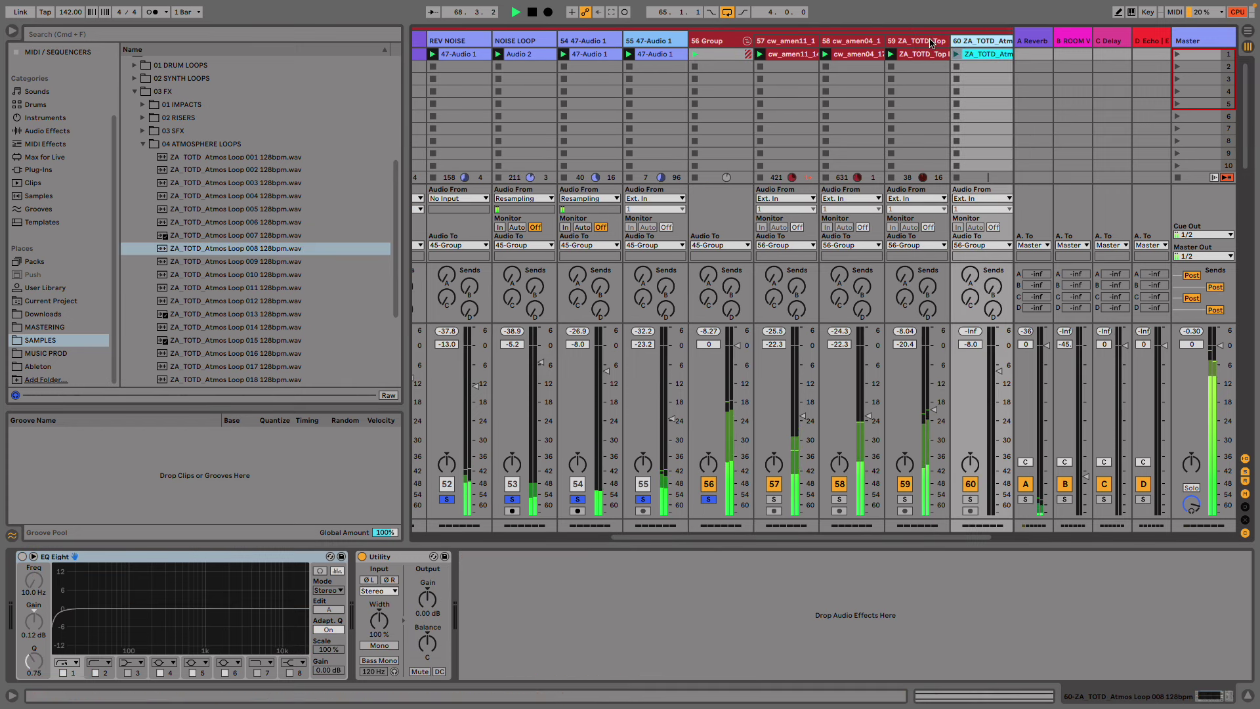
- Loop the atmos clip from 1.2.1 with a length of 0.2.0 and launch it with all tracks unsoloed
click(983, 54)
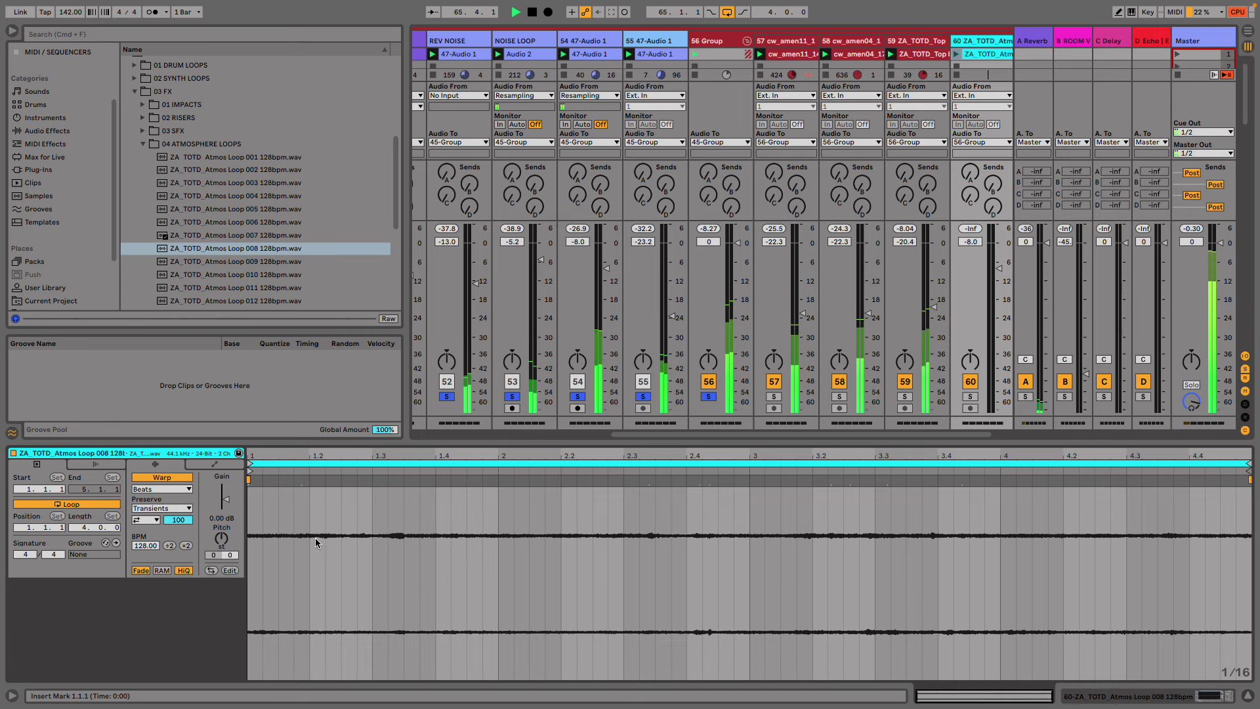
drag(311, 533, 434, 517)
key(super+l)
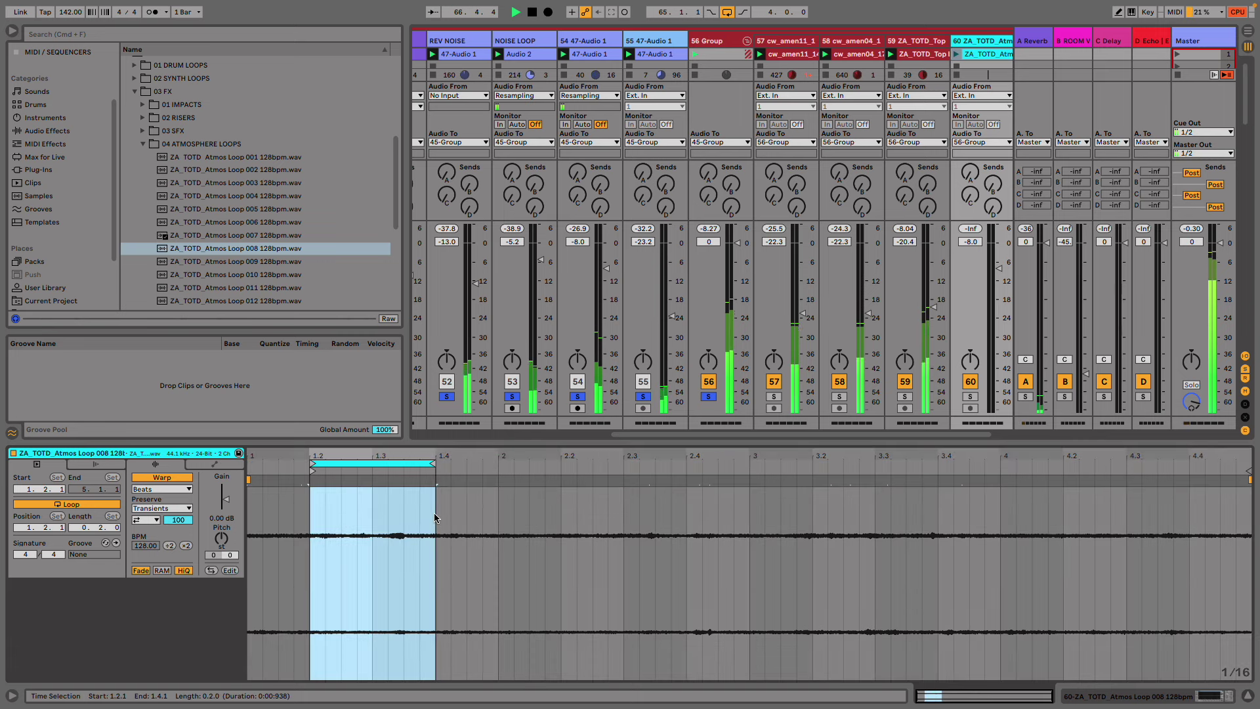
click(965, 56)
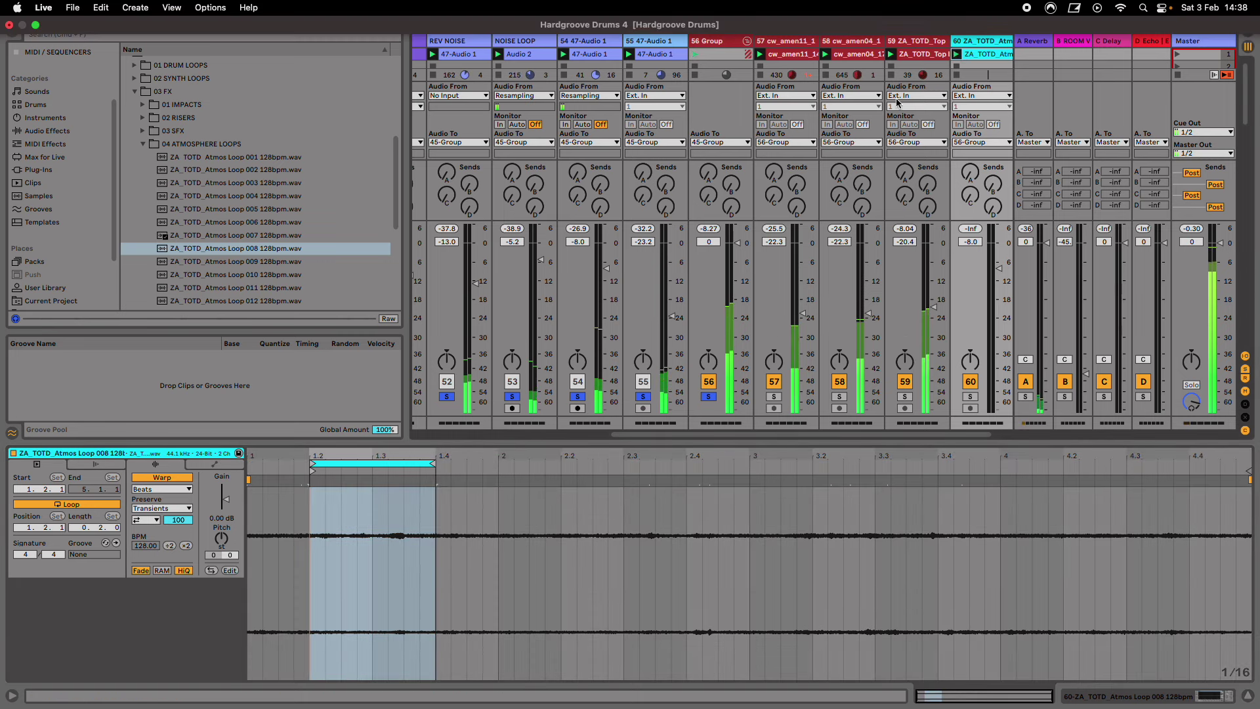
click(644, 397)
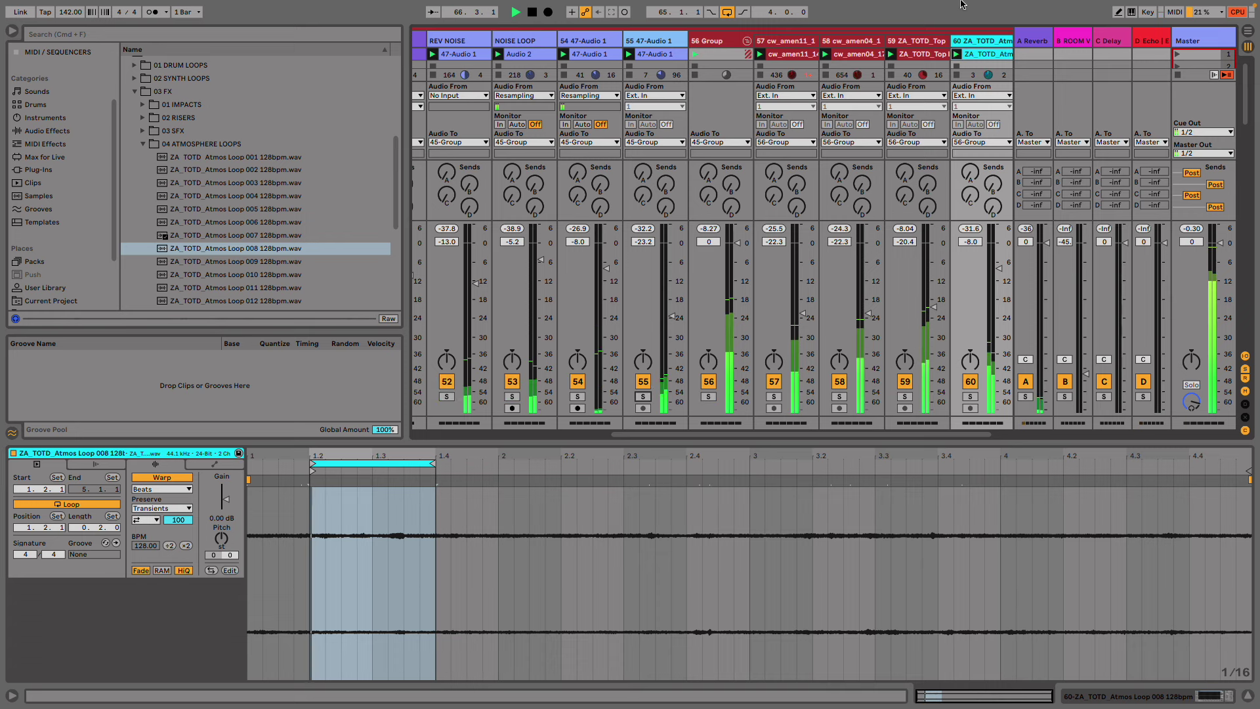
- Enable EQ Eight on the atmos track, with a low cut at 144 Hz and a 3.84 dB boost at 3.44 kHz
click(978, 41)
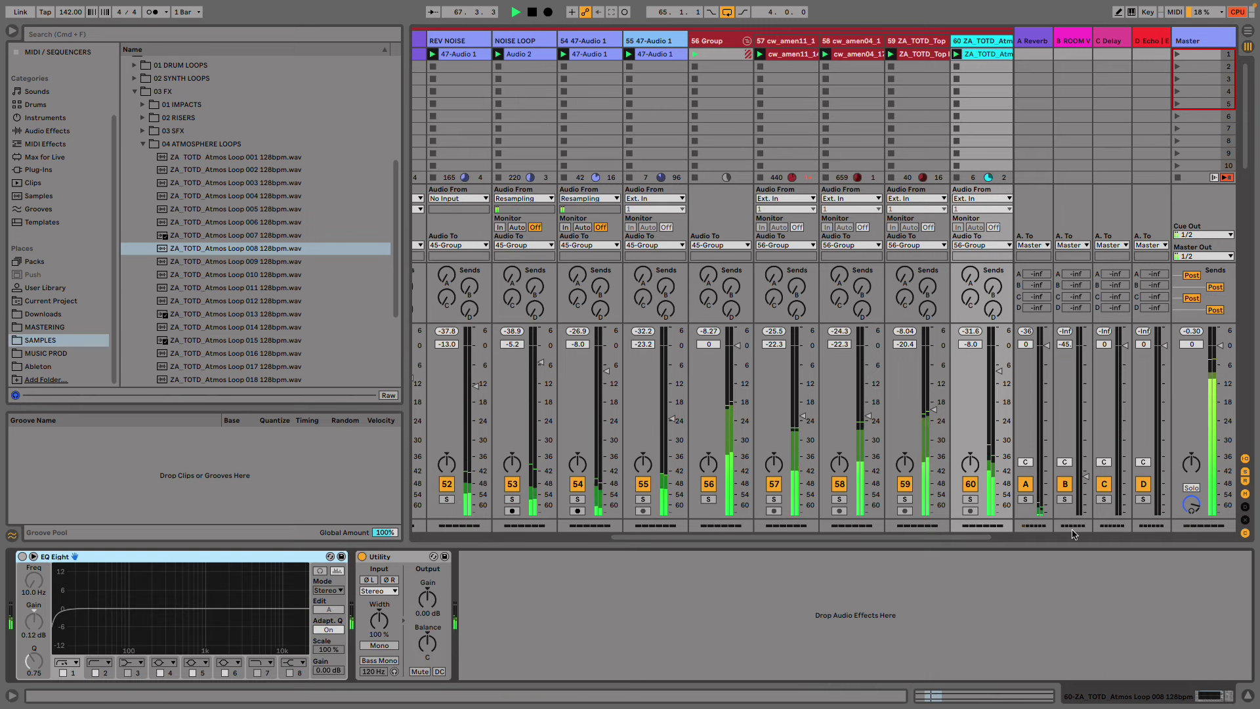
click(22, 556)
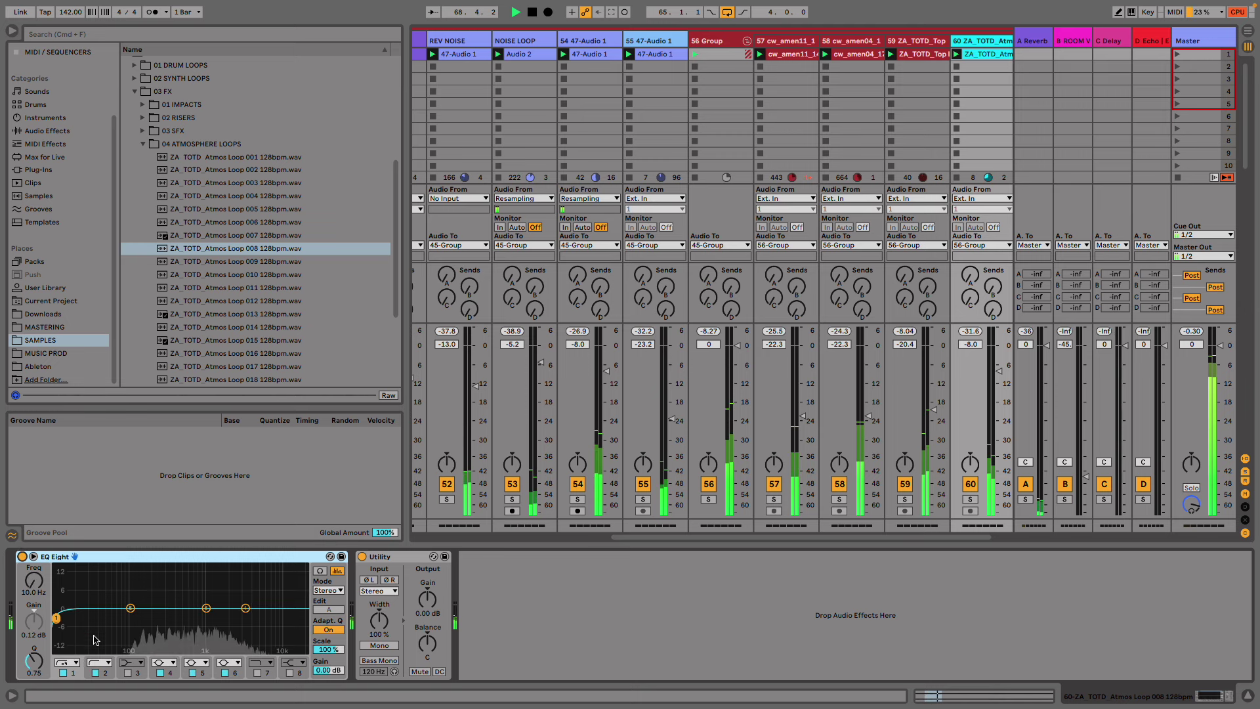
drag(54, 610, 142, 631)
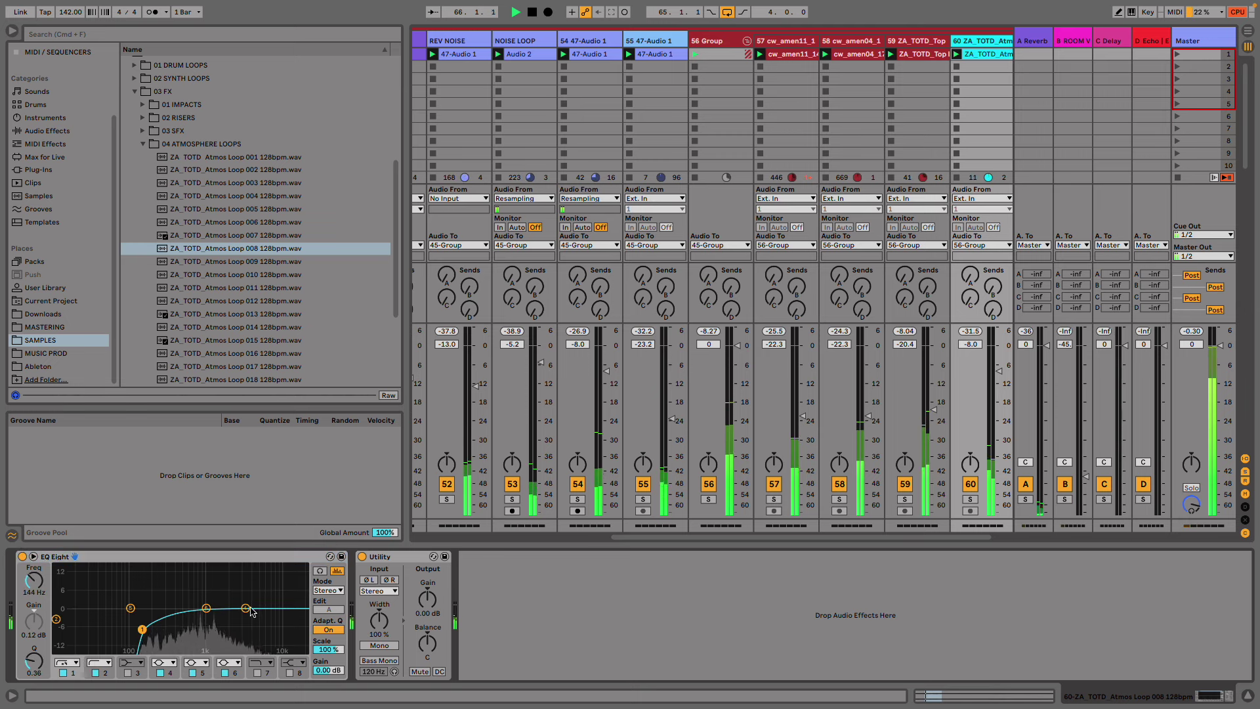
drag(246, 608, 245, 597)
- Insert ZA_Chop n Chain Live 11 before the atmos EQ Eight, with Chop Amount at 76.4% and Chain Amount at 20.5%
scroll(69, 81, up, 3)
click(53, 62)
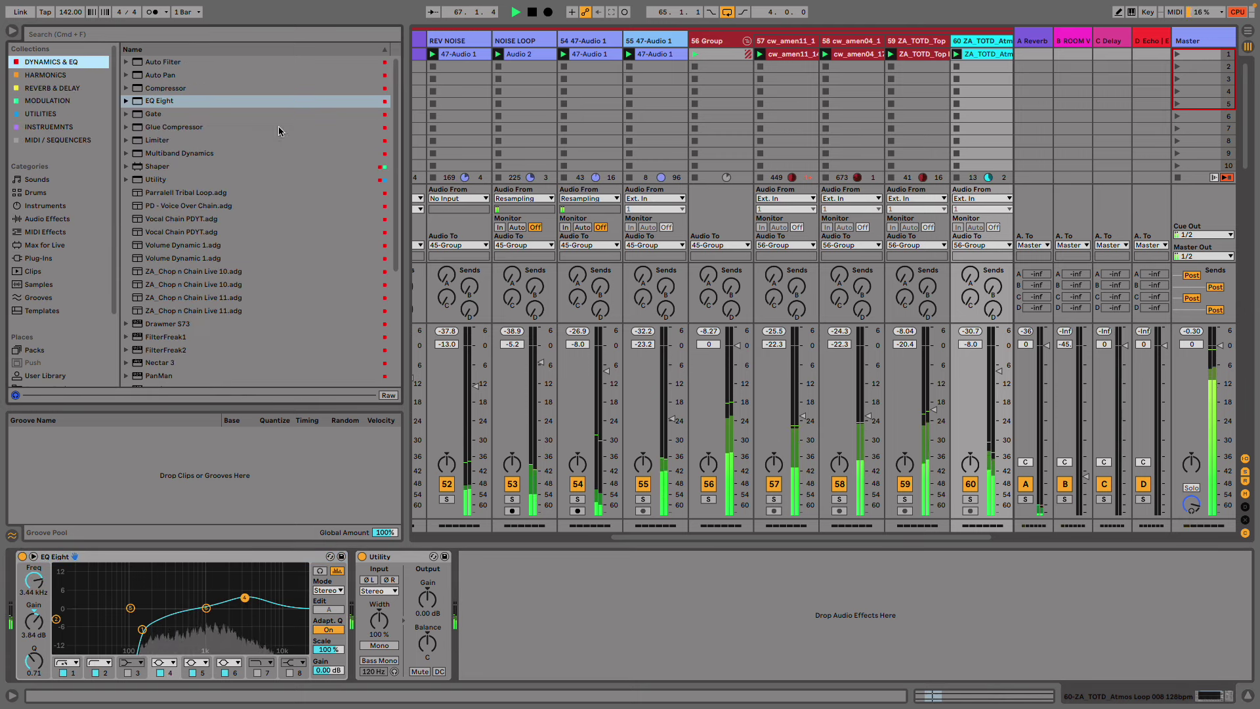
click(214, 310)
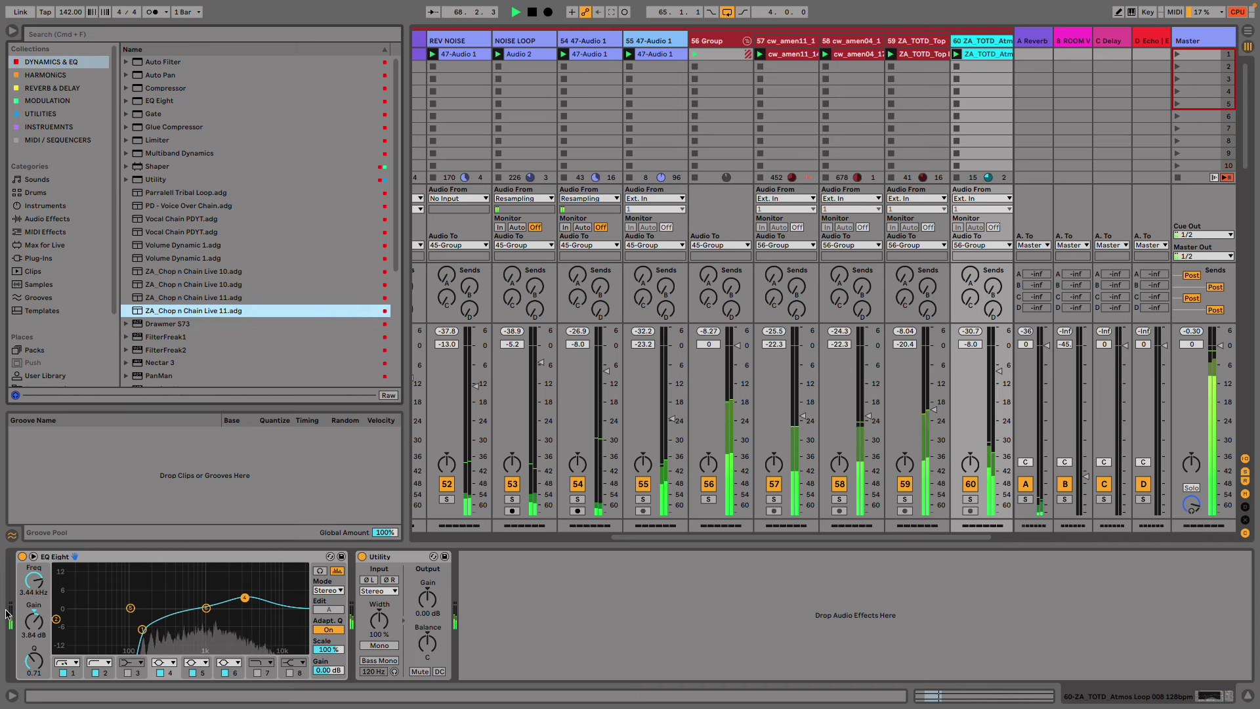
drag(213, 311, 32, 605)
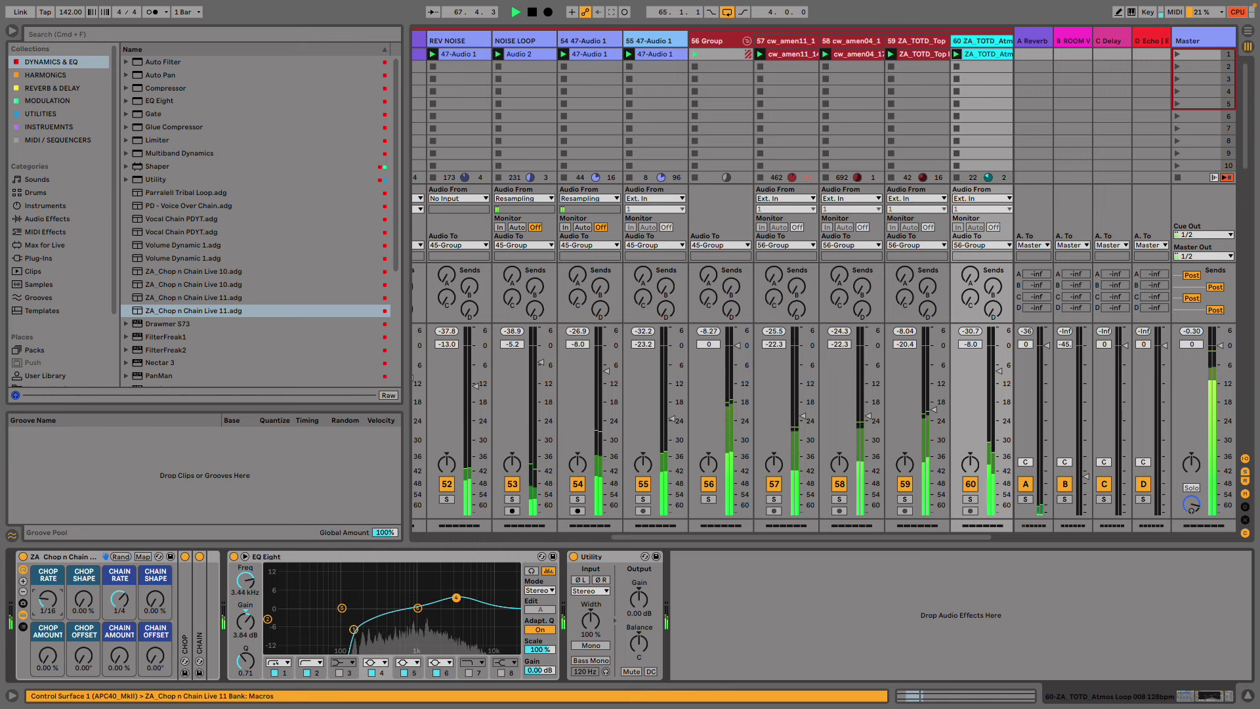
drag(48, 655, 45, 621)
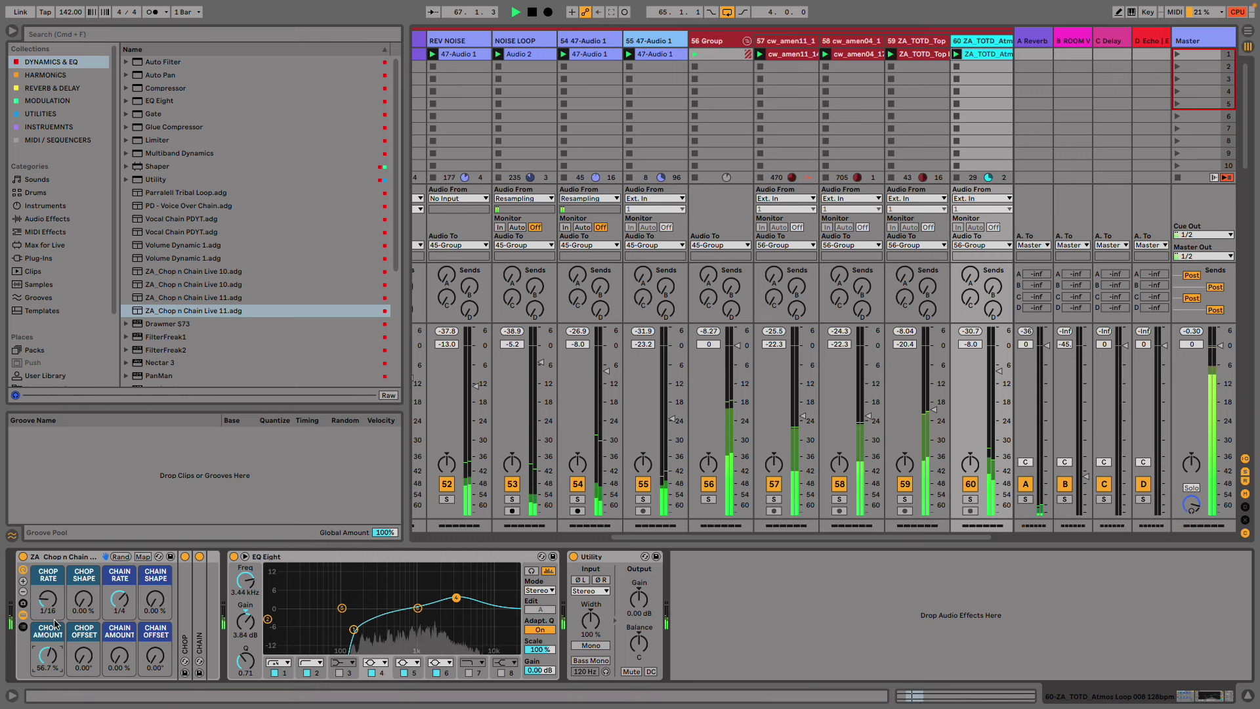
- Add the Pedal distortion effect to the atmos track's device chain
click(60, 74)
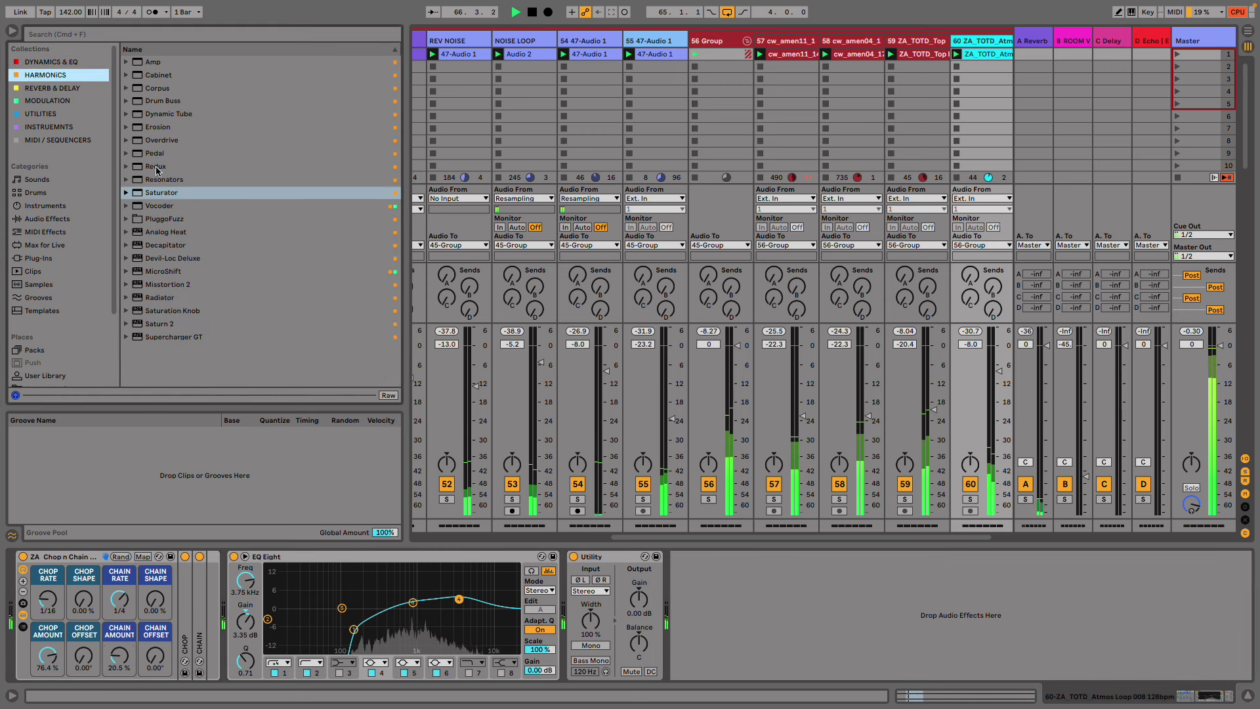
mouse_move(154, 153)
mouse_down()
mouse_move(30, 575)
mouse_move(29, 645)
mouse_up()
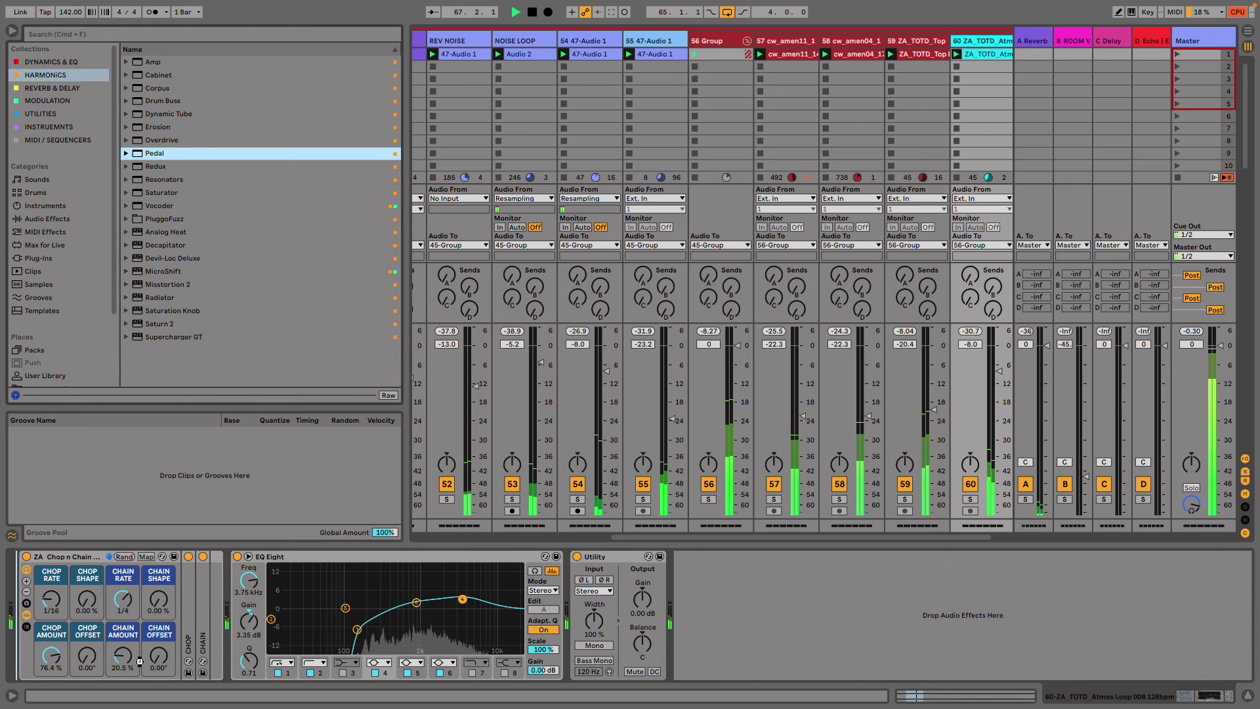
- Add Pedal at the start of track 60's chain with Dry/Wet 88 % and Output -5.40 dB, and set the track volume to -10.3 dB
drag(140, 662, 54, 567)
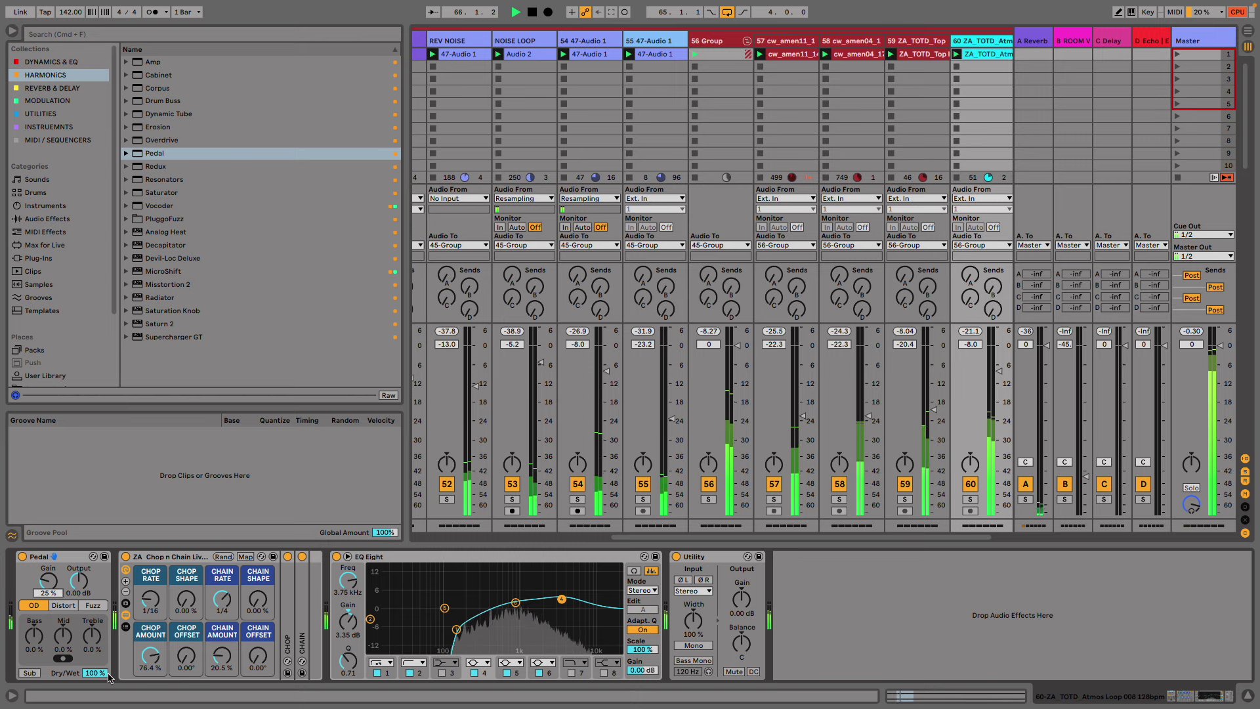
drag(94, 673, 94, 688)
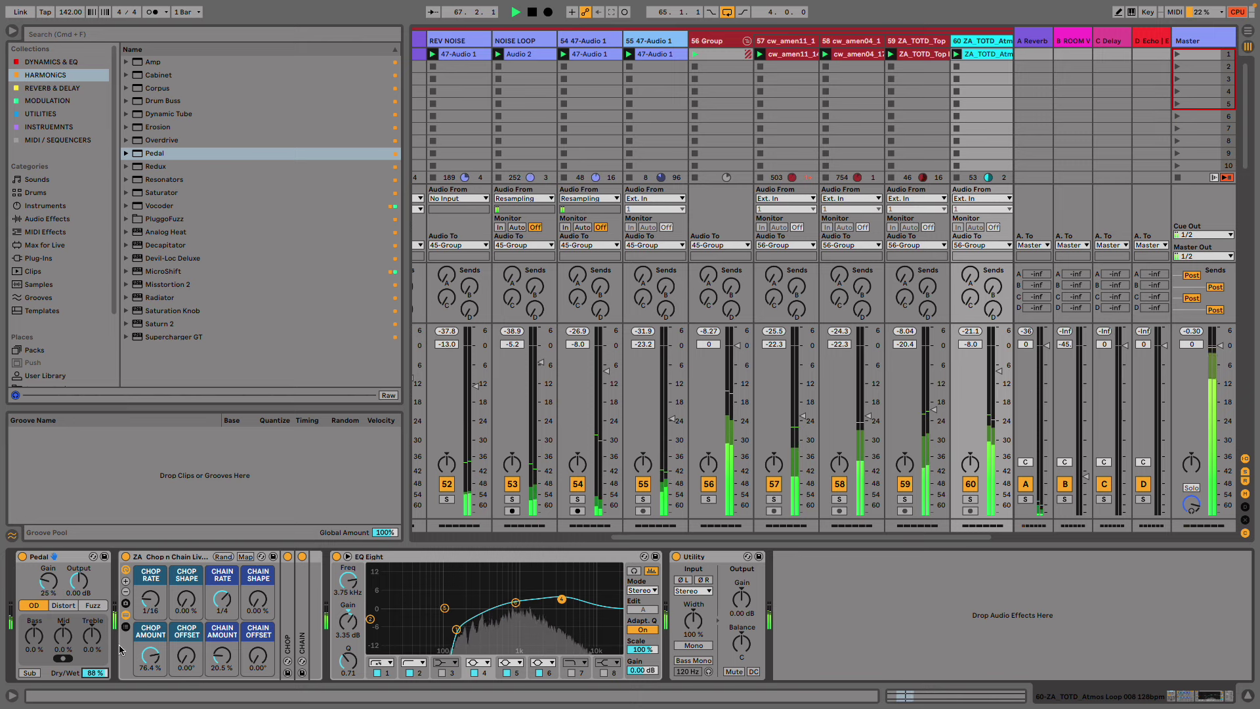
drag(78, 597, 78, 614)
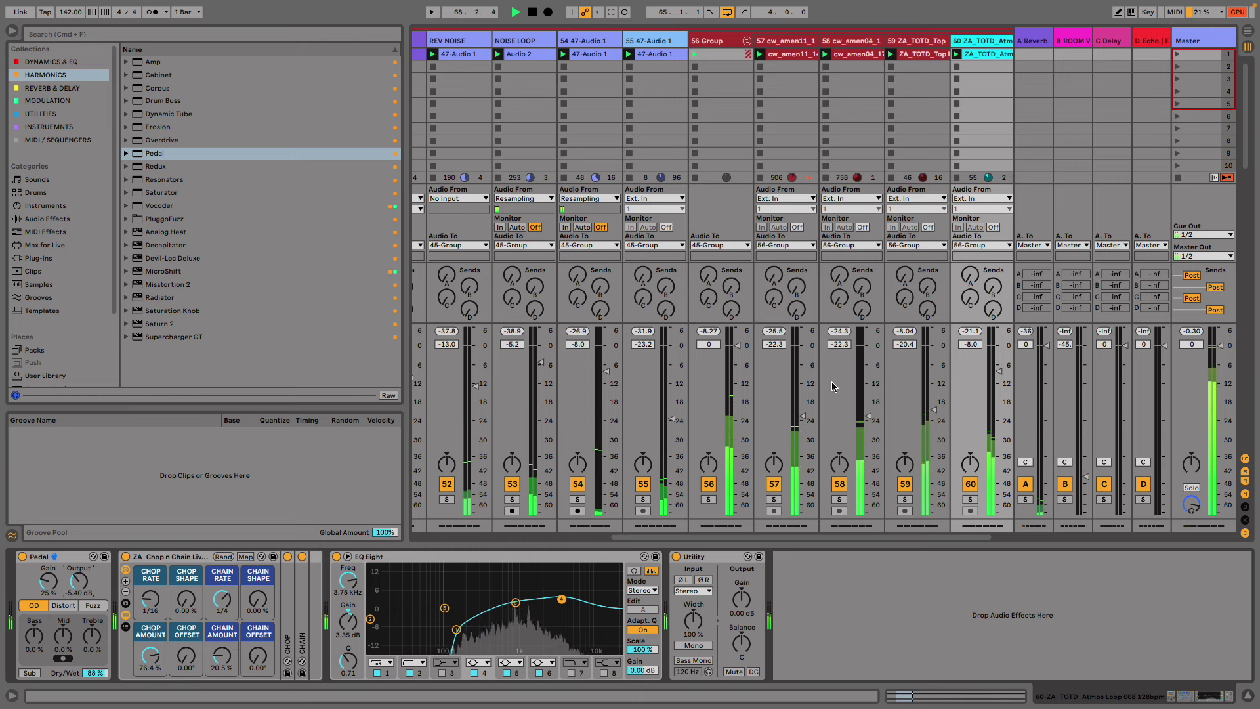
drag(999, 371, 998, 382)
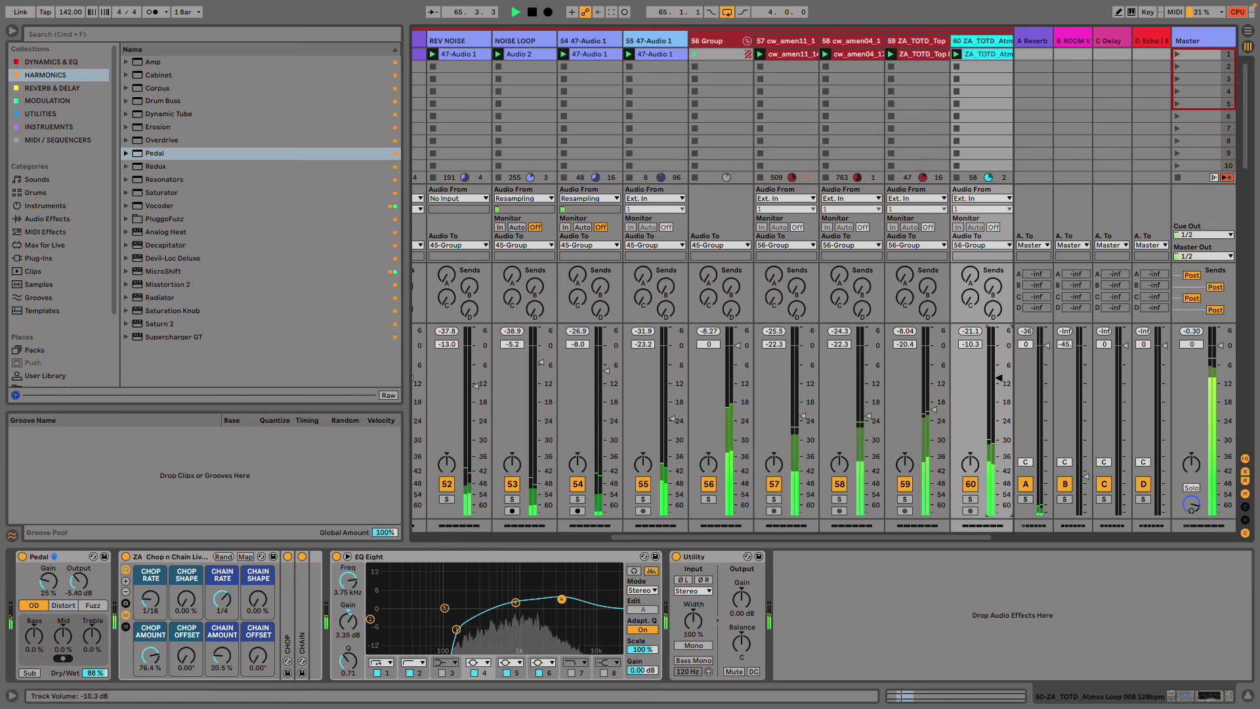
- Insert a new MIDI track after track 60 and move it out of the group
drag(891, 537, 919, 537)
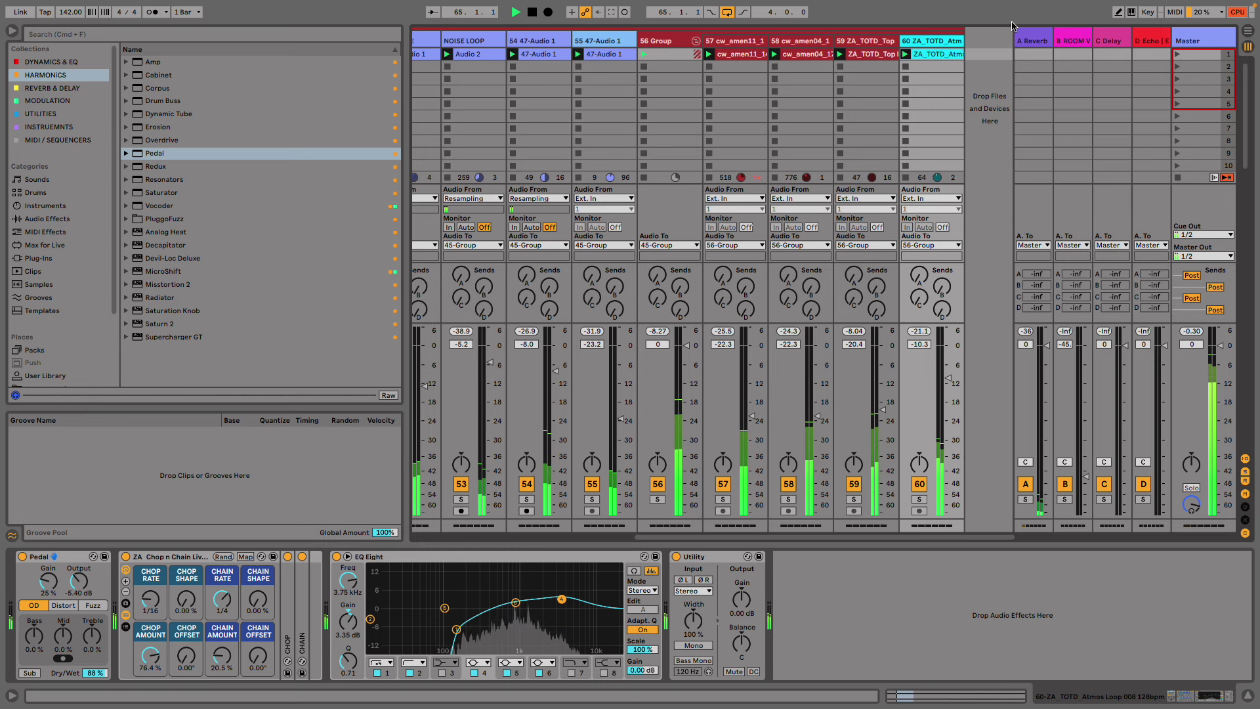
key(shift+super+t)
click(978, 41)
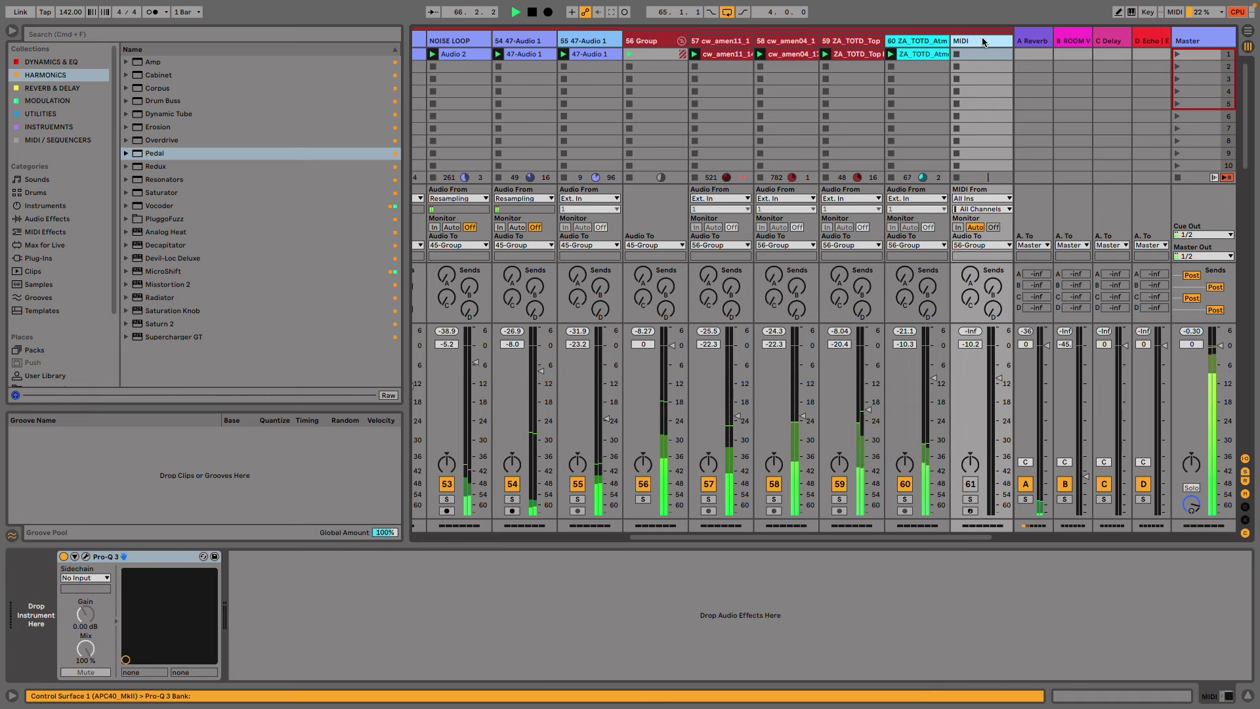
mouse_move(973, 40)
mouse_down()
mouse_move(1067, 46)
mouse_move(954, 34)
mouse_move(613, 57)
mouse_move(578, 37)
mouse_move(577, 49)
mouse_move(987, 44)
mouse_up()
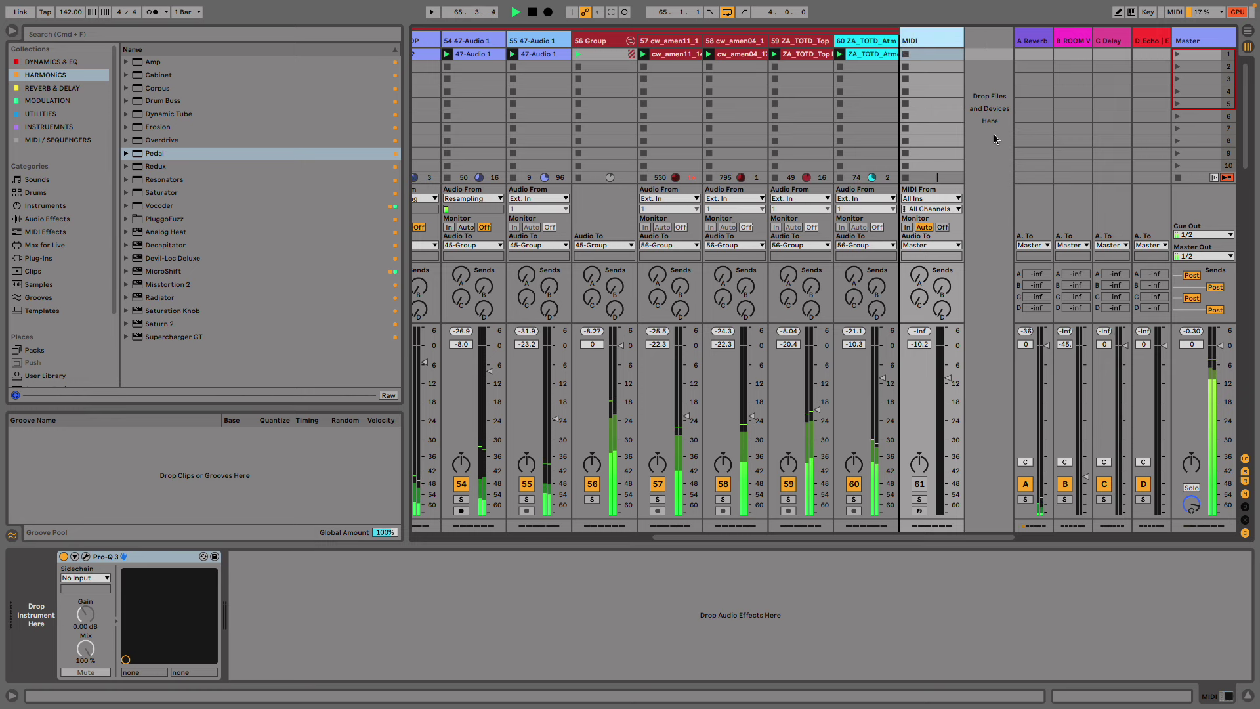
key(super+z)
key(super+z)
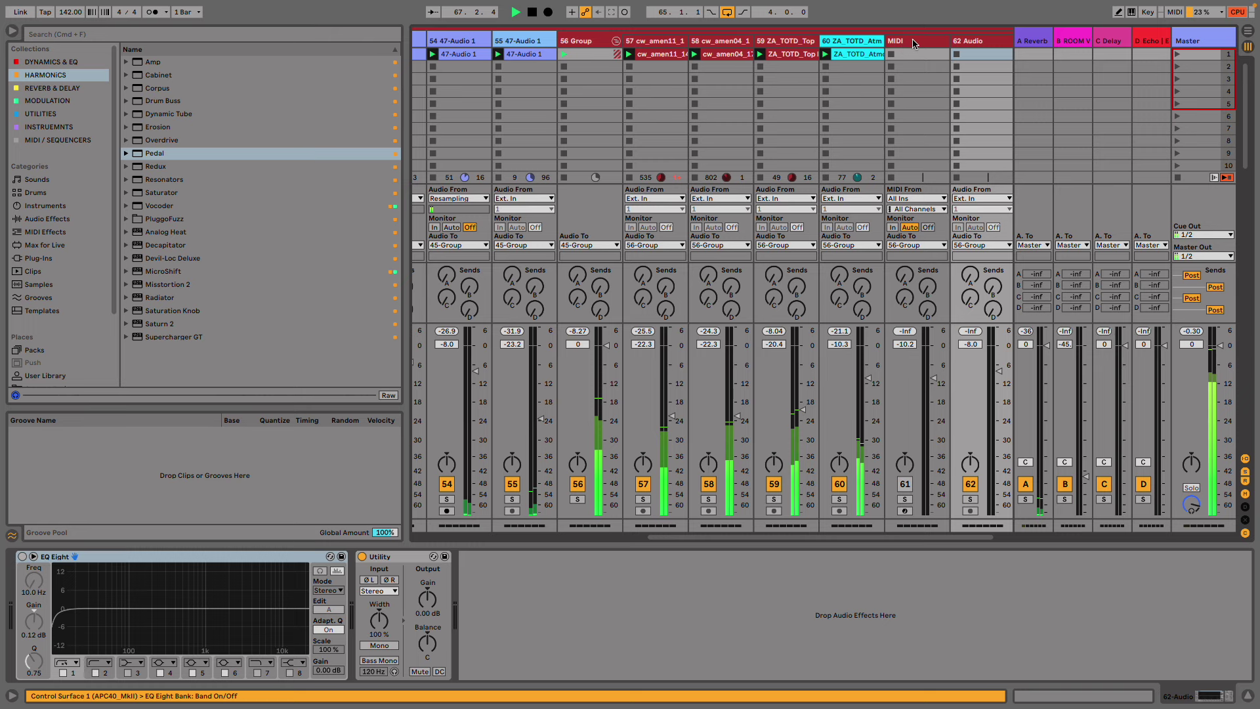
key(super+z)
- Color the new MIDI track green and move it into the 45-Group directly after track 55
right_click(911, 43)
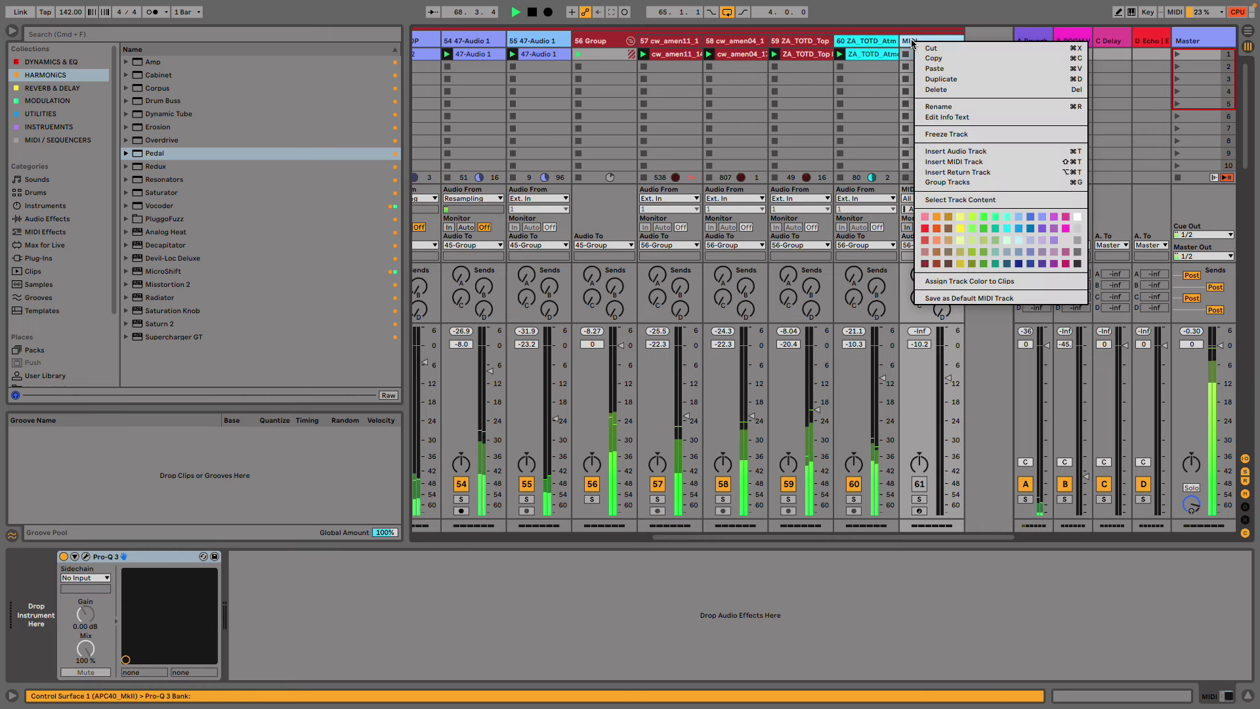
click(995, 219)
drag(922, 41, 65, 403)
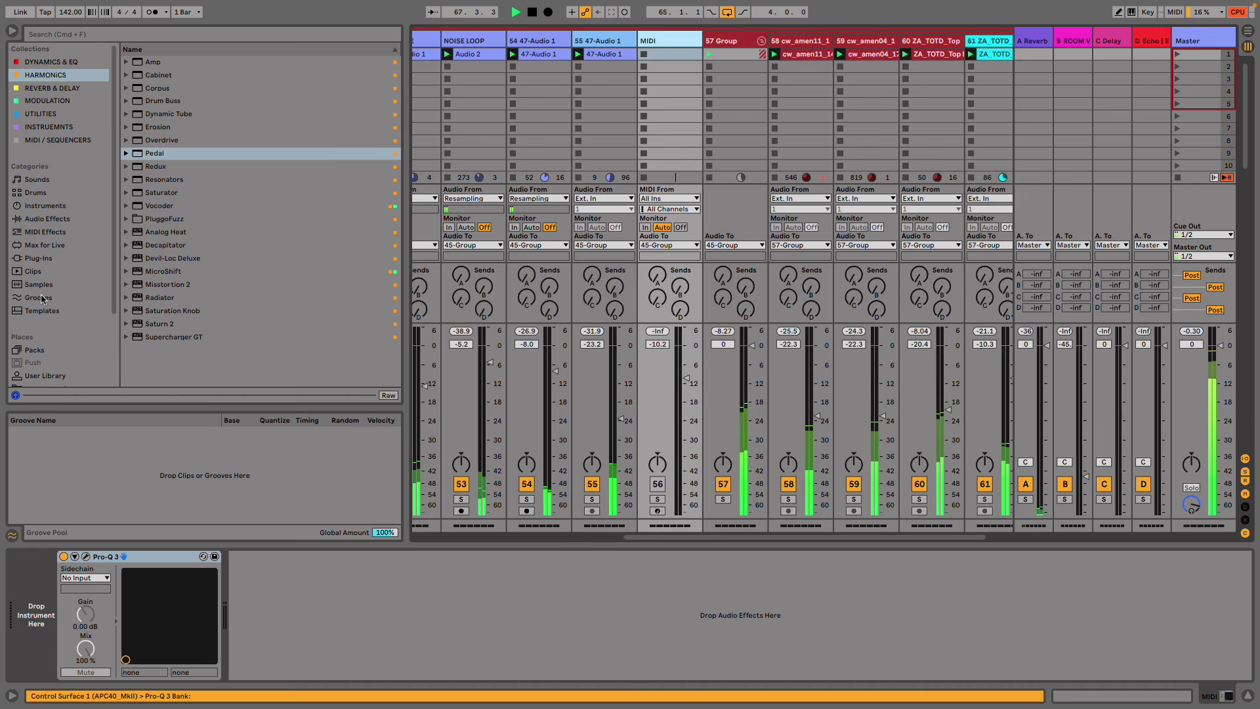
- Stop playback and audition the recordings in the current project's Samples/Recorded folder, including 4-Audio 0001 and 26-Audio 0004
scroll(47, 312, down, 3)
click(51, 326)
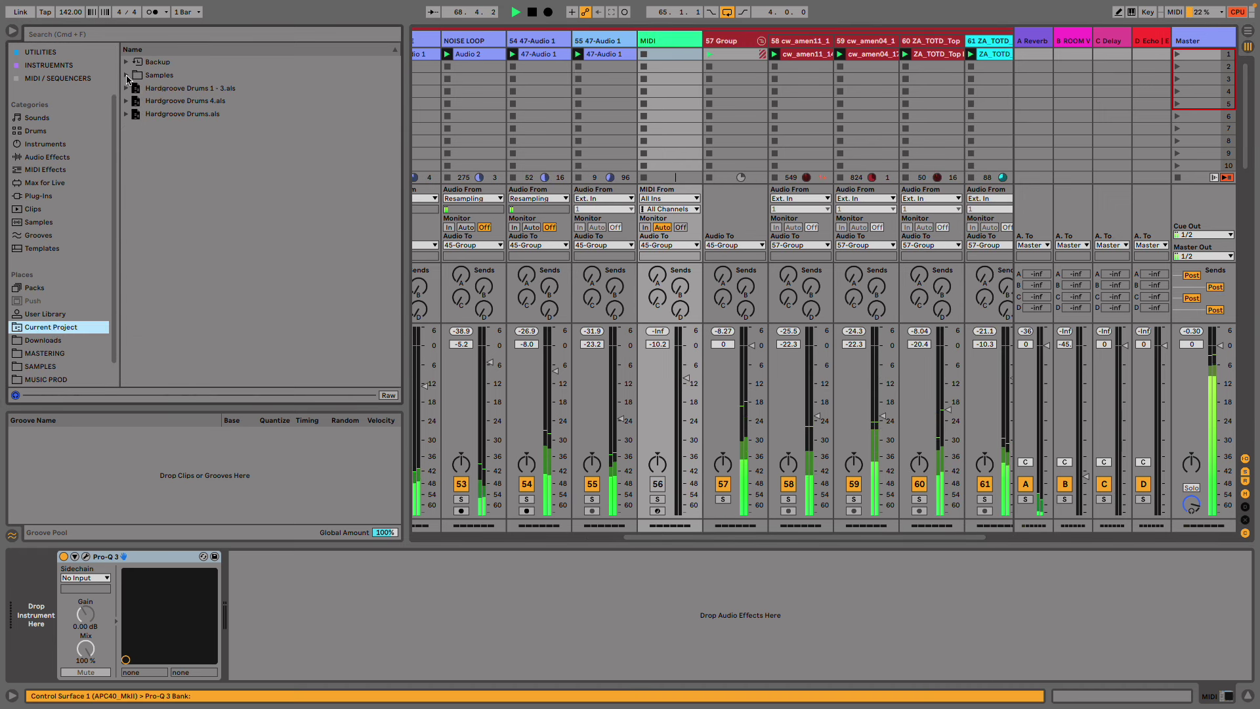
click(126, 75)
click(135, 100)
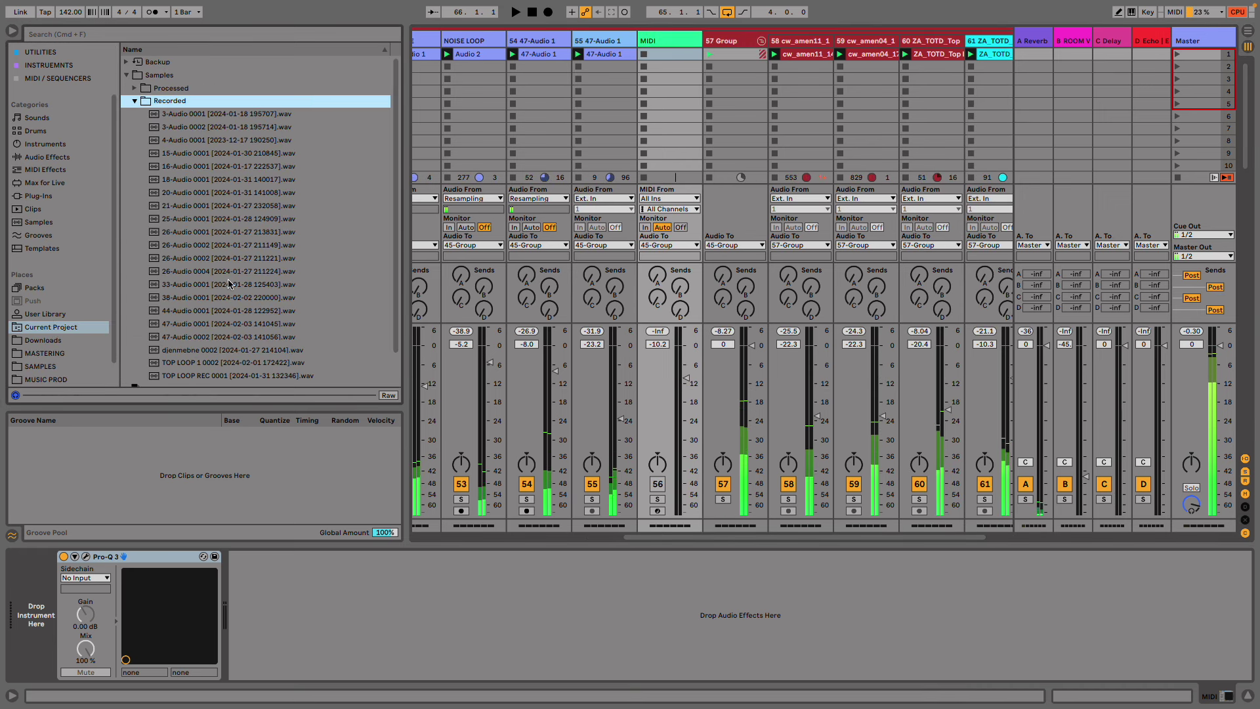
click(217, 219)
key(space)
click(231, 197)
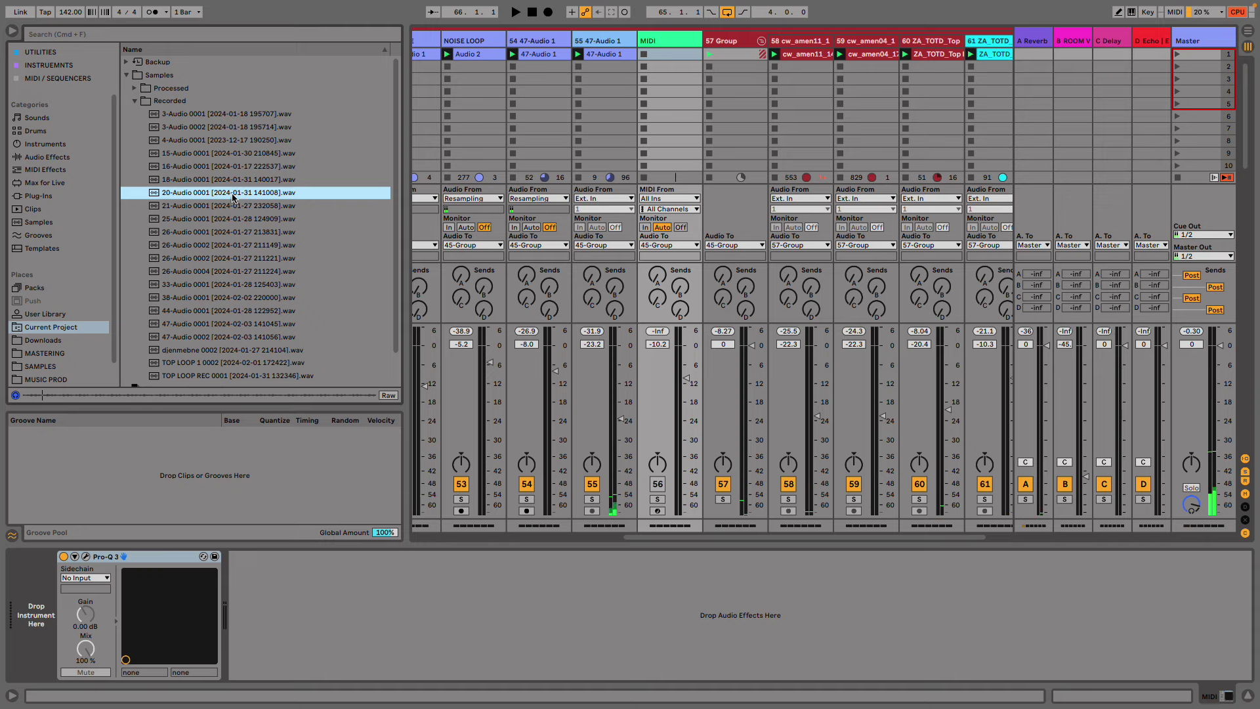
click(234, 179)
click(239, 166)
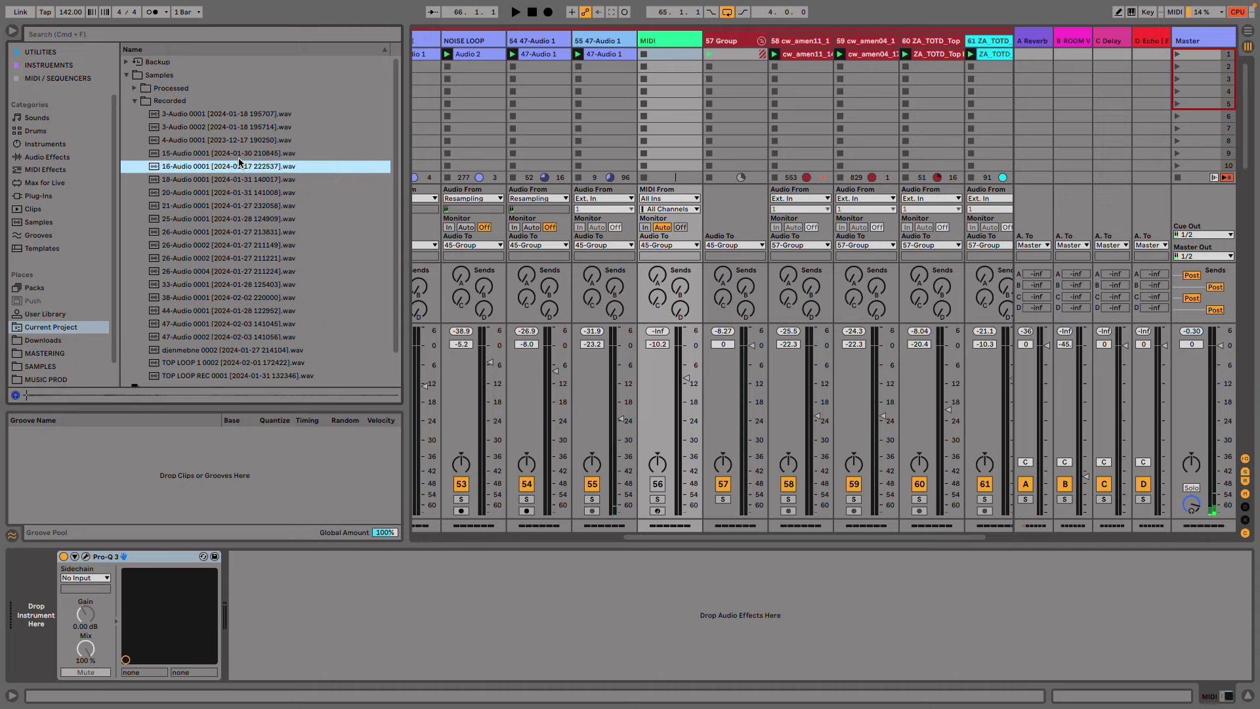
click(243, 158)
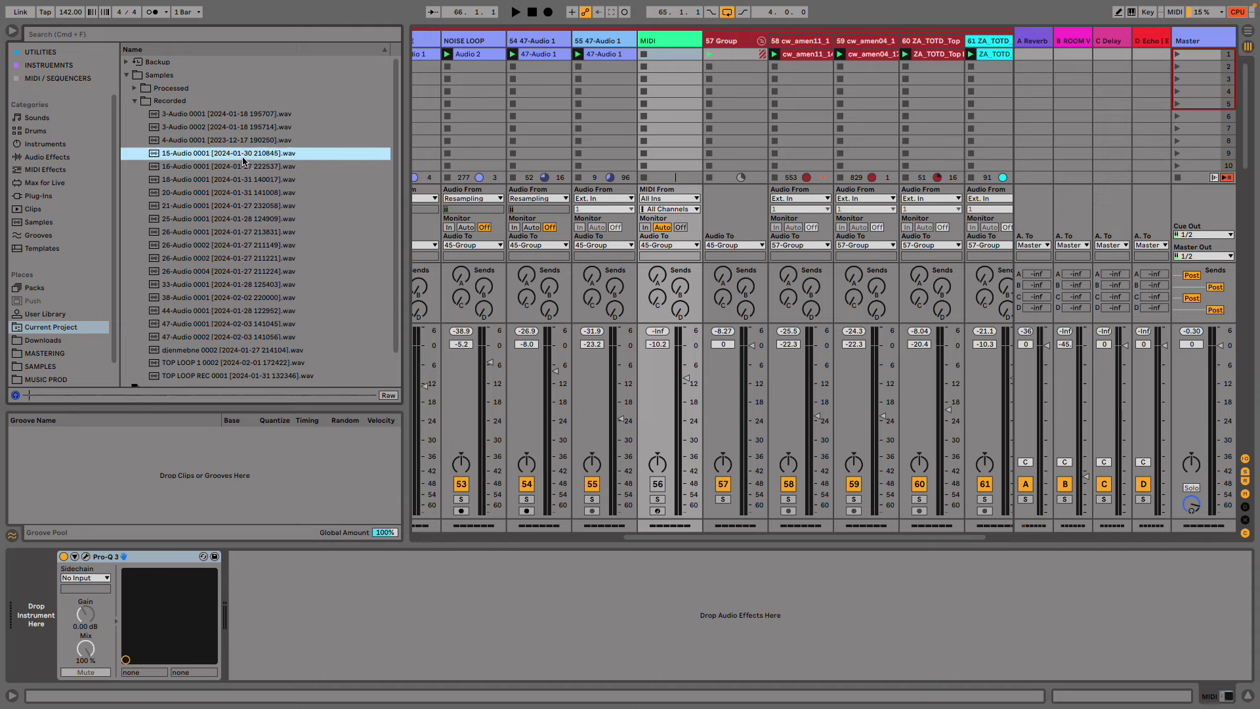
click(250, 138)
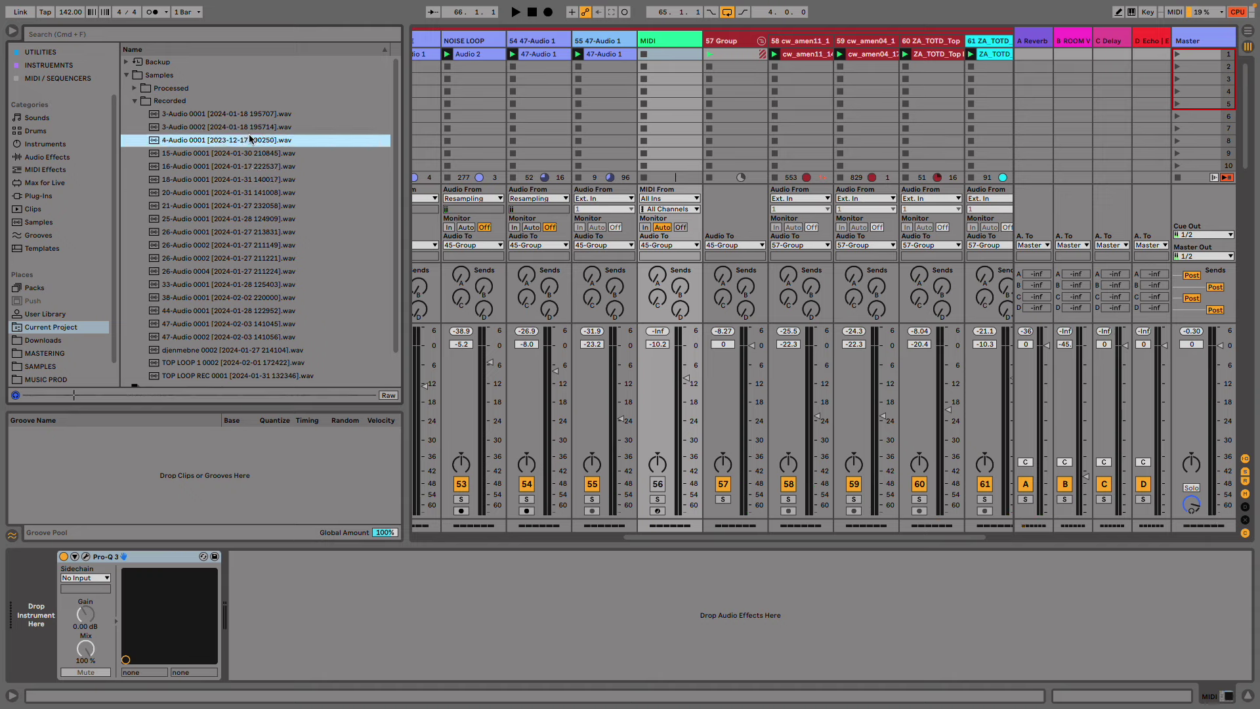
click(238, 271)
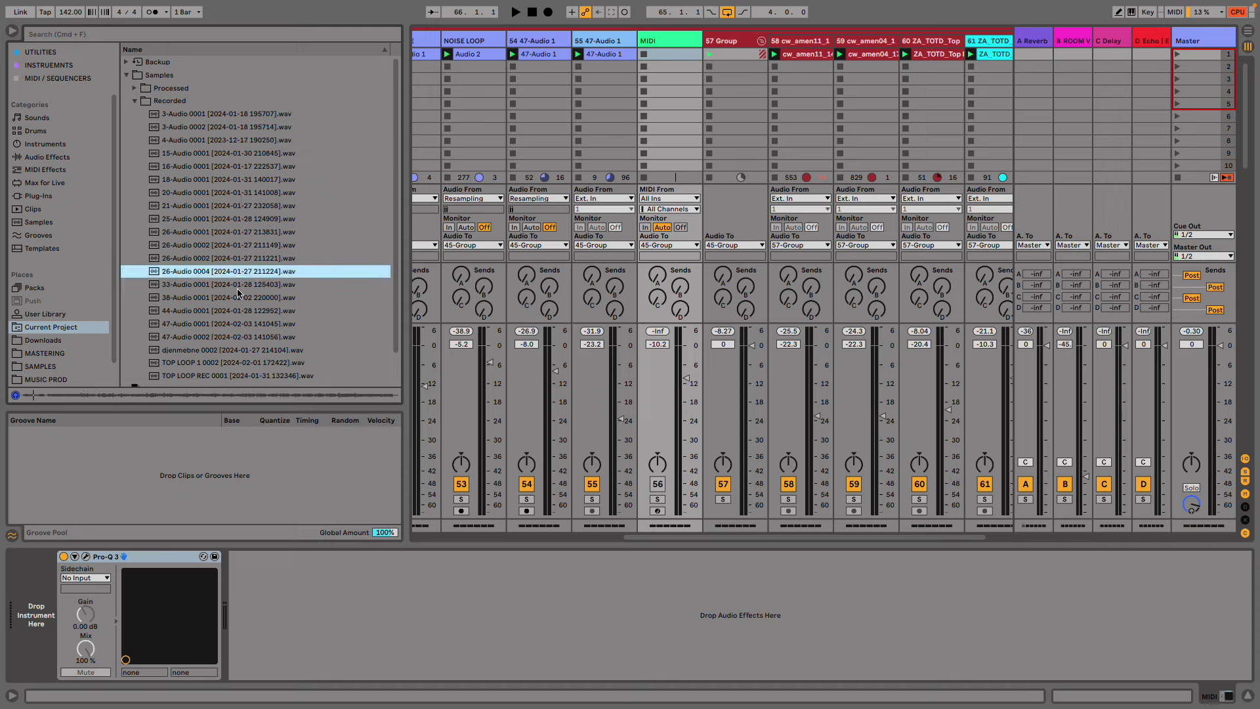
click(238, 285)
key(Up)
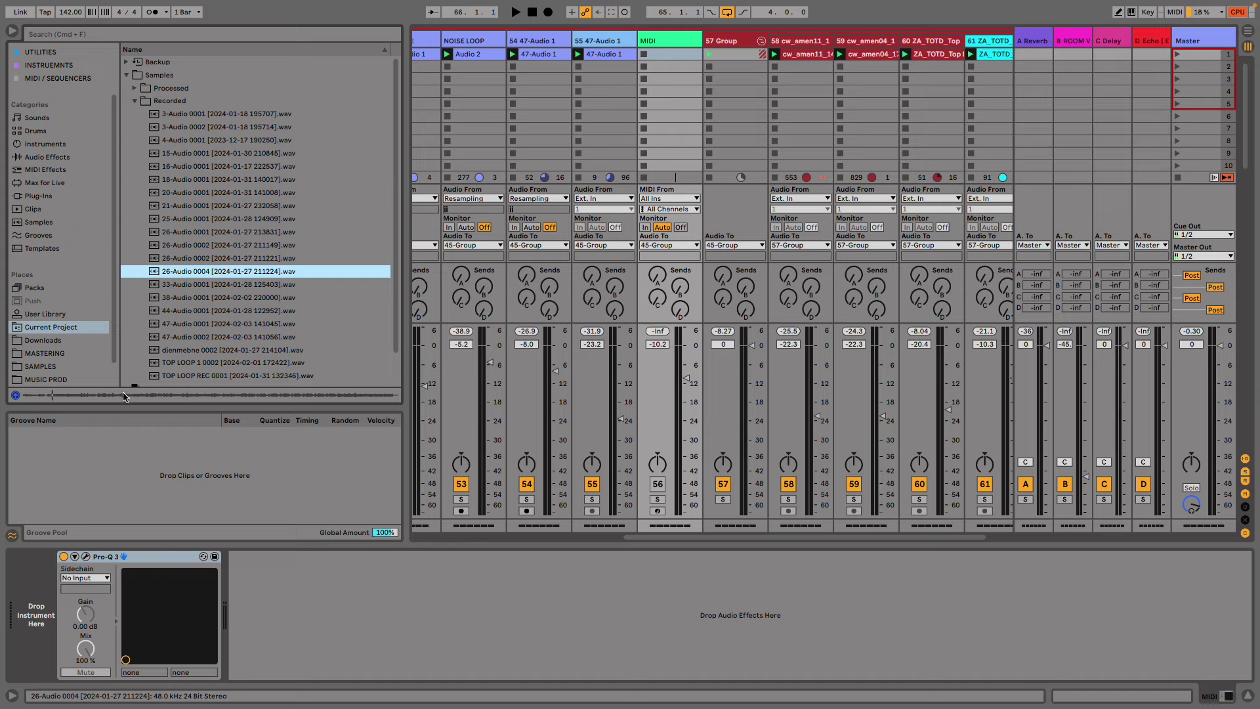
- Load 33-Audio 0001 into Simpler on the new MIDI track, and replace it with the 26-Audio 0004 recording
click(206, 287)
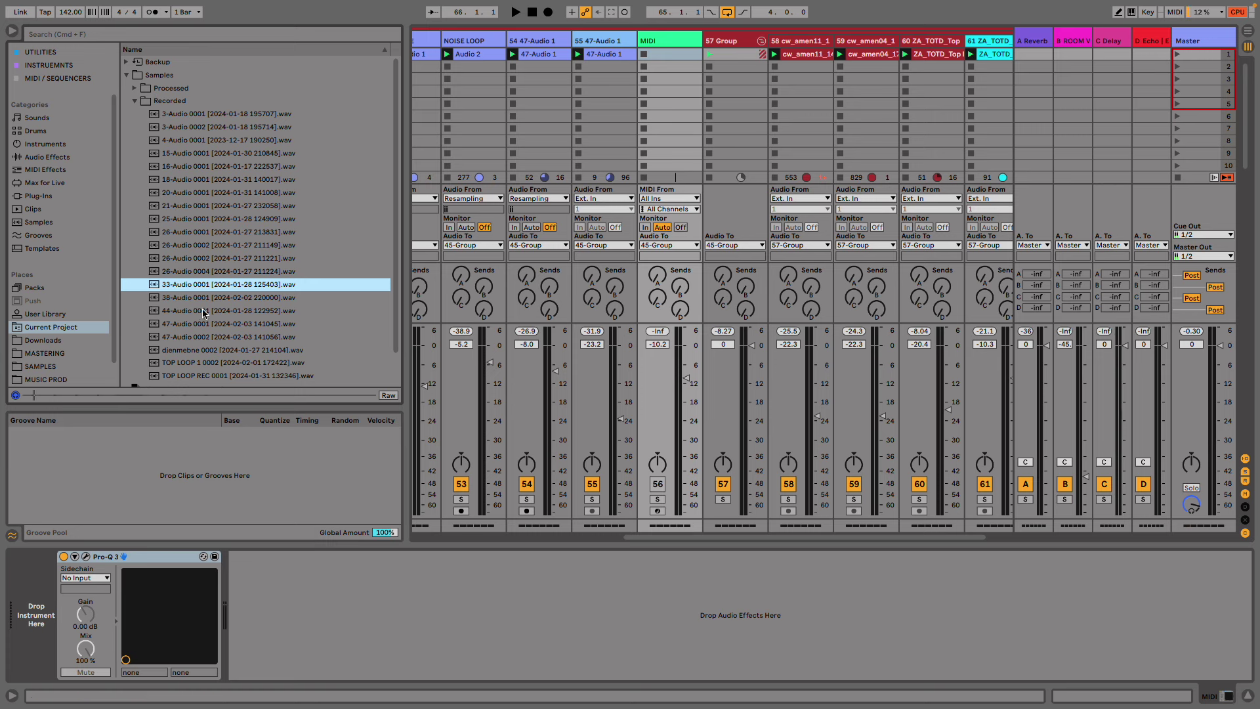
drag(203, 288, 33, 627)
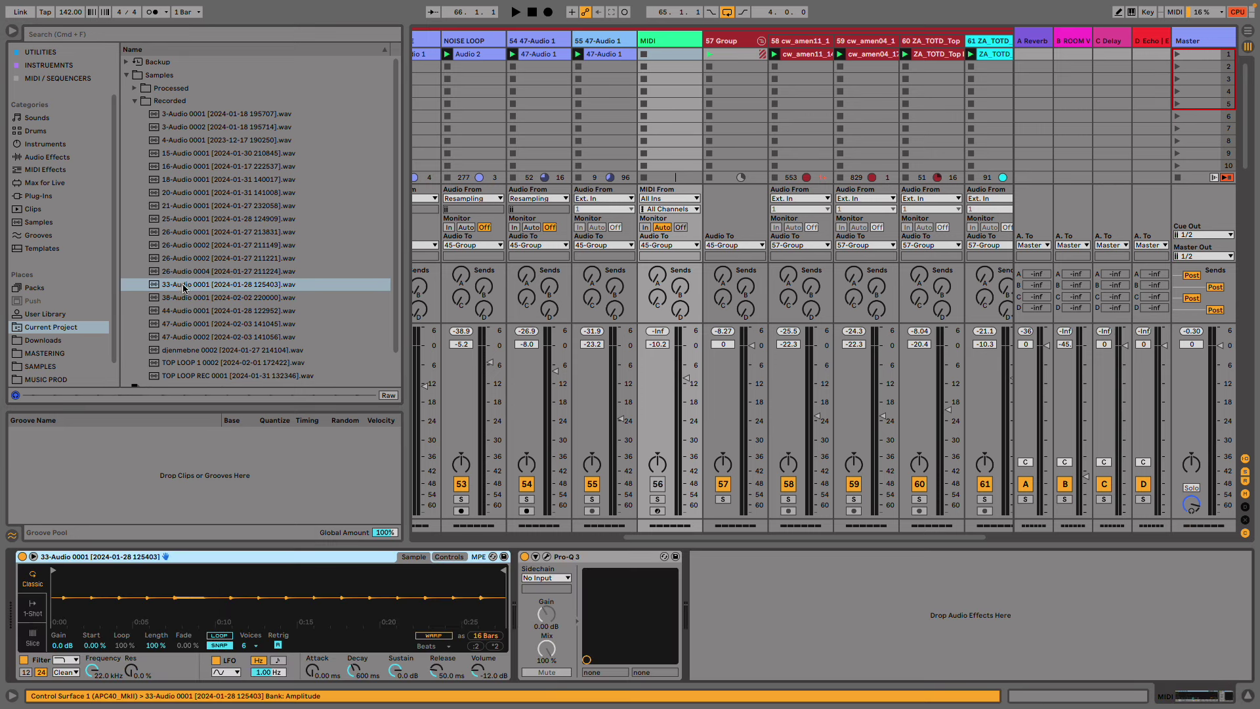
drag(191, 271, 54, 573)
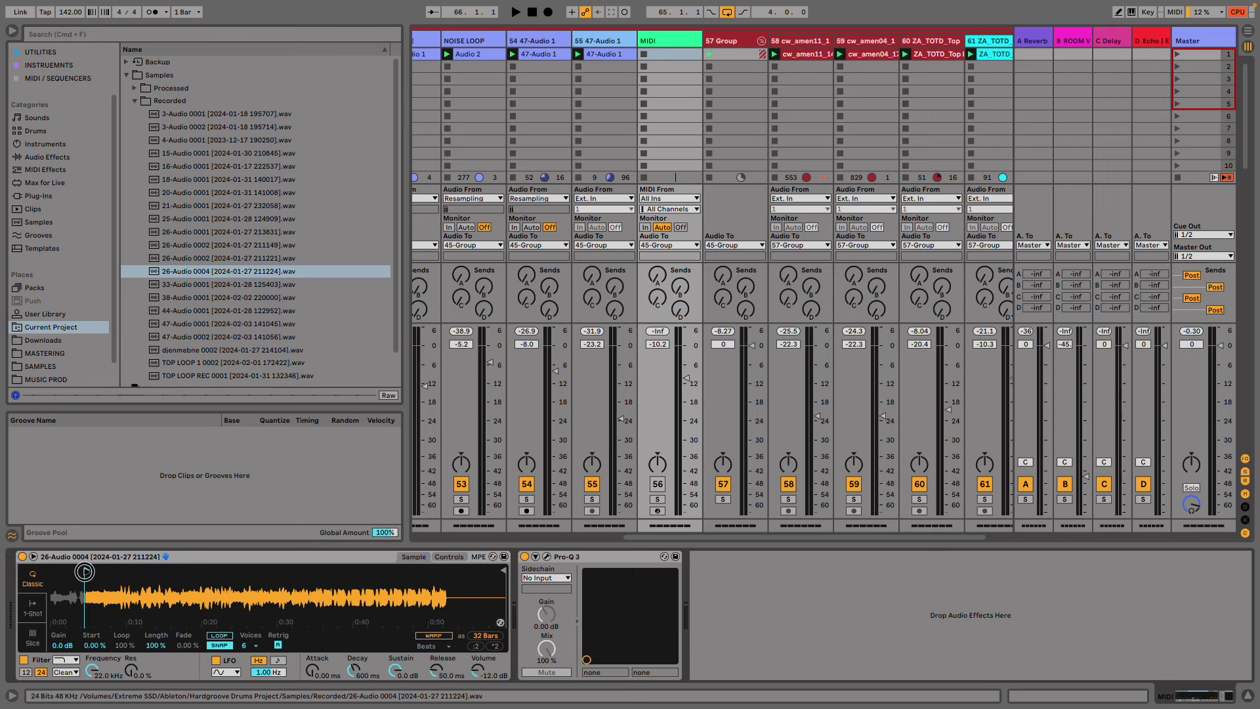
- Solo the MIDI track and launch a new clip in its first slot with C3 notes at 1.1.3 and 1.3.3
key(s)
double_click(658, 57)
click(644, 53)
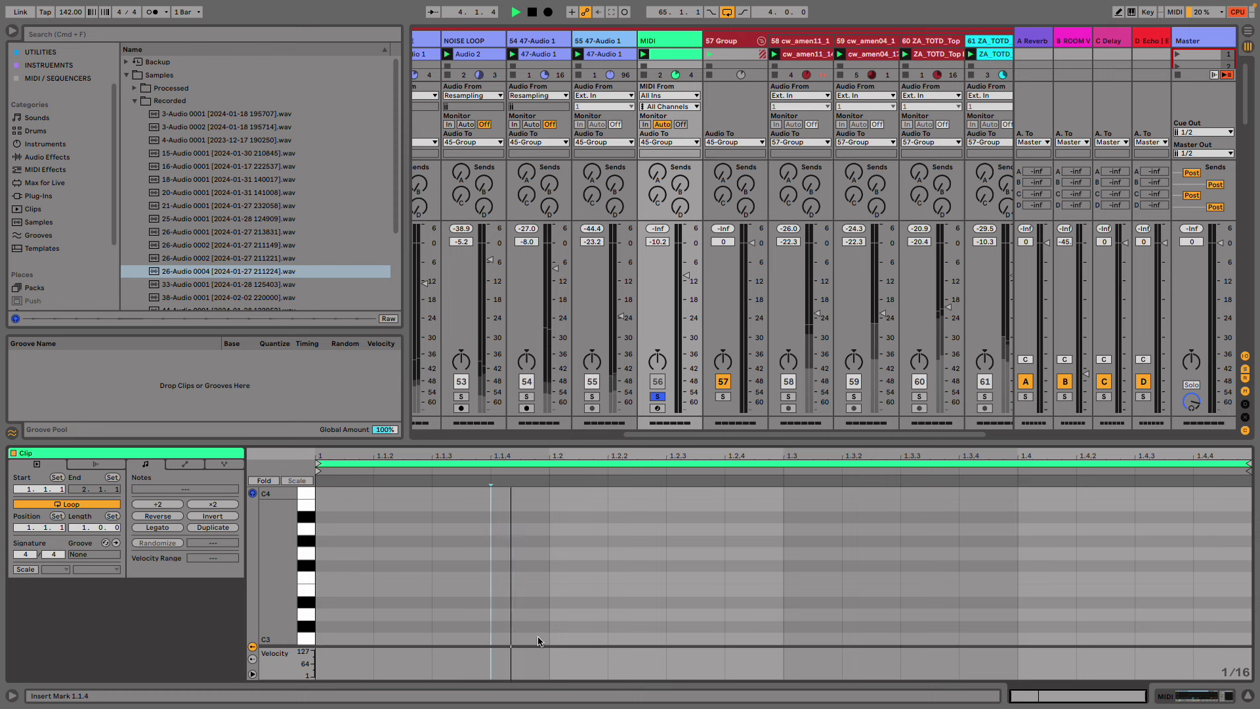
click(512, 642)
double_click(438, 640)
double_click(909, 638)
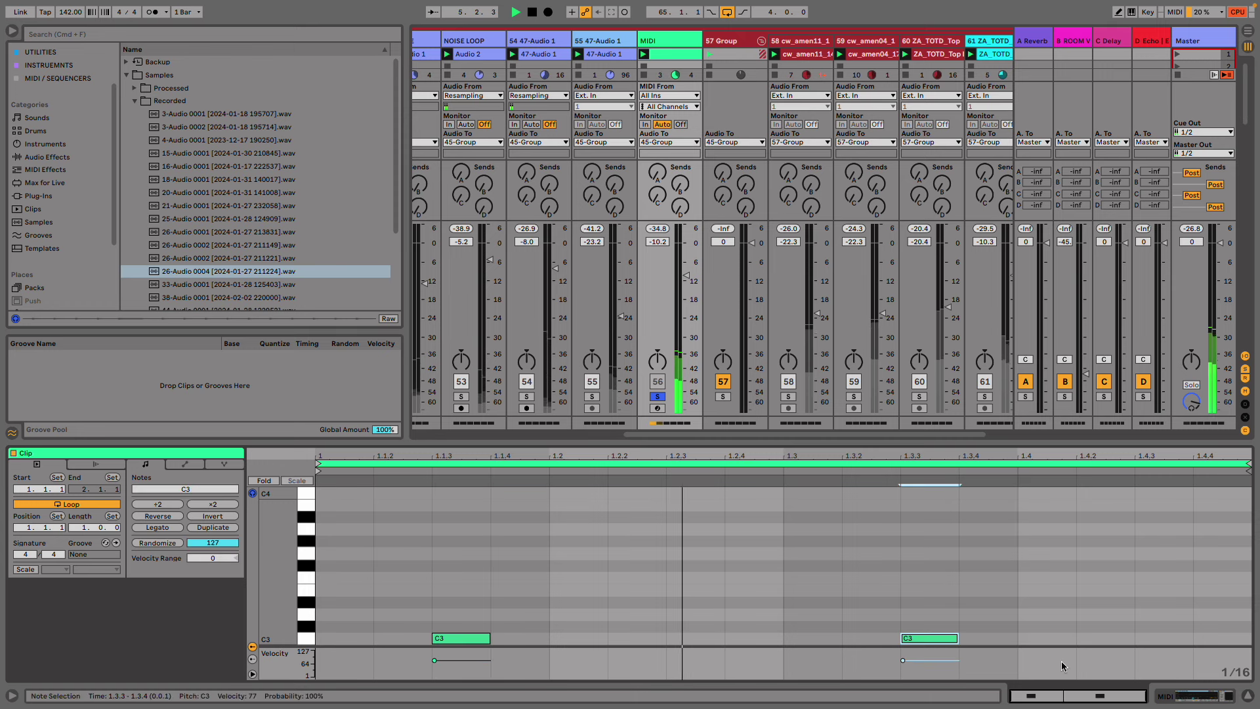
- Place Simpler's sample start at about 0:48 and set its gain to 4.9 dB
click(1227, 697)
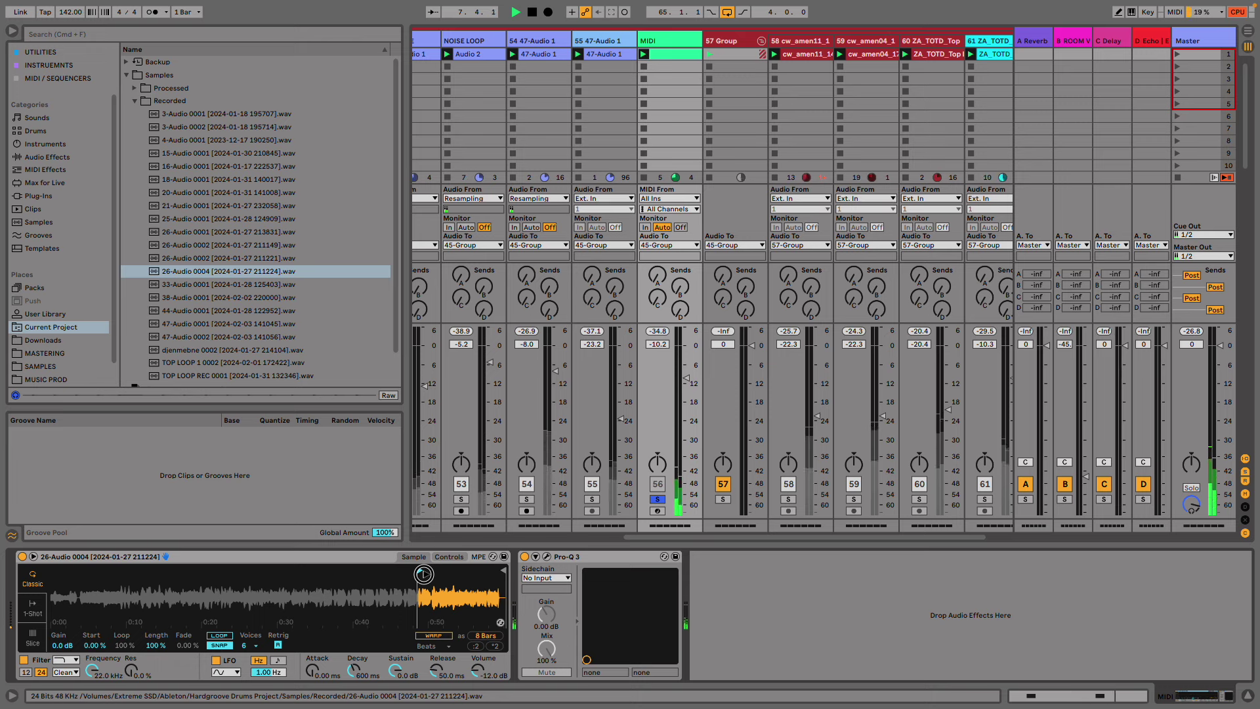
drag(424, 584, 424, 650)
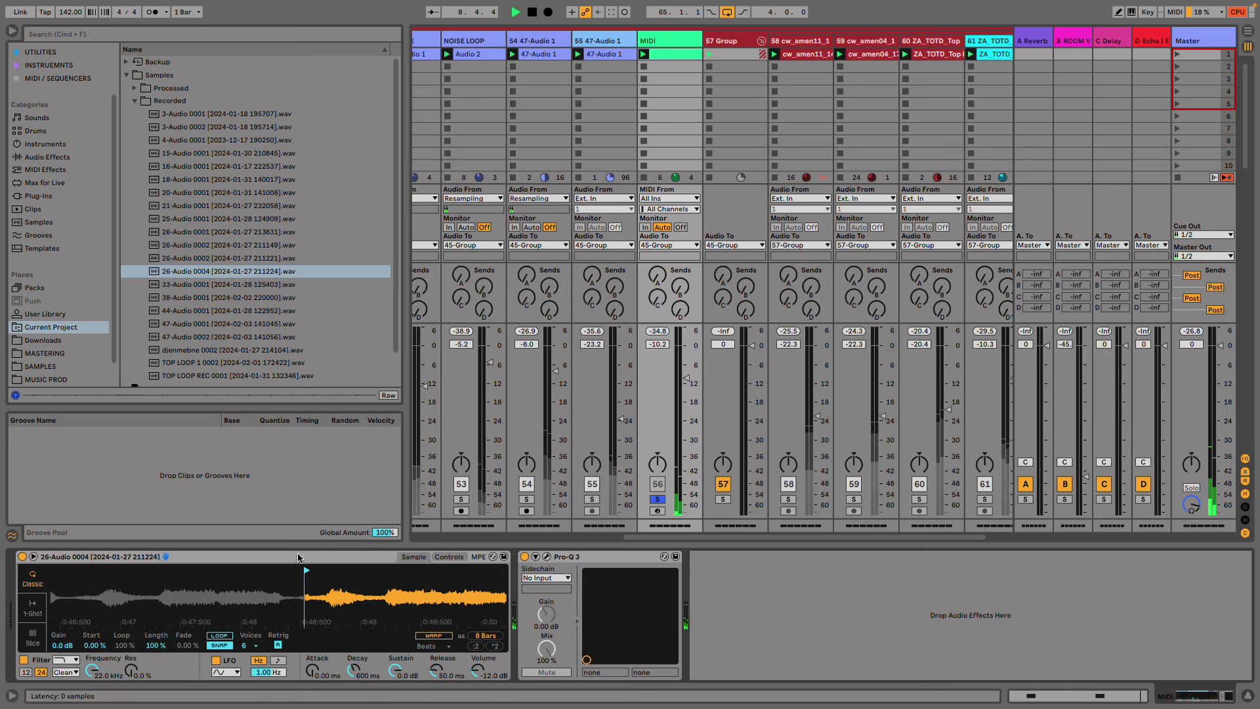
drag(62, 646, 63, 628)
- Remove Pro-Q 3 from the MIDI track and add Echo and Delay after Simpler
click(596, 555)
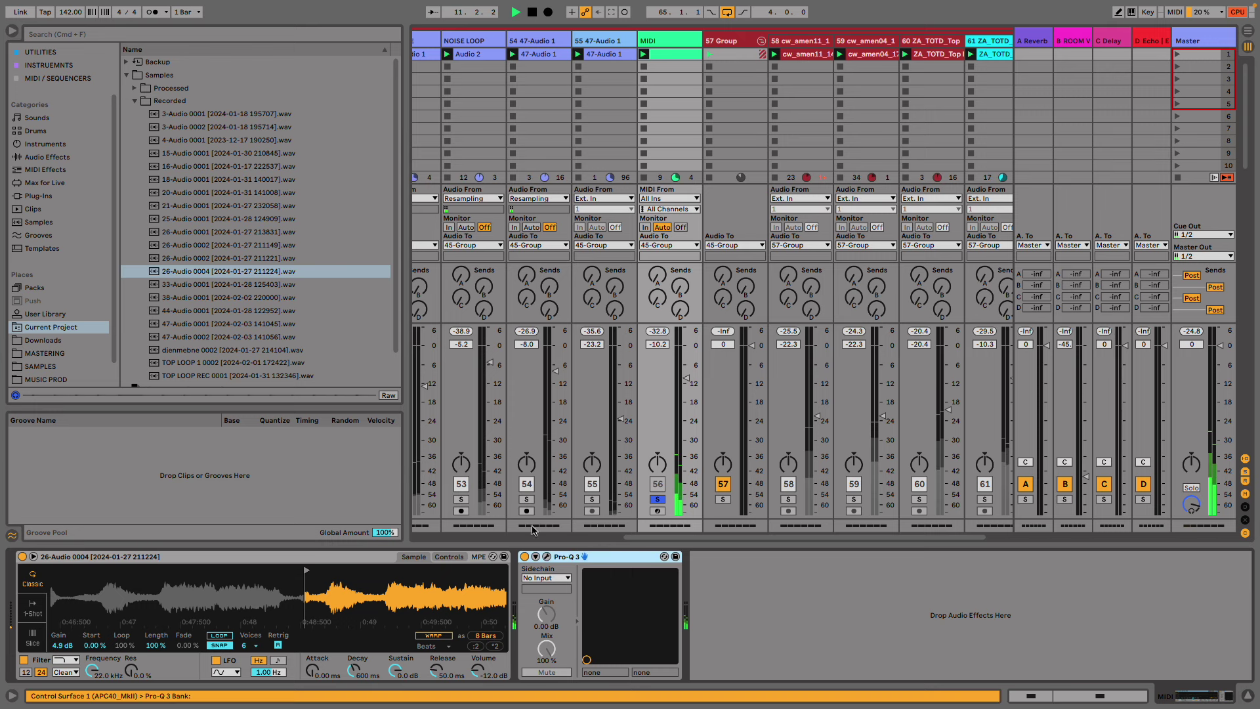
key(Delete)
scroll(51, 82, up, 2)
click(43, 61)
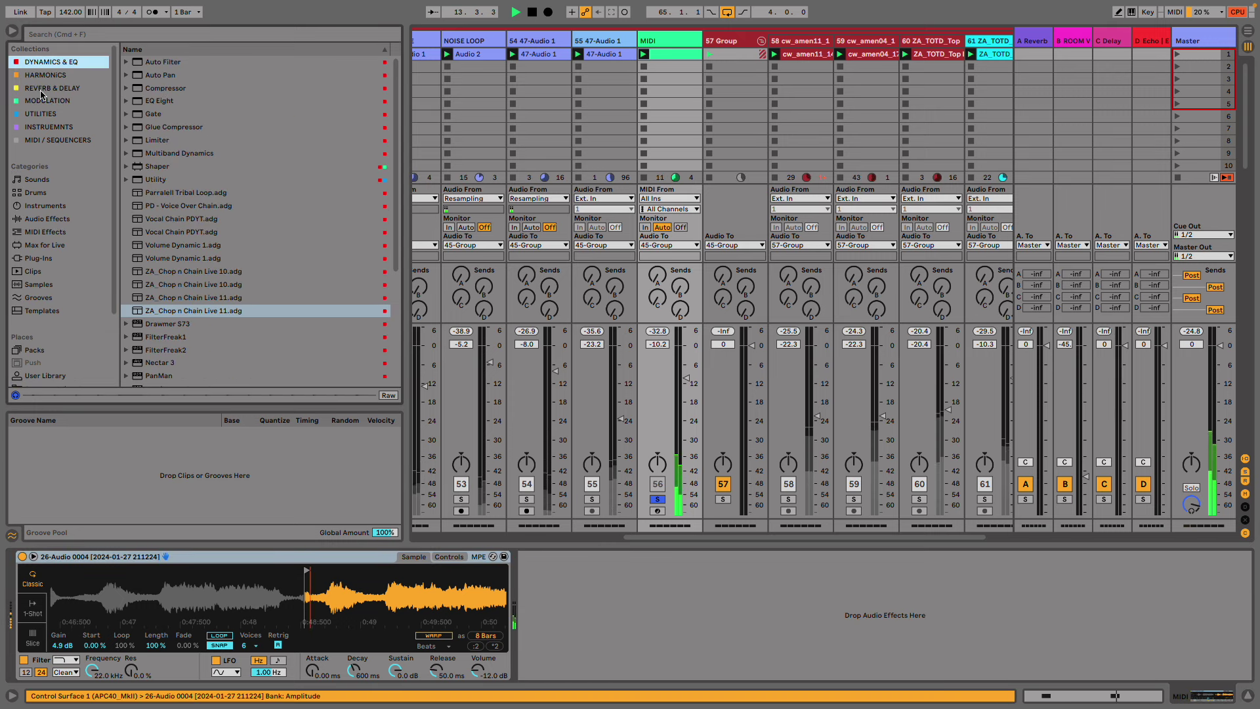
click(43, 88)
click(157, 75)
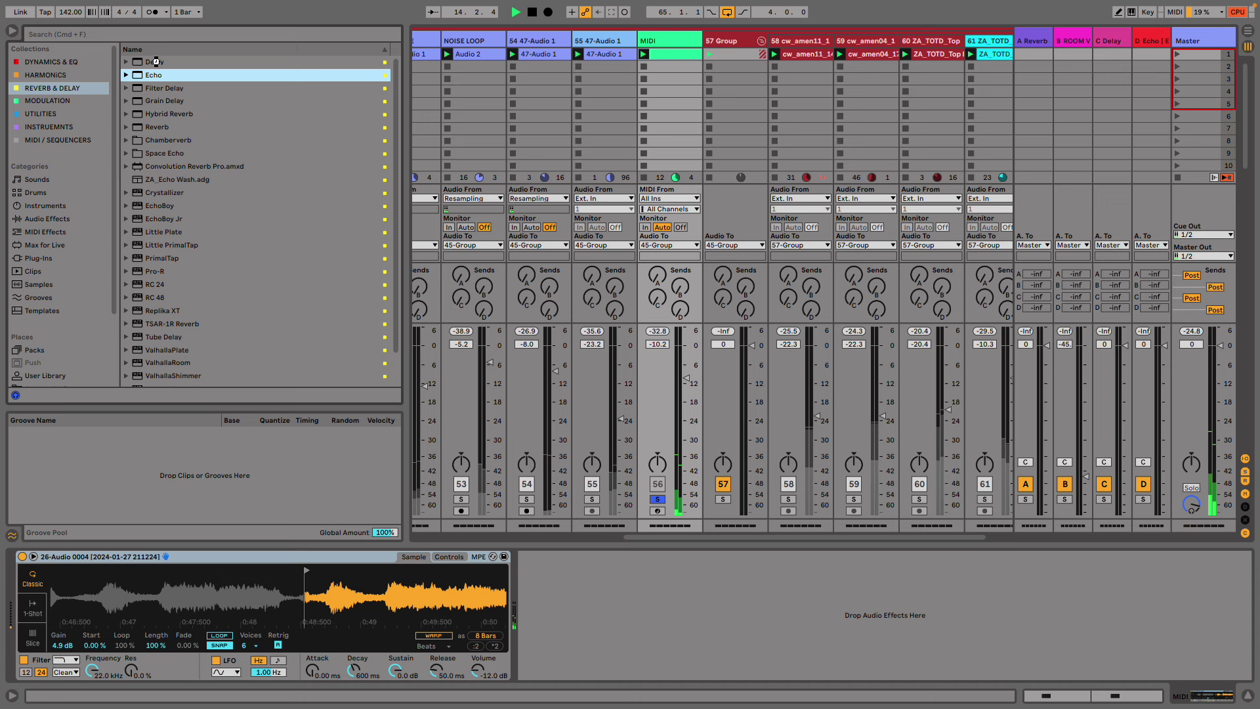
double_click(156, 62)
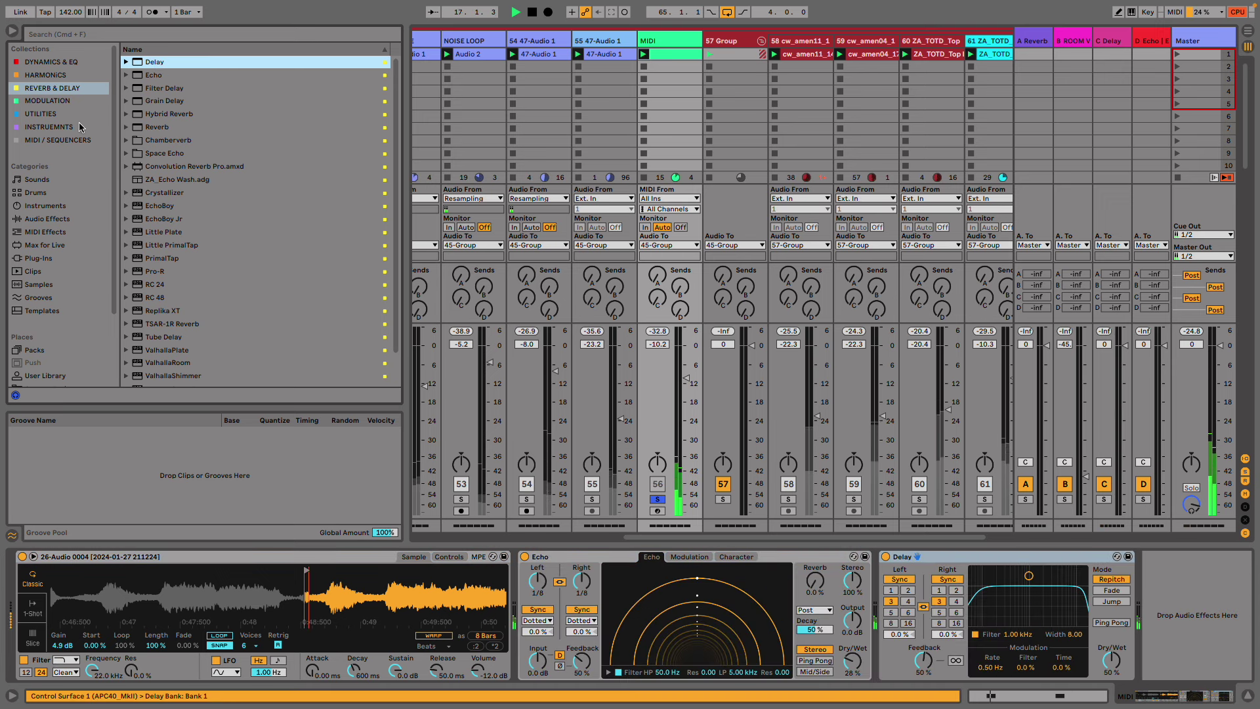
- Append EQ Eight, Pedal and Erosion to the MIDI track's effect chain
click(45, 61)
click(160, 101)
double_click(160, 102)
click(45, 75)
double_click(157, 140)
double_click(158, 113)
- Append Hybrid Reverb and the ZA_Chop n Chain Live 11 rack to the MIDI track's effect chain
click(51, 88)
double_click(158, 100)
click(50, 62)
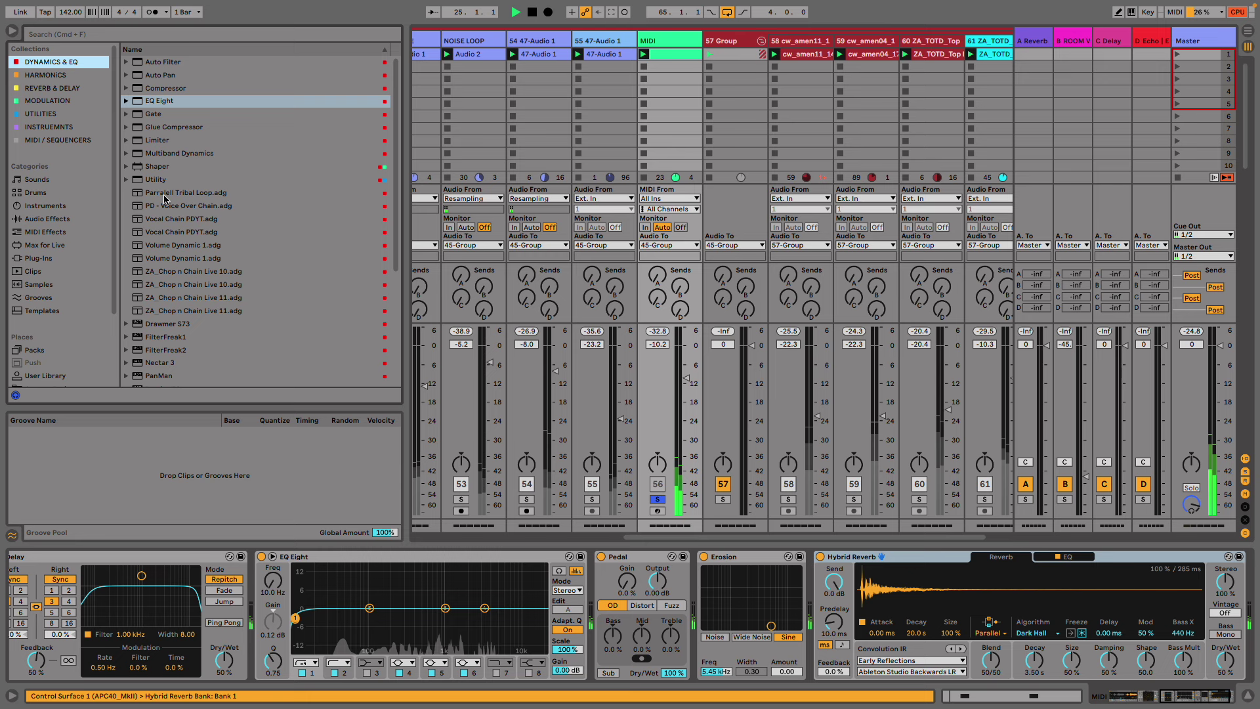
double_click(205, 313)
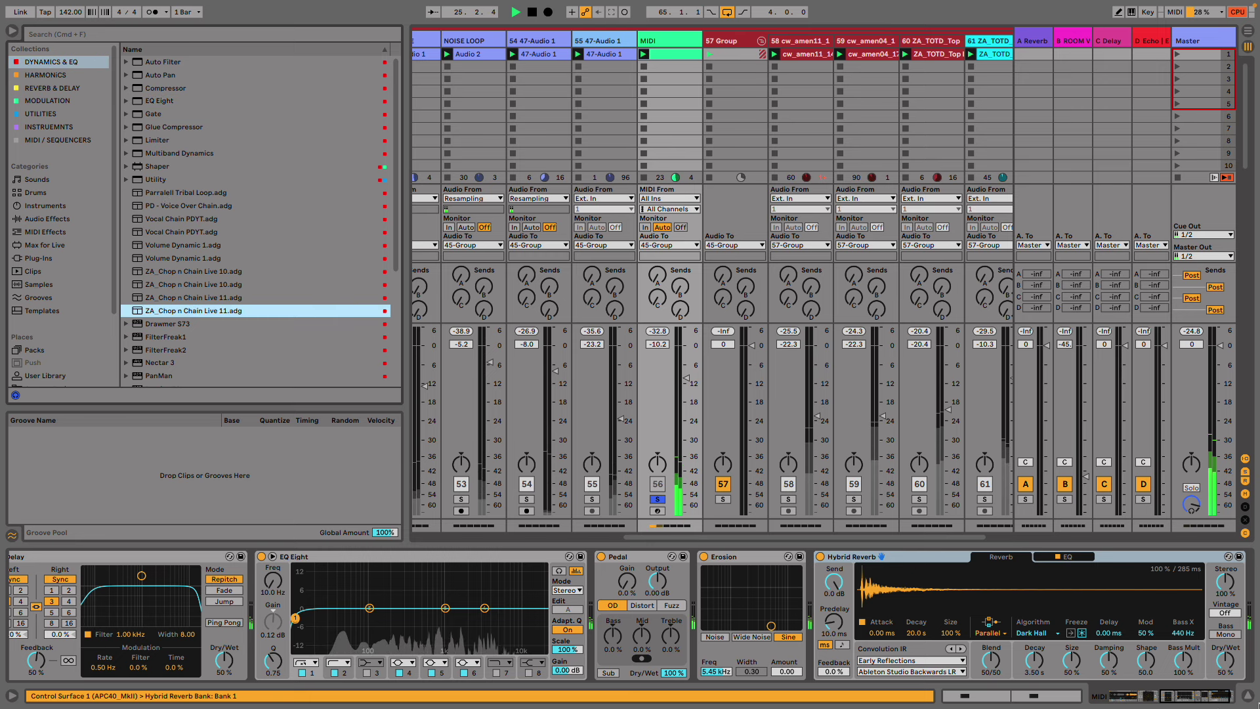
- Set EQ Eight's low cut to 160 Hz and move Pedal directly after Echo
drag(1187, 699, 908, 691)
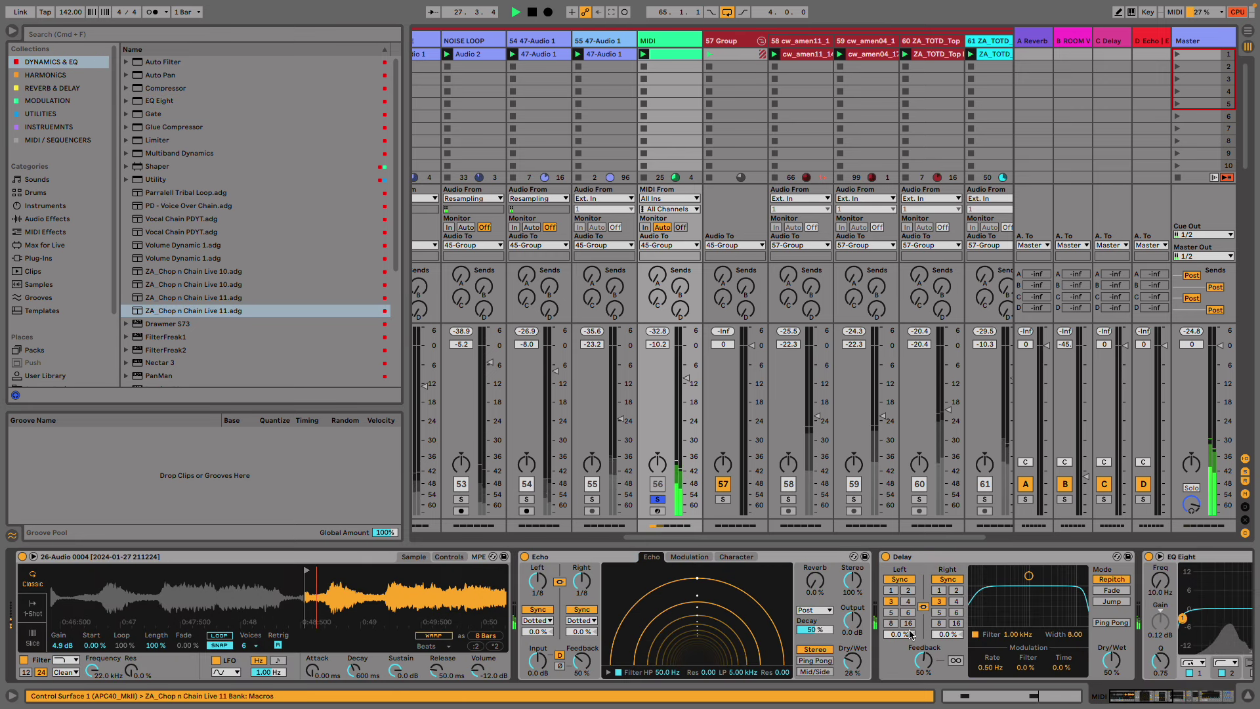
click(1171, 697)
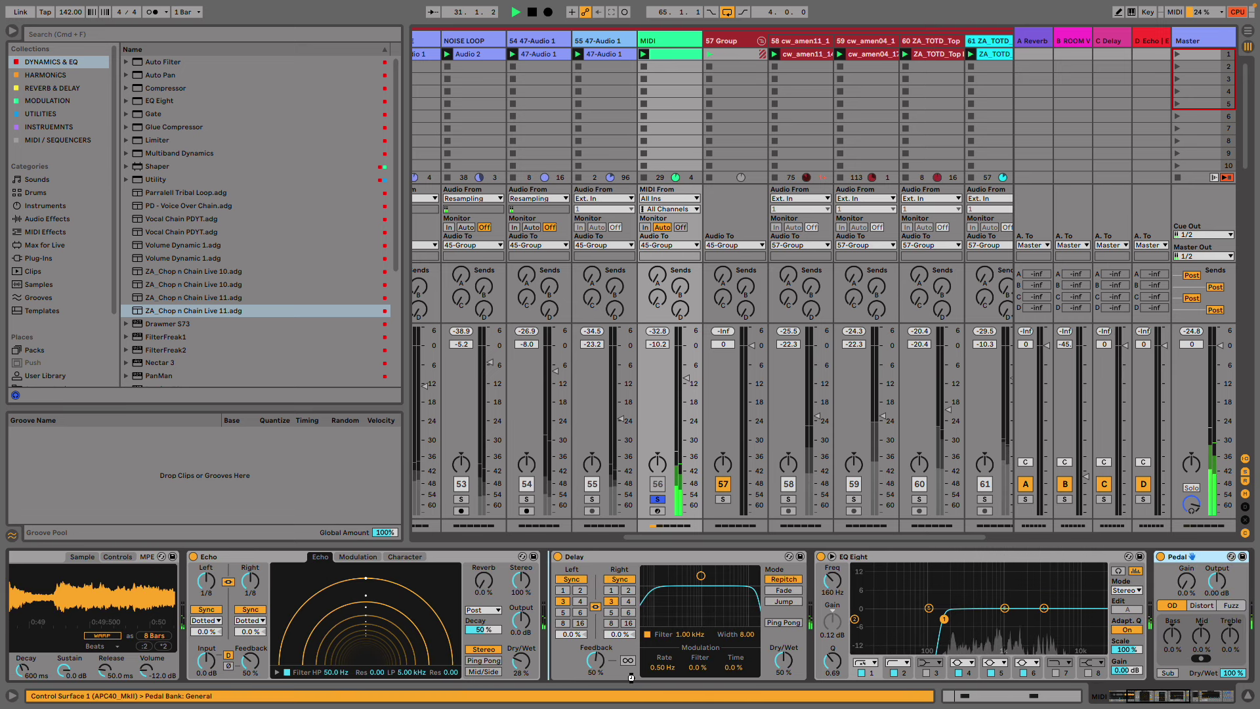
drag(615, 676, 503, 673)
- Switch Pedal to Distort, raise its gain and set its Dry/Wet to 40 %
click(594, 605)
drag(579, 581, 580, 563)
drag(626, 673, 626, 702)
- Insert Auto Filter between Echo and Pedal as a high-pass at 204 Hz with 29 % resonance
drag(163, 62, 544, 617)
click(611, 646)
drag(719, 634, 634, 619)
- Give Auto Filter a rising-saw LFO with amount 12.6 and 1/2 rate, and set Delay's filter to 1.18 kHz with width 5.09
click(815, 632)
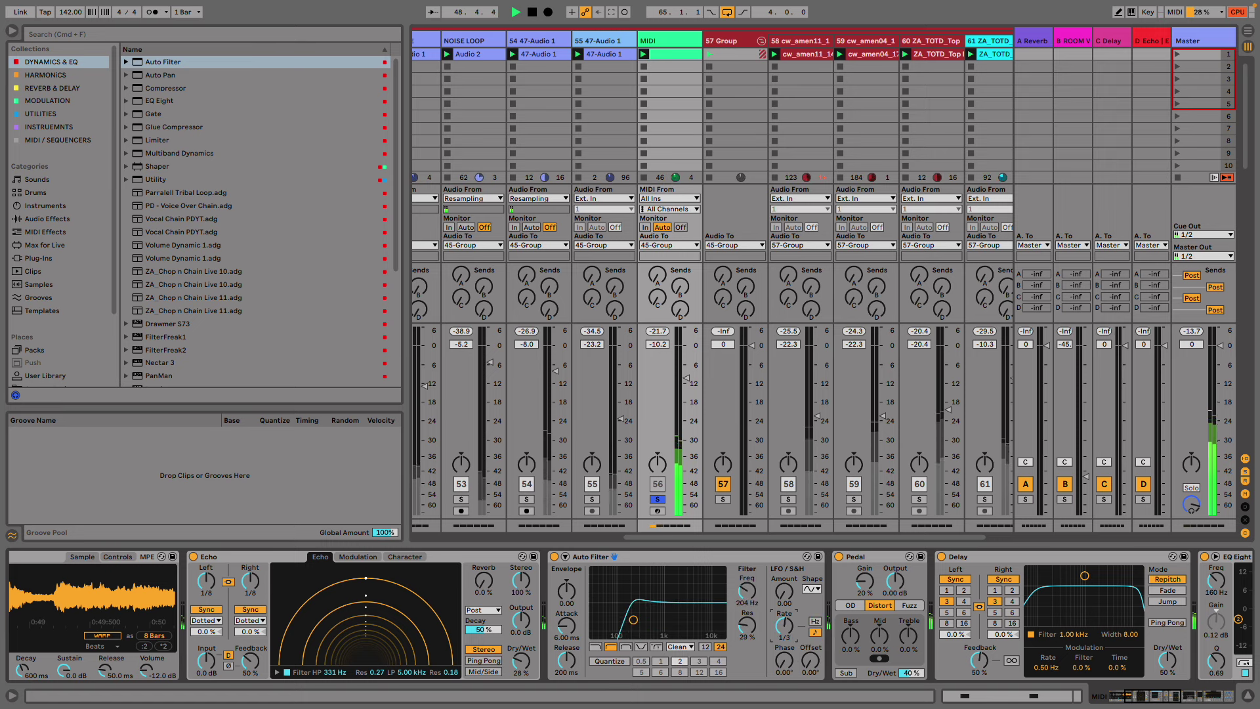
click(812, 589)
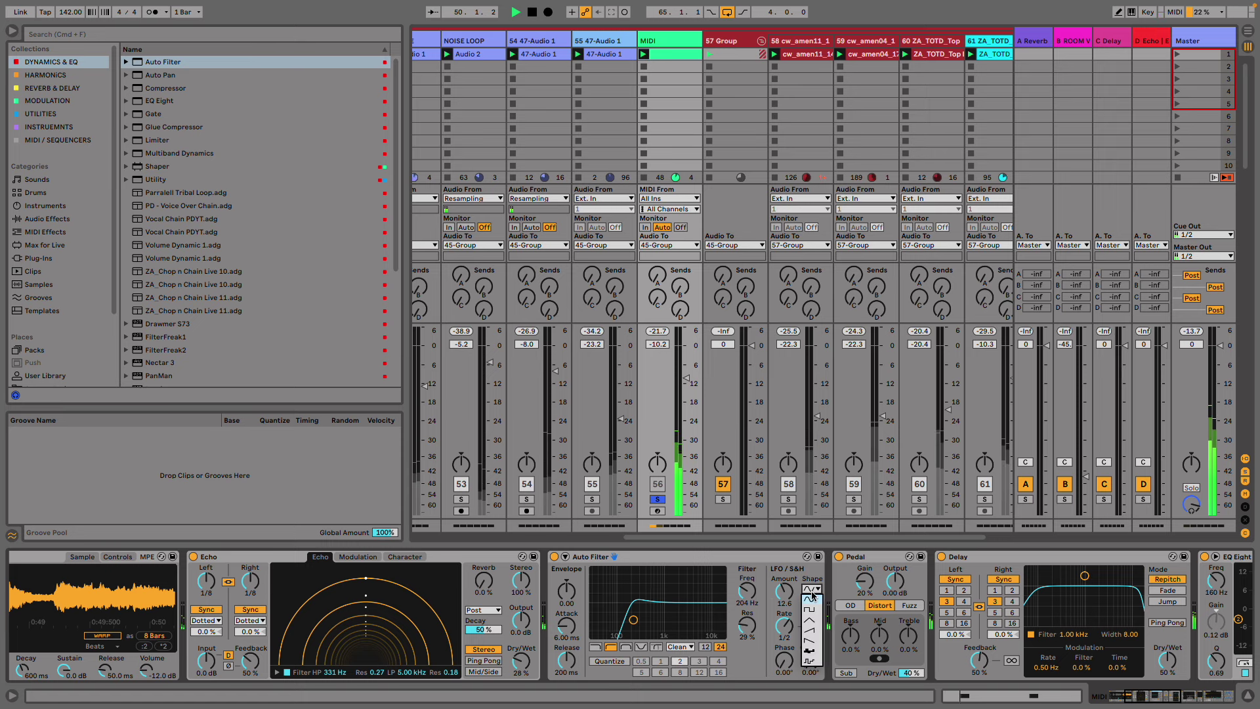
click(817, 631)
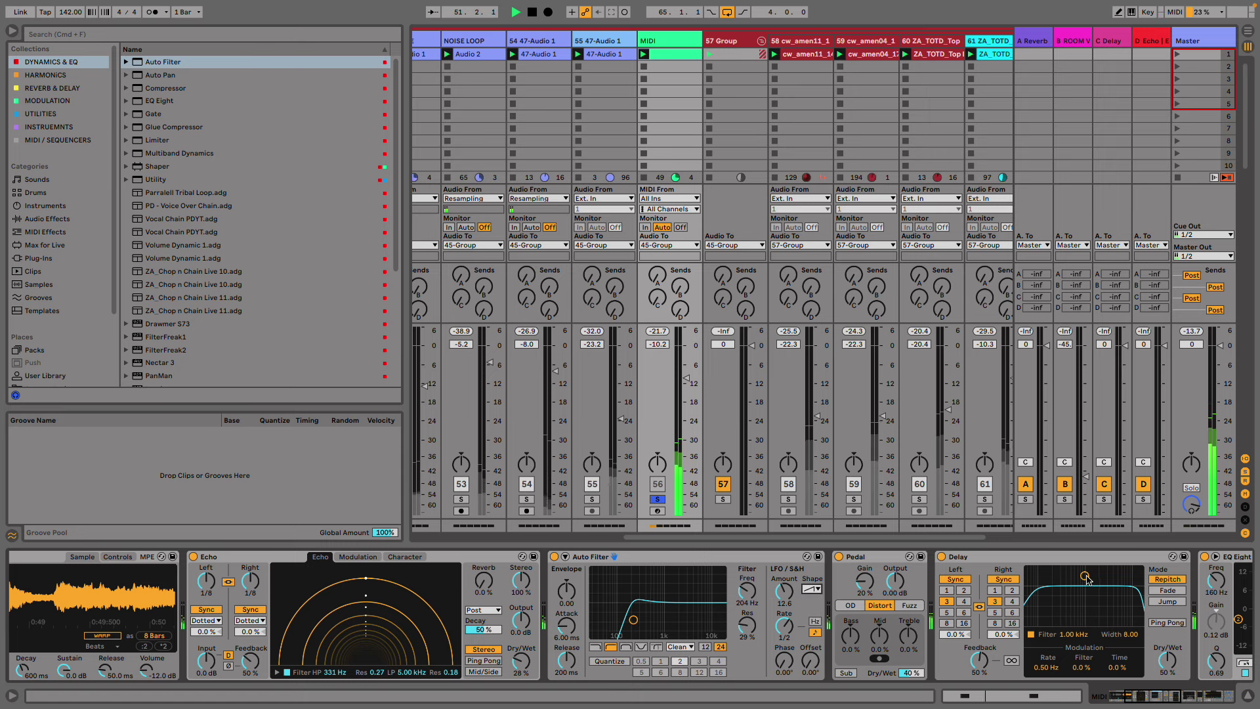
drag(1085, 578, 1088, 594)
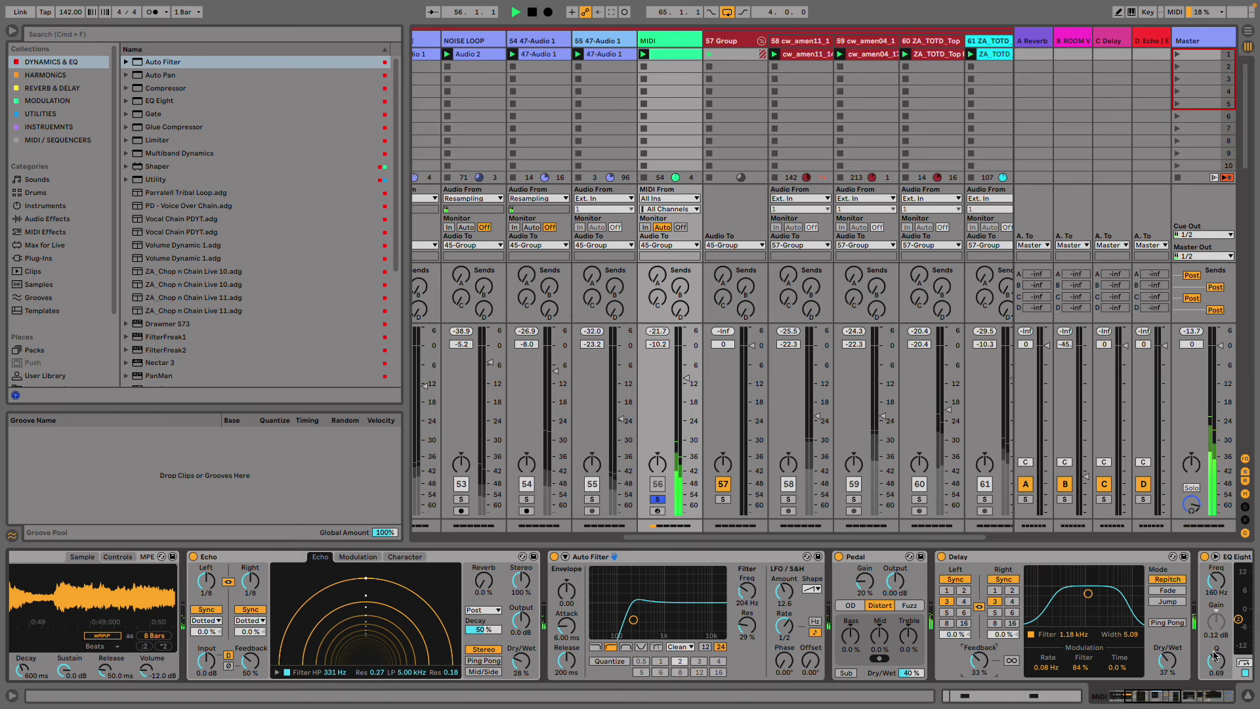
- Switch Hybrid Reverb to convolution-only with the Halls impulse Berliner Hall LR and 4.56 s decay, and set the rack's Chop Amount to 50.4 %
drag(1153, 701, 1234, 697)
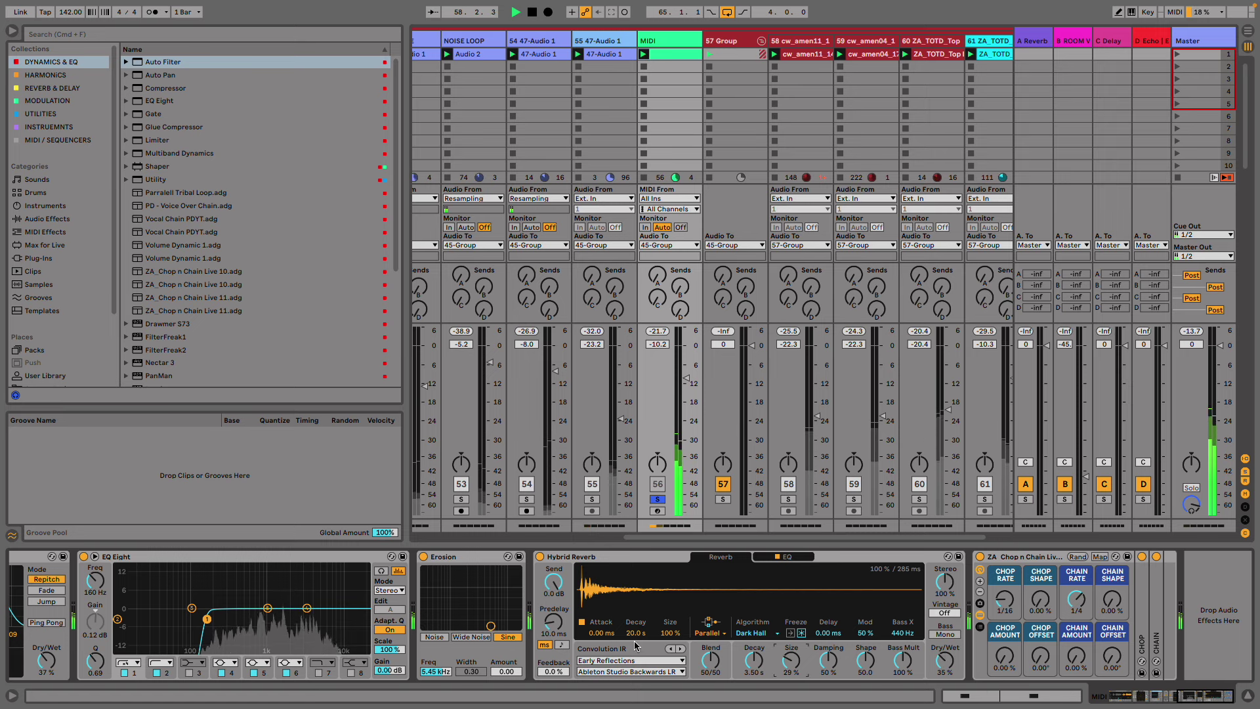
click(630, 661)
click(624, 598)
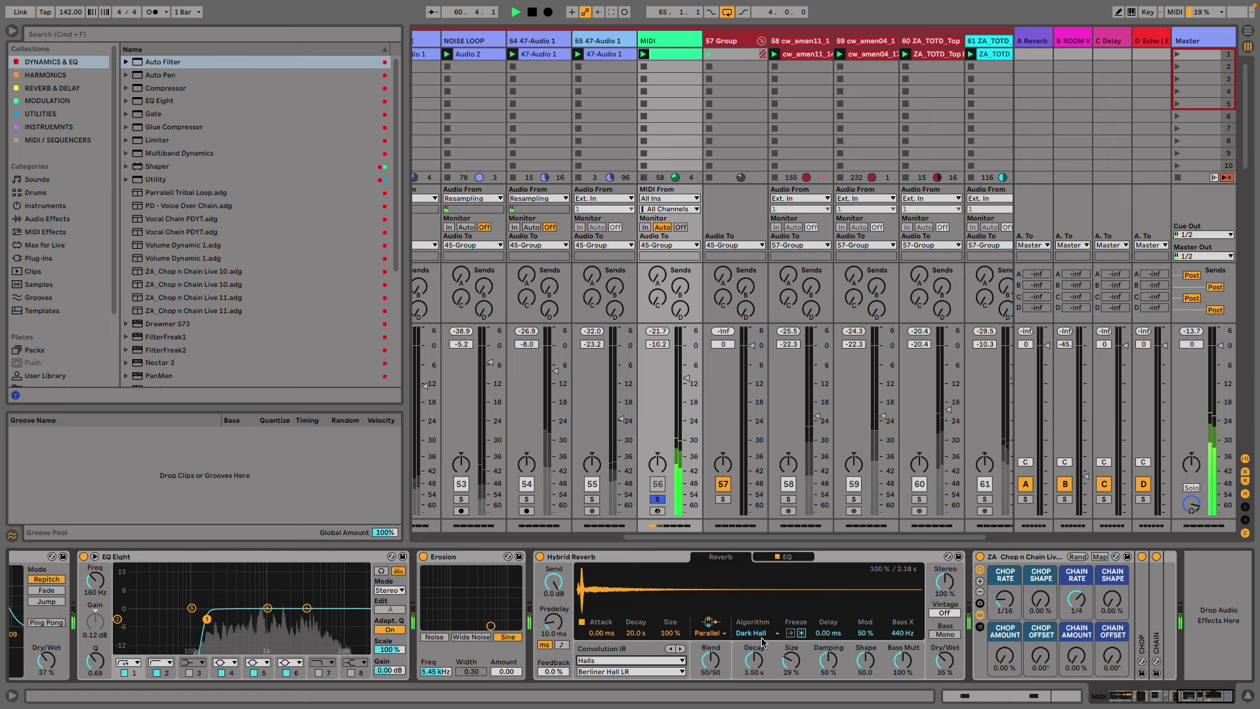
click(714, 632)
click(714, 678)
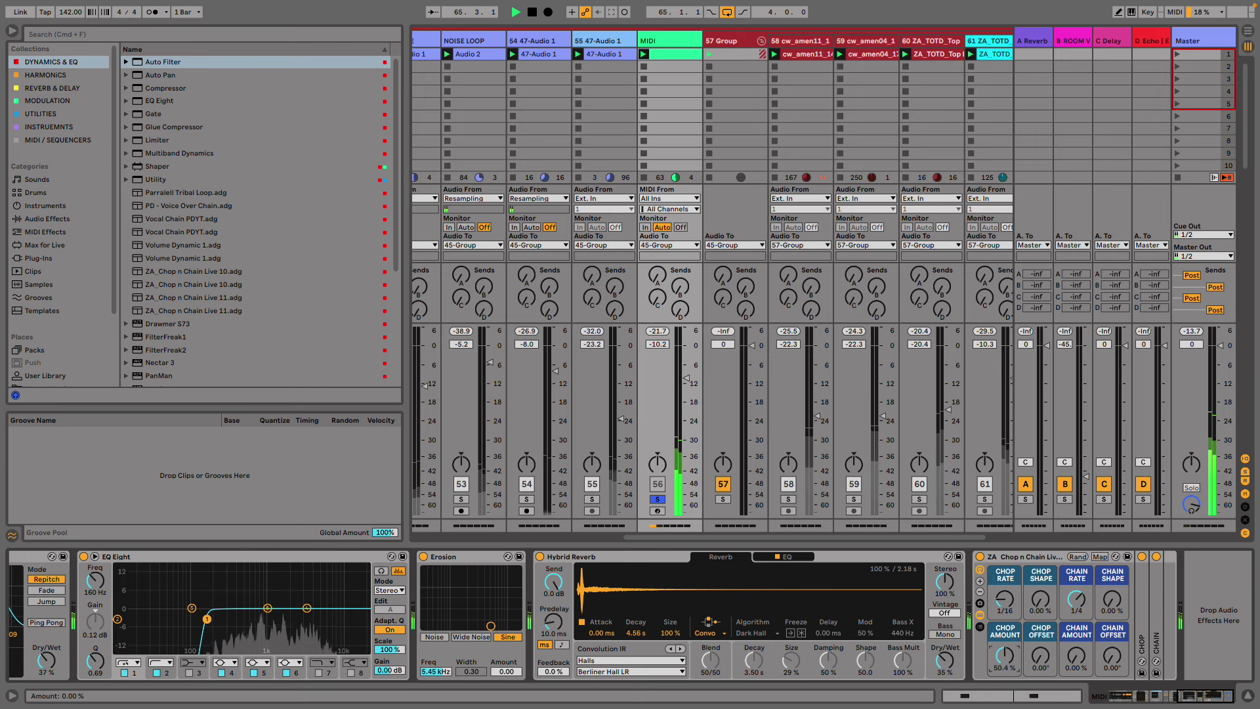
- Set Delay's filter to 1.41 kHz with 57 % feedback, and switch Erosion to Wide Noise at 3.61 kHz with amount 26.8
drag(1185, 697, 1162, 697)
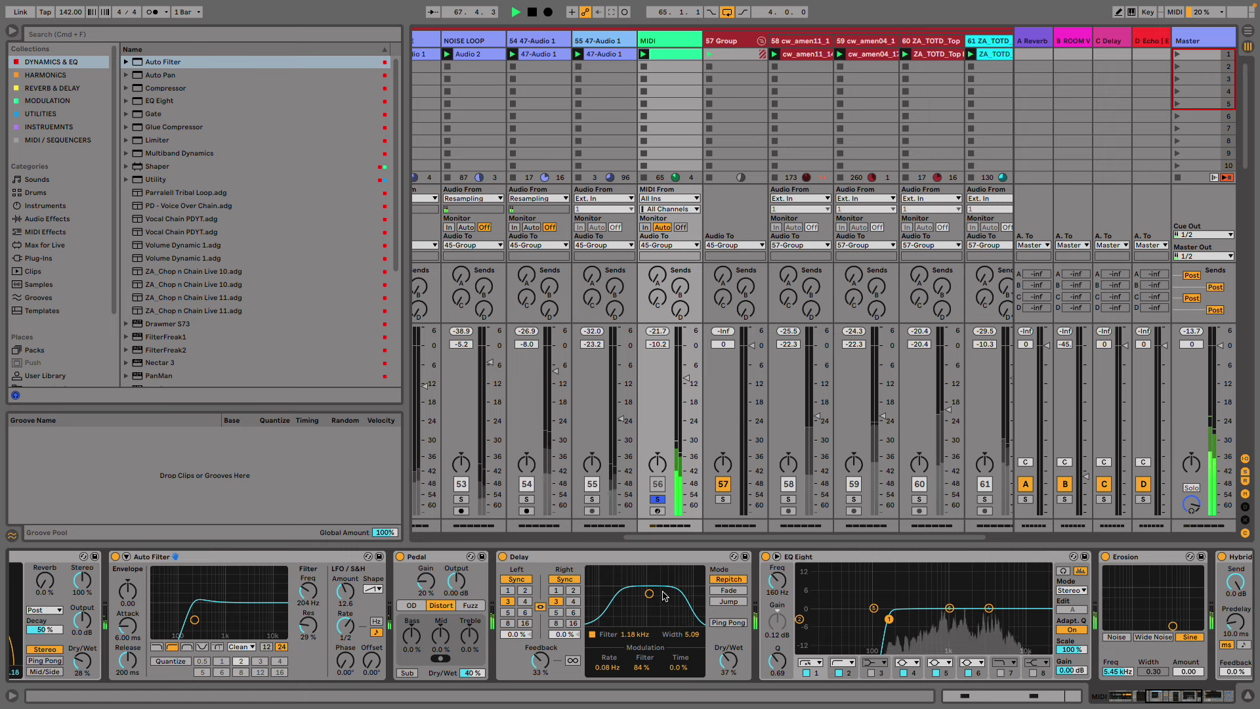
drag(665, 596, 668, 594)
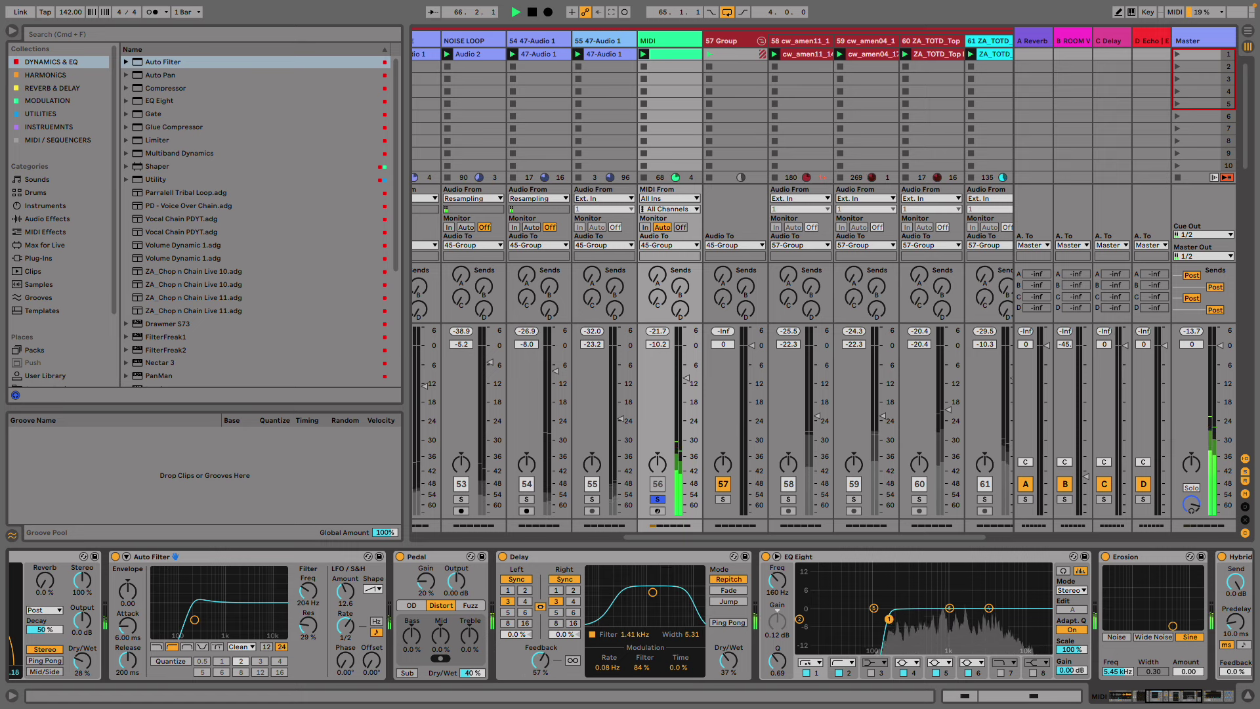
click(1153, 636)
drag(1183, 623, 1180, 615)
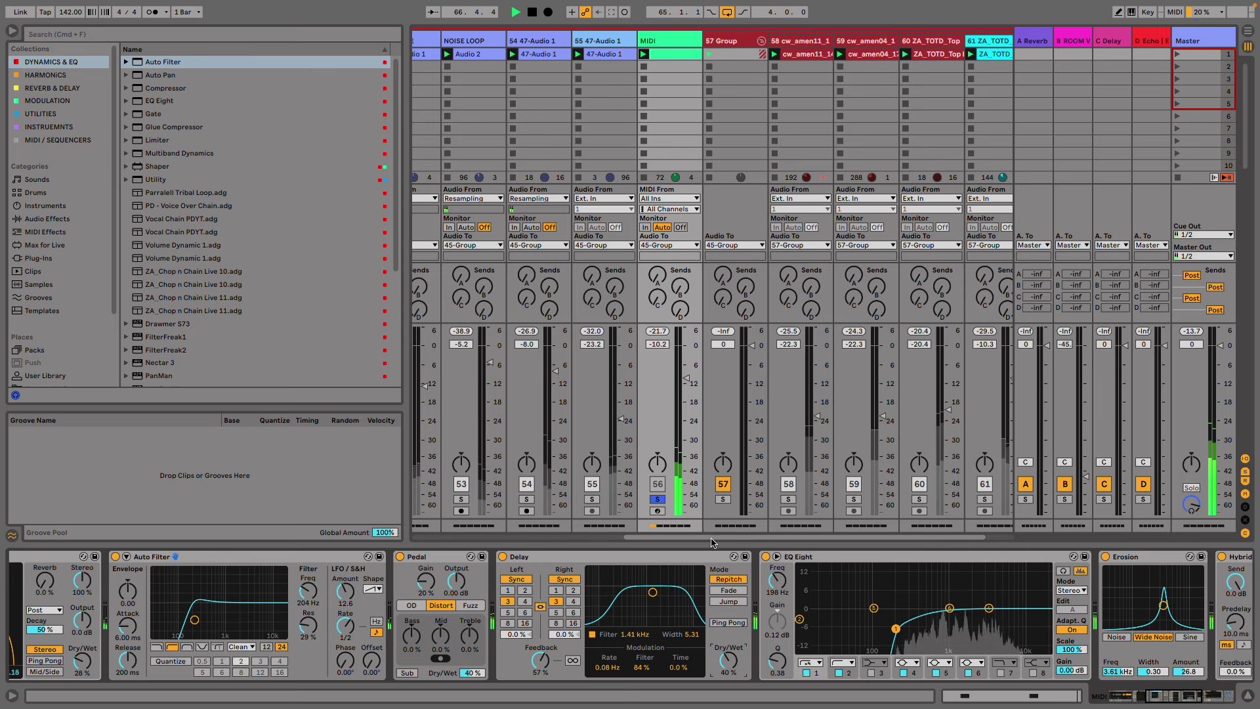
- Solo the KICK, BASS and RIM tracks alongside the MIDI track, and raise the rack's Chain Amount to 75.6 %
scroll(536, 506, left, 10)
click(537, 498)
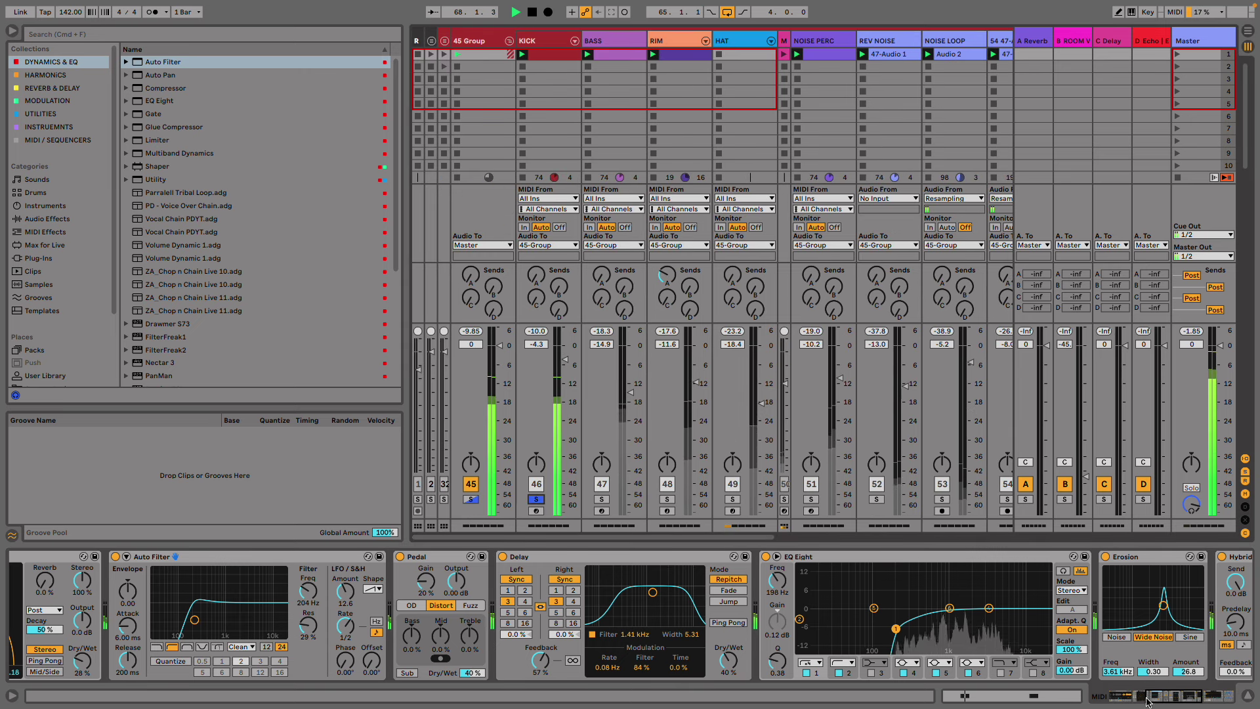
scroll(1250, 666, right, 10)
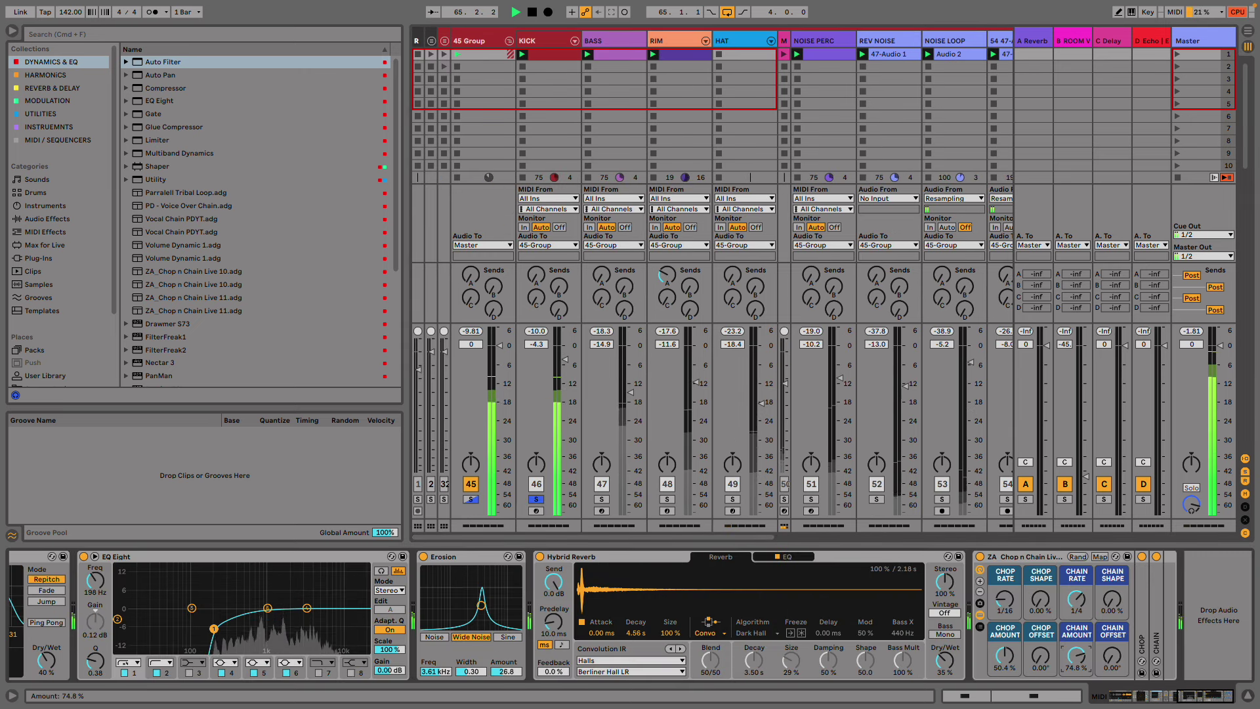
click(600, 500)
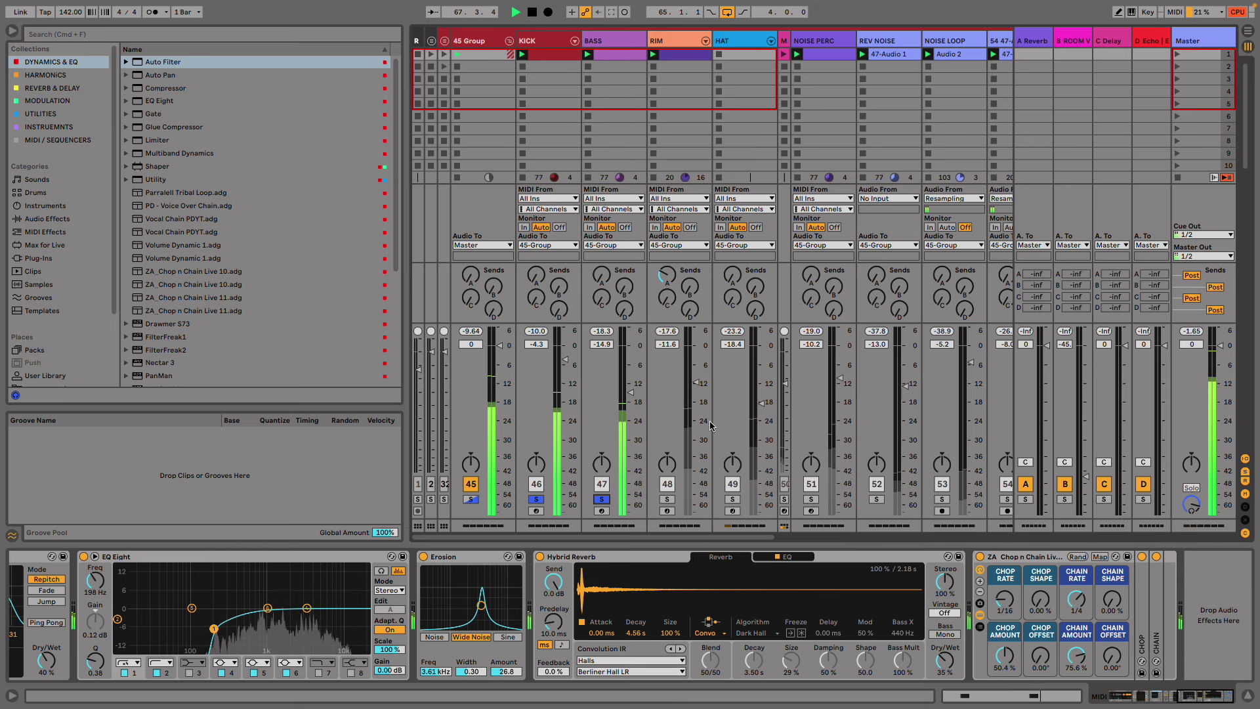
click(667, 499)
- Balance the MIDI track at -4.5 dB and ZA_TOTD Atm at -15.5 dB with the 57 Group soloed, clear the solos and mute MIDI
click(72, 62)
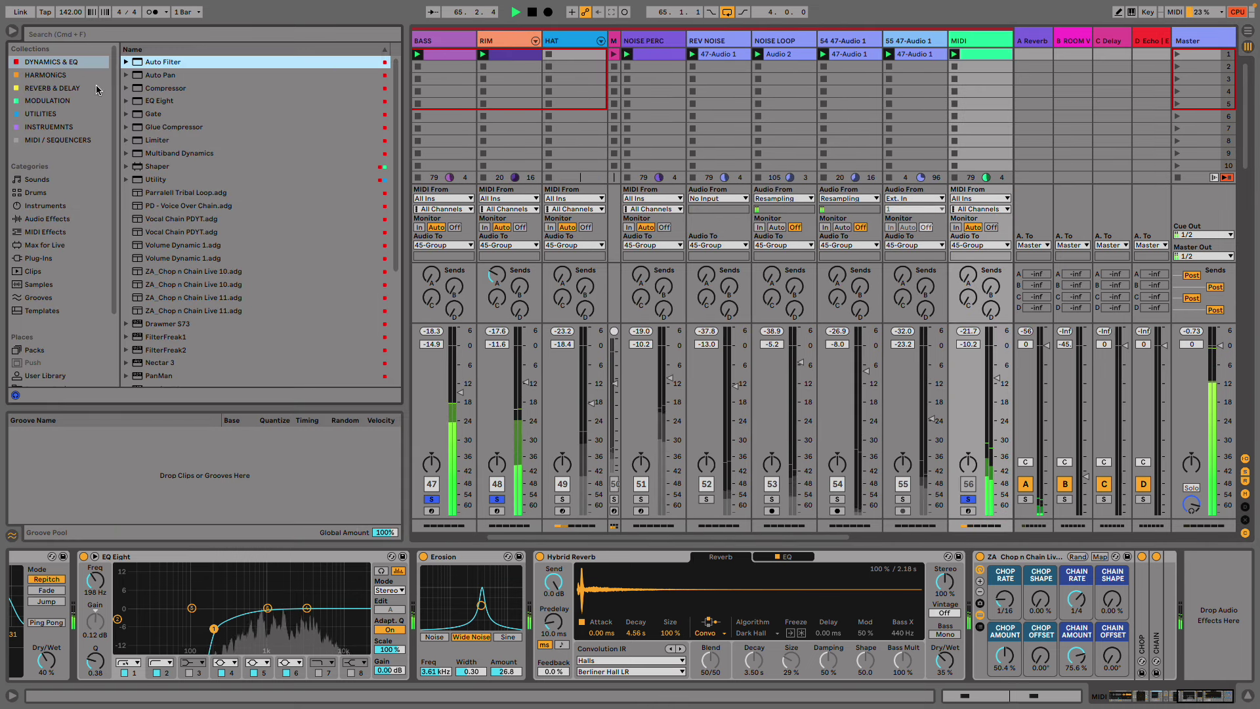
click(12, 31)
drag(622, 385, 621, 371)
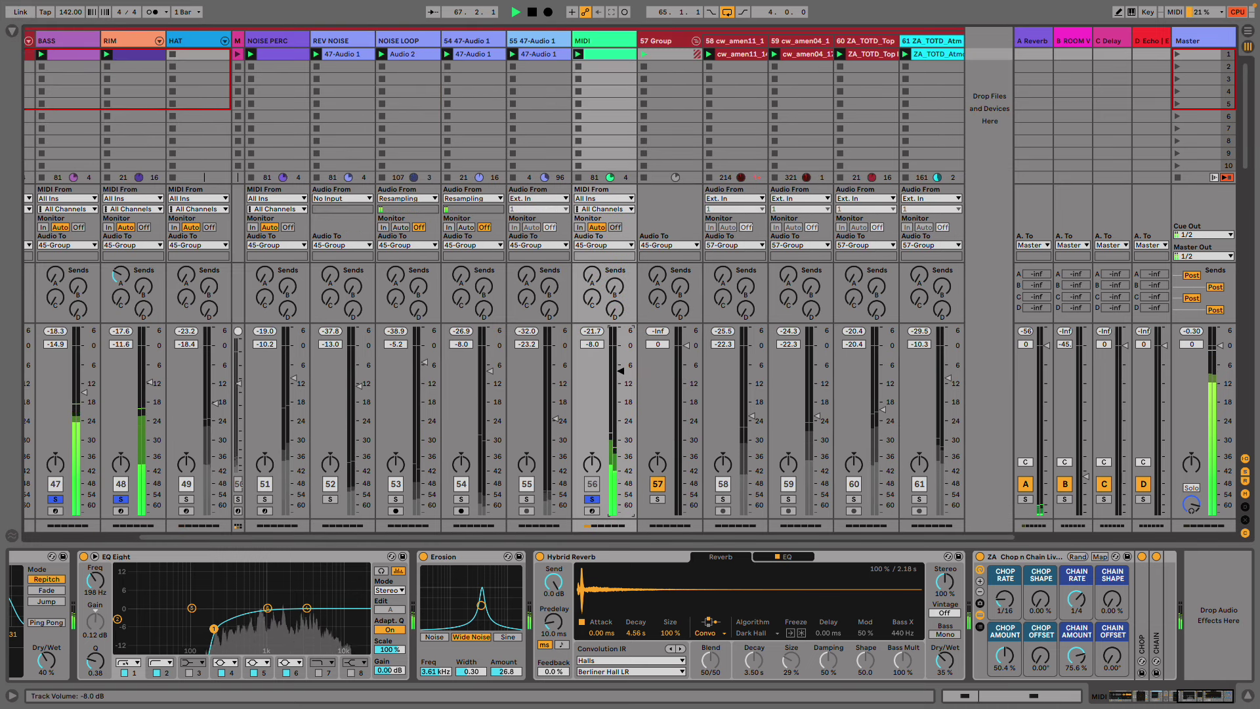
click(657, 498)
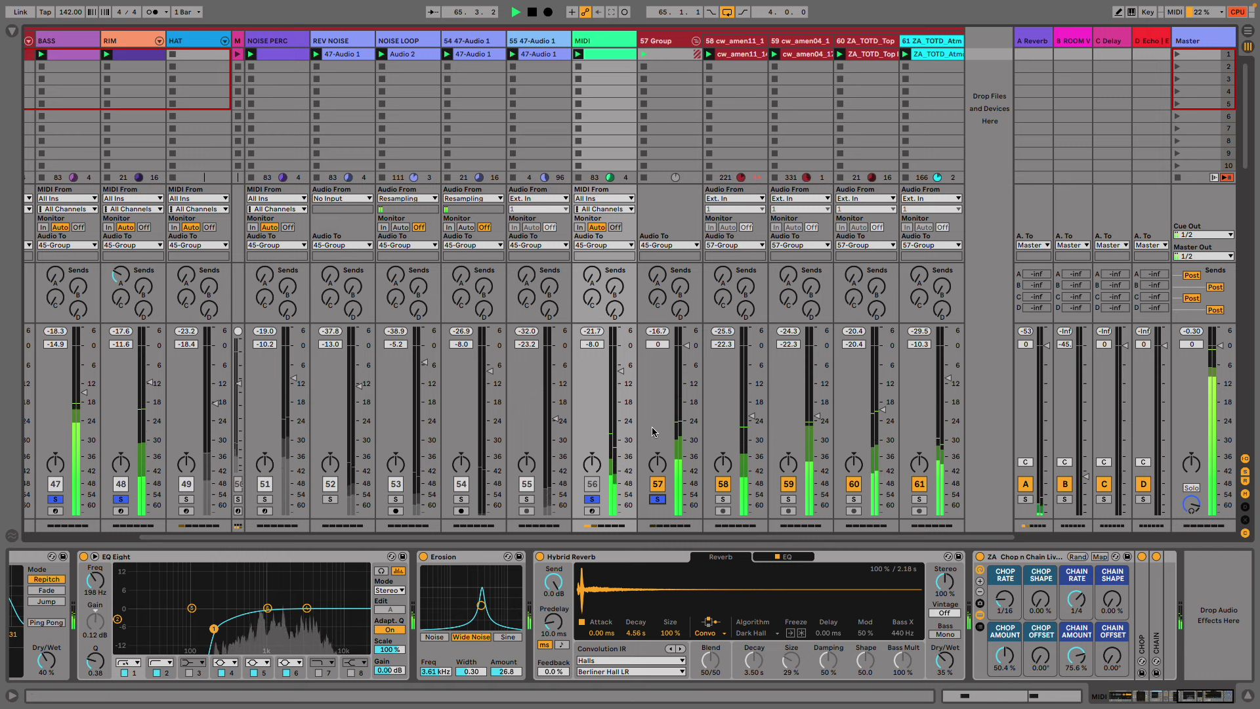
drag(621, 371, 621, 371)
drag(948, 378, 948, 394)
click(606, 367)
drag(608, 369, 608, 367)
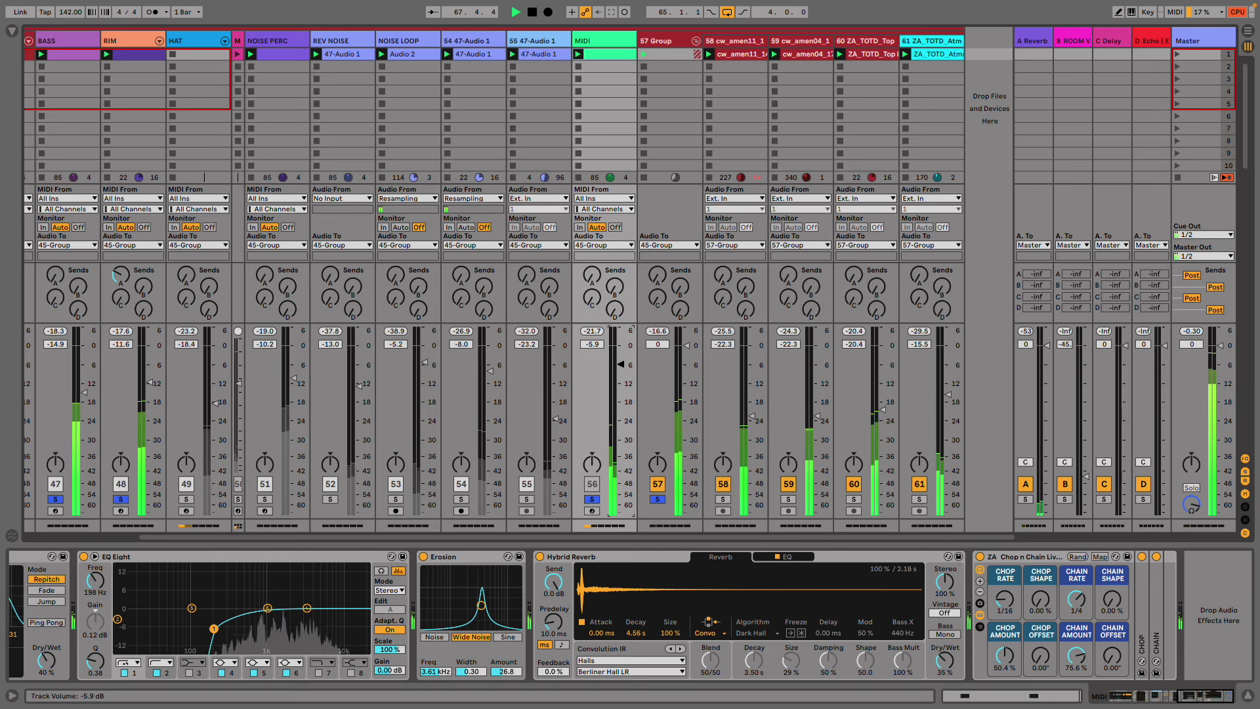
click(591, 499)
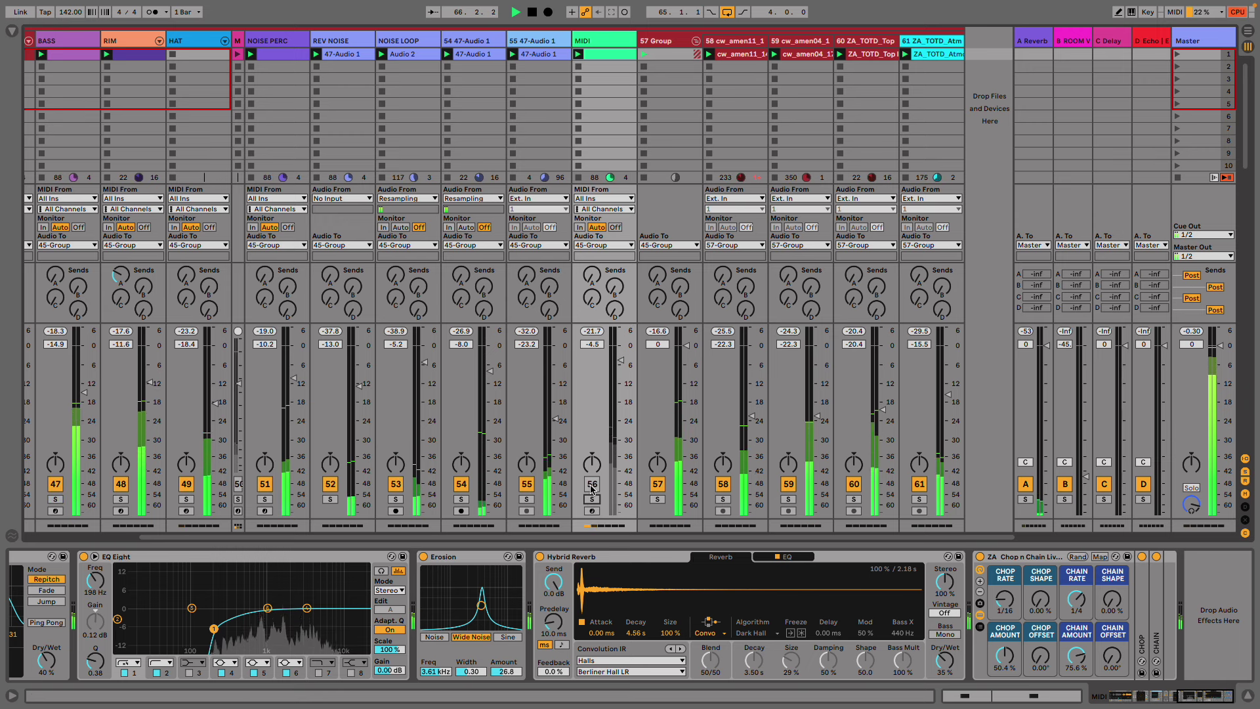
- Group the tracks from NOISE PERC through 55 47-Audio 1 and name the group NOISYSTUFF
click(269, 41)
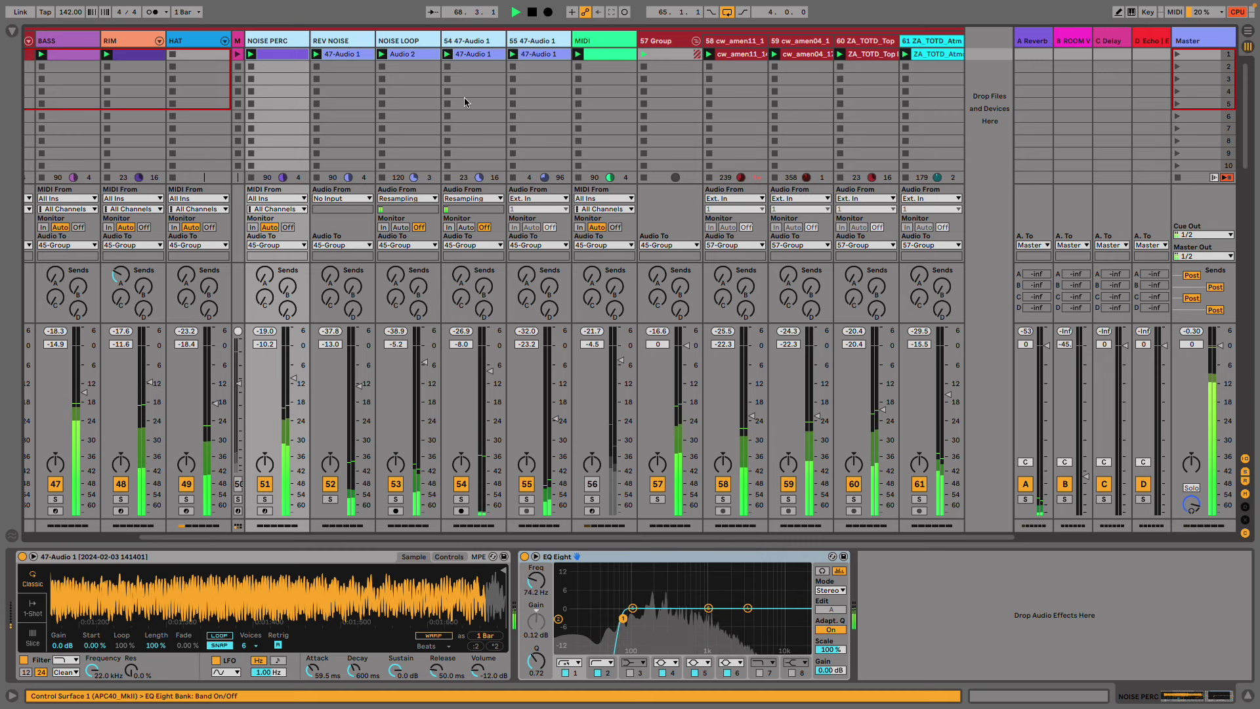
key(ctrl+g)
key(ctrl+r)
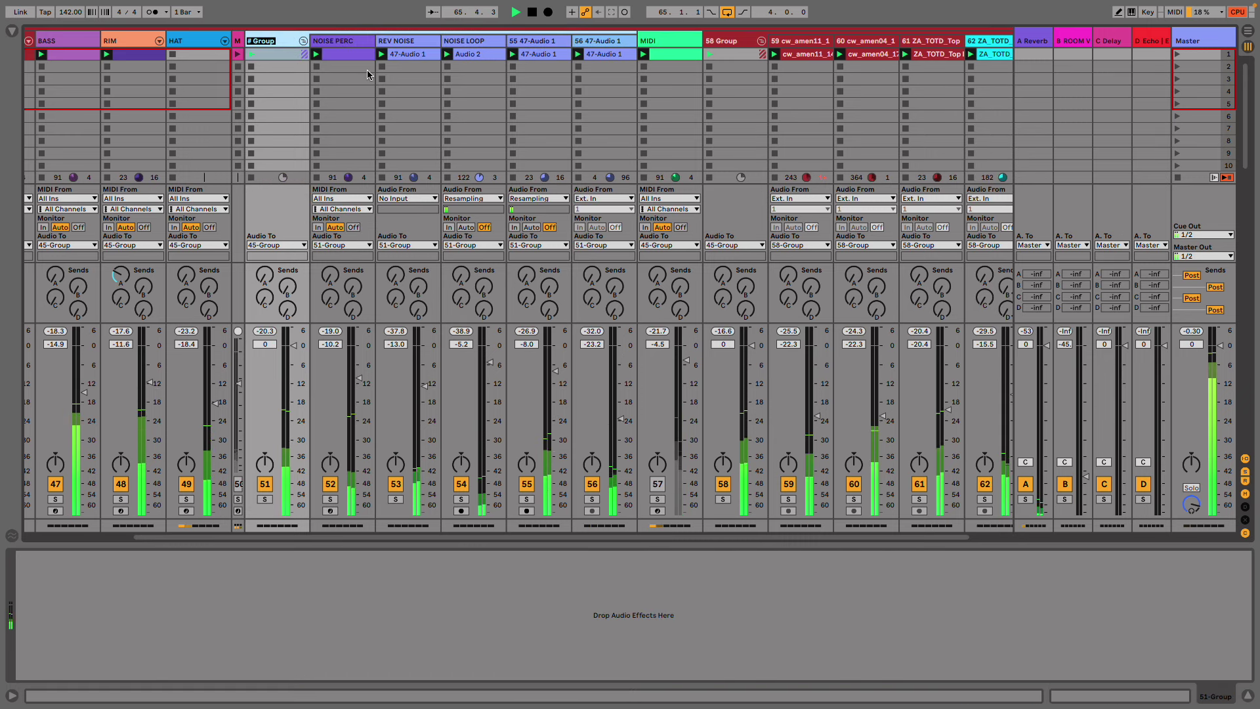
text(NOIS)
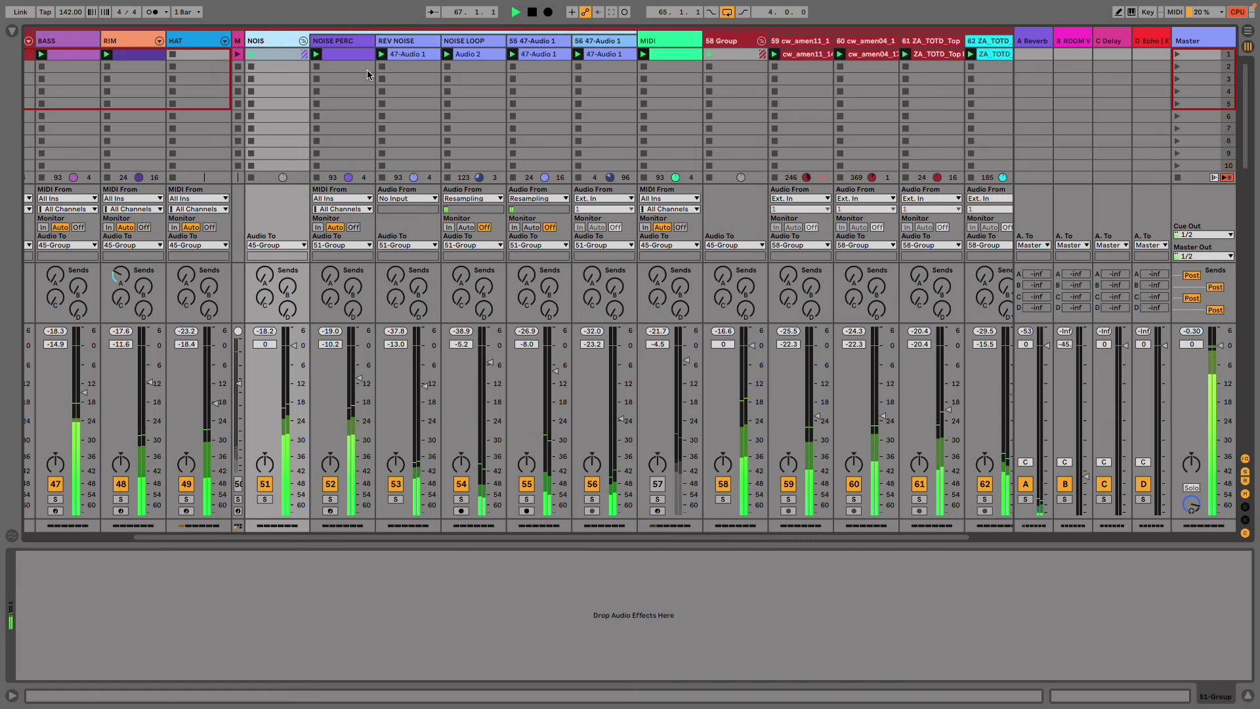
text(YS)
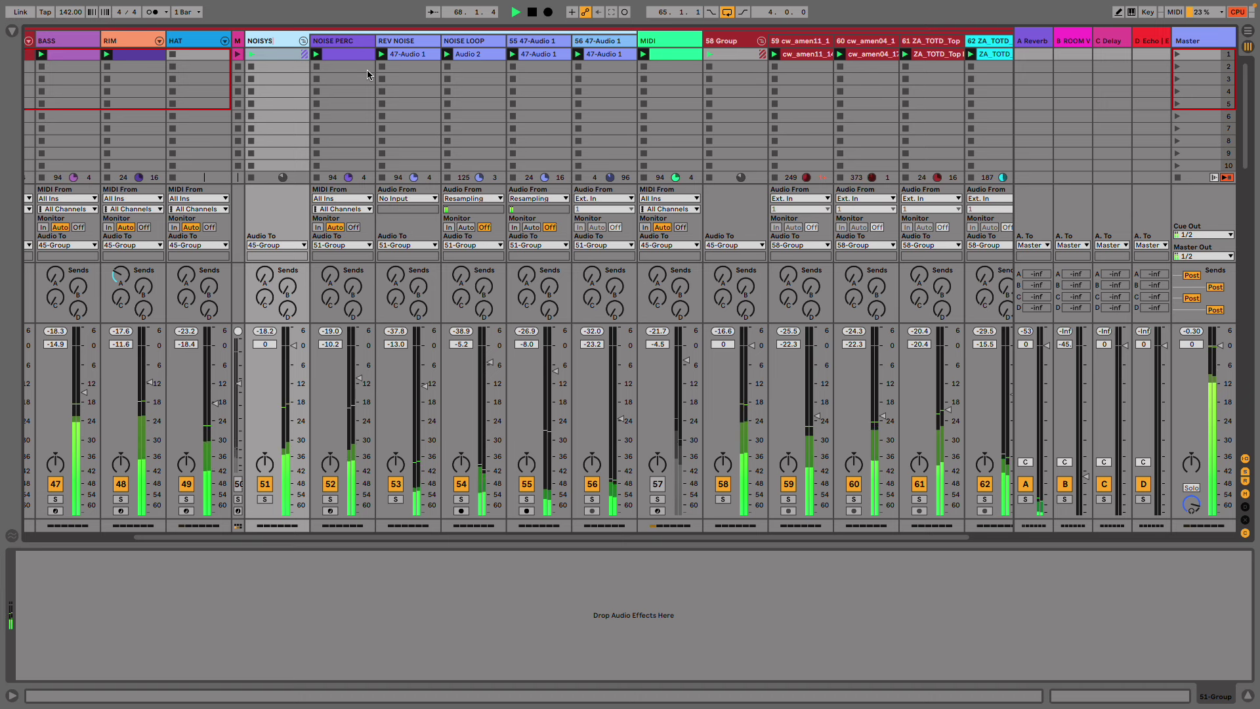
text(TUFF)
key(Return)
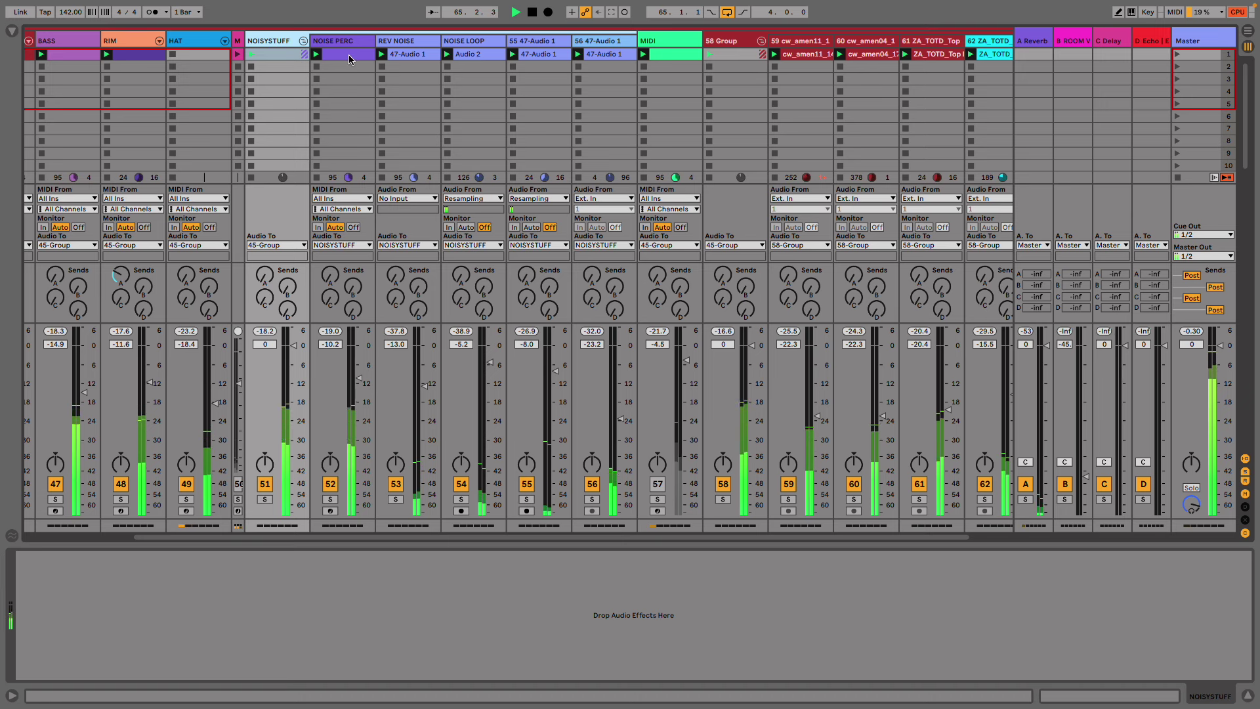
- Lower NOISE PERC to about -12.5 dB, raise its EQ Eight low cut, and collapse the NOISYSTUFF group
click(348, 54)
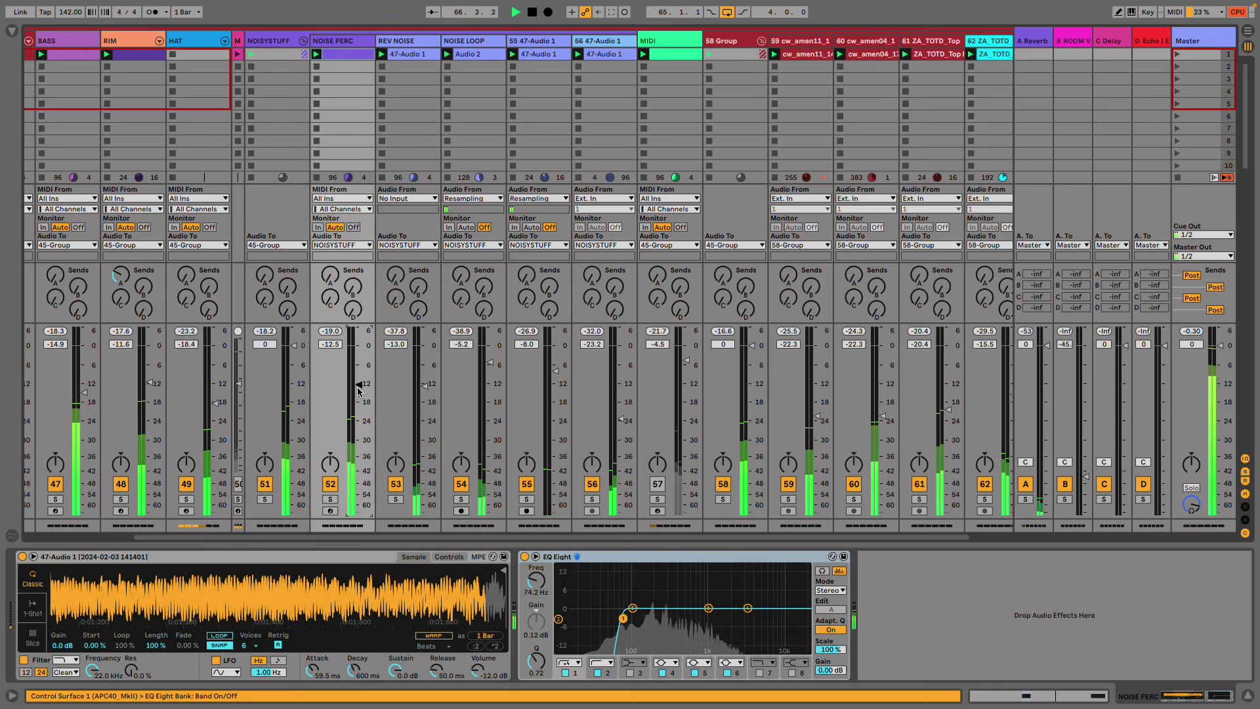
drag(623, 618, 647, 619)
click(303, 41)
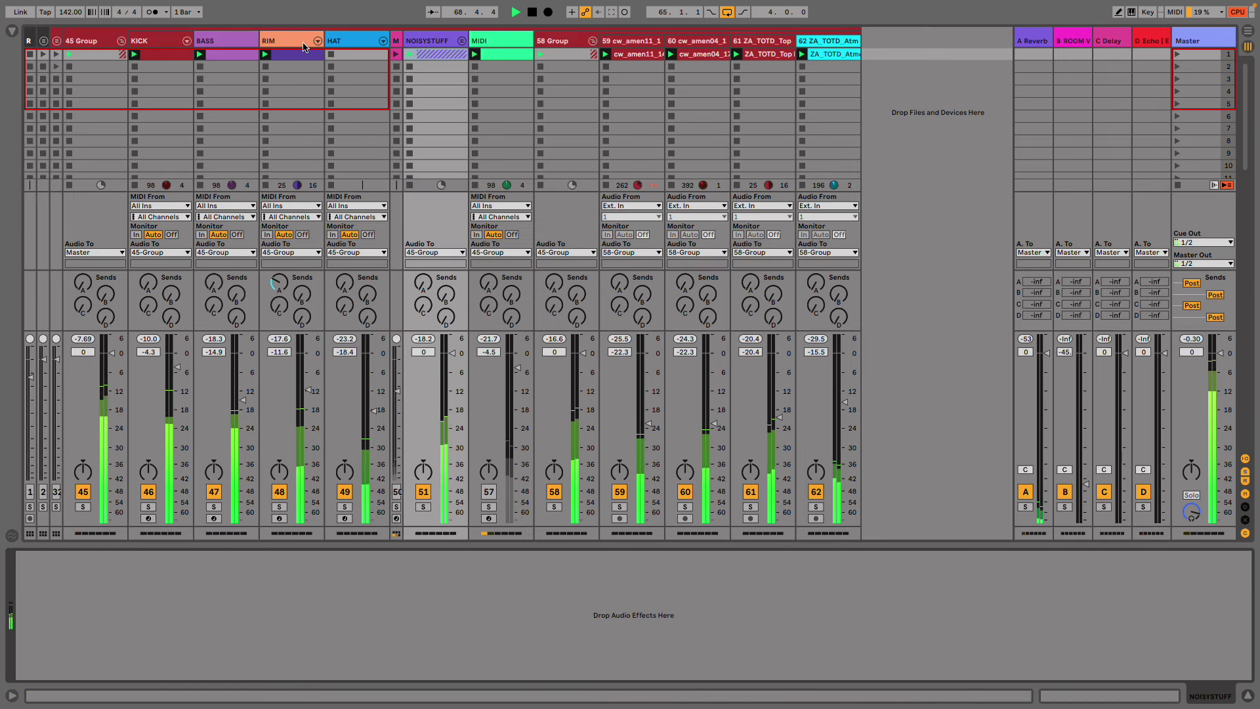
- Rename the MIDI track as VOX HIT and insert Saturator directly after Hybrid Reverb in its effect chain
click(494, 48)
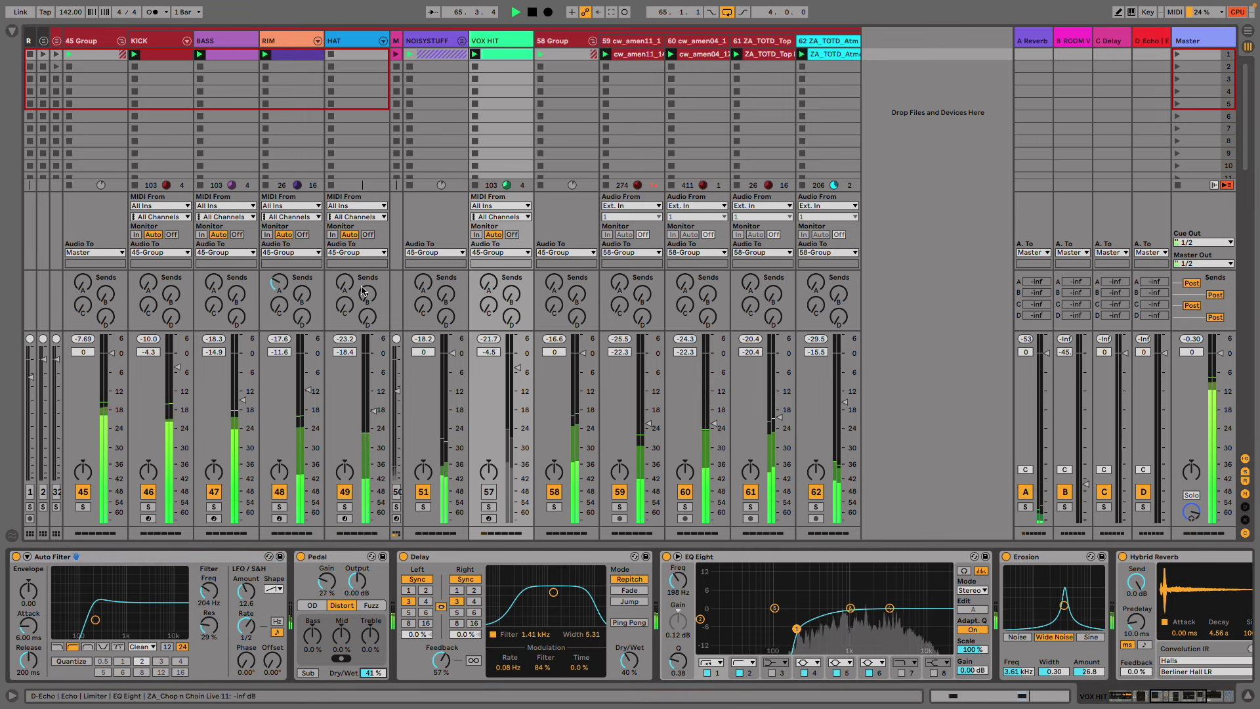
click(12, 31)
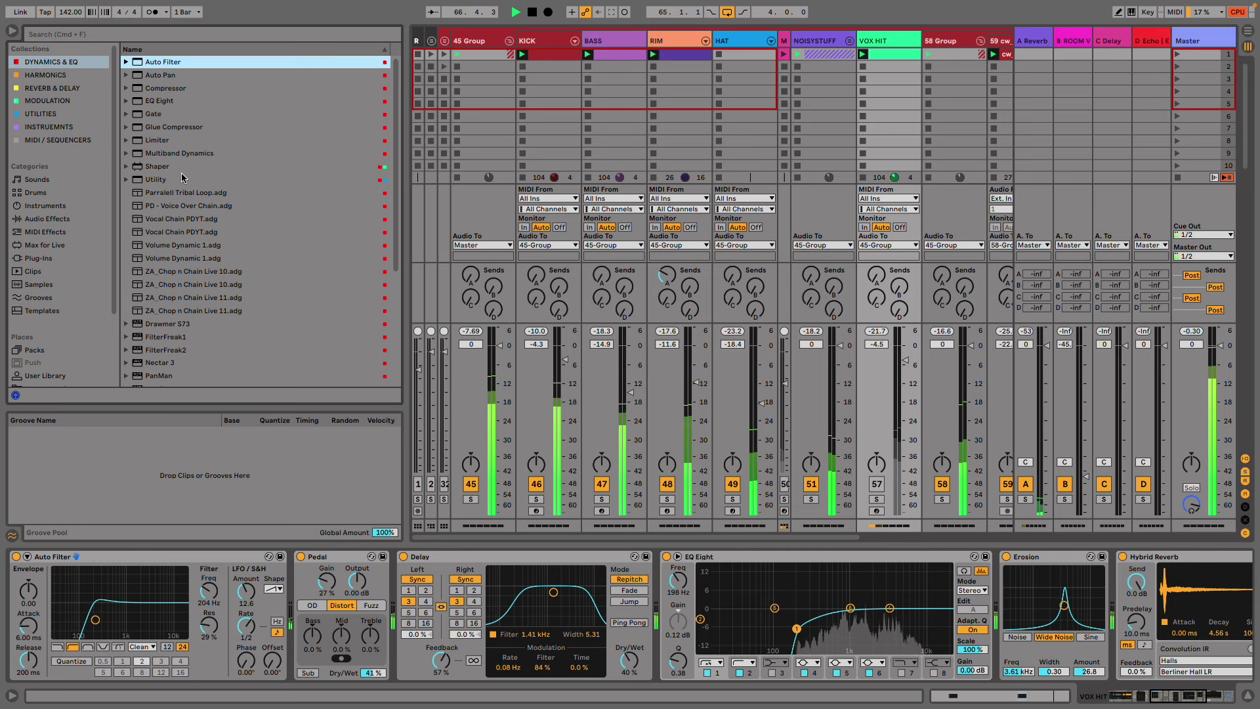
click(56, 78)
mouse_move(166, 192)
mouse_down()
mouse_move(1155, 623)
mouse_move(1122, 632)
mouse_move(1226, 640)
mouse_move(1036, 612)
mouse_move(1051, 633)
mouse_up()
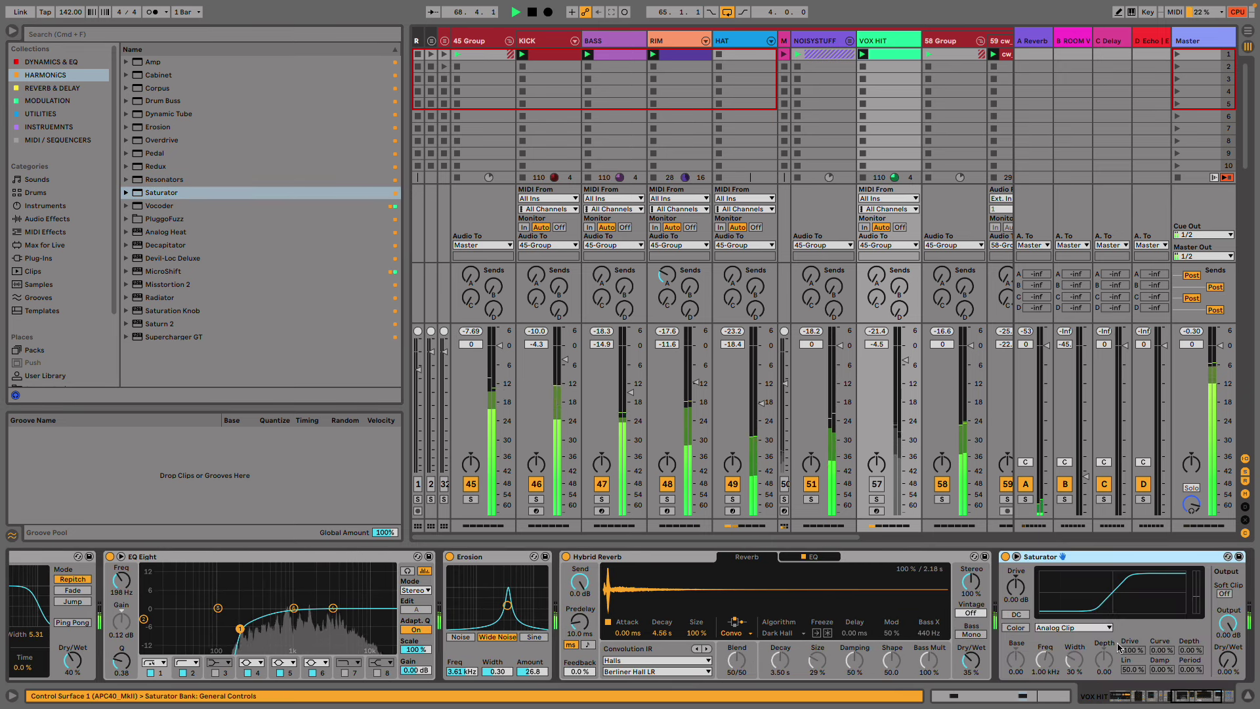
- Set Saturator to Hard Curve with 19.4 dB drive, -10.0 dB output and 19 % Dry/Wet, and unmute the VOX HIT track
click(1074, 627)
click(1056, 669)
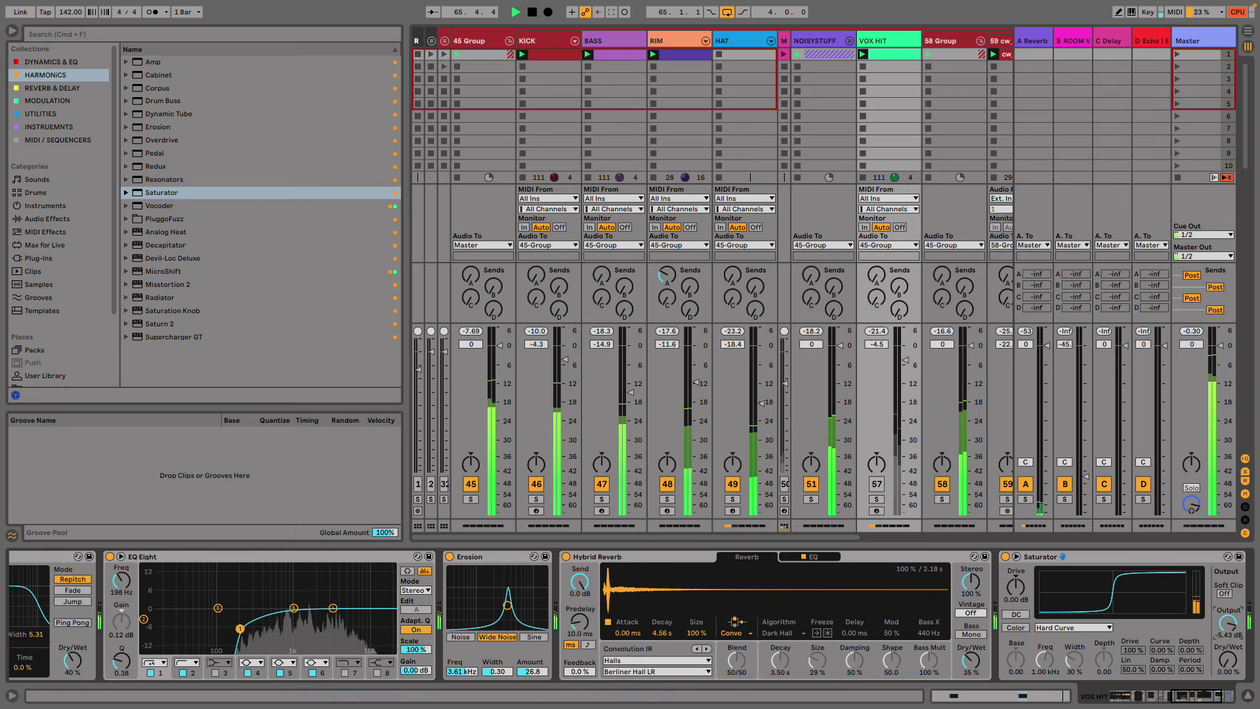
drag(1015, 586, 1016, 550)
drag(1228, 659, 1228, 616)
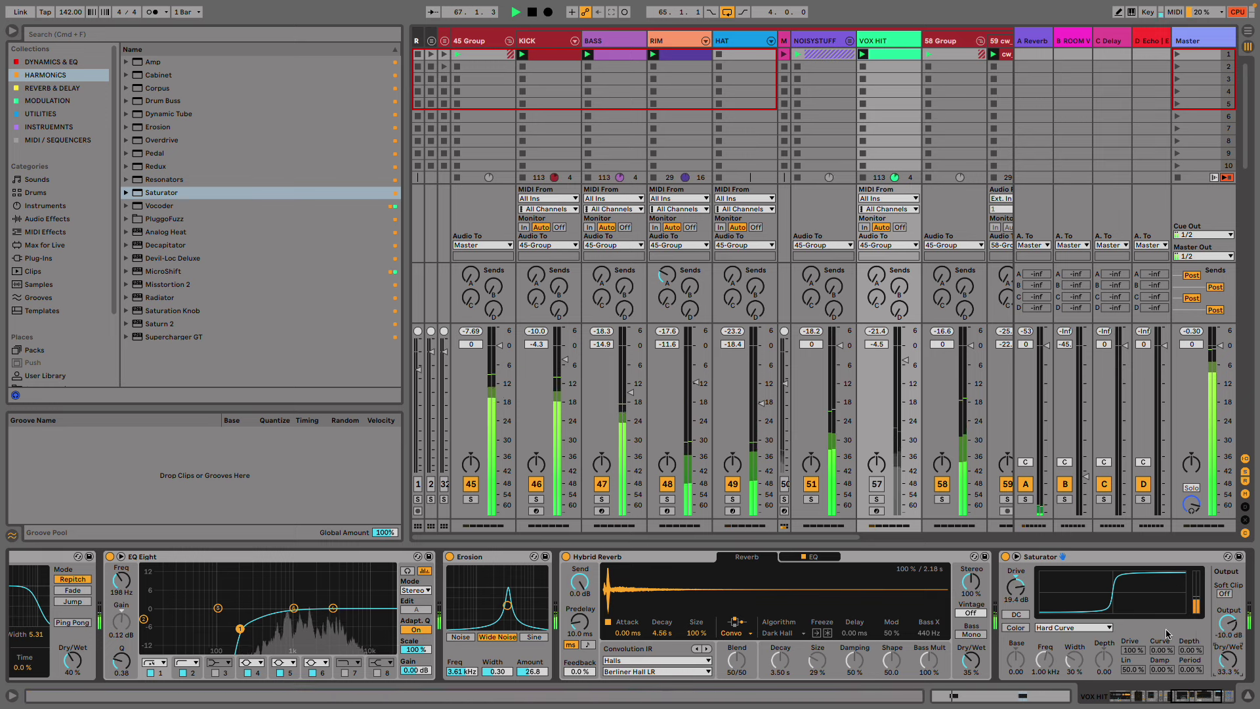
click(876, 484)
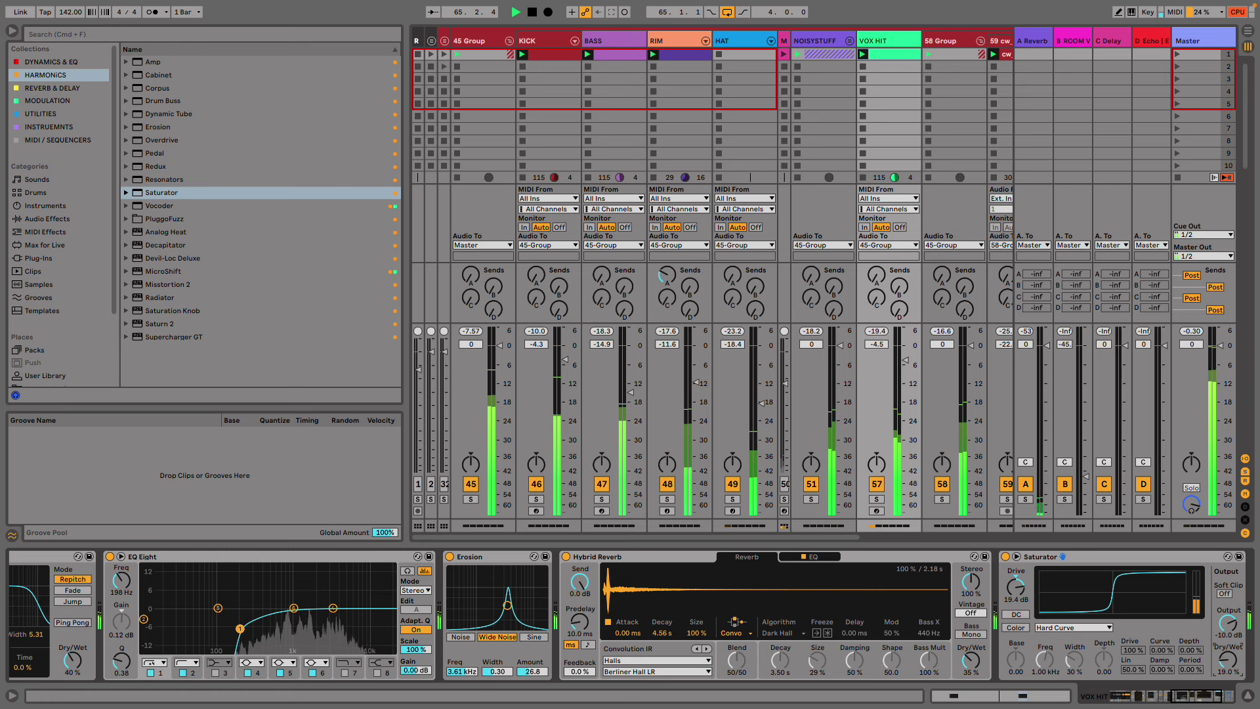
- Insert Compressor at the end of the VOX HIT effect chain and set its sidechain input to the KICK track
click(1175, 701)
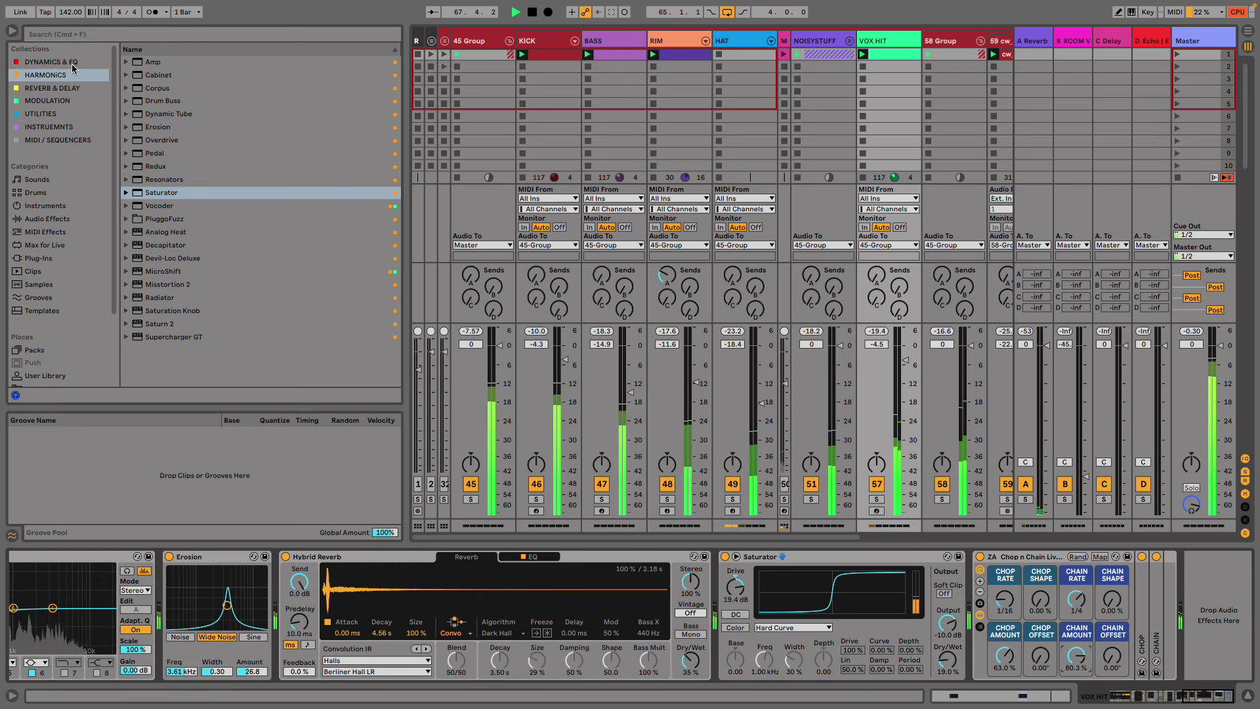
click(45, 62)
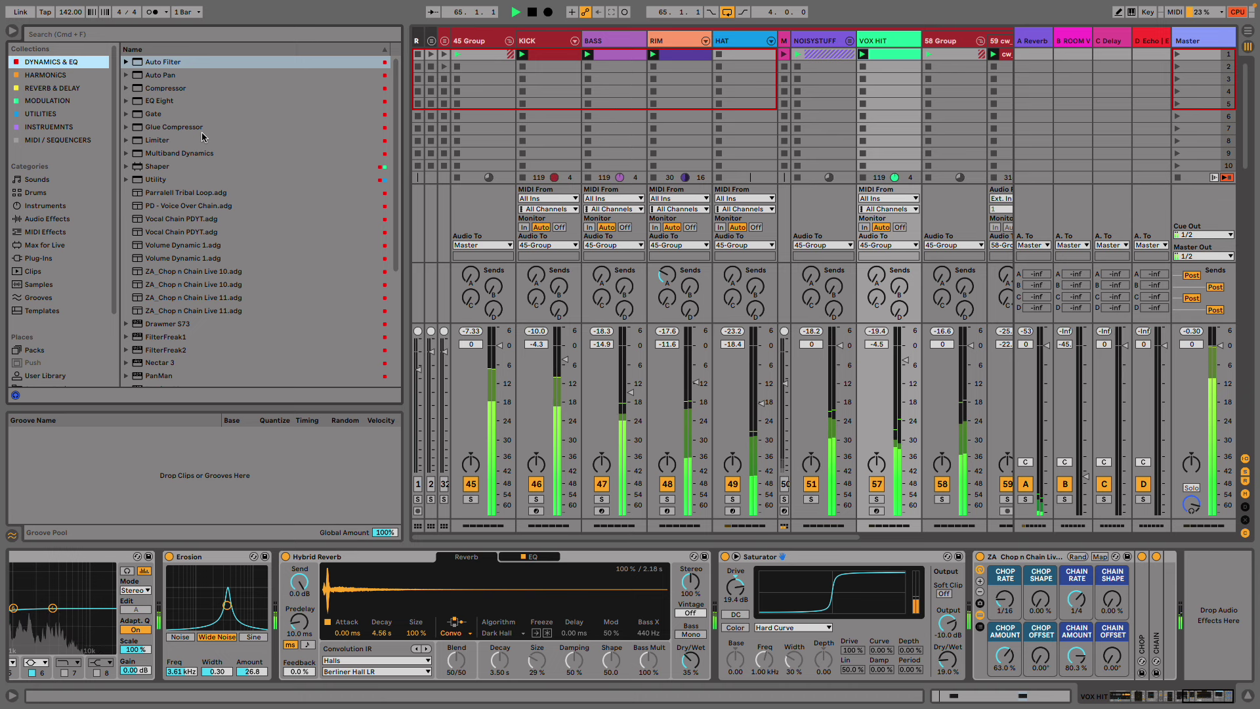
click(190, 88)
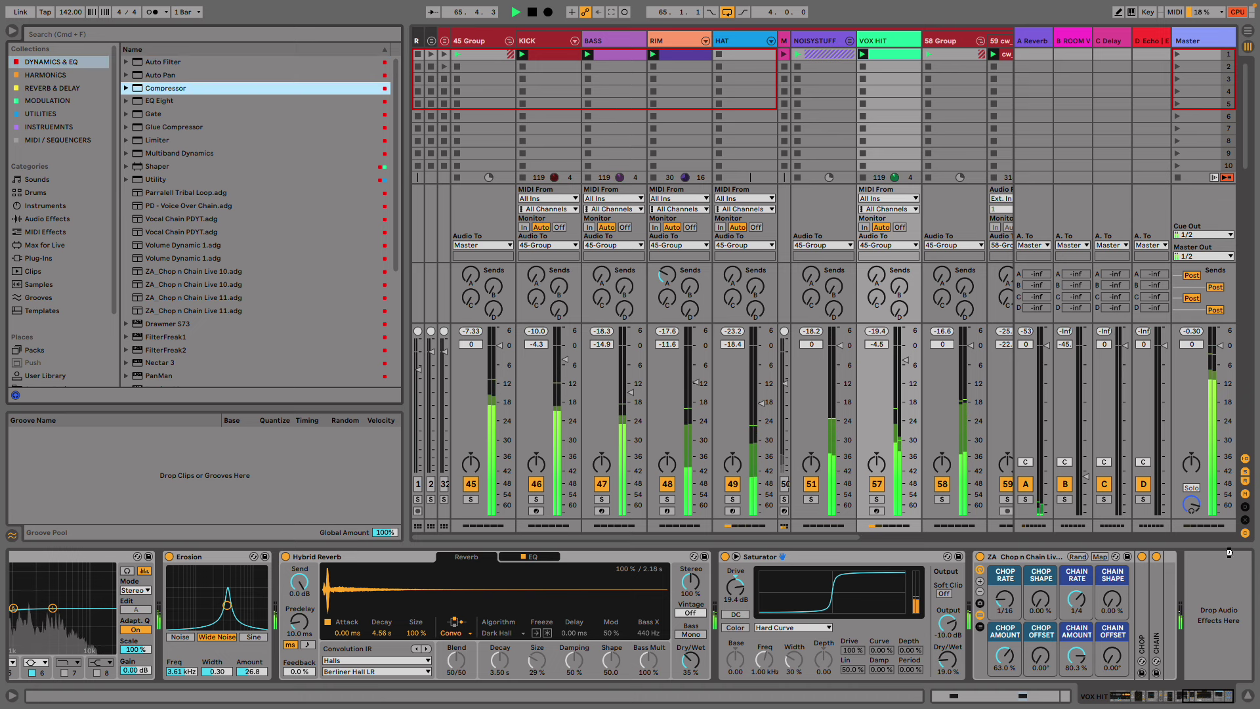
drag(1184, 632, 1181, 630)
click(977, 590)
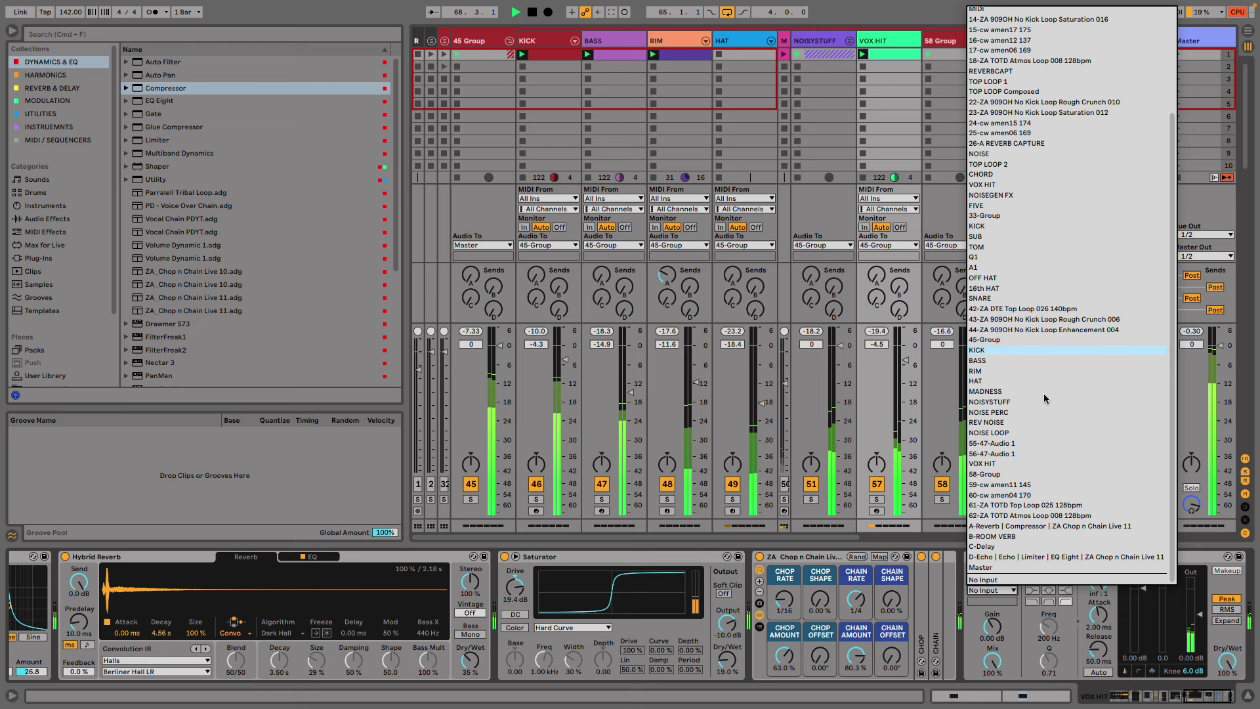
click(977, 350)
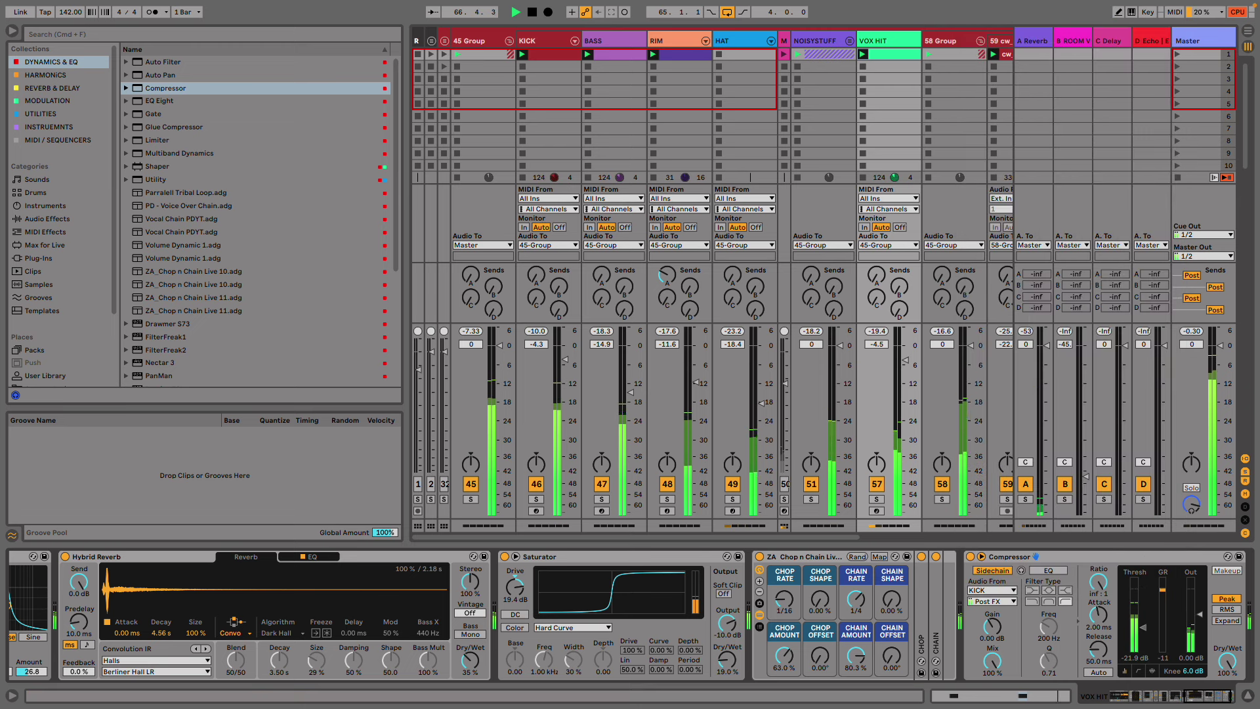
- Set the filter circuit type of Auto Filter in the VOX HIT chain to SMP
drag(1208, 696, 1056, 689)
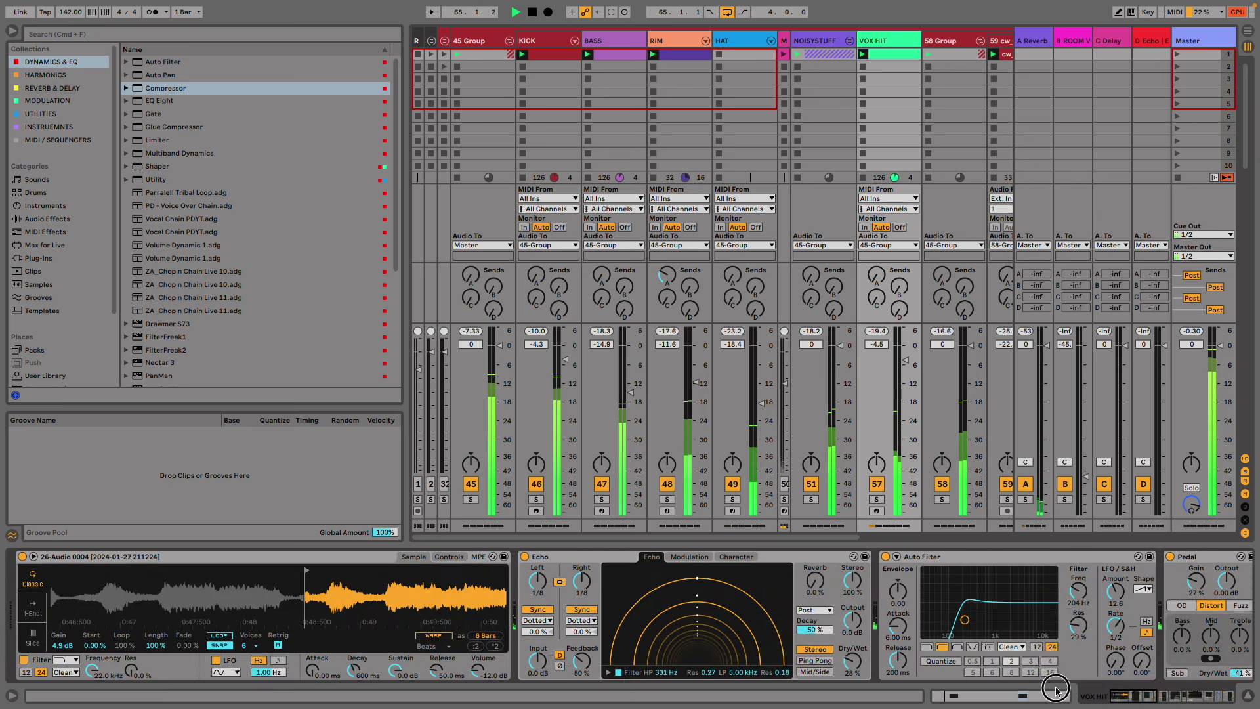
drag(864, 660, 863, 665)
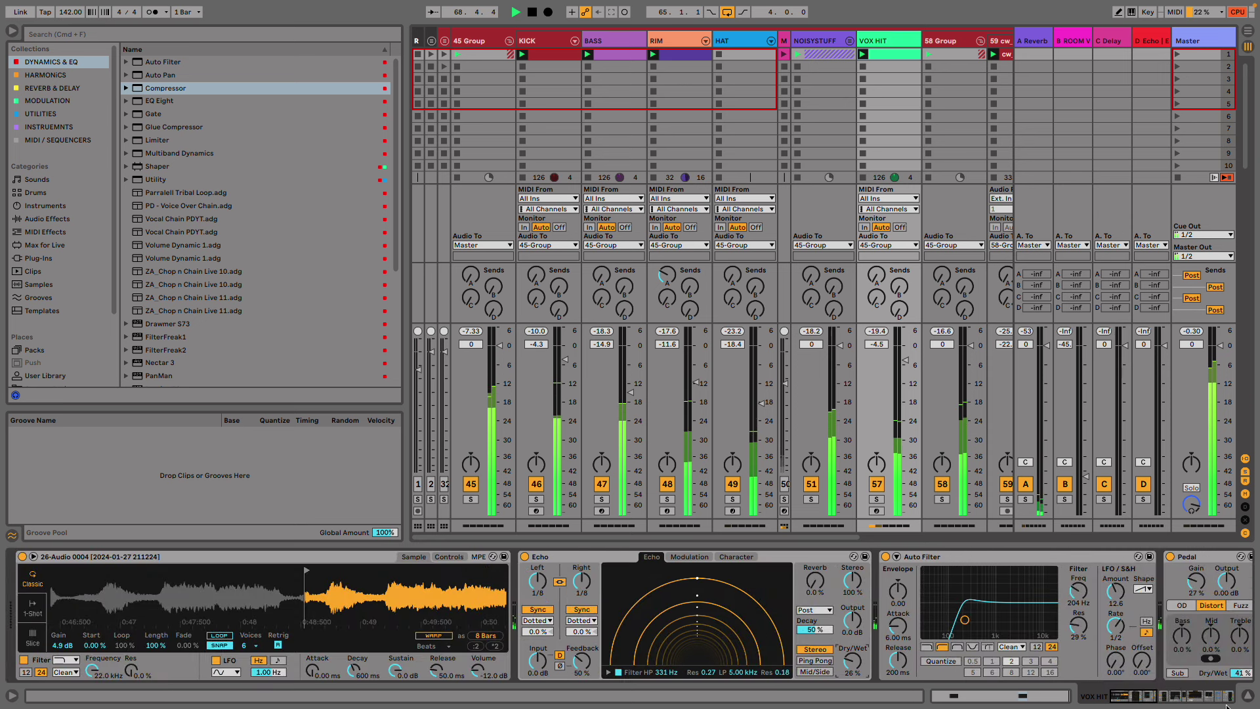
click(928, 558)
click(1011, 646)
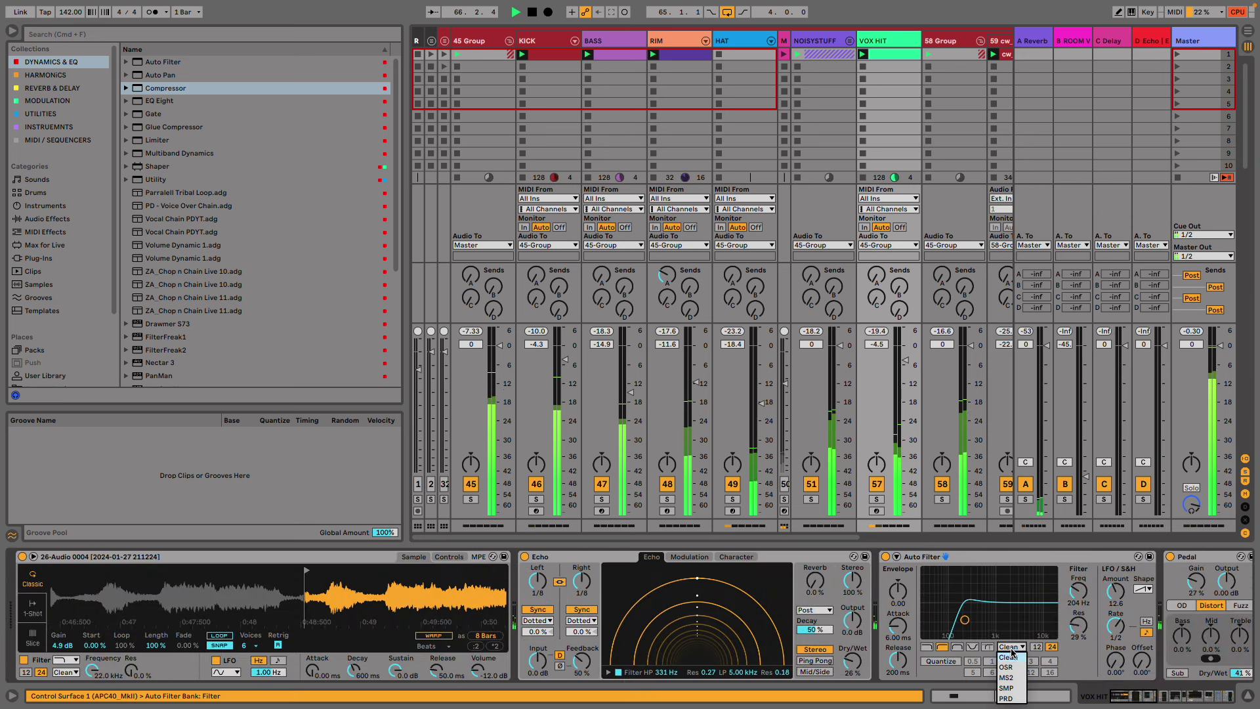
click(1007, 688)
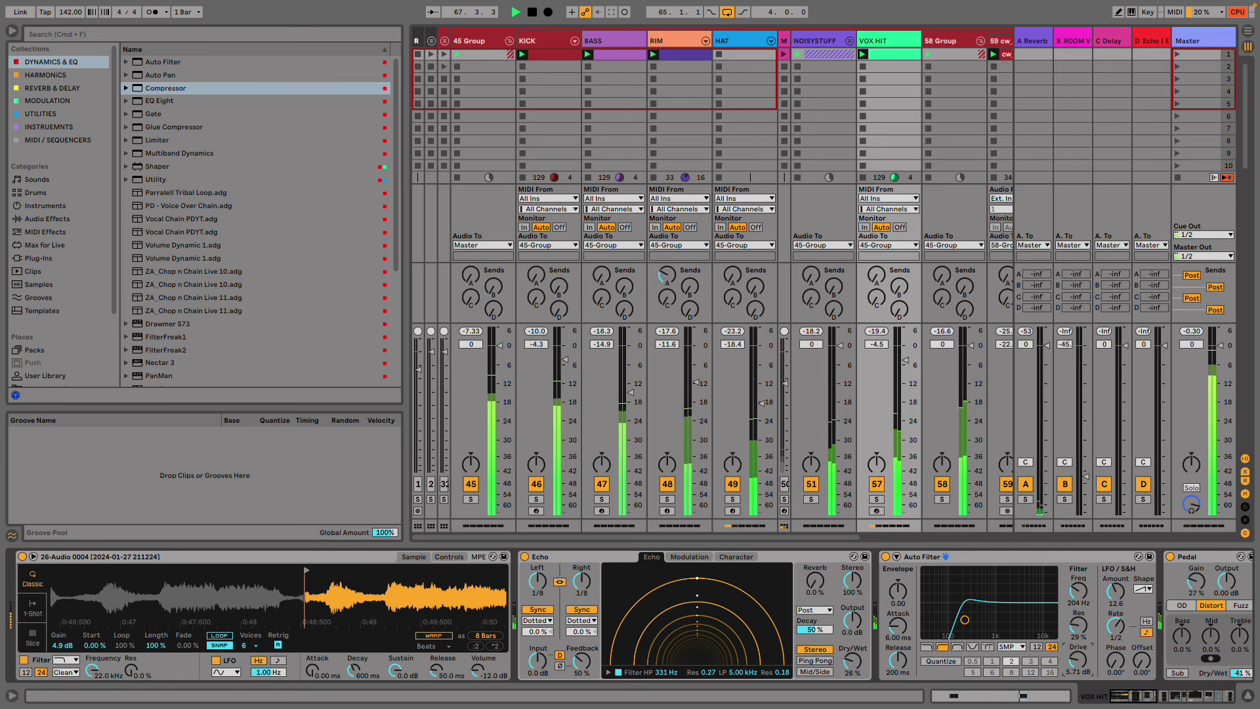
- Set Delay to 63 % feedback and 29 % Dry/Wet, and narrow its filter to 1.64 kHz with width 2.74
drag(1153, 695, 1192, 696)
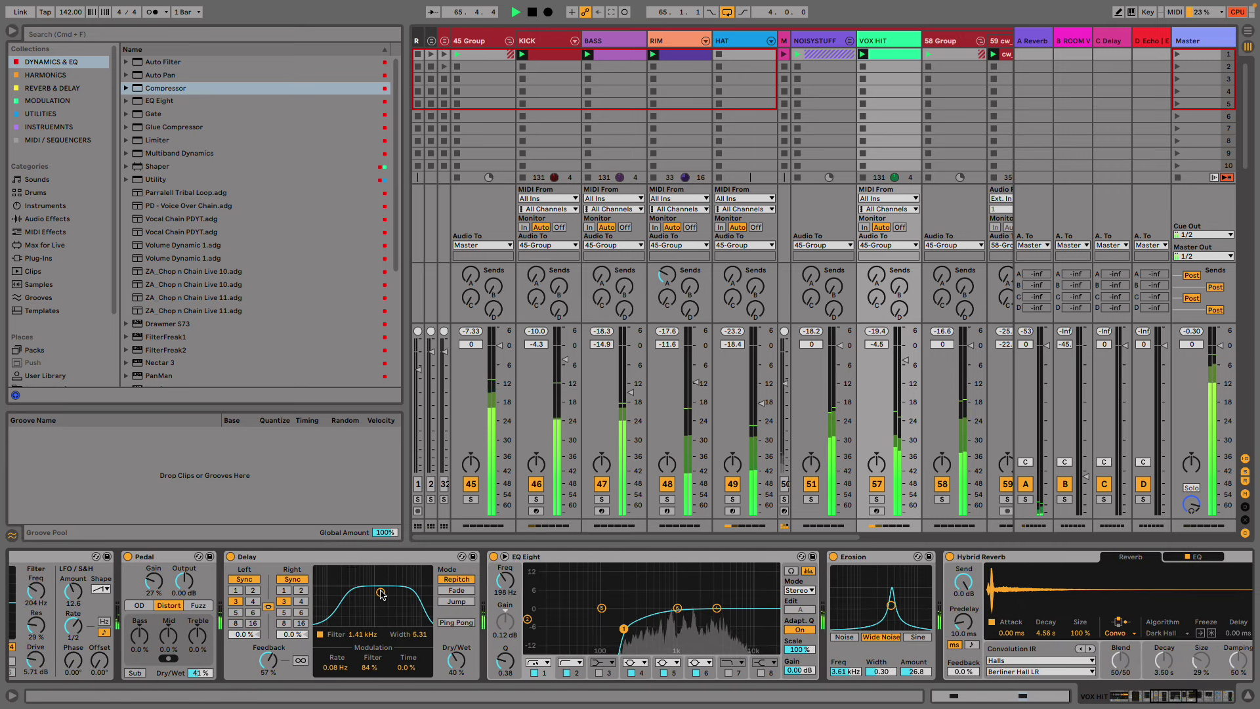
drag(381, 592, 383, 595)
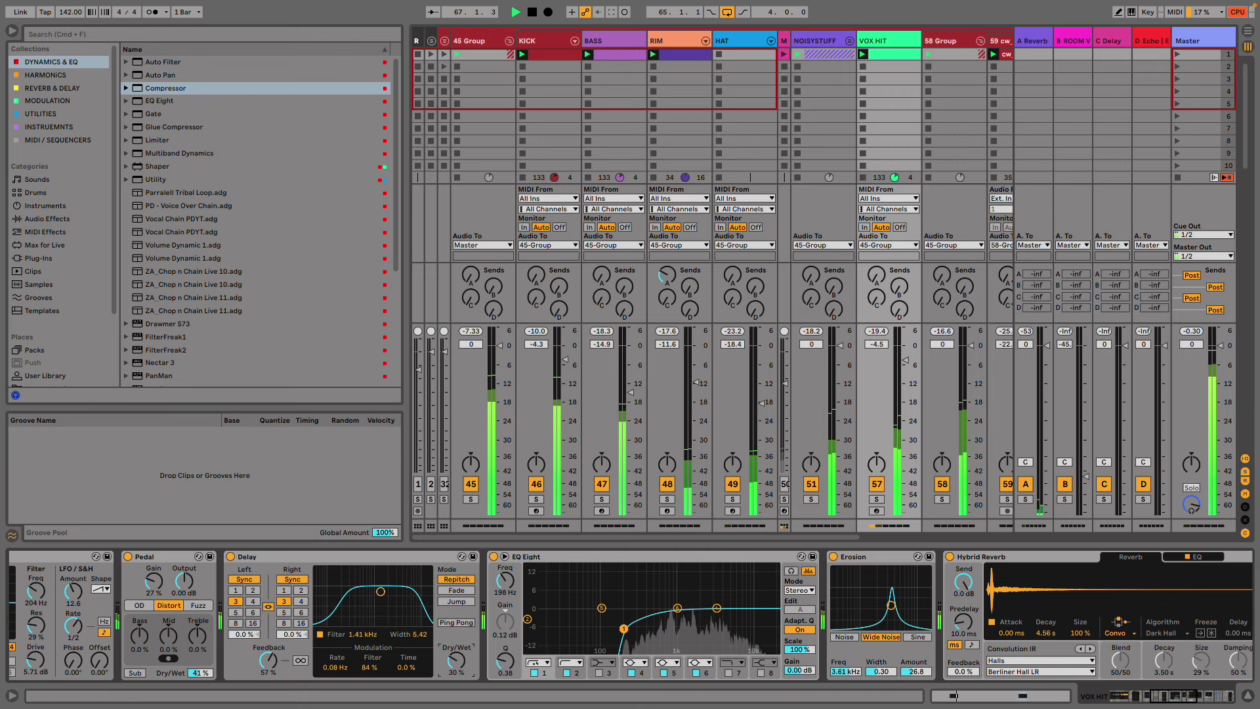
drag(267, 661, 267, 655)
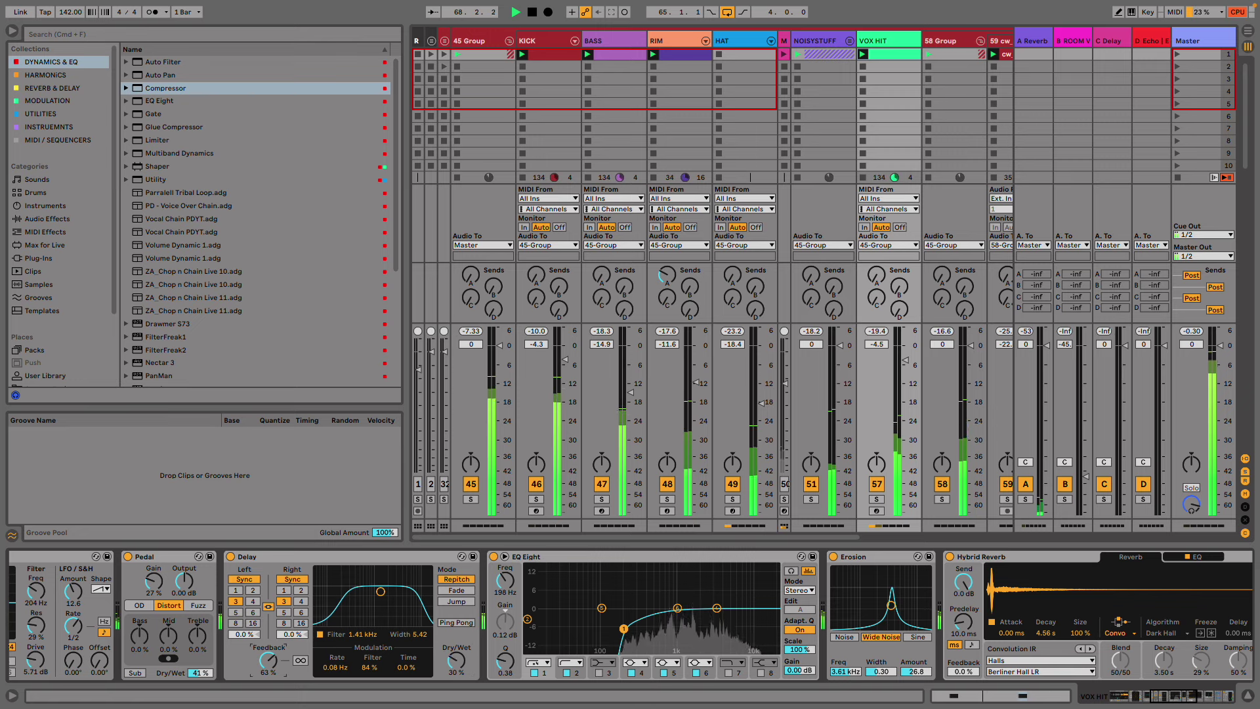
drag(463, 662, 463, 664)
drag(381, 592, 383, 608)
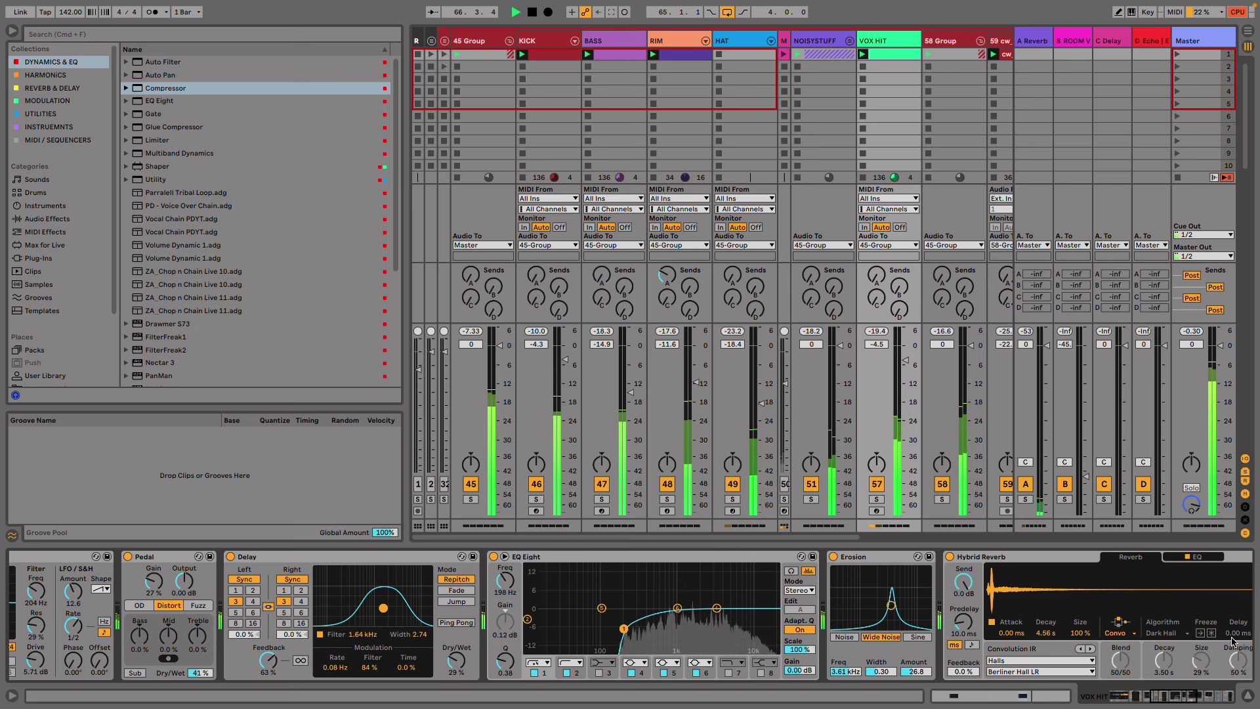
- Insert EQ Eight after Saturator with a low cut at about 178 Hz, and lower the VOX HIT volume to -6.5 dB
click(1157, 702)
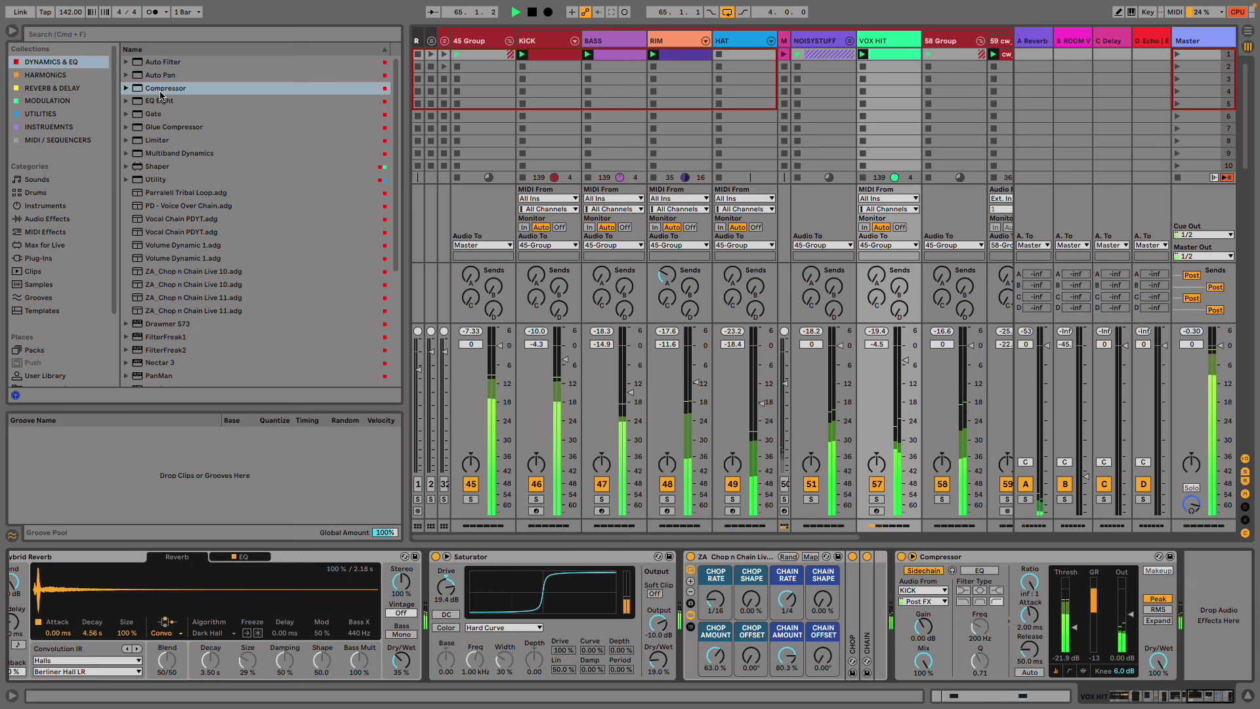
drag(155, 99, 817, 621)
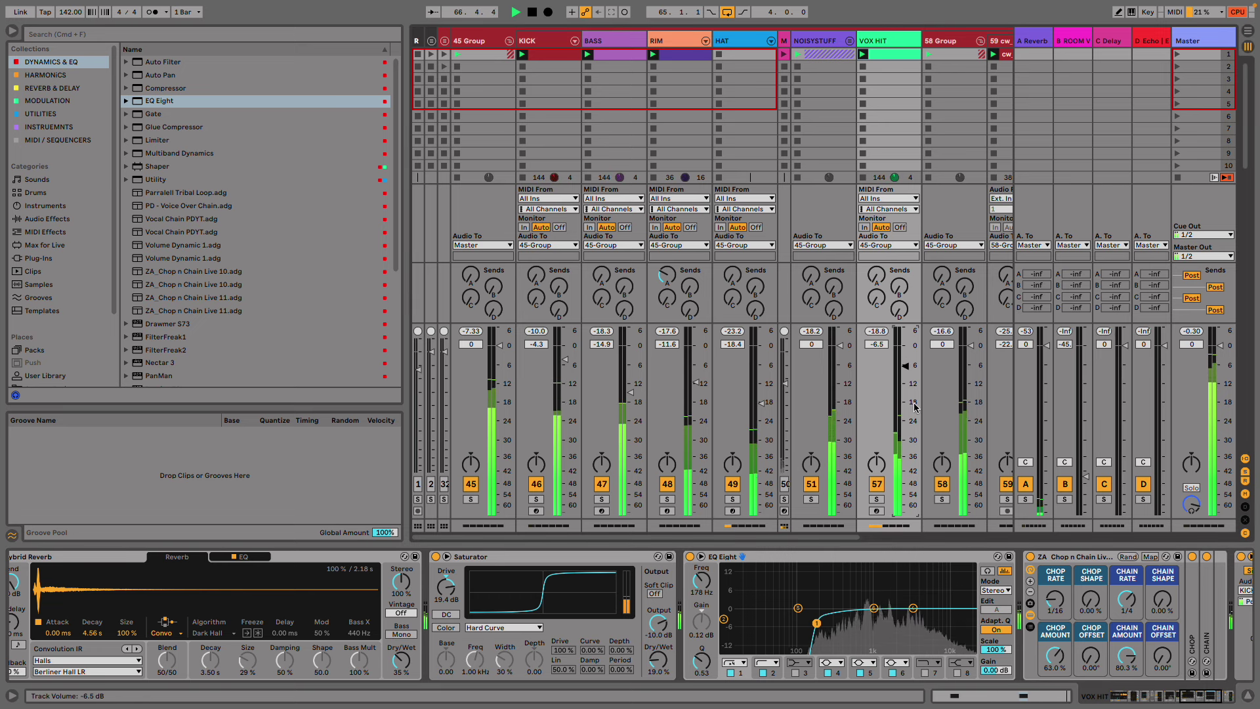
- Group every VOX HIT device, from the 26-Audio 0004 sampler through Compressor, into an Instrument Rack
click(1094, 701)
scroll(523, 666, left, 5)
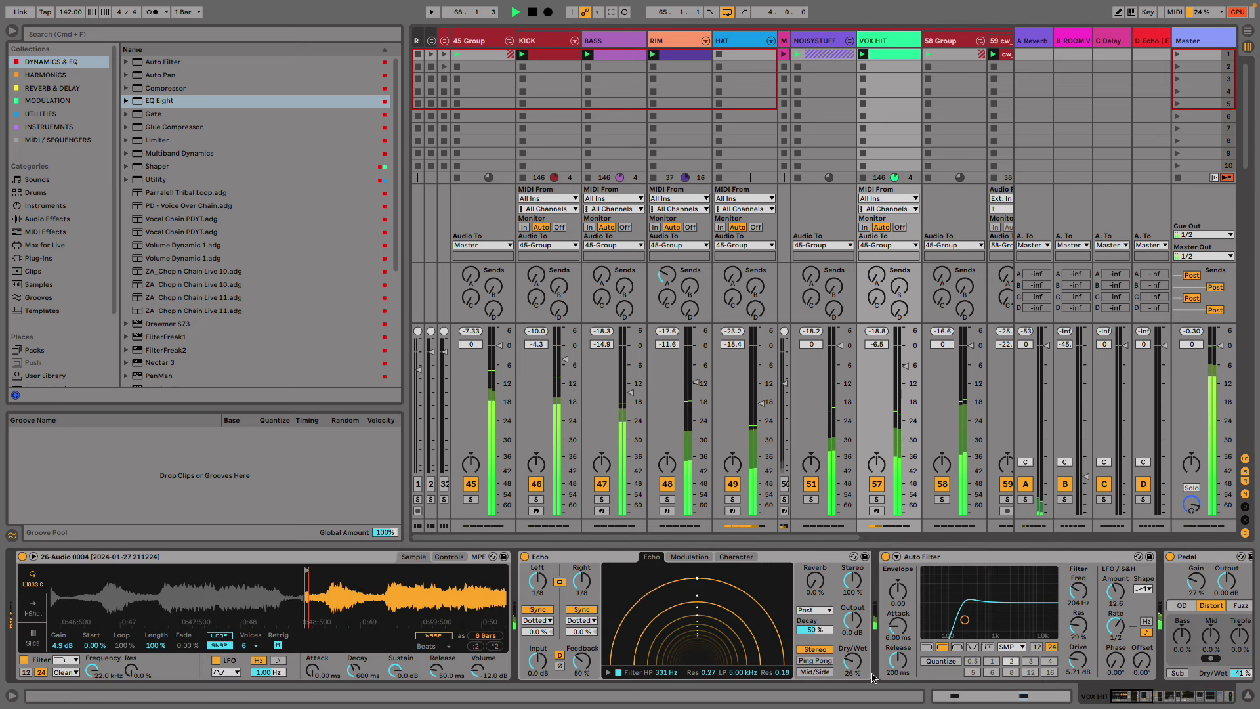
click(65, 557)
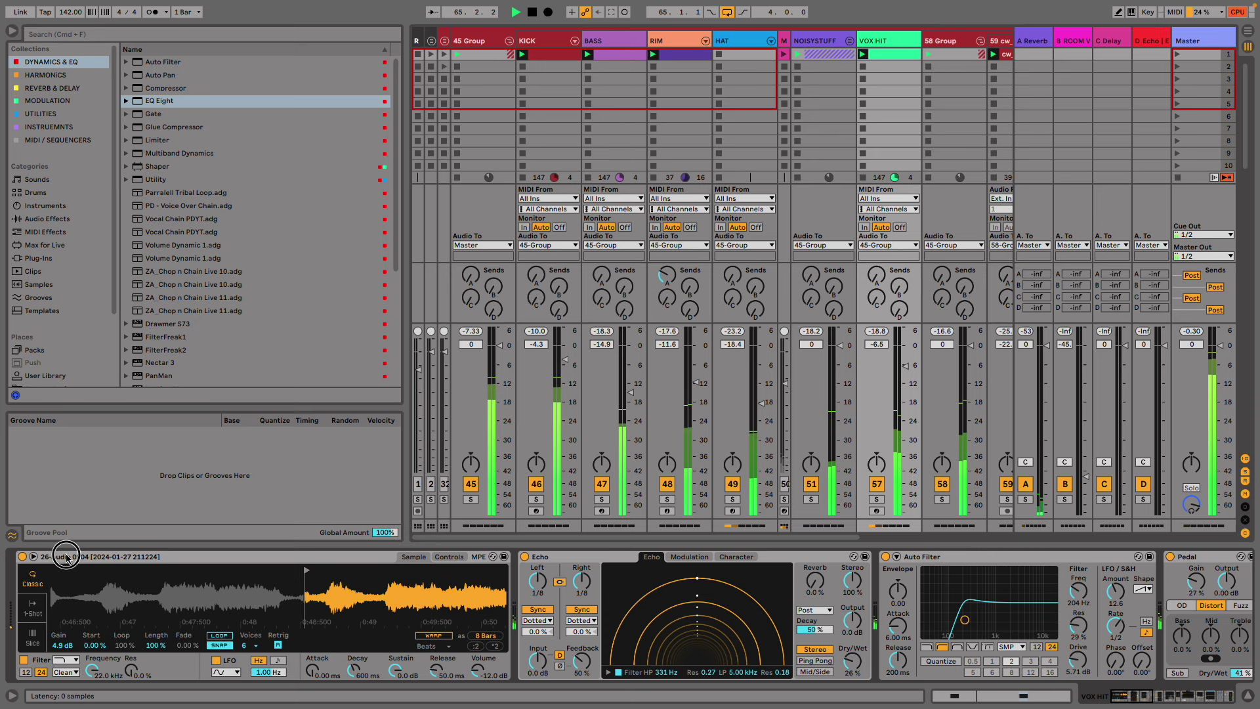
click(1173, 700)
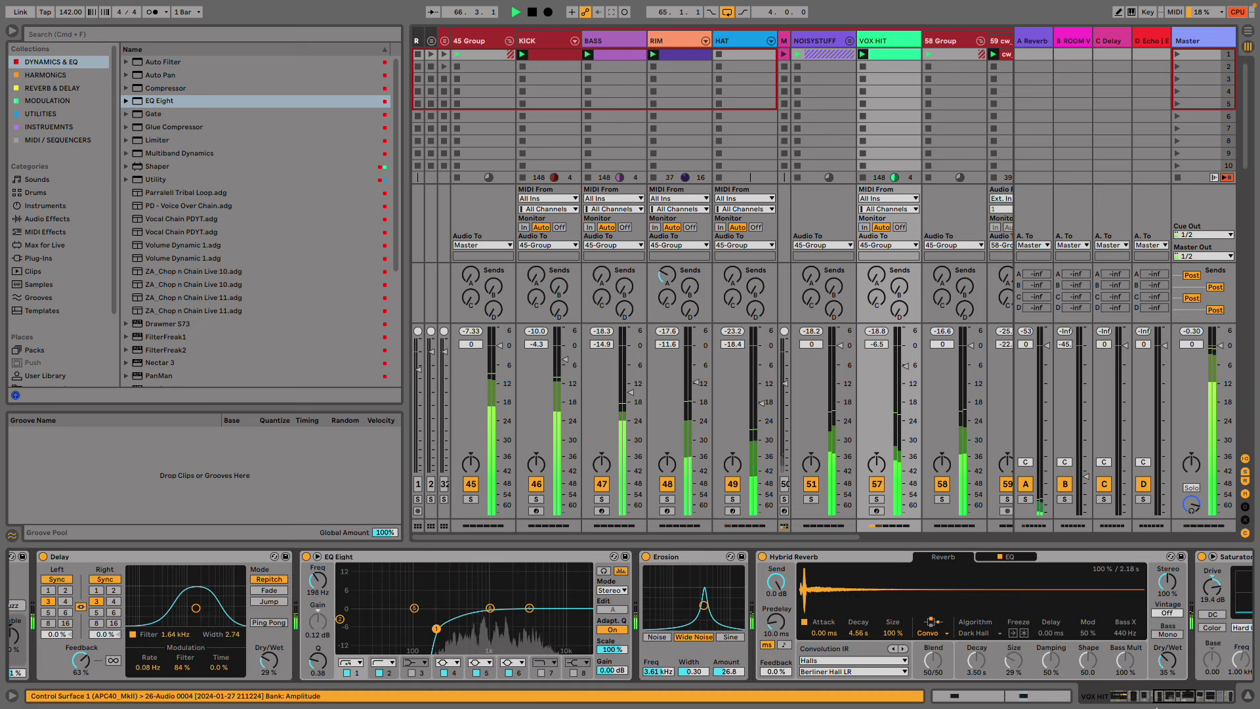
click(1175, 701)
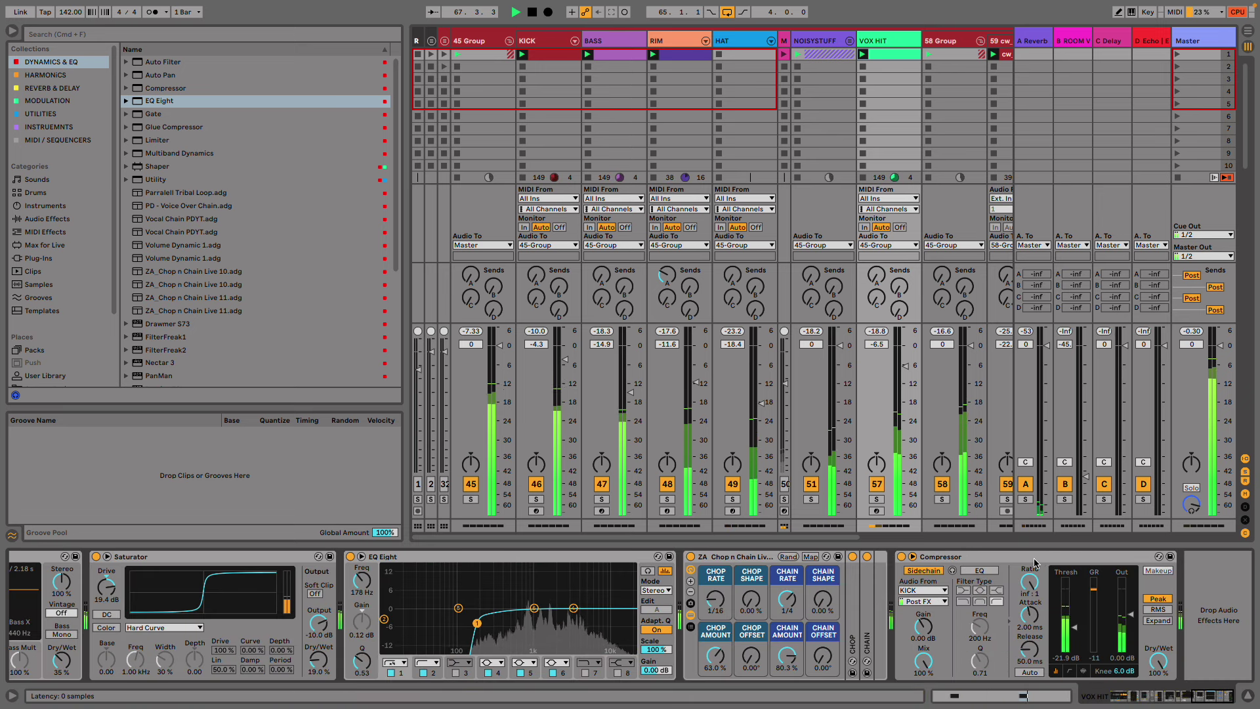
key(super+g)
- Map the Dry/Wet controls of Hybrid Reverb, Delay and Echo to Macro 1 of the rack
click(1177, 699)
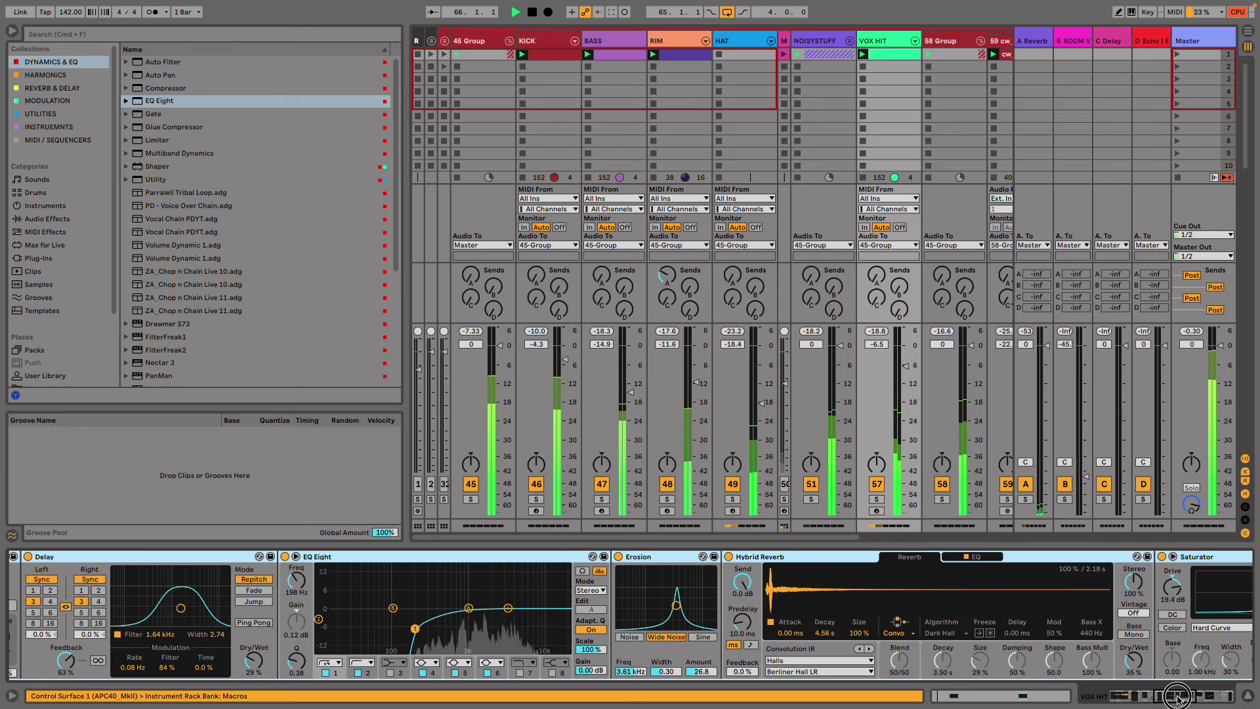
right_click(1134, 659)
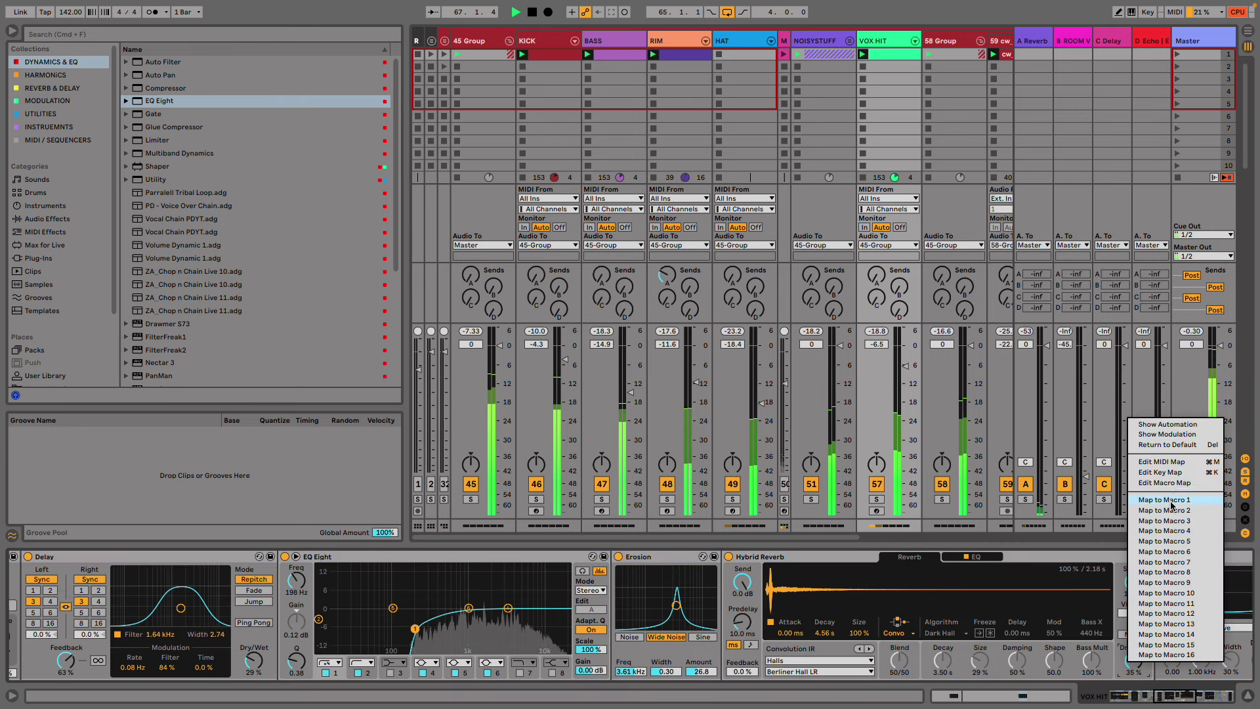
click(1171, 503)
right_click(401, 658)
click(459, 493)
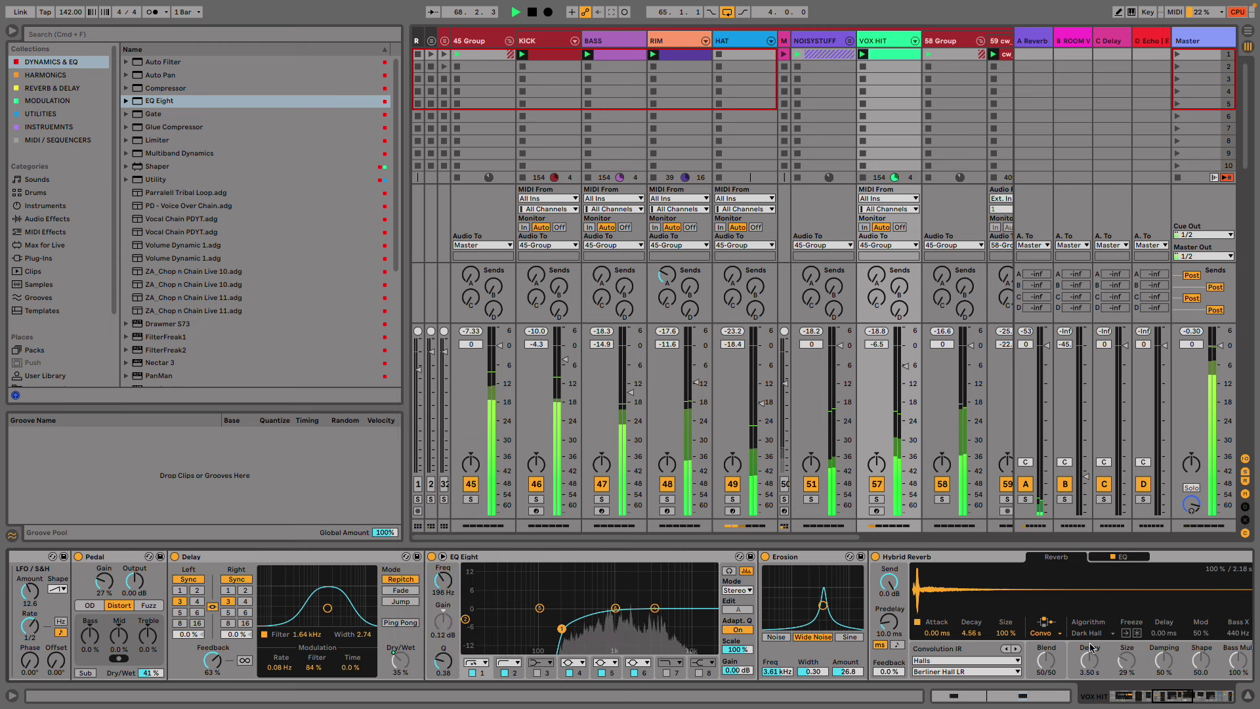
scroll(983, 670, right, 5)
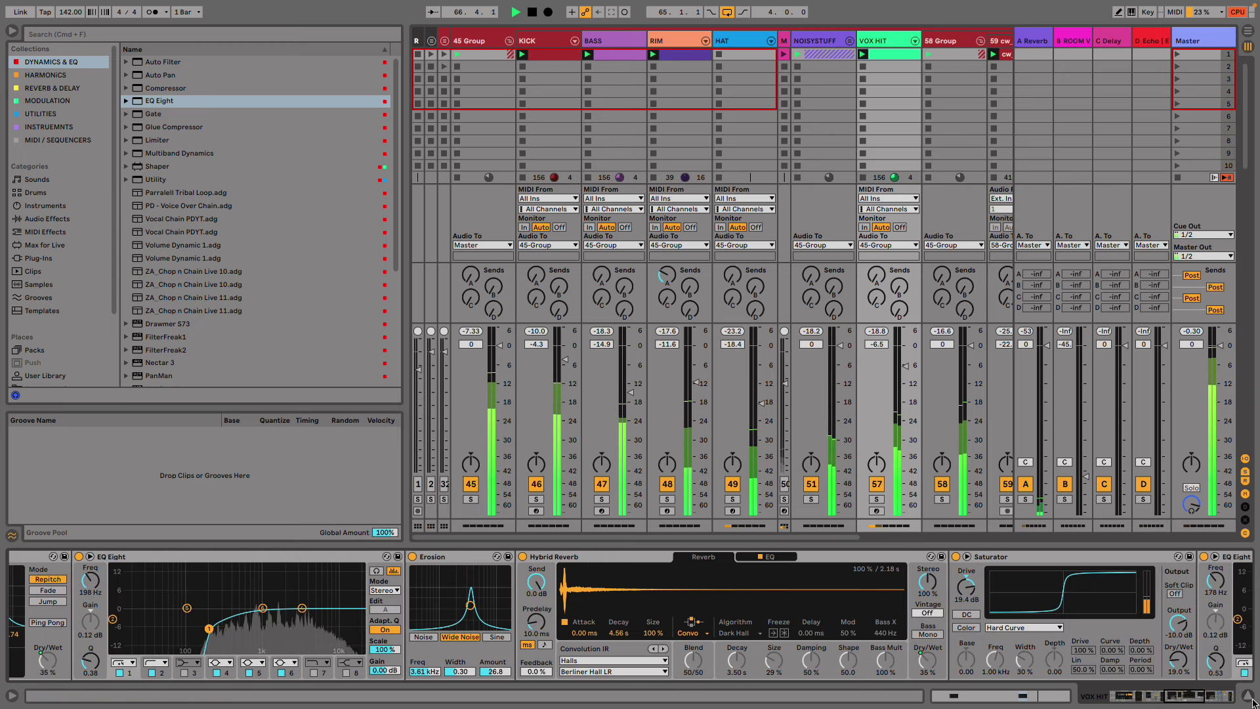
scroll(638, 648, left, 8)
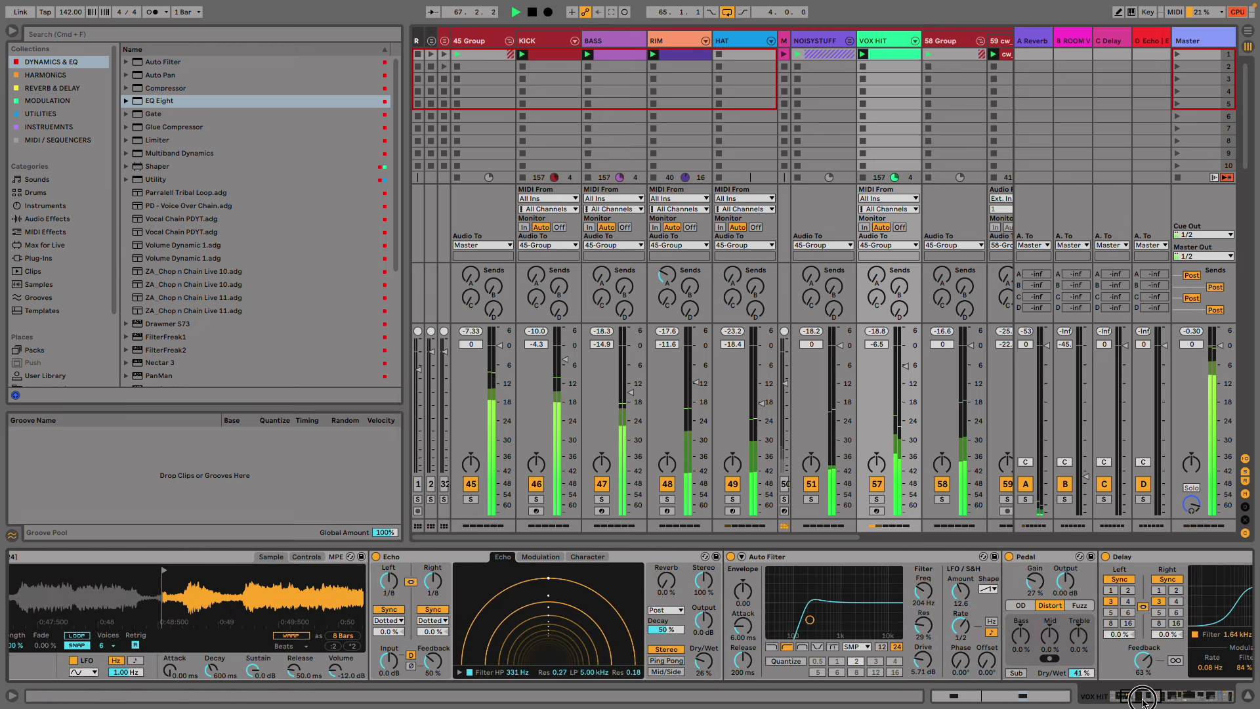
right_click(708, 664)
click(745, 500)
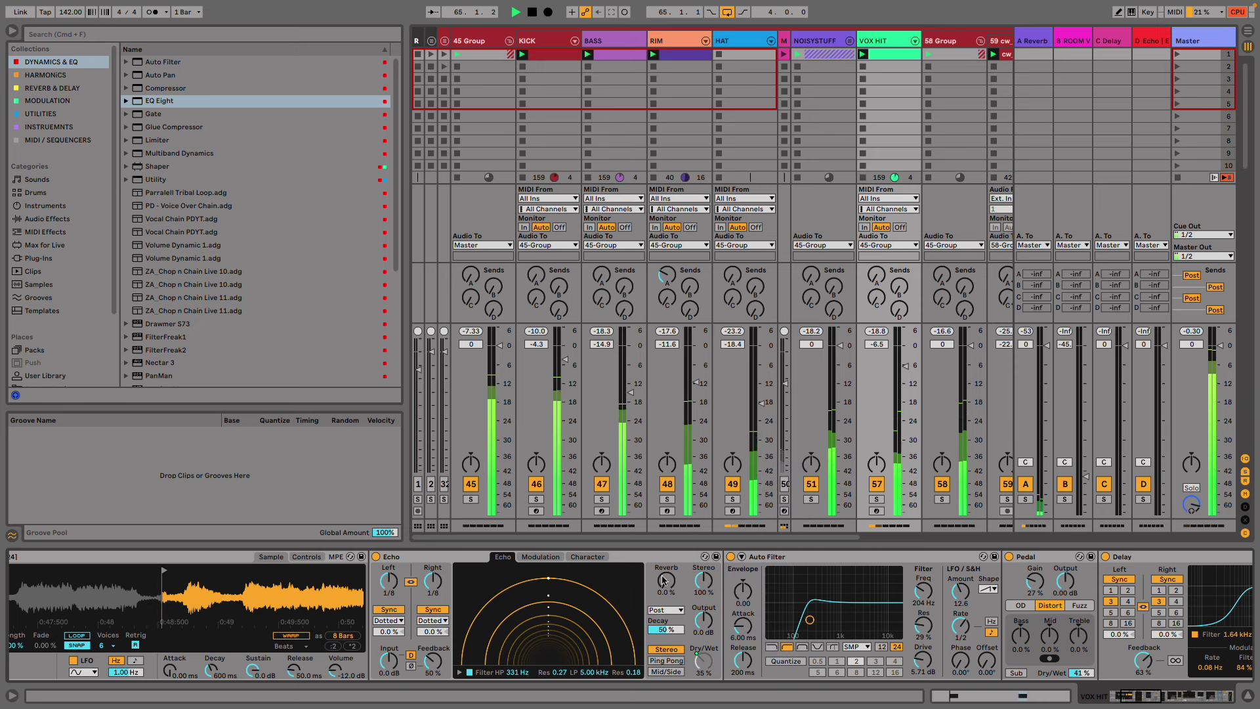
- Collapse all effect devices in the VOX HIT rack except Hybrid Reverb, from Echo through Compressor
double_click(690, 556)
double_click(690, 556)
double_click(510, 557)
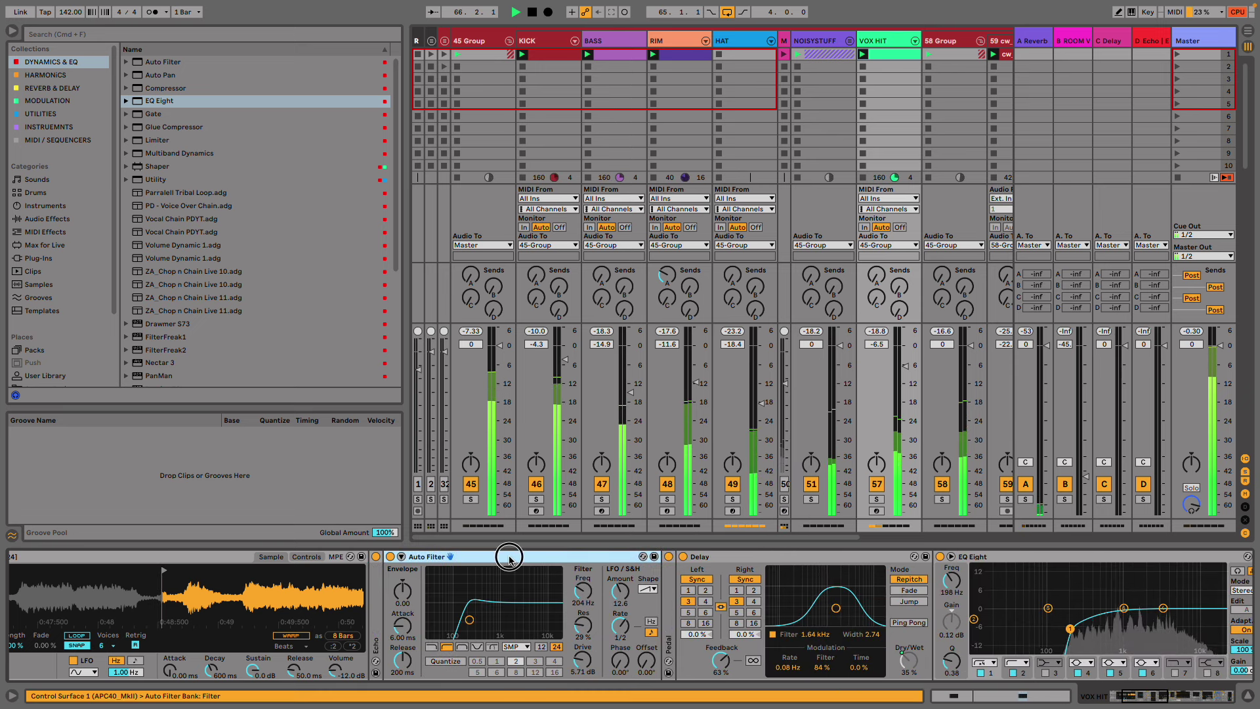
double_click(543, 557)
double_click(577, 556)
double_click(515, 557)
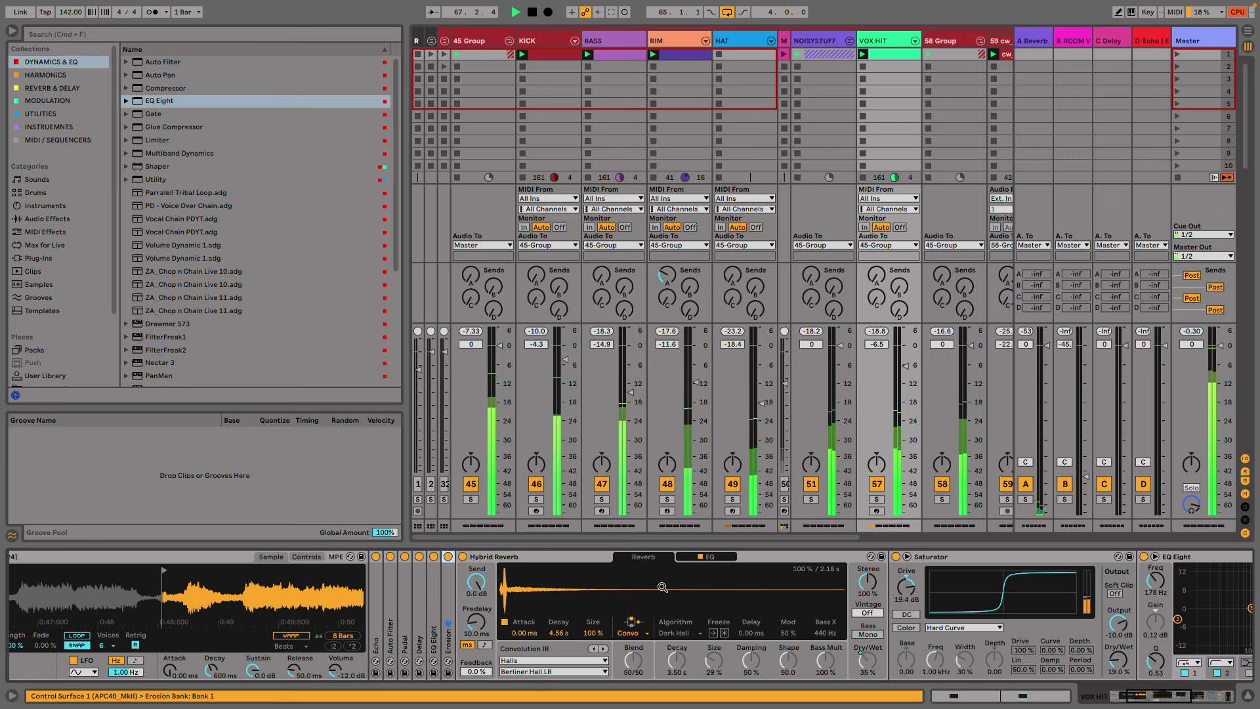
double_click(999, 554)
double_click(1002, 556)
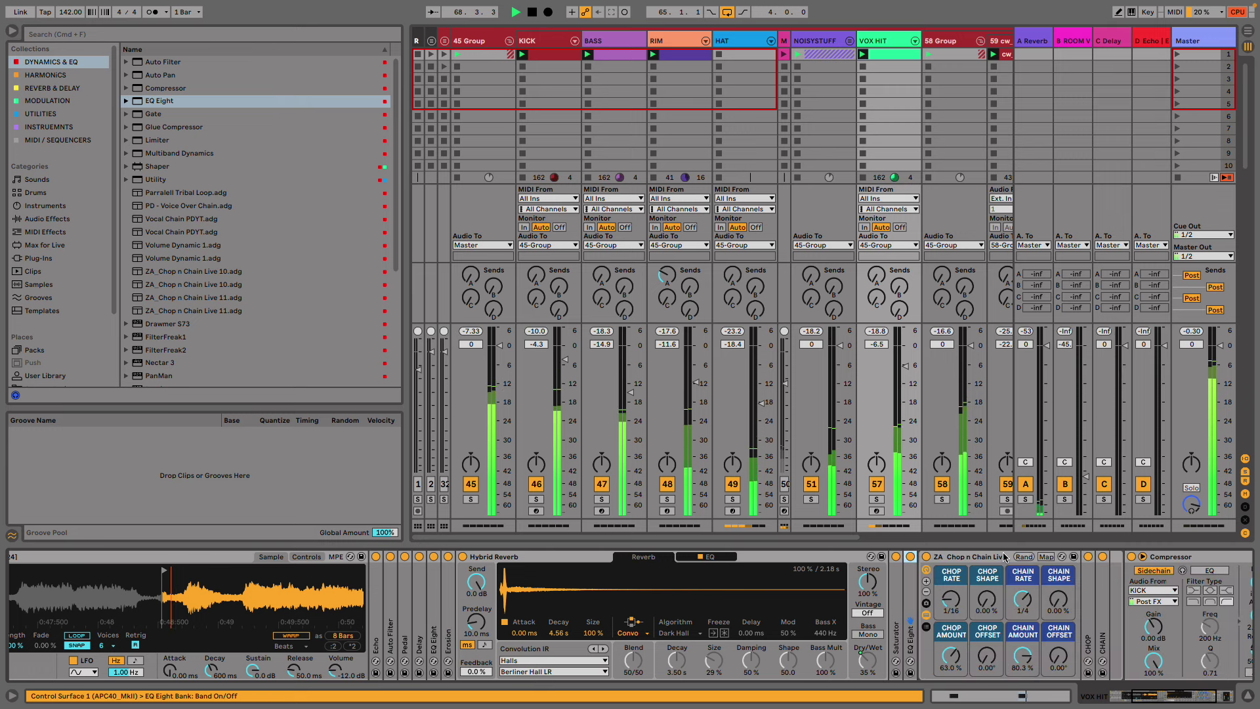
double_click(960, 558)
double_click(1004, 557)
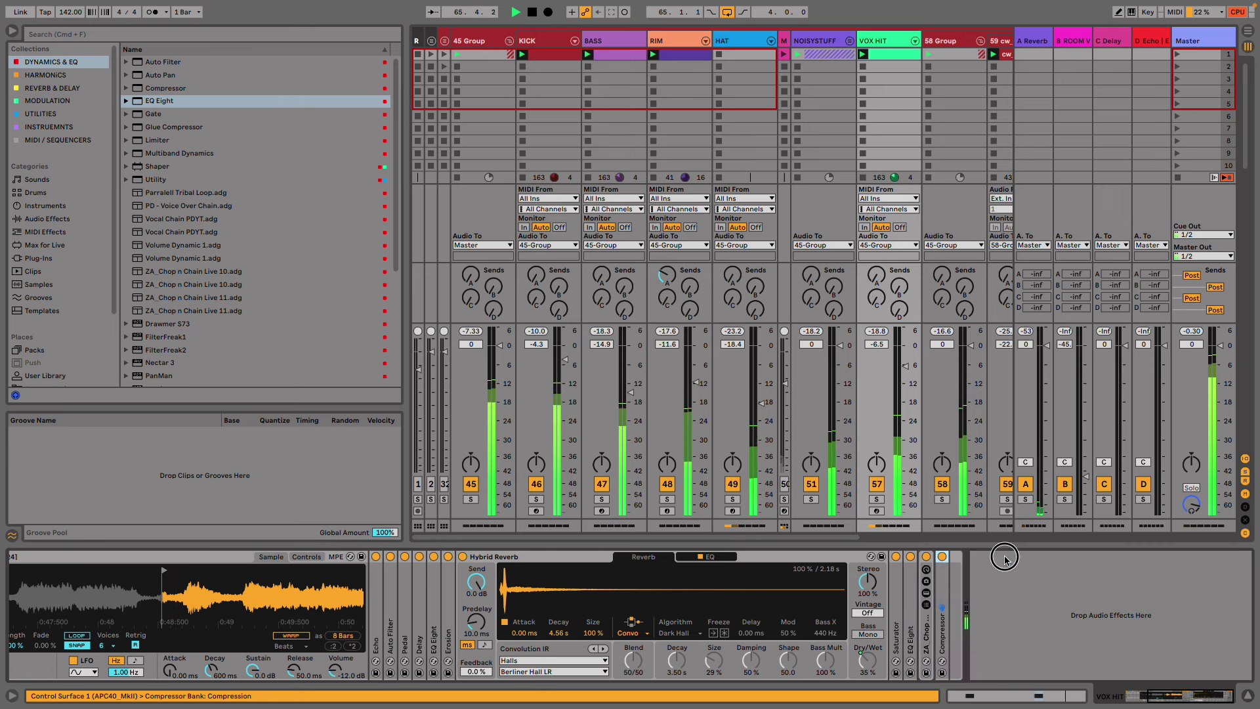
- Sweep Macro 1 of the Instrument Rack through its range, settle it at 33, and hide the browser
drag(1172, 697, 965, 682)
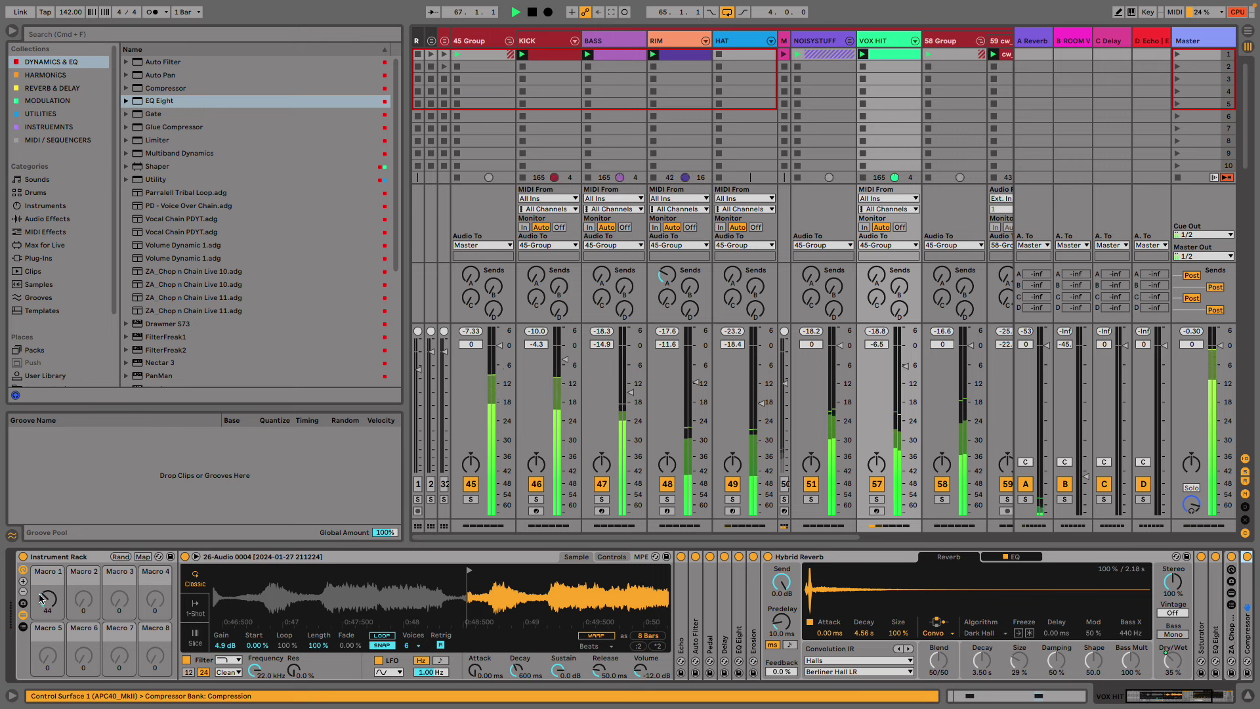
drag(48, 599, 47, 558)
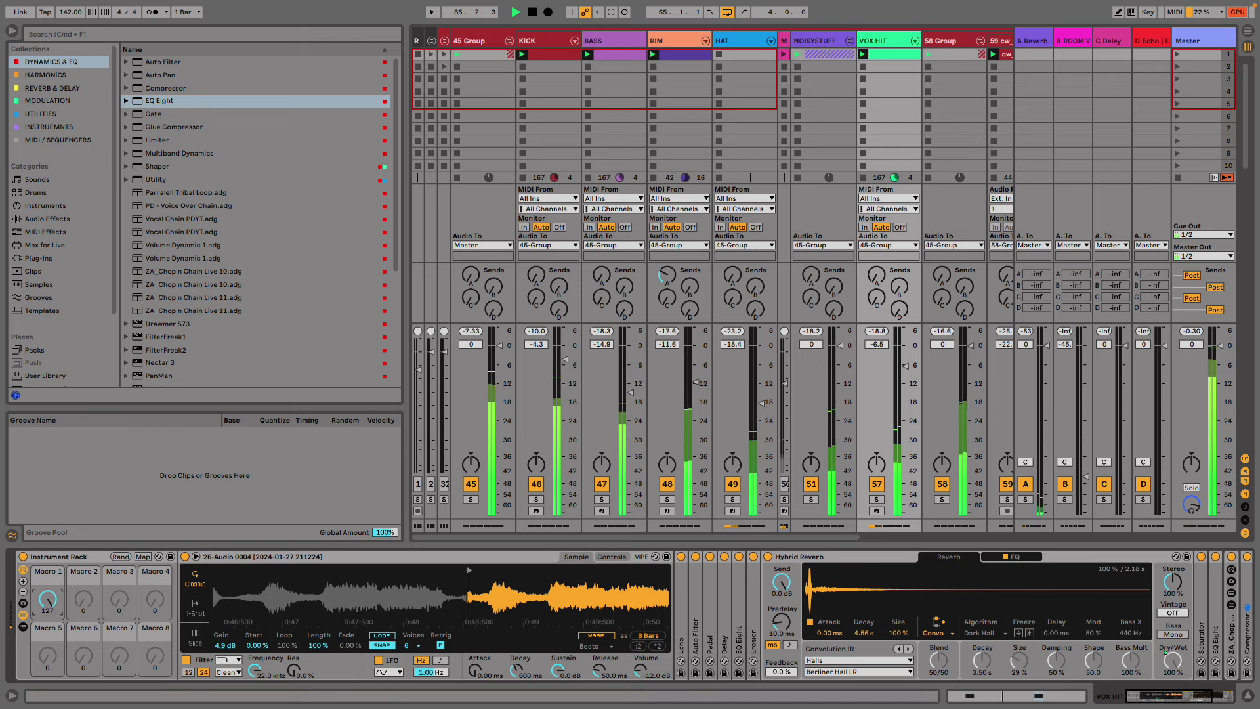
drag(48, 599, 53, 605)
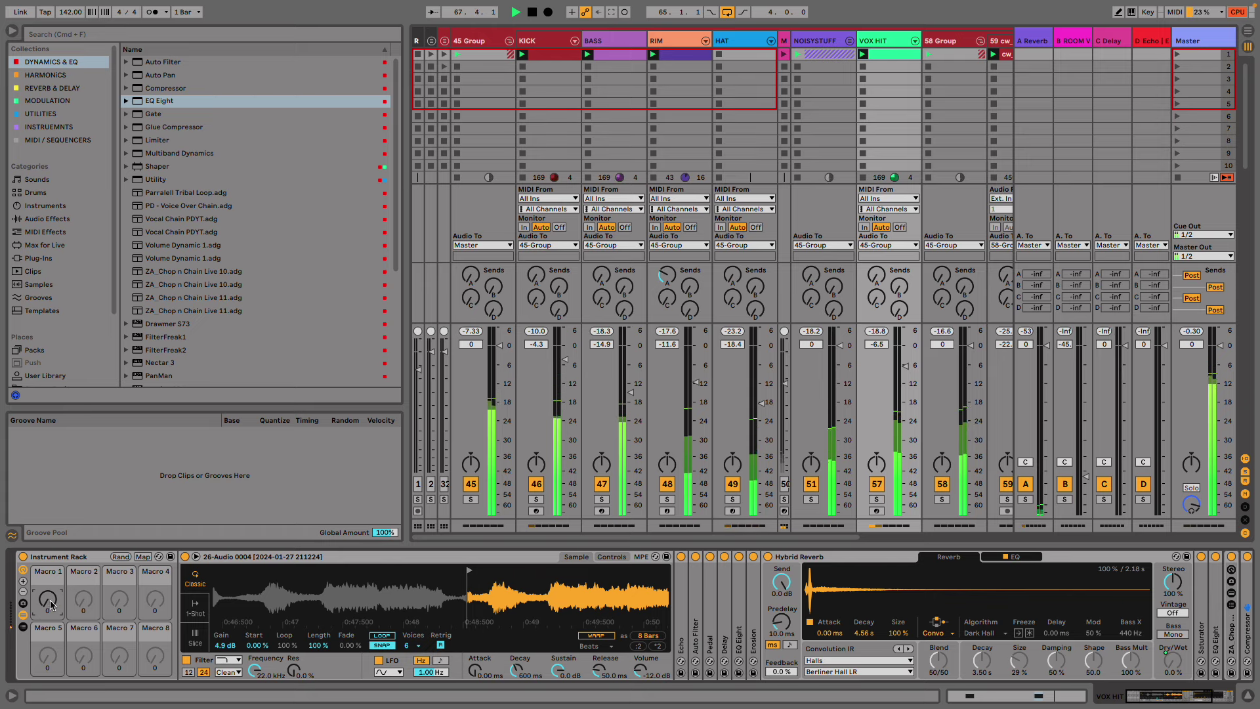
drag(47, 598, 48, 578)
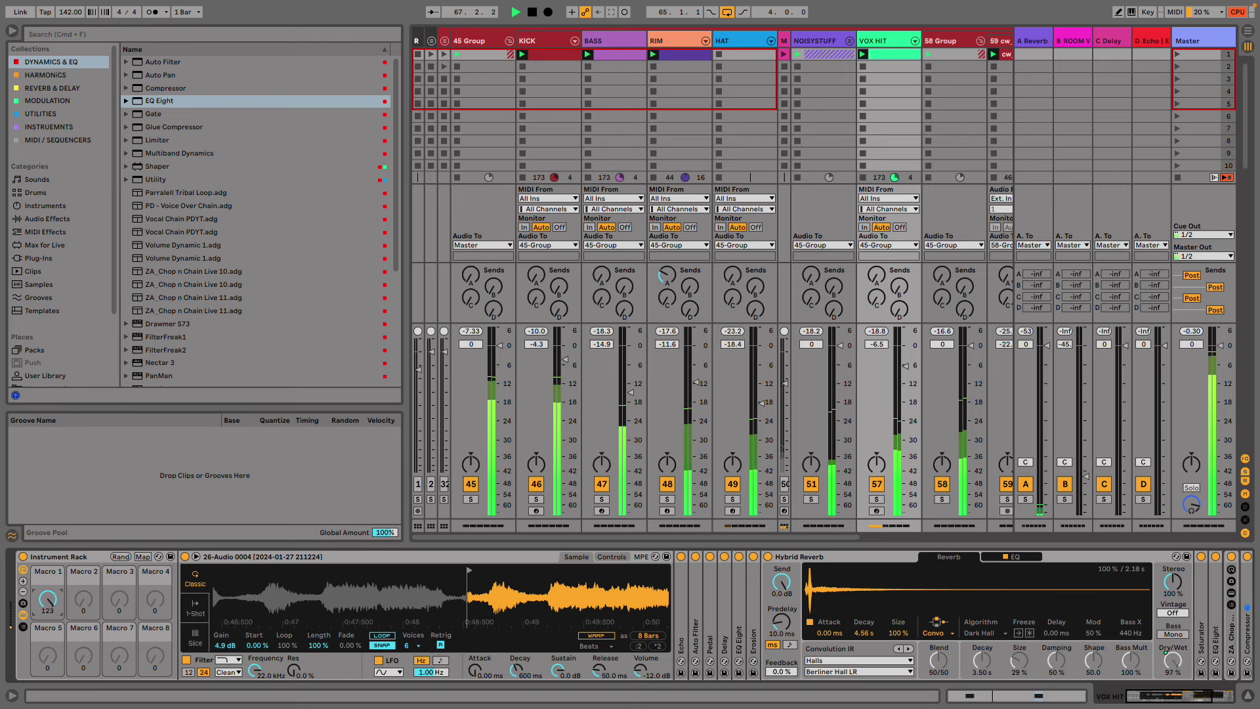
drag(47, 599, 47, 651)
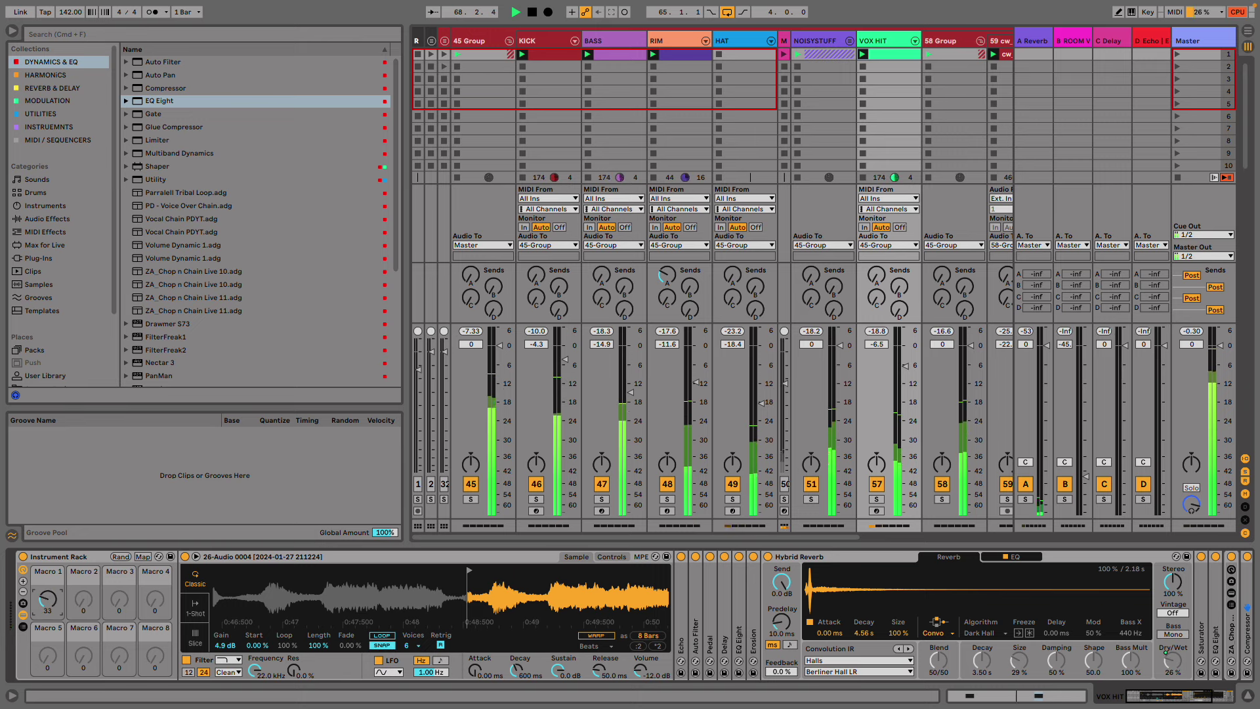
click(12, 33)
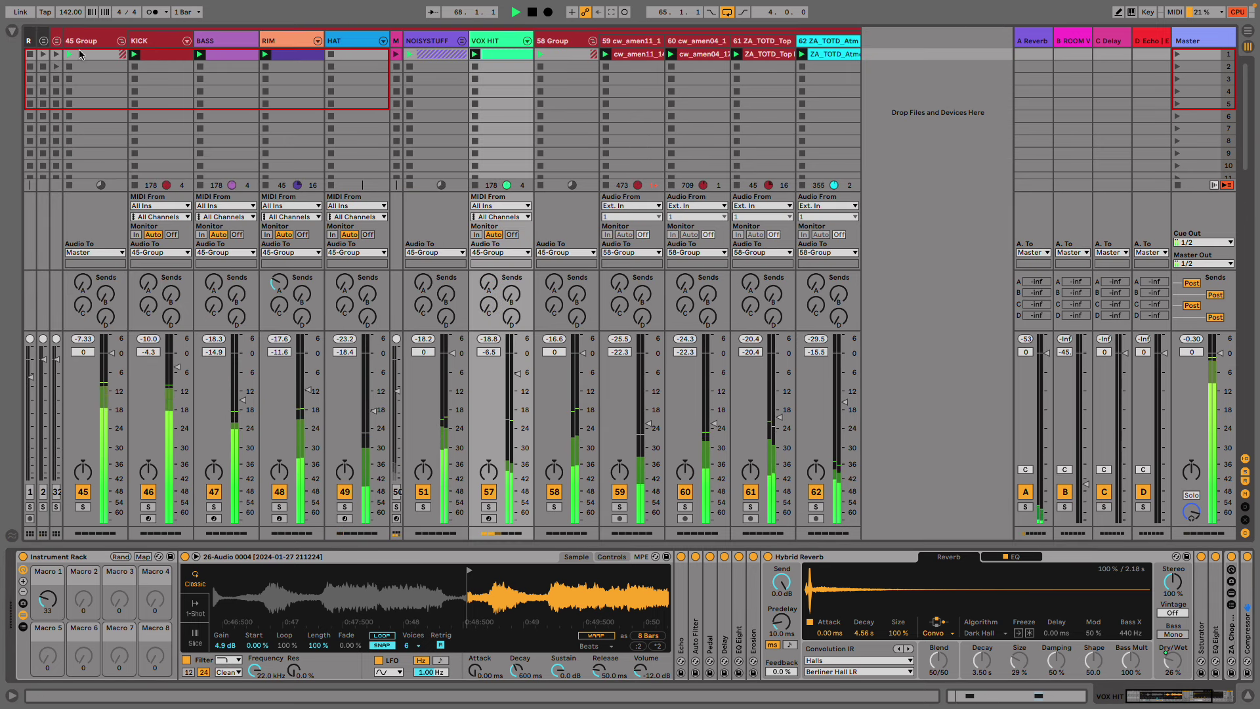
- Rename the 58 Group track as LOOPS
click(97, 40)
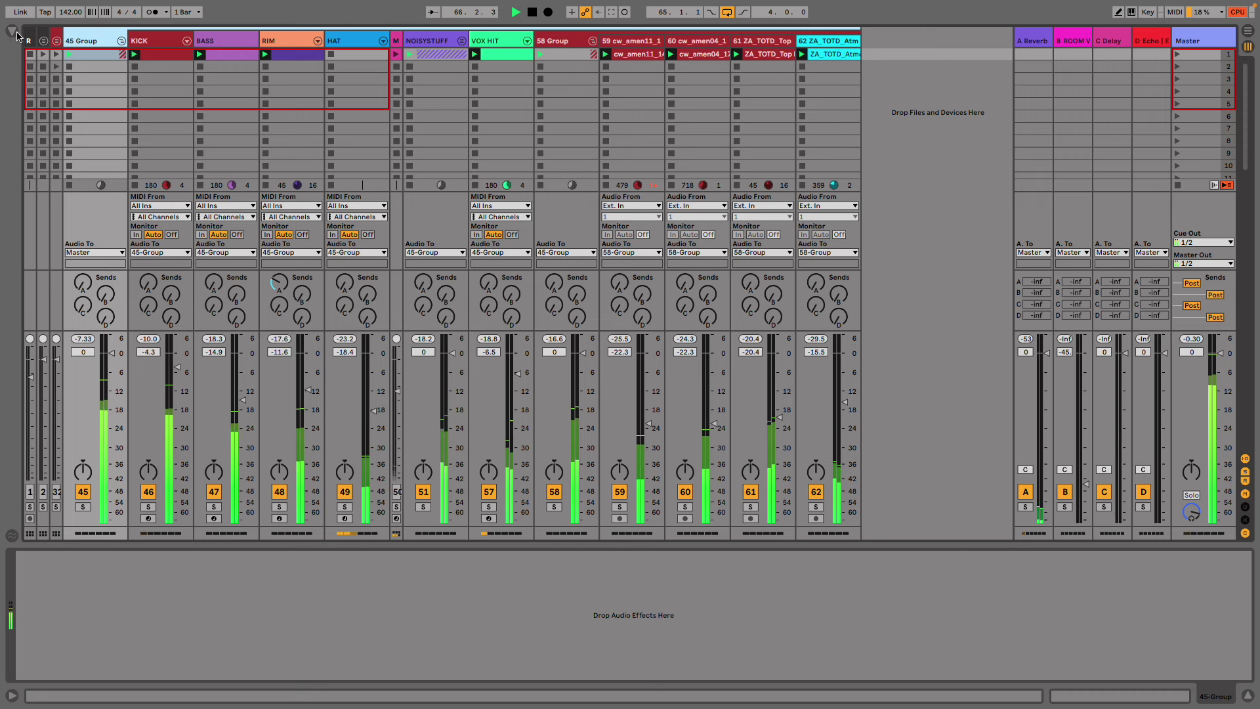
click(566, 41)
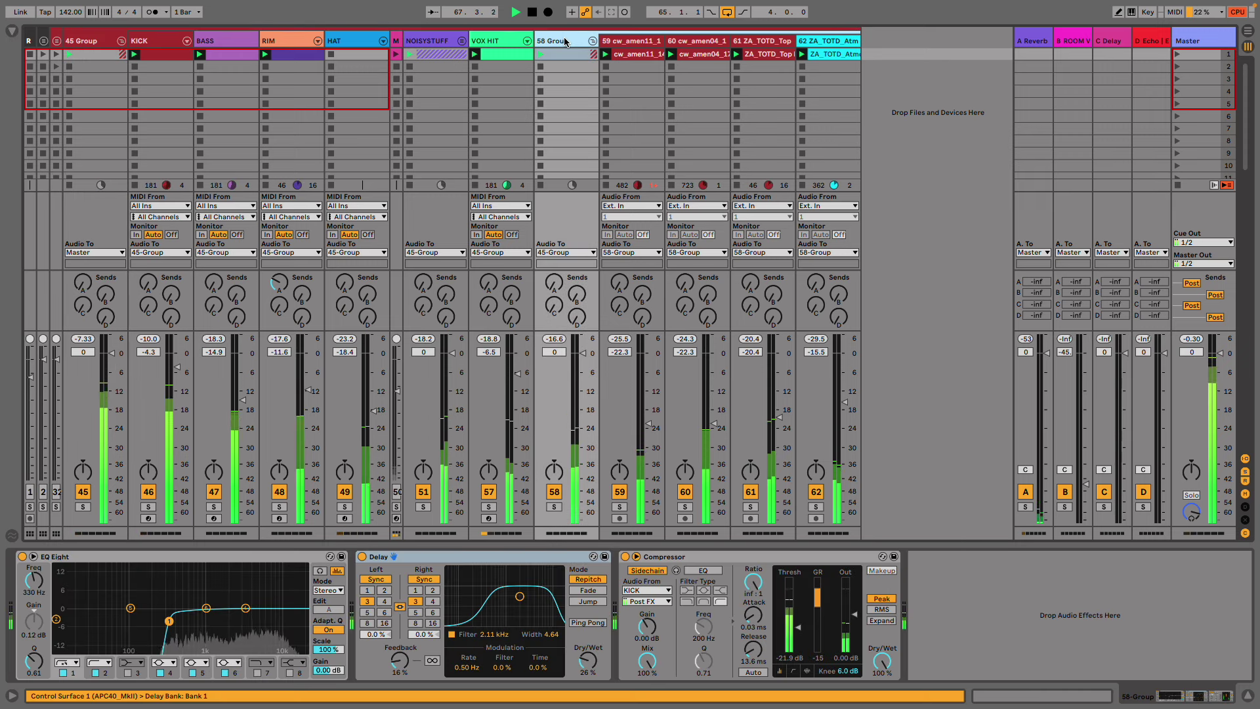
key(super+r)
text(LLOPS)
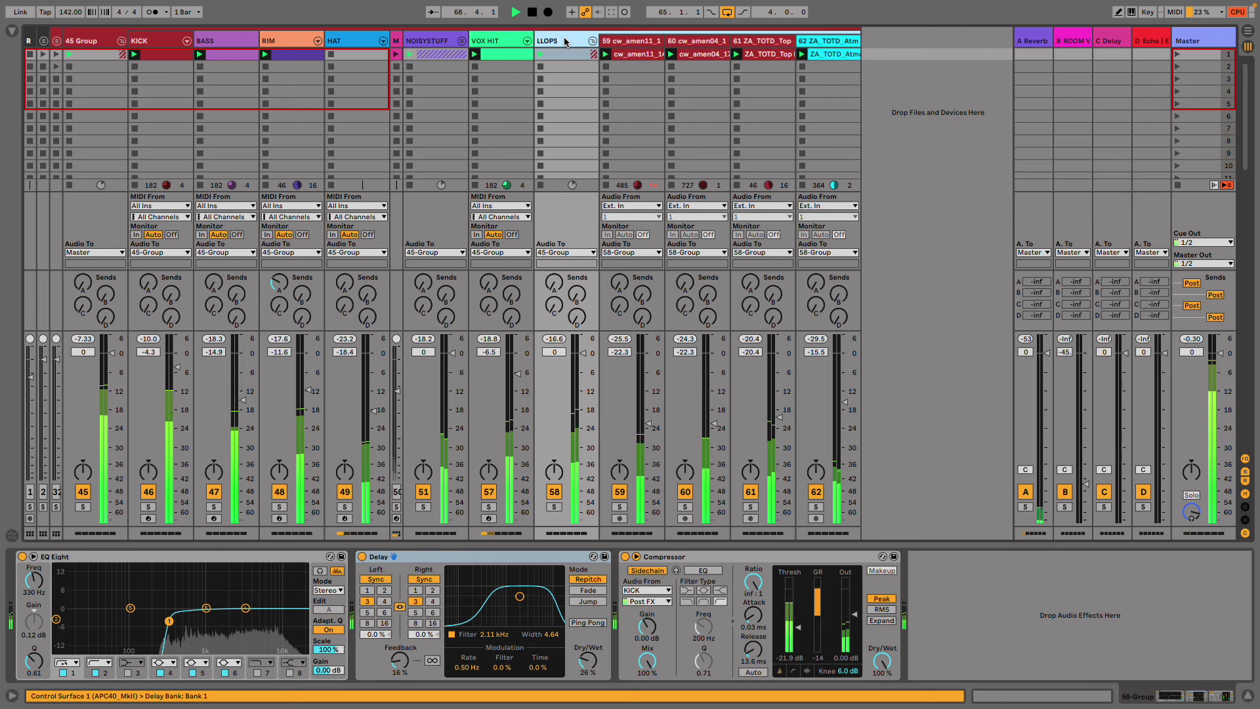
key(Return)
key(super+r)
text(LOOPS)
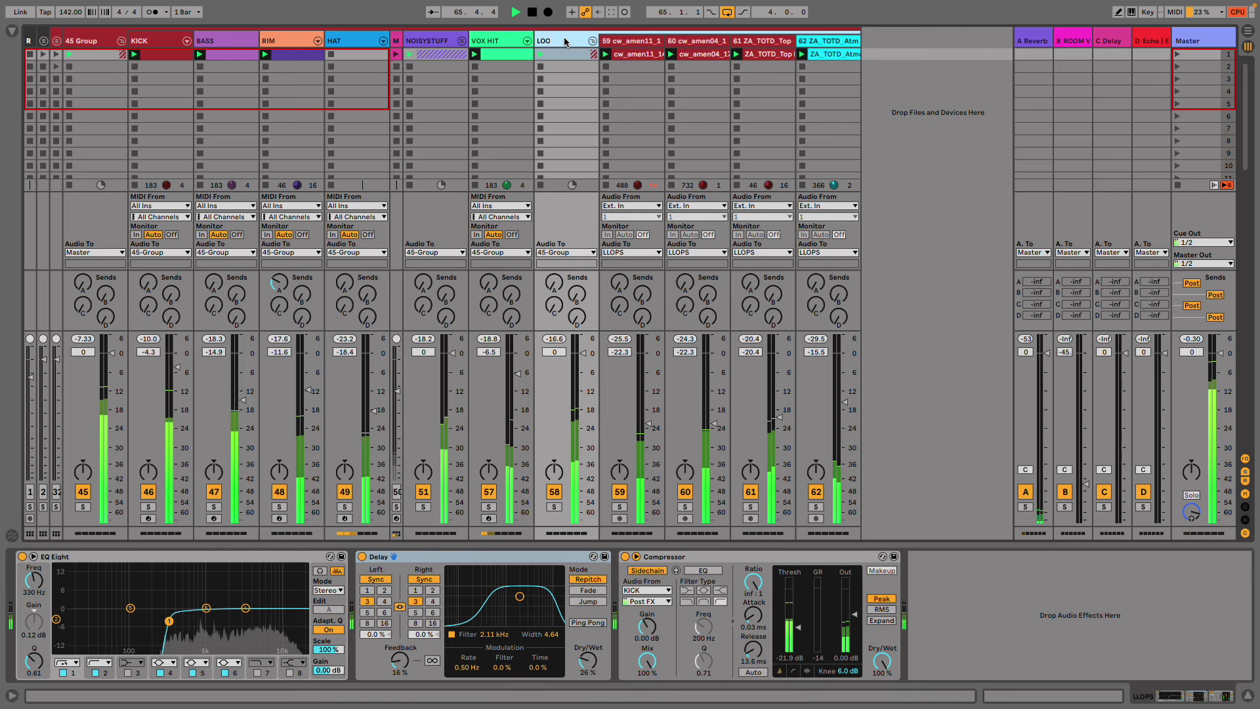
key(Return)
- Color the LOOPS group pale green and assign that color to its grouped tracks and clips
right_click(564, 42)
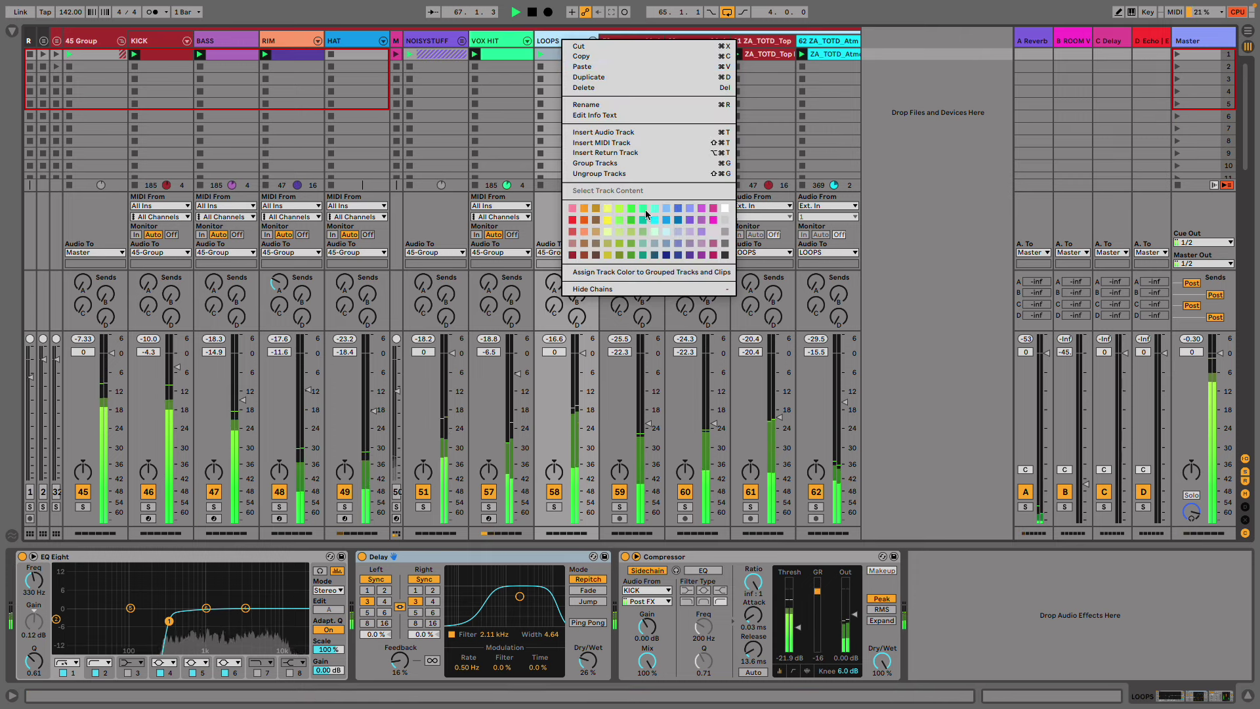
click(656, 233)
right_click(553, 44)
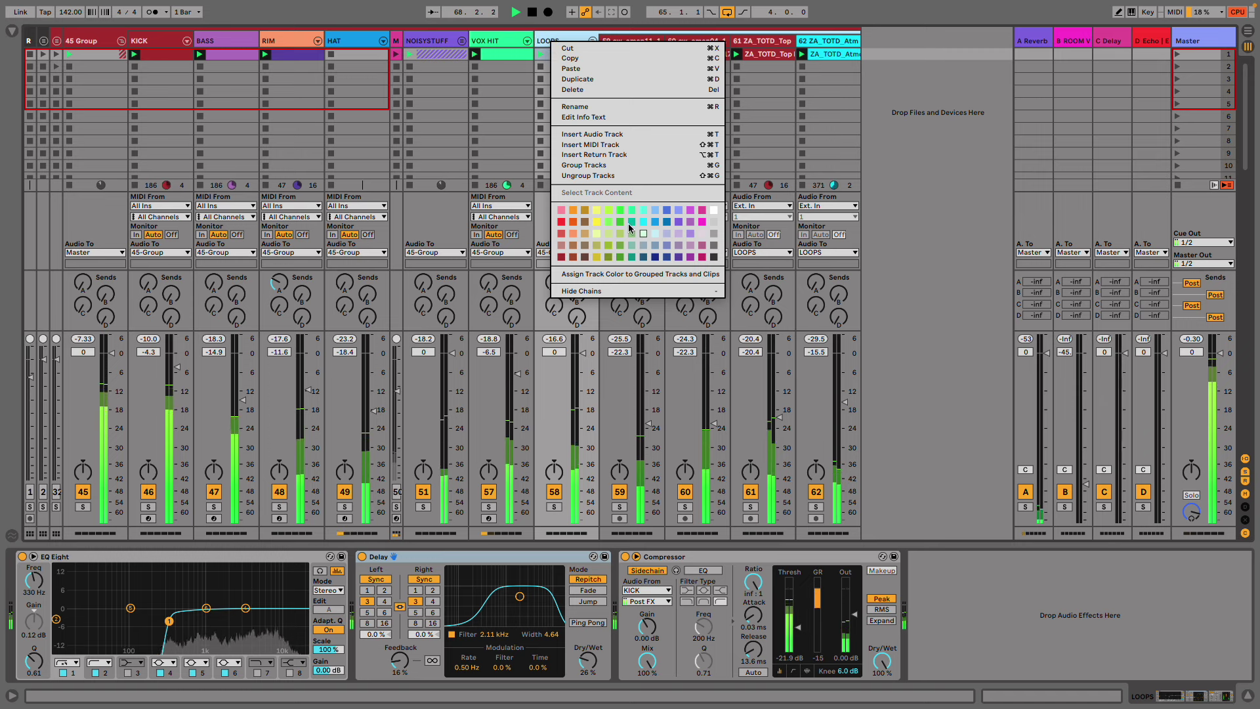
click(632, 276)
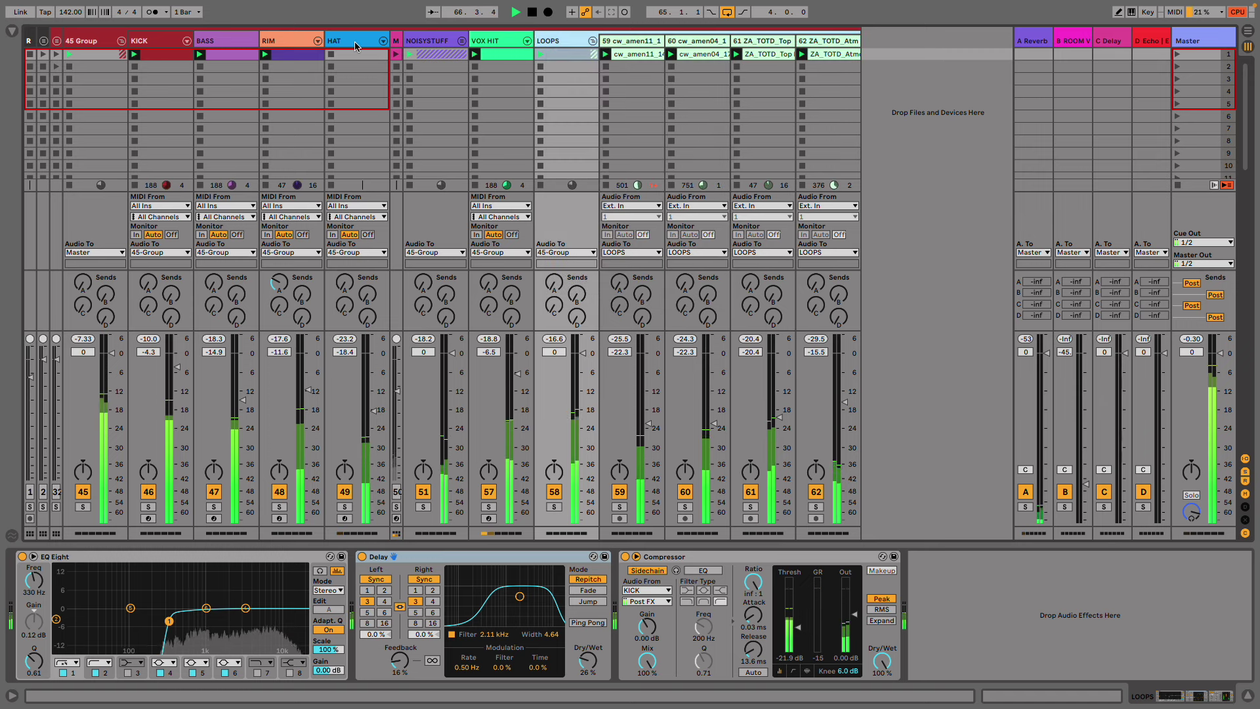
- Add an EQ Eight to NOISYSTUFF and low-cut its mid signal at about 82.5 Hz and its side signal at about 284 Hz
click(440, 42)
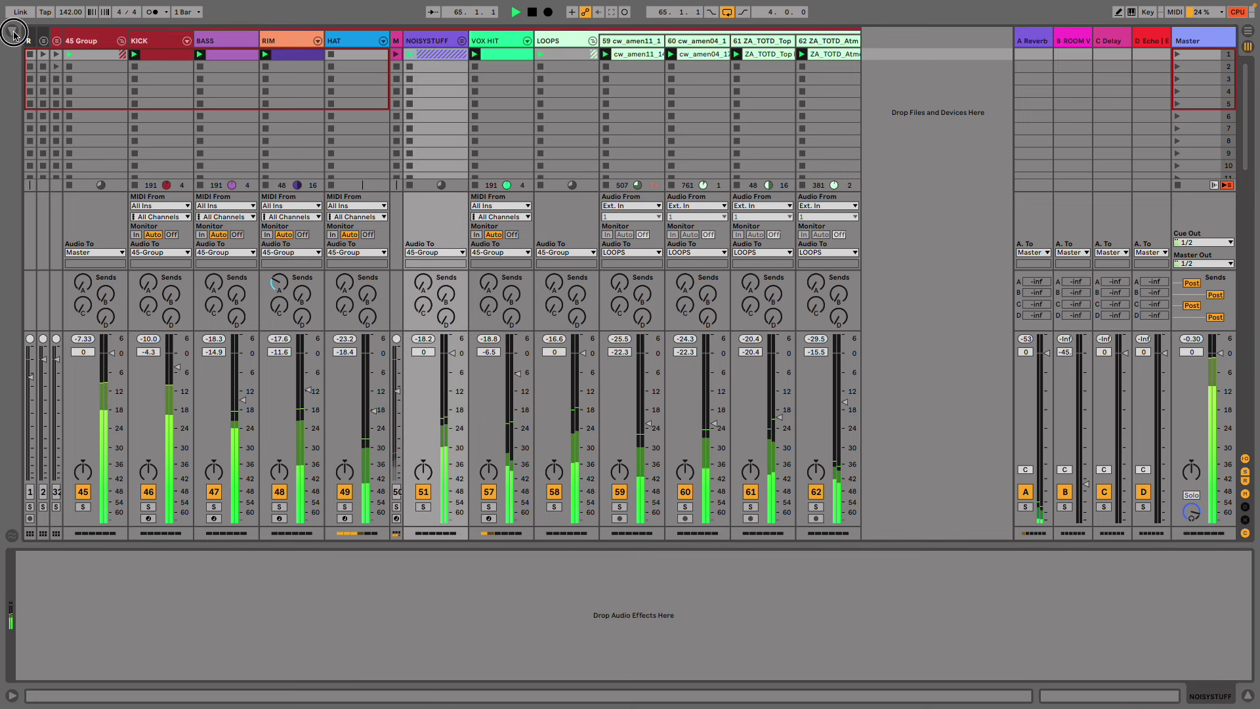
click(12, 31)
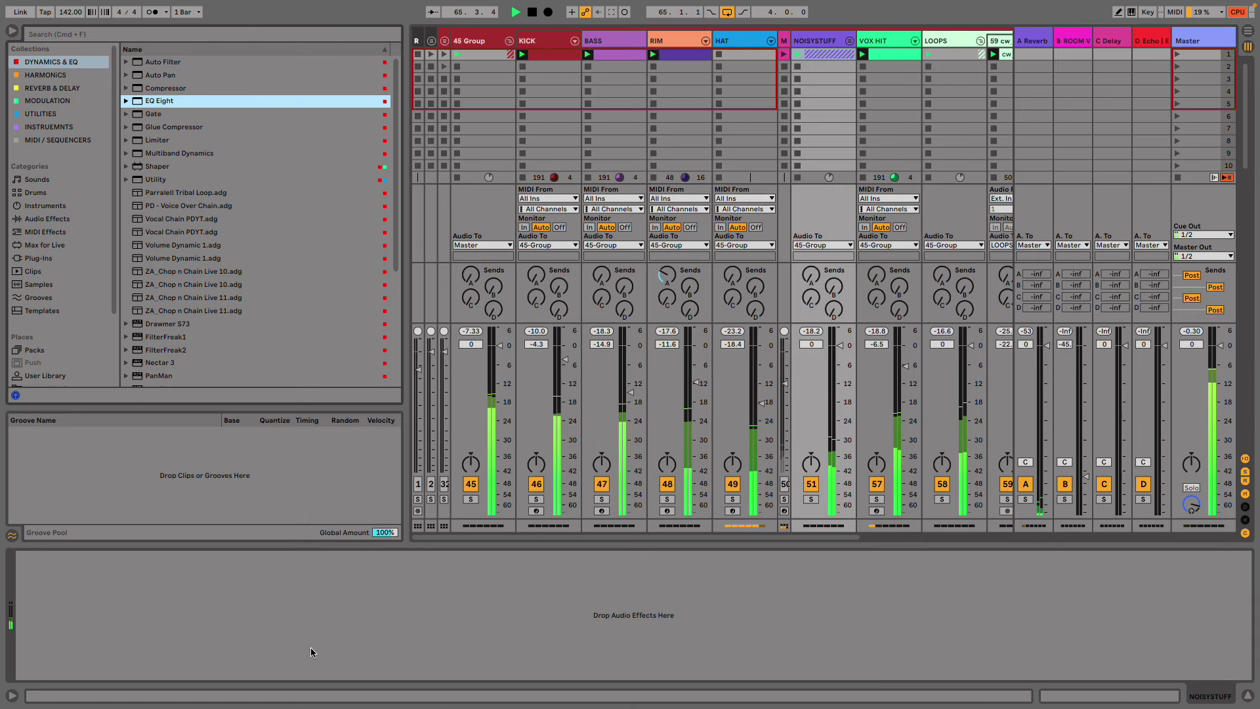
key(Return)
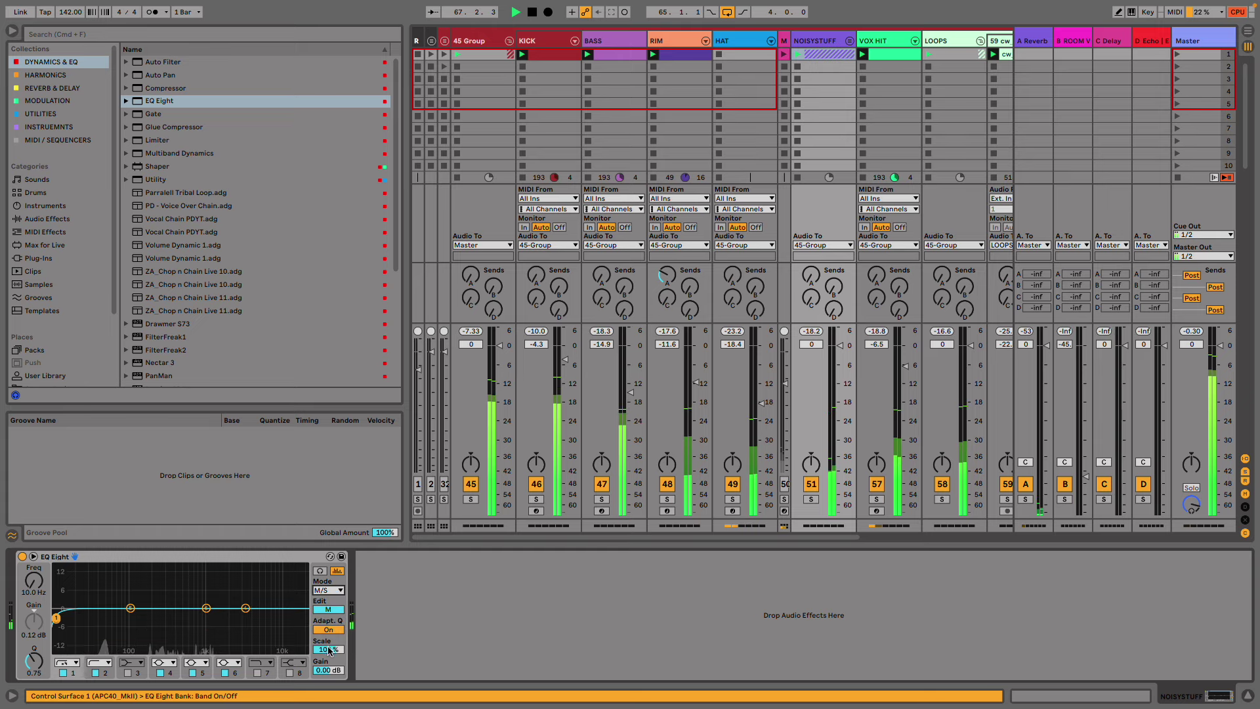
drag(56, 619, 125, 617)
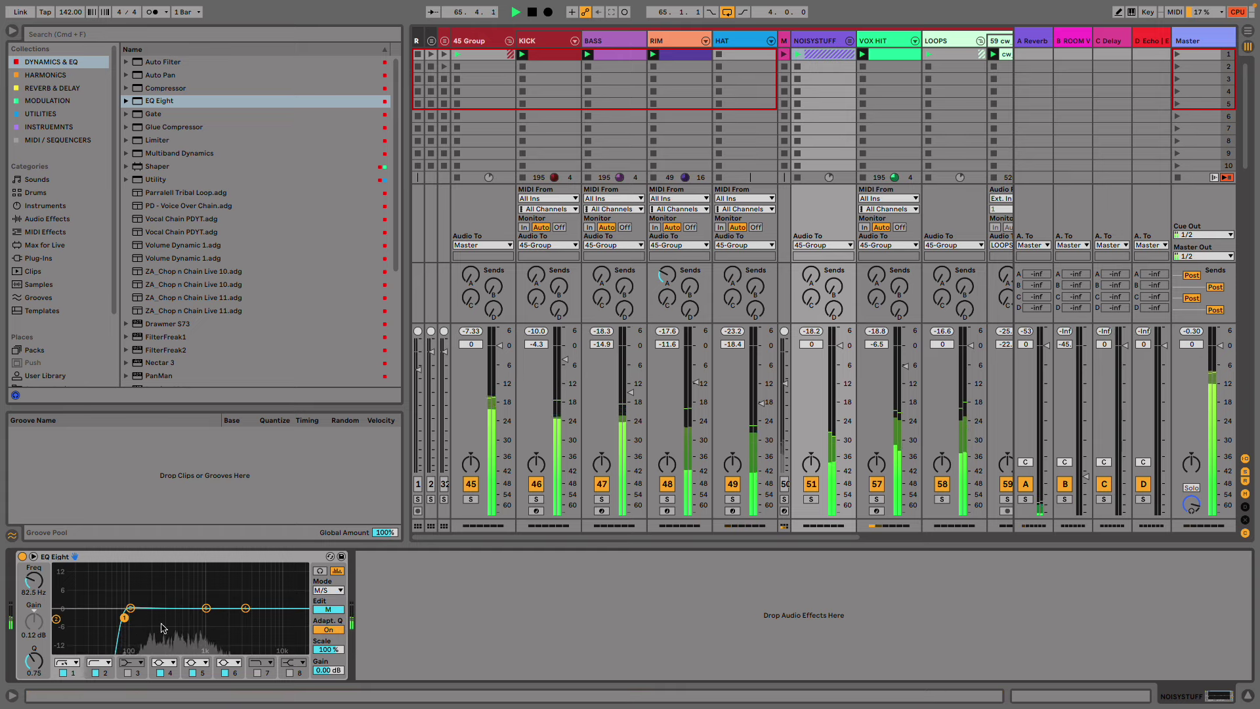
click(328, 609)
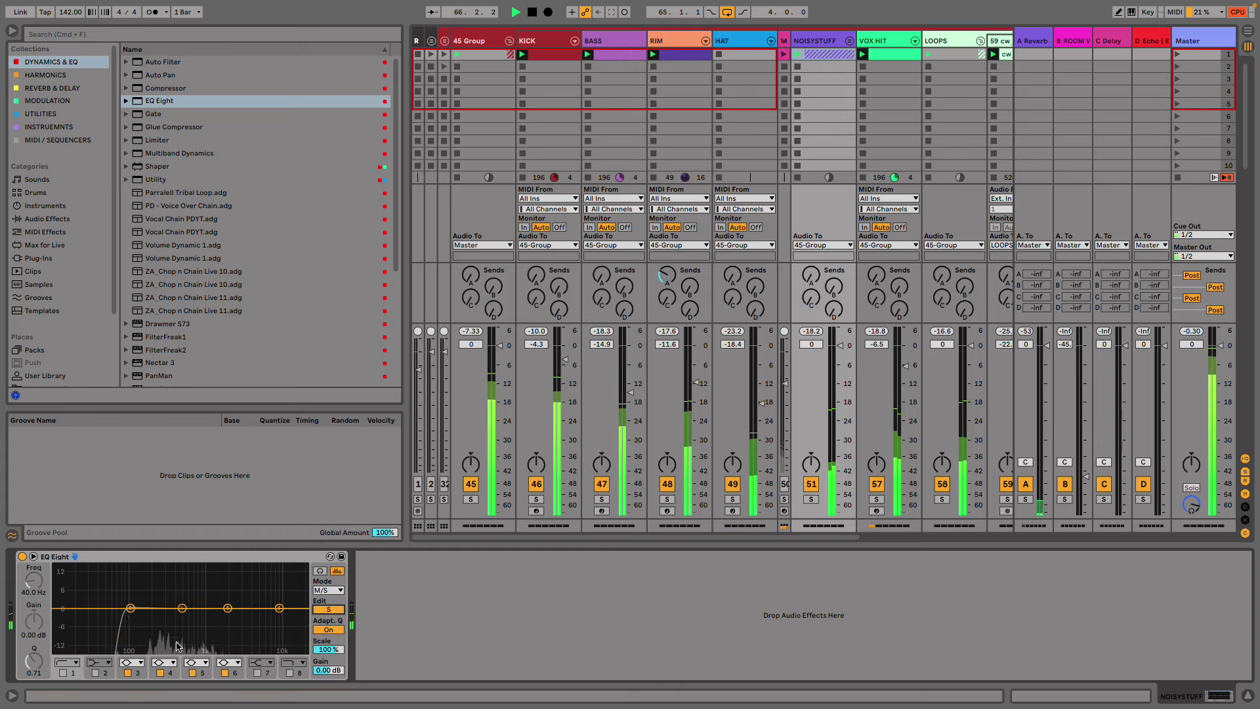
click(63, 672)
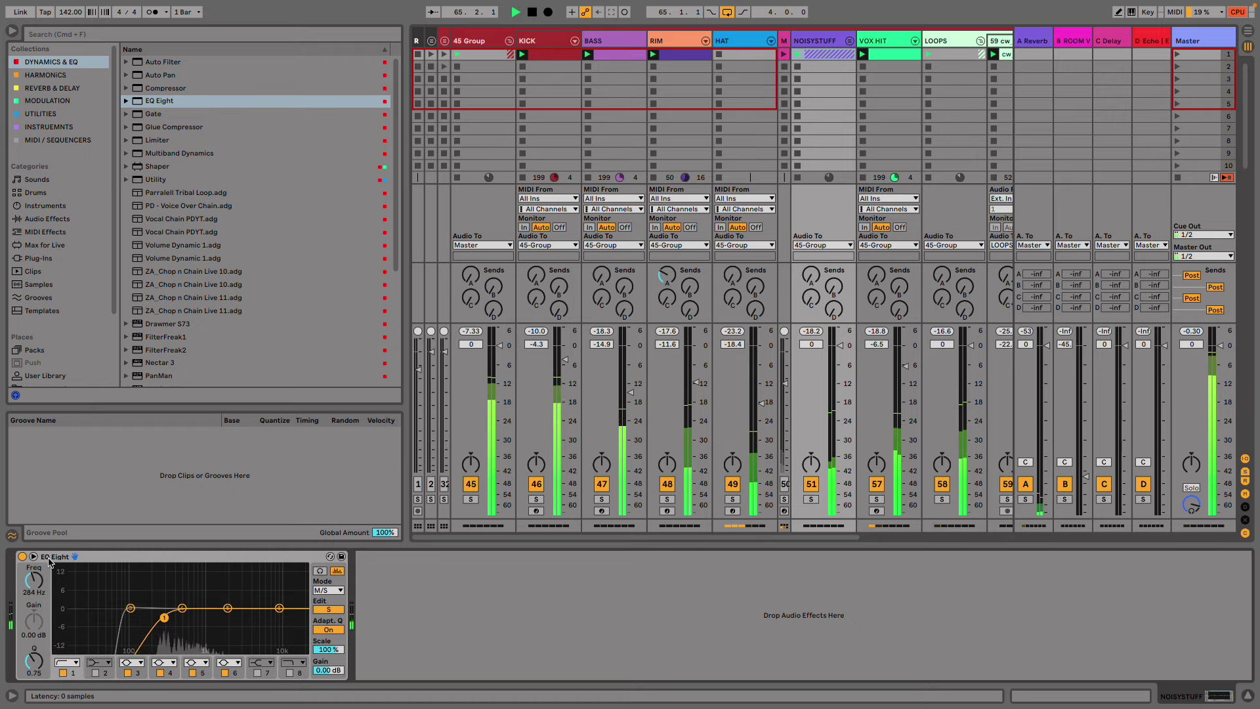
- Group the KICK, BASS, RIM and HAT tracks and name the group MAIN DRUMS
click(474, 36)
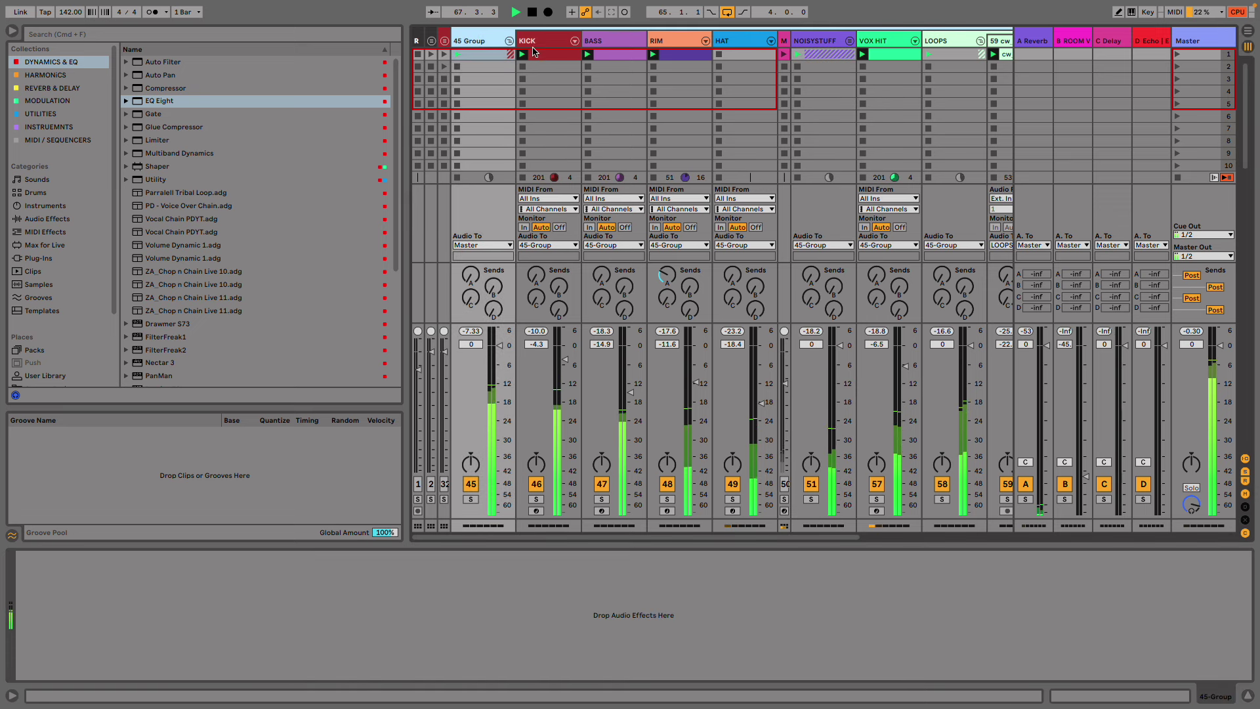
click(533, 49)
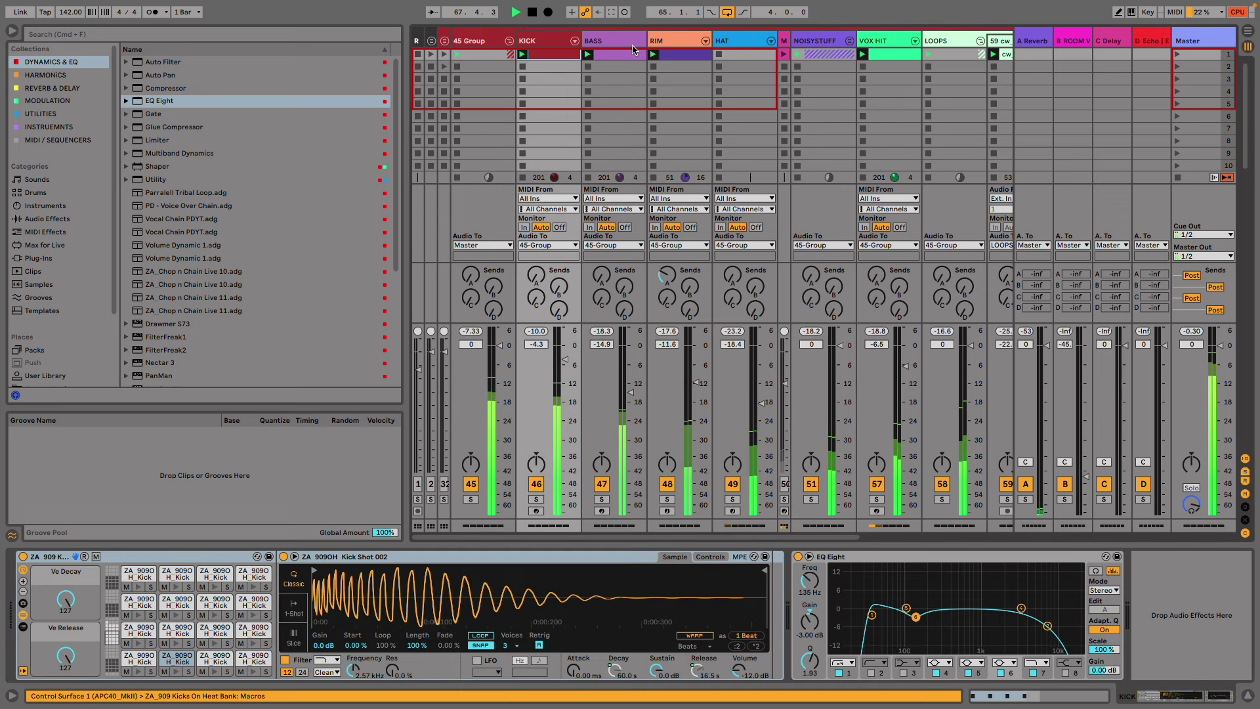
shift+click(726, 42)
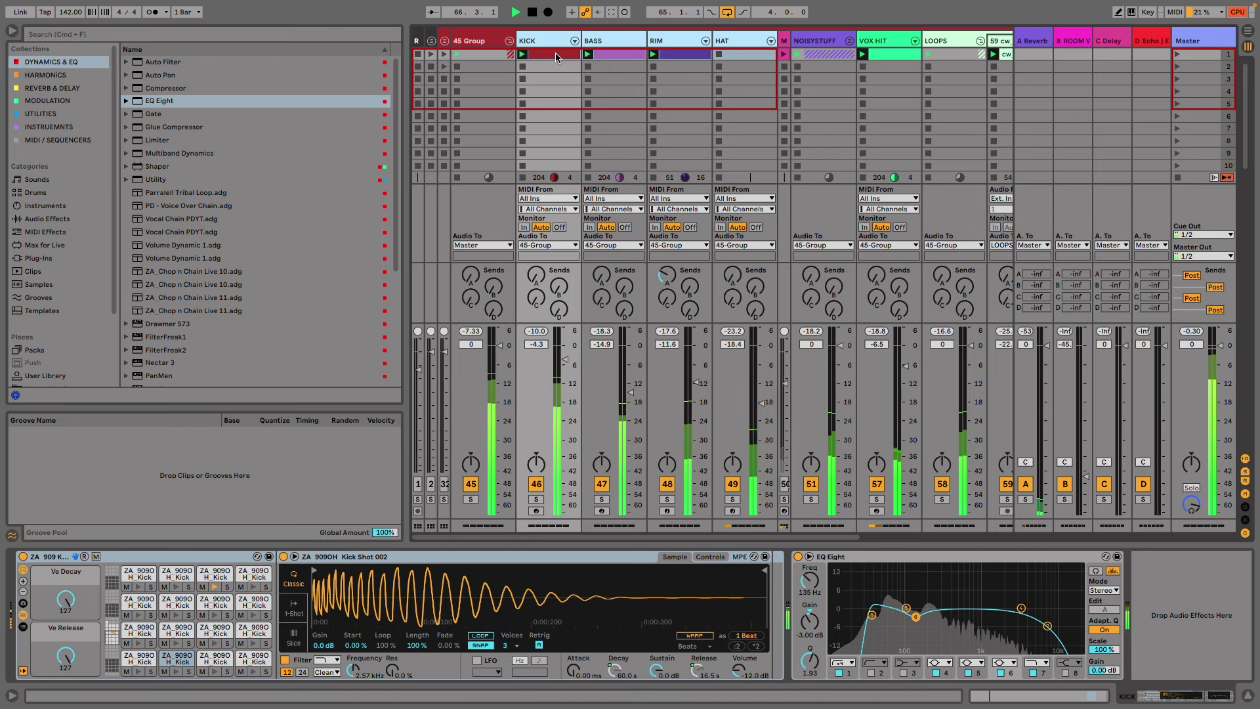
key(super+g)
key(super+r)
text(MAI)
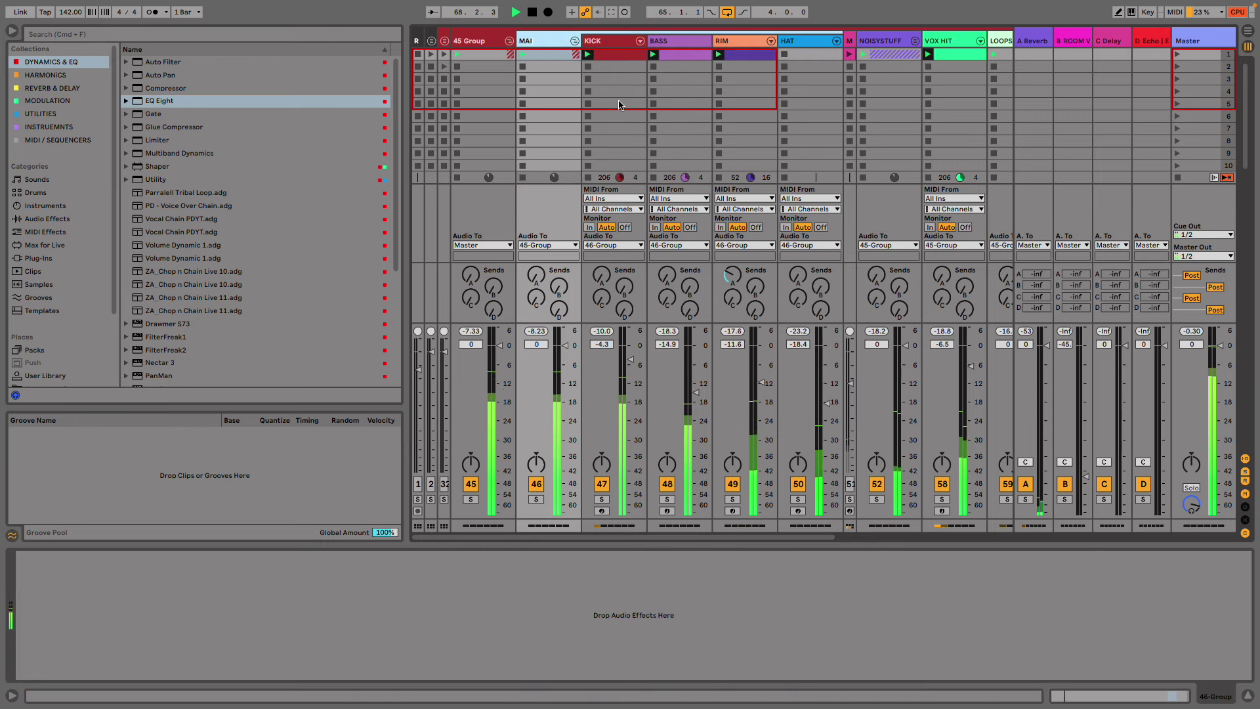
text(N DRUMS)
key(Return)
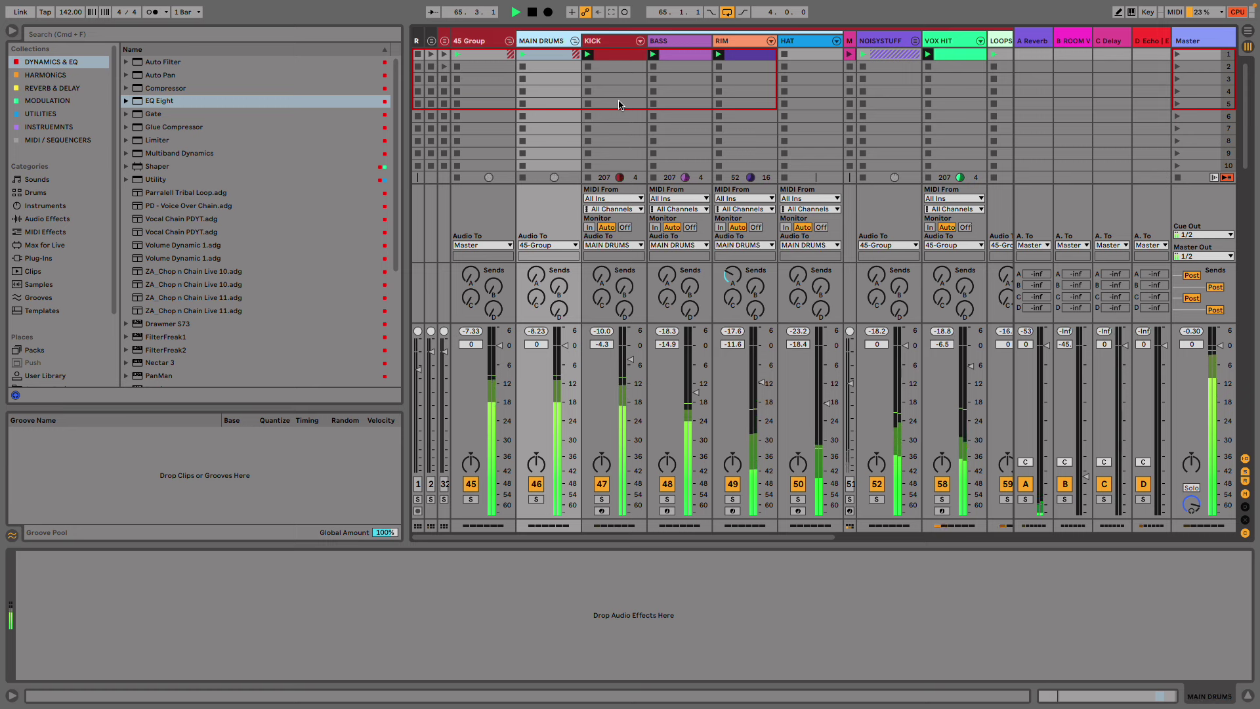
- Color the MAIN DRUMS group golden brown and assign the KICK through HAT track colors to their clips
right_click(555, 44)
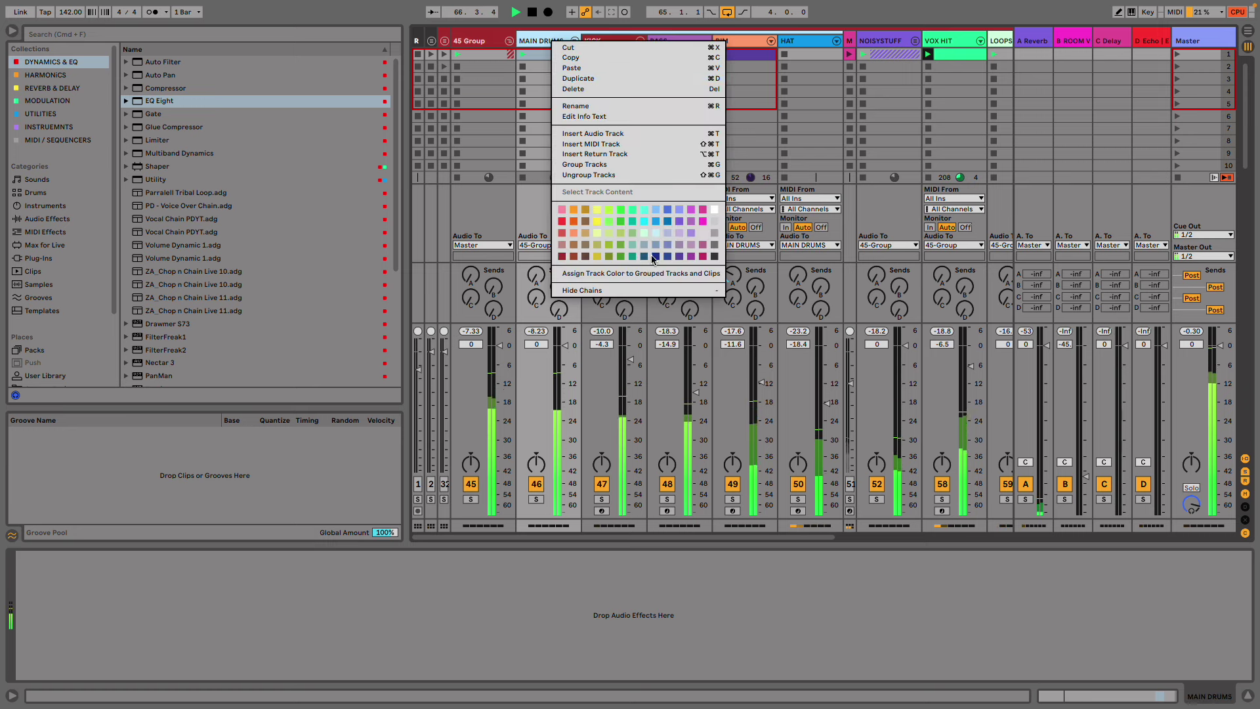
click(586, 209)
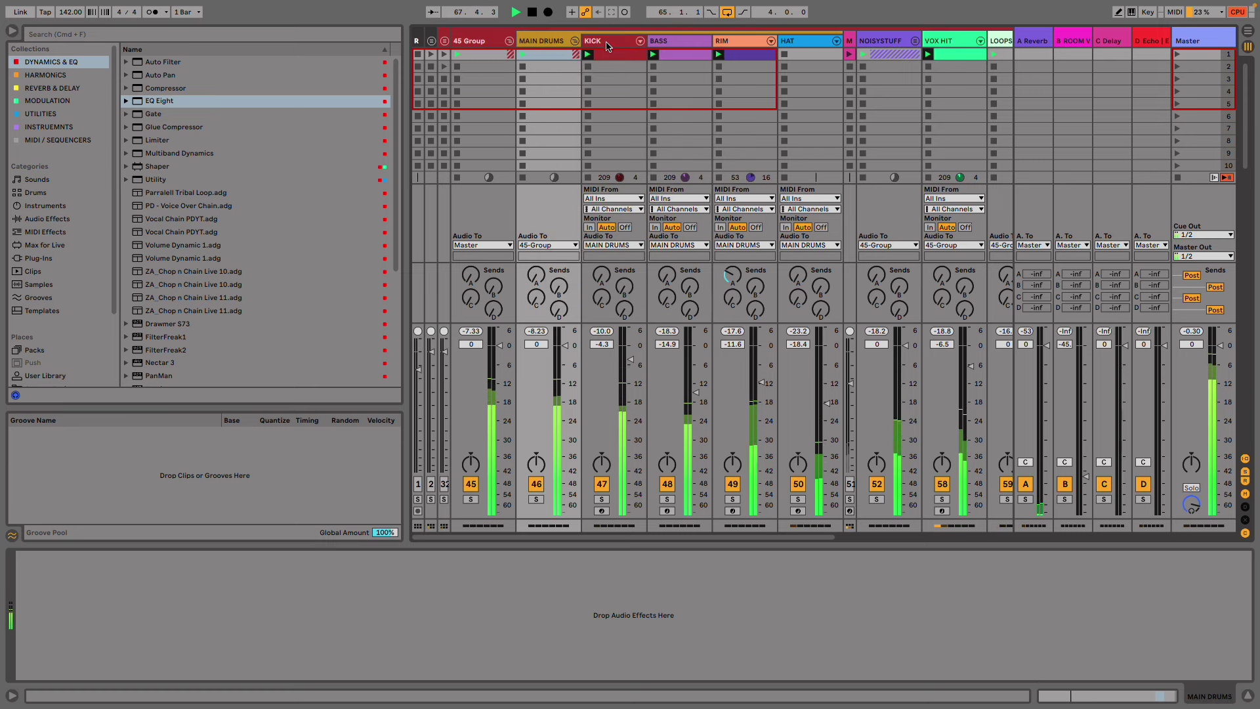
click(613, 42)
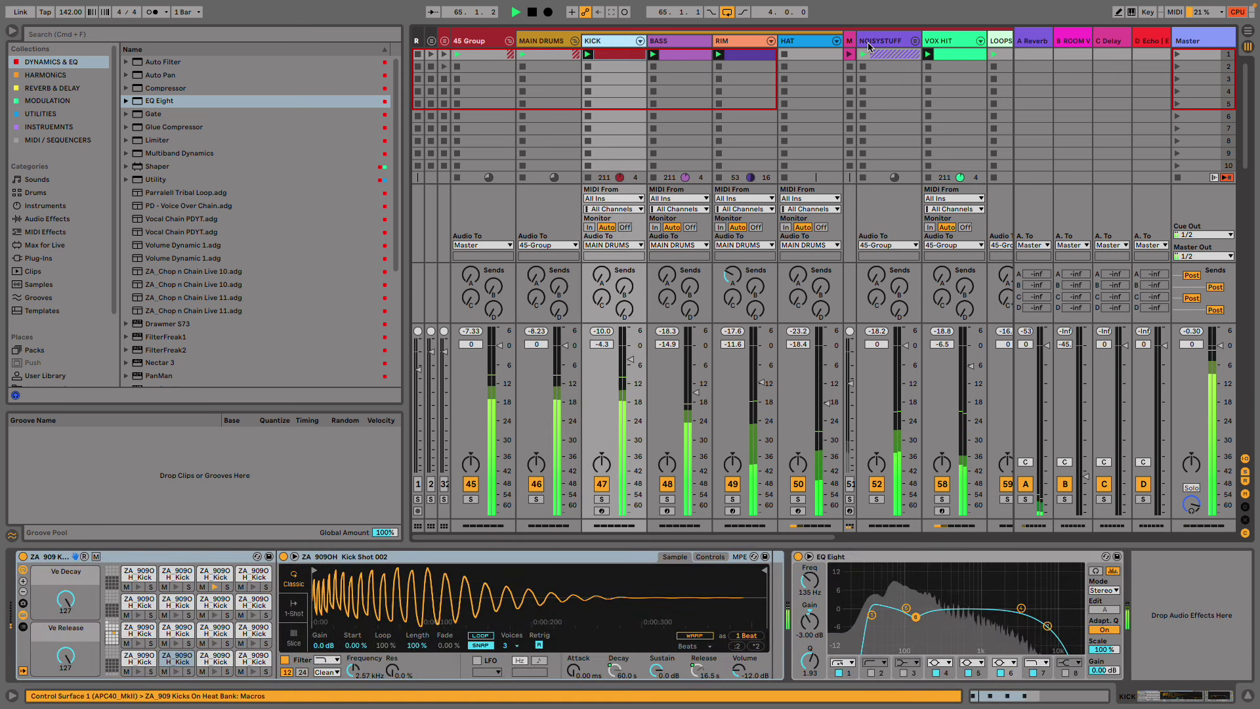
shift+click(812, 42)
right_click(811, 43)
click(866, 251)
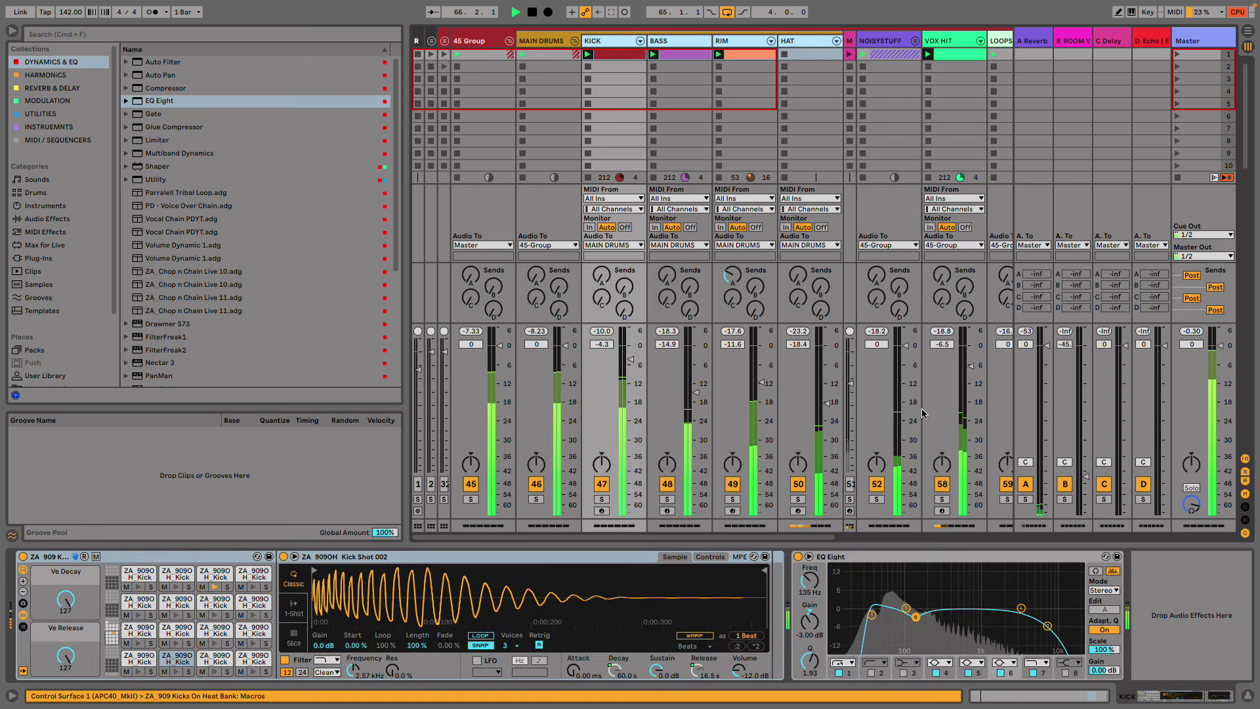
- Add a Saturator to MAIN DRUMS with Output at -5 dB, Drive at 6 dB and Dry/Wet at 74.6 %
click(550, 42)
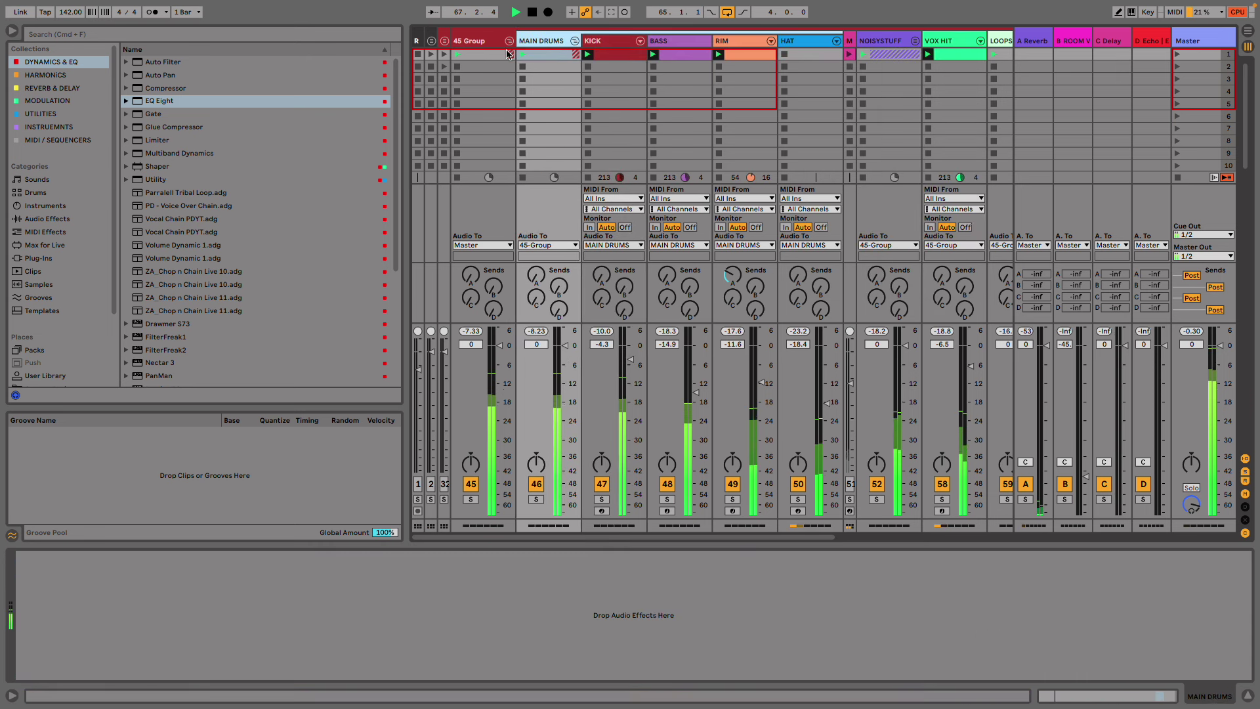
click(47, 75)
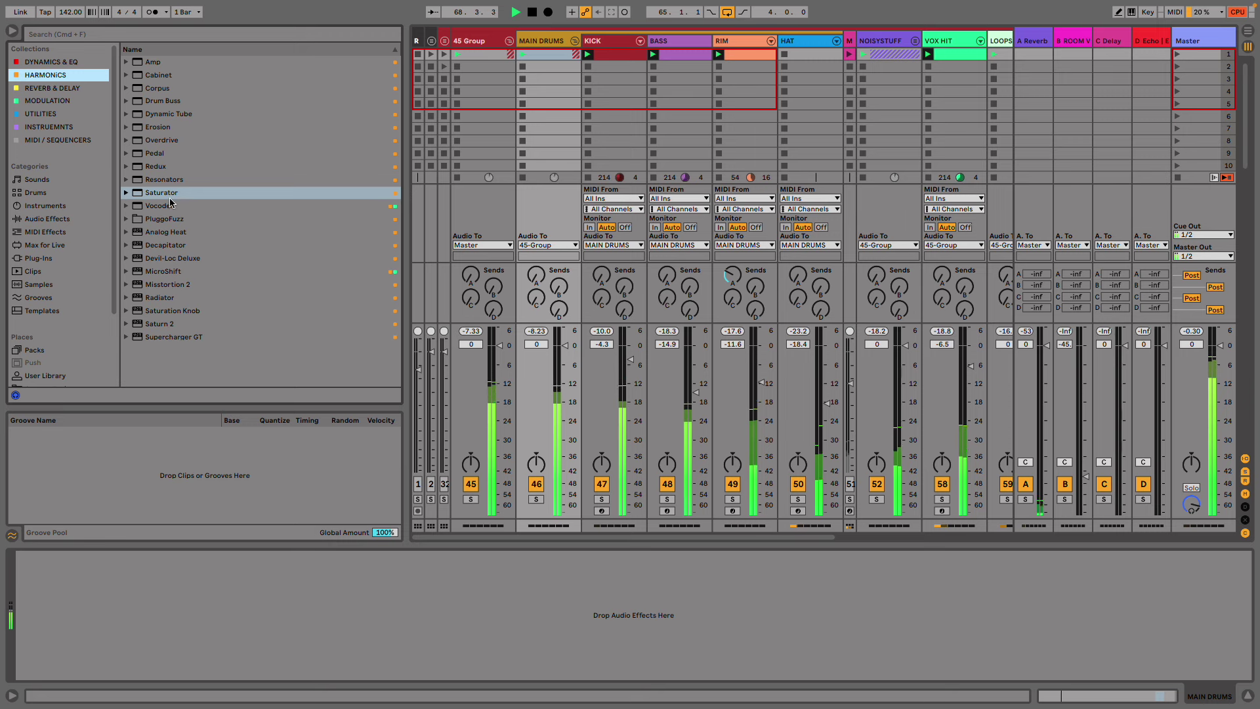
drag(168, 192, 196, 580)
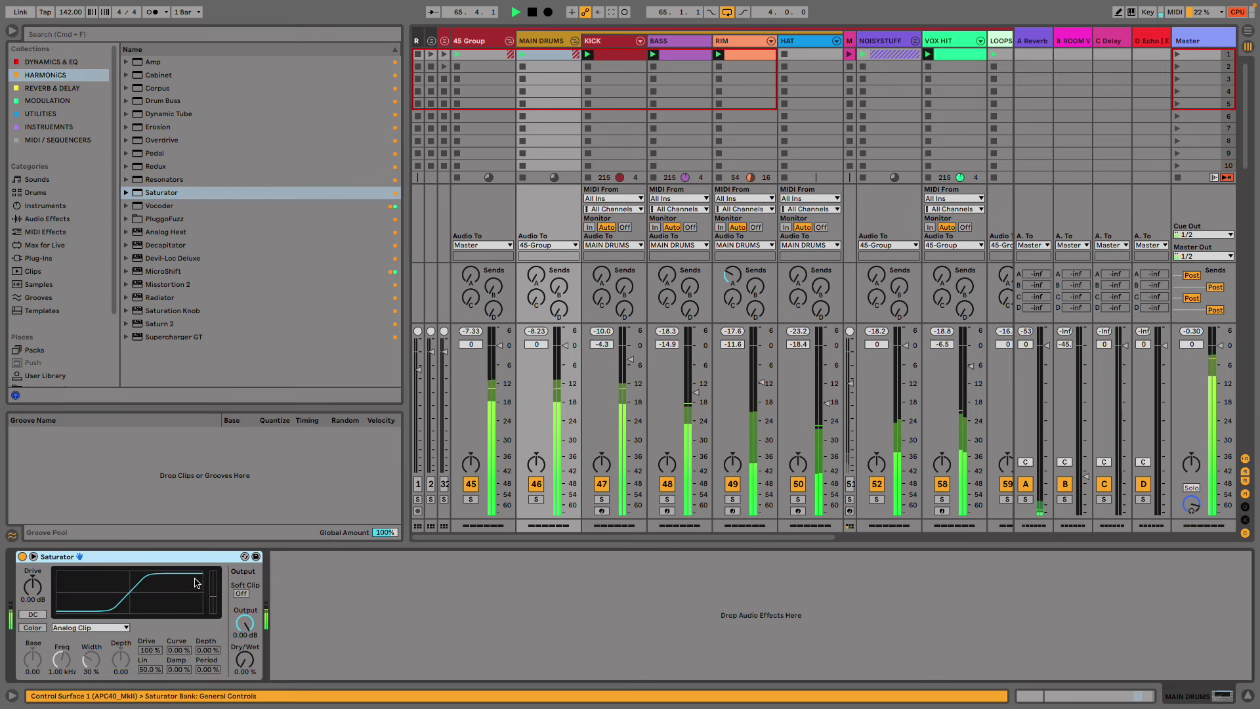
drag(243, 622, 243, 647)
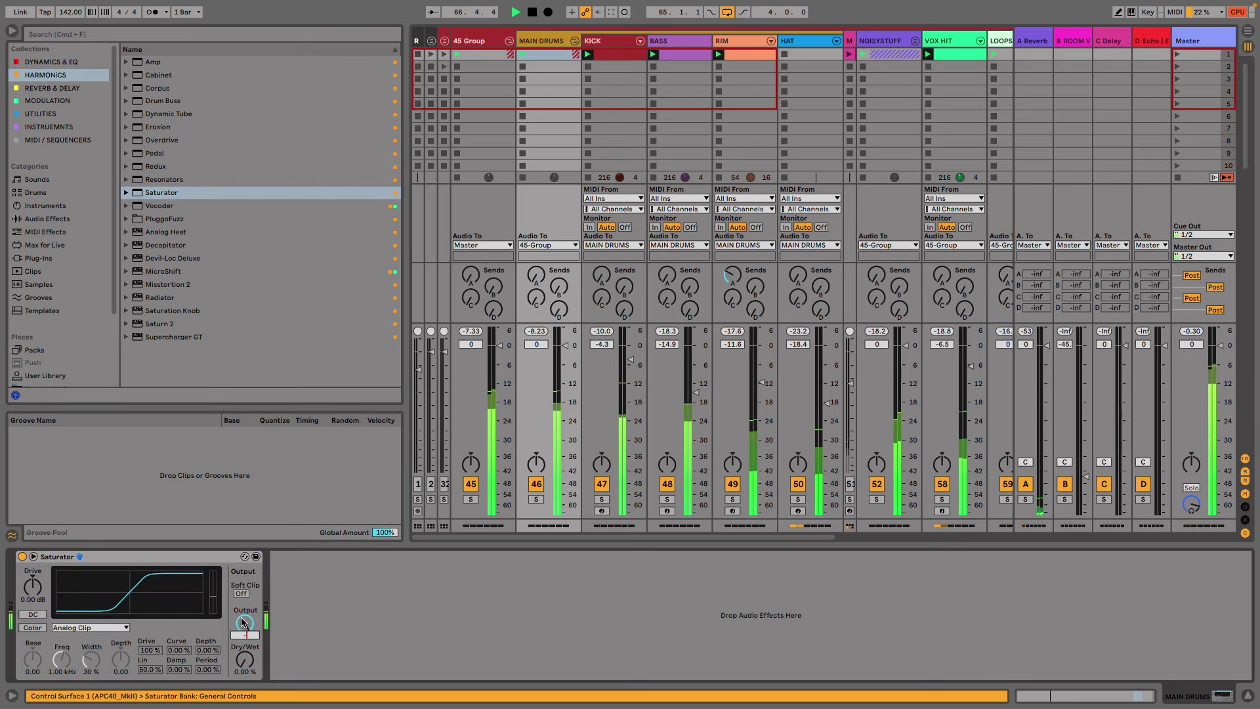
click(37, 586)
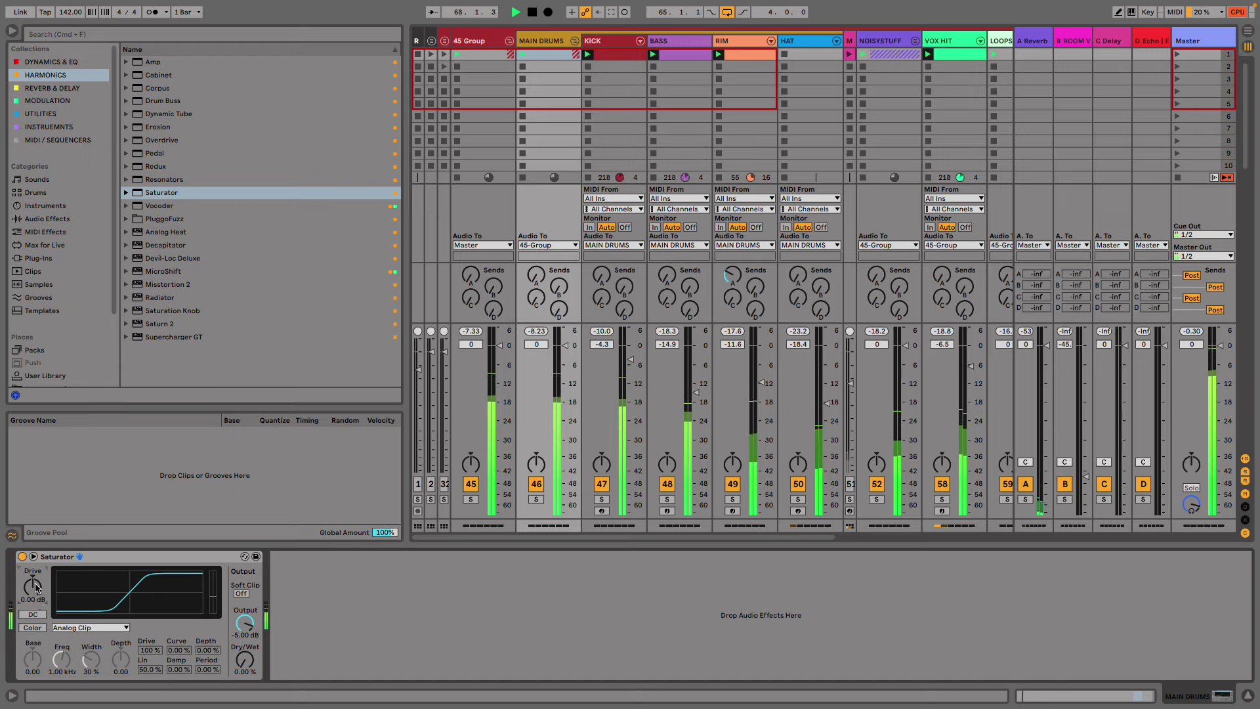
drag(36, 586, 36, 574)
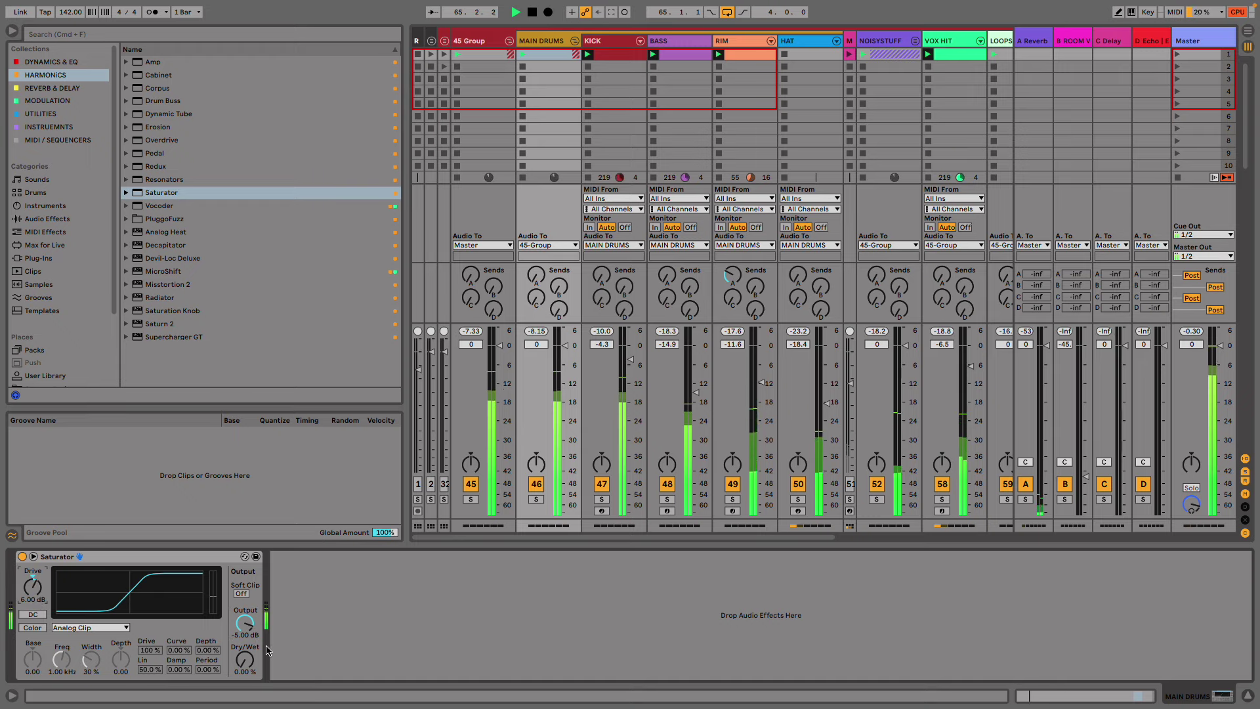
mouse_move(244, 660)
mouse_down()
mouse_move(244, 643)
mouse_move(245, 662)
mouse_up()
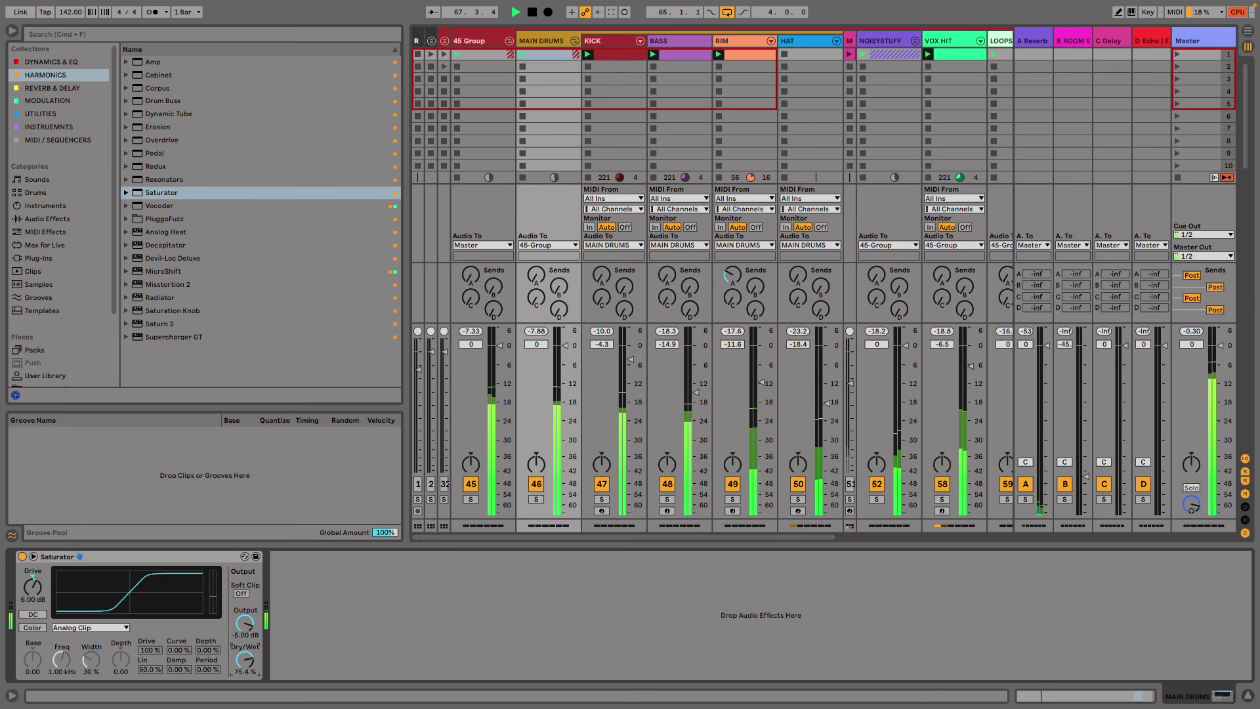
- Add an EQ Eight after the Saturator on MAIN DRUMS and dip it by about 1.86 dB at 202 Hz
click(51, 62)
click(160, 101)
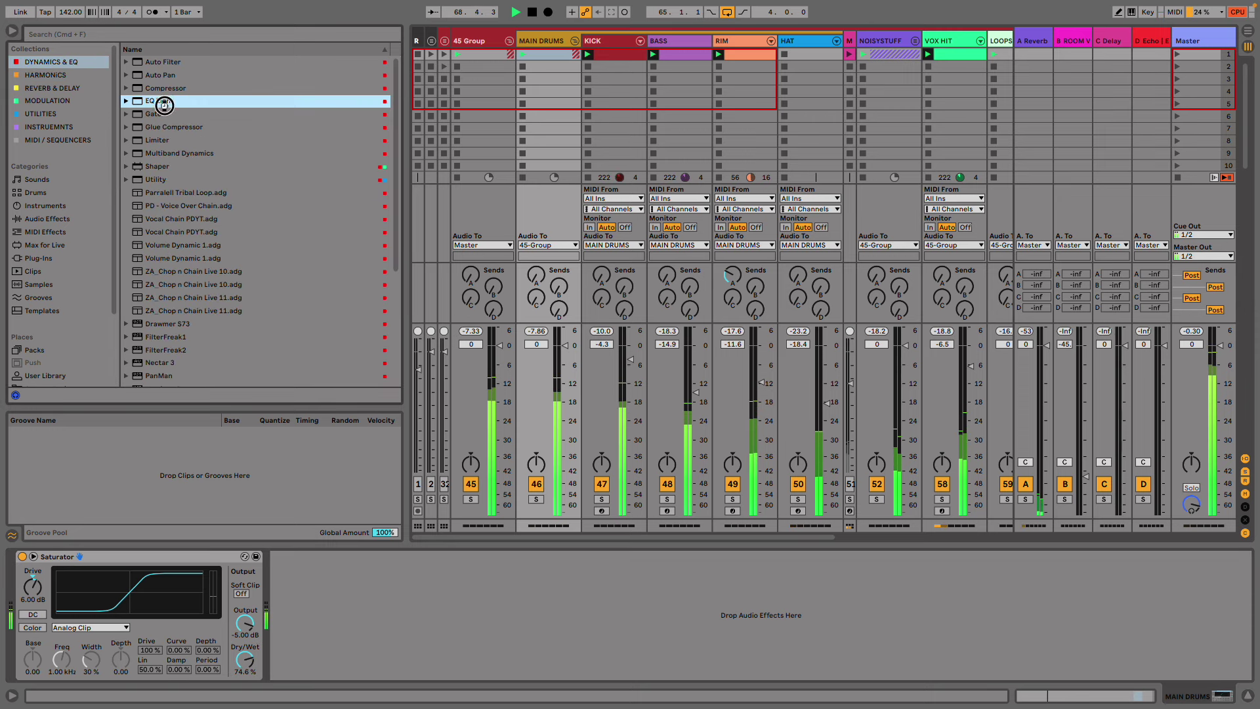
drag(340, 615, 410, 607)
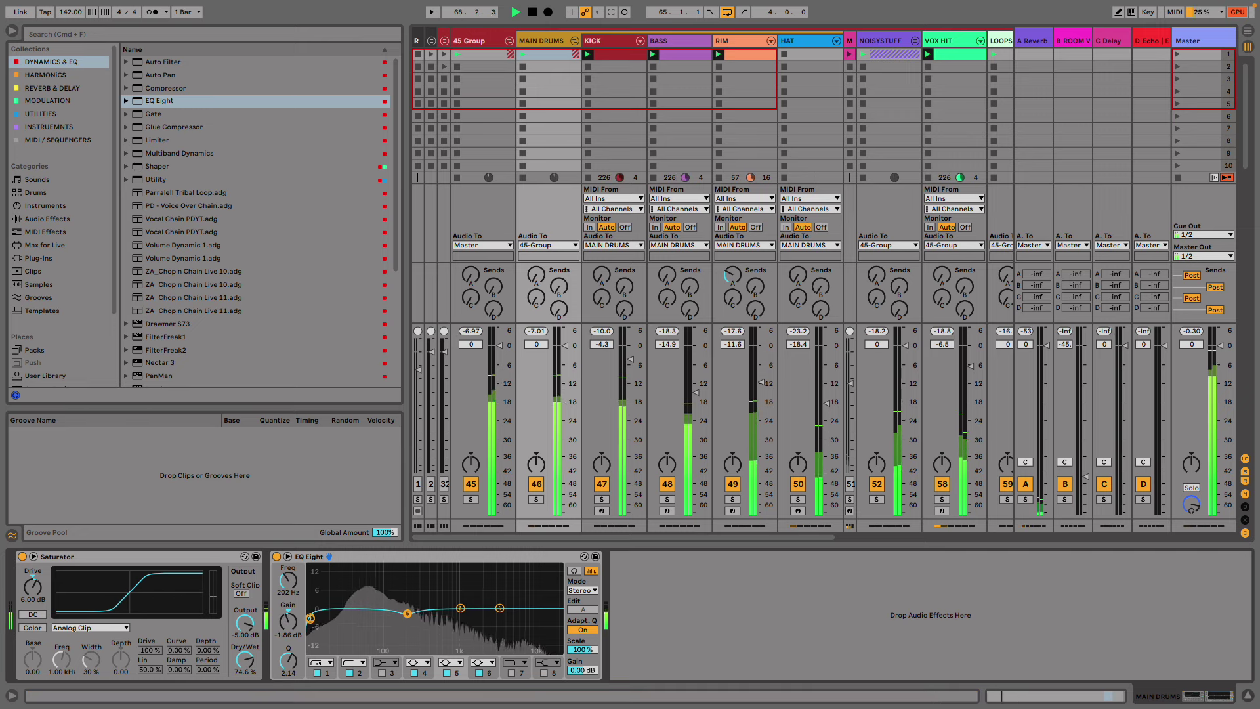
- Try a low cut at about 31 Hz with bands 2 and 1 of the MAIN DRUMS EQ Eight, leaving both bands off
click(350, 673)
click(349, 673)
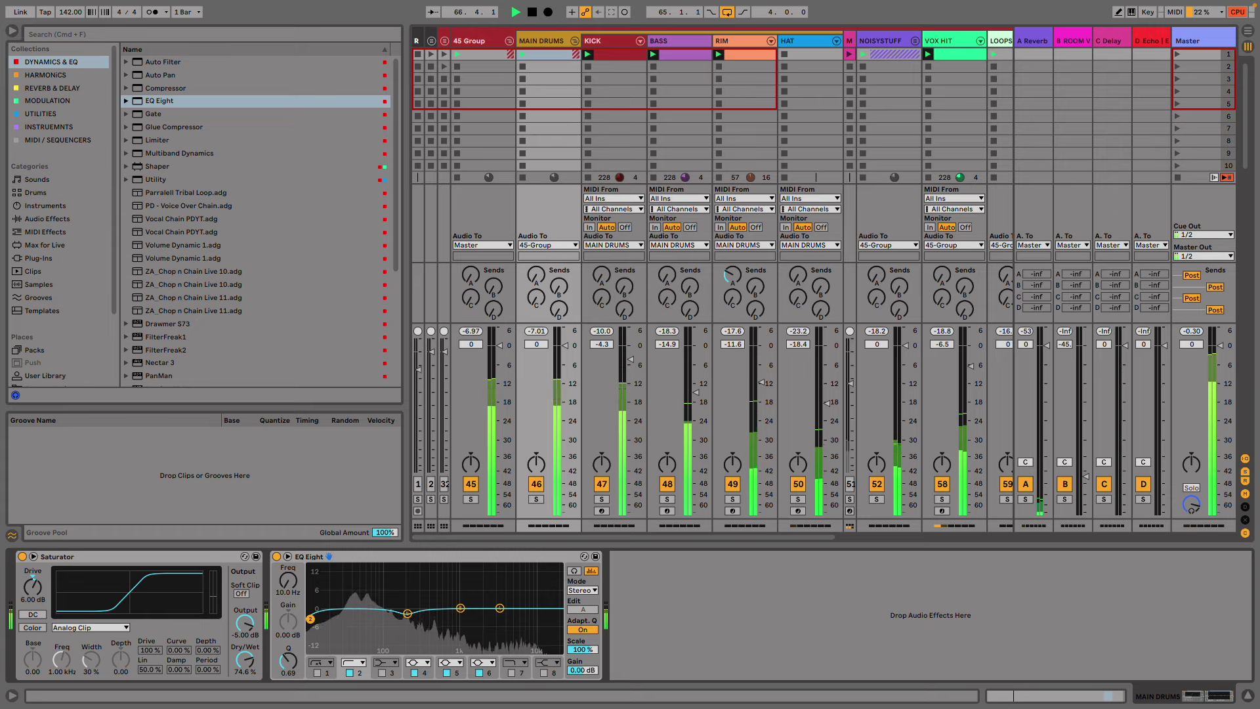
drag(310, 619, 340, 611)
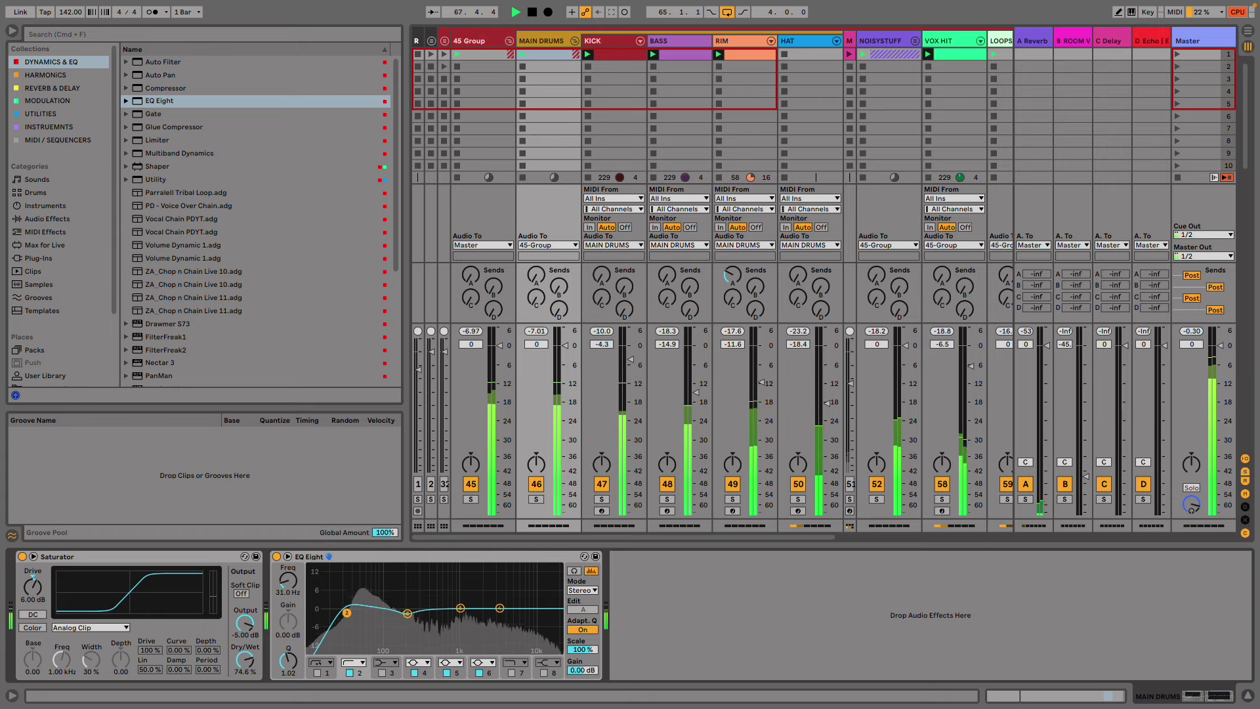
click(317, 673)
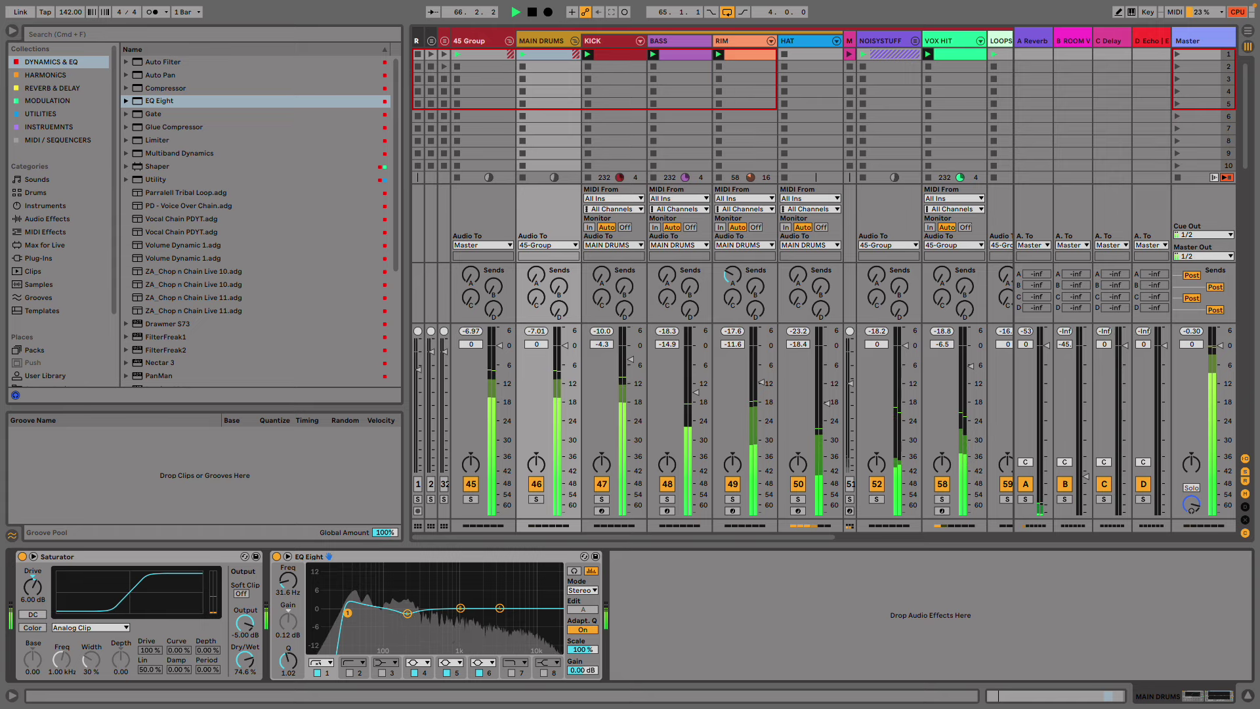
click(317, 672)
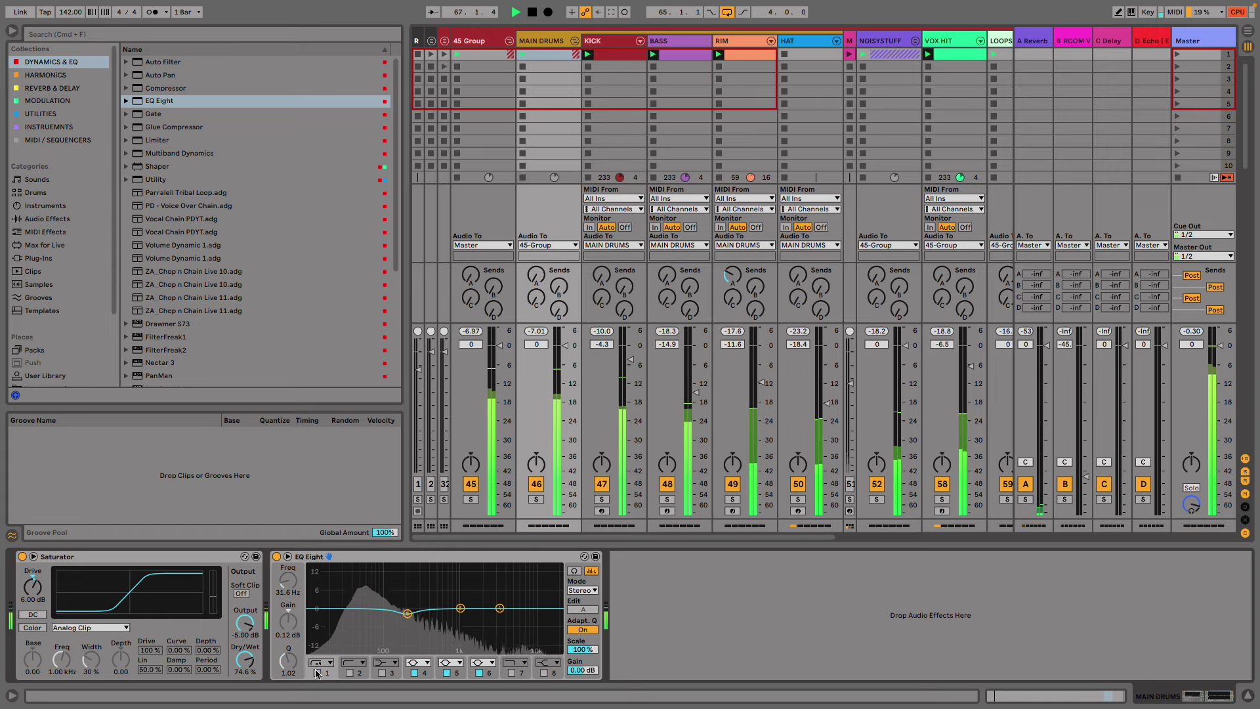
- Enable band 2 as a low cut on the MAIN DRUMS EQ Eight at about 32.3 Hz with Q about 0.97
click(349, 672)
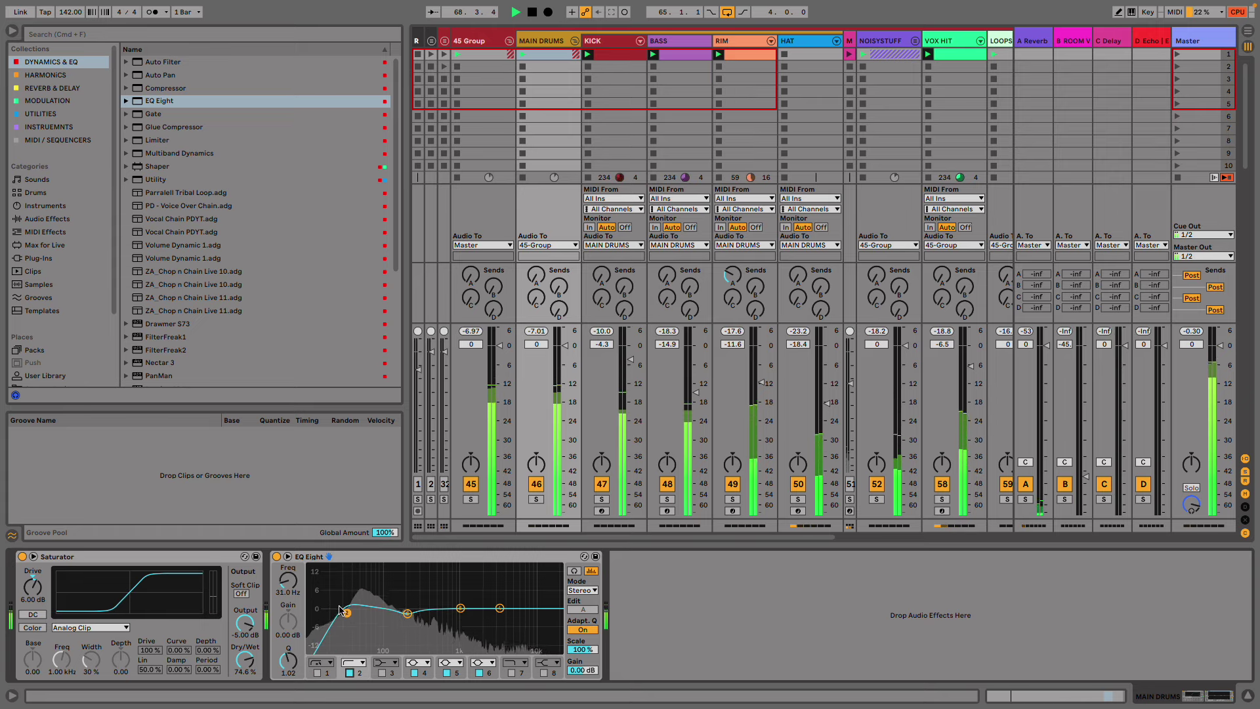
drag(345, 613, 348, 614)
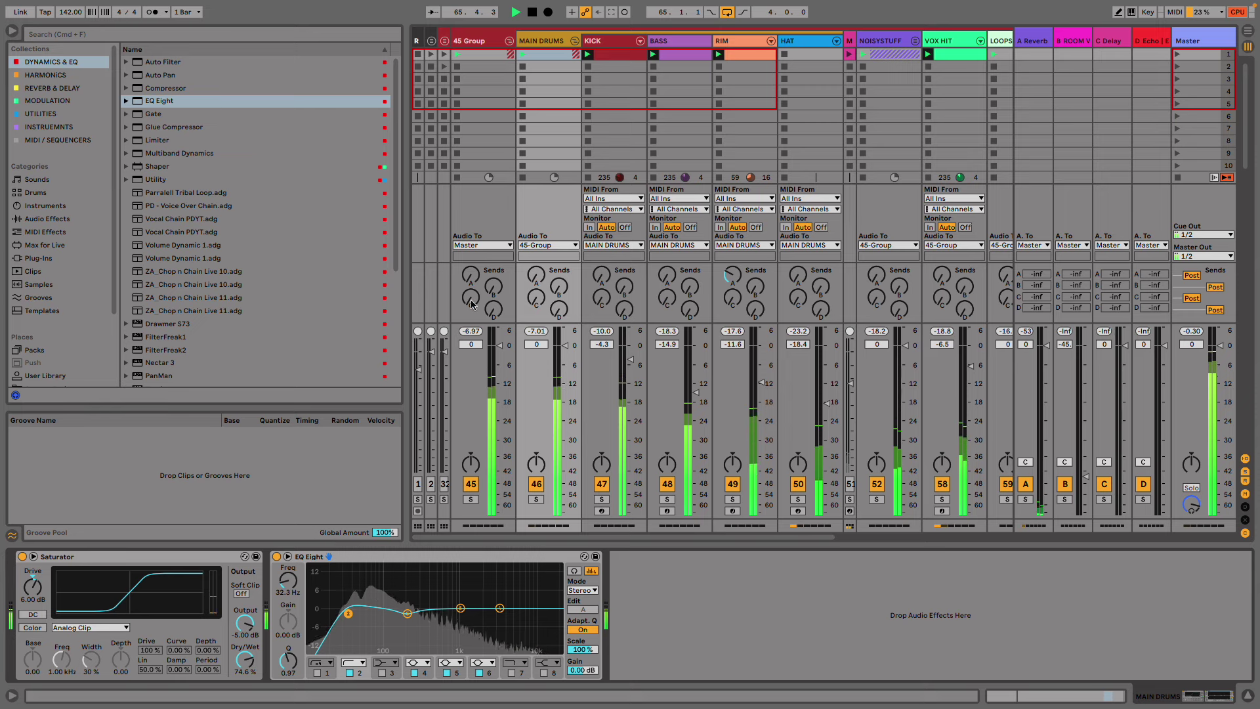
- Add Multiband Dynamics to the 45 Group that contains all the drum tracks
click(486, 40)
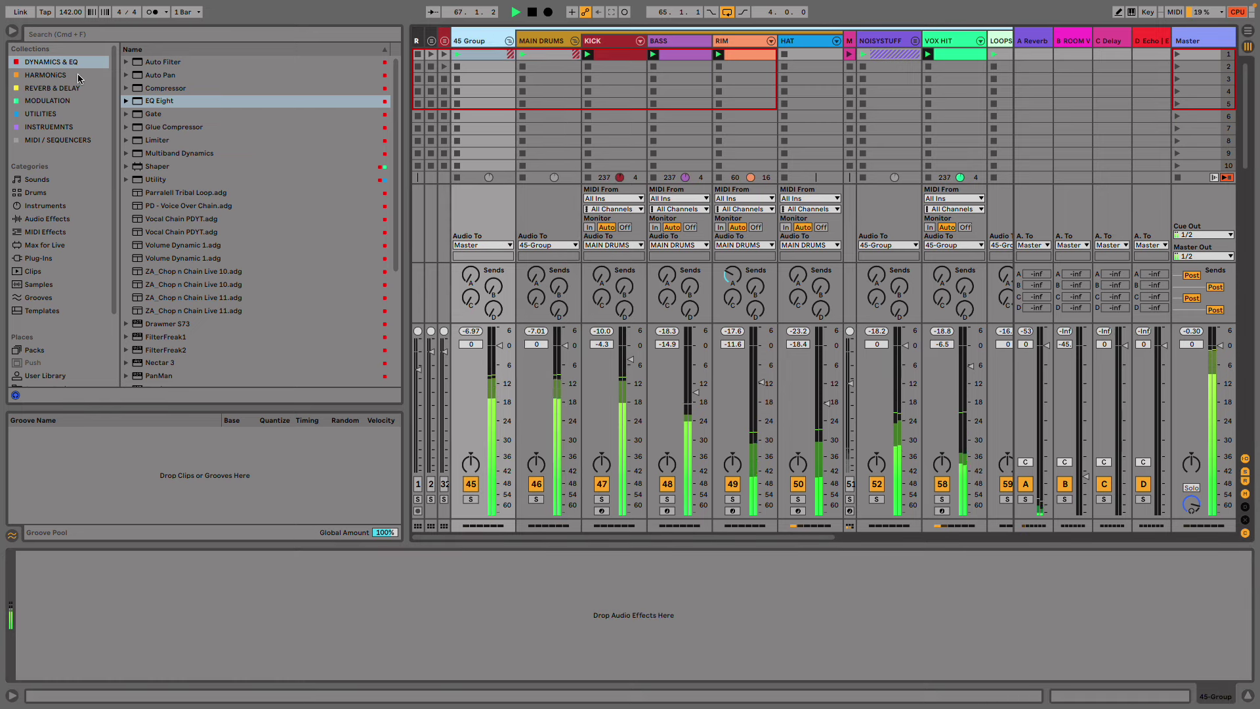
click(181, 154)
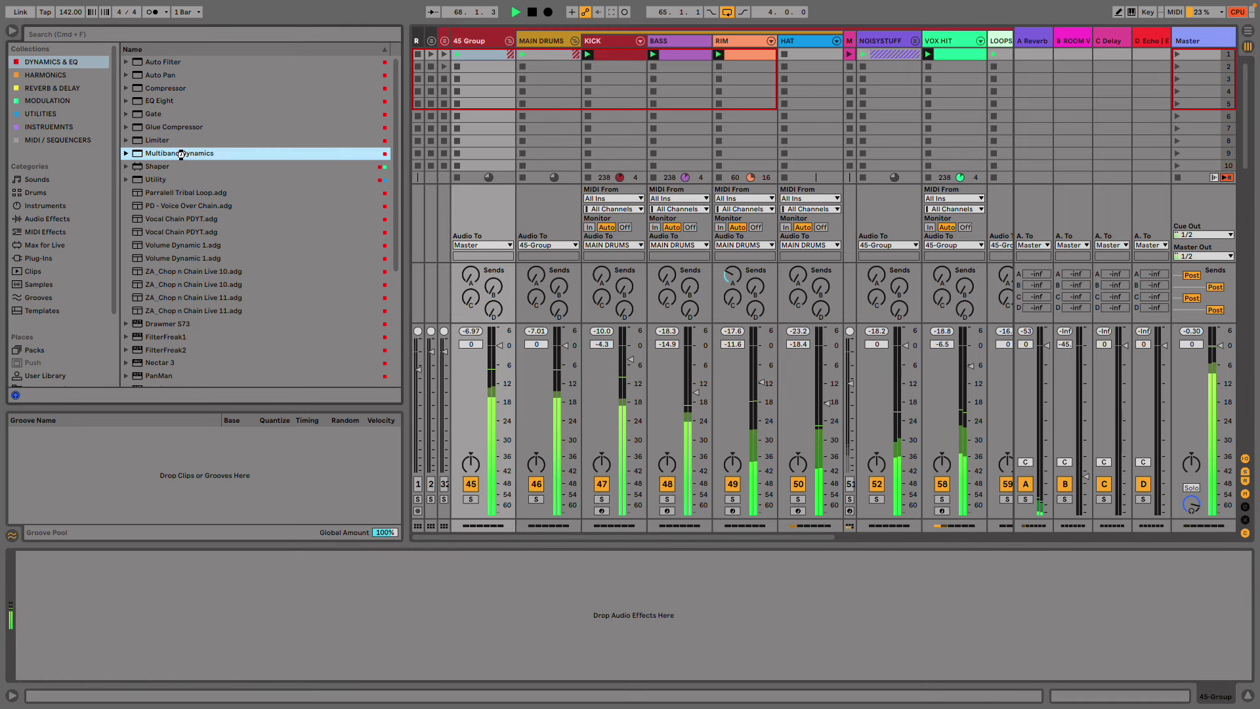
double_click(182, 155)
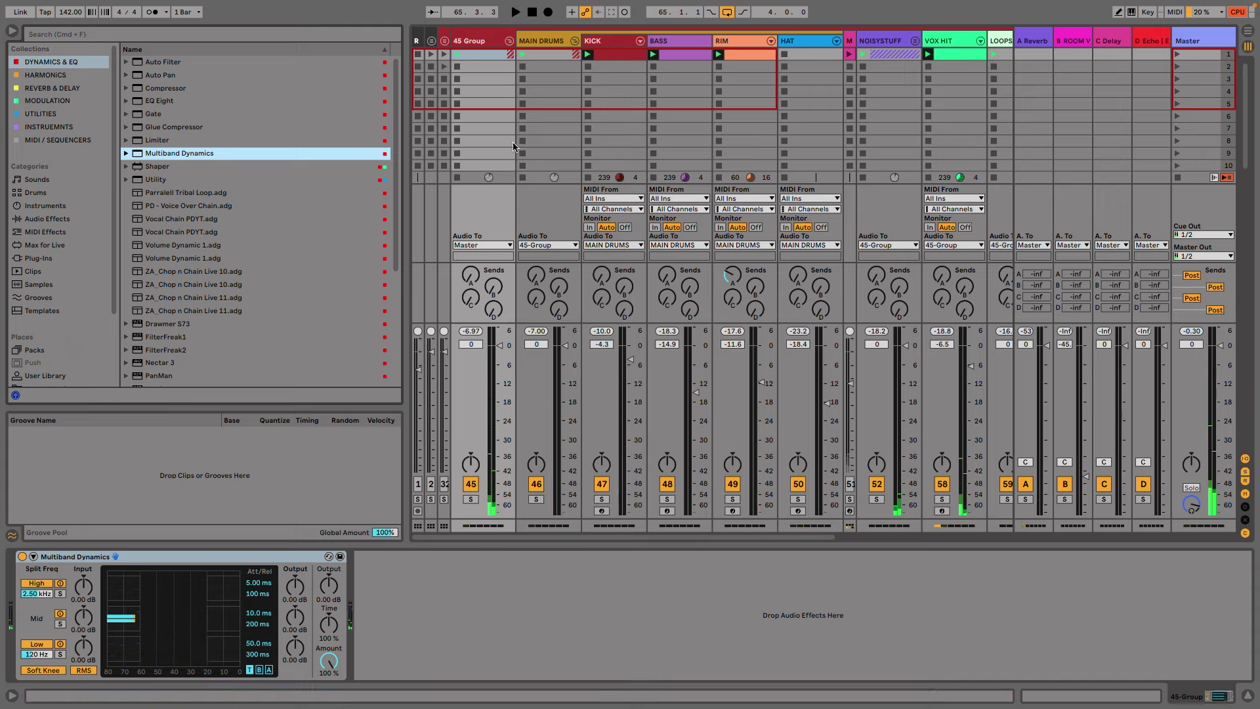
- Save the Live Set under a new name and delete the three narrow tracks before the 45 Group
key(super+shift+s)
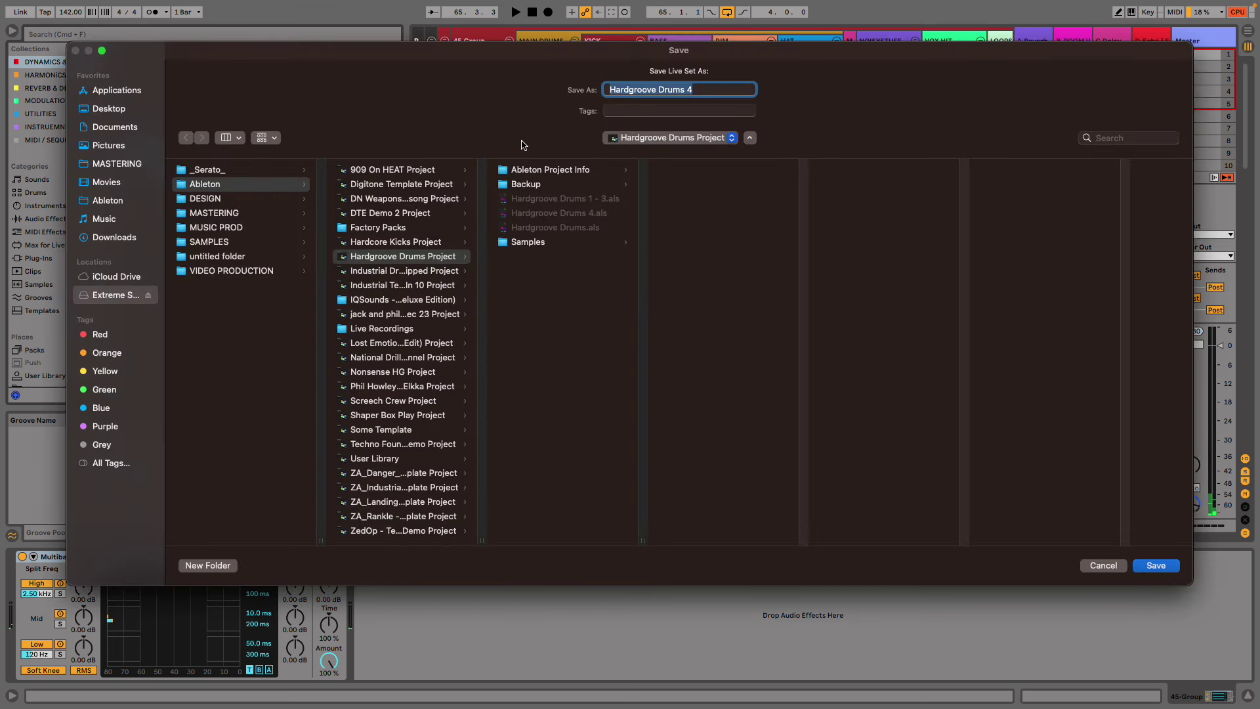
key(Return)
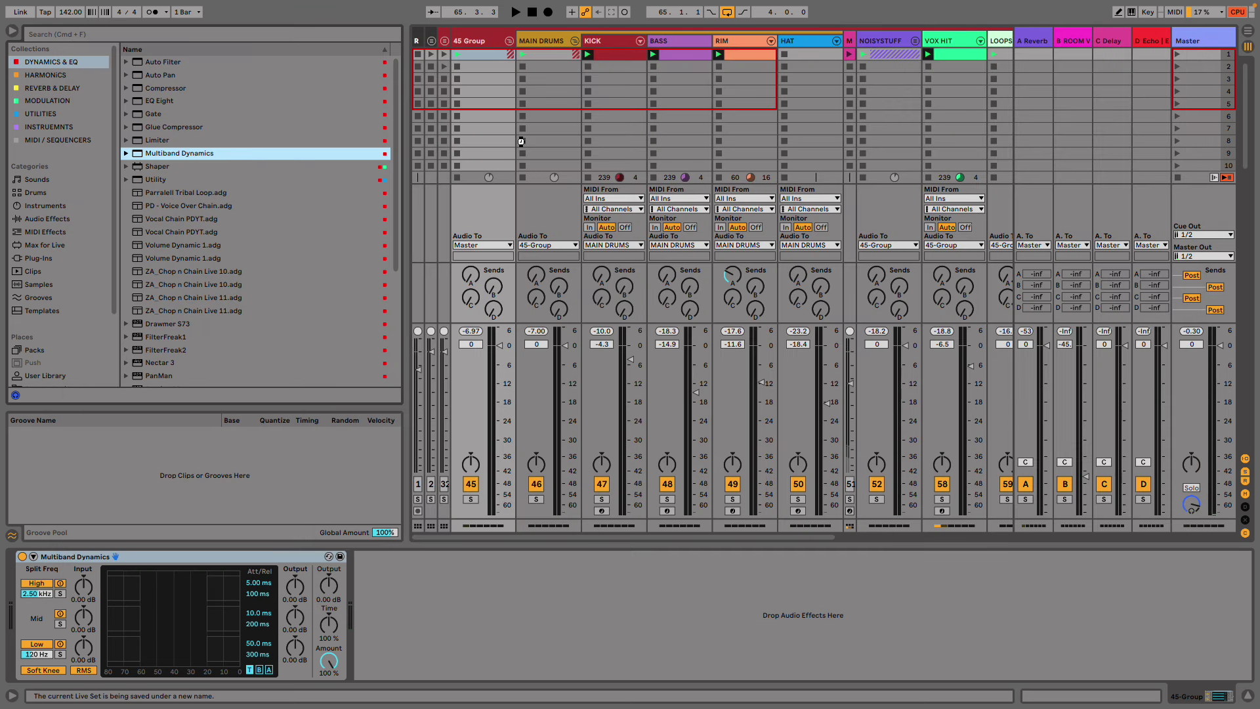
click(444, 39)
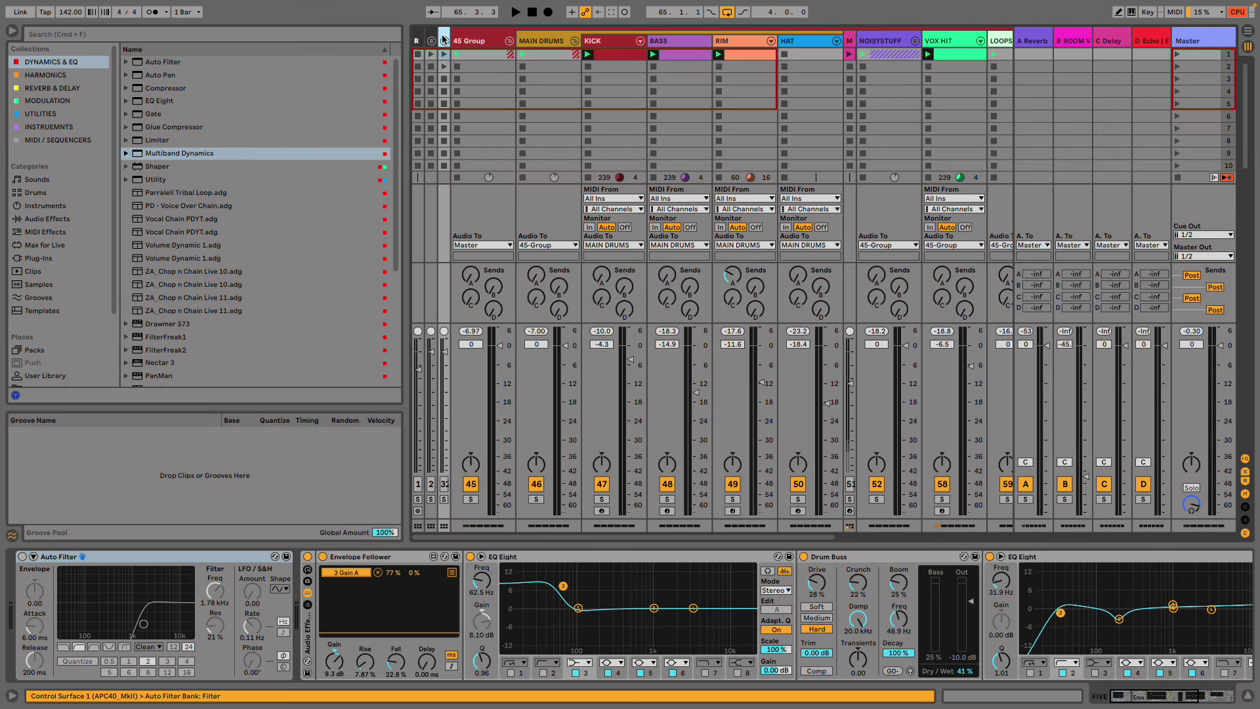
click(418, 40)
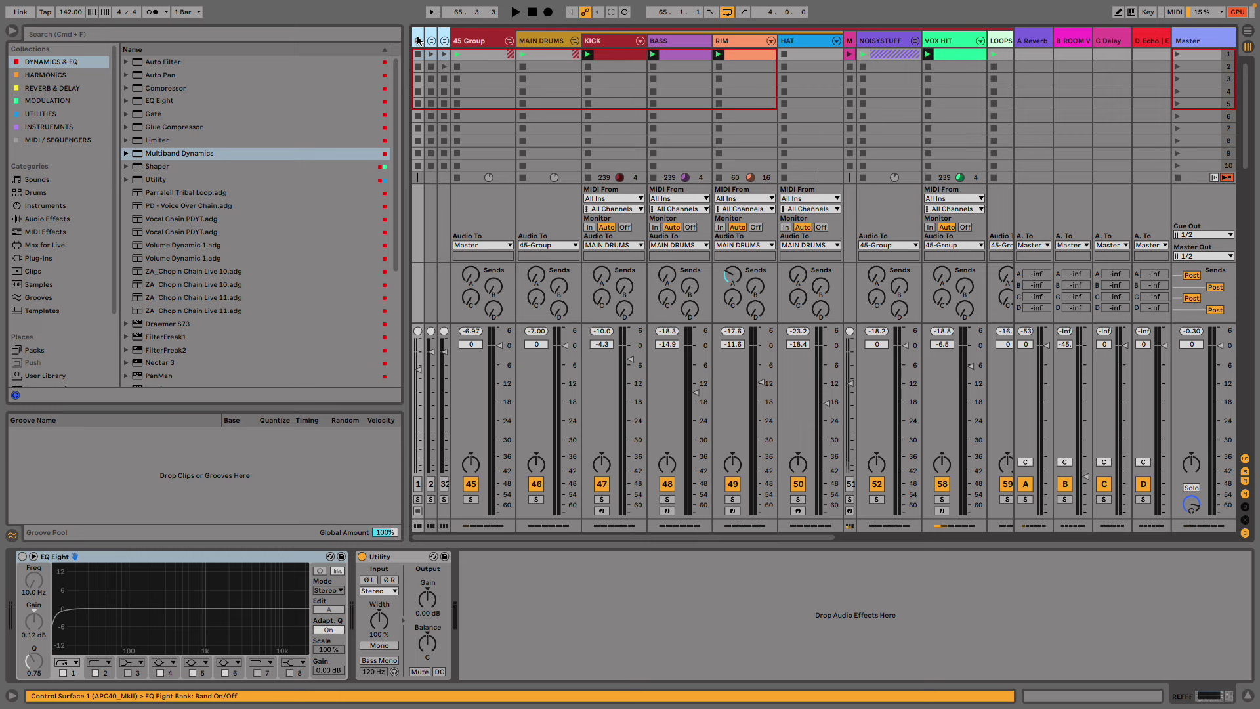
key(Delete)
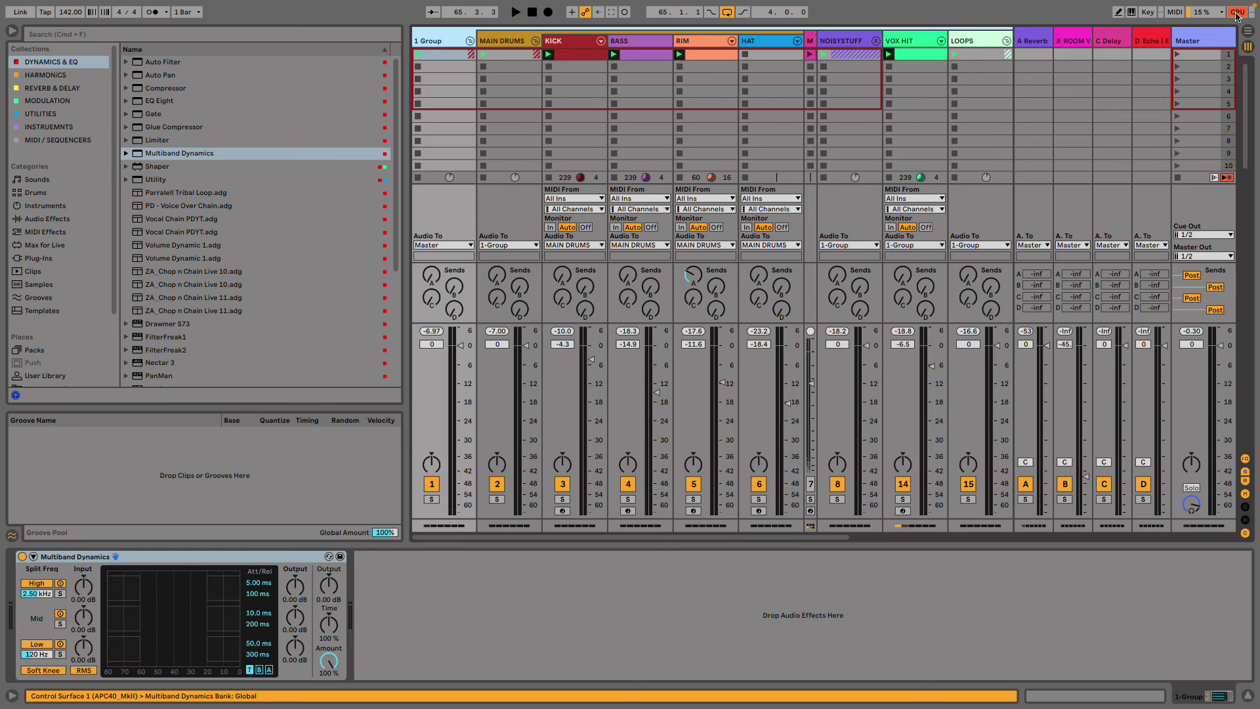
- Shape the Multiband Dynamics with High release 5.31 ms, Low attack 34.1 ms and Low release 67.1 ms, comparing against bypass during playback
key(space)
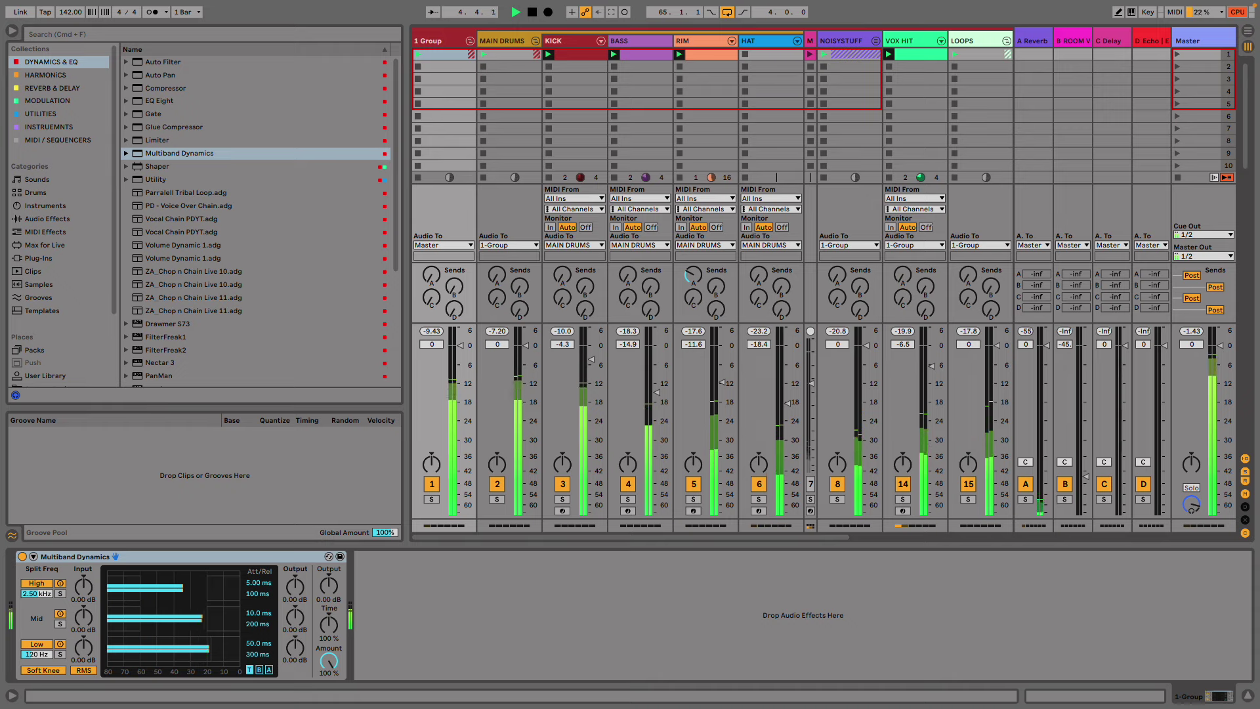
drag(130, 650, 130, 644)
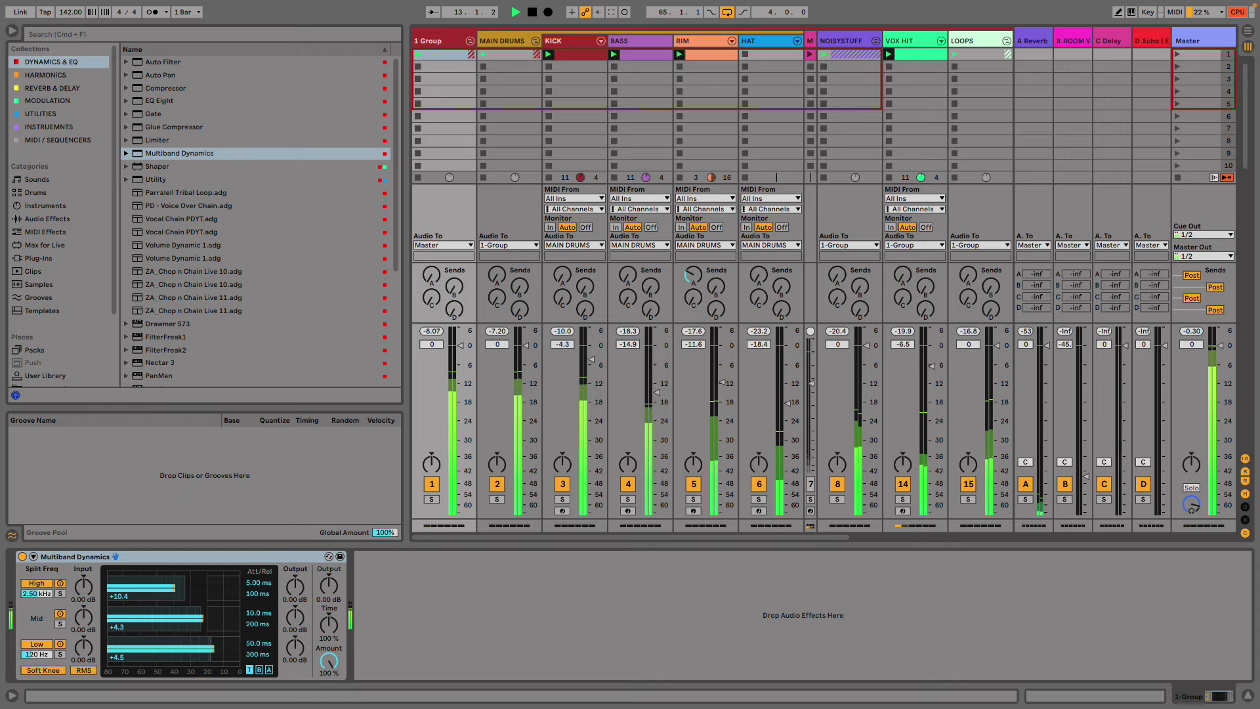
drag(261, 594, 261, 650)
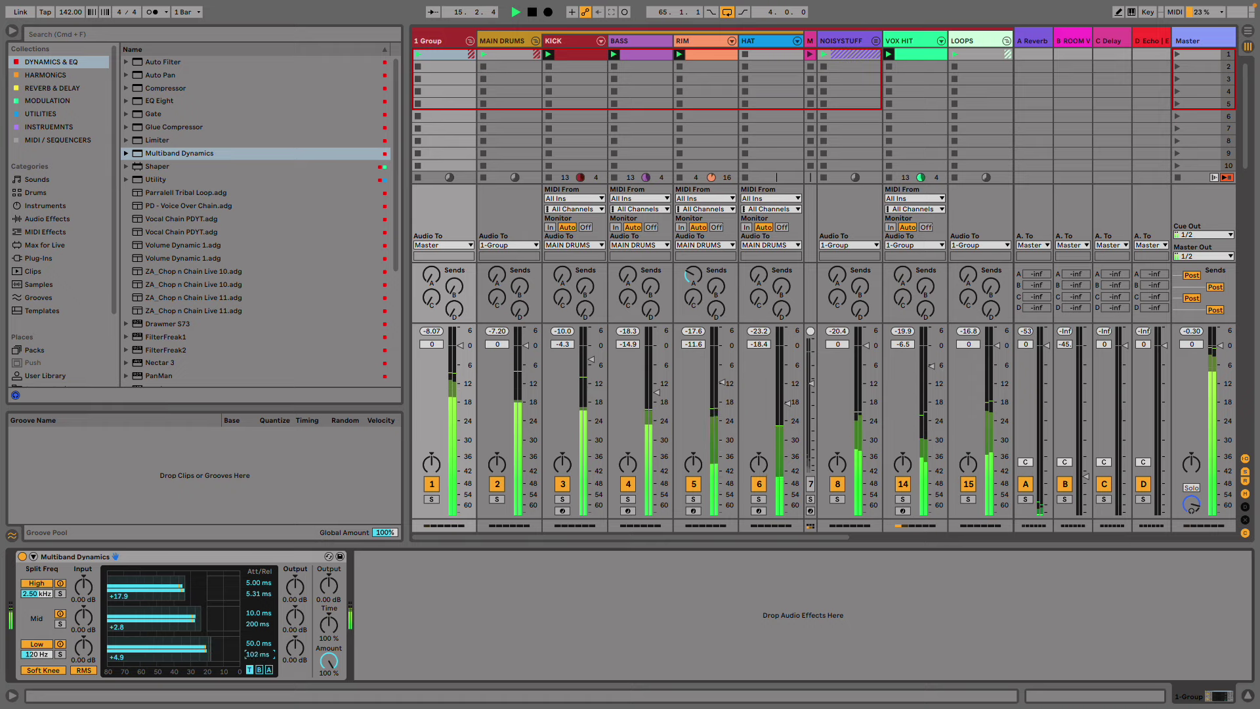
drag(260, 654, 258, 649)
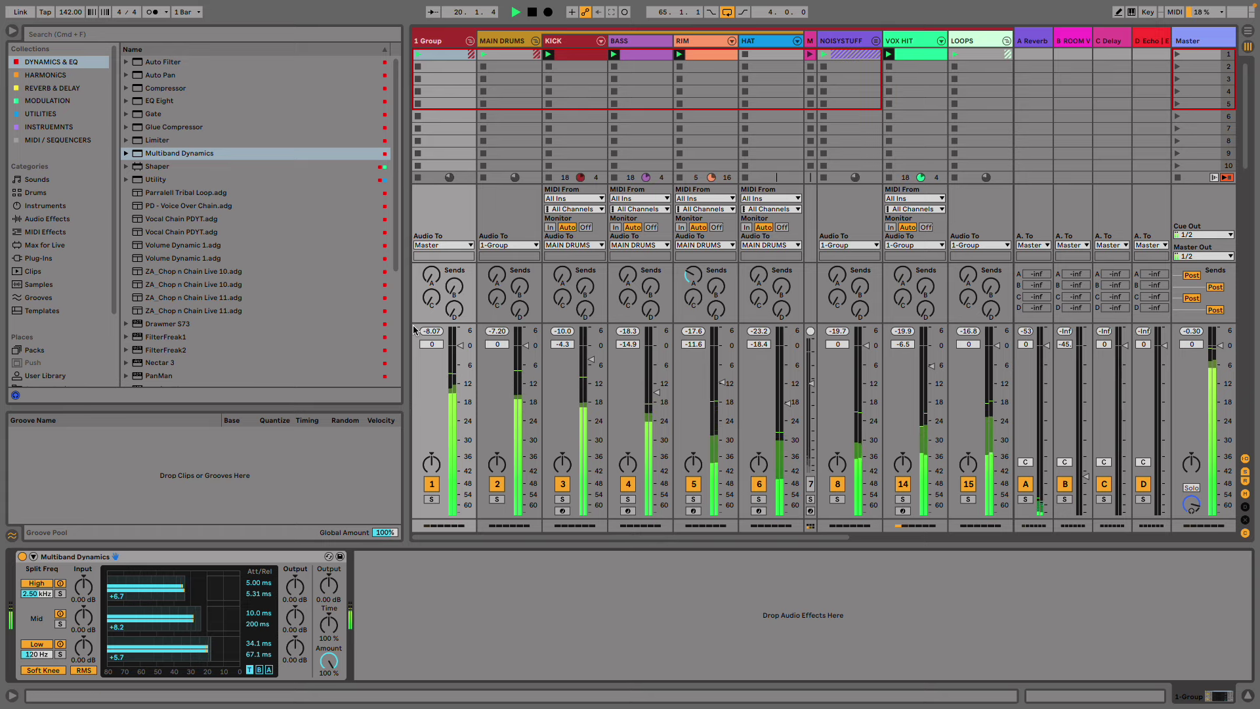
click(22, 556)
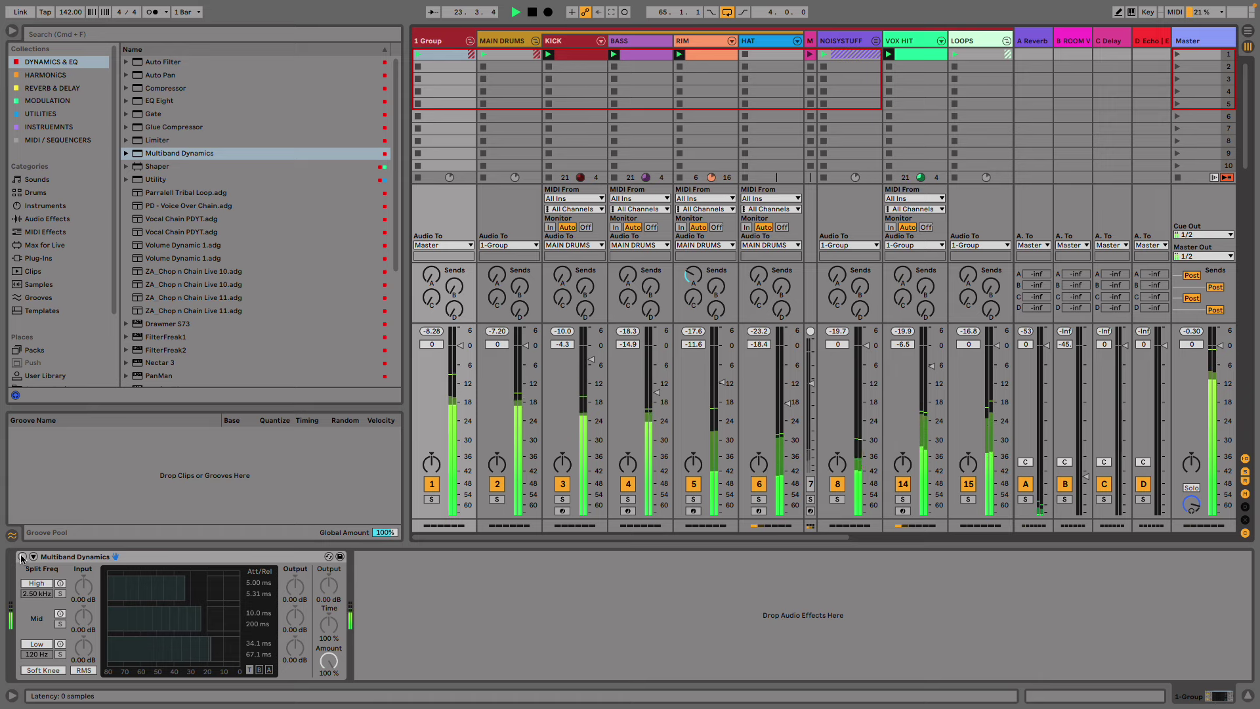
click(22, 556)
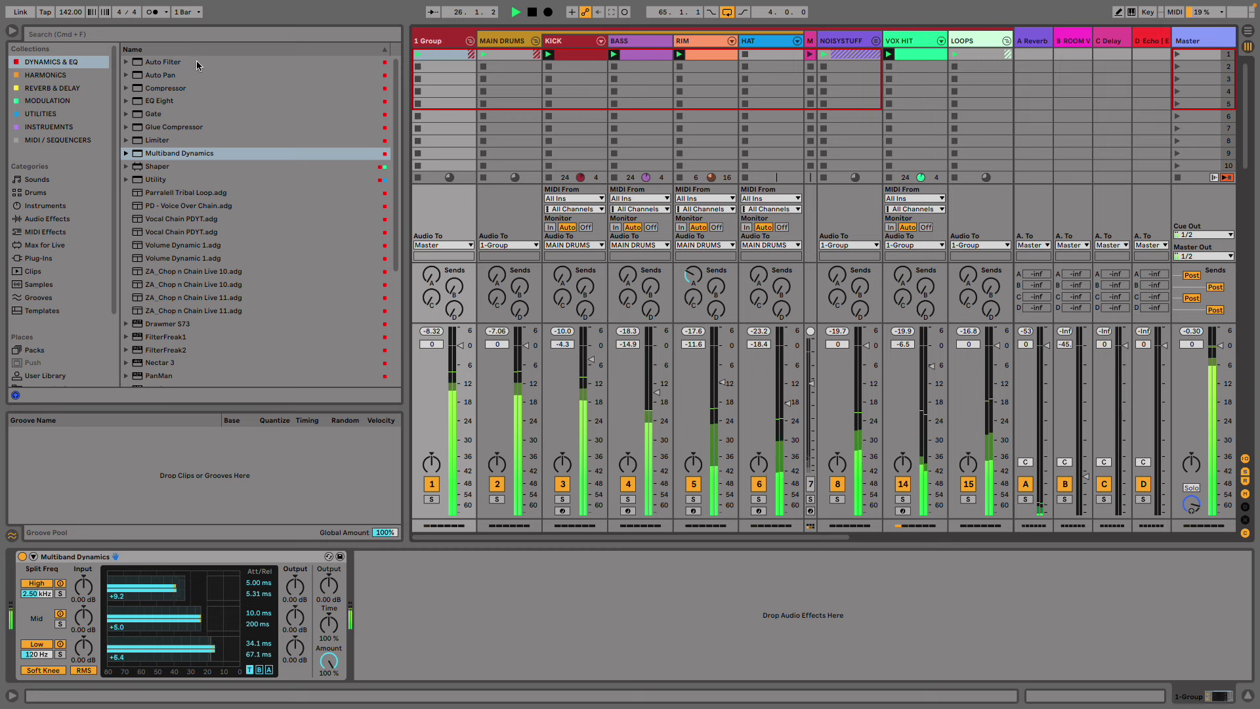
- Add a Glue Compressor after the Multiband Dynamics, with Threshold at -13.3 dB and Makeup at 2 dB
drag(176, 126, 534, 606)
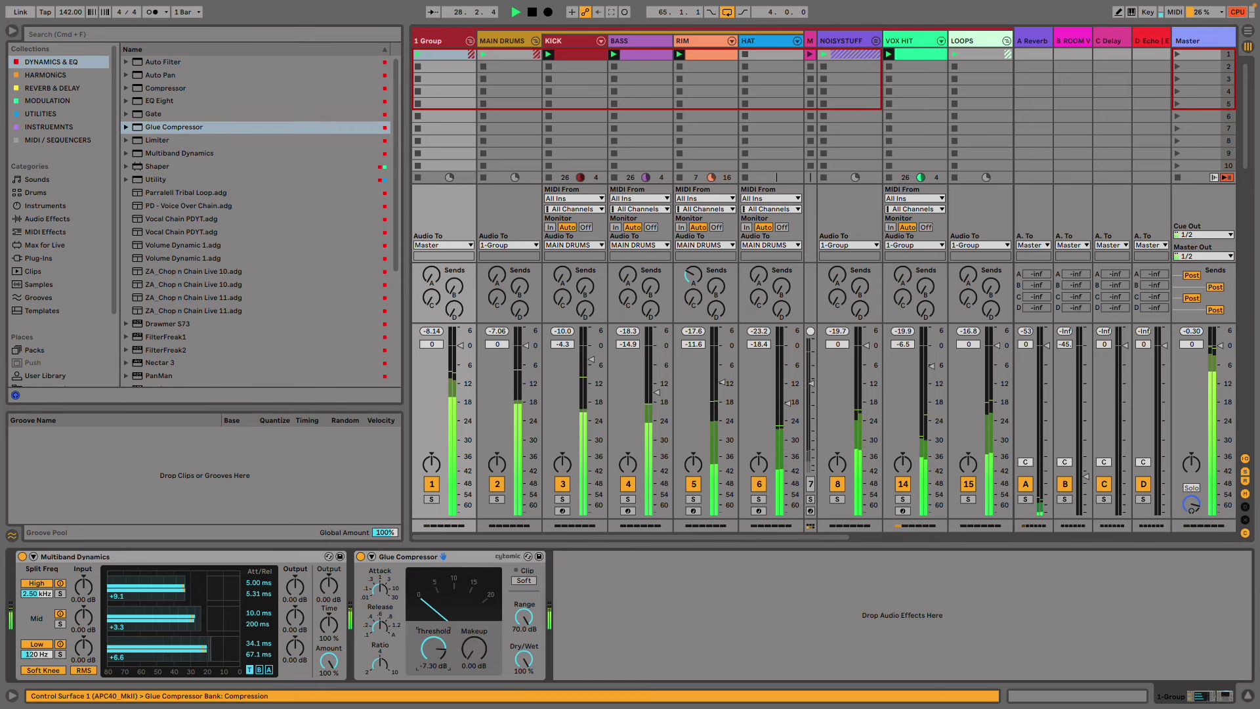
click(372, 628)
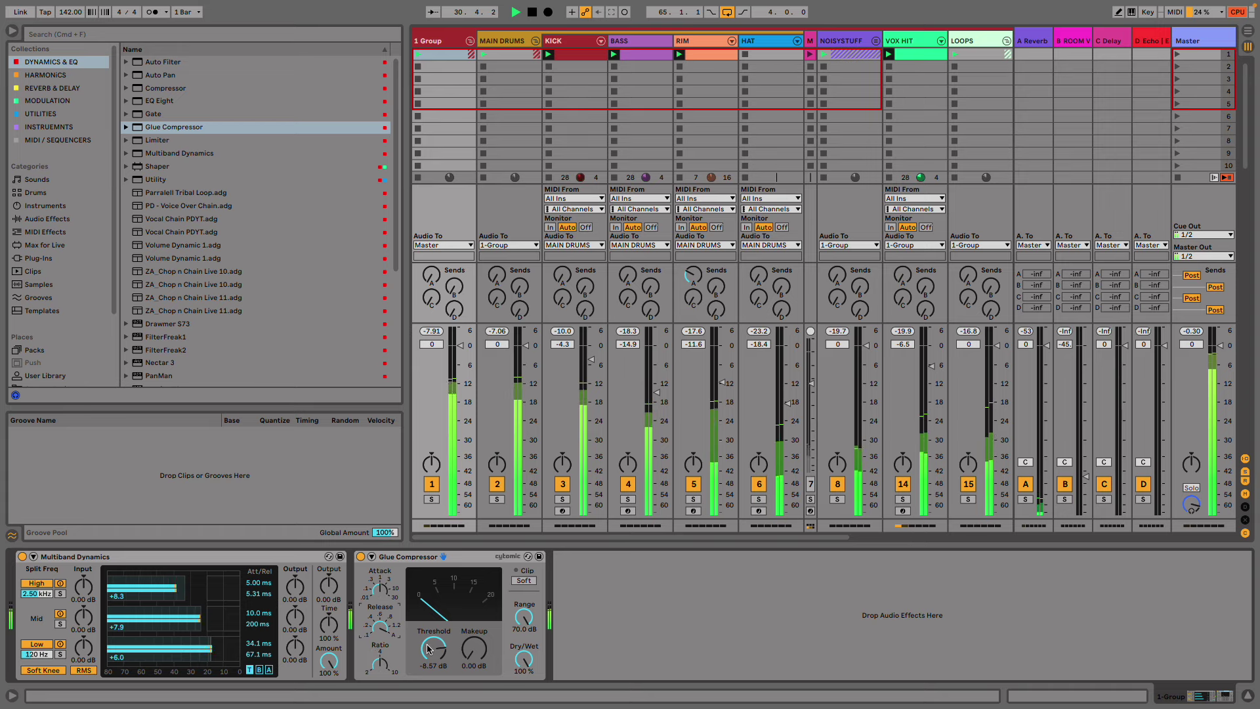
drag(427, 649, 427, 664)
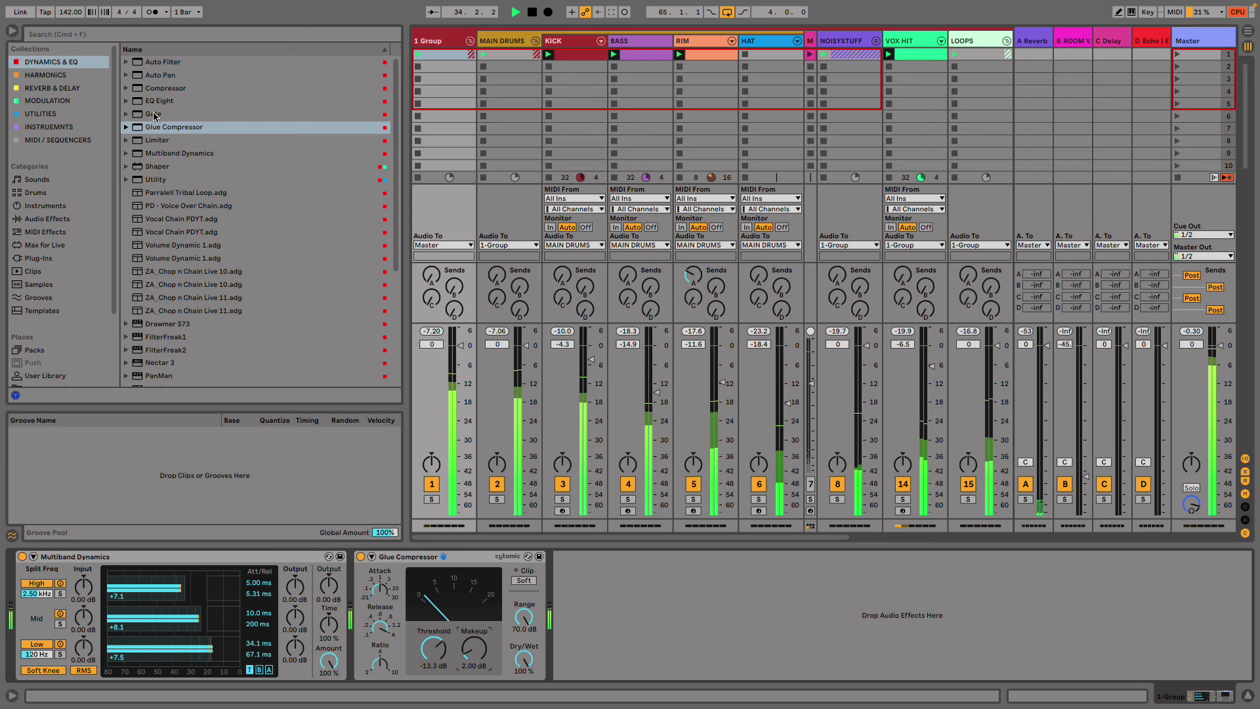
- Add an EQ Eight after the Glue Compressor with a 1.61 dB dip at 126 Hz and a 26.6 Hz low cut at Q 0.89
drag(160, 101, 594, 618)
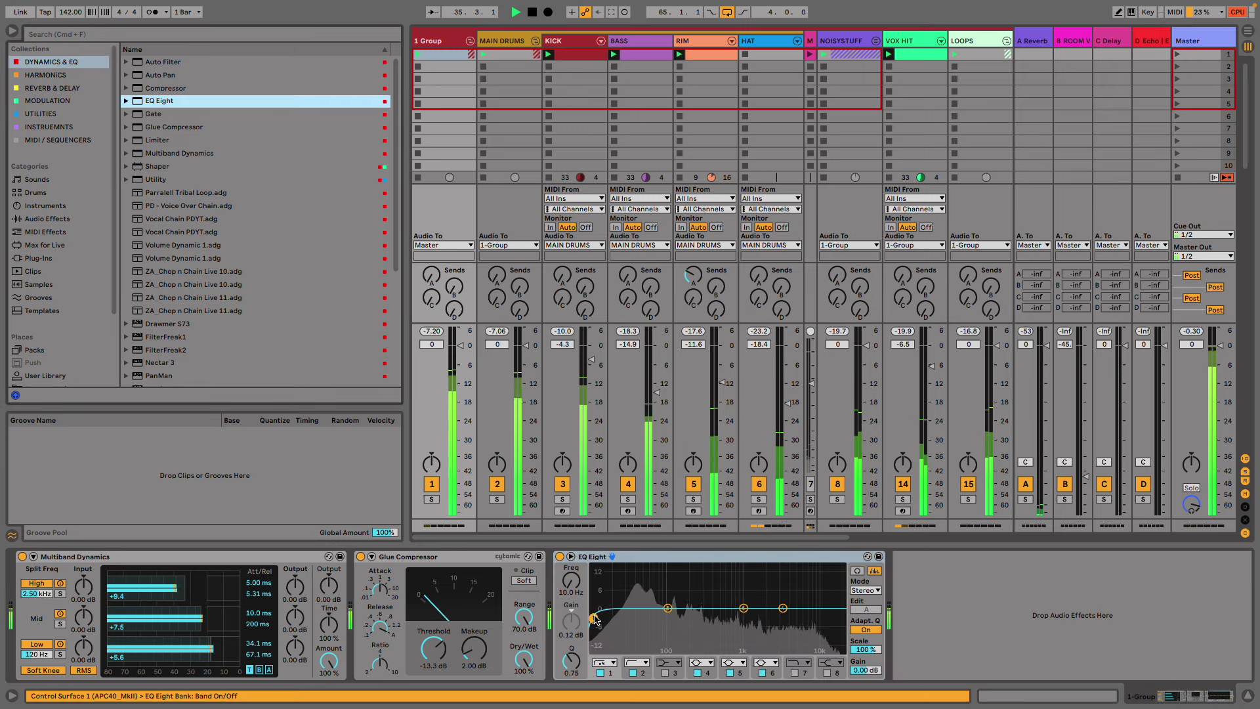
click(634, 672)
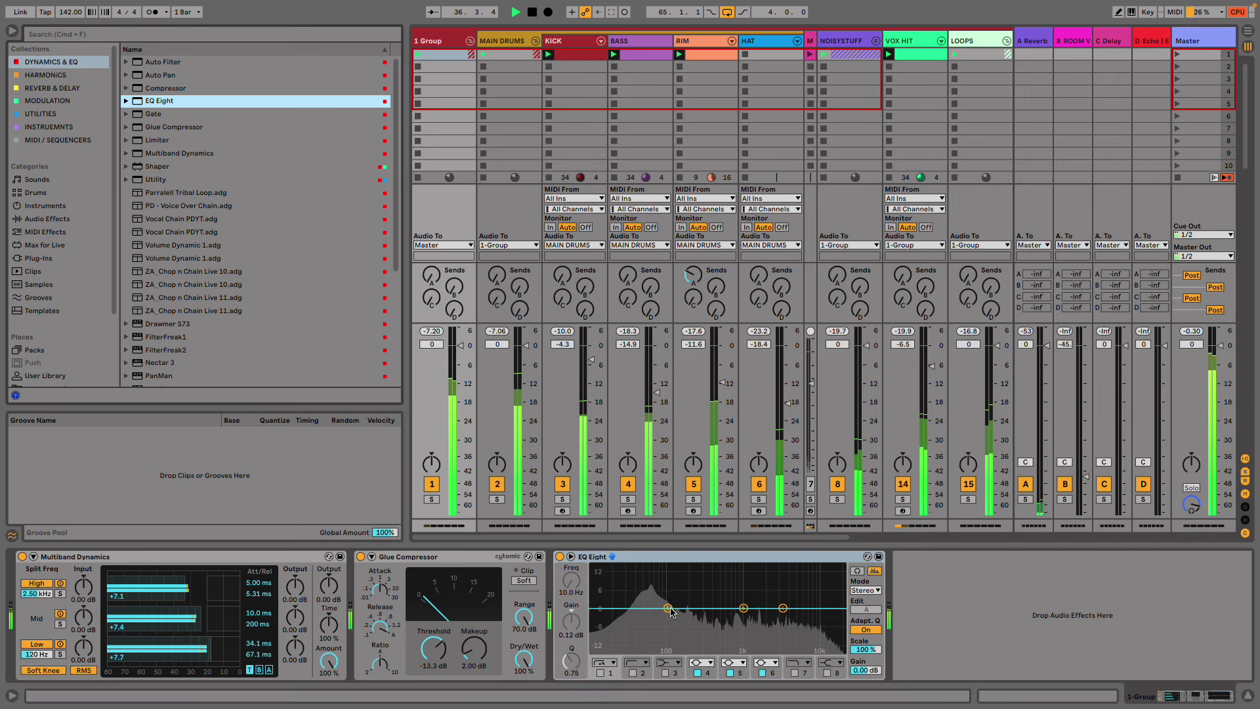
drag(668, 608, 668, 611)
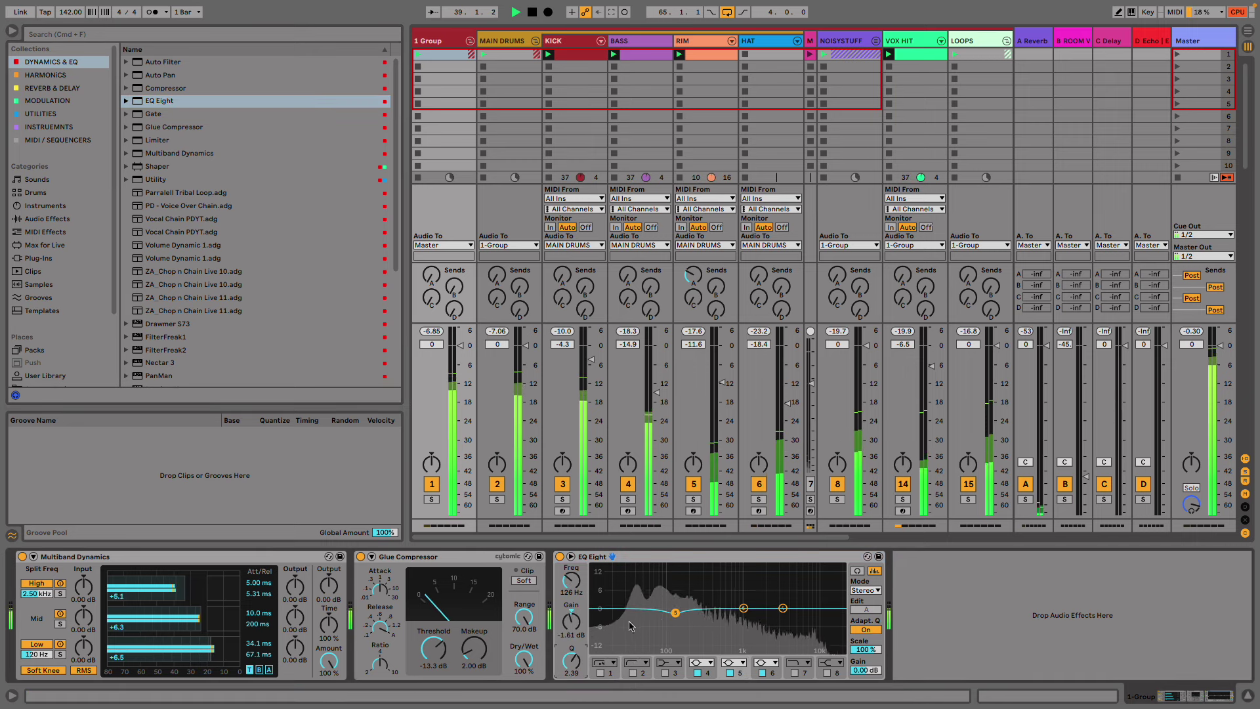
drag(570, 577, 571, 566)
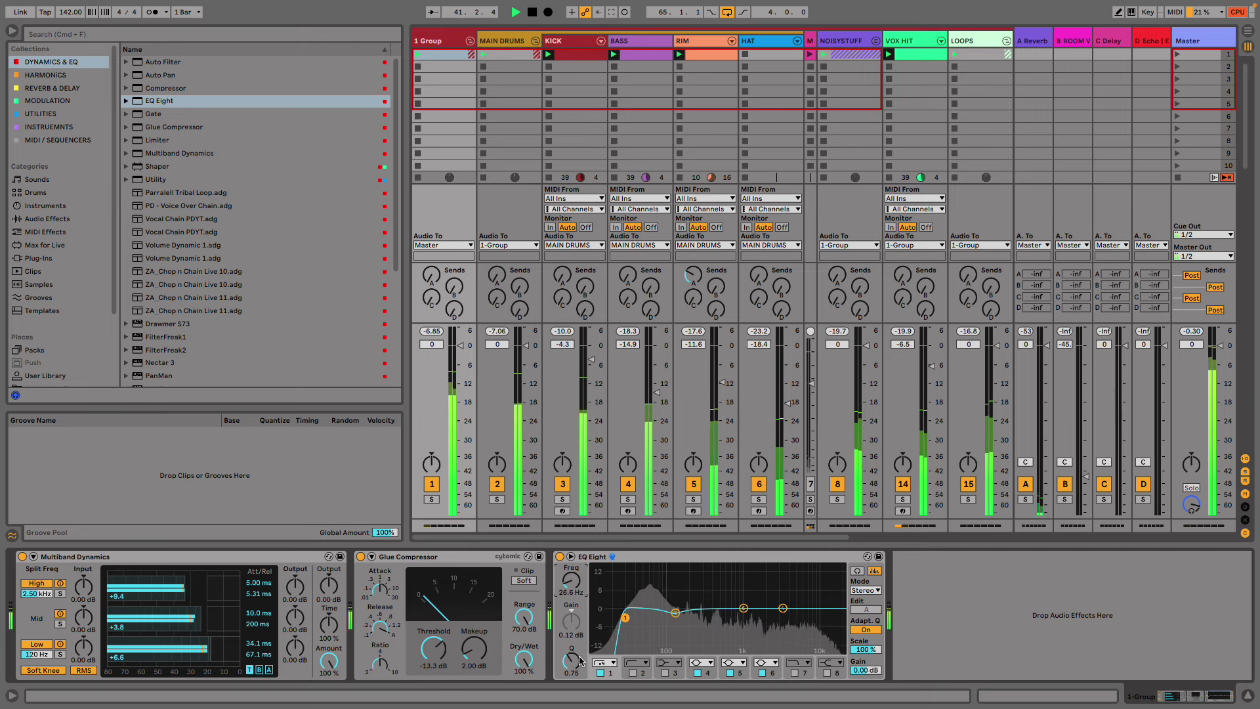
drag(580, 659, 580, 652)
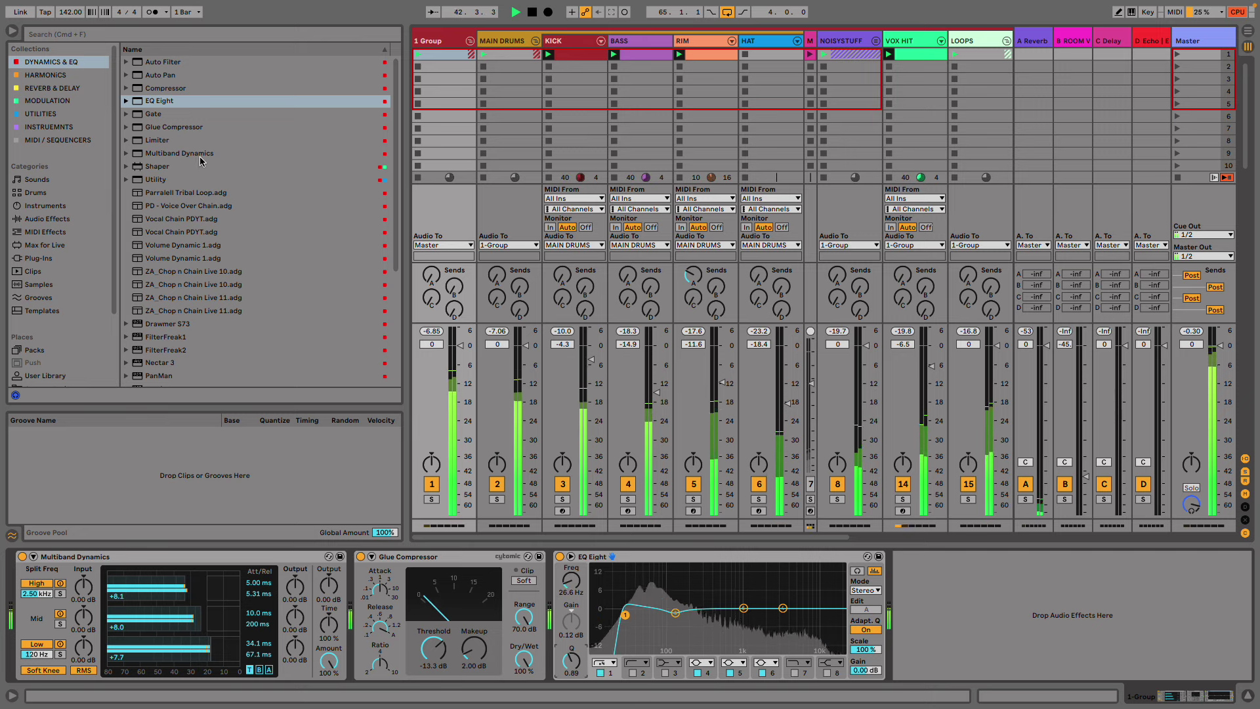
- Add a Limiter after the EQ Eight with Ceiling at -8 dB, Gain at 2 dB and a manual Release of 36.7 ms
drag(161, 141, 938, 591)
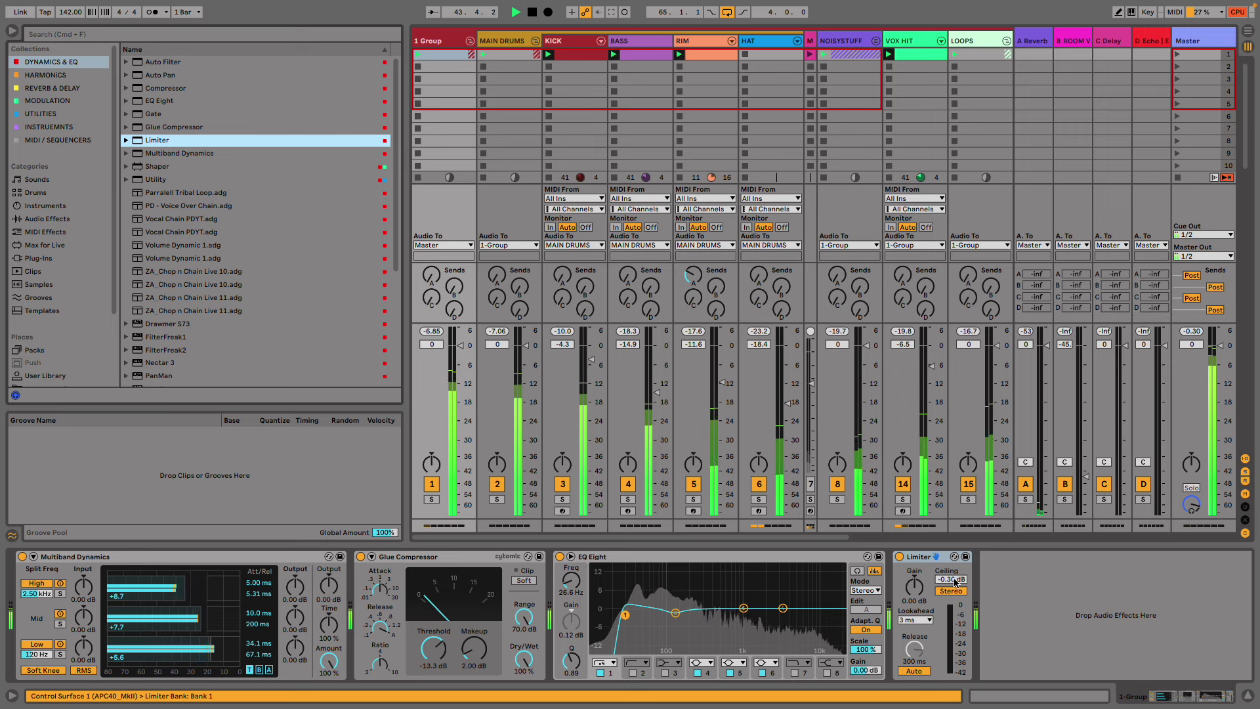
text(-8)
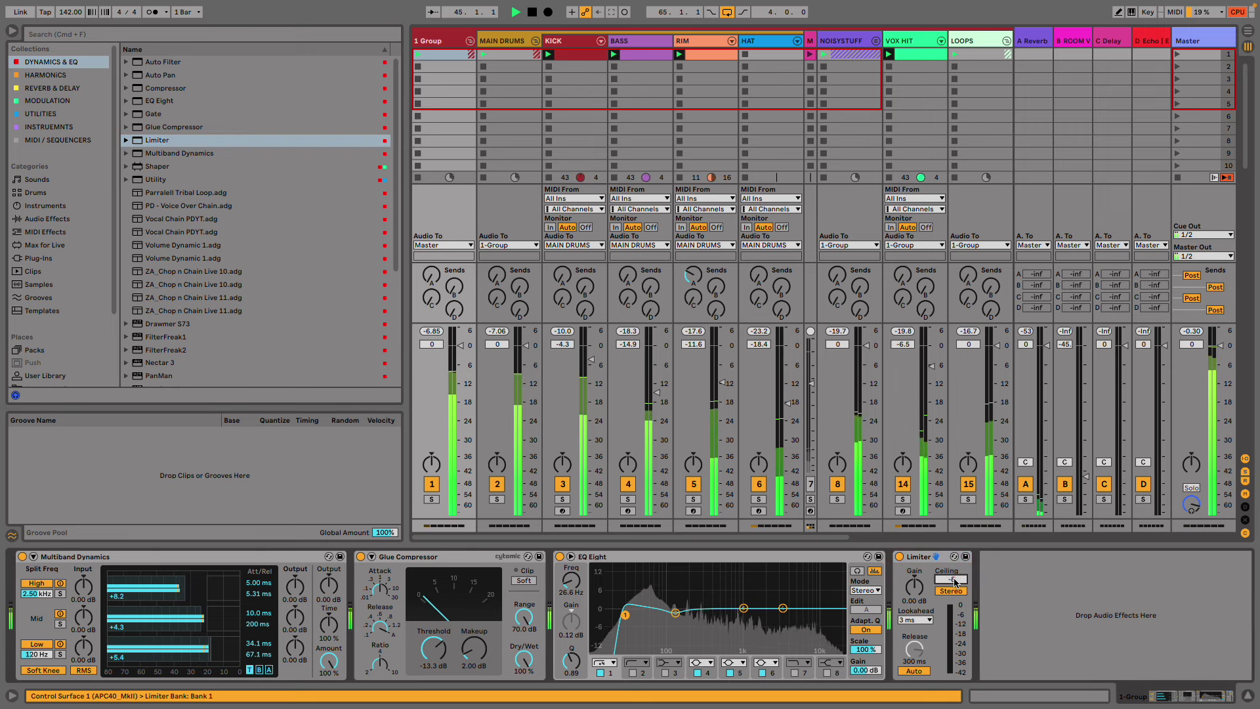
key(Return)
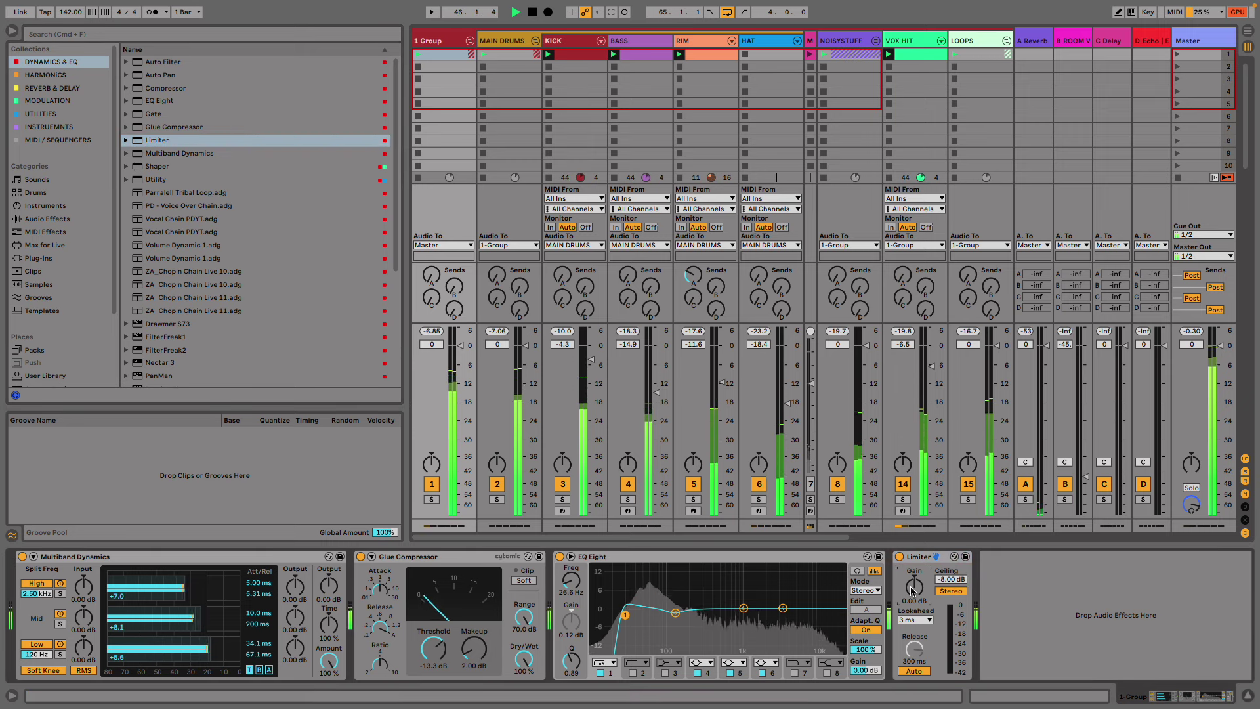
click(913, 671)
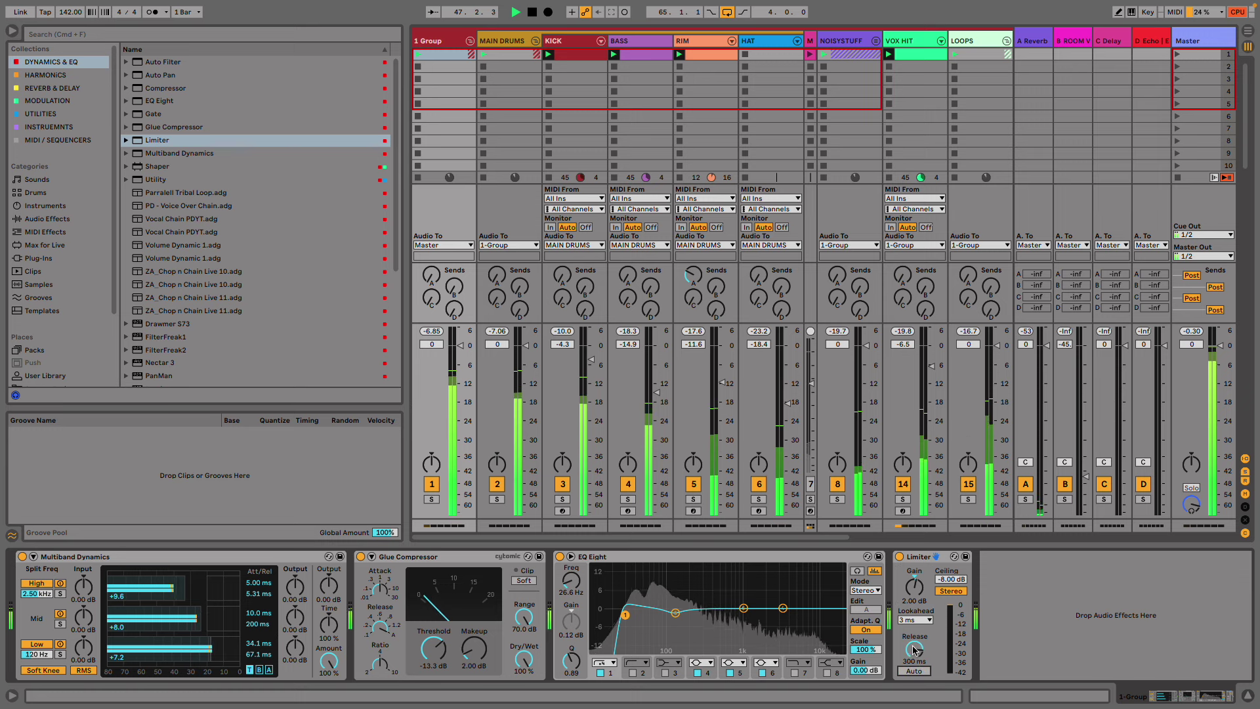
drag(914, 650, 914, 688)
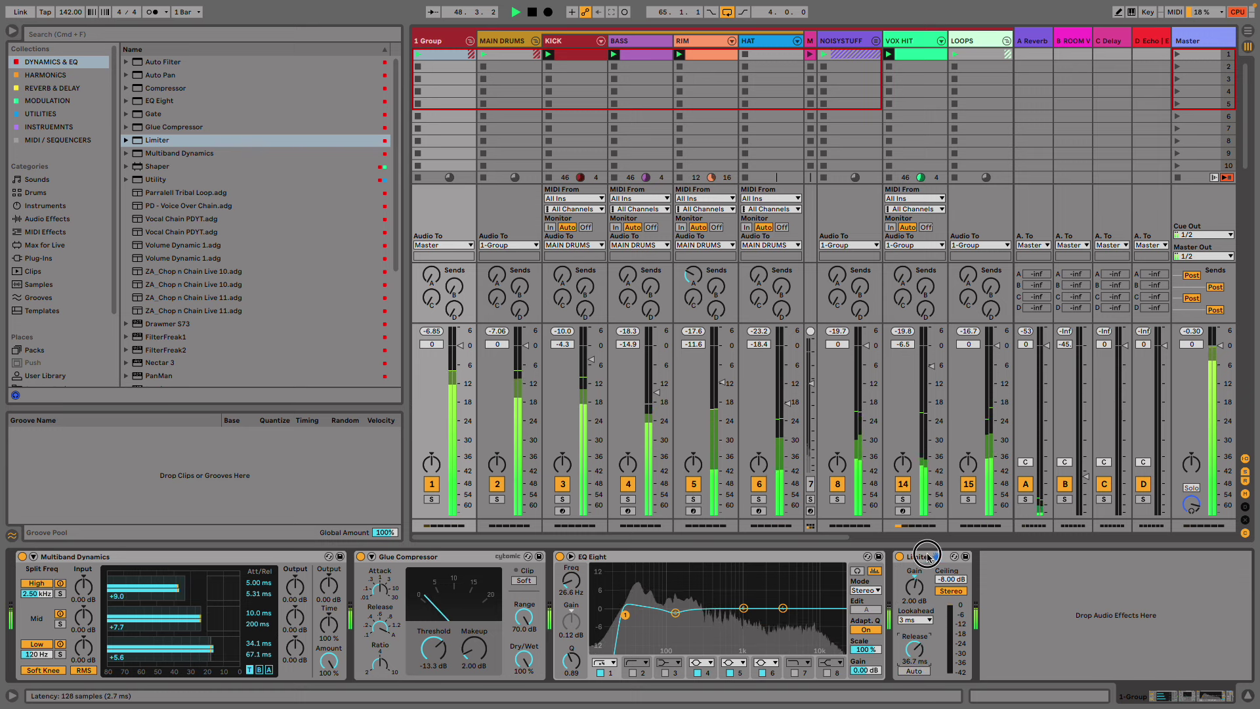
- Group the drum group's four devices, Multiband Dynamics through Limiter, into one Audio Effect Rack
click(145, 557)
key(super+g)
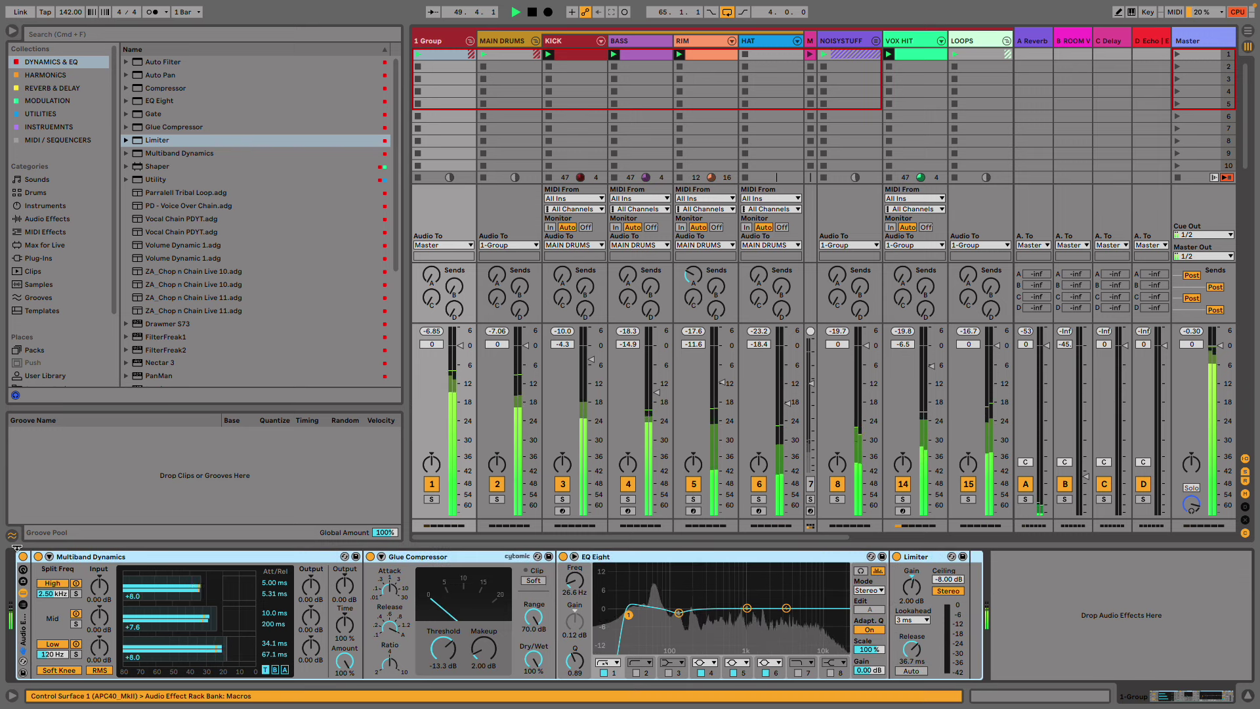
- Compare the drum group's peak level with the effect rack enabled and bypassed, resetting the peak reading between checks
click(430, 331)
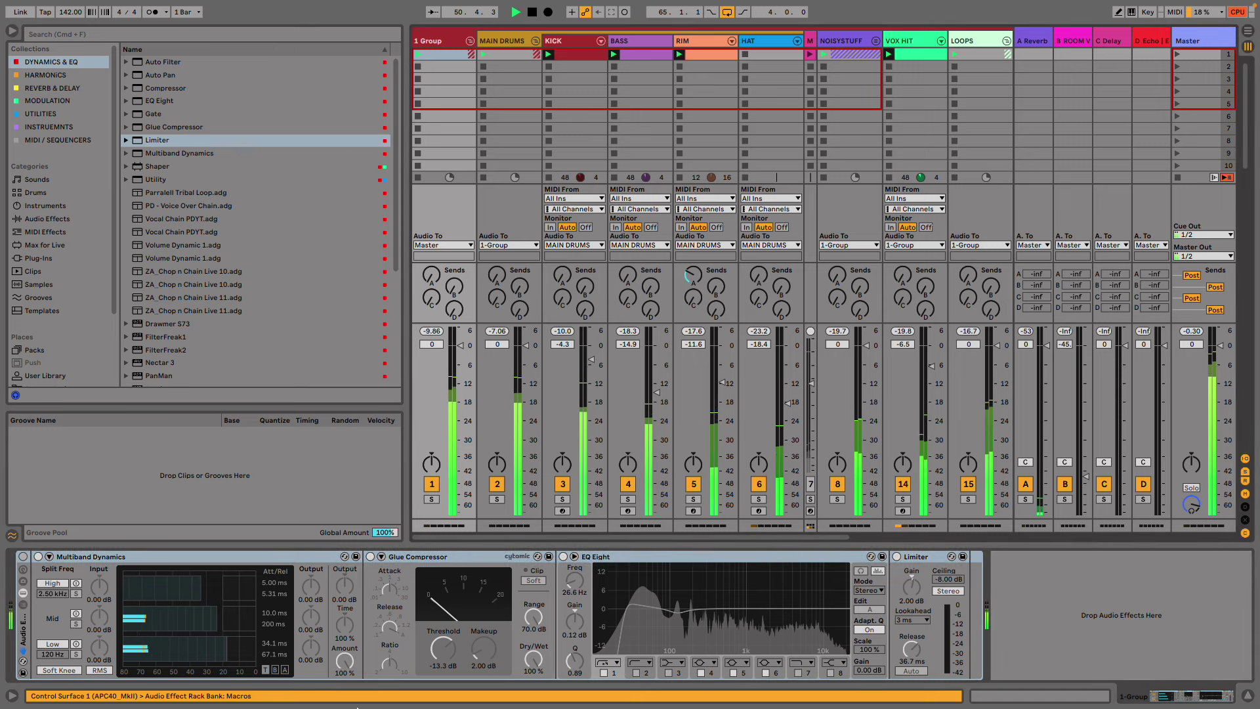
click(24, 557)
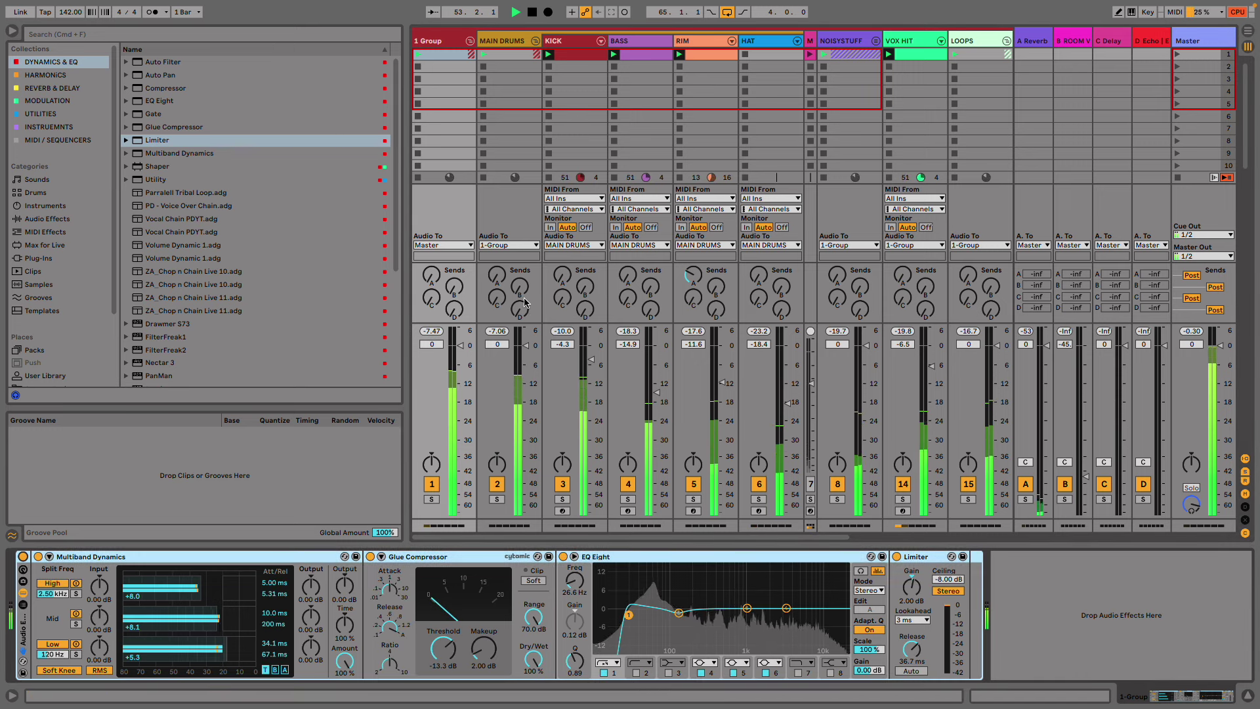
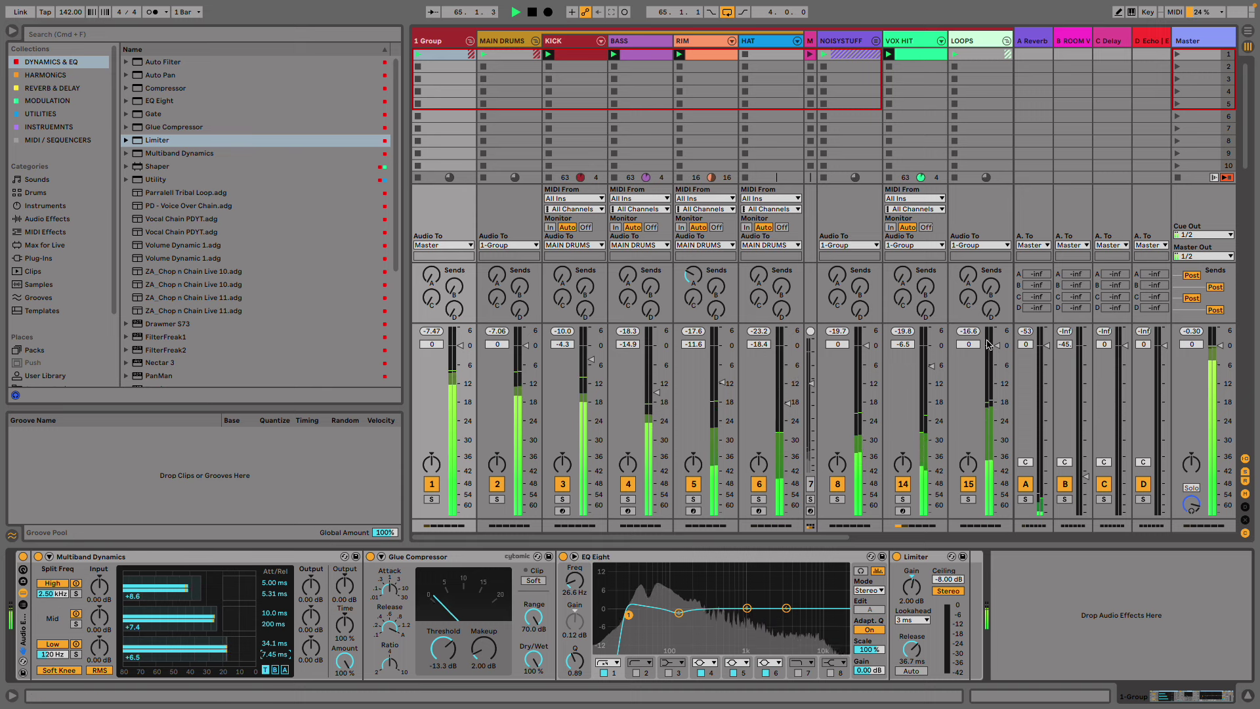
click(425, 332)
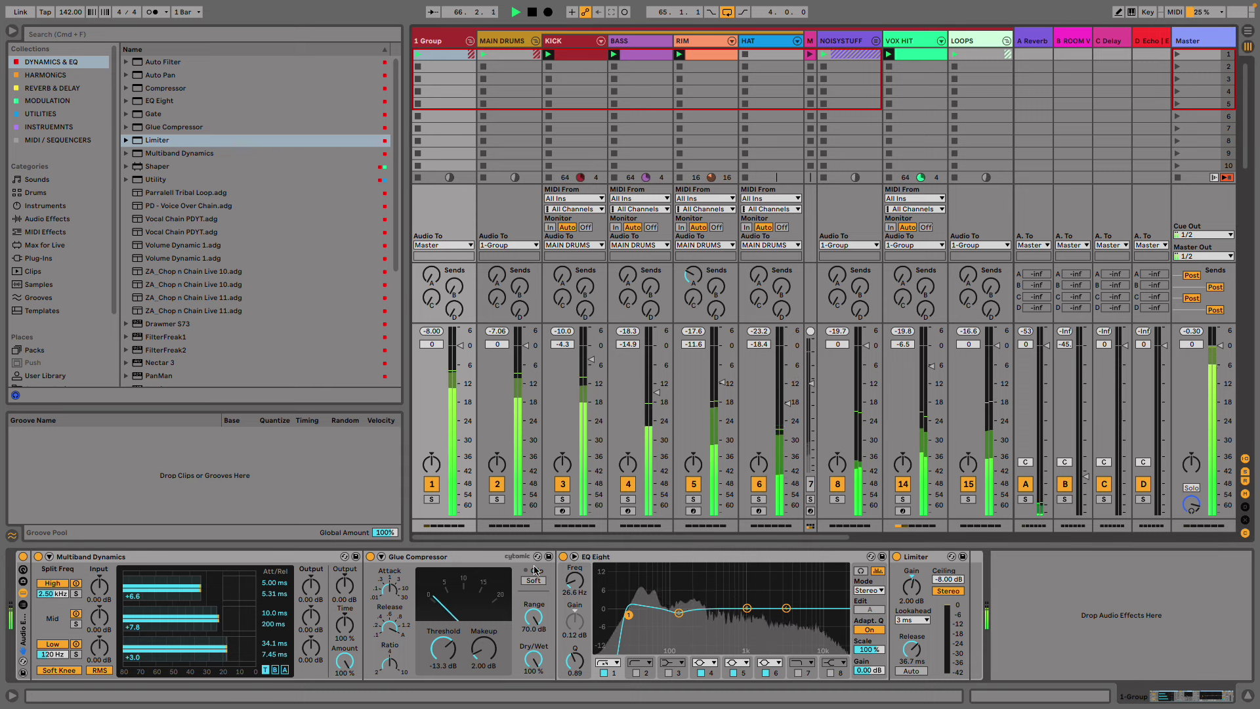
click(23, 557)
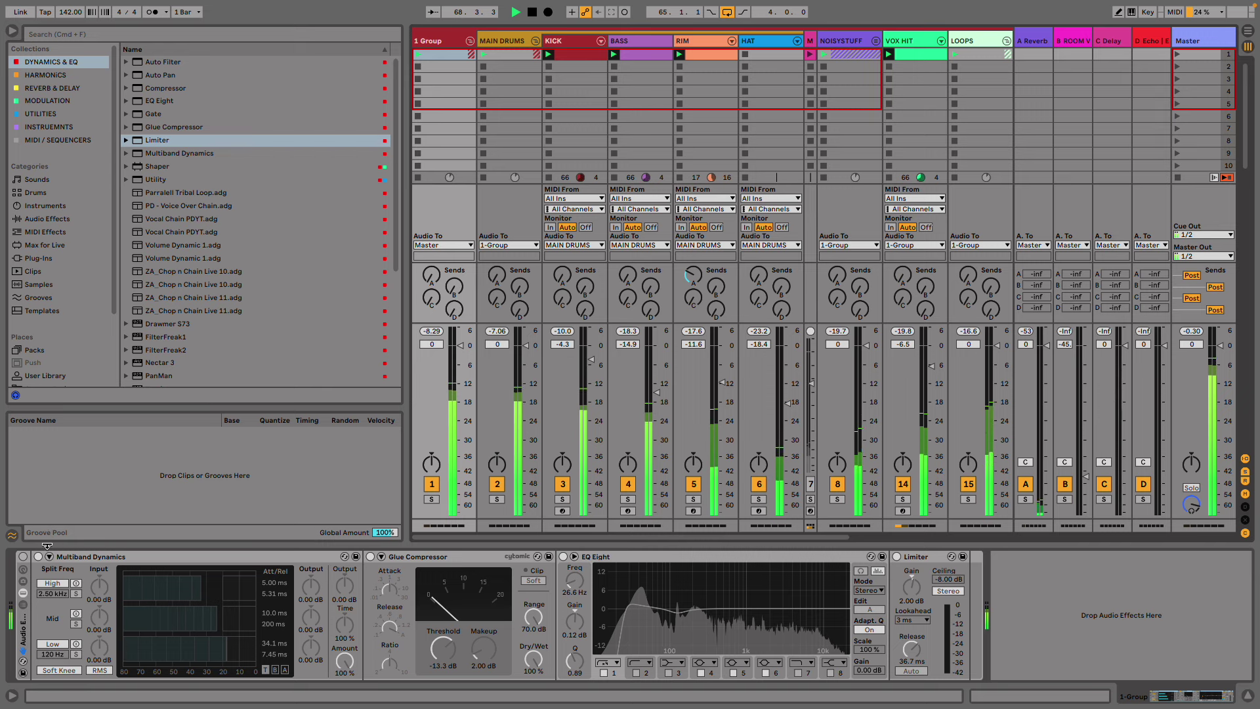
- Re-enable the drum group's effect rack, set the Glue Compressor threshold to -14.3 dB and audition the compressor bypassed
click(23, 557)
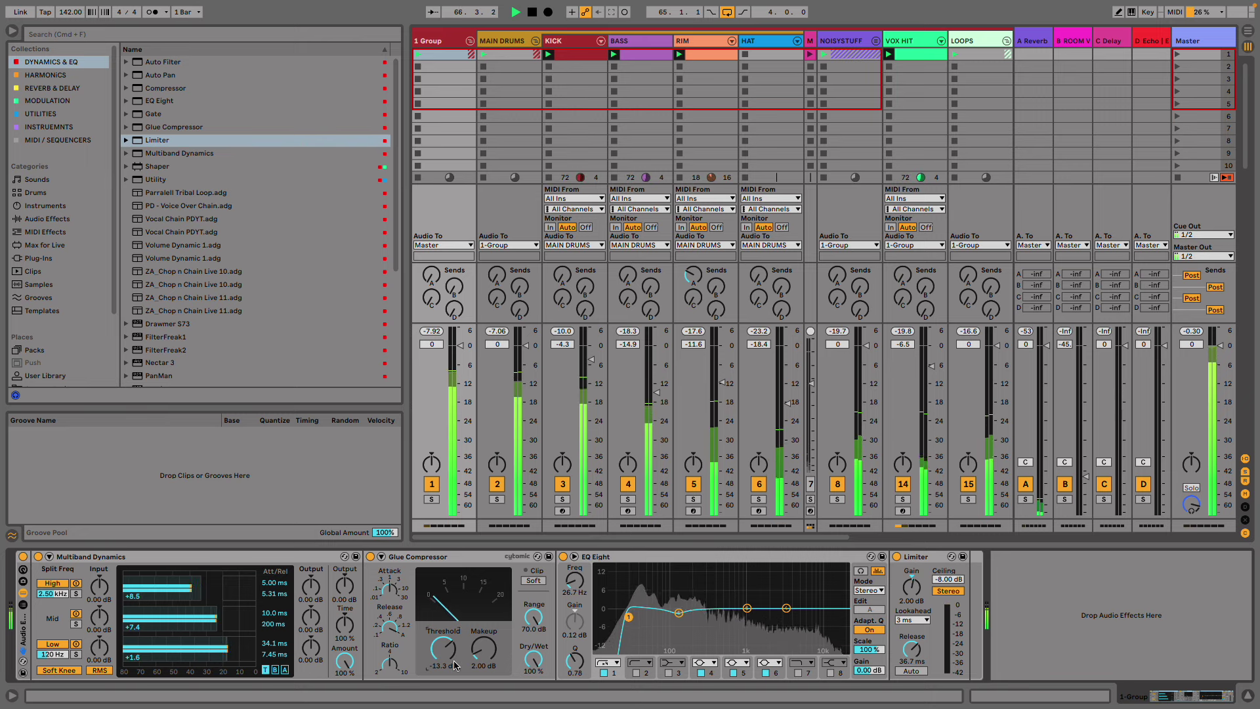
click(371, 557)
click(370, 557)
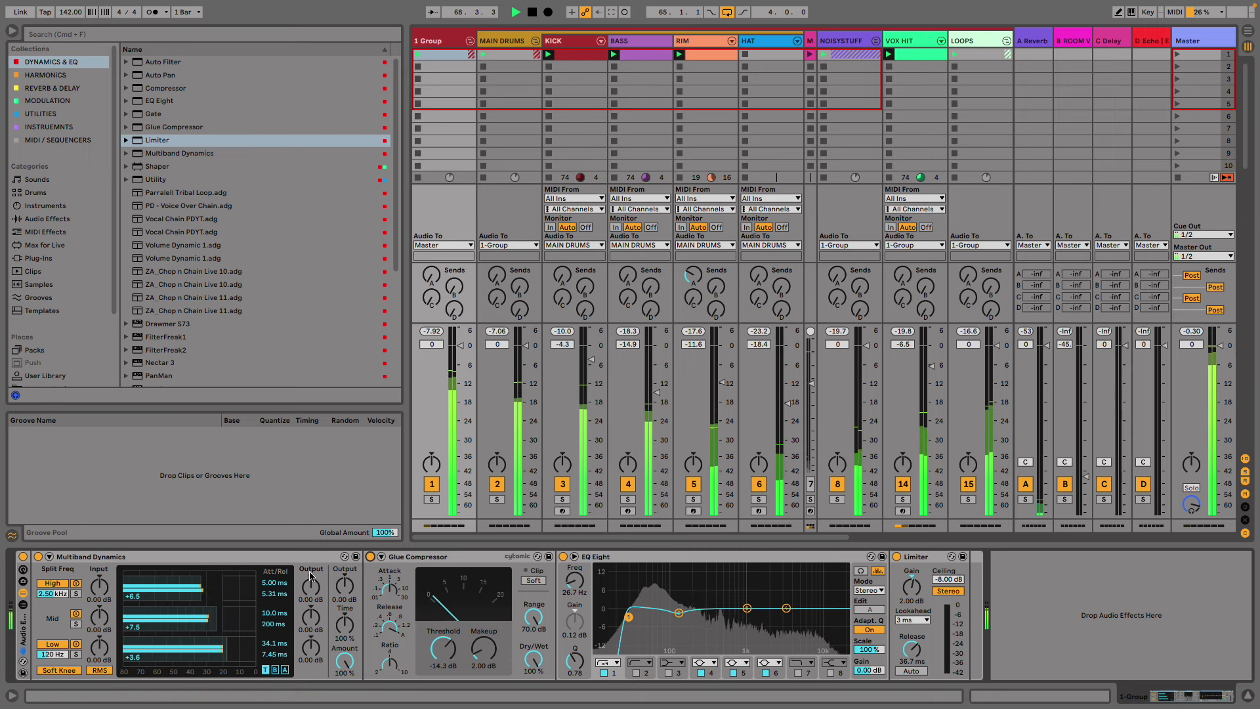
- Audition the Multiband Dynamics bypassed, re-enable it and set its high band's attack and release to 2.10 ms
click(38, 558)
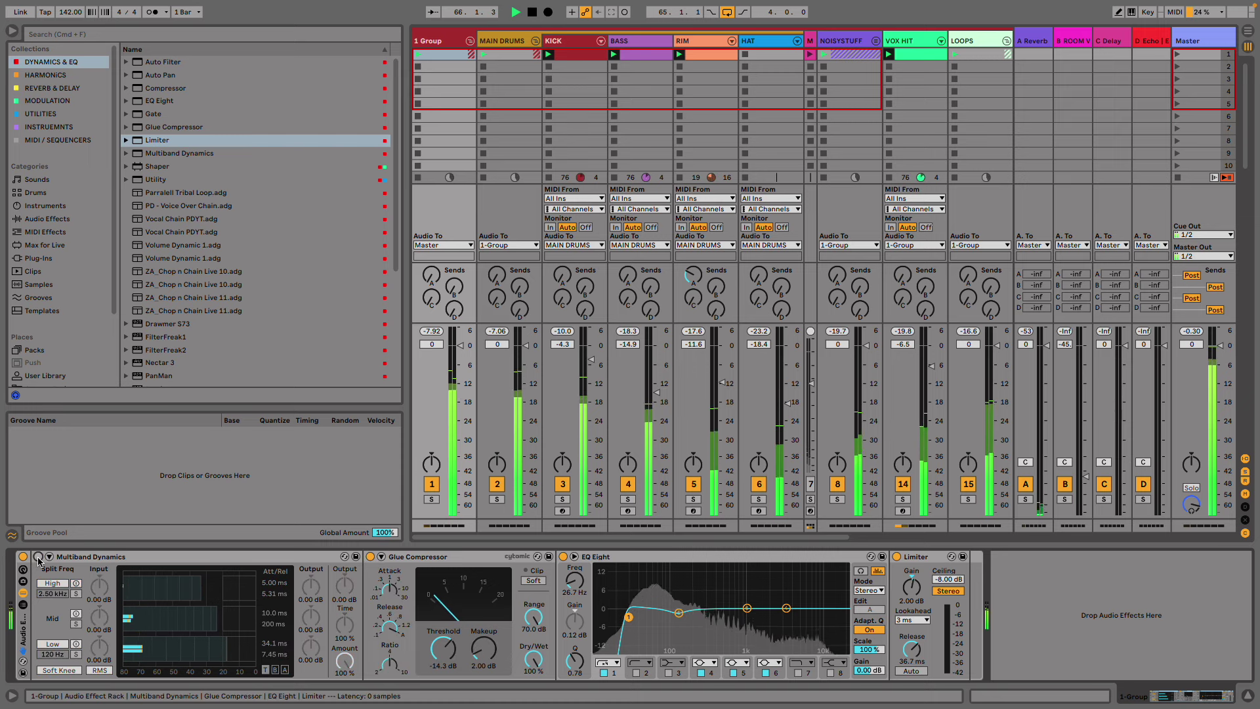
click(38, 558)
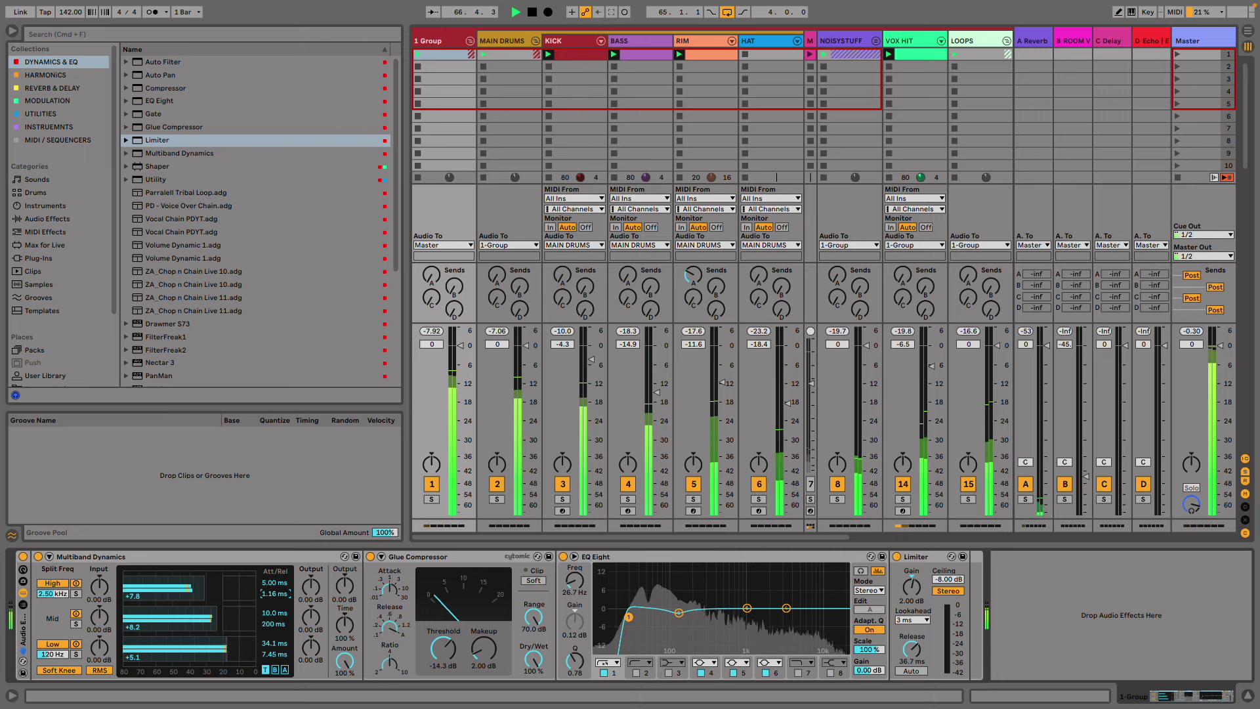
drag(278, 582, 278, 598)
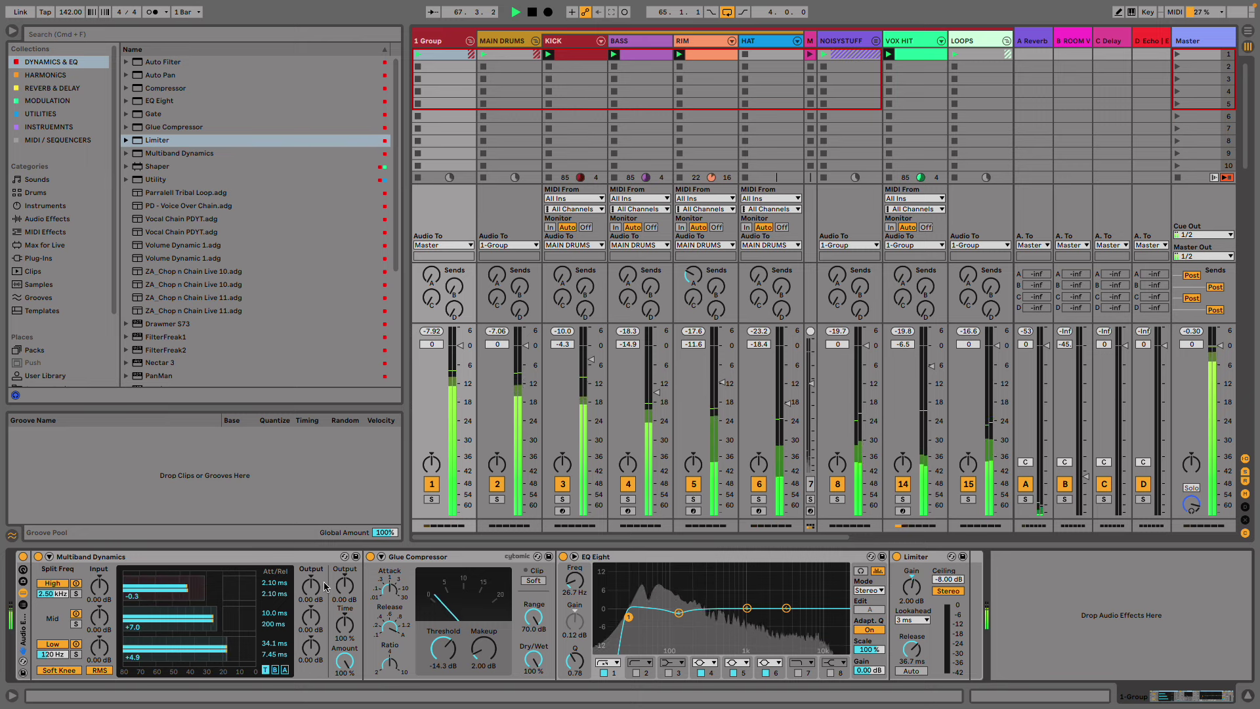
drag(344, 661, 345, 630)
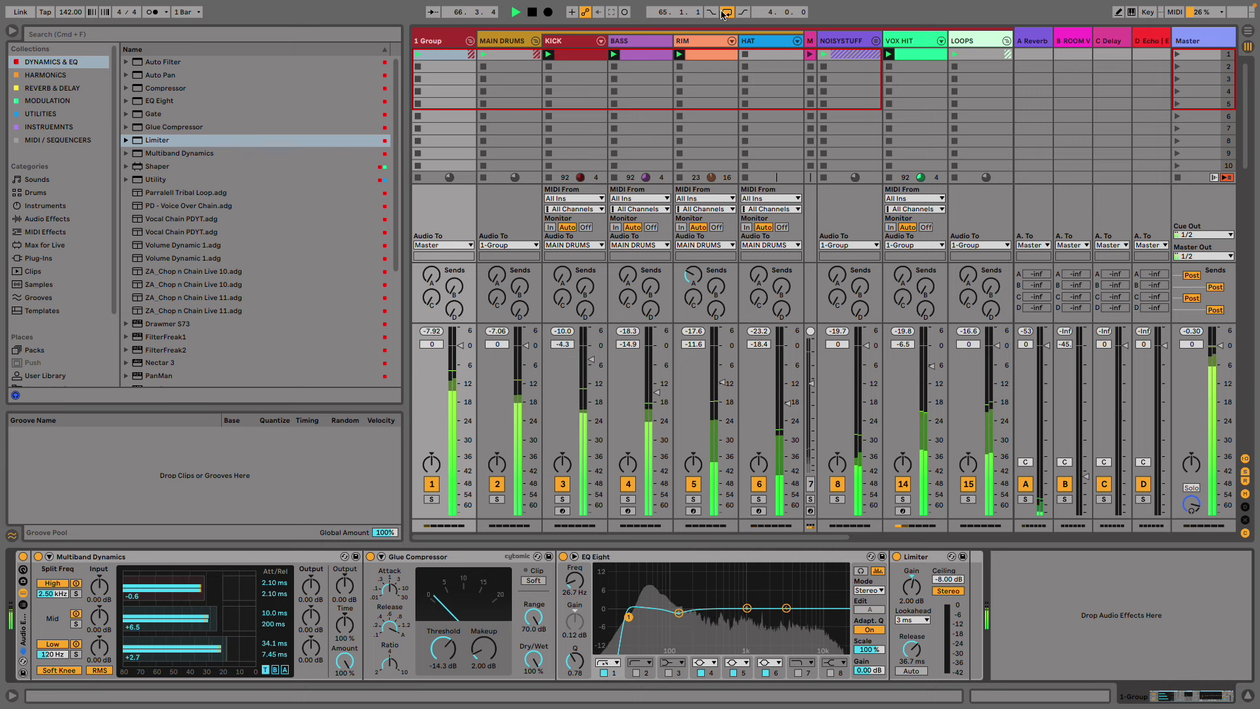
- MIDI-map the frequency of band 2 in the MAIN DRUMS EQ Eight to CC 55 with a minimum of 33 Hz
click(502, 42)
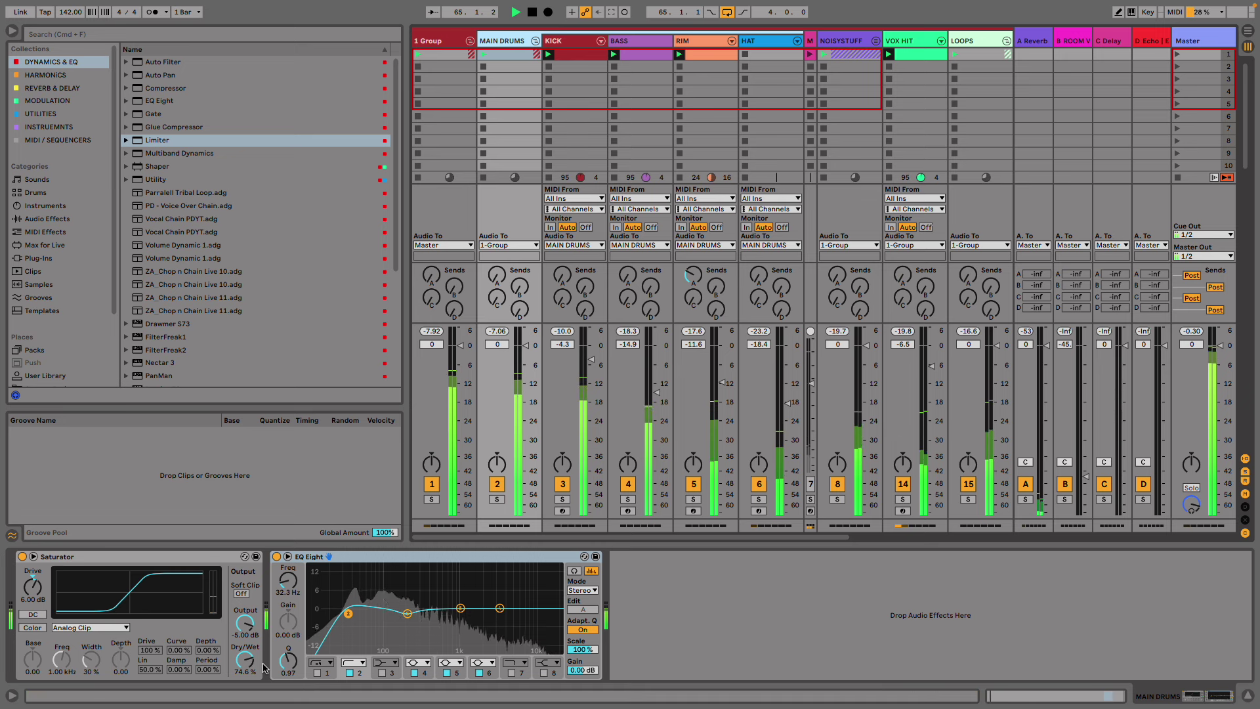
click(1174, 12)
click(287, 580)
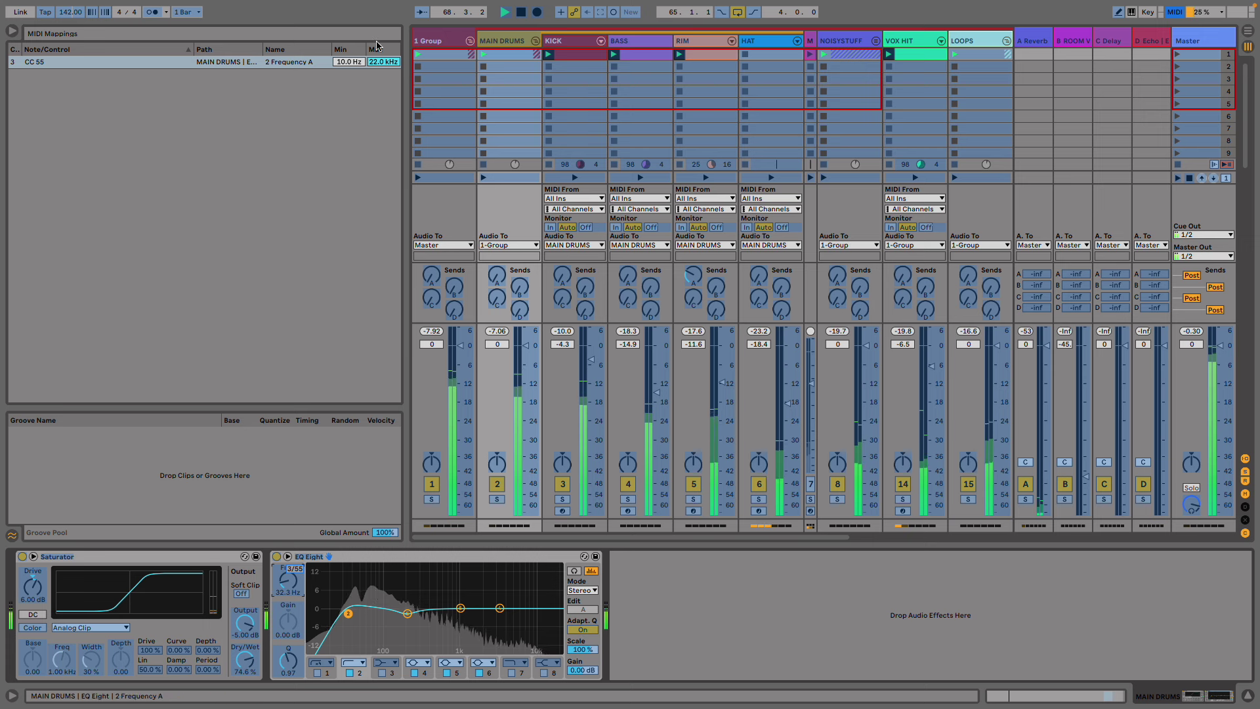
click(356, 64)
text(33)
key(Return)
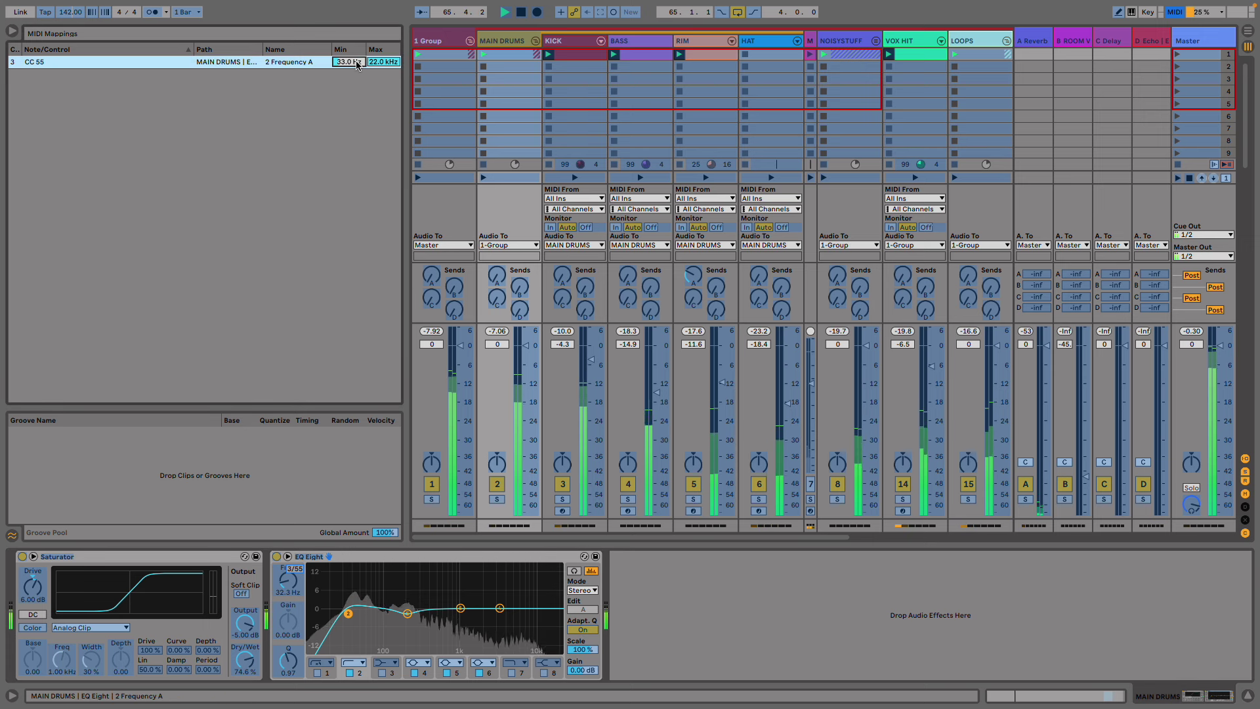
key(super+m)
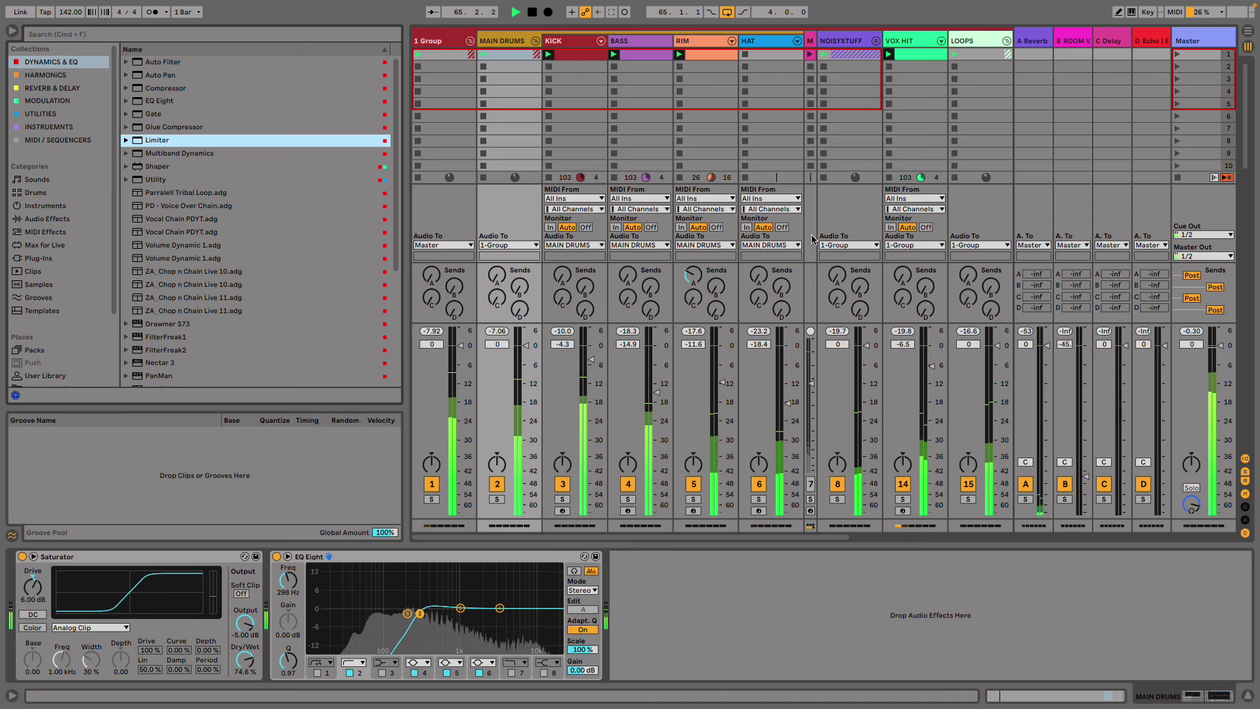
- Hide the browser and sweep Macro 1 of the VOX HIT Instrument Rack up to 85 and back to 0
click(894, 319)
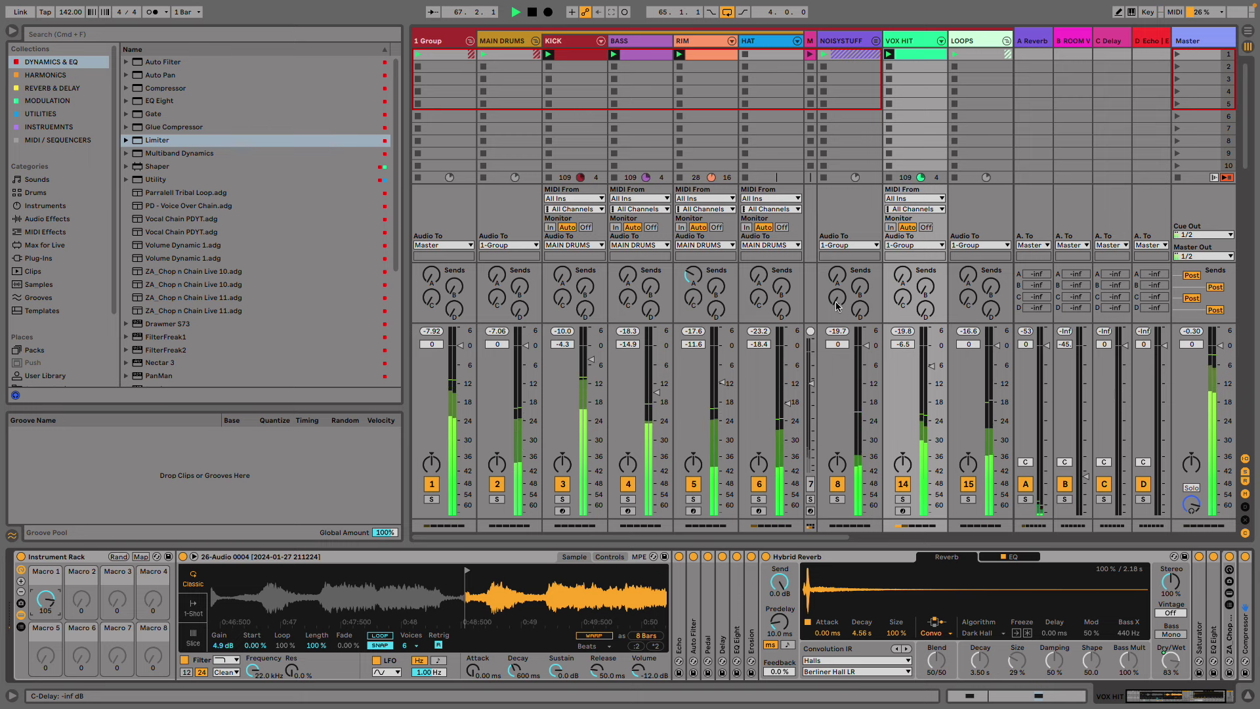
drag(859, 310, 858, 217)
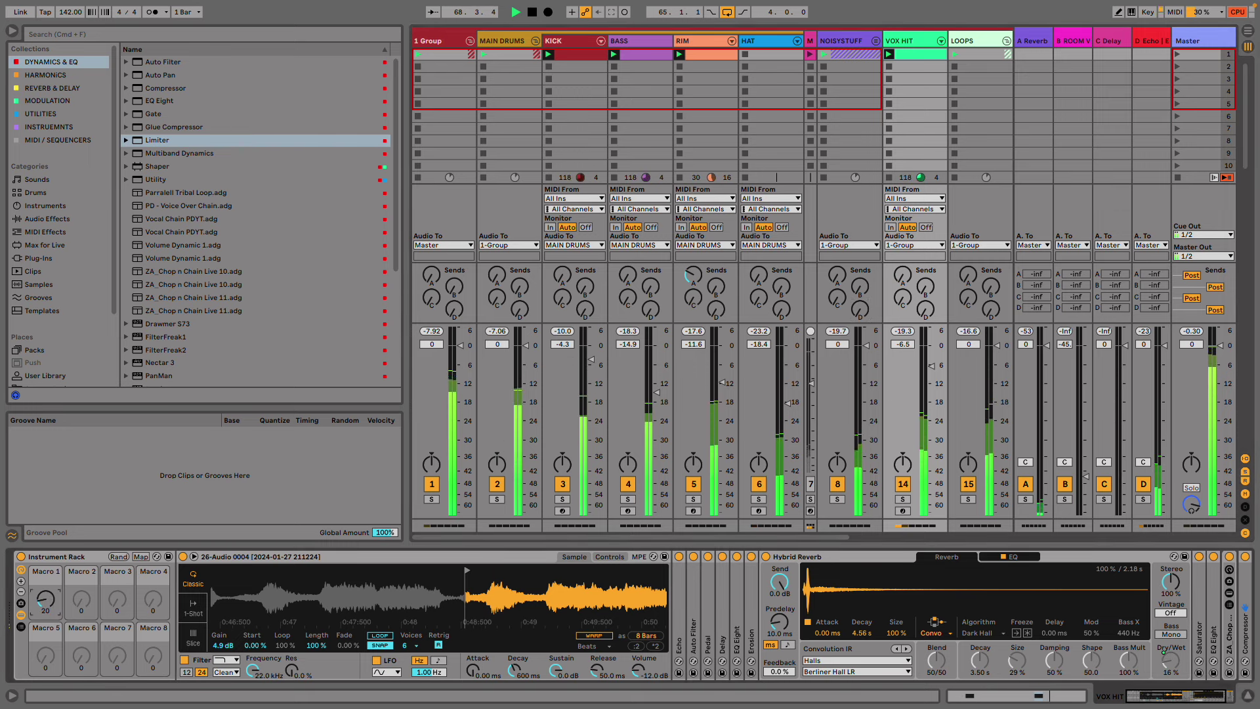
click(13, 32)
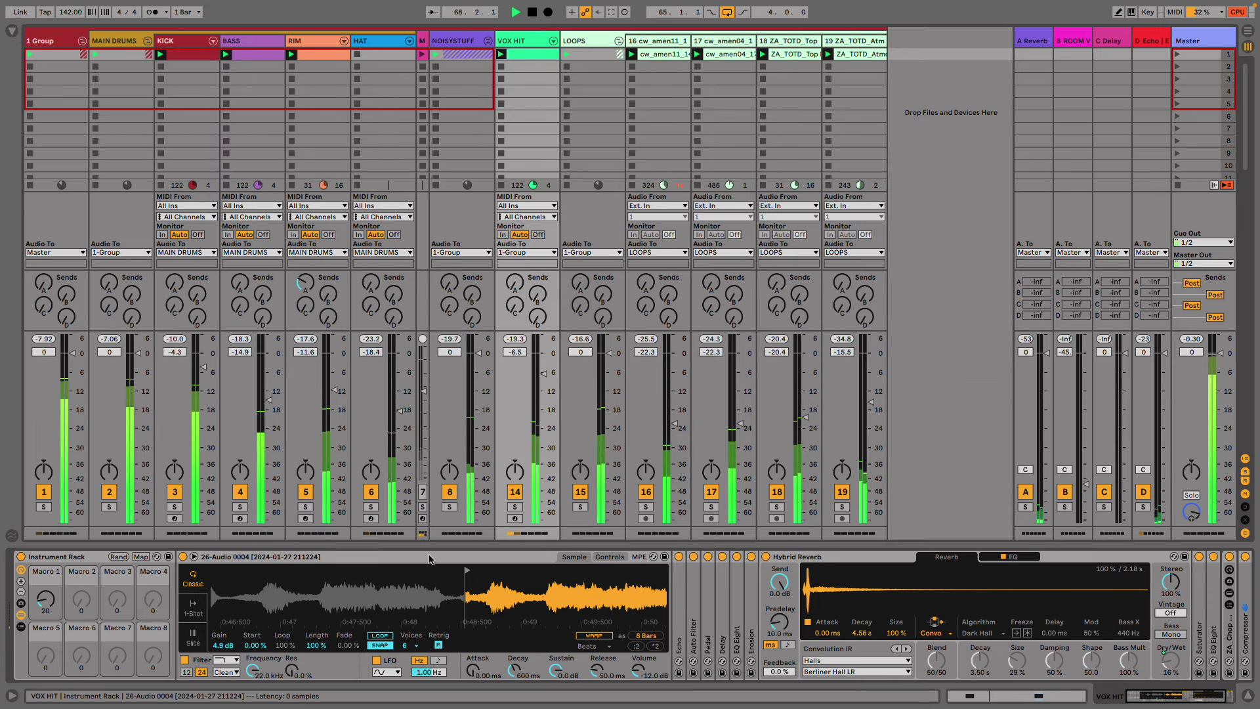
drag(45, 599, 46, 570)
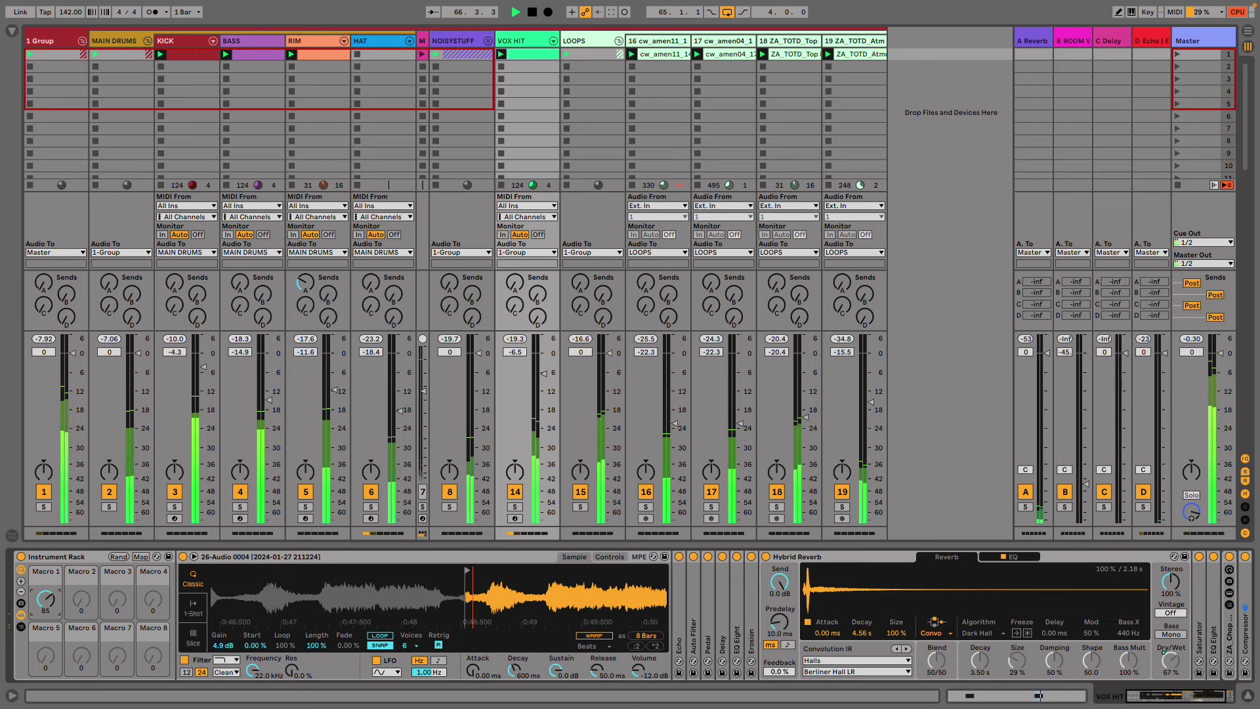
drag(45, 570, 45, 611)
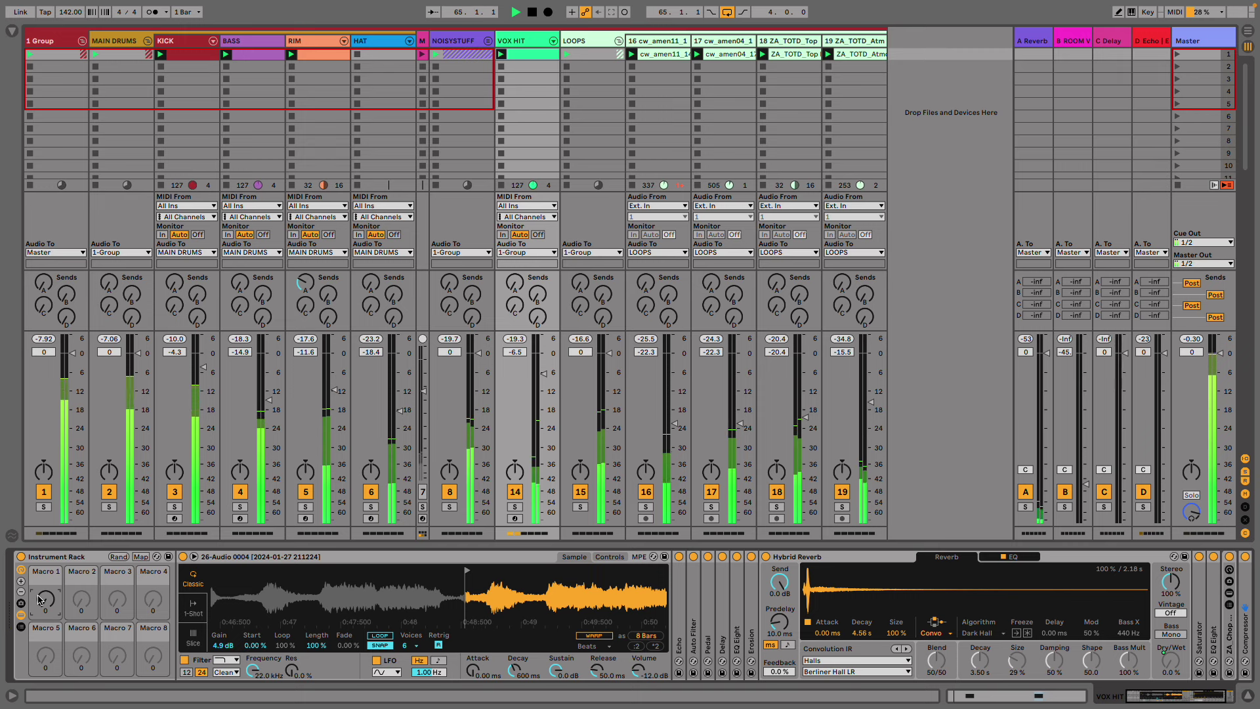
- Unfold the NOISYSTUFF group and lower the NOISE PERC track's volume to -13.0 dB
click(476, 43)
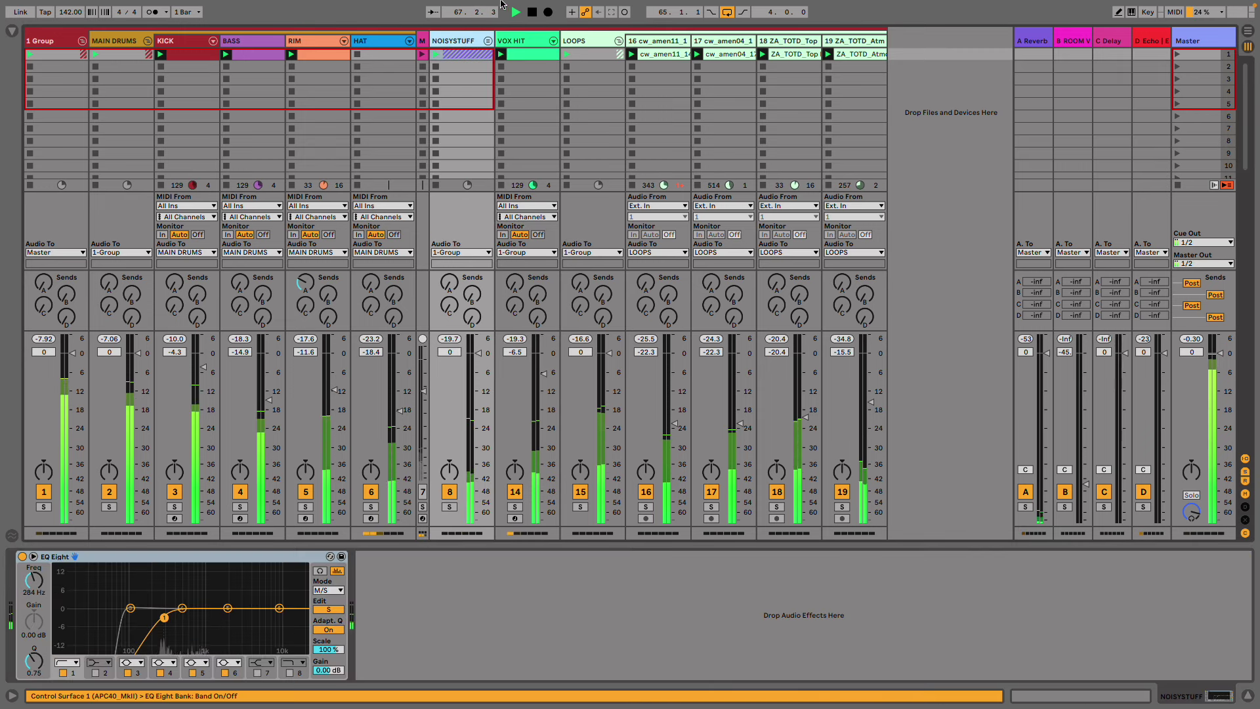
click(487, 40)
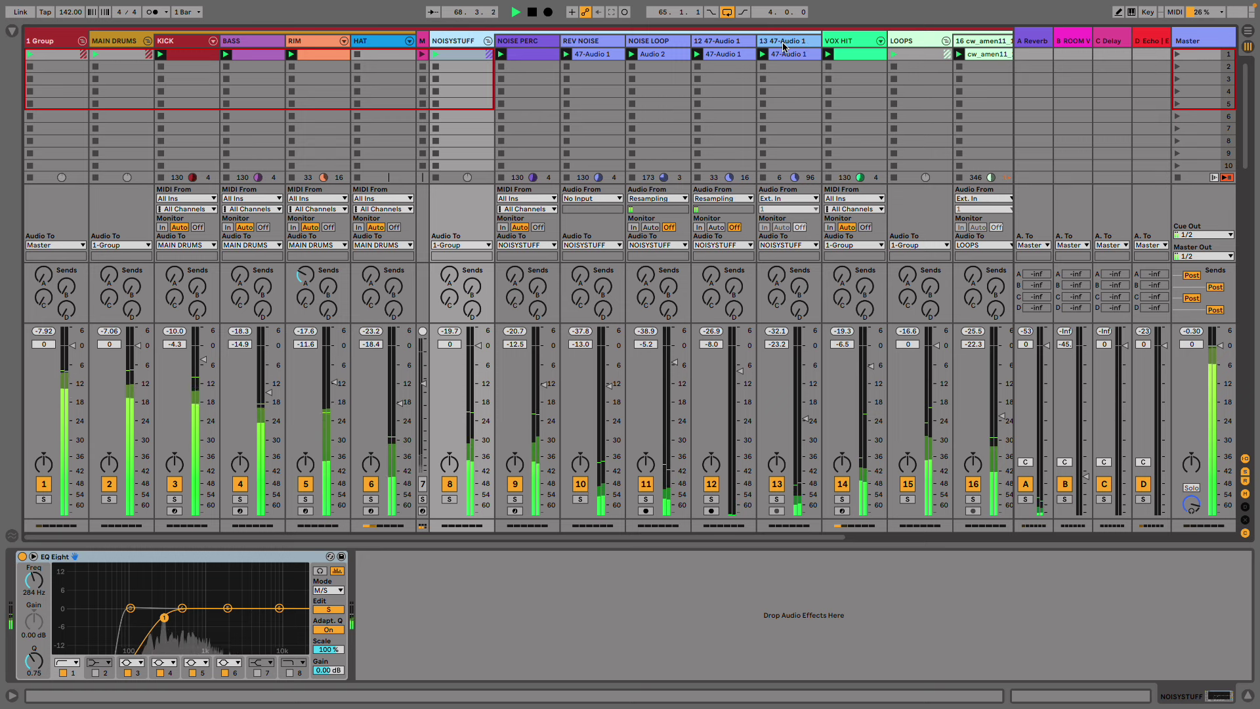
drag(543, 383, 544, 387)
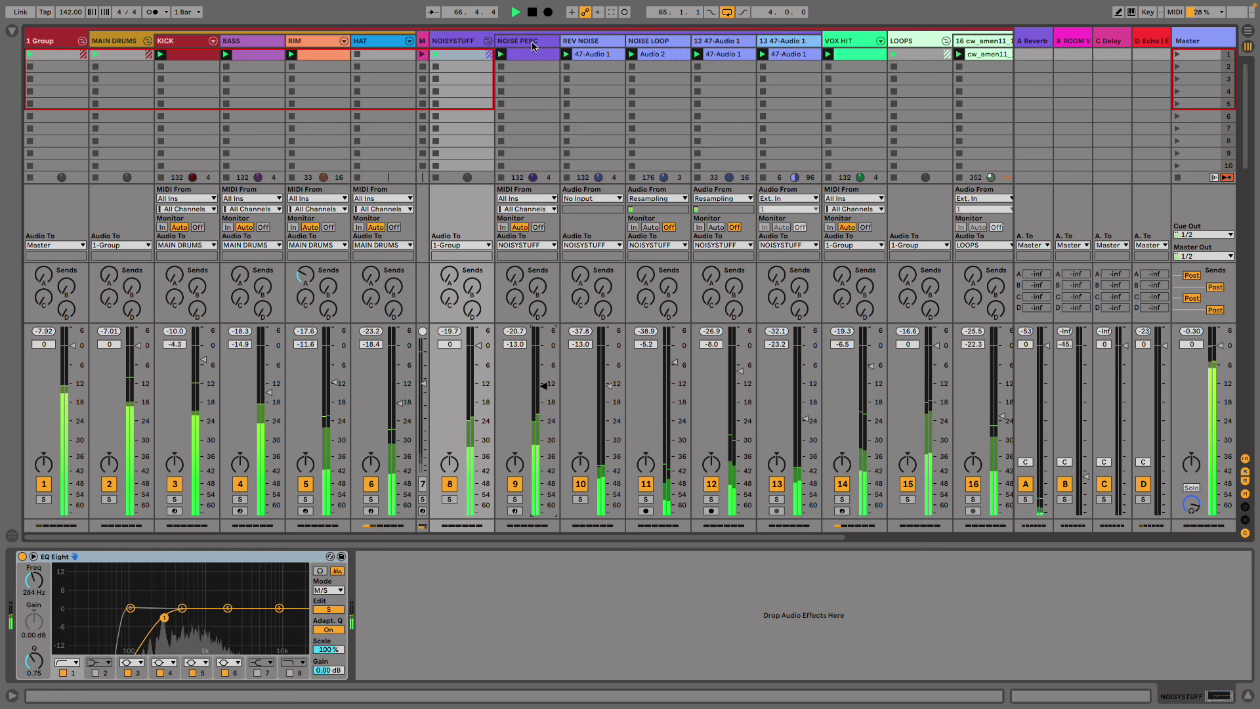
- Shorten the NOISE PERC sample's envelope to a 318 ms decay, -11 dB sustain and 39.1 ms release
click(532, 43)
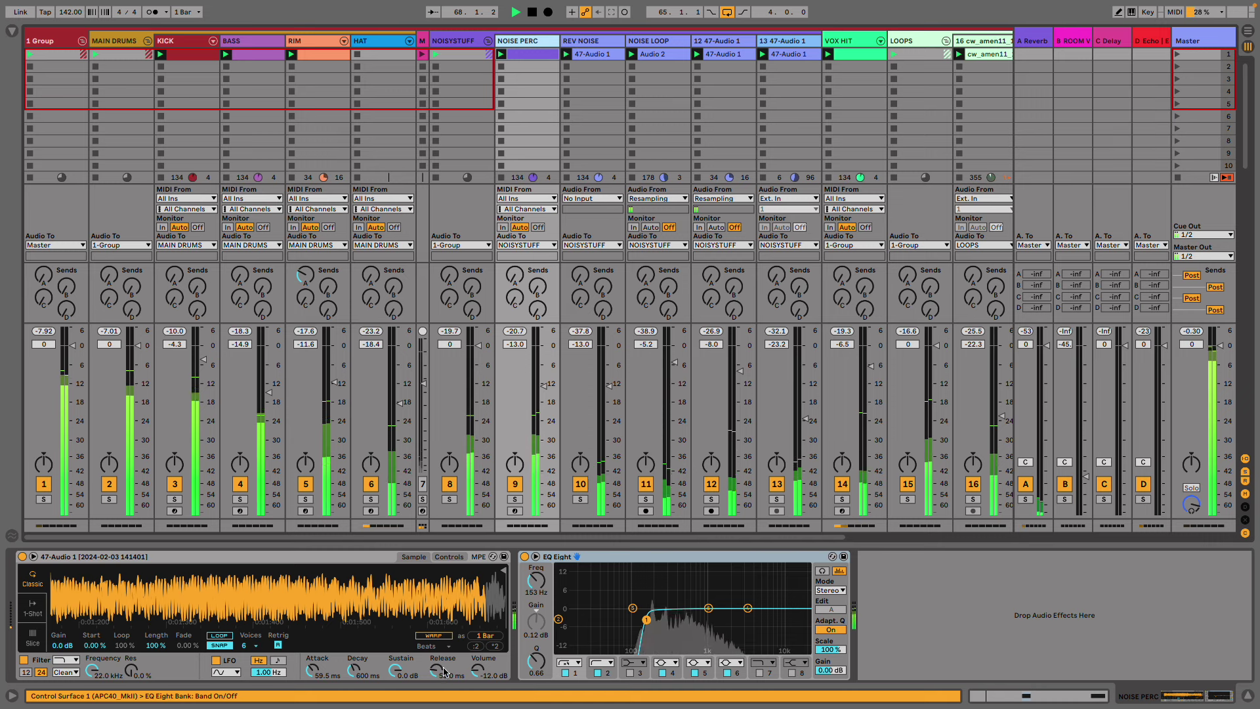
drag(441, 669, 398, 679)
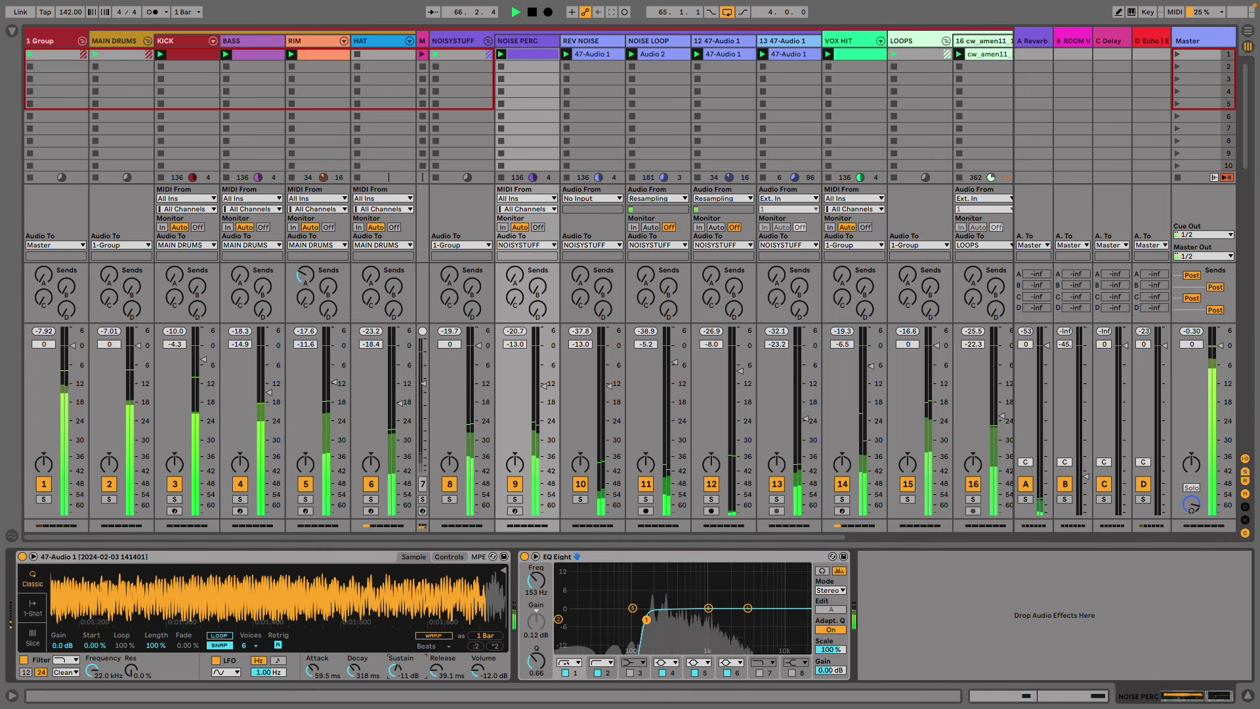
drag(491, 585, 394, 571)
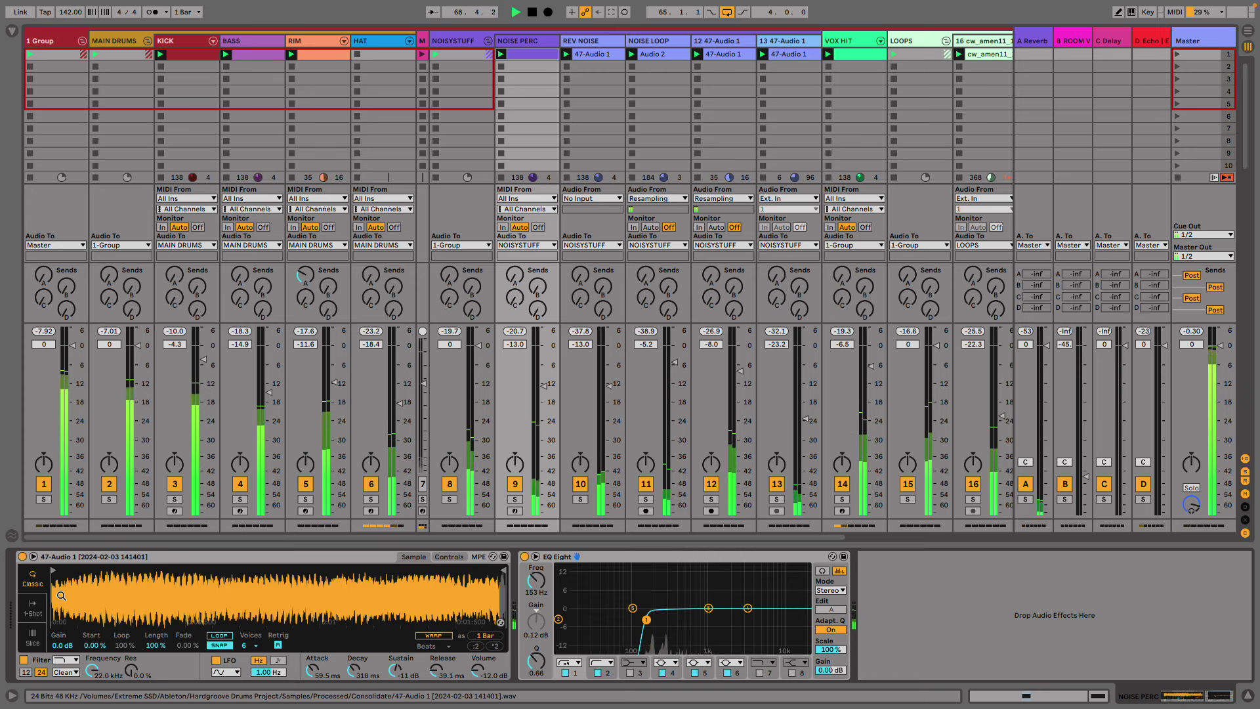
drag(62, 596, 112, 587)
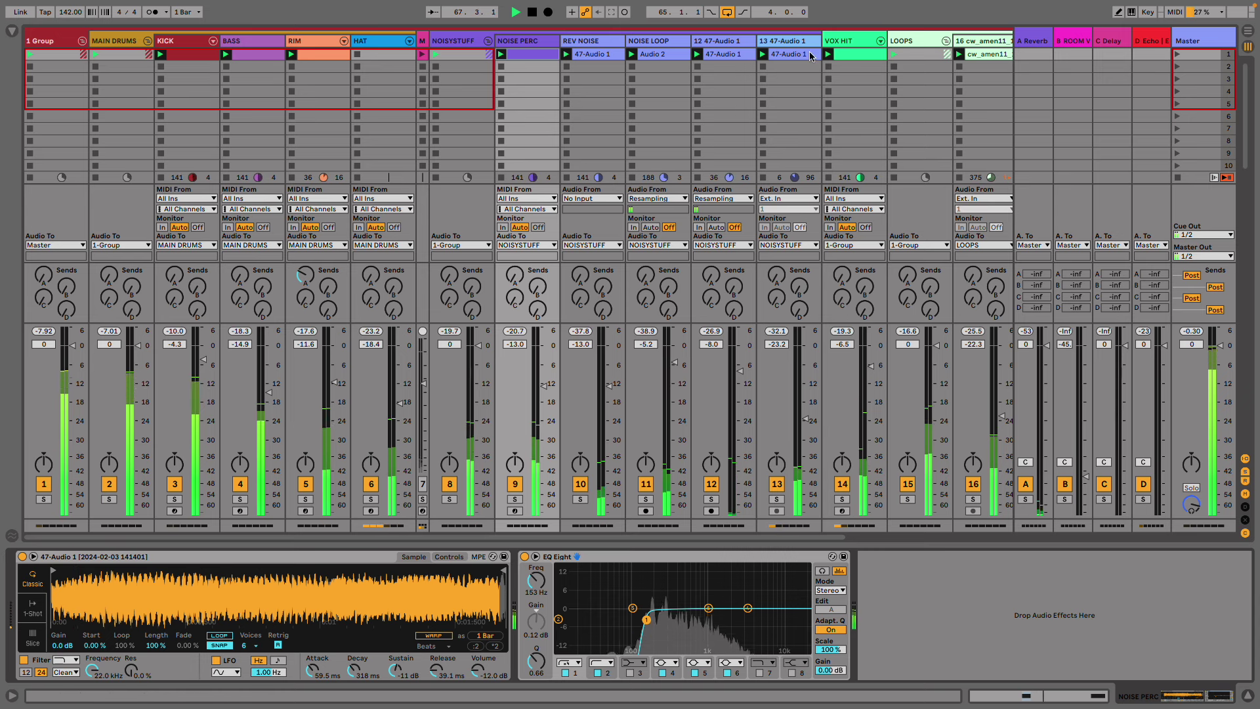
- Solo track 13 (47-Audio 1) and shape its EQ Eight with a 352 Hz low cut and a 3.10 dB boost at 2.30 kHz
click(776, 499)
click(790, 42)
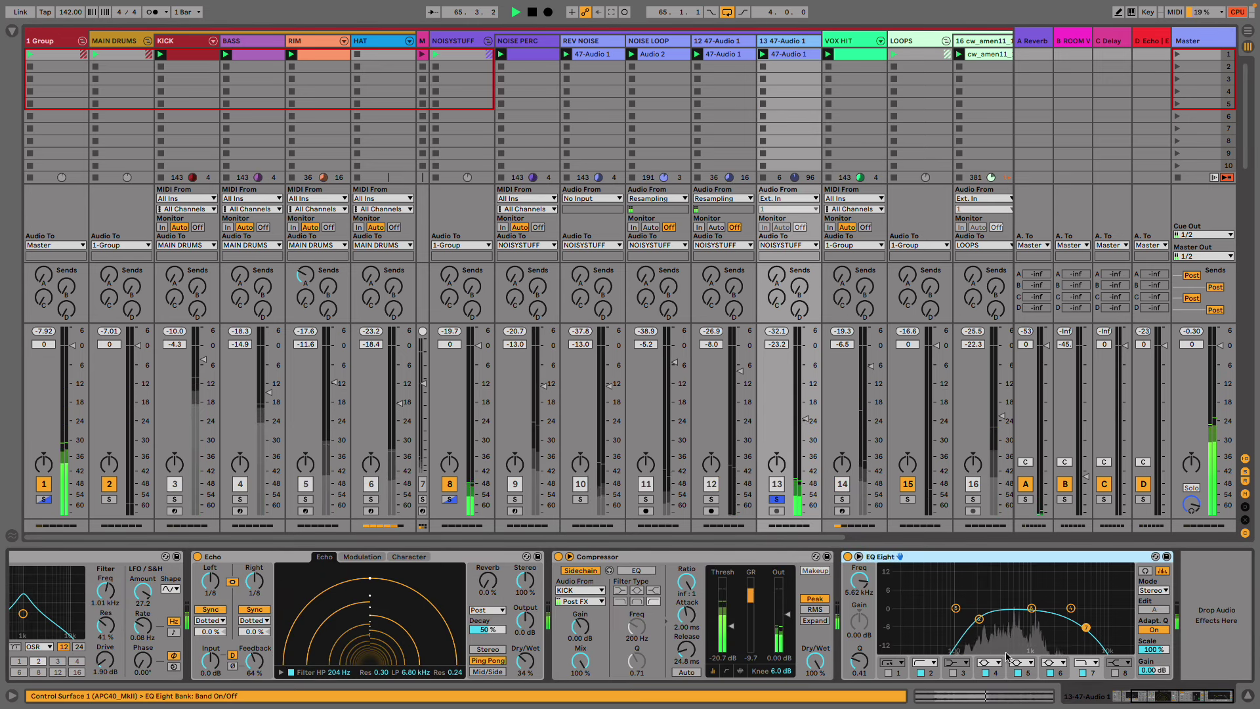
drag(979, 619, 994, 616)
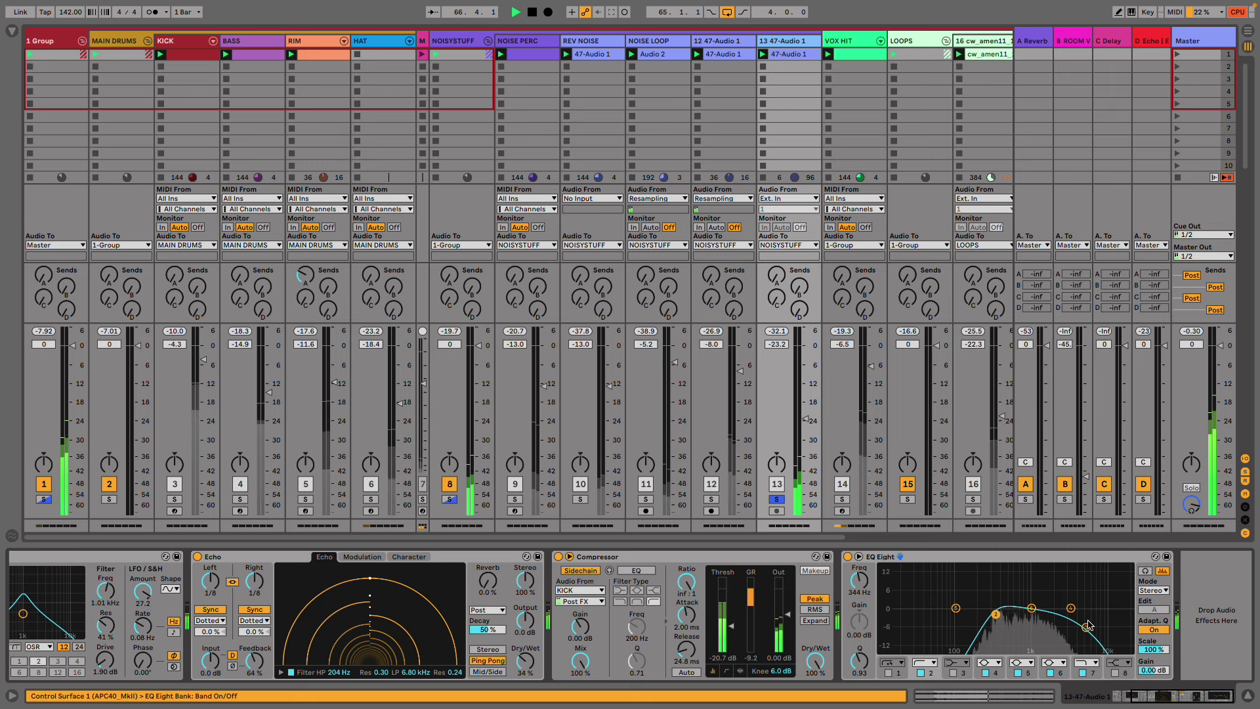
drag(1088, 625, 1087, 617)
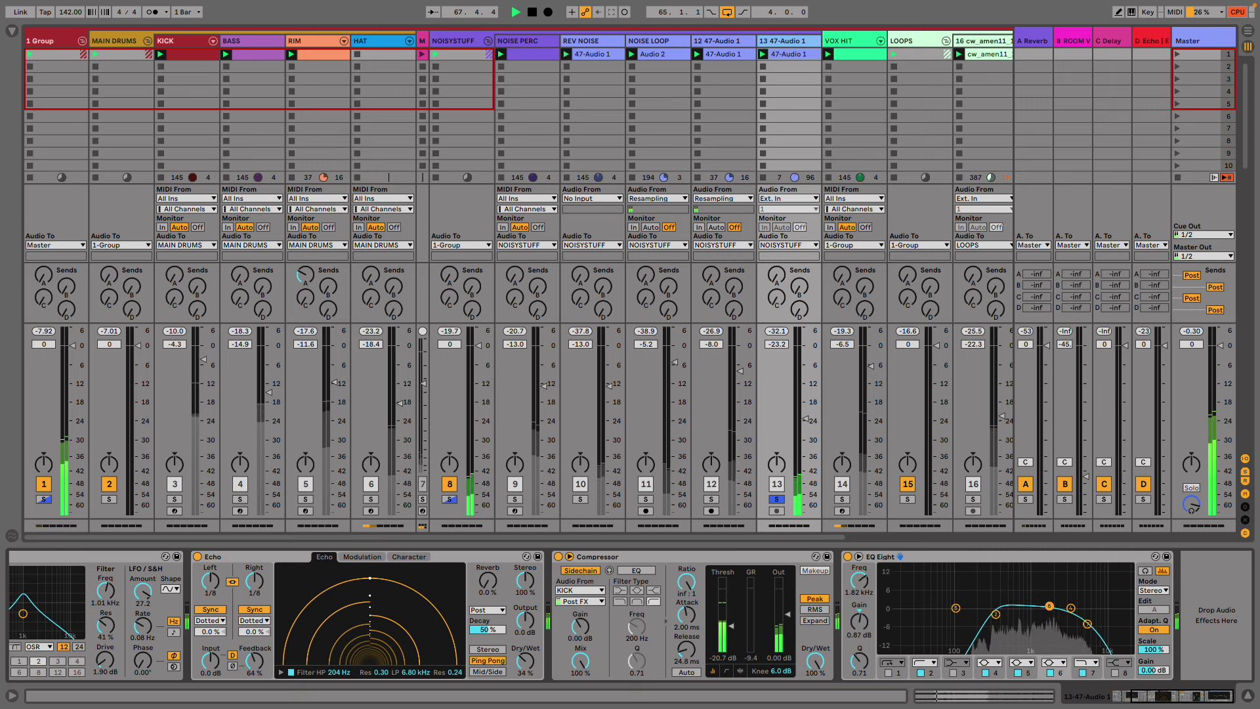
click(996, 617)
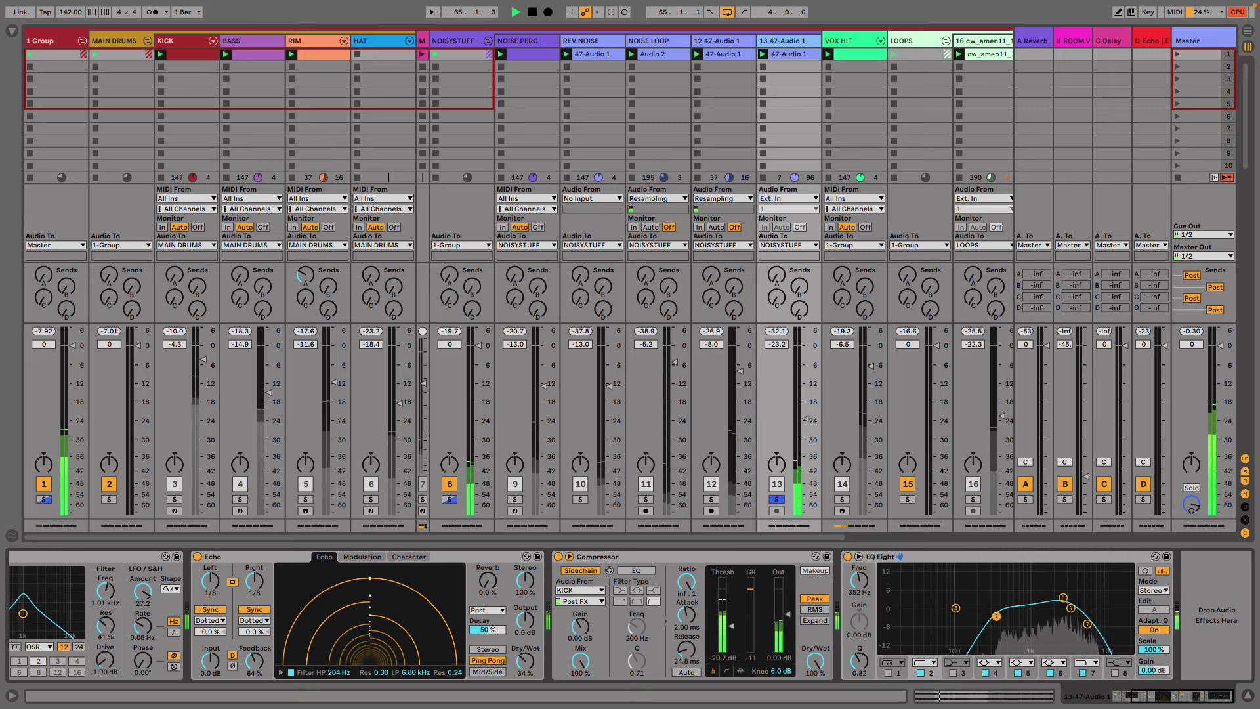
drag(1064, 599, 1059, 600)
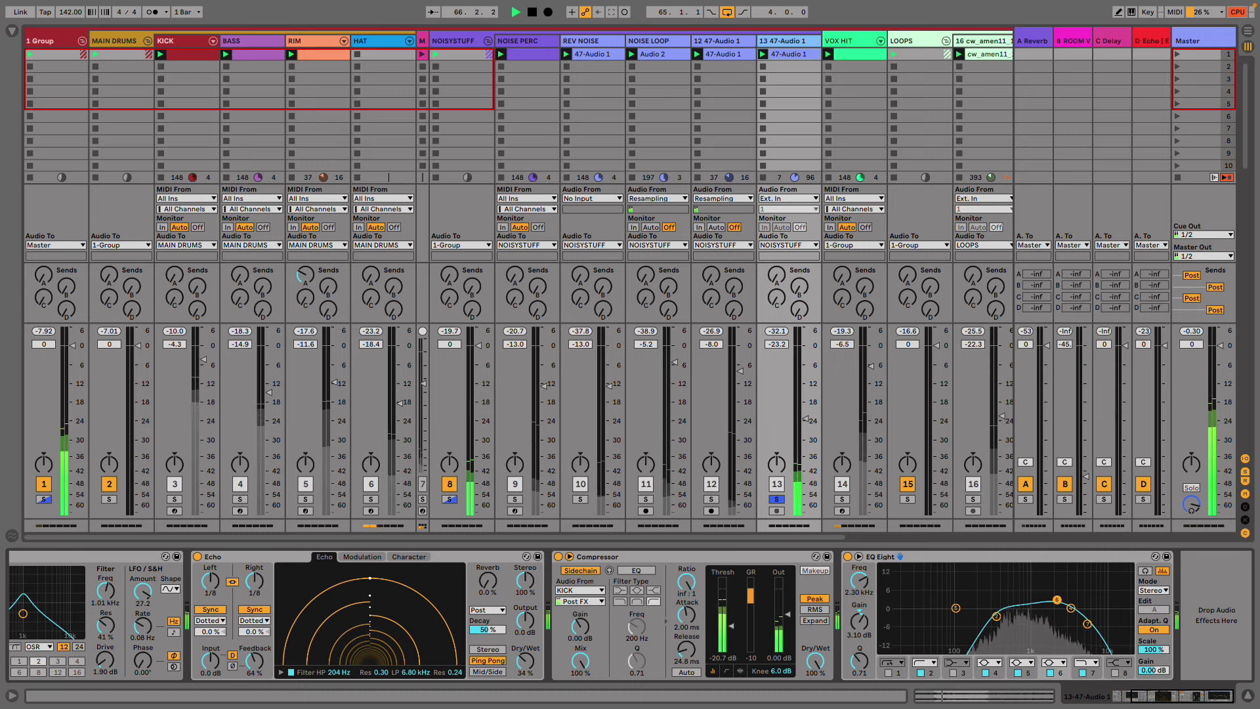
- Lower track 13's sidechained Compressor threshold to -29.0 dB and set its EQ Eight low cut to 391 Hz at Q 0.69
drag(733, 630, 734, 634)
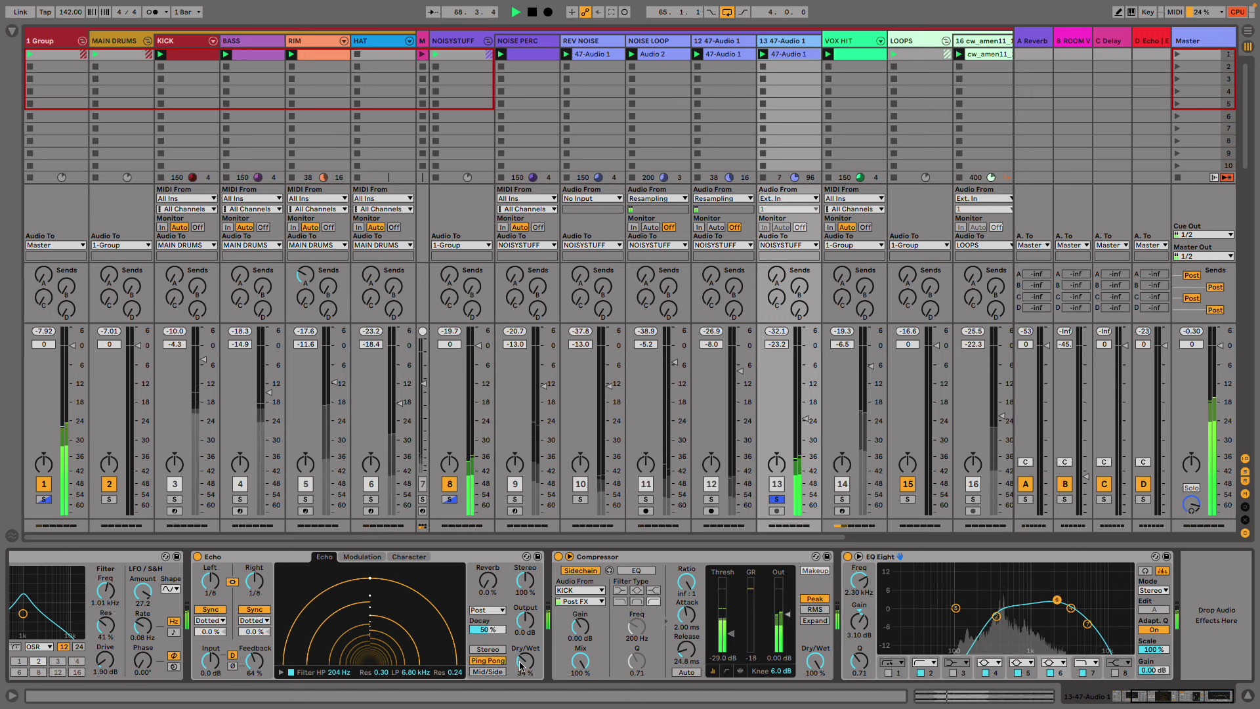
drag(997, 617, 1000, 619)
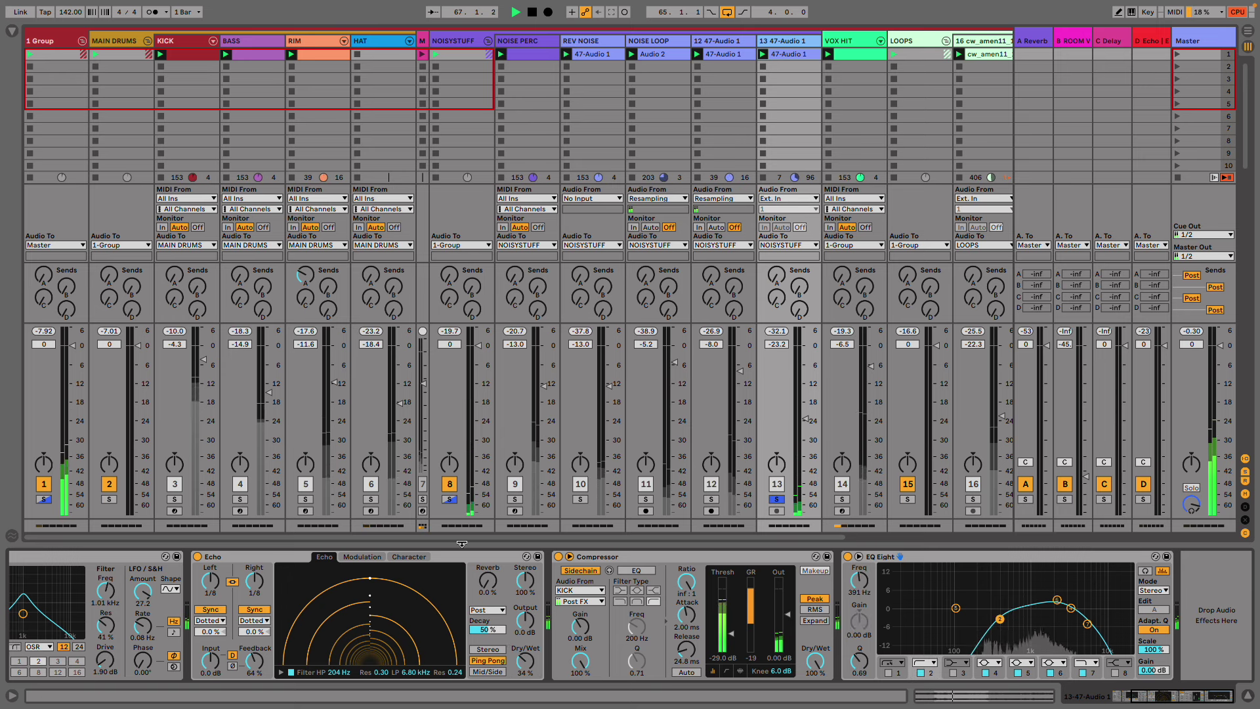
- Solo MAIN DRUMS and VOX HIT alongside track 13 and raise track 13's volume to -22.3 dB
click(109, 500)
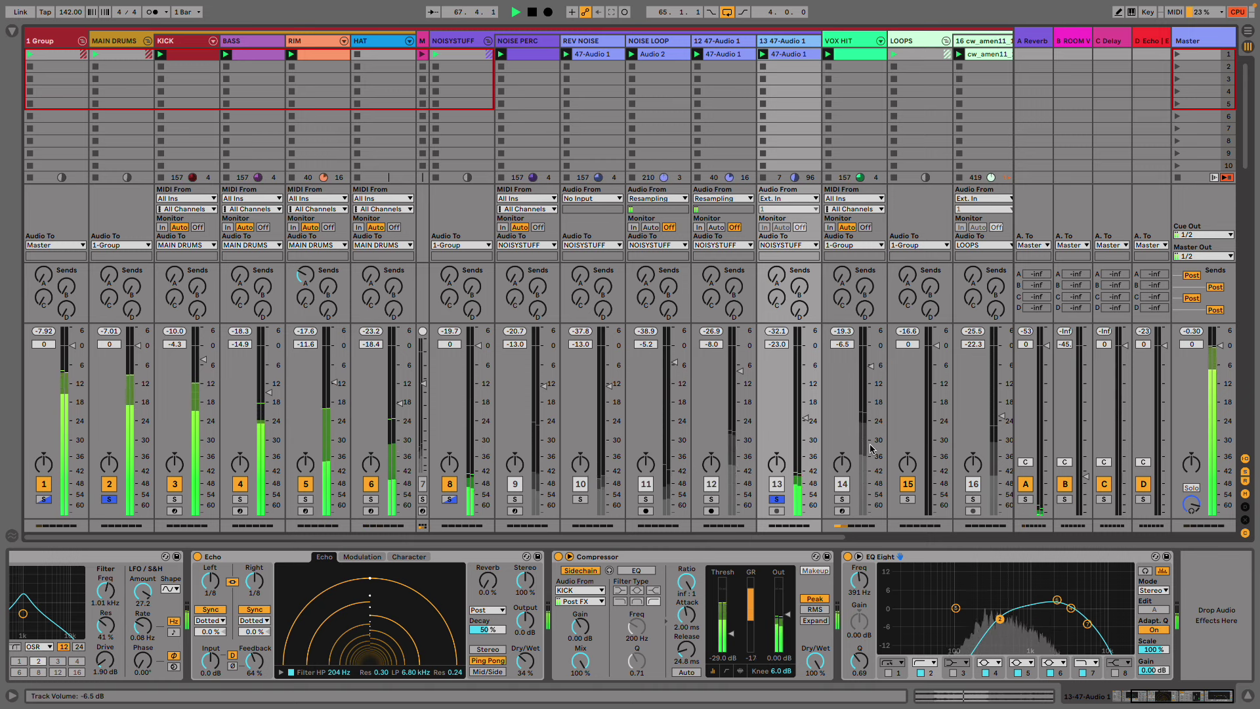
super+click(842, 498)
drag(806, 418, 806, 415)
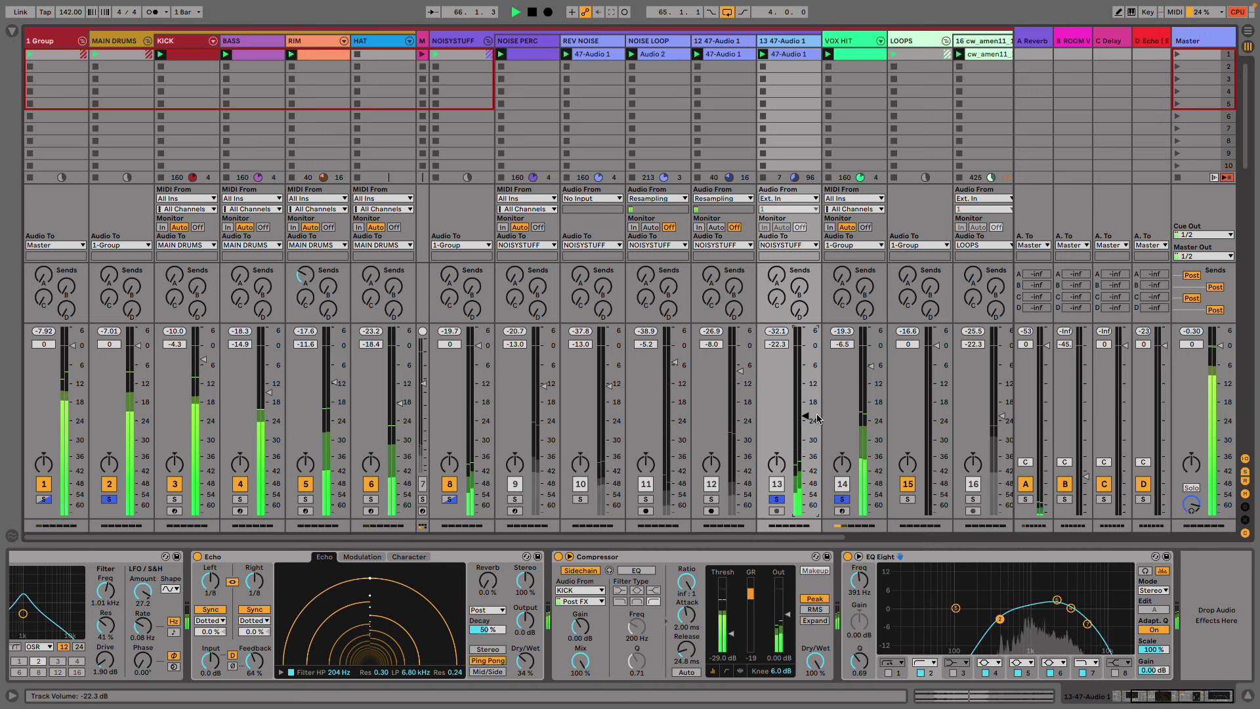
- Set the Echo feedback on track 13 to 52 %, clear all solos and fine-tune its volume to -22.1 dB
drag(255, 660, 254, 640)
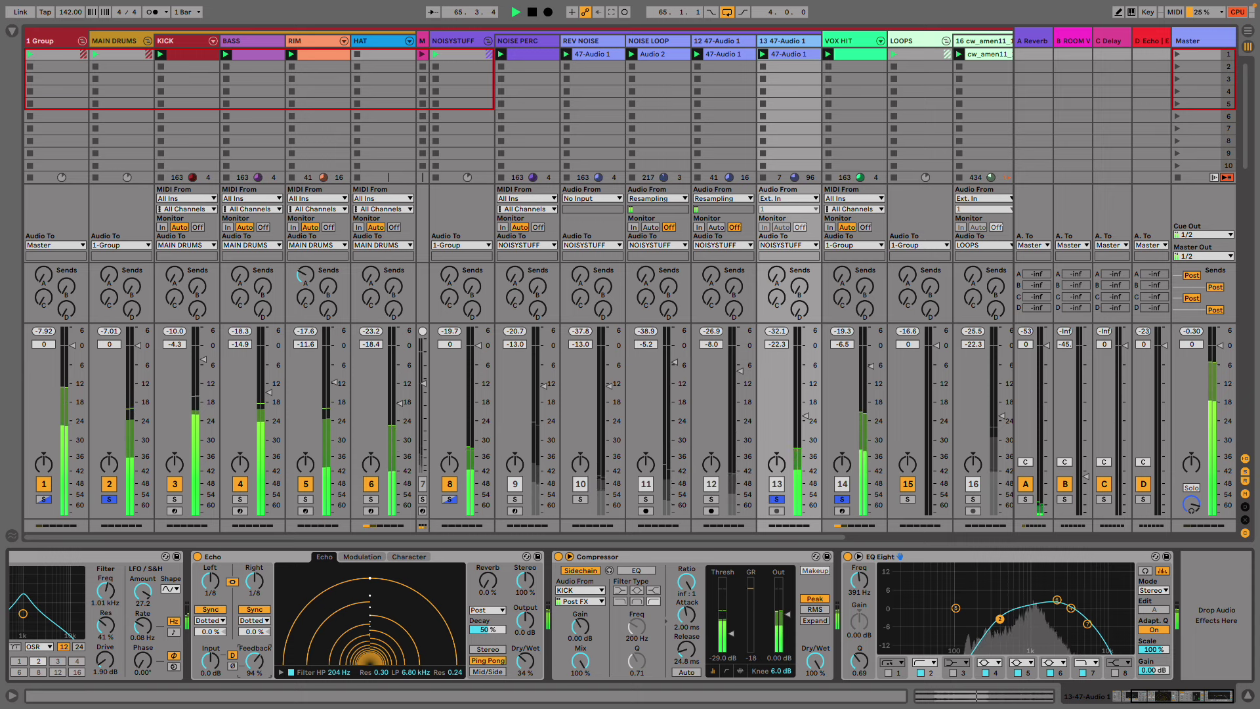
drag(255, 659, 254, 657)
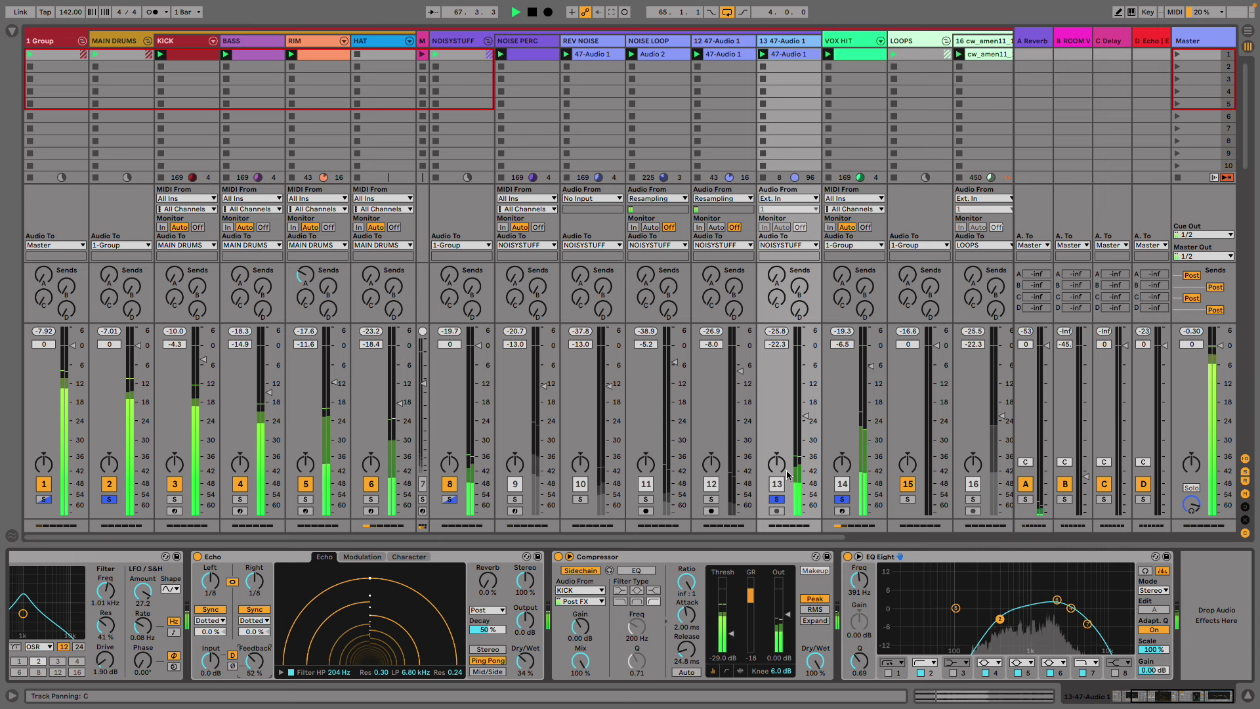
click(776, 498)
drag(806, 416, 805, 415)
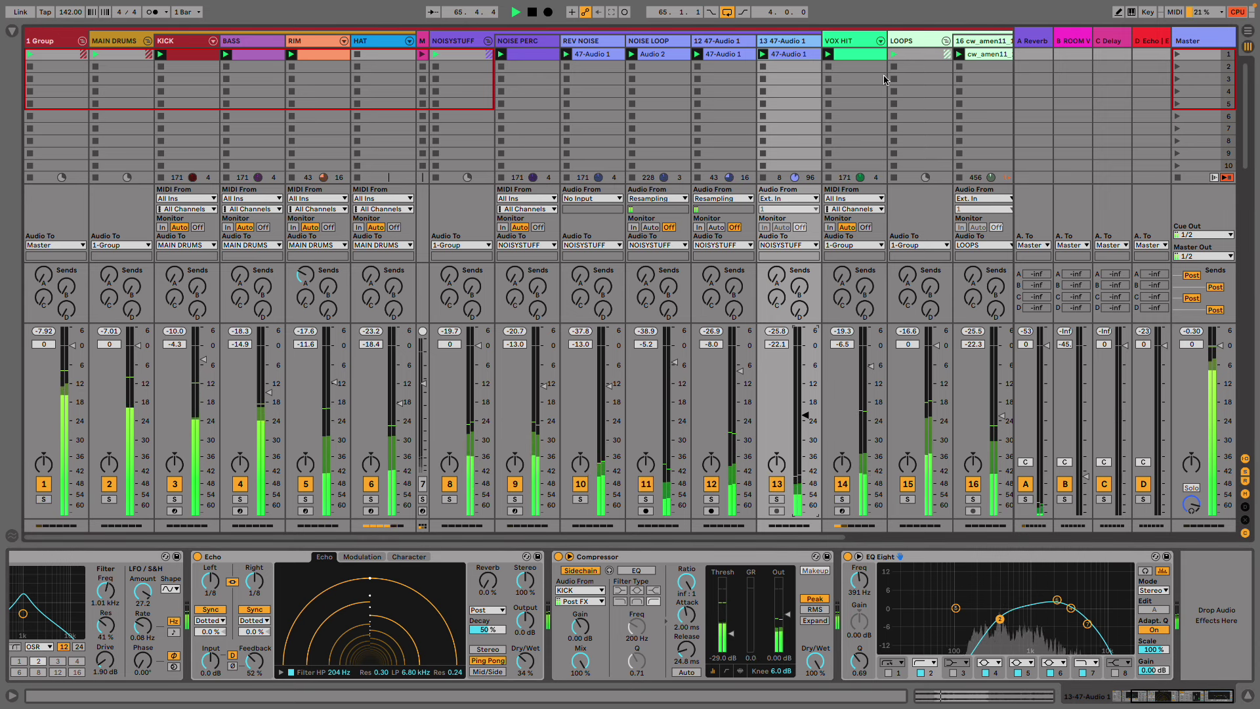
- Set Macro 1 of the VOX HIT Instrument Rack to 29 and collapse the Hybrid Reverb device
click(867, 94)
click(47, 601)
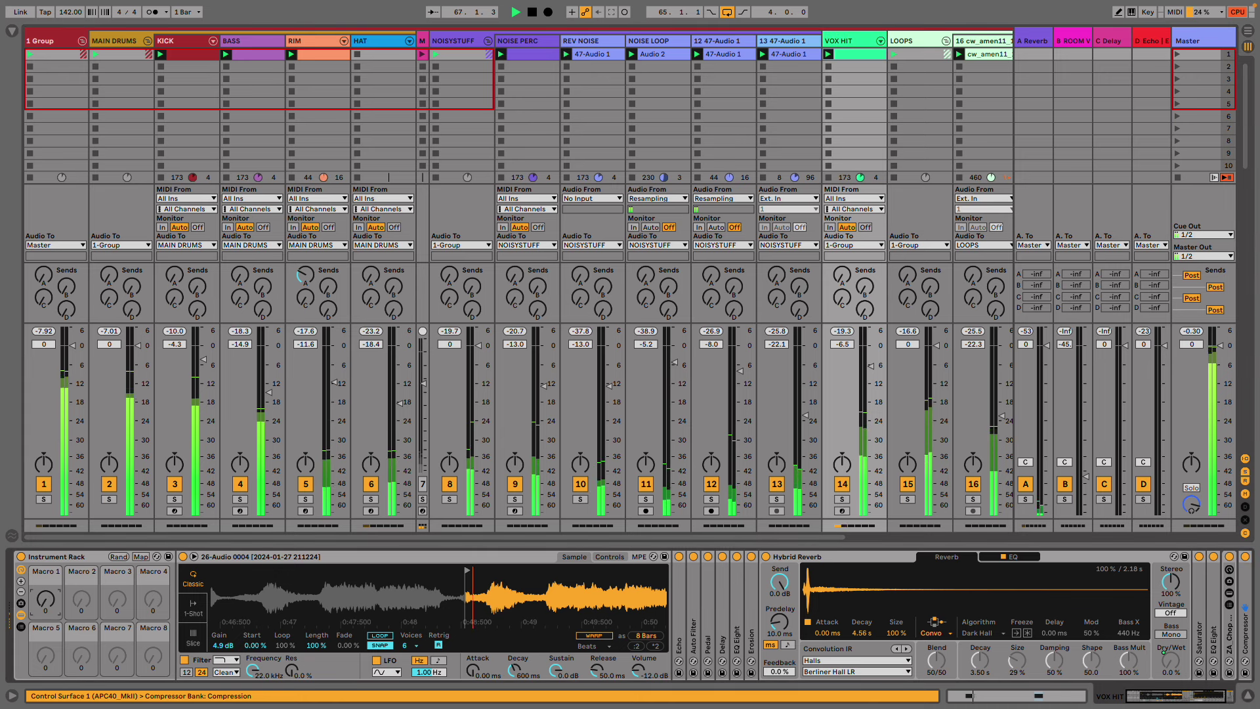
drag(47, 600, 47, 639)
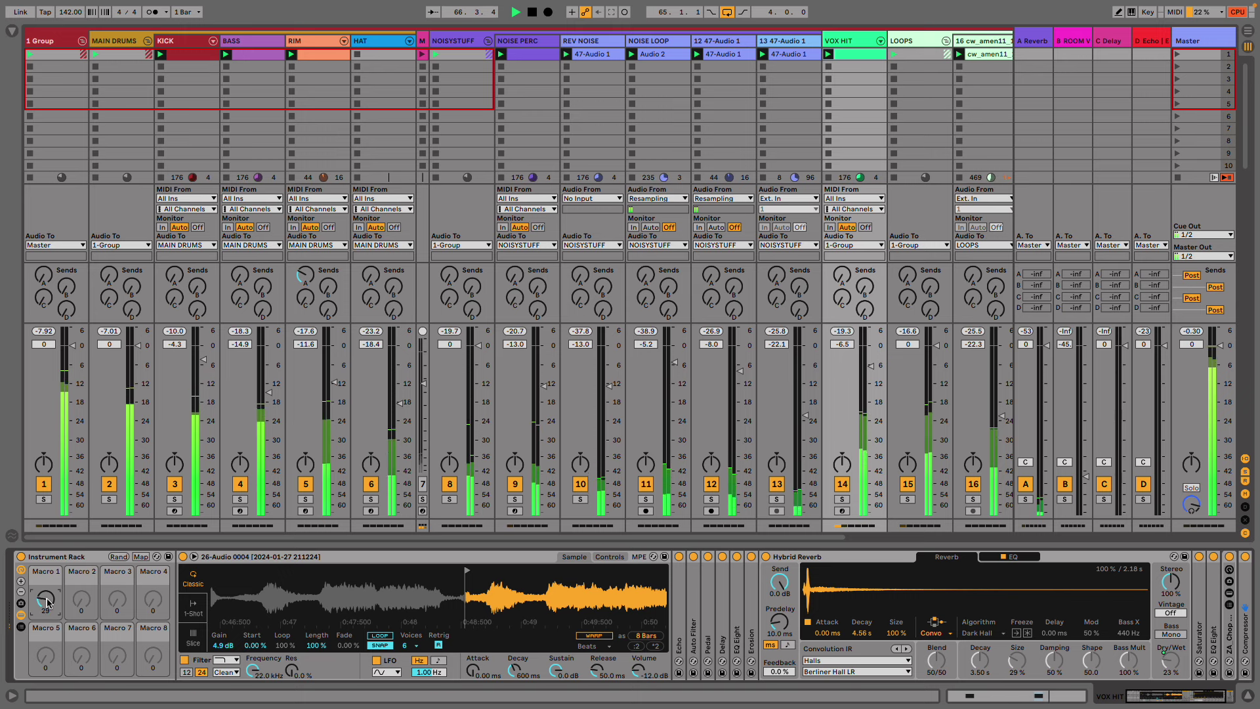
double_click(817, 557)
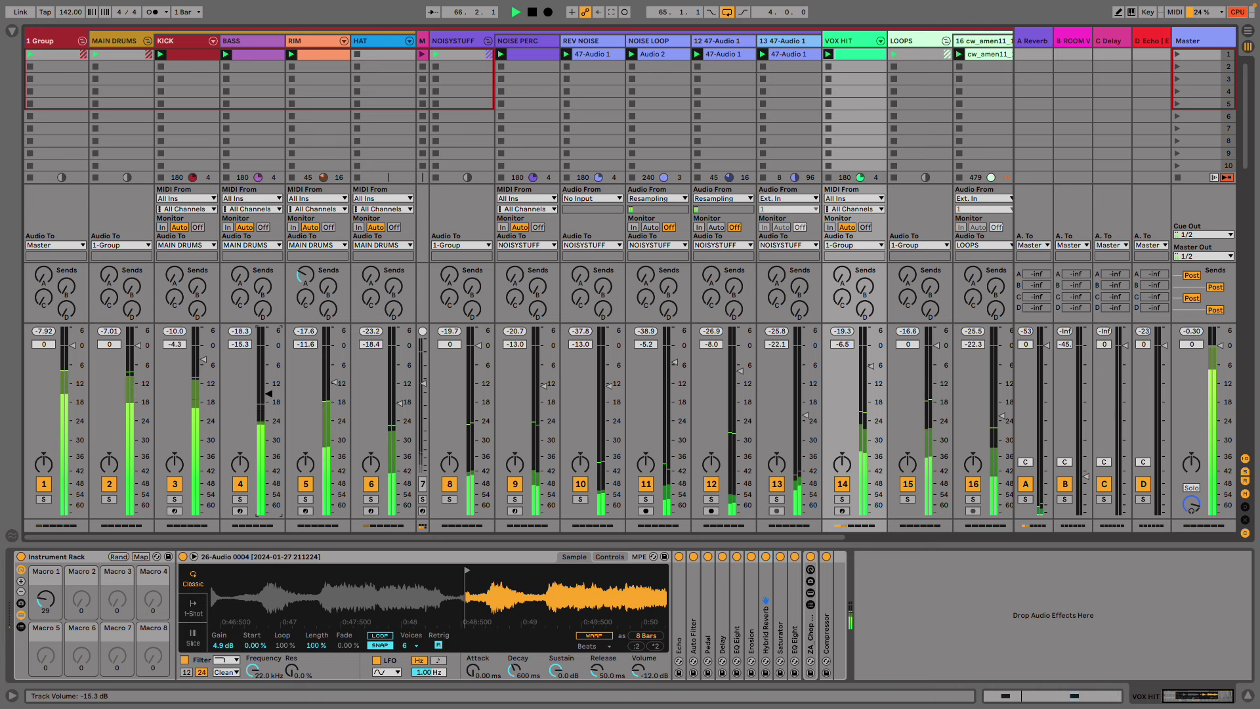
- Shape the BASS track's EQ Eight with a low cut at 27.2 Hz and an enabled high cut at 3.16 kHz
click(239, 41)
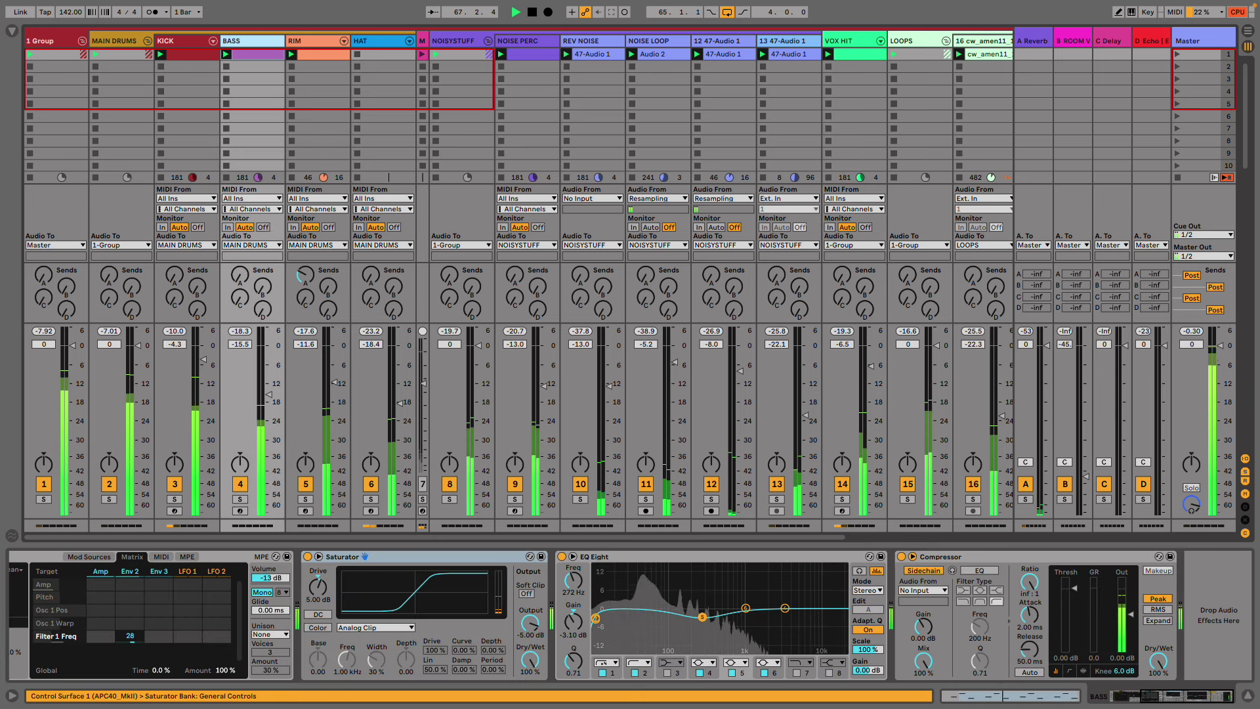
drag(595, 618, 628, 618)
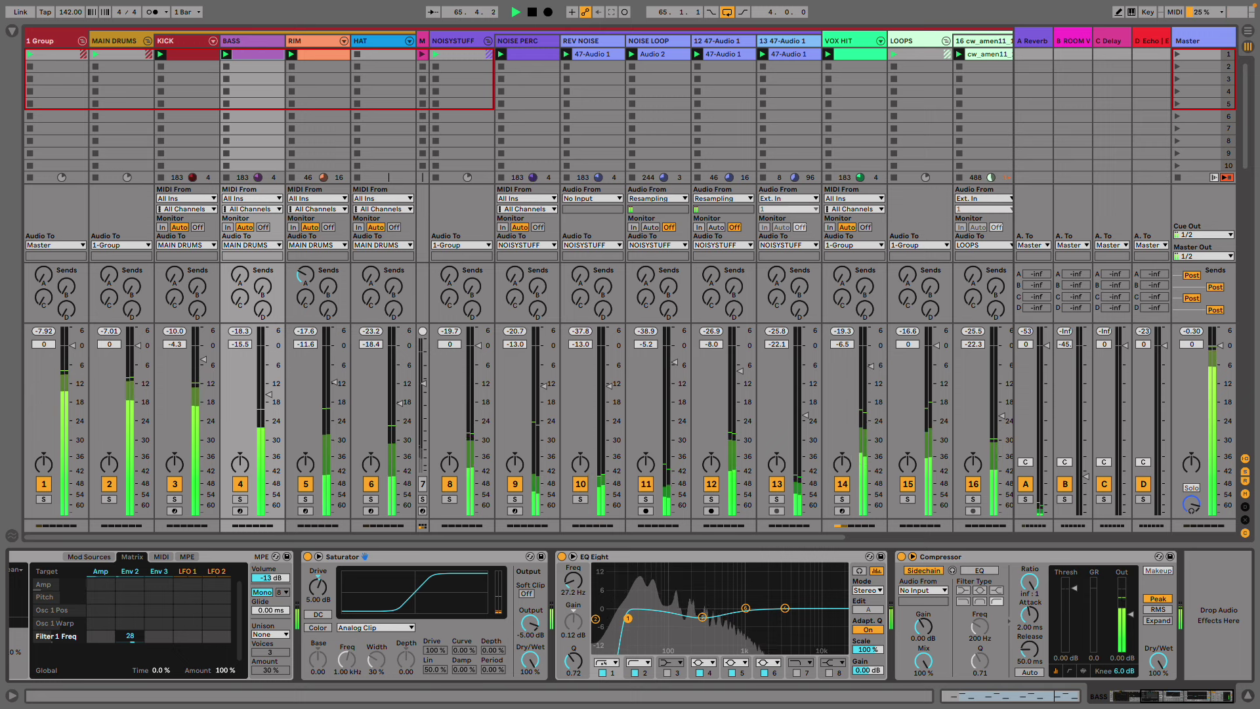
click(796, 673)
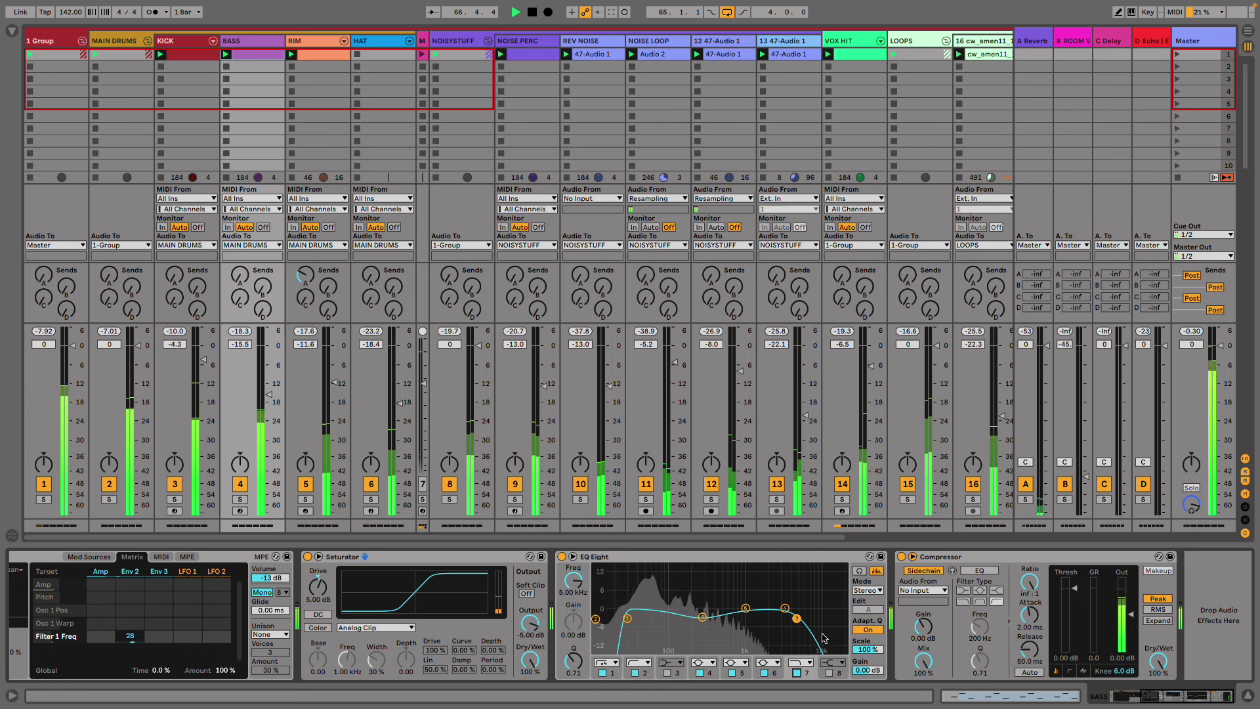
drag(796, 618, 789, 619)
- Sidechain the BASS Compressor to KICK with a -15.3 dB threshold and set Wavetable's first filter to 137 Hz with 21 % resonance
click(922, 590)
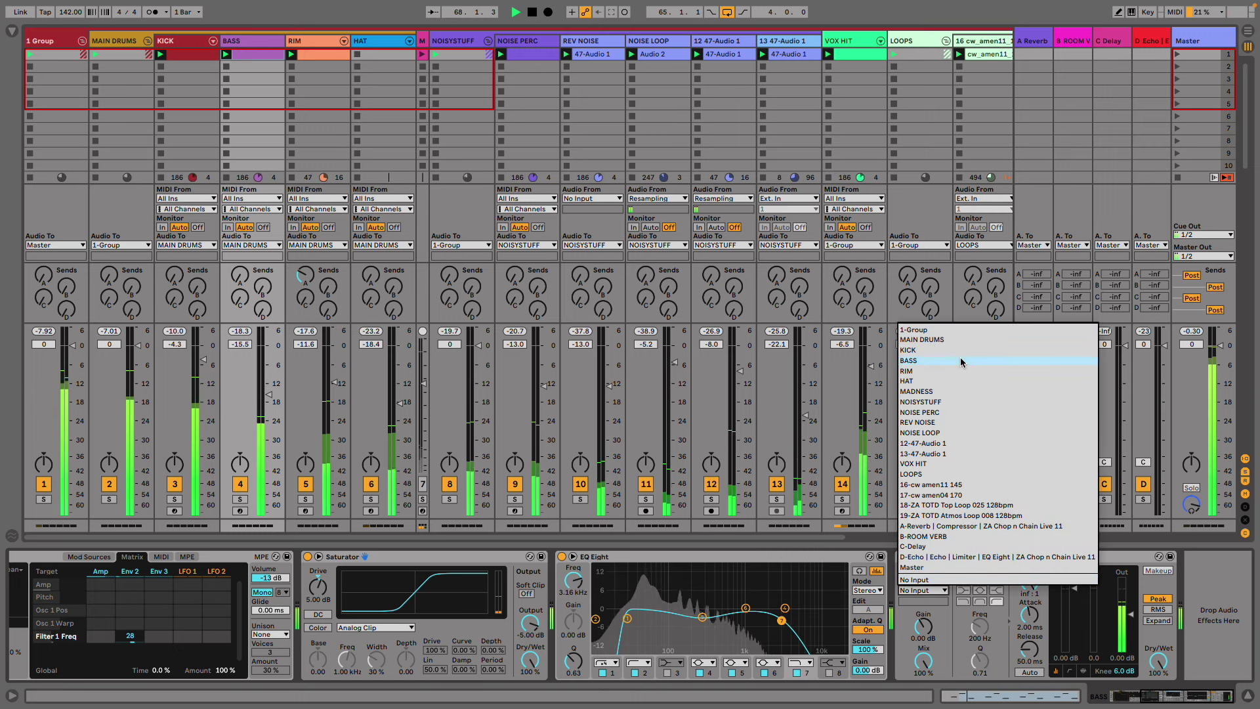
click(961, 350)
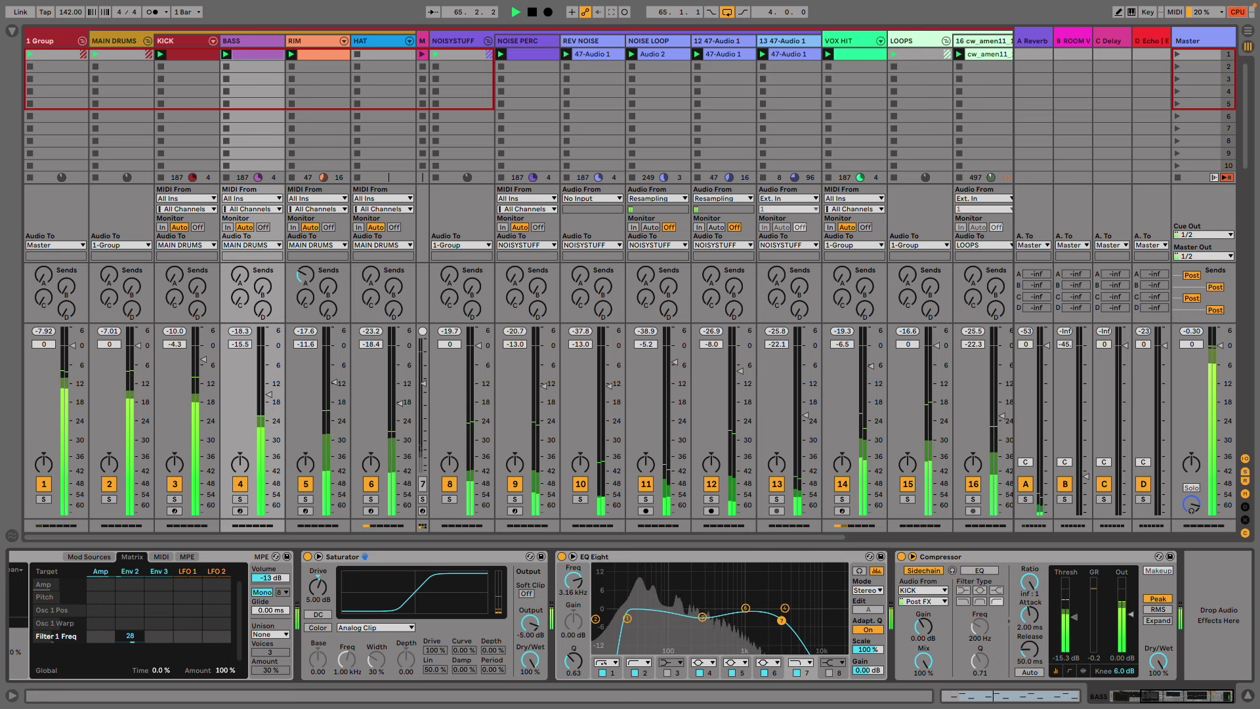
scroll(633, 600, left, 5)
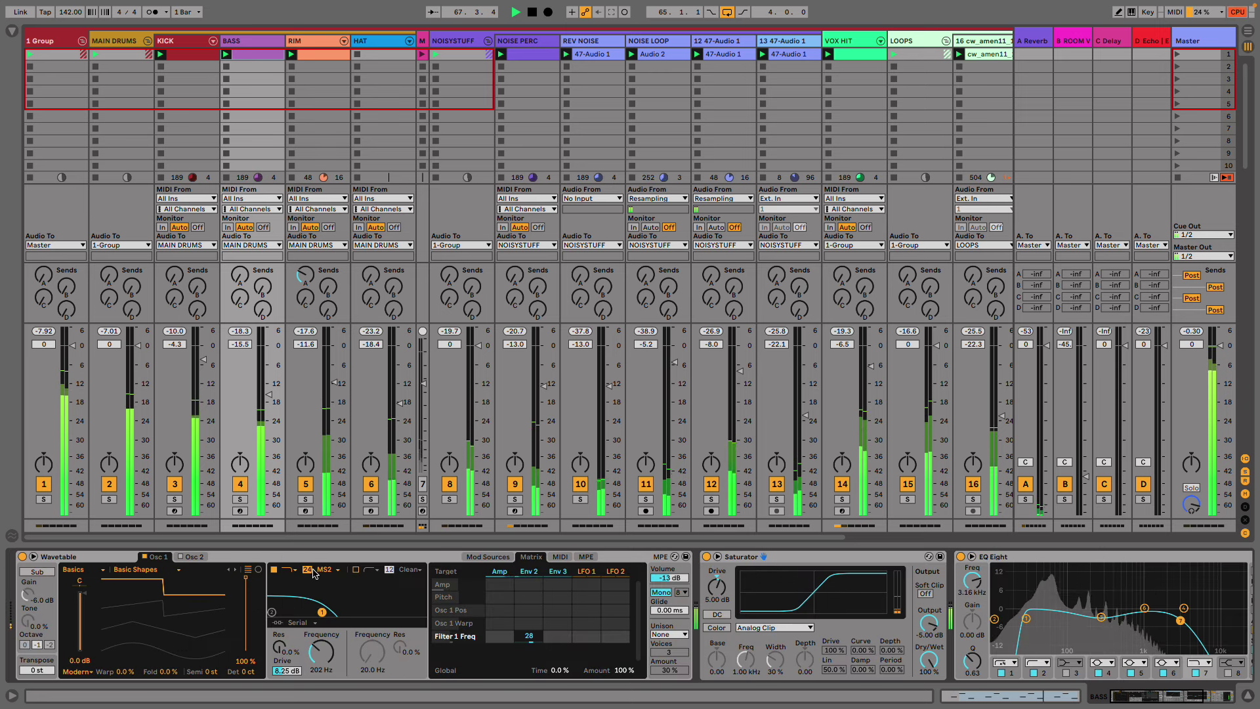
mouse_move(279, 647)
mouse_down()
mouse_move(278, 617)
mouse_move(279, 655)
mouse_move(321, 623)
mouse_move(321, 657)
mouse_move(286, 659)
mouse_up()
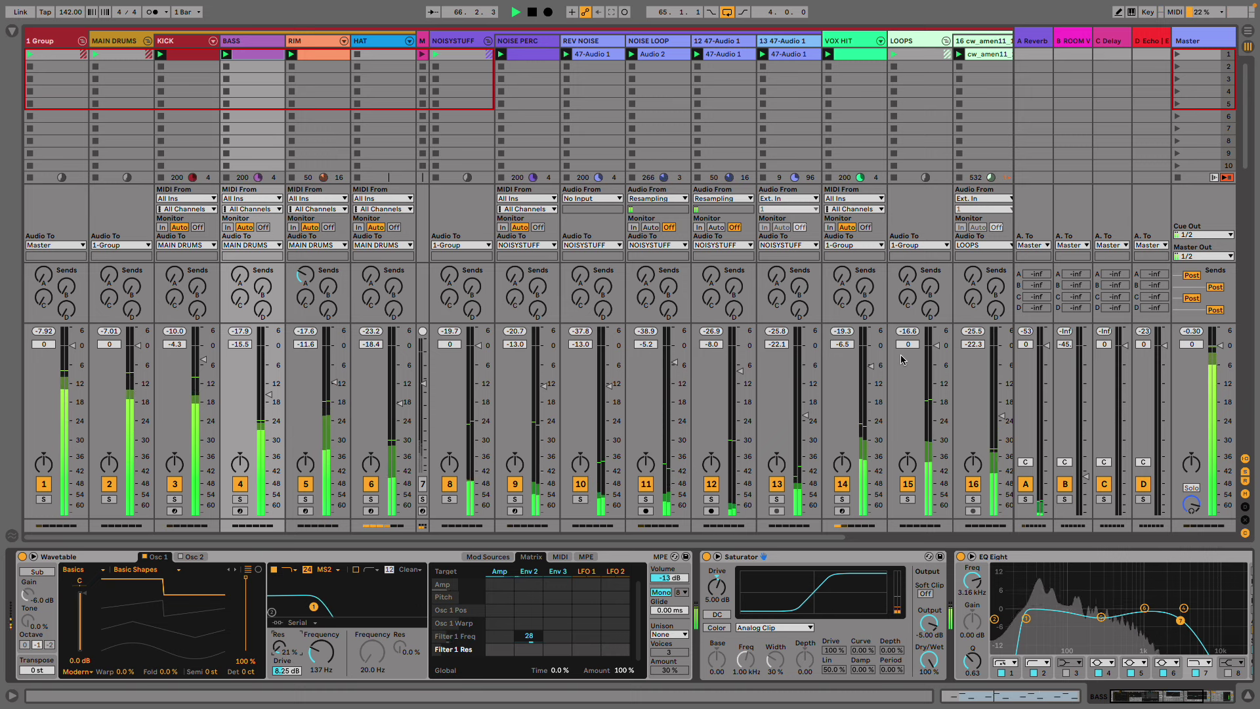
- Lower the VOX HIT track volume to -8.0 dB and set its sampler's sustain to -inf dB
click(865, 373)
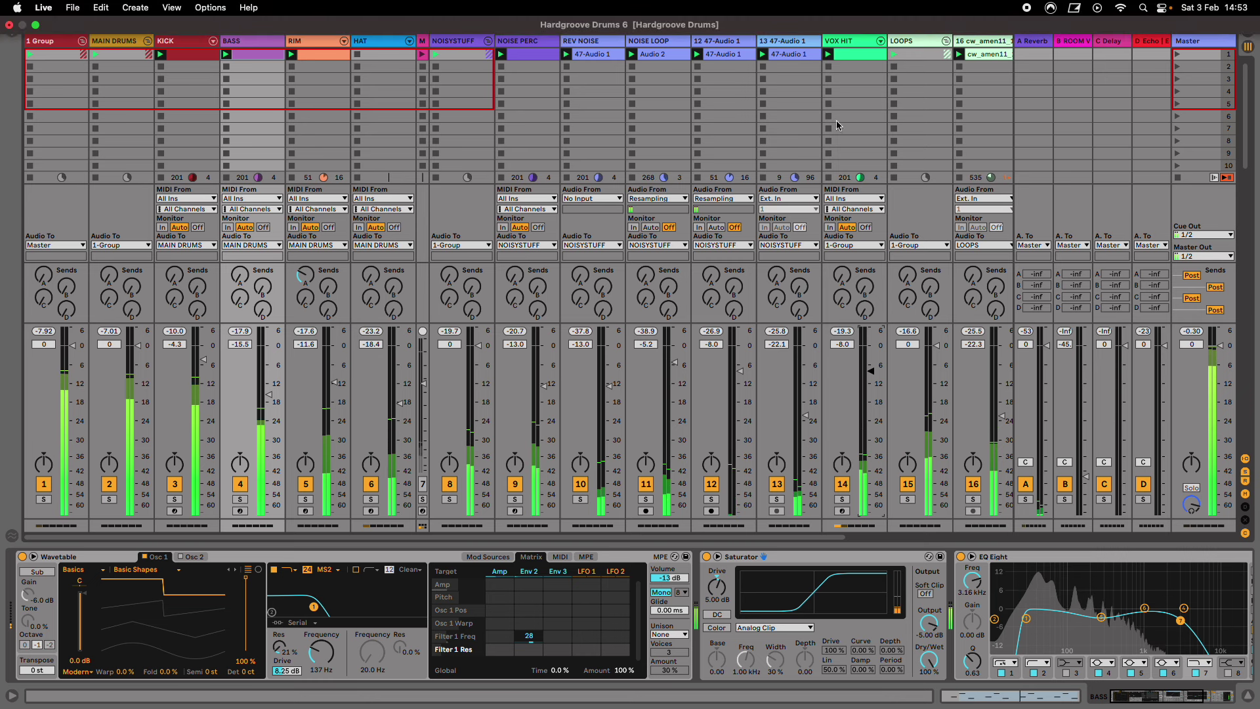
click(847, 34)
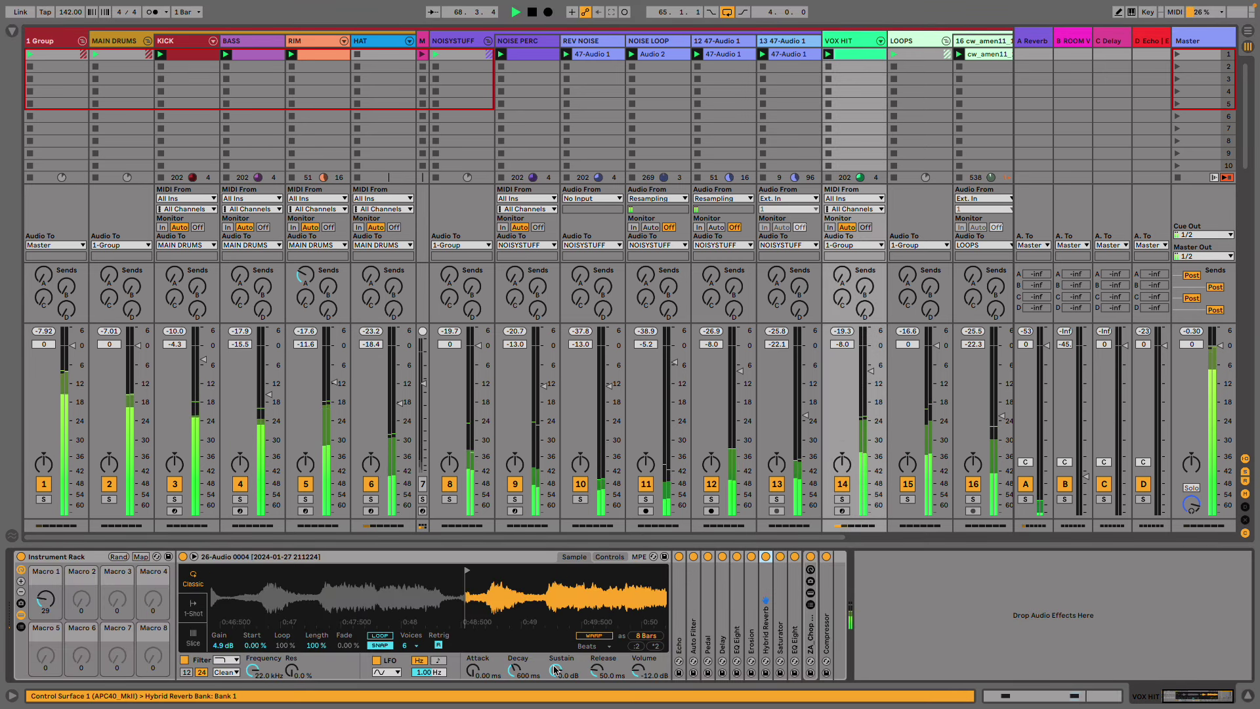
drag(555, 668, 555, 696)
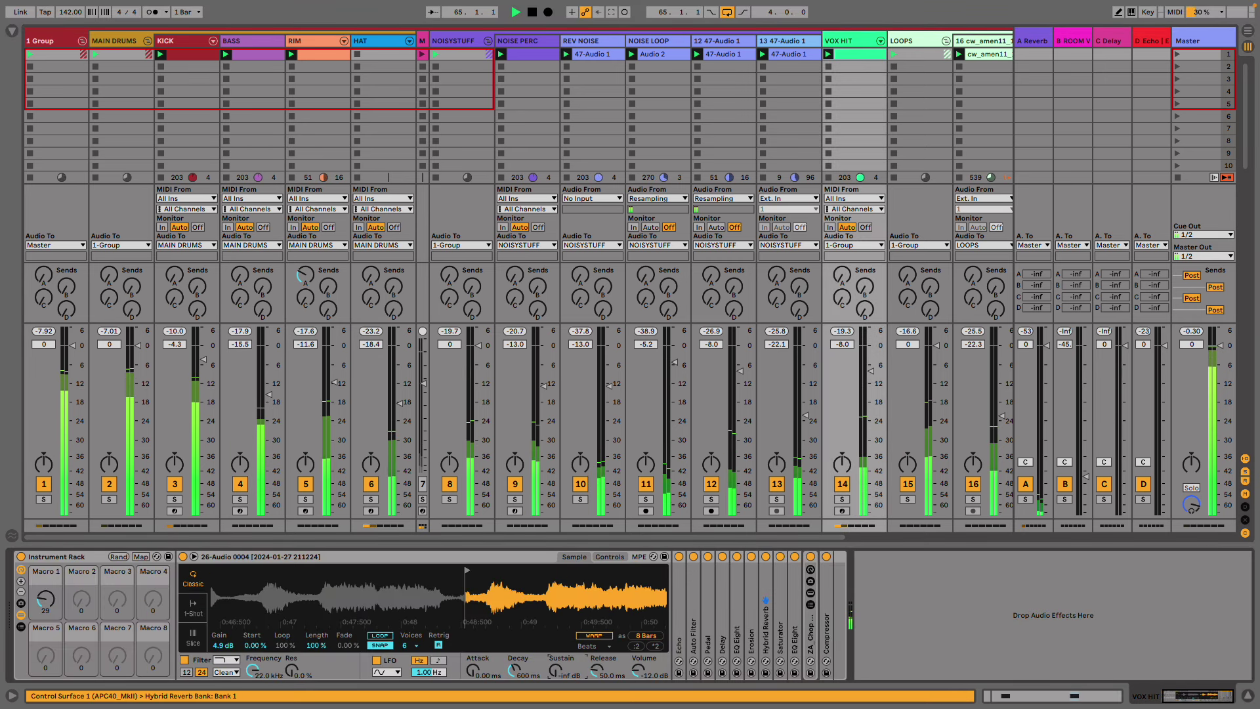
- Map the VOX HIT sampler's envelope decay to Macro 2 and set the mapping's minimum to 61.9 ms
right_click(511, 669)
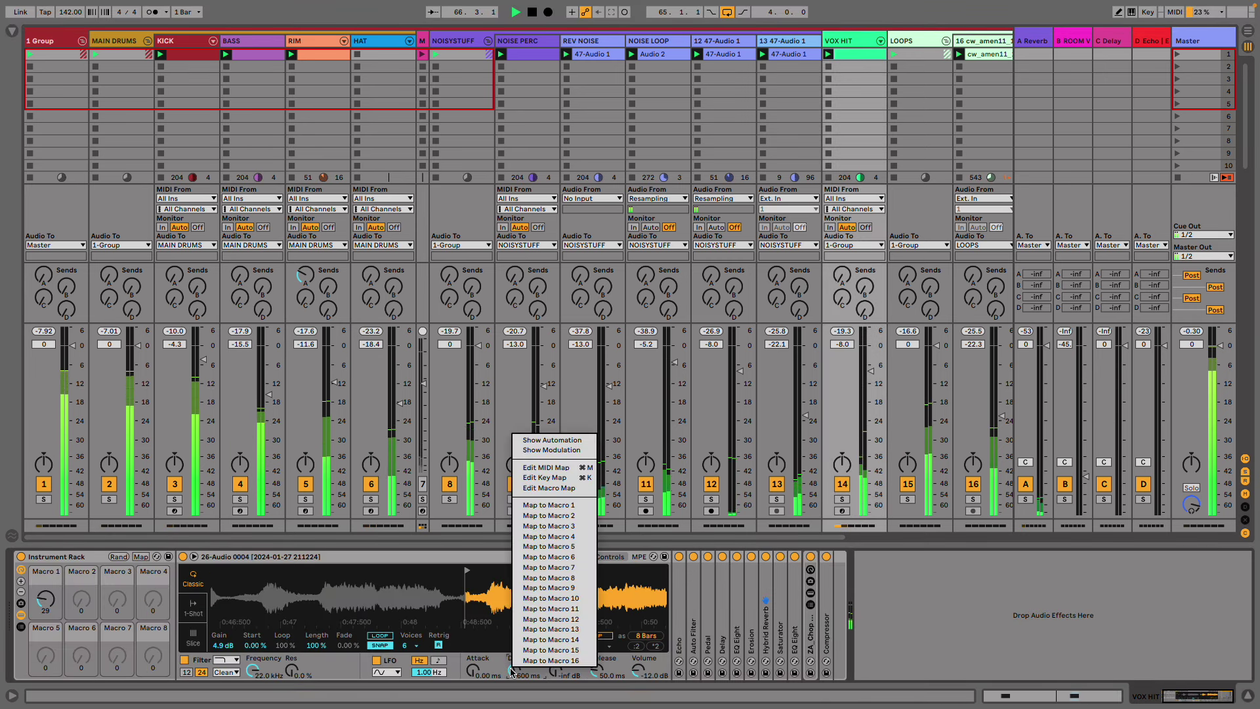
click(571, 516)
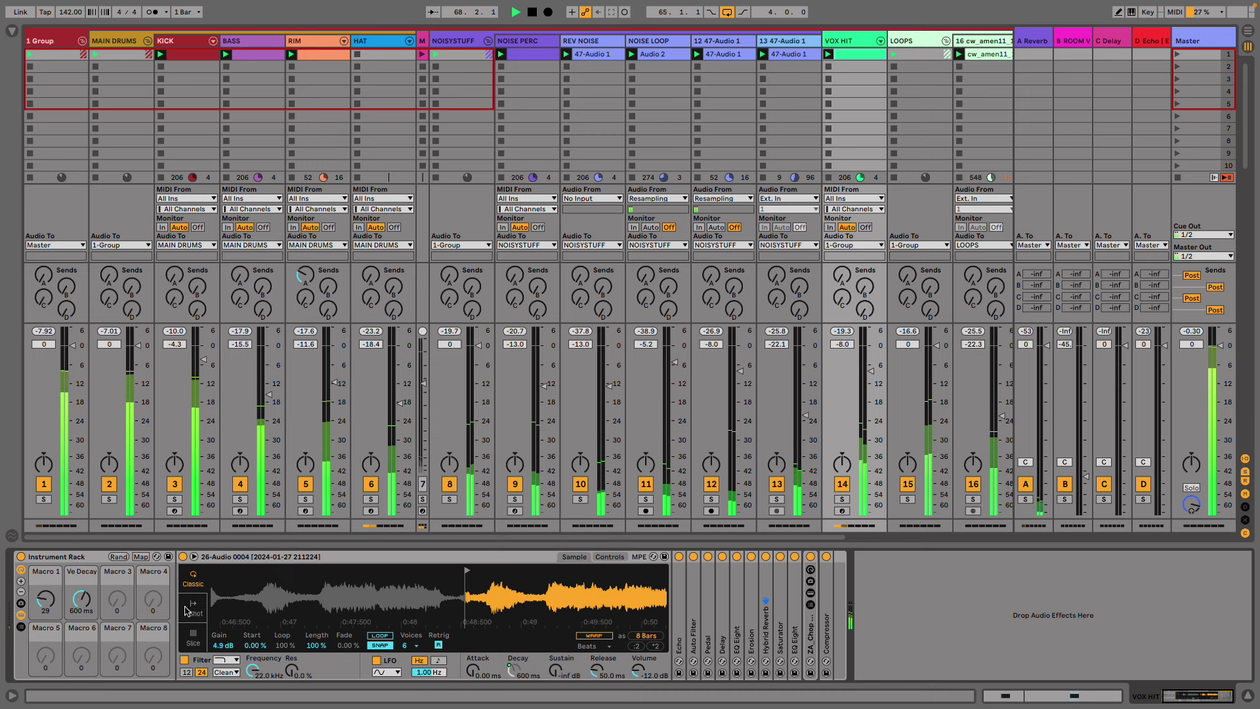
mouse_move(82, 598)
mouse_down()
mouse_move(81, 612)
mouse_move(81, 592)
mouse_up()
click(141, 556)
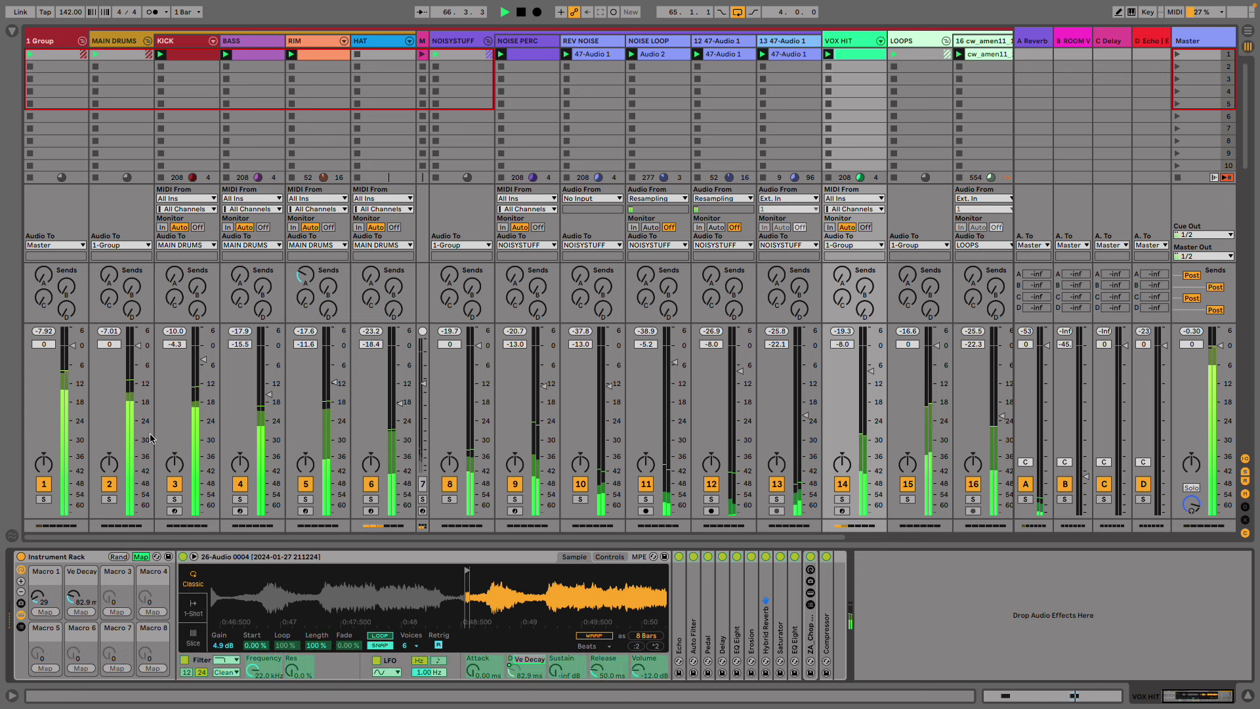
click(12, 29)
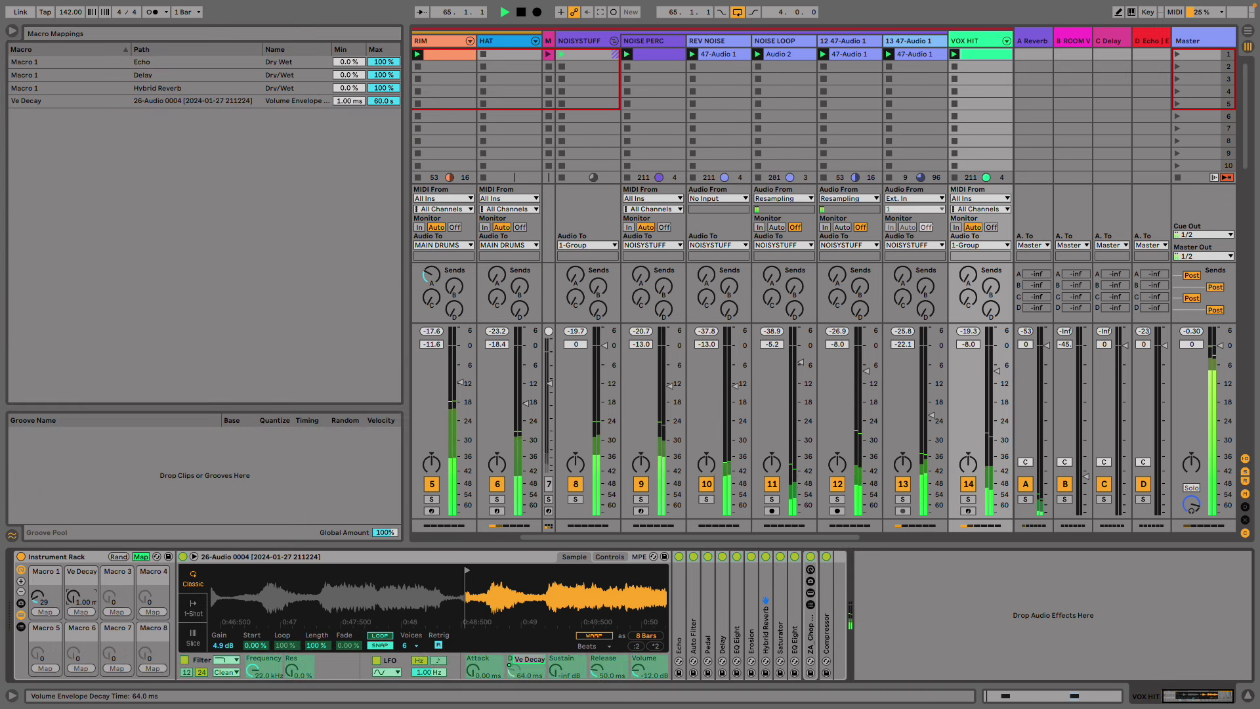
drag(340, 101, 348, 72)
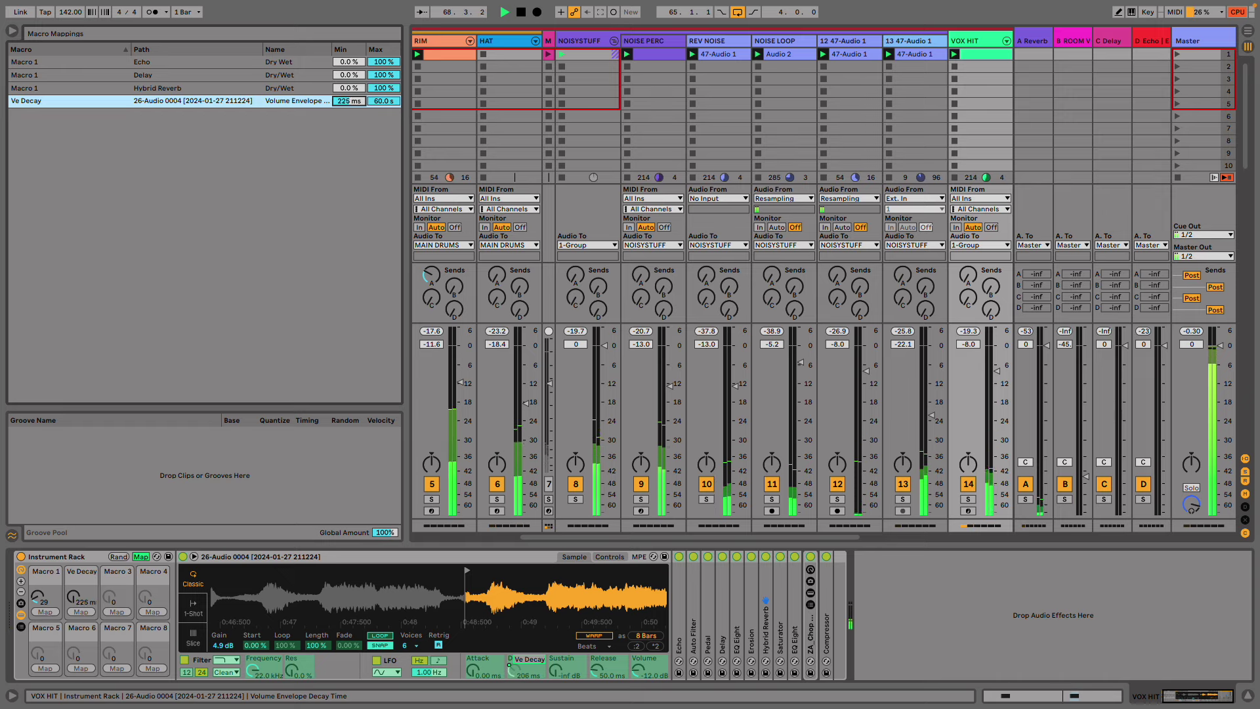
drag(348, 101, 348, 114)
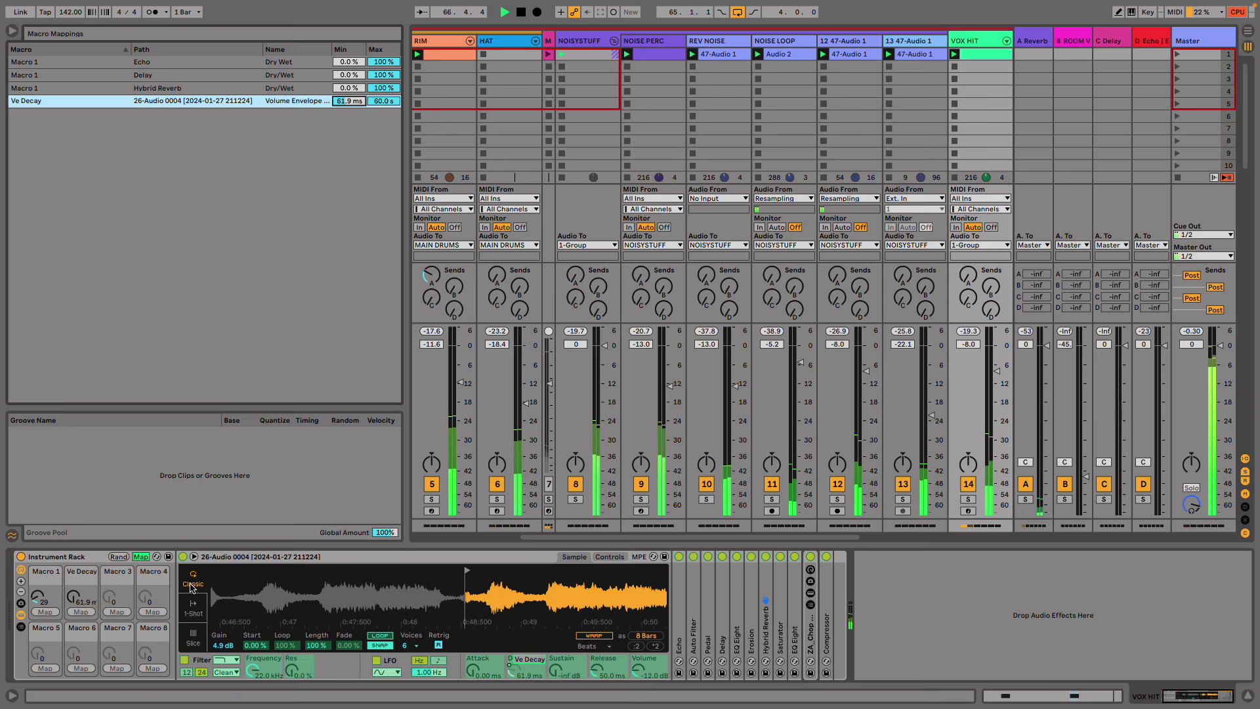
- Leave macro mapping, set the sampler's sustain to 0.0 dB and sweep the Ve Decay macro to 60.0 s and back to 61.9 ms
click(141, 556)
drag(556, 669, 551, 624)
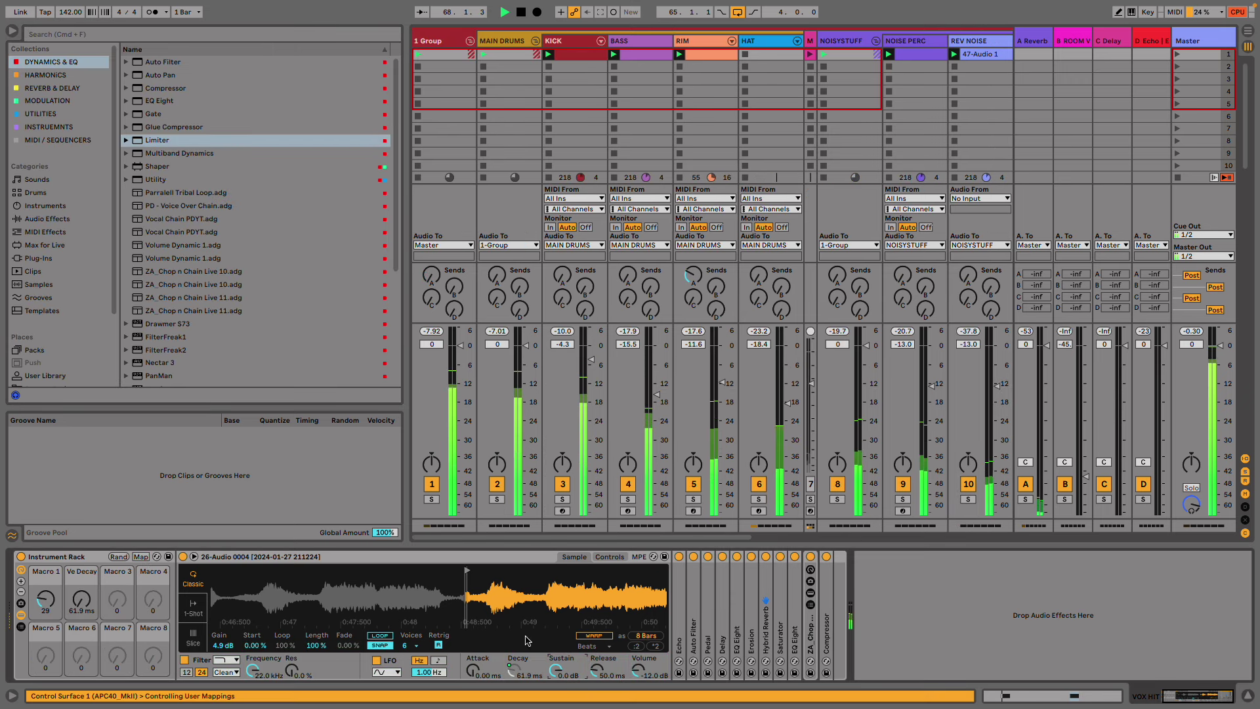
drag(80, 601, 80, 545)
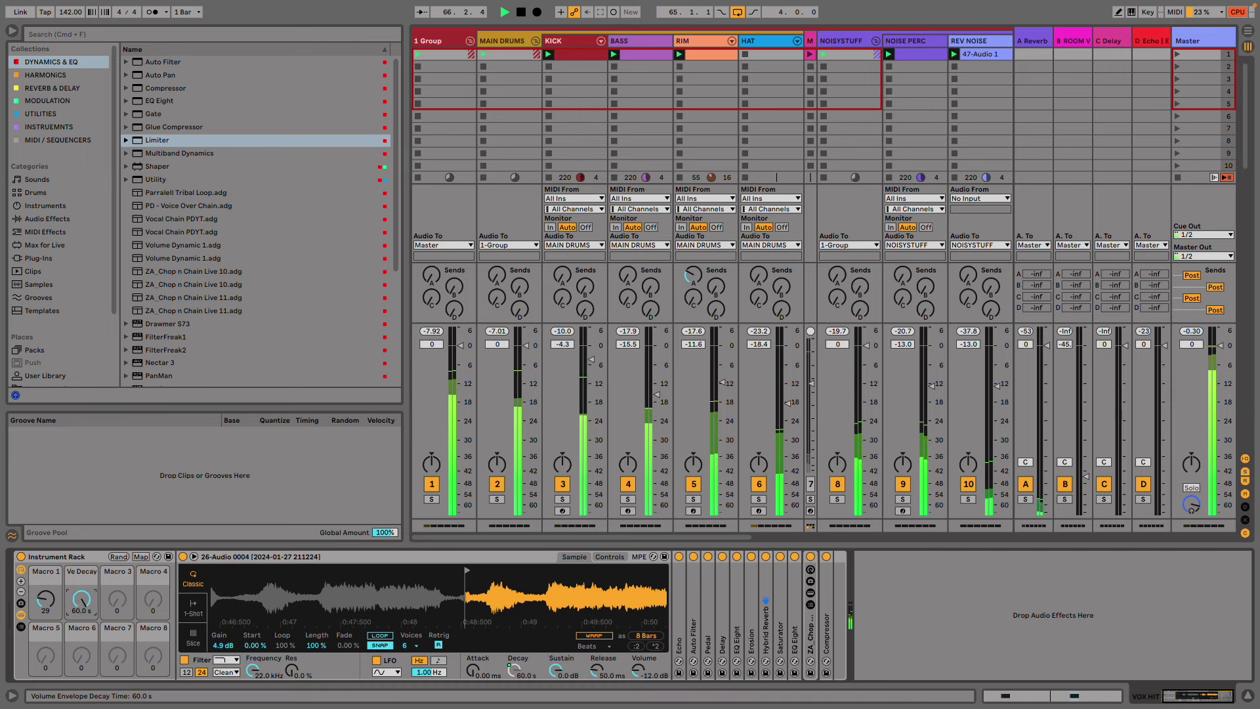
drag(82, 599, 81, 602)
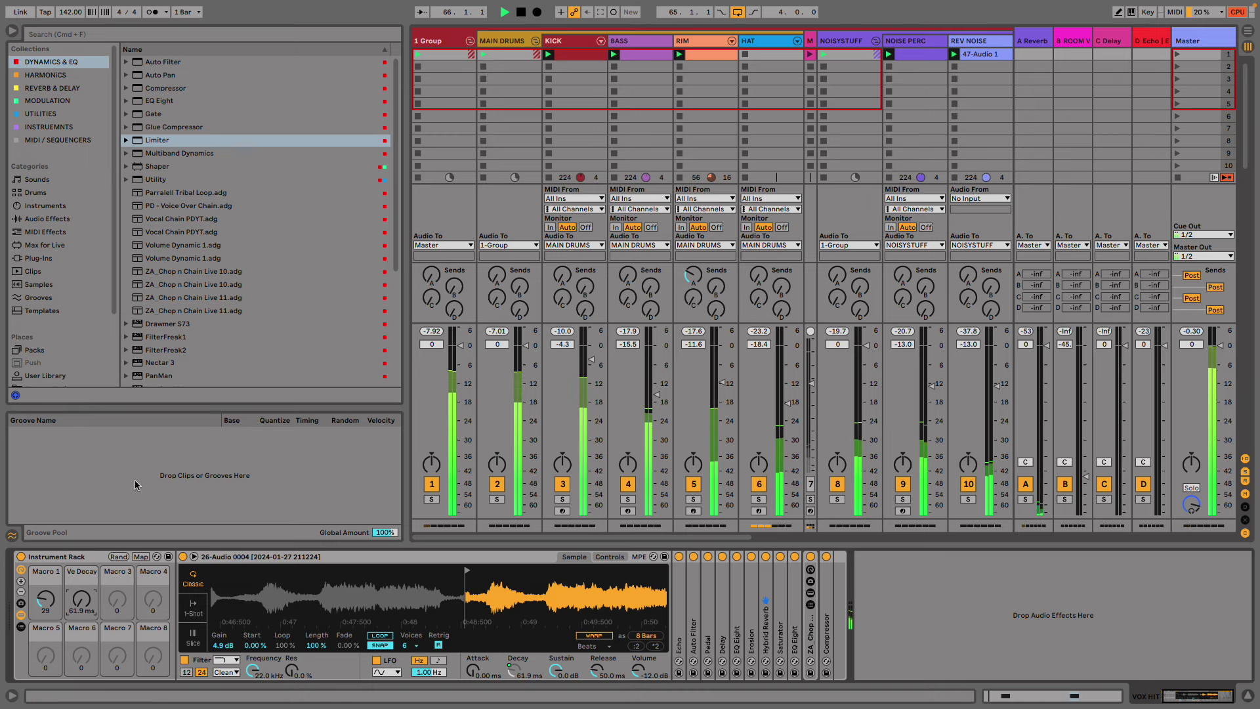
- Set the Ve Decay mapping's minimum to 18.6 ms and map the envelope release to Macro 3 with a 5.12 ms minimum
click(141, 556)
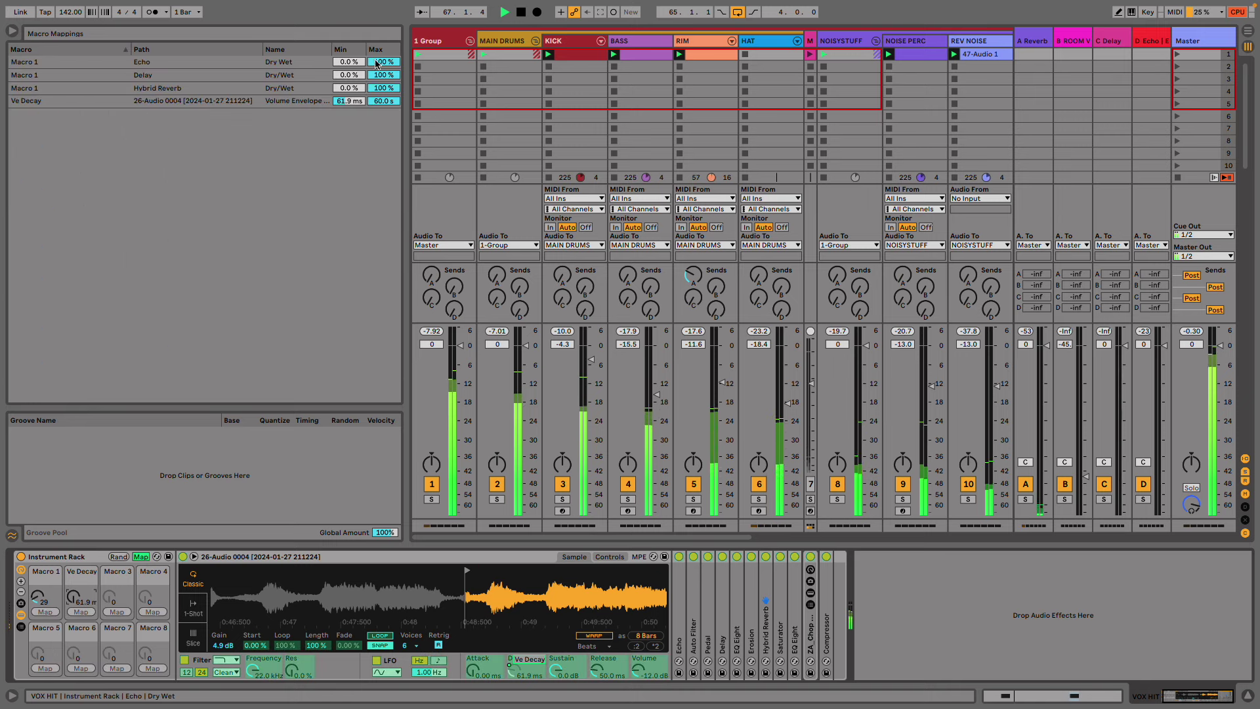
click(343, 101)
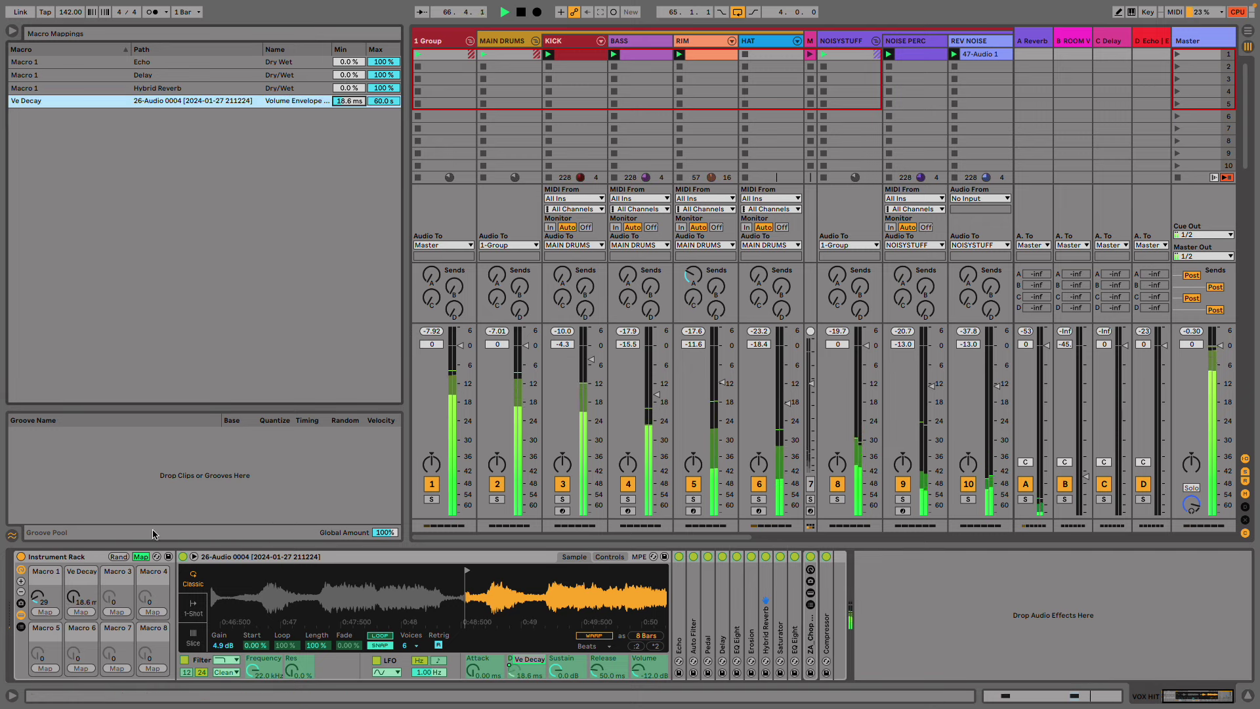
right_click(598, 666)
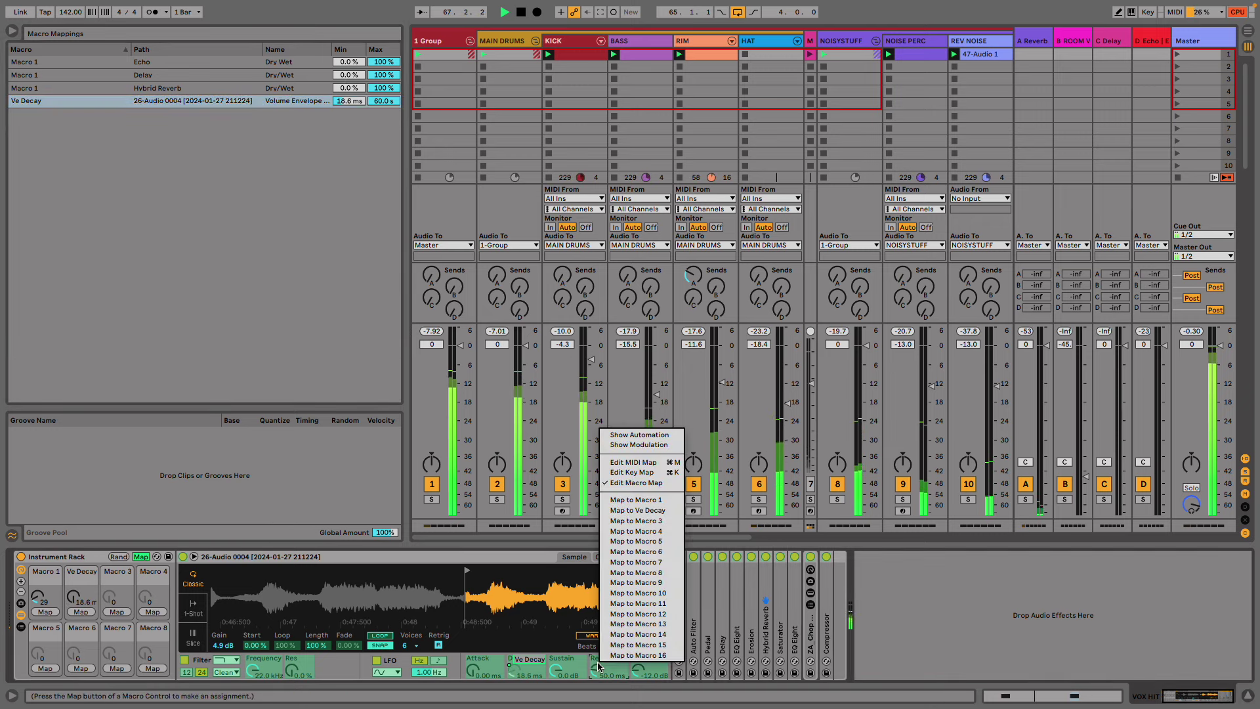
click(659, 522)
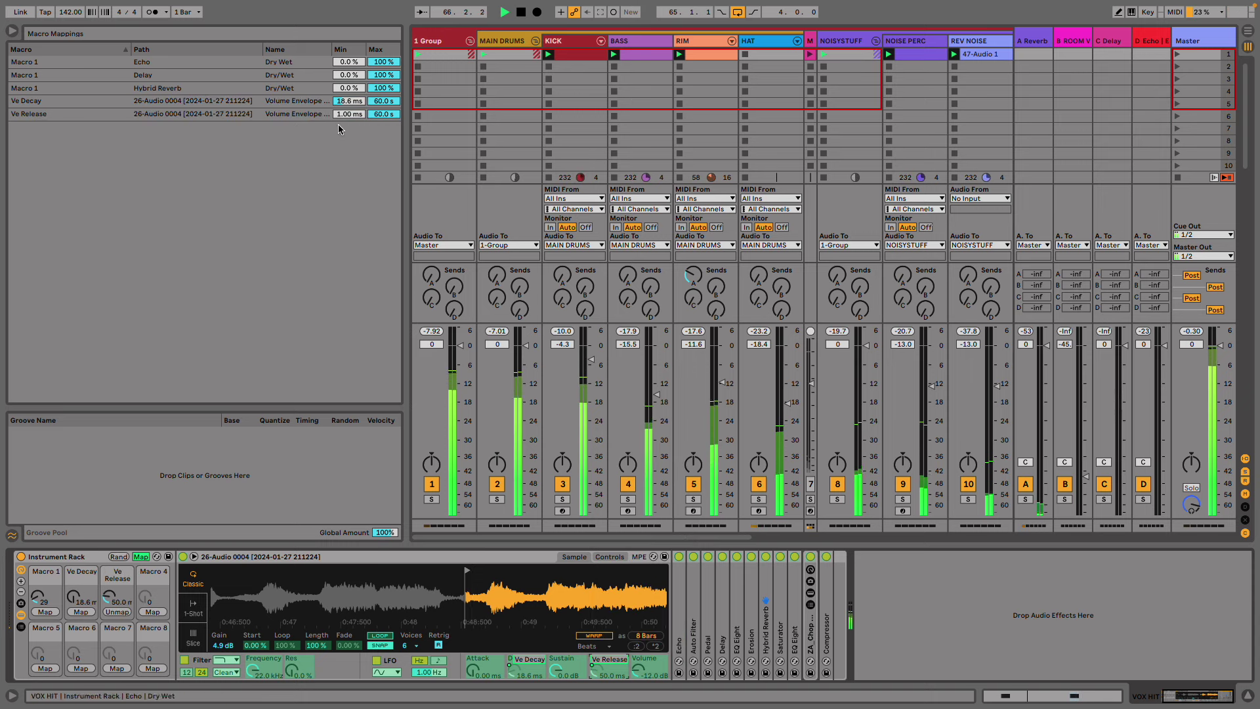
drag(348, 114, 348, 111)
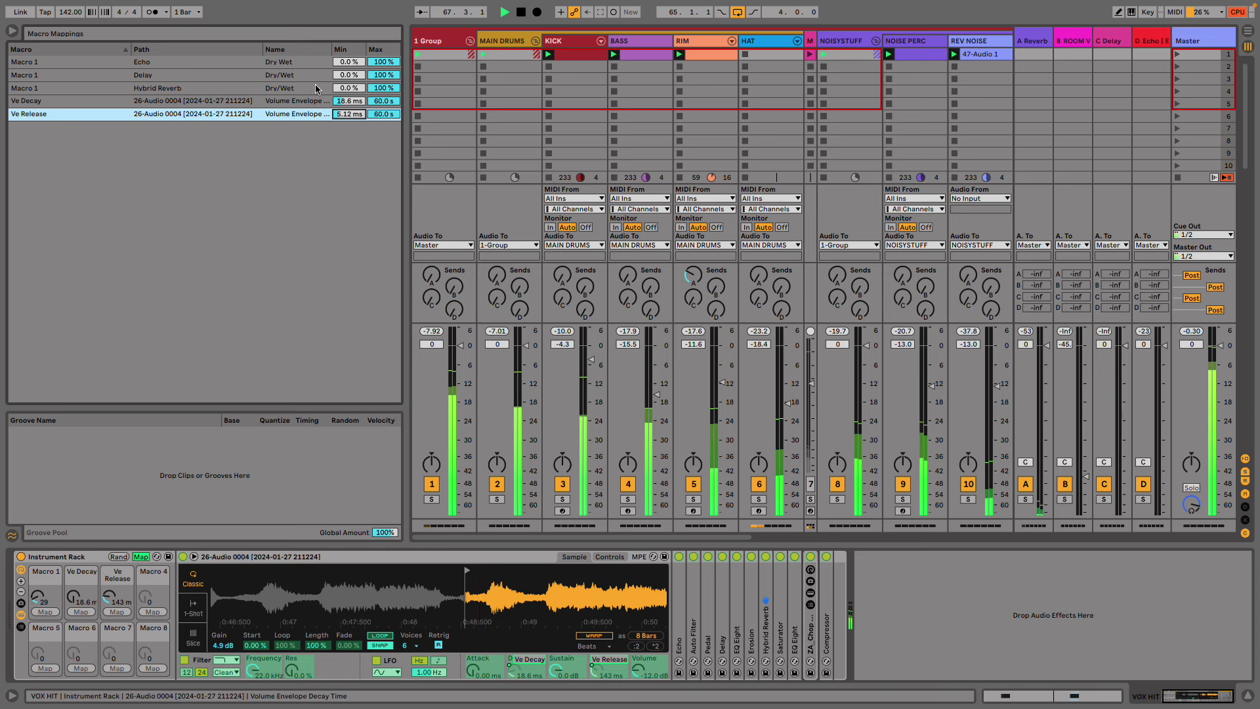
- Leave macro mapping and sweep the Ve Release macro while stopping and relaunching the VOX HIT clip, settling at 30.1 ms
click(141, 556)
drag(116, 599, 117, 546)
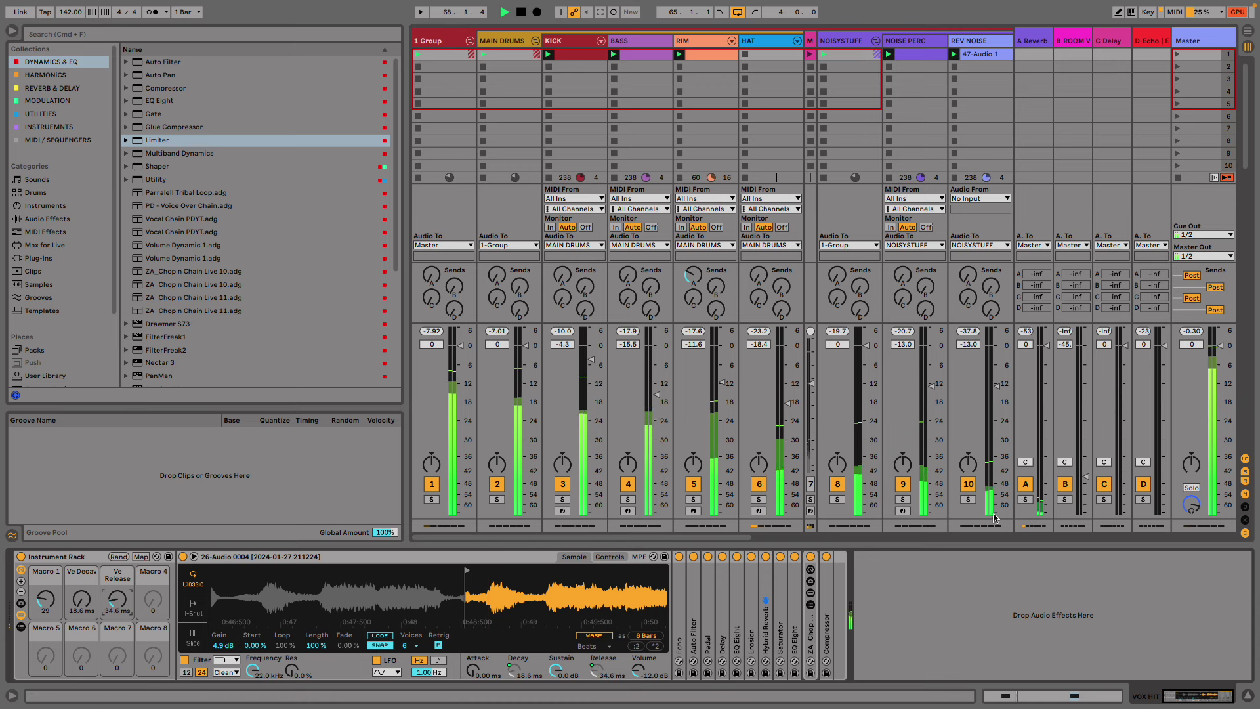
scroll(824, 529, right, 5)
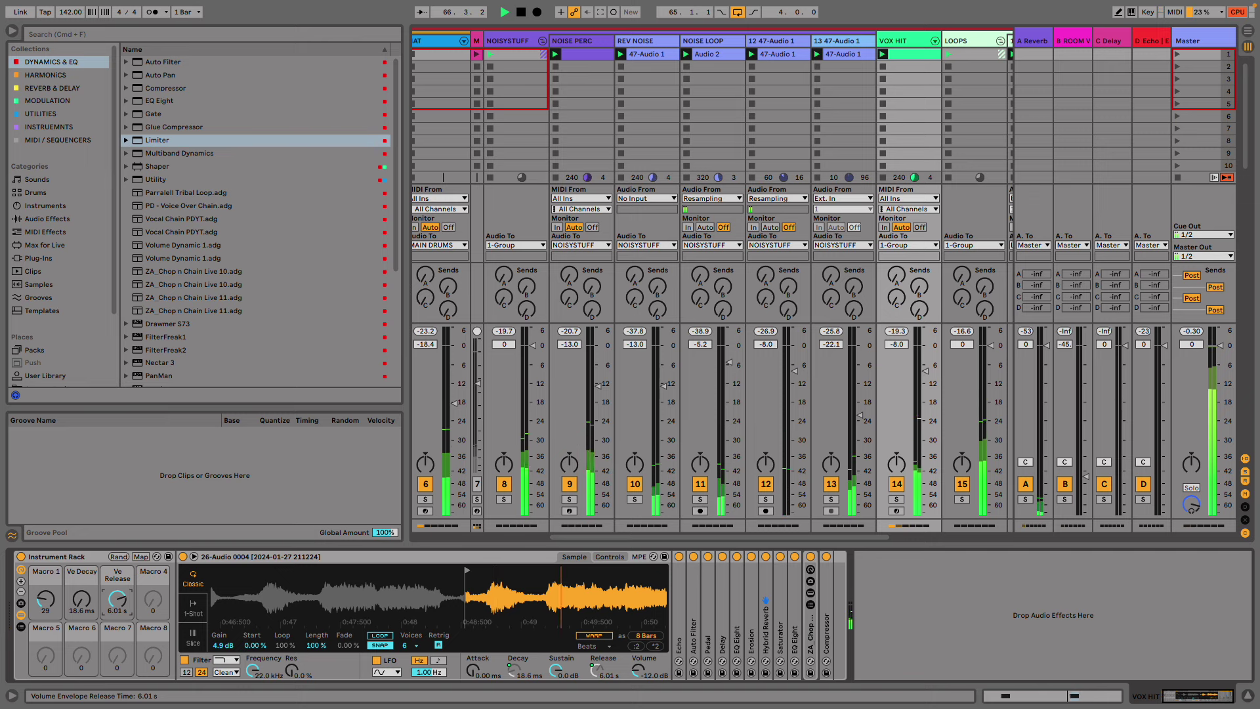
drag(118, 598, 117, 585)
click(882, 67)
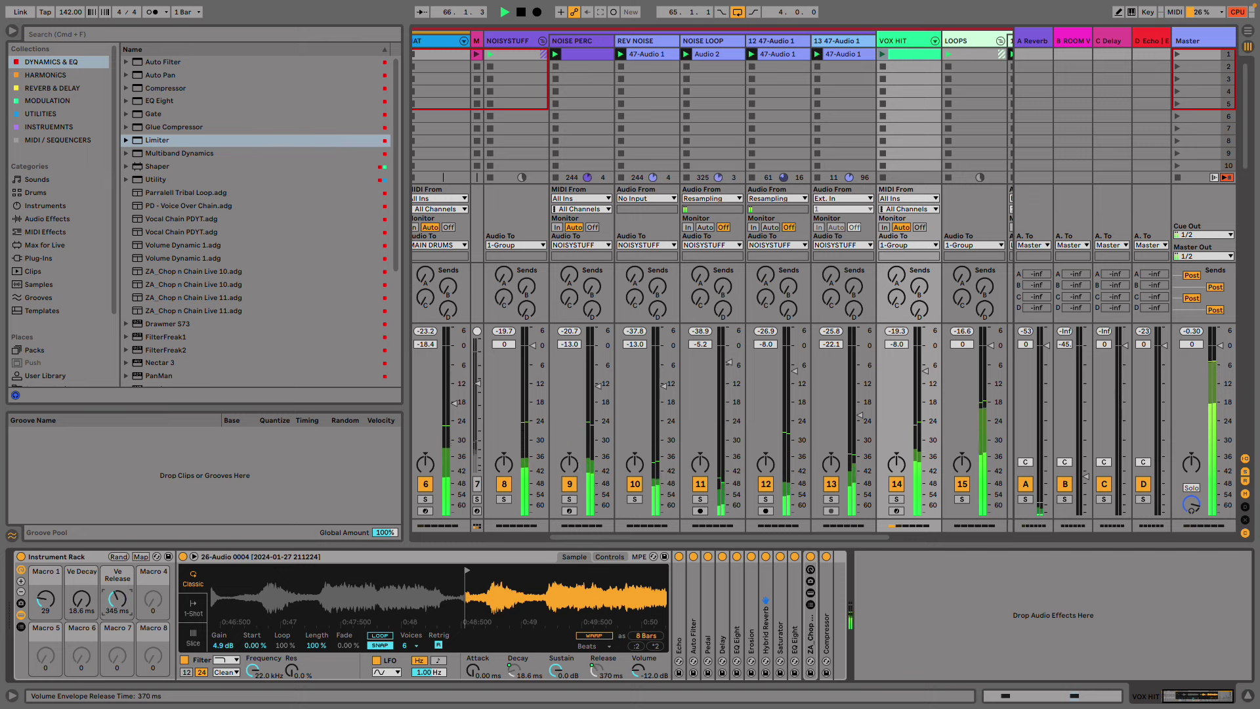
click(884, 55)
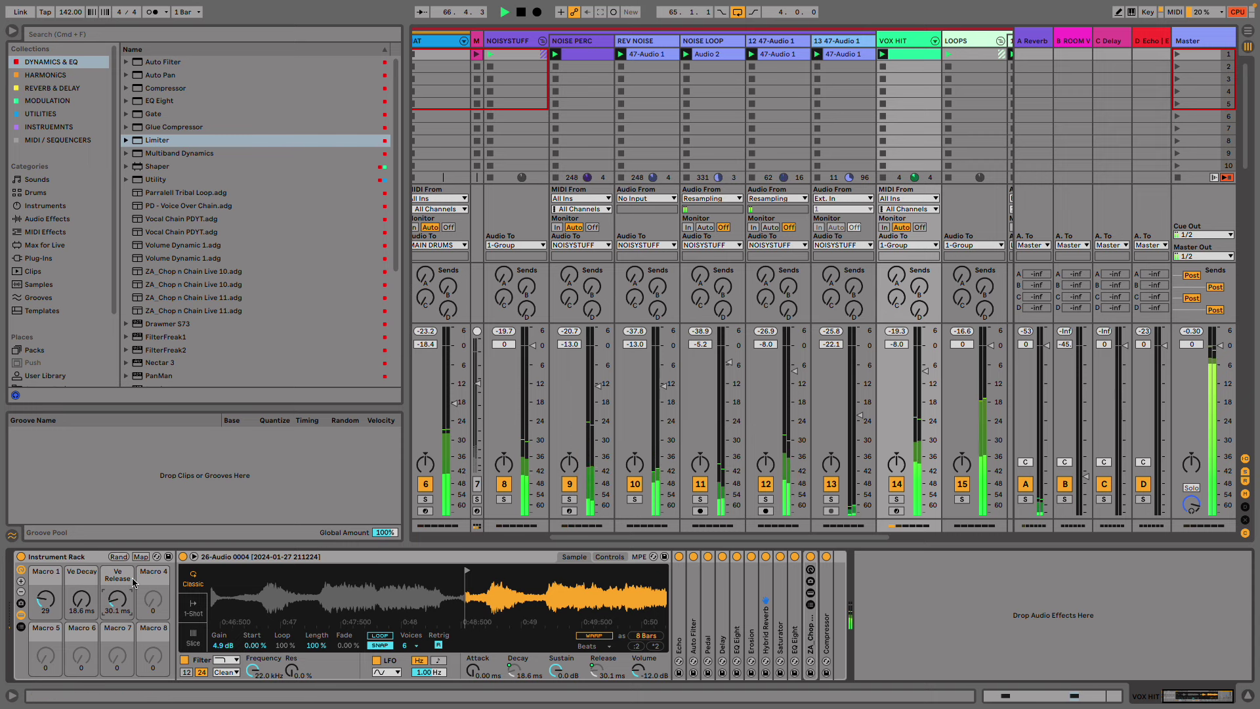
- Hide the browser, select track 13 (47-Audio 1) and lower track 12's volume to -10.0 dB
click(14, 32)
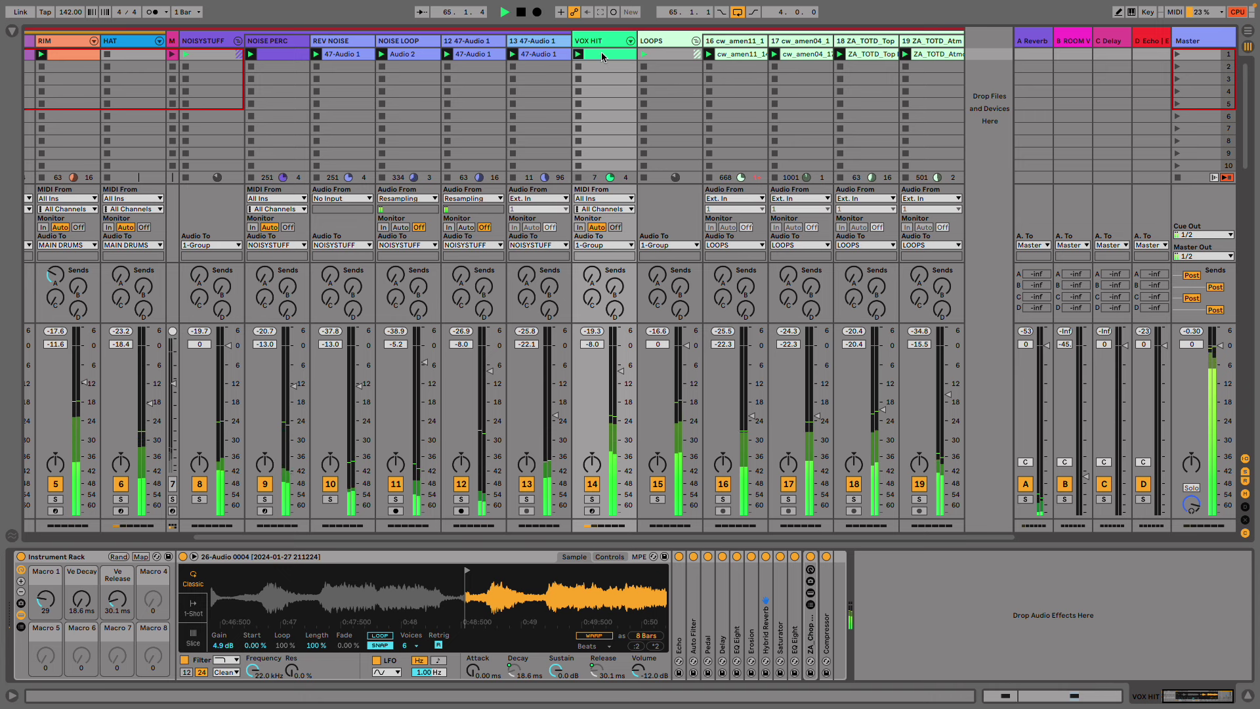
click(544, 40)
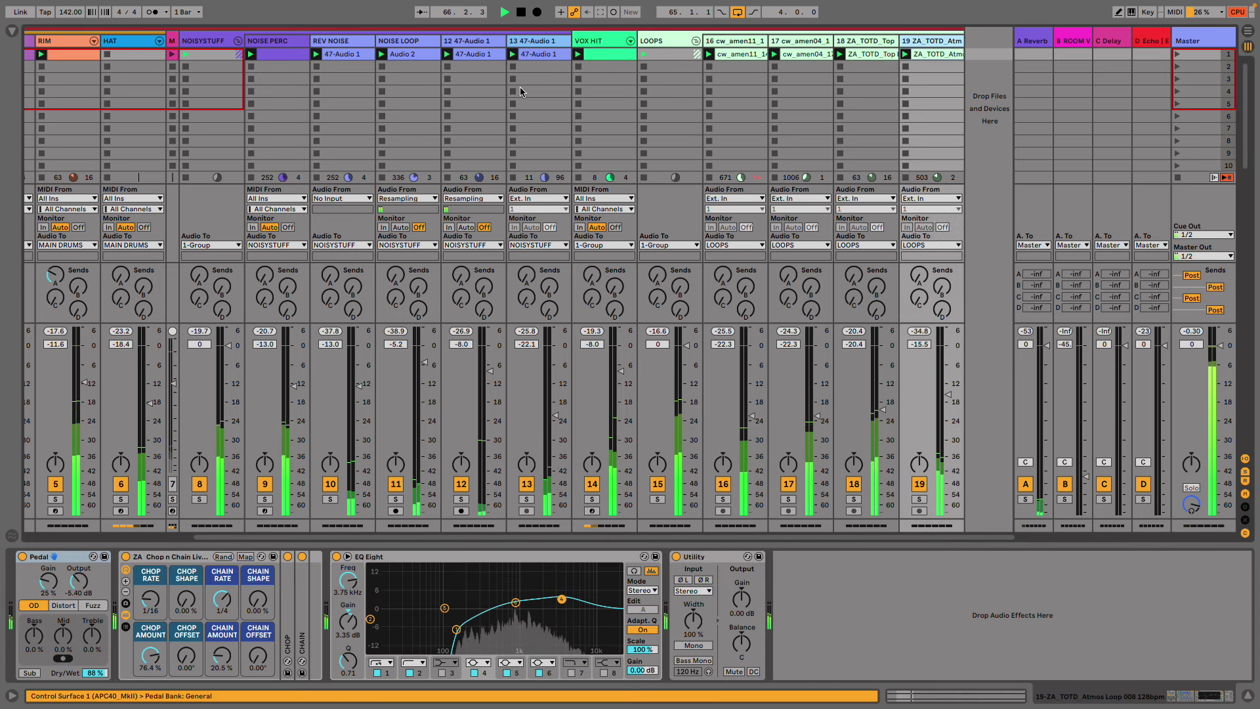
click(544, 40)
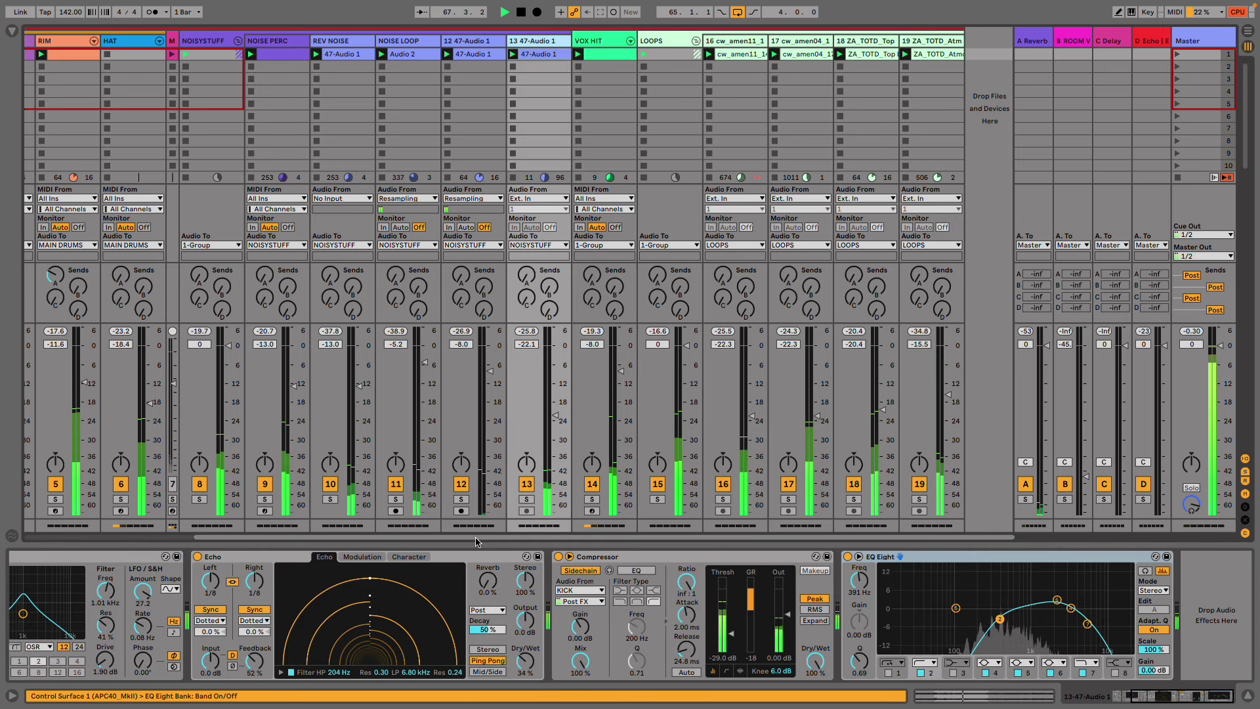
drag(489, 371, 489, 377)
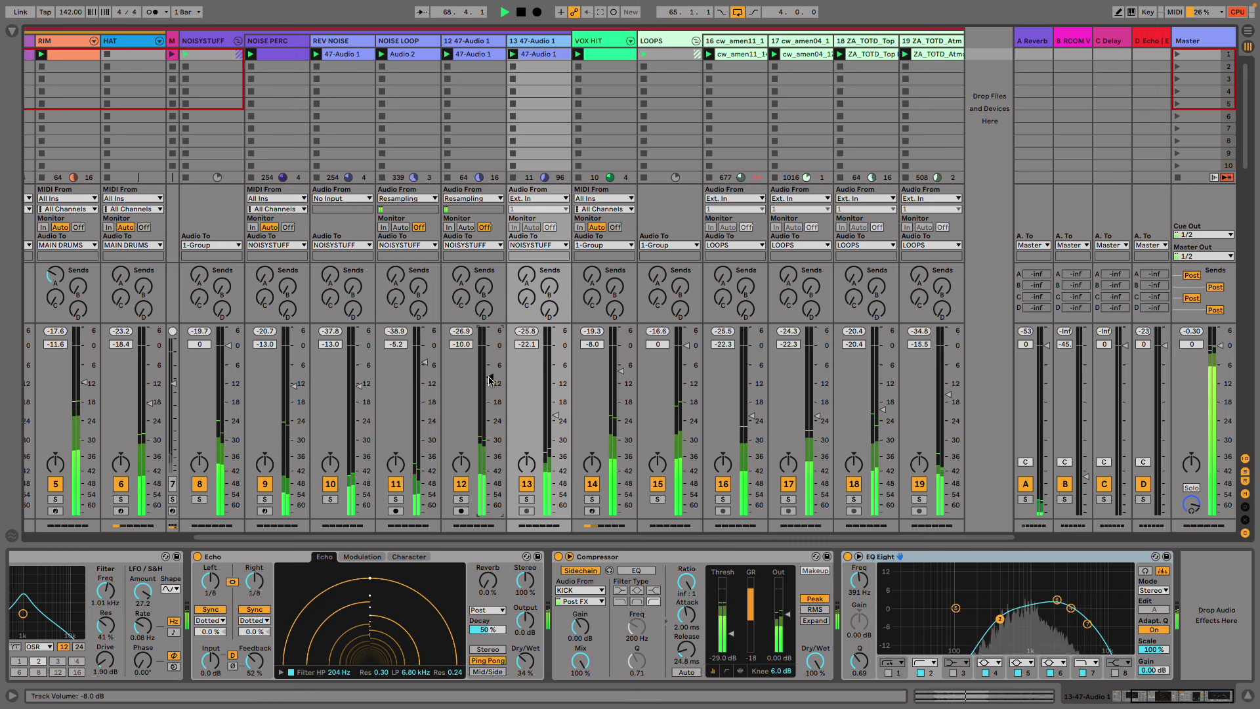
- On track 13, set the volume to -25.6 dB and the Echo dry/wet to 63 %, and nudge the EQ Eight peak
drag(554, 415, 555, 426)
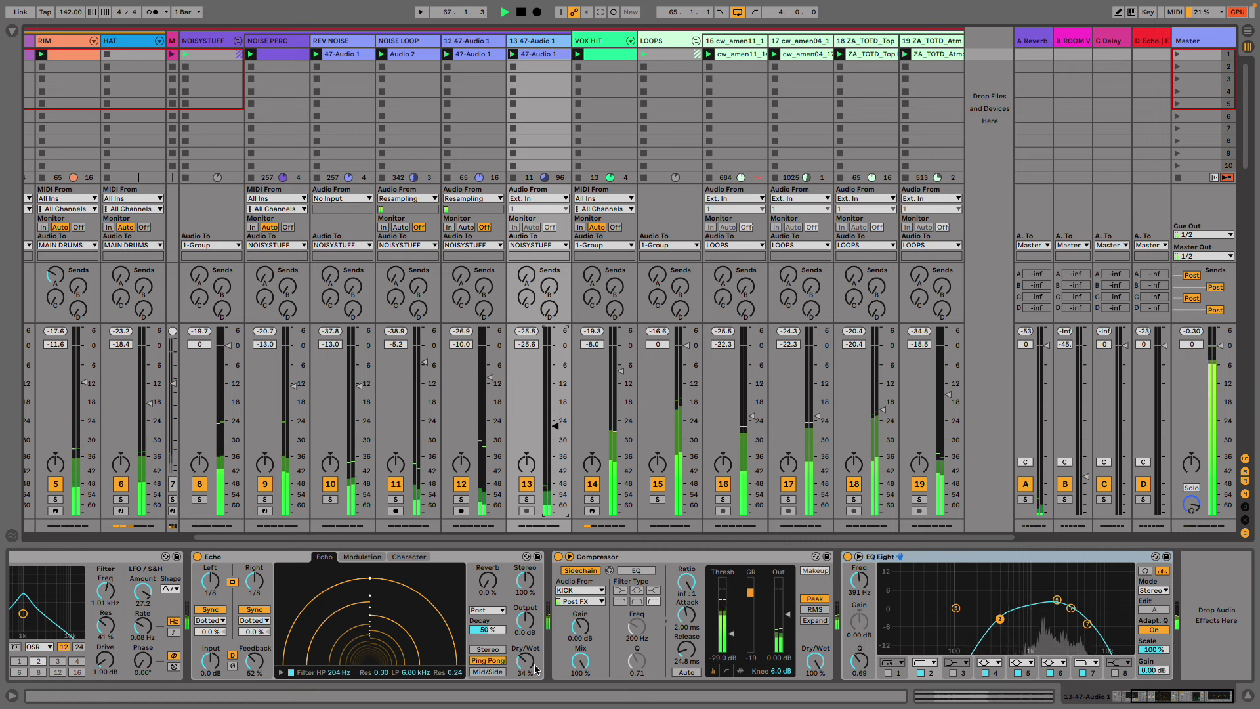
drag(524, 660, 525, 623)
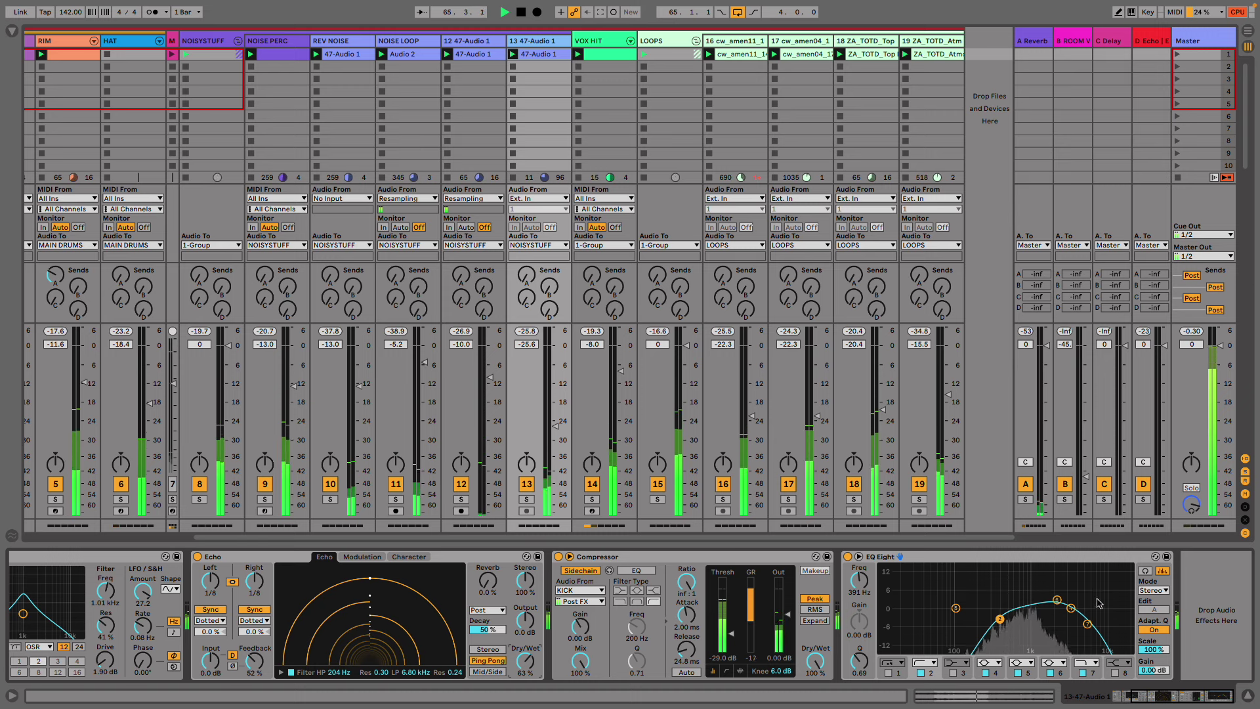
drag(1055, 600, 1047, 609)
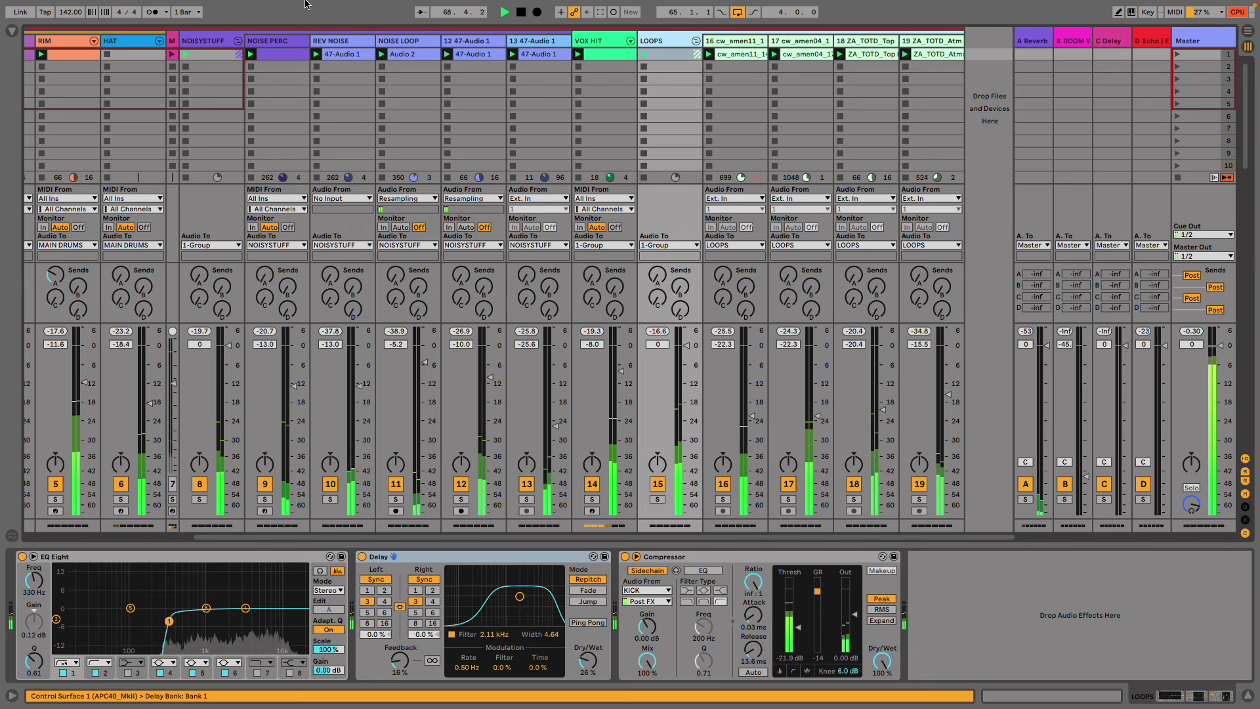
- Add a MIDI track named RIDE and load 707 Core Kit.adg onto it after searching all library results for 707
key(ctrl+shift+t)
click(12, 31)
click(99, 33)
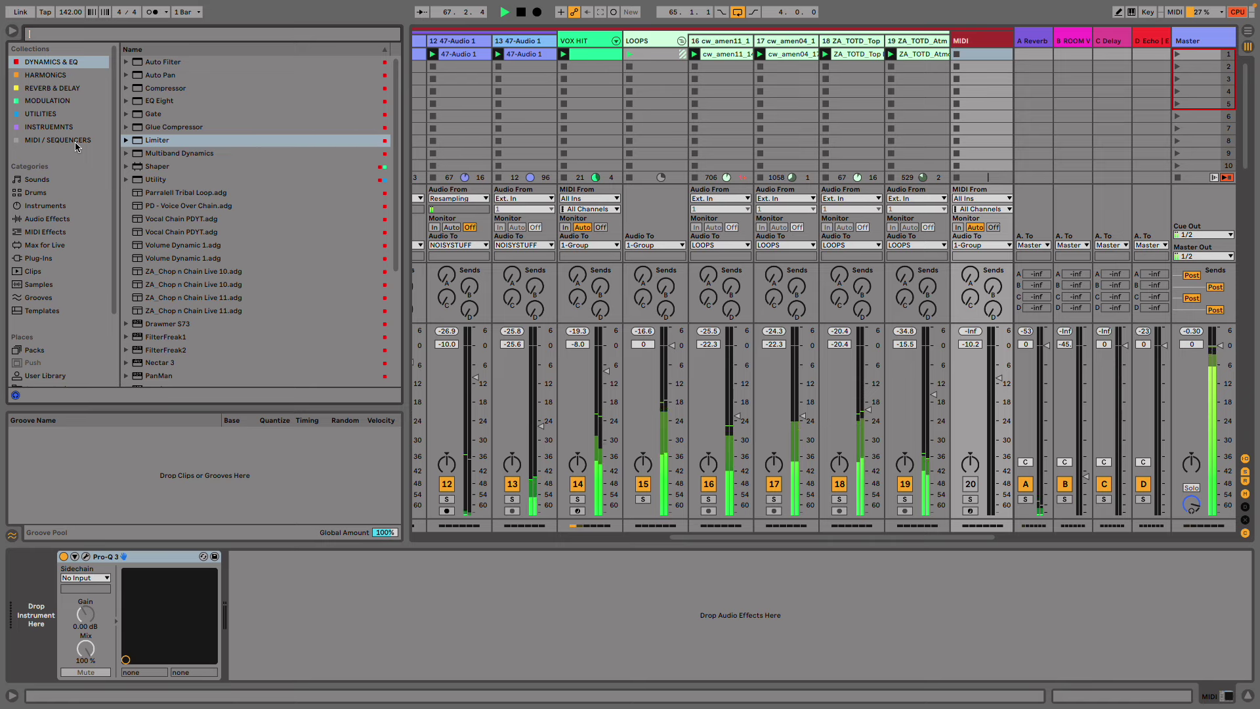
text(707)
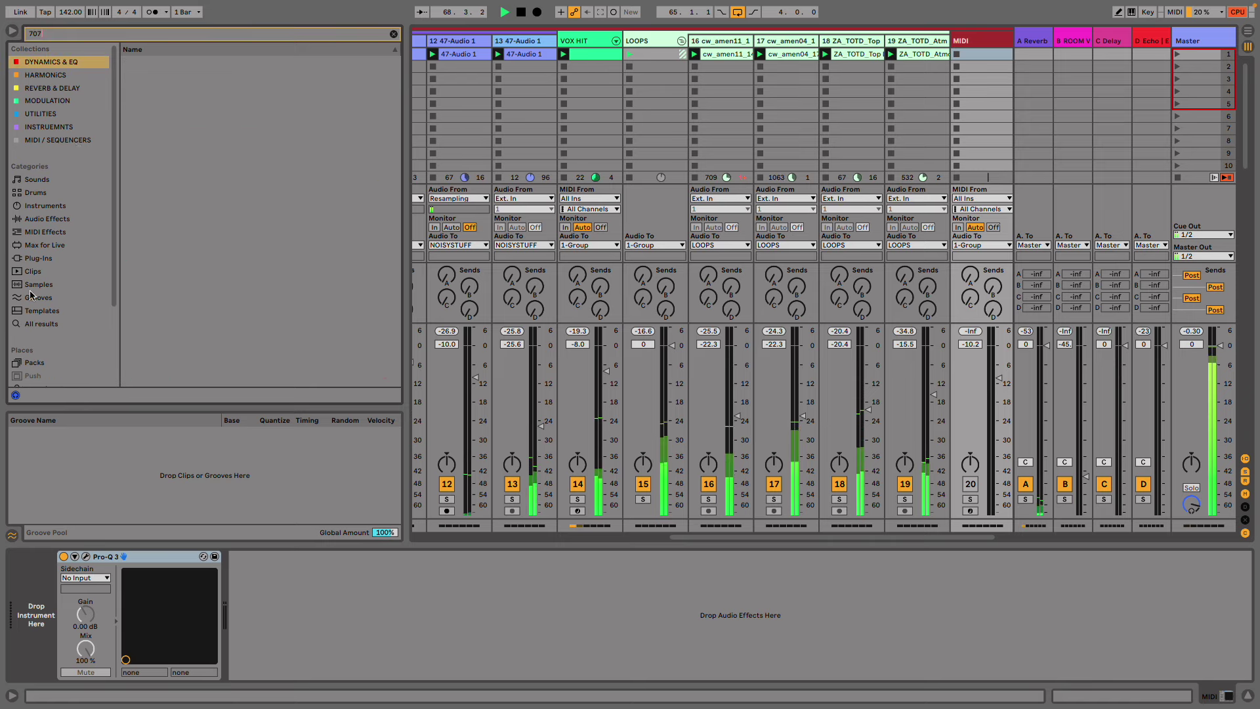
click(23, 324)
scroll(177, 222, down, 4)
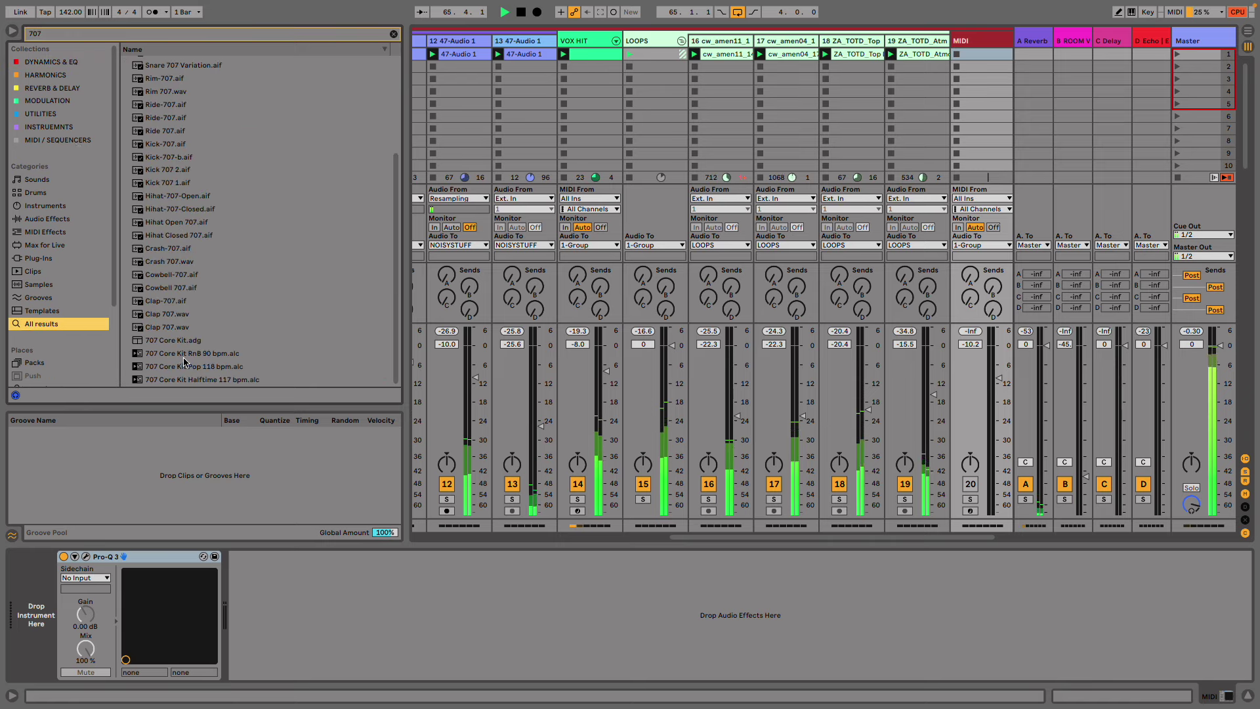
drag(180, 340, 79, 624)
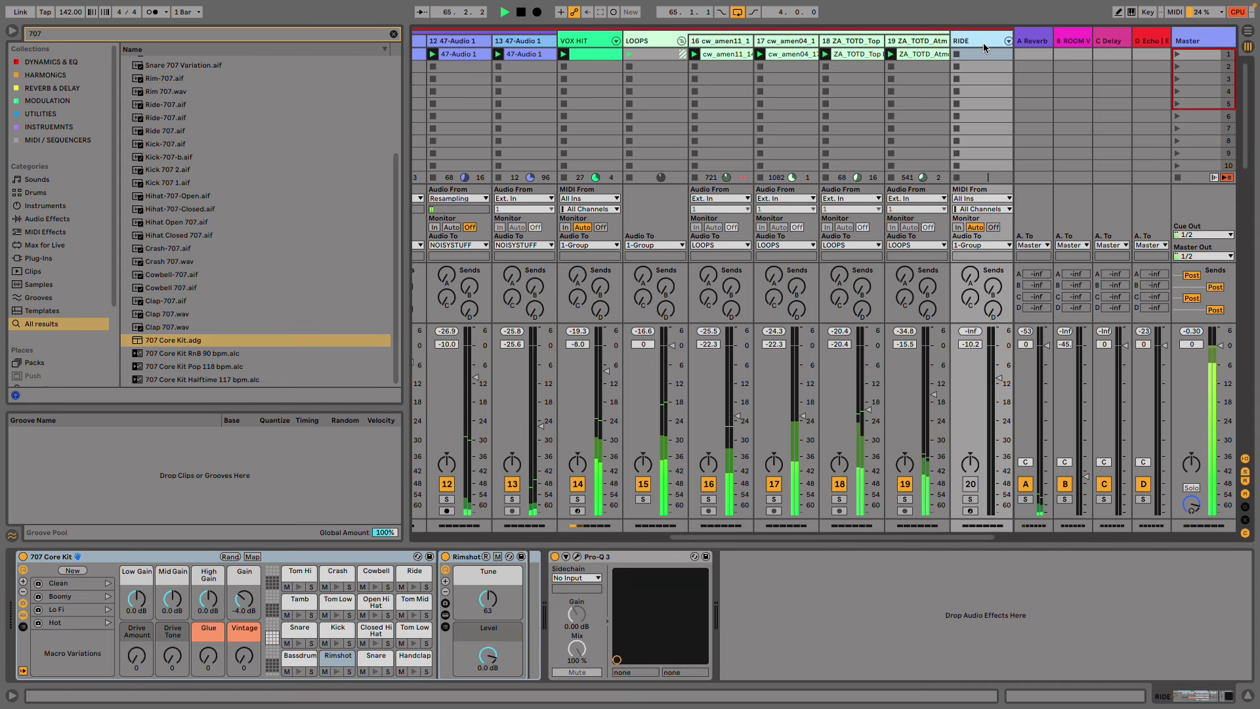
- Colour the RIDE track yellow and create a one-bar clip with Ride notes at 1.1.3, 1.2.3, 1.3.3 and 1.4.3
right_click(981, 42)
click(1033, 218)
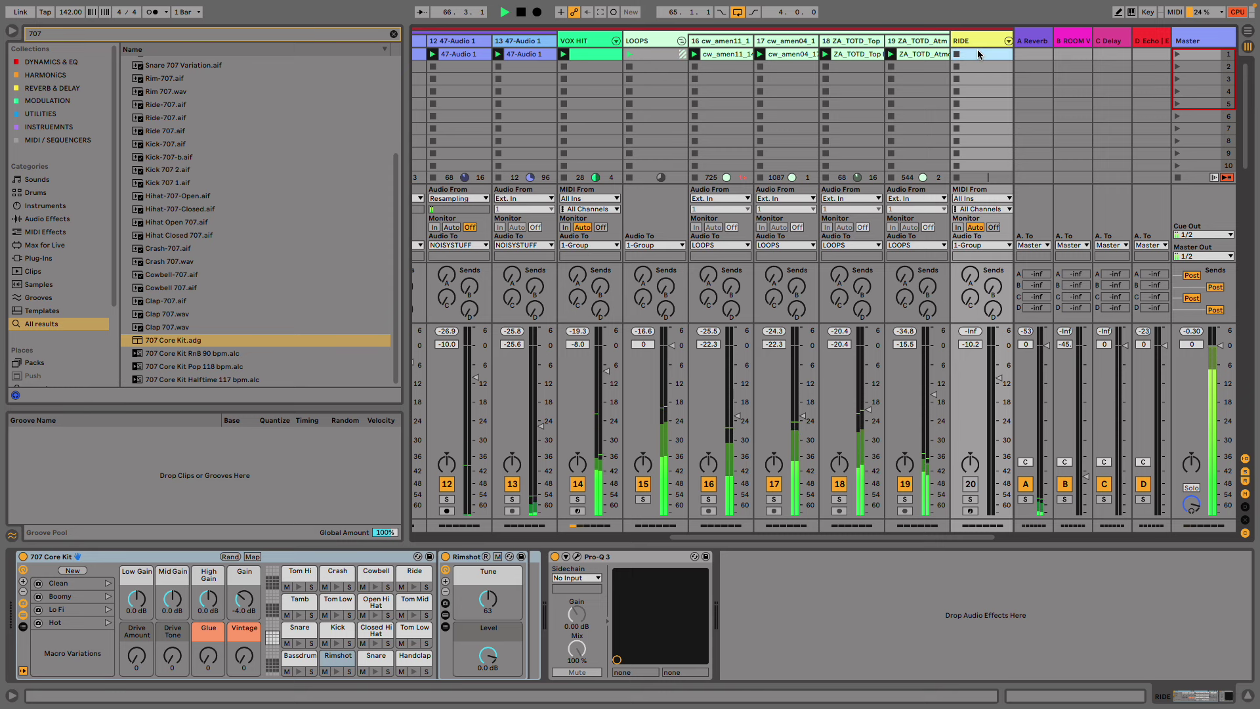
double_click(978, 51)
double_click(459, 492)
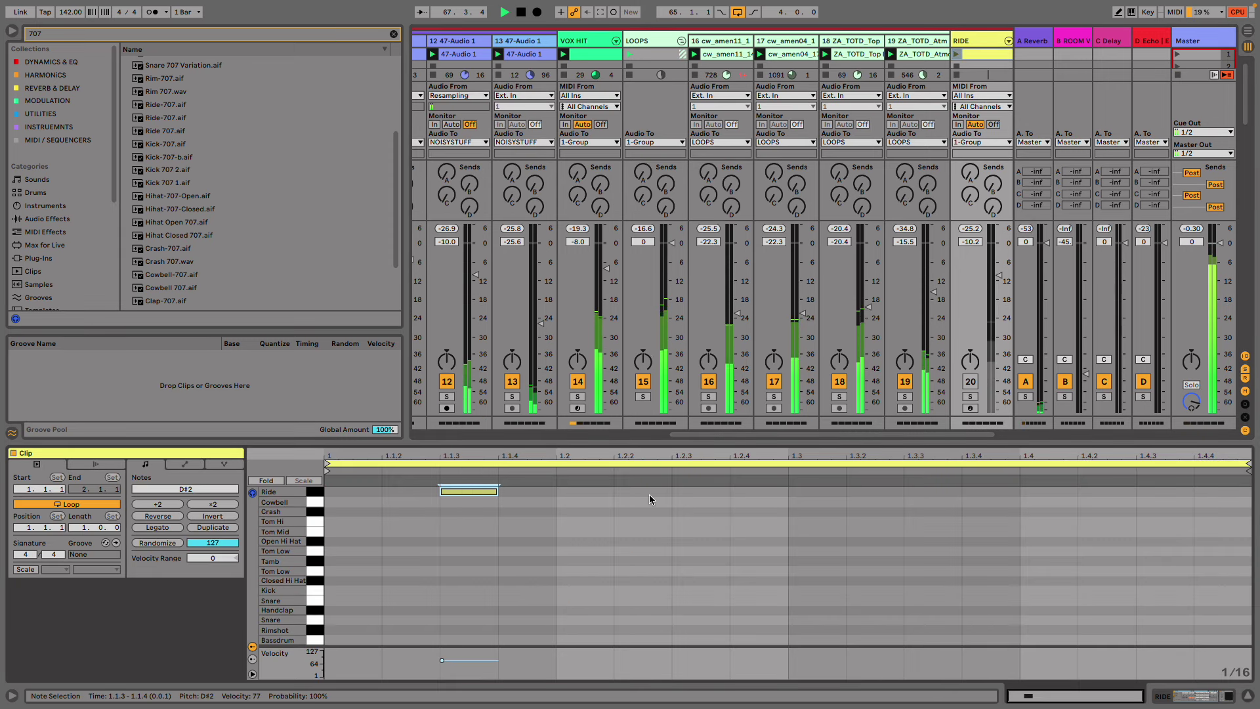
double_click(683, 492)
double_click(941, 492)
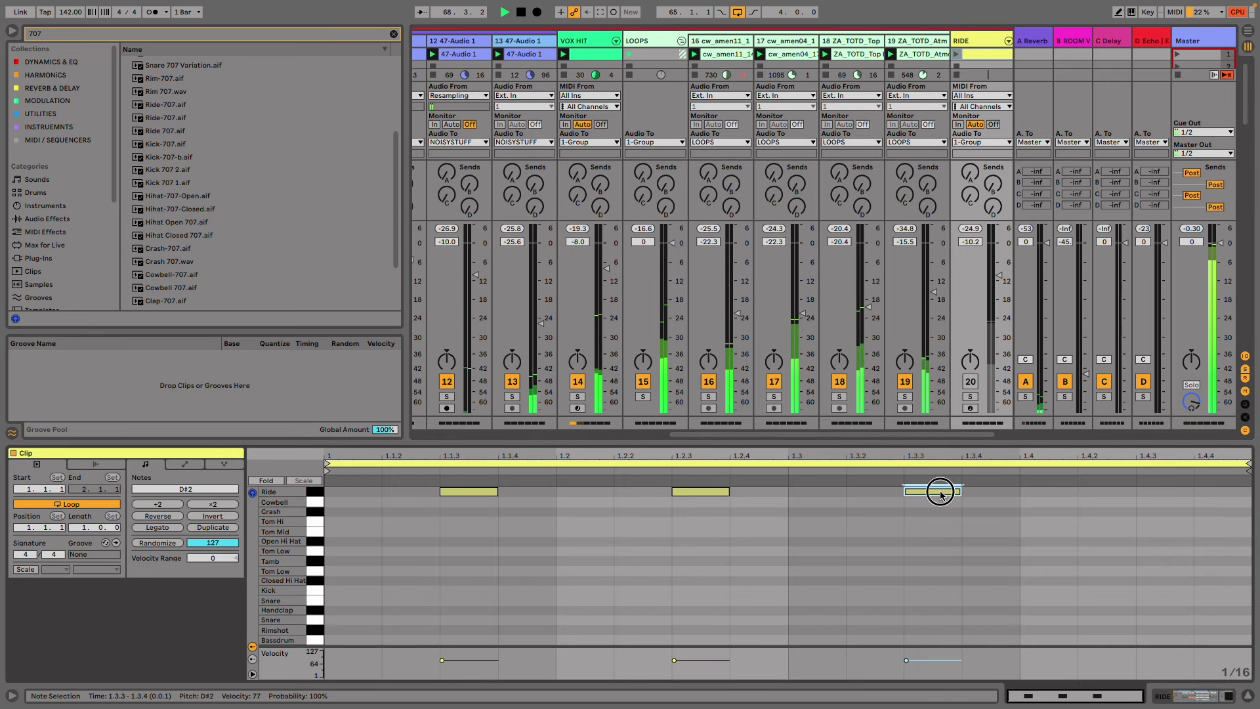
double_click(1166, 490)
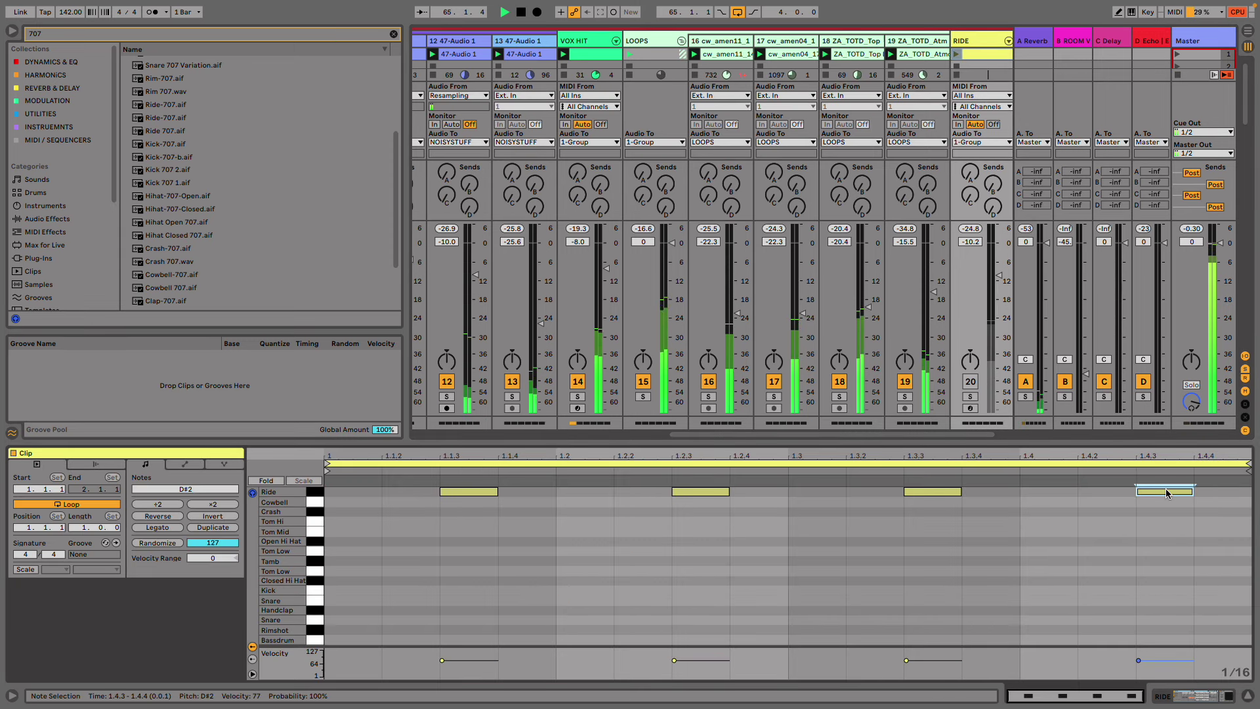
- Activate the RIDE track, play its clip and set the track volume to -12.2 dB
click(970, 382)
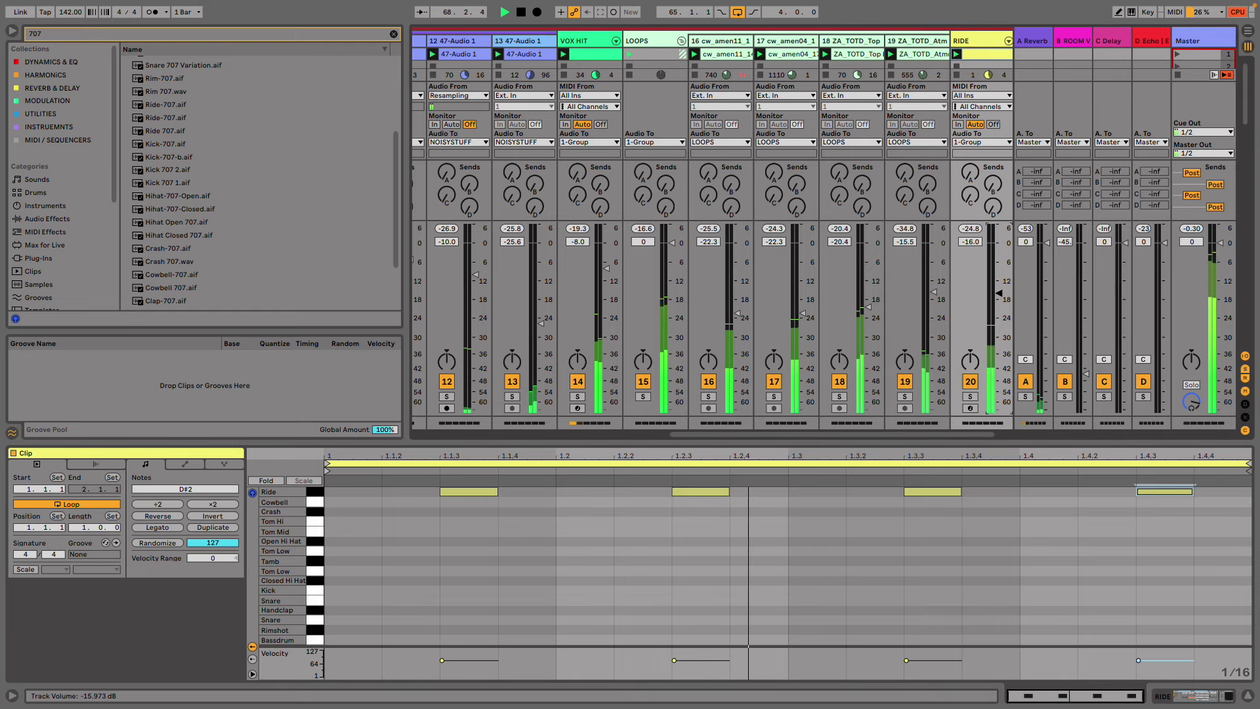
drag(999, 275, 998, 283)
key(shift+Tab)
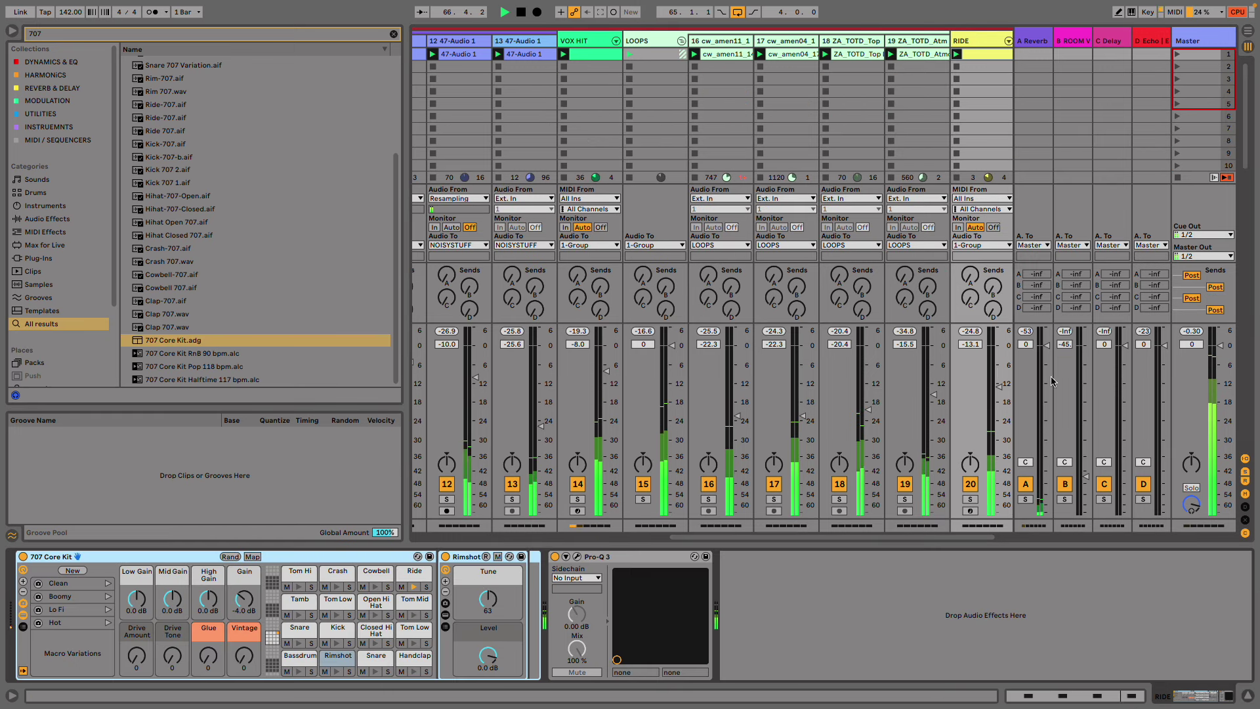
drag(999, 387, 998, 384)
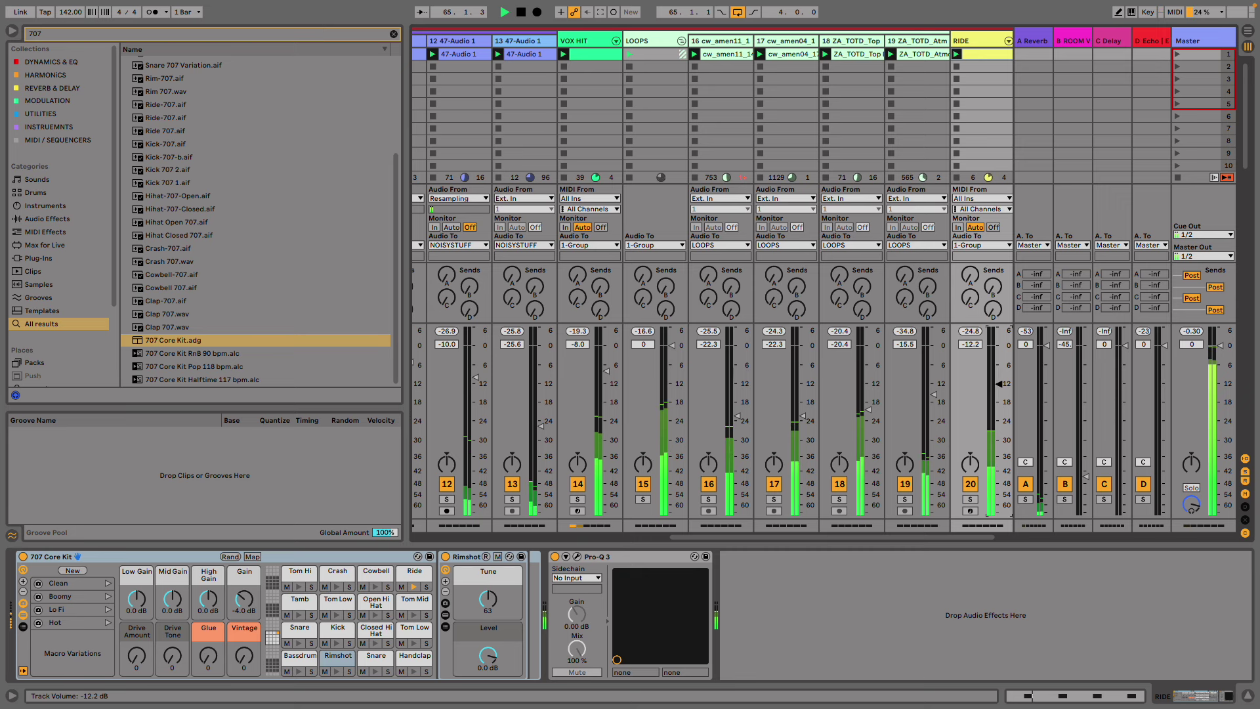
- Hide the browser and set Macro 1 of the VOX HIT track's Instrument Rack to 0
click(12, 30)
scroll(476, 520, left, 4)
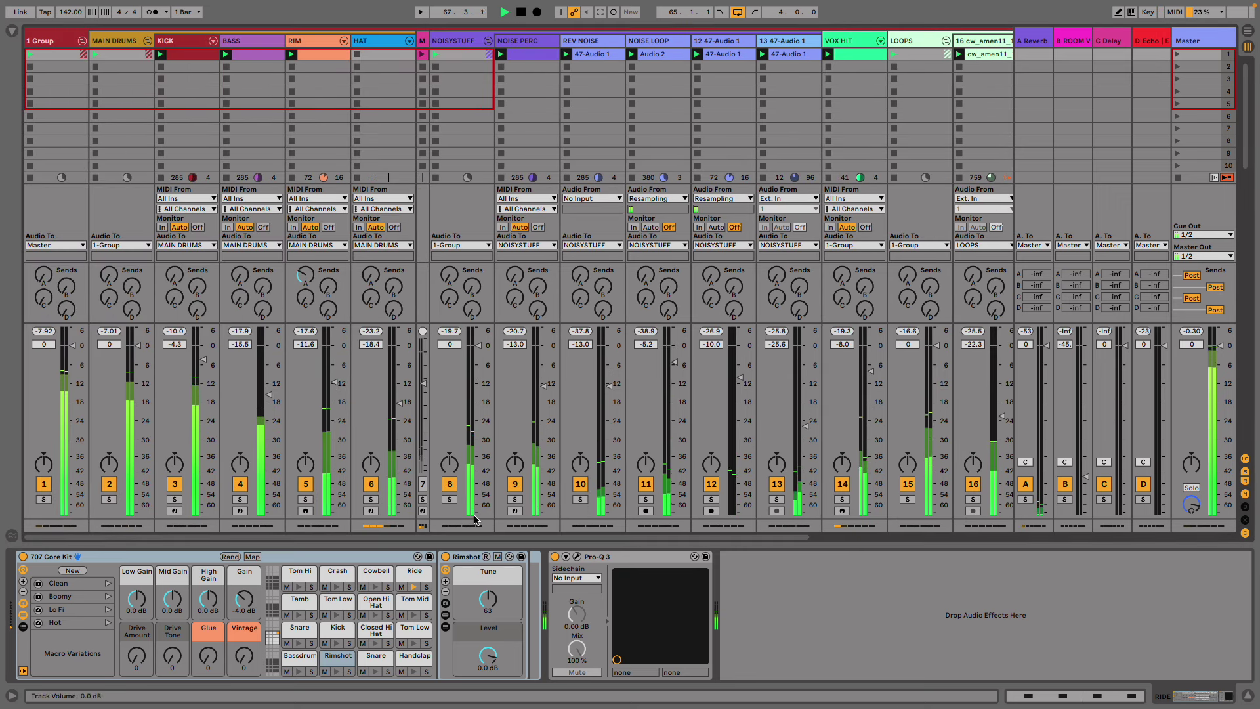
click(840, 44)
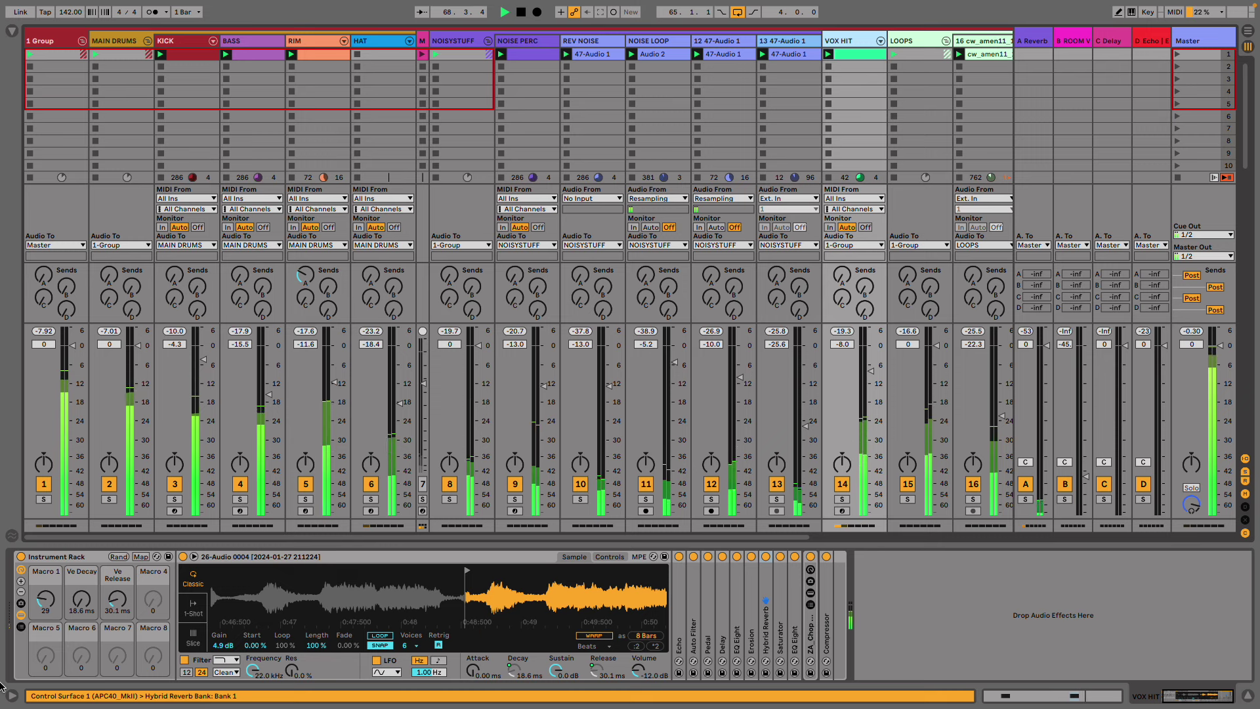
drag(48, 605, 48, 574)
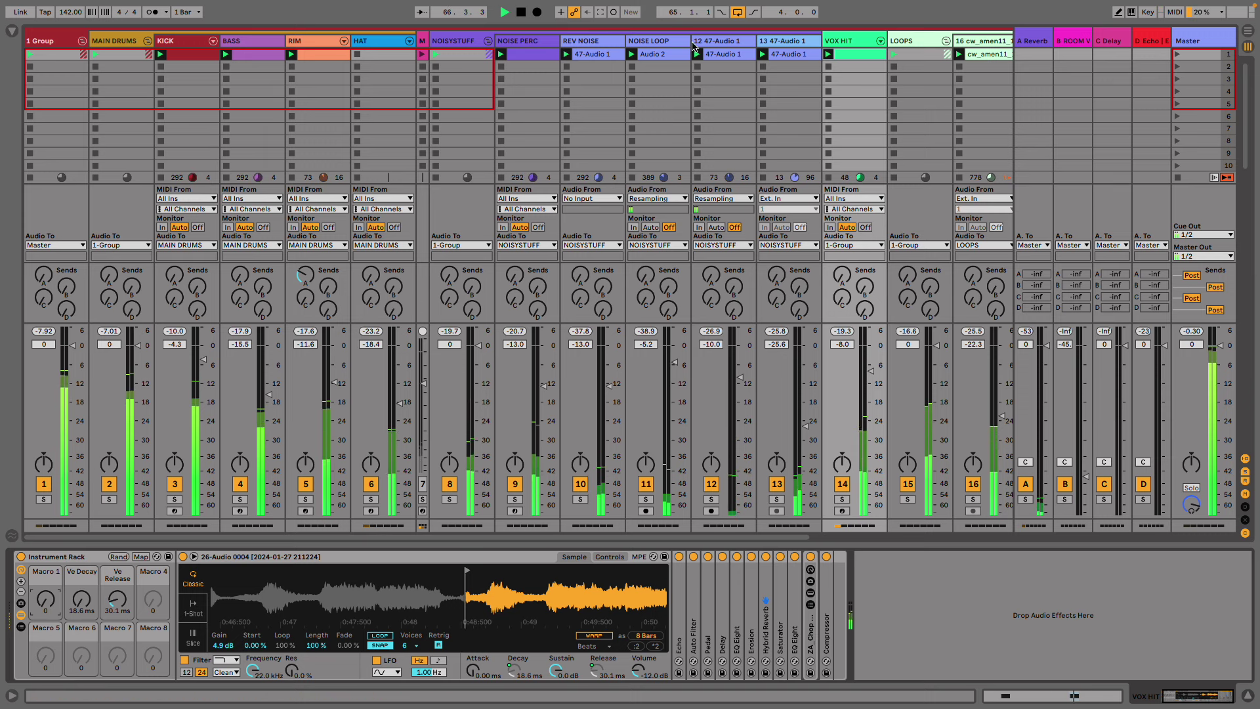
- Process track 12 with a 612 Hz EQ Eight low cut and 80.3 % Chop Amount, and solo it at -2.1 dB
click(693, 46)
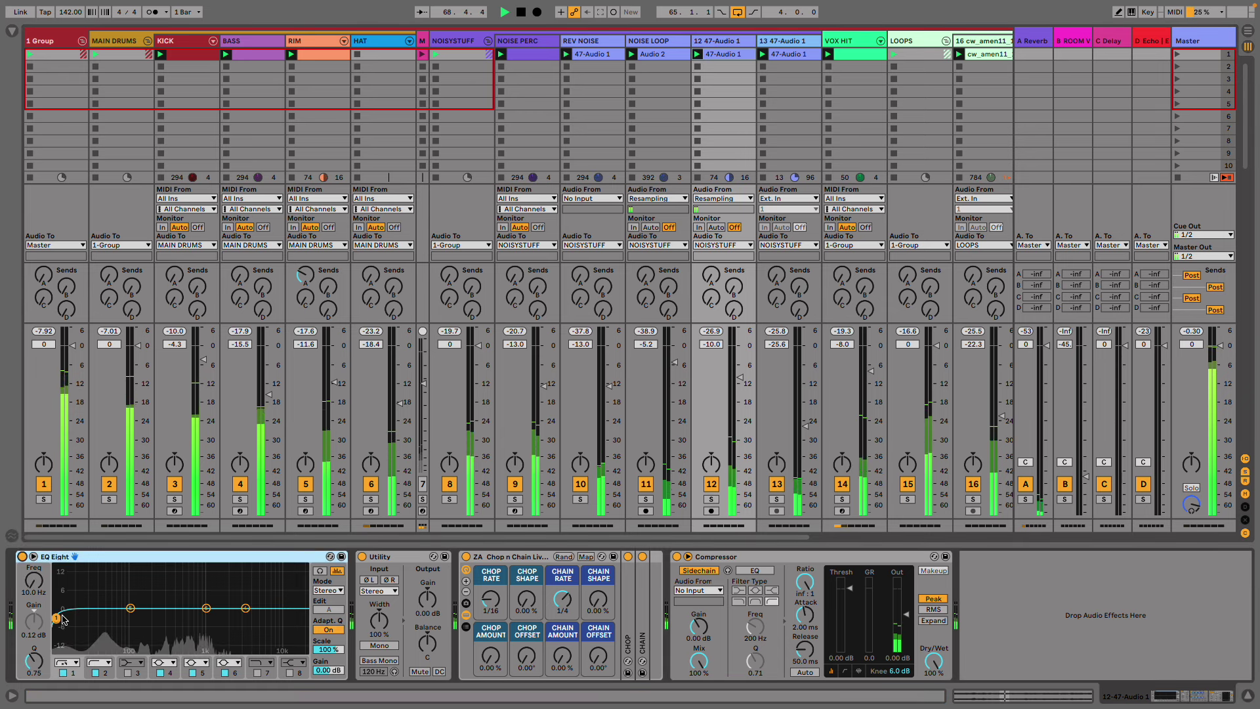
drag(57, 617, 58, 619)
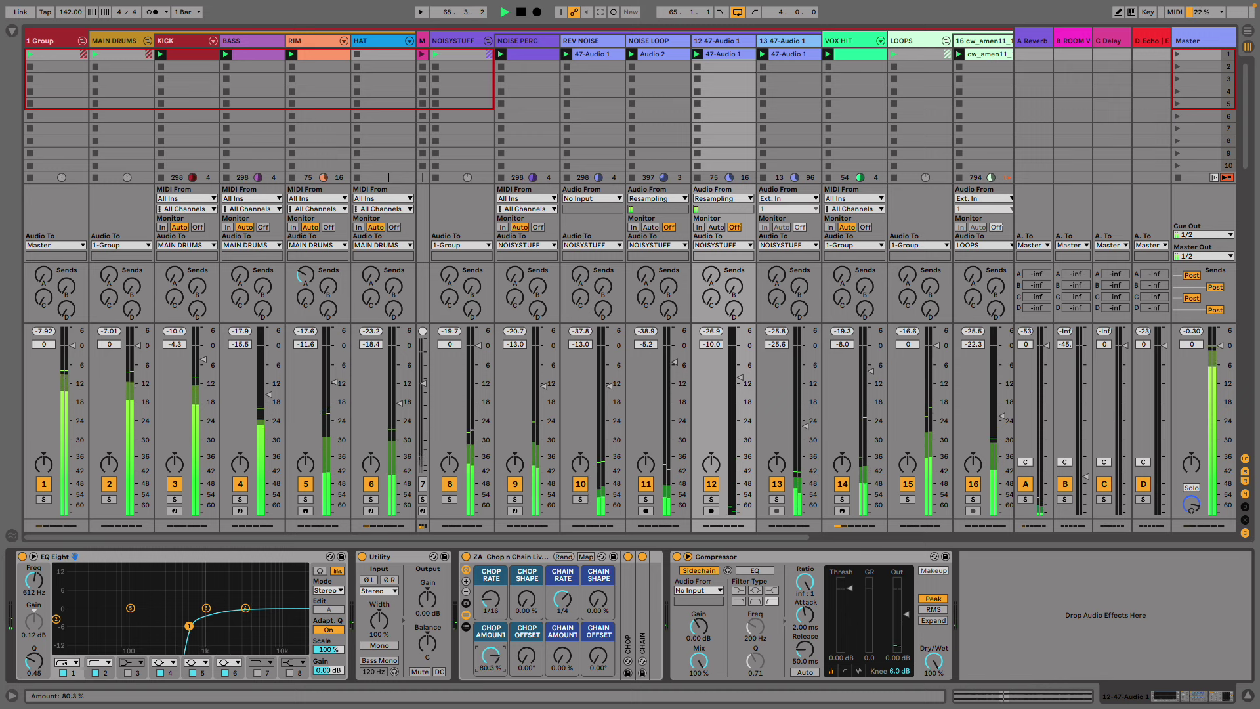
drag(734, 371, 734, 368)
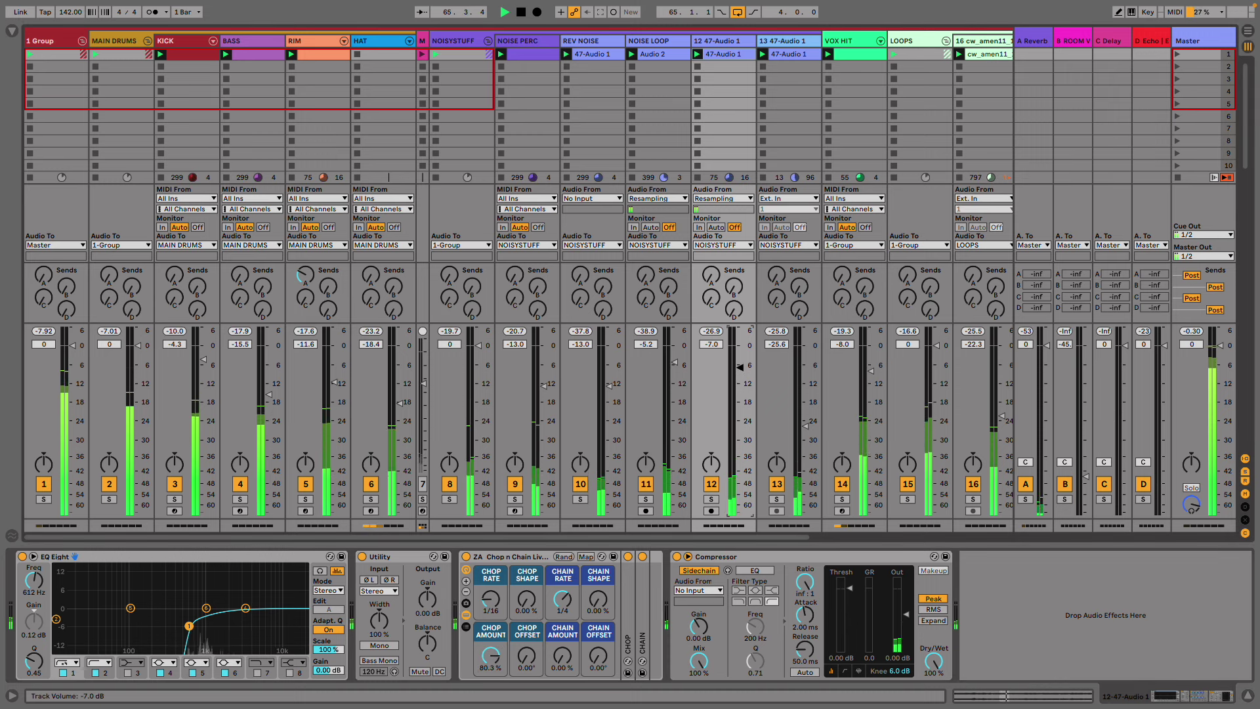
click(712, 499)
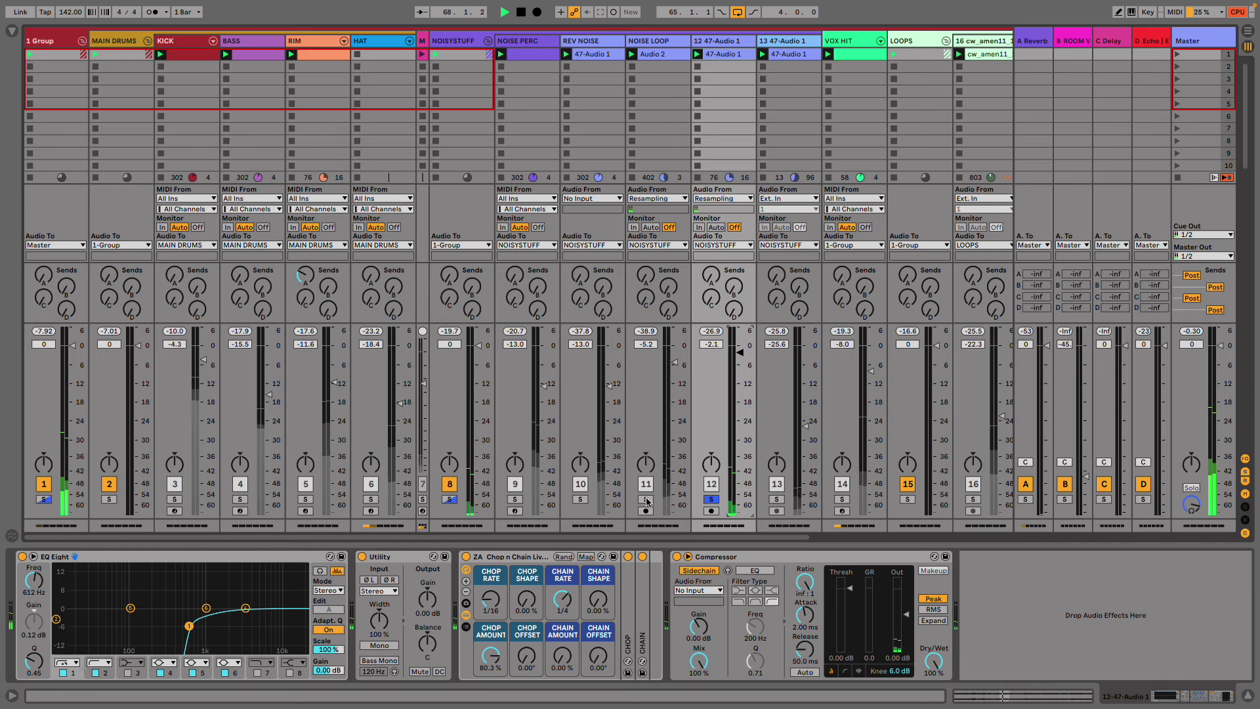
- Solo the NOISE LOOP track as well, set its volume to -3.4 dB and its EQ Eight low cut to 267 Hz
click(646, 499)
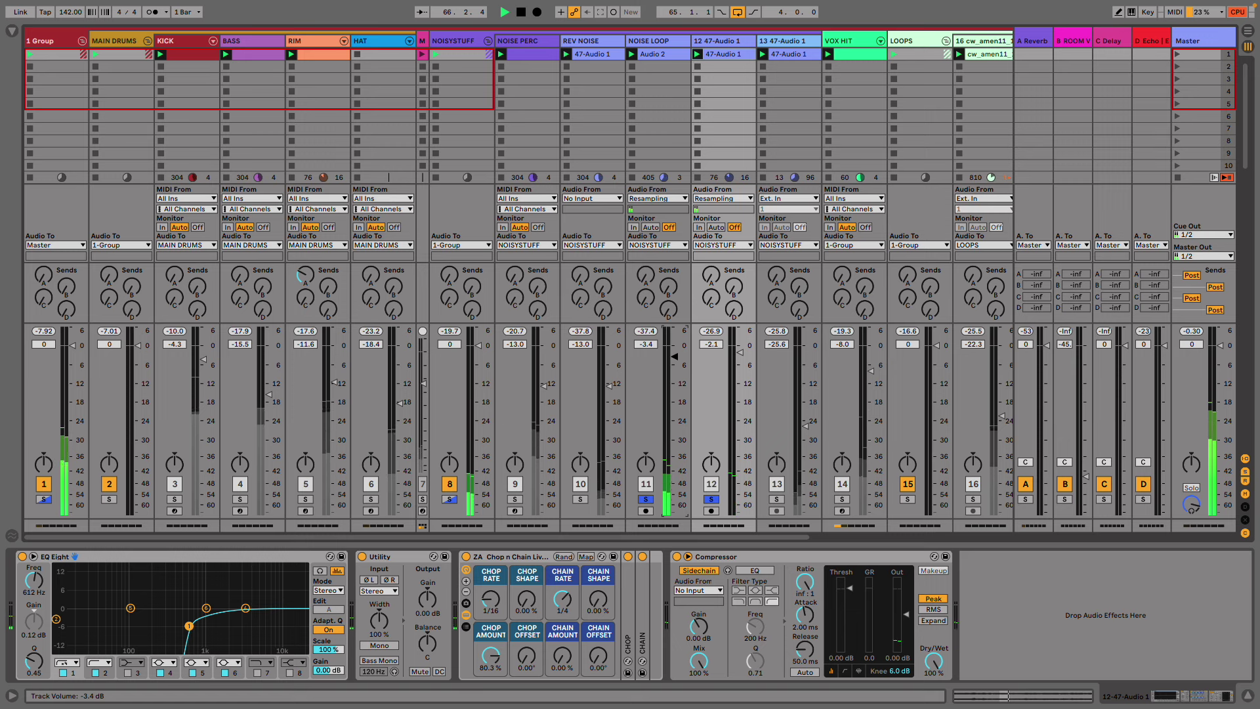
click(674, 355)
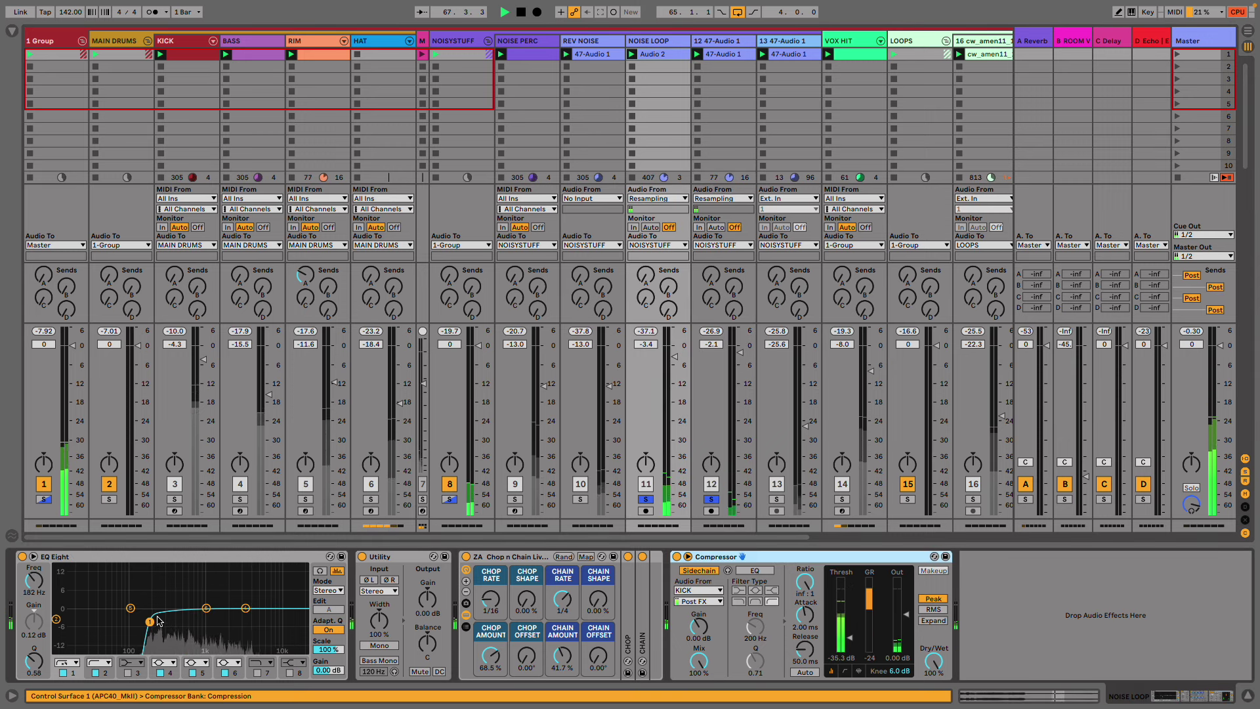
drag(158, 621, 166, 622)
- Solo REV NOISE at -10.3 dB and enable its EQ Eight with the low cut at 550 Hz
click(580, 500)
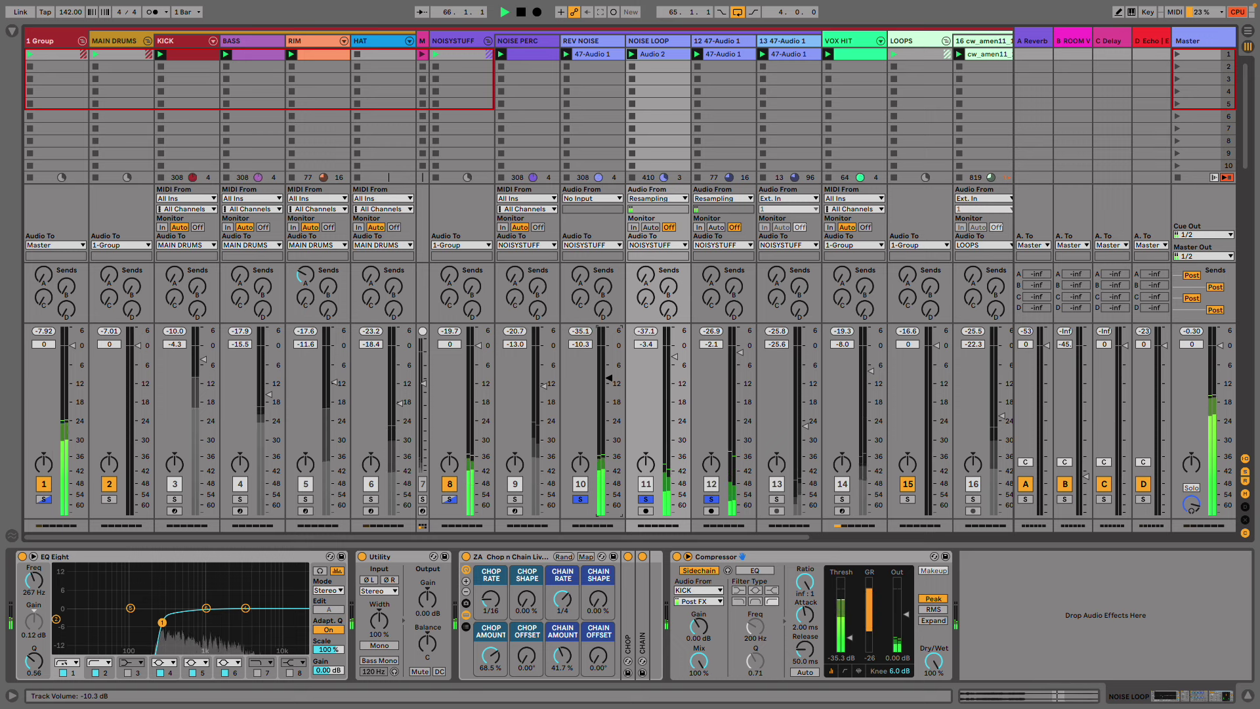
click(604, 58)
click(604, 41)
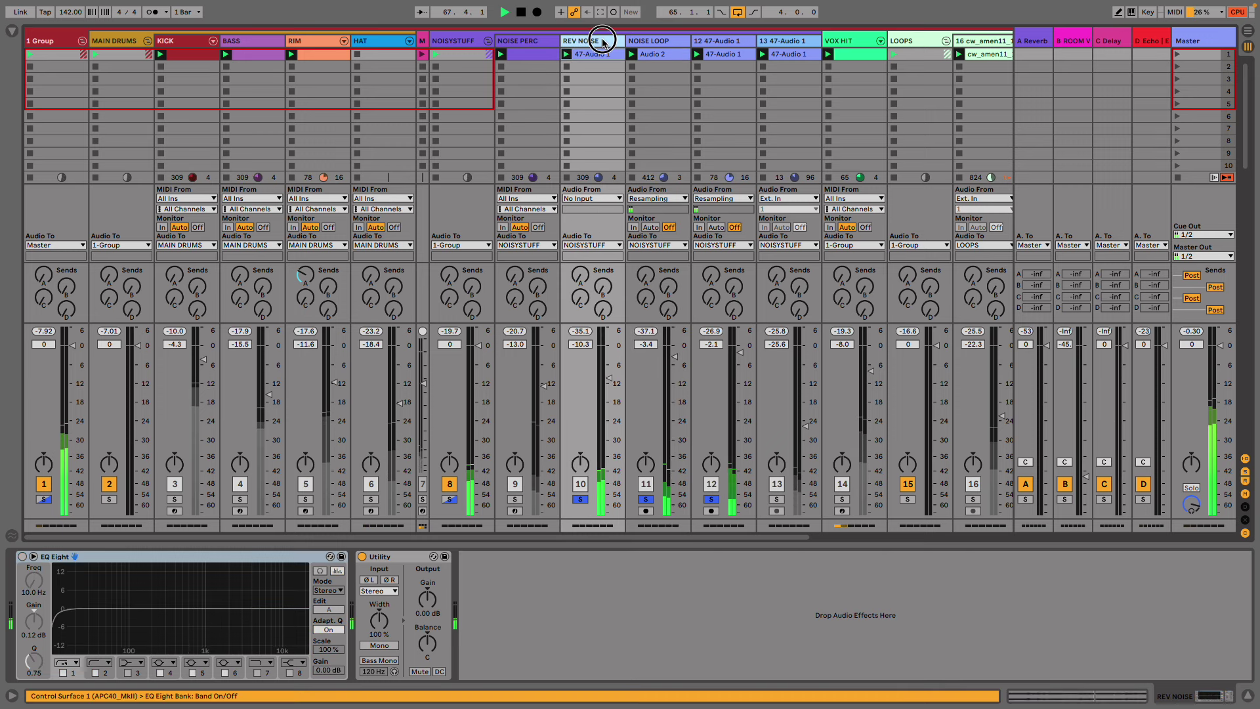
click(16, 563)
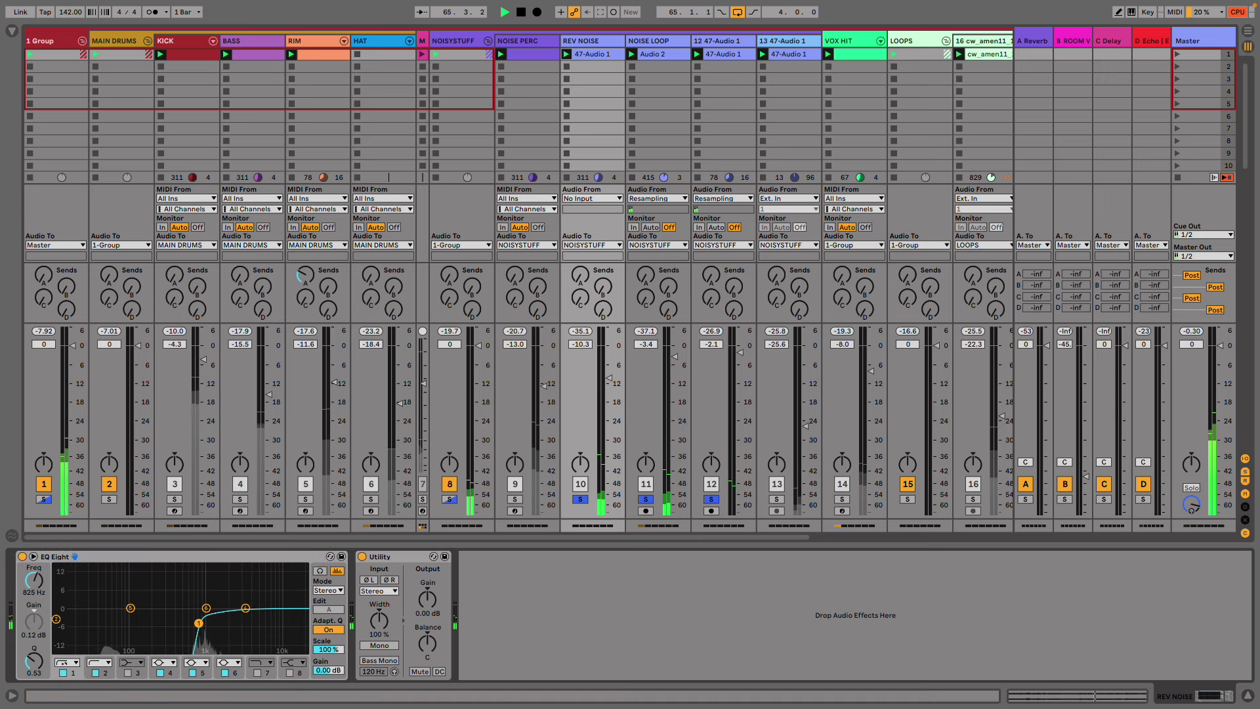
drag(199, 623, 186, 620)
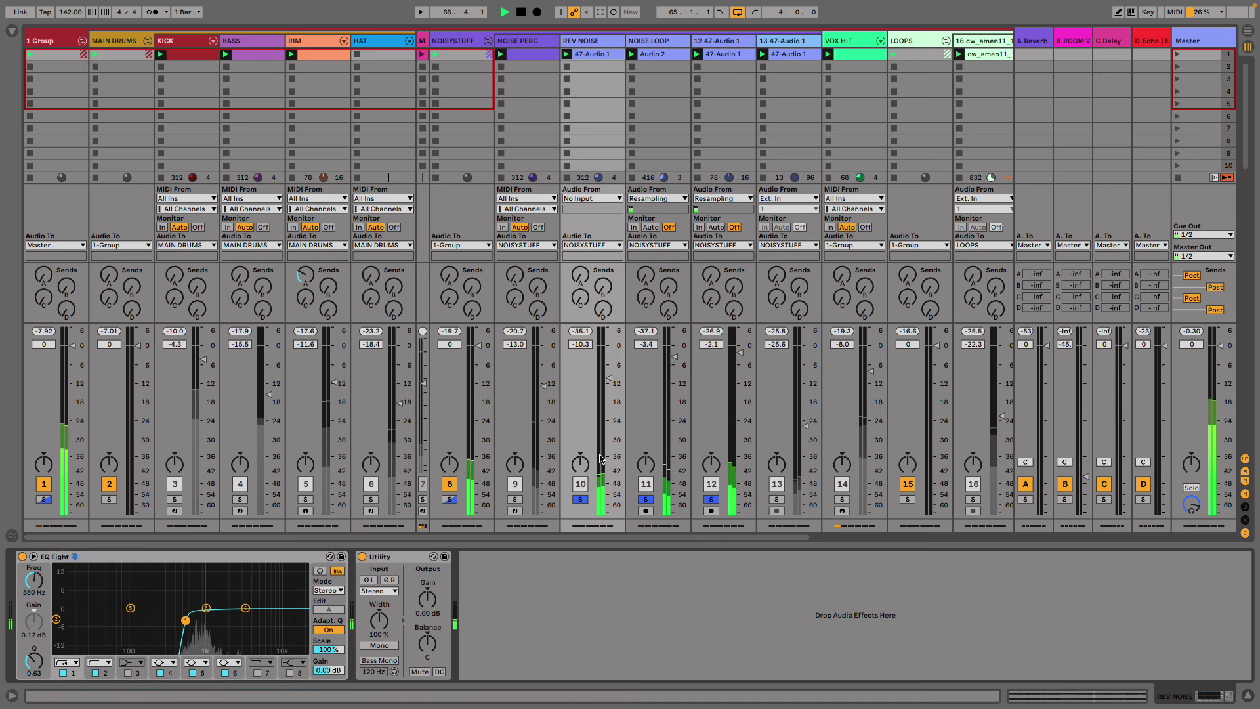
- In the REV NOISE clip's Gain envelope, lower the ramp's peak to 53.6 % and bend the rise into an exponential curve
double_click(595, 59)
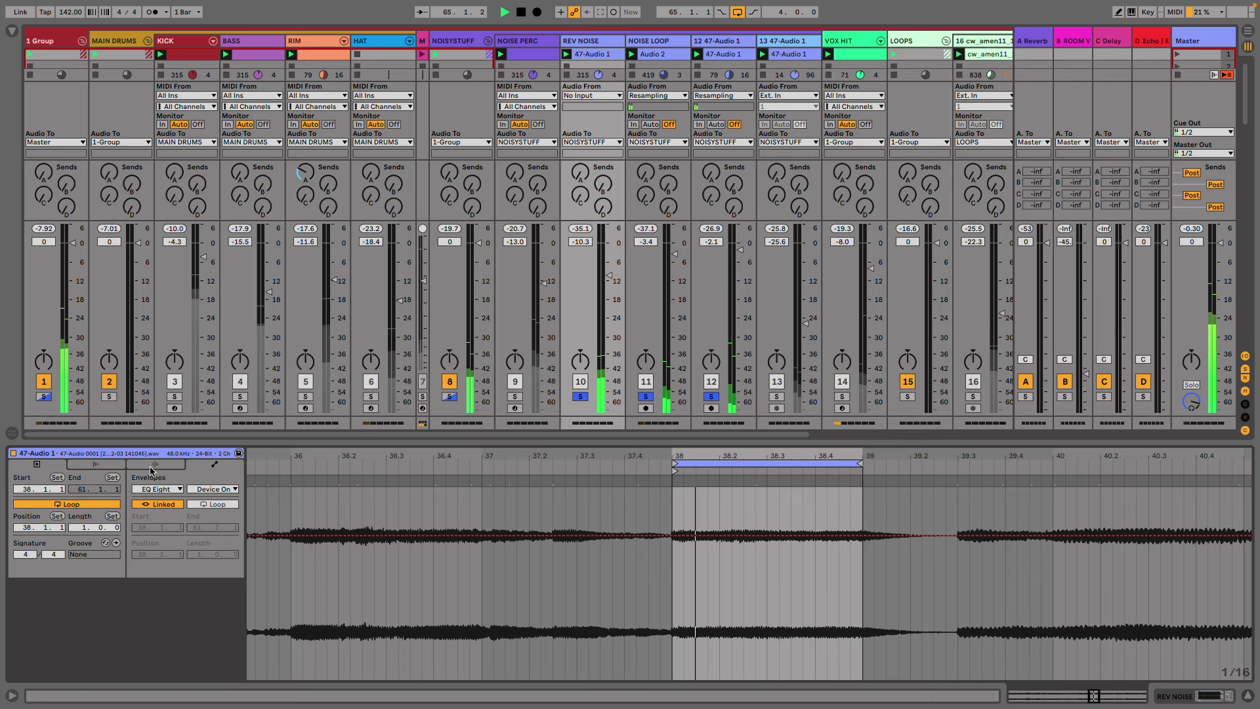
click(216, 490)
click(132, 485)
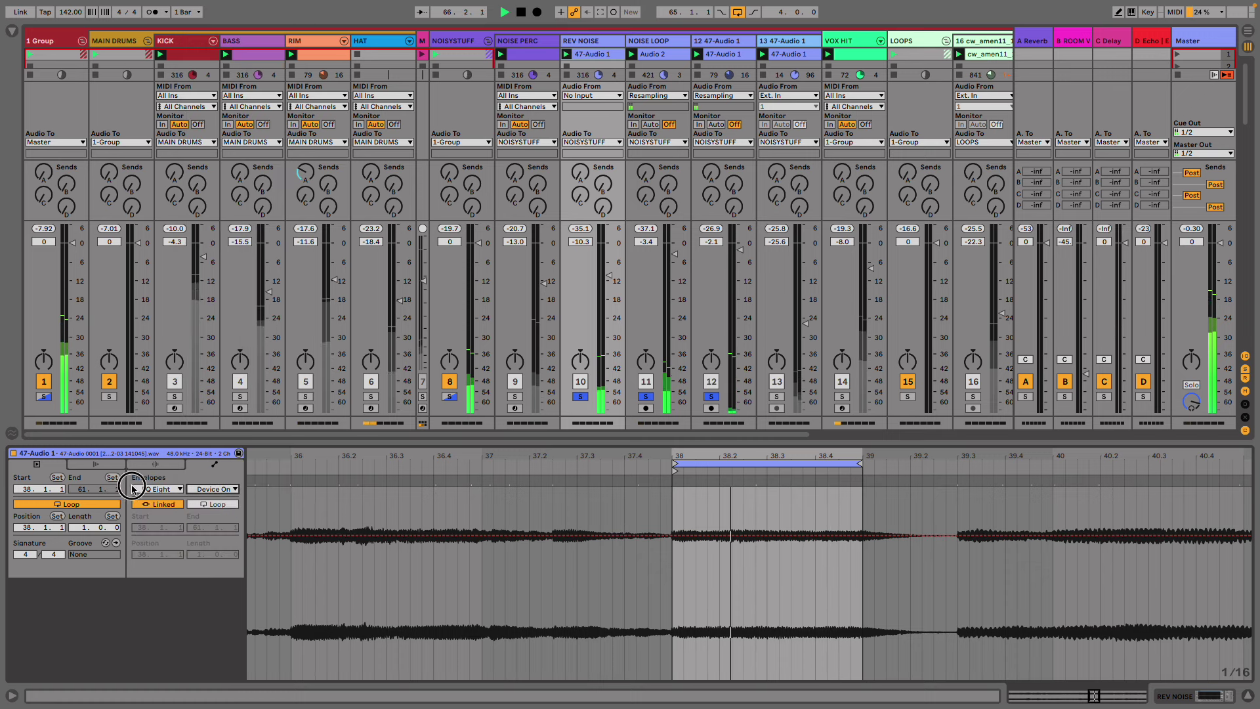
click(151, 465)
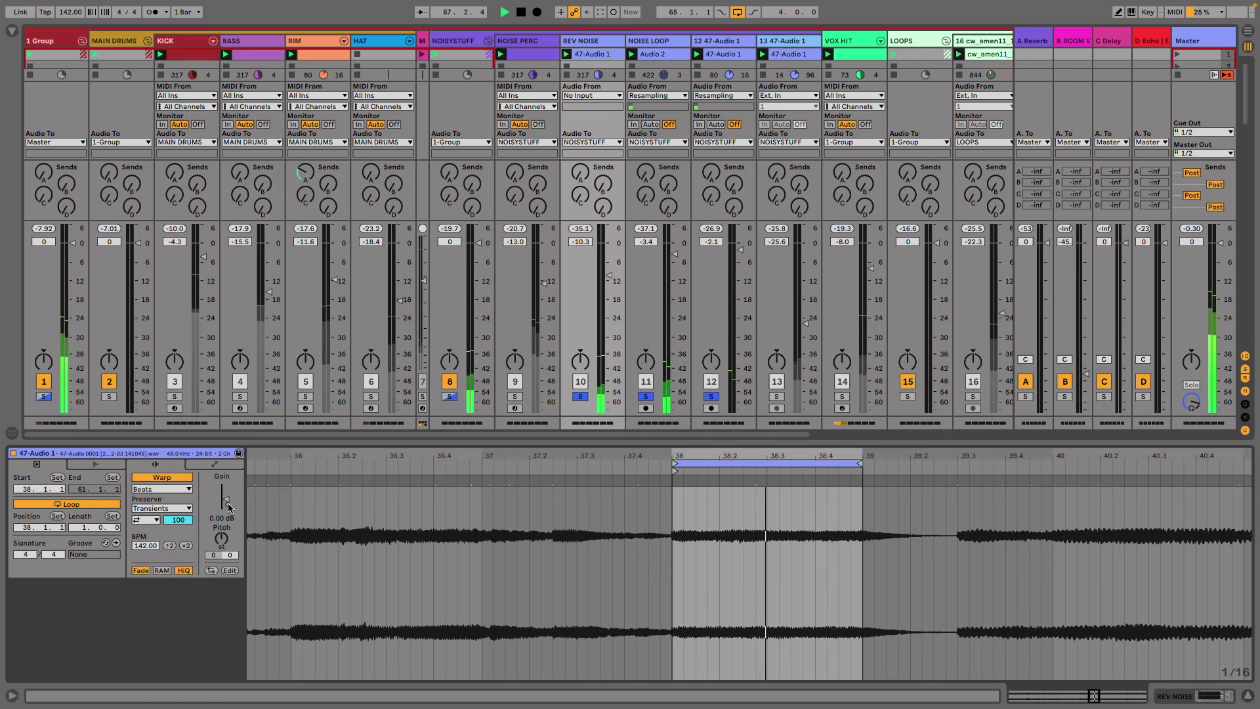
right_click(228, 506)
click(214, 464)
click(213, 465)
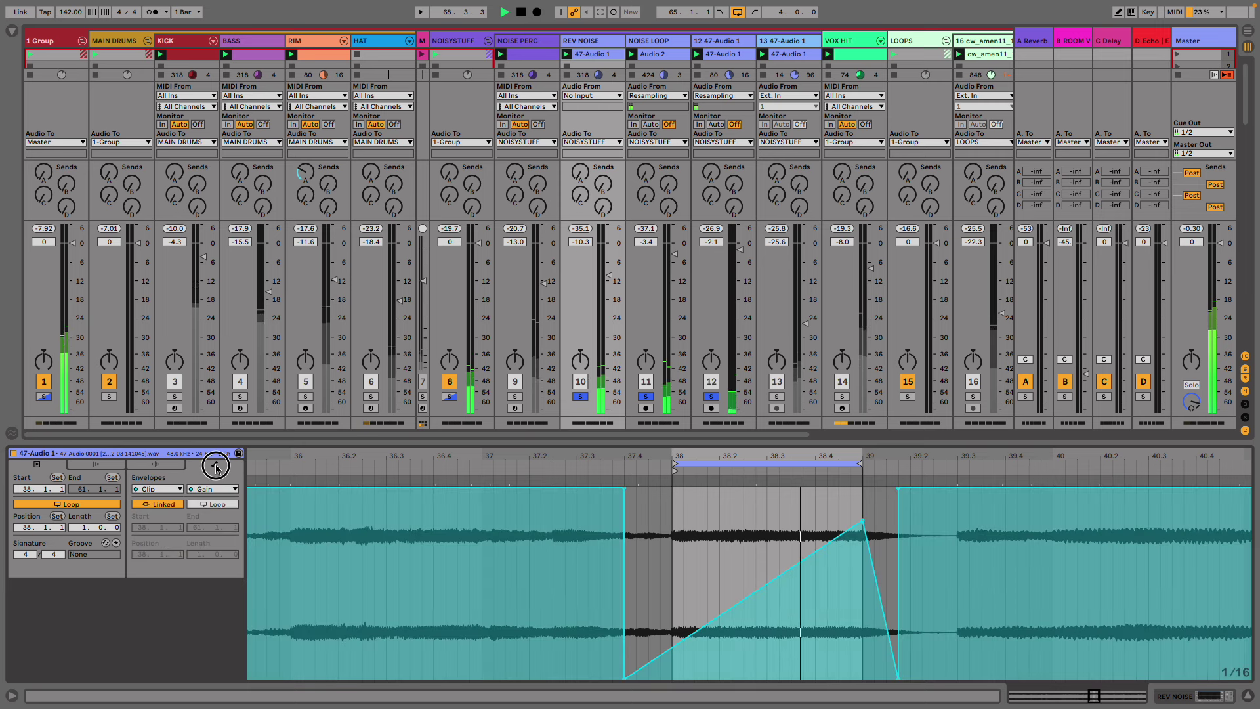
drag(772, 568, 765, 624)
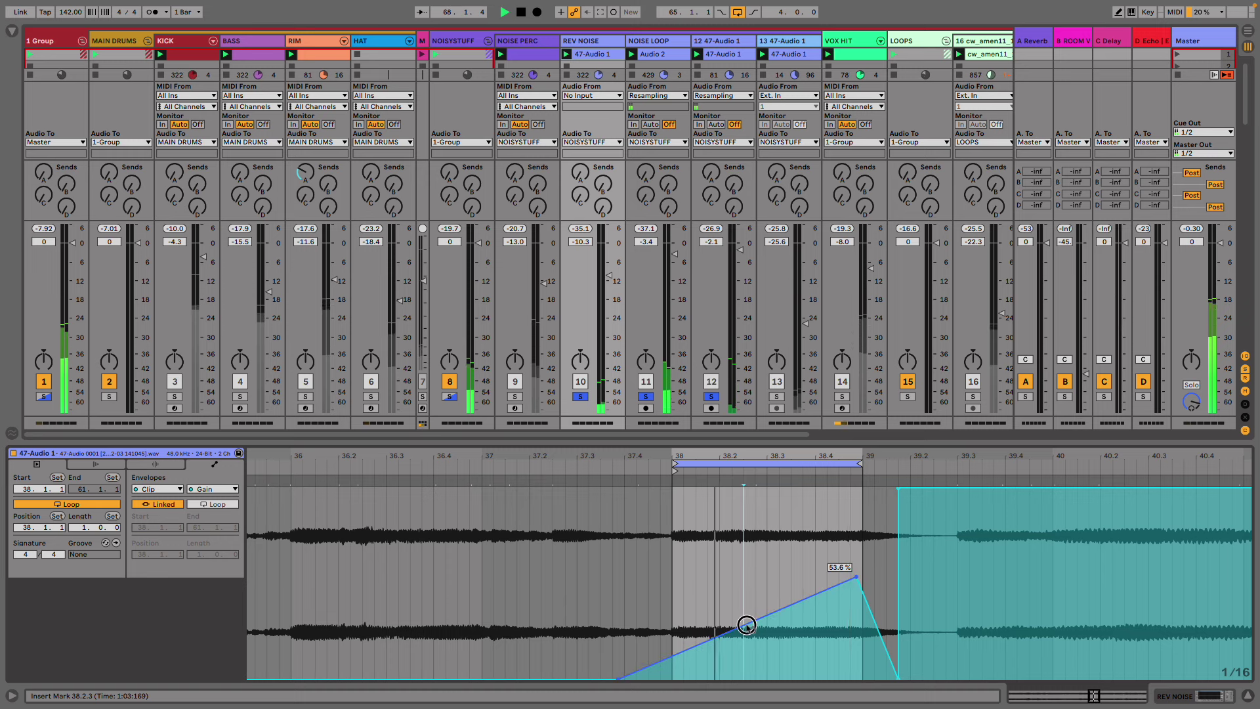
drag(746, 624, 814, 635)
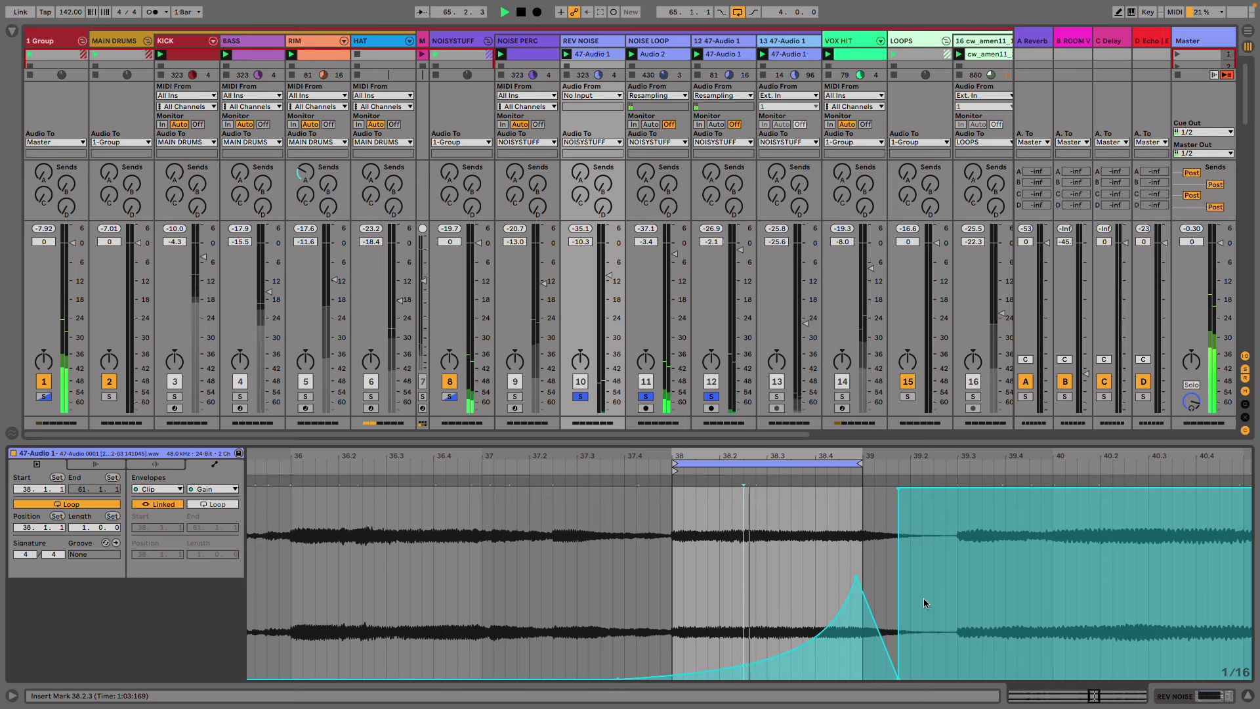
- Add NOISE PERC and track 13 to the soloed noise tracks
click(515, 397)
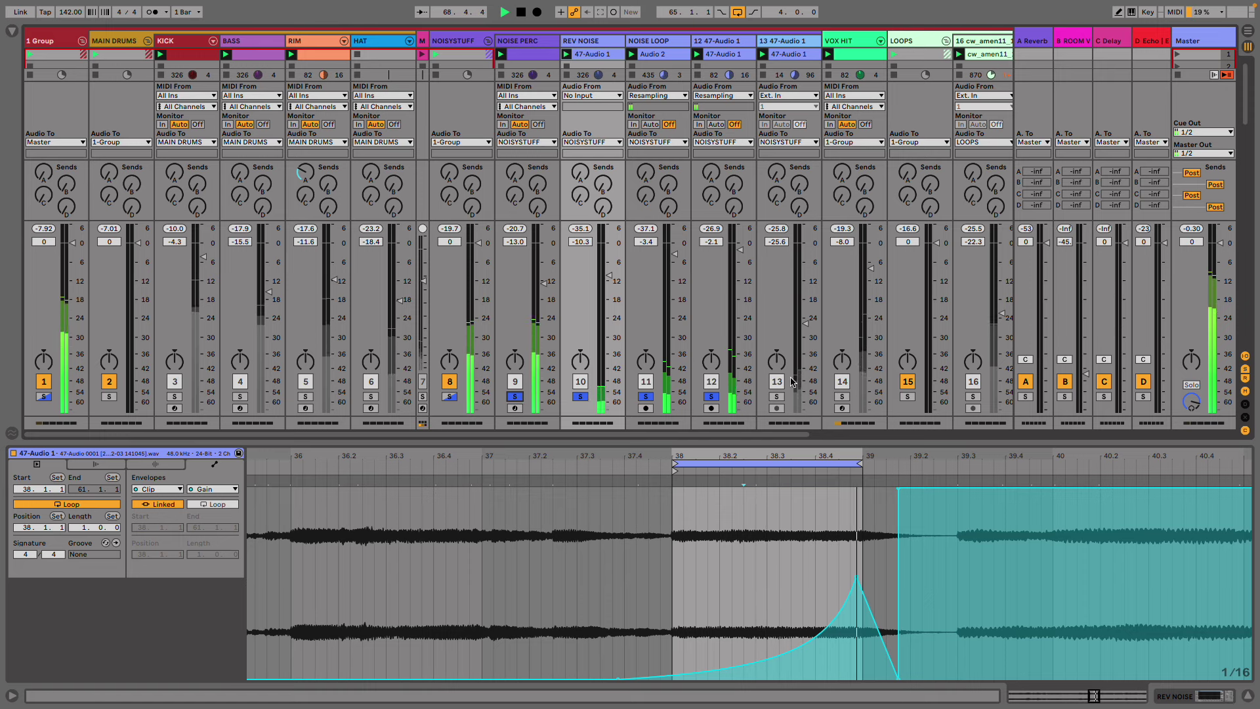
click(778, 397)
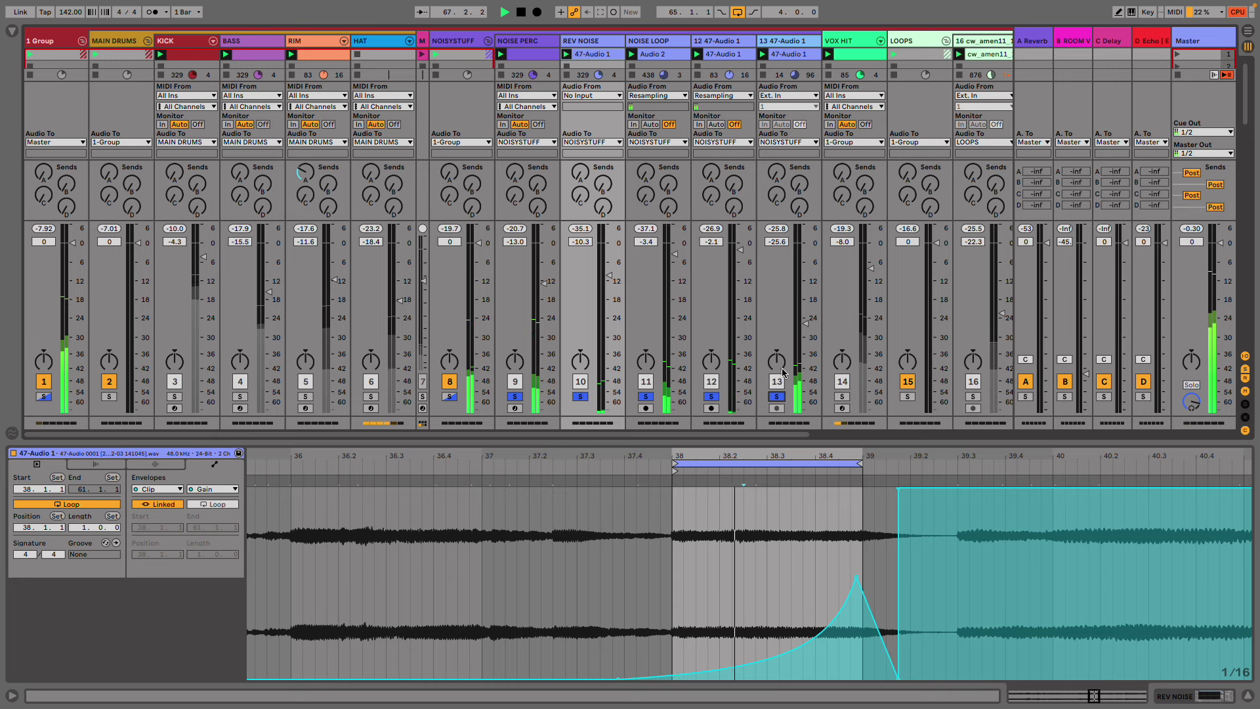
- Show track 13's effect chain and add KICK to the soloed tracks
double_click(790, 40)
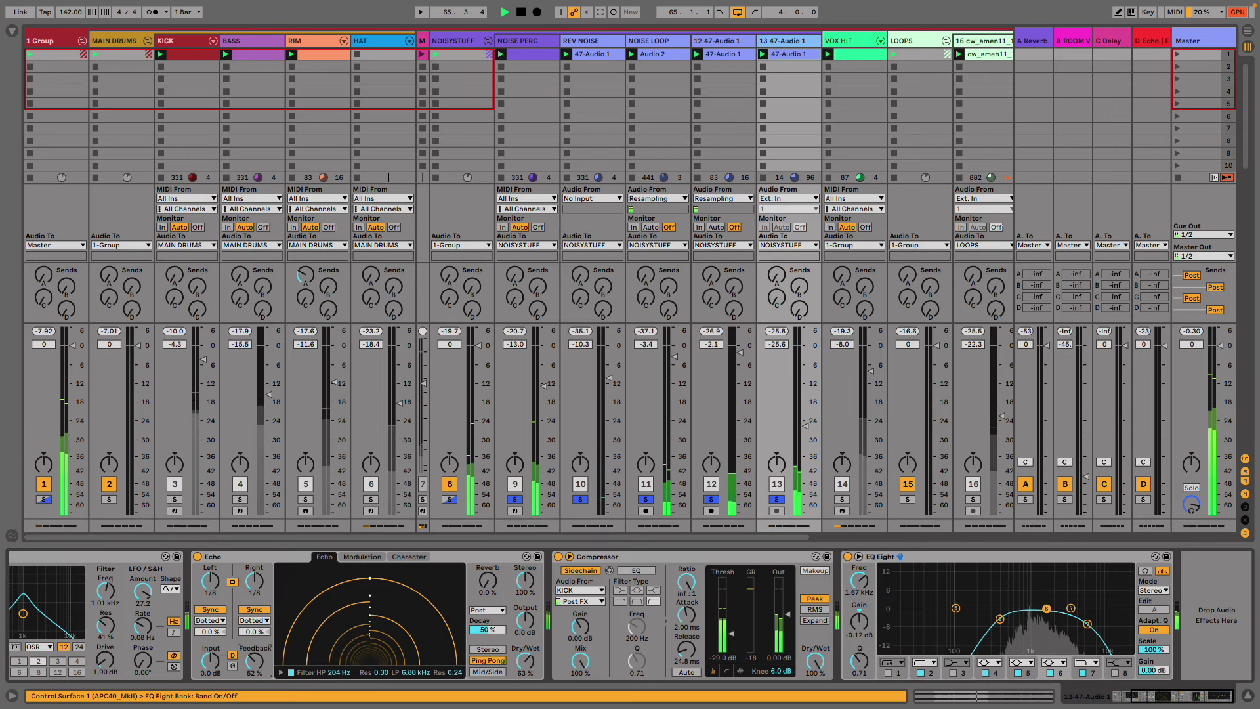
drag(1203, 693, 1141, 689)
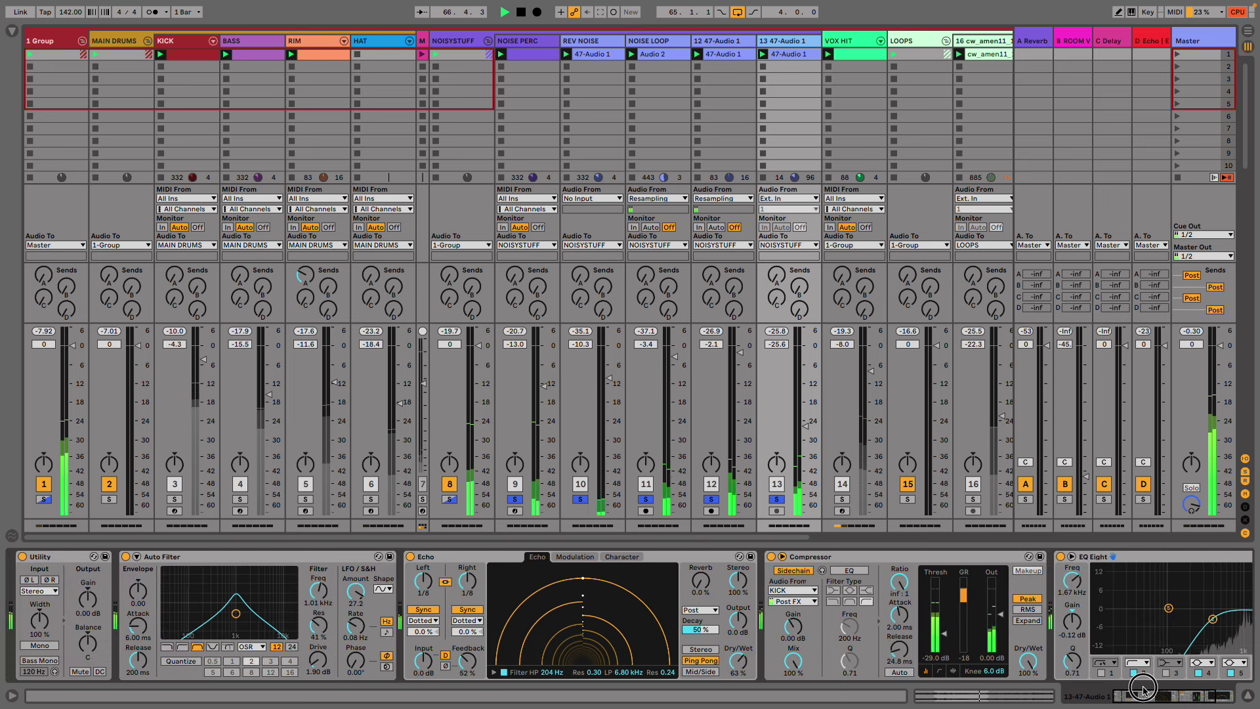
click(12, 31)
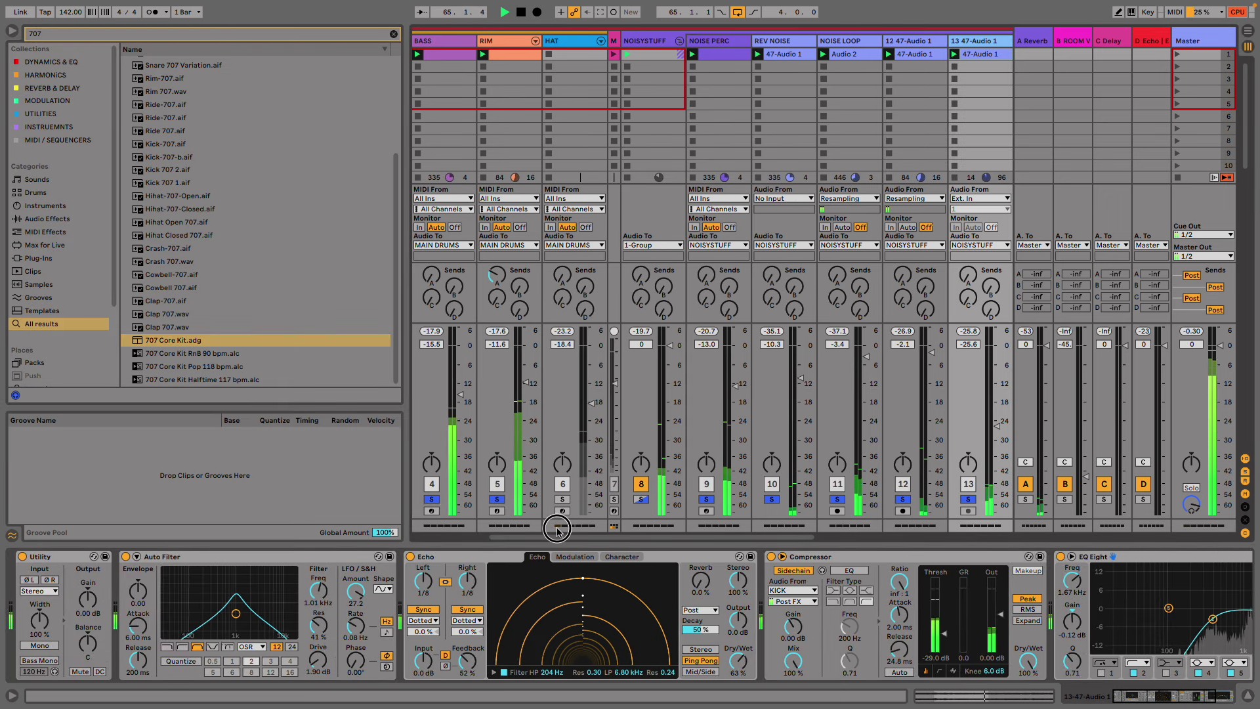
drag(556, 537, 517, 536)
click(469, 498)
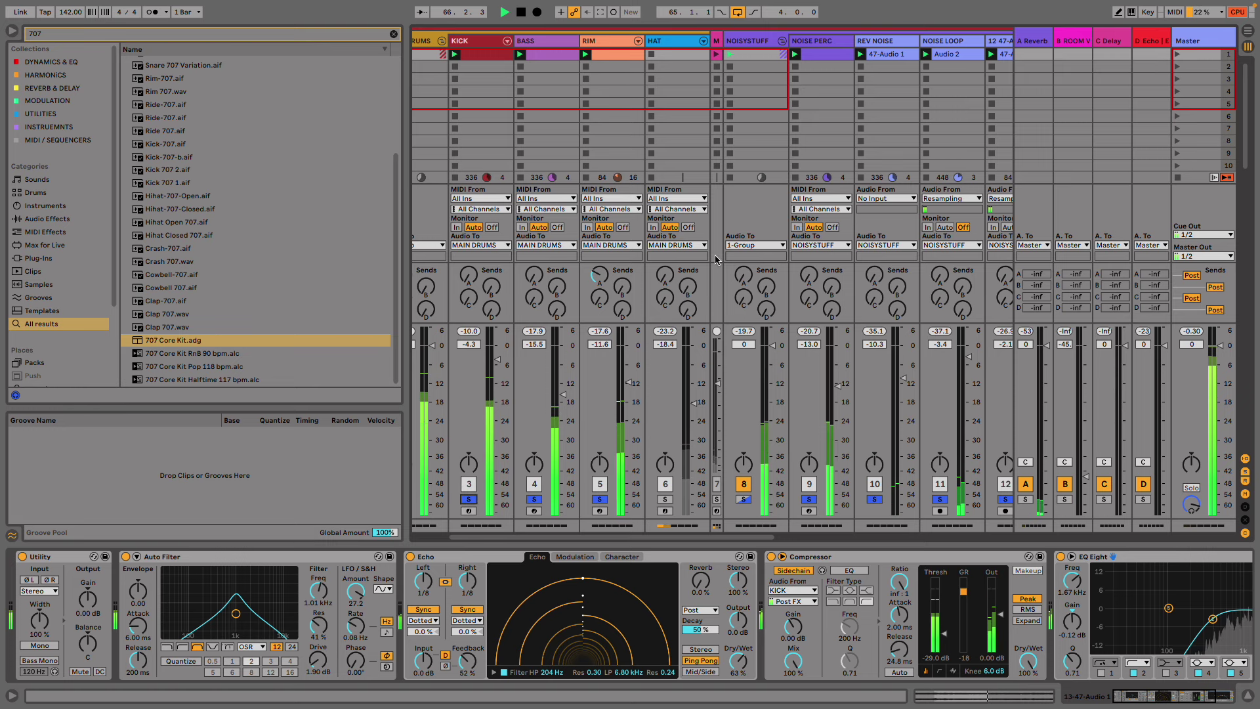
- Insert the ZA_Chop n Chain Live 11 rack from the Dynamics & EQ collection between Echo and Compressor on track 13
click(393, 33)
click(51, 62)
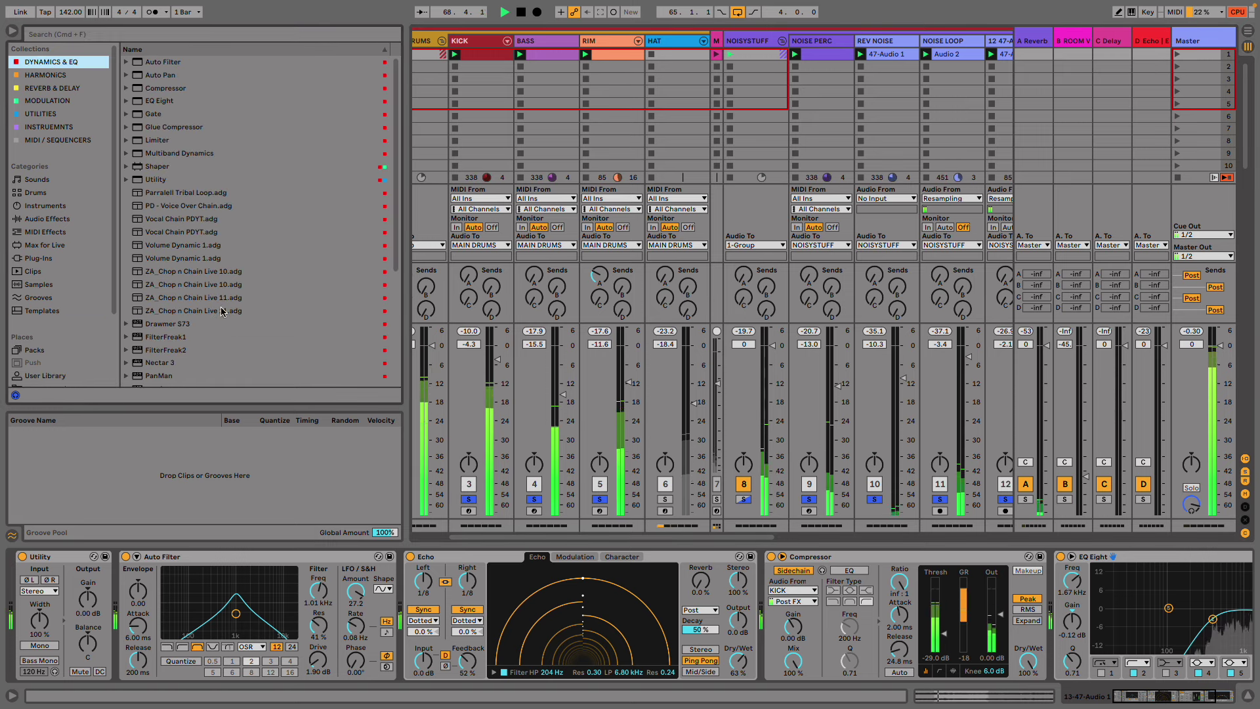
drag(185, 310, 803, 653)
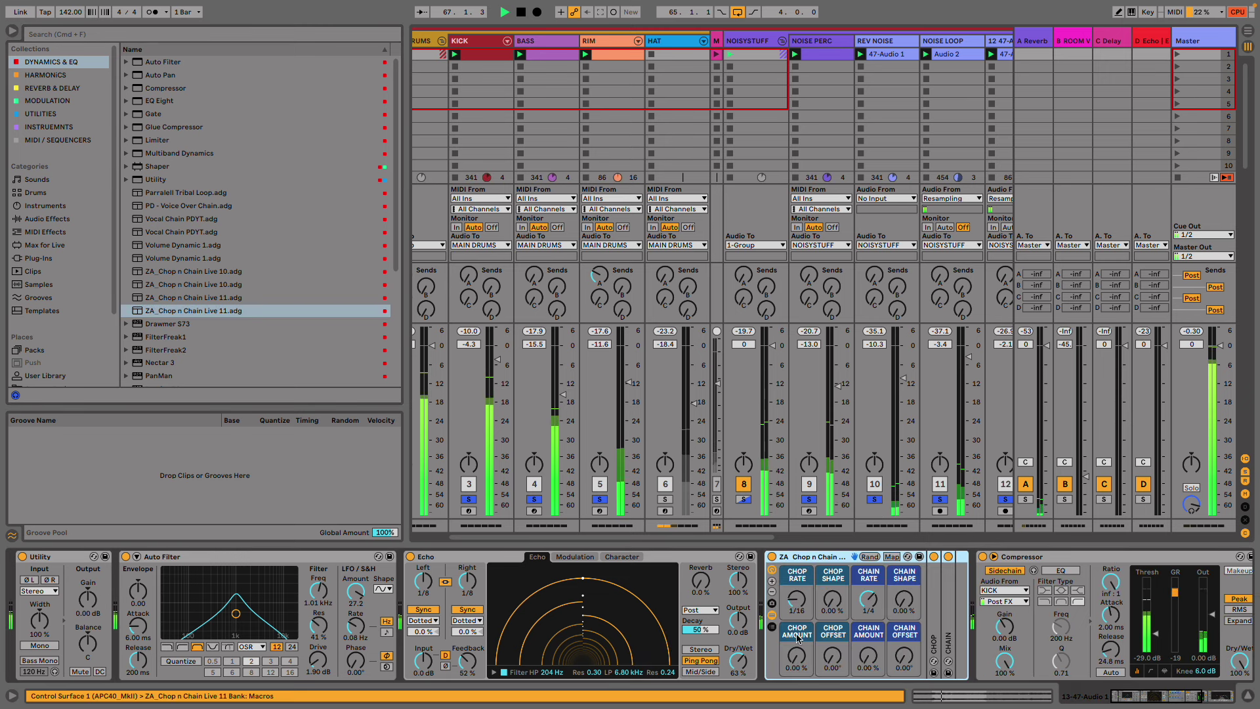
- Take all tracks out of solo and set track 18's volume to -23.0 dB
click(1247, 696)
mouse_move(2, 19)
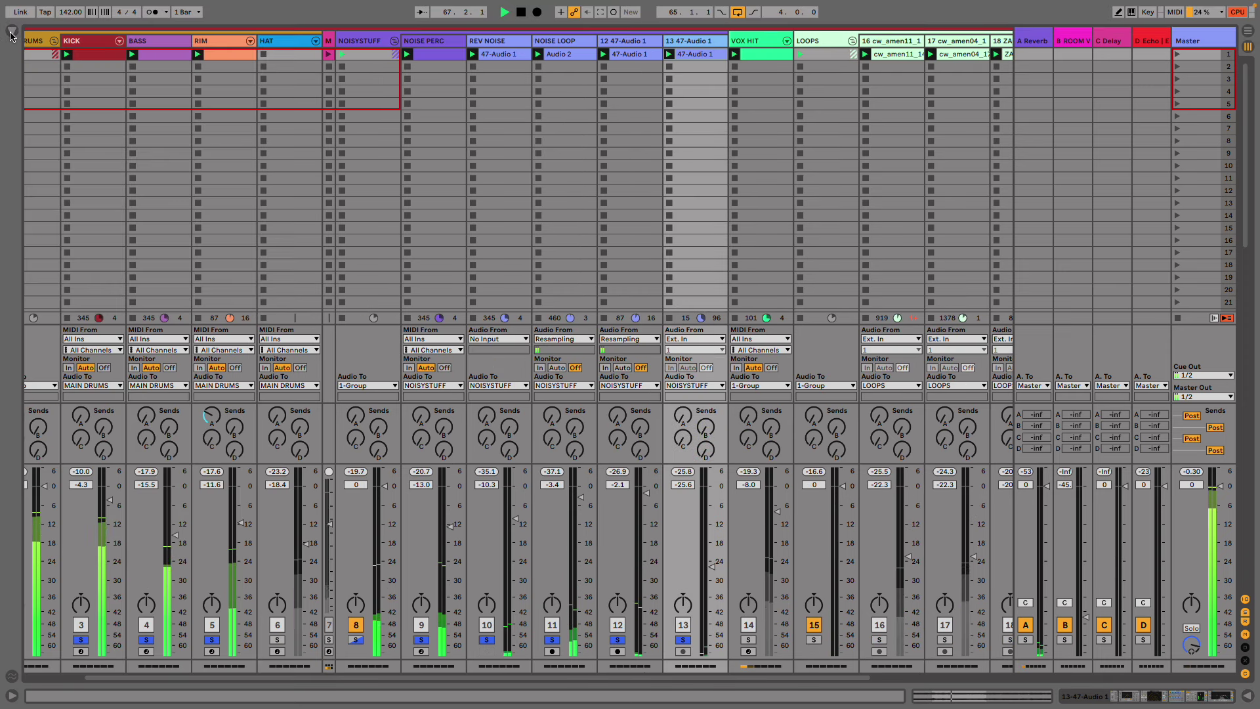
click(12, 30)
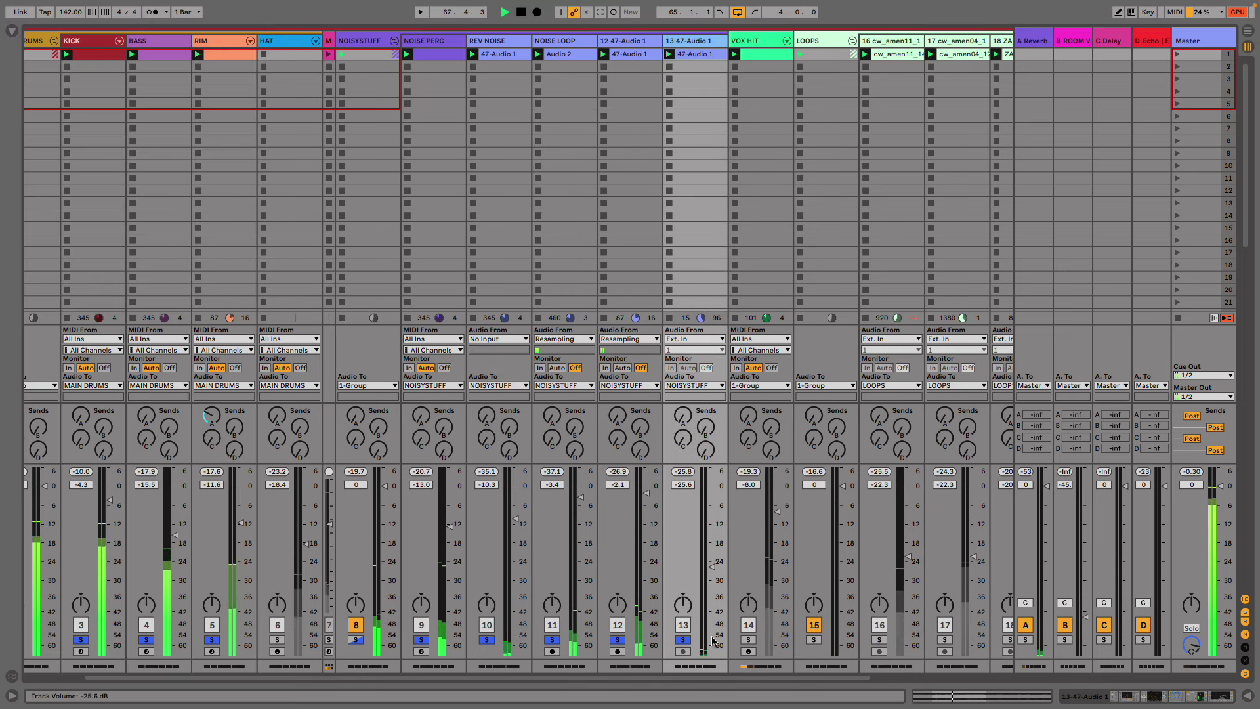
click(683, 639)
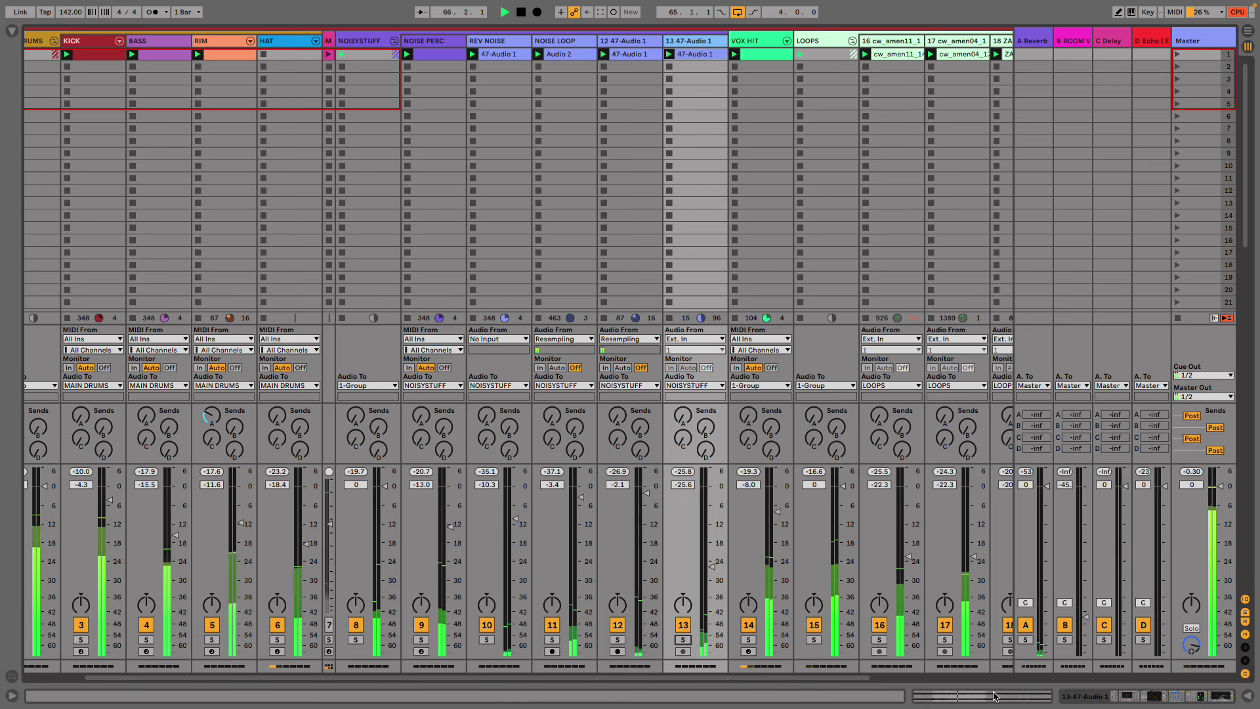
drag(850, 677, 1032, 682)
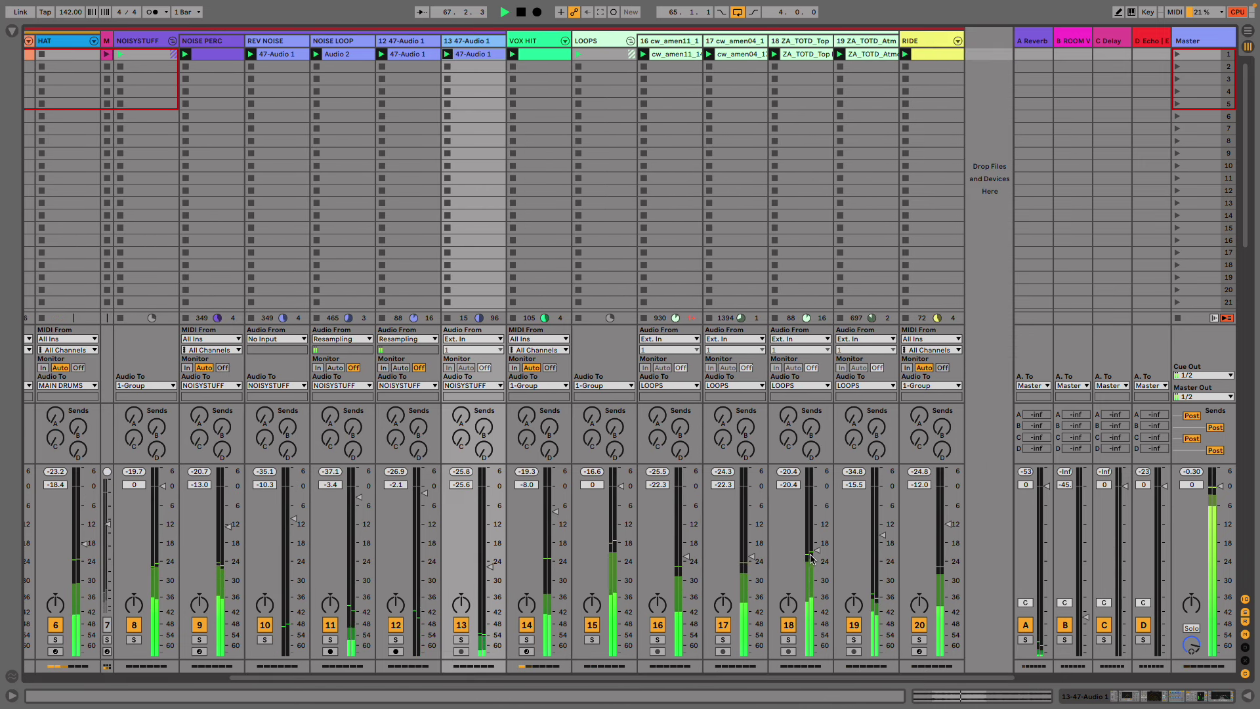
drag(812, 559, 812, 567)
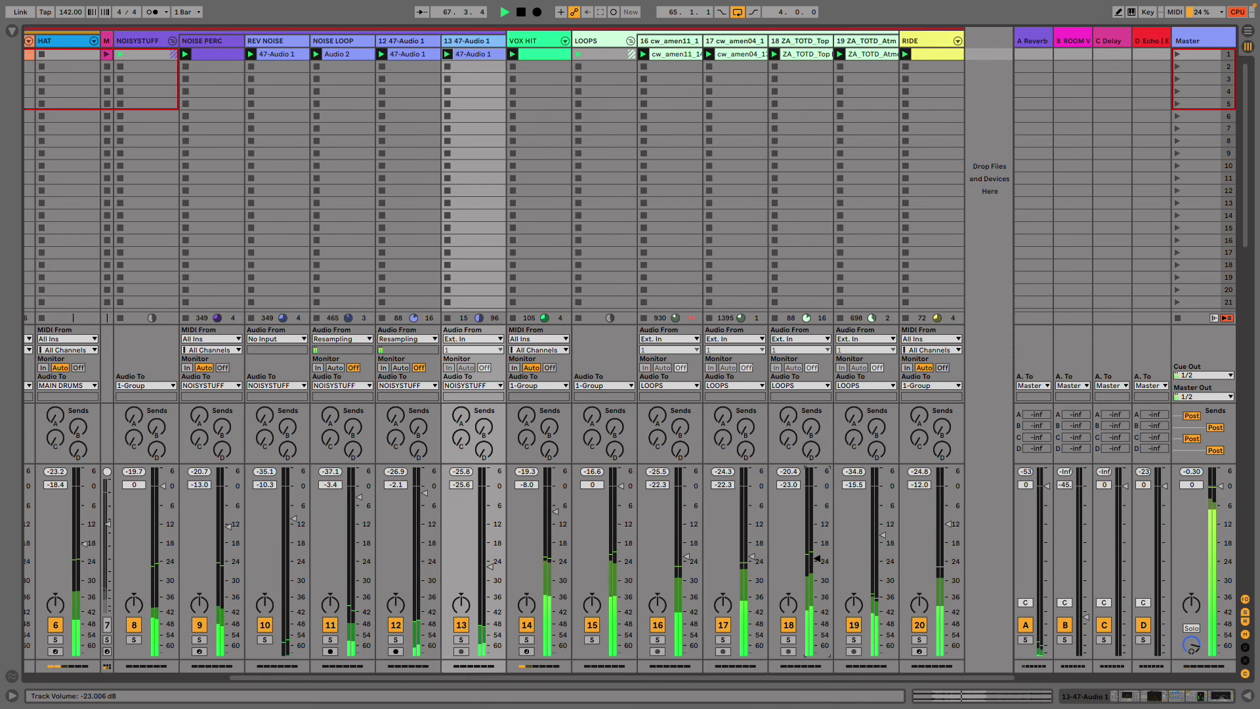
- Add an Auto Filter after the Compressor on the LOOPS group and MIDI-map its Frequency to channel 3, CC 54
double_click(599, 40)
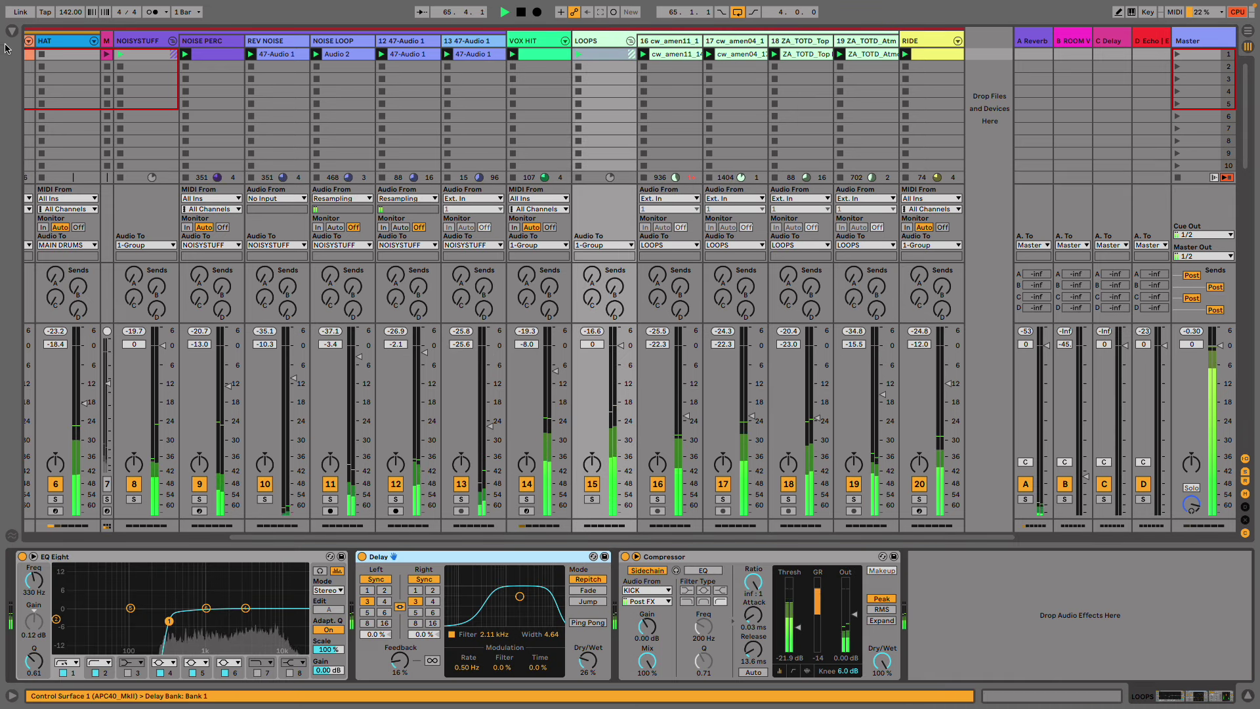
click(11, 30)
drag(169, 62, 954, 618)
drag(860, 577, 860, 576)
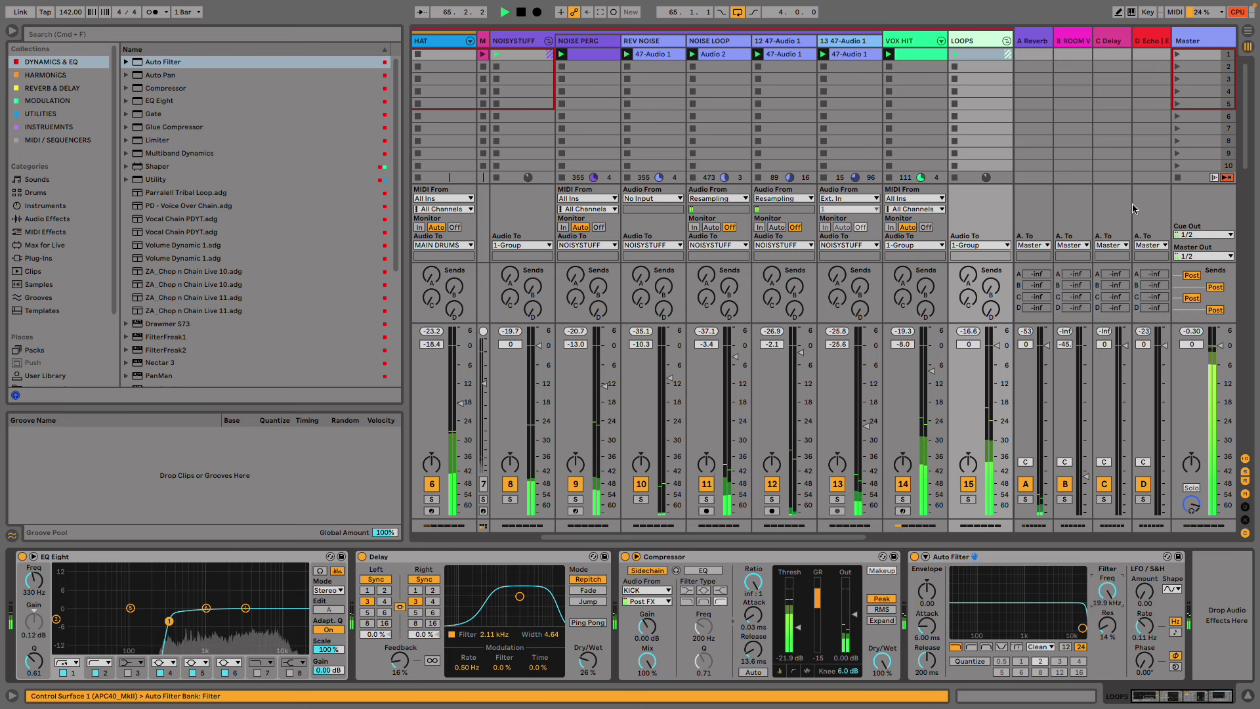
key(super+m)
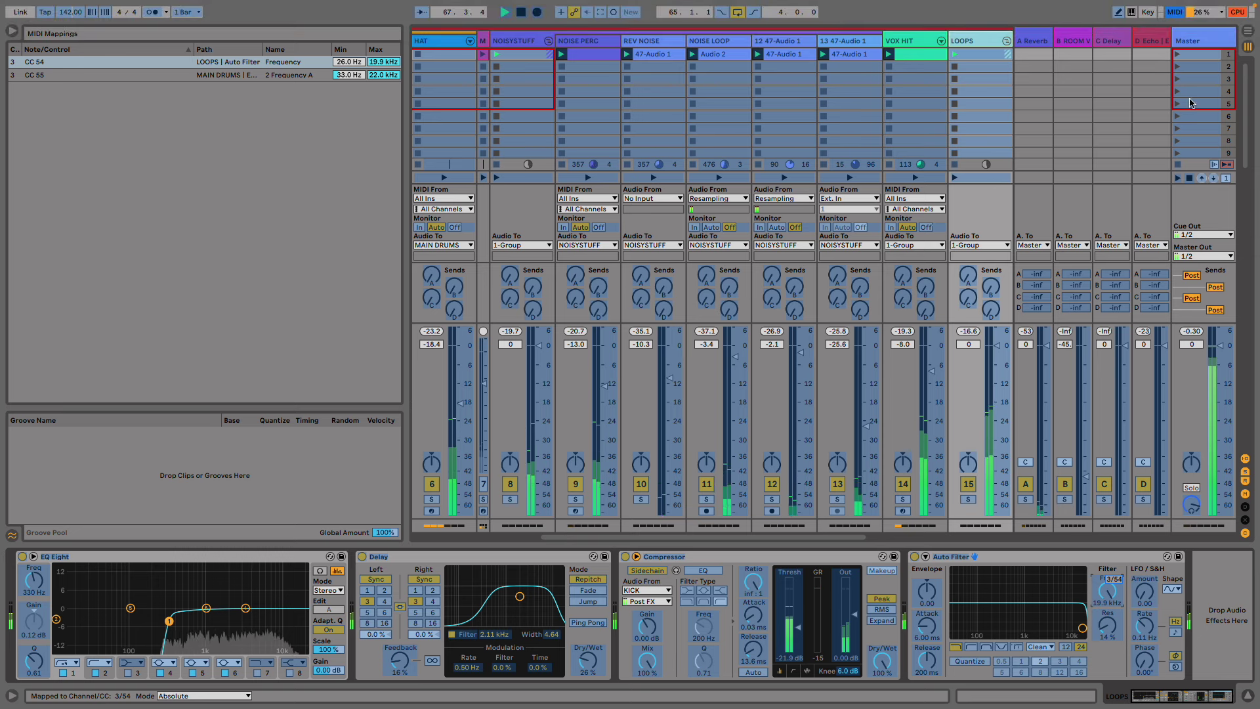
key(super+m)
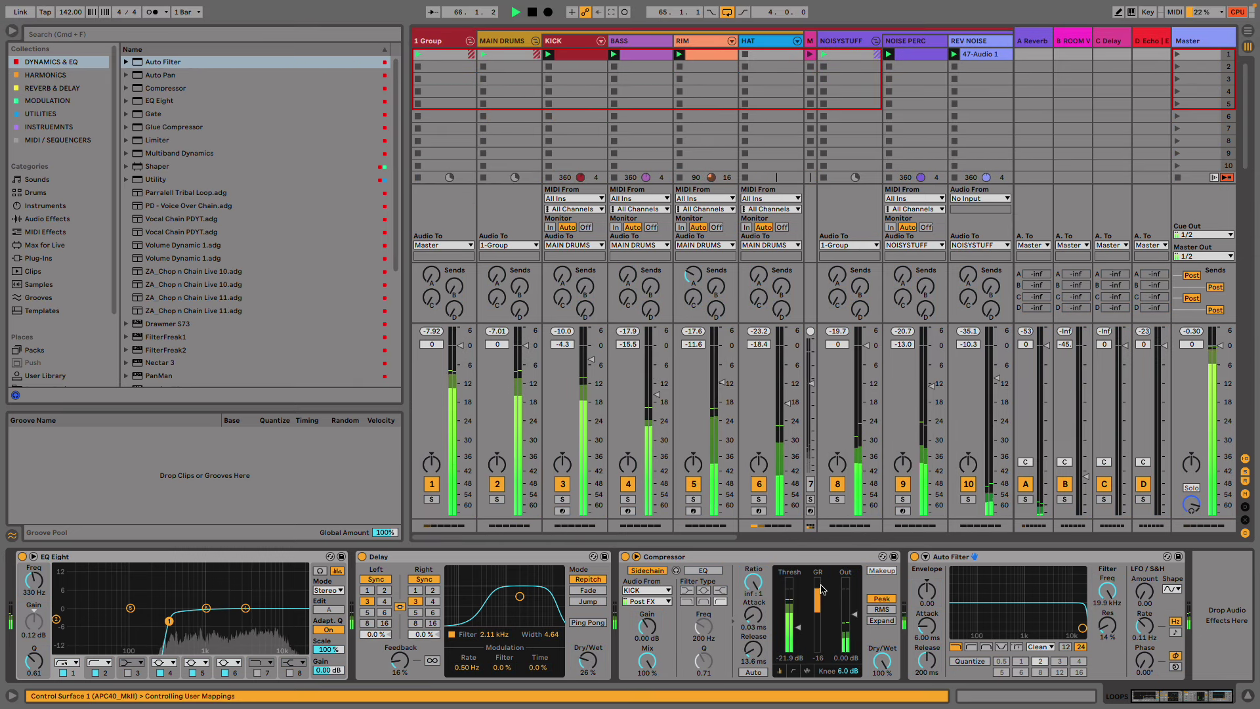
- MIDI-map the VOX HIT rack's Macro 1 to channel 3, CC 52 and its Ve Release macro to CC 53
drag(696, 537, 844, 537)
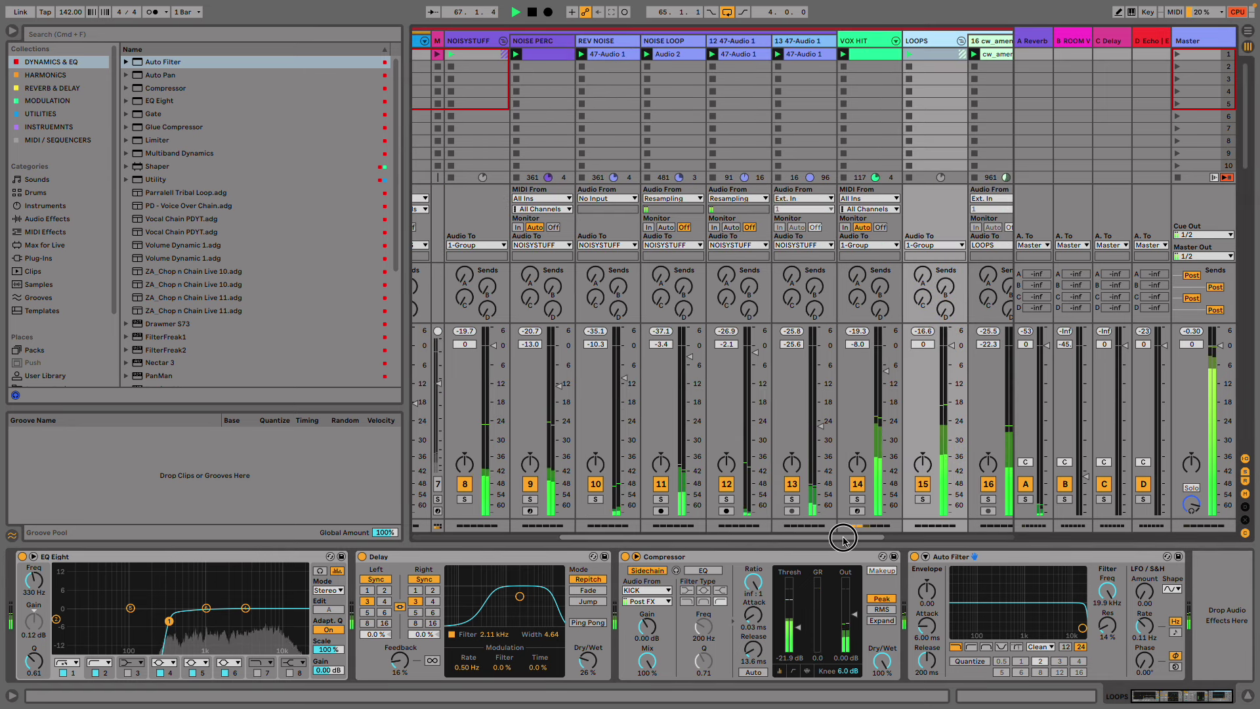
click(867, 42)
key(super+m)
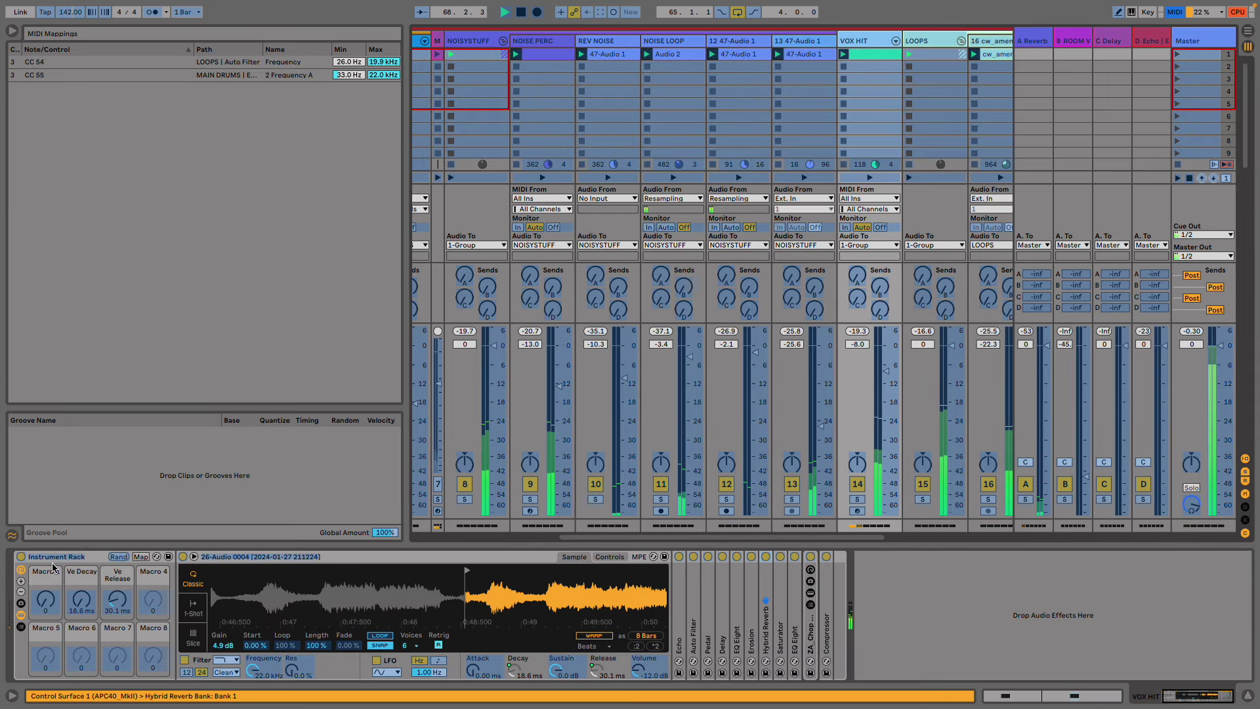
click(40, 608)
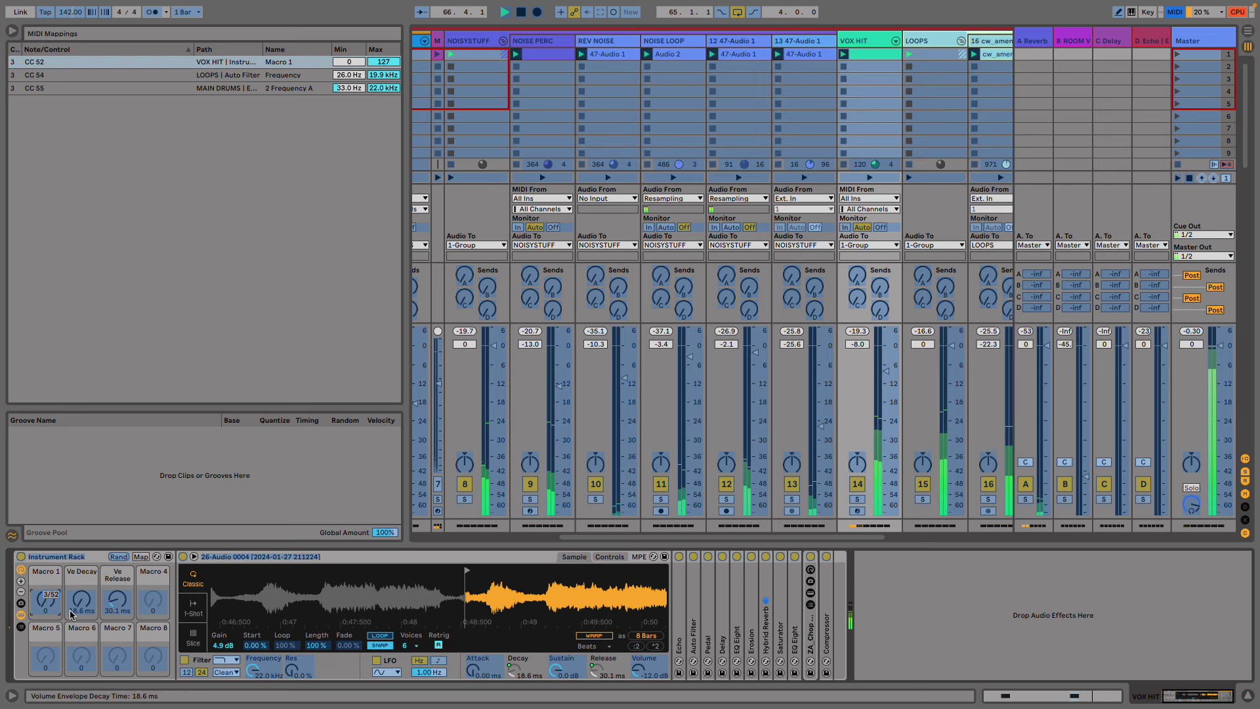
click(117, 600)
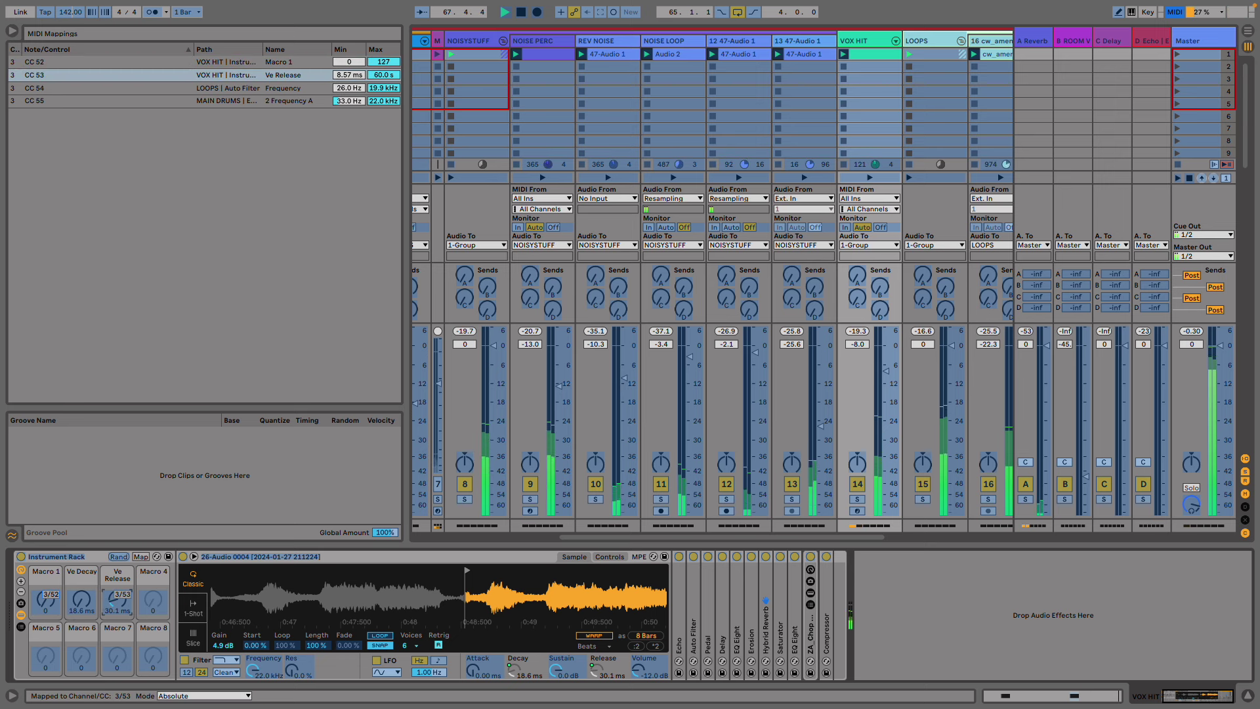
click(1174, 12)
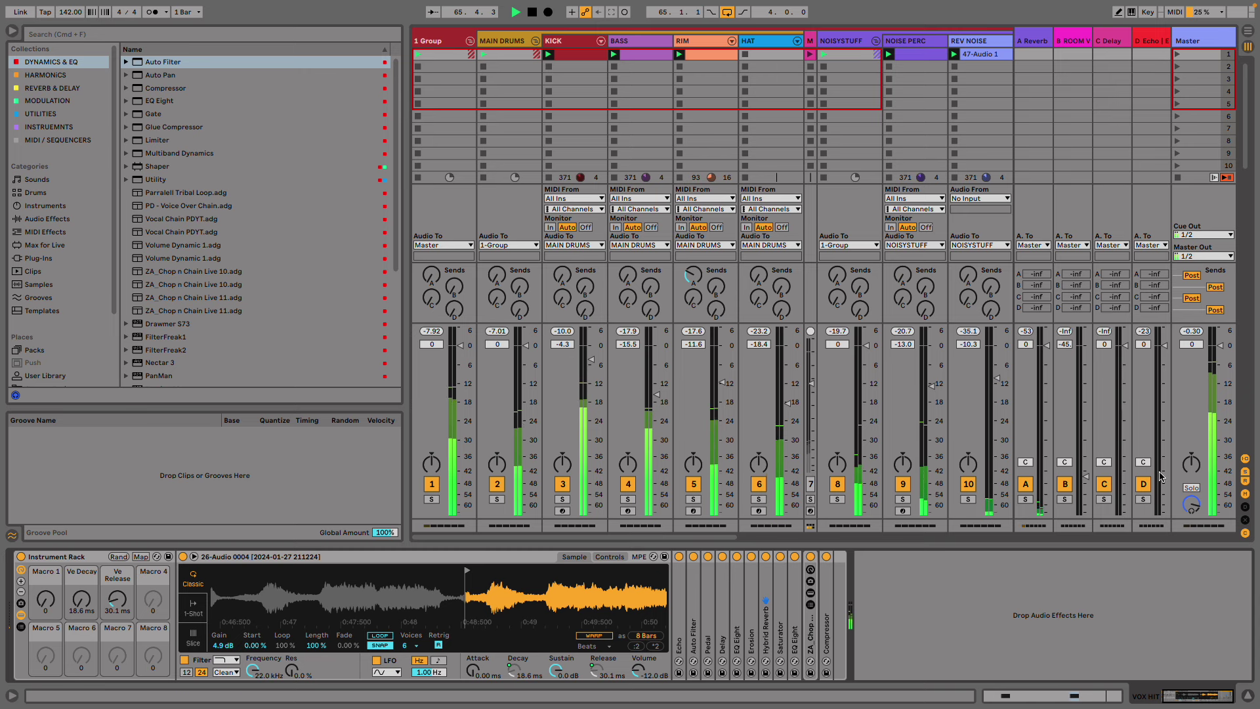
- Launch and stop the RIDE clip, and set the RIDE track's volume to -16.4 dB
drag(712, 537, 989, 537)
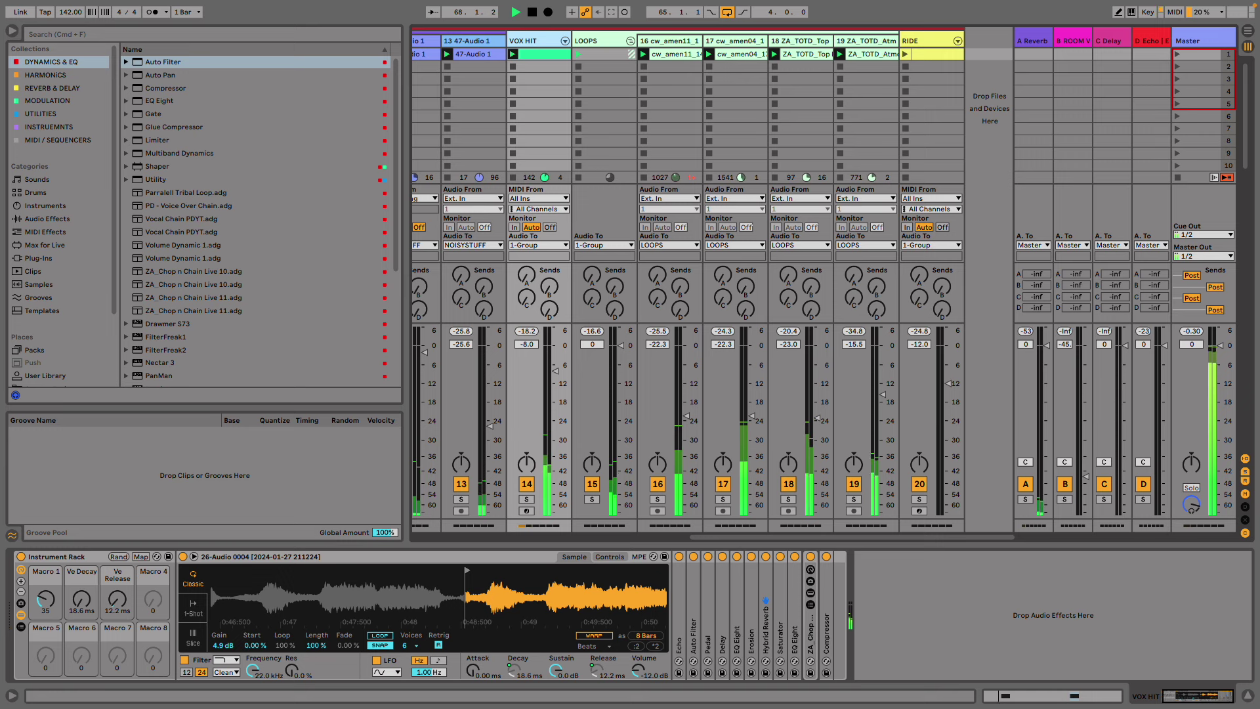
click(906, 55)
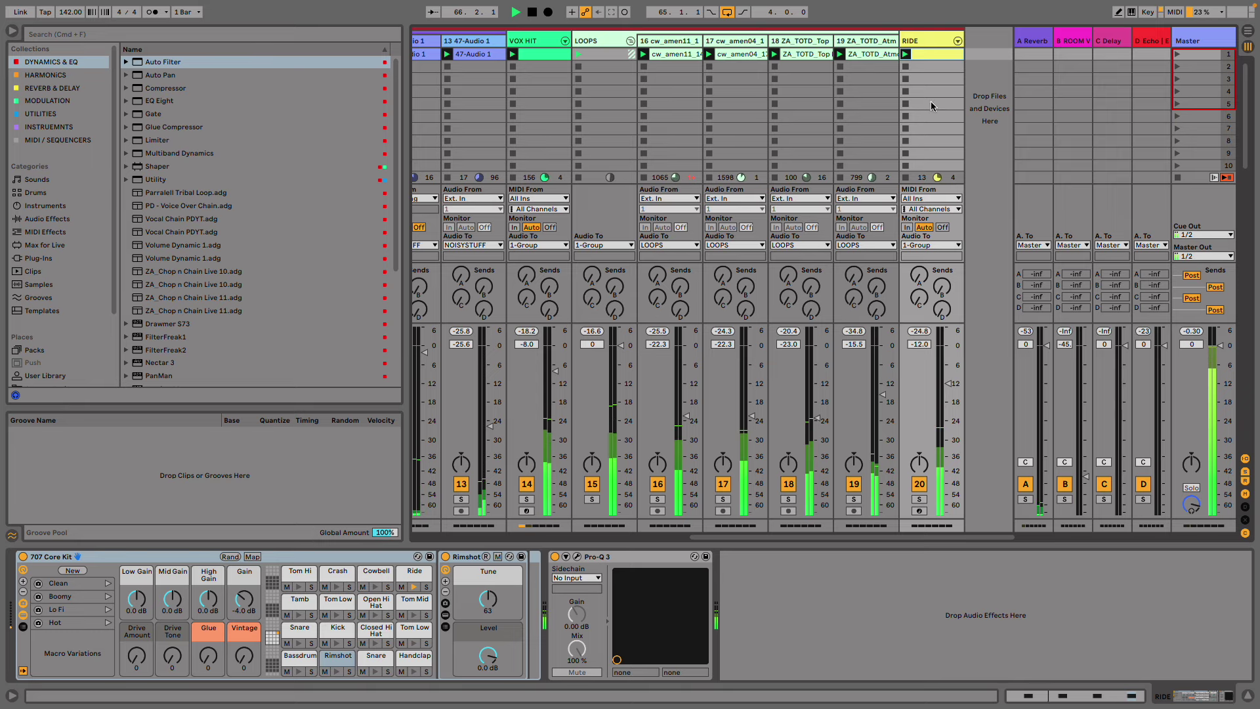
click(906, 54)
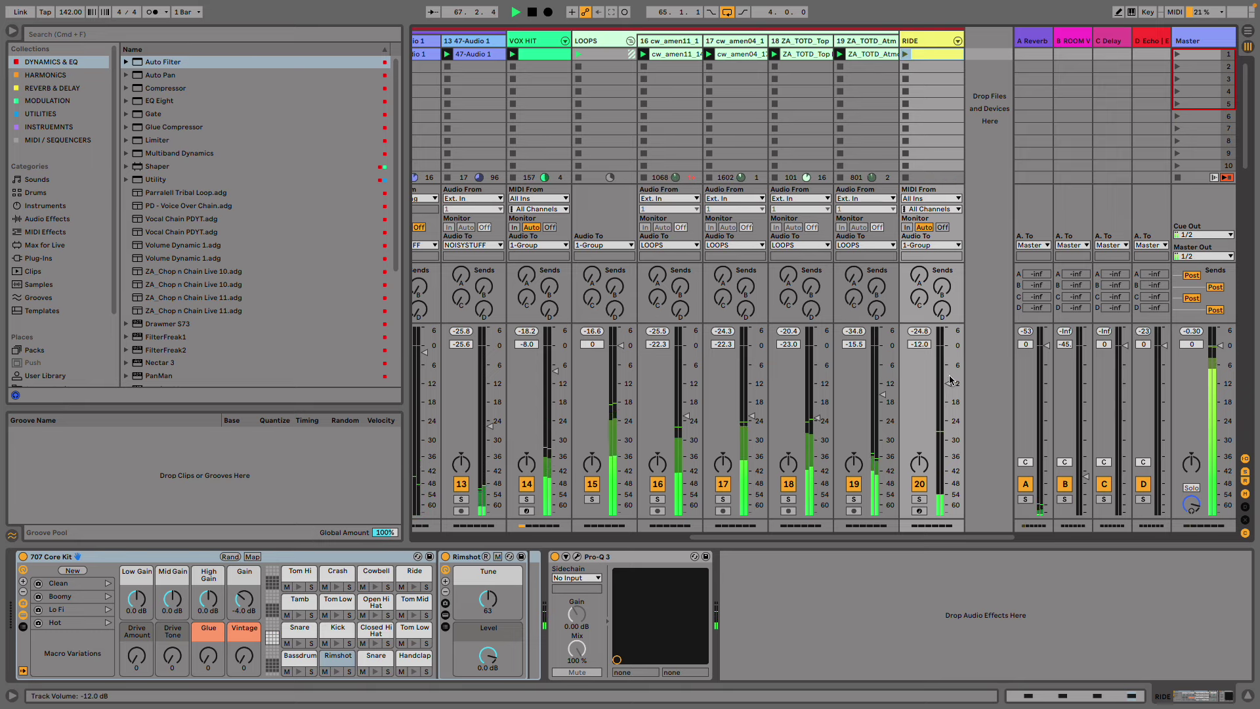
drag(948, 383, 949, 399)
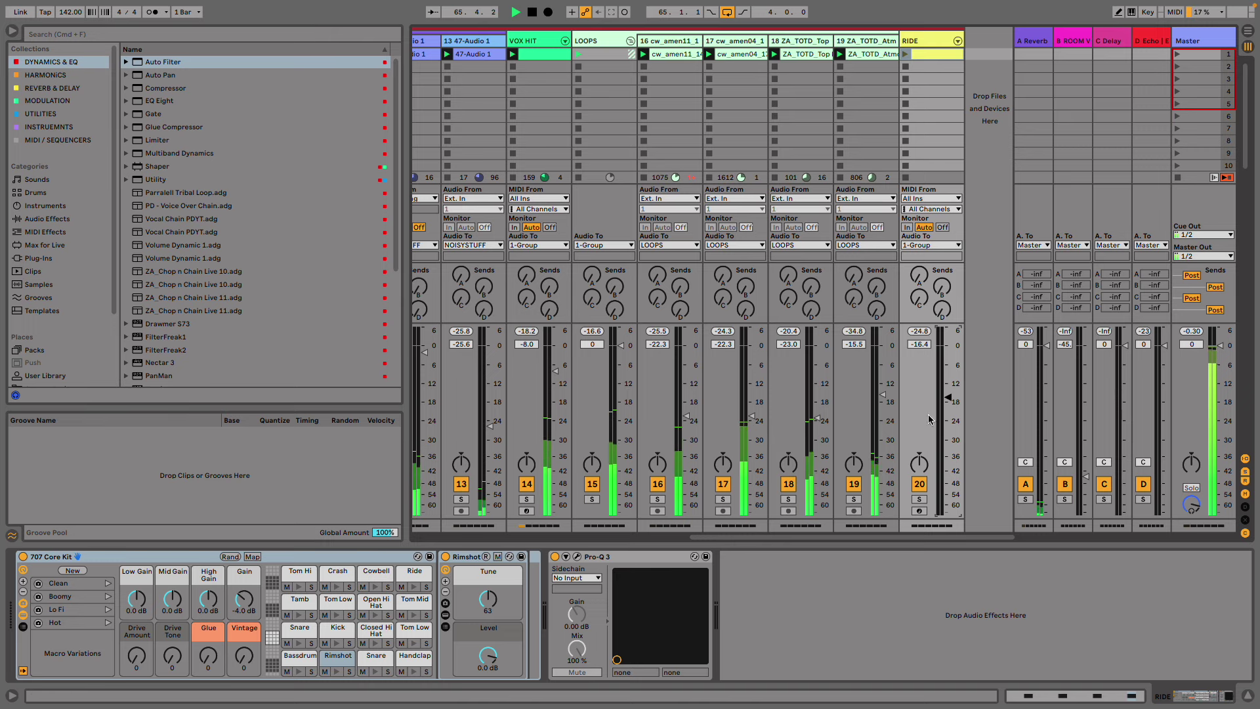
- Restart playback and examine the effect chains of 1 Group, the A Reverb return and the B ROOM VERB return
key(space)
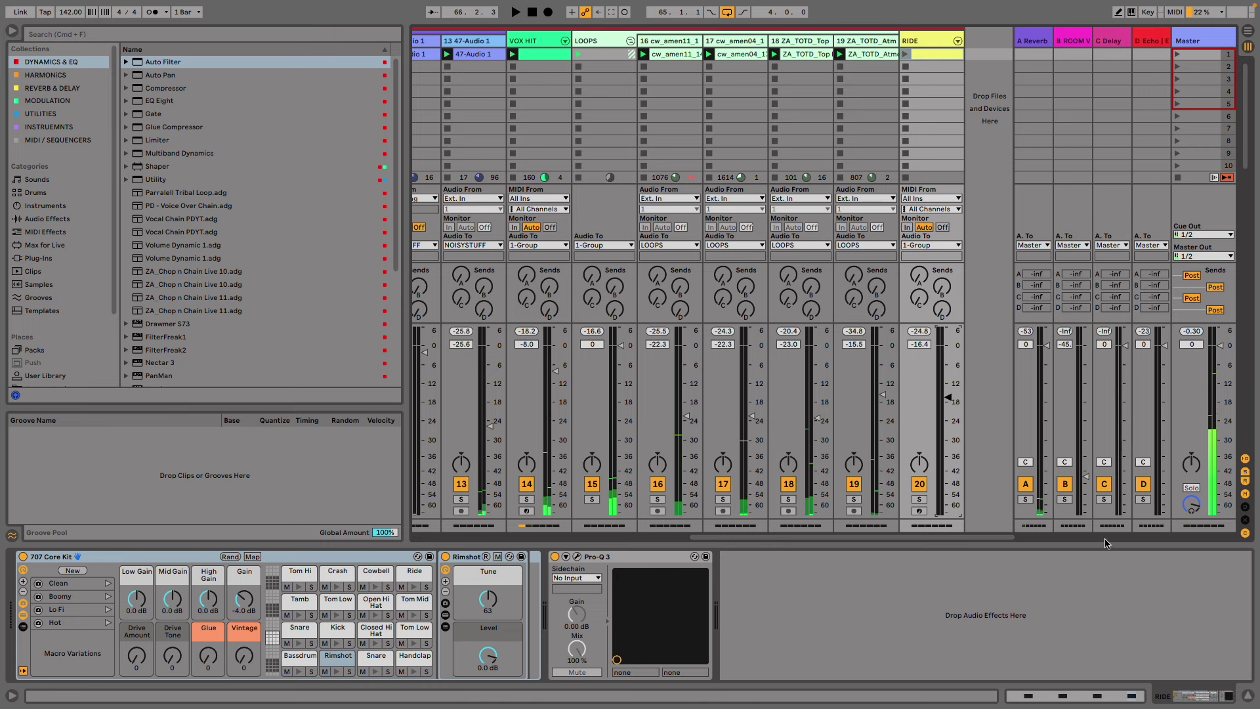
key(space)
drag(743, 539, 453, 533)
click(434, 39)
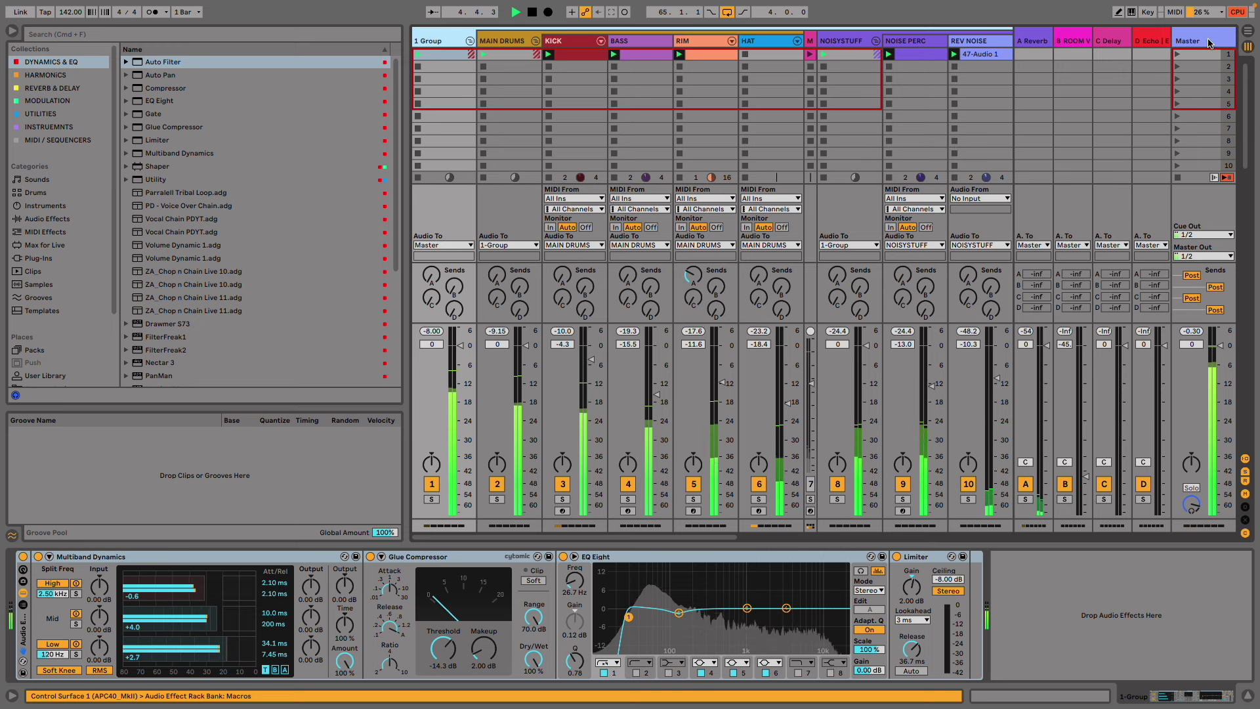
click(1032, 41)
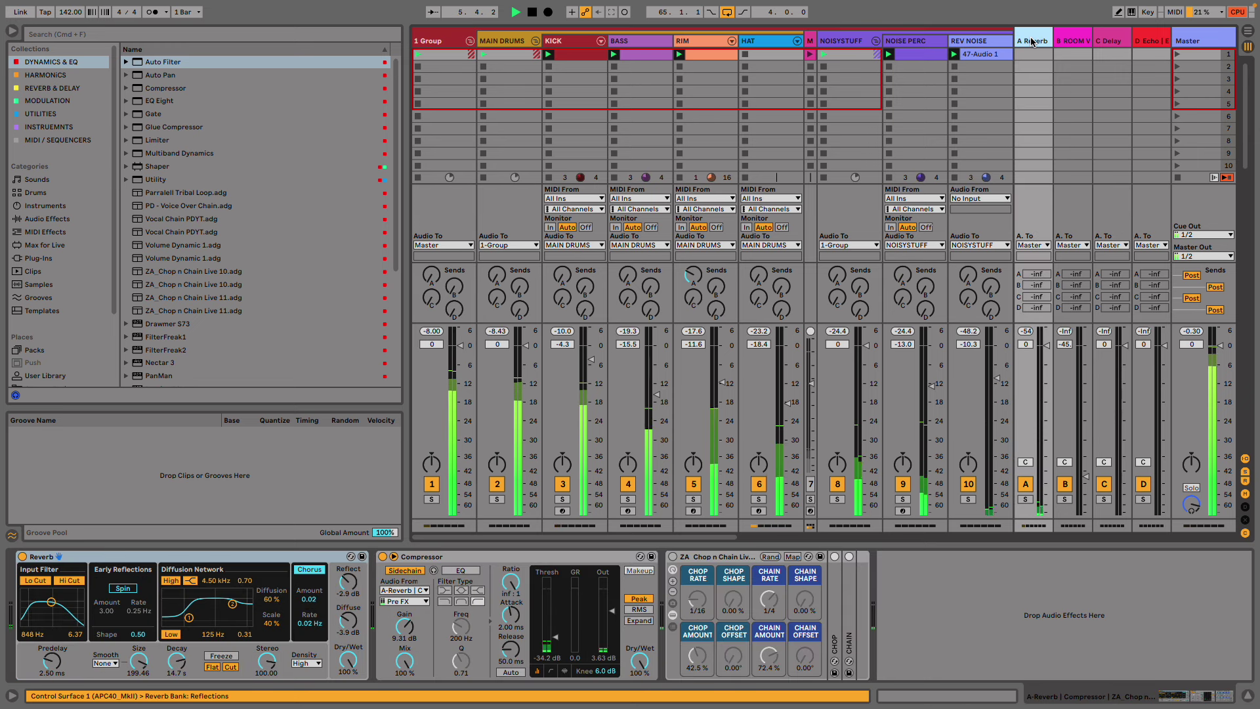
click(1073, 40)
click(203, 557)
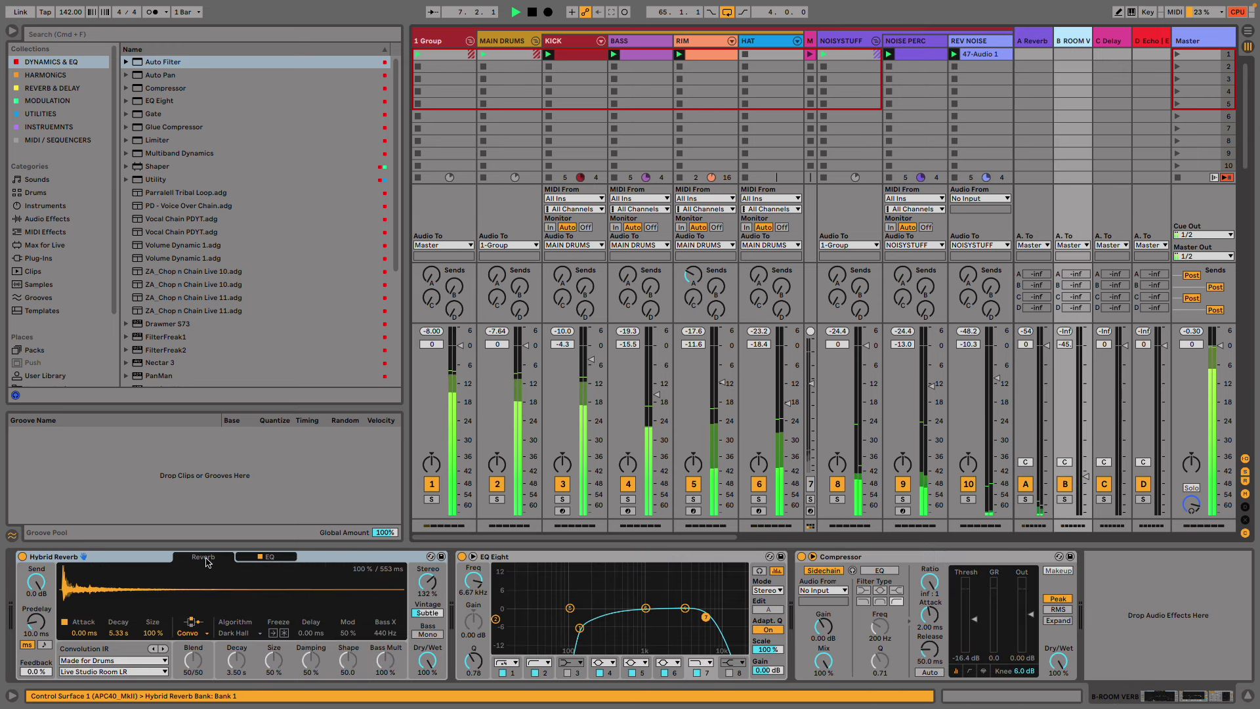
- Switch off the Compressor on the B ROOM VERB return while testing 1 Group's send B, and return the send to -inf dB
drag(454, 286, 454, 225)
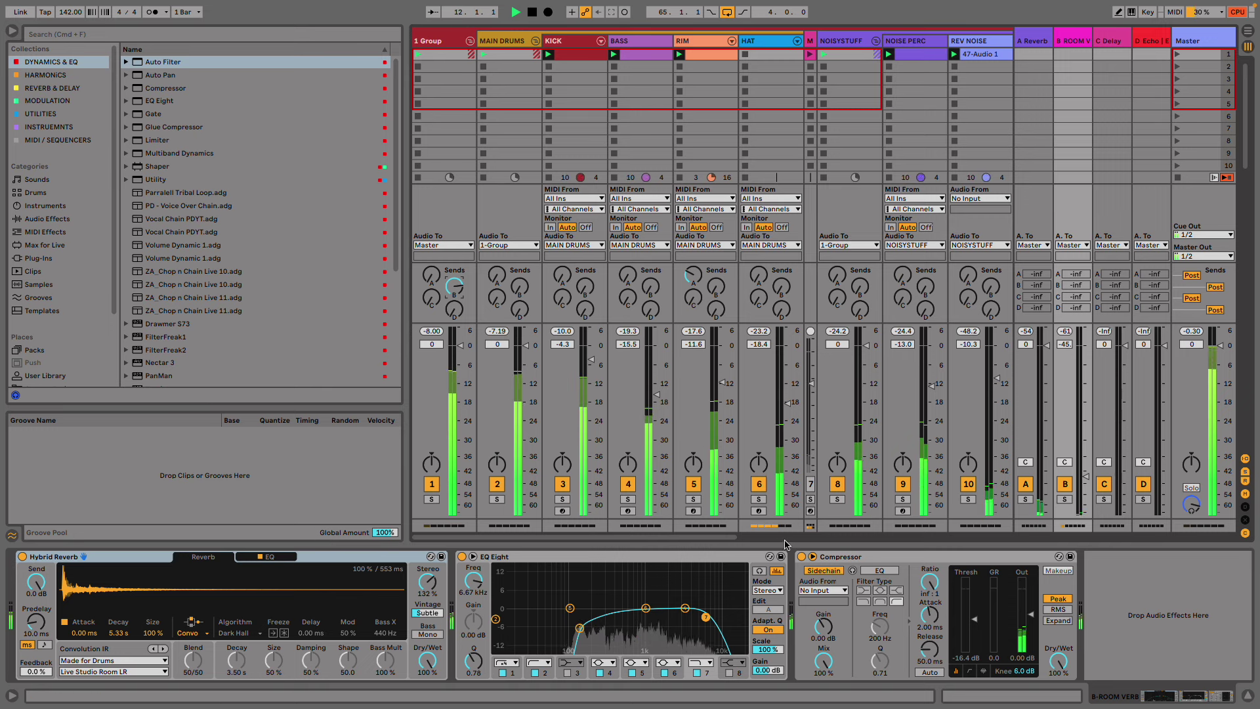
click(801, 556)
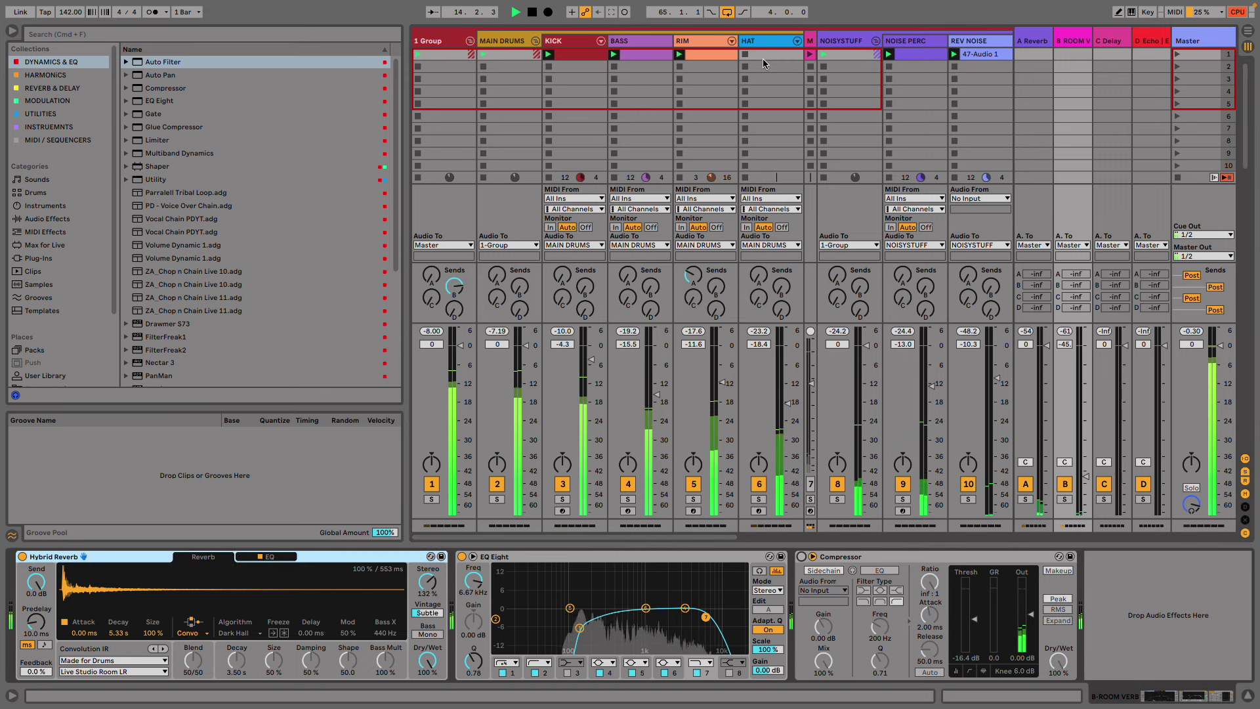
drag(459, 284, 459, 308)
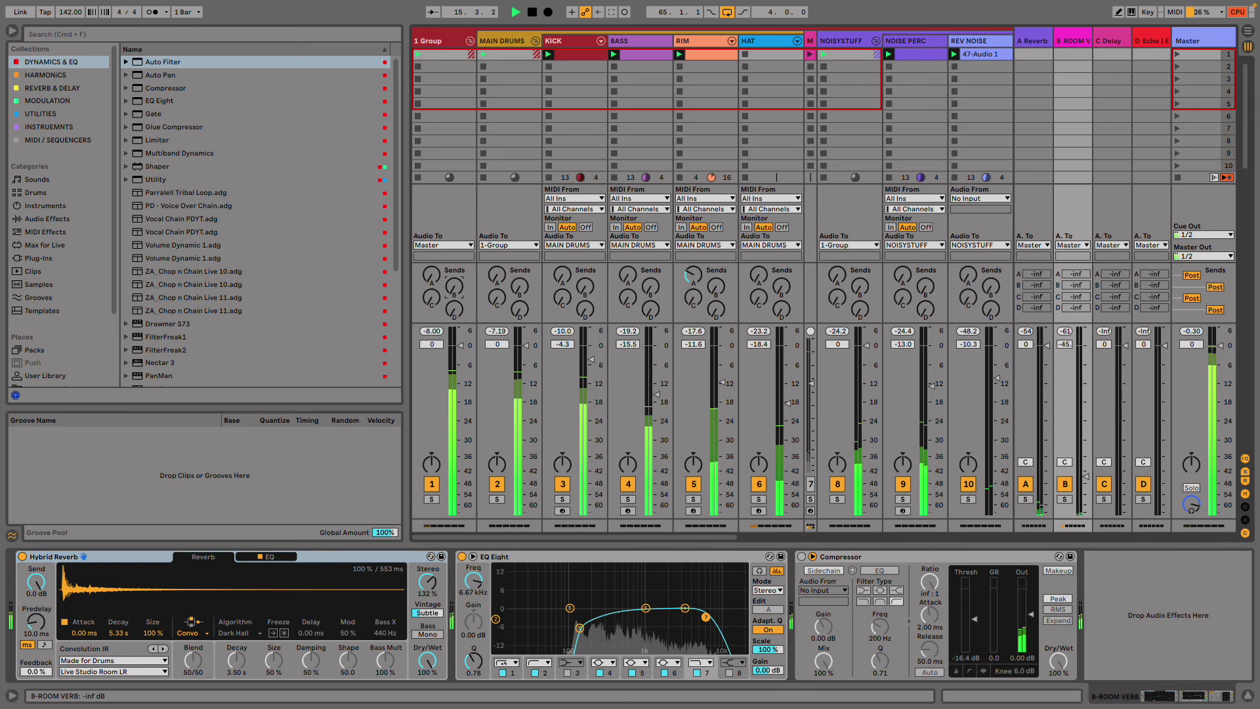
- Briefly solo 1 Group, raise its send B, and show the effect chain of the B ROOM VERB return
click(457, 39)
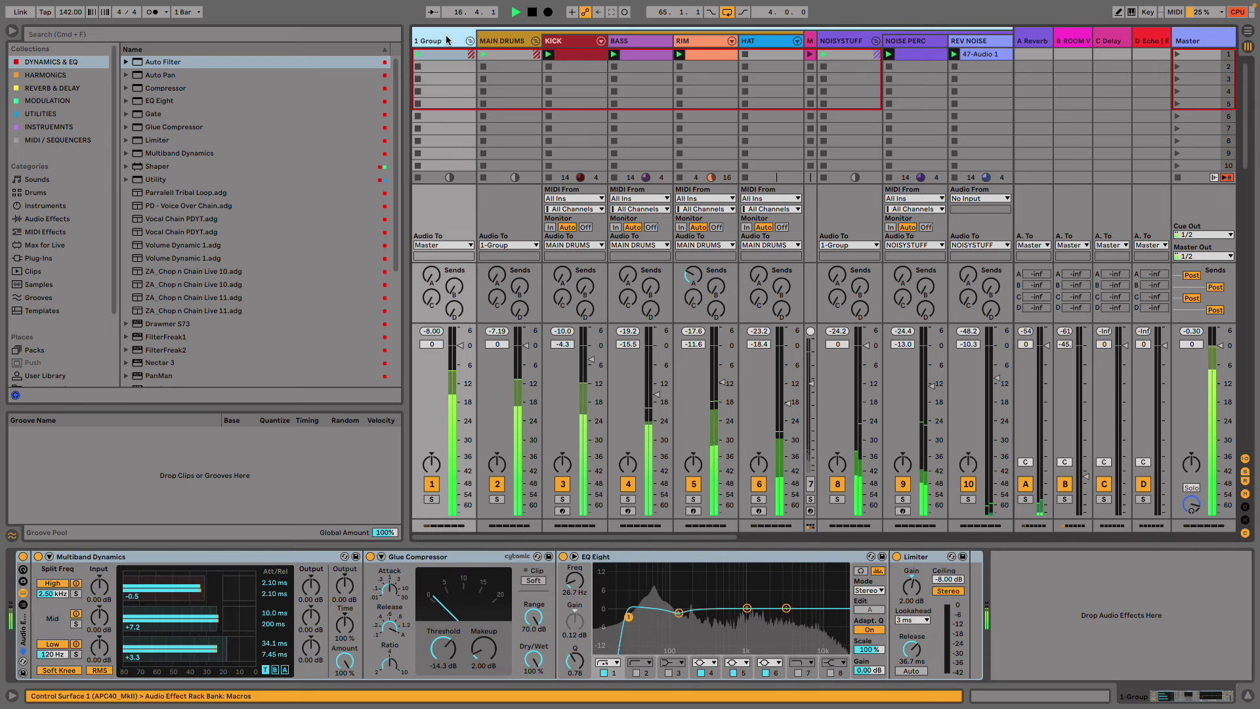
click(432, 500)
click(433, 499)
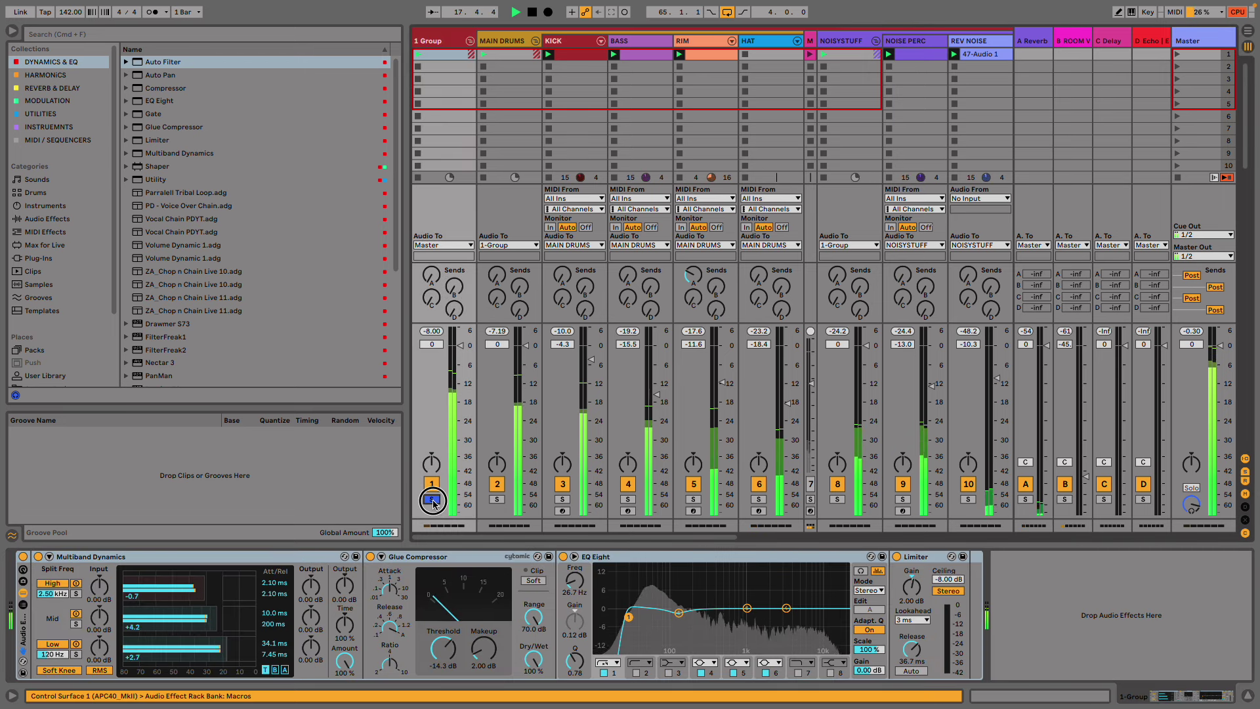
drag(454, 287, 453, 244)
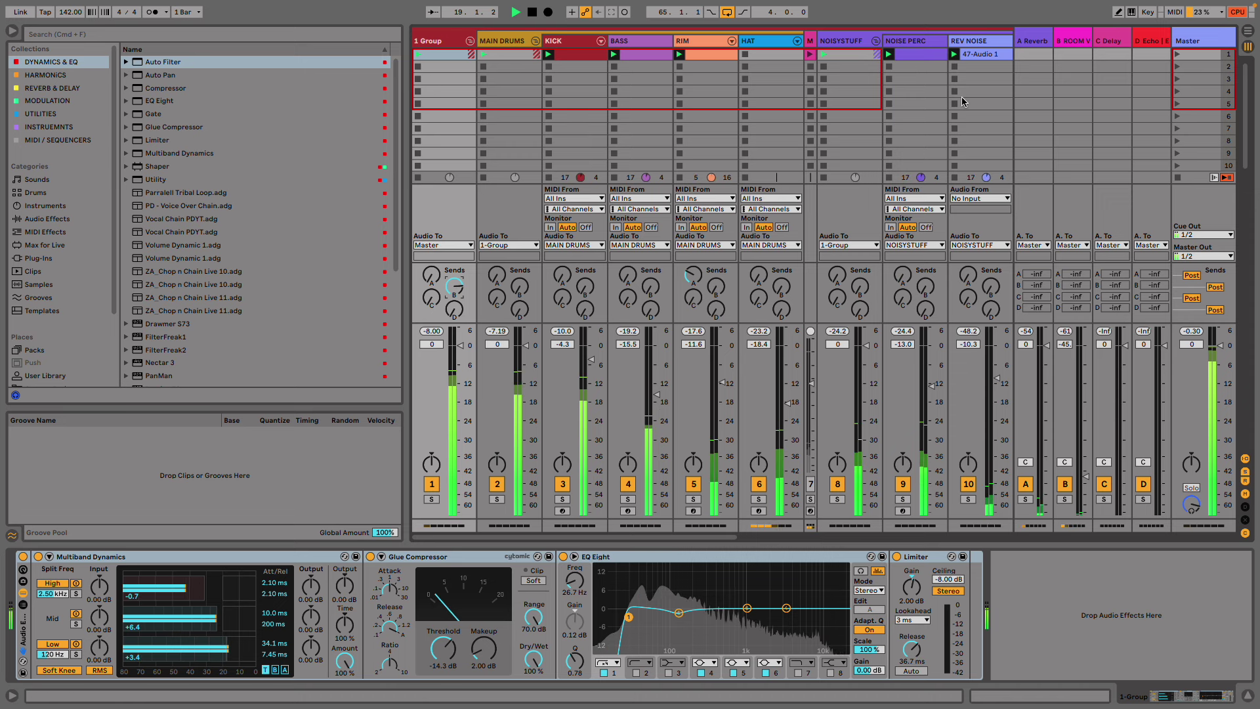
click(1077, 40)
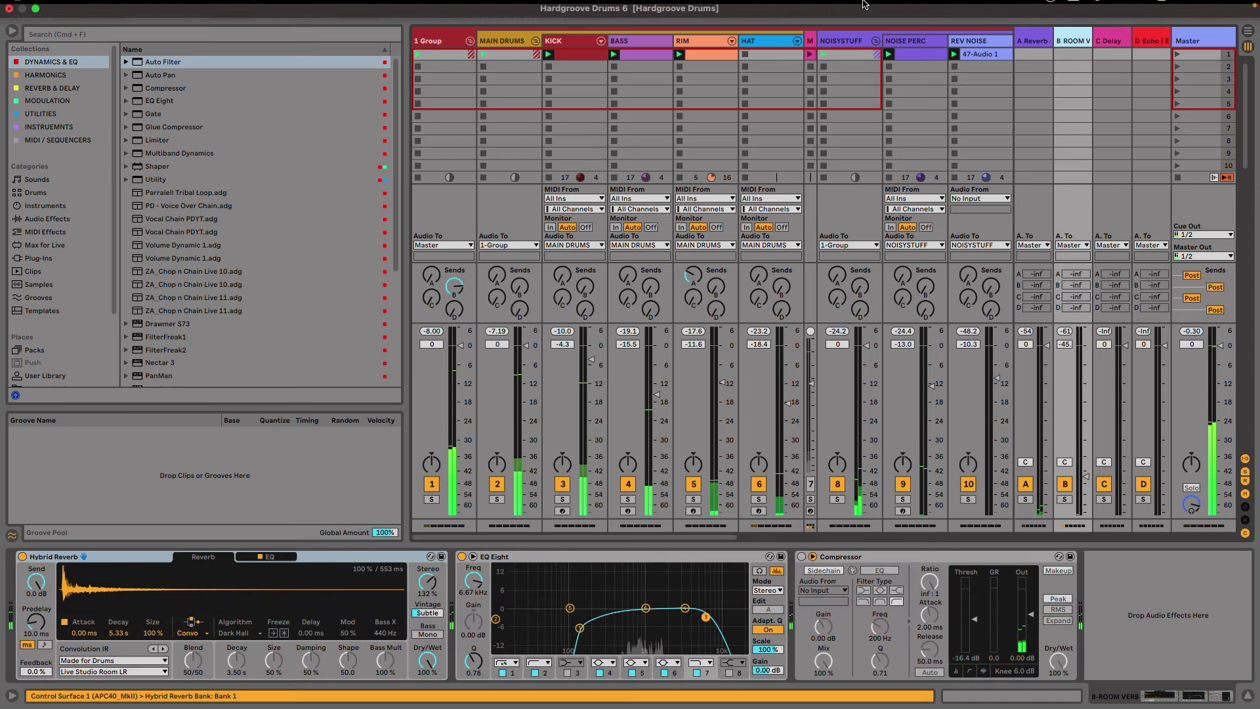